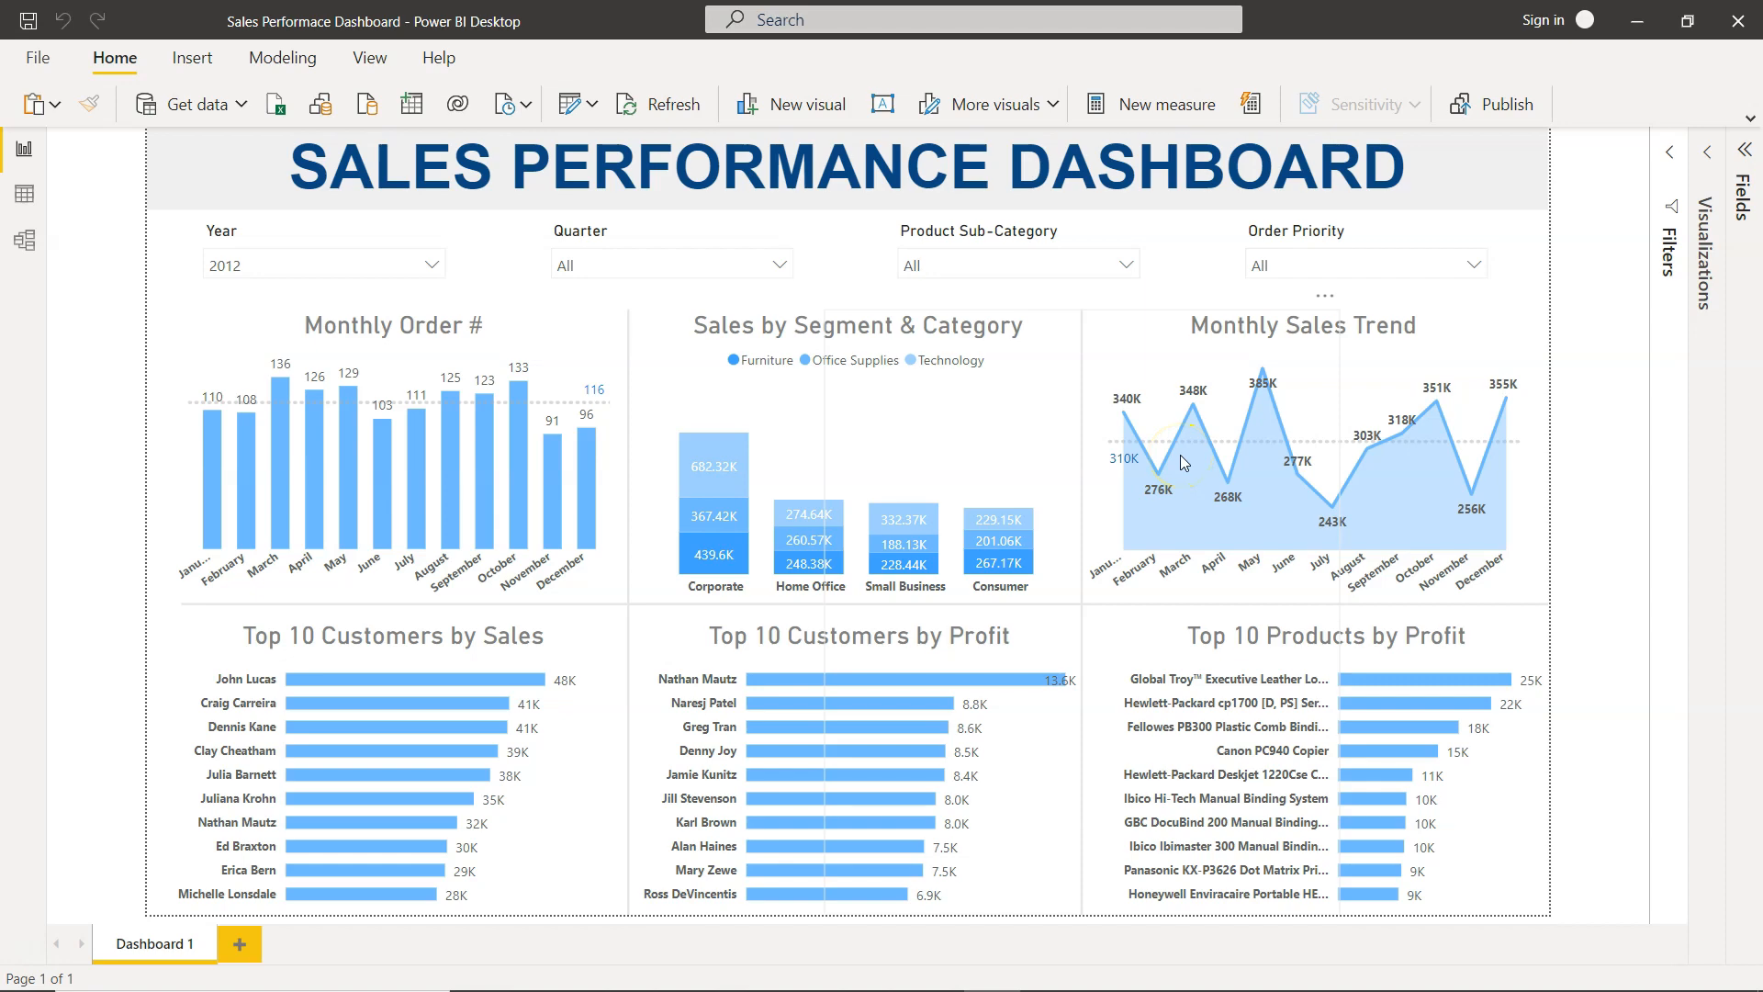
Step: Switch to the Power BI Video Tutorials spreadsheet and look through the tutorial list around the highlighted Sales Performance Dashboard row
{"action": "key", "text": "alt+Tab"}
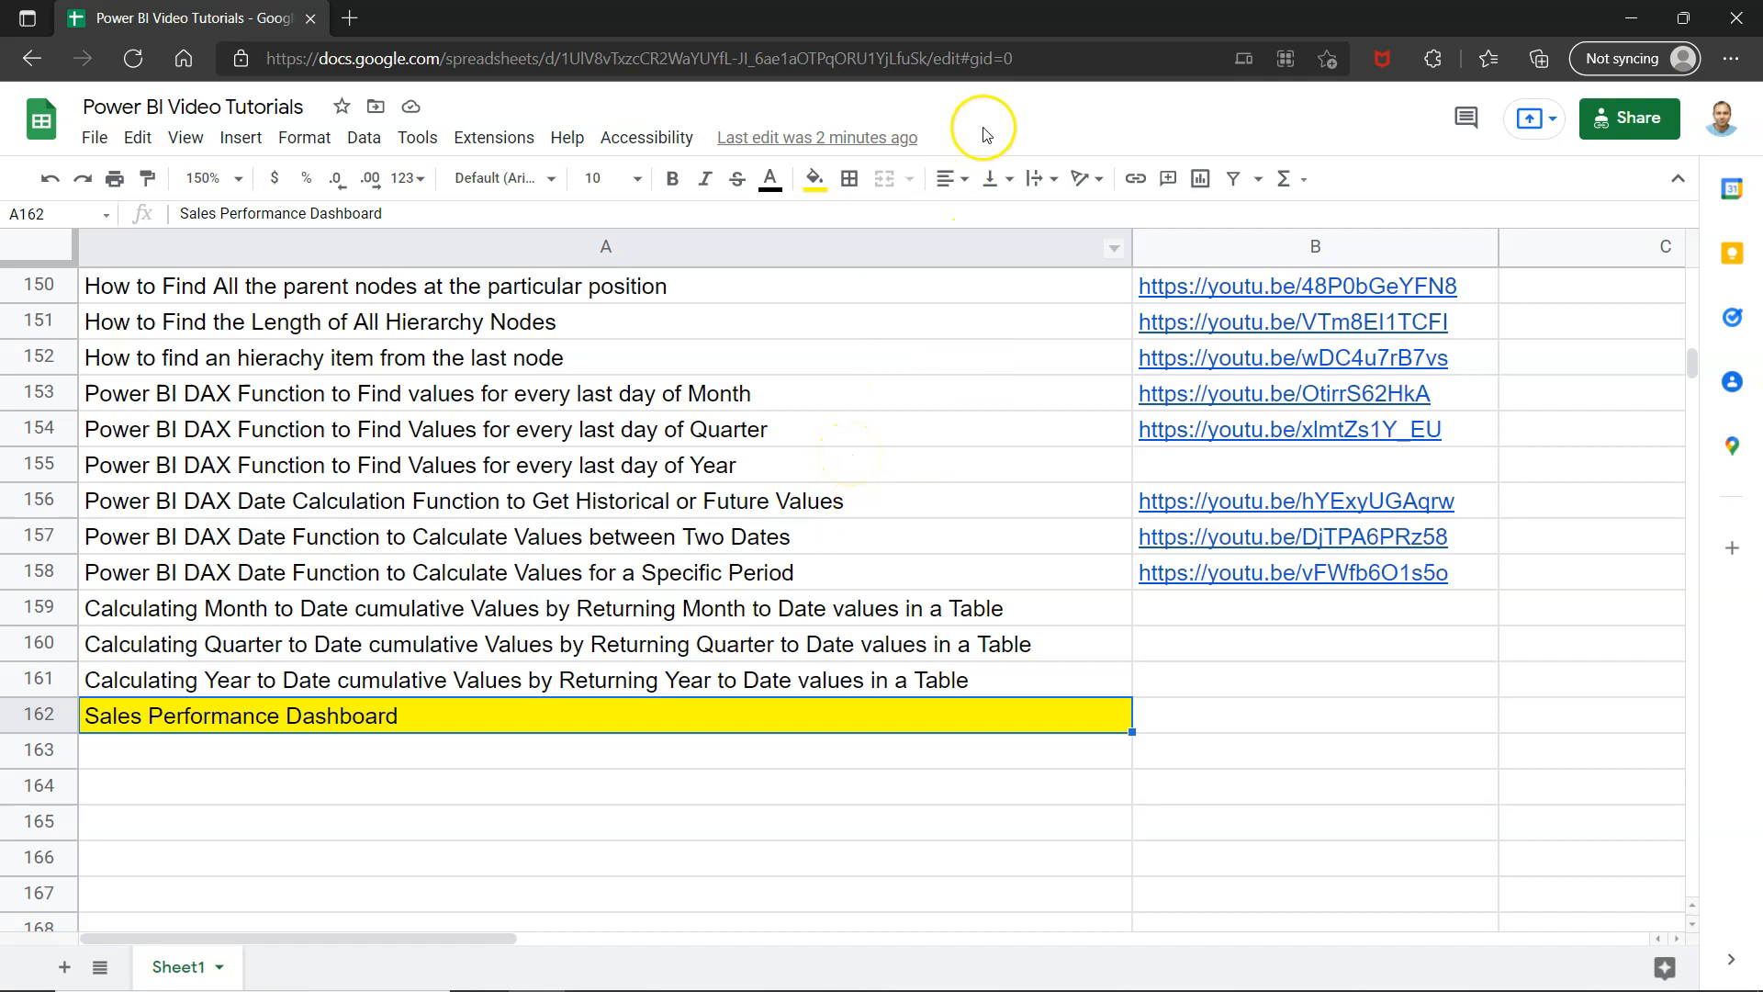
{"action": "left_click", "coordinate": [973, 58]}
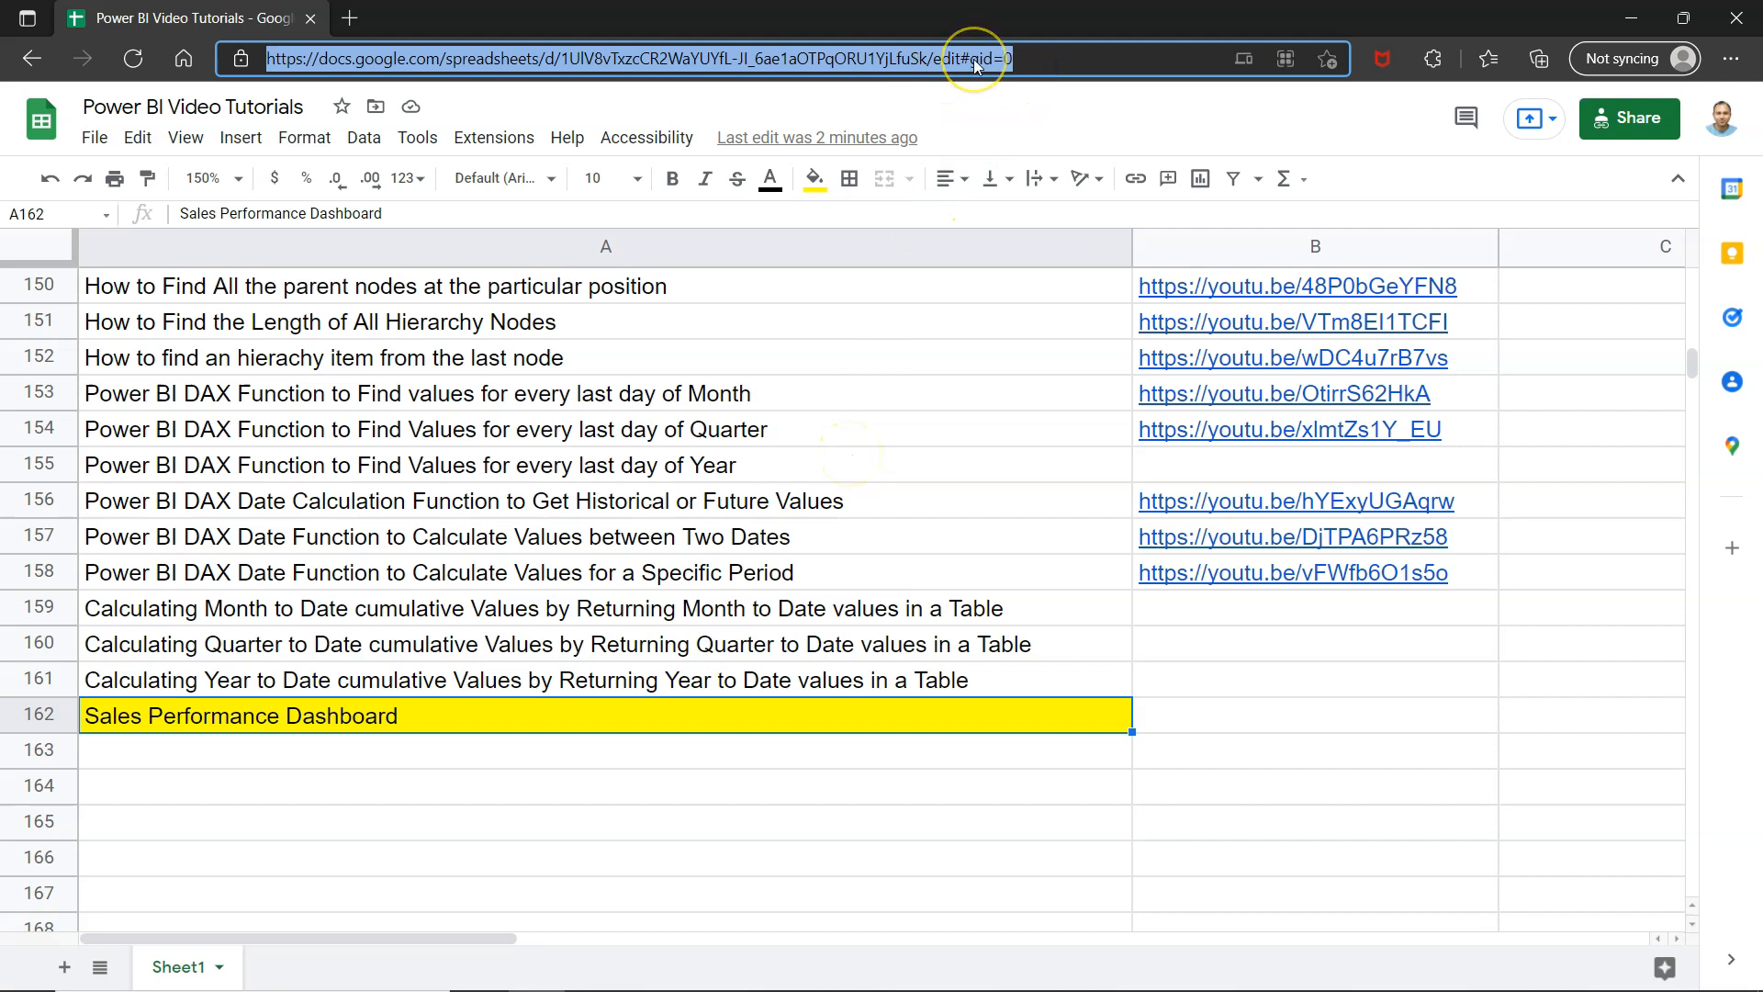
{"action": "left_click", "coordinate": [747, 504]}
{"action": "scroll", "coordinate": [743, 574], "scroll_direction": "up", "scroll_amount": 1}
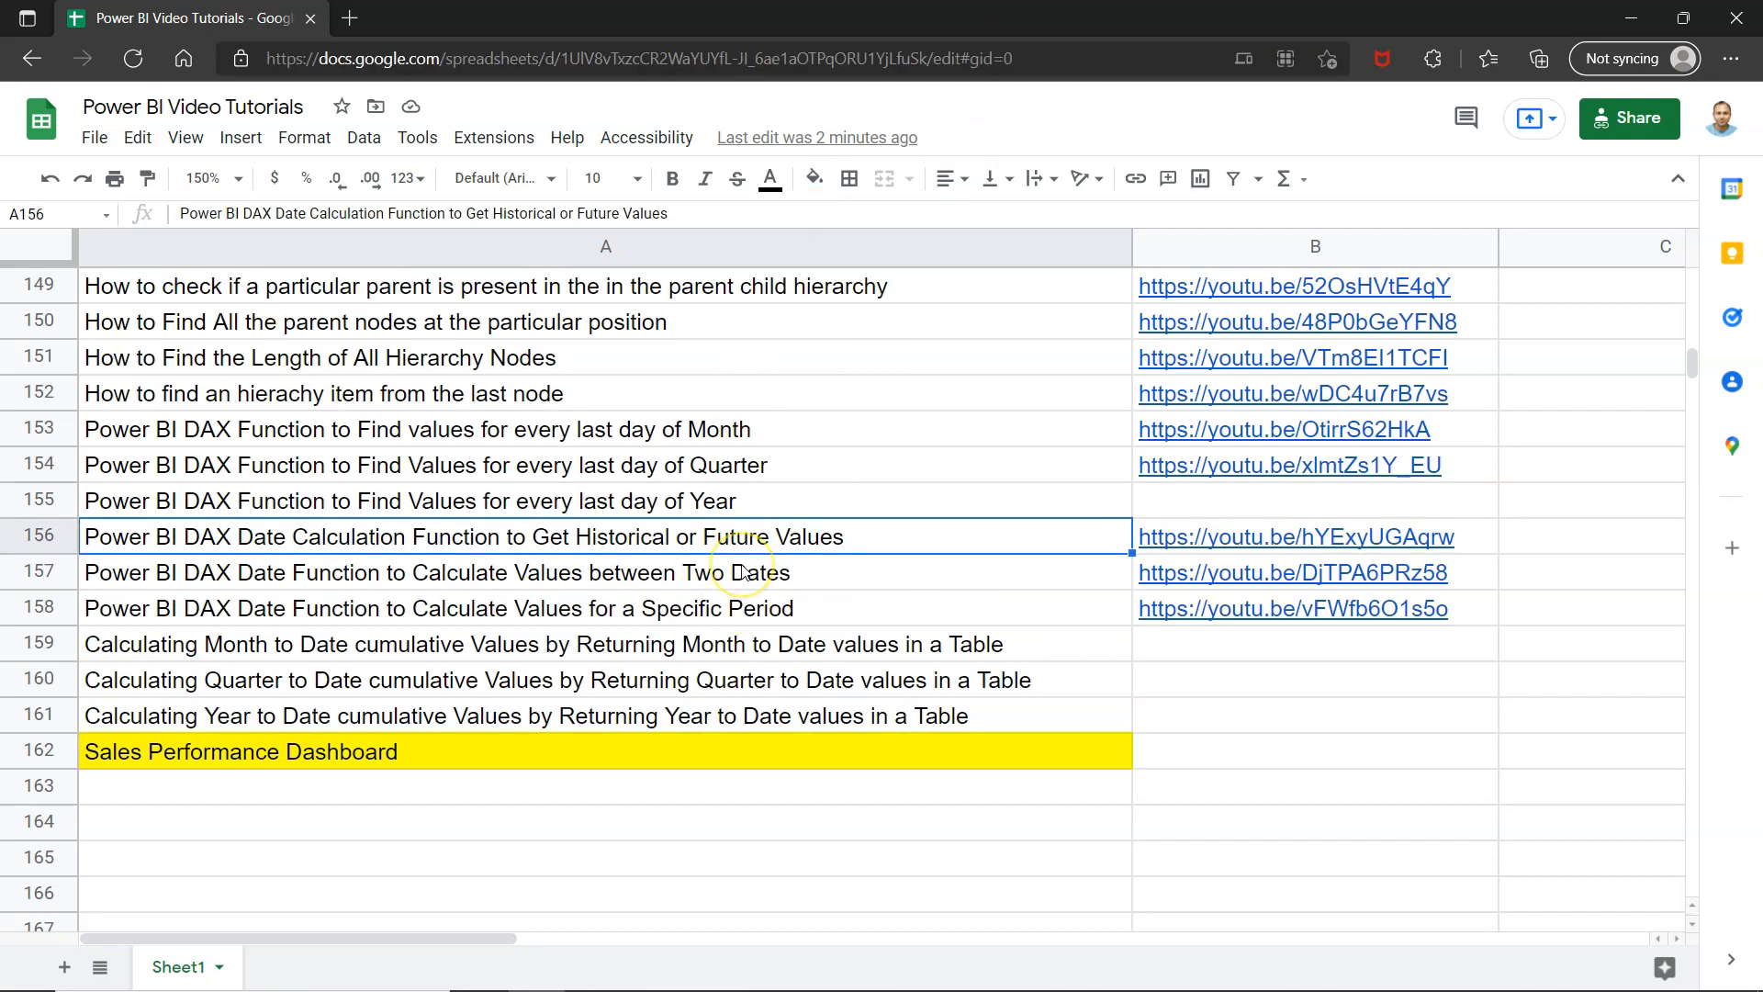
{"action": "scroll", "coordinate": [744, 572], "scroll_direction": "up", "scroll_amount": 12}
{"action": "scroll", "coordinate": [744, 572], "scroll_direction": "up", "scroll_amount": 5}
{"action": "scroll", "coordinate": [743, 572], "scroll_direction": "down", "scroll_amount": 11}
{"action": "scroll", "coordinate": [743, 572], "scroll_direction": "down", "scroll_amount": 5}
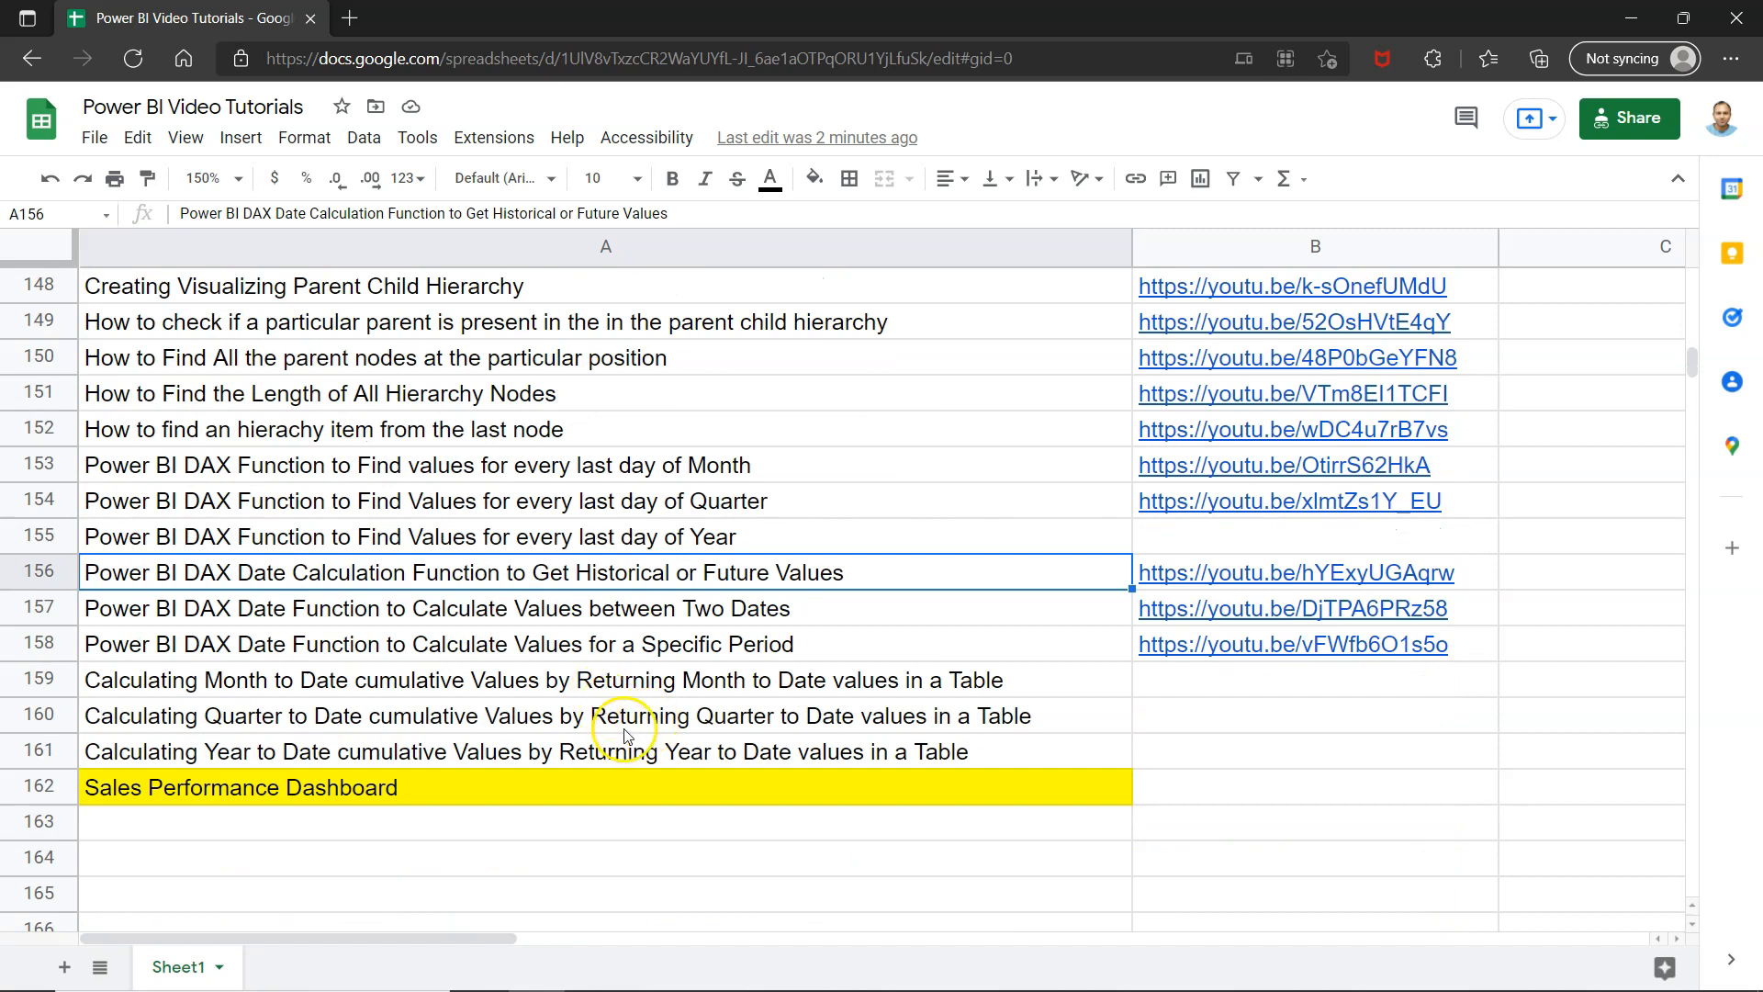
{"action": "left_click", "coordinate": [625, 725]}
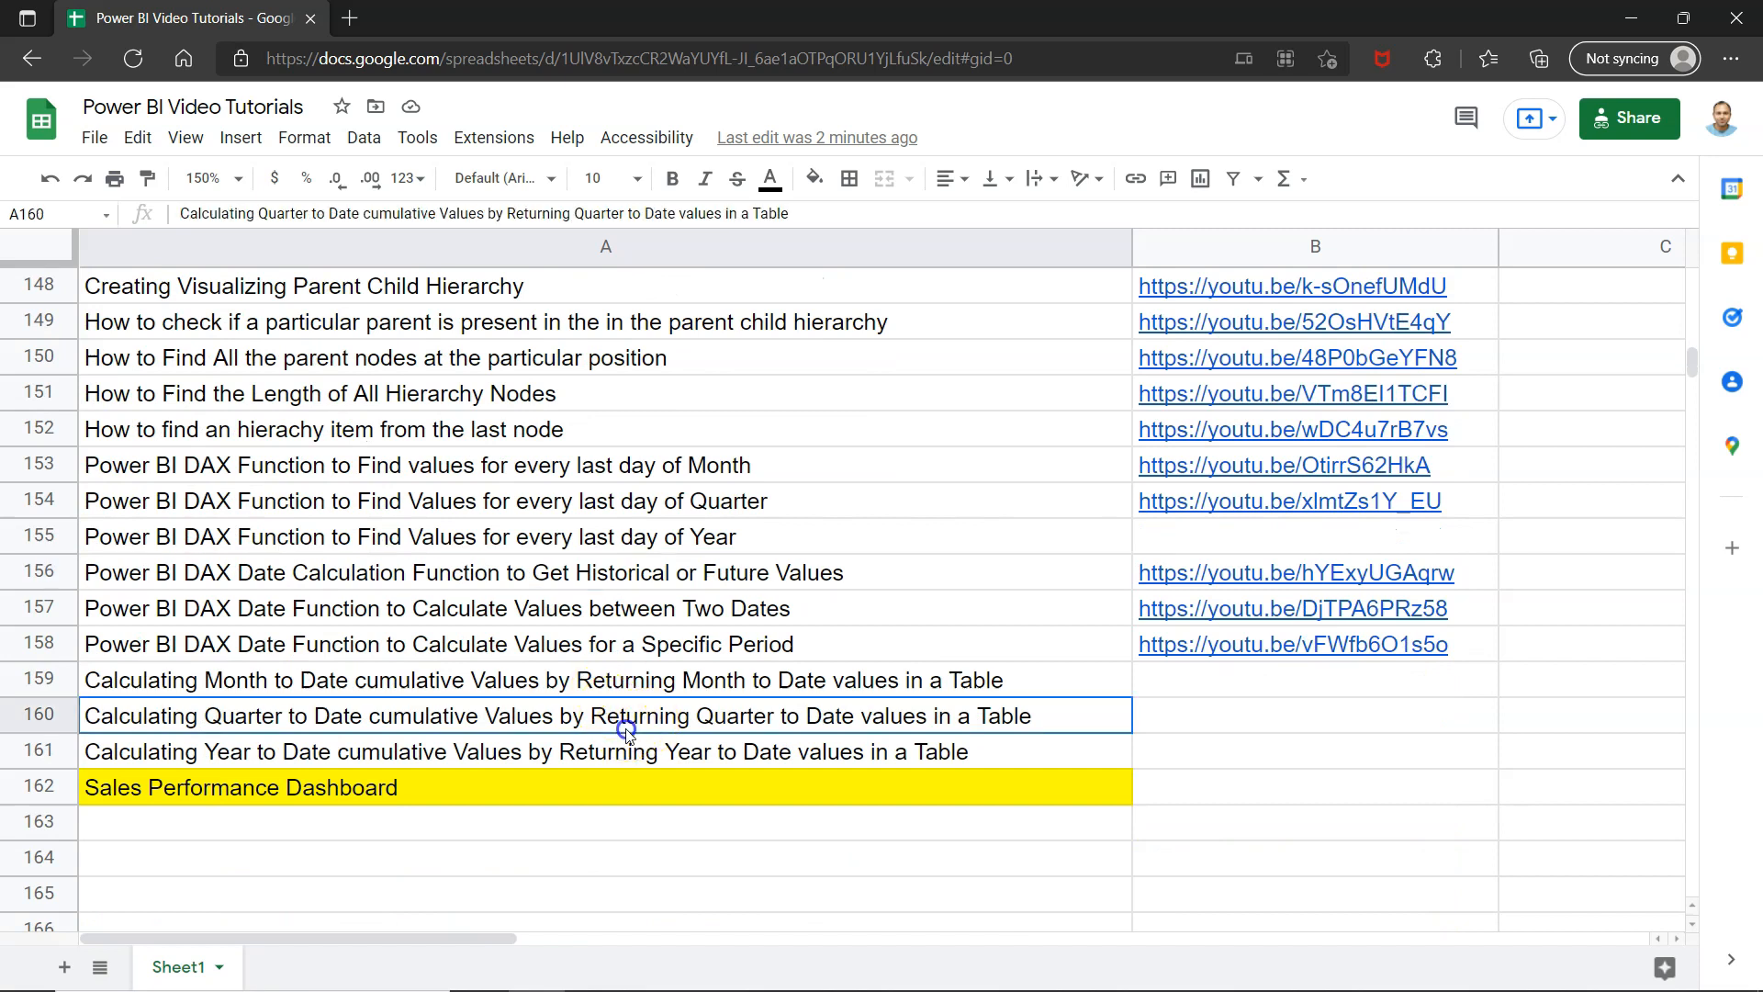
{"action": "left_click", "coordinate": [642, 782]}
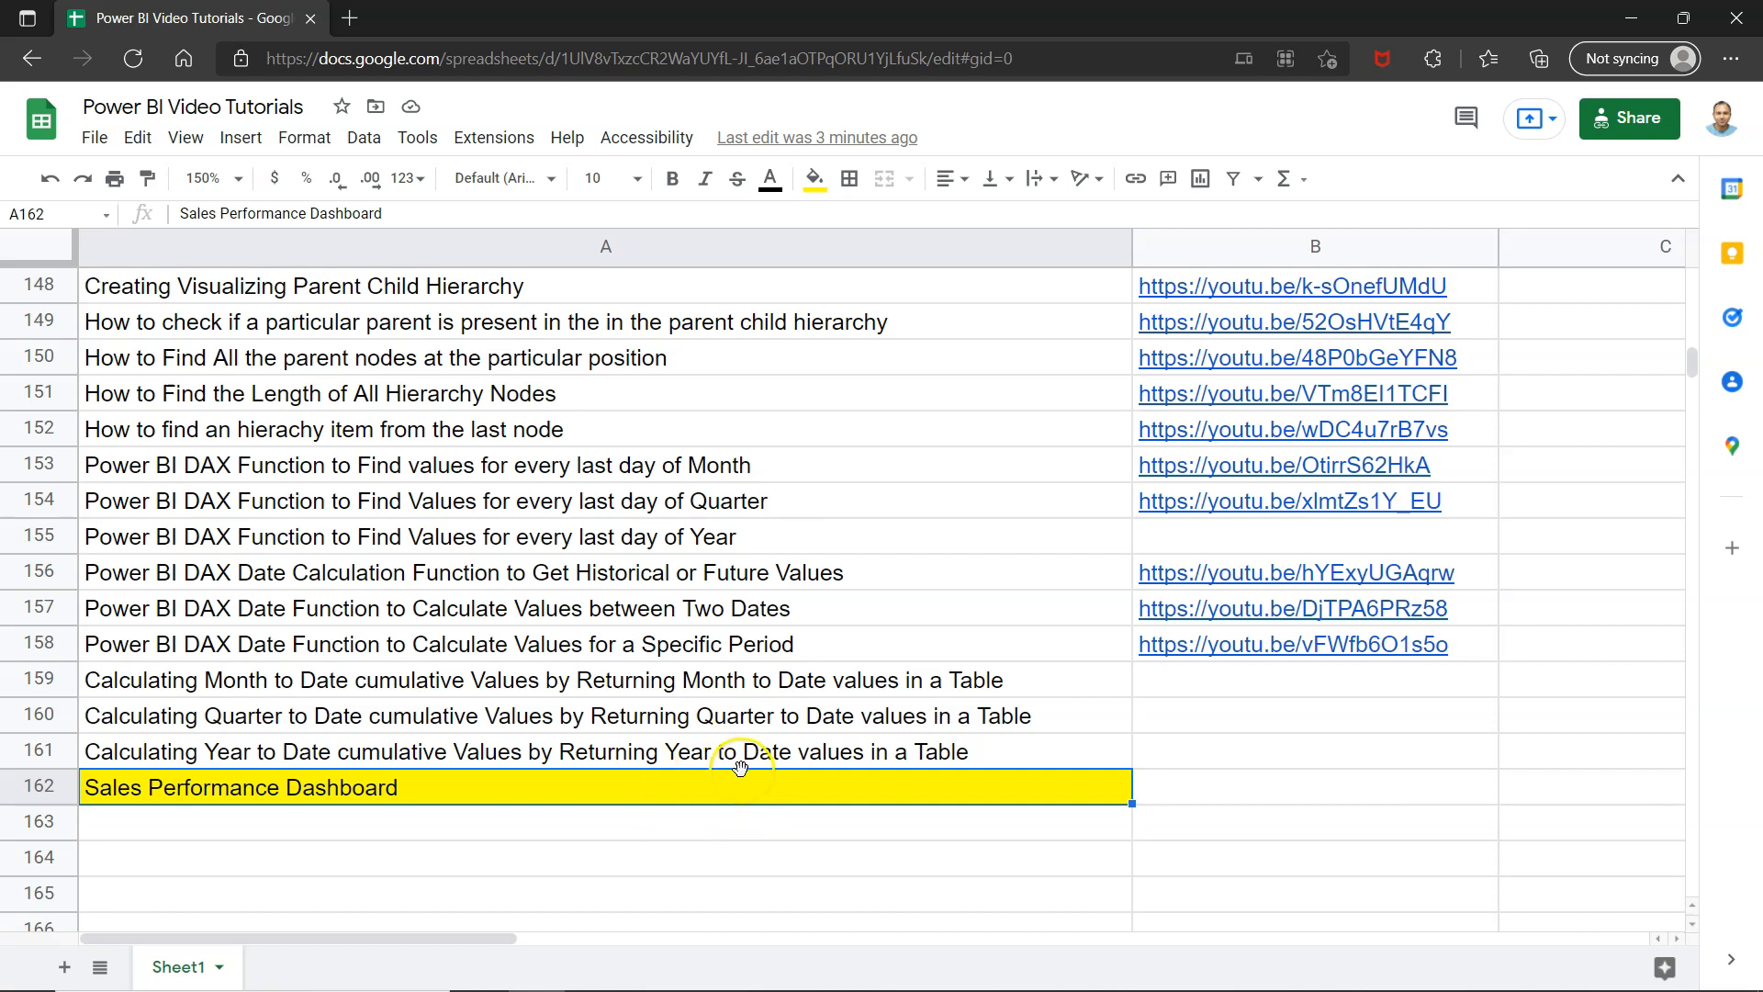
{"action": "left_click", "coordinate": [917, 68]}
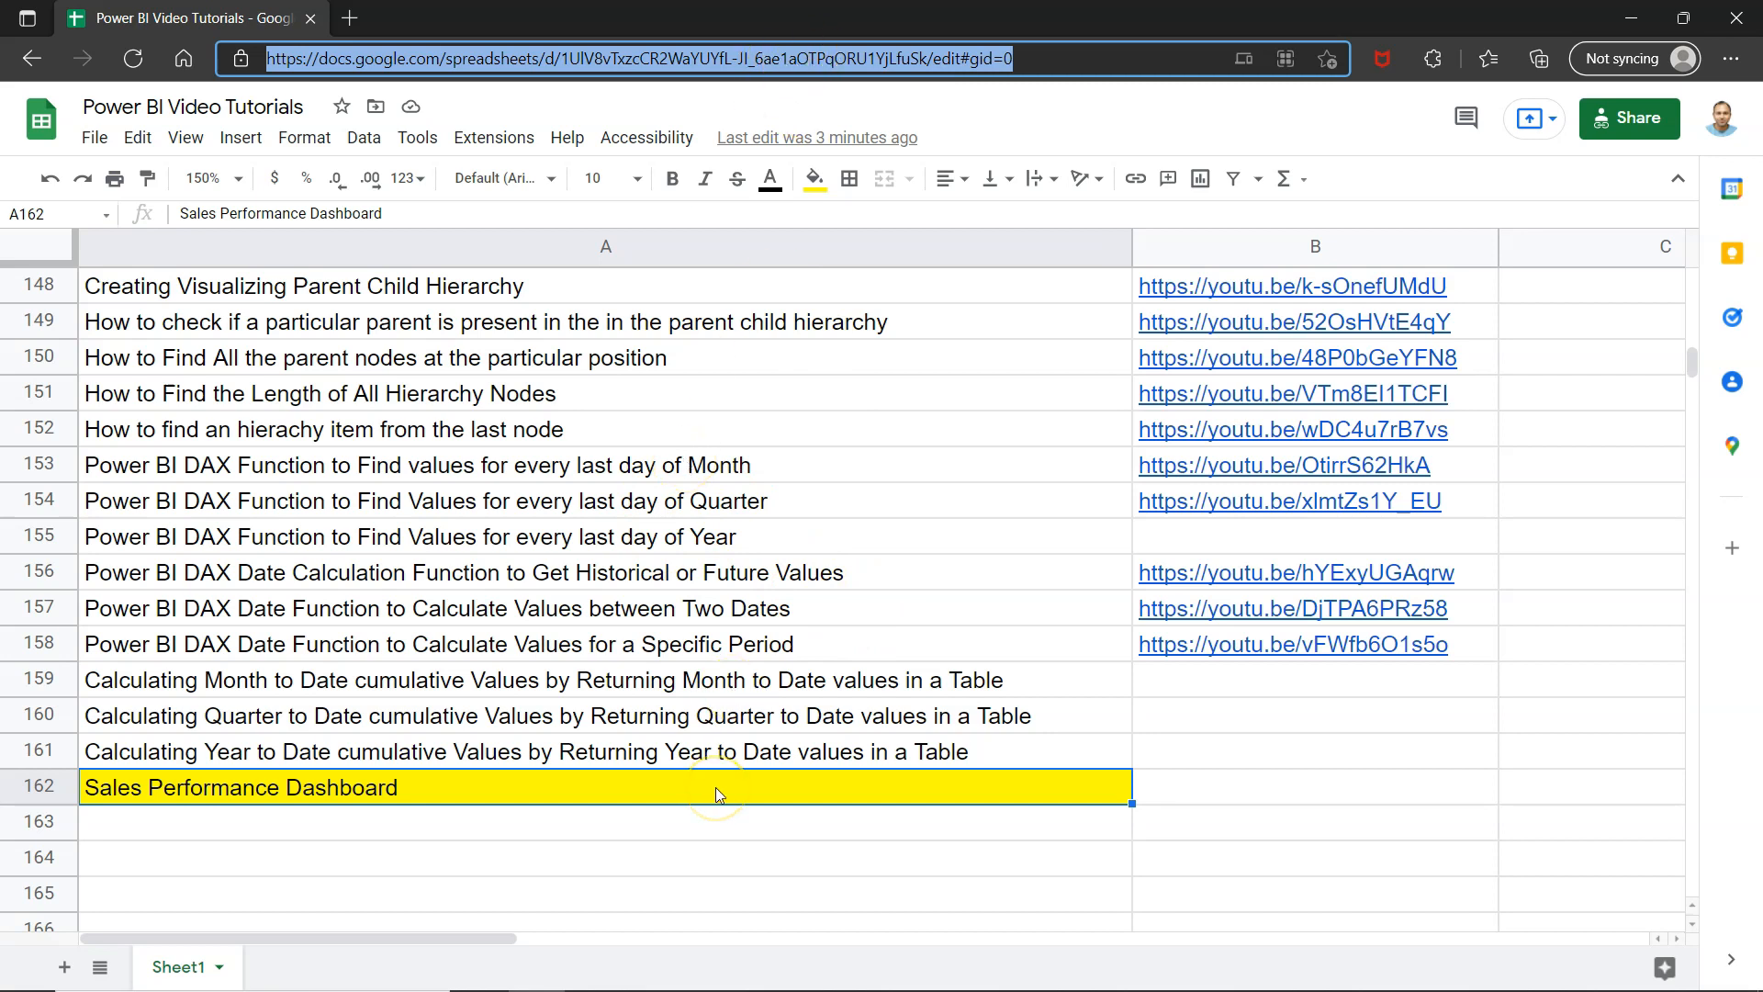
{"action": "scroll", "coordinate": [714, 790], "scroll_direction": "down", "scroll_amount": 5}
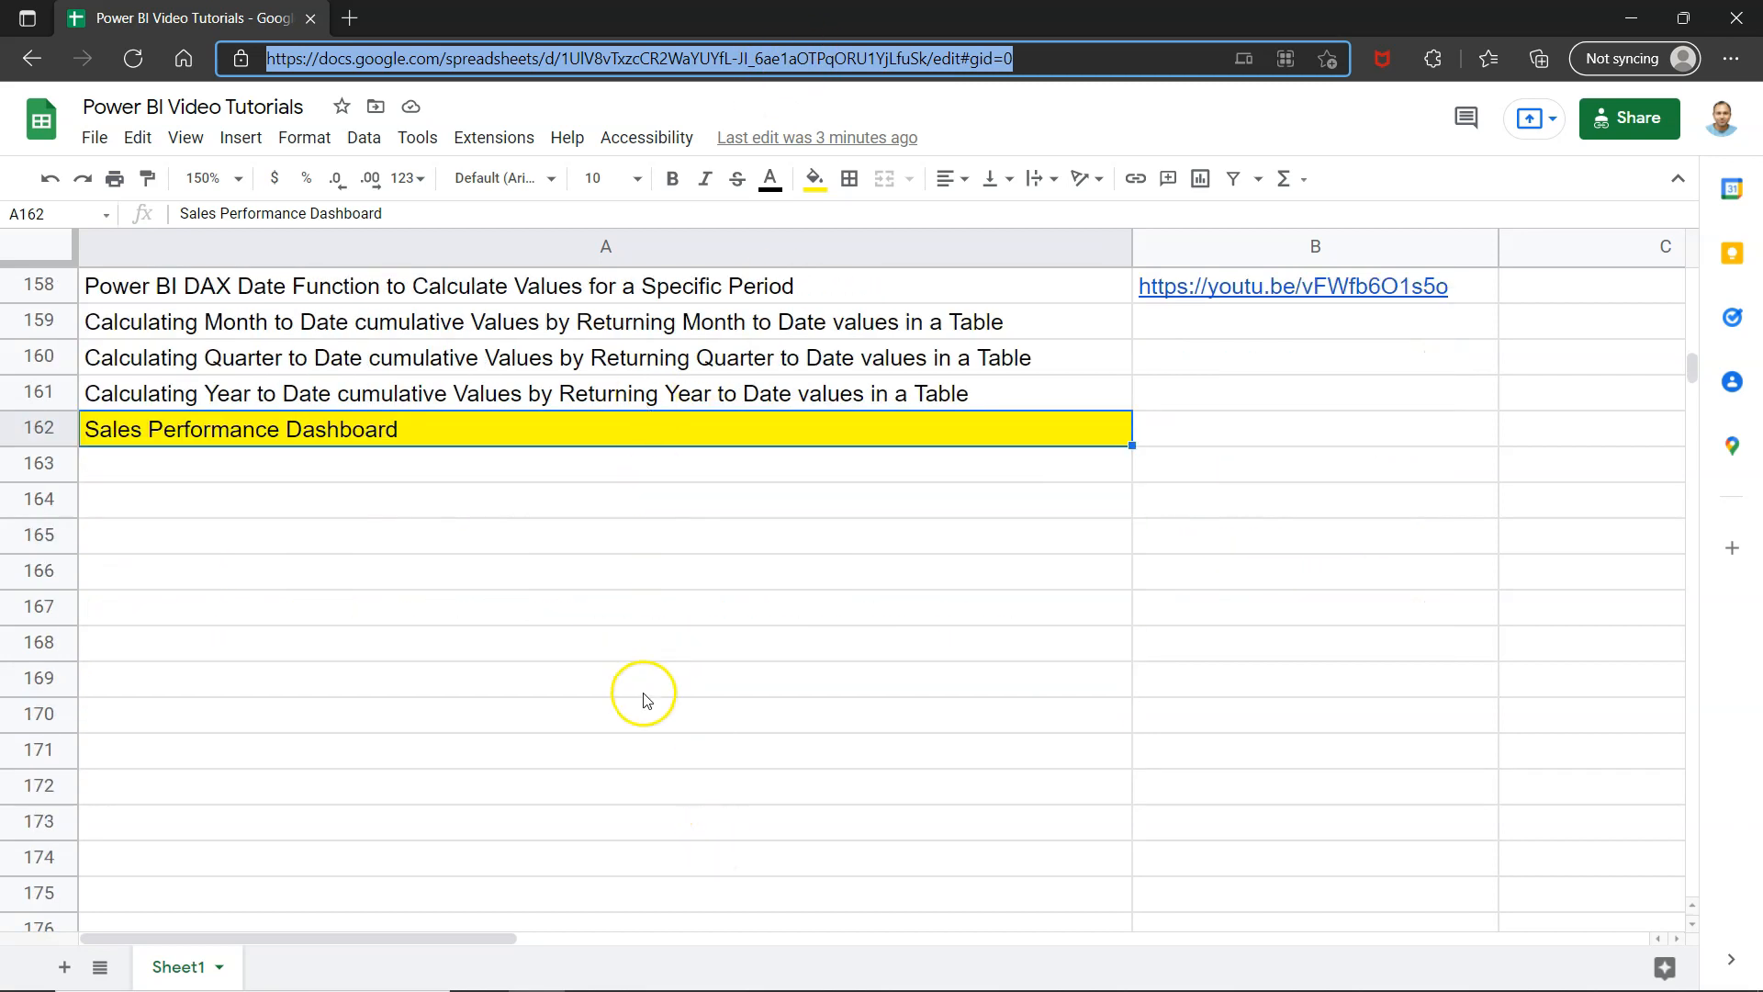
{"action": "scroll", "coordinate": [643, 698], "scroll_direction": "down", "scroll_amount": 3}
{"action": "scroll", "coordinate": [645, 700], "scroll_direction": "up", "scroll_amount": 4}
{"action": "scroll", "coordinate": [643, 700], "scroll_direction": "up", "scroll_amount": 2}
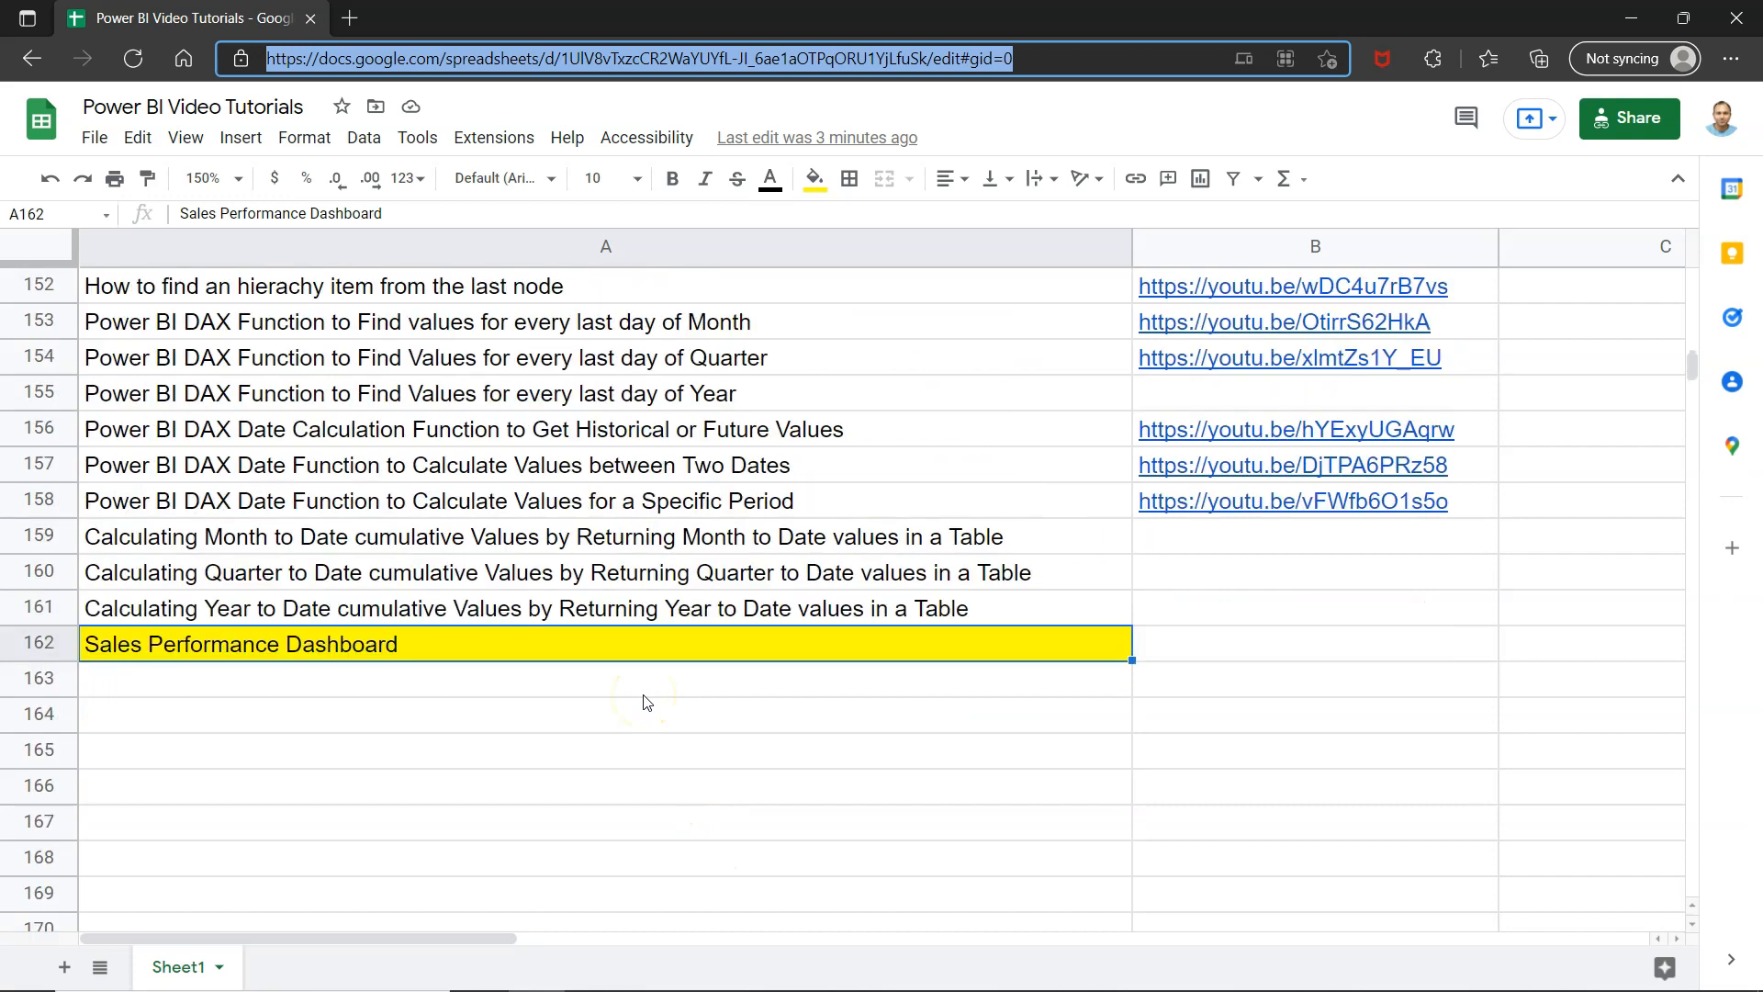
Step: Switch back to Power BI Desktop and add a new blank report page alongside Dashboard 1
{"action": "key", "text": "alt+Tab"}
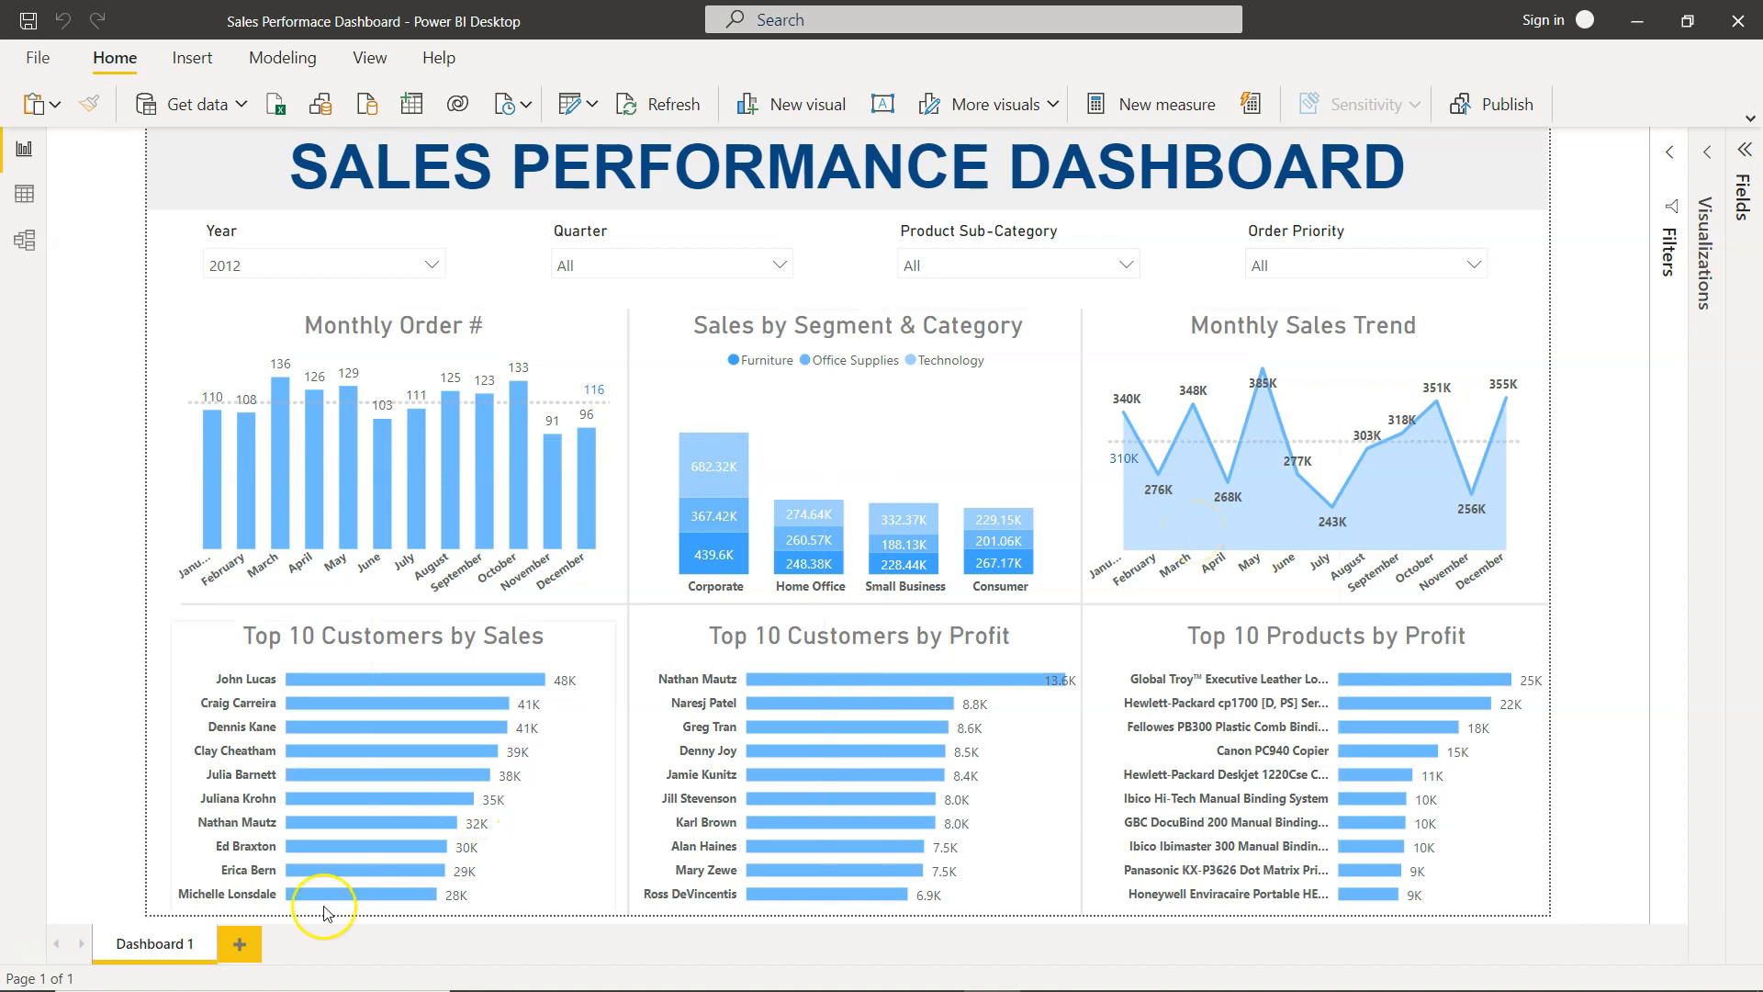
{"action": "left_click", "coordinate": [239, 945]}
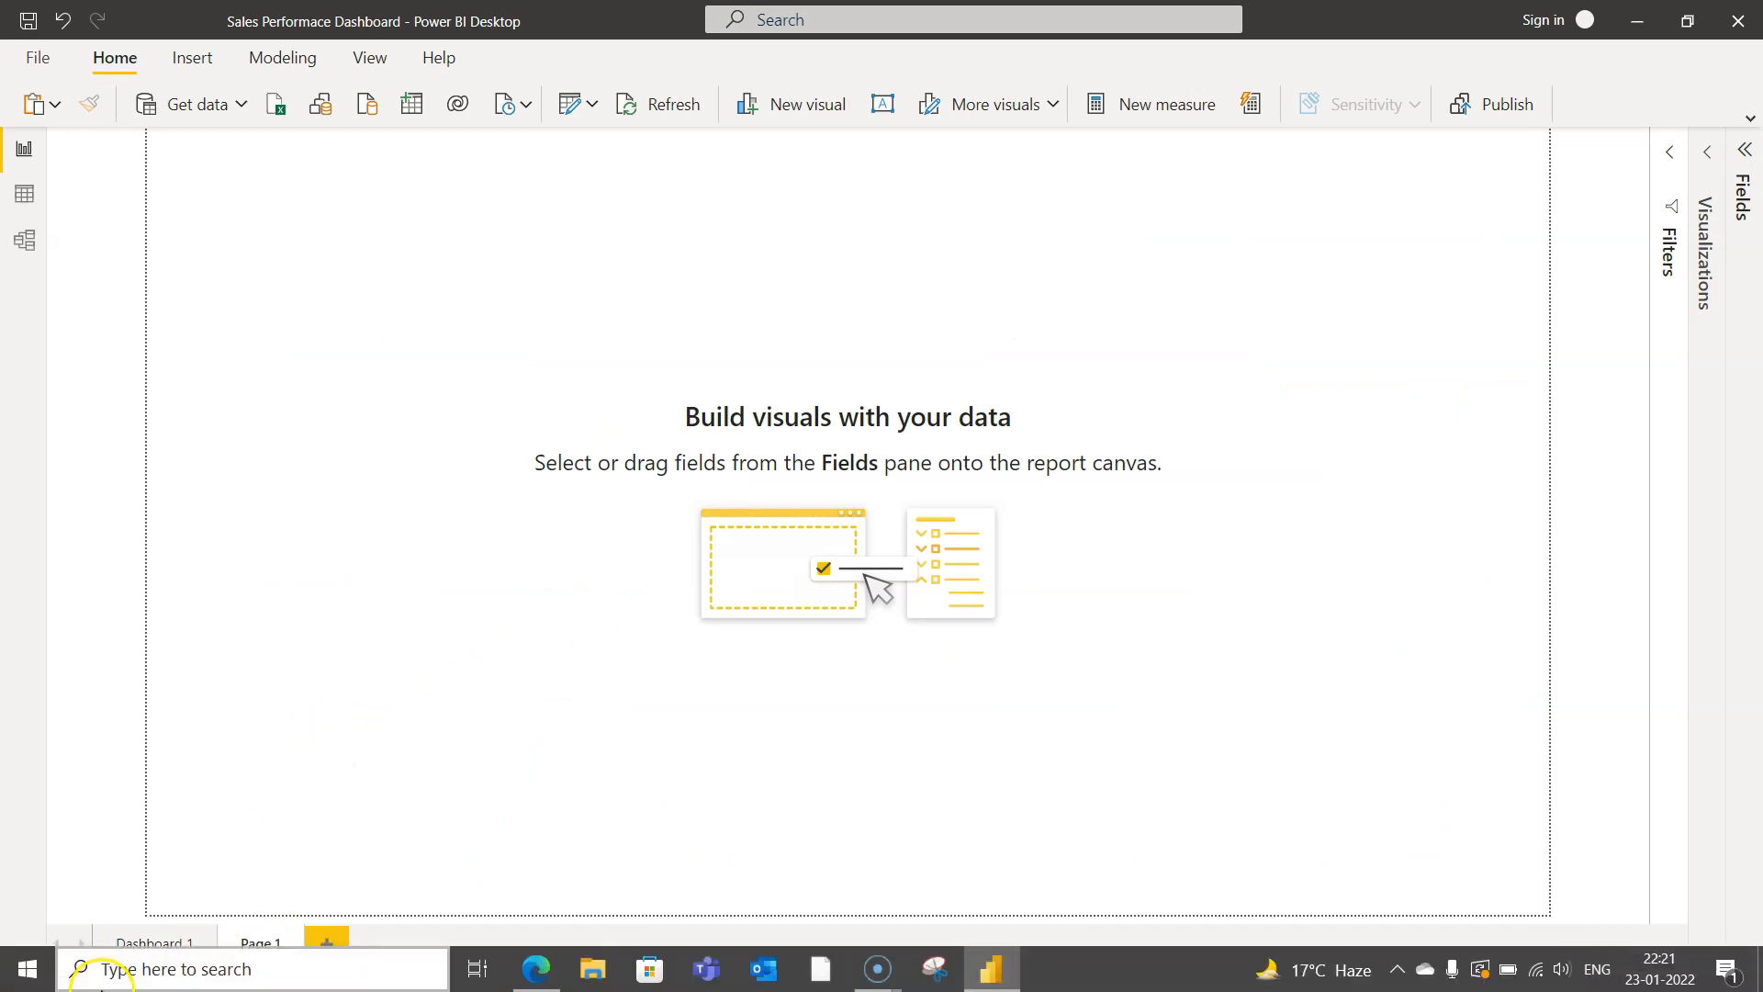
{"action": "left_click", "coordinate": [165, 937]}
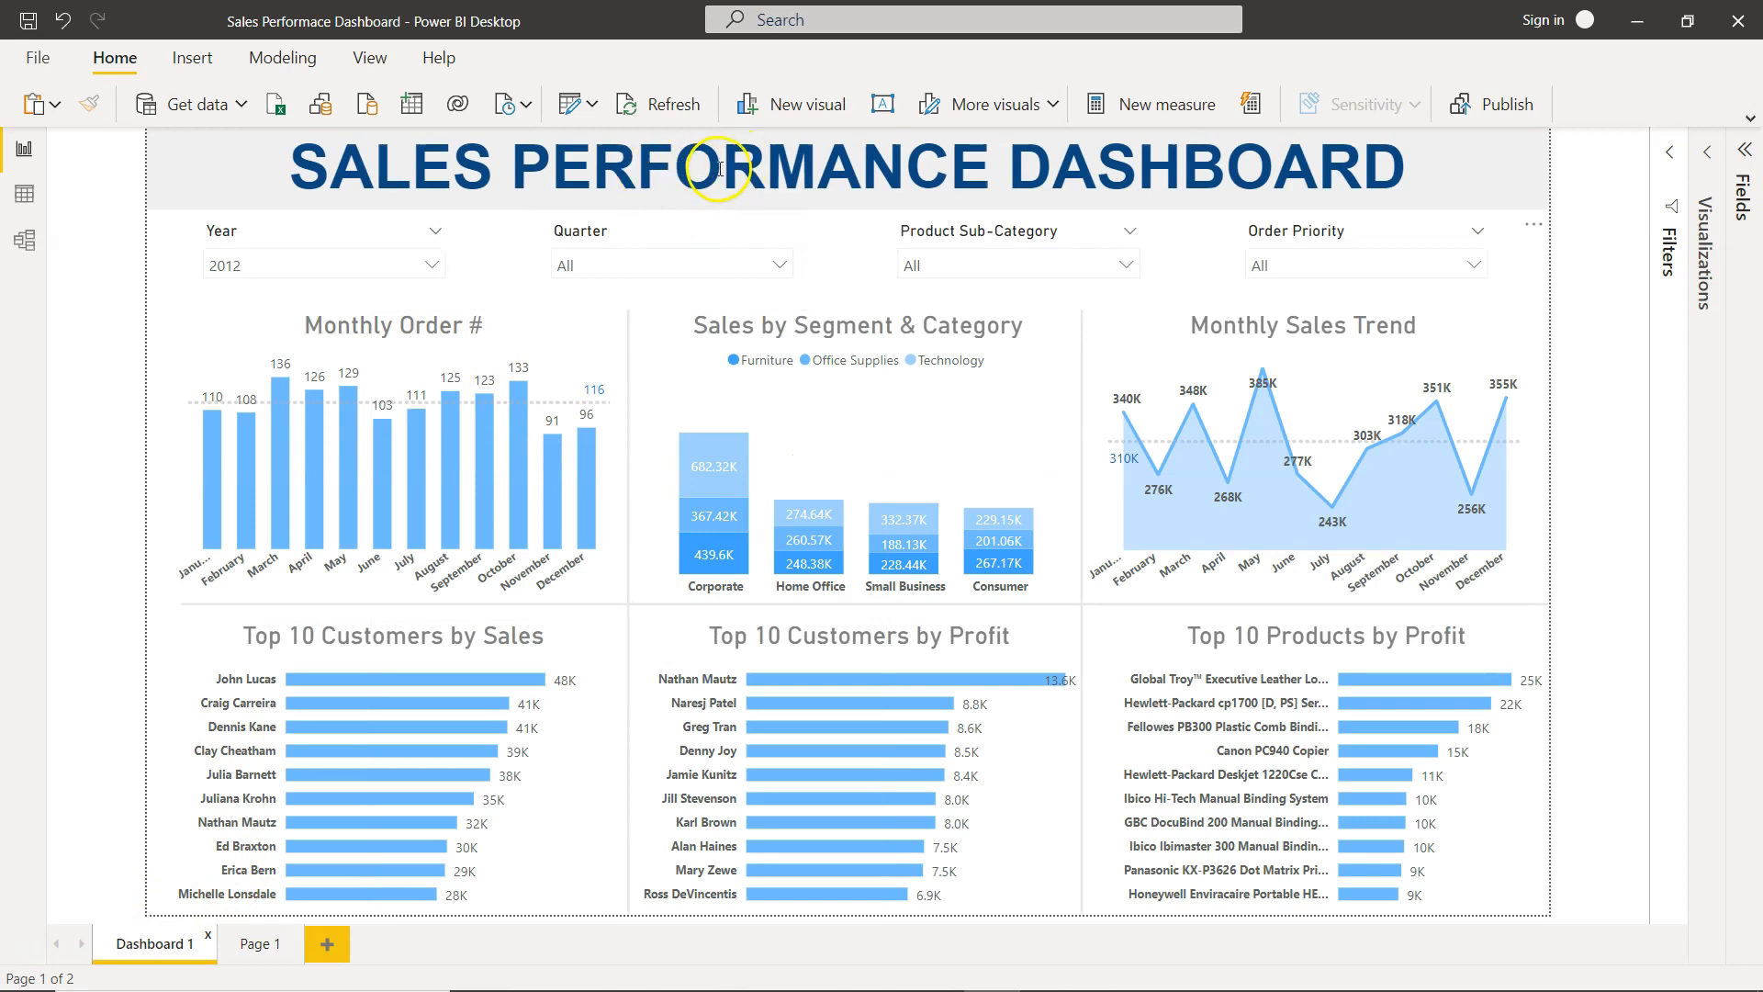
{"action": "left_click", "coordinate": [260, 943]}
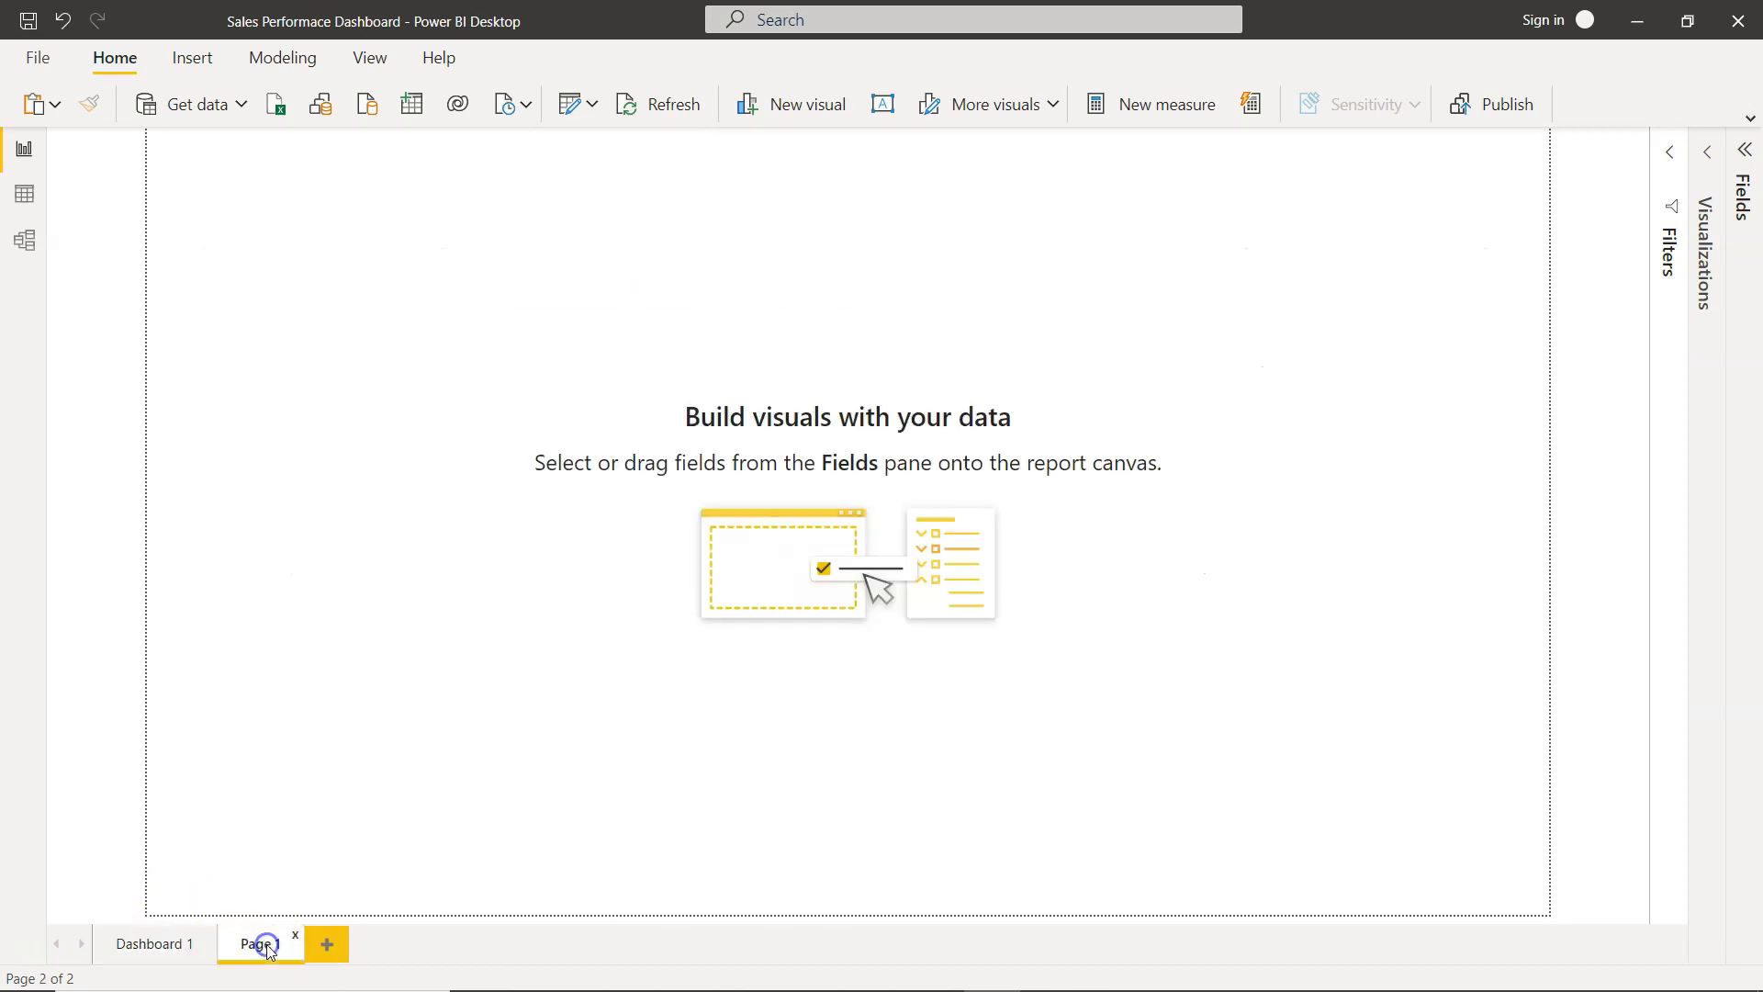
Step: Insert a shallow text box across the full width of the page's upper edge and enter "SALES PERFOMRANCE DASHBOARD" as the title
{"action": "left_click", "coordinate": [192, 57]}
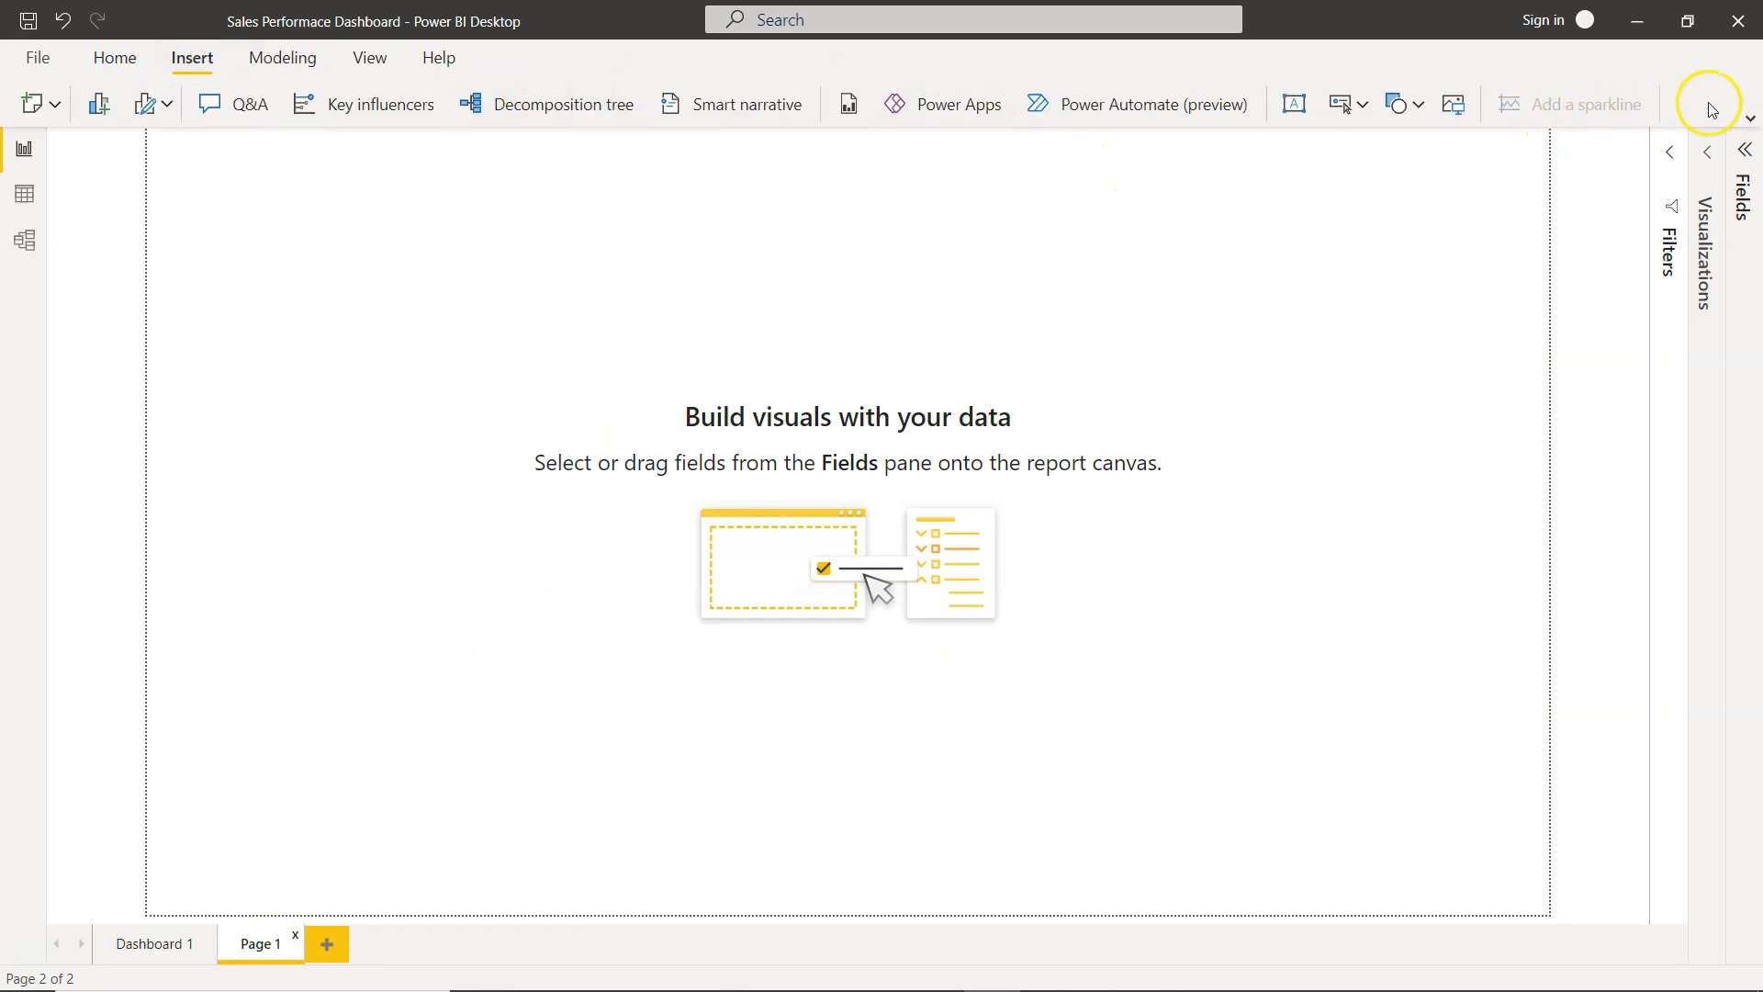
{"action": "left_click", "coordinate": [1754, 119]}
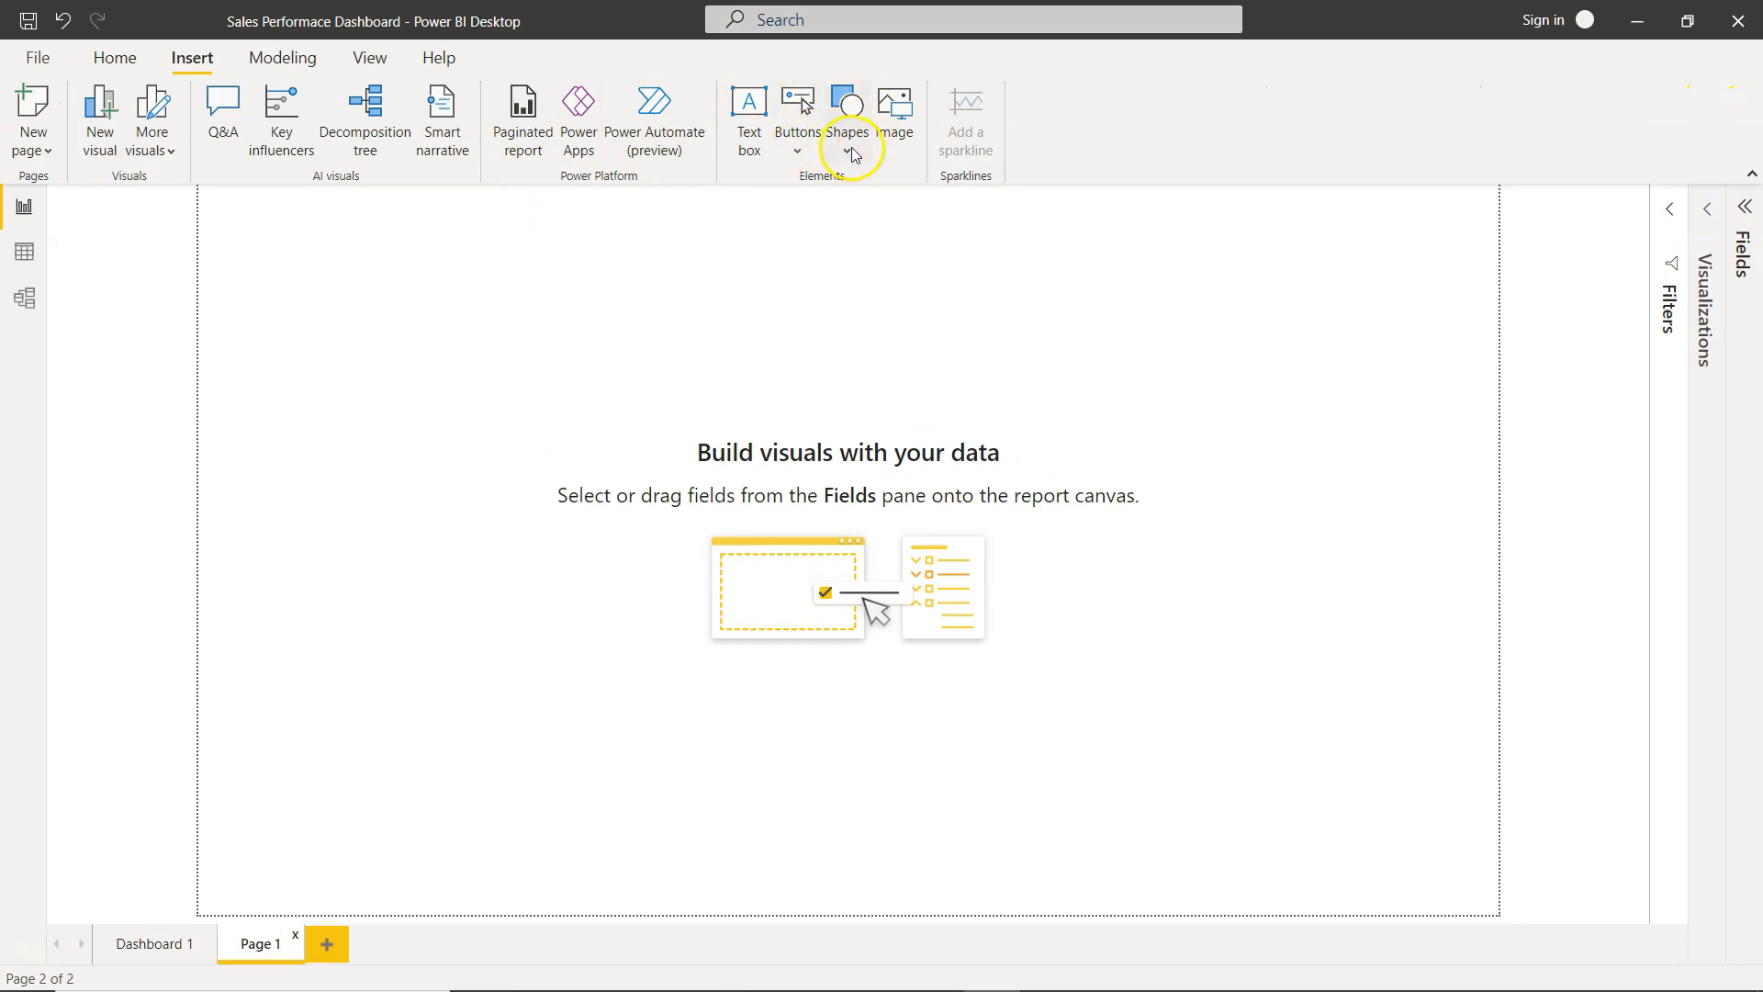
{"action": "left_click", "coordinate": [751, 115]}
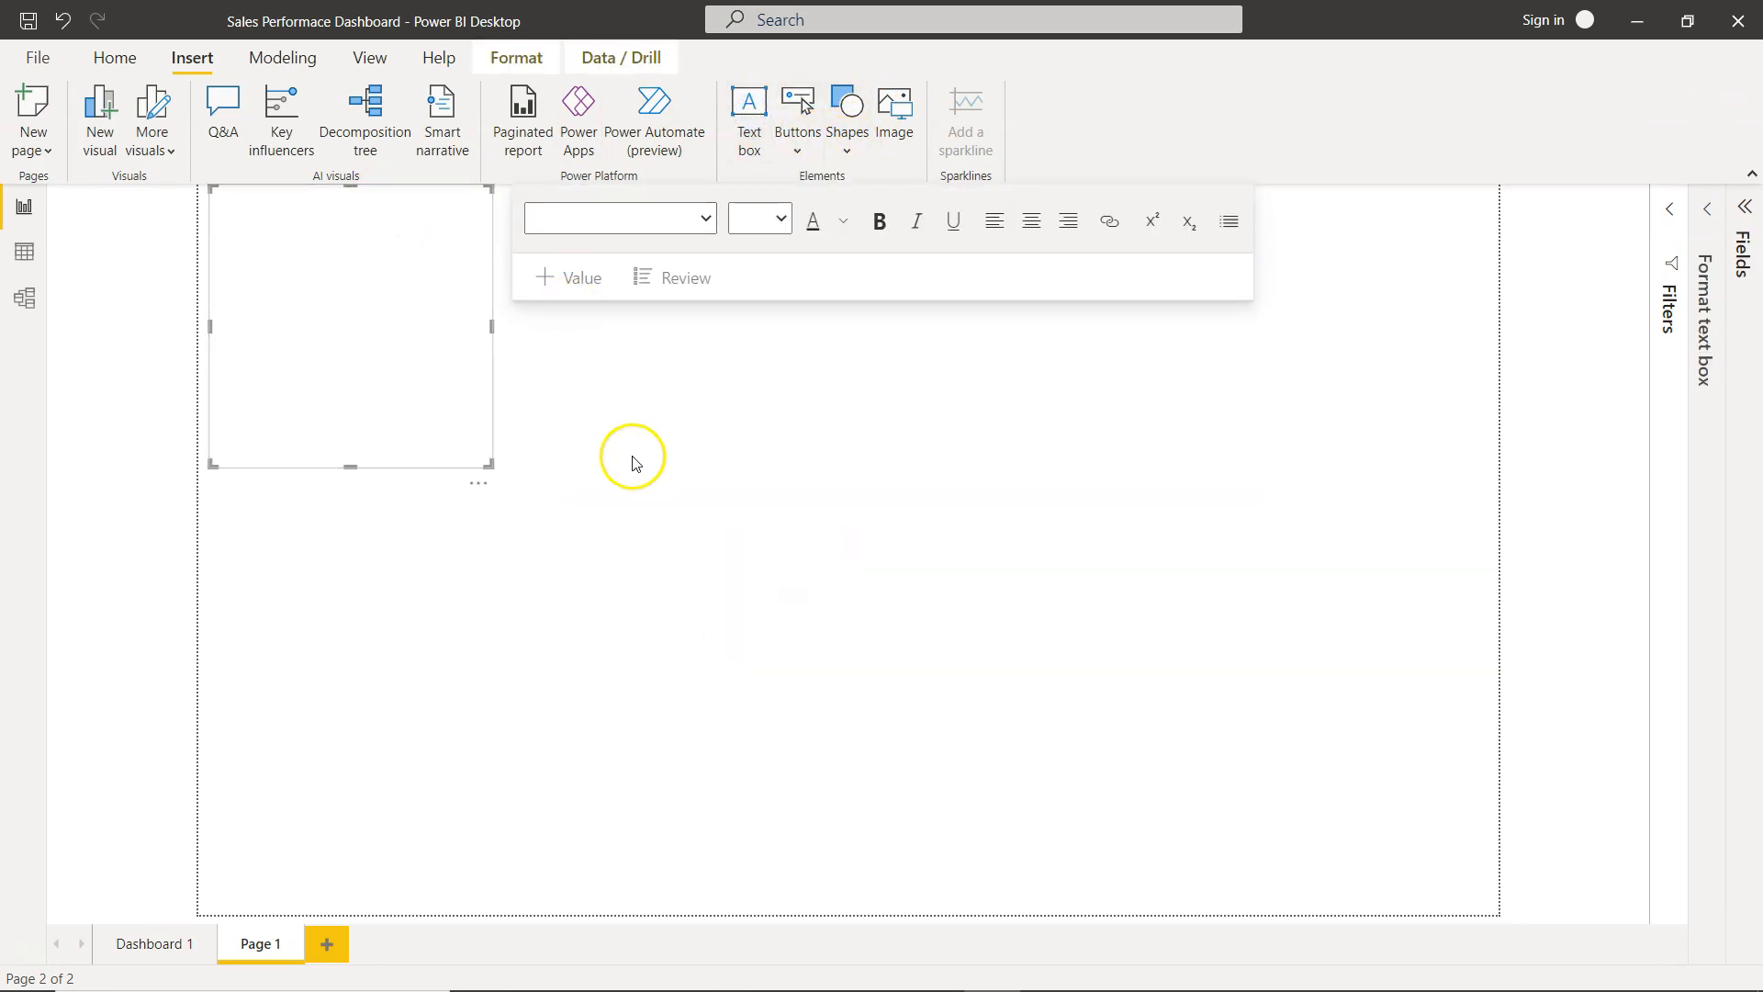
{"action": "left_click_drag", "start_coordinate": [350, 468], "coordinate": [385, 263]}
{"action": "left_click_drag", "start_coordinate": [488, 220], "coordinate": [1554, 327]}
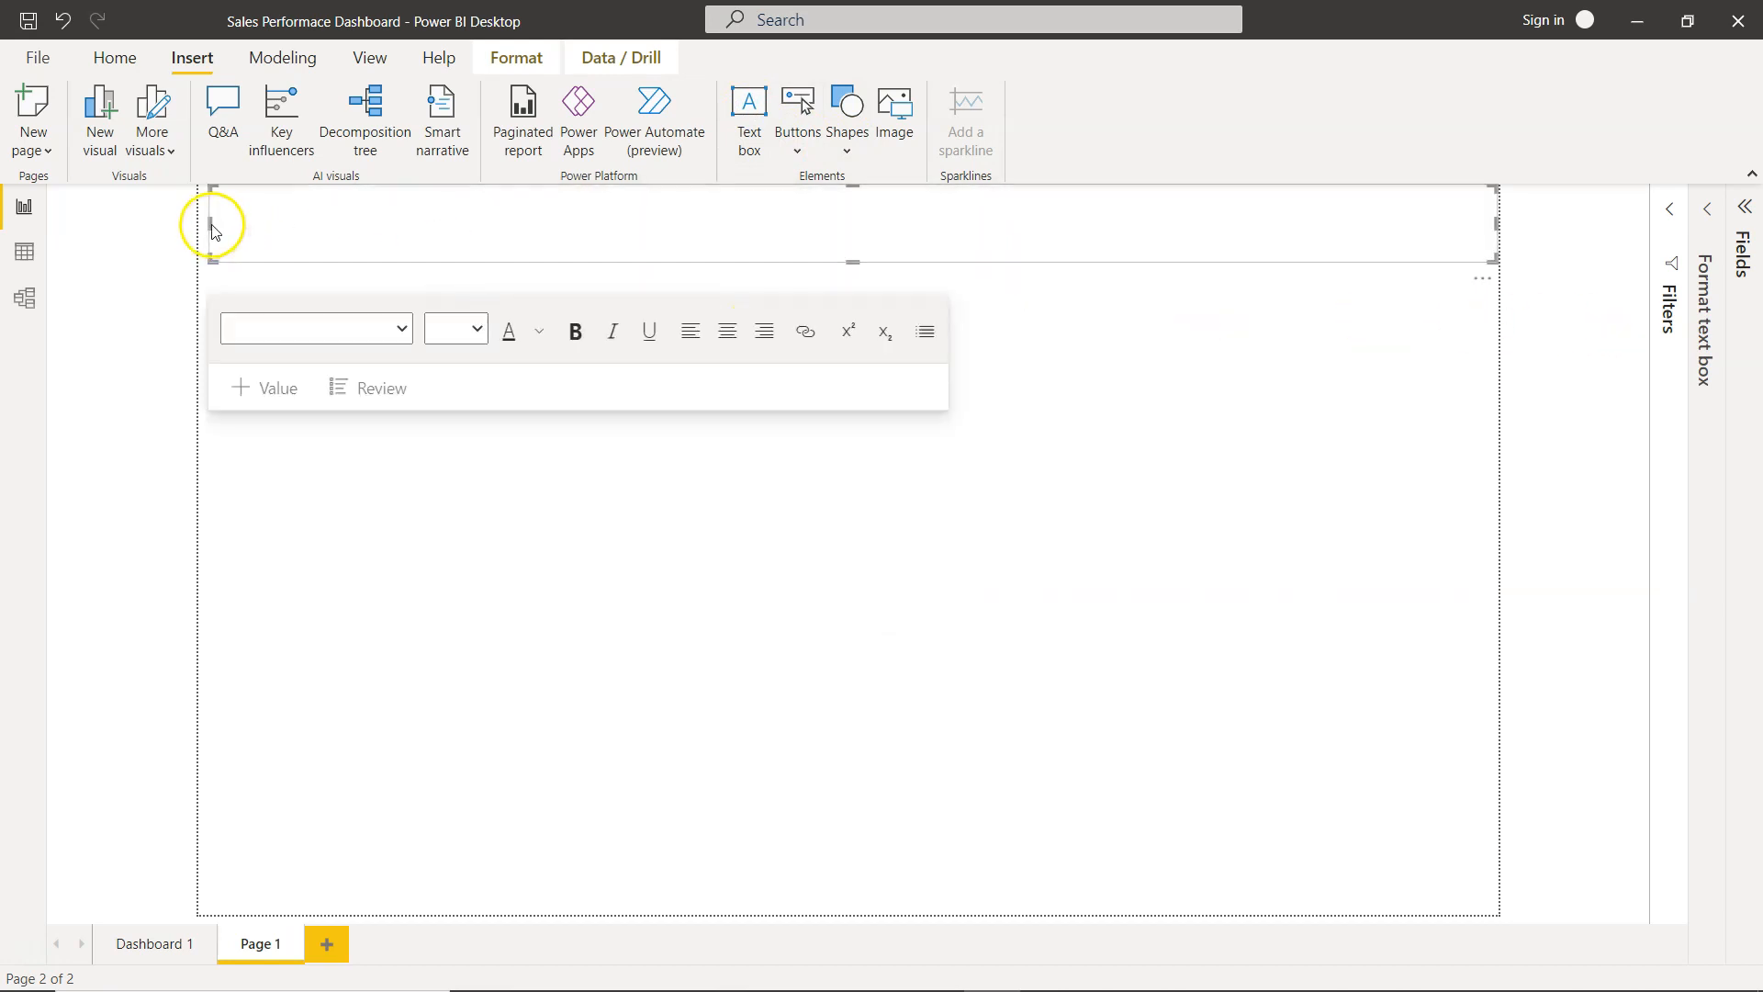
{"action": "left_click_drag", "start_coordinate": [181, 229], "coordinate": [158, 230]}
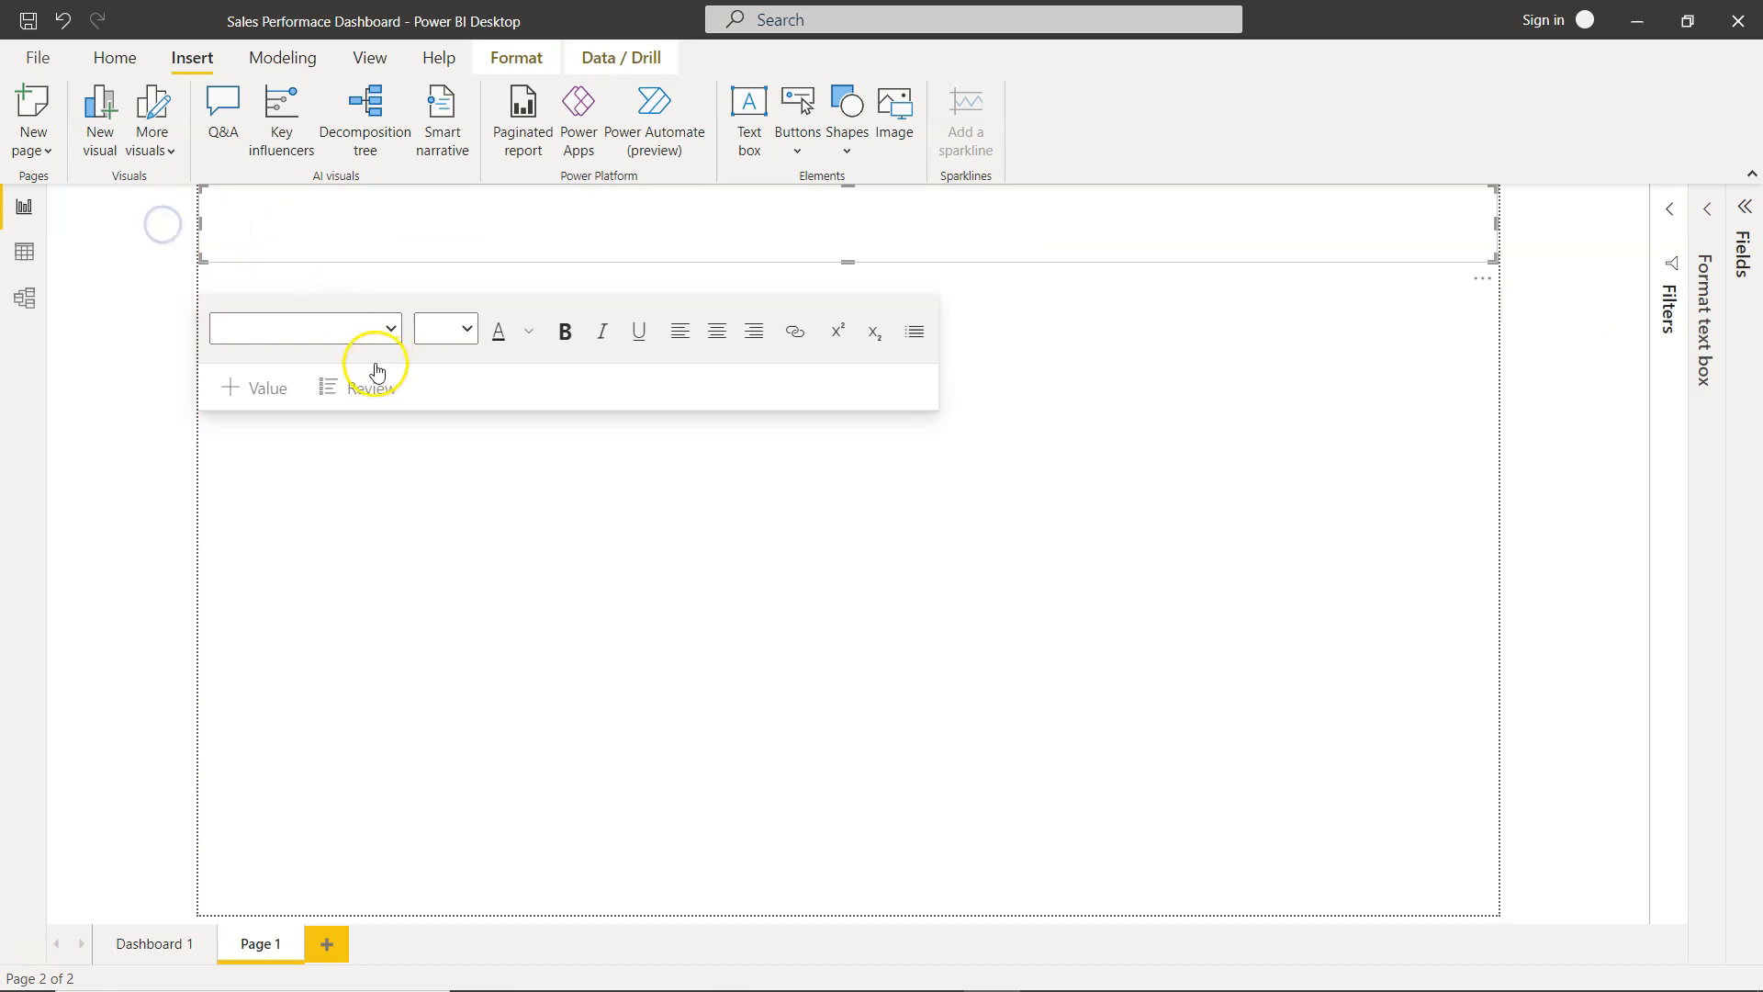
{"action": "left_click", "coordinate": [580, 231]}
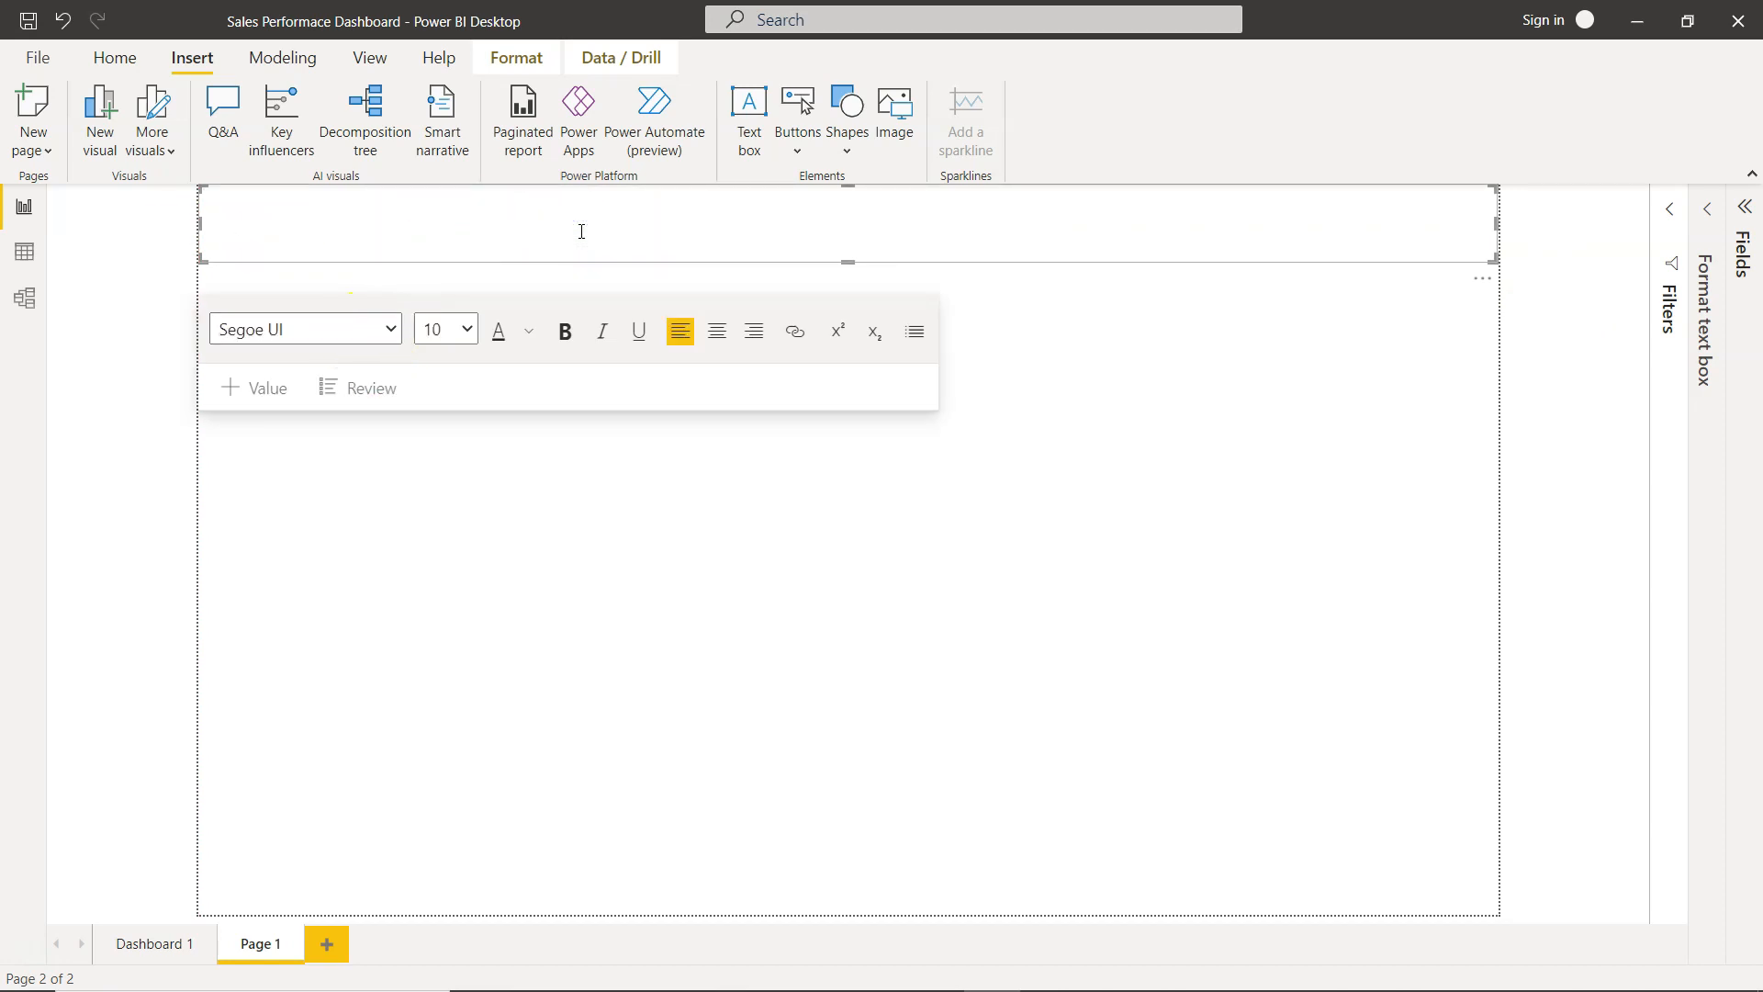
{"action": "type", "text": "SALES PERFOMRANCE DASHBOARD"}
Step: Format the whole title text with font size 40, centre alignment and bold
{"action": "key", "text": "ctrl+a"}
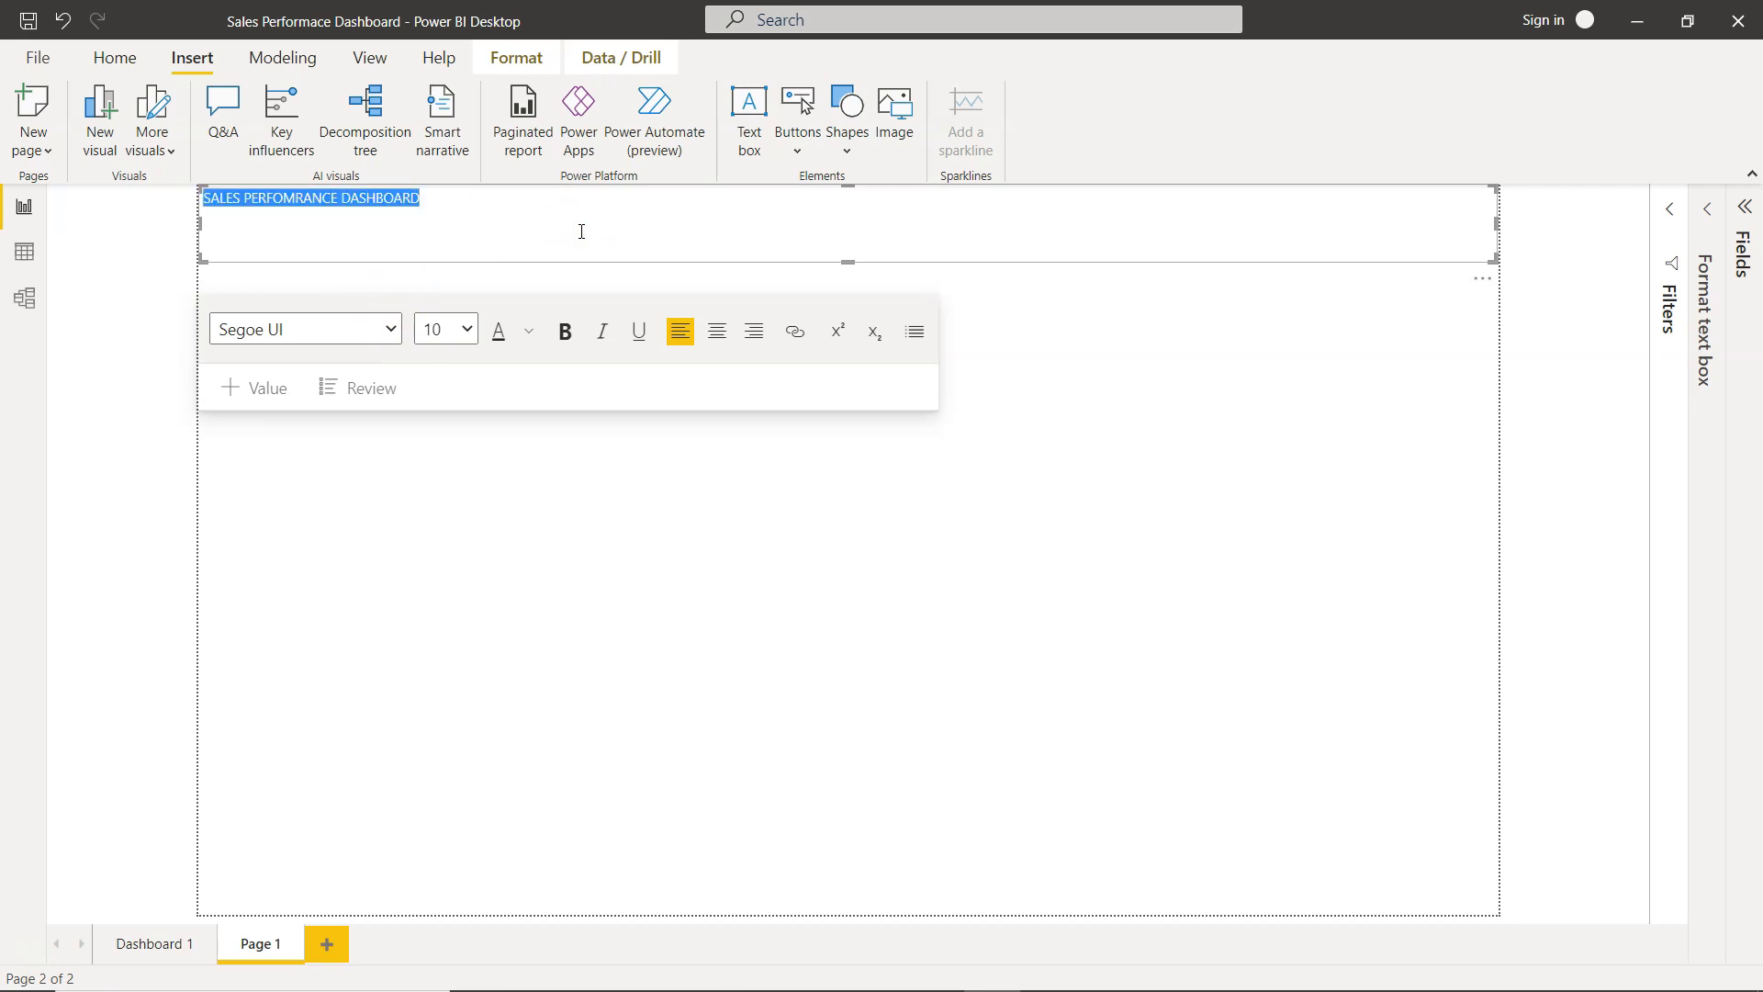
{"action": "left_click", "coordinate": [468, 329]}
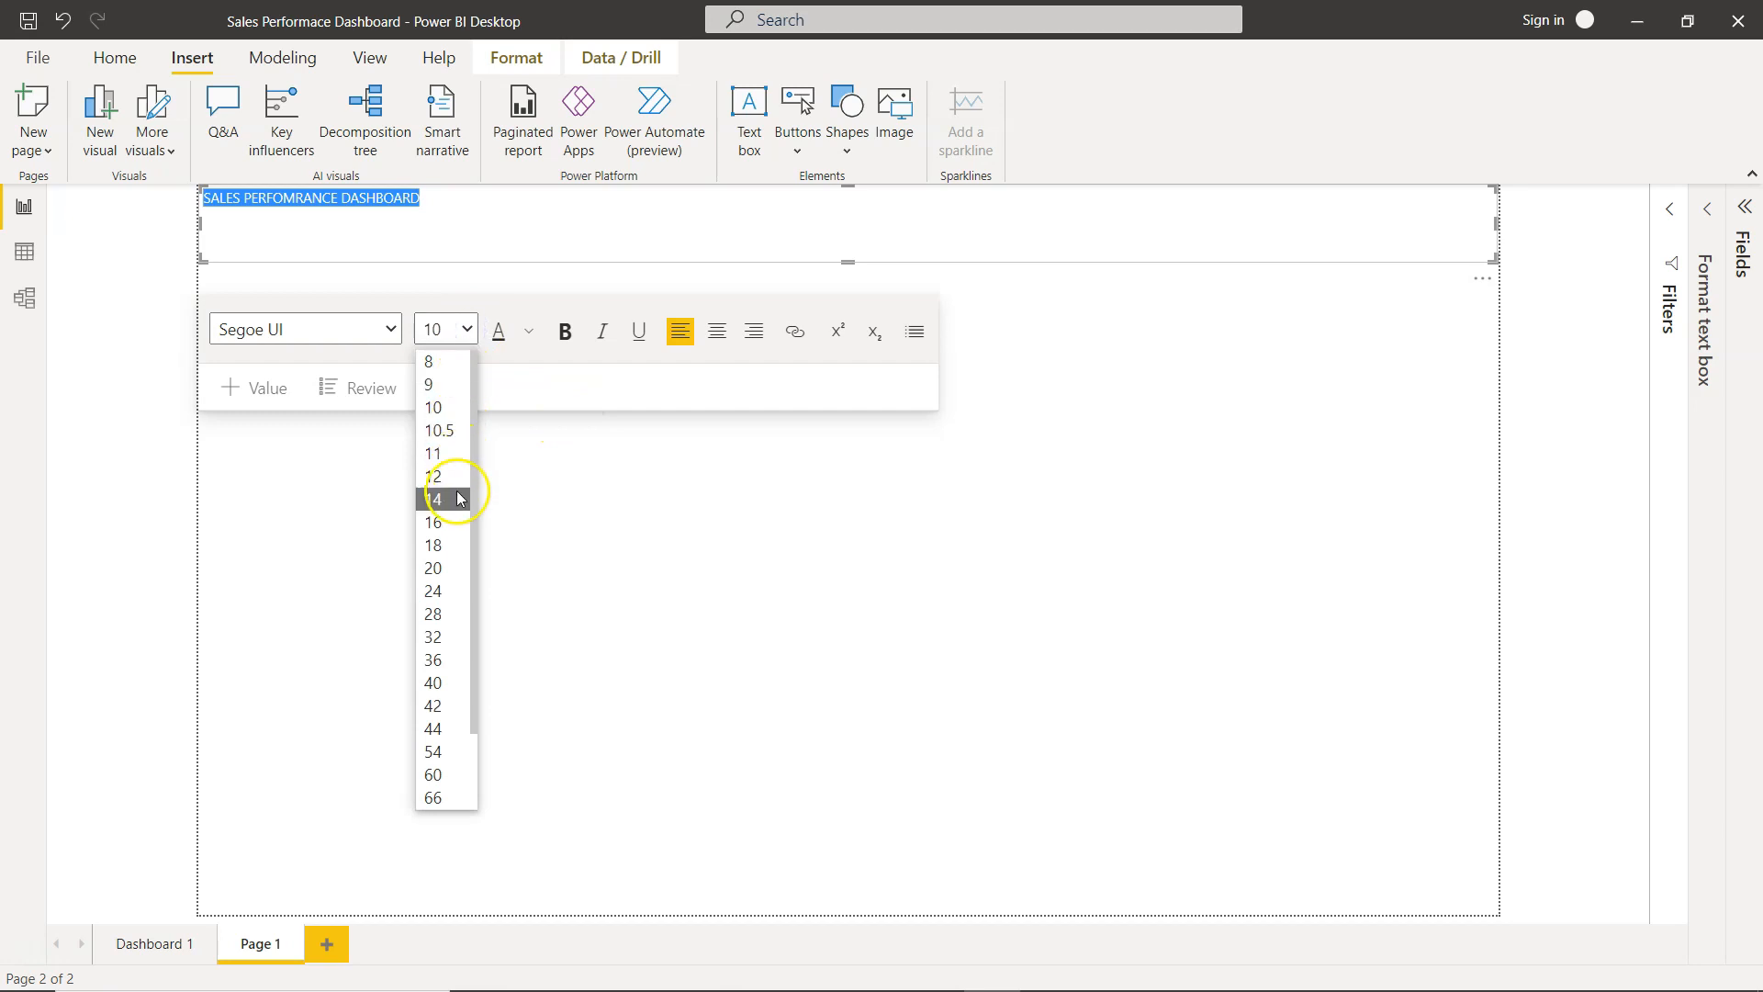
{"action": "left_click", "coordinate": [444, 661]}
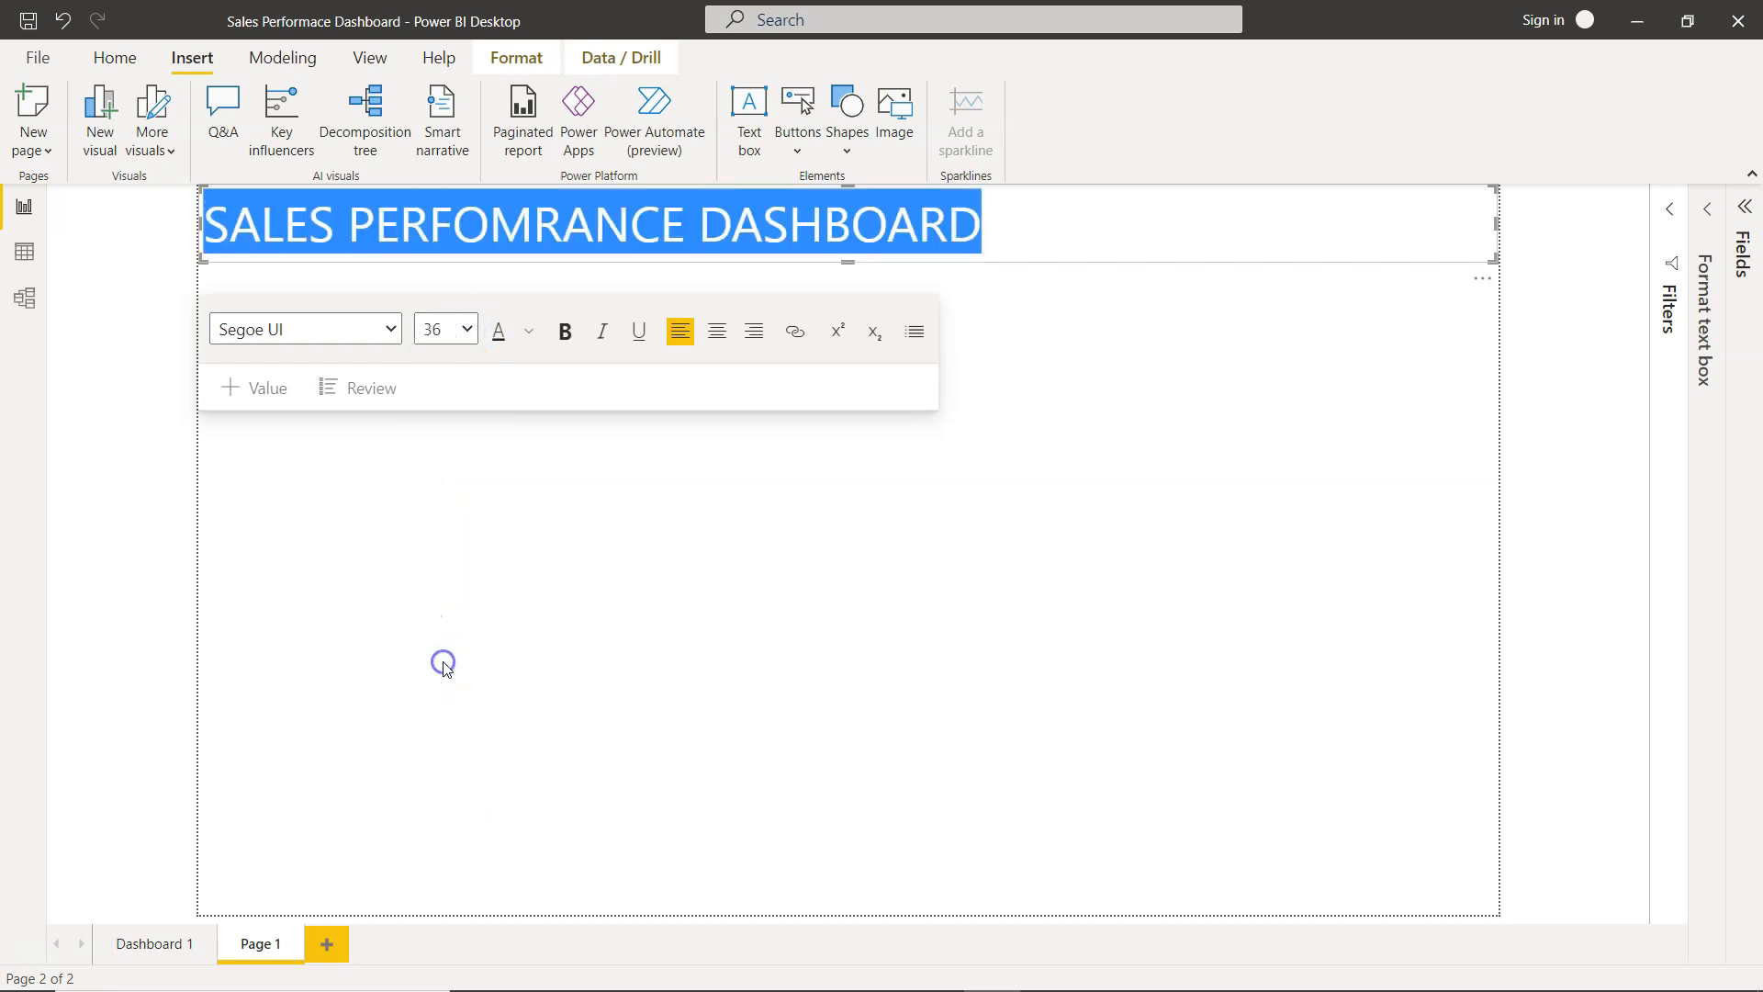
{"action": "left_click", "coordinate": [468, 331]}
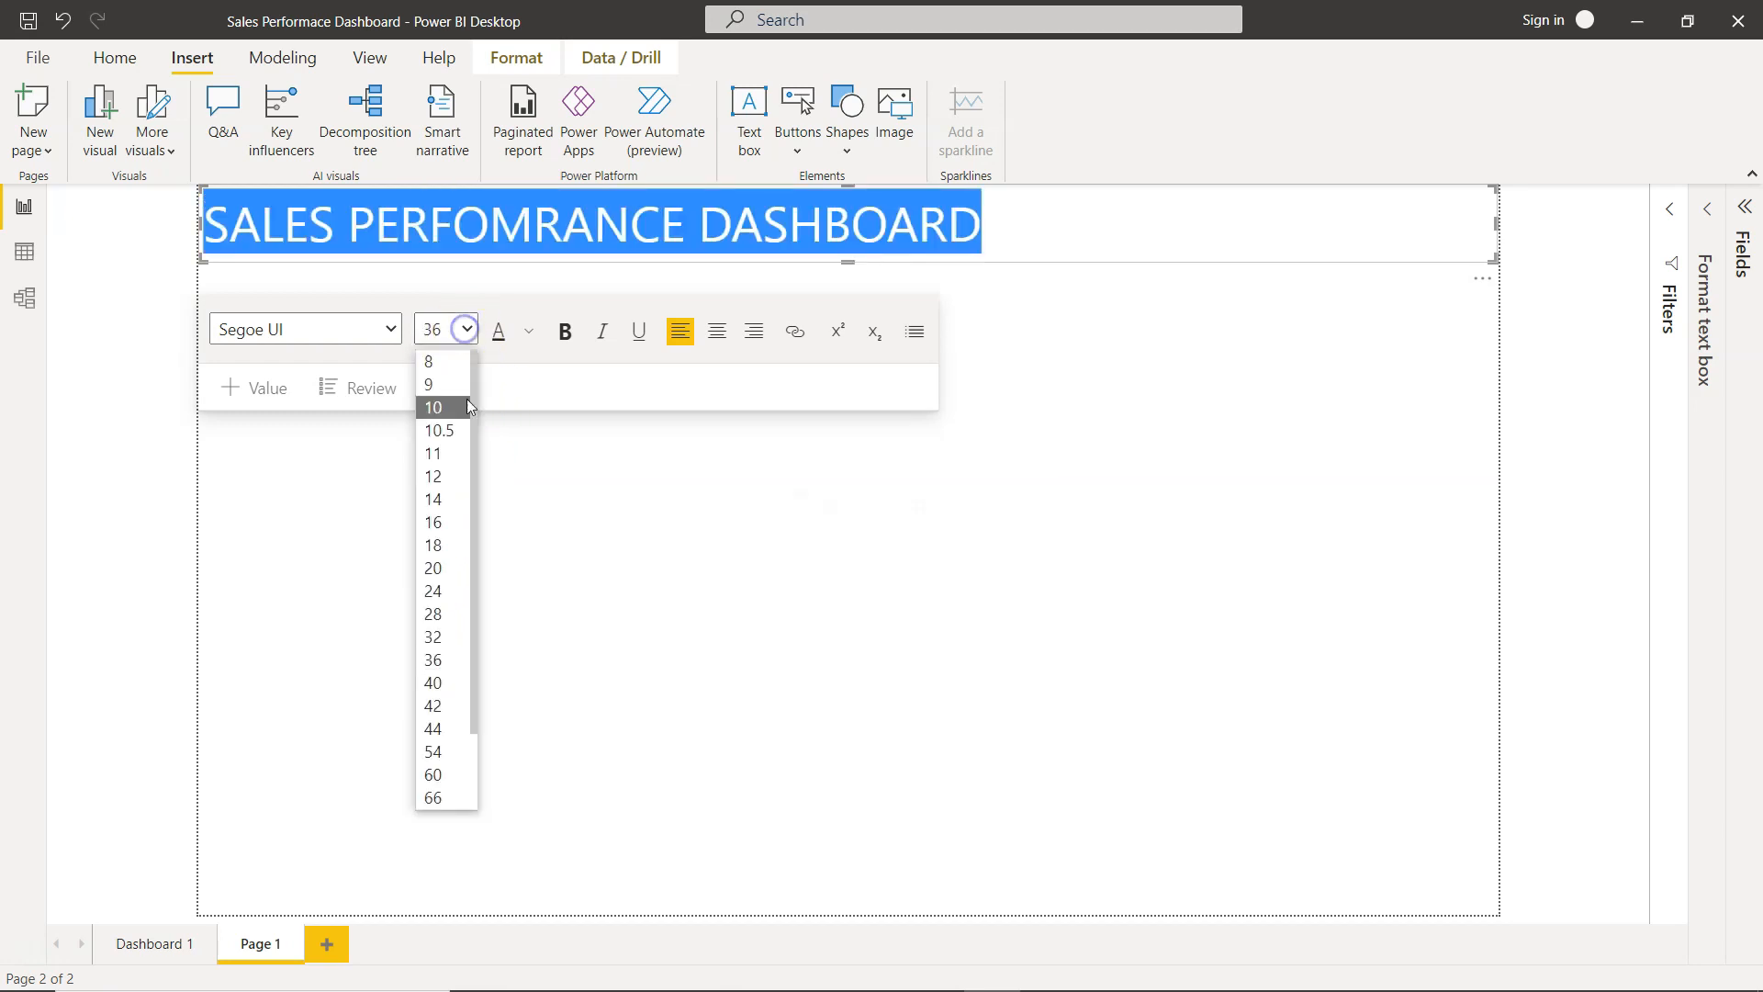
{"action": "left_click", "coordinate": [457, 682]}
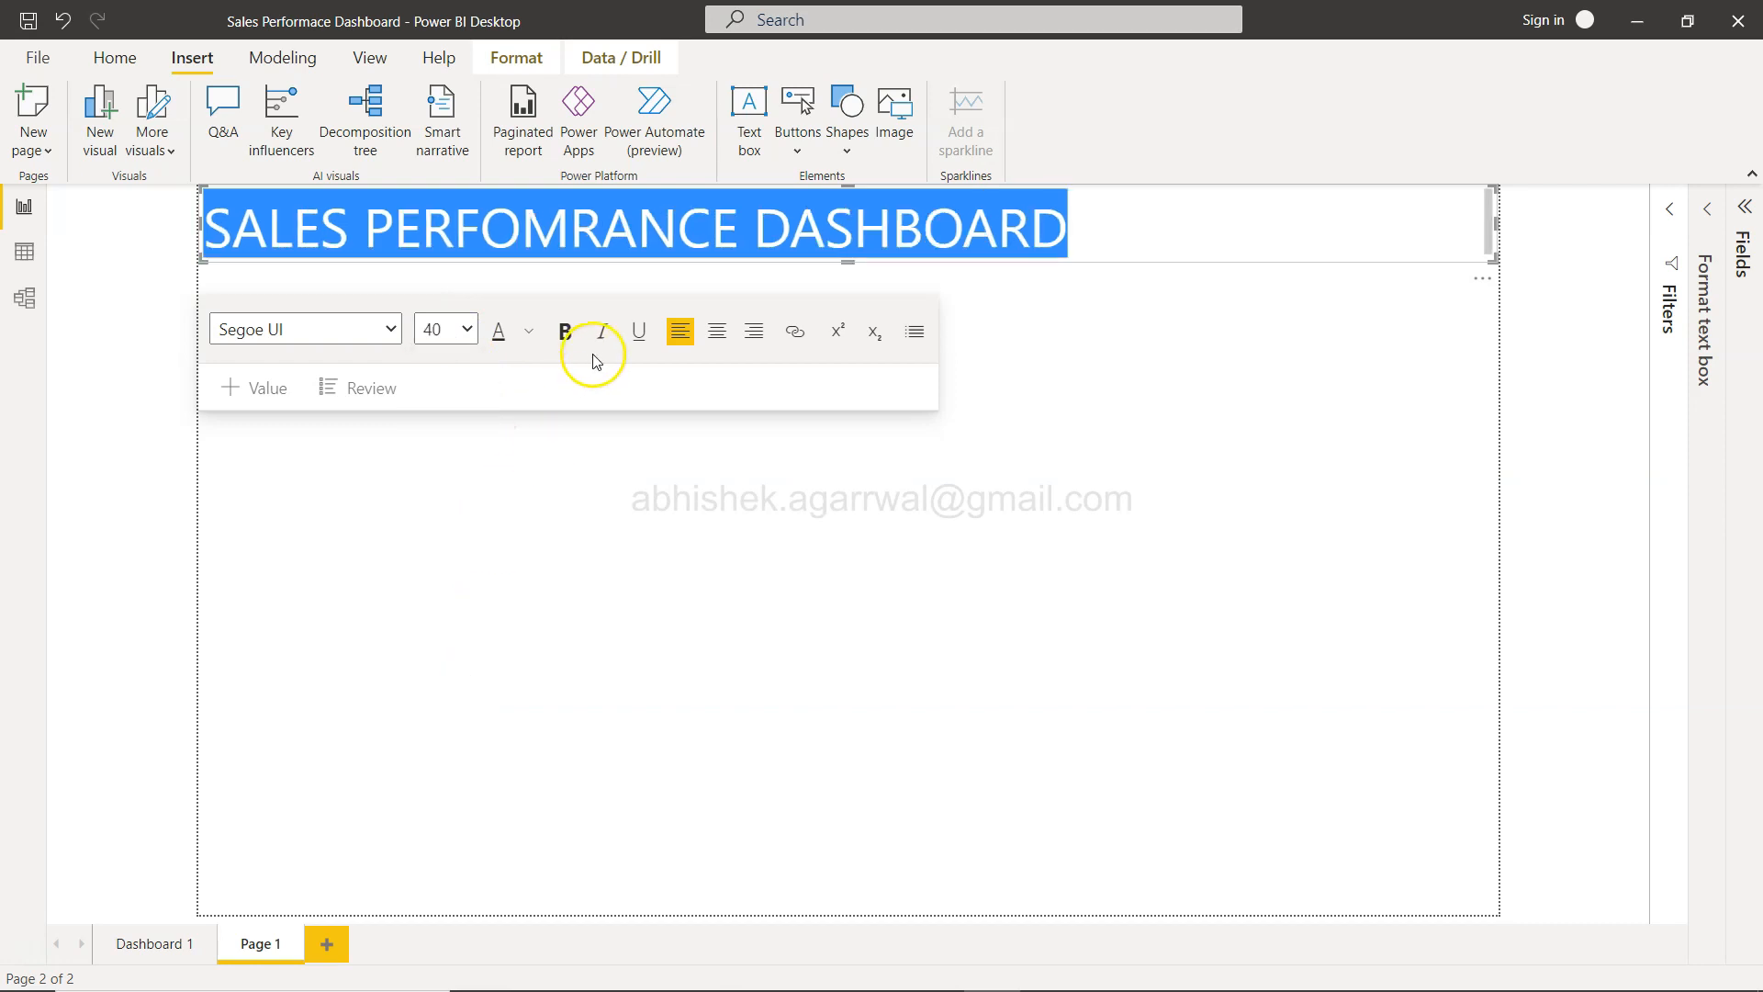
{"action": "left_click", "coordinate": [715, 332]}
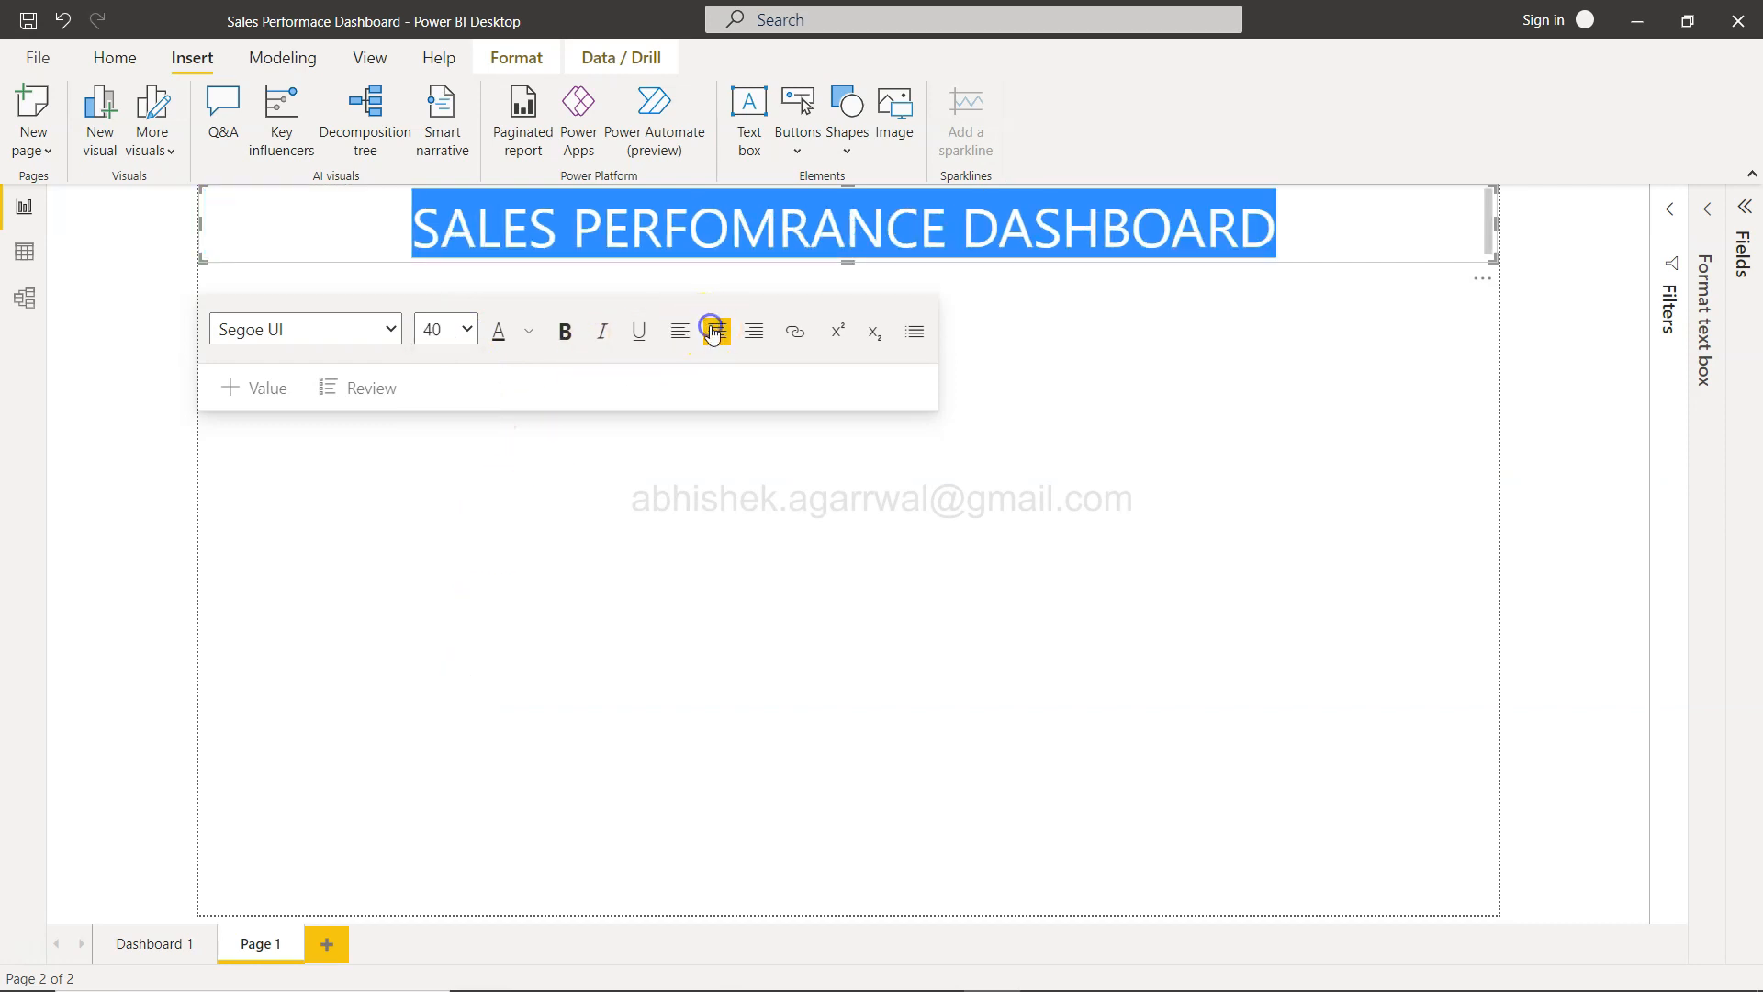
{"action": "left_click", "coordinate": [564, 332]}
{"action": "left_click", "coordinate": [610, 606]}
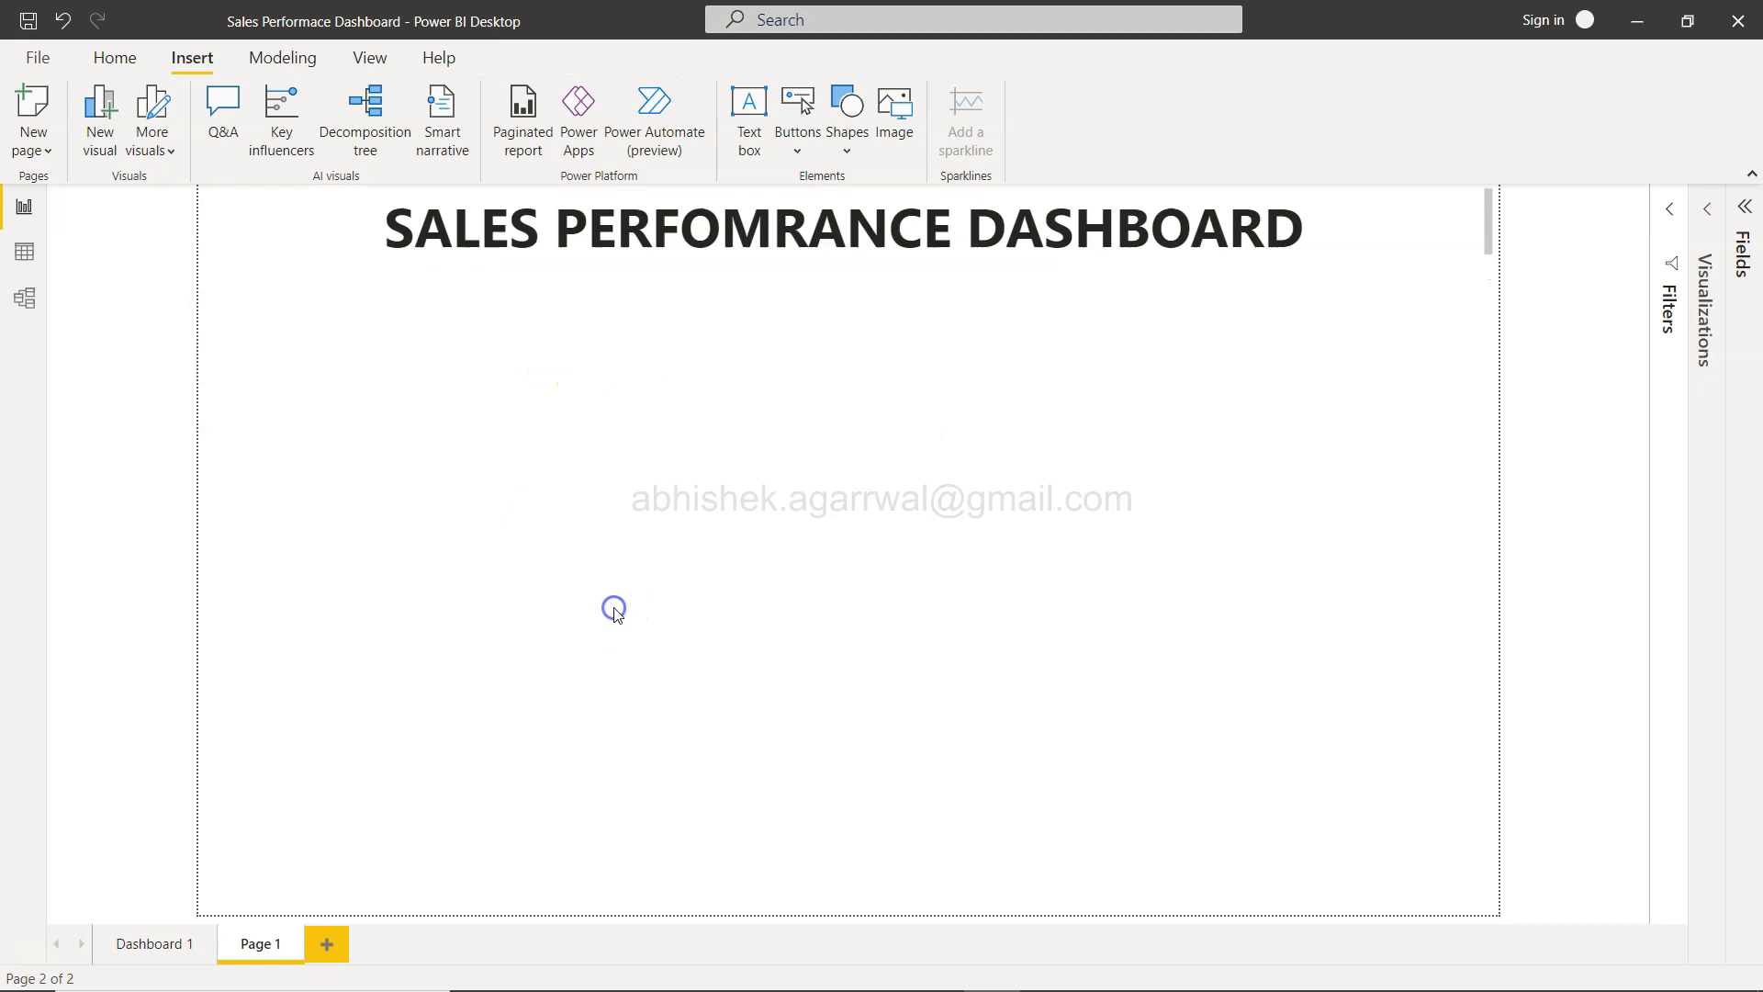
Step: Make the title text box slightly taller and colour the title text with the darkest shade of the theme's light blue
{"action": "left_click", "coordinate": [923, 246]}
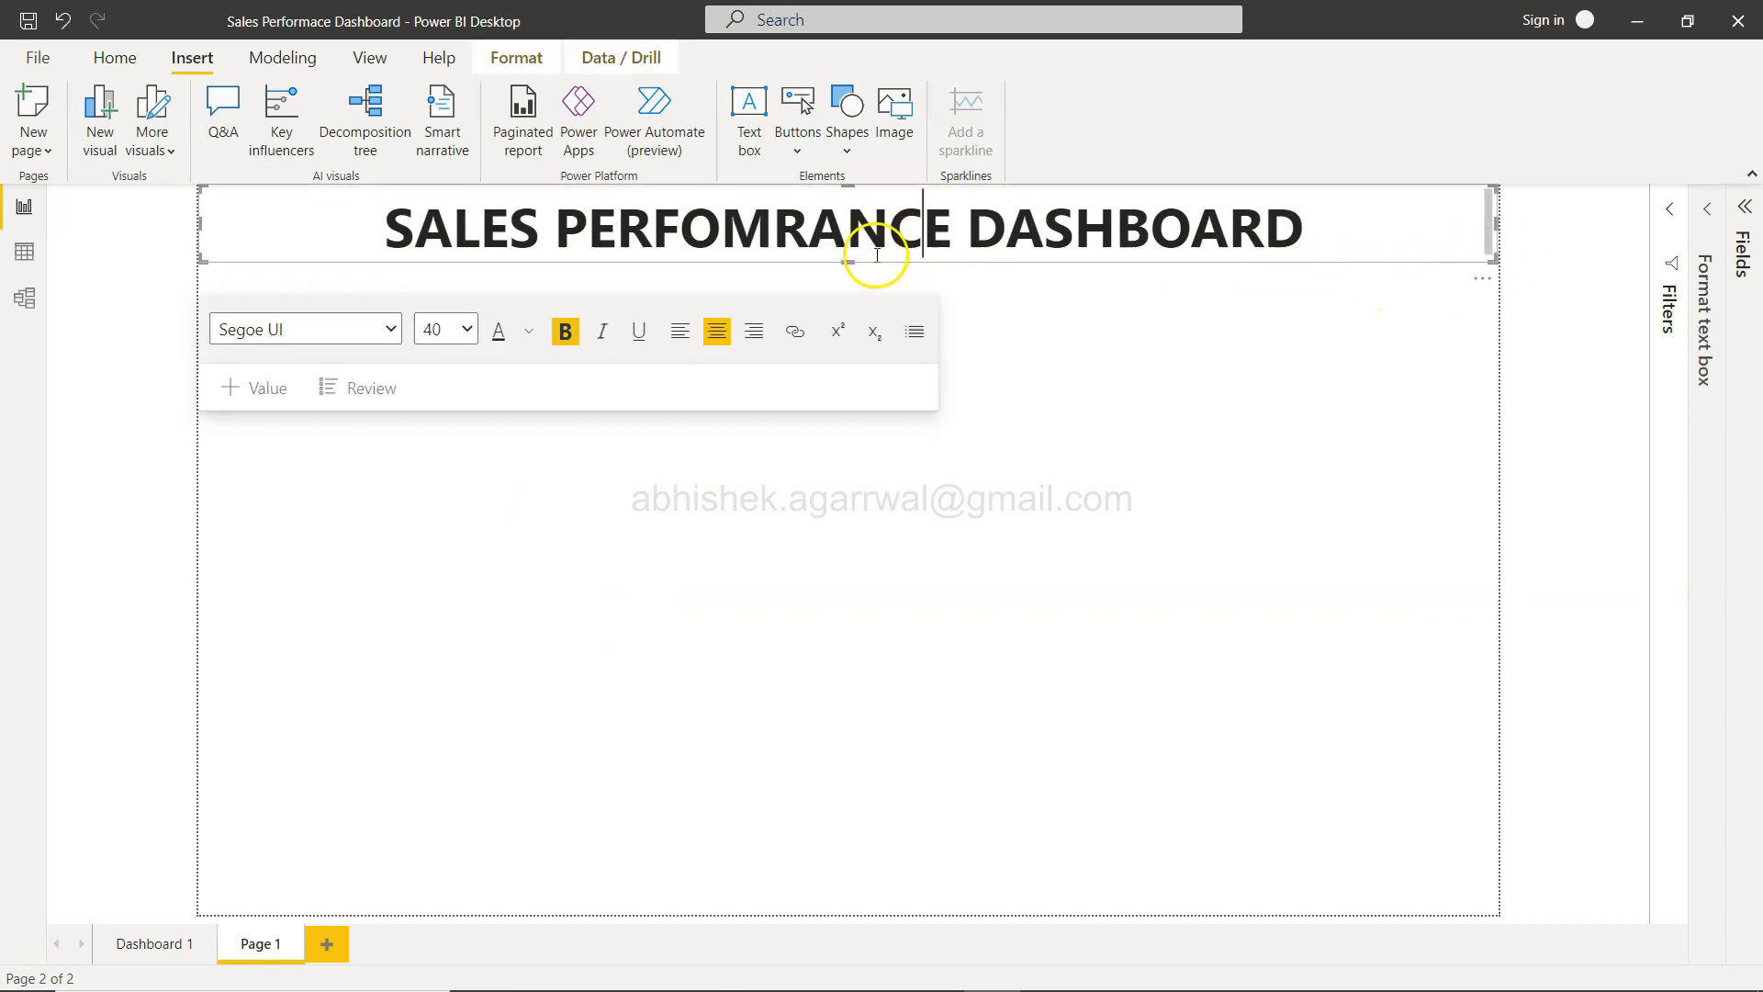
{"action": "left_click_drag", "start_coordinate": [846, 261], "coordinate": [848, 272]}
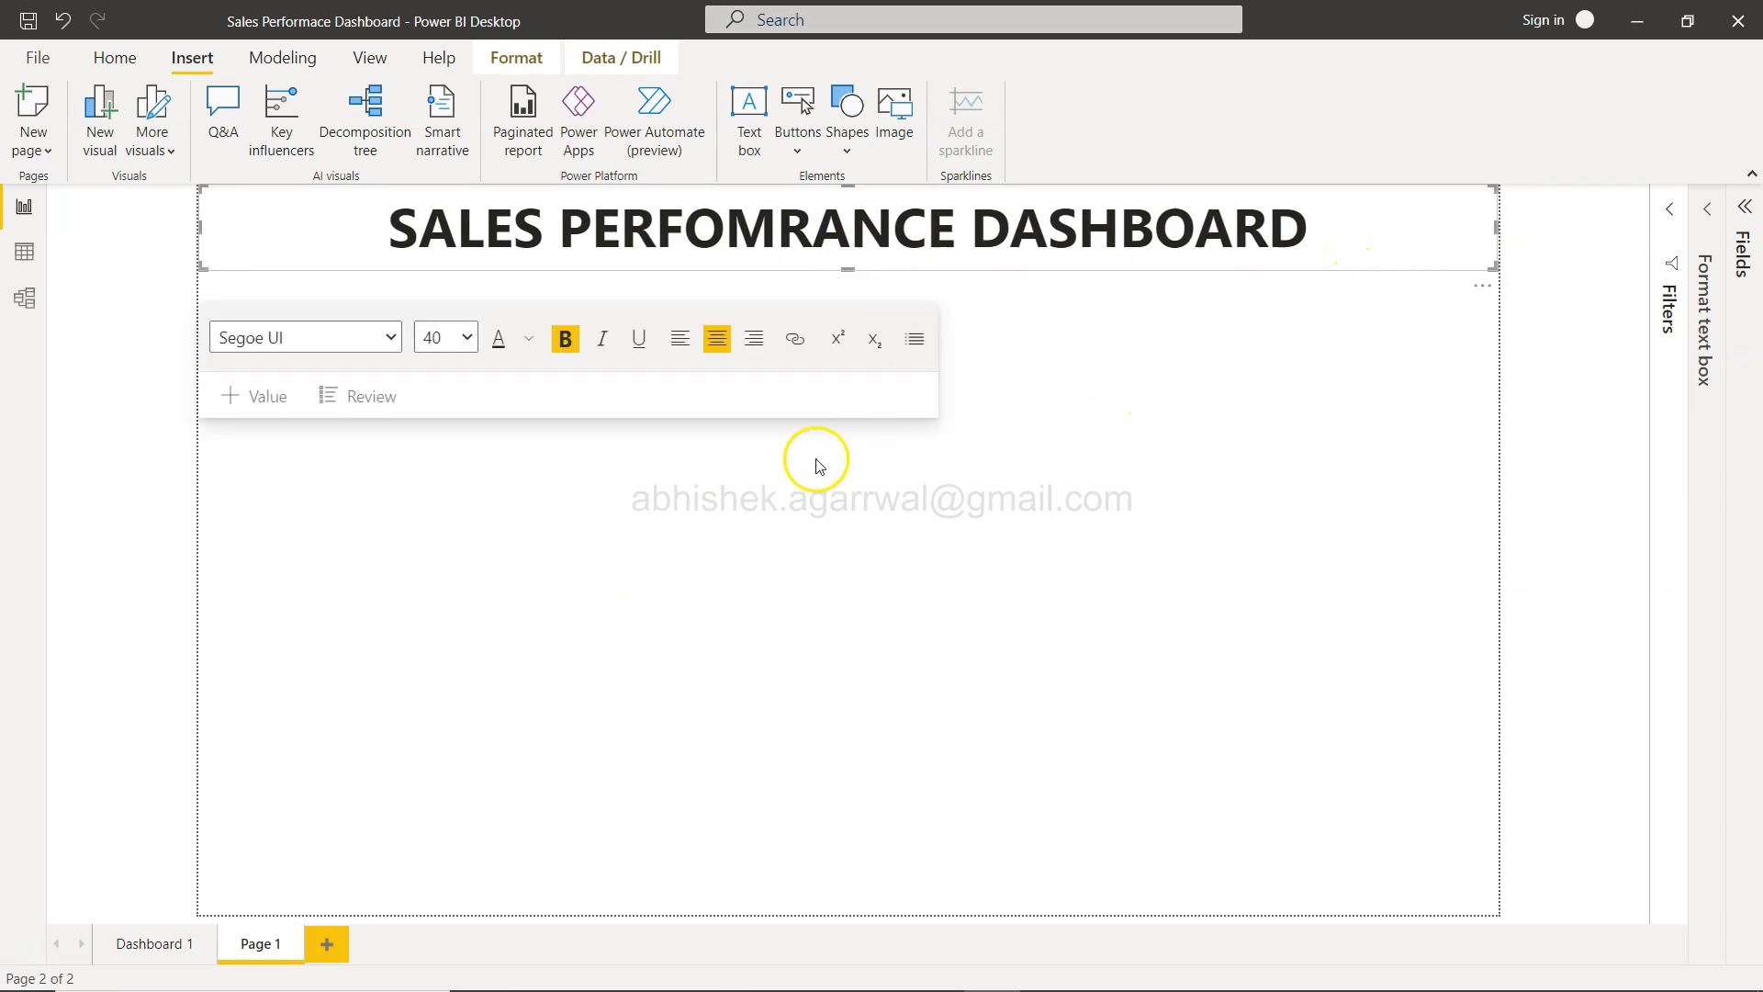
{"action": "key", "text": "ctrl+a"}
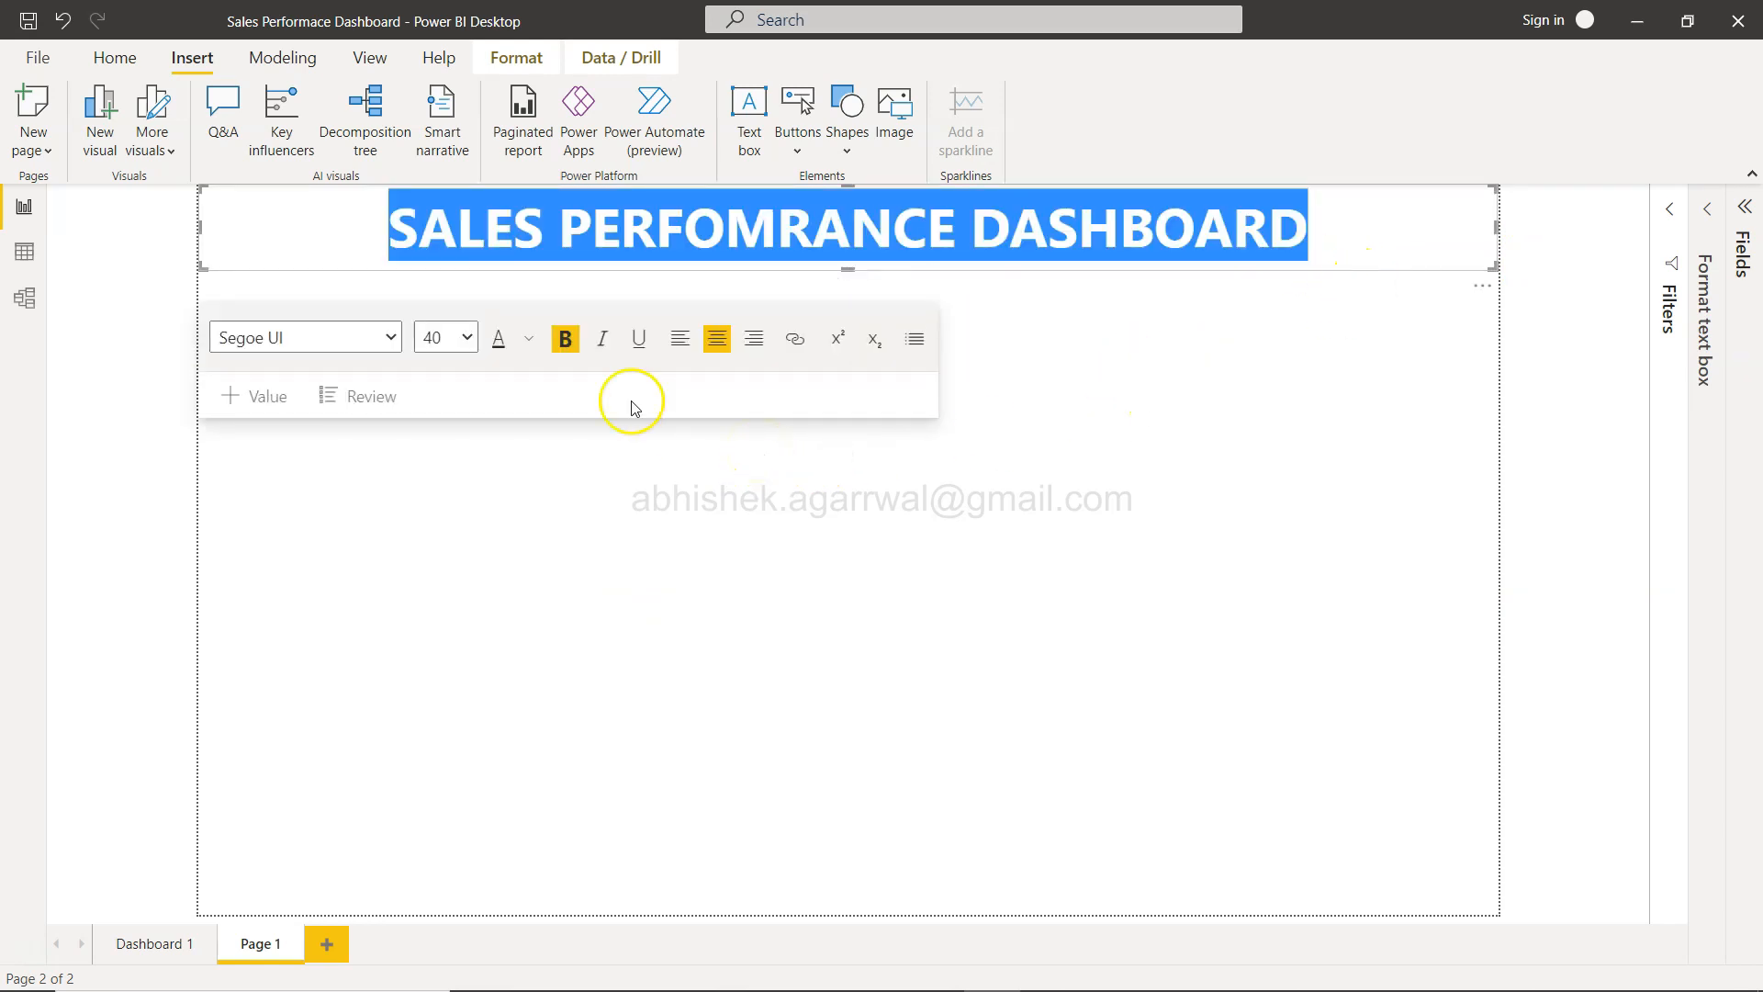
{"action": "left_click", "coordinate": [467, 337]}
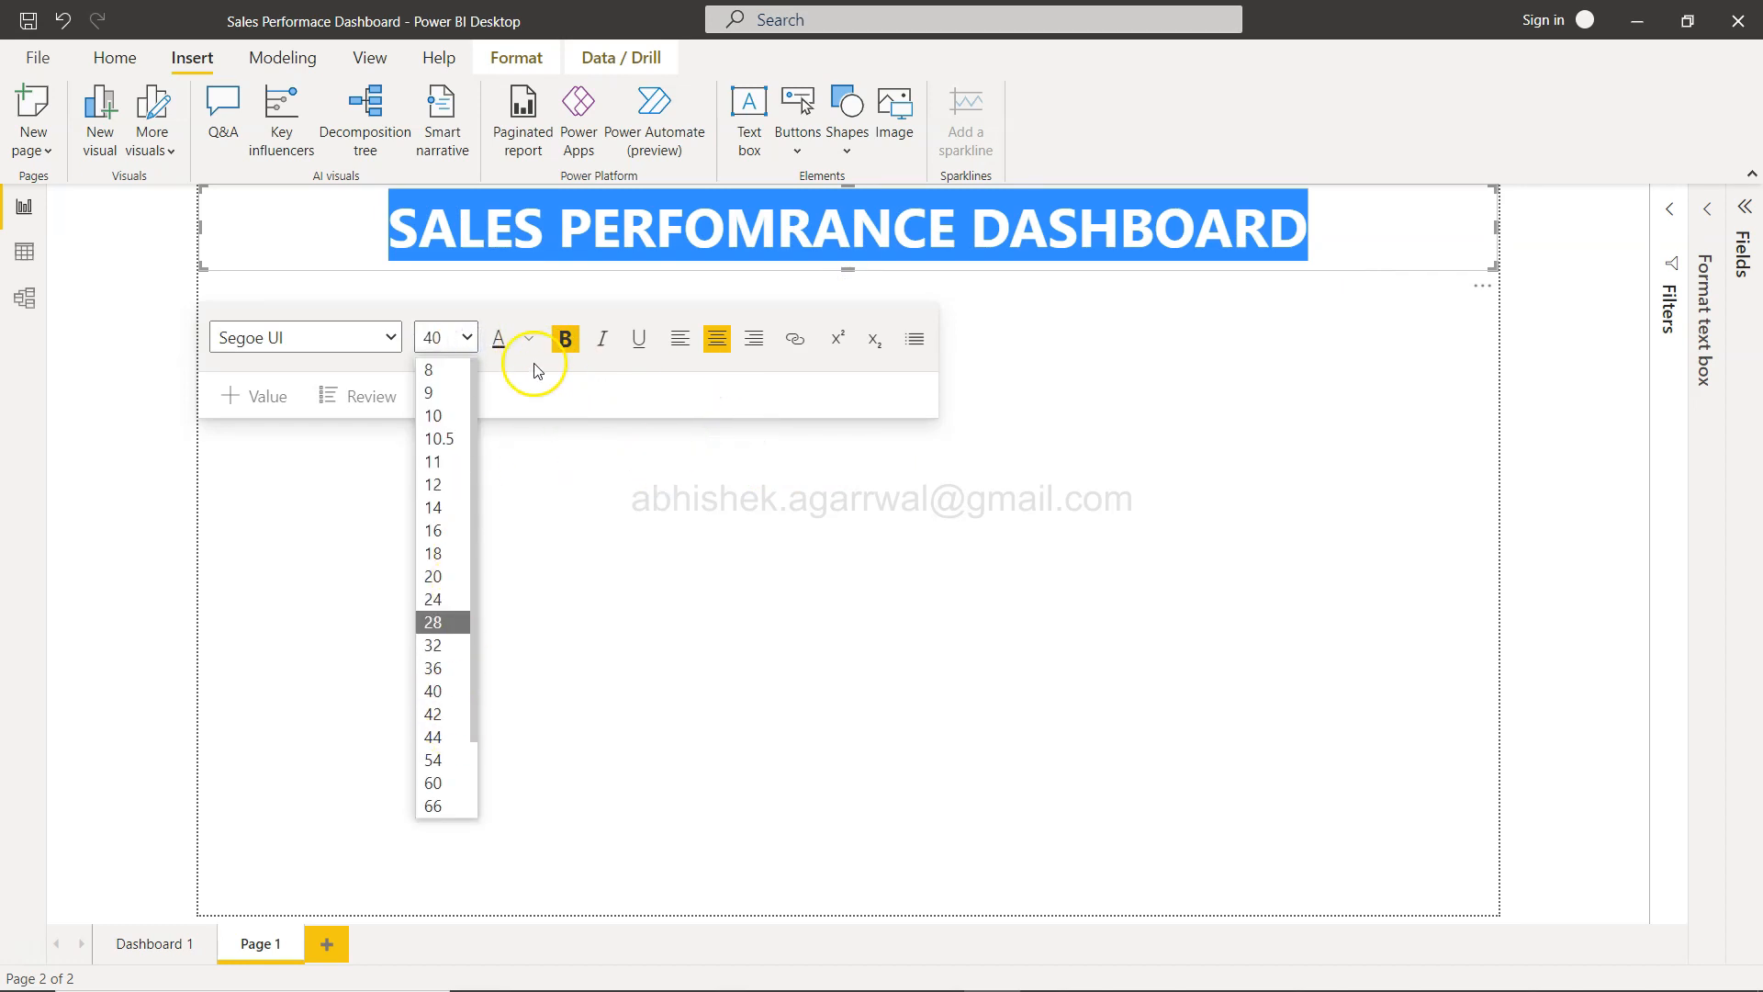
{"action": "left_click", "coordinate": [504, 337]}
{"action": "left_click", "coordinate": [530, 345]}
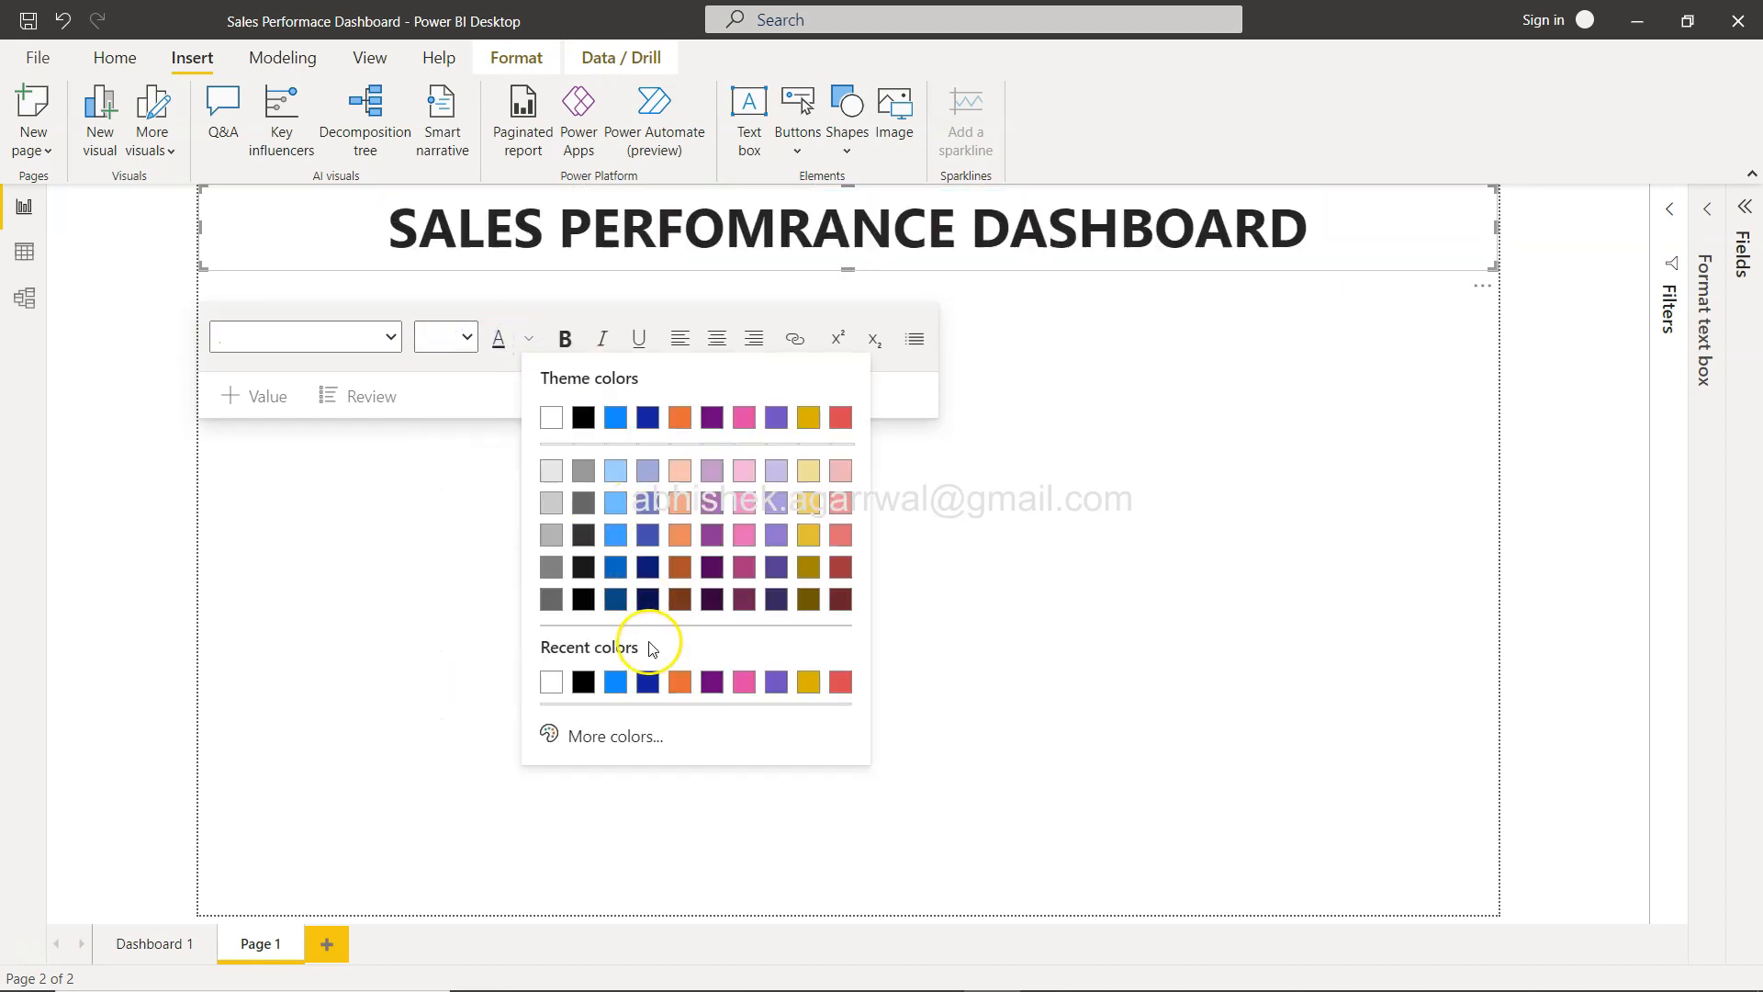
{"action": "left_click", "coordinate": [615, 601]}
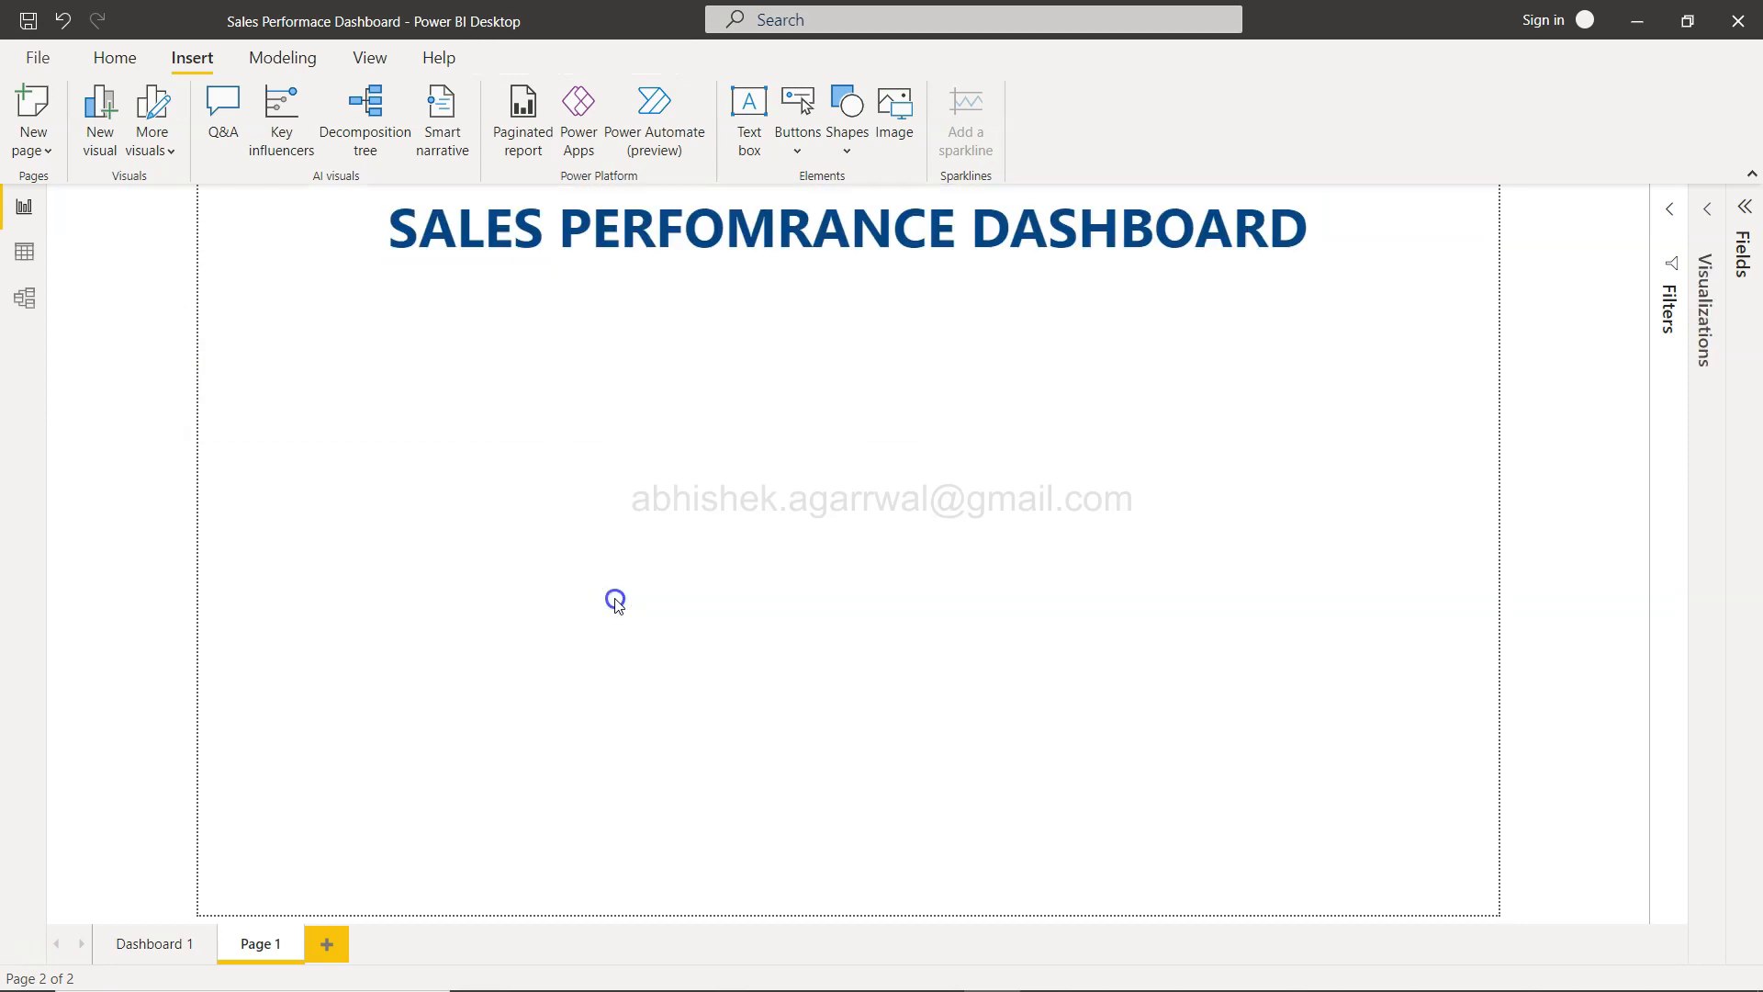
Step: Check the title font used on Dashboard 1 and set the whole title on Page 1 to Arial
{"action": "left_click", "coordinate": [182, 932]}
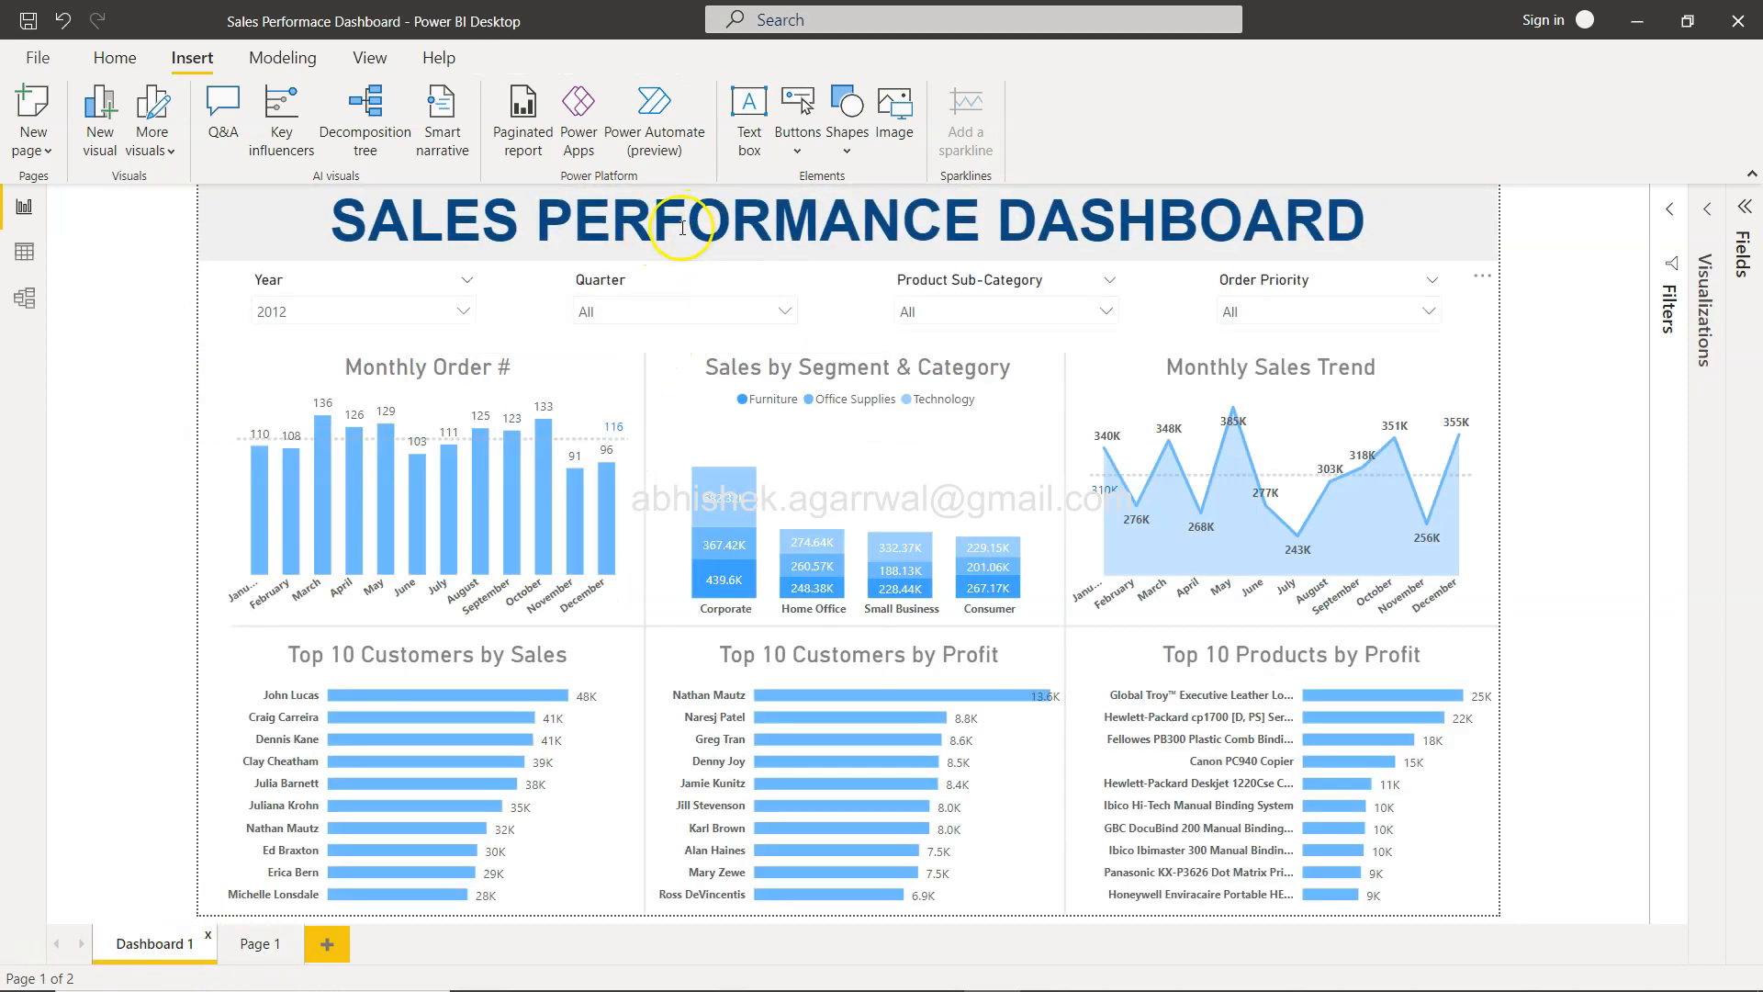
{"action": "left_click", "coordinate": [637, 213]}
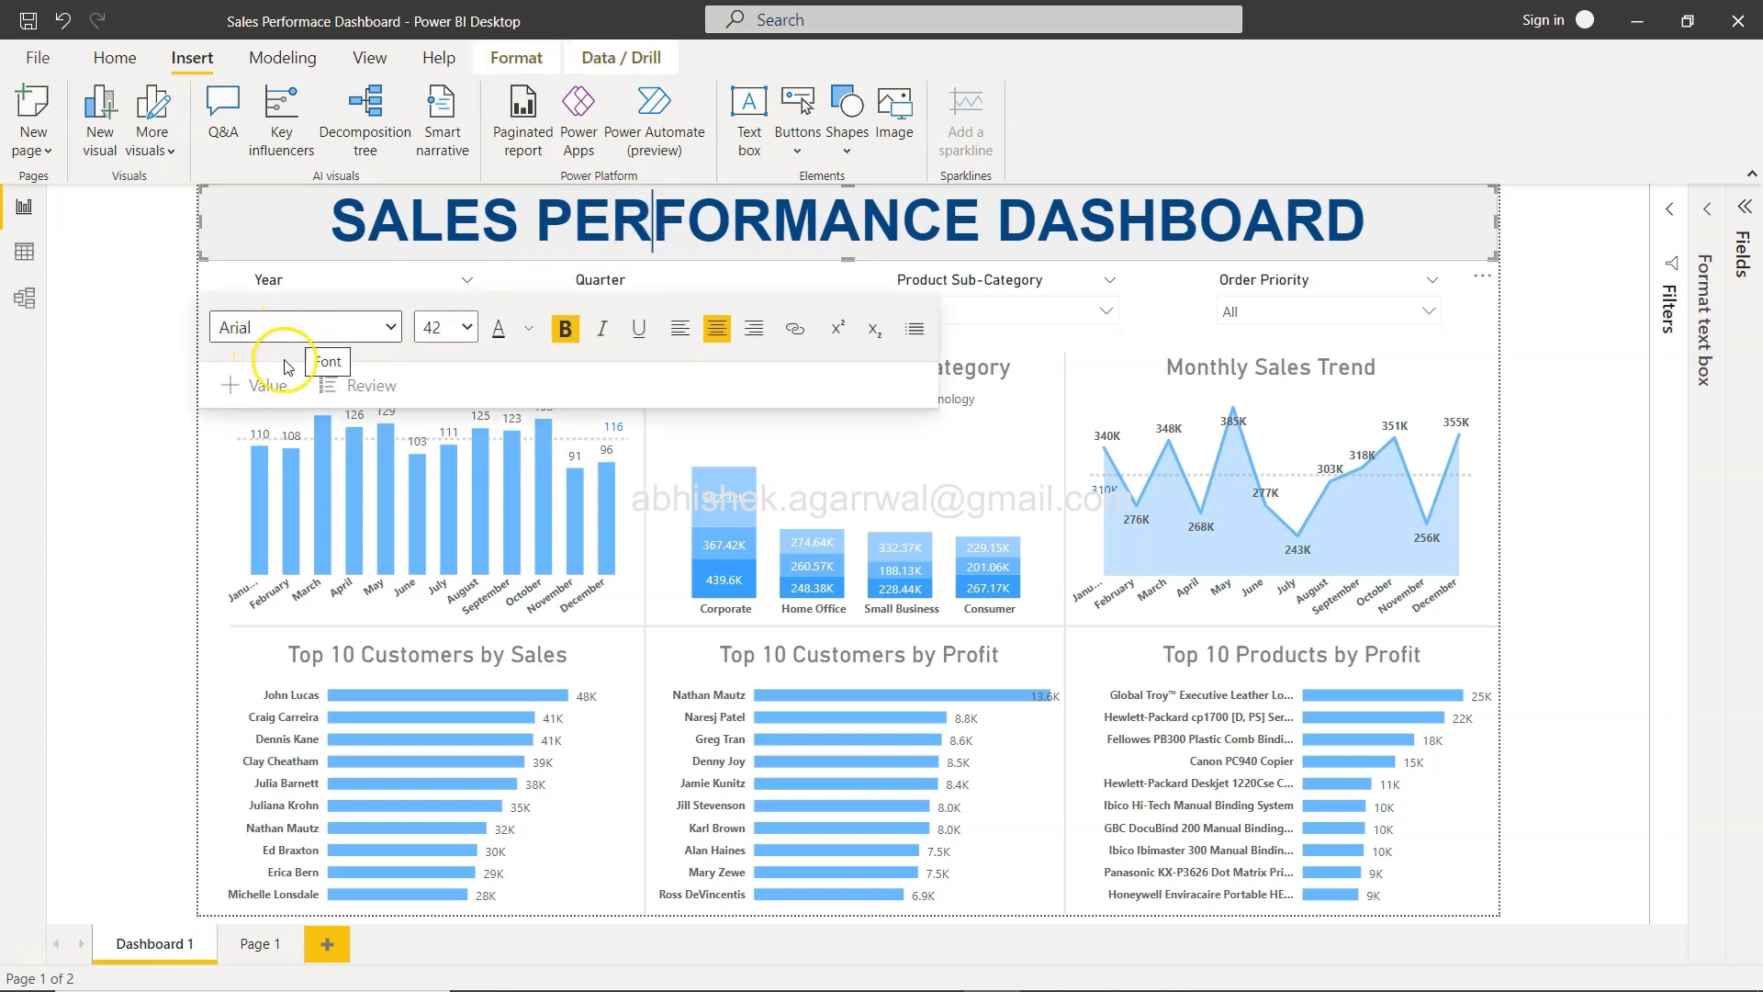
{"action": "left_click", "coordinate": [253, 947]}
{"action": "left_click", "coordinate": [666, 218]}
{"action": "triple_click", "coordinate": [666, 219]}
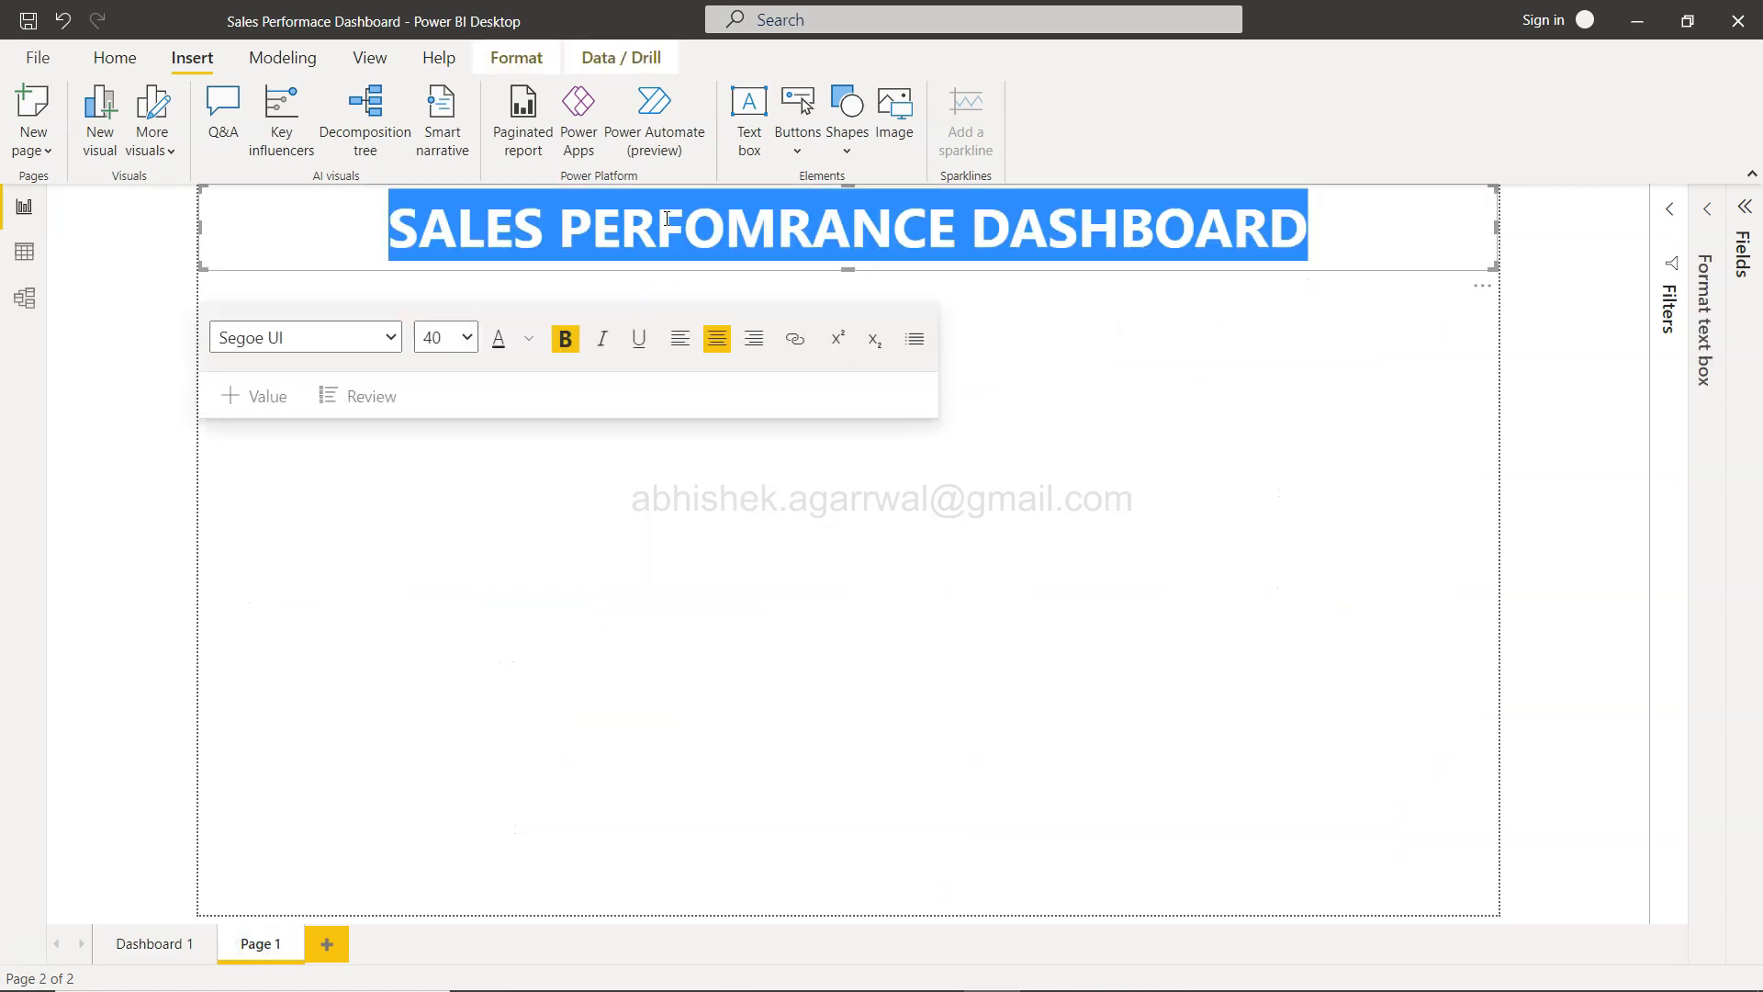
{"action": "left_click", "coordinate": [385, 338]}
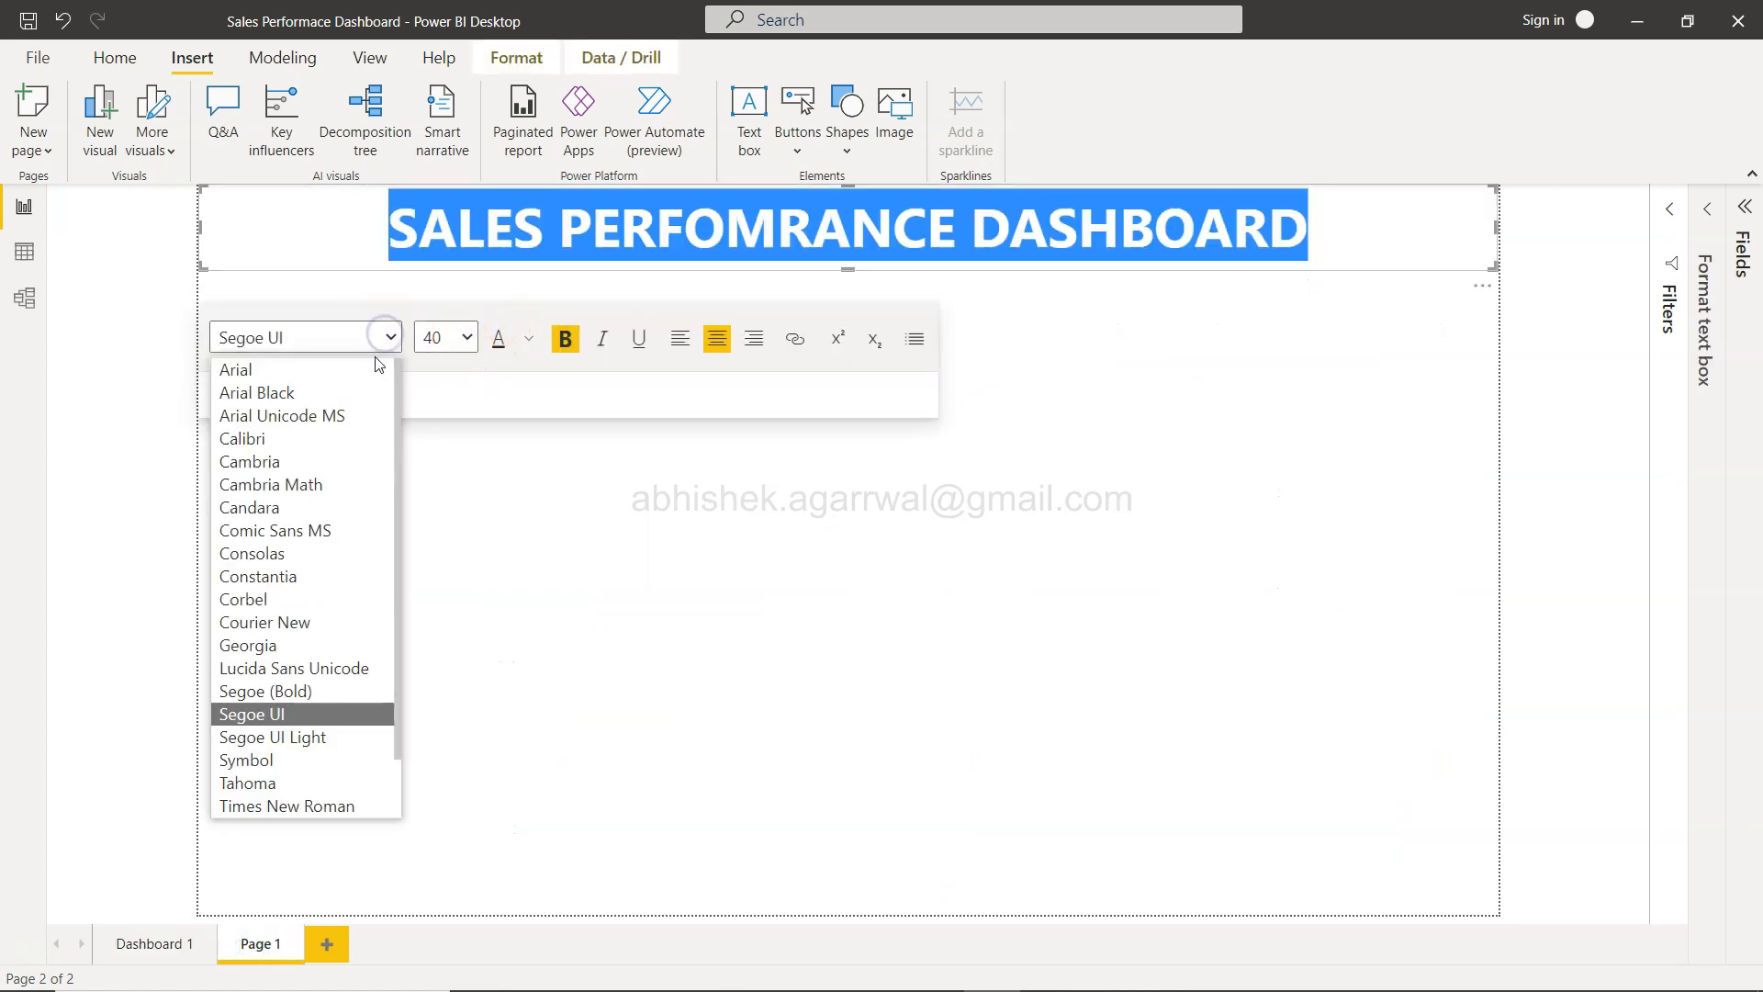
{"action": "left_click", "coordinate": [374, 370]}
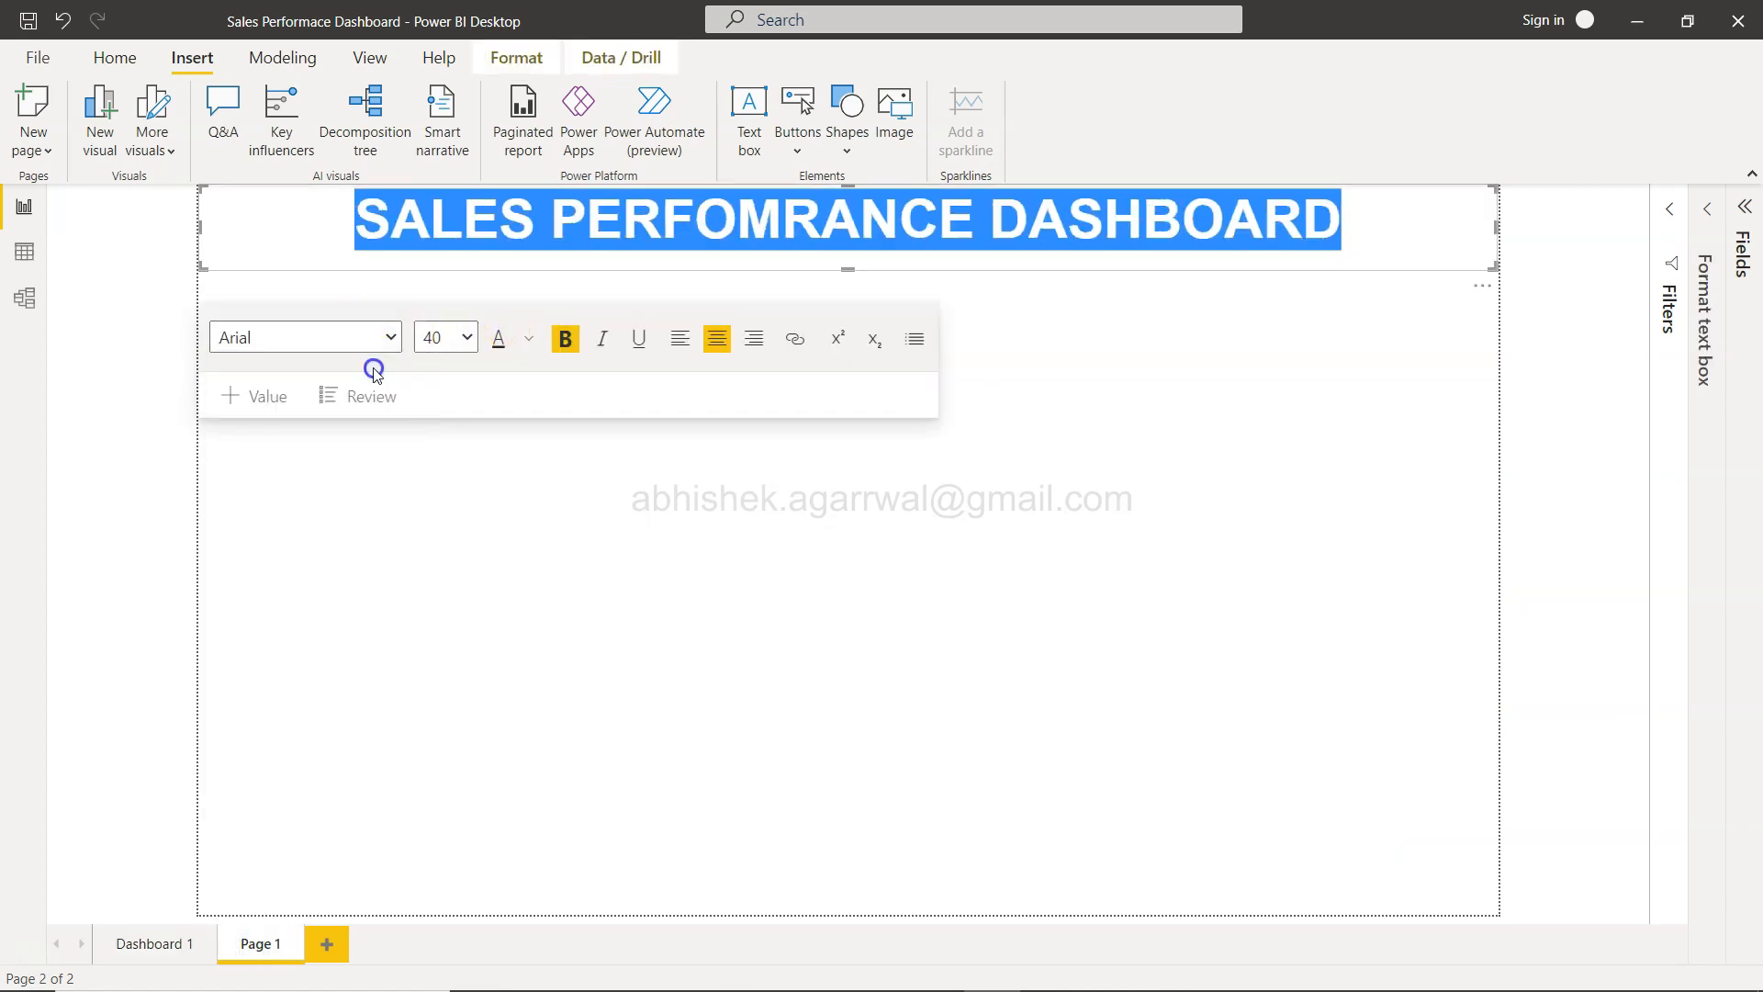
{"action": "left_click", "coordinate": [644, 505]}
Step: Give the title text box a light grey background, the lightest shade of the theme's white, with 40% transparency
{"action": "left_click", "coordinate": [826, 257]}
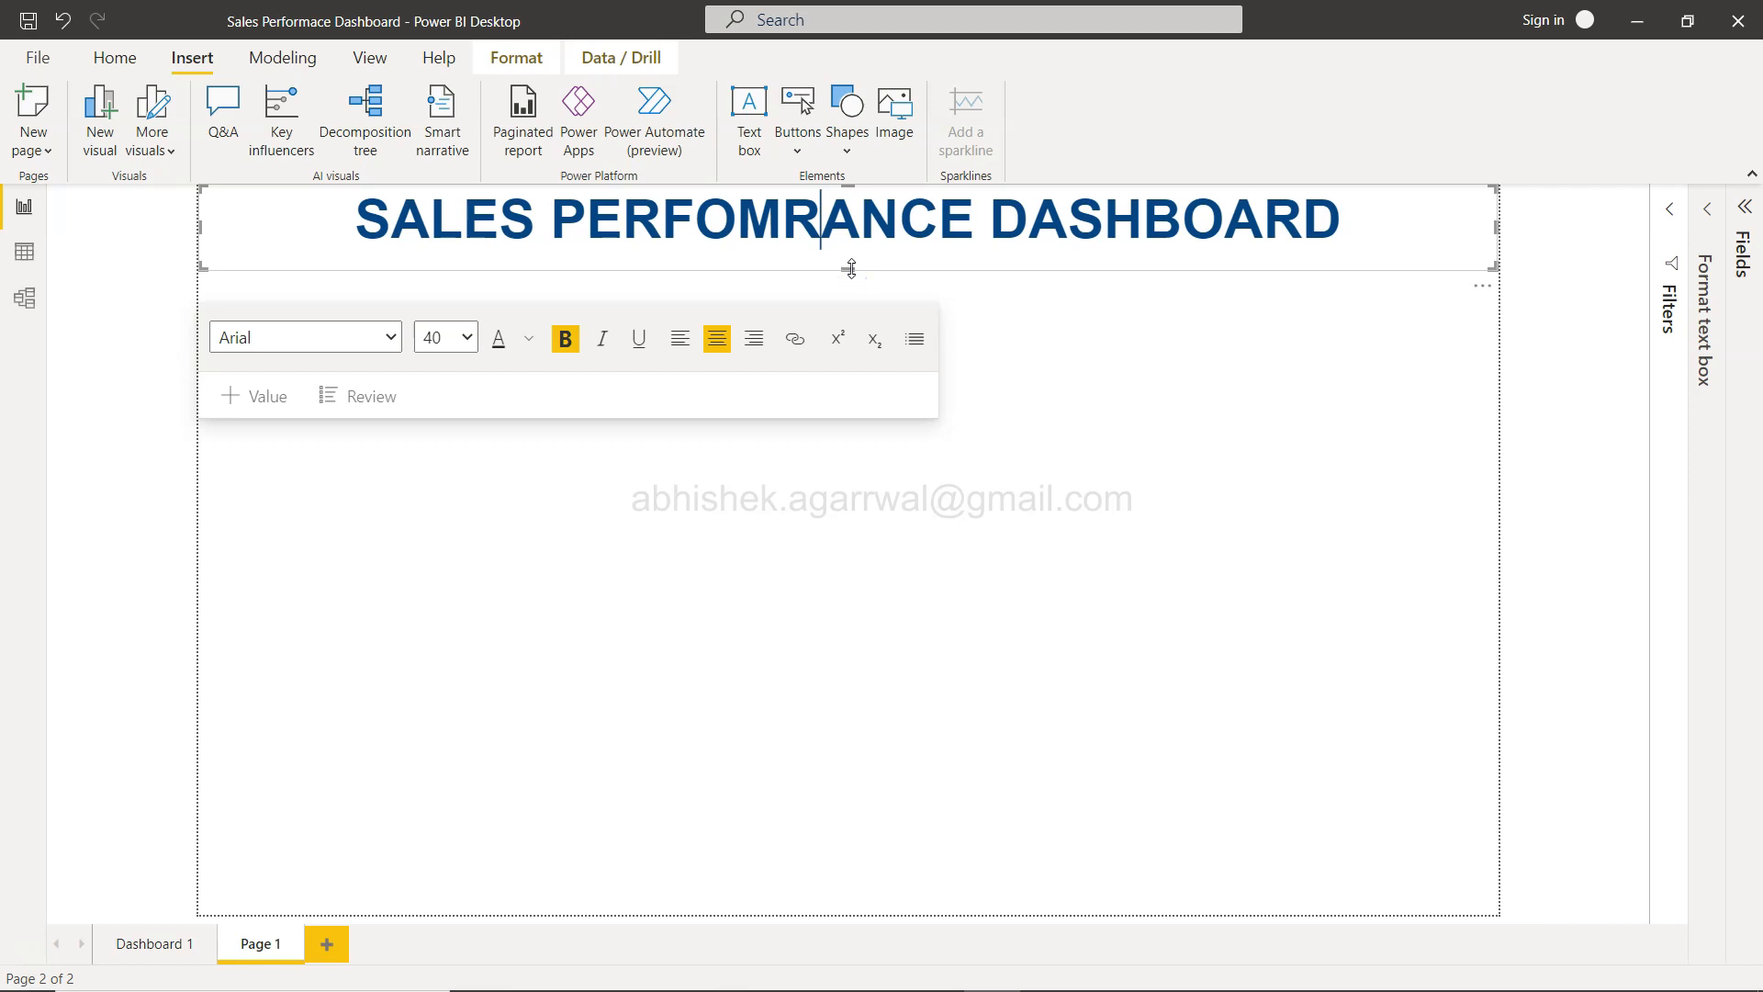
{"action": "left_click", "coordinate": [1716, 209]}
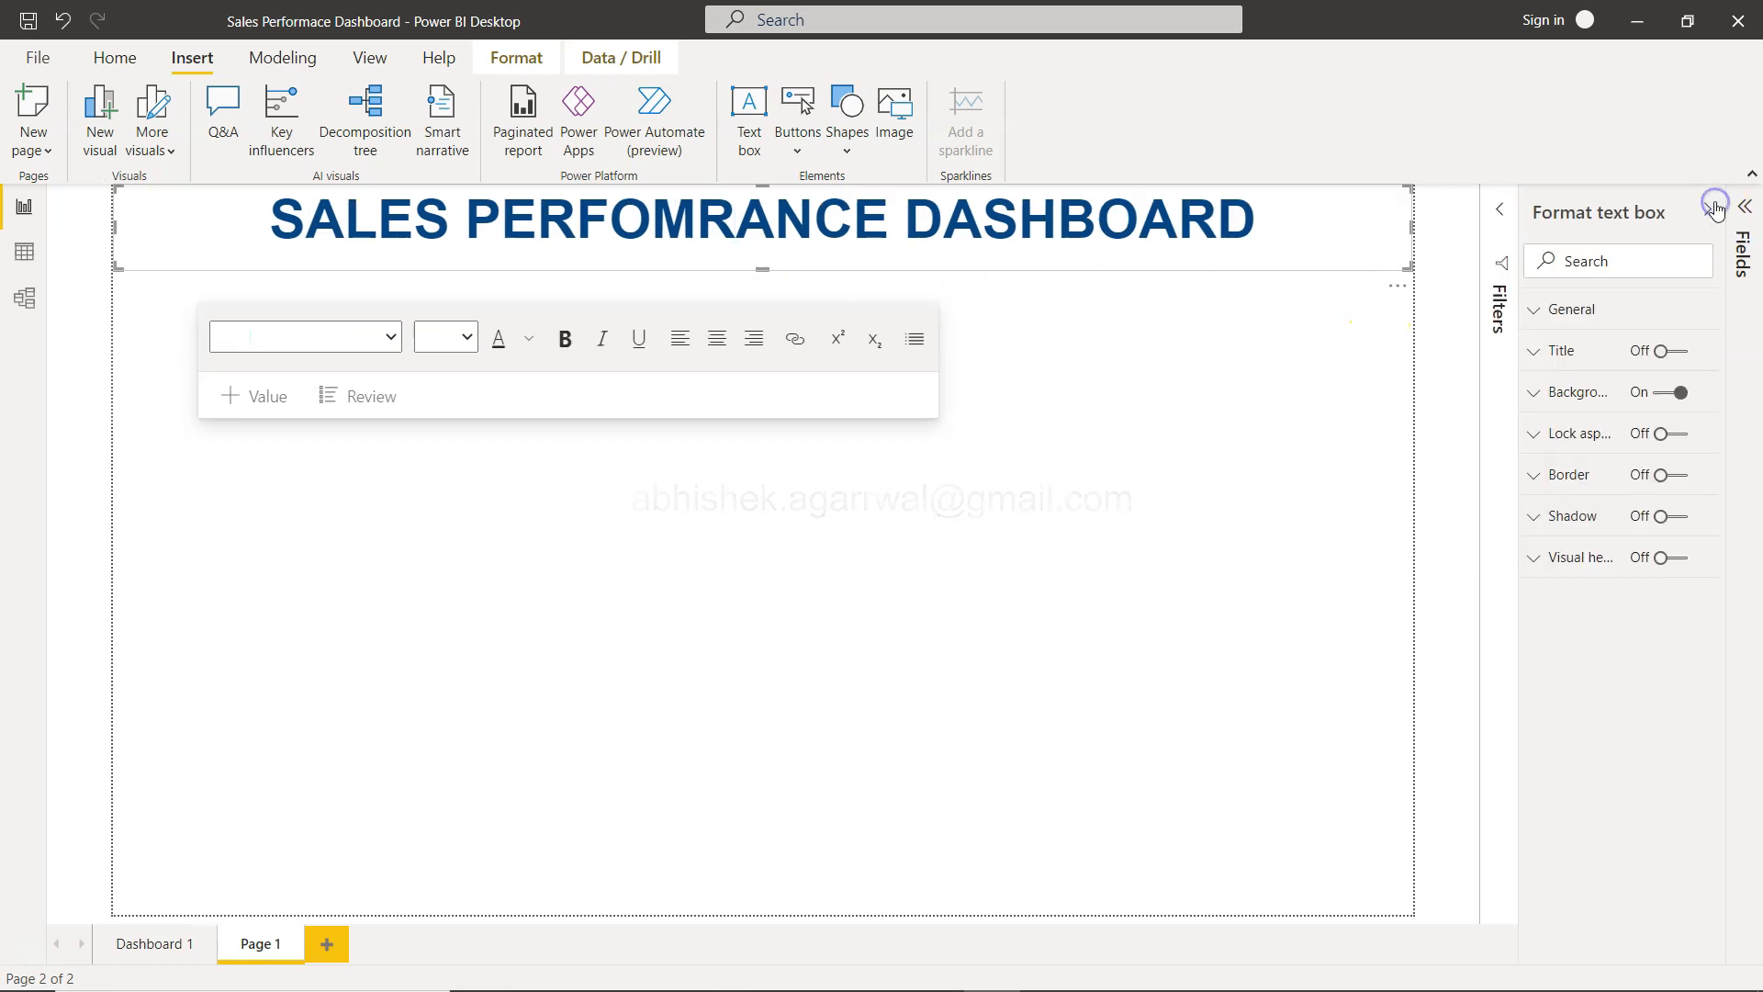
{"action": "left_click", "coordinate": [1535, 393]}
{"action": "left_click", "coordinate": [1586, 462]}
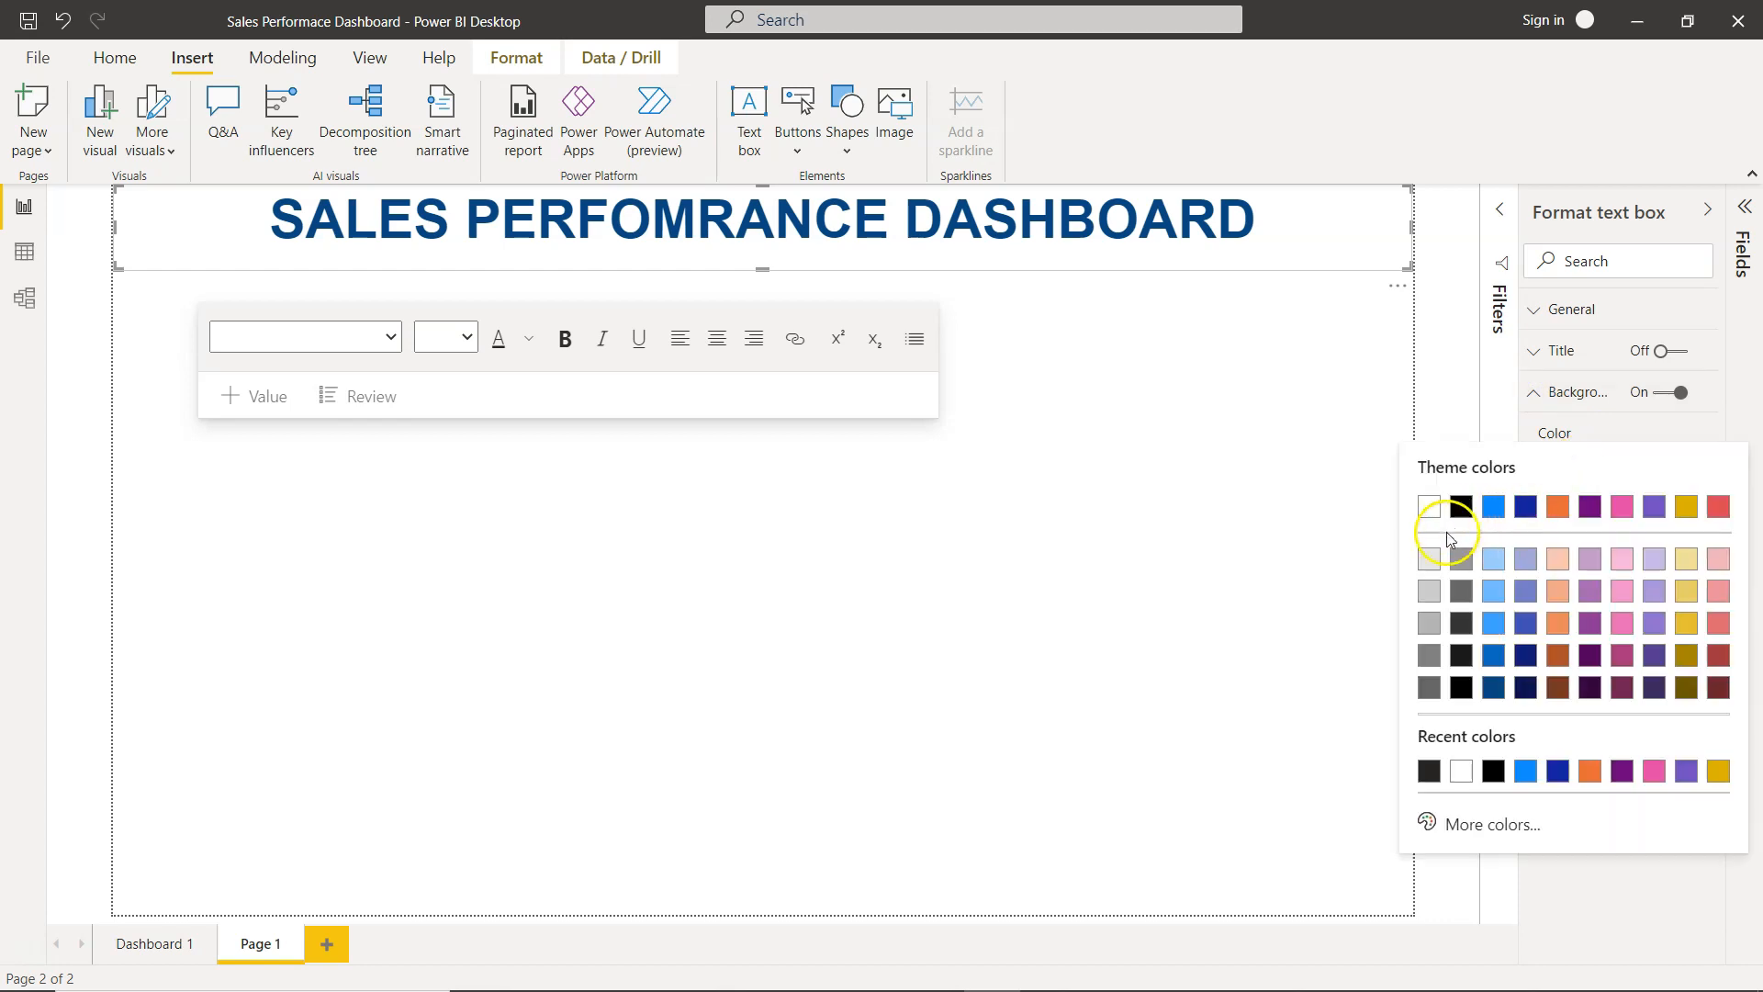
{"action": "left_click", "coordinate": [1430, 560]}
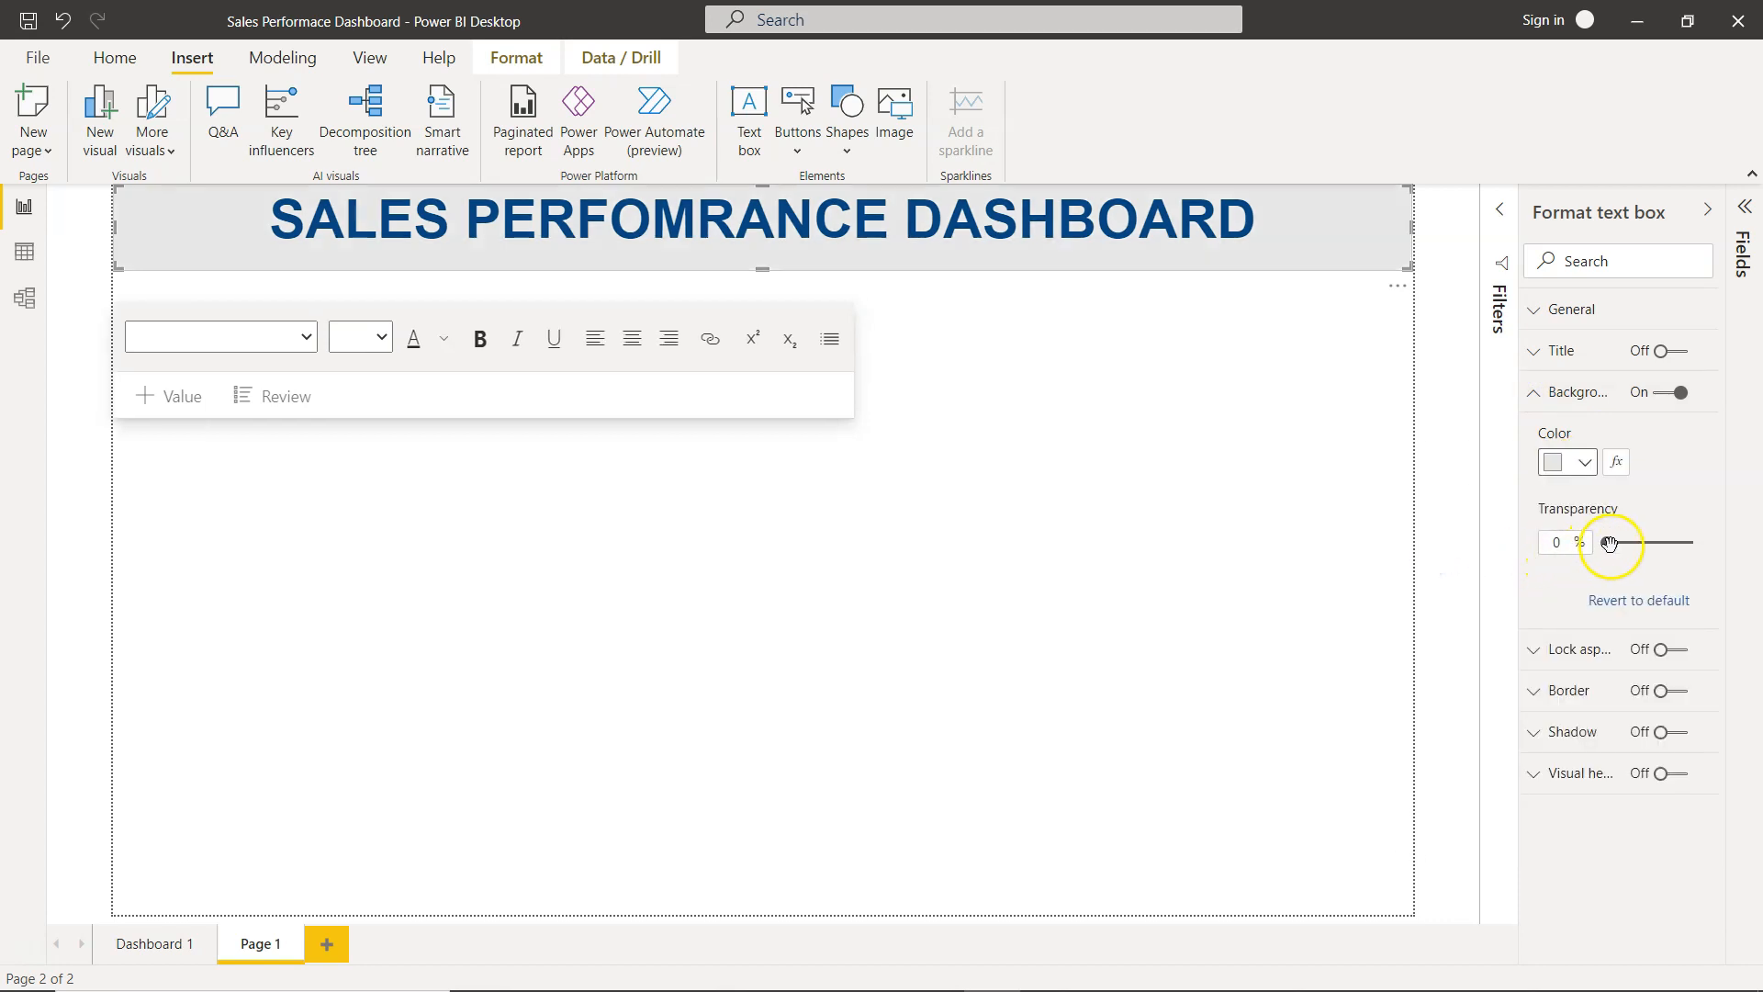
{"action": "left_click_drag", "start_coordinate": [1636, 545], "coordinate": [1640, 545]}
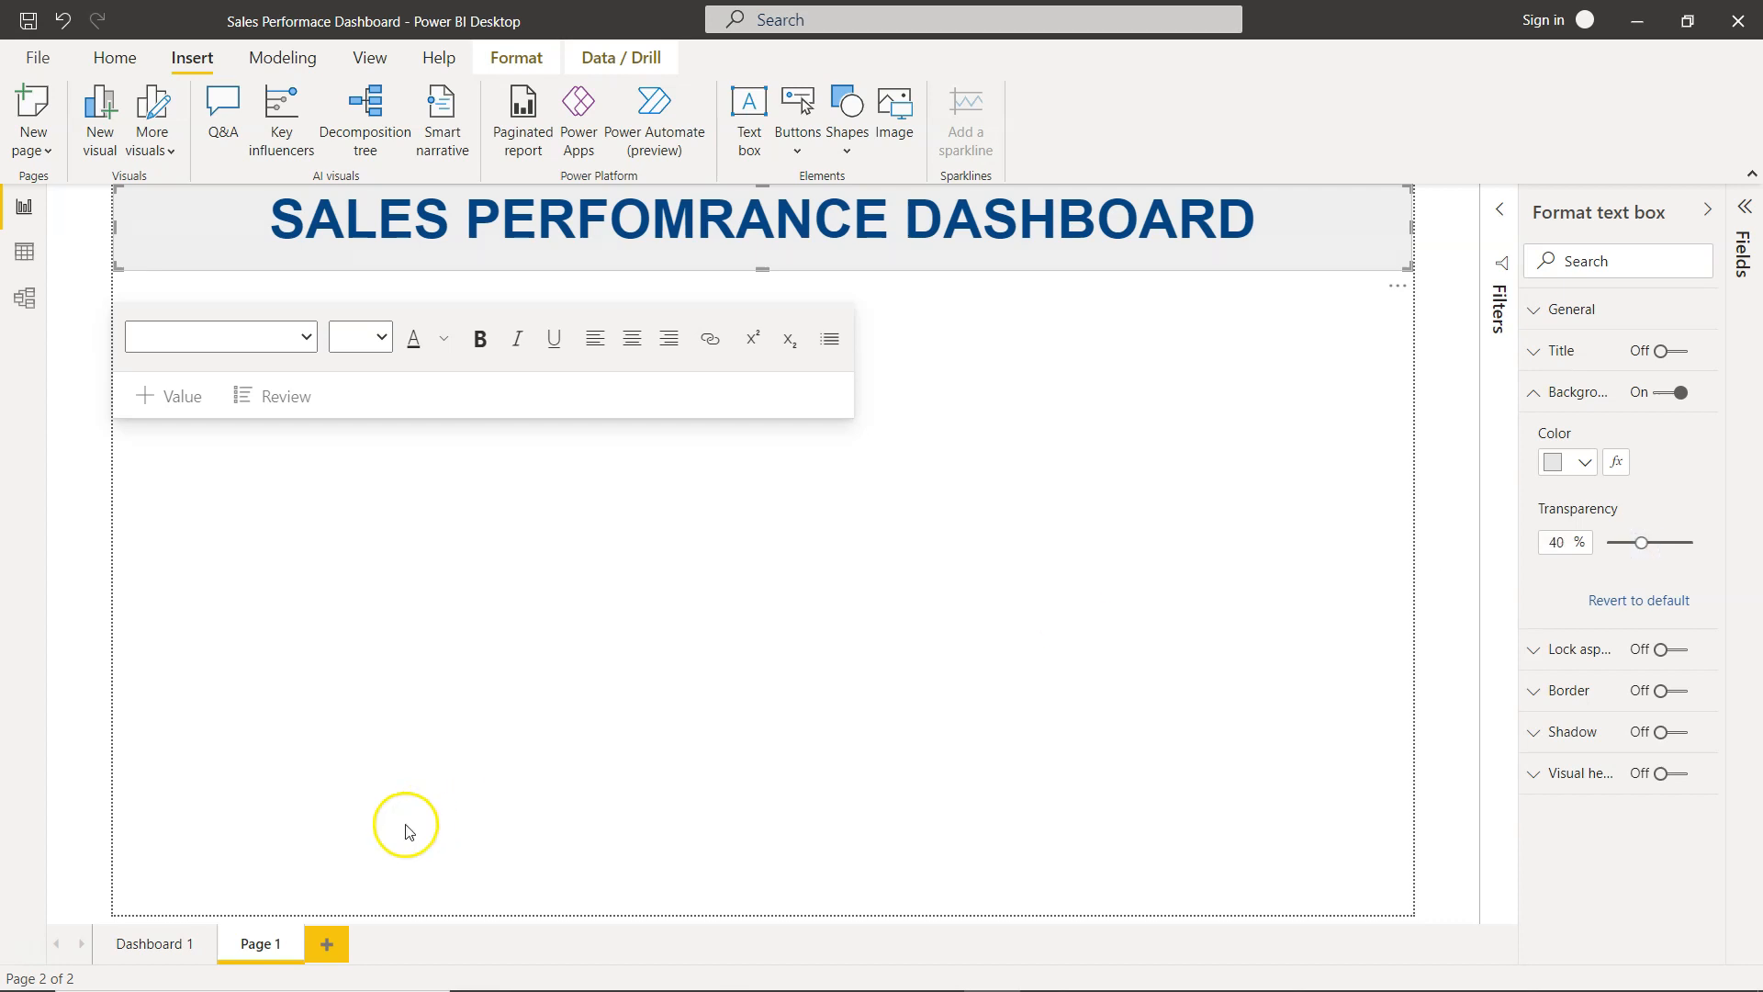
Step: Compare the title with Dashboard 1 and correct its spelling on Page 1 to "SALES PERFORMANCE DASHBOARD"
{"action": "left_click", "coordinate": [179, 947]}
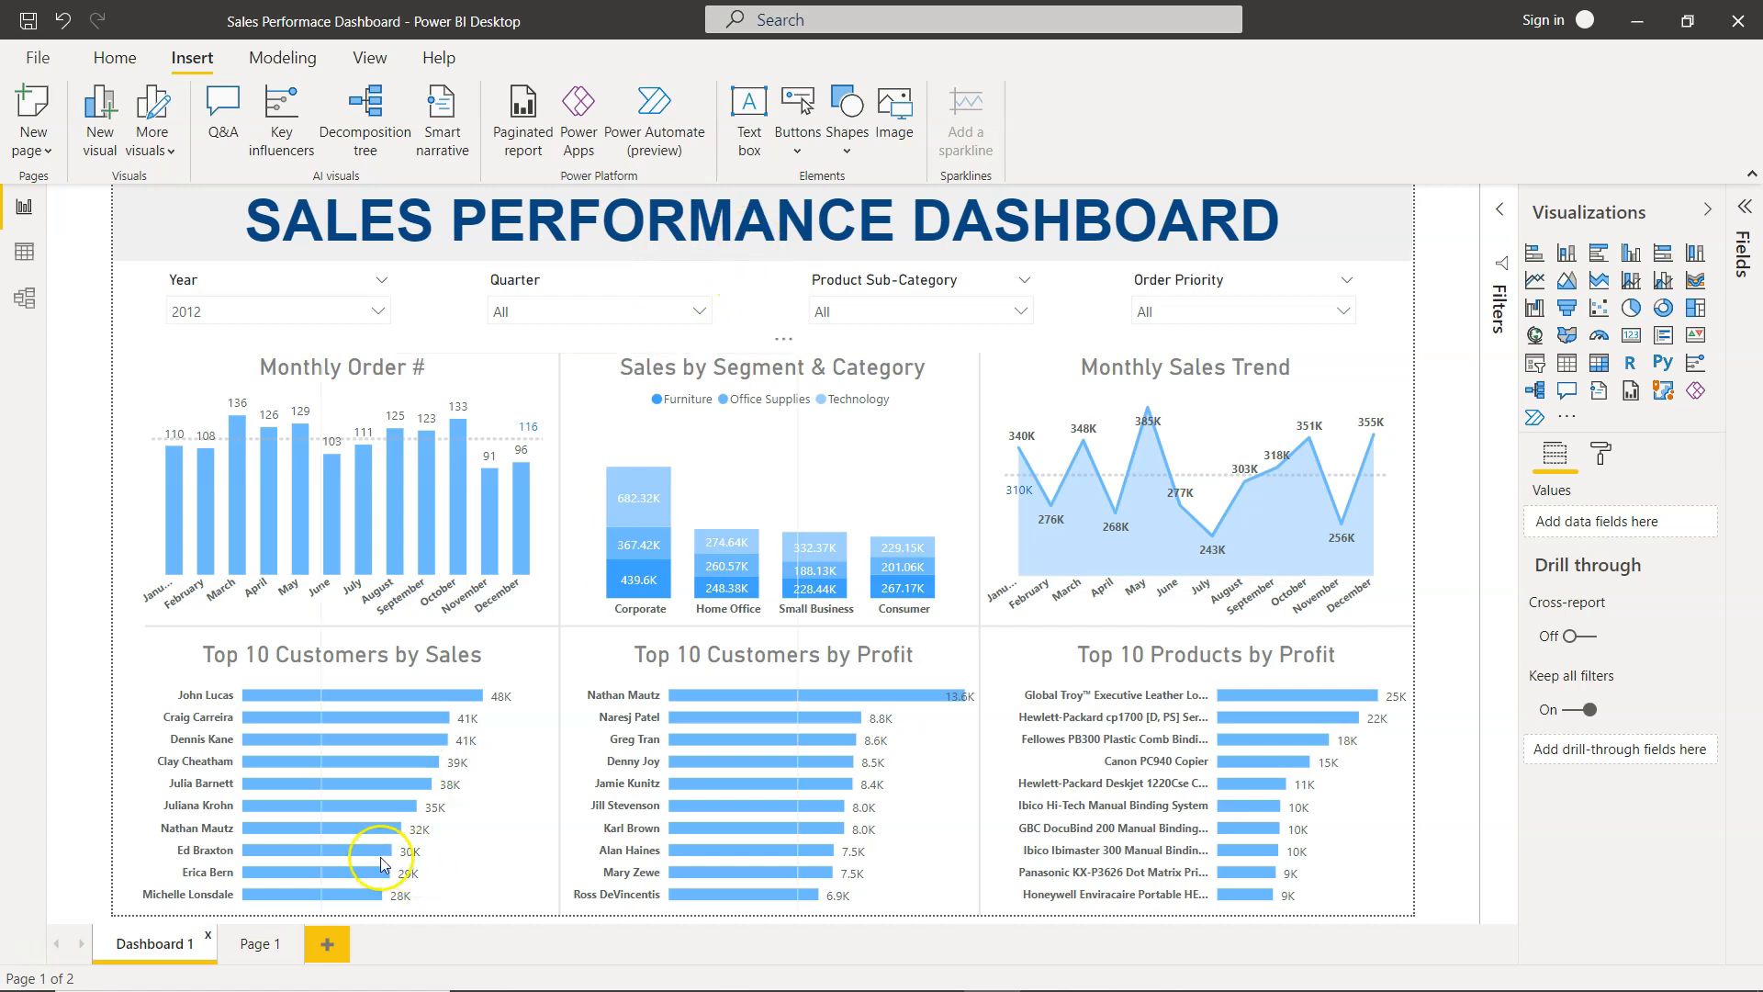
{"action": "left_click", "coordinate": [258, 944]}
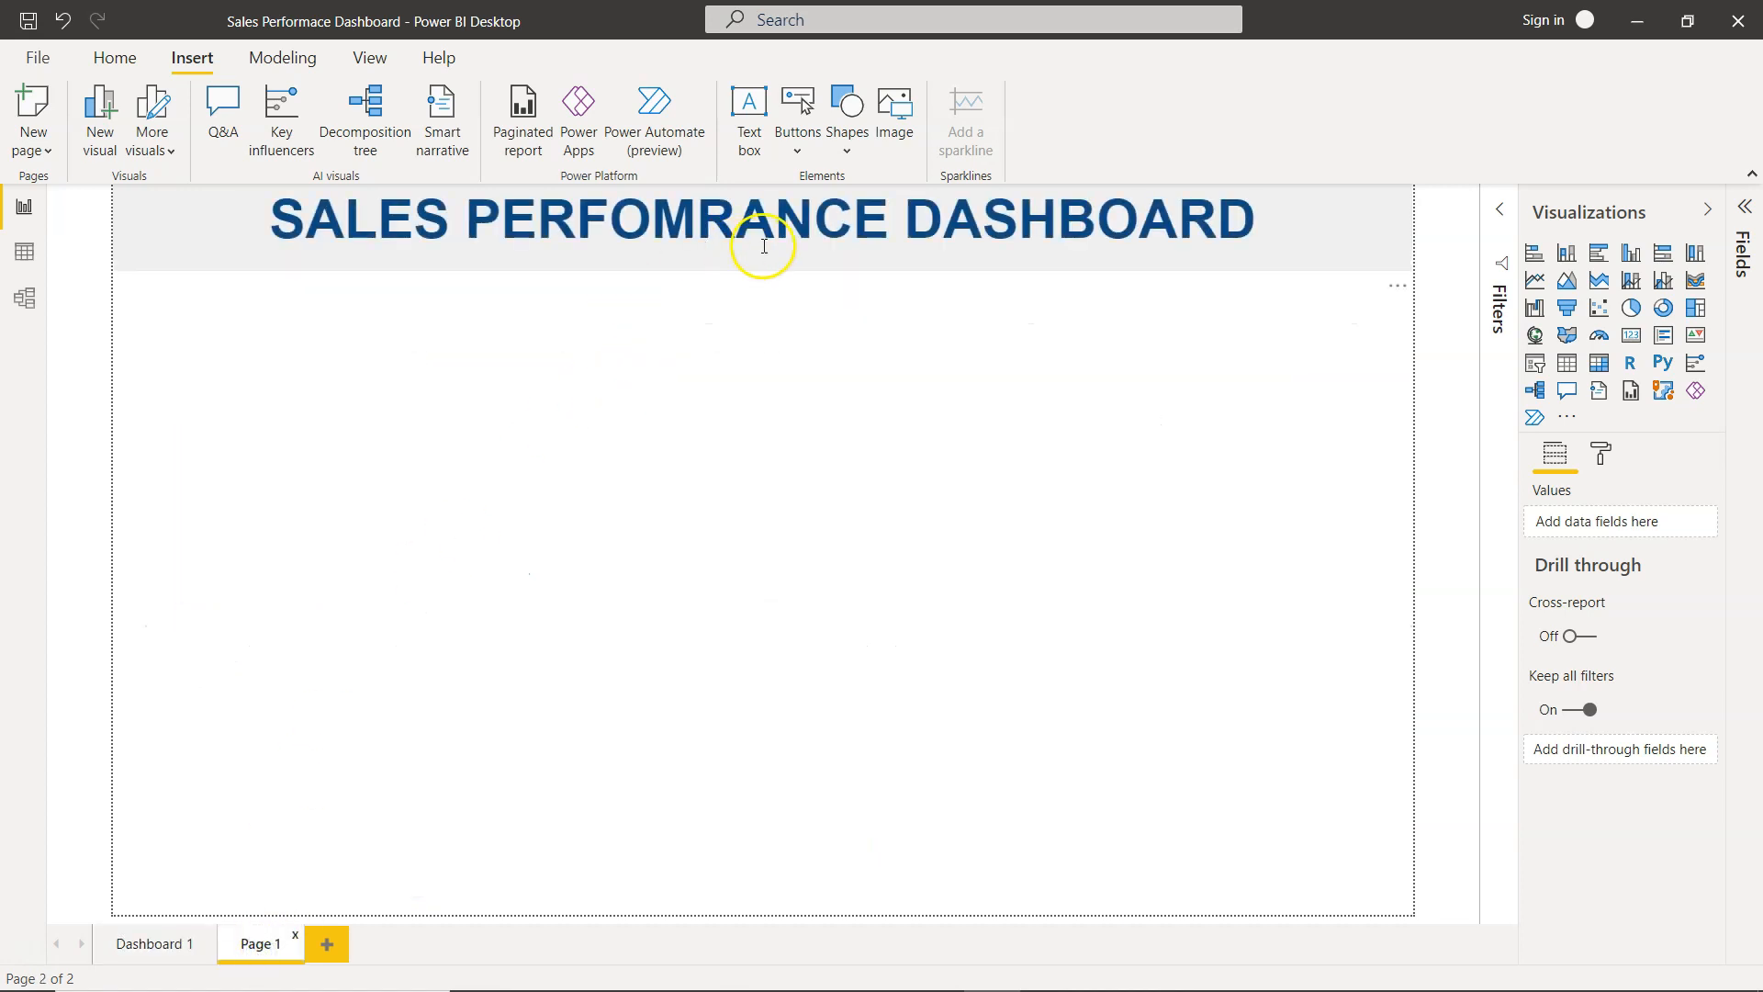
{"action": "left_click", "coordinate": [695, 221]}
{"action": "key", "text": "BackSpace"}
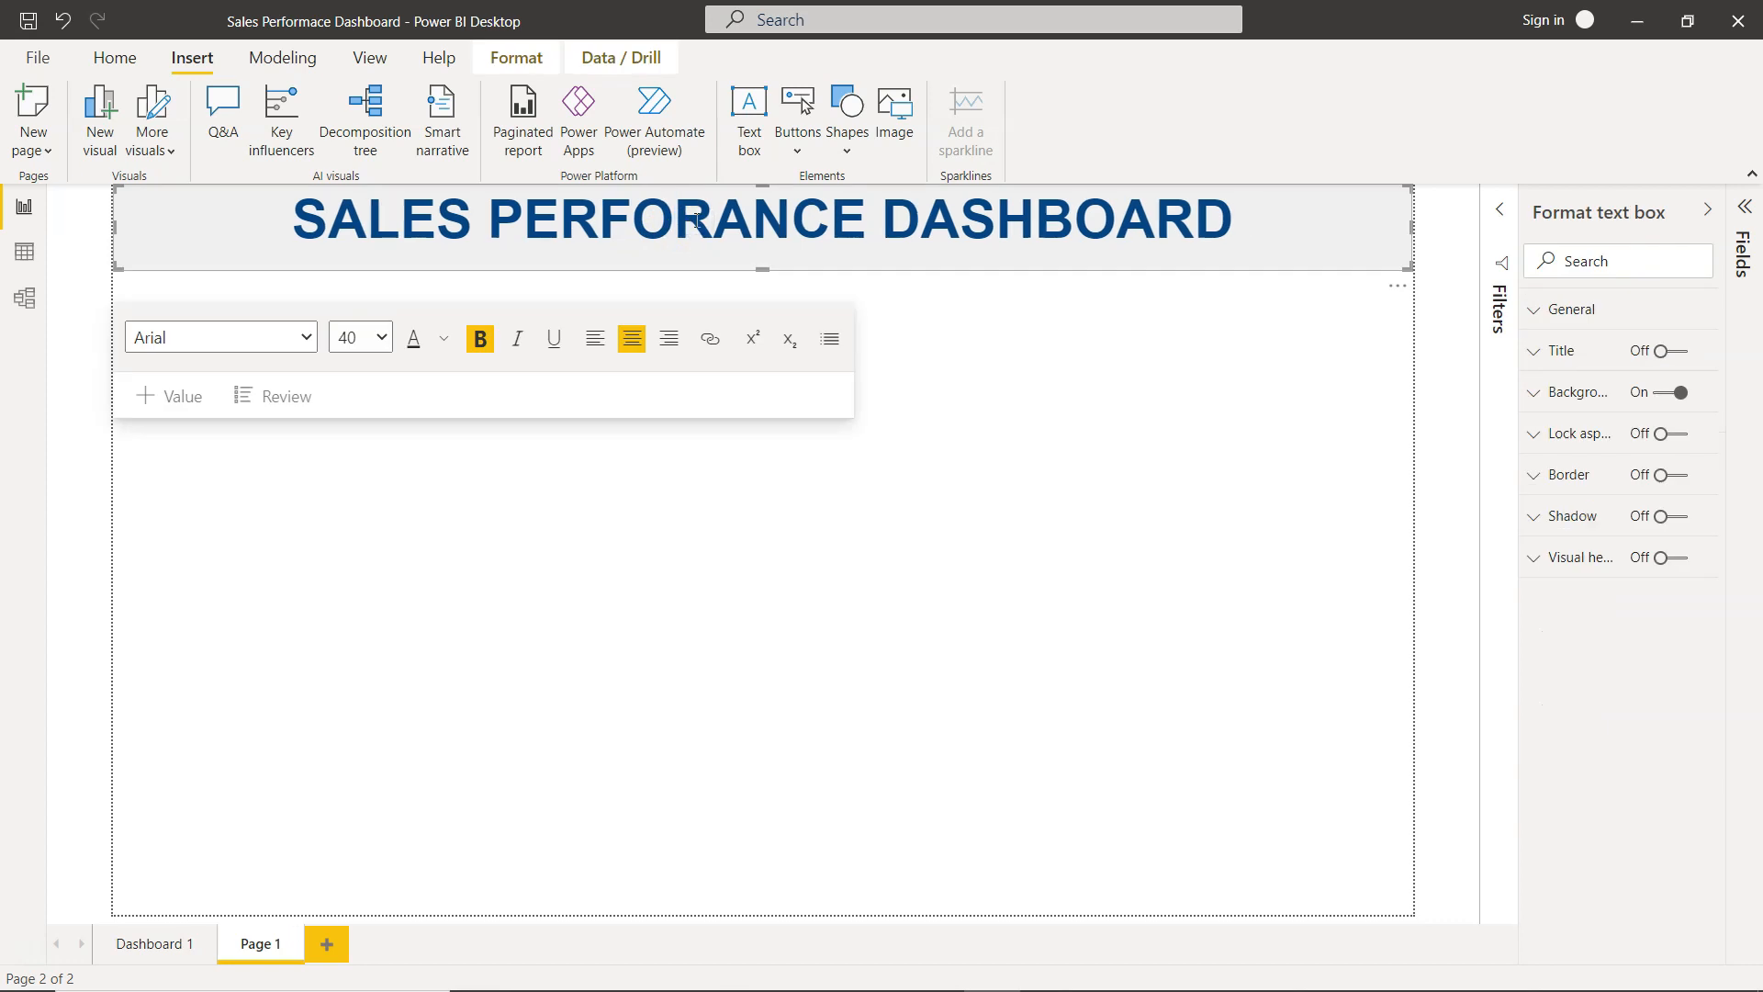
{"action": "type", "text": "M"}
{"action": "left_click", "coordinate": [900, 528]}
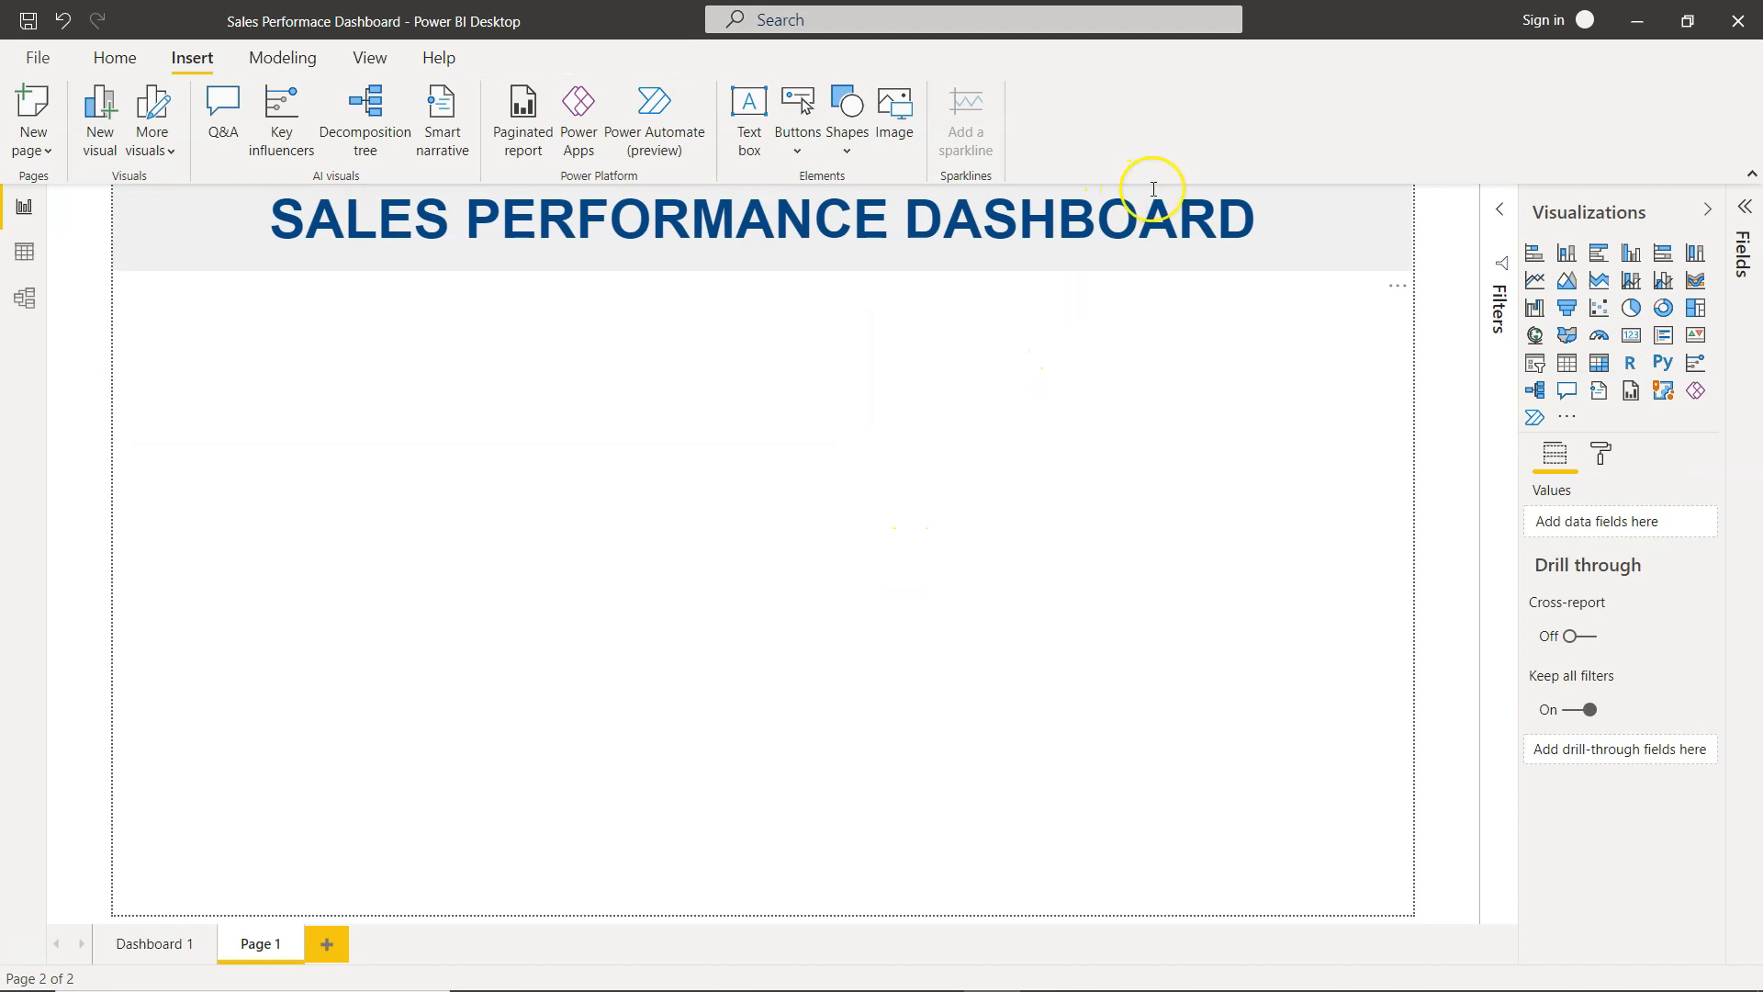
Step: Reduce the height of the title text box slightly so it fits closely around the title
{"action": "left_click", "coordinate": [1156, 254]}
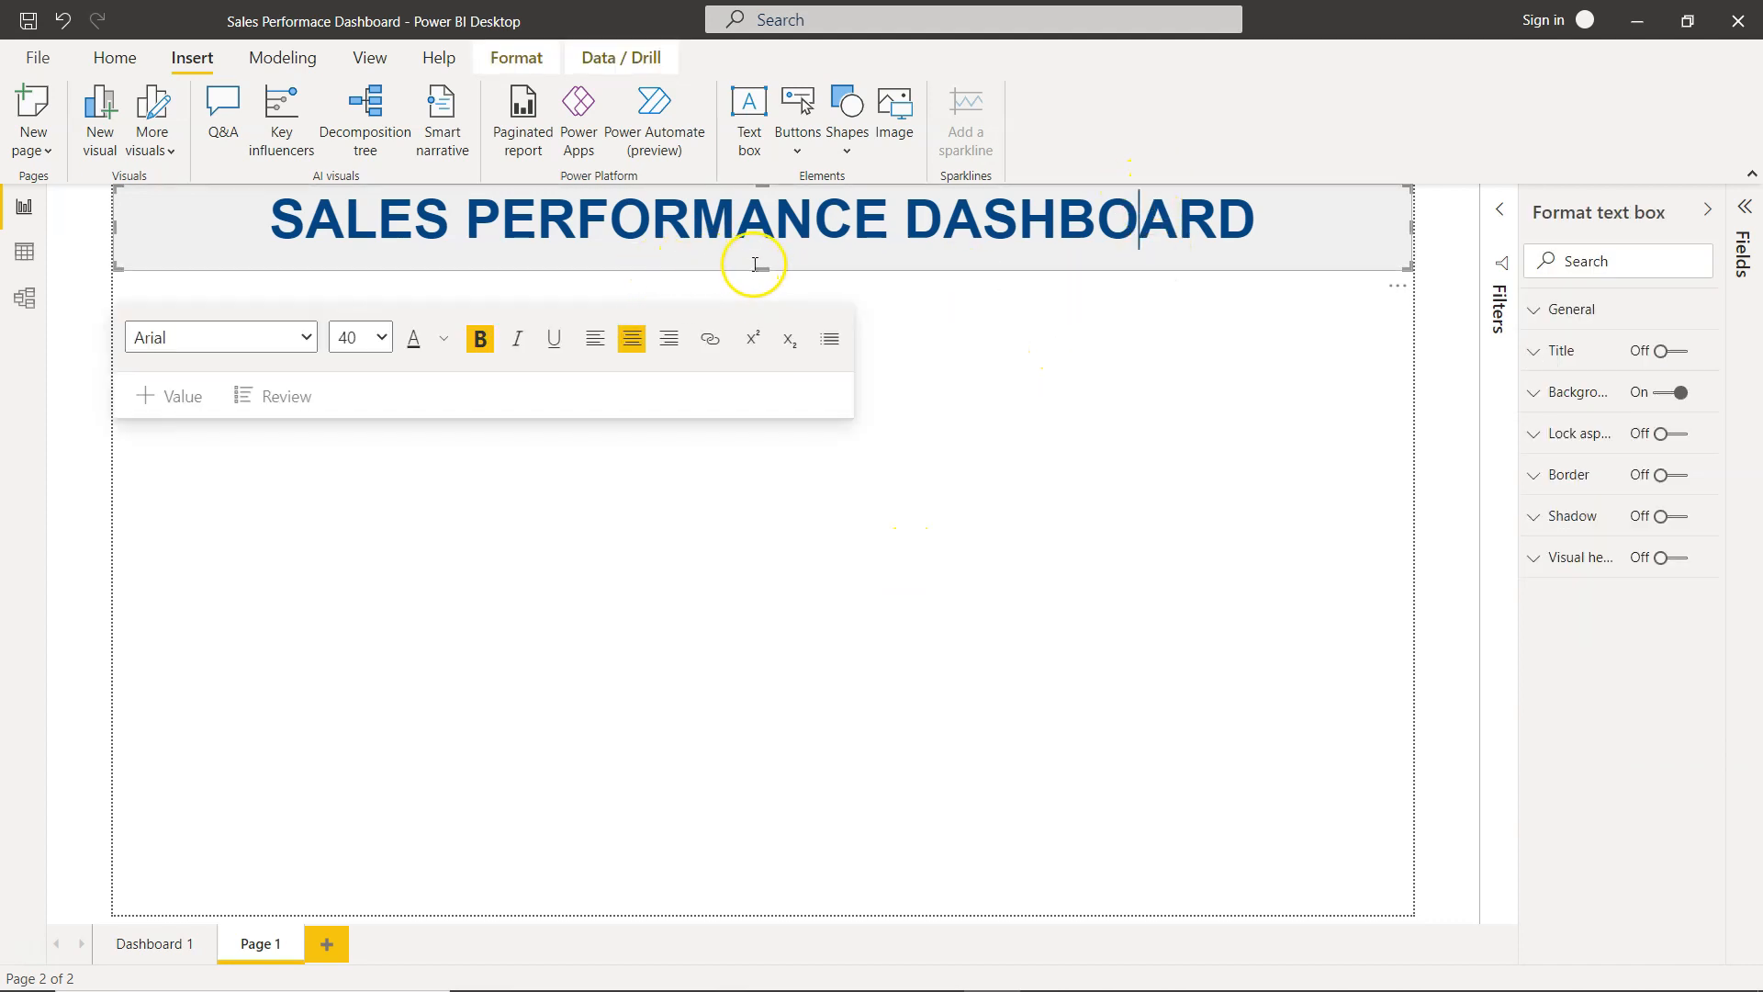
{"action": "left_click", "coordinate": [1290, 446]}
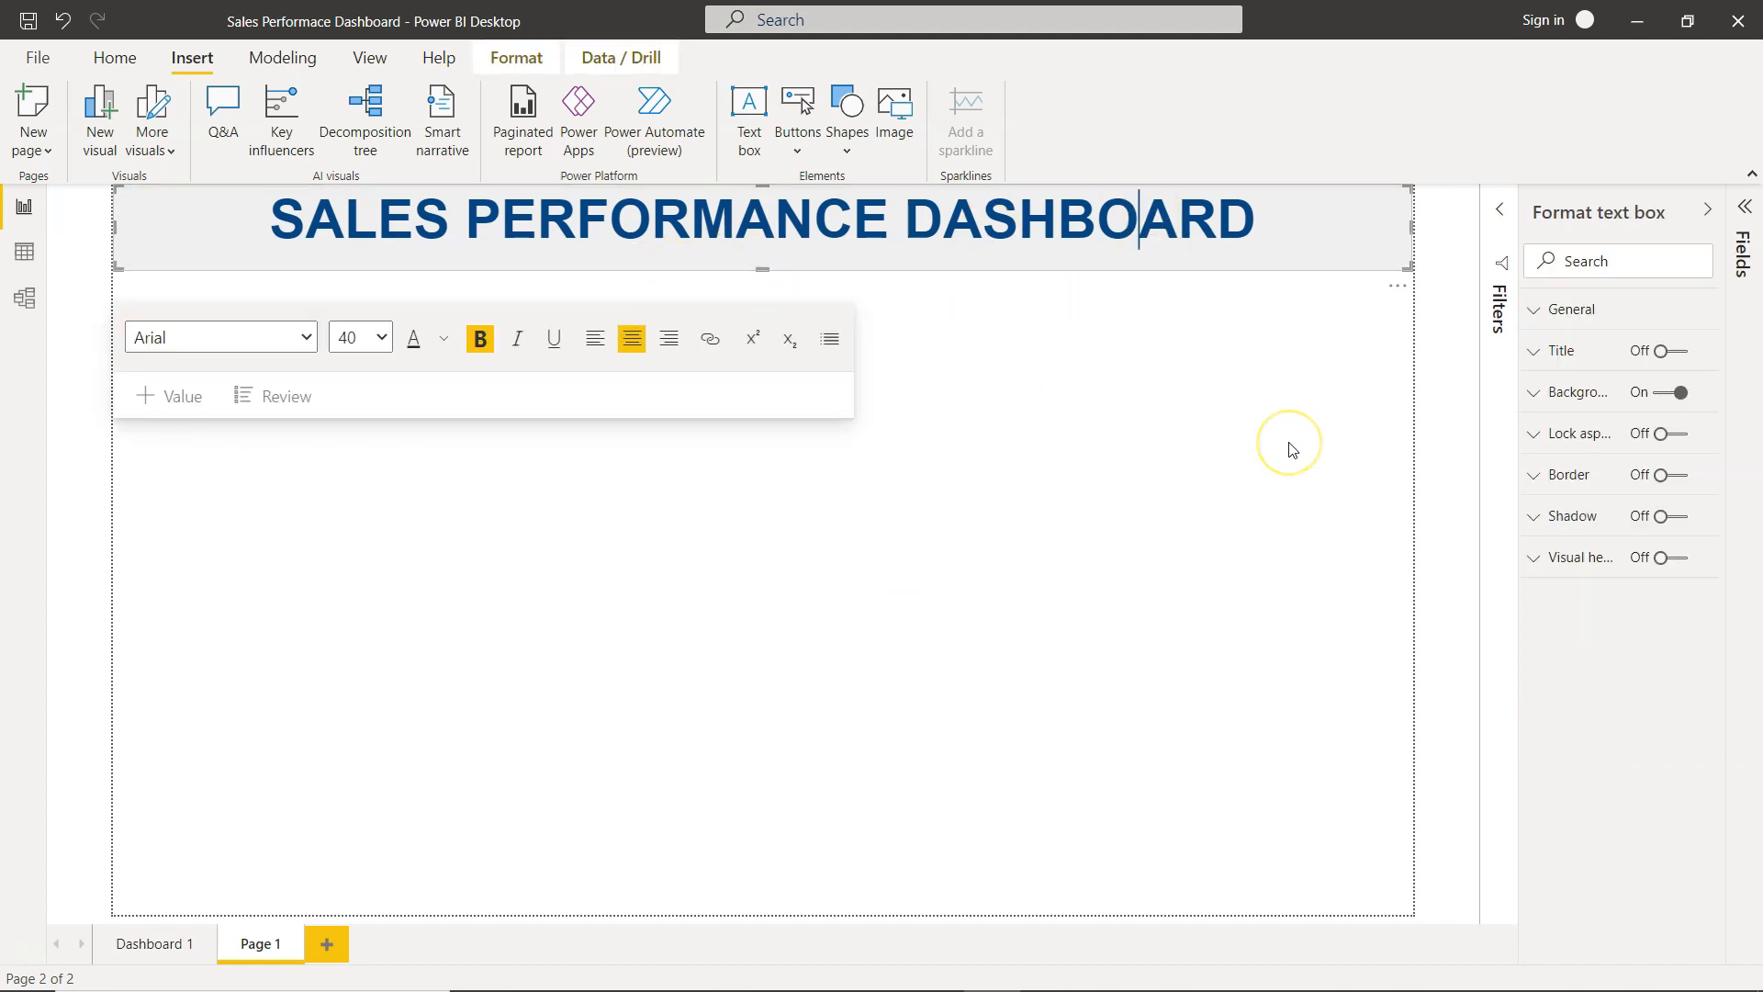
{"action": "left_click", "coordinate": [1292, 449]}
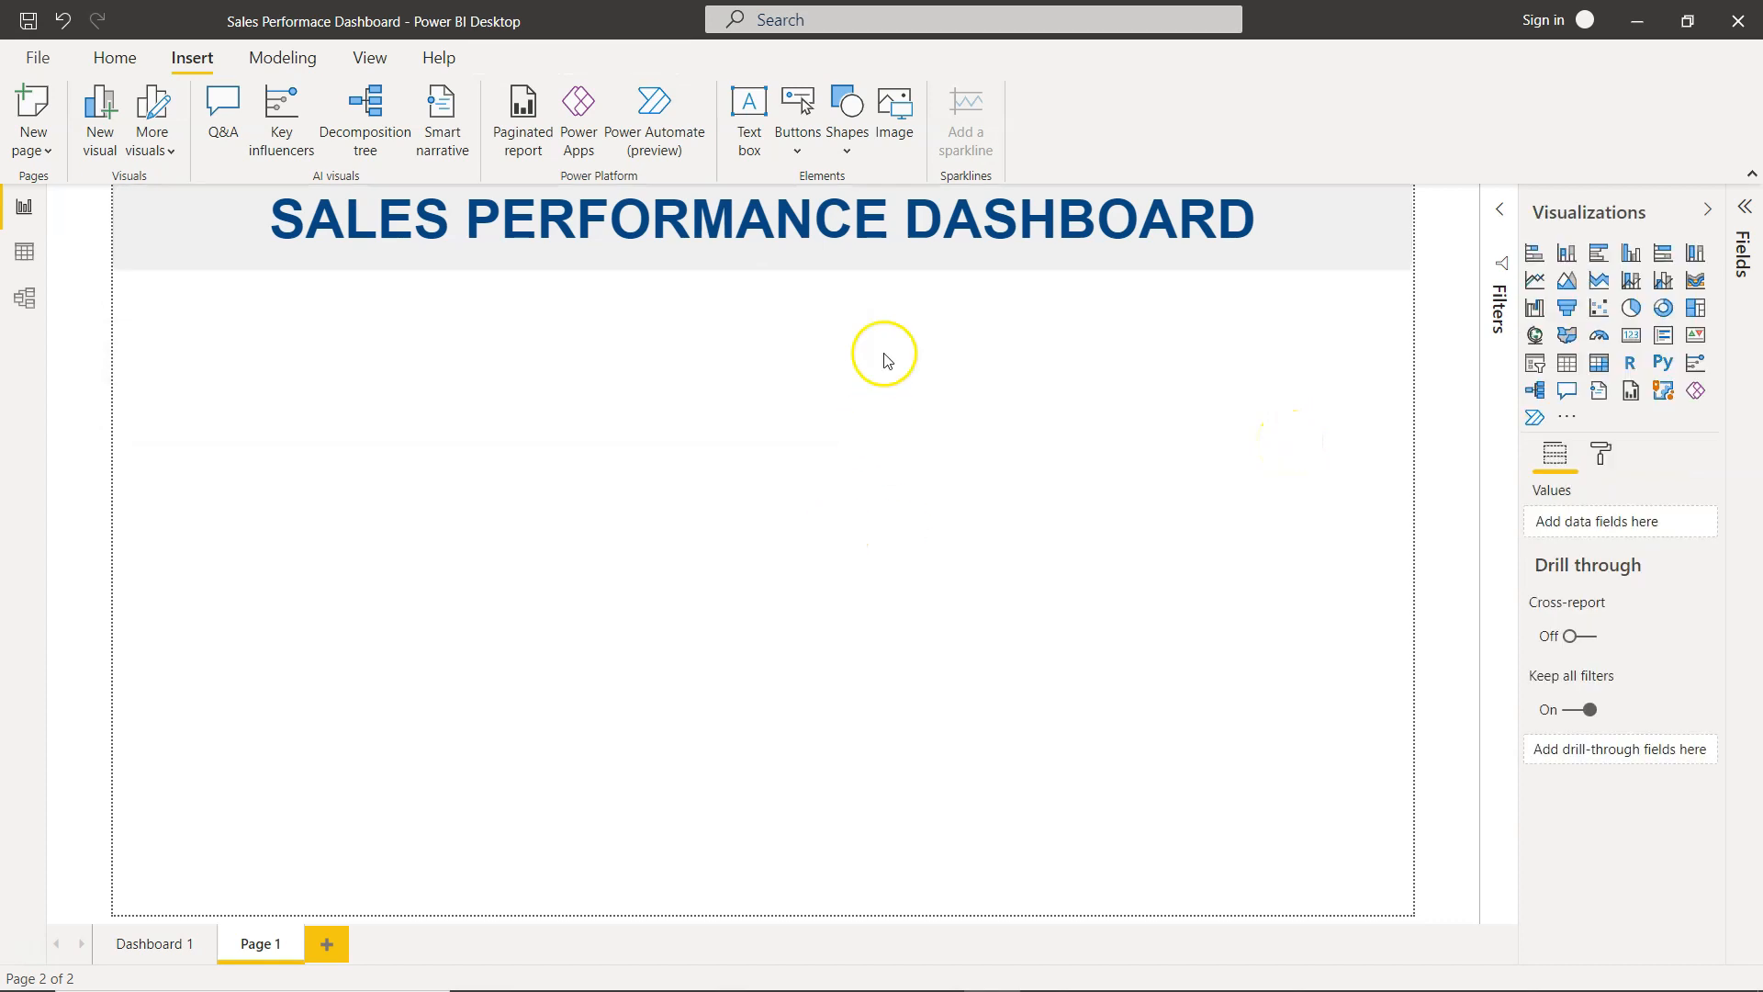
{"action": "left_click", "coordinate": [876, 227]}
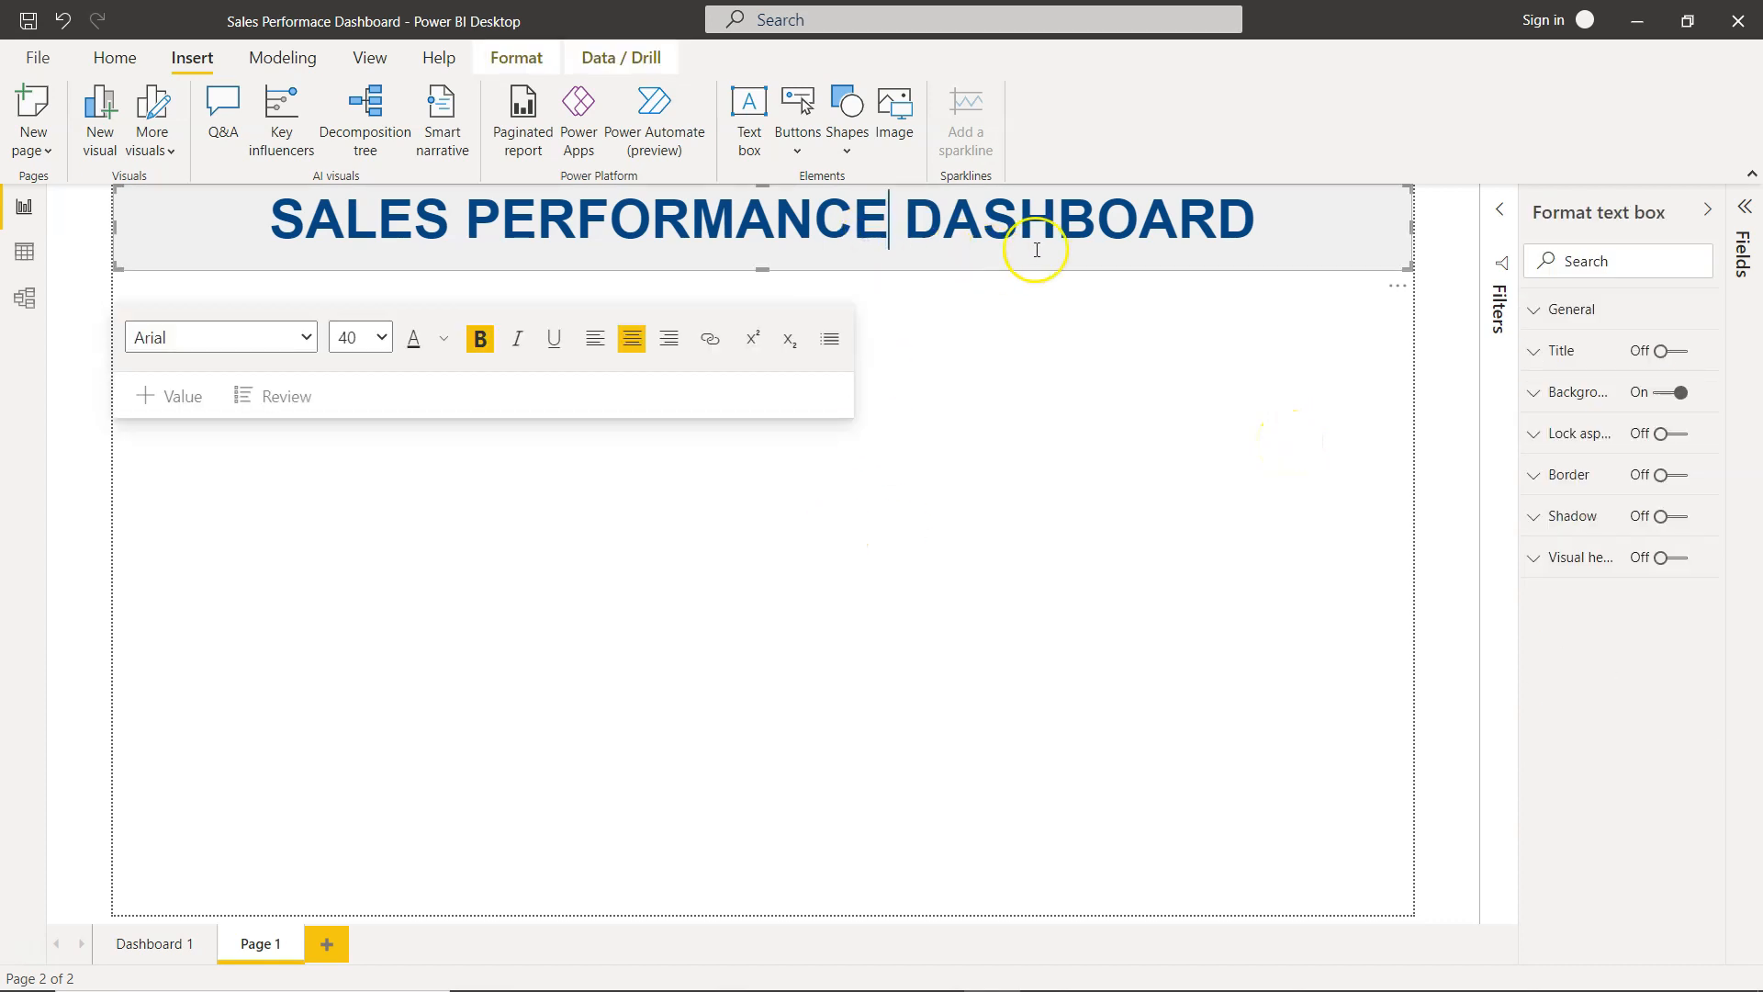
{"action": "left_click", "coordinate": [1267, 249]}
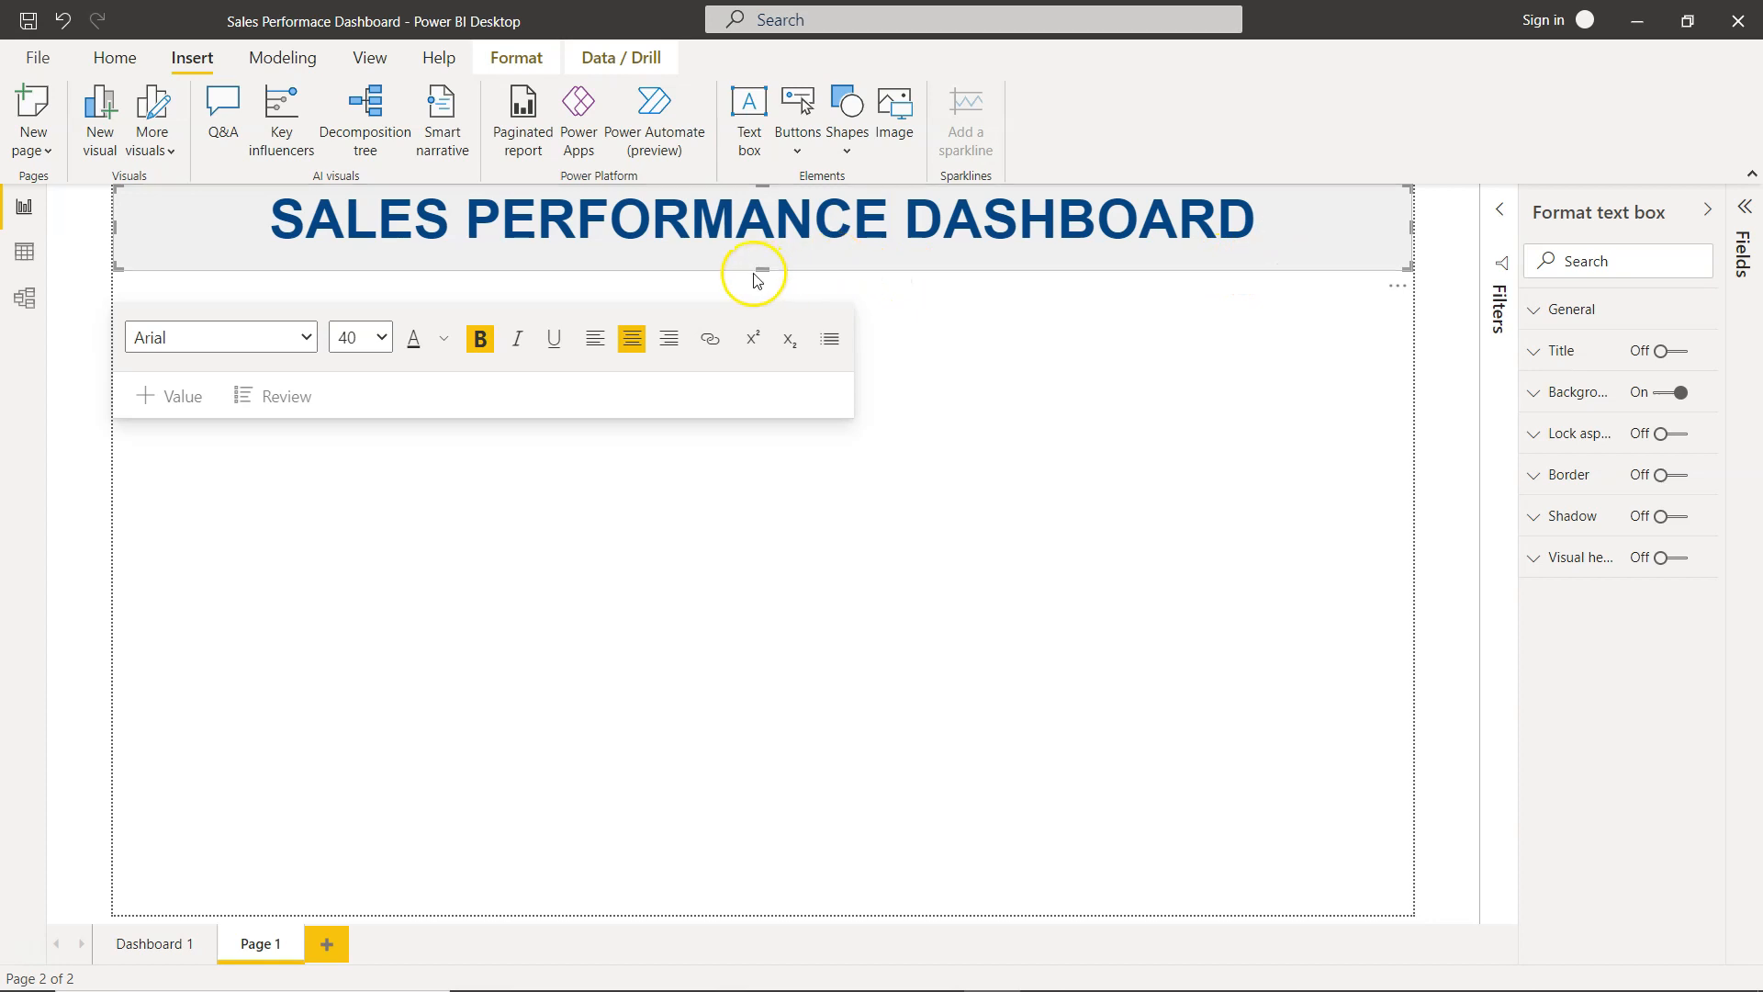
{"action": "left_click_drag", "start_coordinate": [760, 266], "coordinate": [778, 247]}
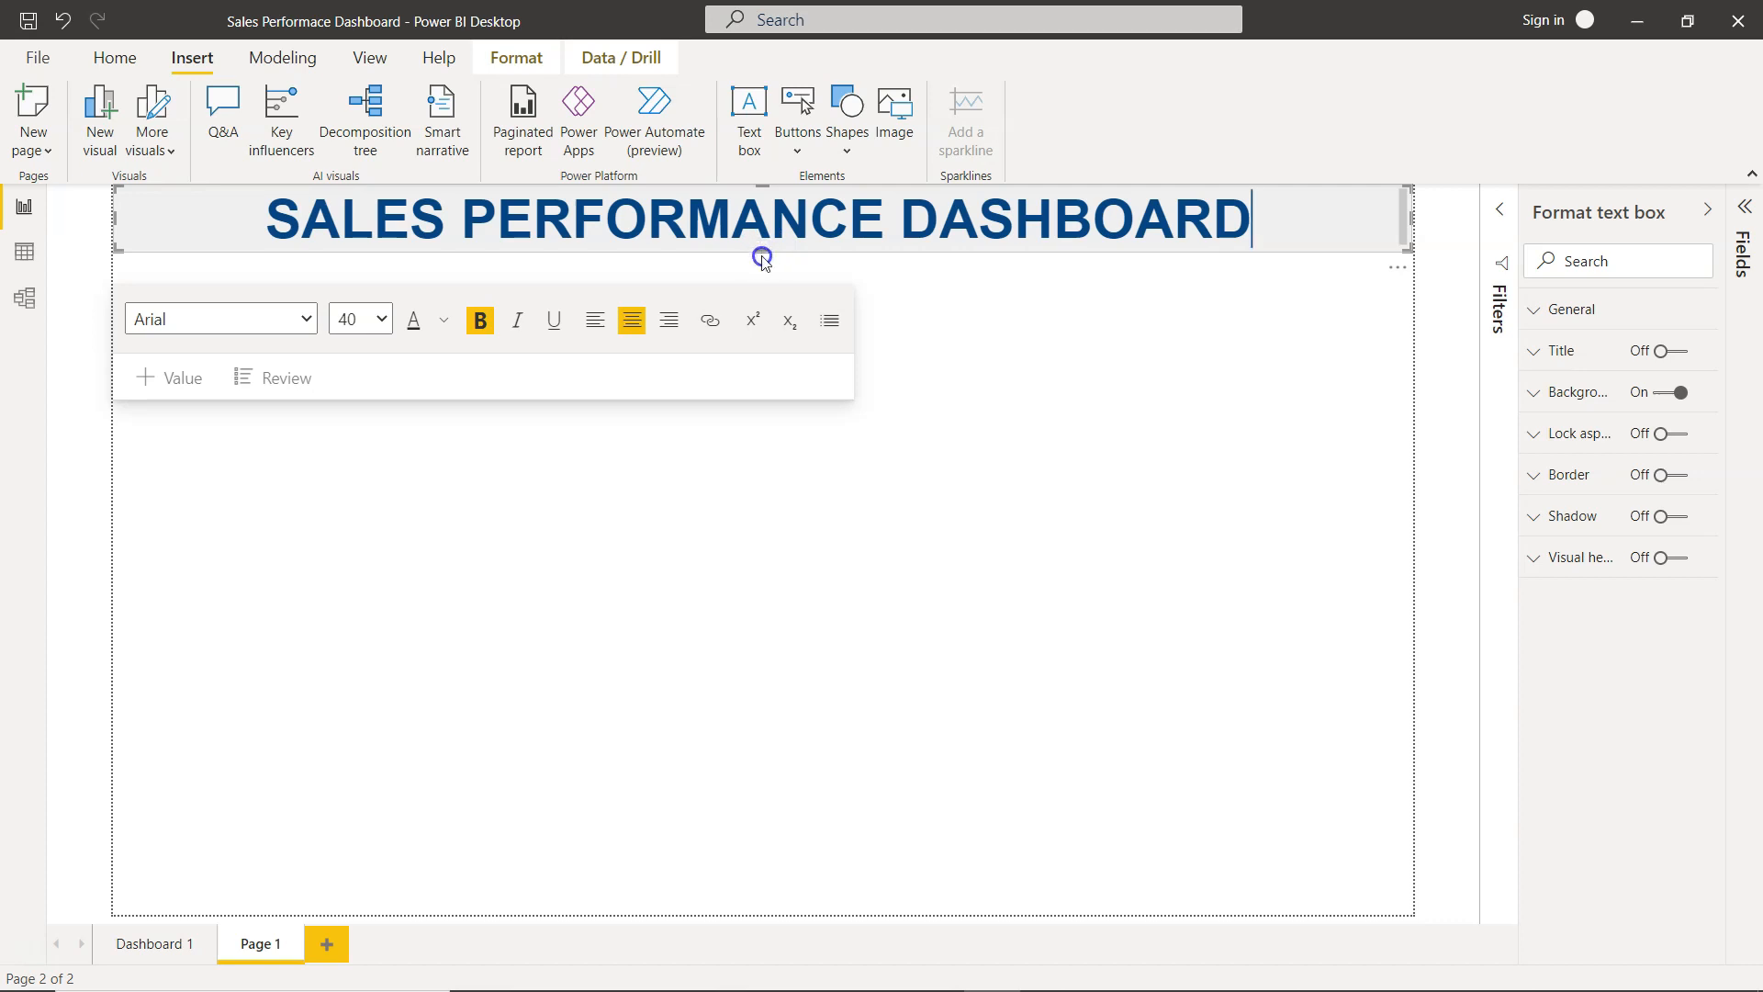
{"action": "left_click_drag", "start_coordinate": [764, 262], "coordinate": [777, 261]}
{"action": "left_click", "coordinate": [1172, 391]}
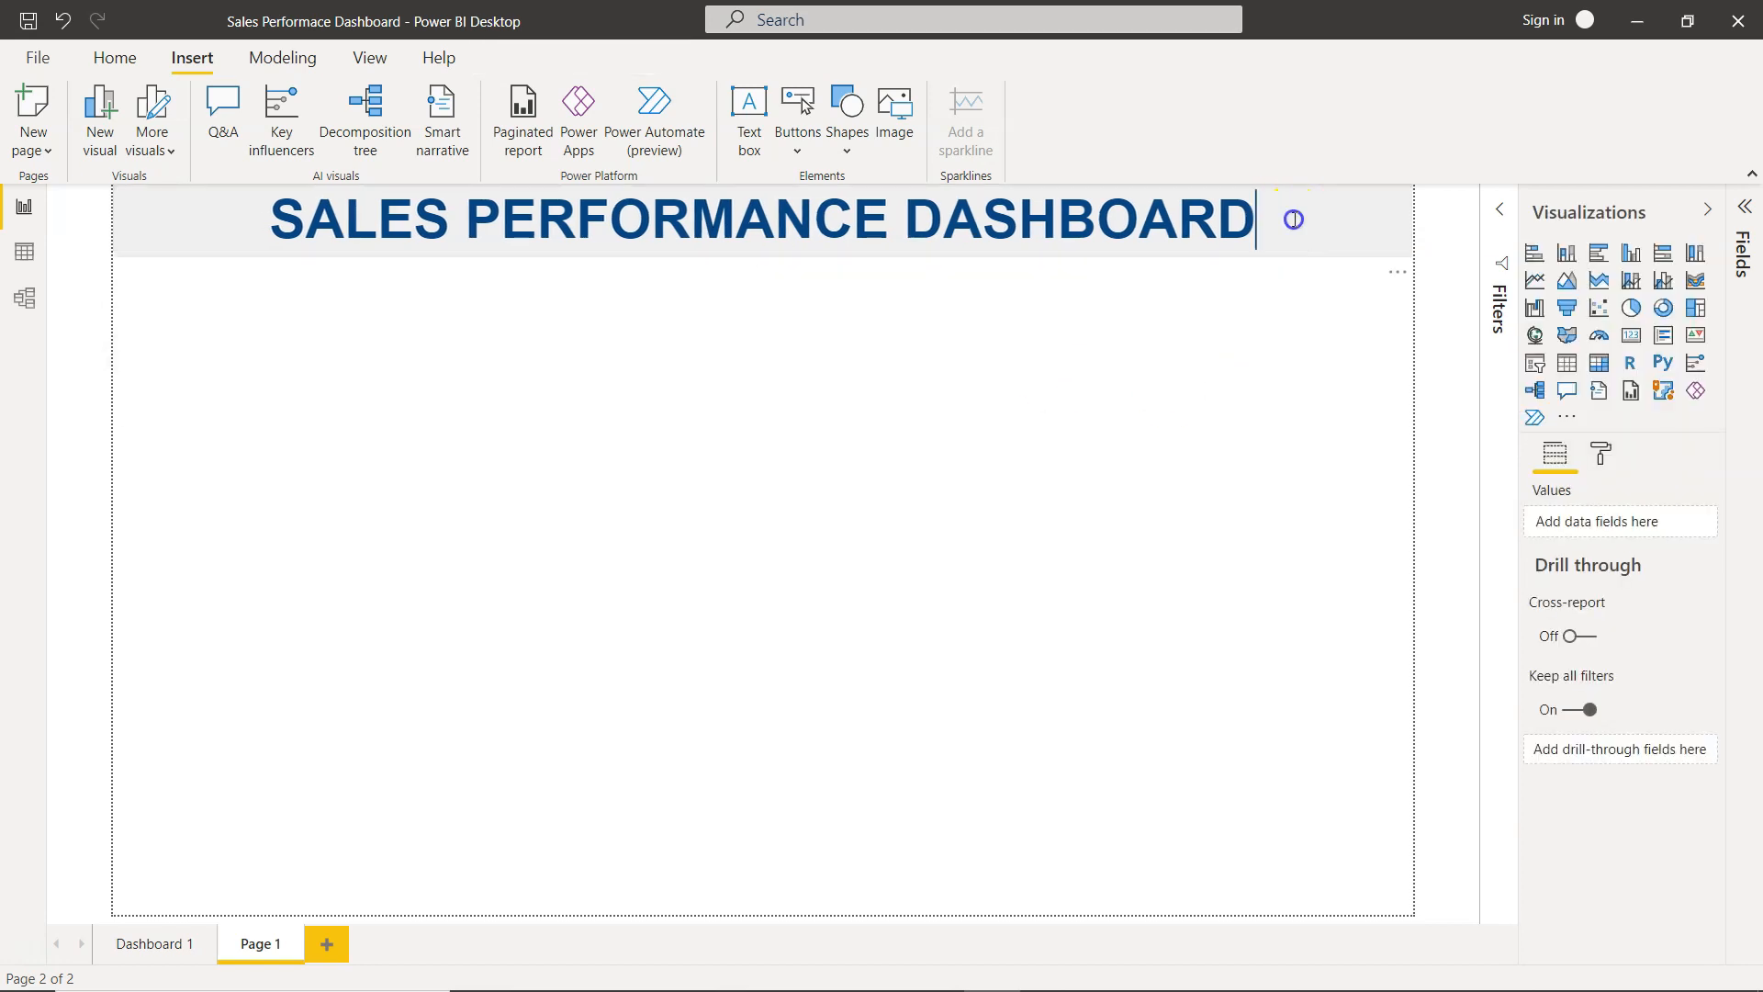
Step: Move the title text box slightly down from the page's upper edge
{"action": "left_click", "coordinate": [1293, 220]}
{"action": "left_click", "coordinate": [1064, 258]}
{"action": "left_click_drag", "start_coordinate": [1063, 260], "coordinate": [1064, 268]}
{"action": "left_click", "coordinate": [1147, 407]}
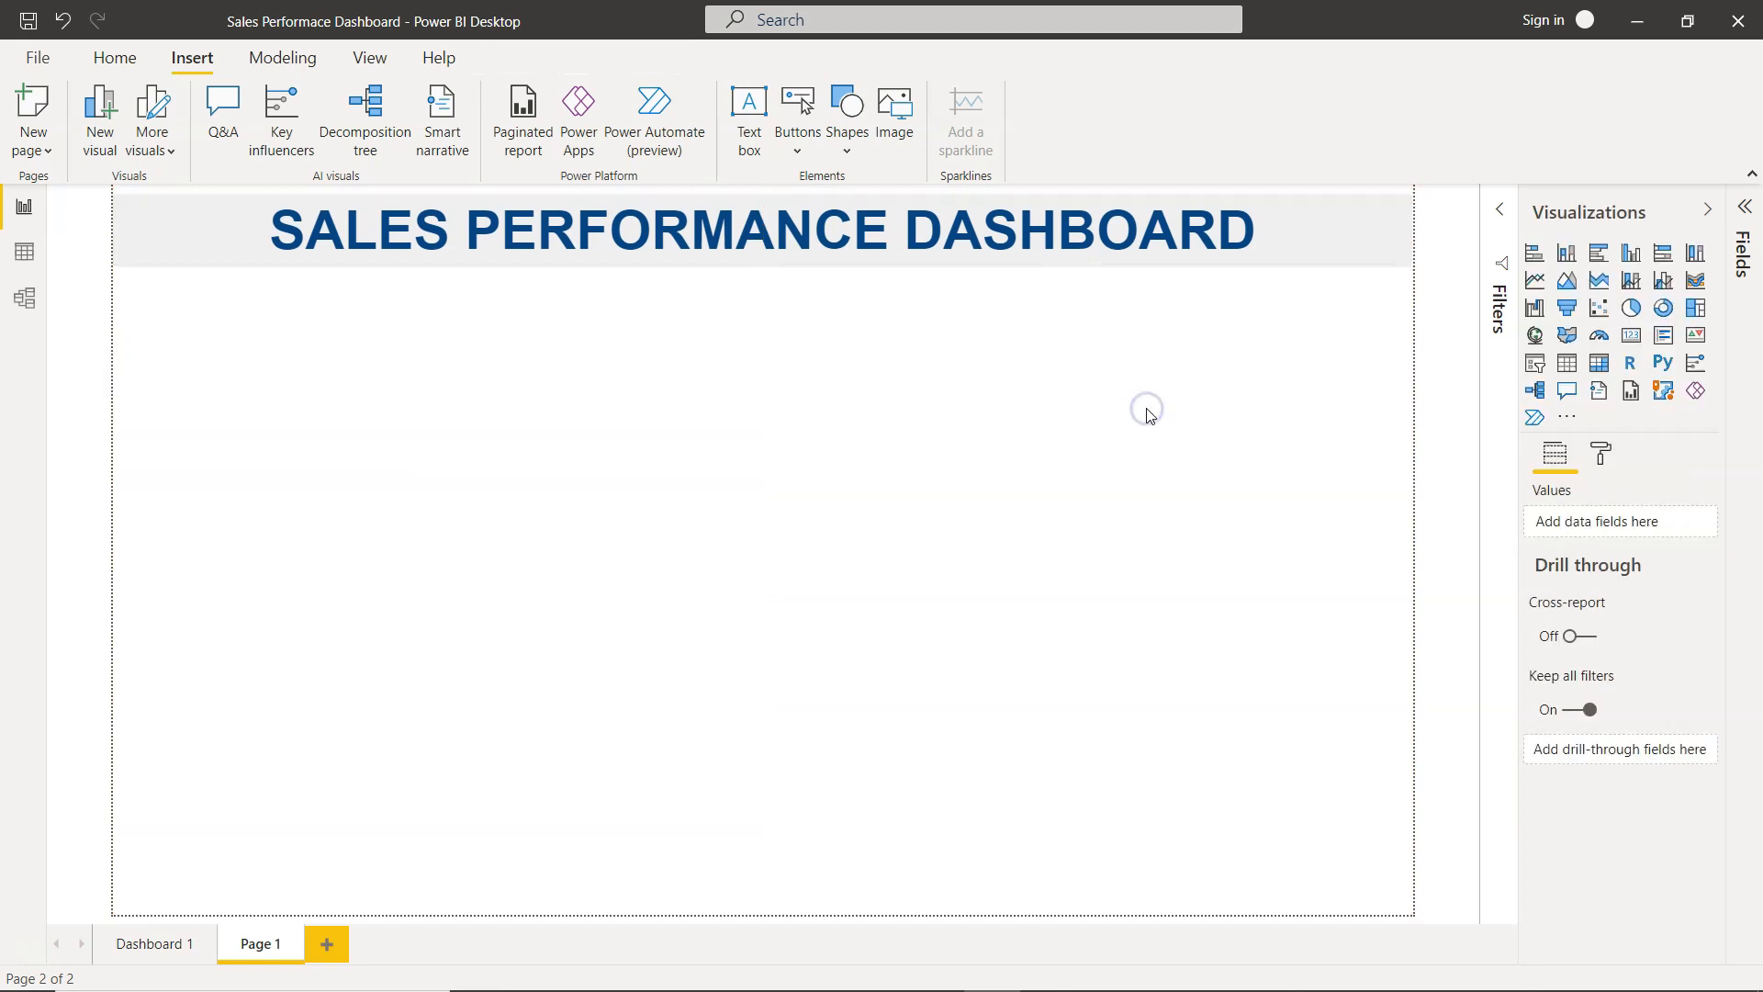
Step: Compare the title position with Dashboard 1 and move the Page 1 title box back up to the page's upper edge
{"action": "left_click", "coordinate": [149, 950]}
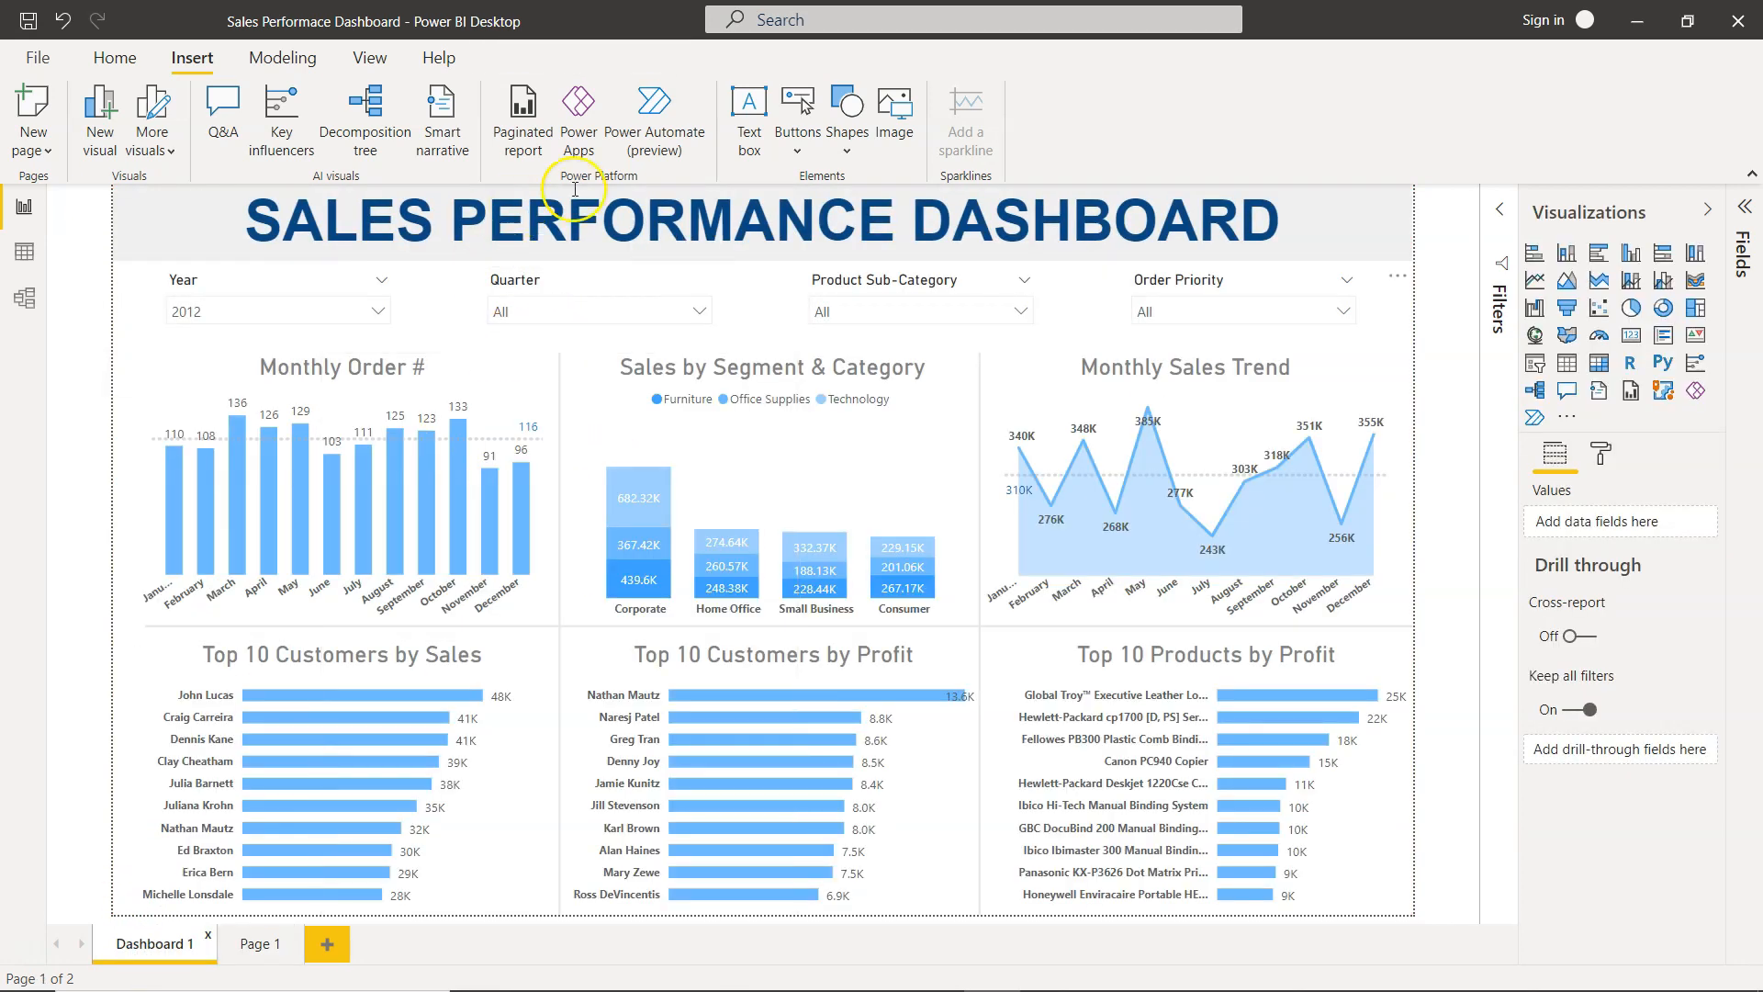
{"action": "left_click", "coordinate": [248, 946]}
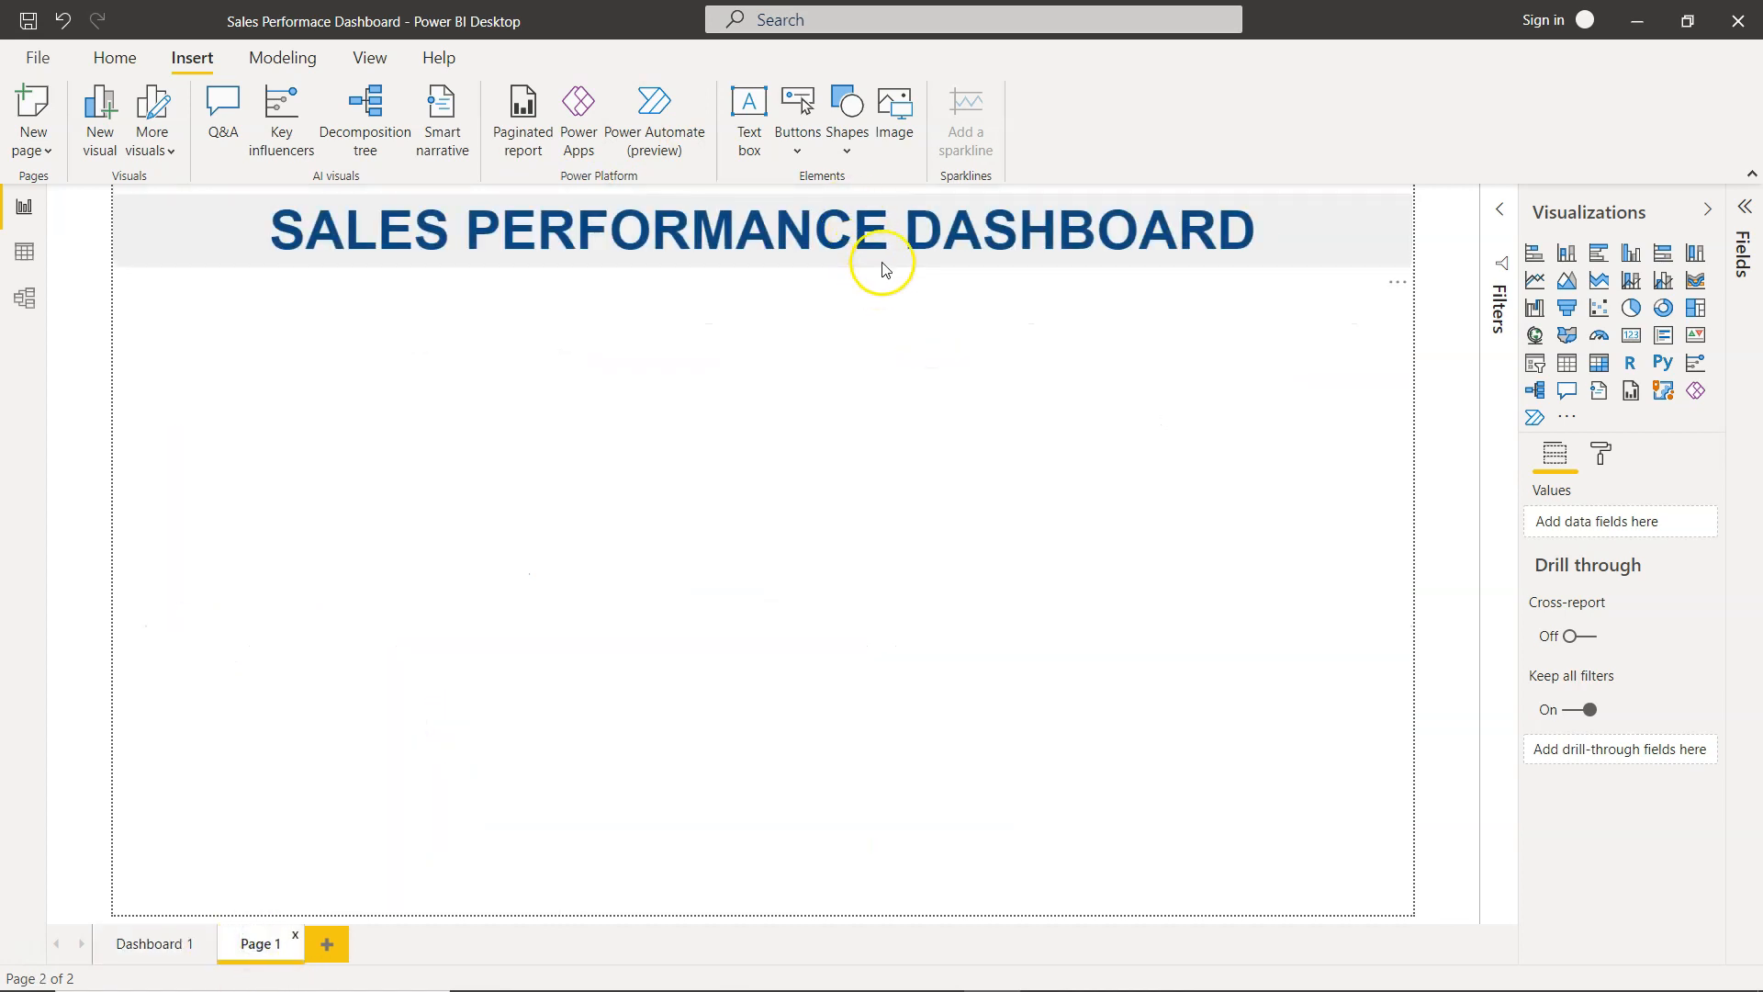
{"action": "left_click", "coordinate": [891, 228]}
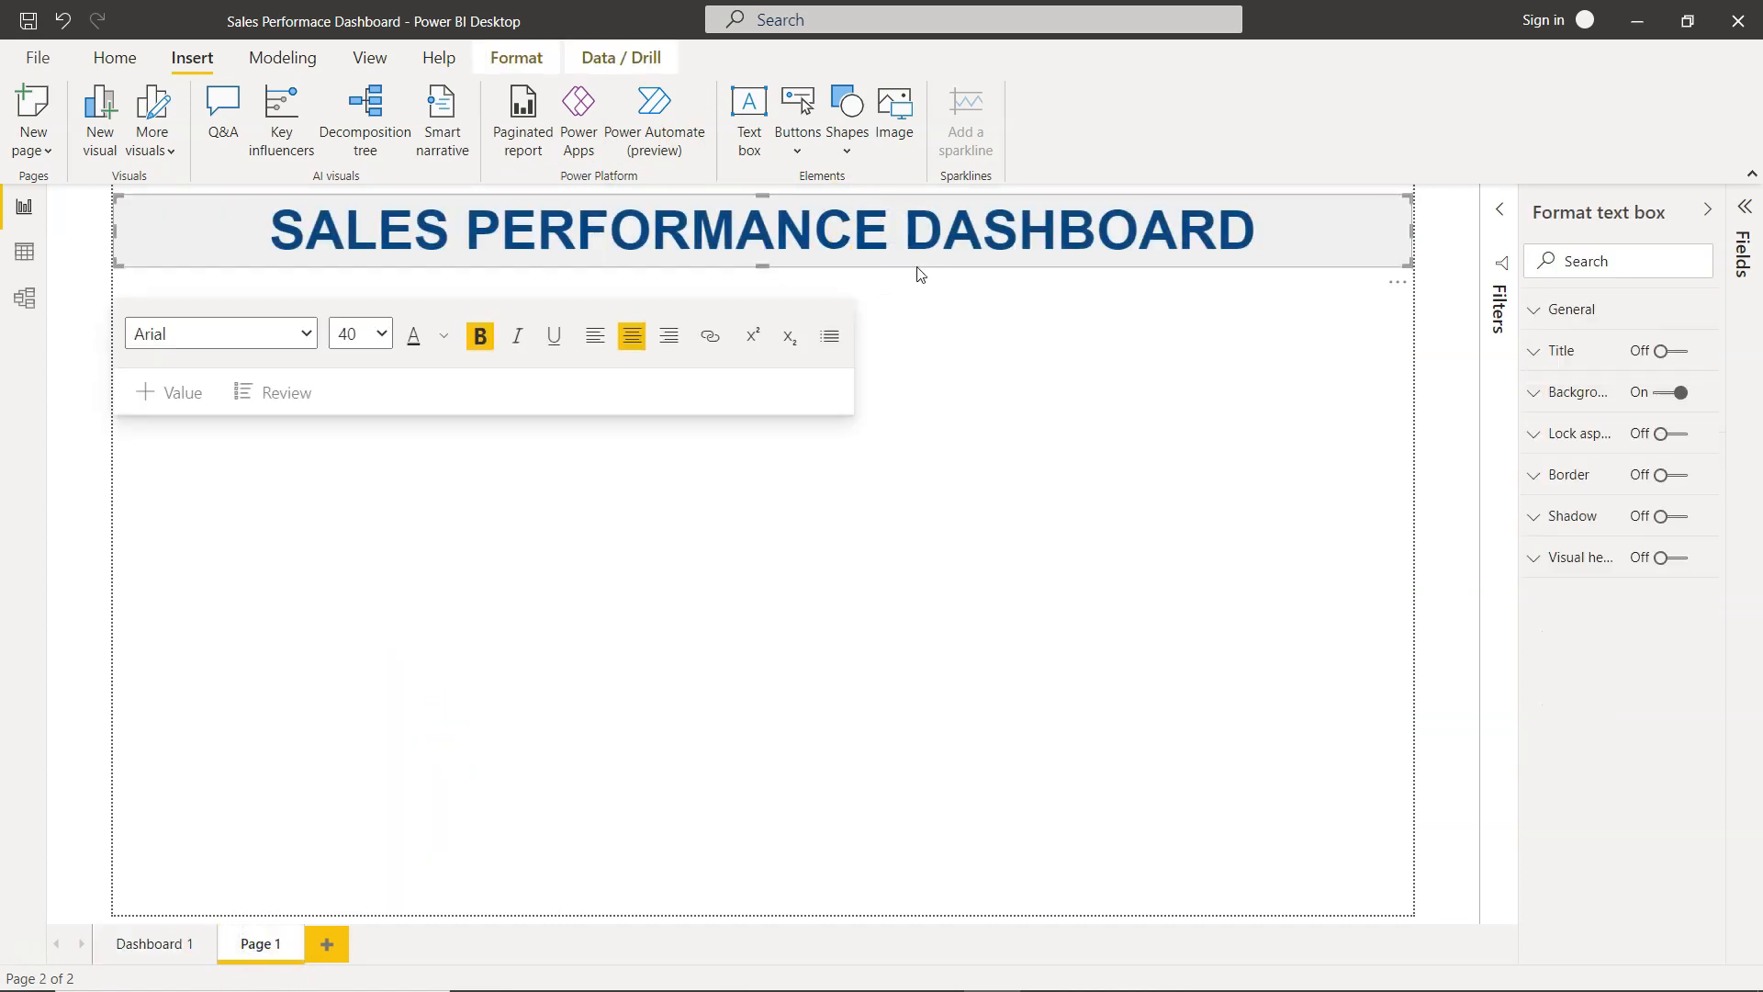
{"action": "left_click", "coordinate": [957, 398]}
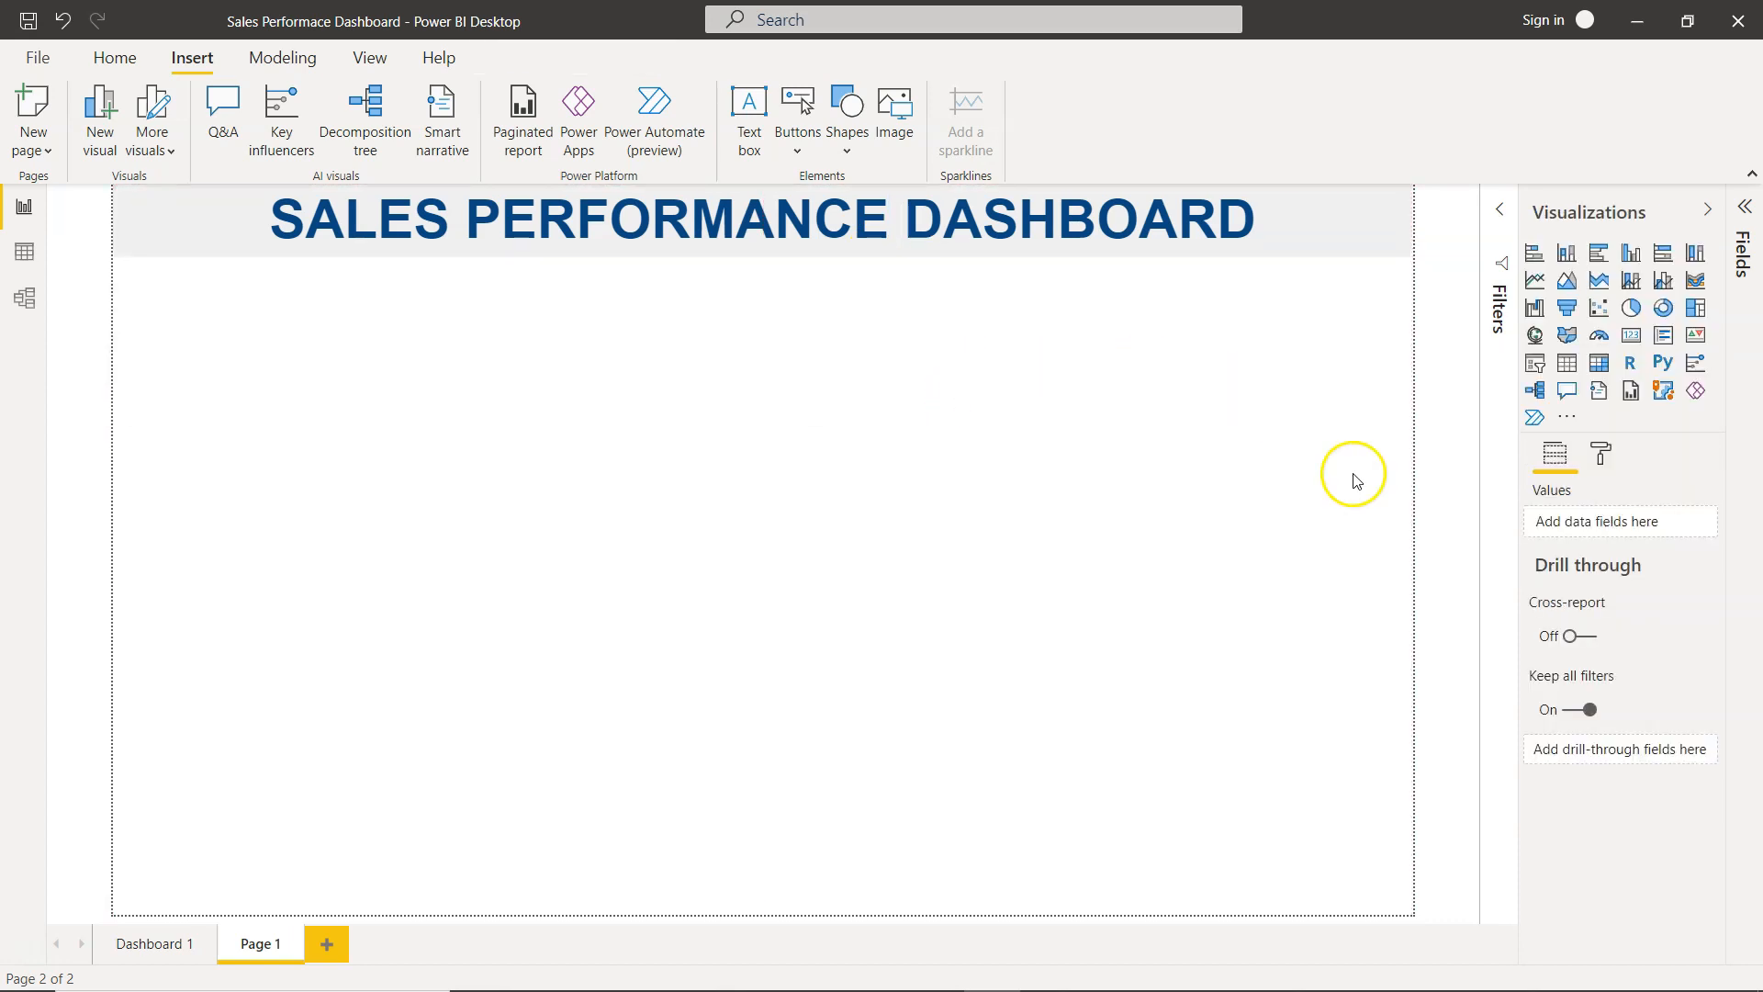
Step: Insert a slicer about a third of the page wide below the title and populate it with Year from the Order Date hierarchy
{"action": "left_click", "coordinate": [1534, 363]}
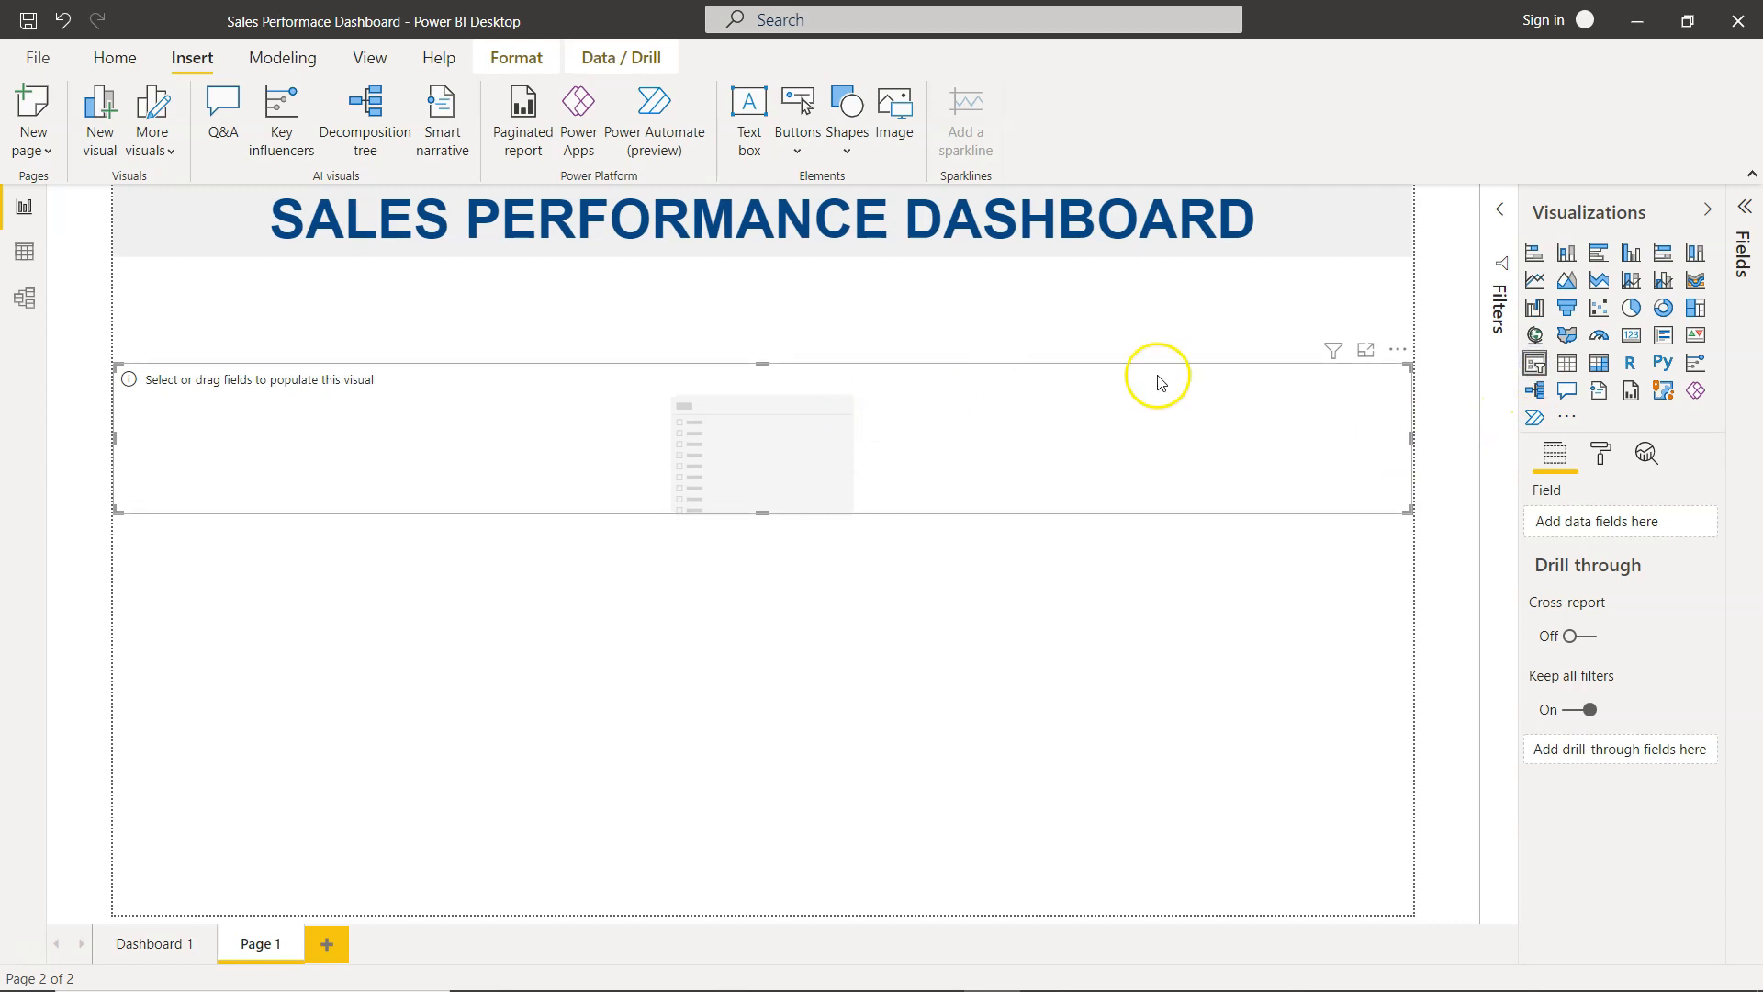
{"action": "left_click_drag", "start_coordinate": [1411, 438], "coordinate": [570, 438]}
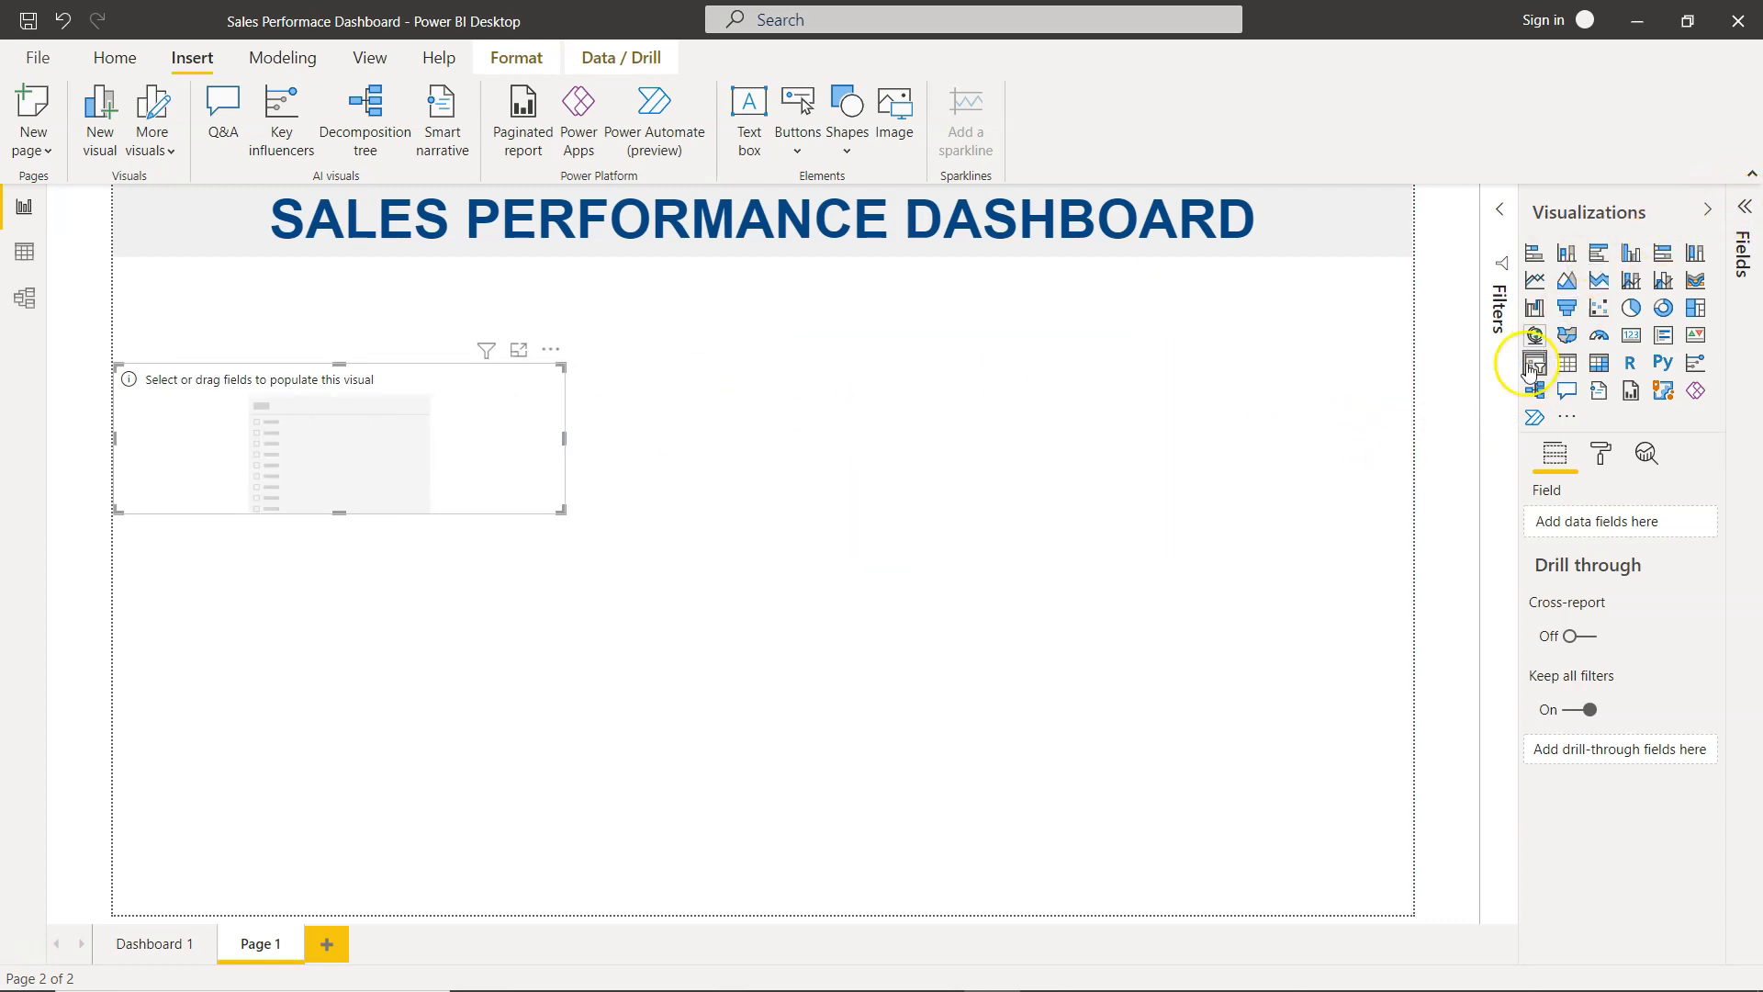
{"action": "left_click", "coordinate": [1745, 207]}
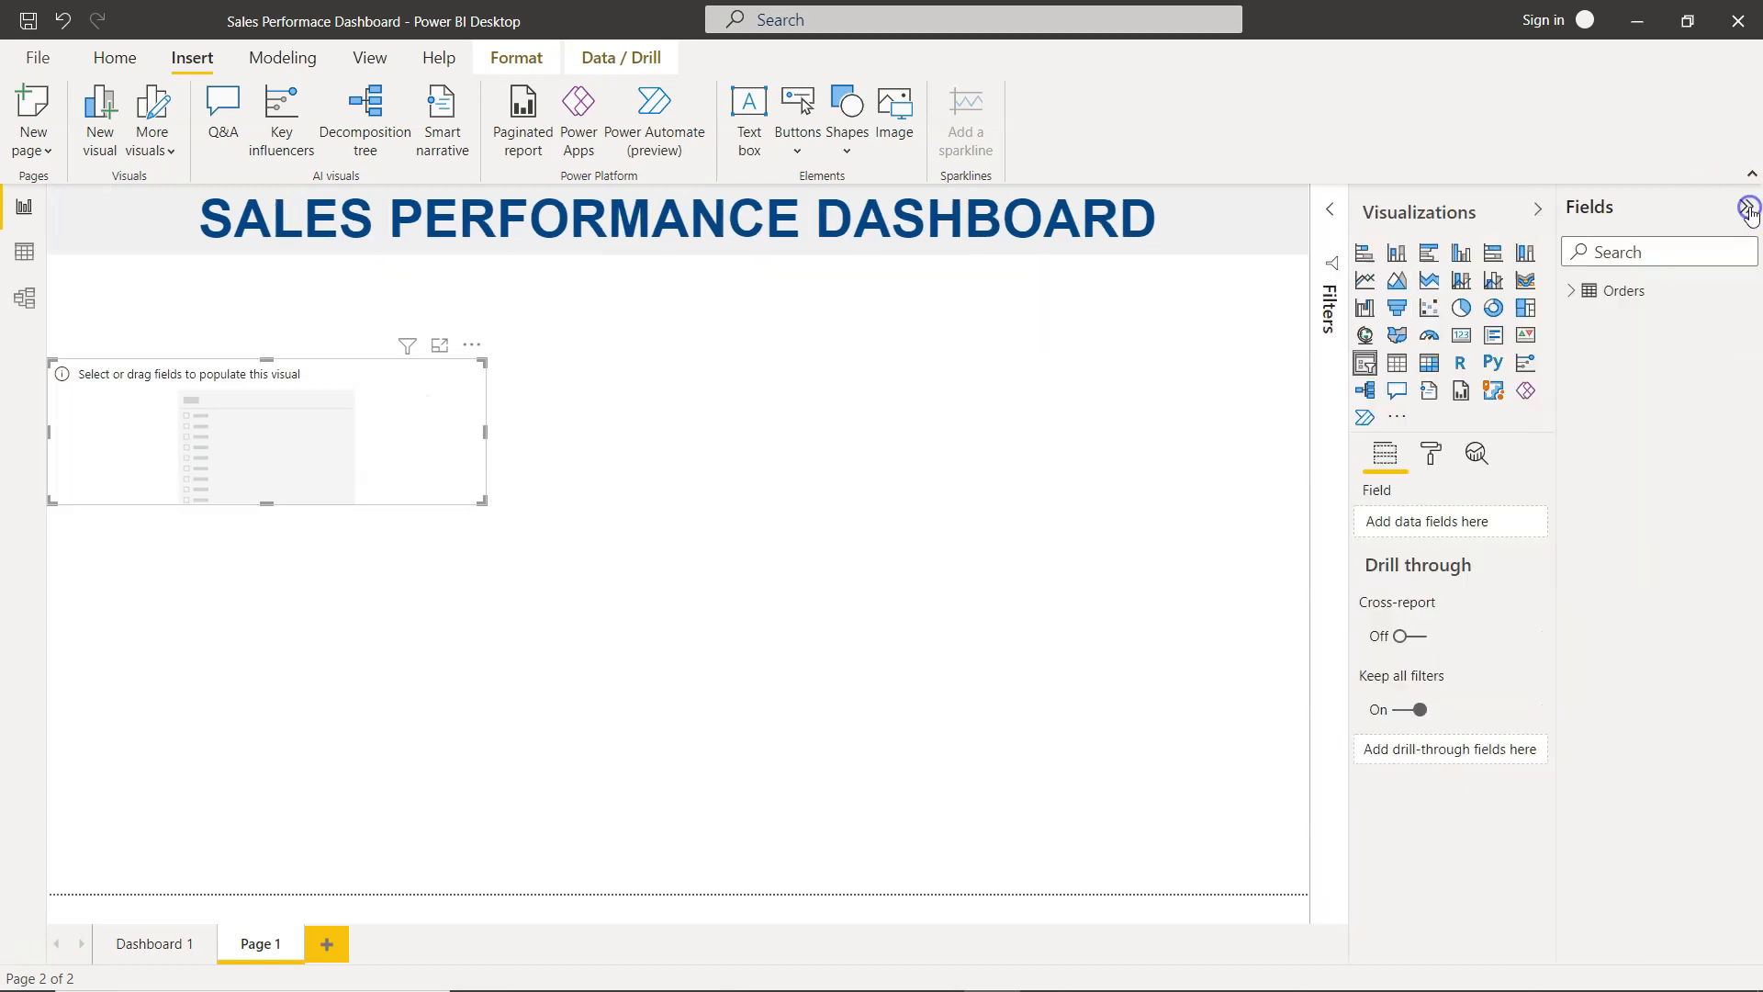
{"action": "left_click", "coordinate": [1581, 291]}
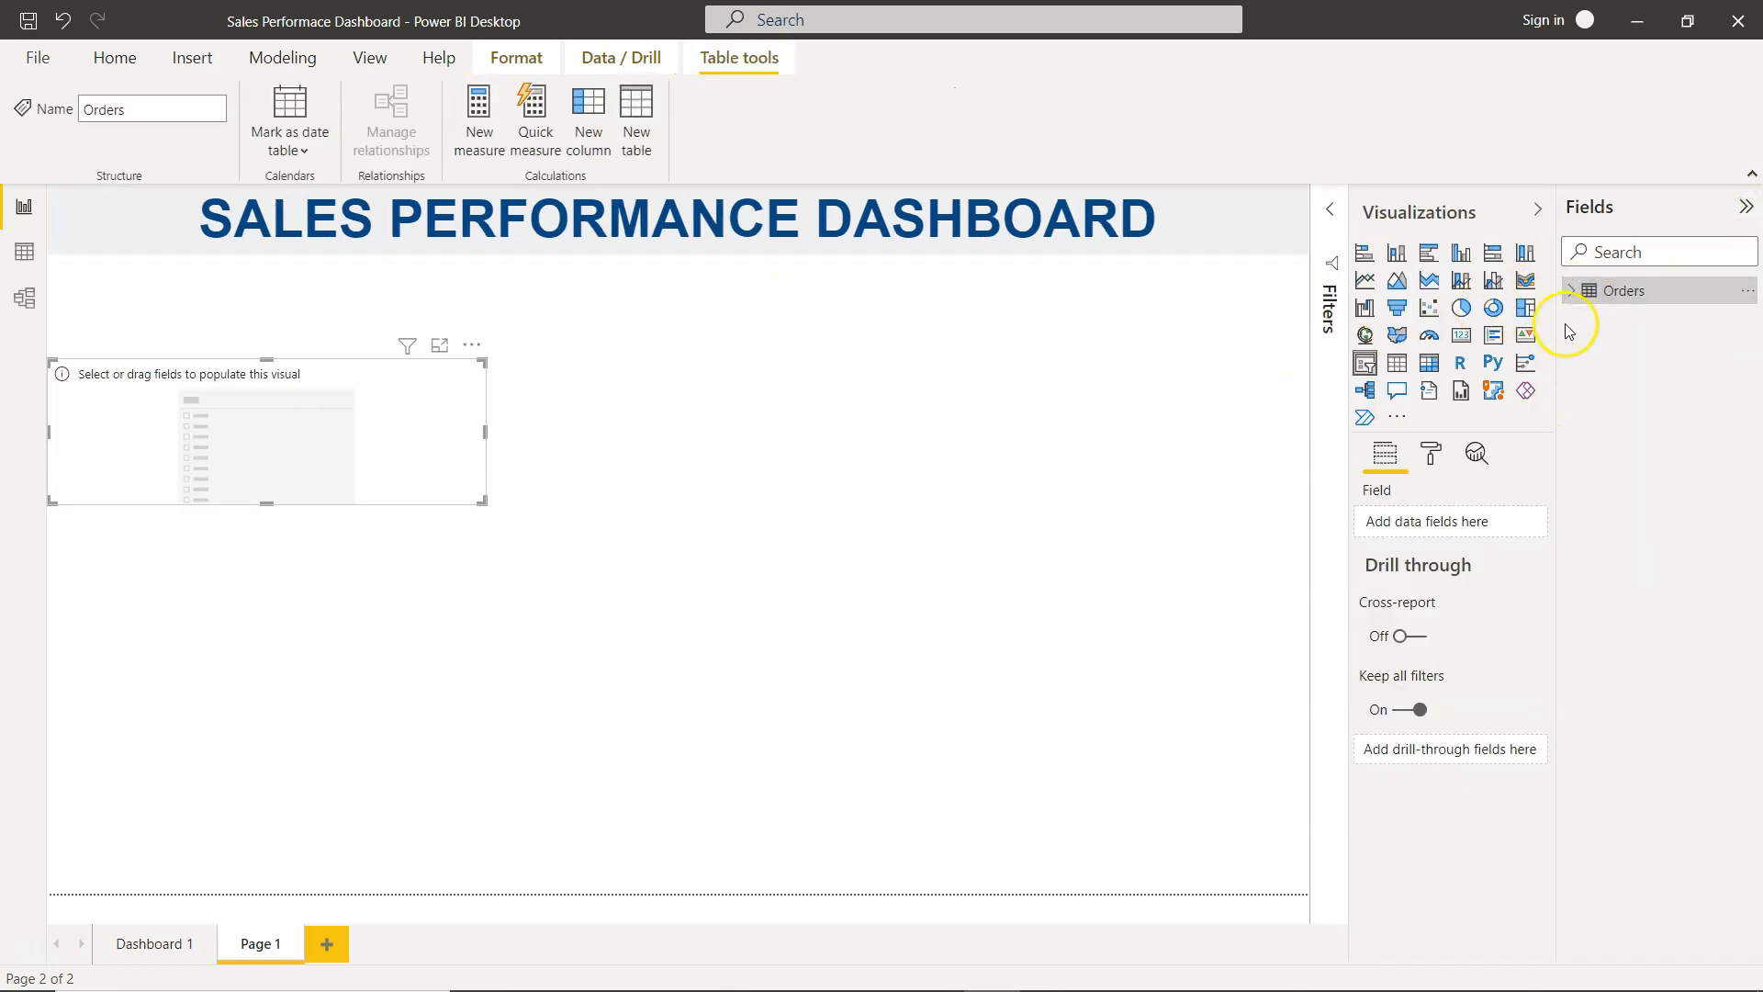
{"action": "left_click", "coordinate": [1571, 291]}
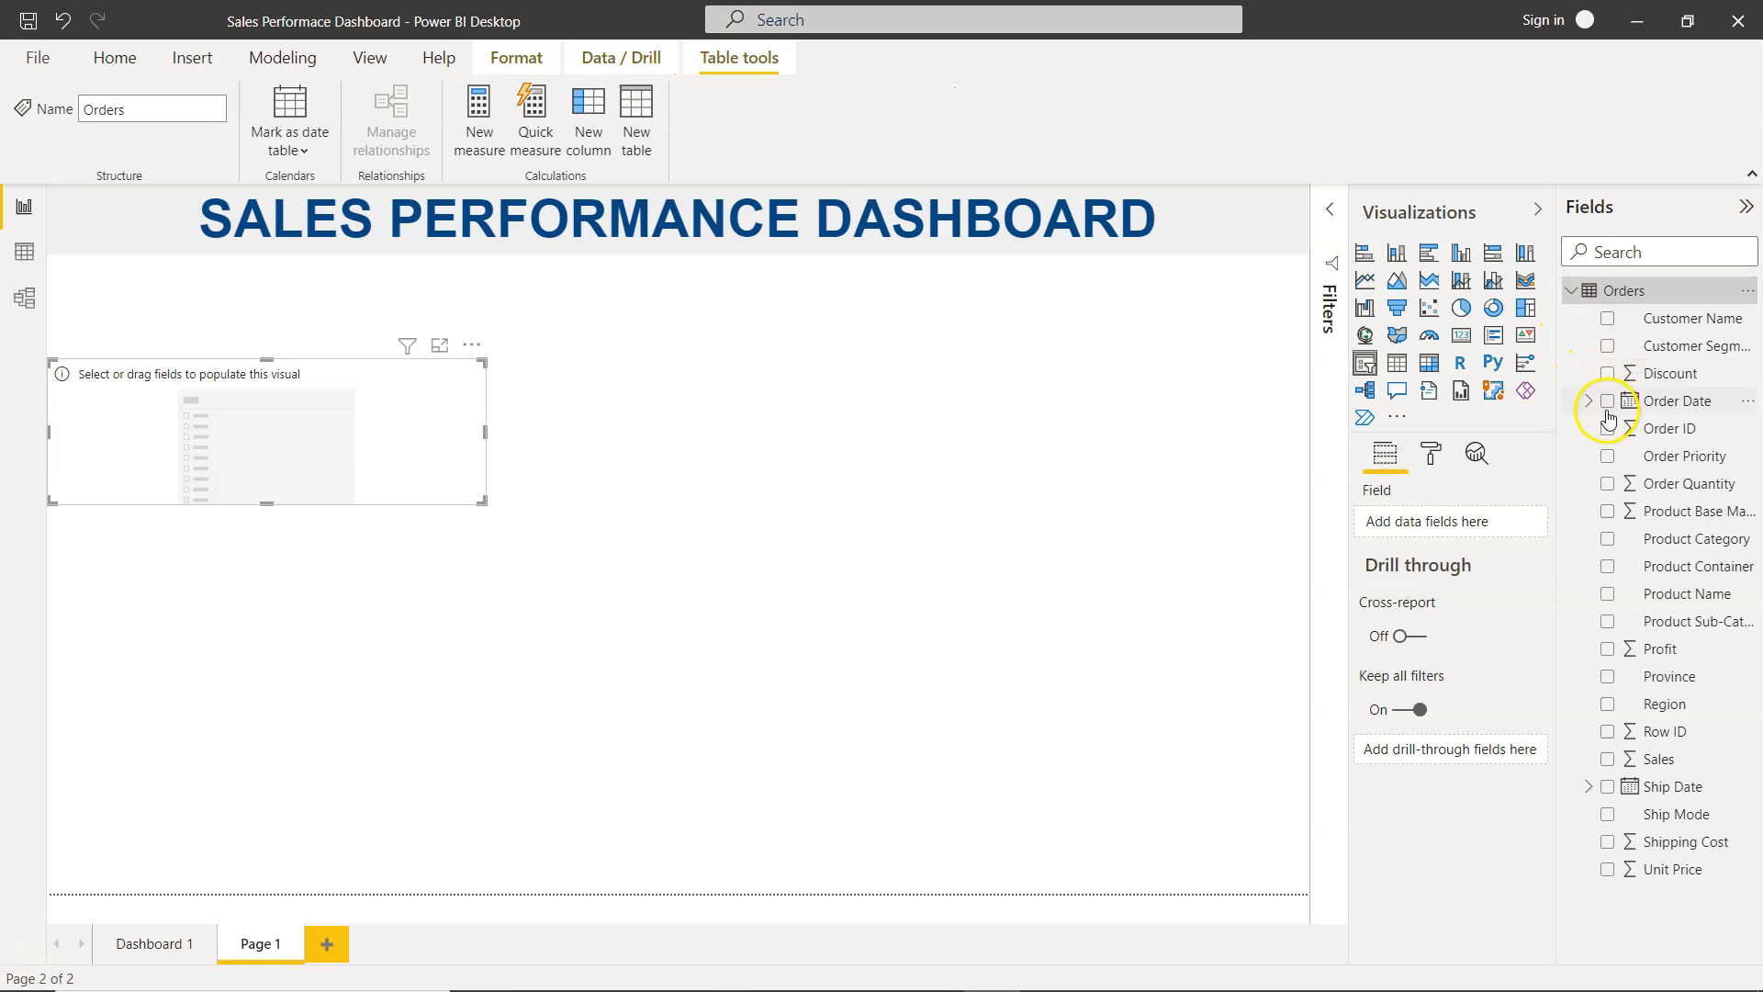
{"action": "left_click", "coordinate": [1589, 402]}
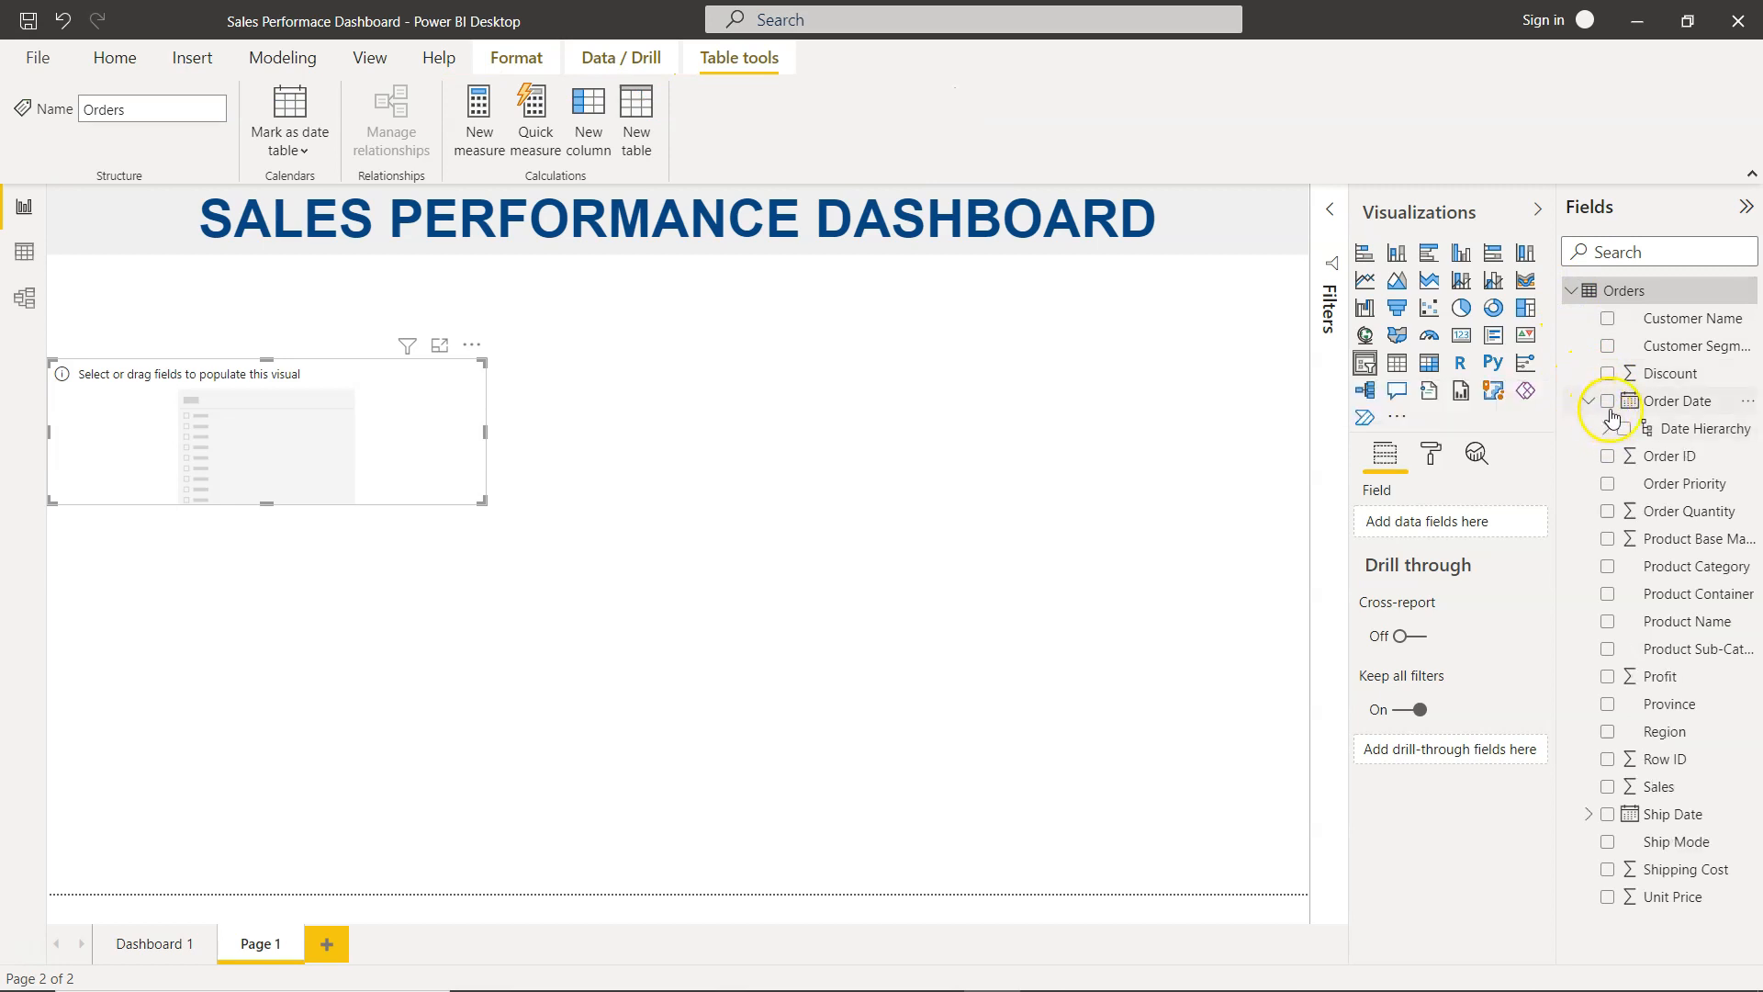
{"action": "left_click", "coordinate": [1607, 429]}
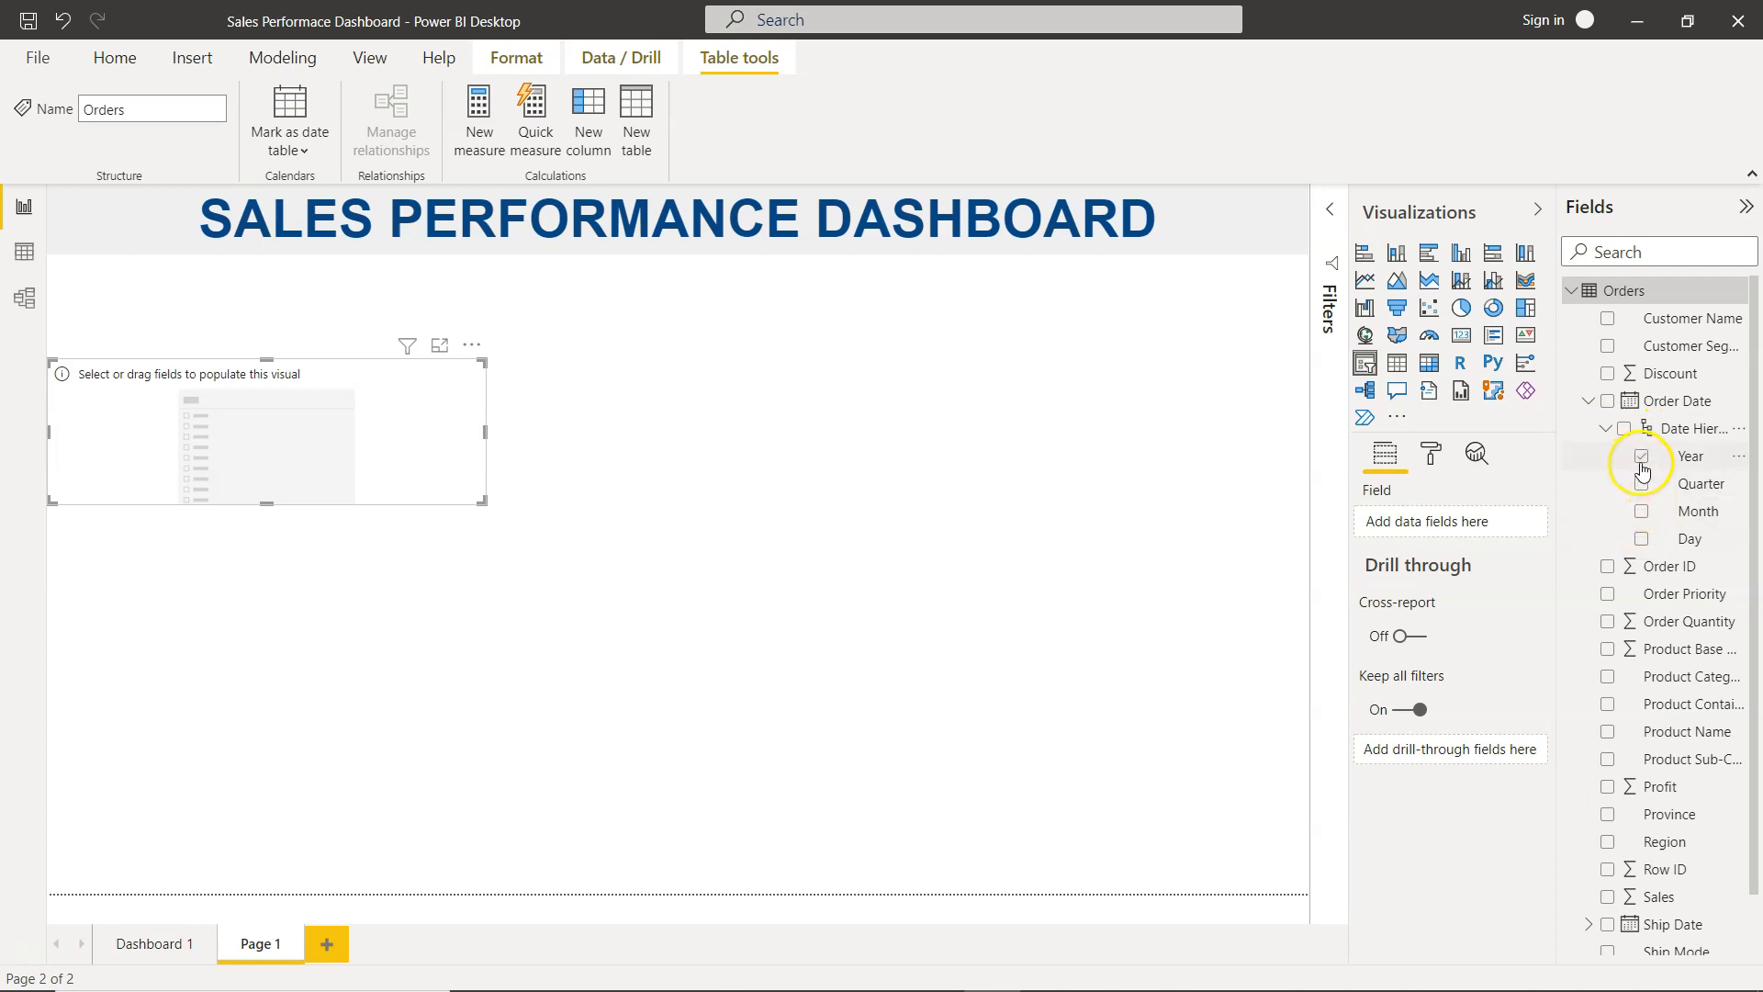
{"action": "left_click", "coordinate": [1642, 459]}
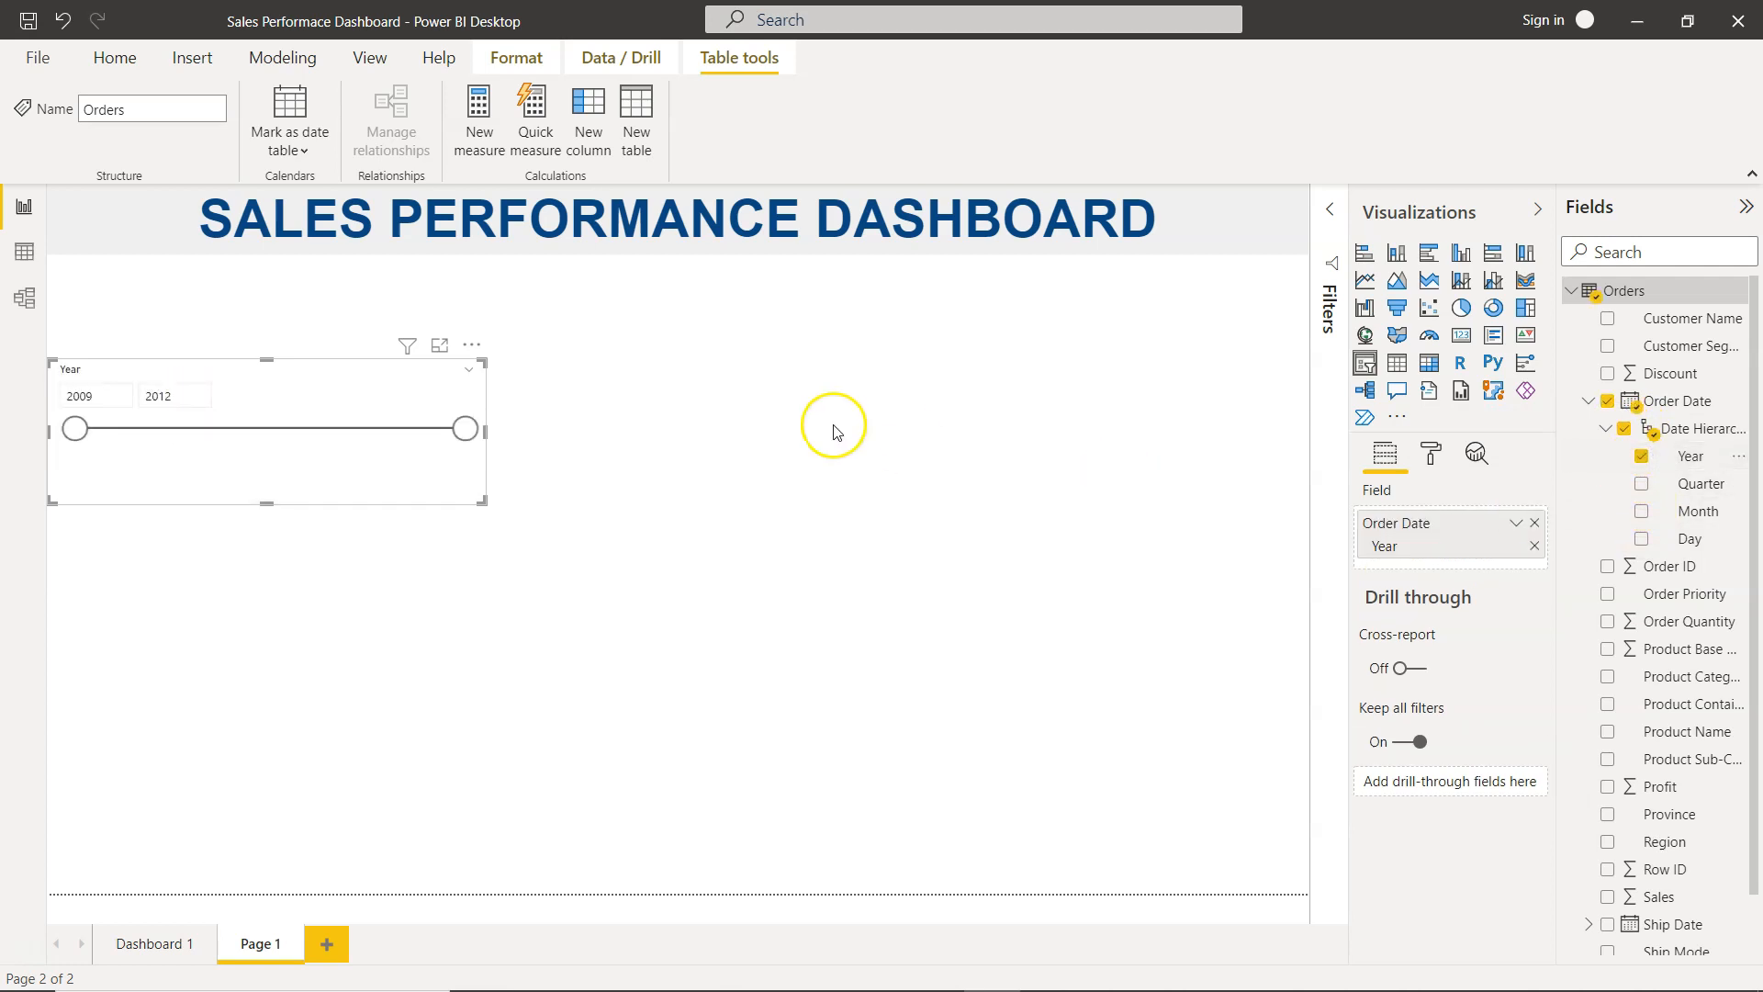
Step: Switch the Year slicer to a dropdown and shrink it into a compact box just below the title at the page's left side
{"action": "left_click", "coordinate": [468, 368]}
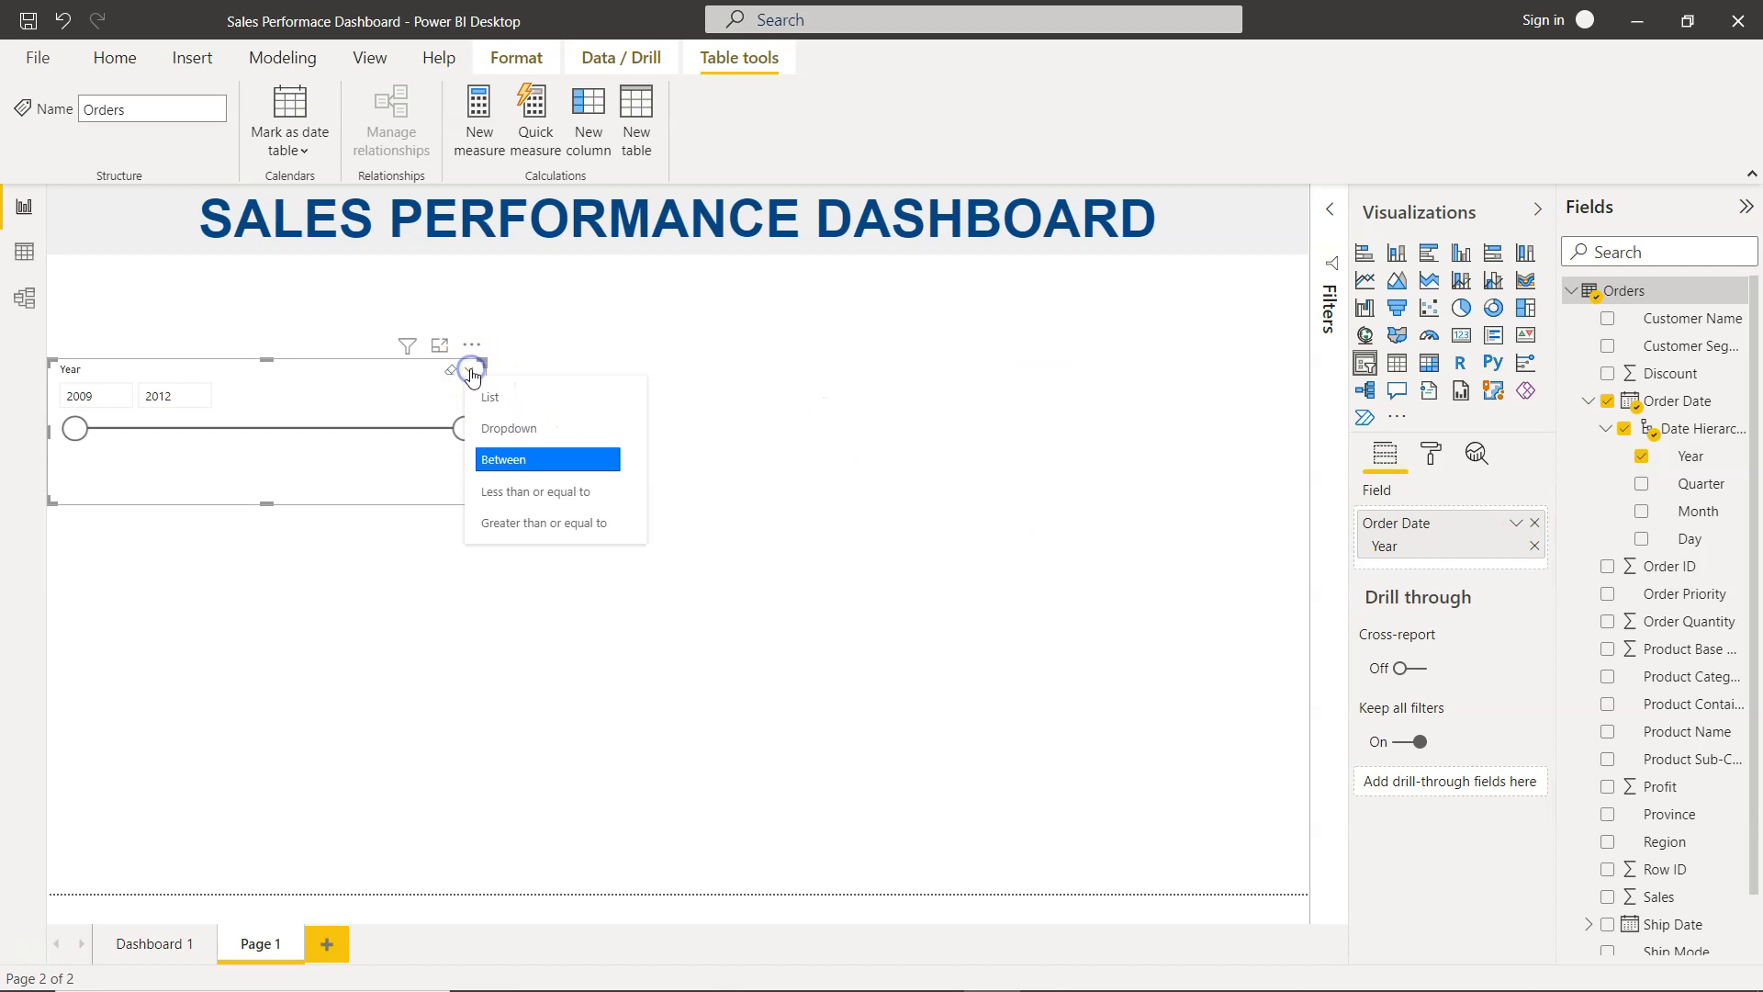
{"action": "left_click", "coordinate": [506, 428]}
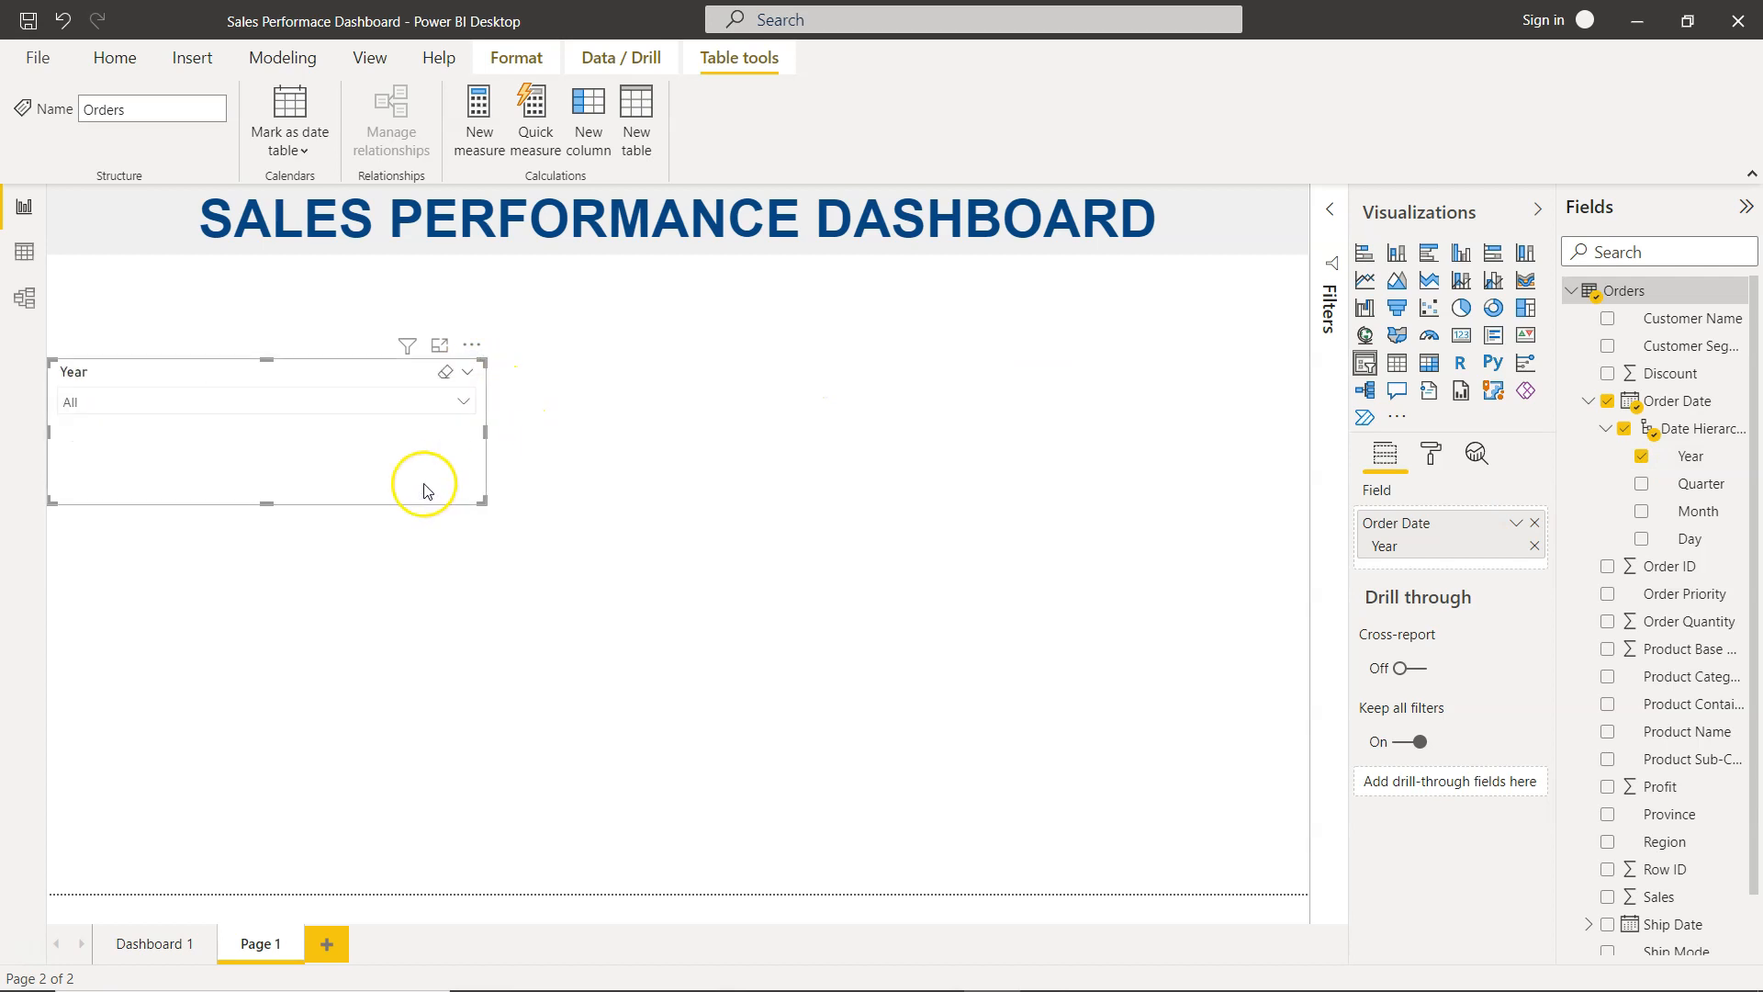
{"action": "left_click_drag", "start_coordinate": [282, 508], "coordinate": [317, 422]}
{"action": "left_click_drag", "start_coordinate": [486, 390], "coordinate": [198, 292]}
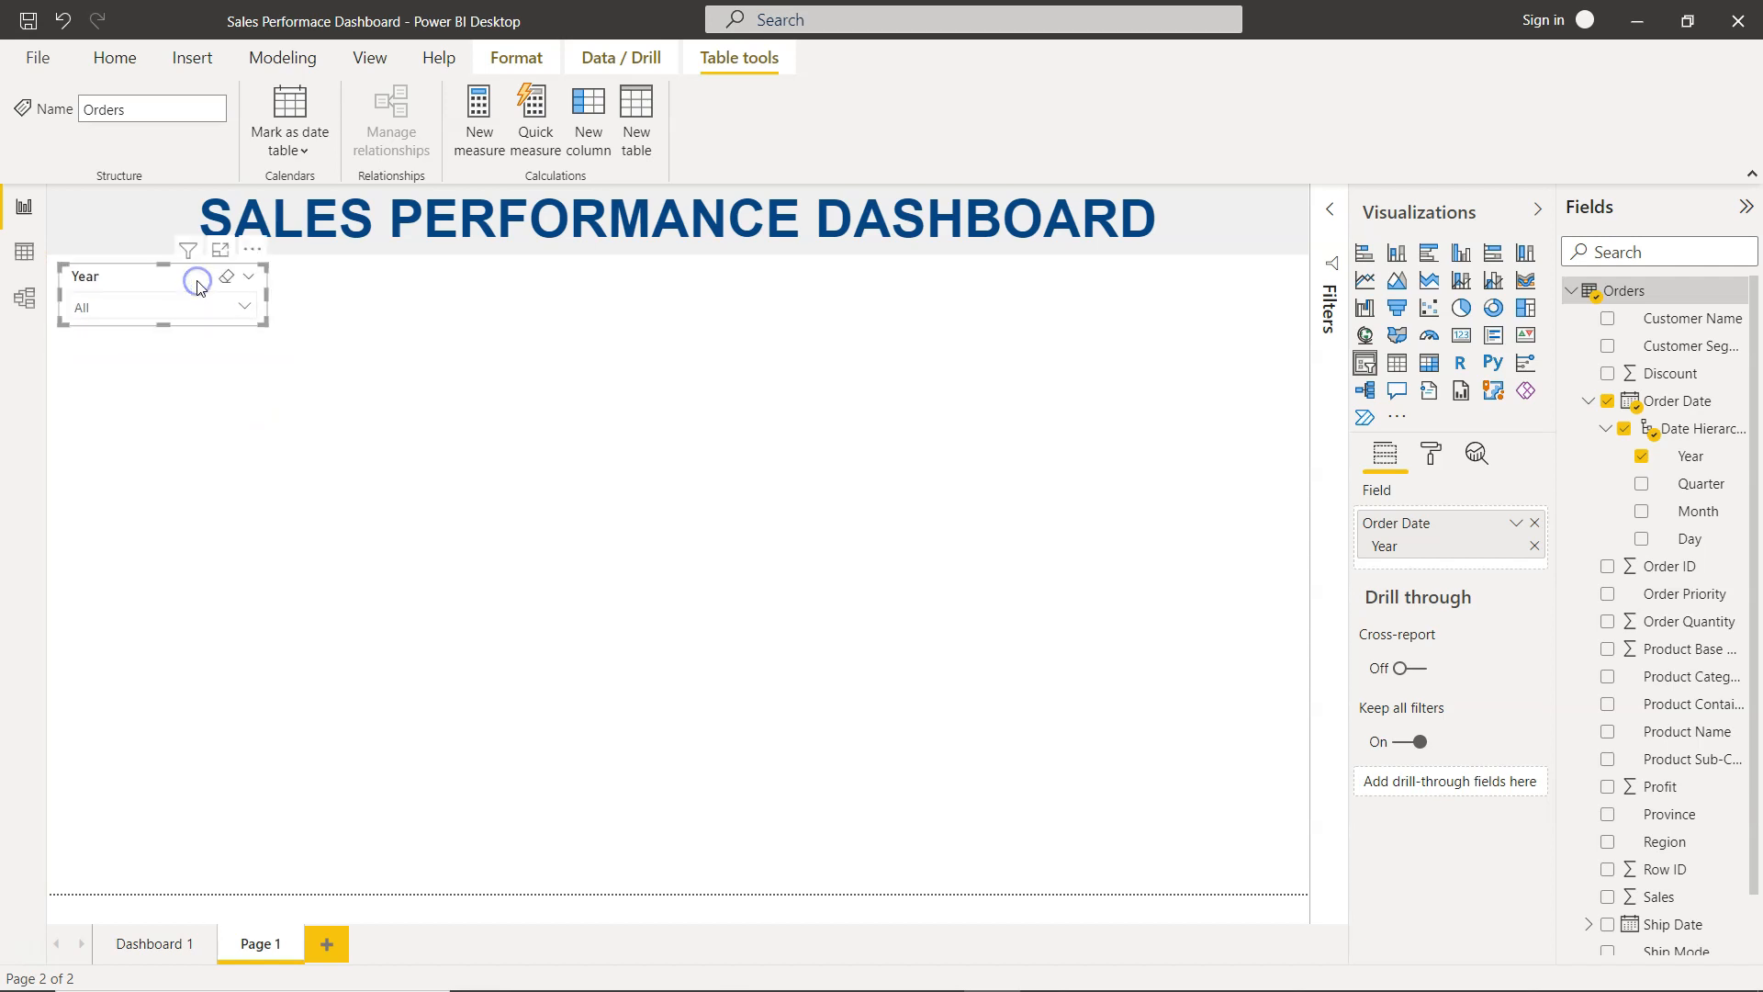
{"action": "left_click", "coordinate": [444, 389]}
Step: Duplicate the Year slicer beside the original and replace its field with Quarter from the Order Date hierarchy
{"action": "left_click", "coordinate": [175, 285]}
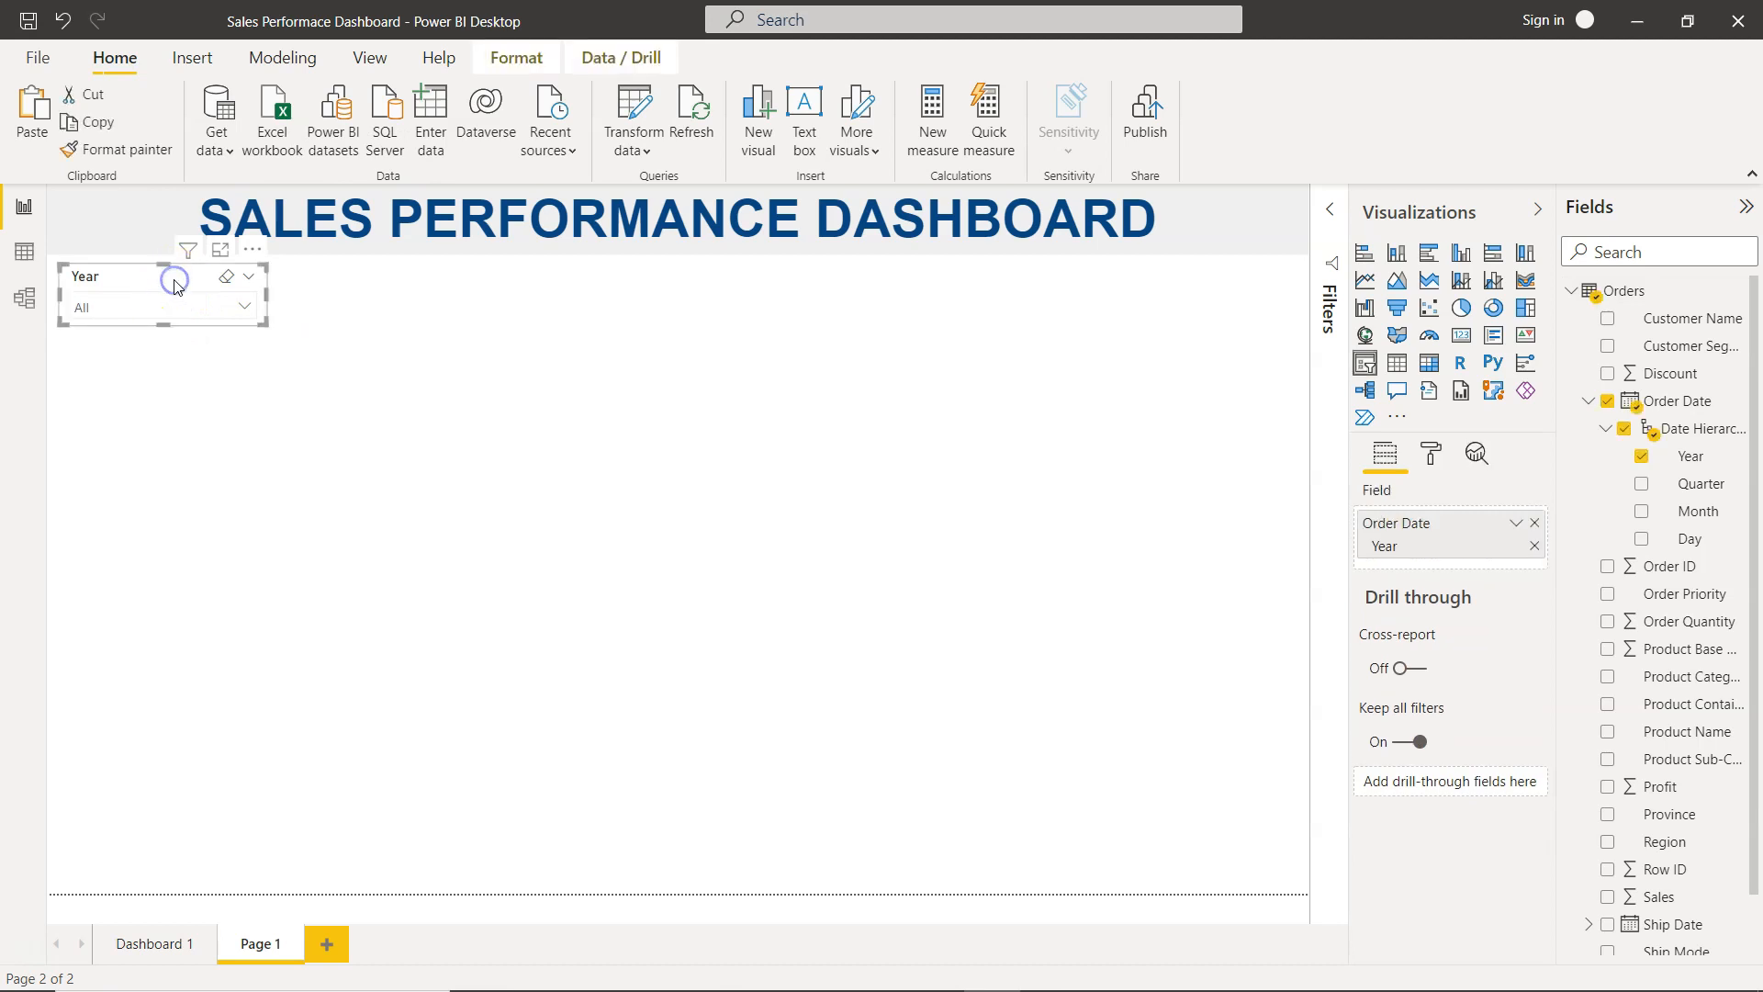
{"action": "left_click_drag", "start_coordinate": [178, 286], "coordinate": [456, 286]}
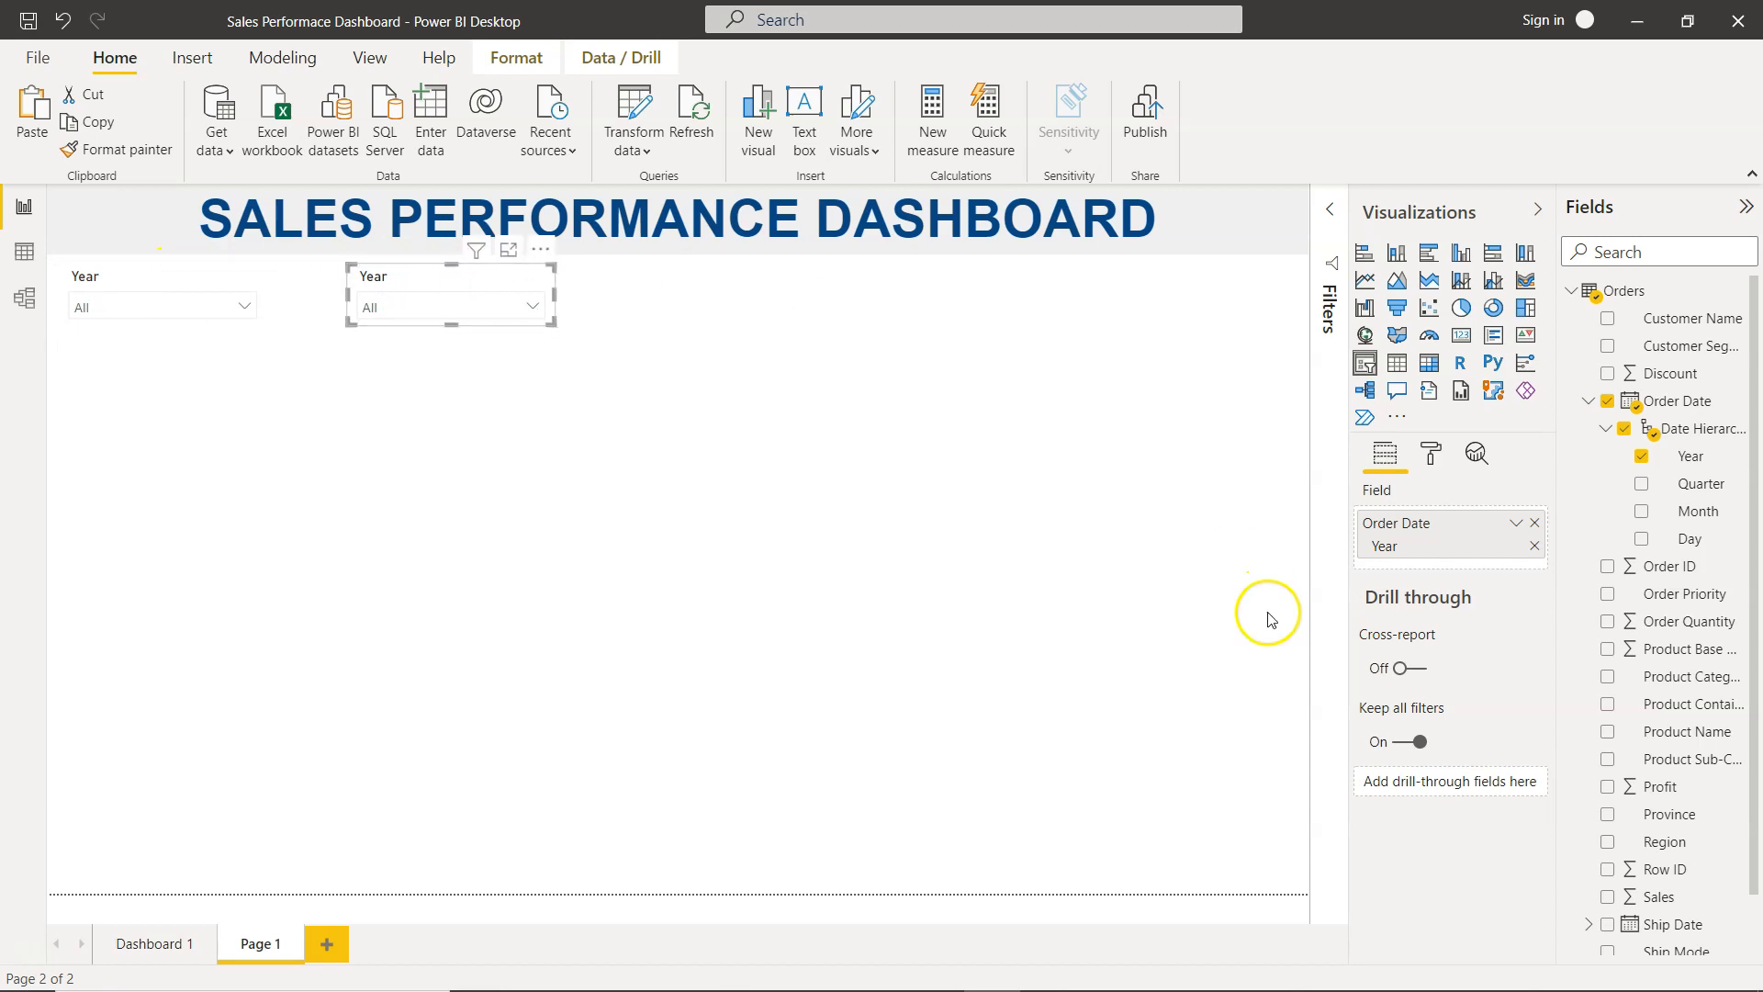
{"action": "left_click", "coordinate": [1534, 523]}
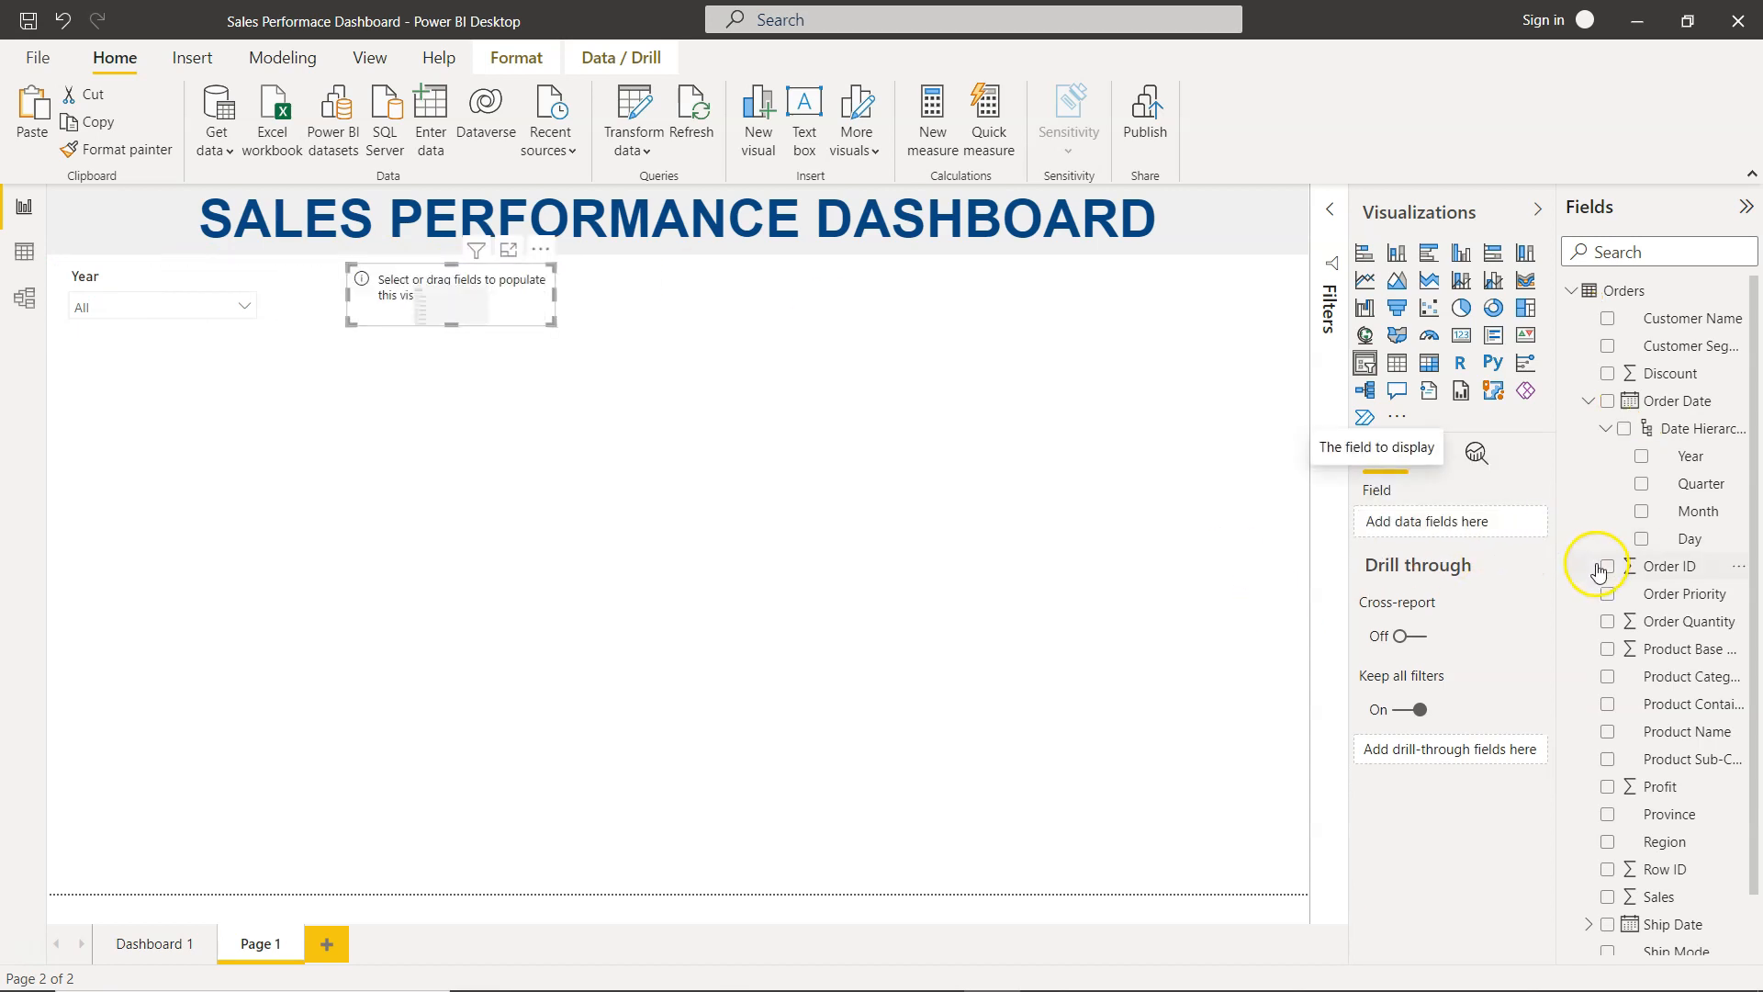
{"action": "left_click", "coordinate": [1642, 483]}
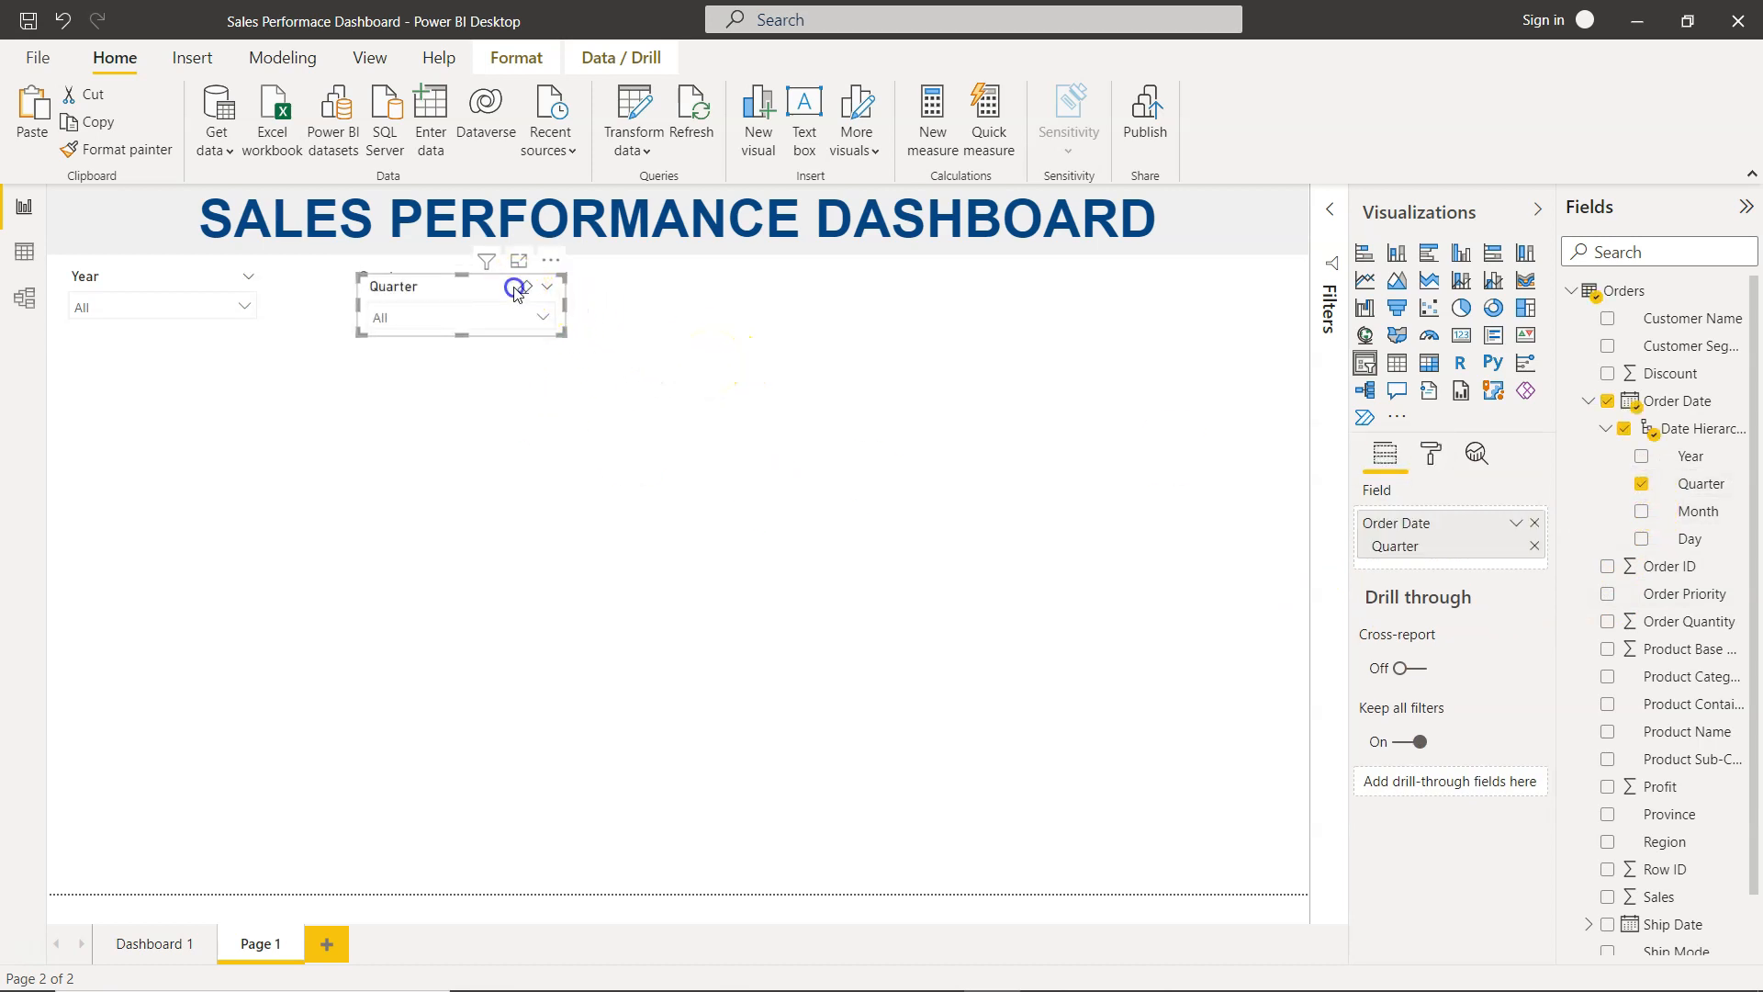
Step: Duplicate the Quarter slicer, place the copy beside it in the same row and replace its field with Product Sub-Category
{"action": "key", "text": "ctrl+c"}
{"action": "key", "text": "ctrl+v"}
{"action": "left_click_drag", "start_coordinate": [776, 297], "coordinate": [810, 286]}
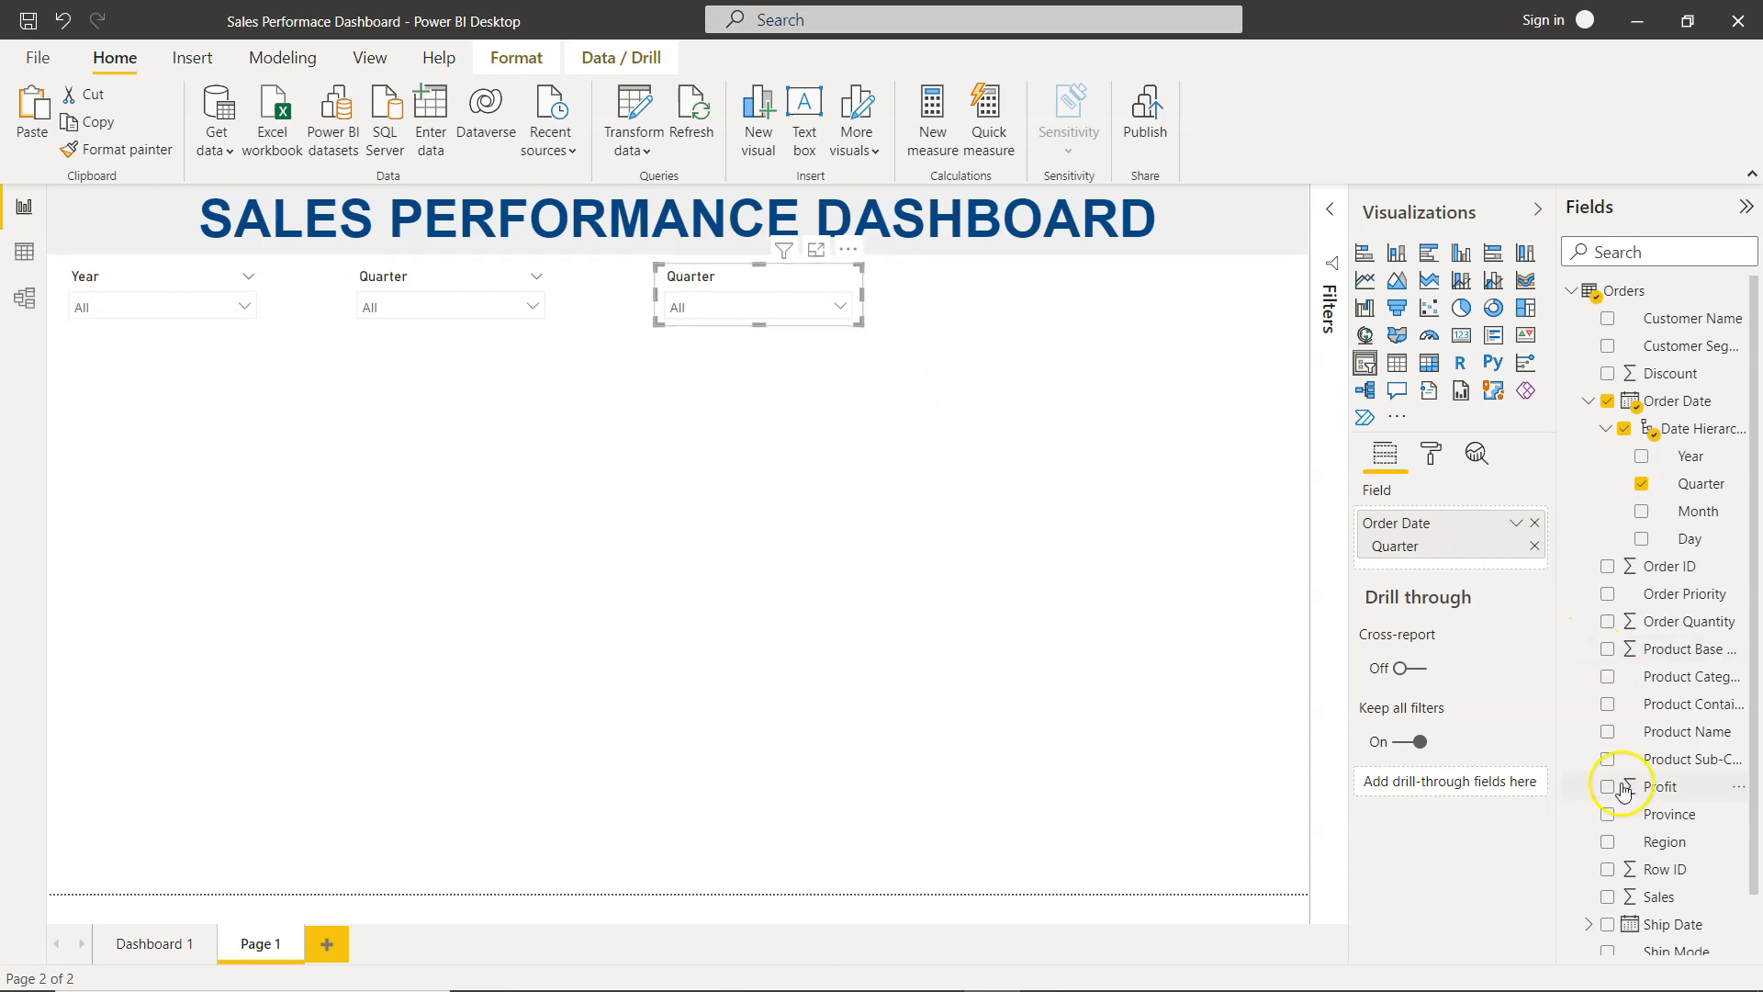
{"action": "scroll", "coordinate": [1622, 790], "scroll_direction": "down", "scroll_amount": 3}
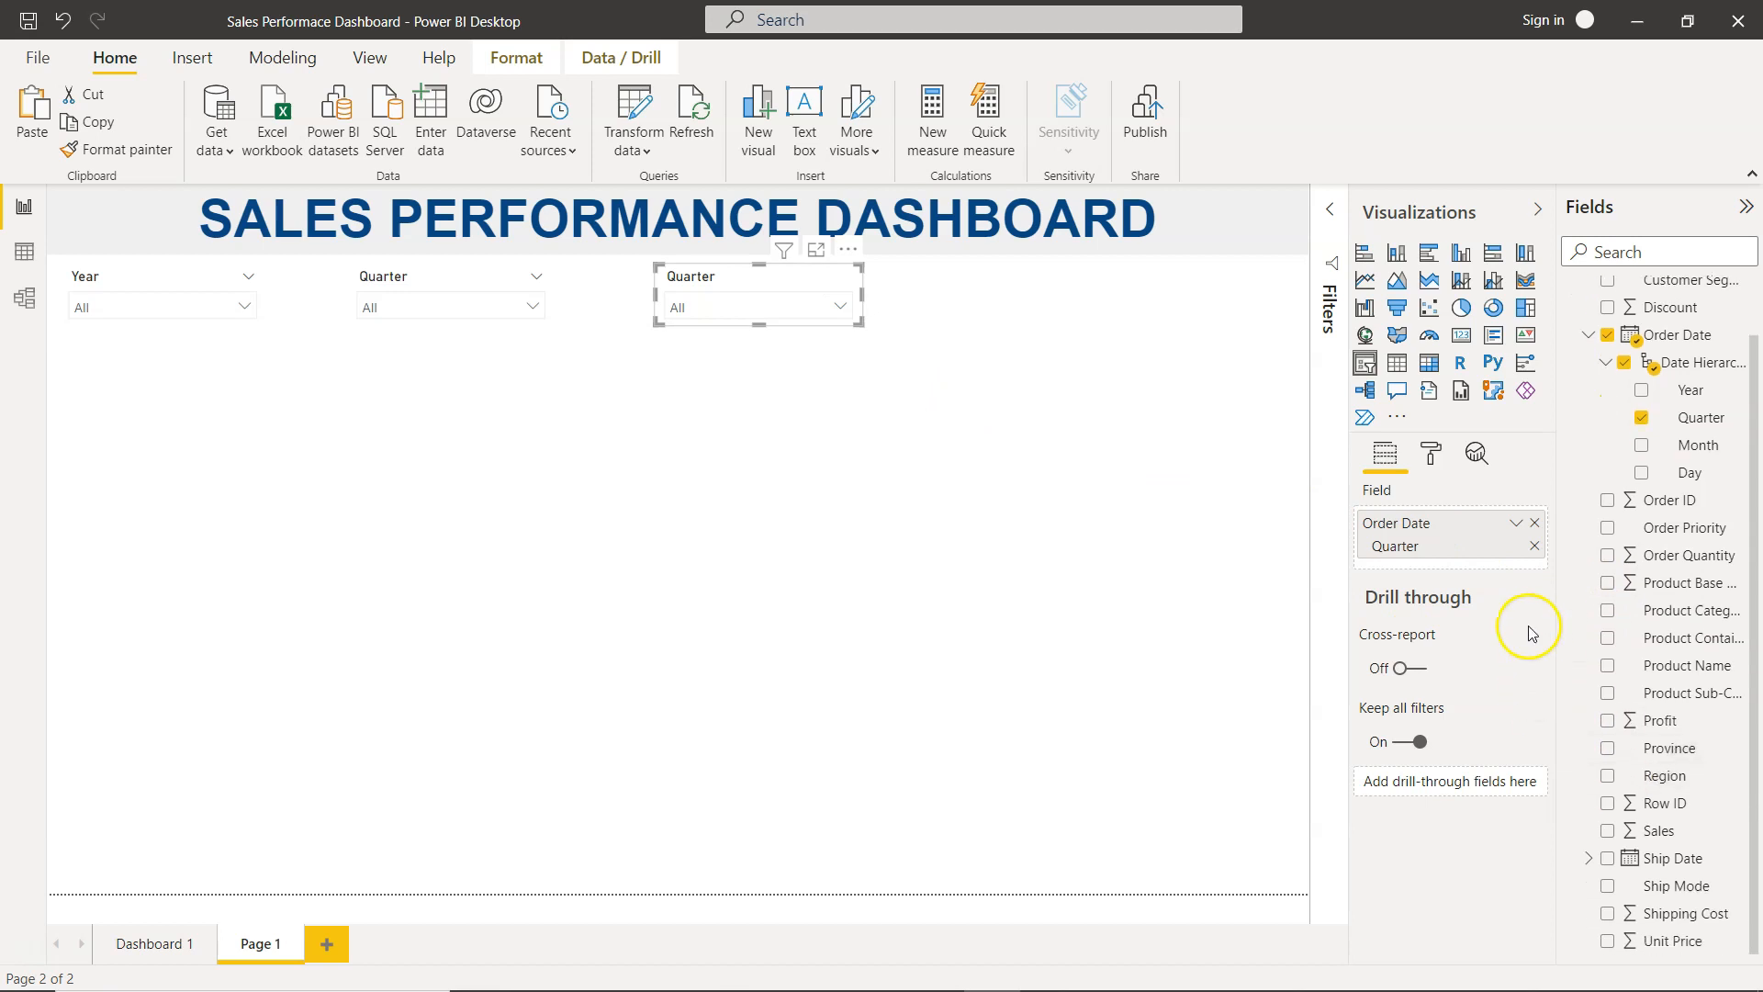
{"action": "left_click", "coordinate": [1534, 522]}
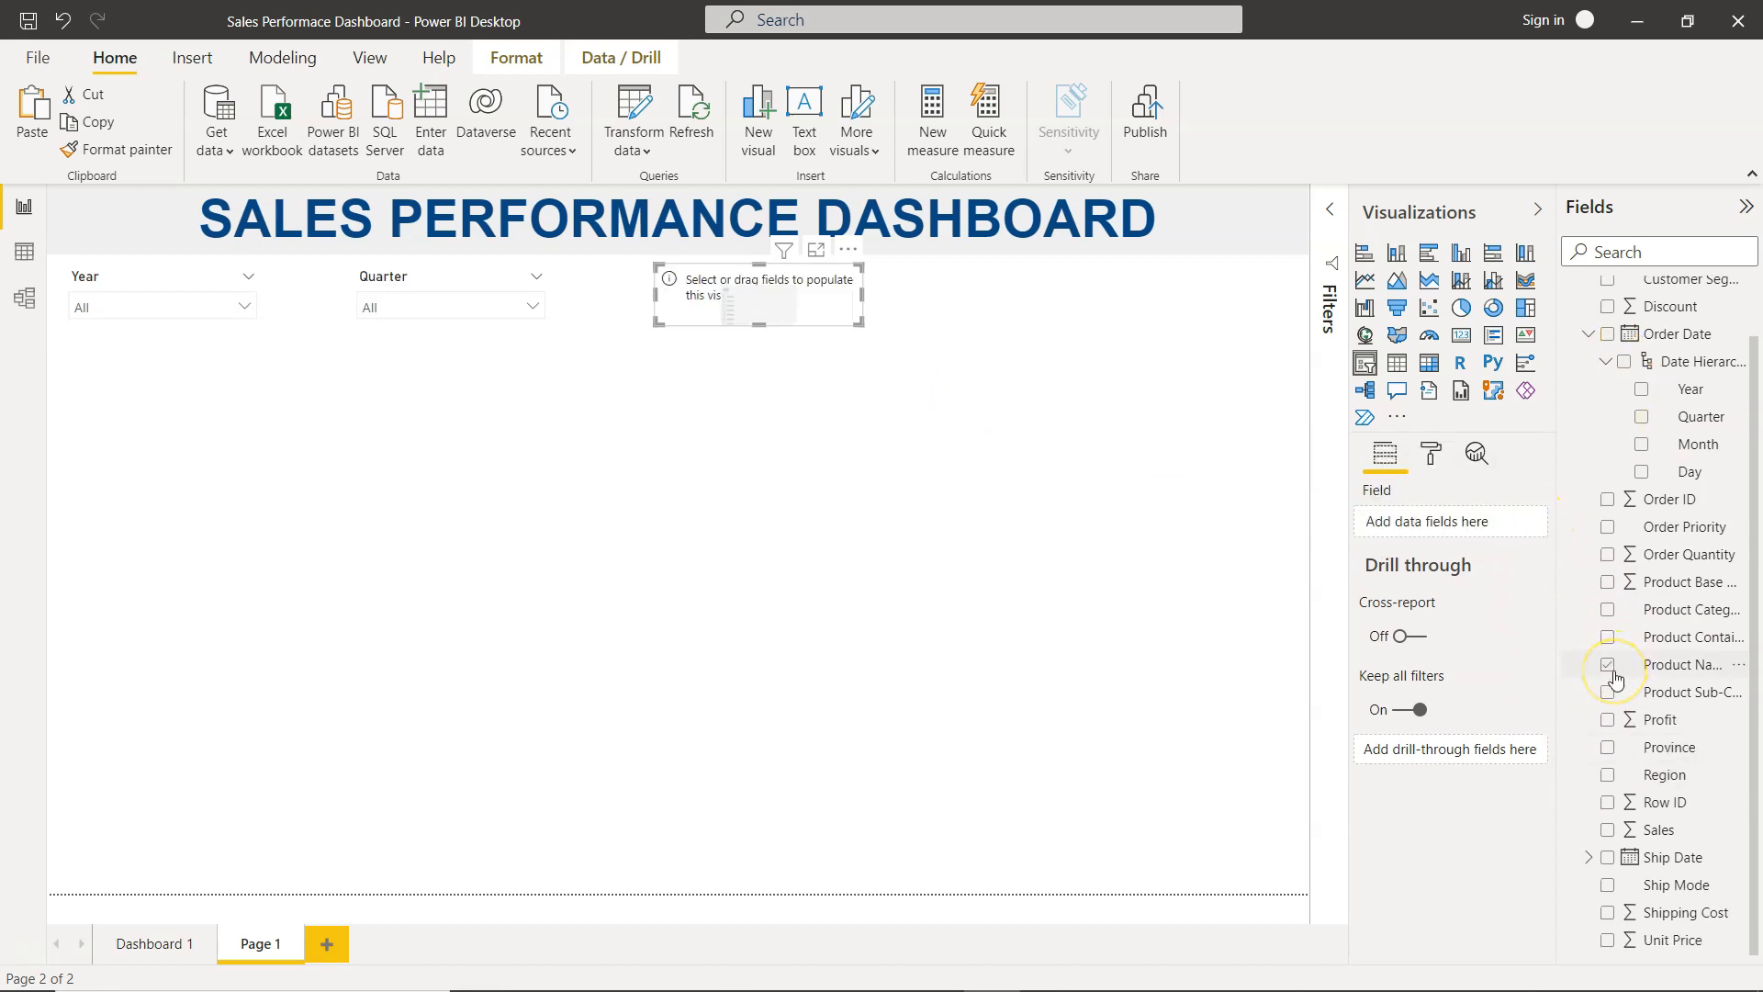
{"action": "left_click", "coordinate": [1608, 694]}
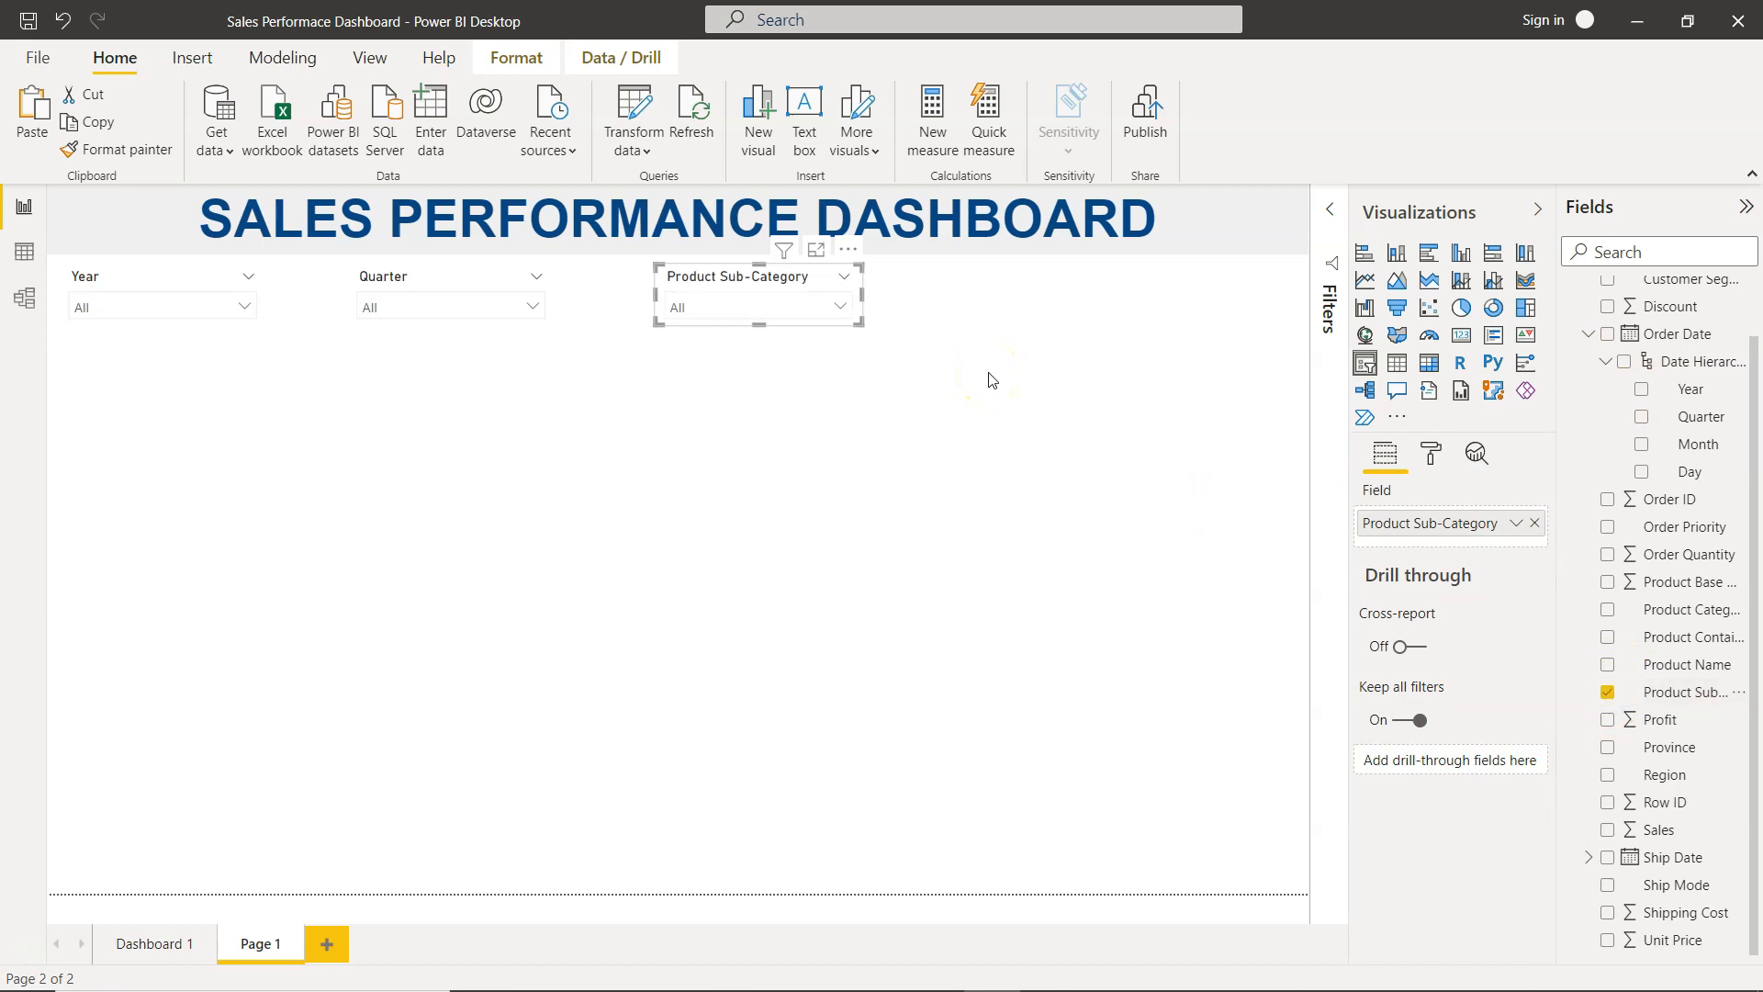
Step: Add a fourth slicer at the end of the row by duplicating Product Sub-Category and replacing its field with Order Priority
{"action": "key", "text": "ctrl+v"}
{"action": "left_click_drag", "start_coordinate": [782, 292], "coordinate": [1092, 286]}
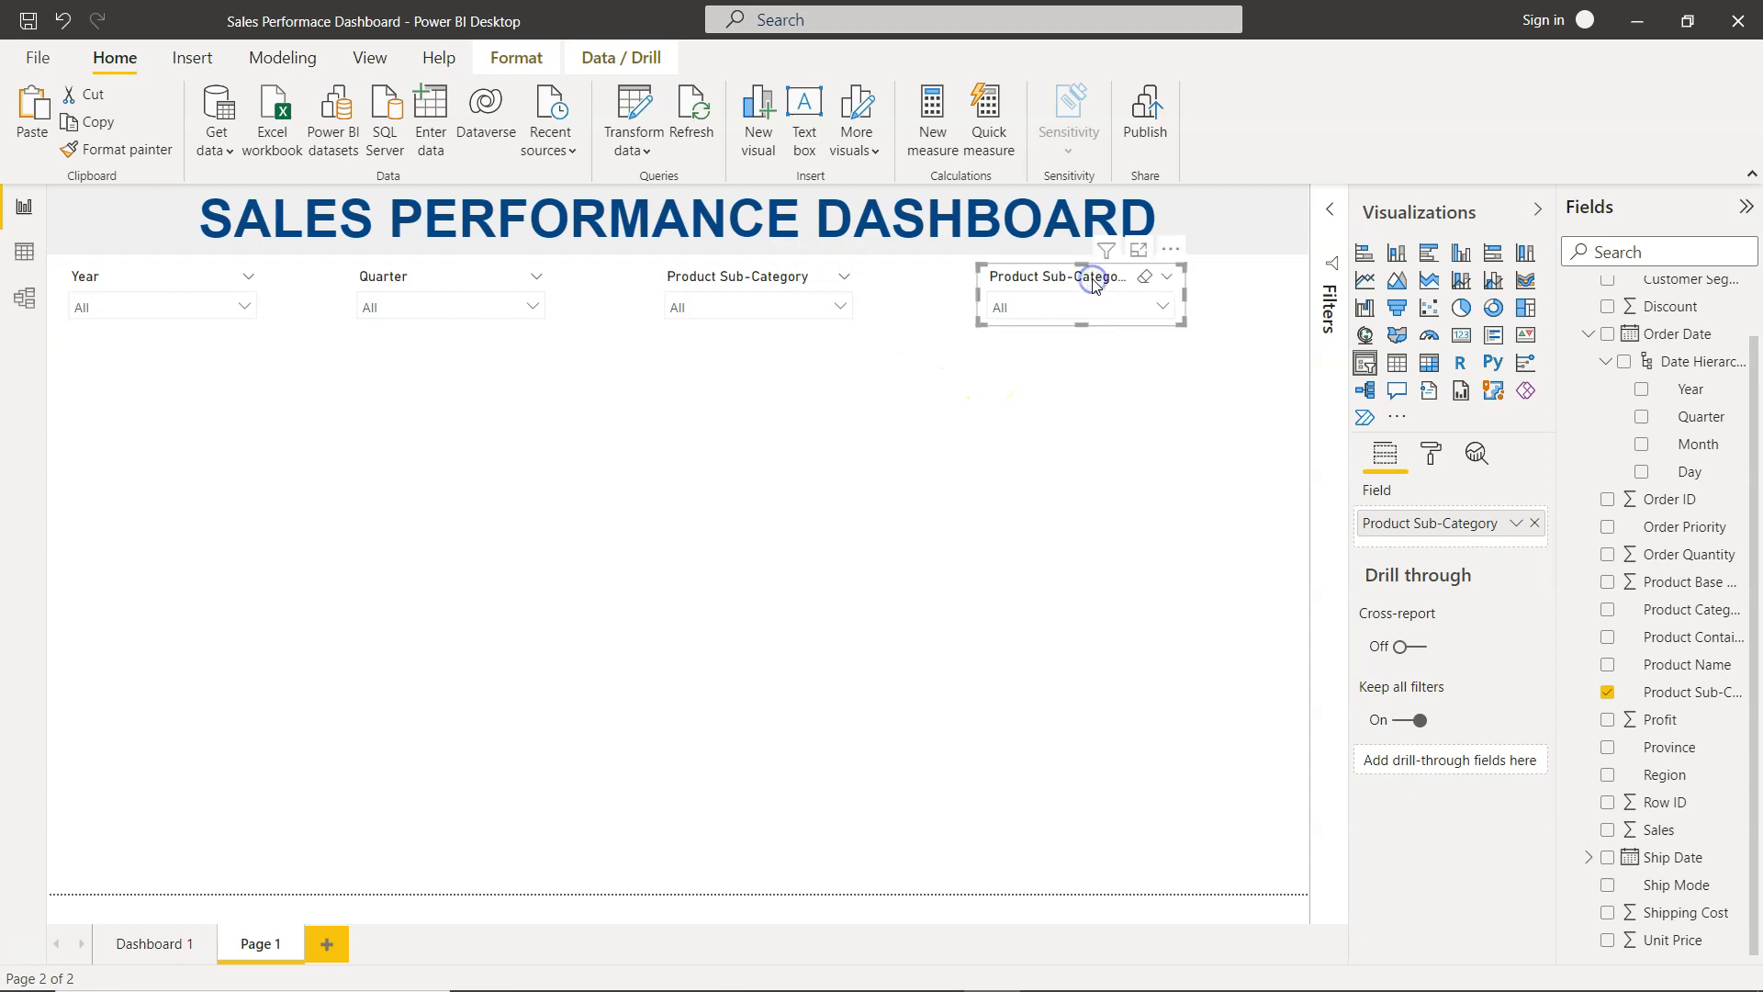
{"action": "left_click", "coordinate": [1534, 523]}
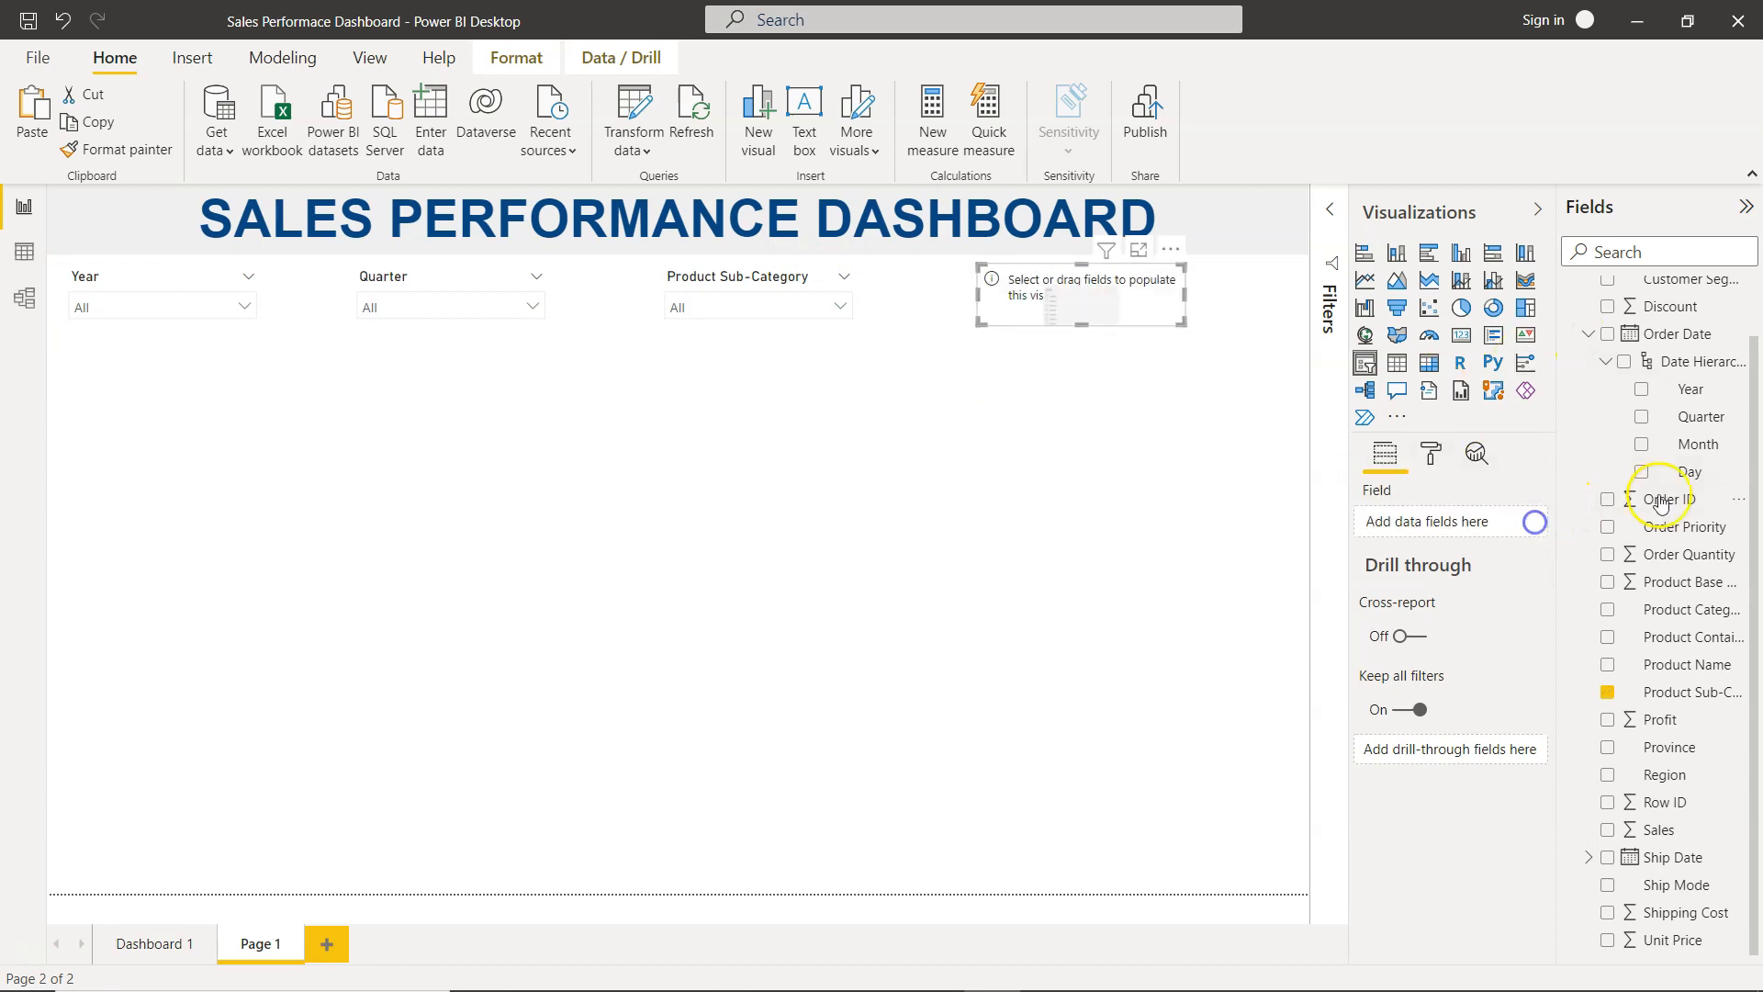
{"action": "scroll", "coordinate": [1668, 492], "scroll_direction": "up", "scroll_amount": 1}
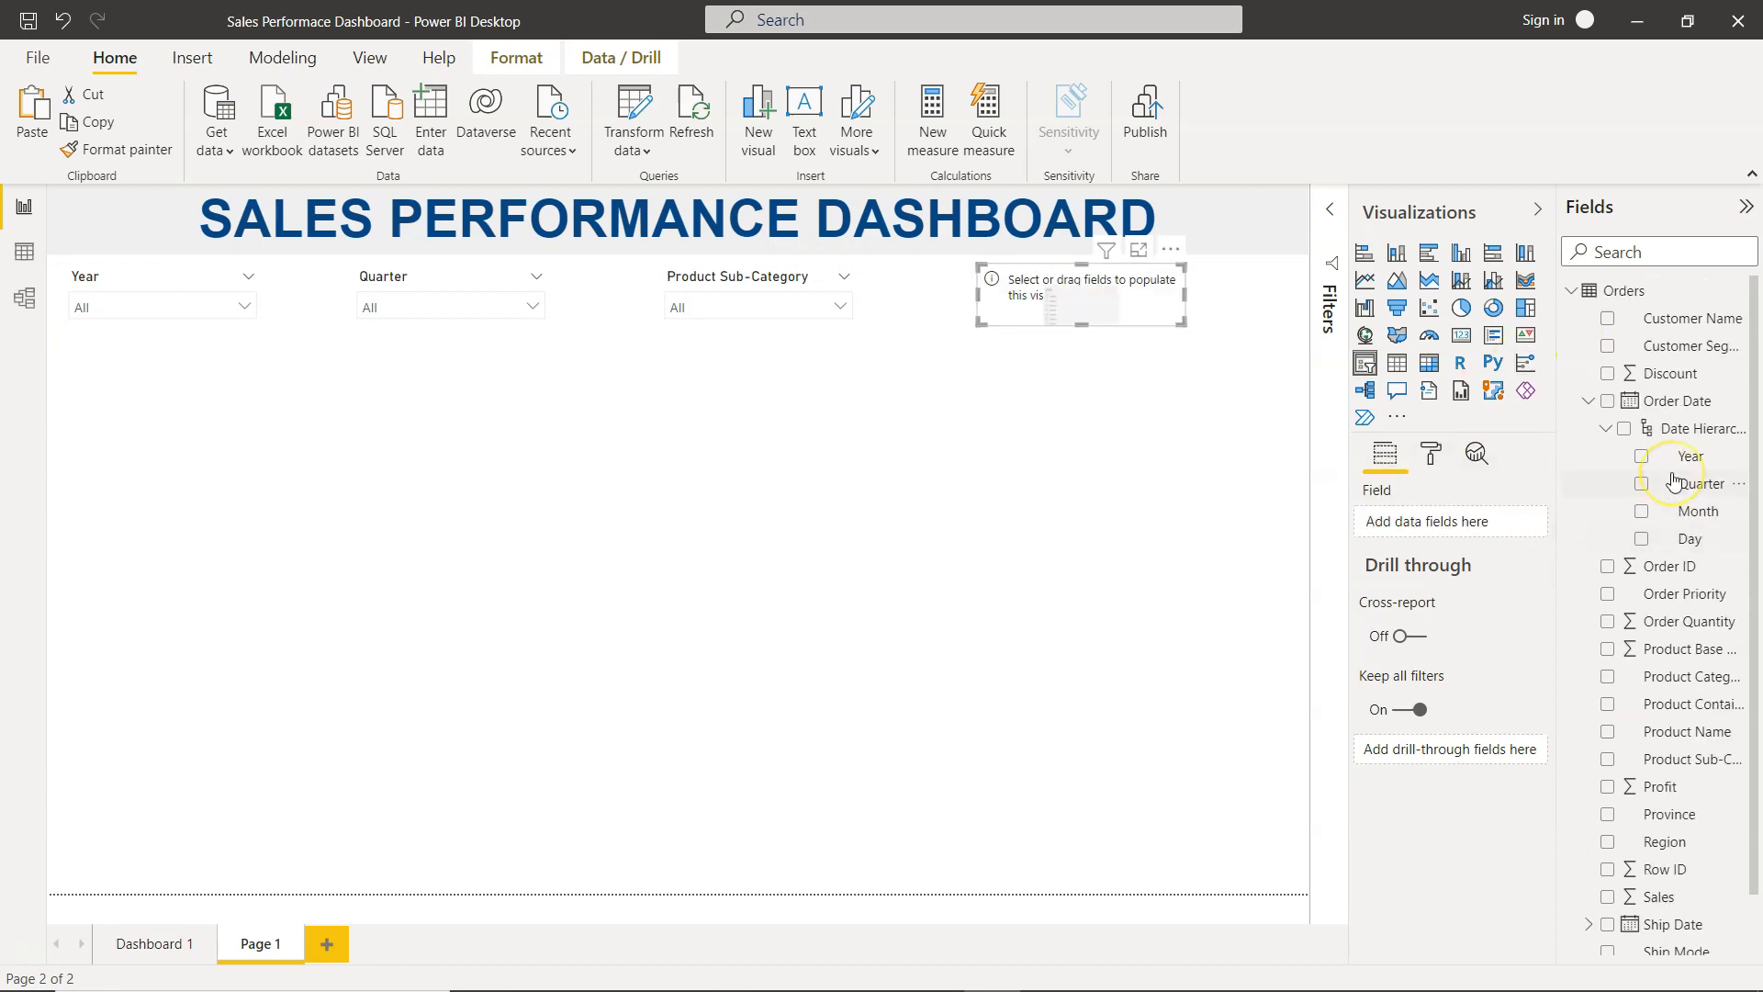
{"action": "left_click", "coordinate": [1607, 594]}
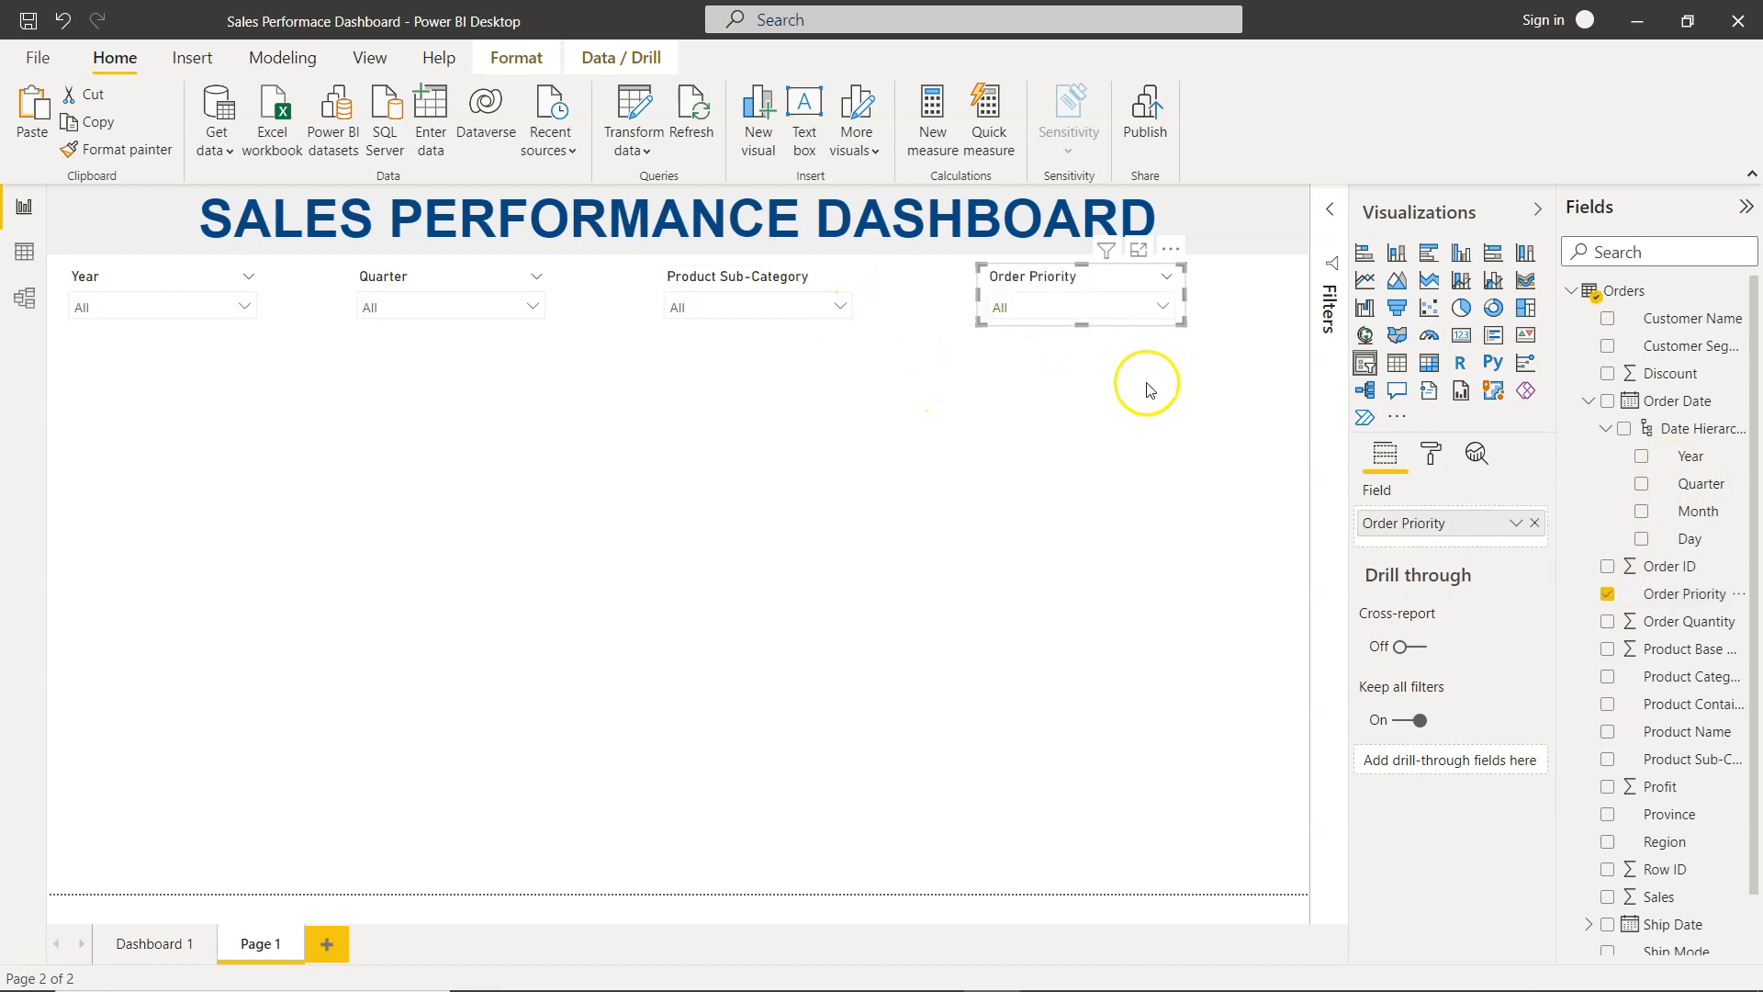
{"action": "left_click", "coordinate": [1277, 434]}
Step: Select all four slicers and distribute them horizontally
{"action": "left_click_drag", "start_coordinate": [1276, 431], "coordinate": [55, 260]}
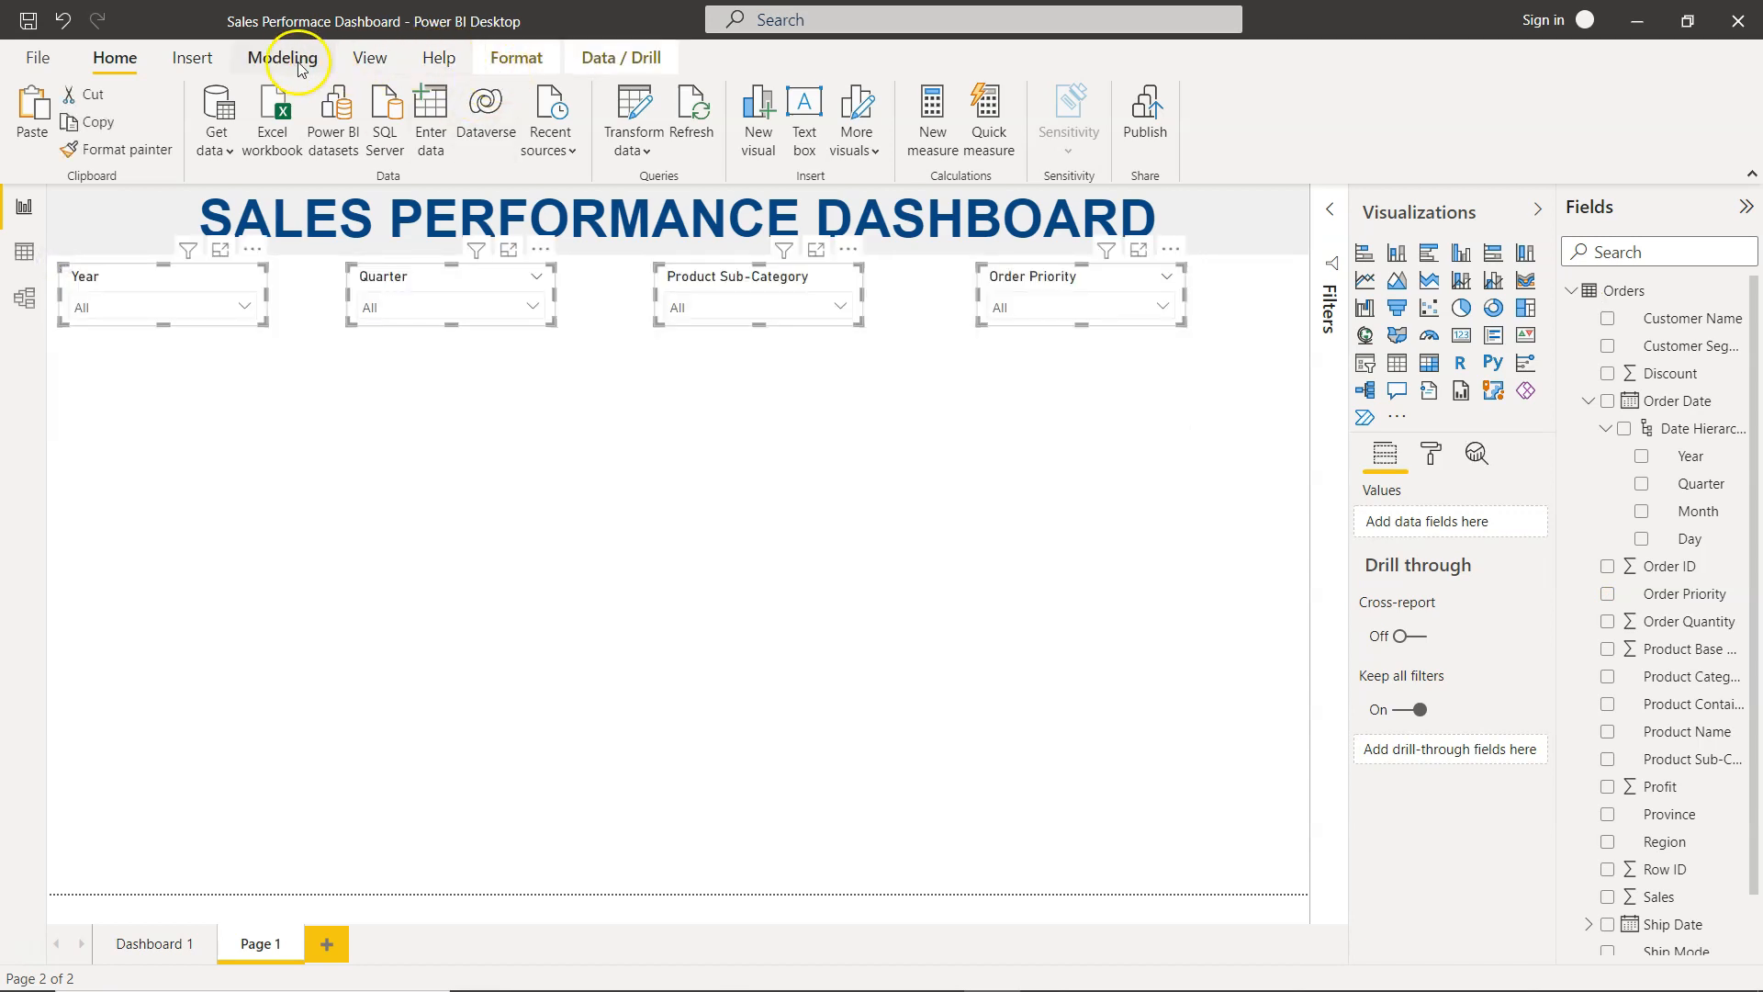
{"action": "left_click", "coordinate": [370, 63]}
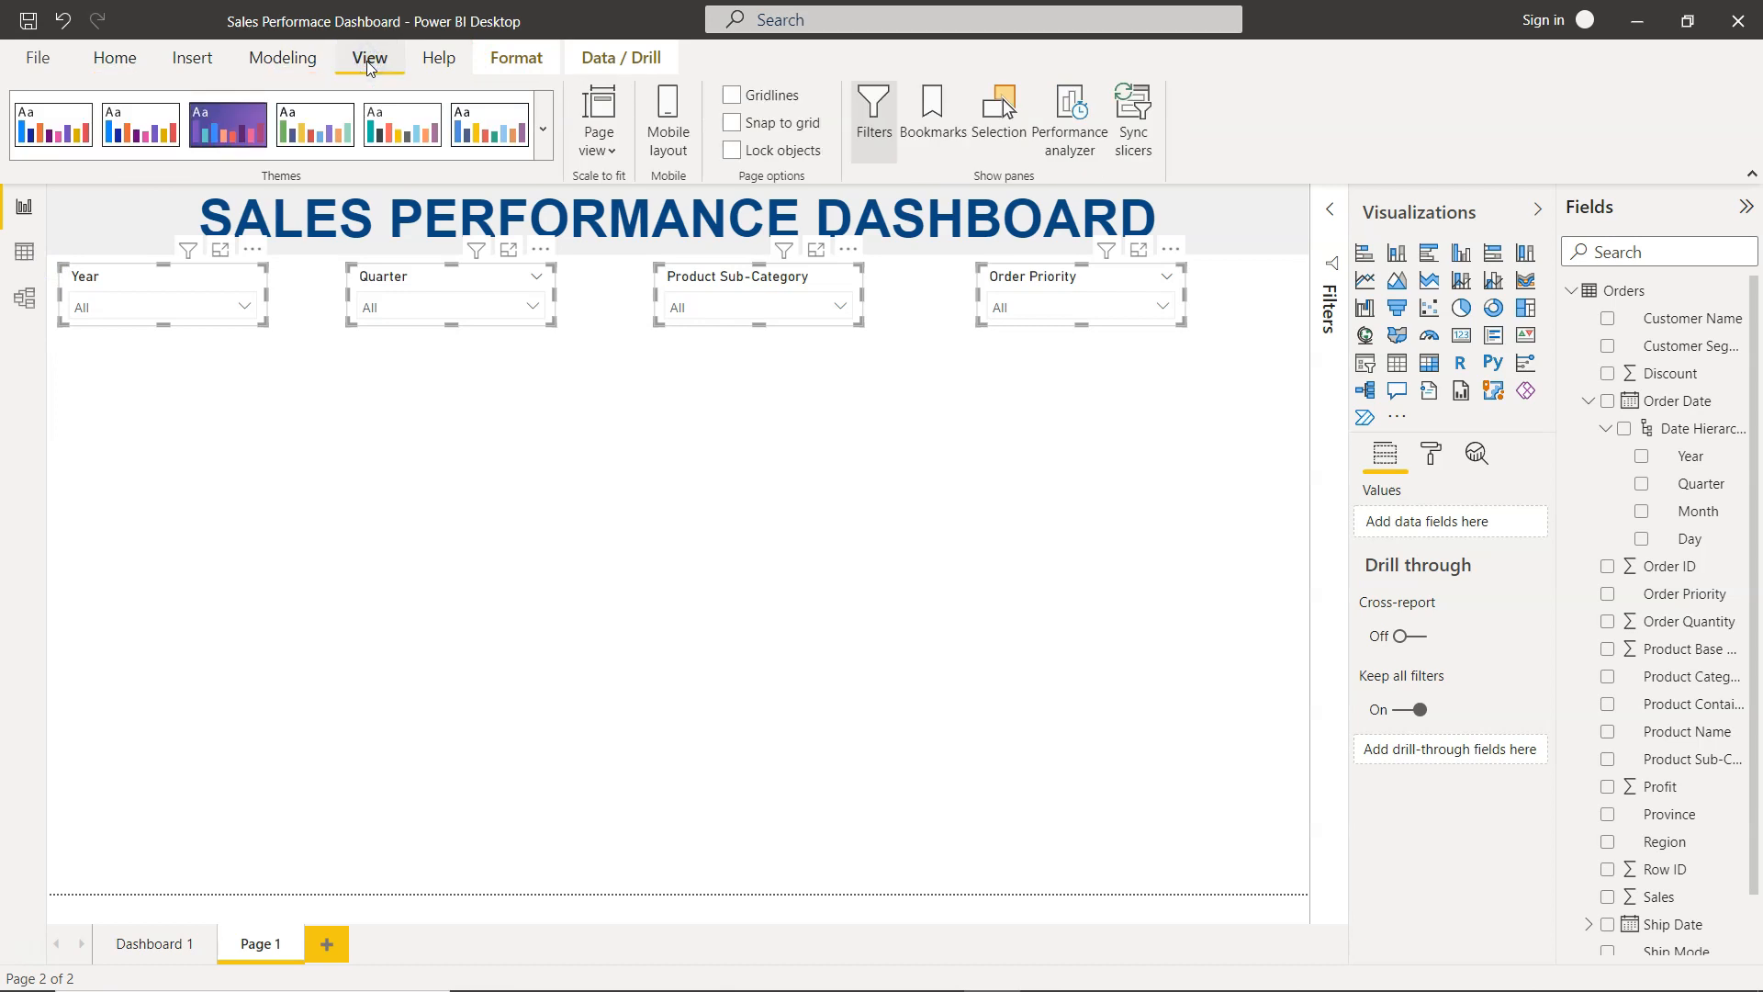
{"action": "left_click", "coordinate": [510, 64]}
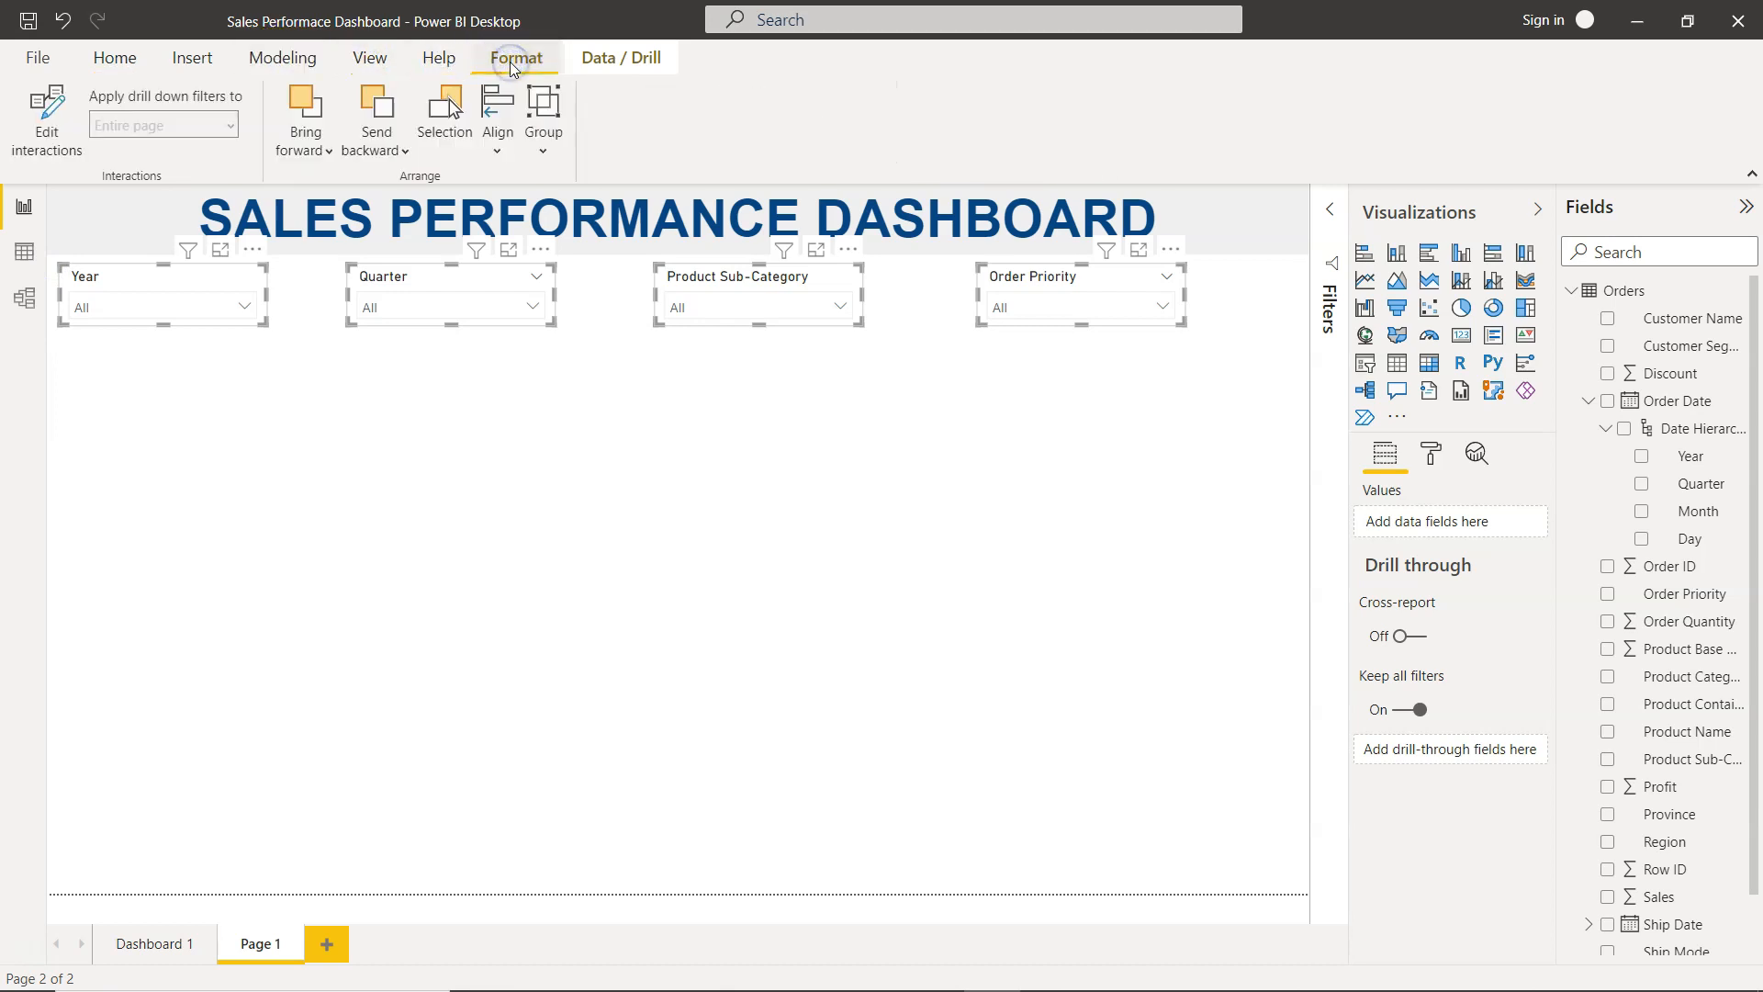
{"action": "left_click", "coordinate": [498, 136]}
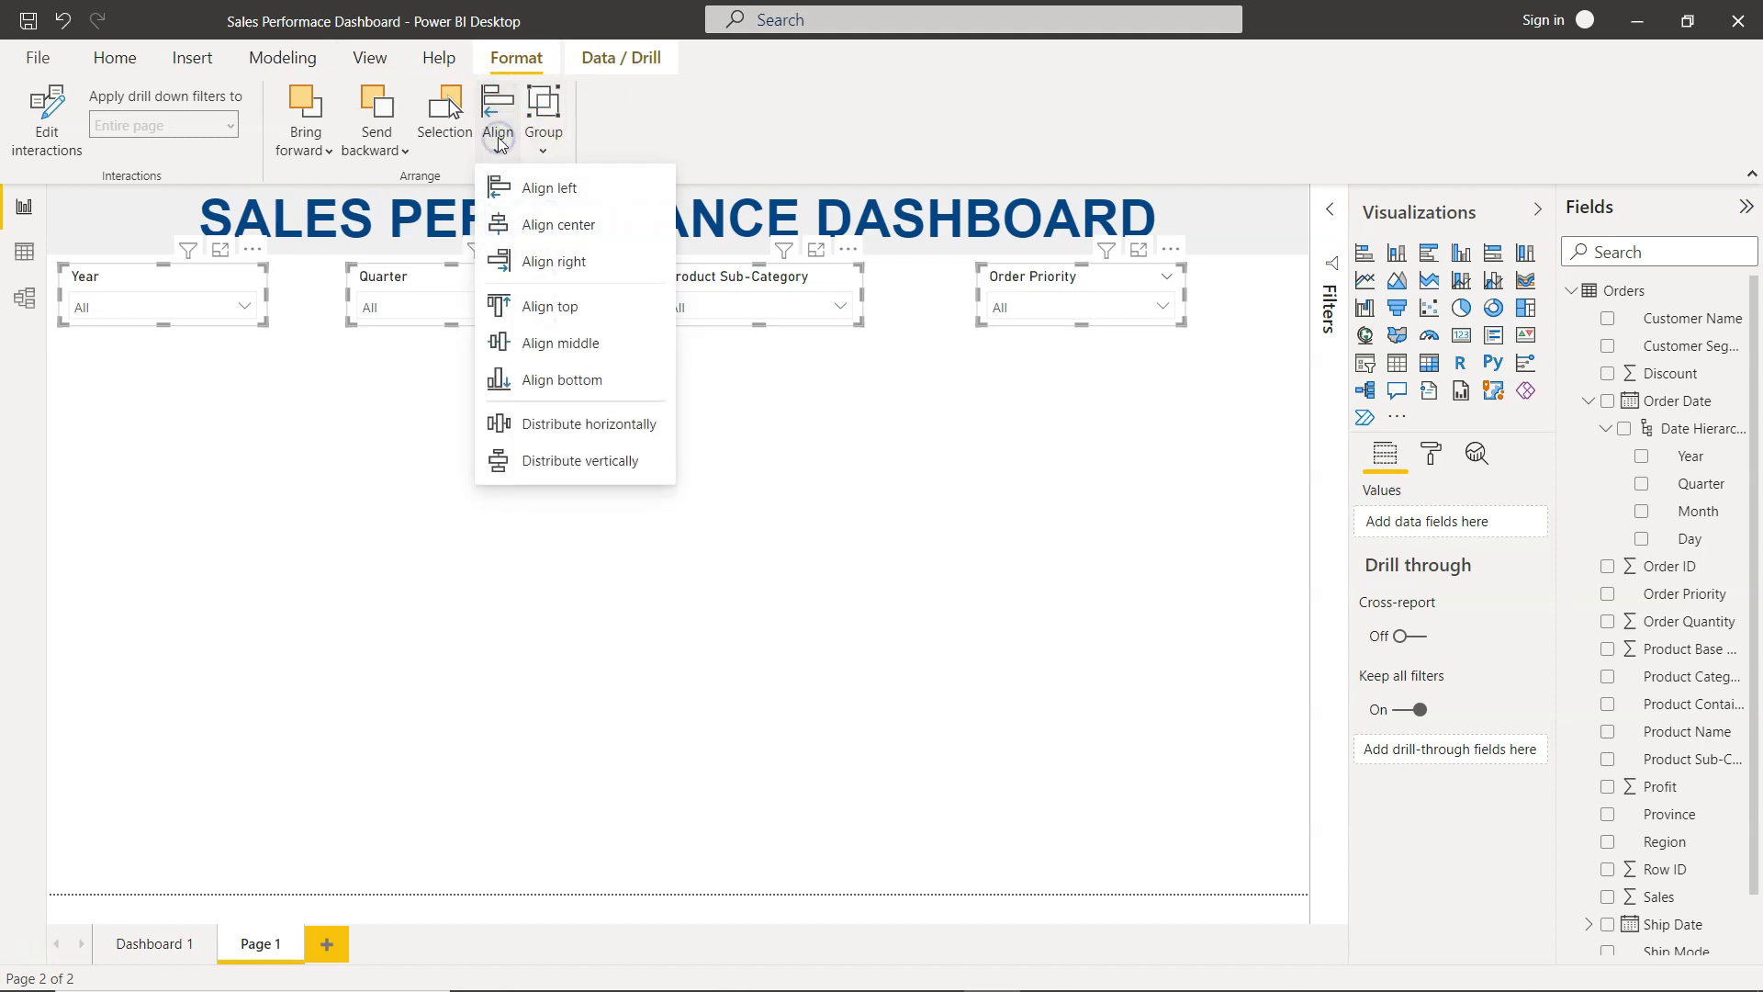
{"action": "left_click", "coordinate": [588, 425]}
{"action": "left_click", "coordinate": [996, 471]}
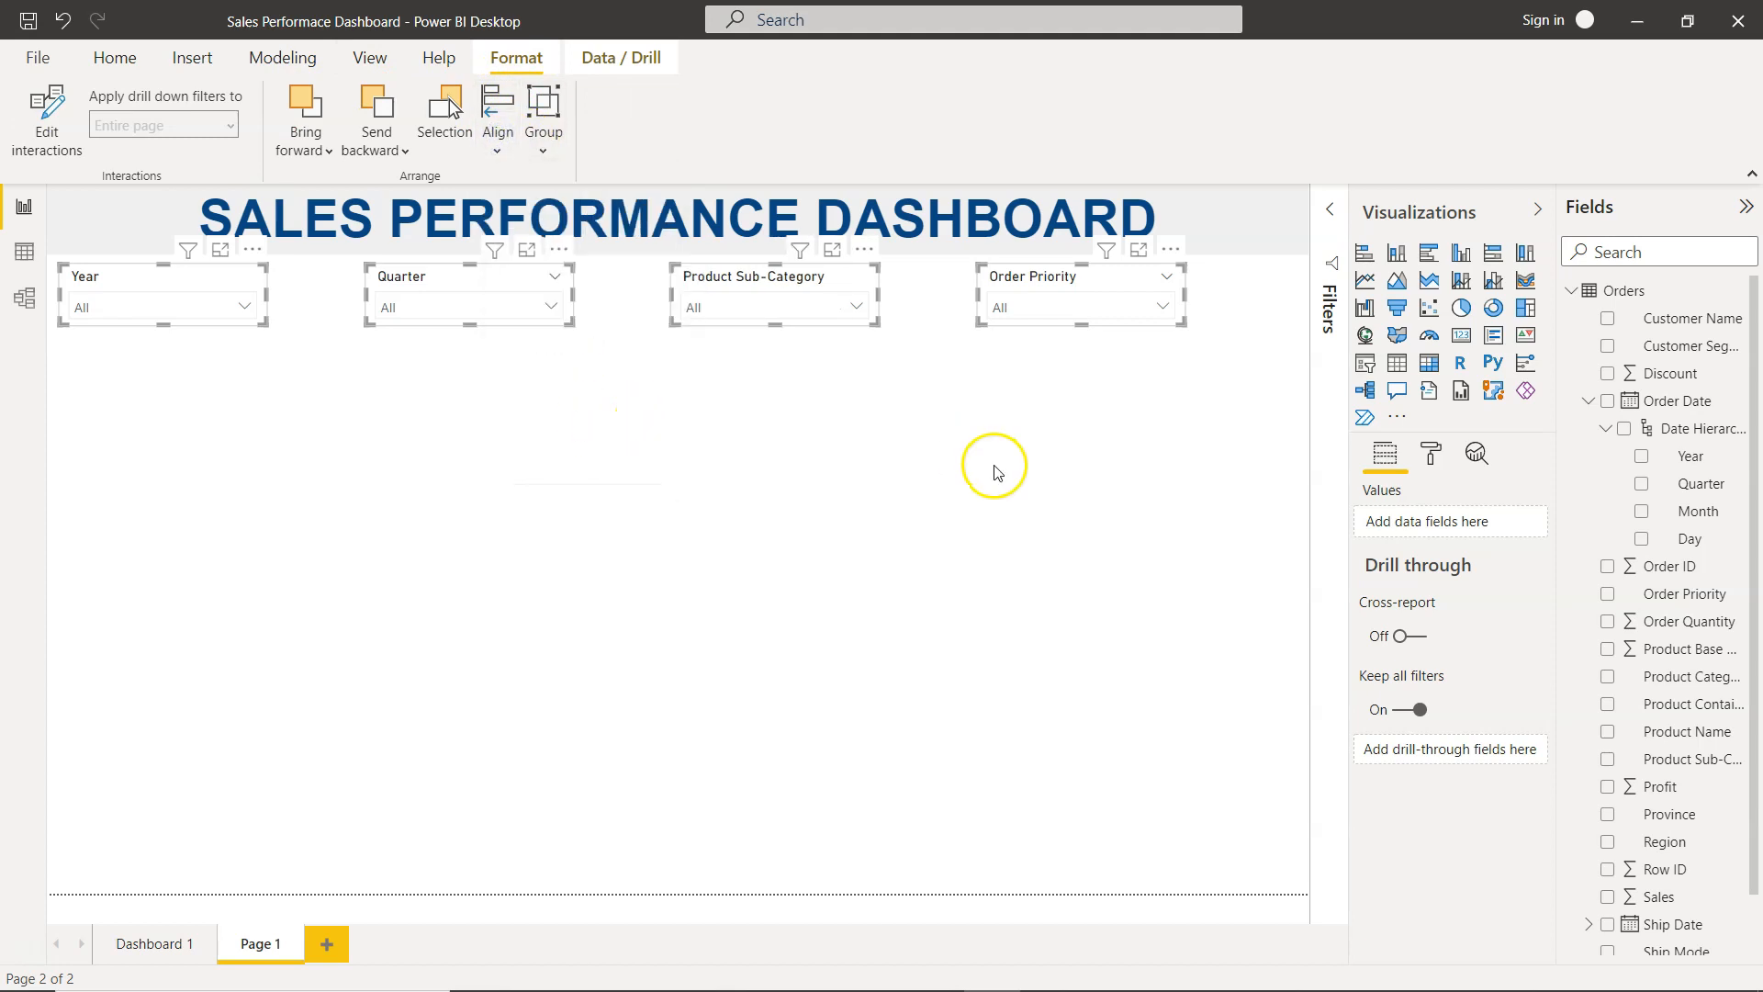
Step: Move the Order Priority slicer close to the page's right edge and shift the Product Sub-Category slicer slightly right
{"action": "left_click_drag", "start_coordinate": [1121, 279], "coordinate": [1216, 272]}
{"action": "left_click", "coordinate": [852, 278]}
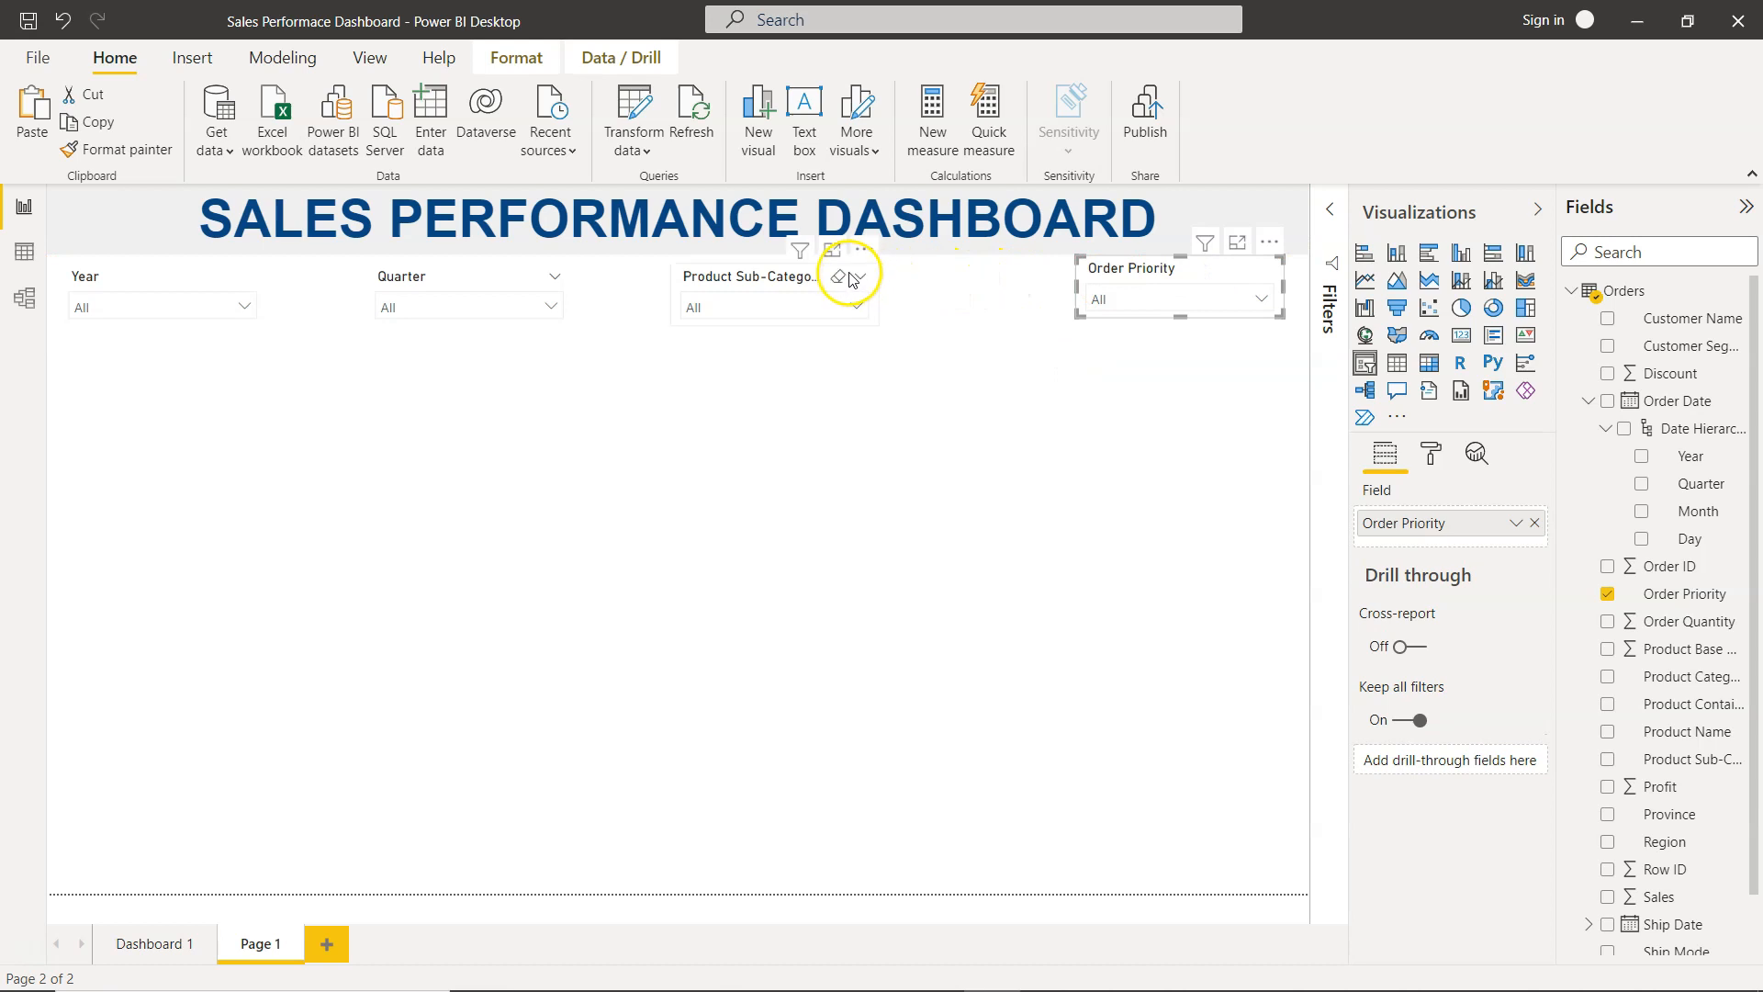
{"action": "left_click_drag", "start_coordinate": [785, 283], "coordinate": [836, 283]}
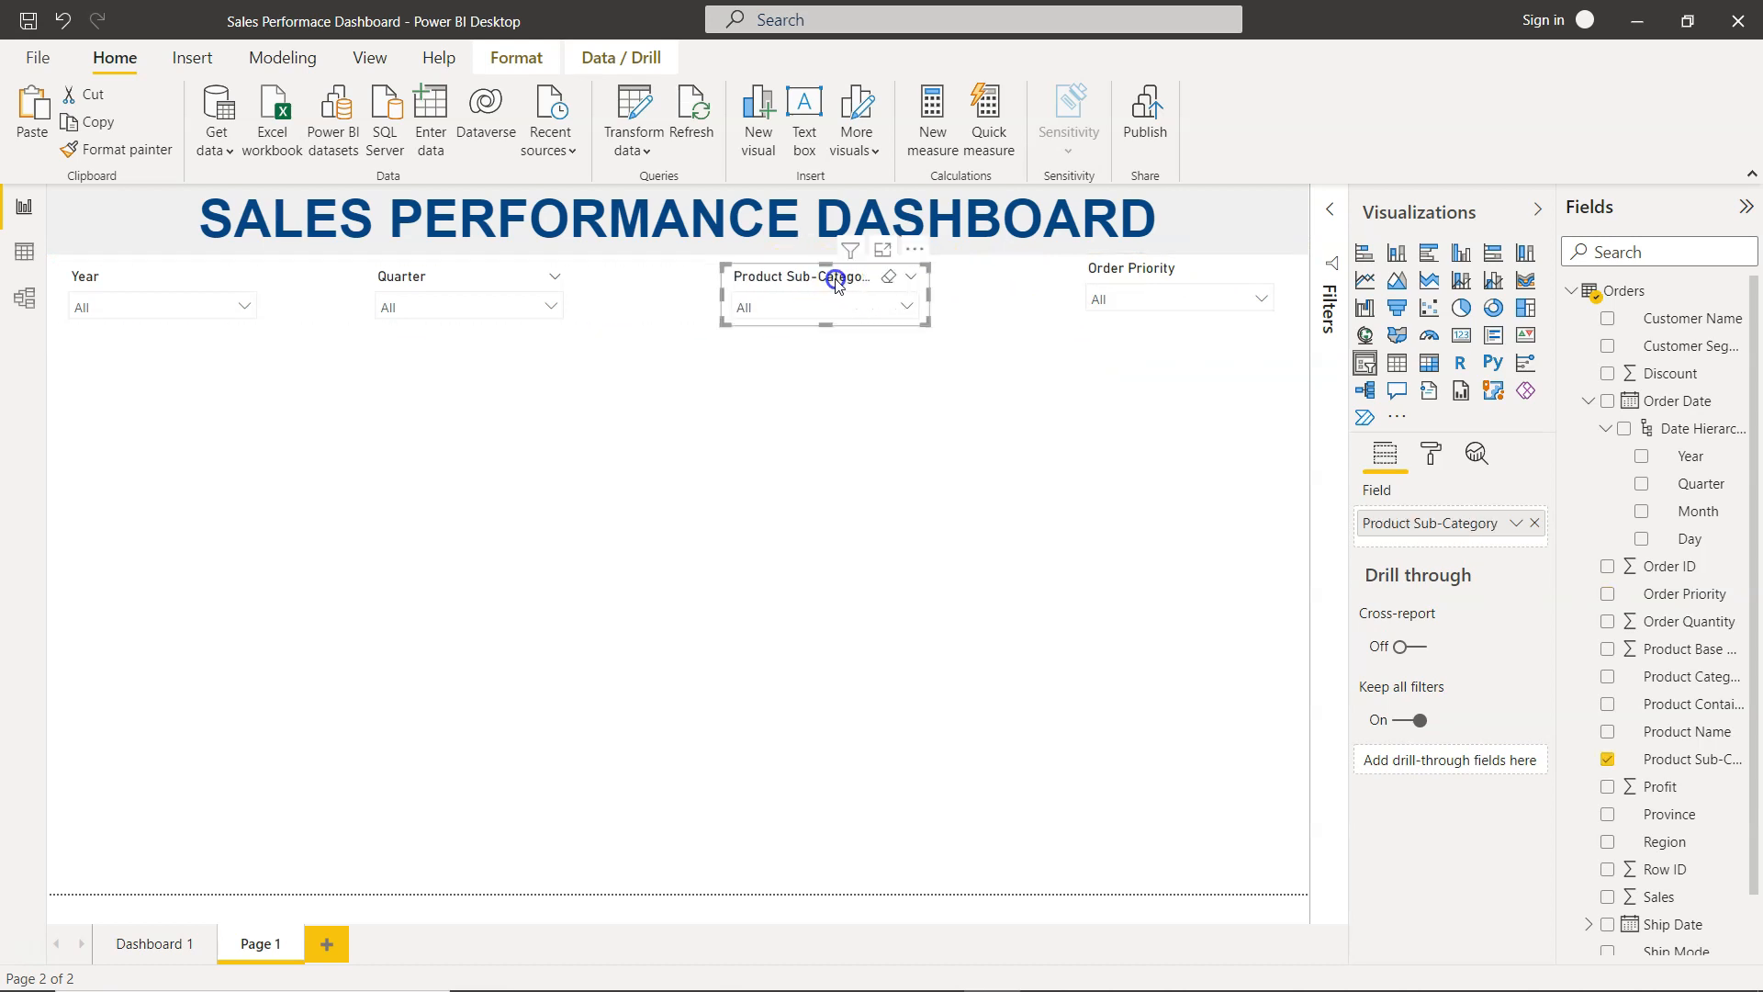
Step: Distribute the four slicers horizontally again across the wider row and level the Order Priority slicer with the others
{"action": "left_click_drag", "start_coordinate": [1211, 431], "coordinate": [211, 306]}
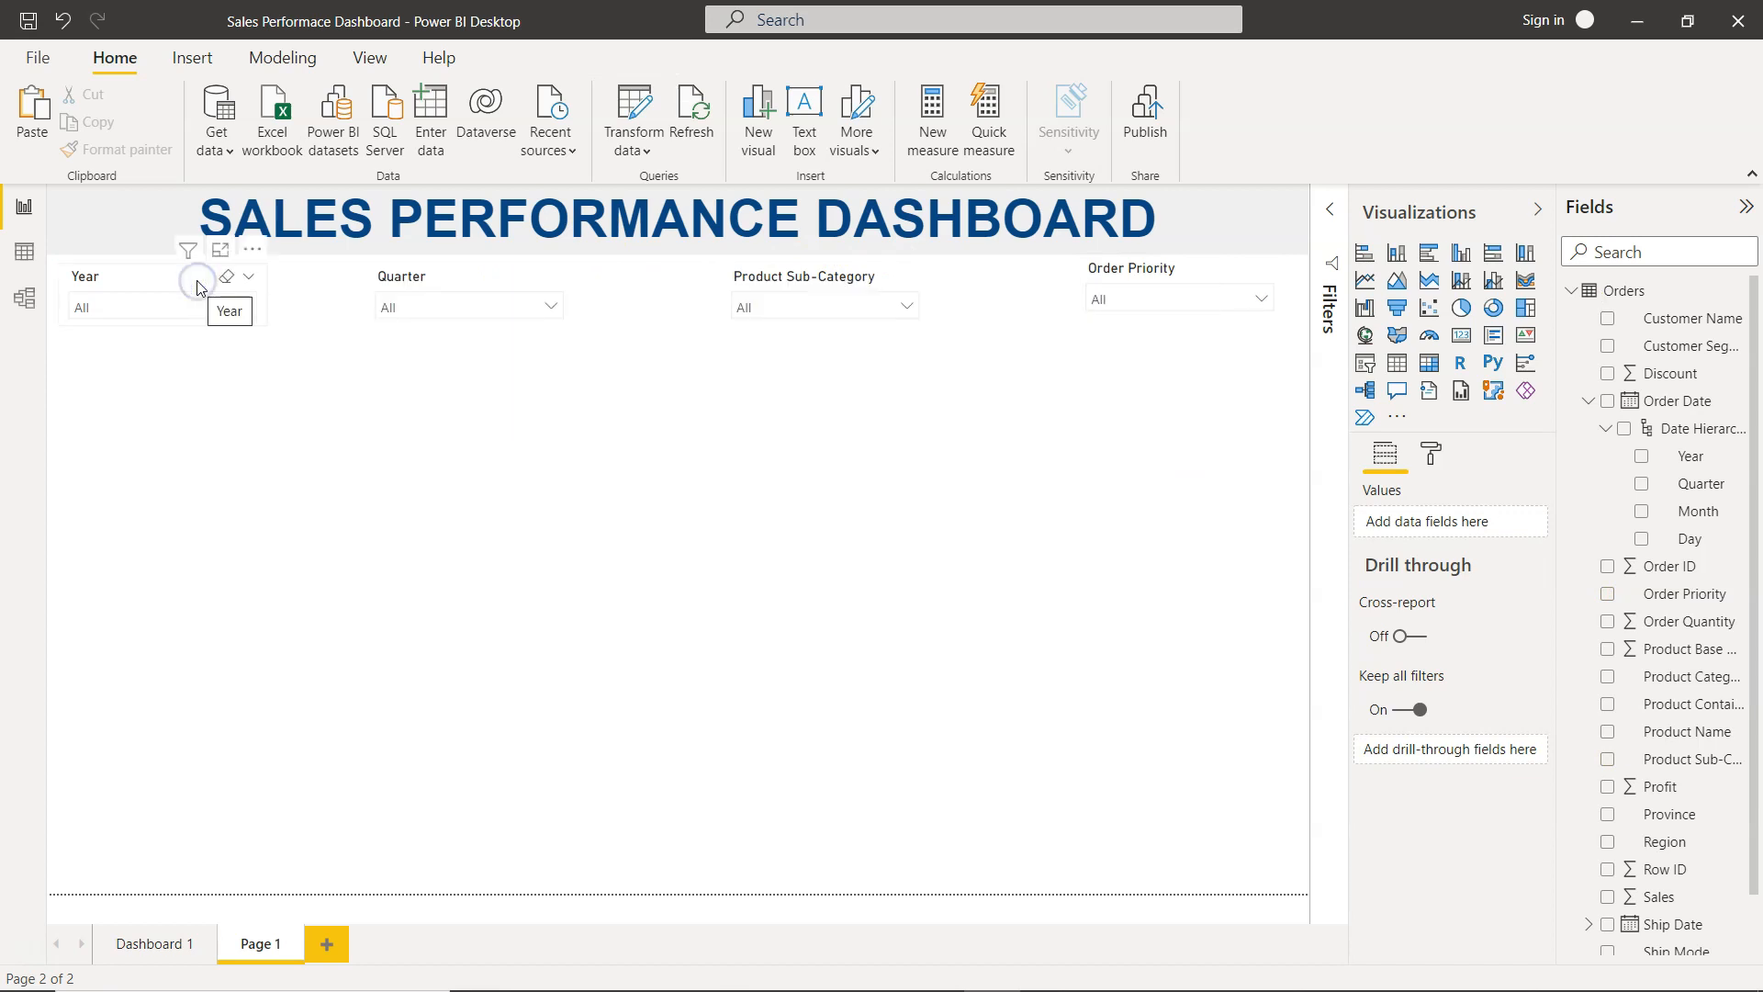
{"action": "left_click_drag", "start_coordinate": [1289, 357], "coordinate": [51, 265]}
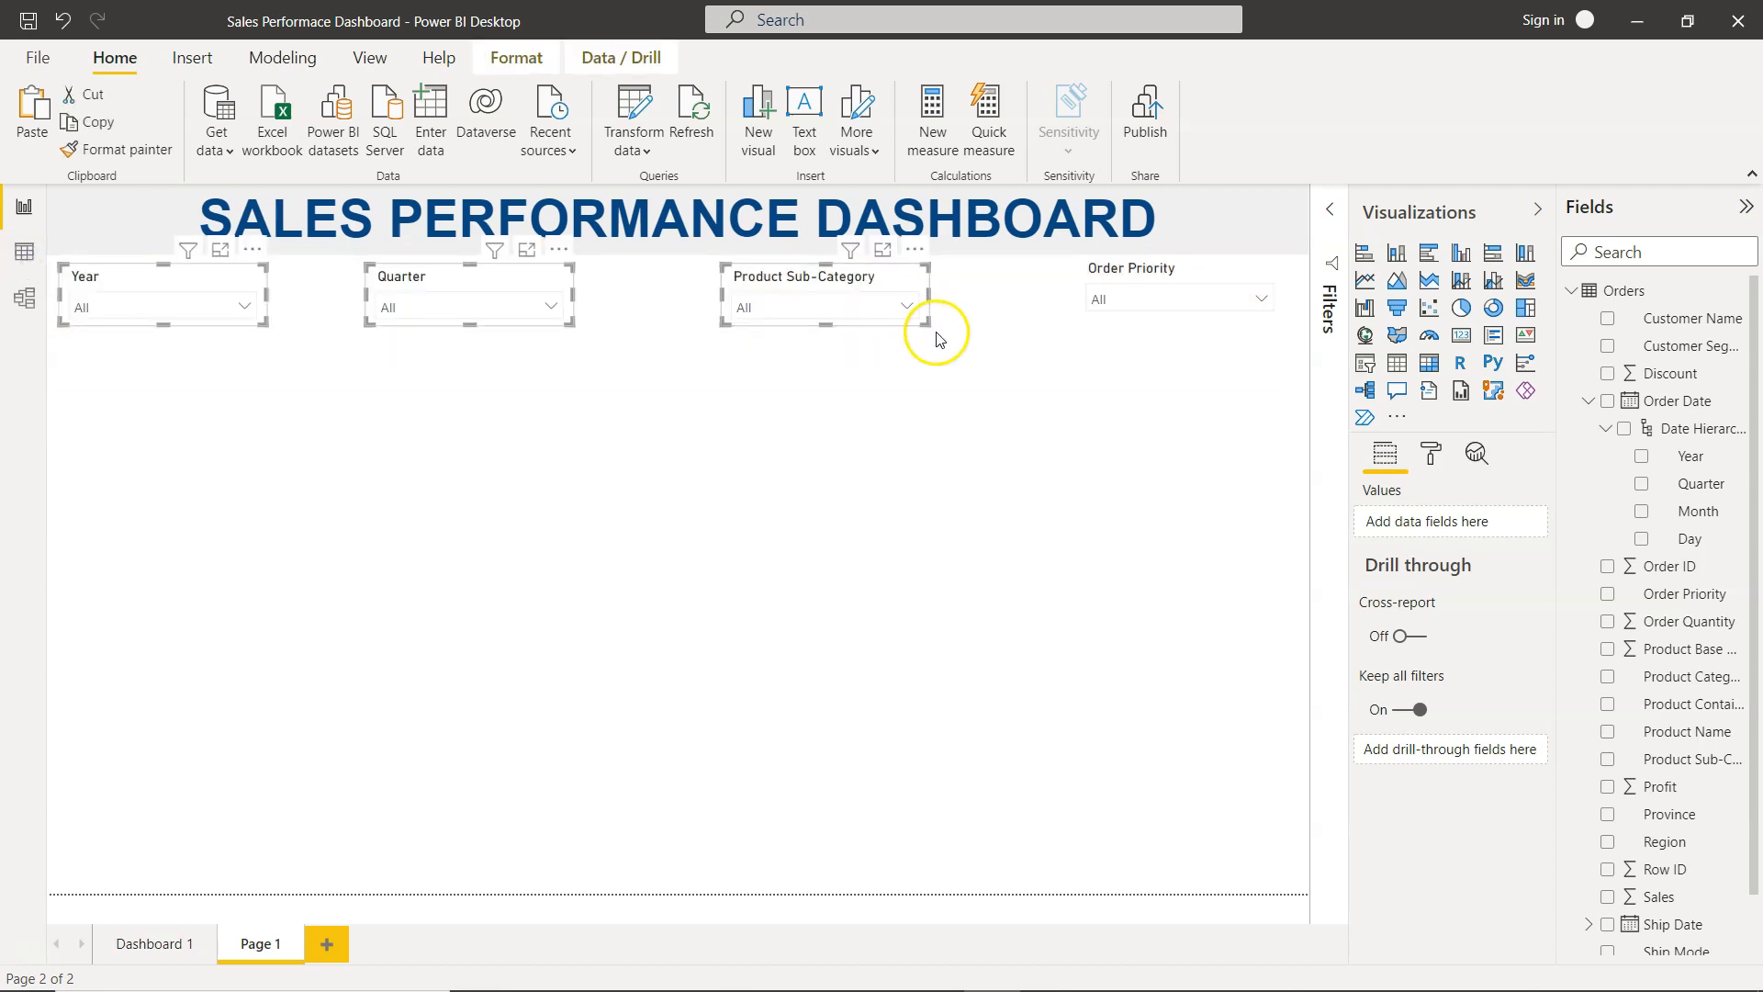
{"action": "left_click", "coordinate": [1128, 277], "text": "ctrl"}
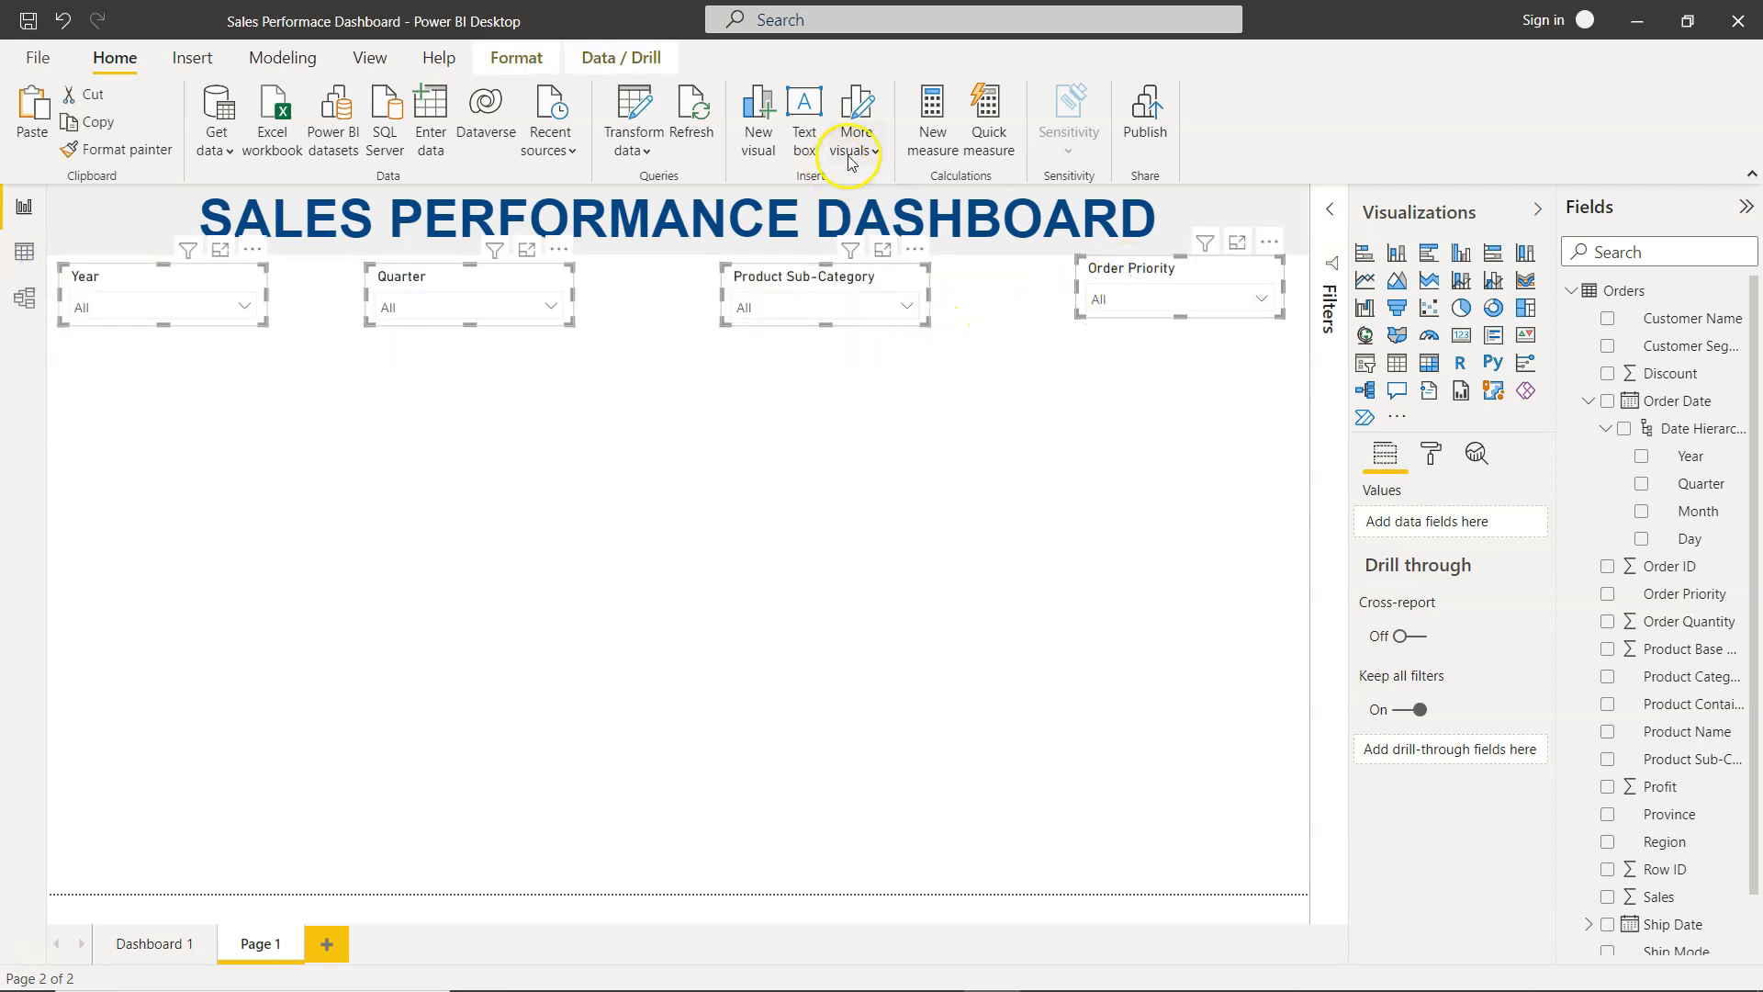
{"action": "left_click", "coordinate": [516, 57]}
{"action": "left_click", "coordinate": [496, 147]}
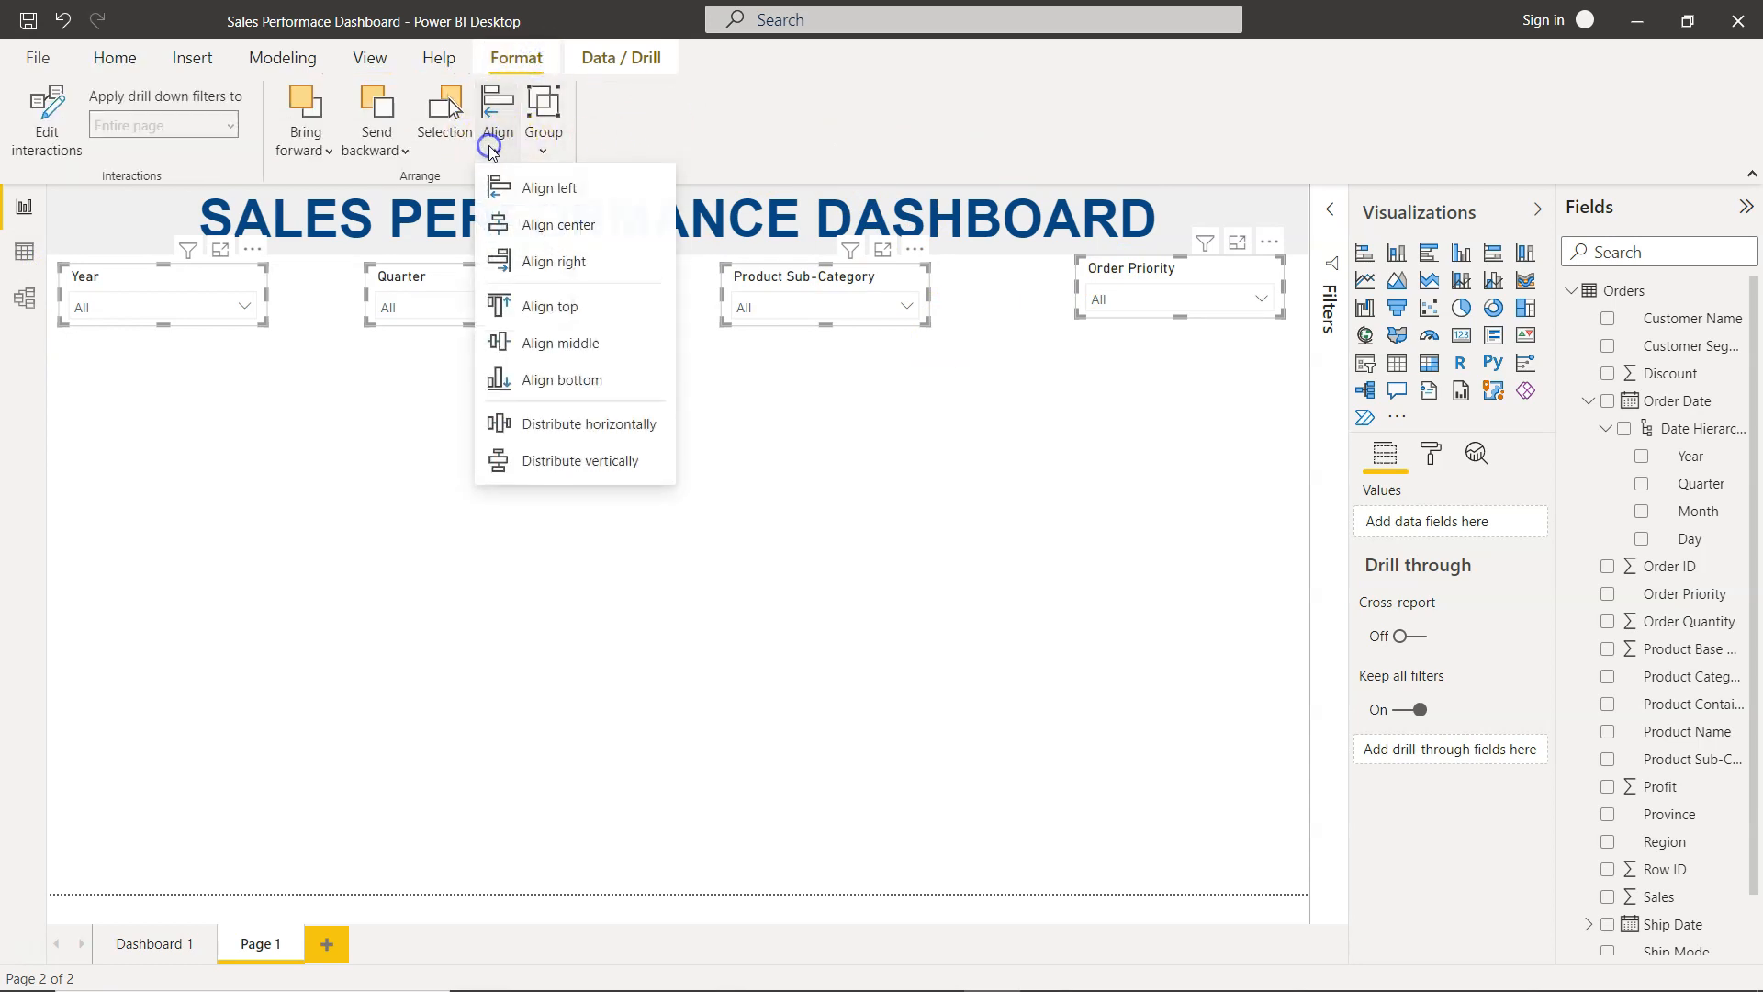
{"action": "left_click", "coordinate": [555, 429]}
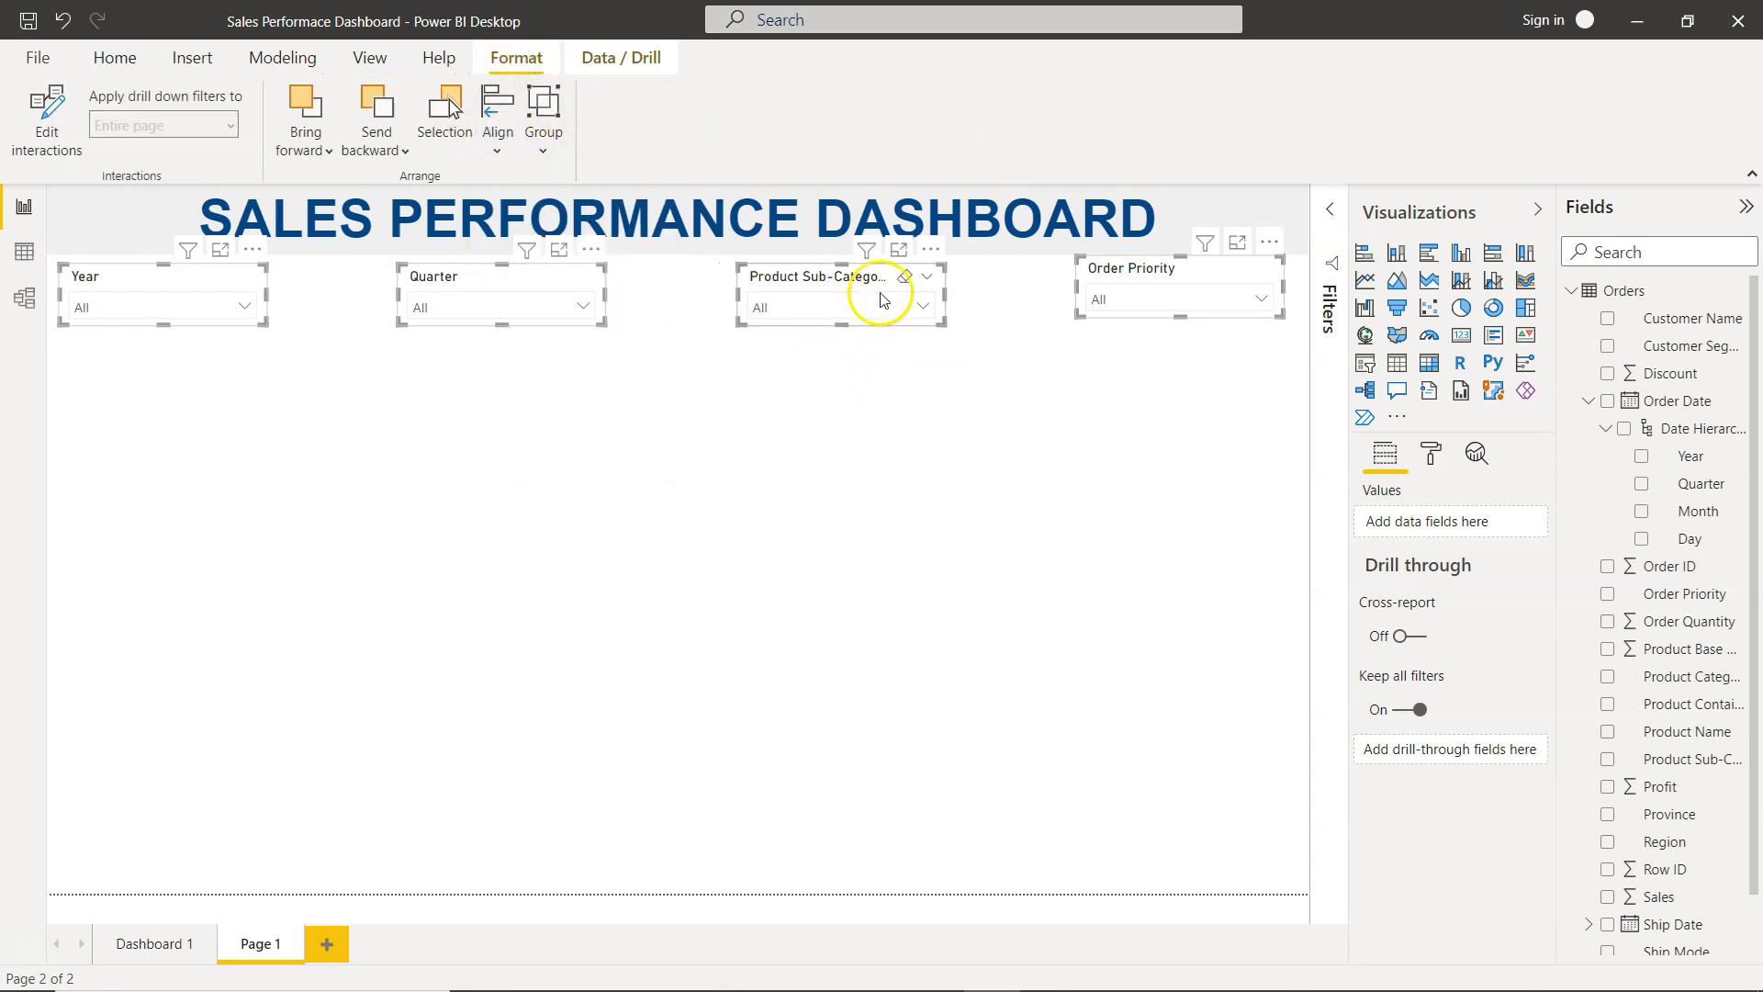
{"action": "left_click", "coordinate": [932, 442]}
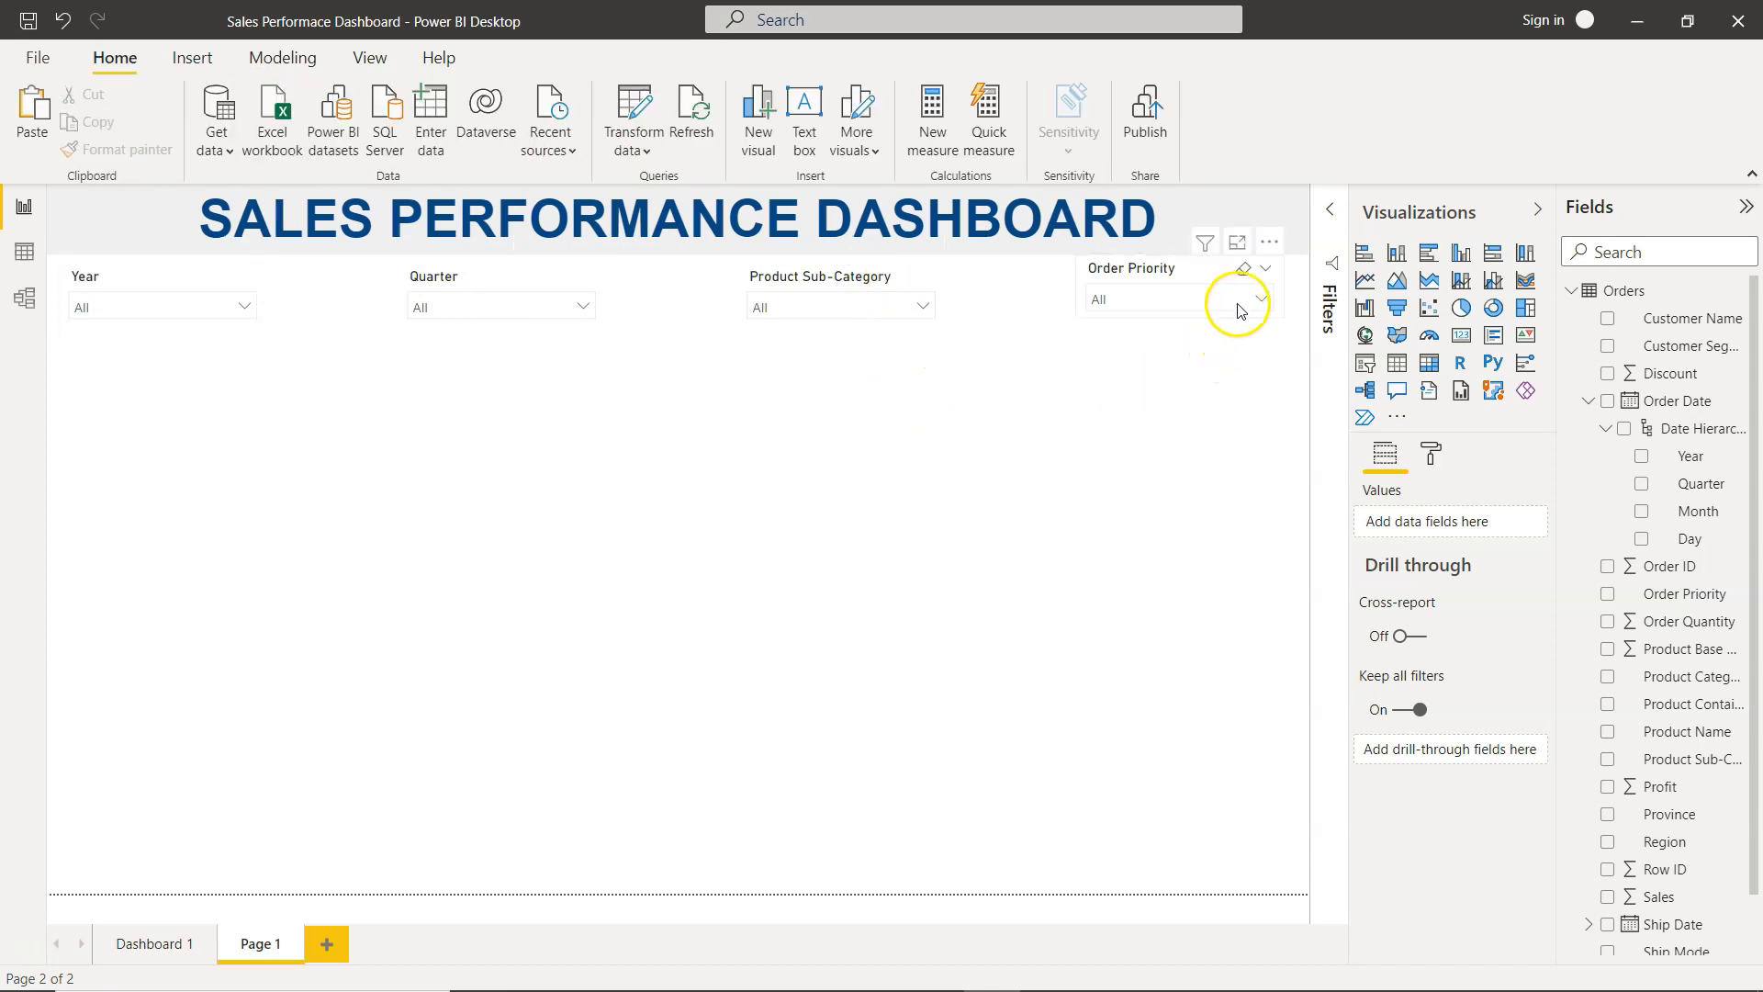
{"action": "left_click", "coordinate": [1212, 280]}
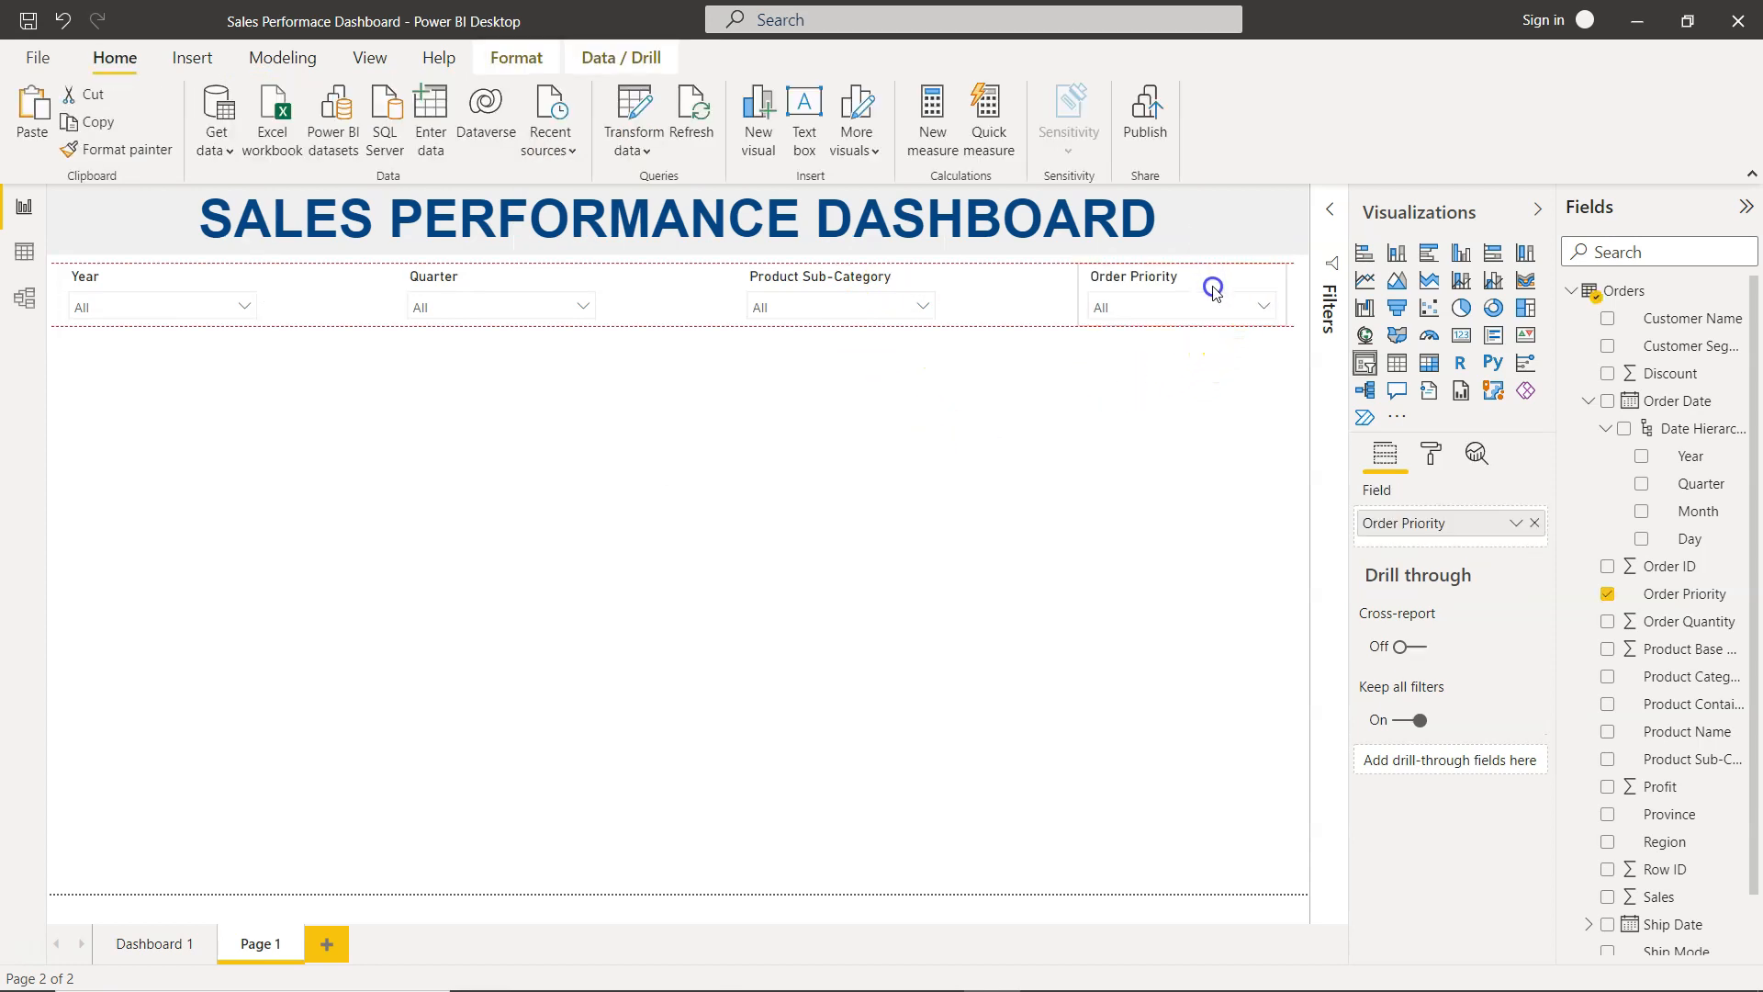
{"action": "left_click", "coordinate": [1154, 462]}
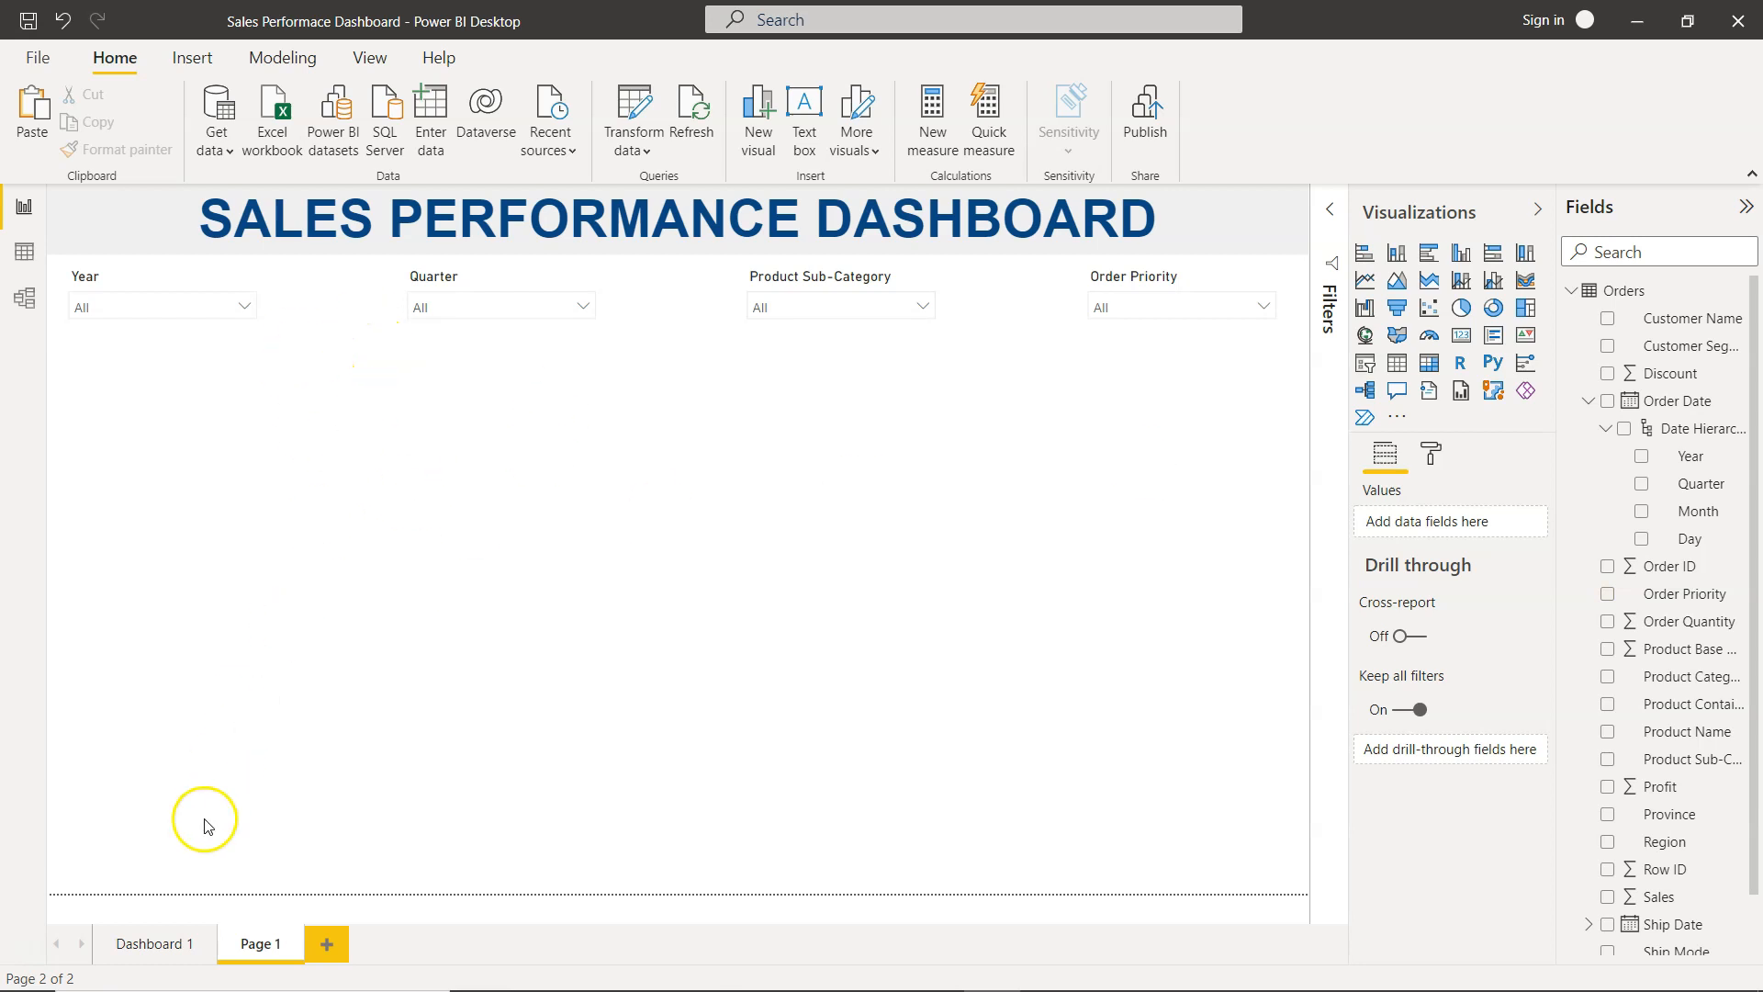
Step: Check Dashboard 1's Monthly Order # chart and insert a stacked column chart on Page 1 with Order Date Month as its axis
{"action": "left_click", "coordinate": [150, 943]}
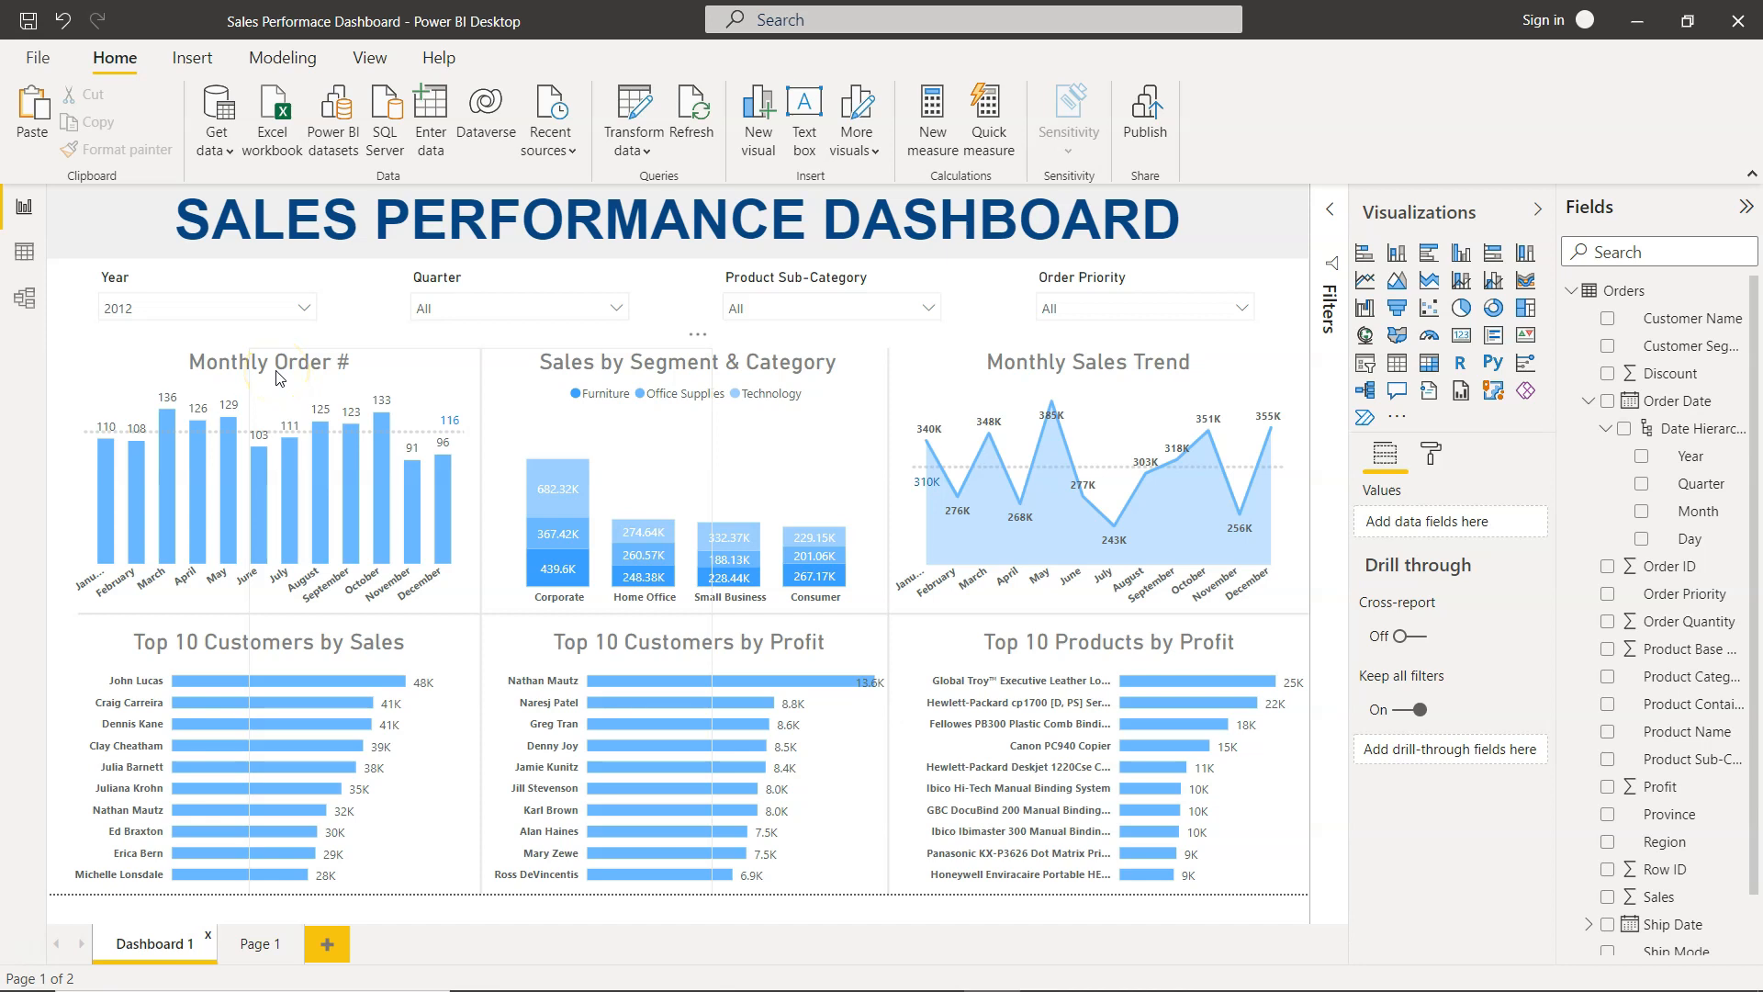
{"action": "left_click", "coordinate": [258, 946]}
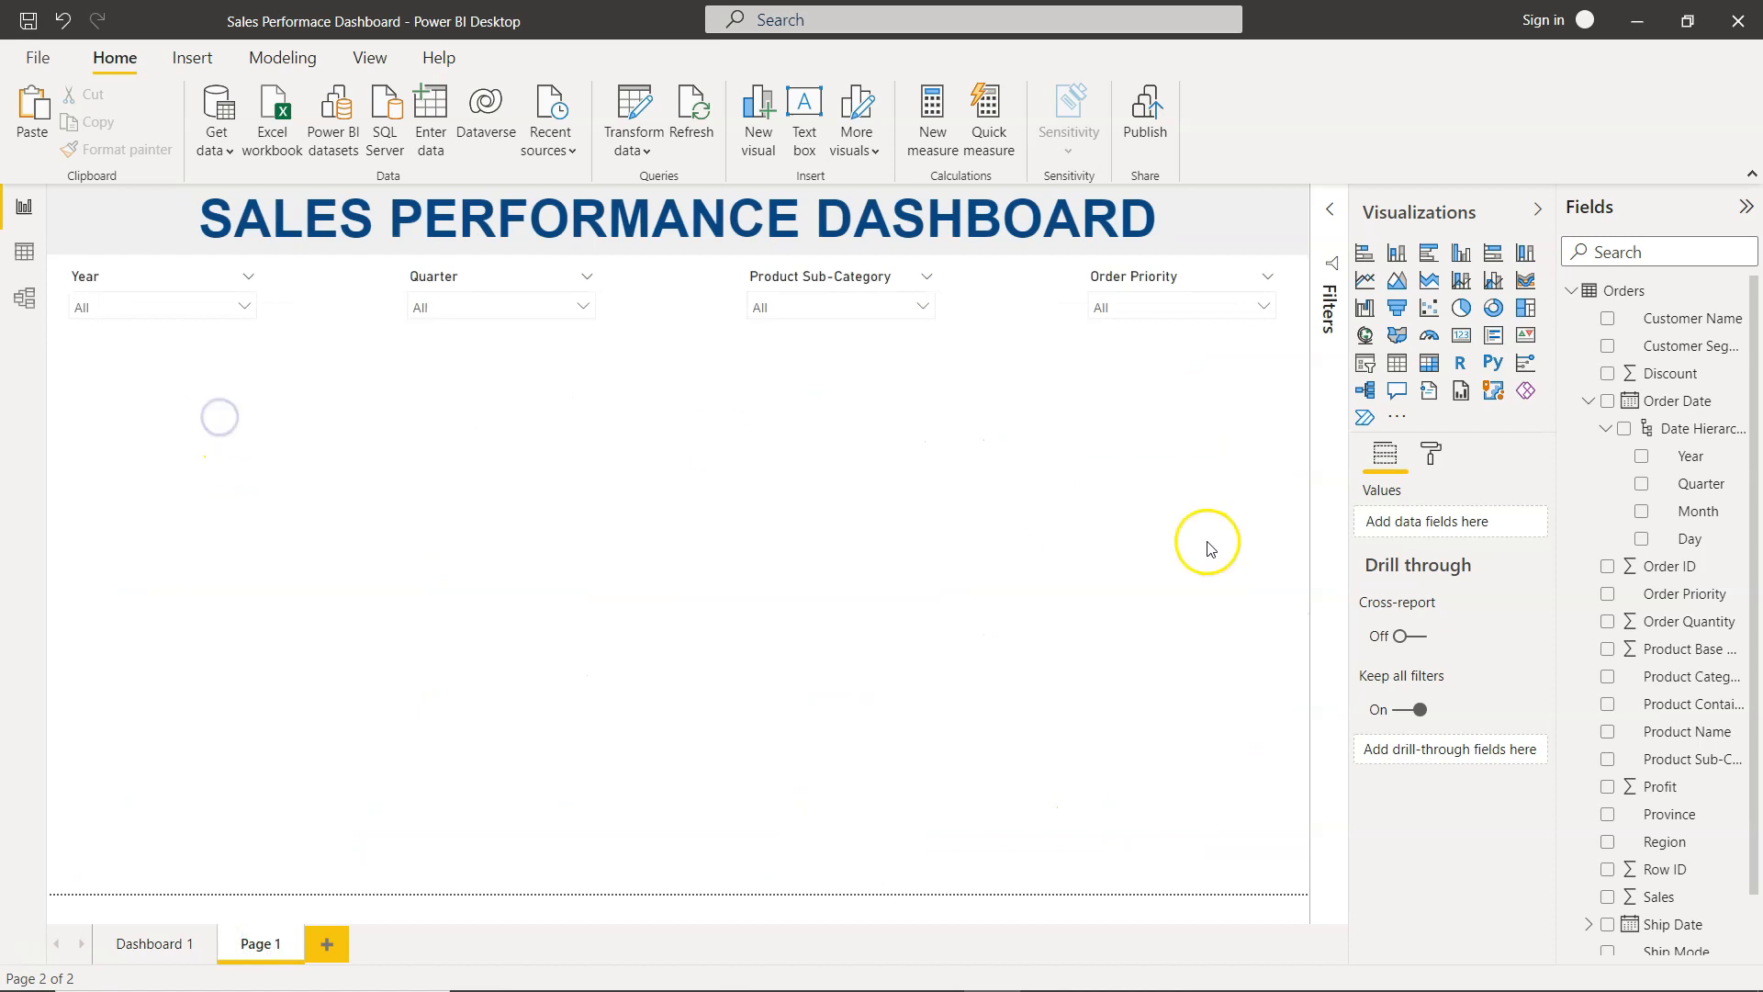
{"action": "left_click", "coordinate": [1397, 256]}
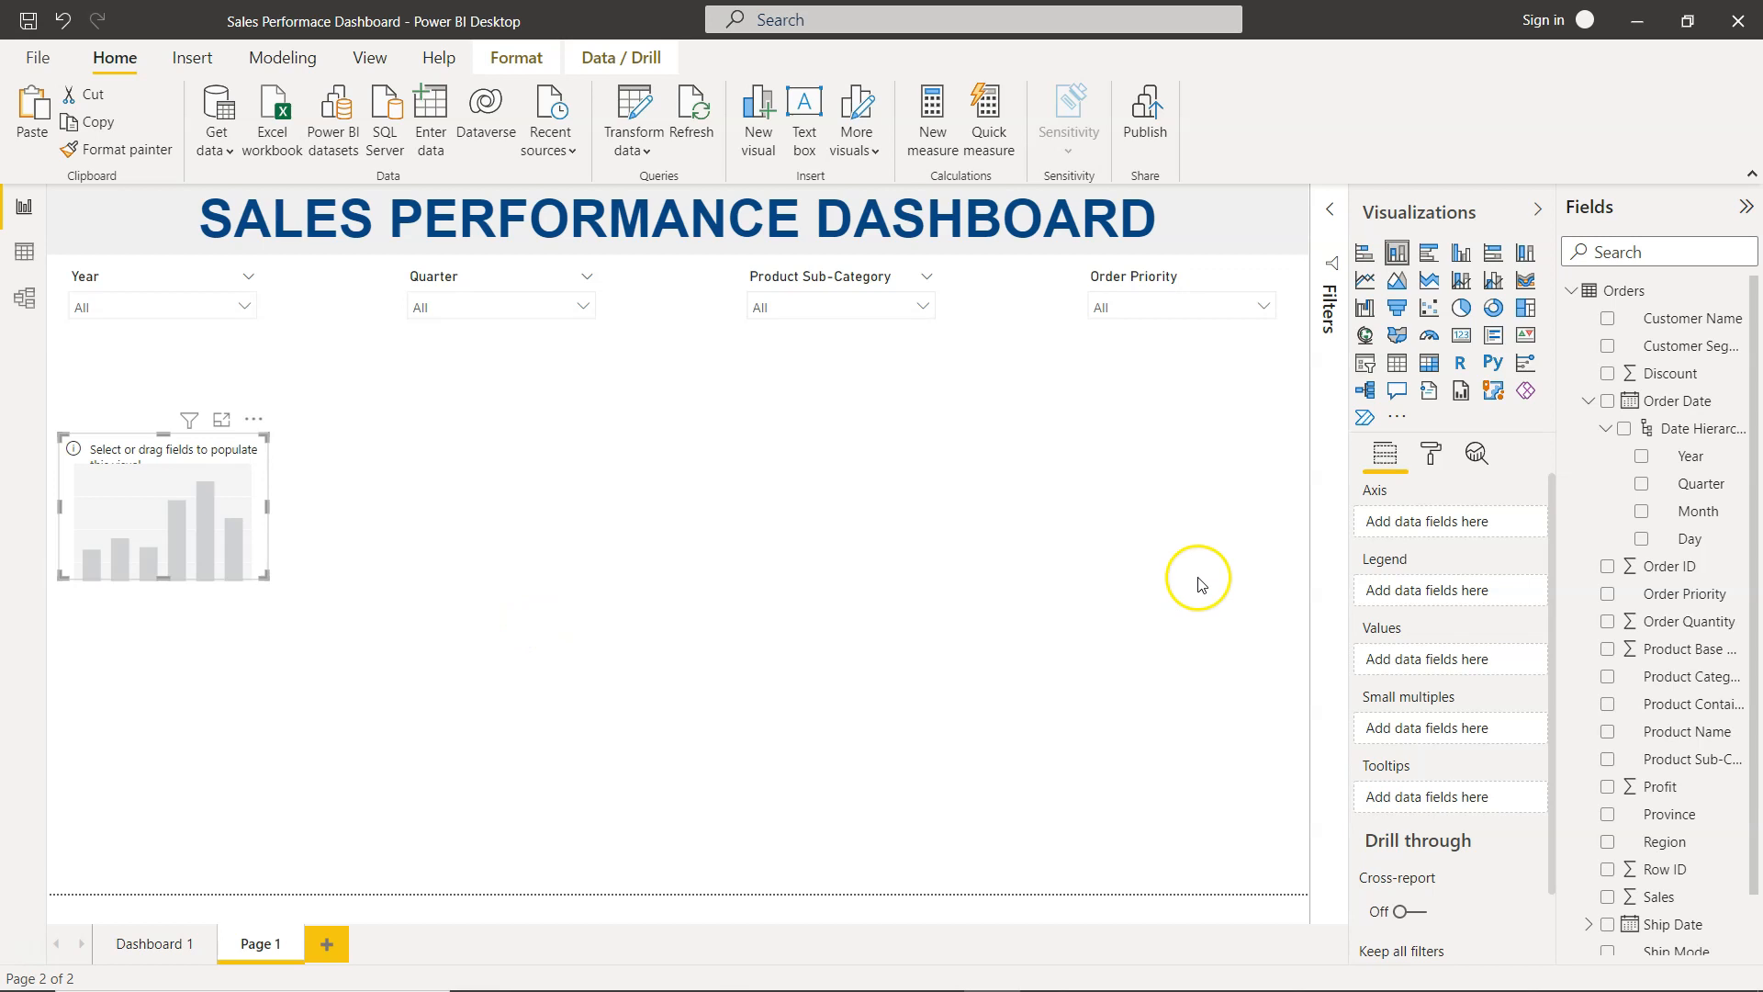
{"action": "left_click", "coordinate": [1641, 511]}
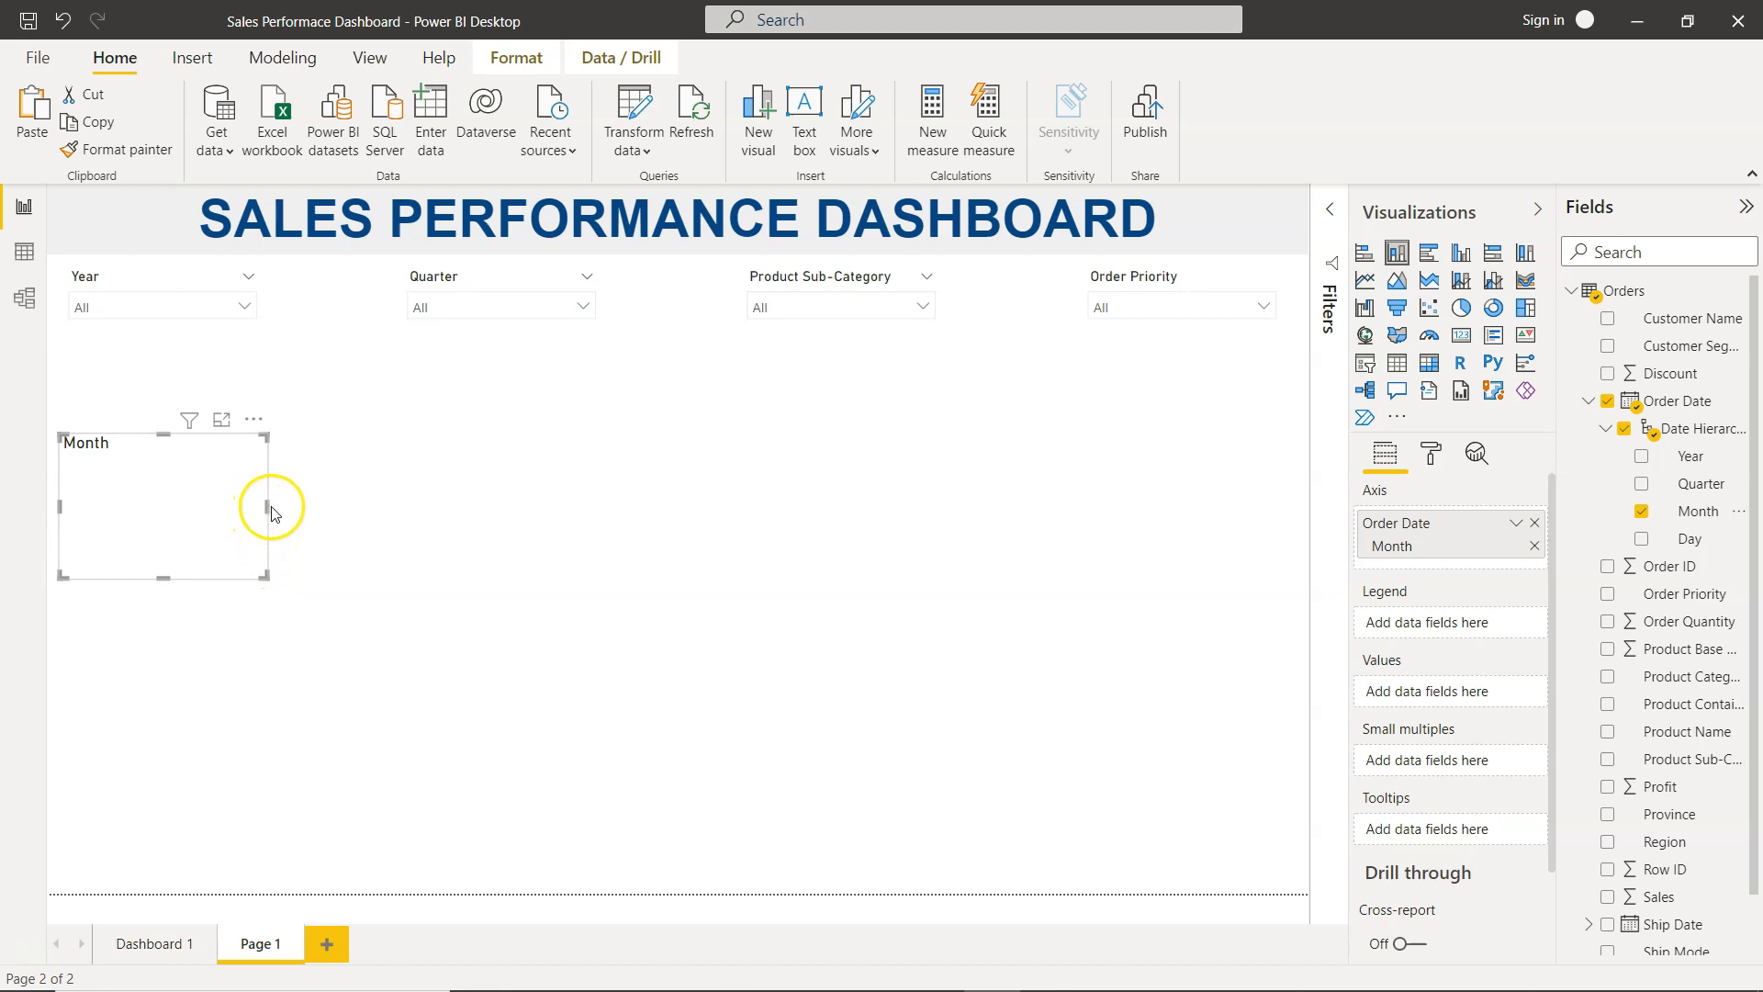
Step: Enlarge the Month column chart to about a quarter of the page width and position it under the Year slicer
{"action": "left_click_drag", "start_coordinate": [265, 507], "coordinate": [368, 504]}
{"action": "left_click_drag", "start_coordinate": [244, 451], "coordinate": [247, 367]}
{"action": "left_click_drag", "start_coordinate": [366, 422], "coordinate": [398, 410]}
{"action": "left_click_drag", "start_coordinate": [224, 489], "coordinate": [228, 533]}
{"action": "left_click", "coordinate": [689, 661]}
{"action": "left_click", "coordinate": [306, 462]}
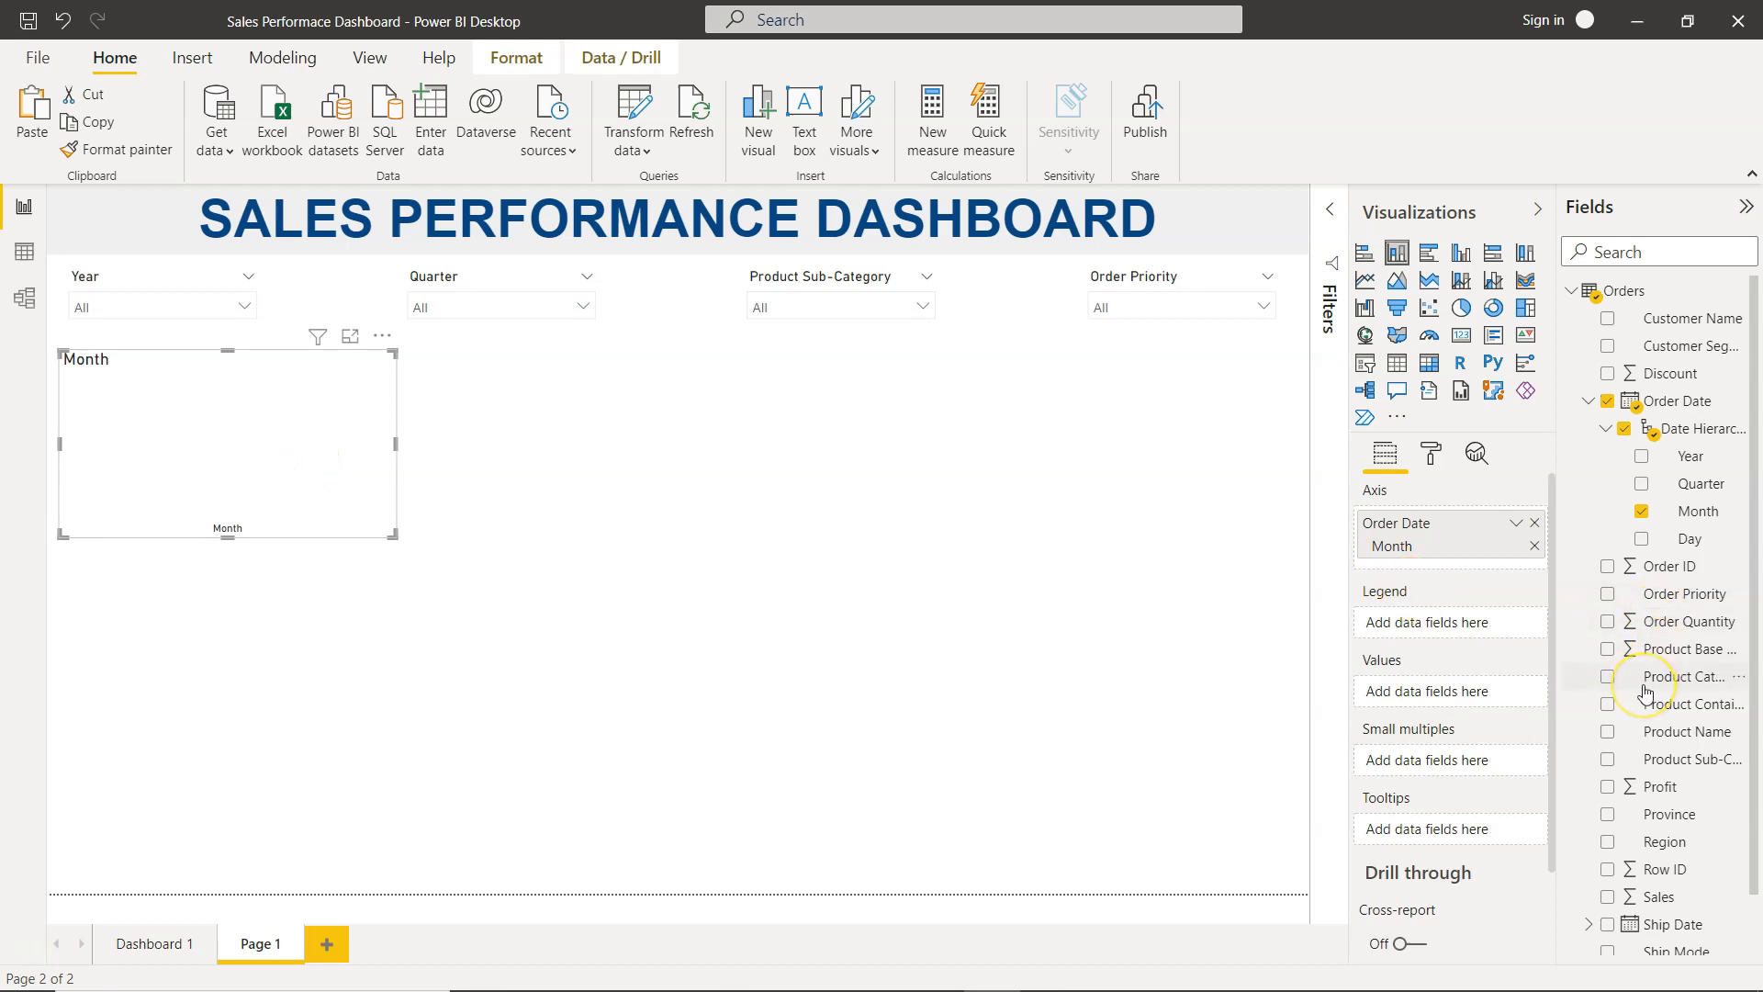
Step: Add Order ID to the Month column chart's values and summarize it as Count (Distinct)
{"action": "left_click", "coordinate": [1609, 568]}
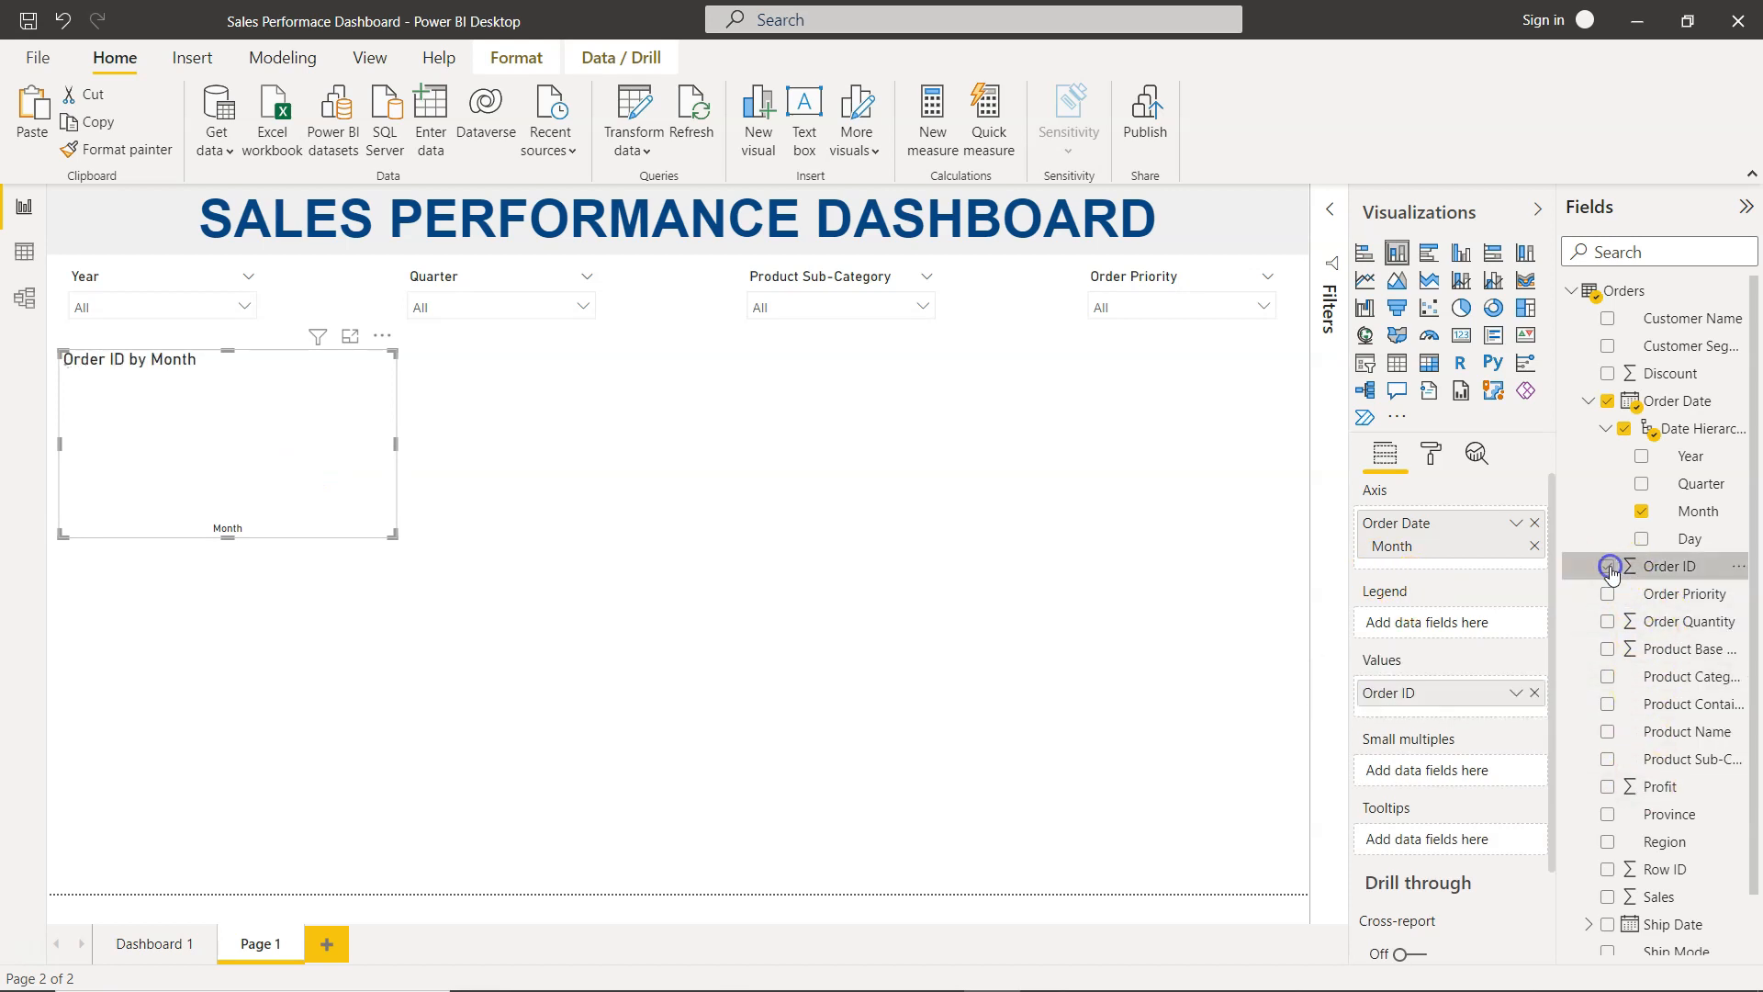
{"action": "left_click", "coordinate": [1513, 696]}
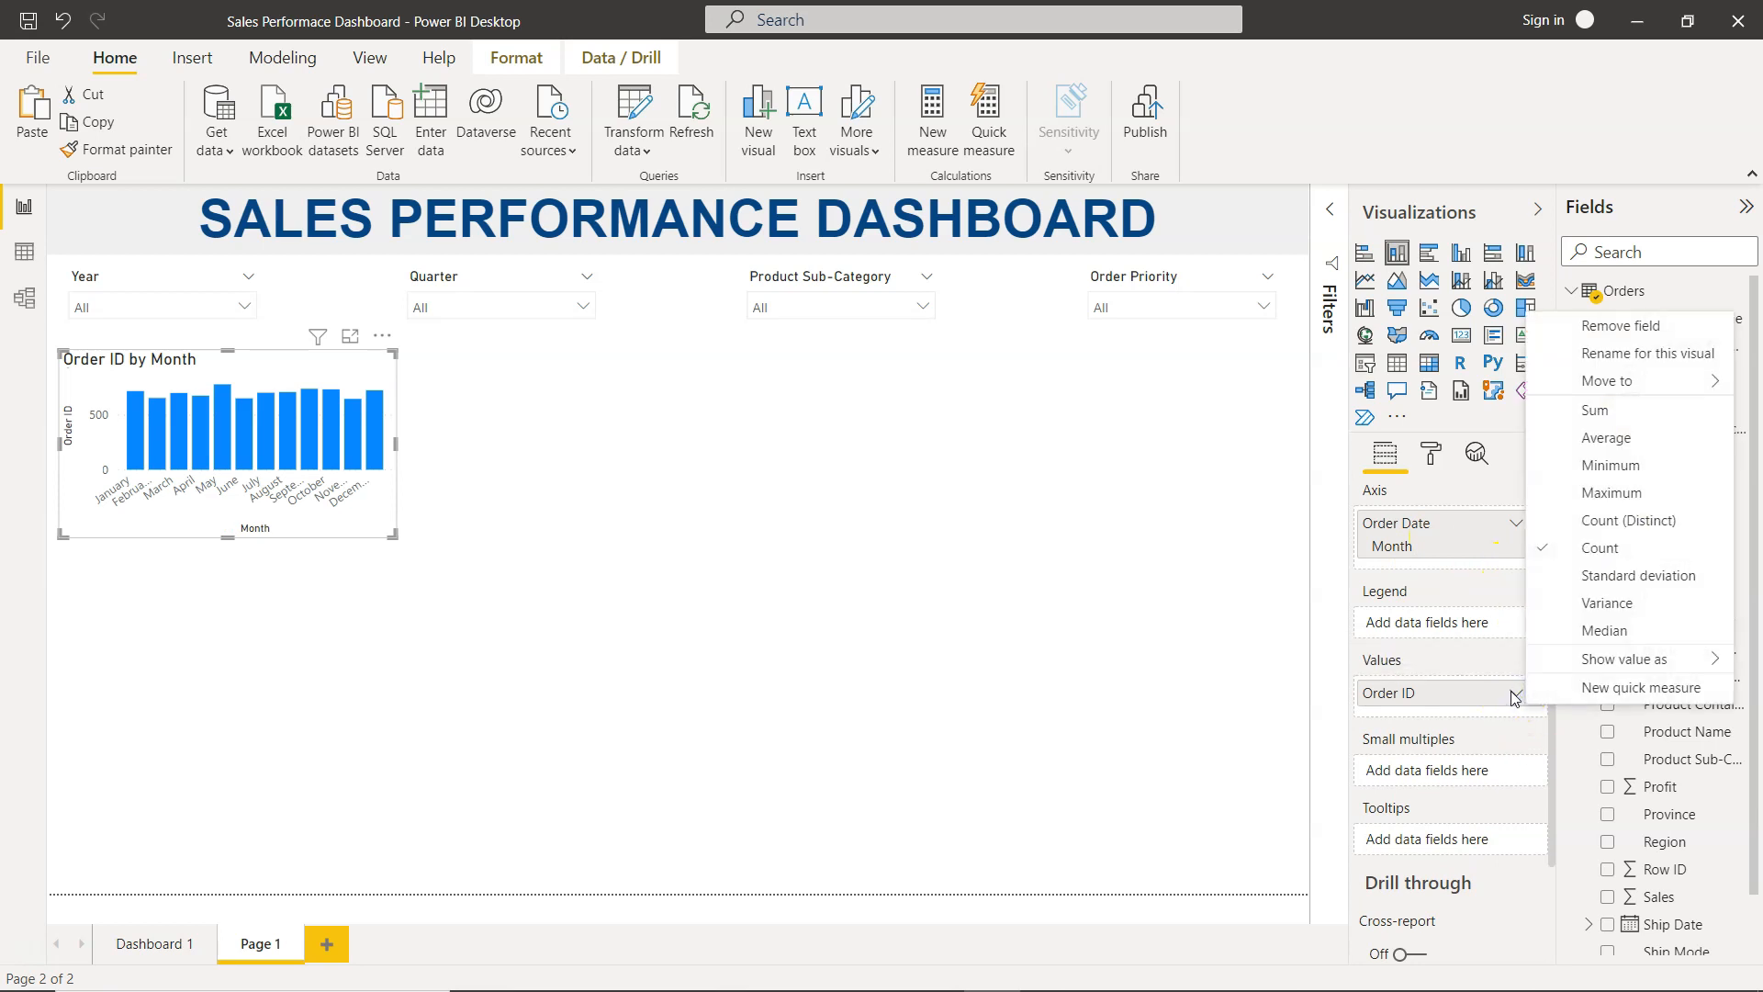
{"action": "left_click", "coordinate": [1620, 521]}
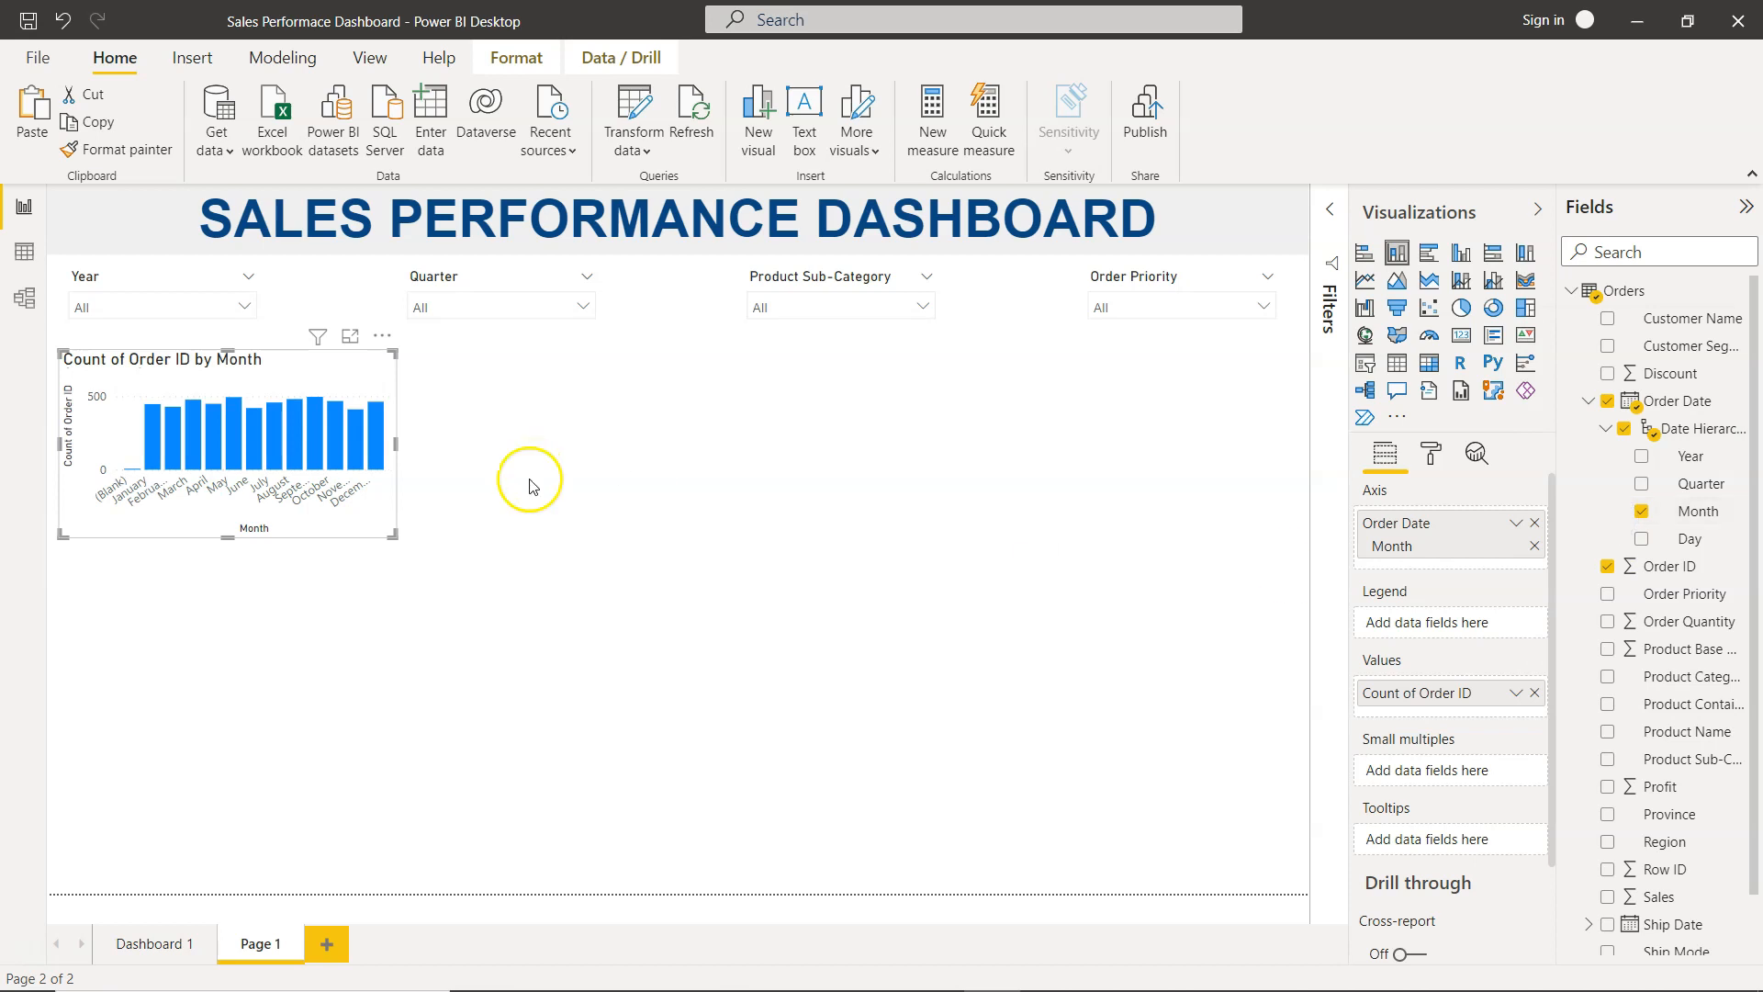
Step: Filter Page 1 to 2012 with the Year slicer and reselect the monthly order chart
{"action": "left_click", "coordinate": [244, 306]}
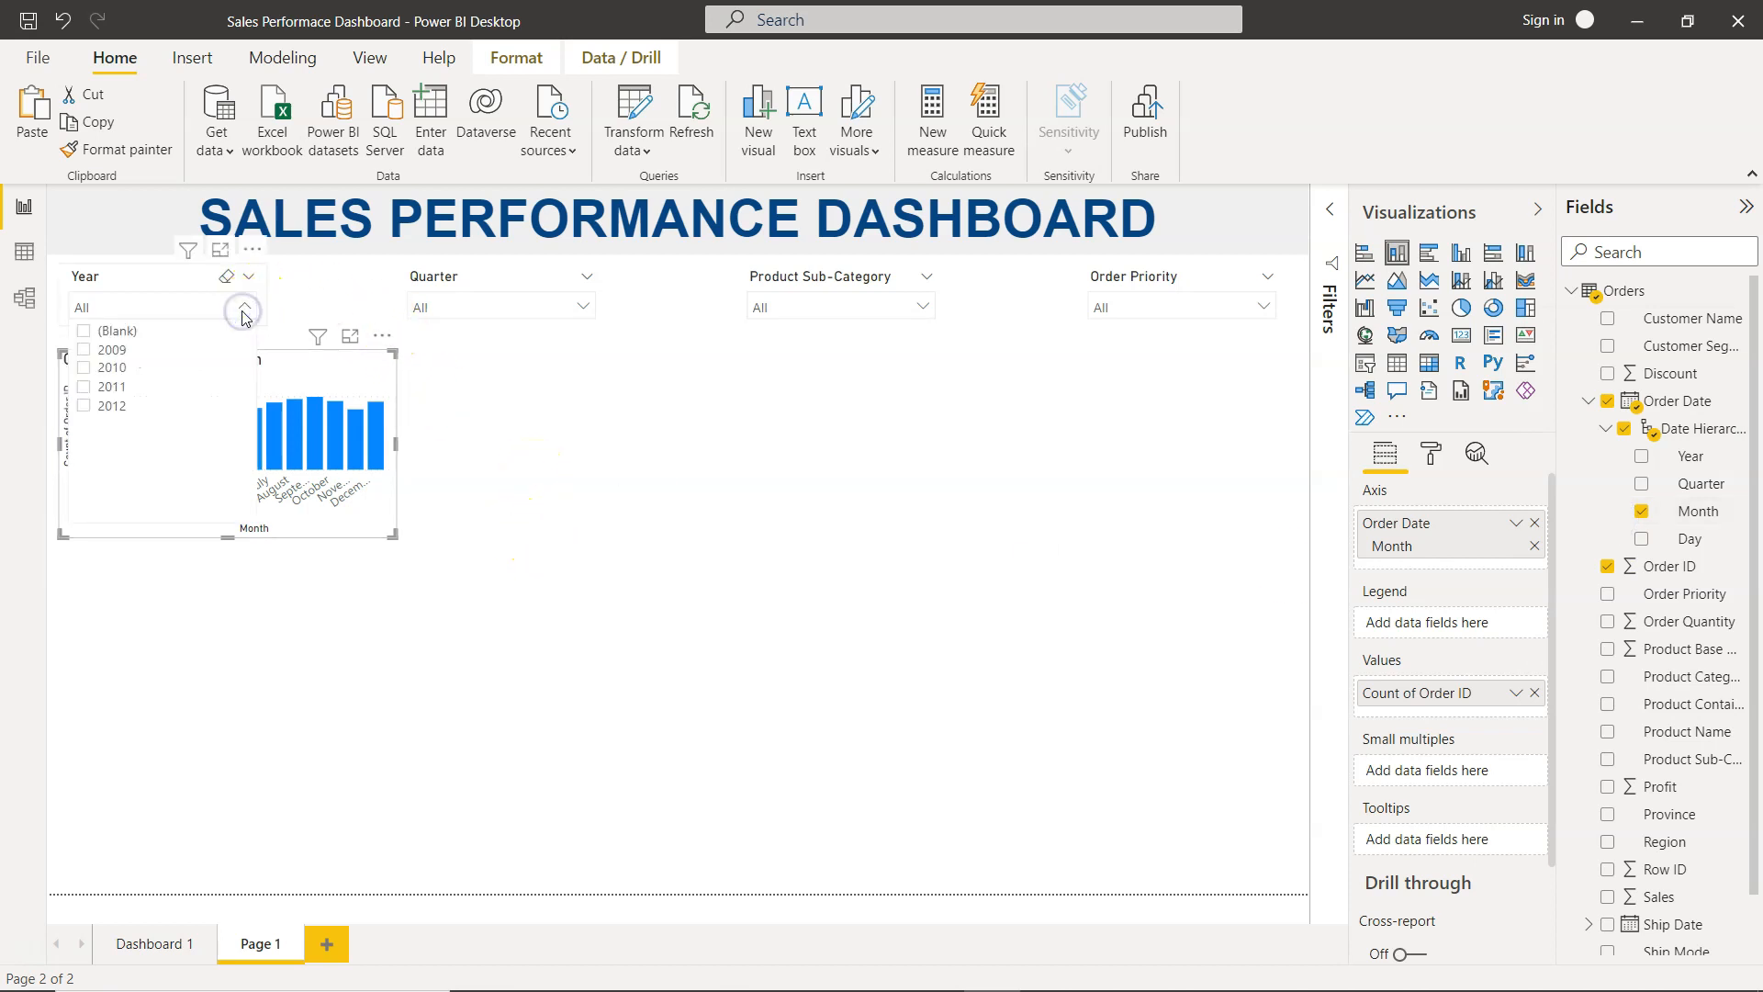
{"action": "left_click", "coordinate": [83, 408]}
{"action": "left_click", "coordinate": [339, 595]}
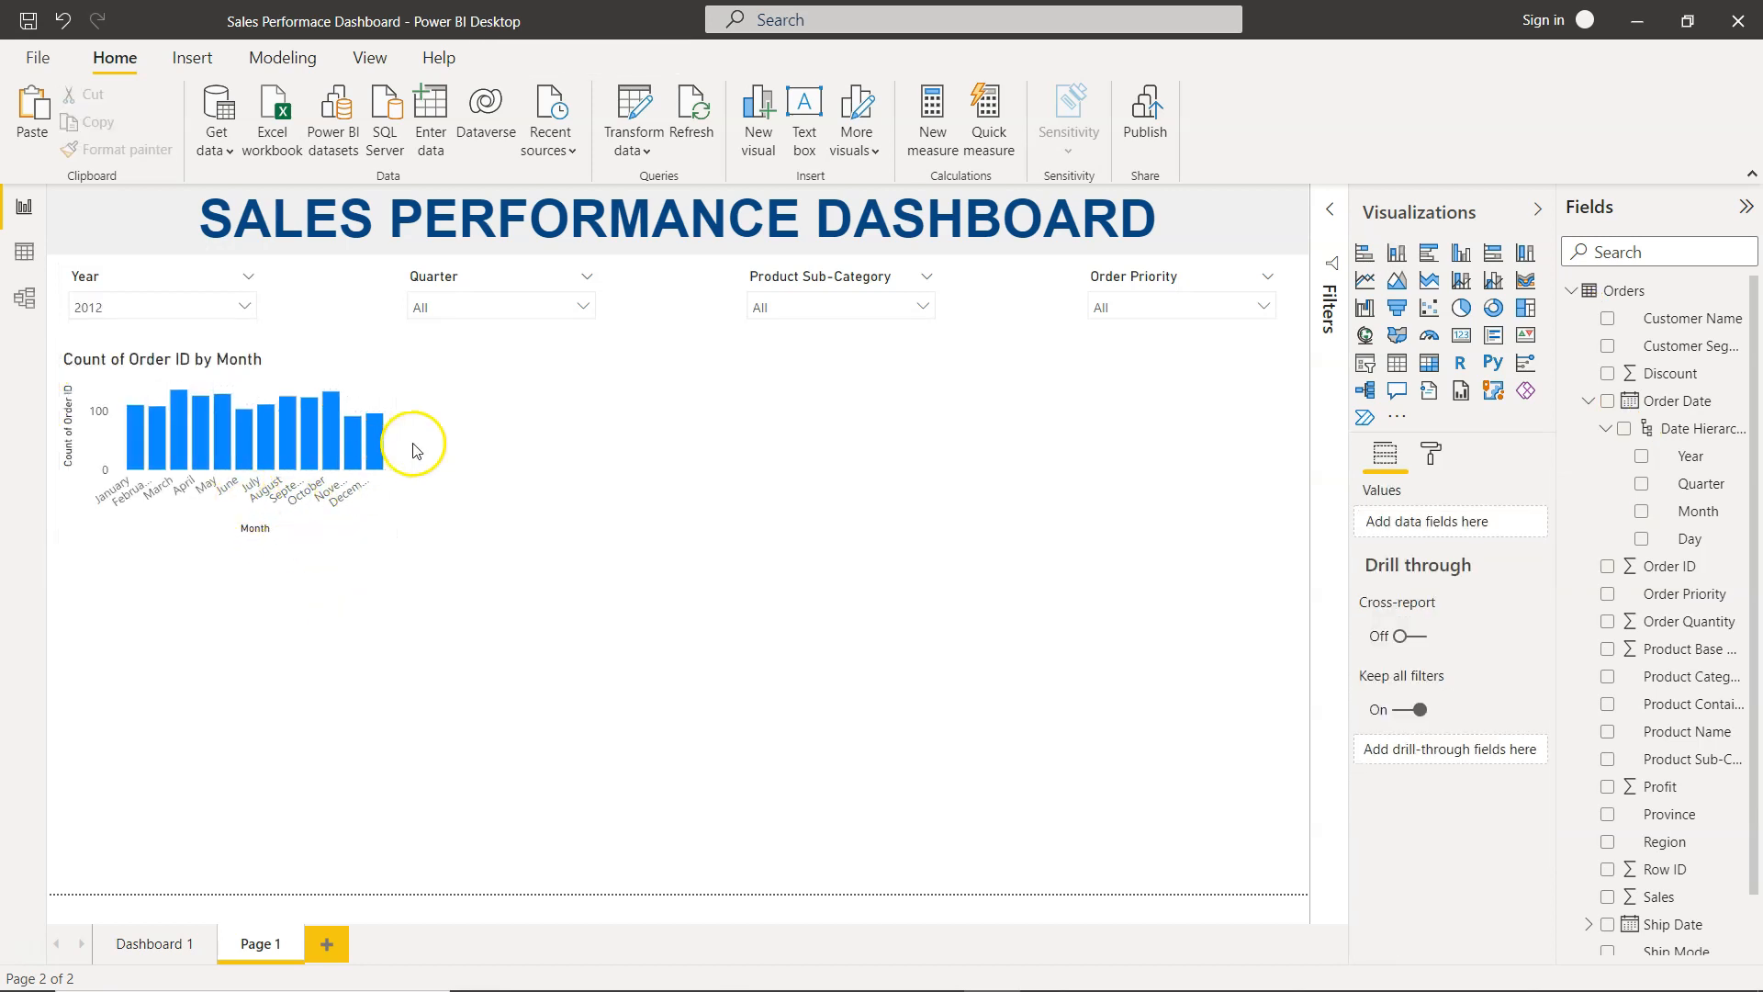
{"action": "left_click", "coordinate": [367, 378]}
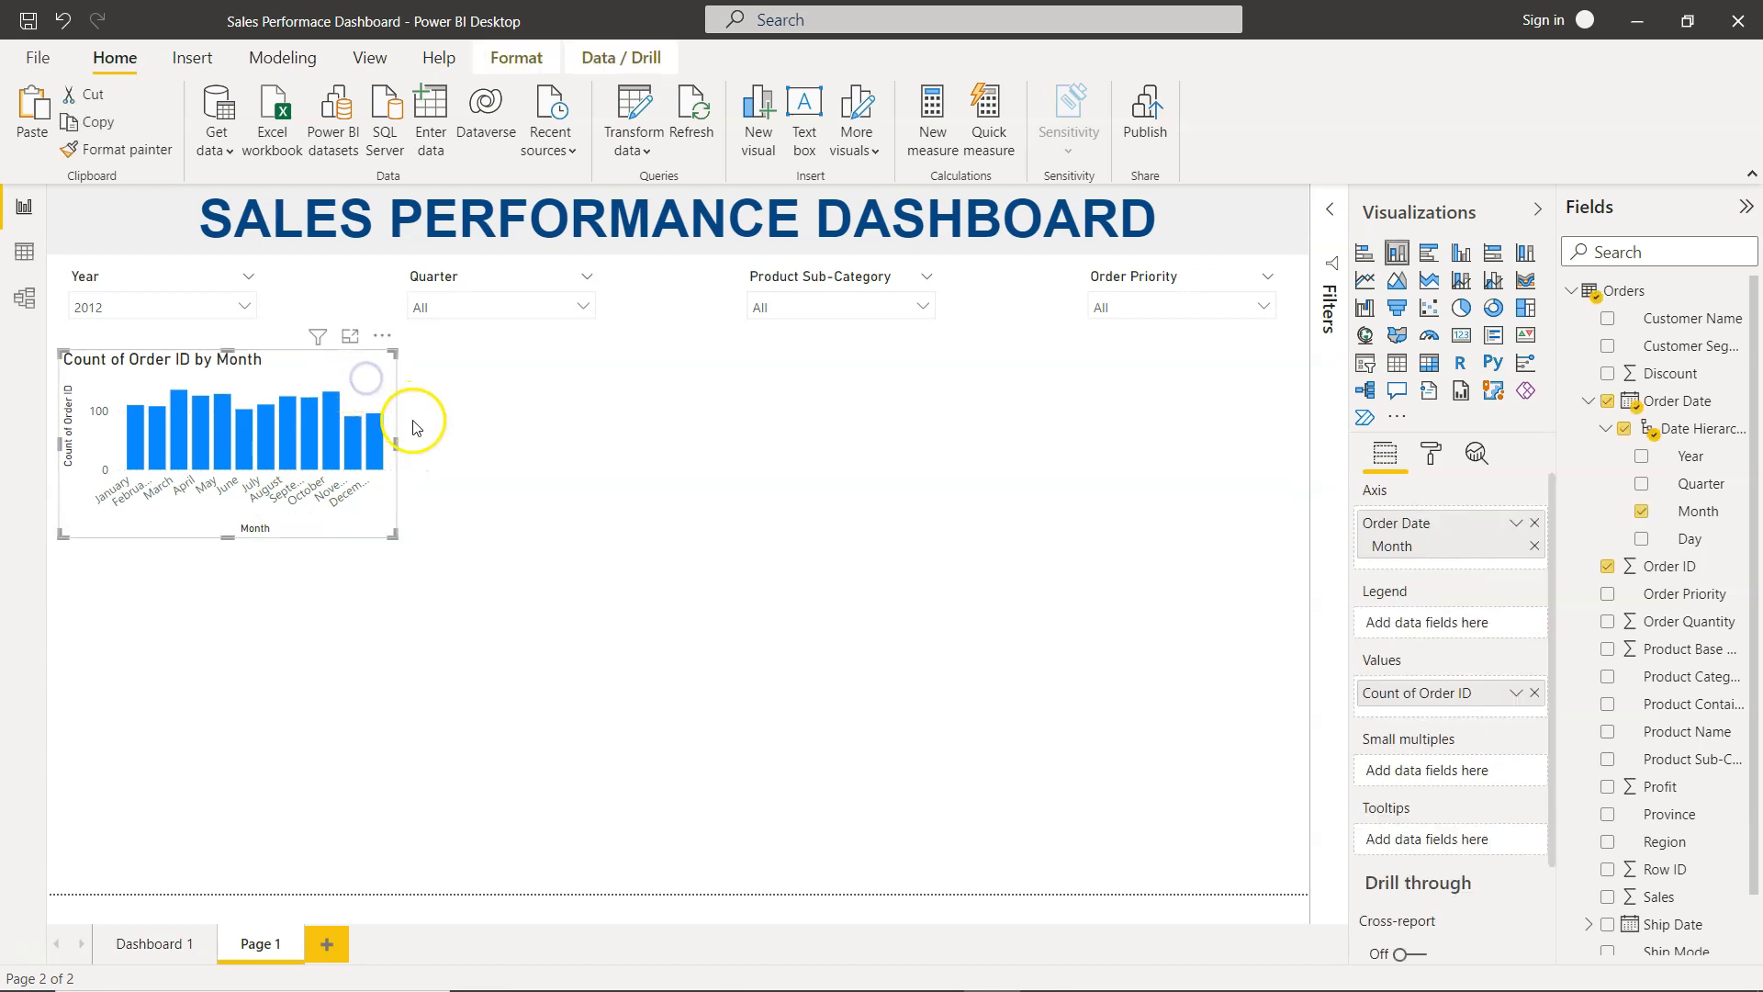
{"action": "mouse_move", "coordinate": [394, 444]}
{"action": "left_mouse_down"}
{"action": "mouse_move", "coordinate": [470, 437]}
{"action": "mouse_move", "coordinate": [394, 440]}
{"action": "left_mouse_up"}
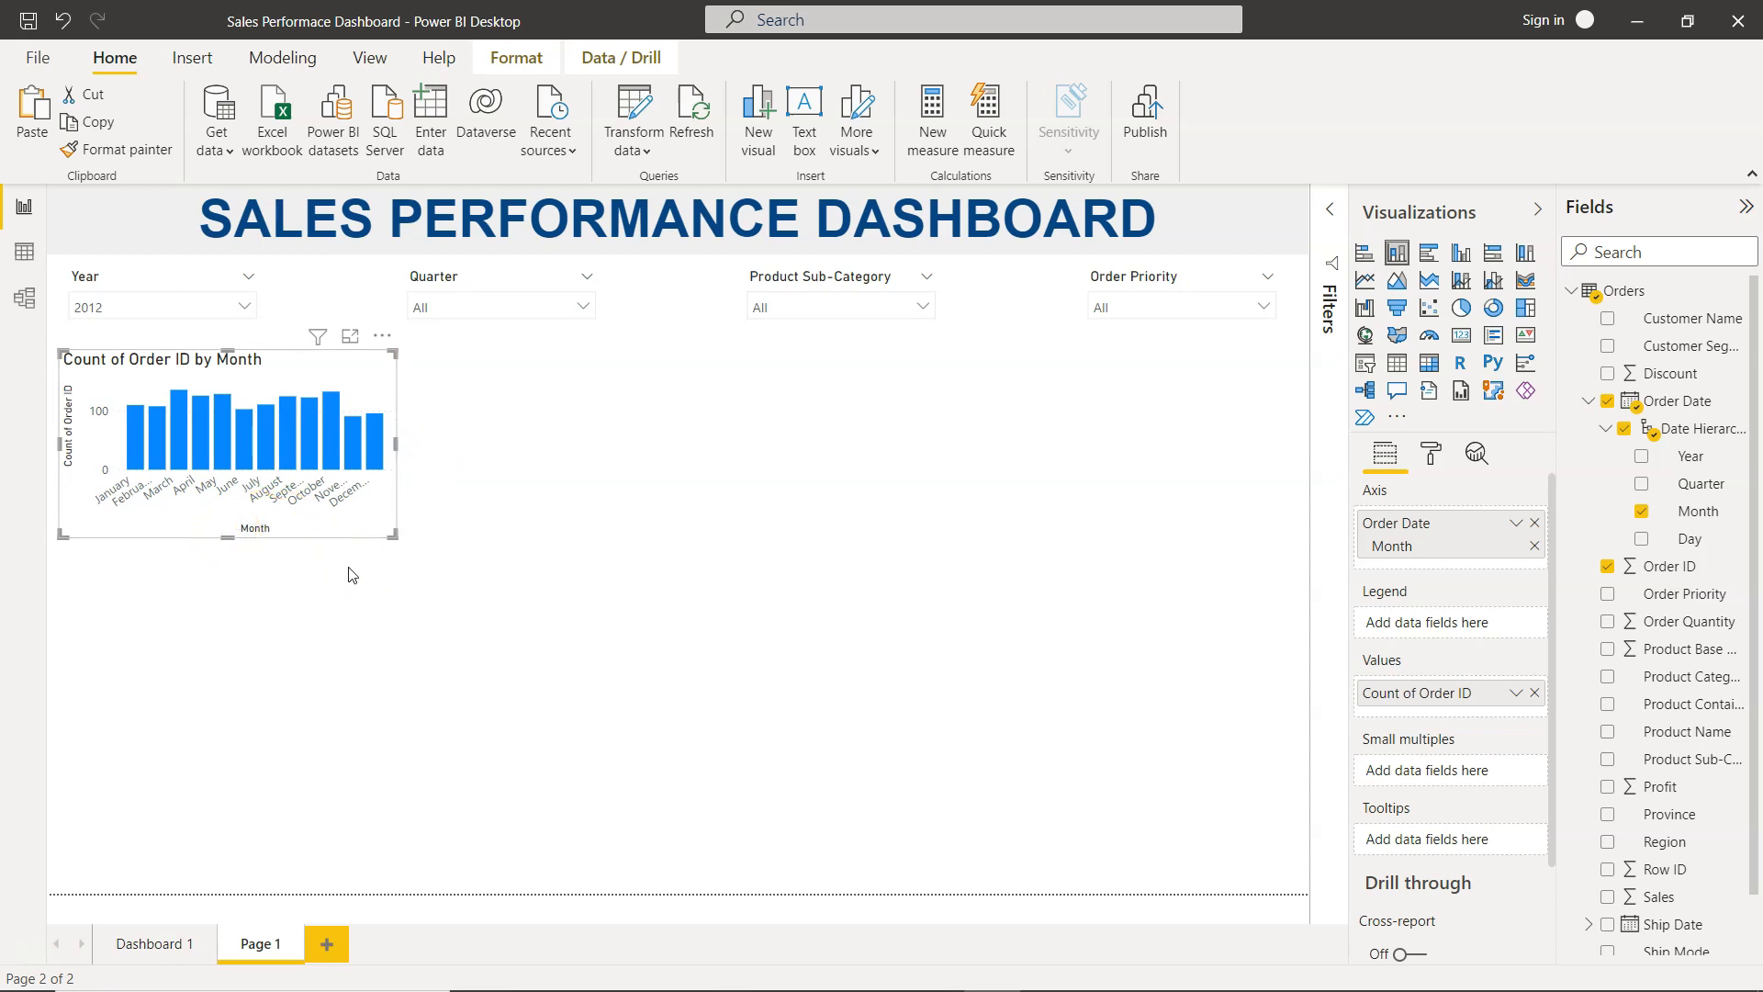
Step: Check Dashboard 1's Monthly Order # chart and turn off the X-axis title on Page 1's monthly order chart
{"action": "left_click", "coordinate": [170, 933]}
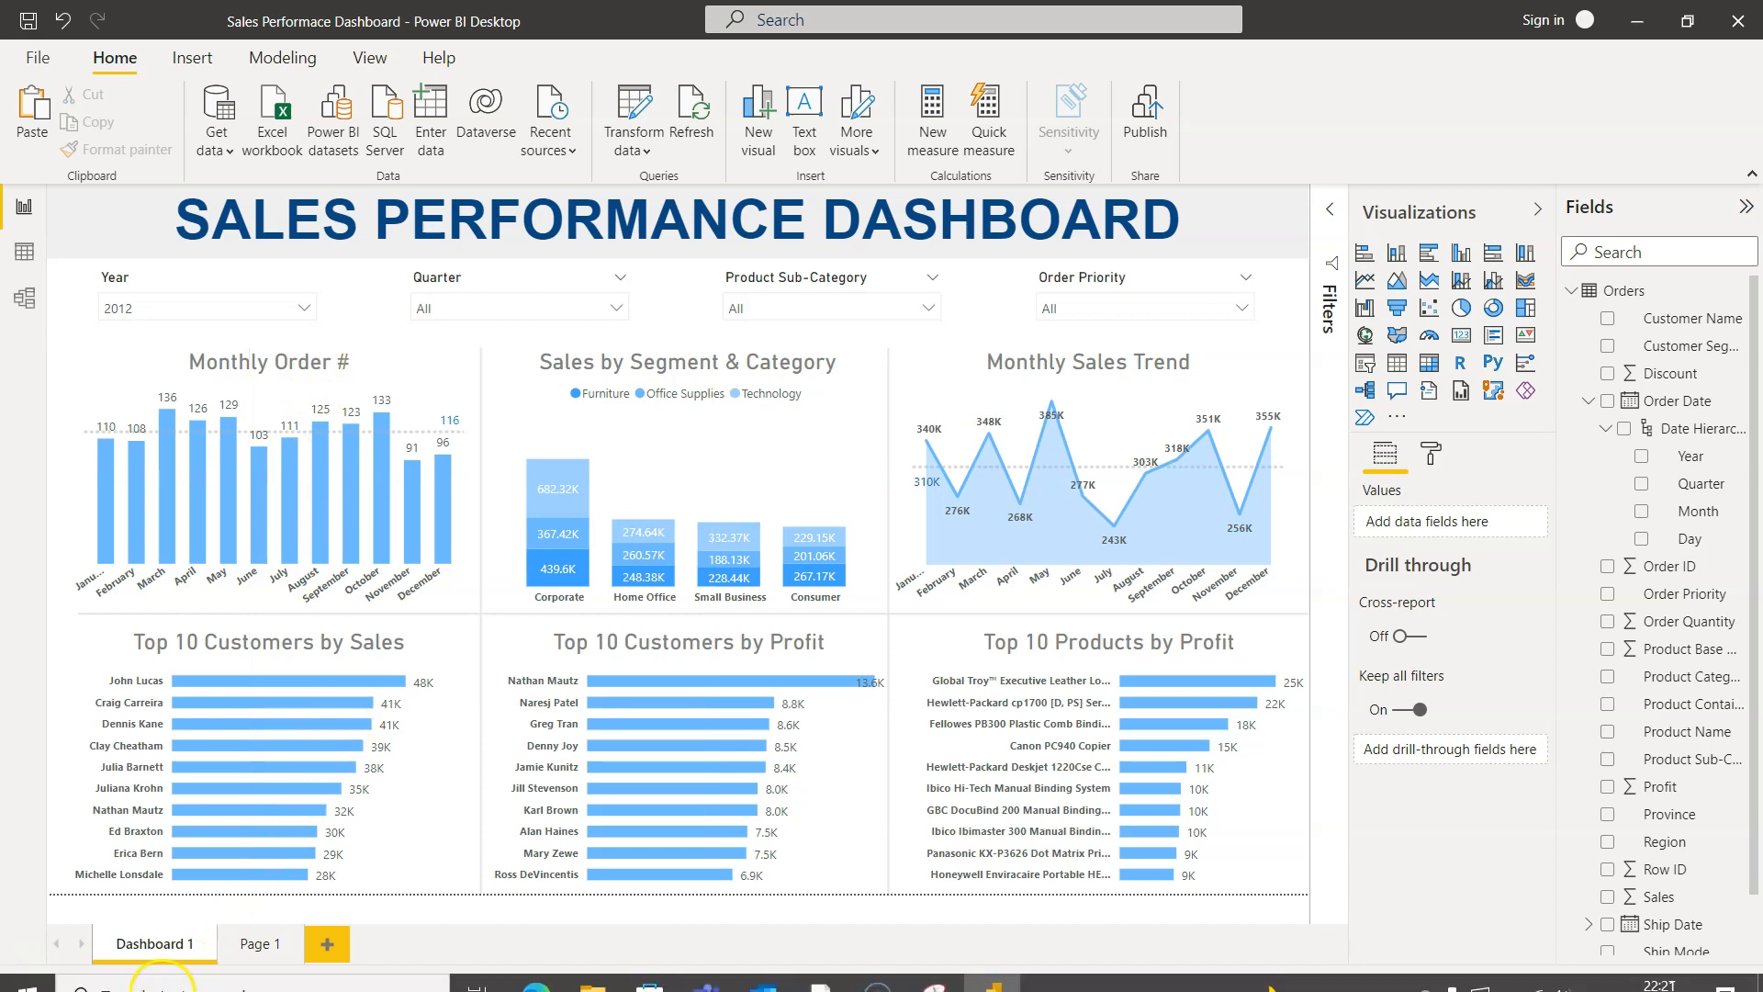
{"action": "left_click", "coordinate": [266, 941]}
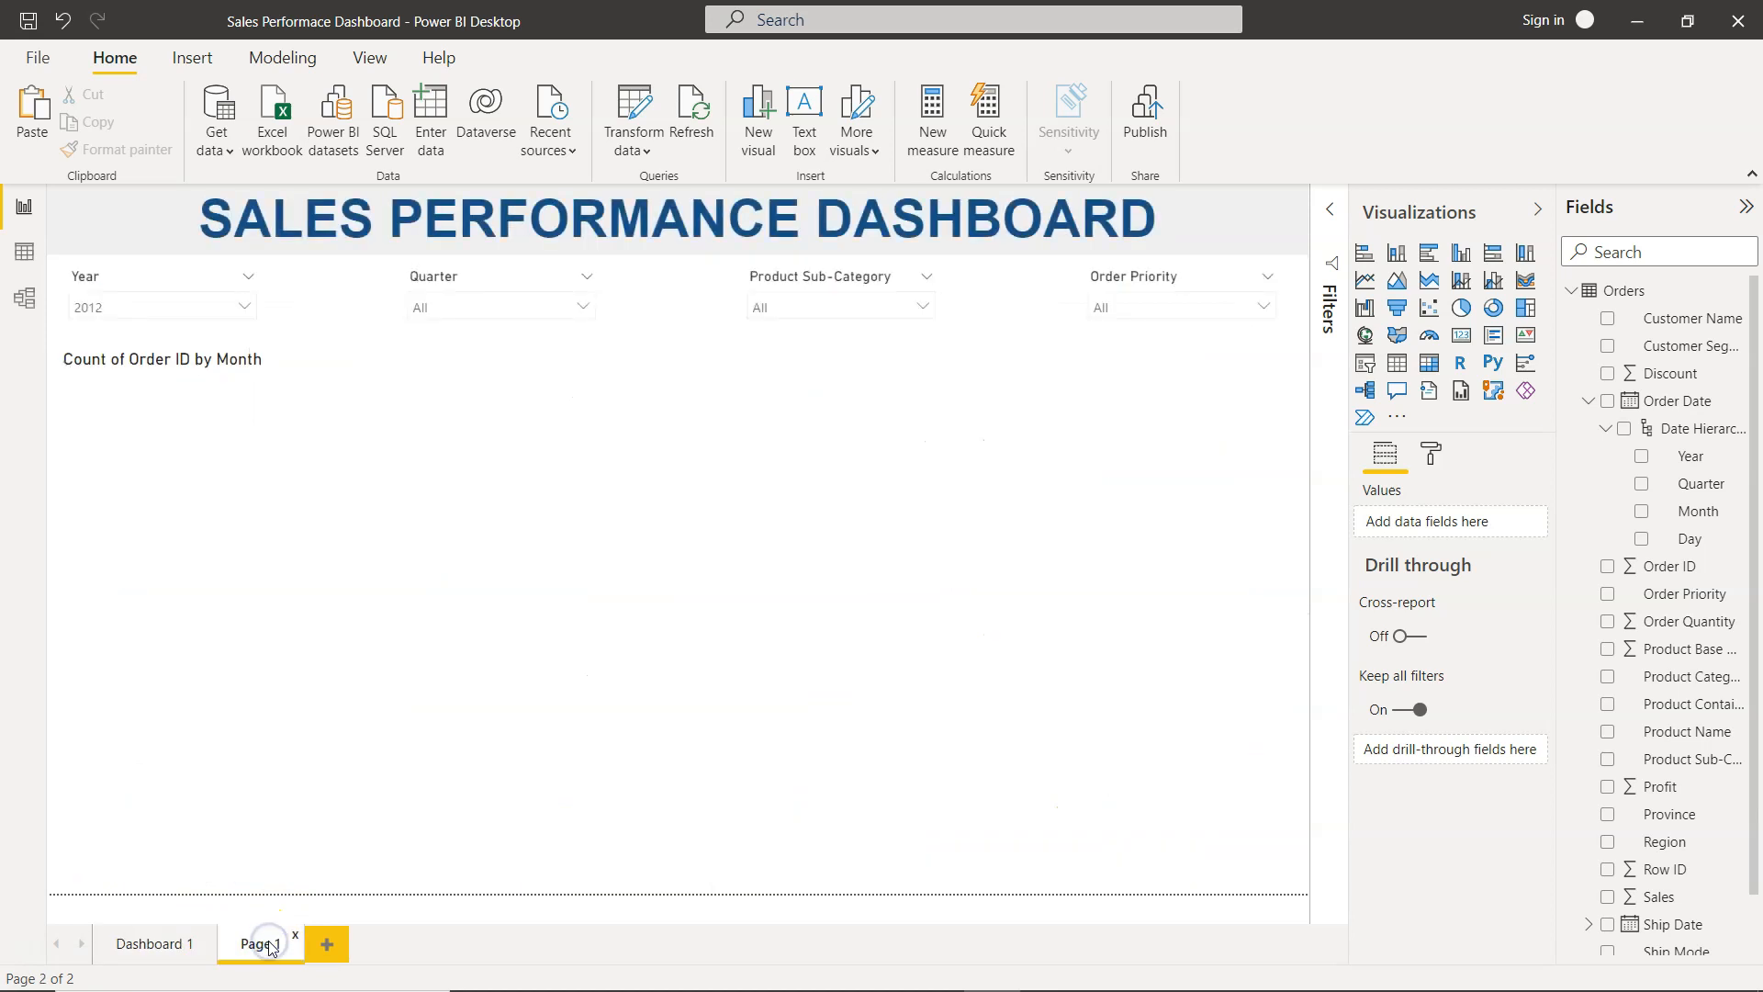
{"action": "left_click", "coordinate": [361, 387]}
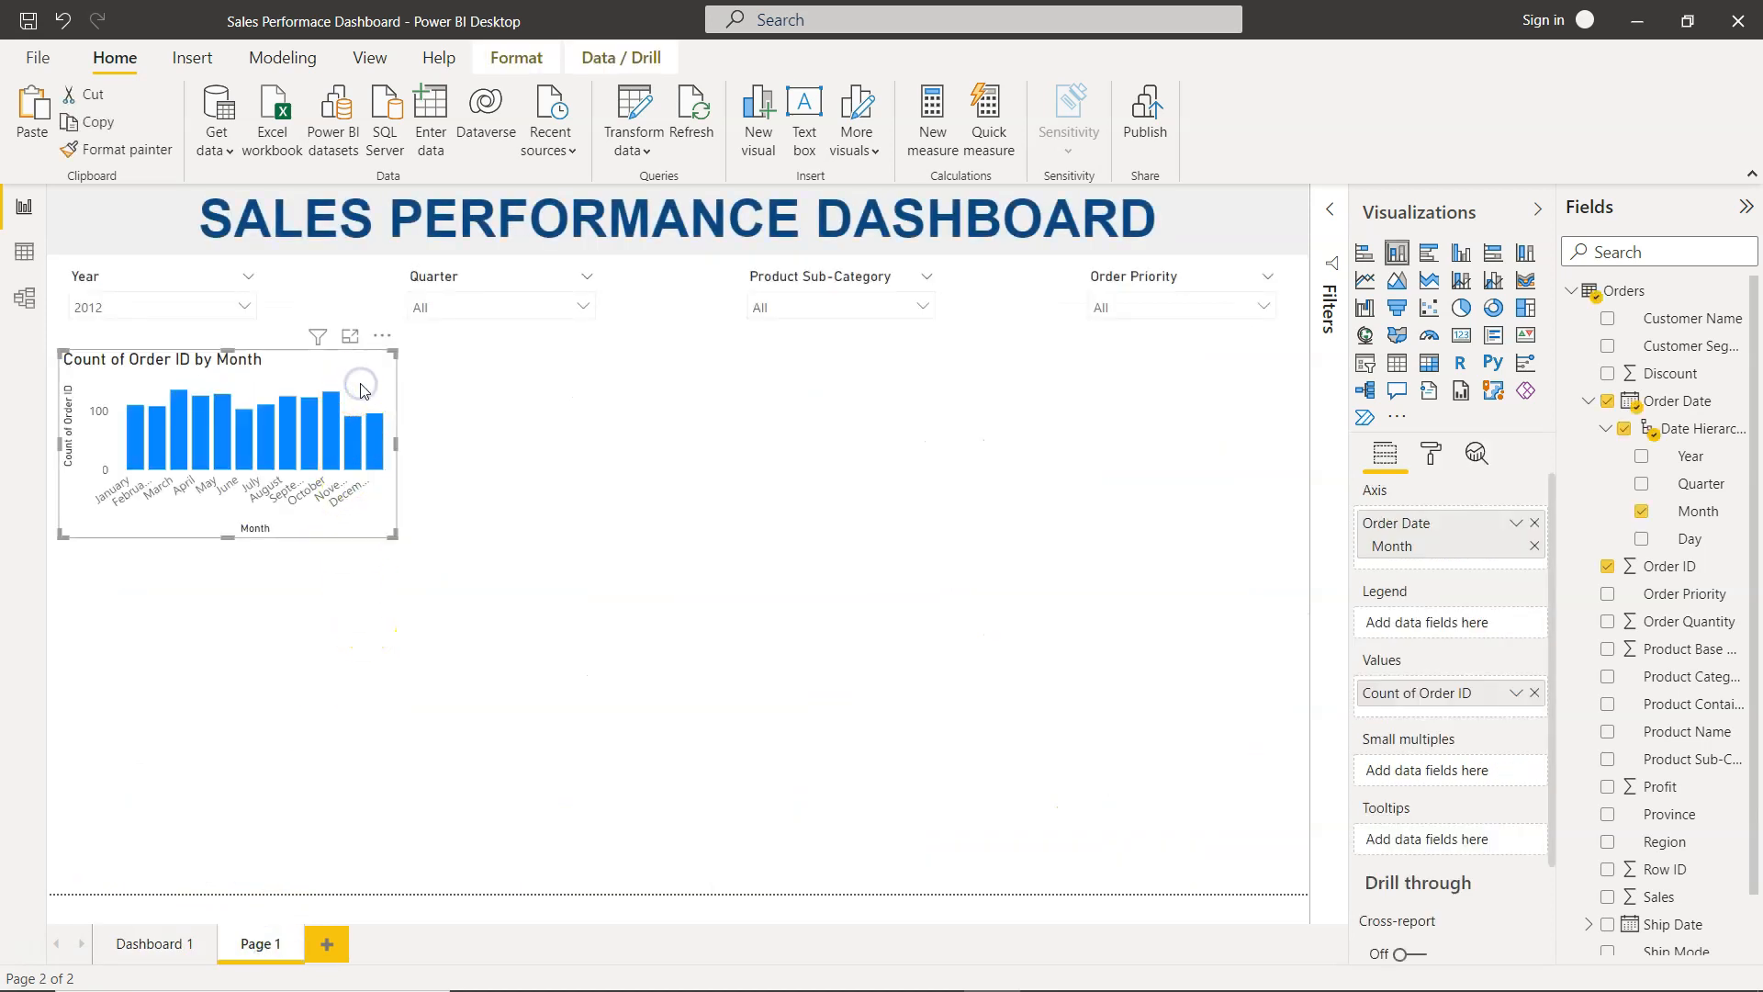
{"action": "left_click", "coordinate": [1430, 456]}
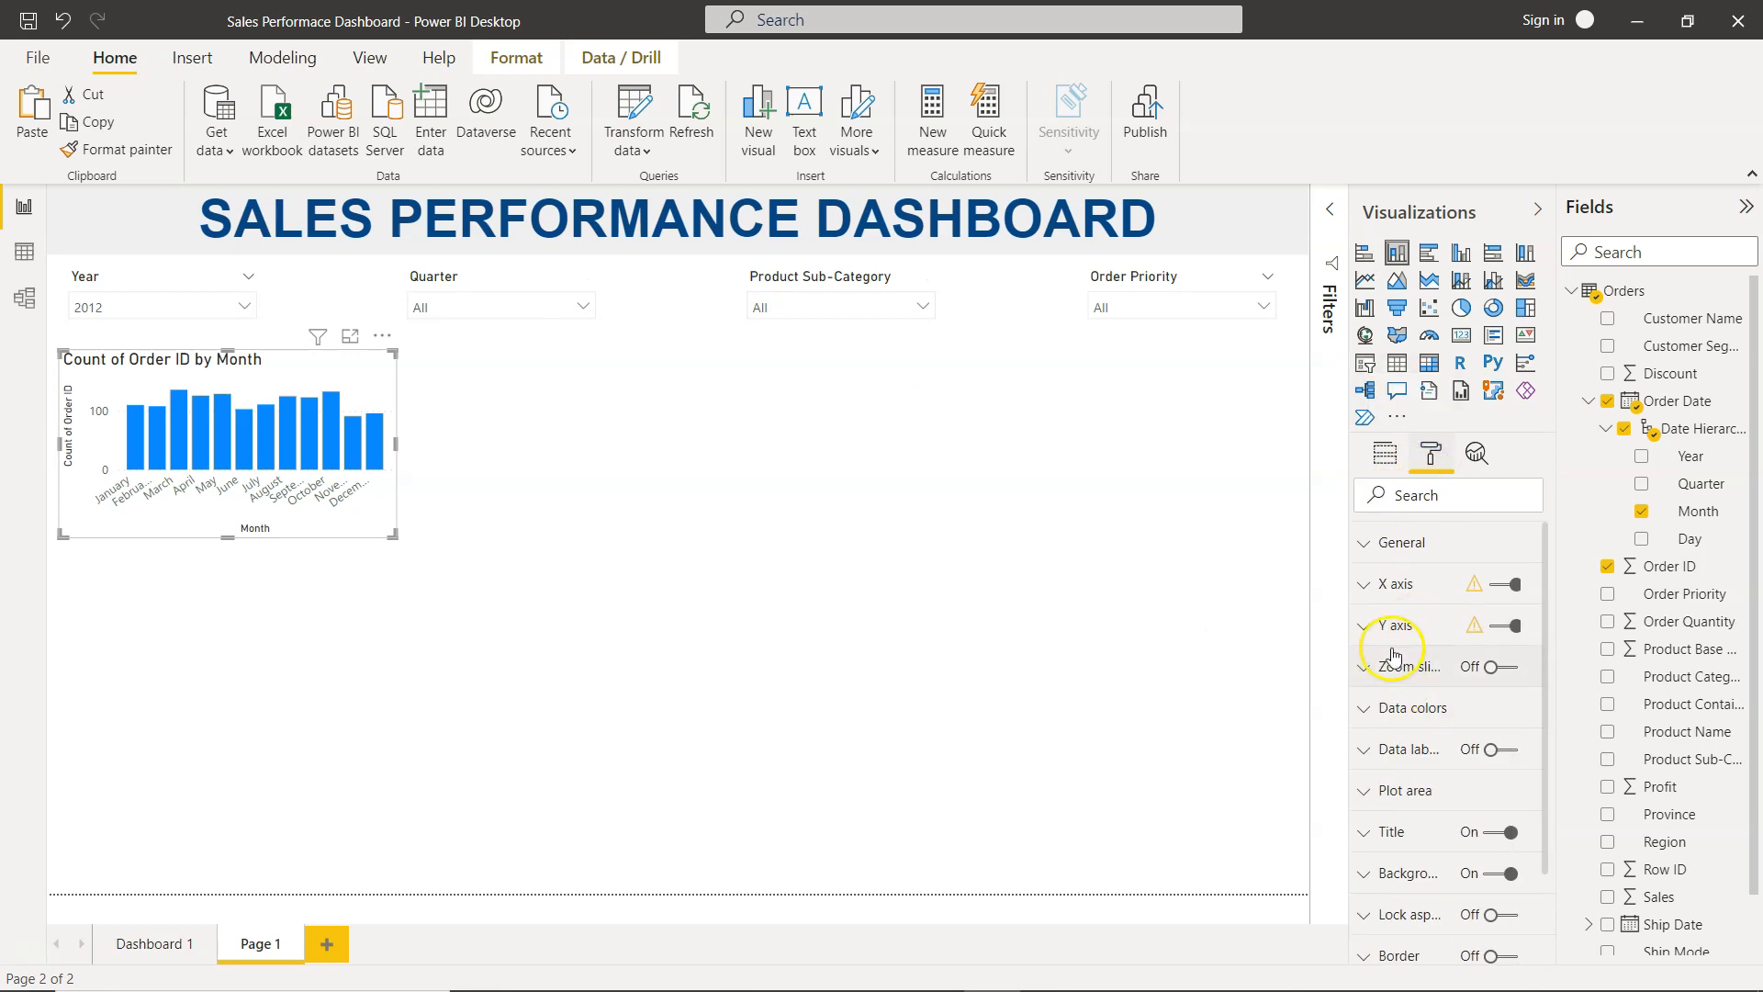
{"action": "left_click", "coordinate": [1367, 585]}
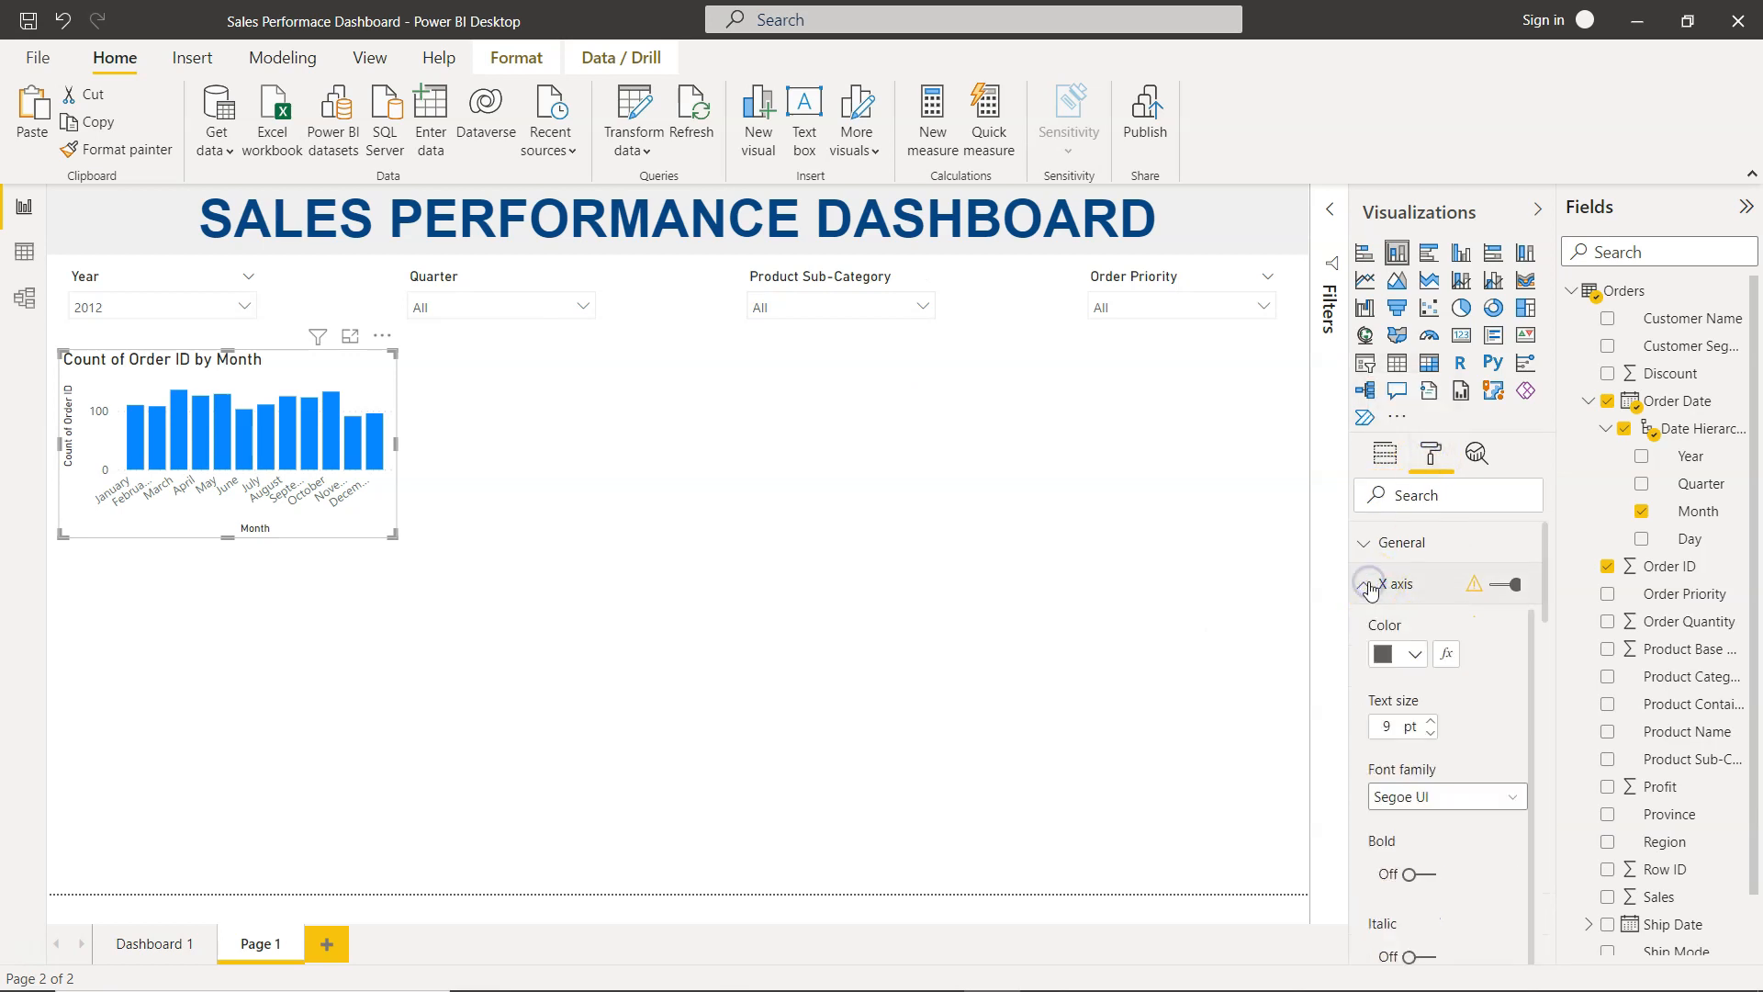
{"action": "scroll", "coordinate": [1417, 721], "scroll_direction": "down", "scroll_amount": 5}
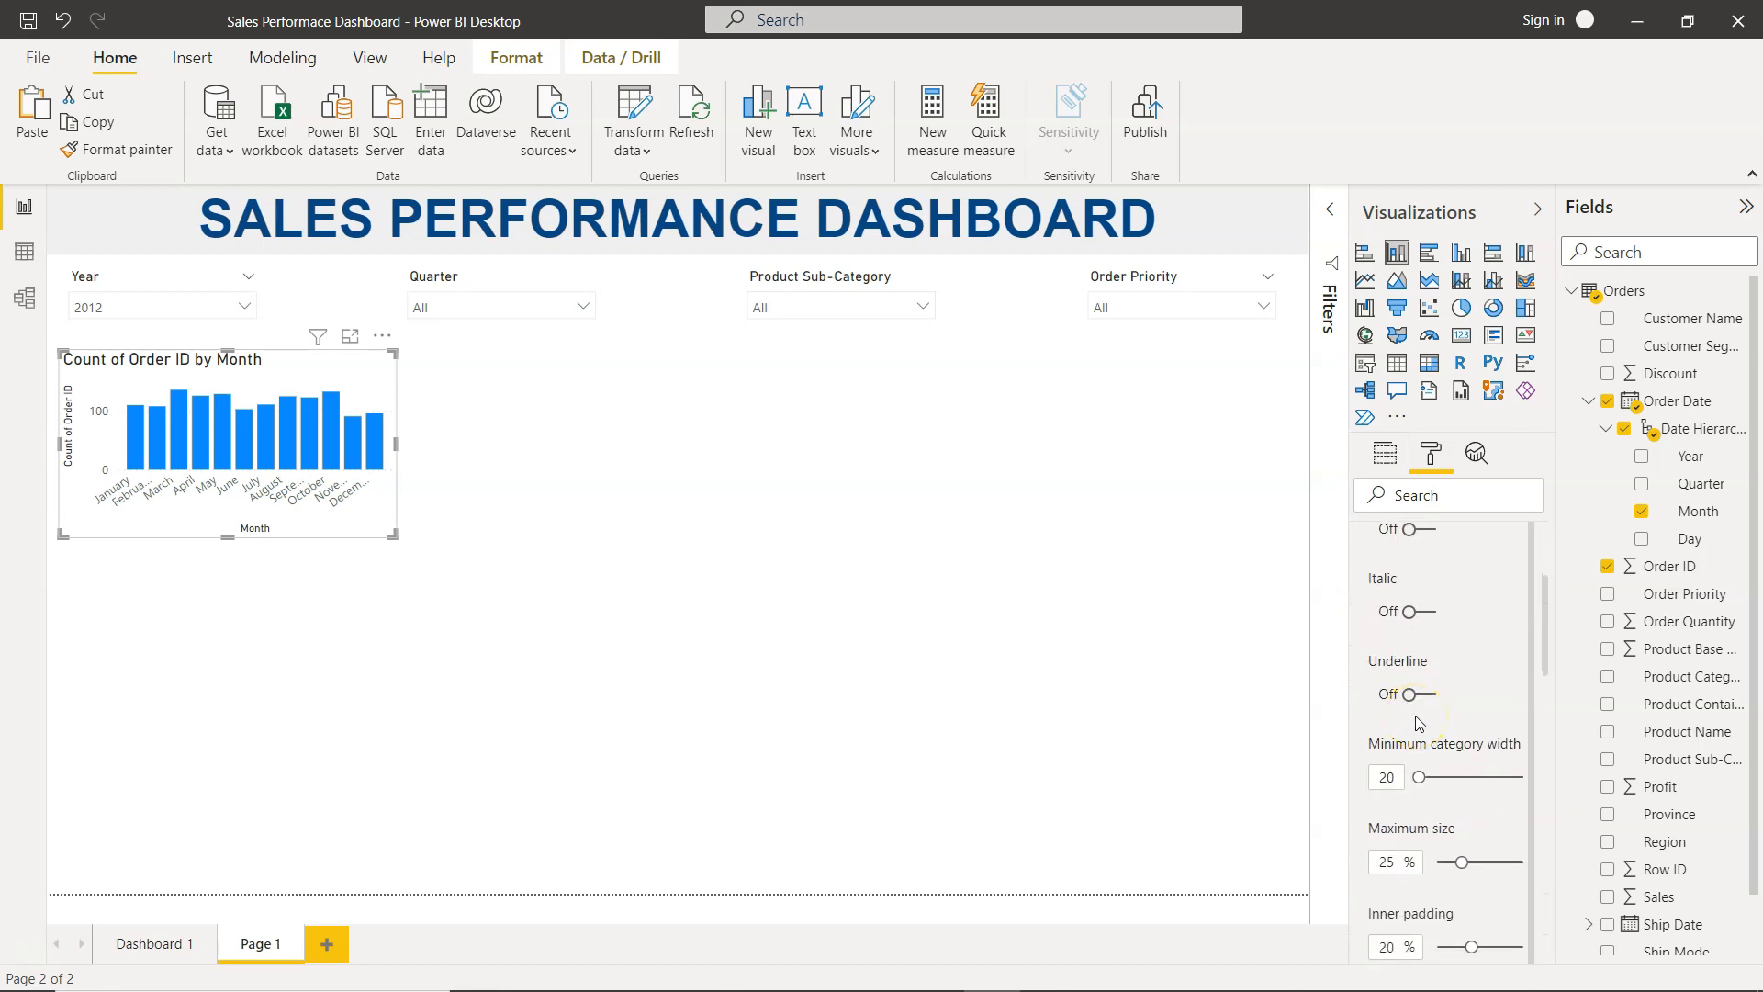
{"action": "scroll", "coordinate": [1417, 721], "scroll_direction": "up", "scroll_amount": 5}
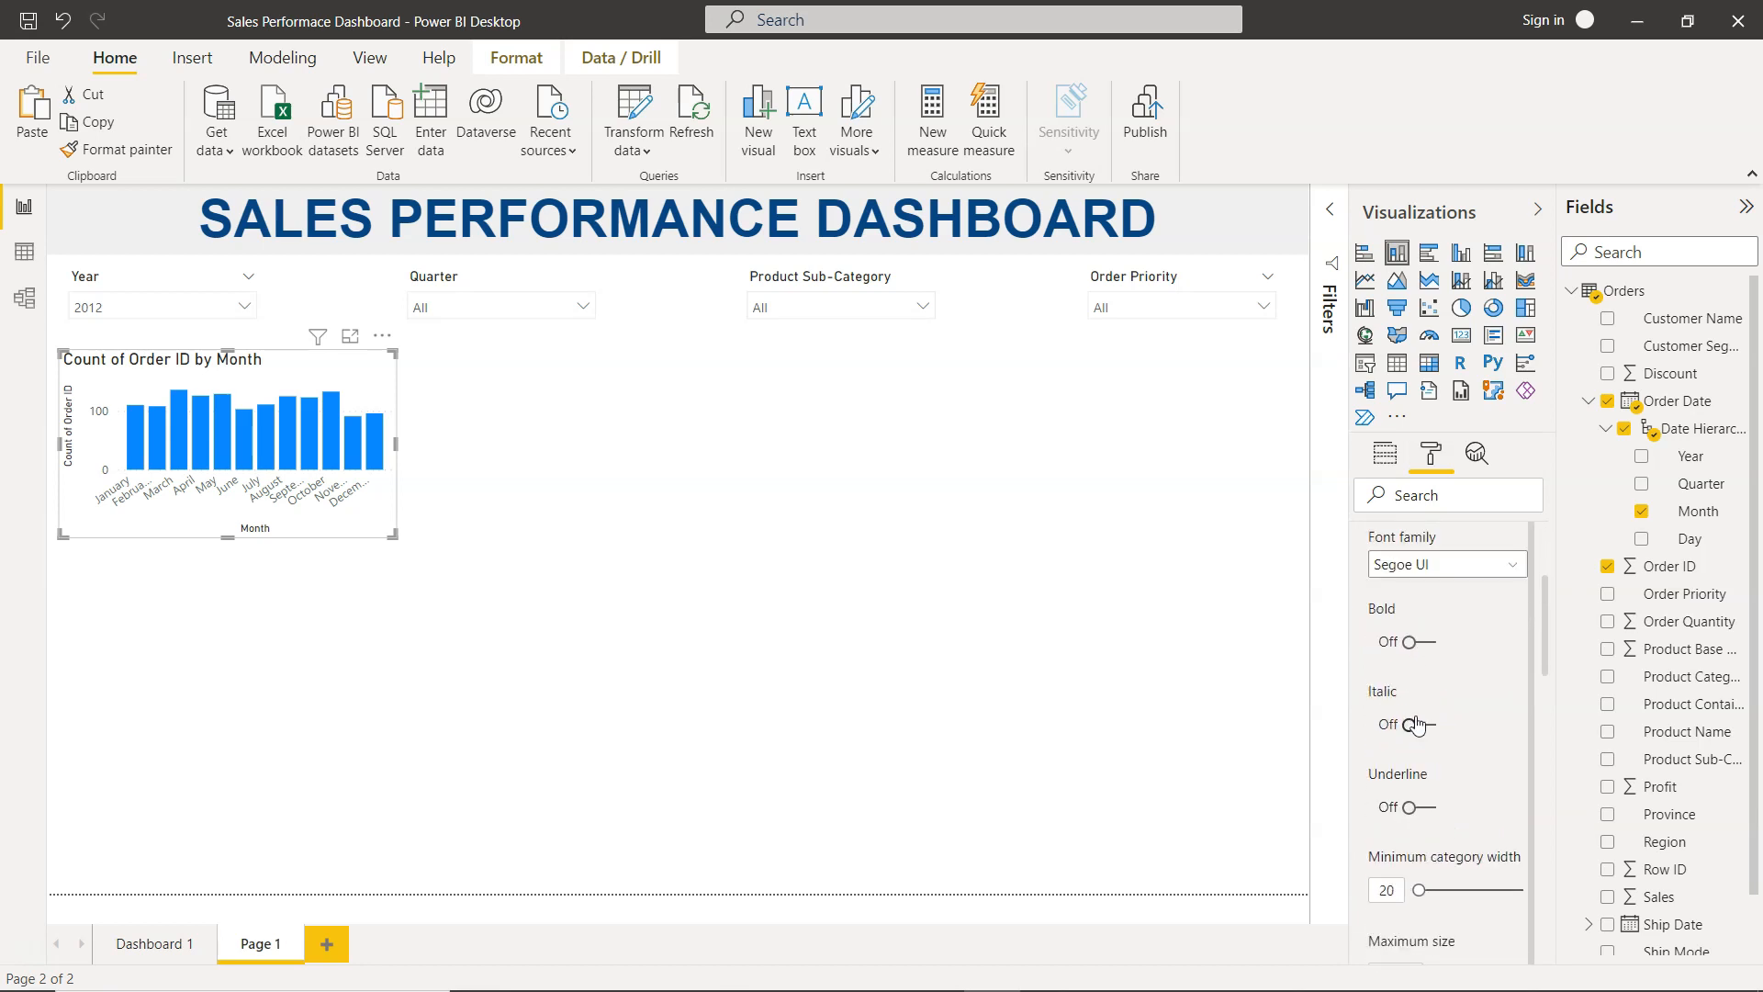
{"action": "scroll", "coordinate": [1416, 722], "scroll_direction": "down", "scroll_amount": 5}
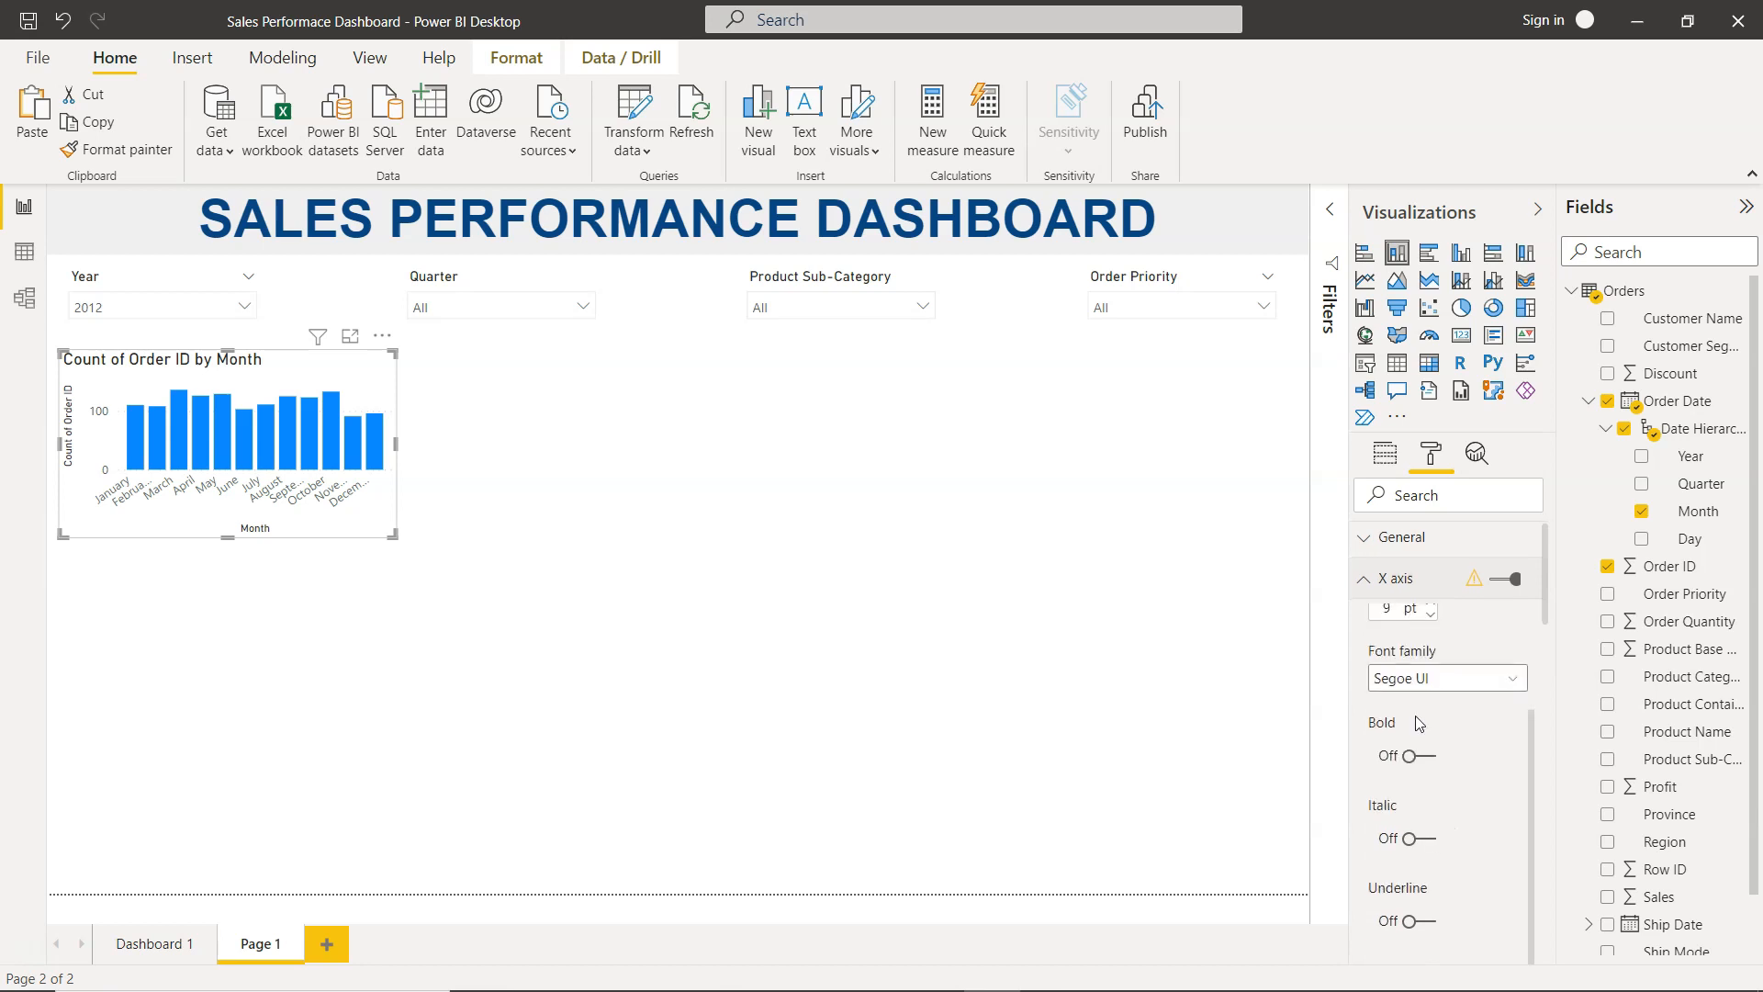
{"action": "scroll", "coordinate": [1417, 722], "scroll_direction": "down", "scroll_amount": 3}
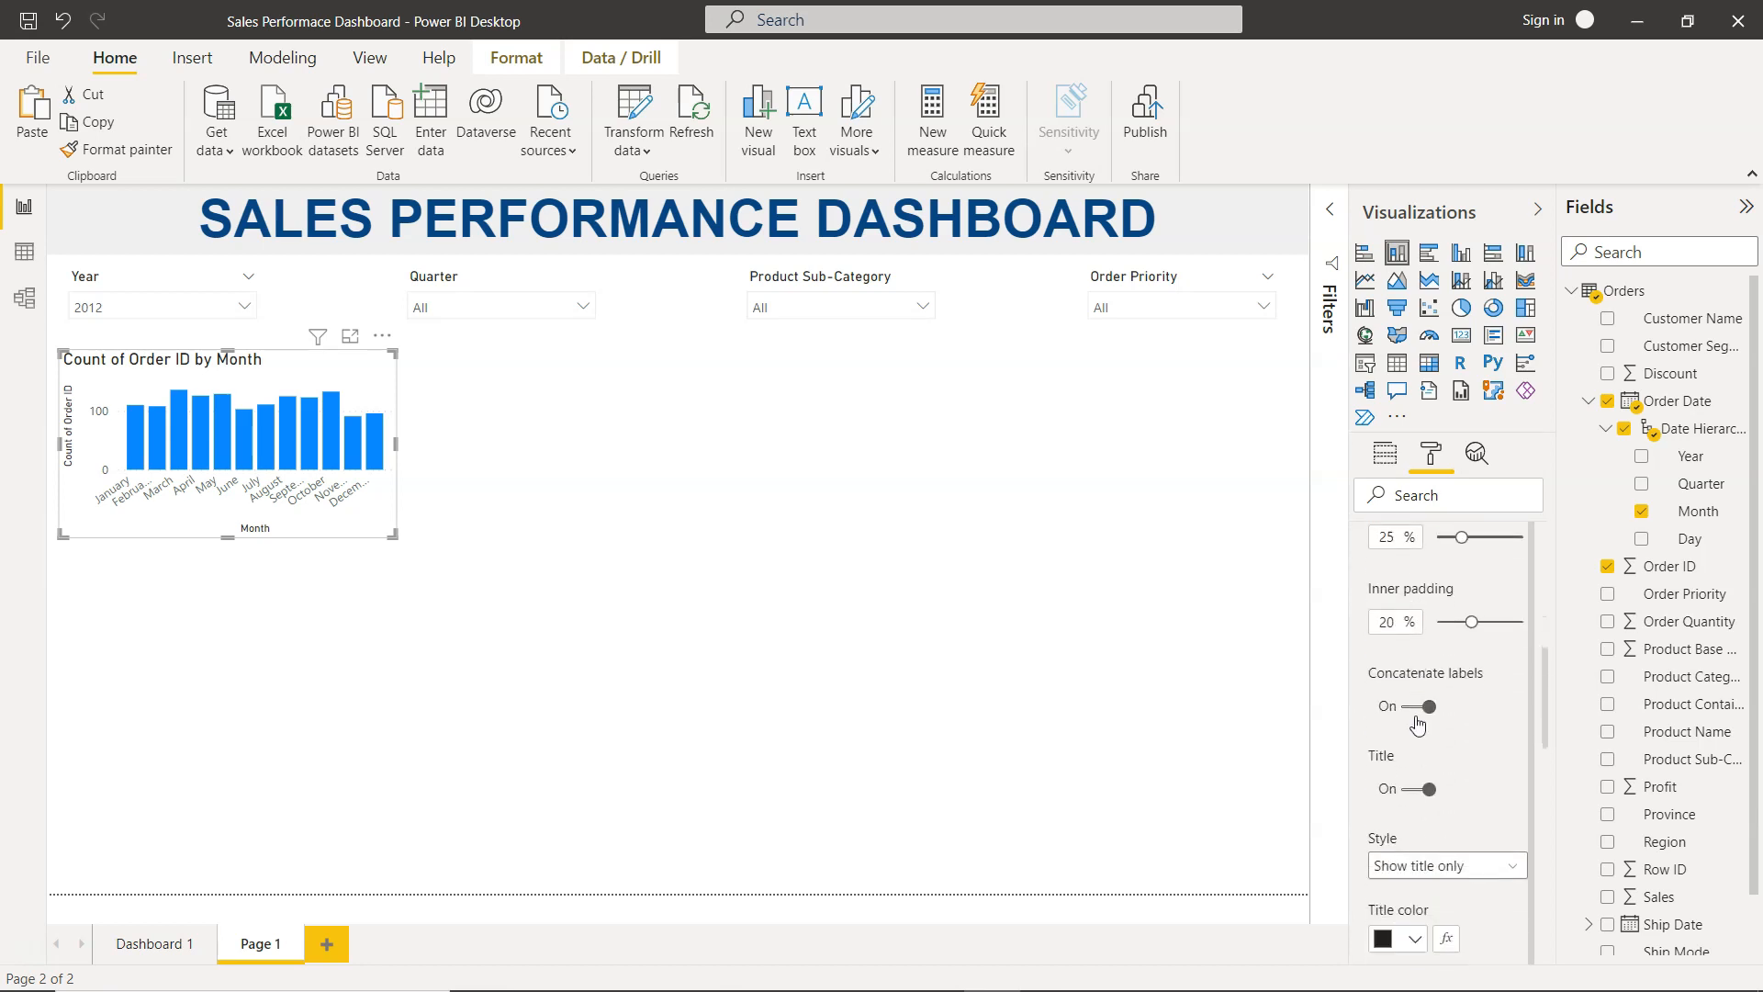
{"action": "left_click", "coordinate": [1411, 774]}
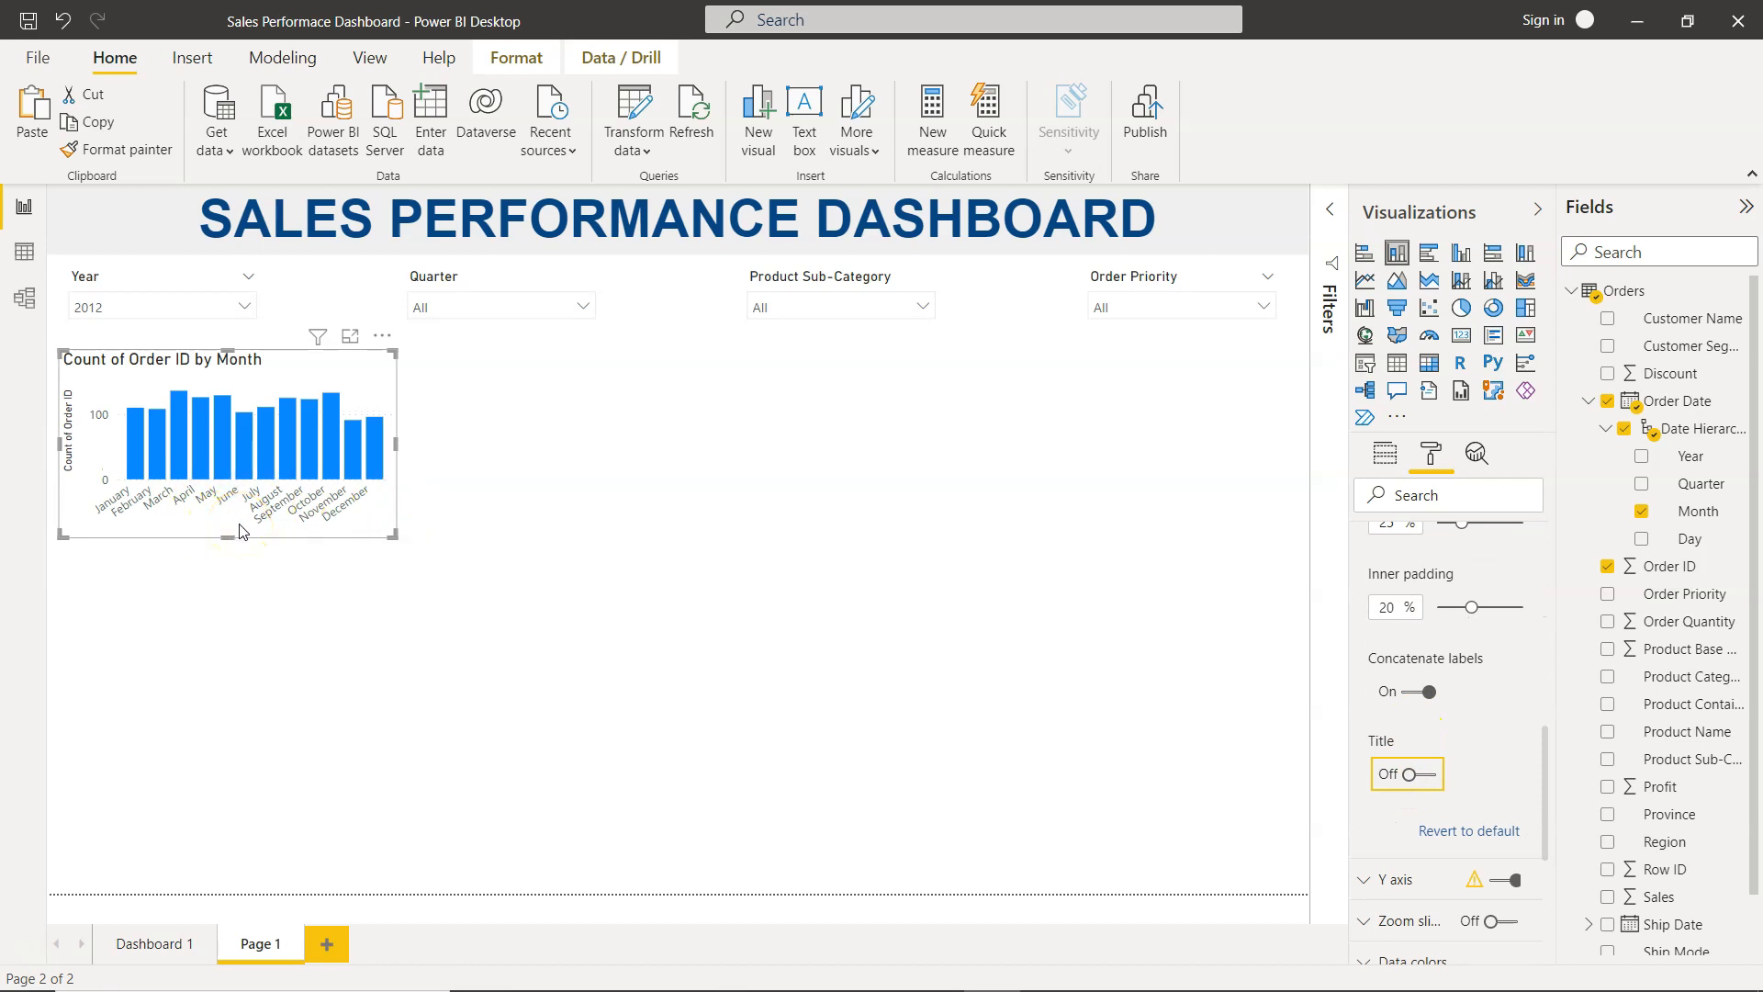
Step: Set the monthly order chart's X-axis labels to 8 pt and make them bold
{"action": "scroll", "coordinate": [1422, 655], "scroll_direction": "up", "scroll_amount": 4}
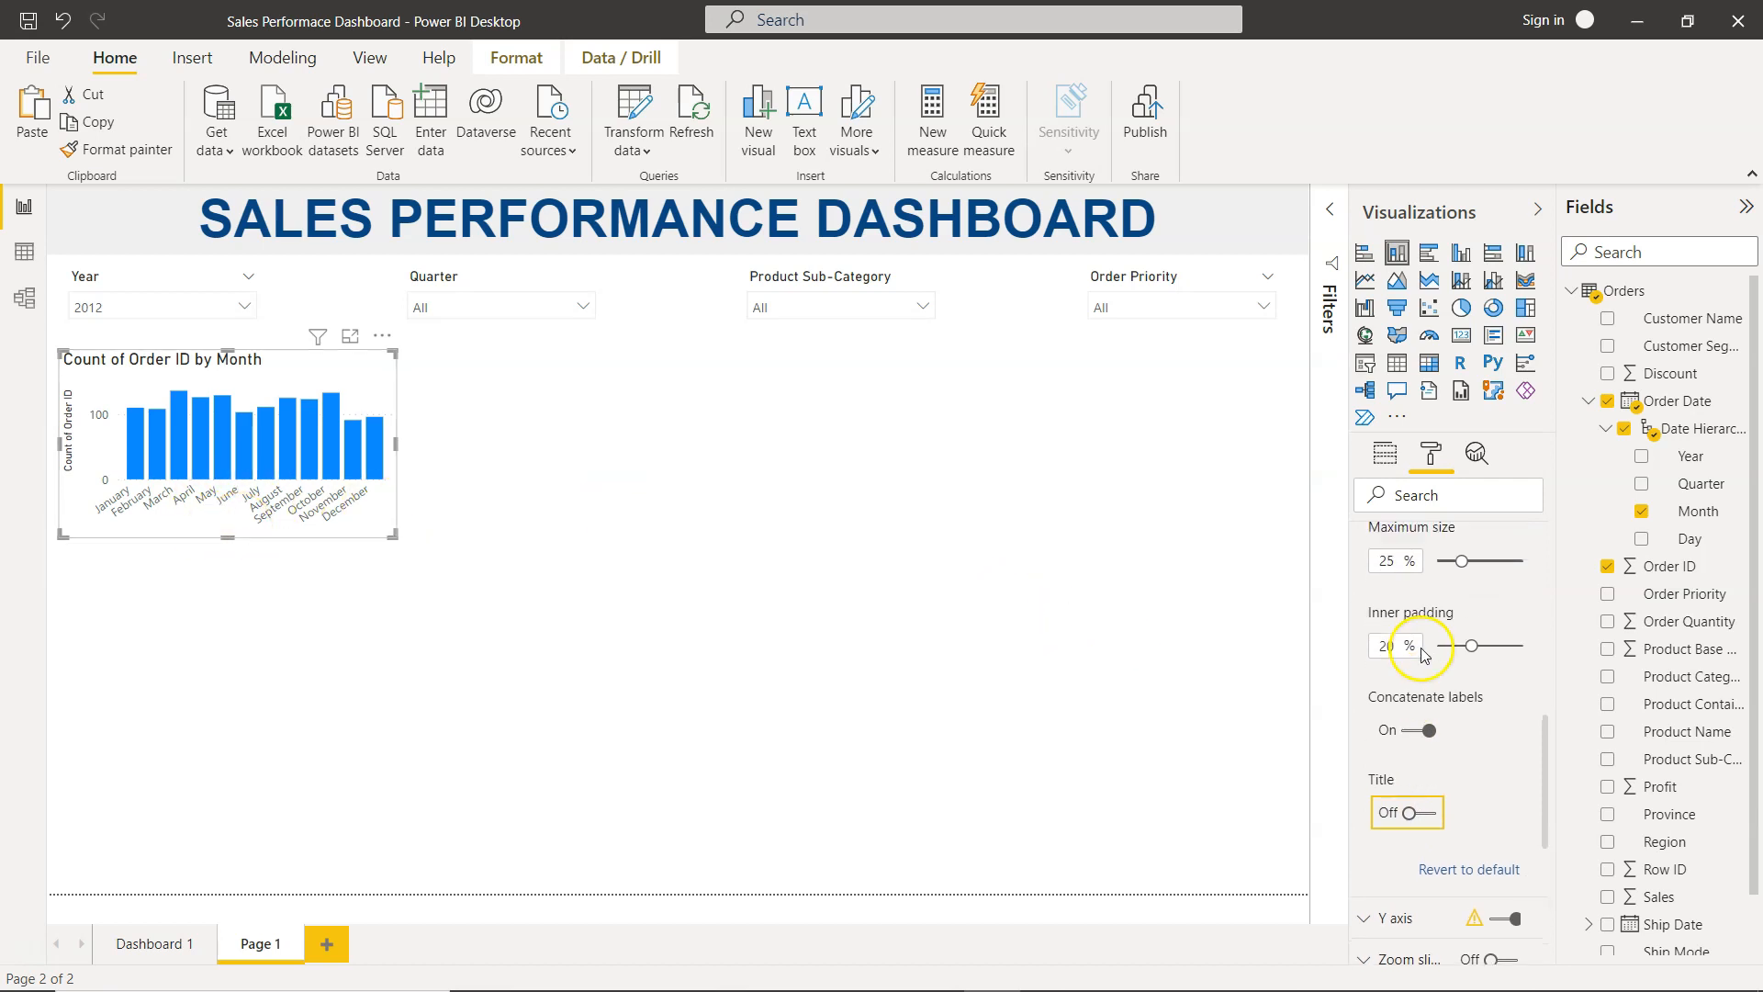
{"action": "scroll", "coordinate": [1421, 654], "scroll_direction": "up", "scroll_amount": 3}
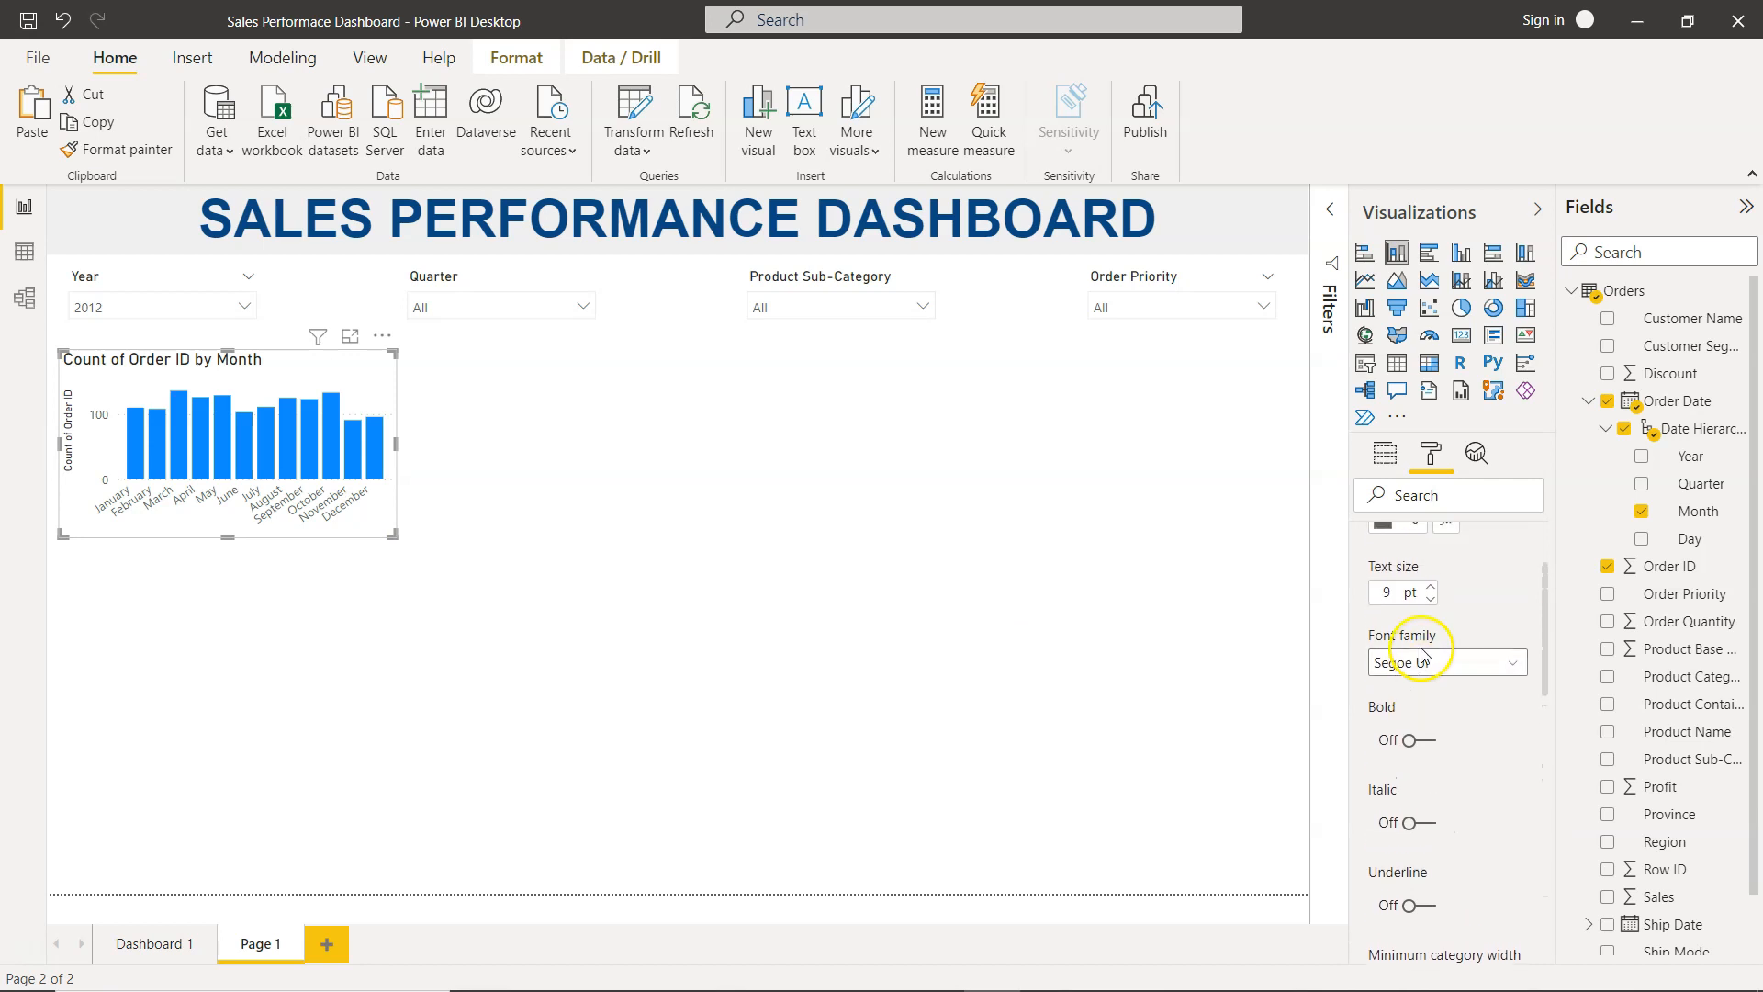
{"action": "left_click", "coordinate": [1429, 599]}
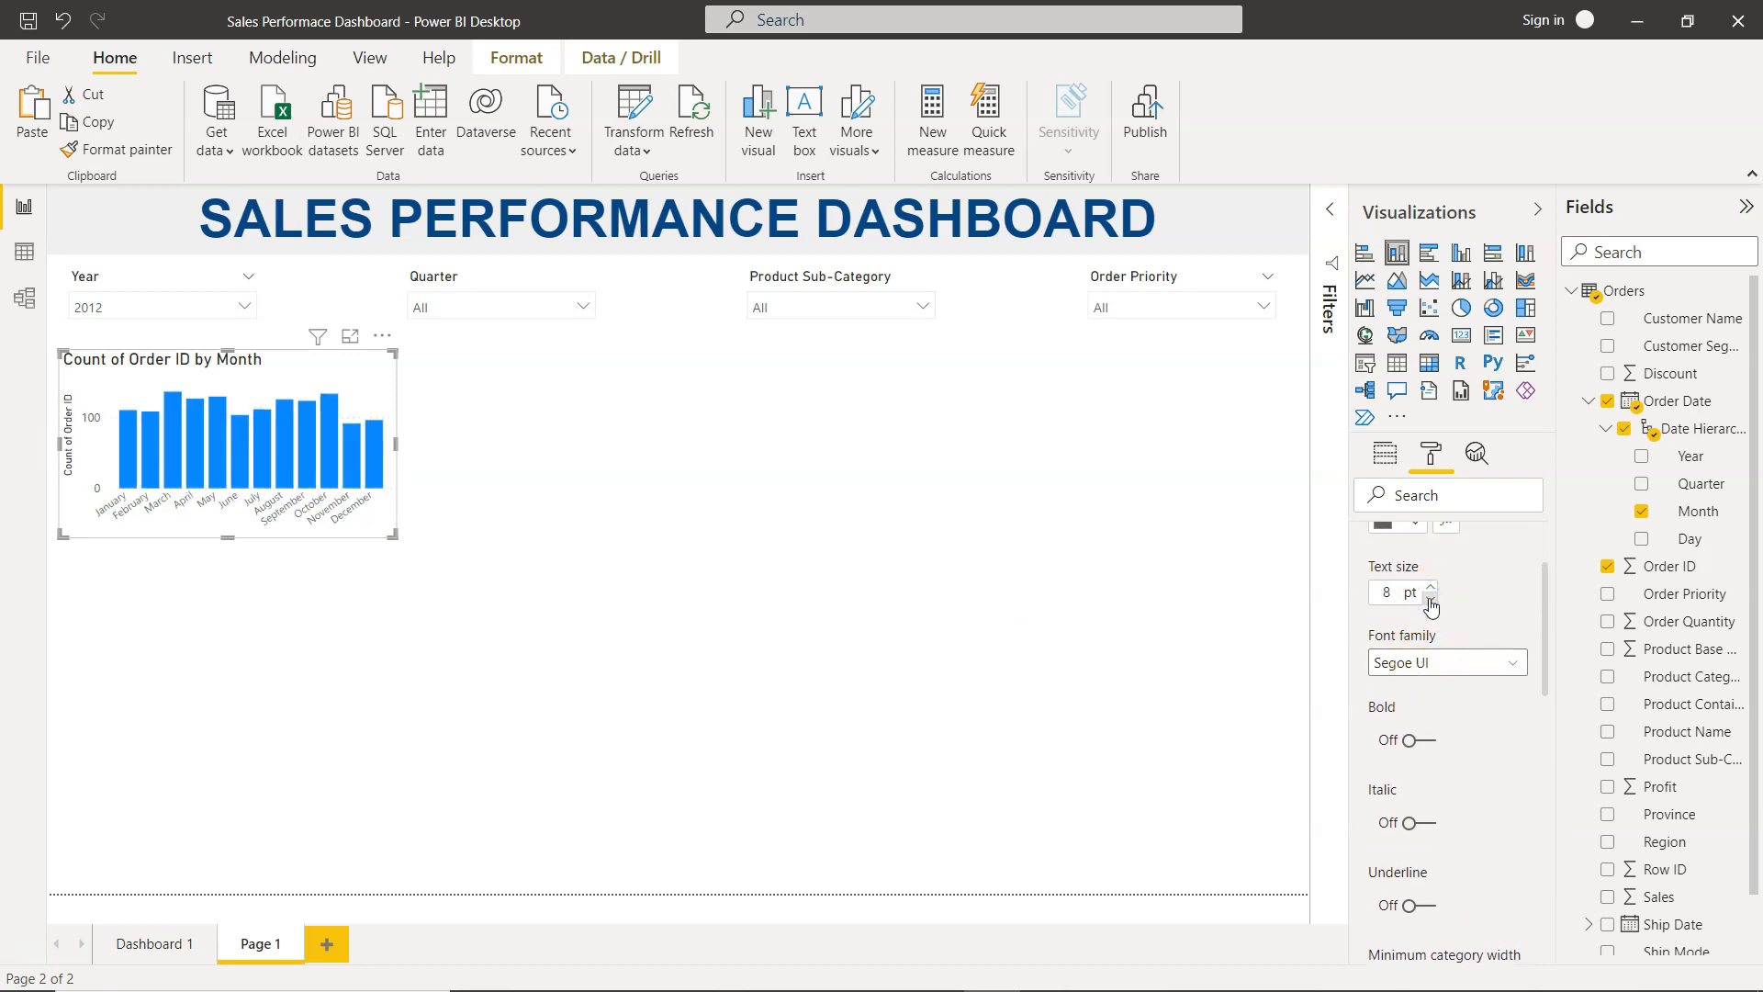
{"action": "left_click", "coordinate": [1428, 739]}
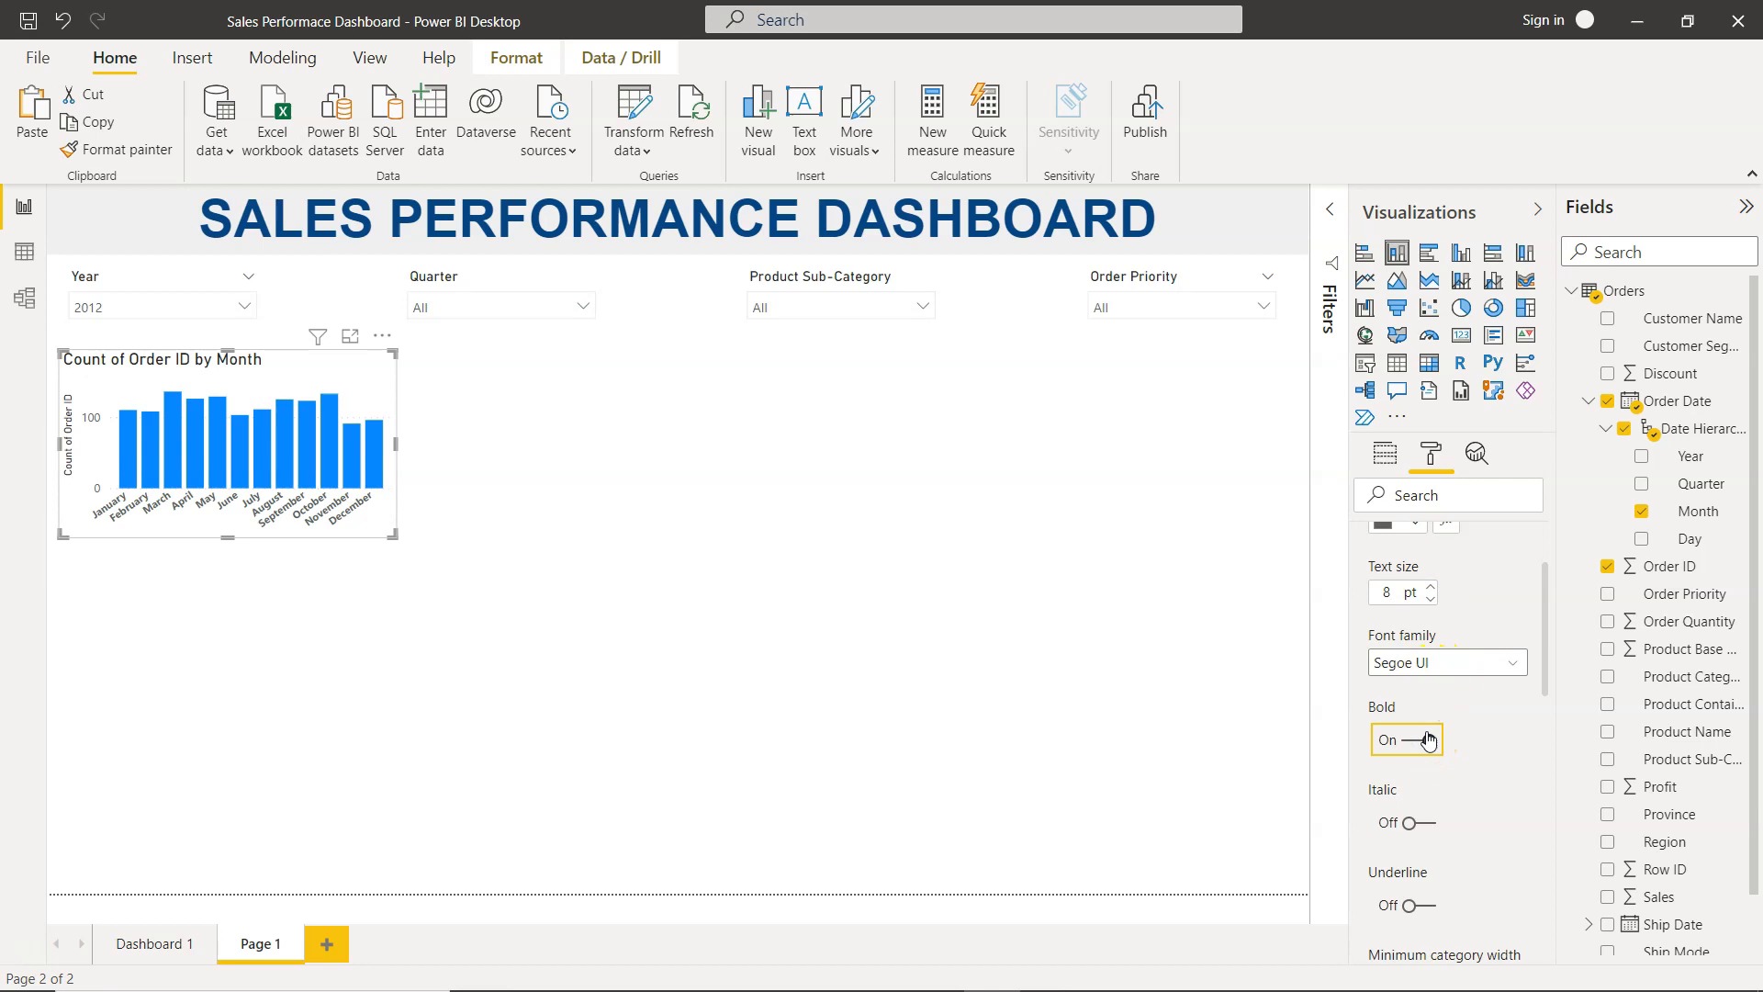
Step: Try dark grey and dark blue theme colors on the monthly order chart's X-axis labels
{"action": "scroll", "coordinate": [1461, 648], "scroll_direction": "up", "scroll_amount": 1}
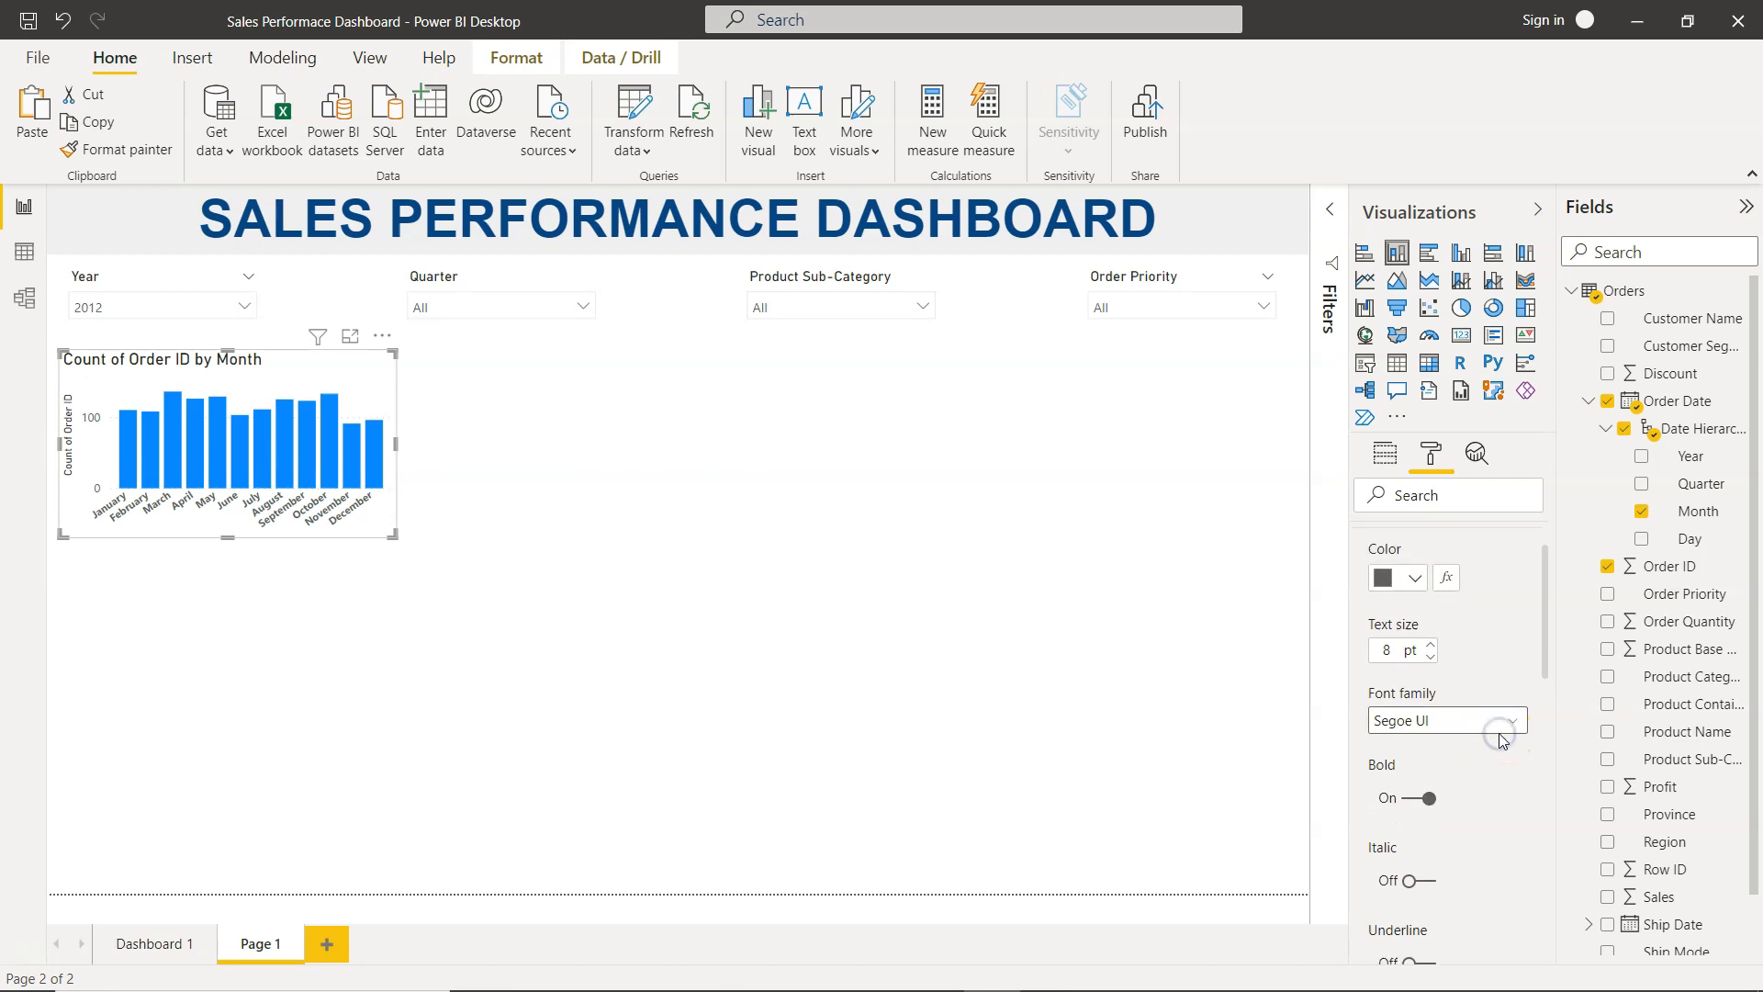
{"action": "left_click", "coordinate": [1417, 593]}
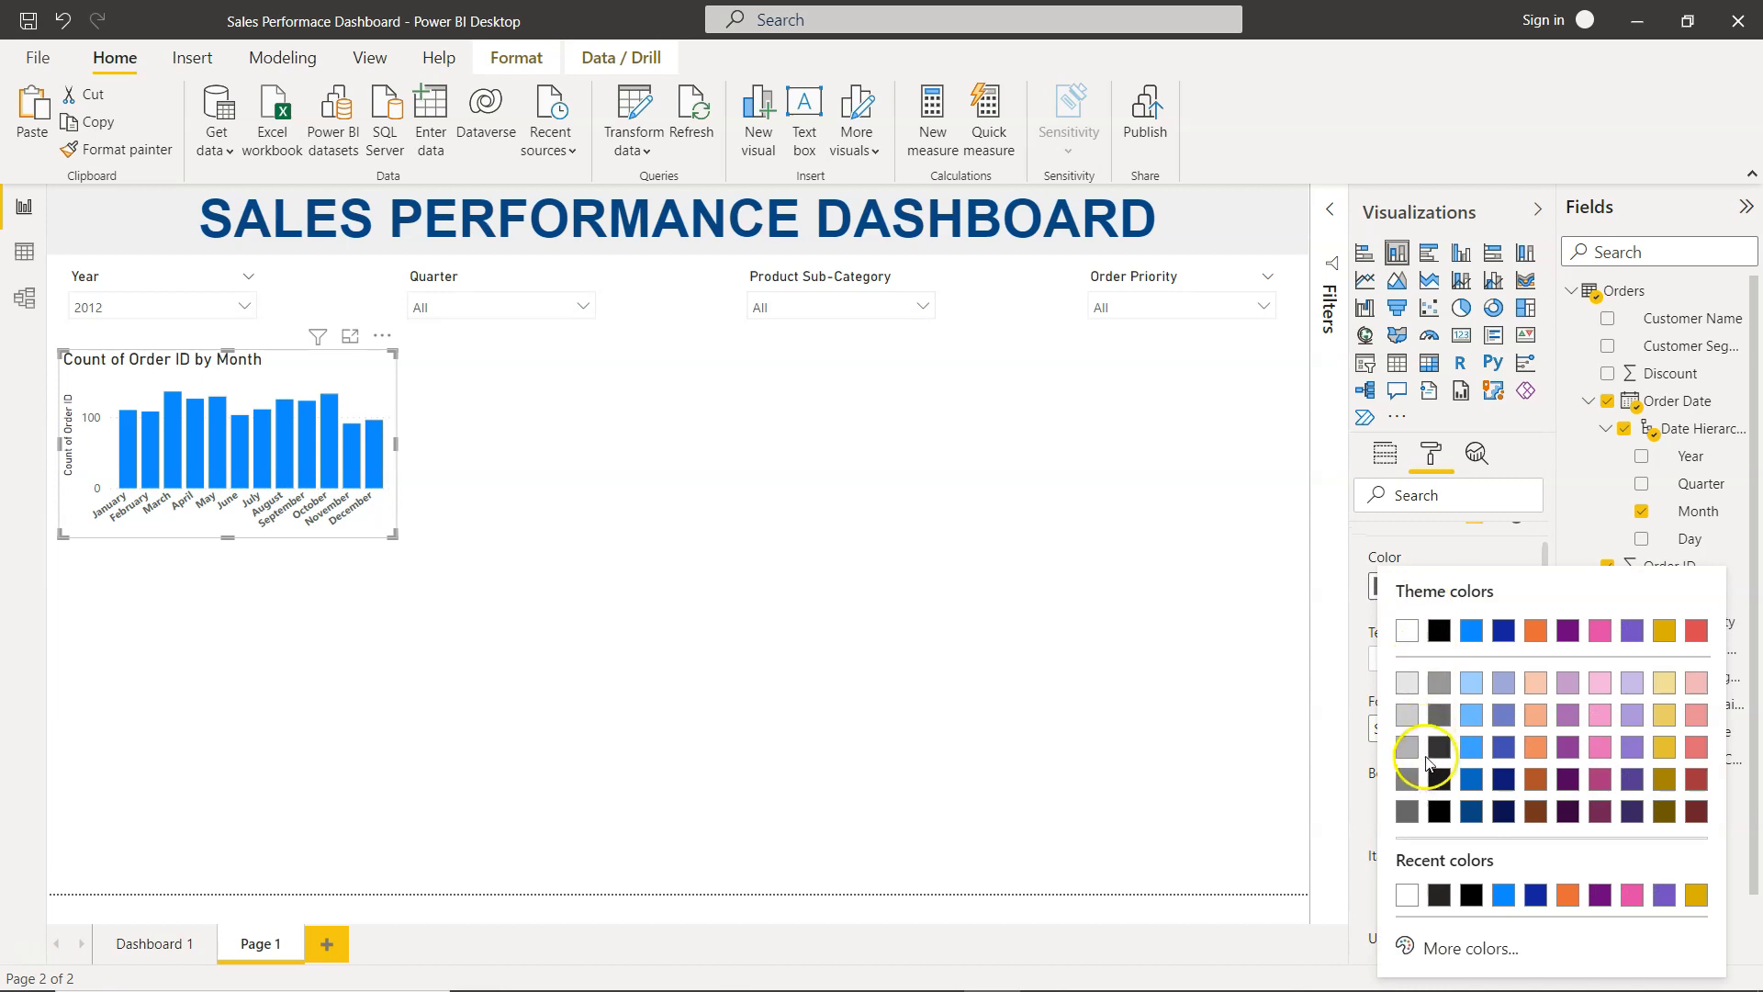
{"action": "left_click", "coordinate": [1438, 716]}
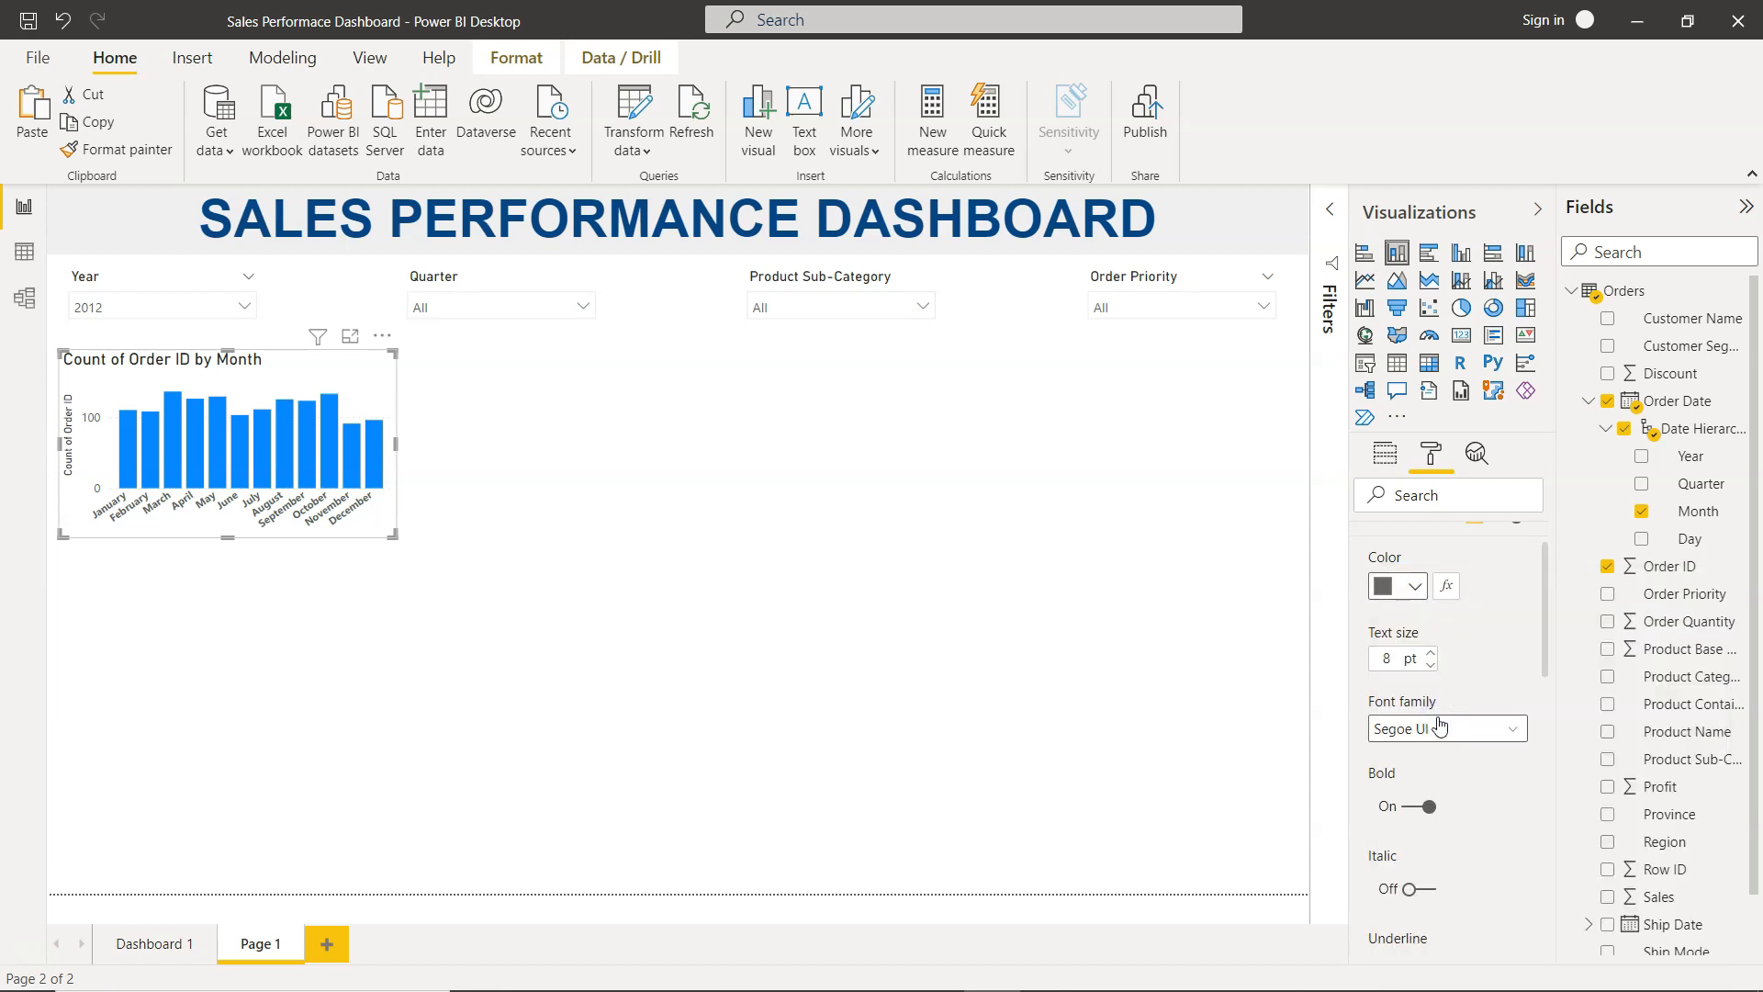
{"action": "scroll", "coordinate": [1517, 643], "scroll_direction": "up", "scroll_amount": 2}
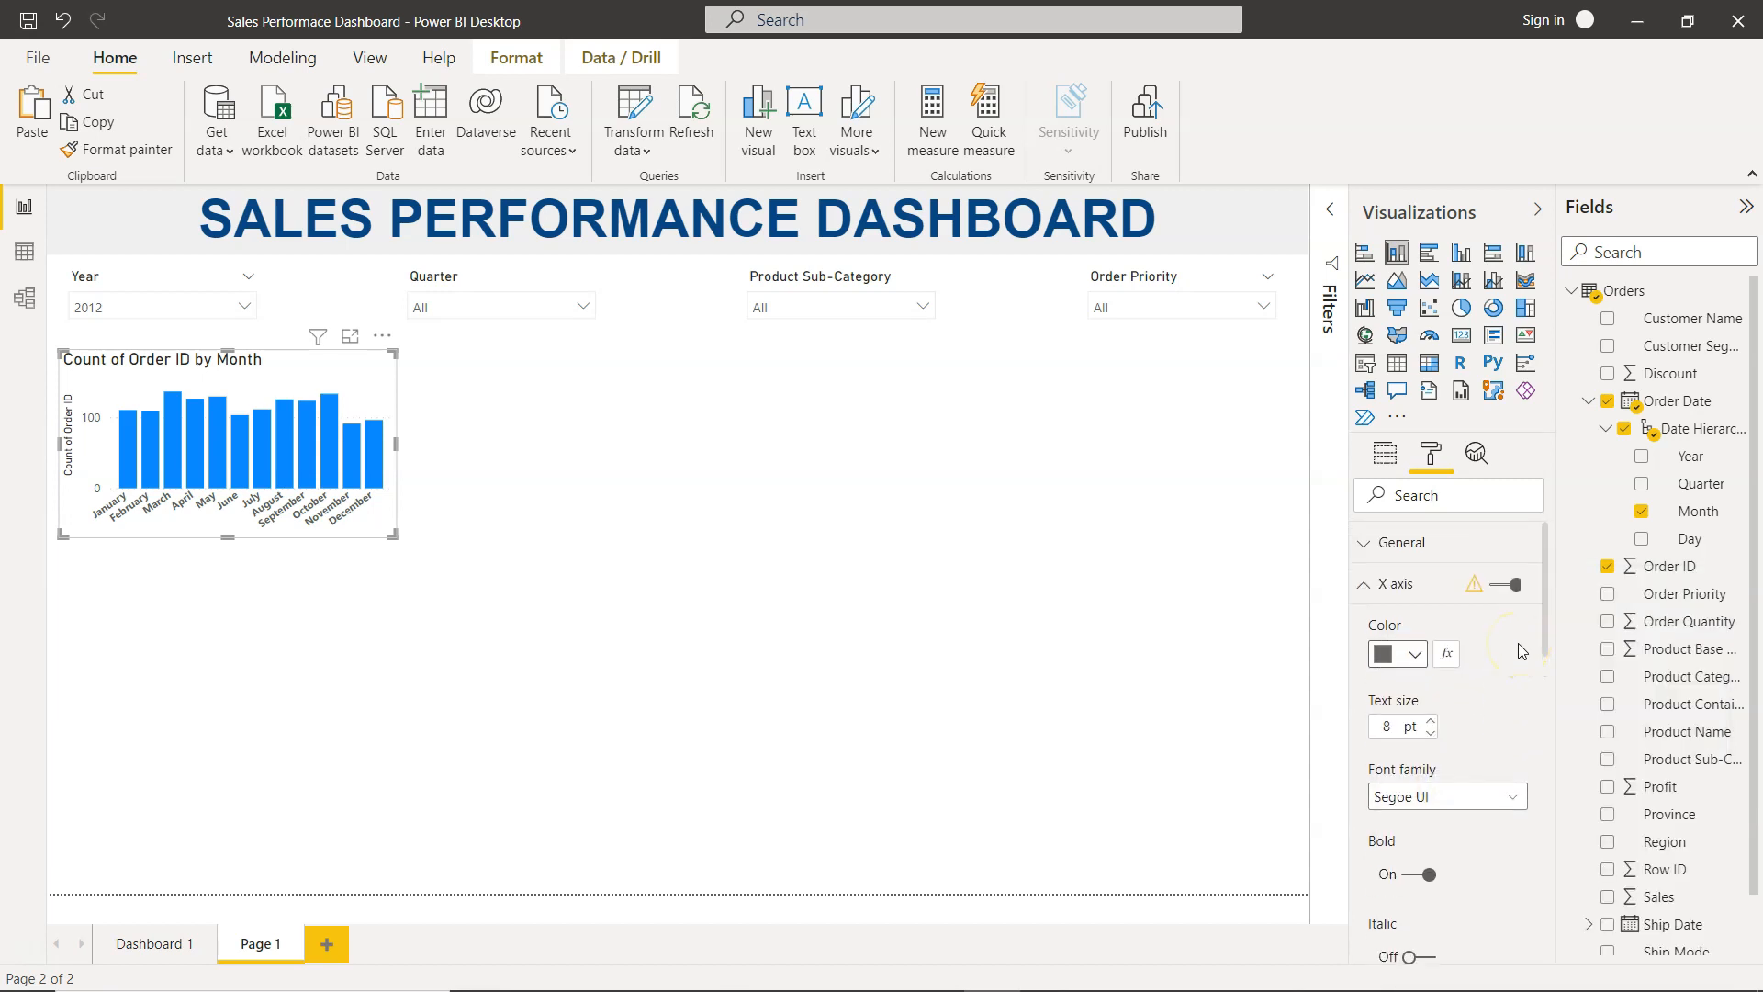
{"action": "scroll", "coordinate": [1446, 771], "scroll_direction": "down", "scroll_amount": 3}
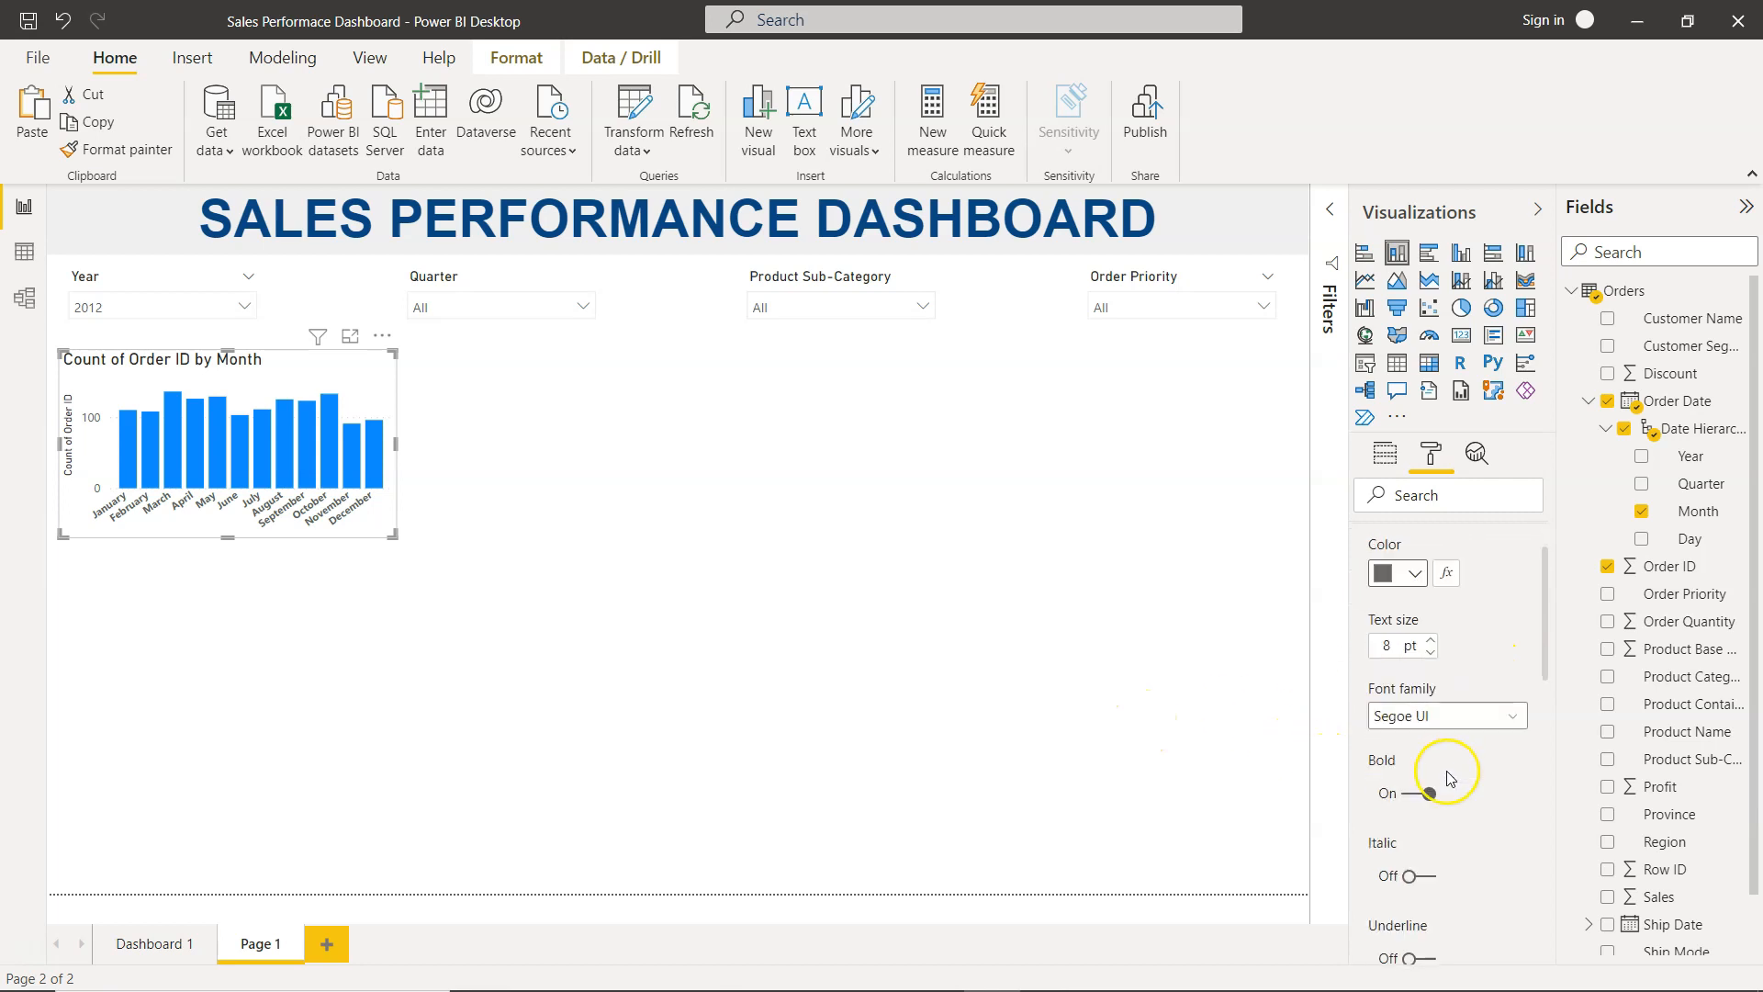
{"action": "scroll", "coordinate": [1446, 770], "scroll_direction": "down", "scroll_amount": 5}
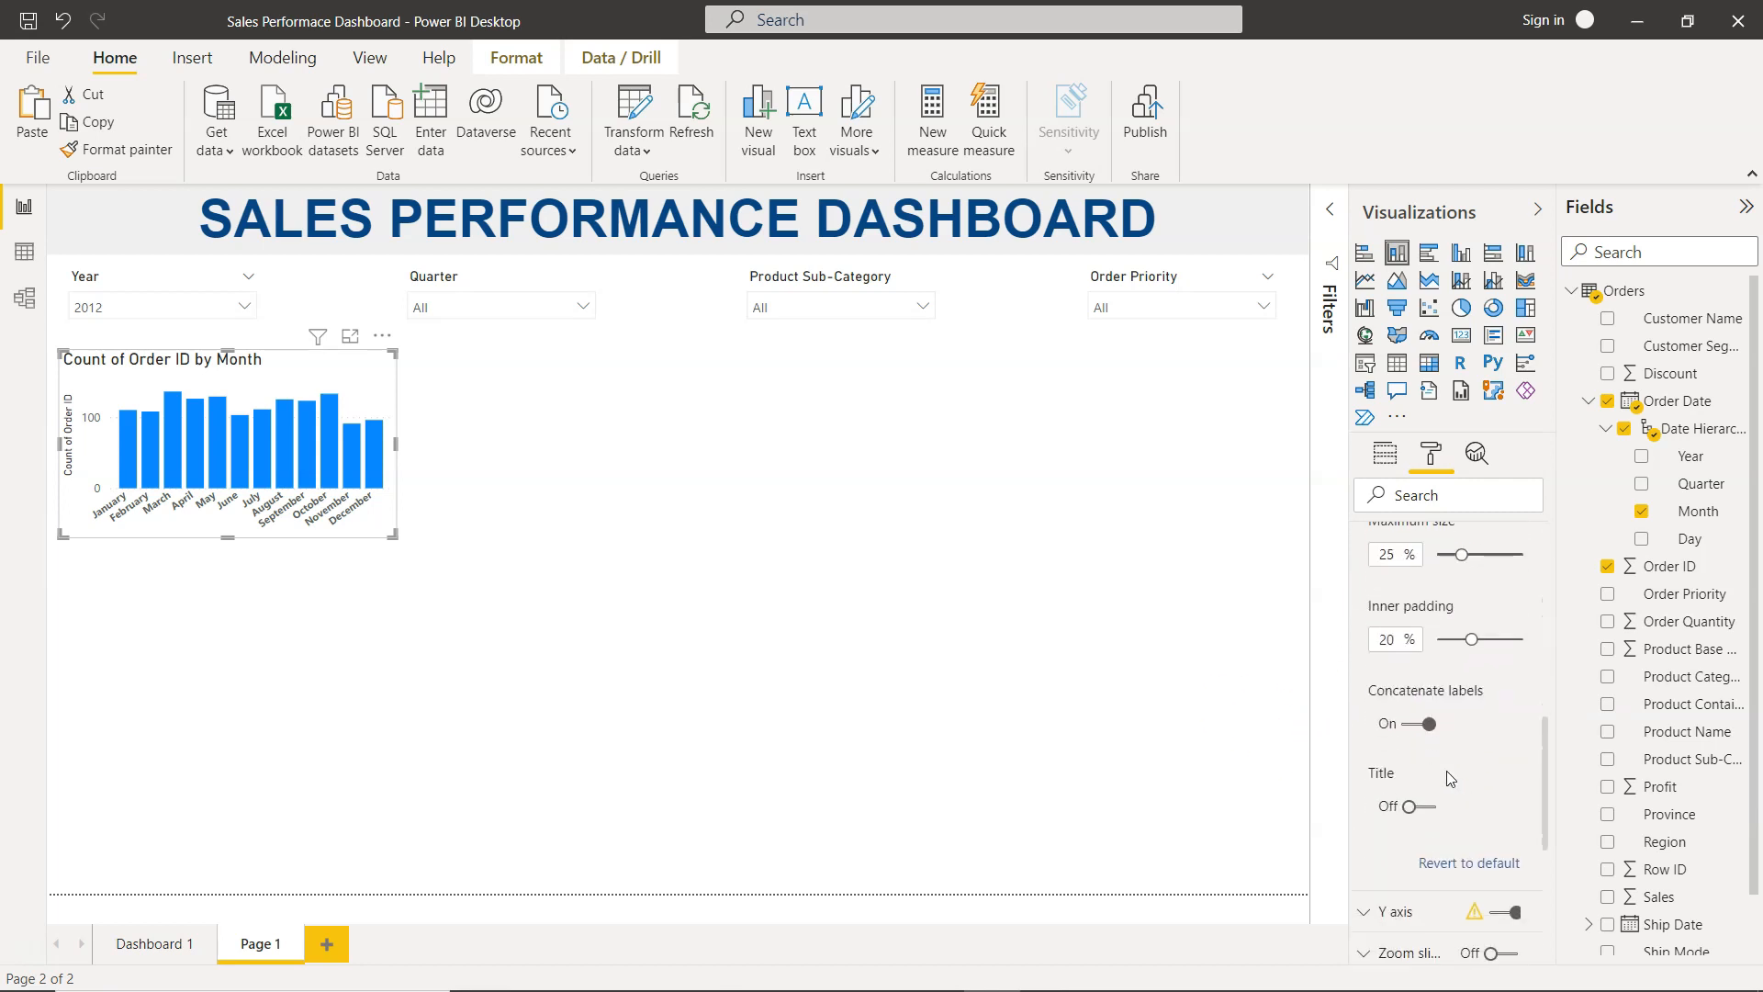
{"action": "scroll", "coordinate": [1443, 725], "scroll_direction": "up", "scroll_amount": 7}
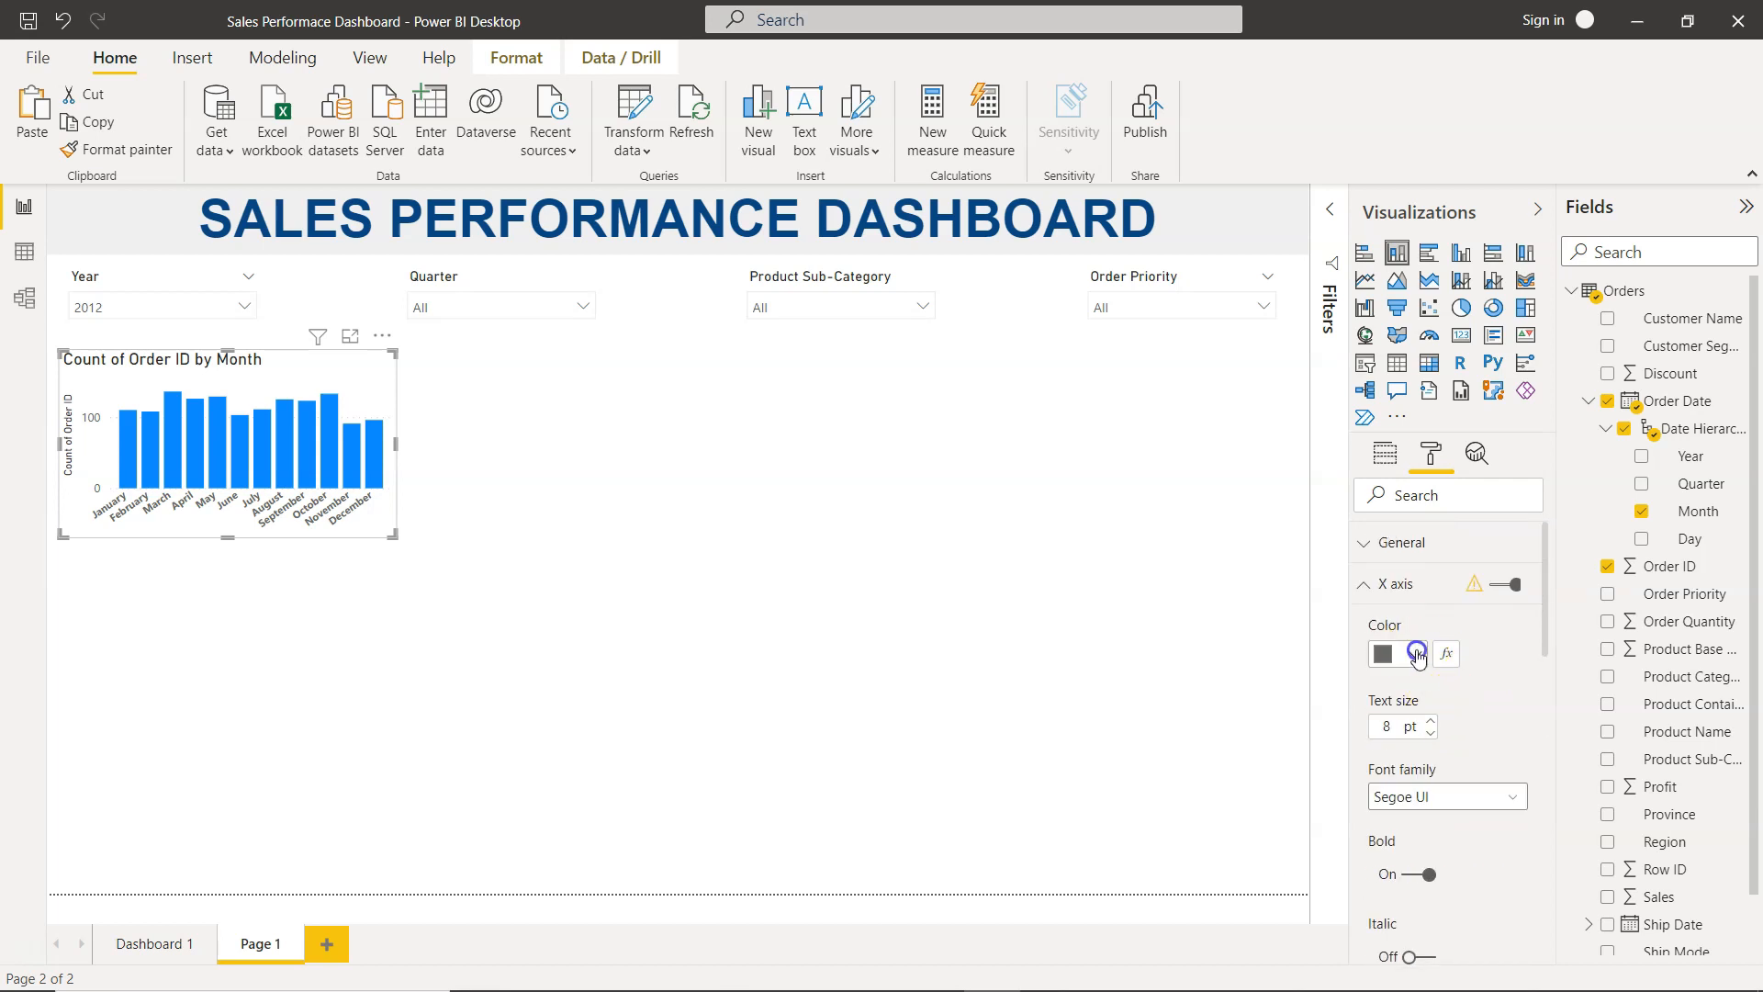
{"action": "left_click", "coordinate": [1416, 652]}
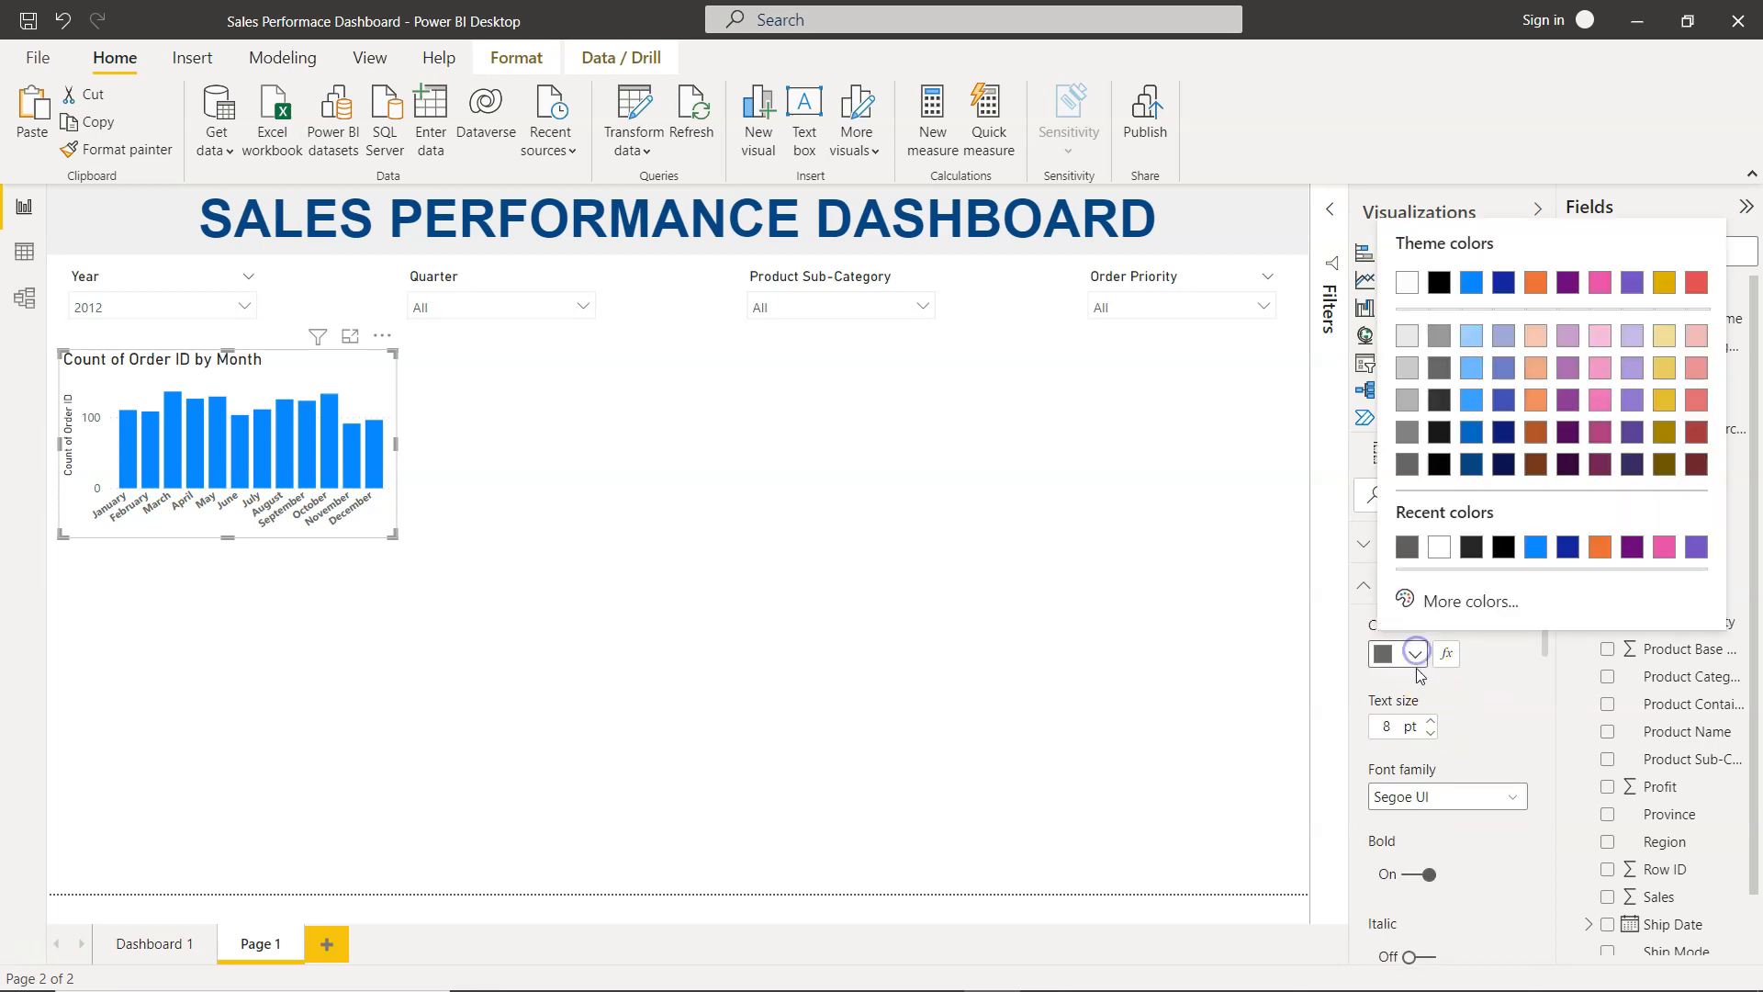
{"action": "left_click", "coordinate": [1470, 431]}
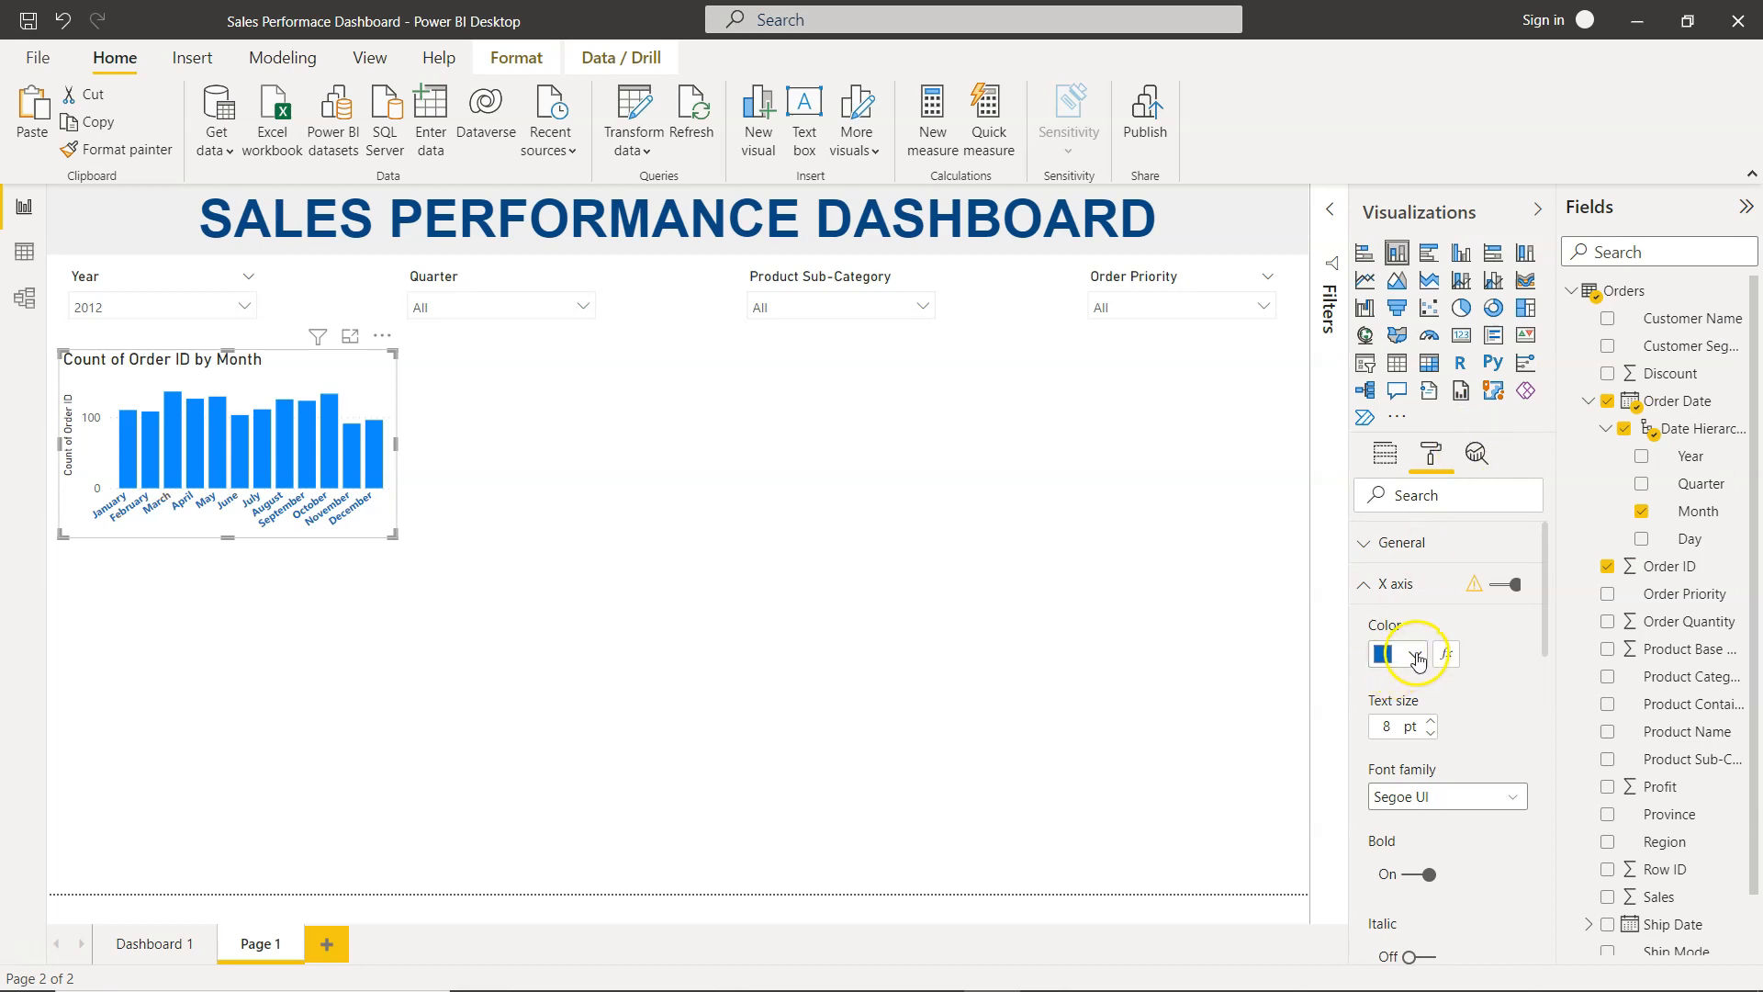
{"action": "left_click", "coordinate": [1416, 655]}
{"action": "left_click", "coordinate": [1442, 374]}
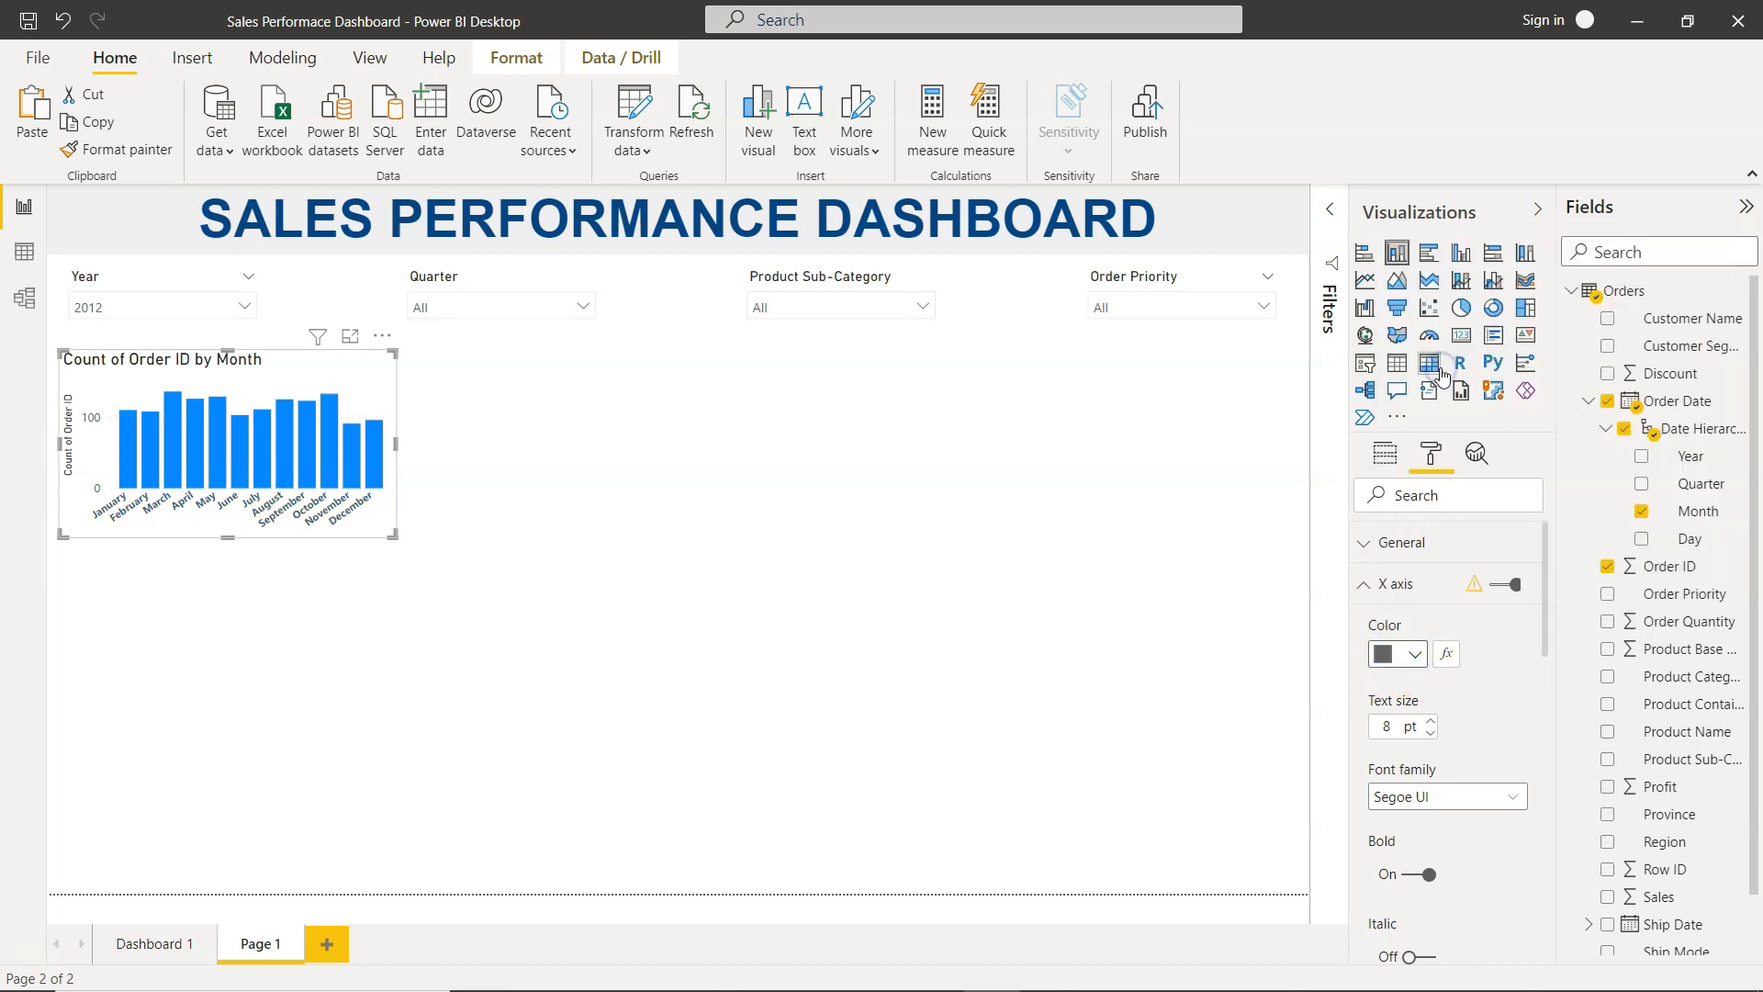
Step: Color the X-axis labels with the lightest grey shade under black in the theme colors and compare them with Dashboard 1's chart
{"action": "left_click", "coordinate": [1416, 655]}
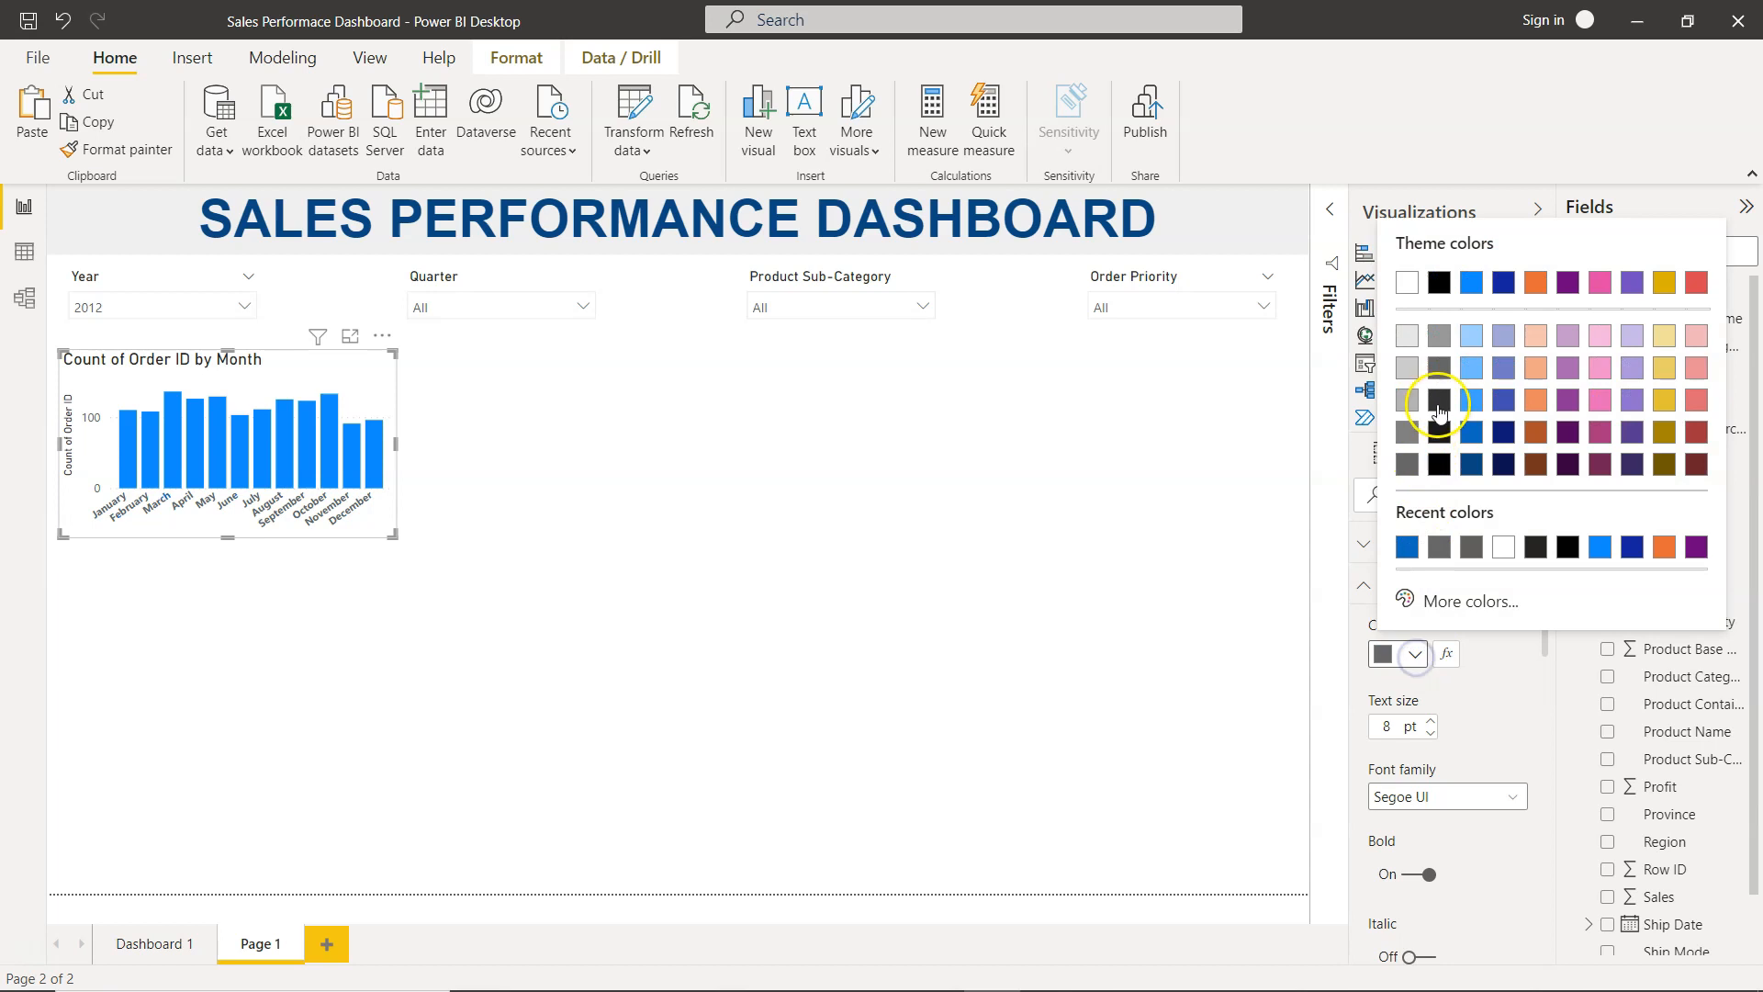
{"action": "left_click", "coordinate": [1439, 336]}
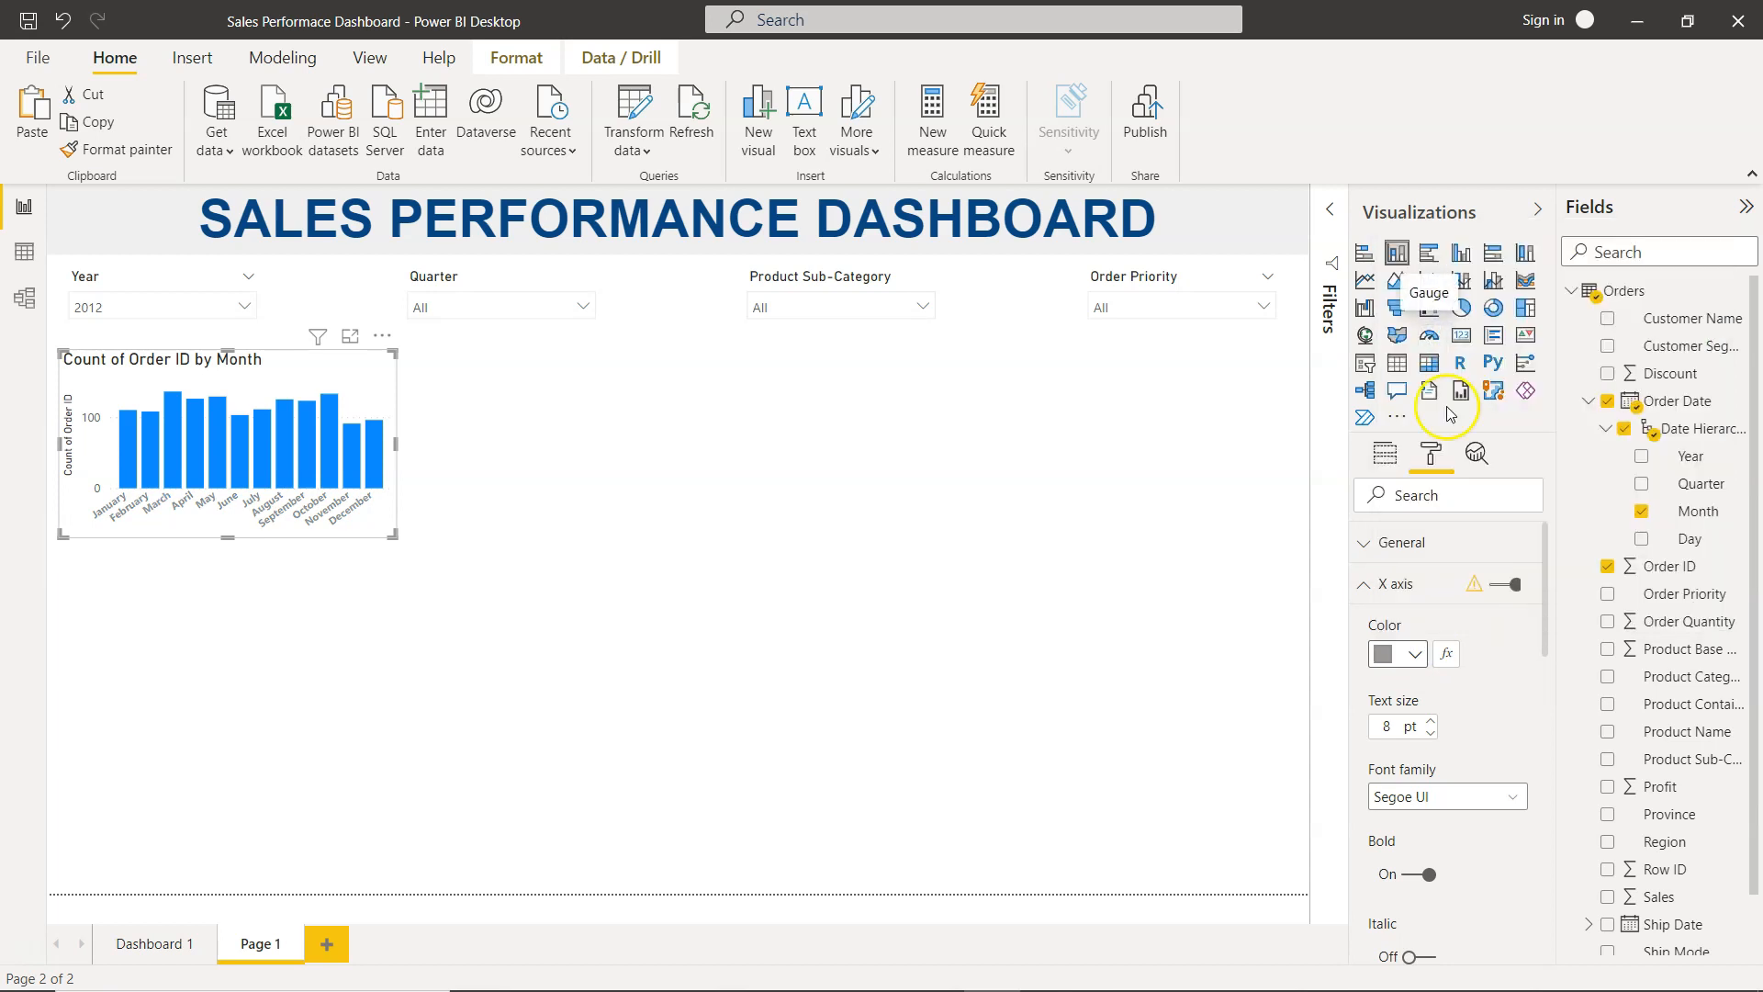
{"action": "left_click", "coordinate": [154, 953]}
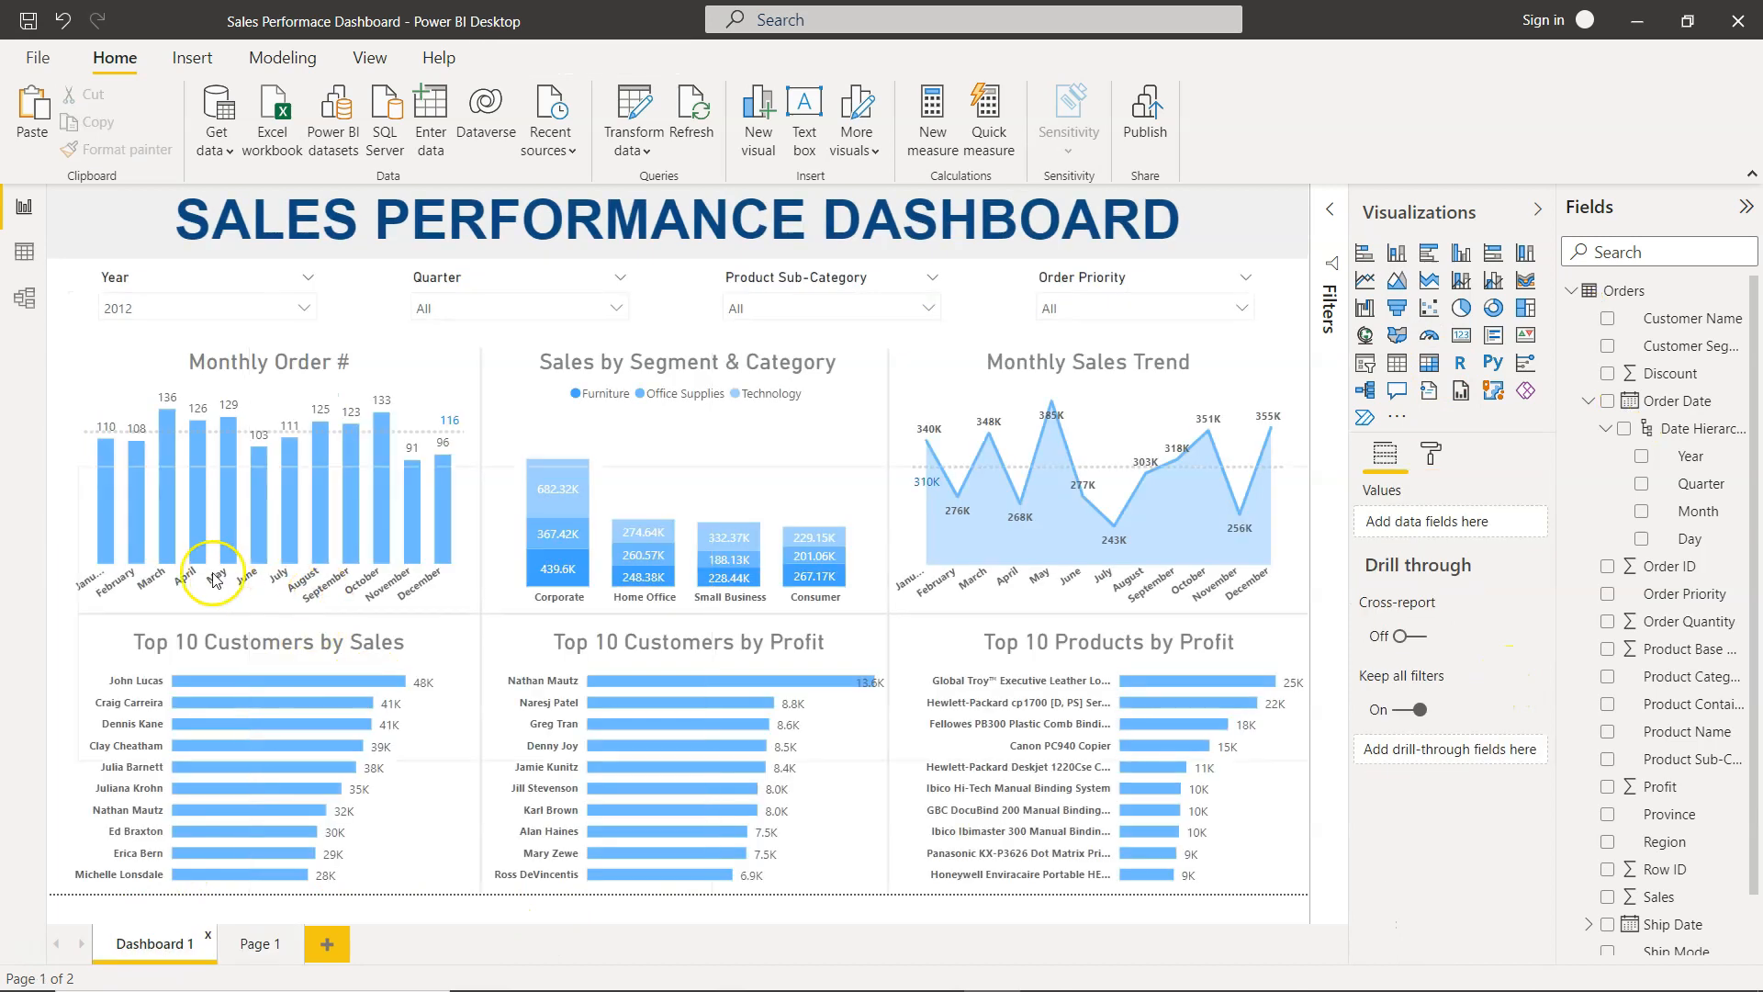
{"action": "left_click", "coordinate": [266, 932]}
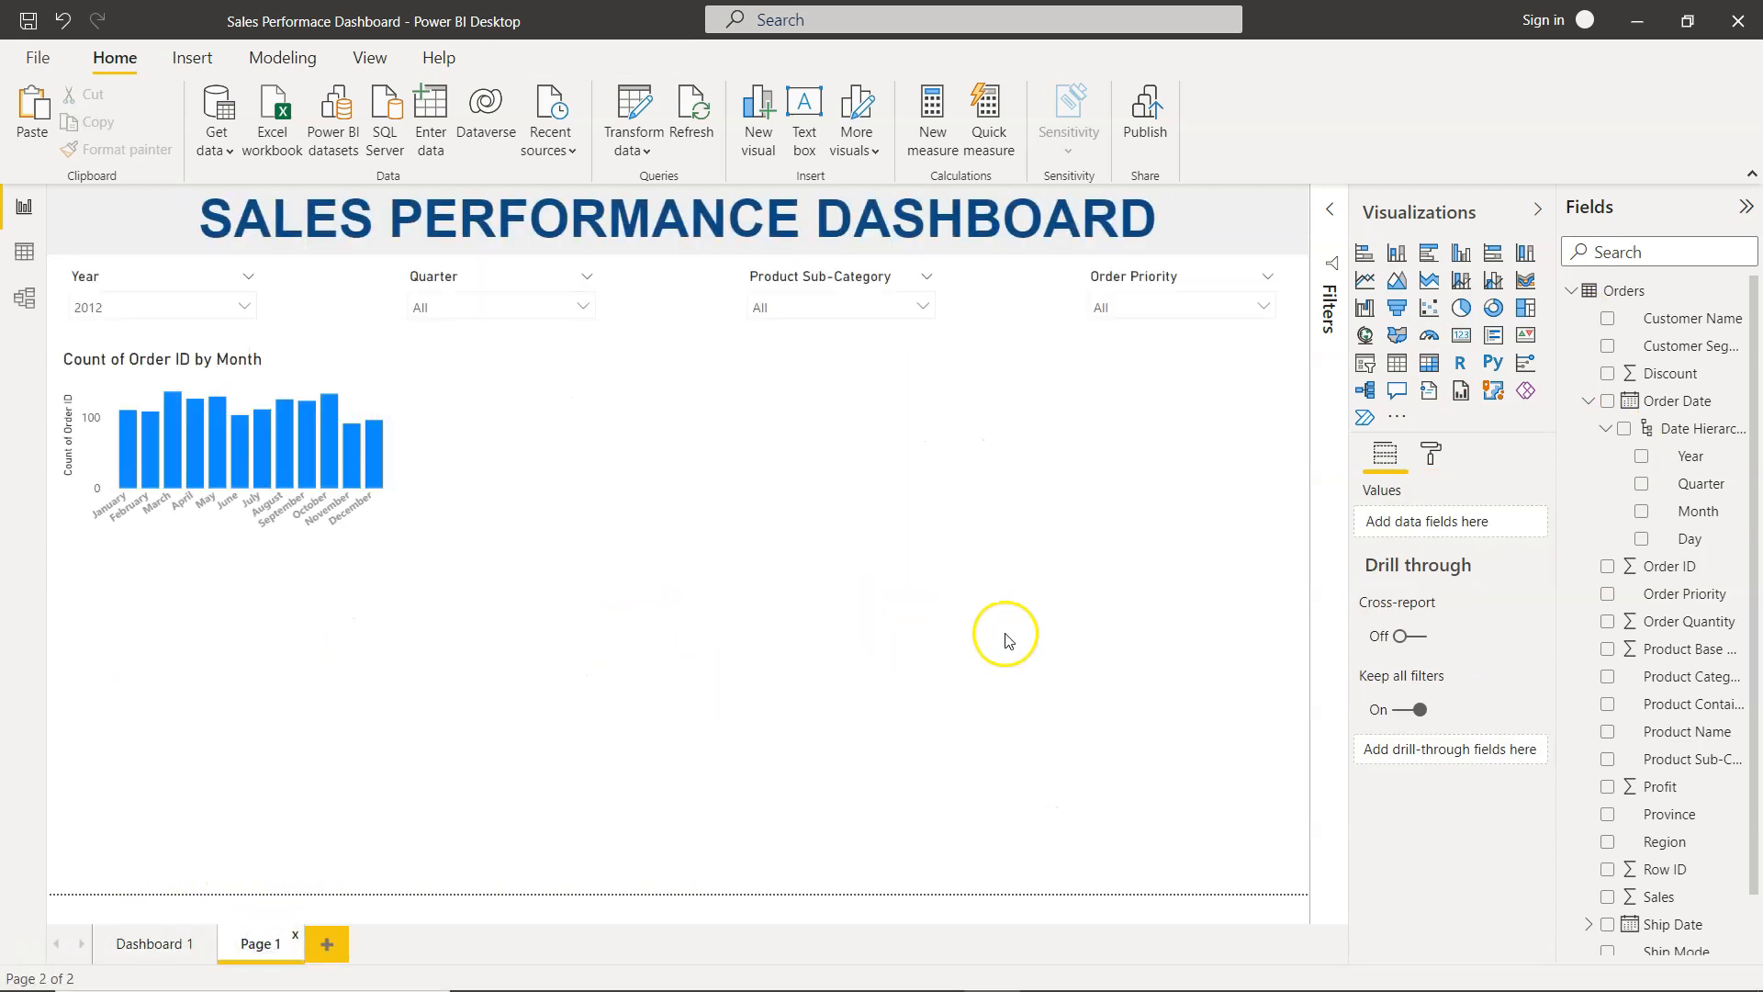
Step: Color the monthly order chart's X-axis labels with the third, dark grey theme shade under black and widen the chart slightly
{"action": "left_click", "coordinate": [383, 404]}
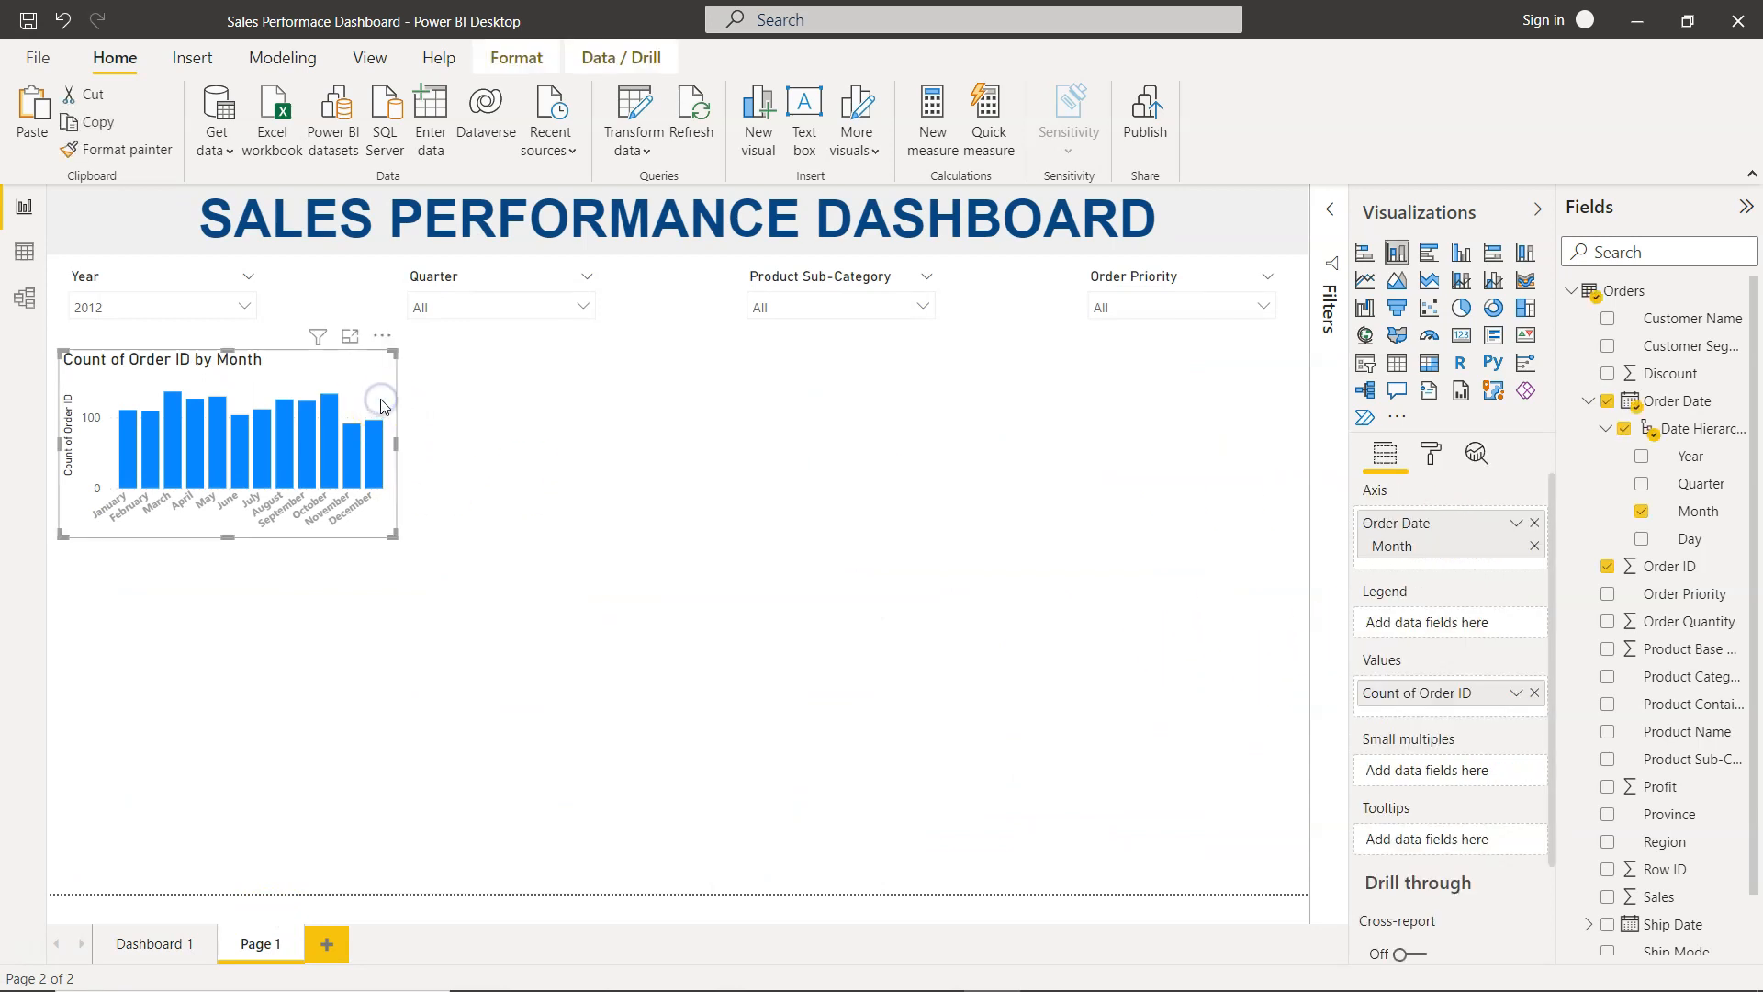
{"action": "left_click", "coordinate": [1433, 455]}
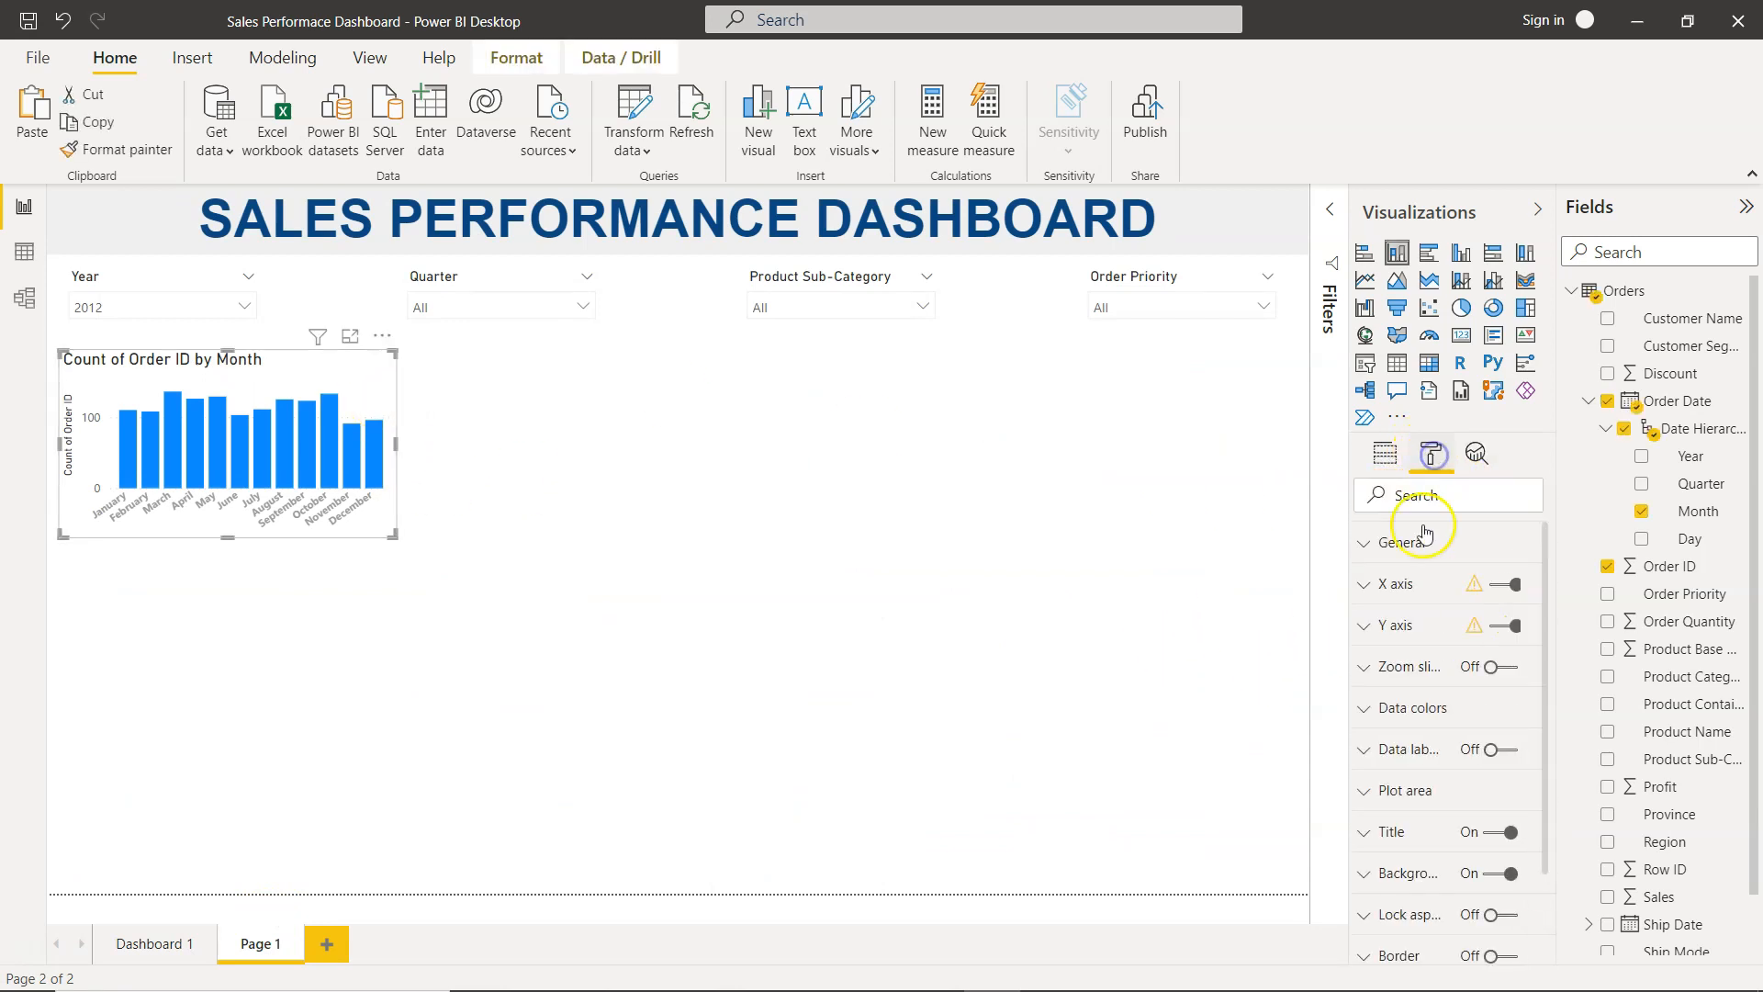
{"action": "left_click", "coordinate": [1368, 586]}
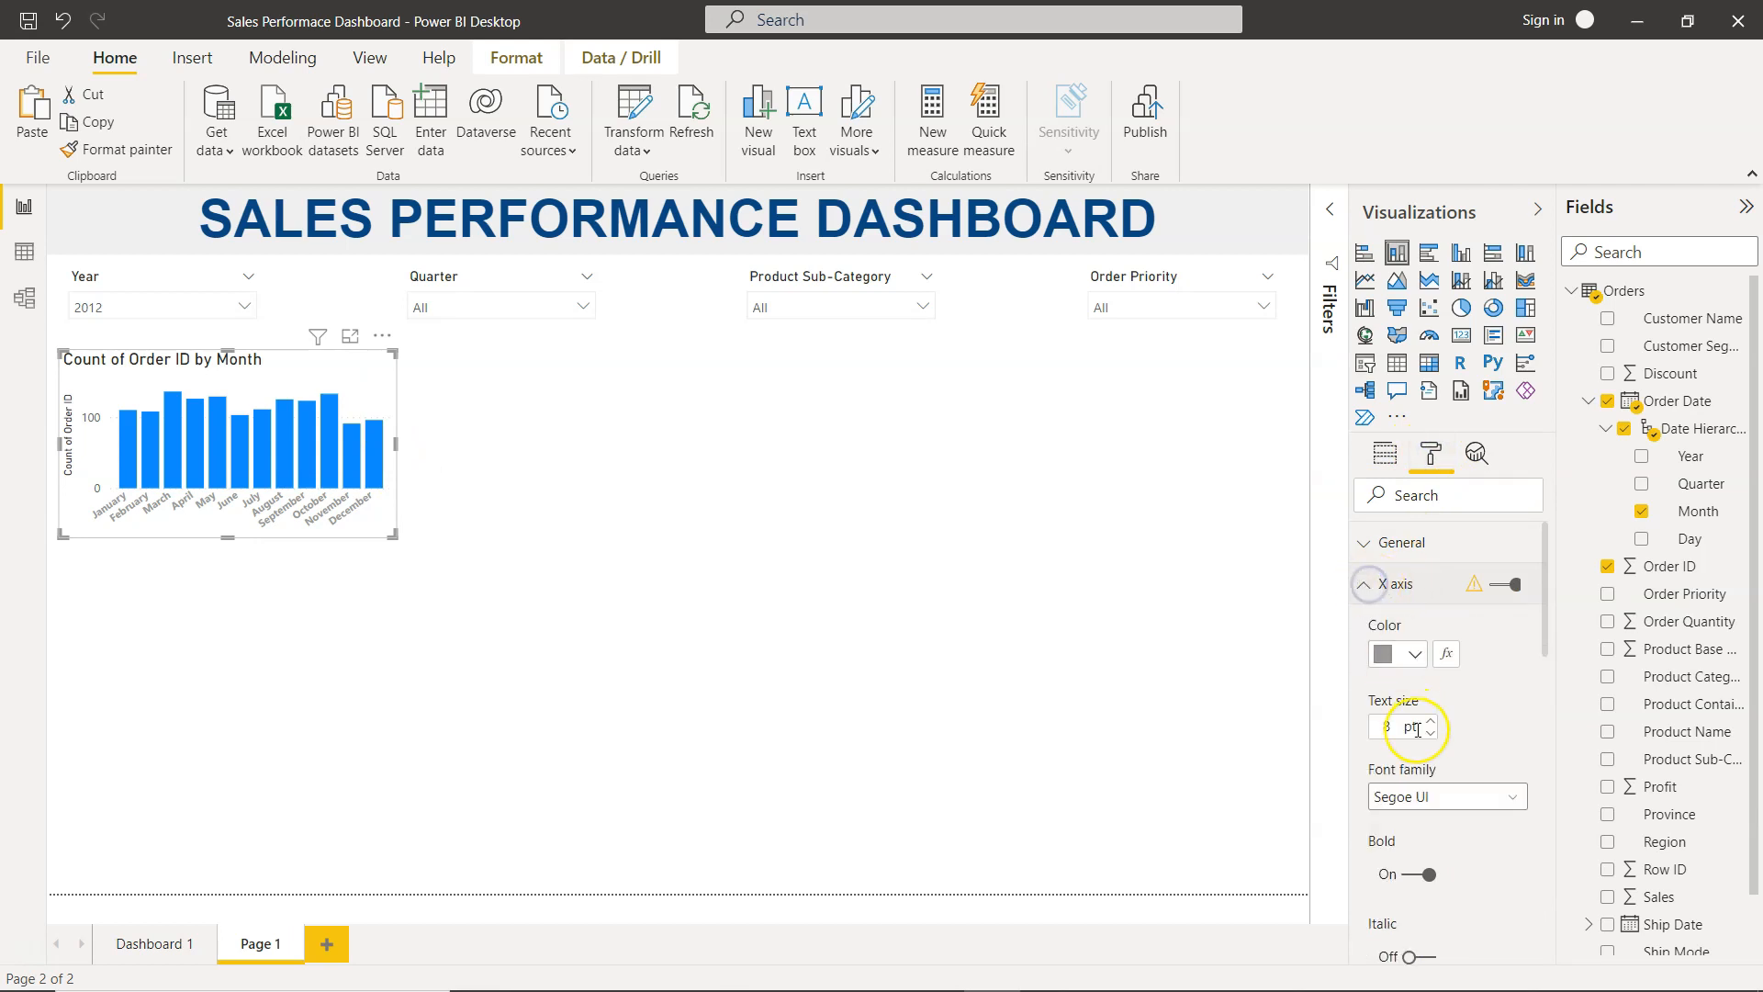
{"action": "left_click", "coordinate": [1415, 657]}
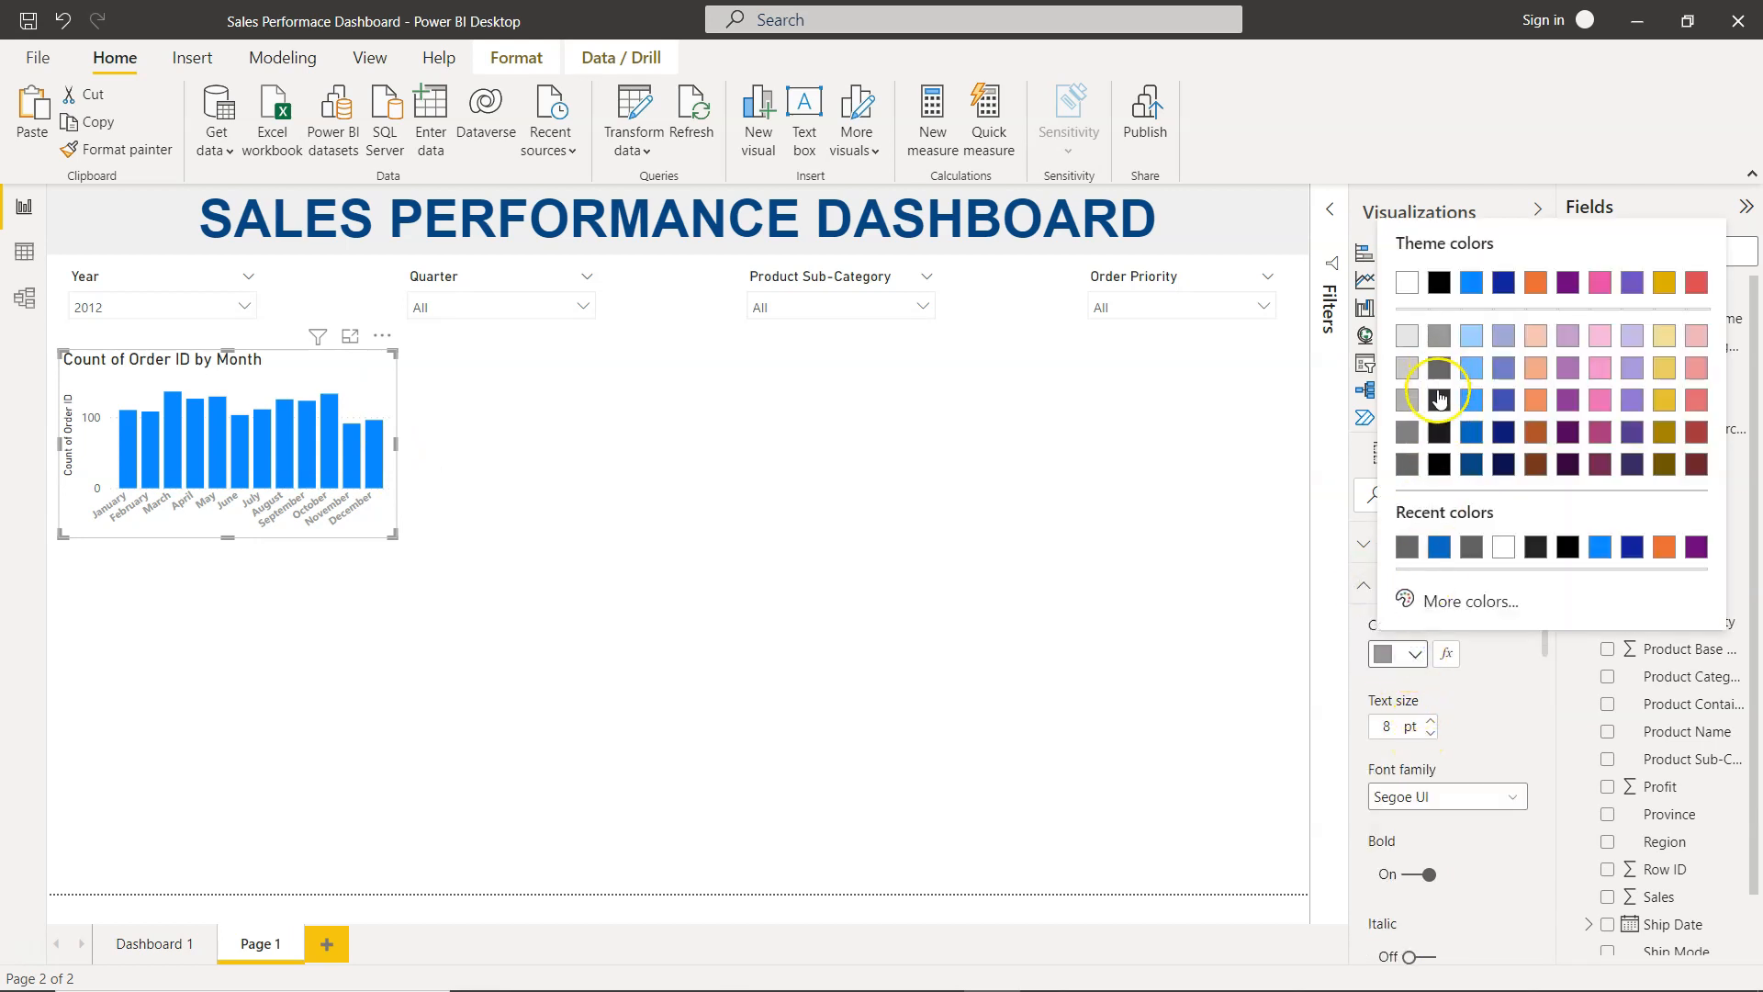
{"action": "left_click", "coordinate": [1439, 399]}
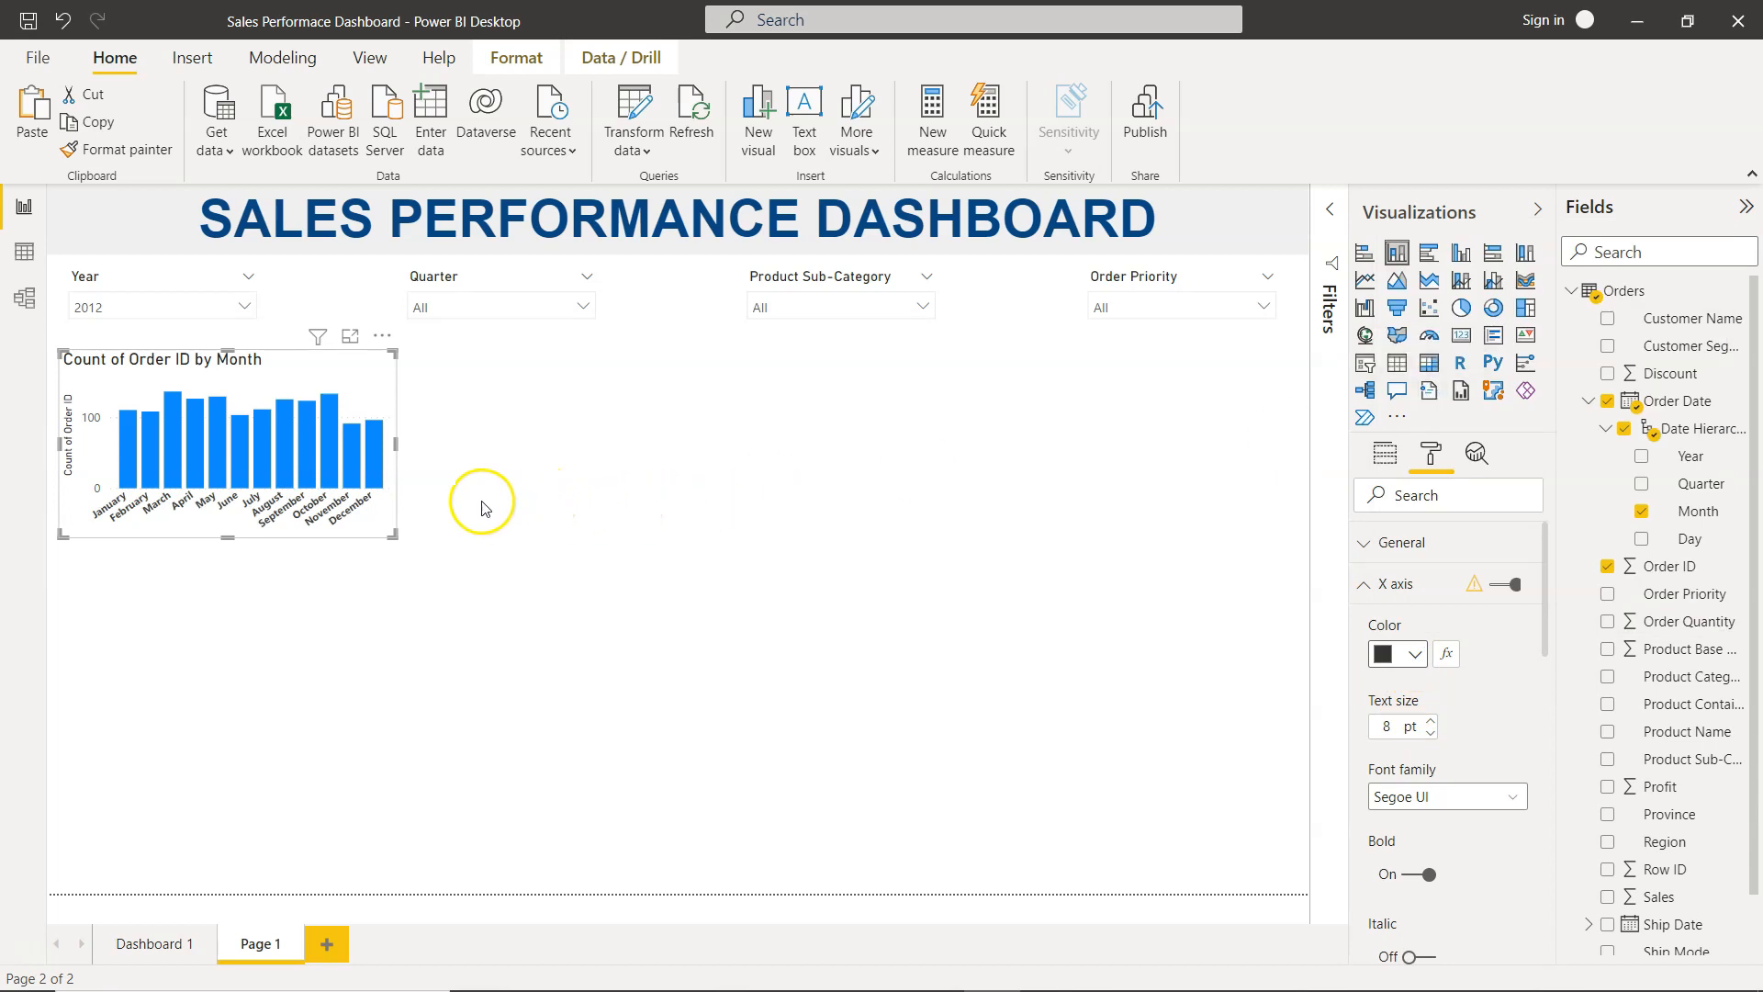
{"action": "mouse_move", "coordinate": [410, 441]}
{"action": "left_mouse_down"}
{"action": "mouse_move", "coordinate": [461, 437]}
{"action": "mouse_move", "coordinate": [429, 445]}
{"action": "left_mouse_up"}
Step: Set the X-axis inner padding of the monthly order chart to 40% to narrow its columns
{"action": "scroll", "coordinate": [1487, 740], "scroll_direction": "down", "scroll_amount": 6}
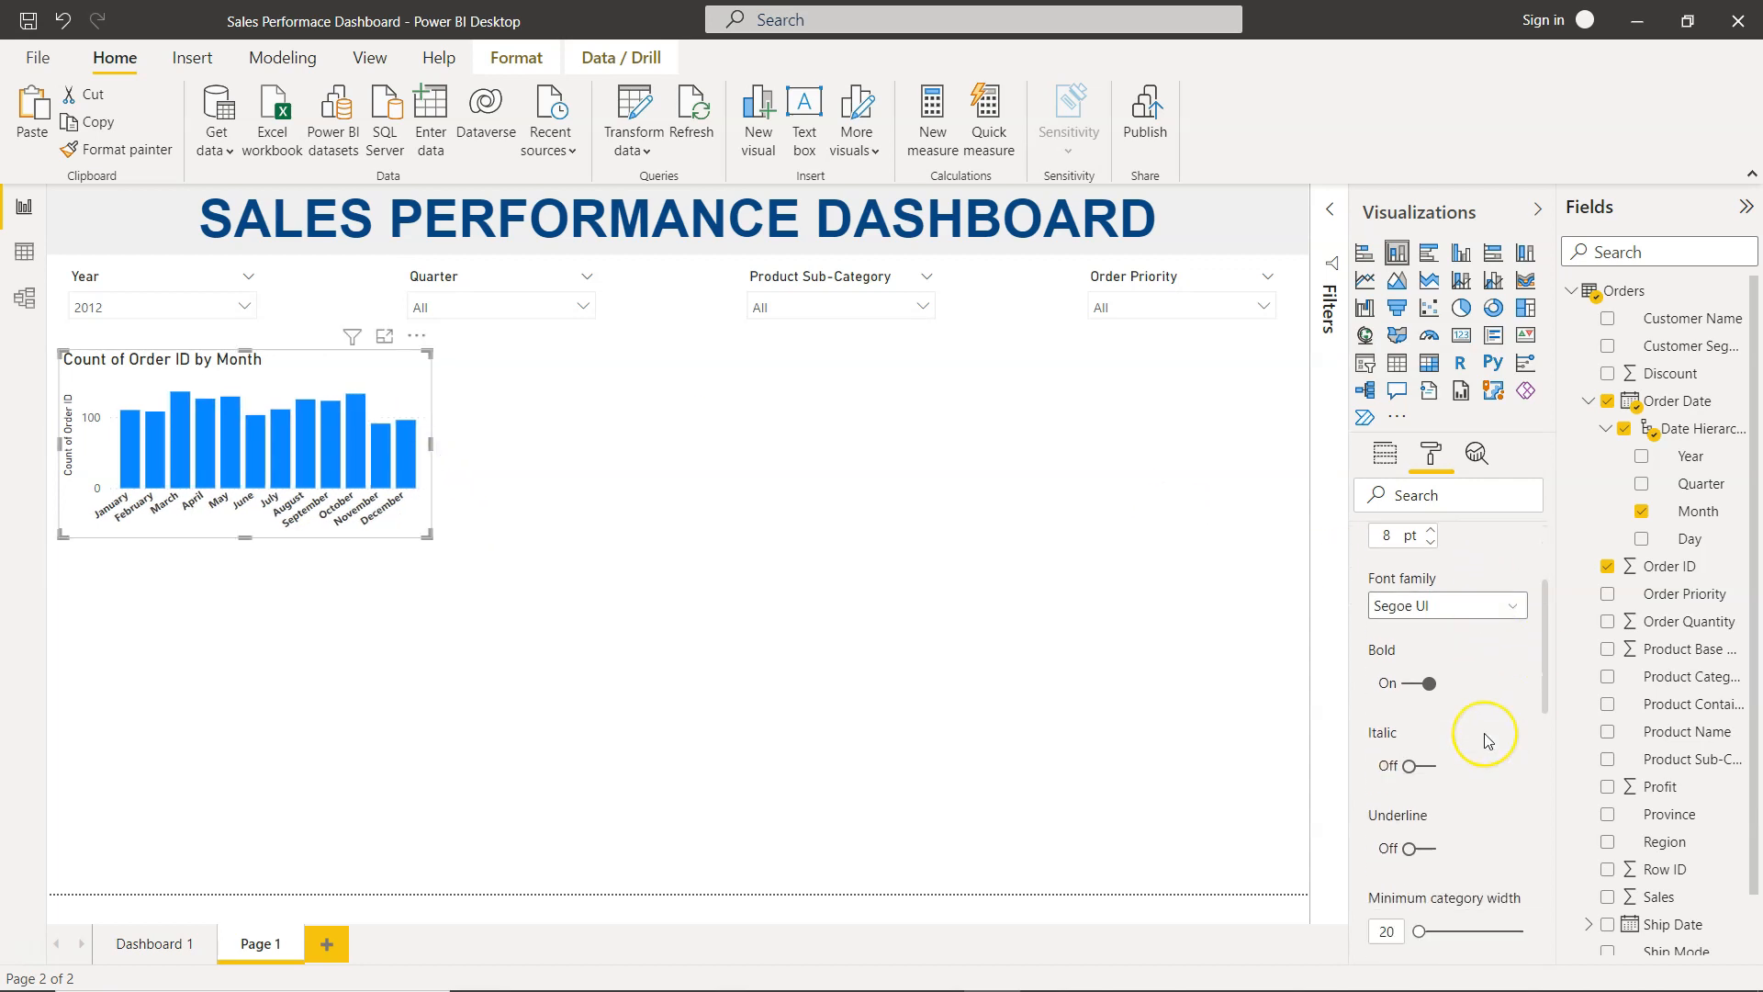
{"action": "scroll", "coordinate": [1487, 740], "scroll_direction": "down", "scroll_amount": 4}
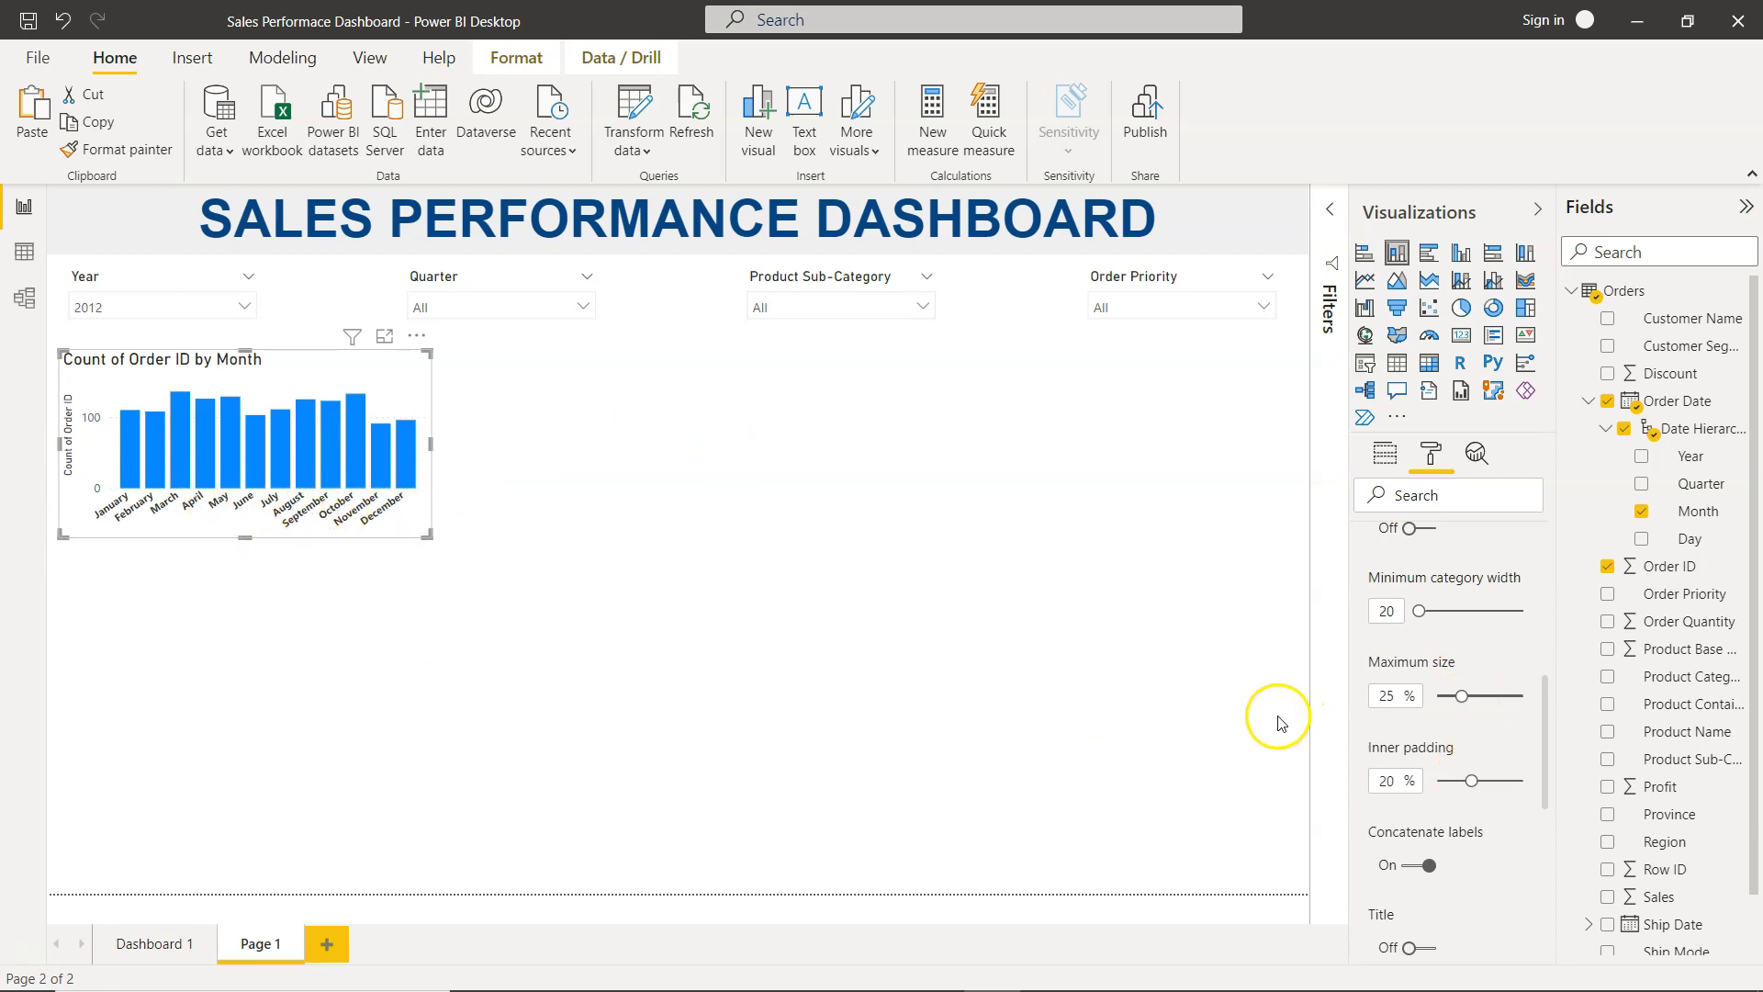
{"action": "scroll", "coordinate": [1424, 767], "scroll_direction": "up", "scroll_amount": 5}
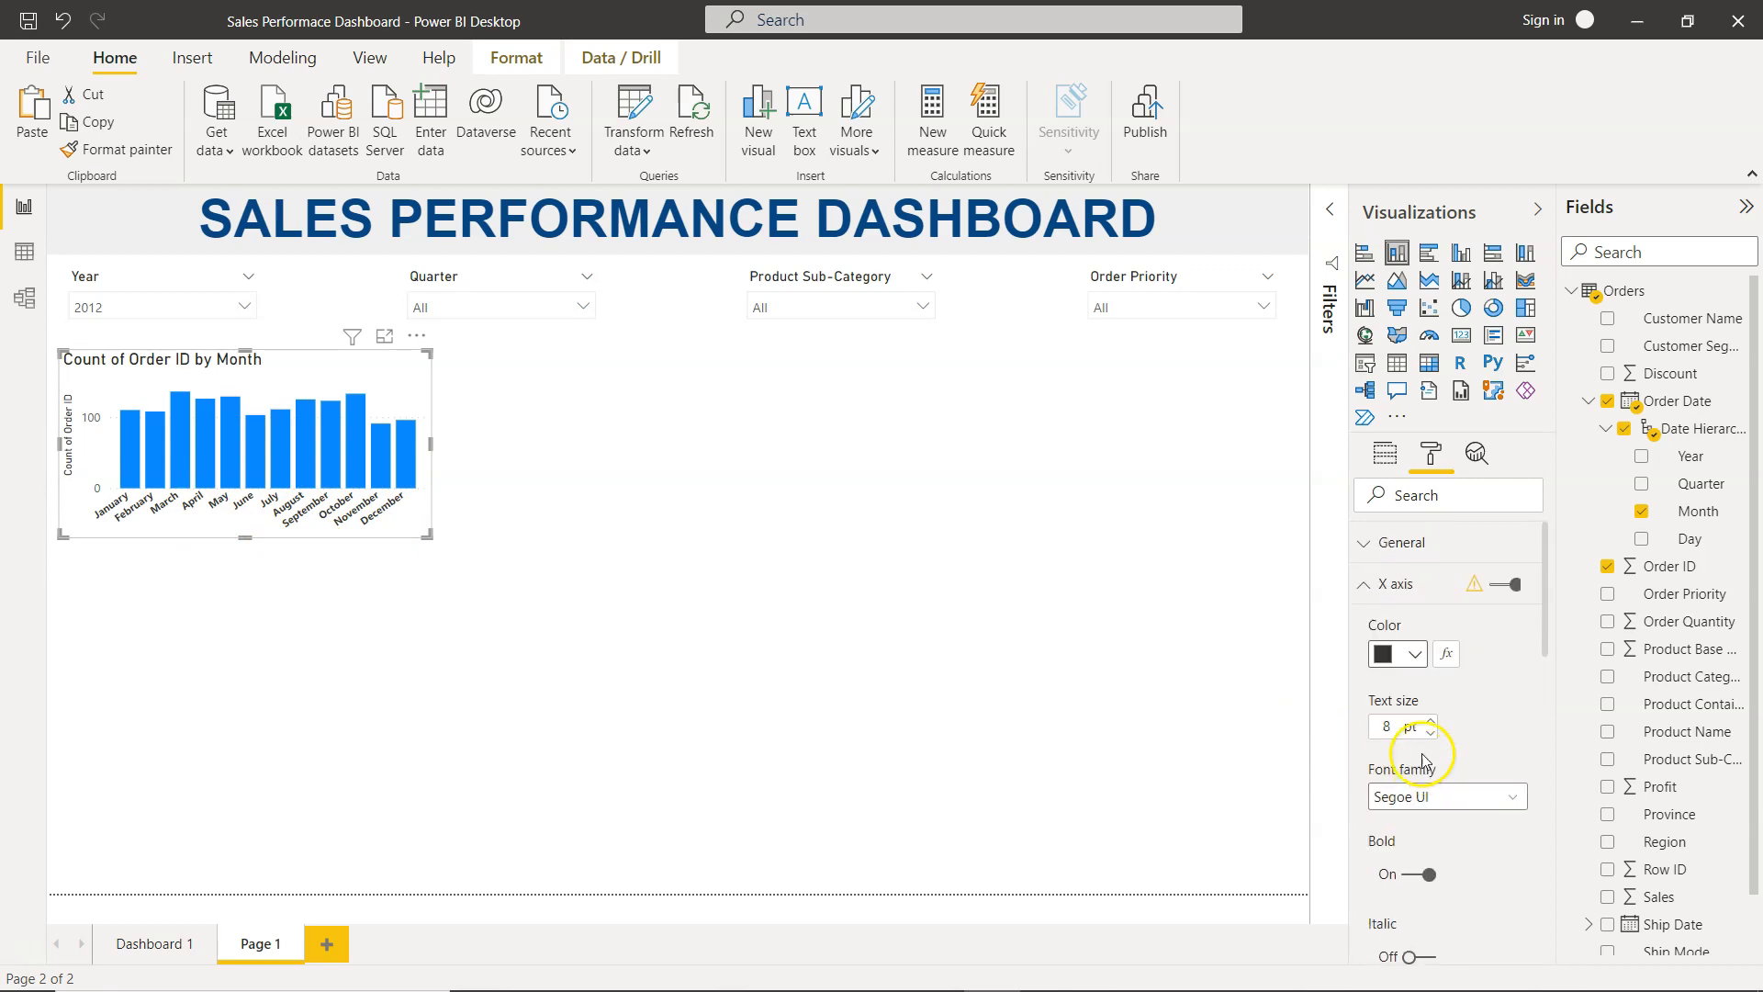
{"action": "scroll", "coordinate": [1426, 790], "scroll_direction": "down", "scroll_amount": 5}
{"action": "scroll", "coordinate": [1426, 790], "scroll_direction": "down", "scroll_amount": 3}
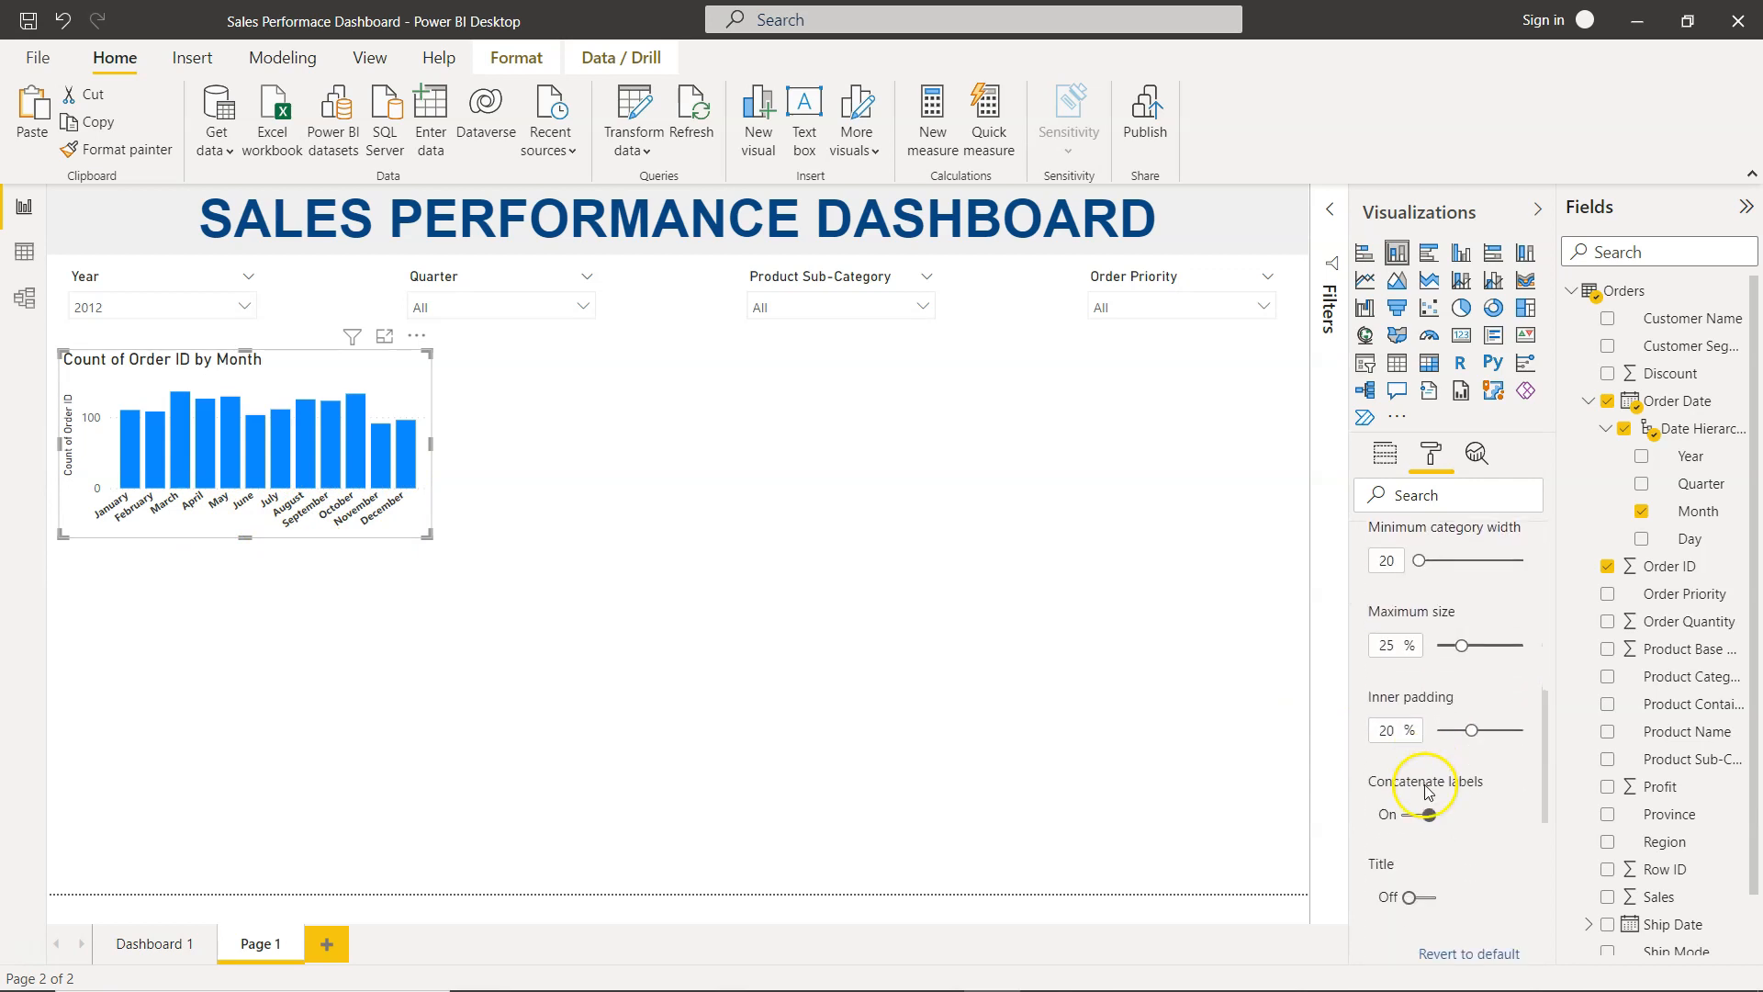
{"action": "scroll", "coordinate": [1426, 790], "scroll_direction": "up", "scroll_amount": 2}
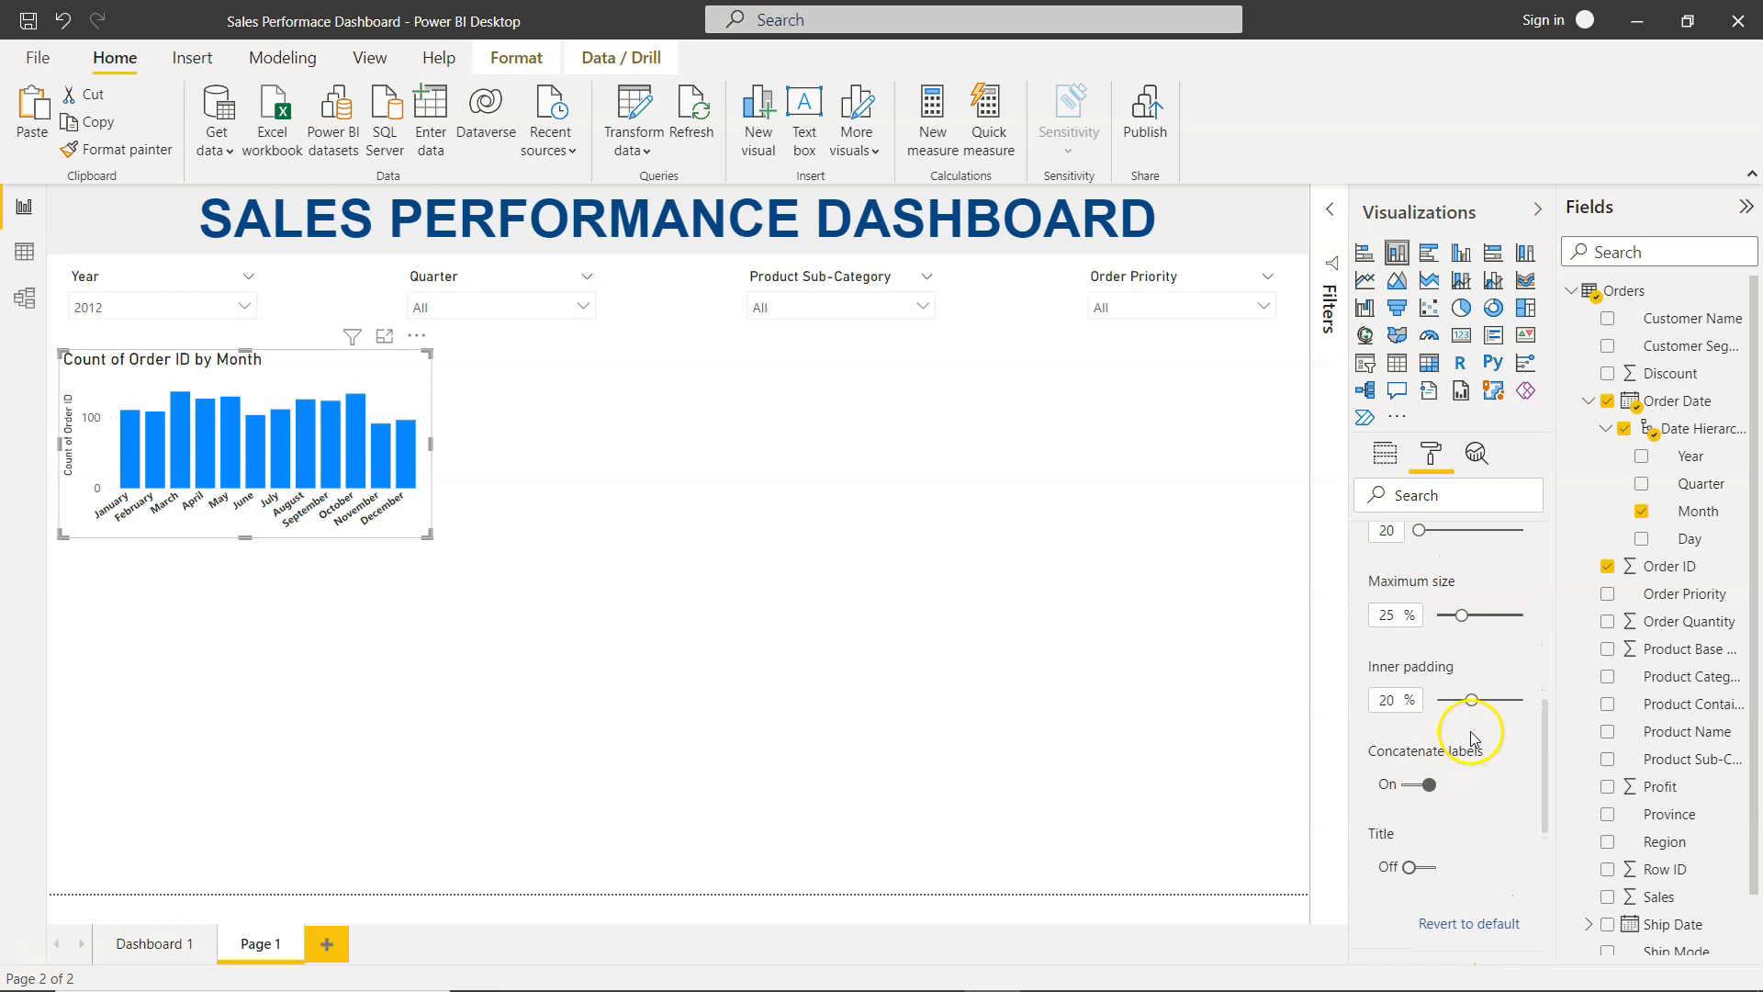
{"action": "left_click_drag", "start_coordinate": [1493, 702], "coordinate": [1507, 702]}
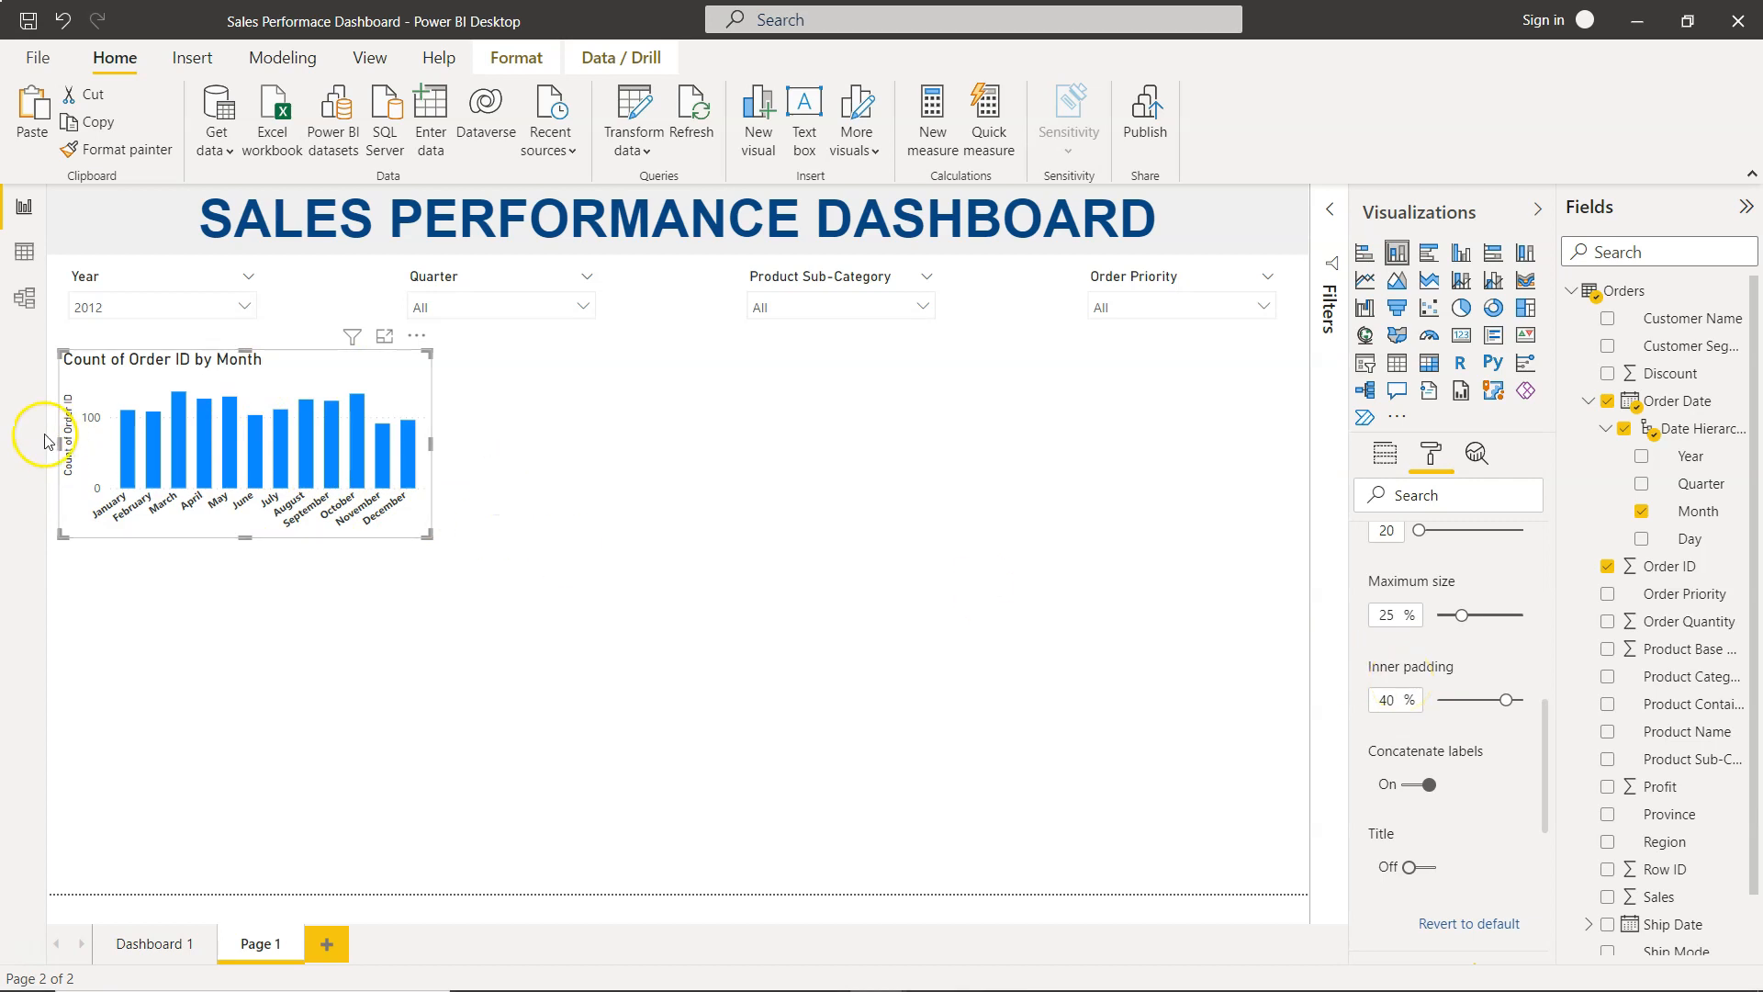
{"action": "scroll", "coordinate": [1386, 668], "scroll_direction": "up", "scroll_amount": 10}
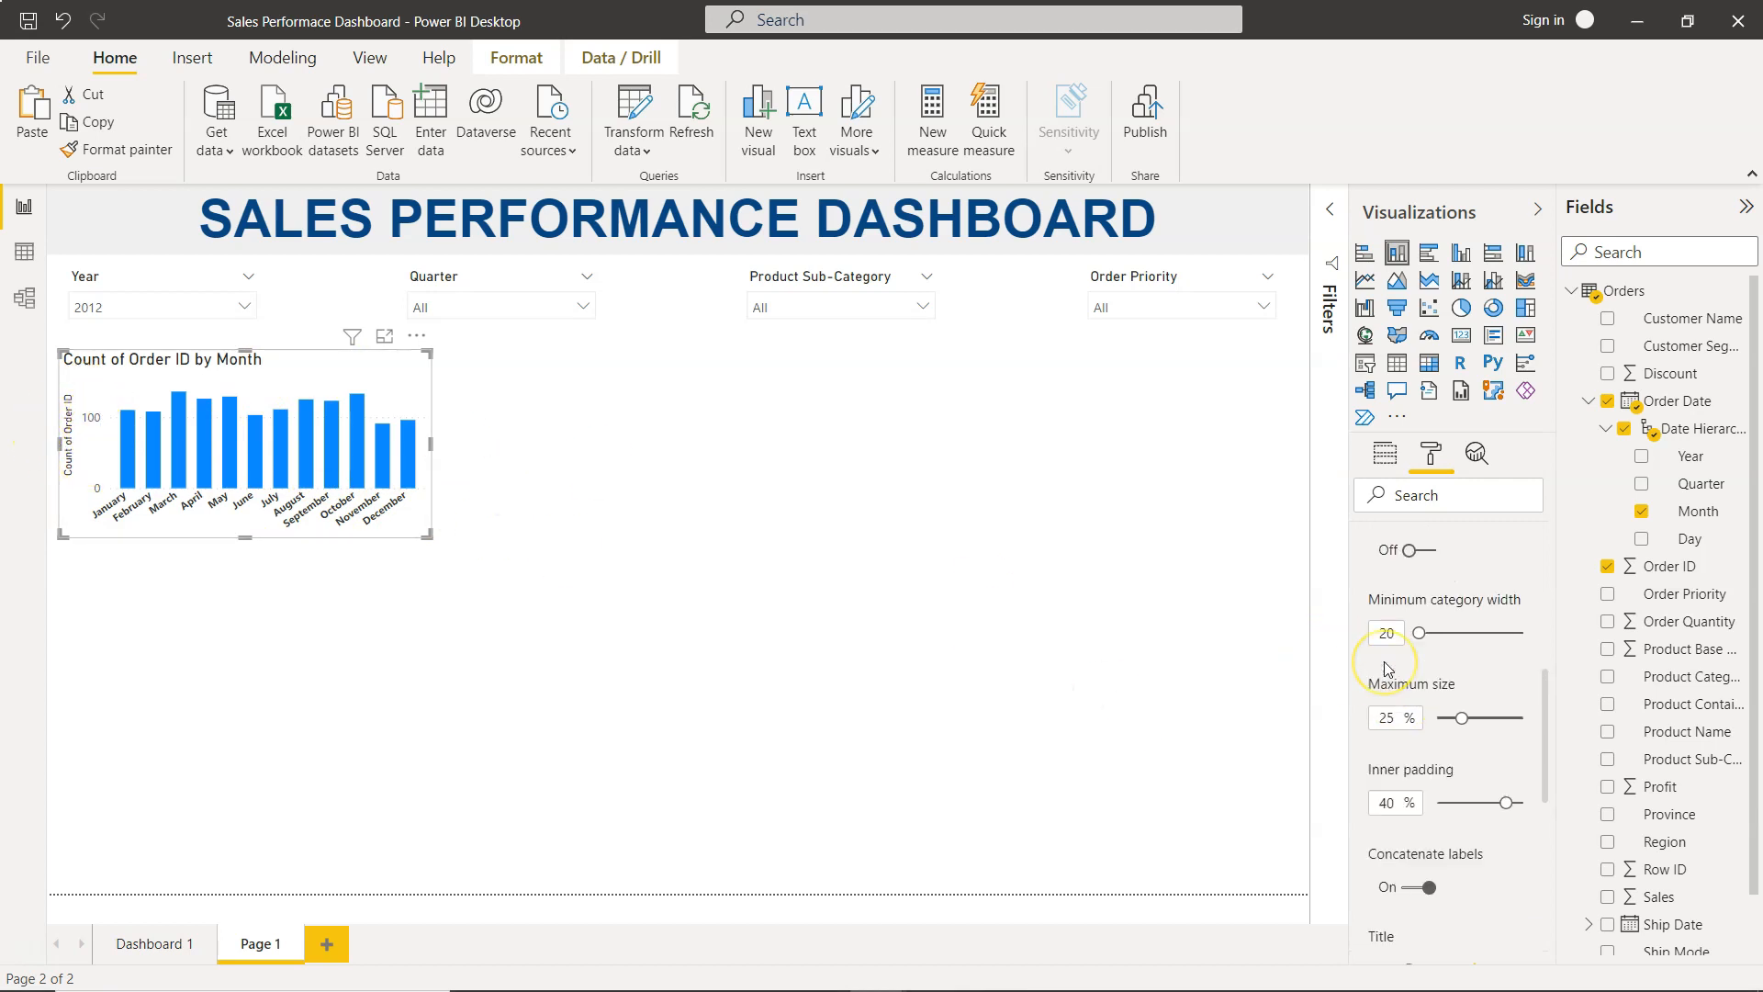
{"action": "left_click", "coordinate": [1374, 599]}
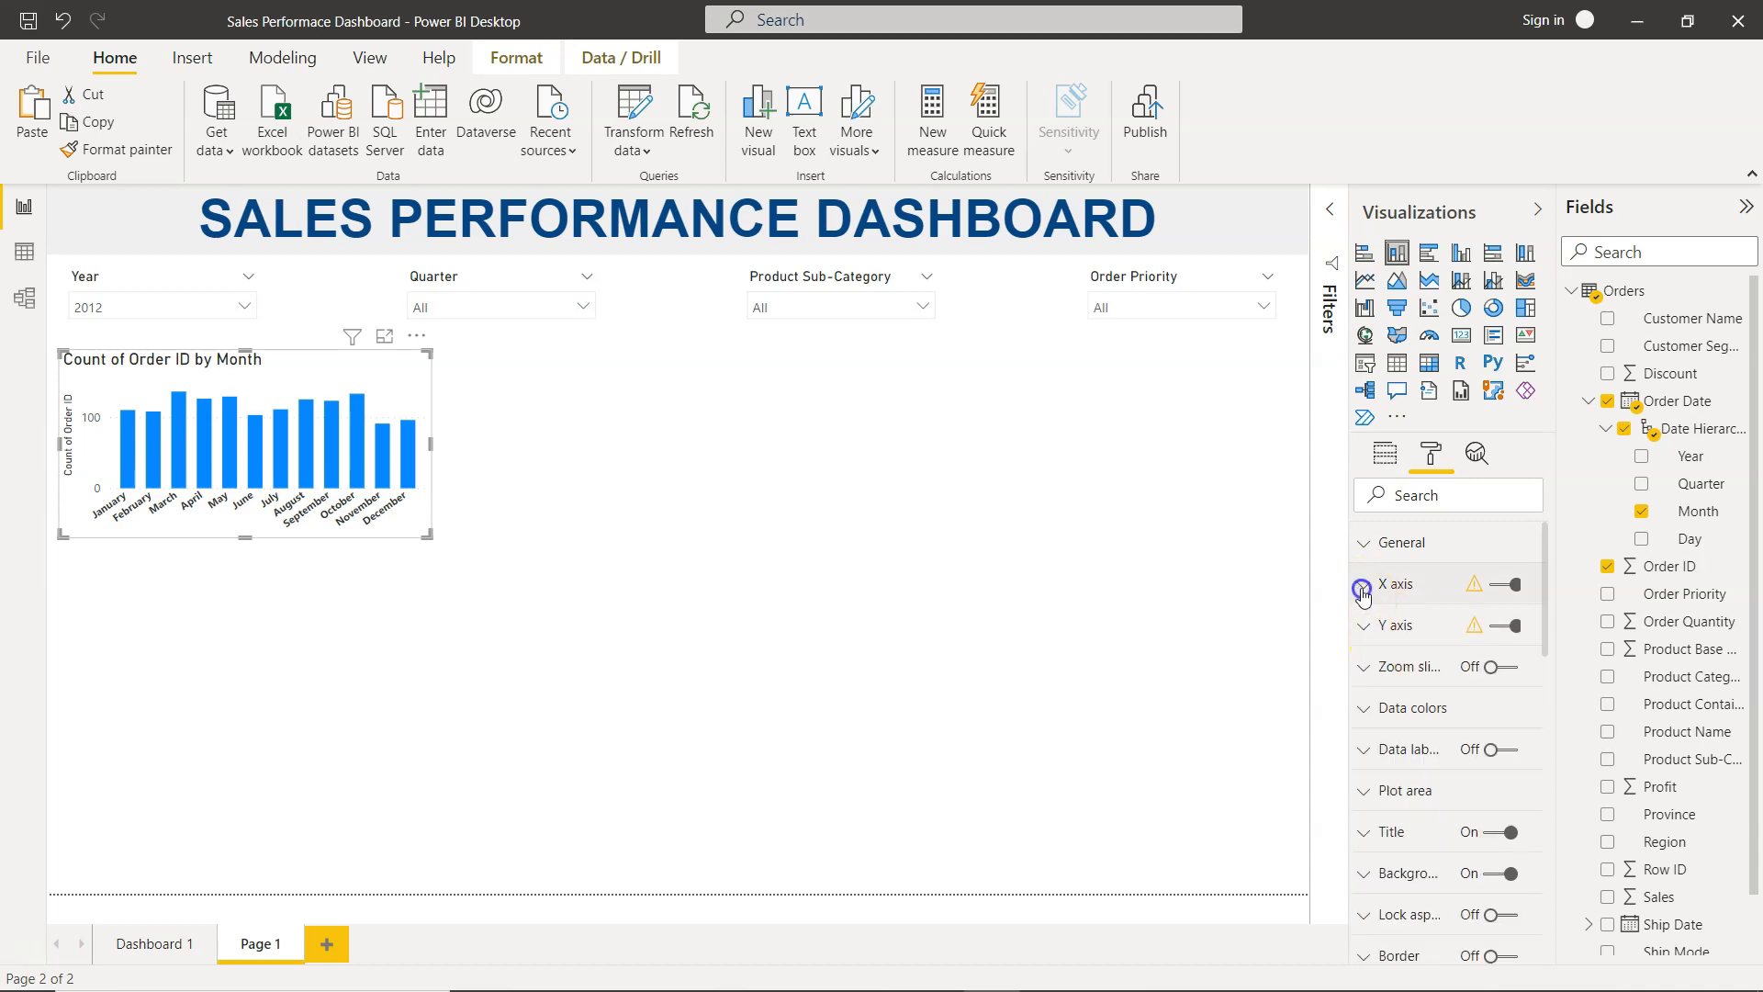
Step: Turn off the monthly order chart's Y axis and its Y-axis title
{"action": "left_click", "coordinate": [1500, 629]}
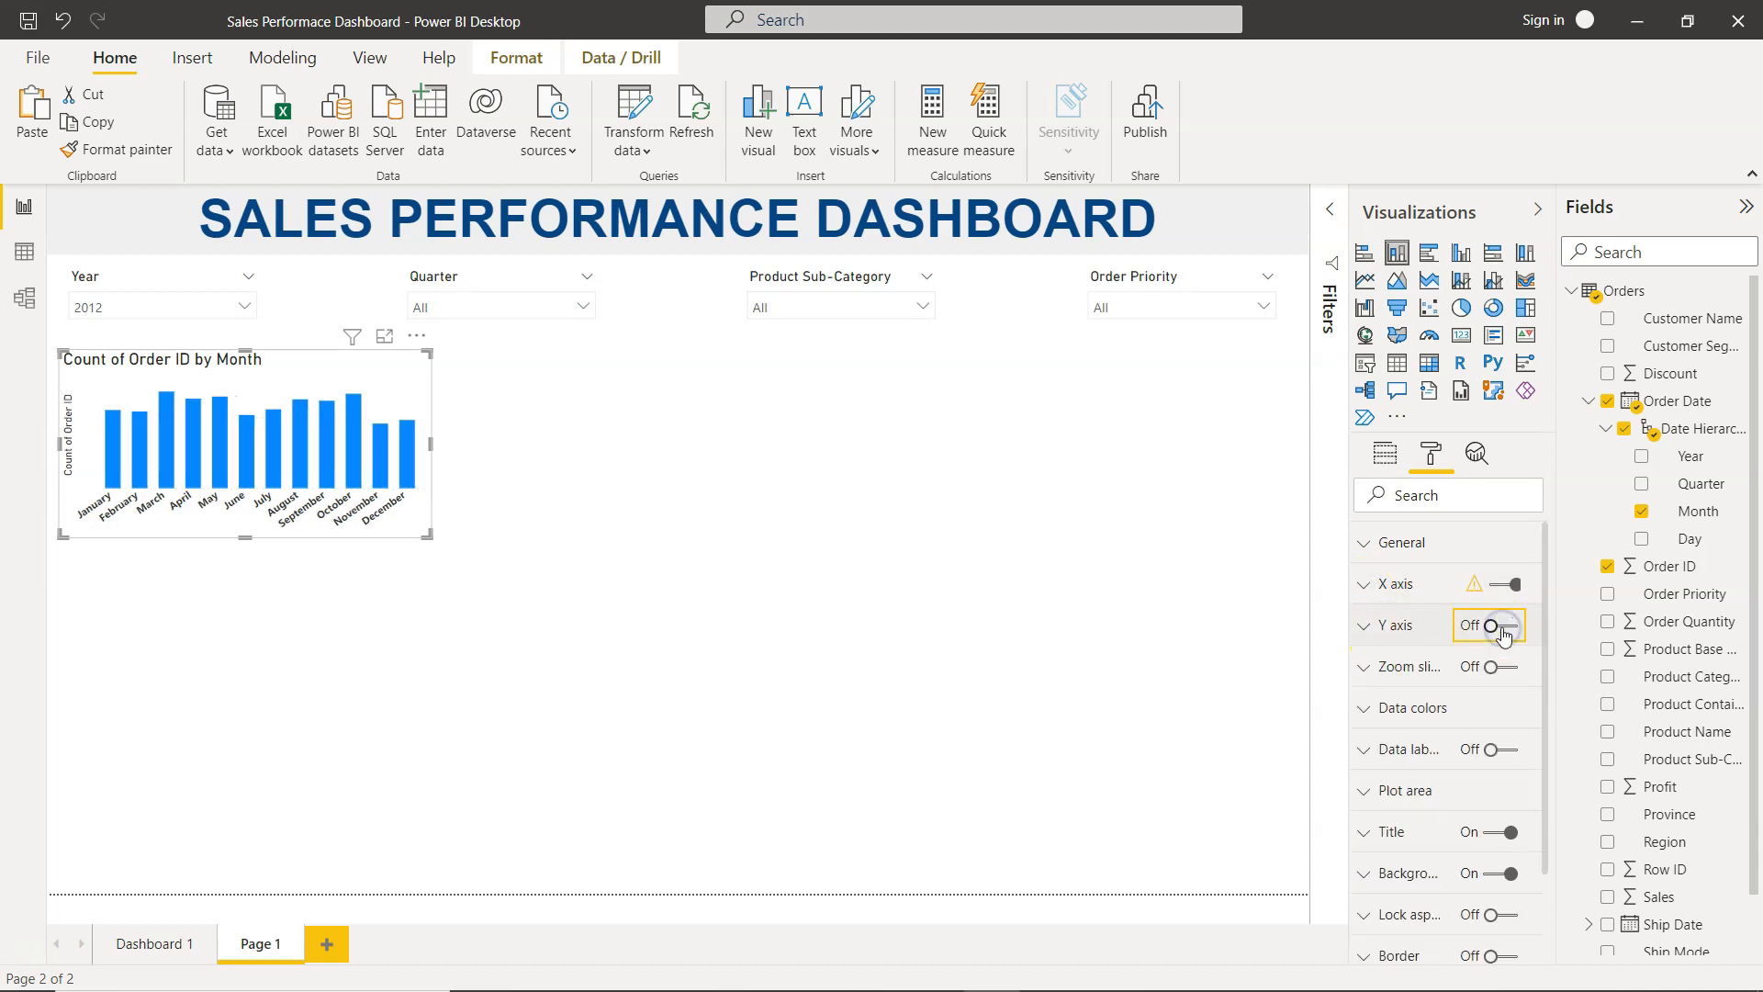
{"action": "left_click", "coordinate": [1362, 630]}
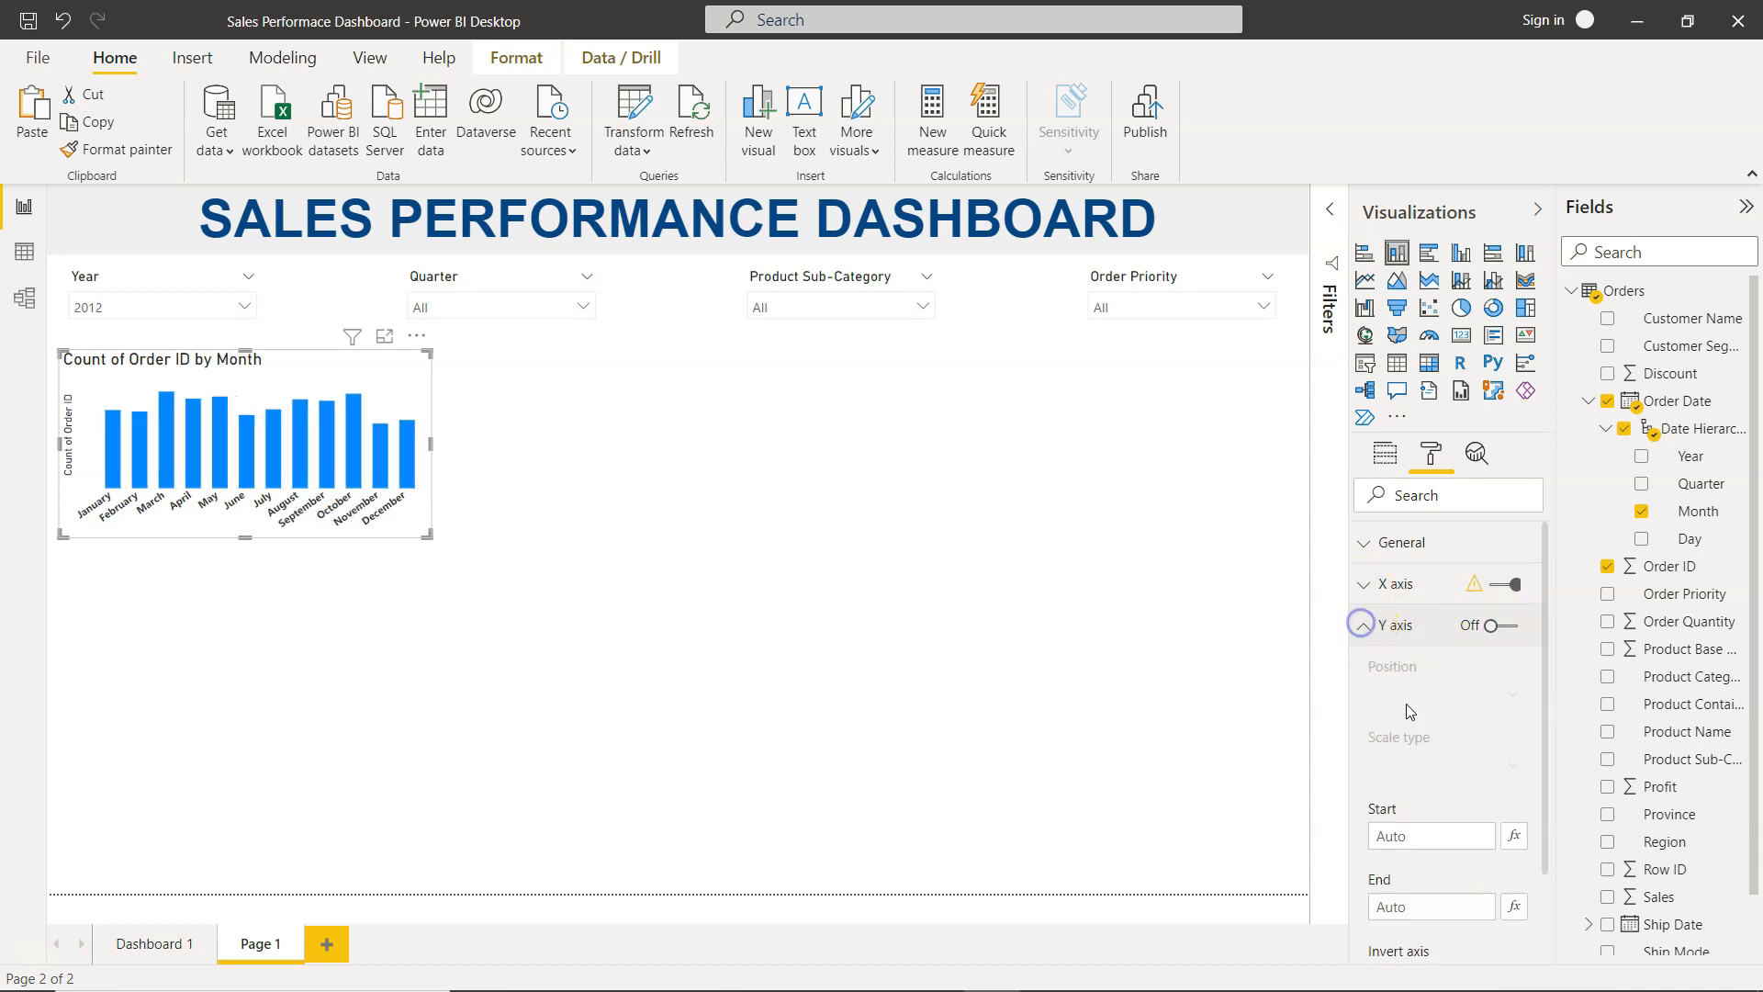
{"action": "scroll", "coordinate": [1418, 757], "scroll_direction": "down", "scroll_amount": 3}
{"action": "scroll", "coordinate": [1415, 759], "scroll_direction": "down", "scroll_amount": 4}
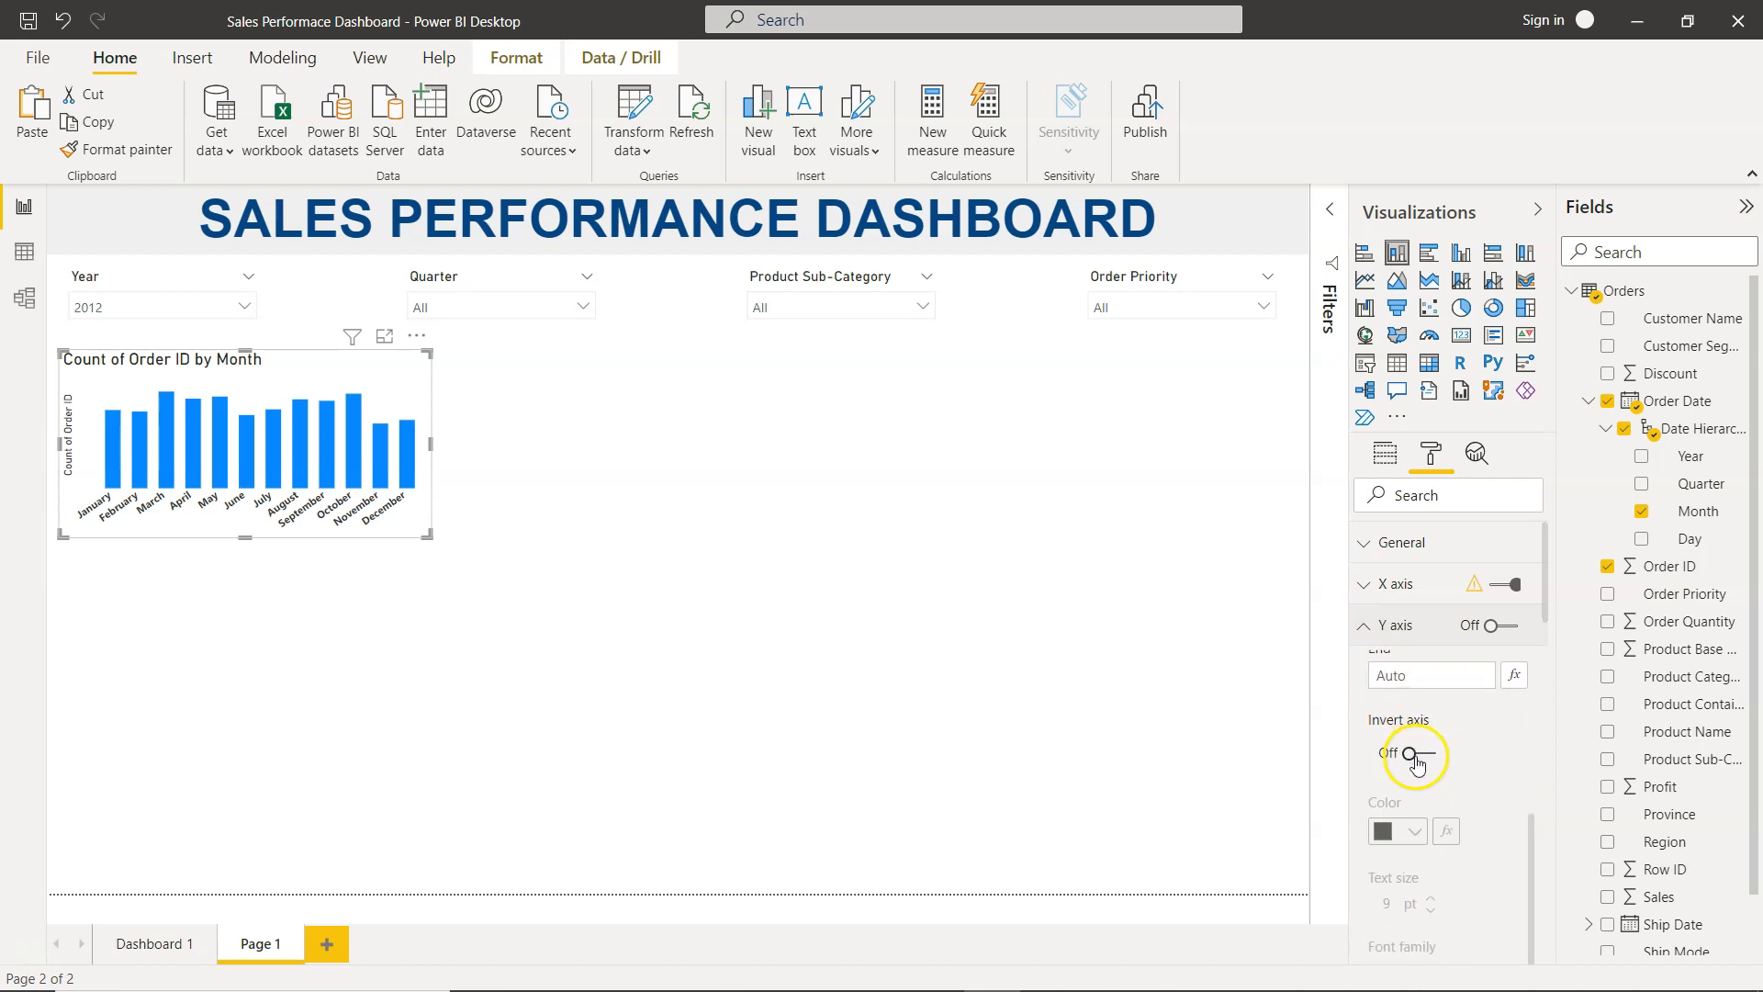
{"action": "scroll", "coordinate": [1418, 763], "scroll_direction": "down", "scroll_amount": 3}
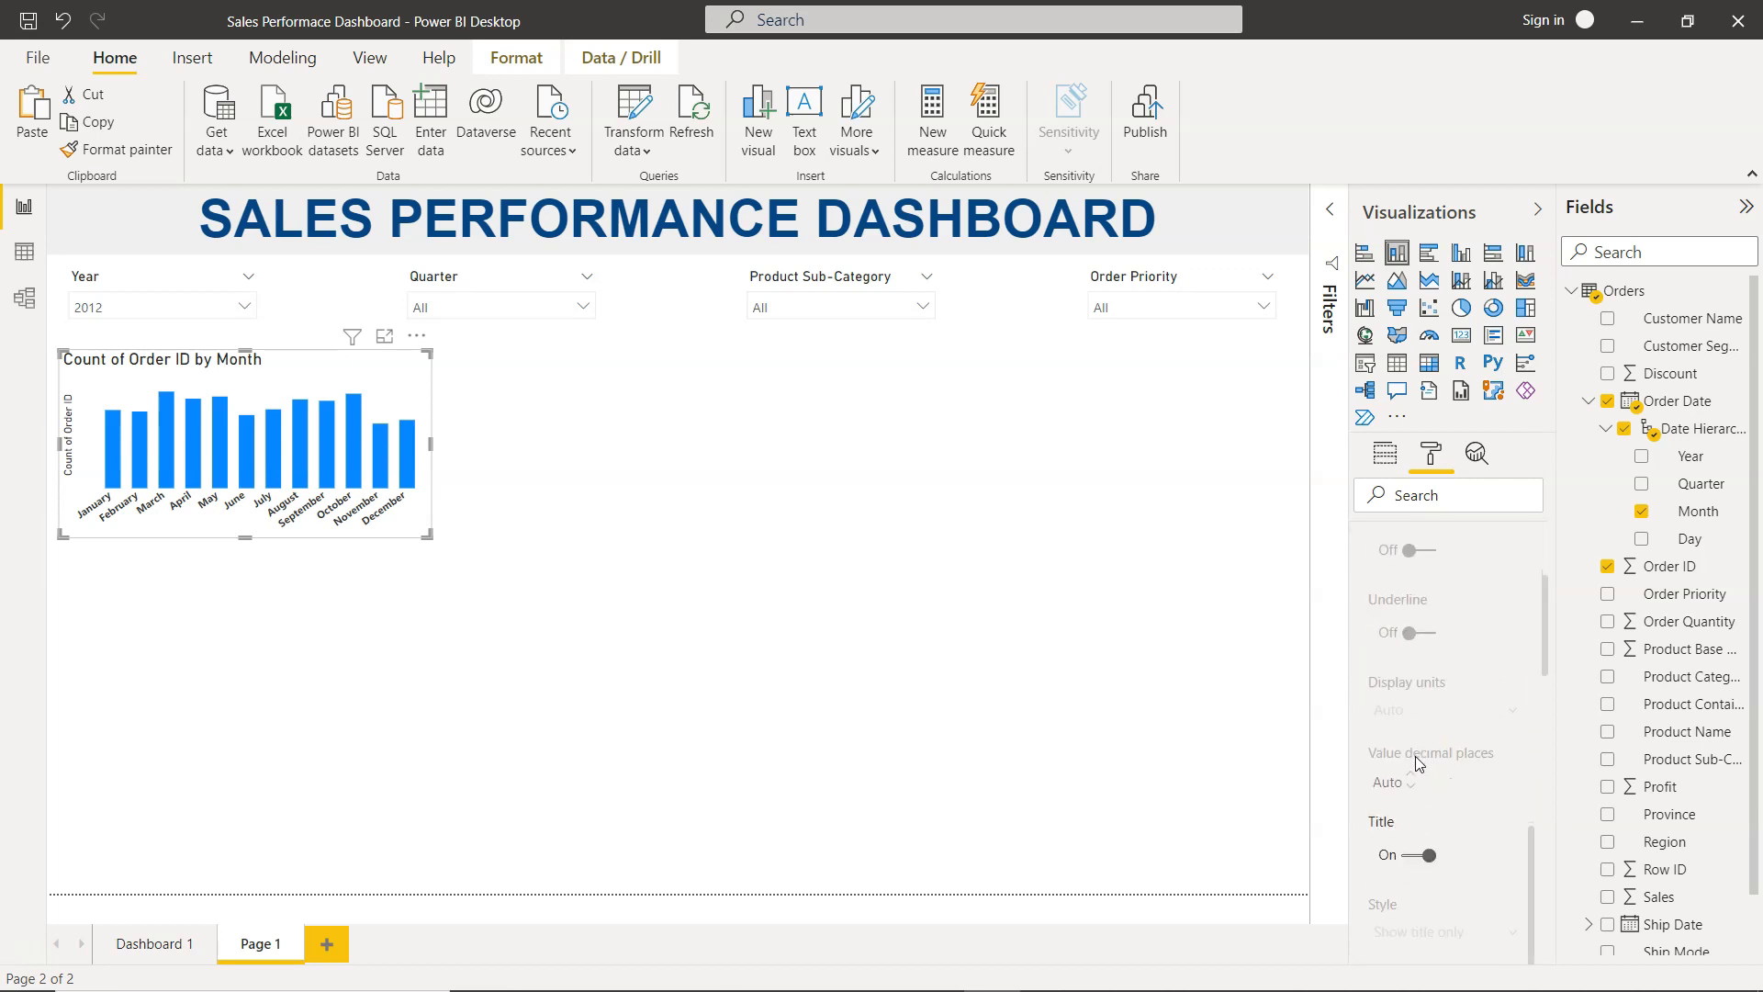
{"action": "scroll", "coordinate": [1418, 762], "scroll_direction": "down", "scroll_amount": 1}
{"action": "left_click", "coordinate": [1416, 760]}
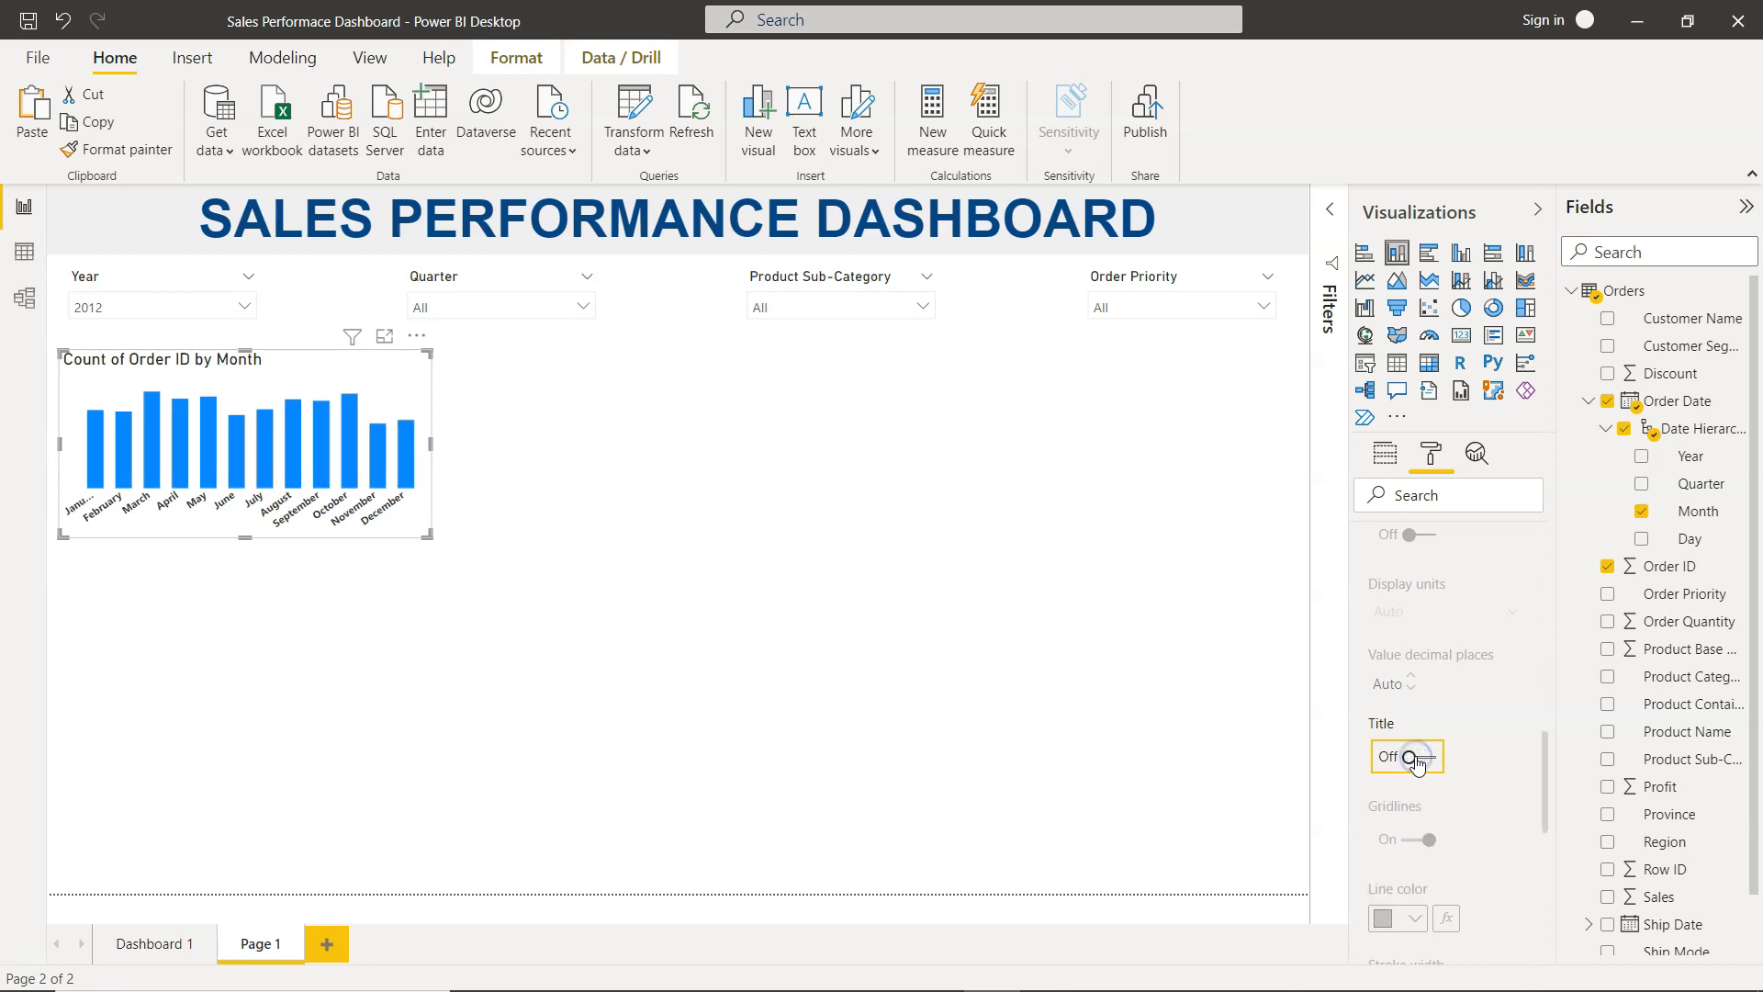
{"action": "scroll", "coordinate": [1416, 762], "scroll_direction": "up", "scroll_amount": 5}
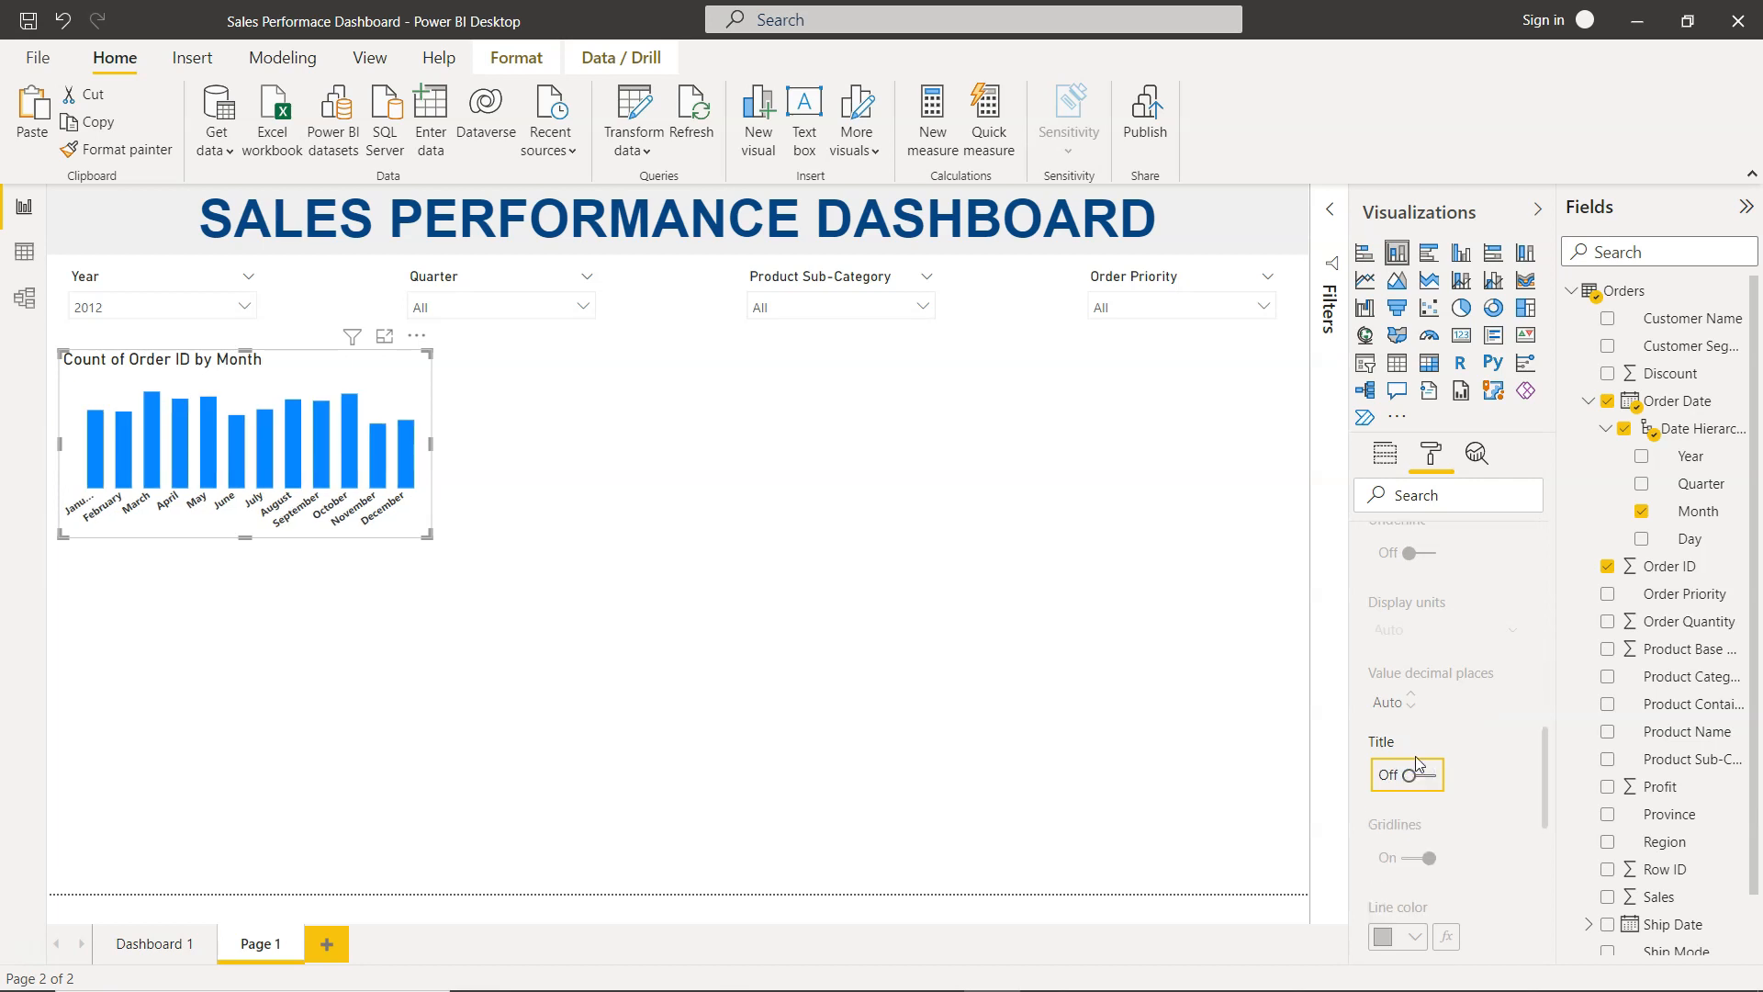
{"action": "scroll", "coordinate": [1416, 762], "scroll_direction": "up", "scroll_amount": 3}
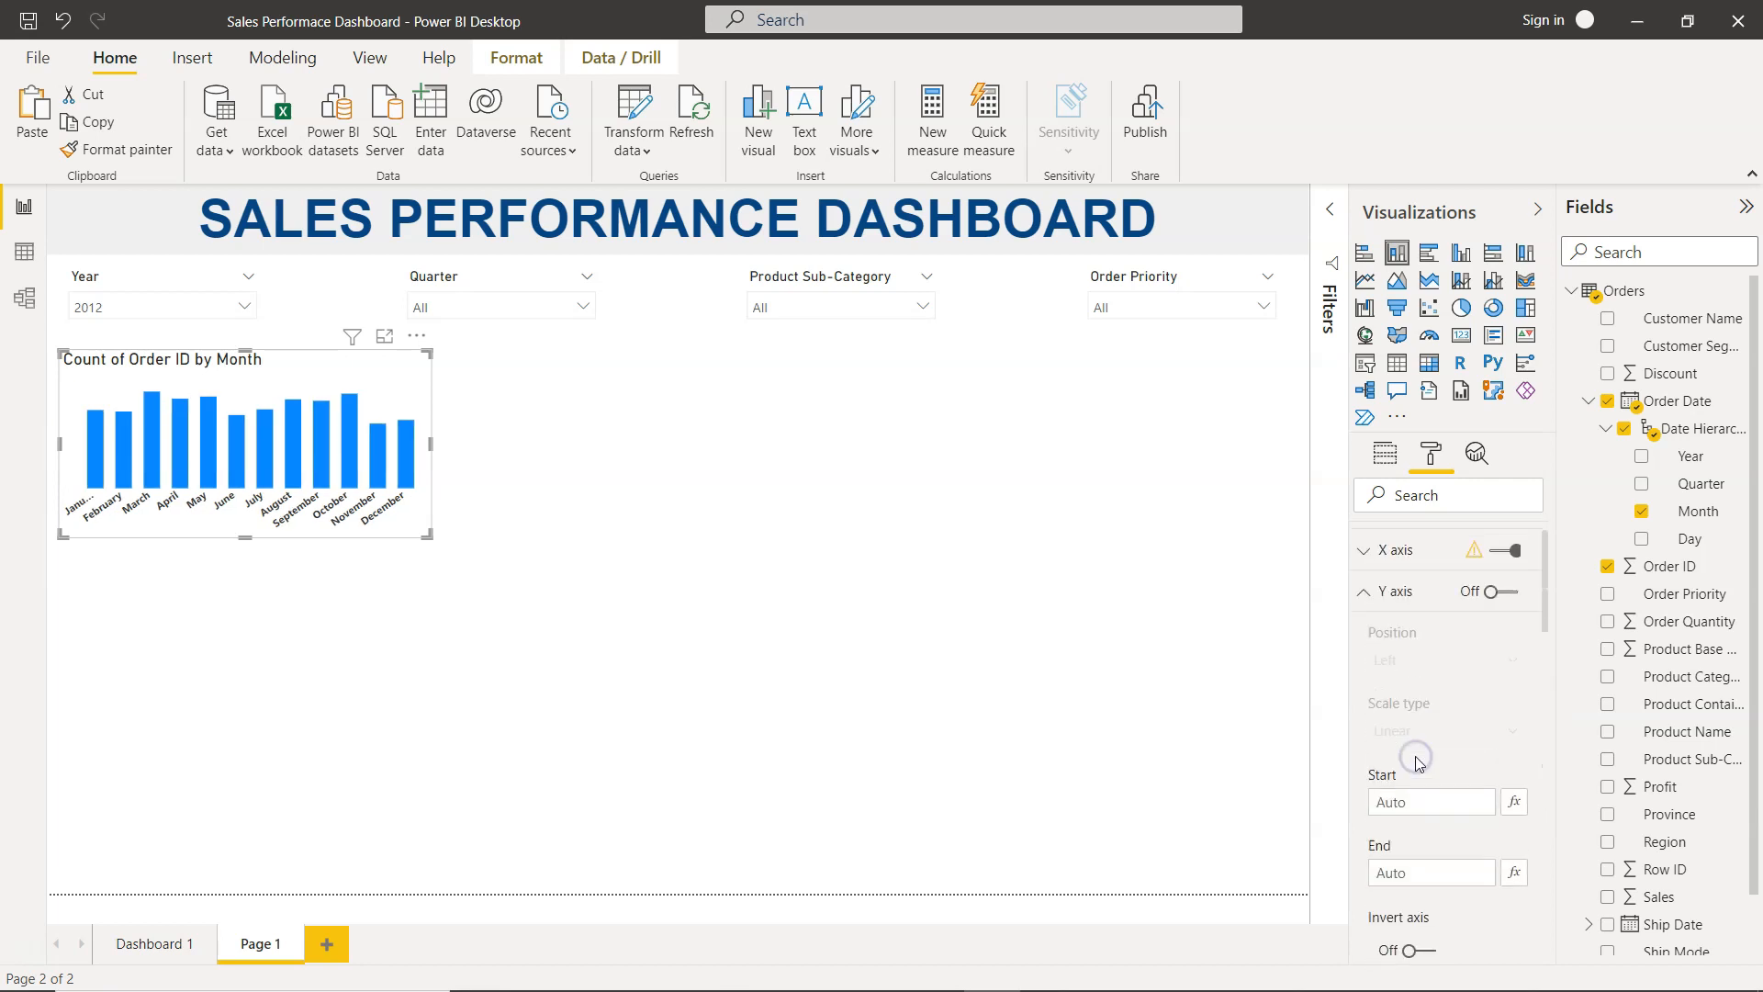
{"action": "left_click", "coordinate": [1365, 625]}
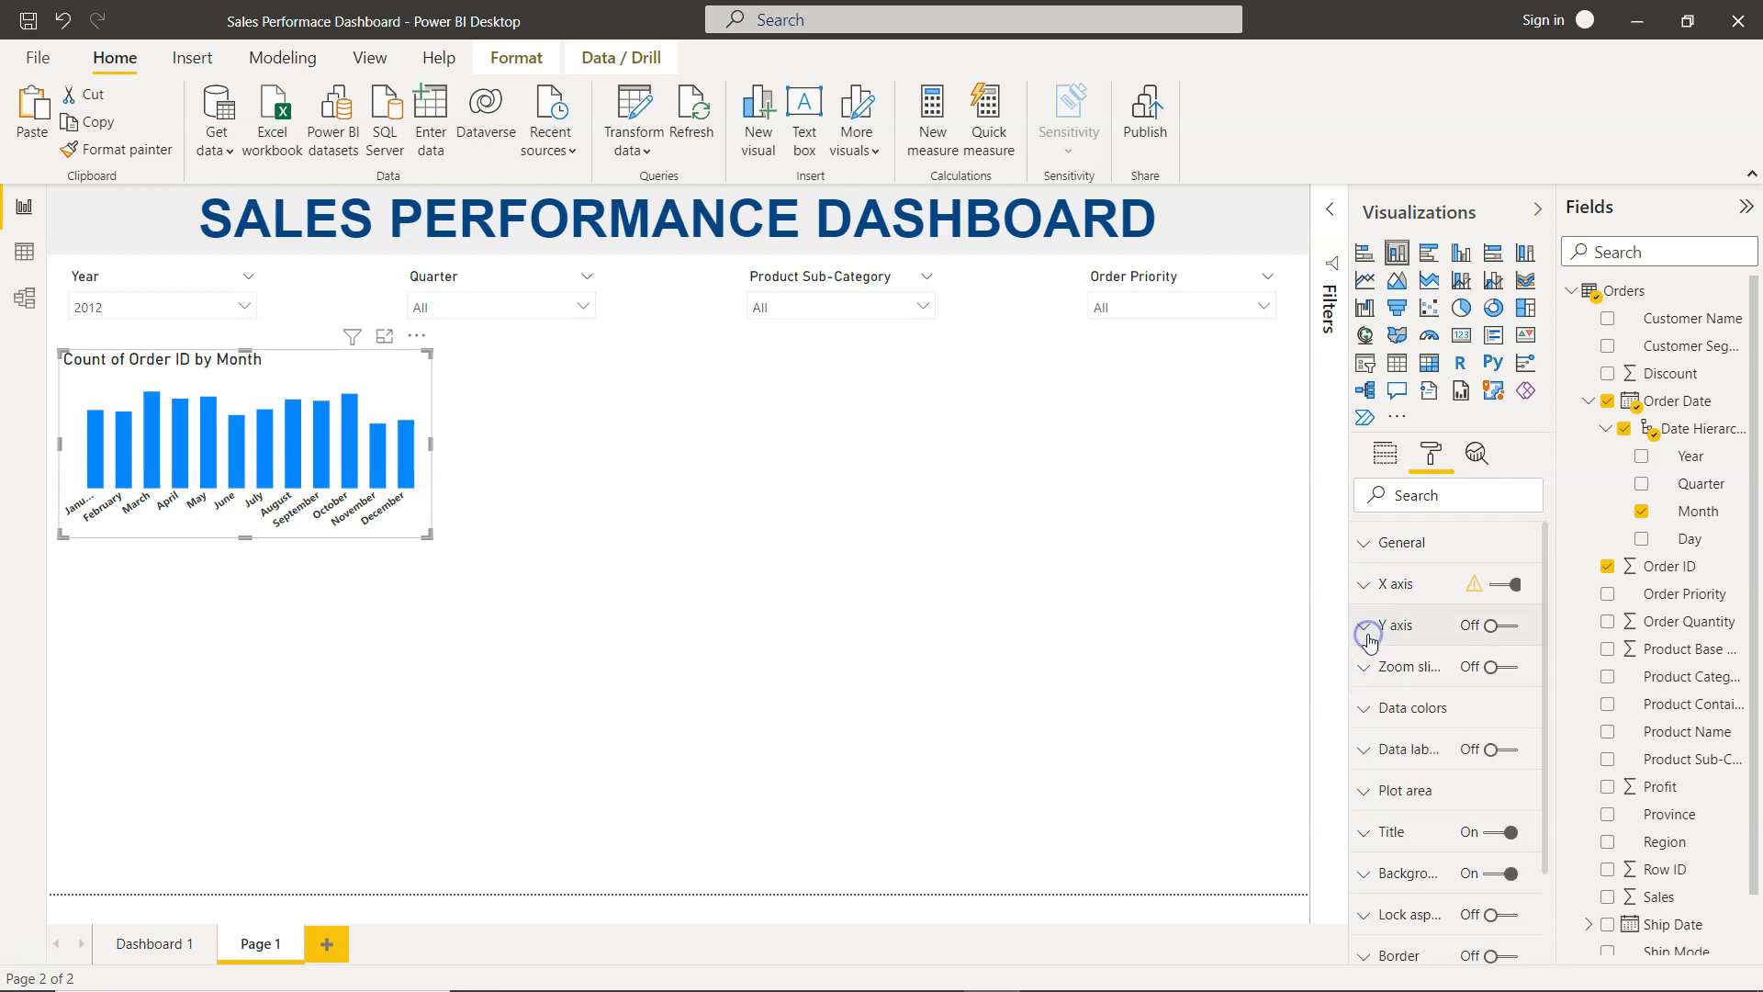
Step: Turn on data labels for the monthly order chart and make them 8 pt and bold
{"action": "left_click", "coordinate": [1410, 749]}
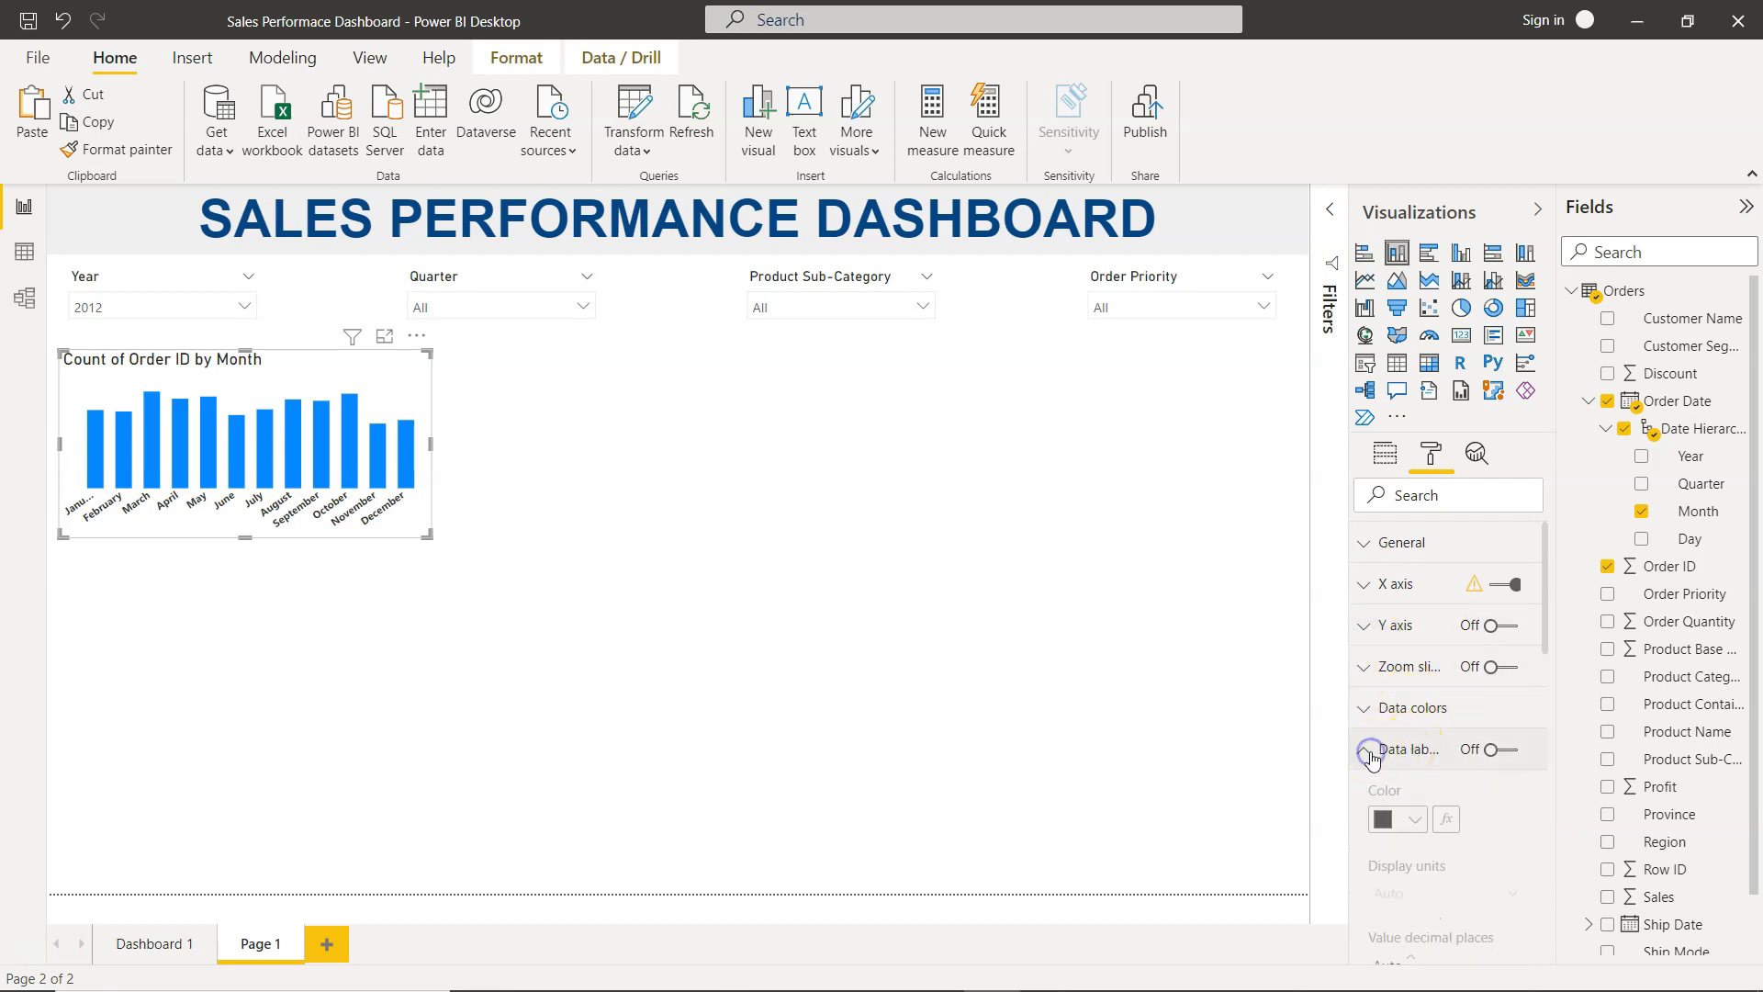
{"action": "left_click", "coordinate": [1506, 751]}
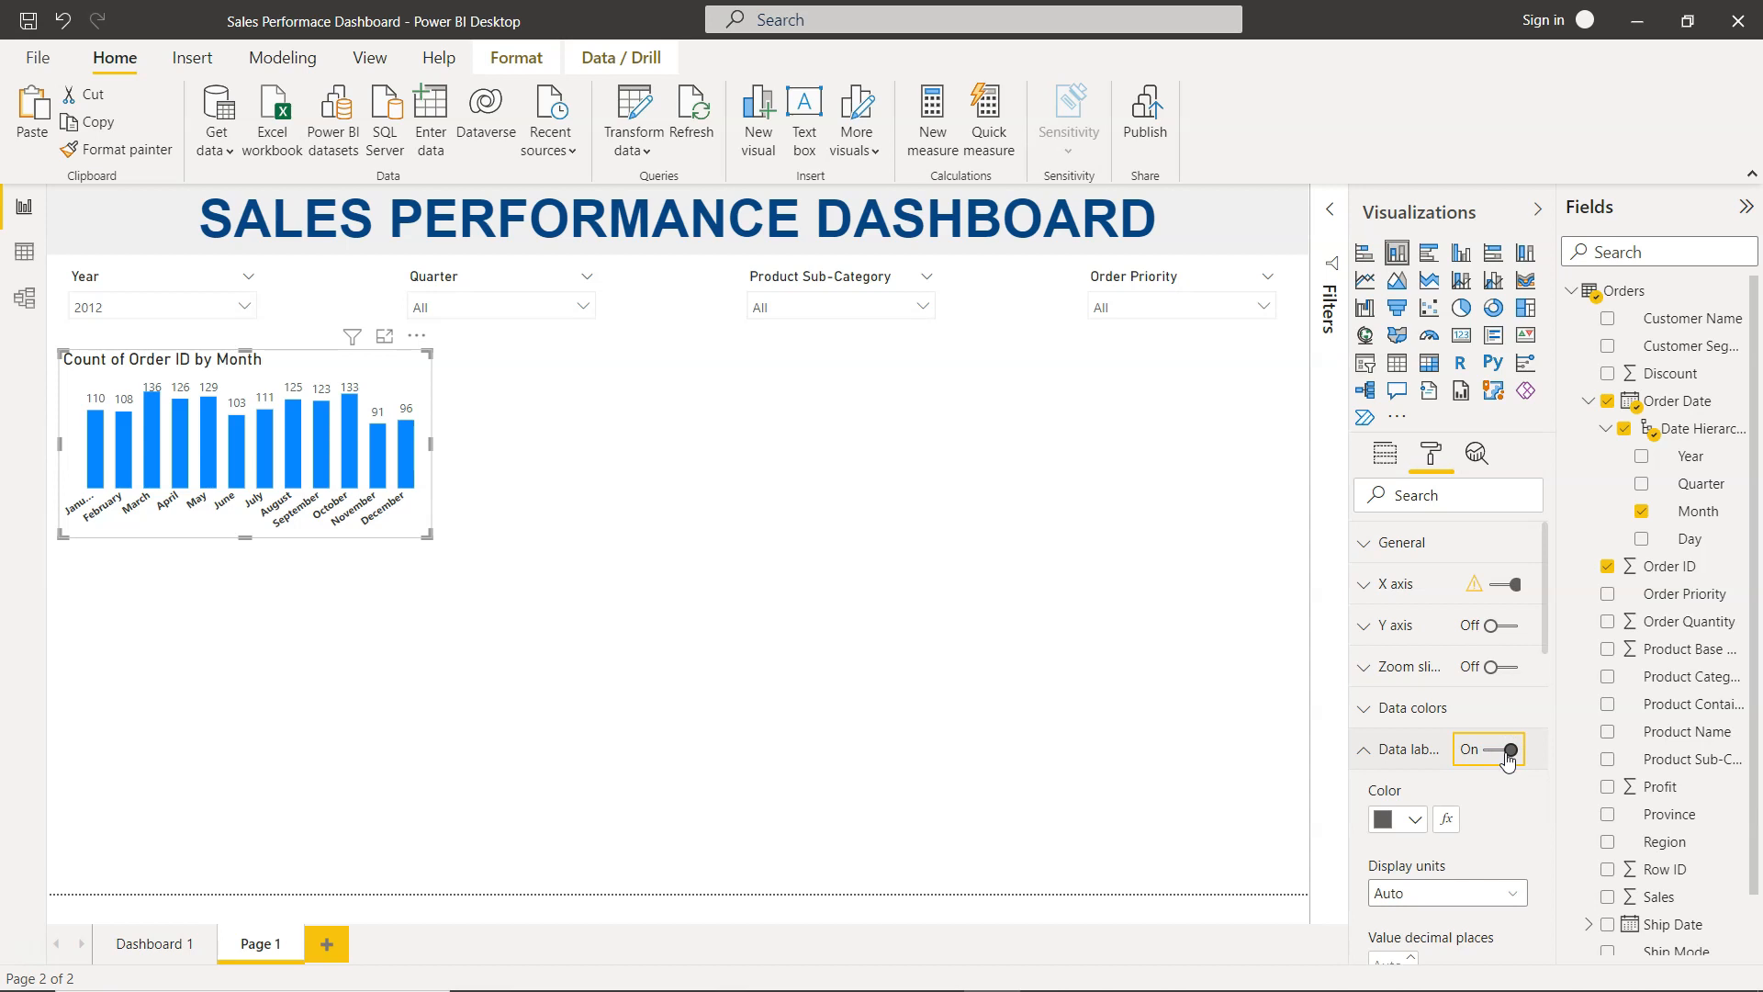
{"action": "scroll", "coordinate": [1433, 821], "scroll_direction": "down", "scroll_amount": 3}
{"action": "scroll", "coordinate": [1422, 838], "scroll_direction": "down", "scroll_amount": 3}
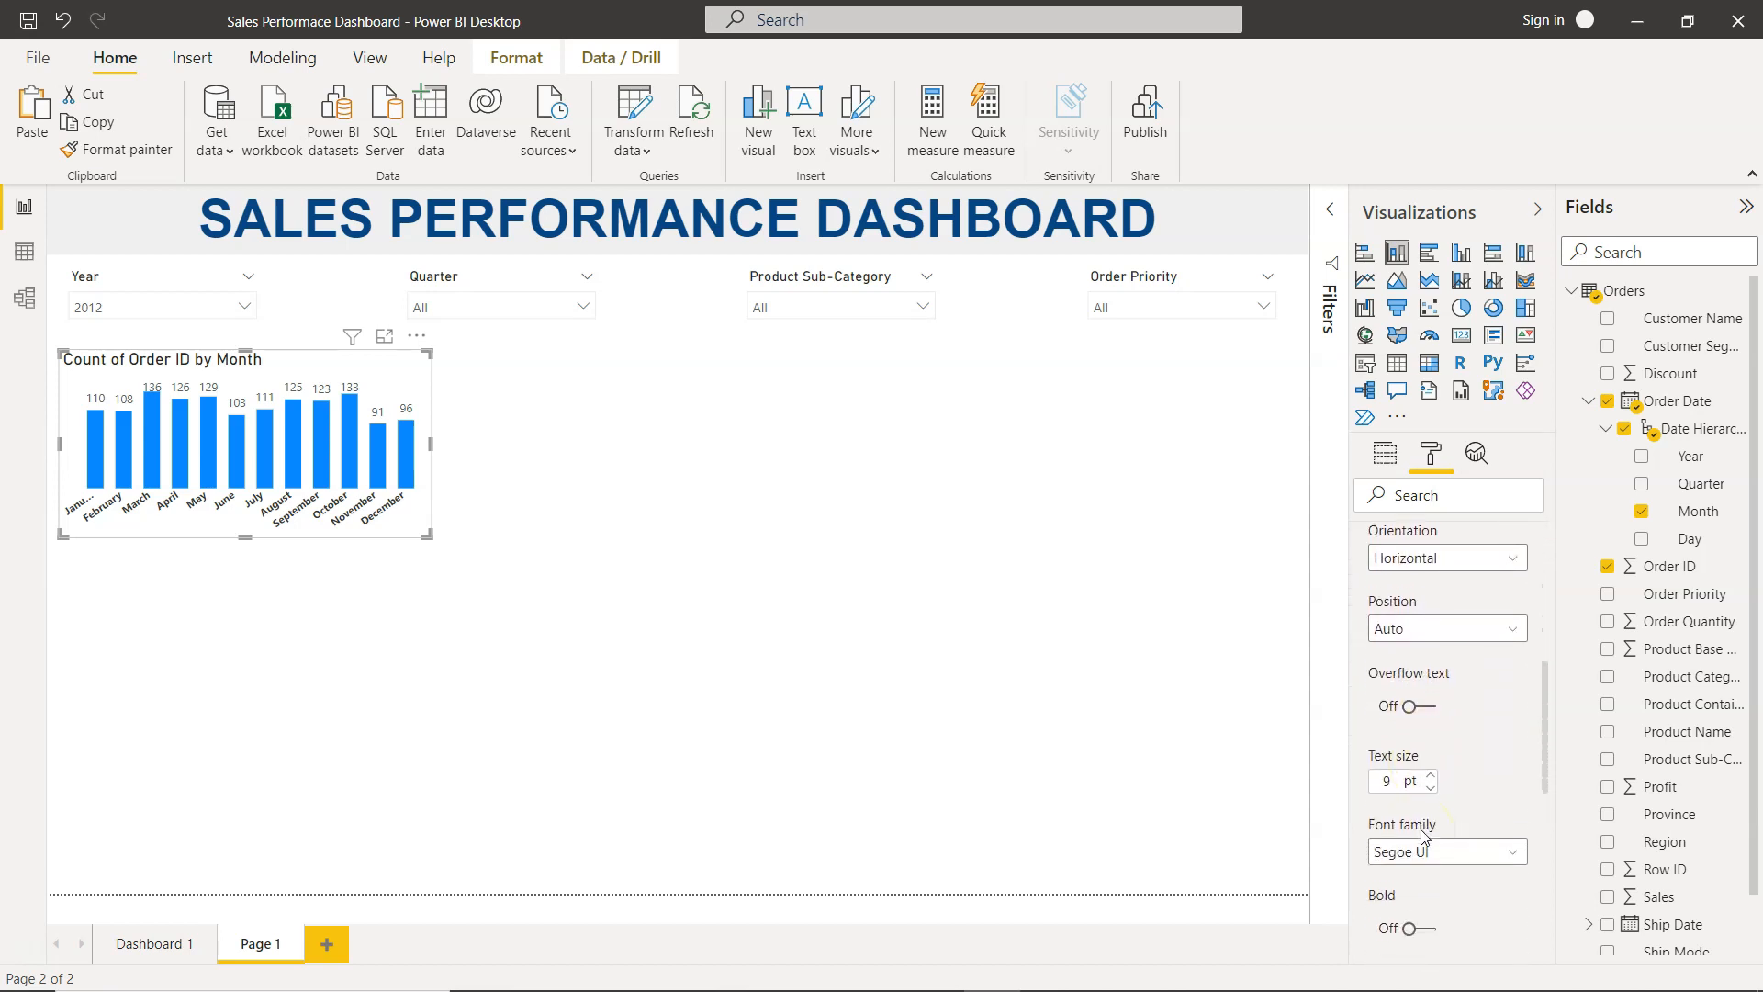
{"action": "left_click", "coordinate": [1429, 769]}
{"action": "scroll", "coordinate": [1426, 778], "scroll_direction": "down", "scroll_amount": 2}
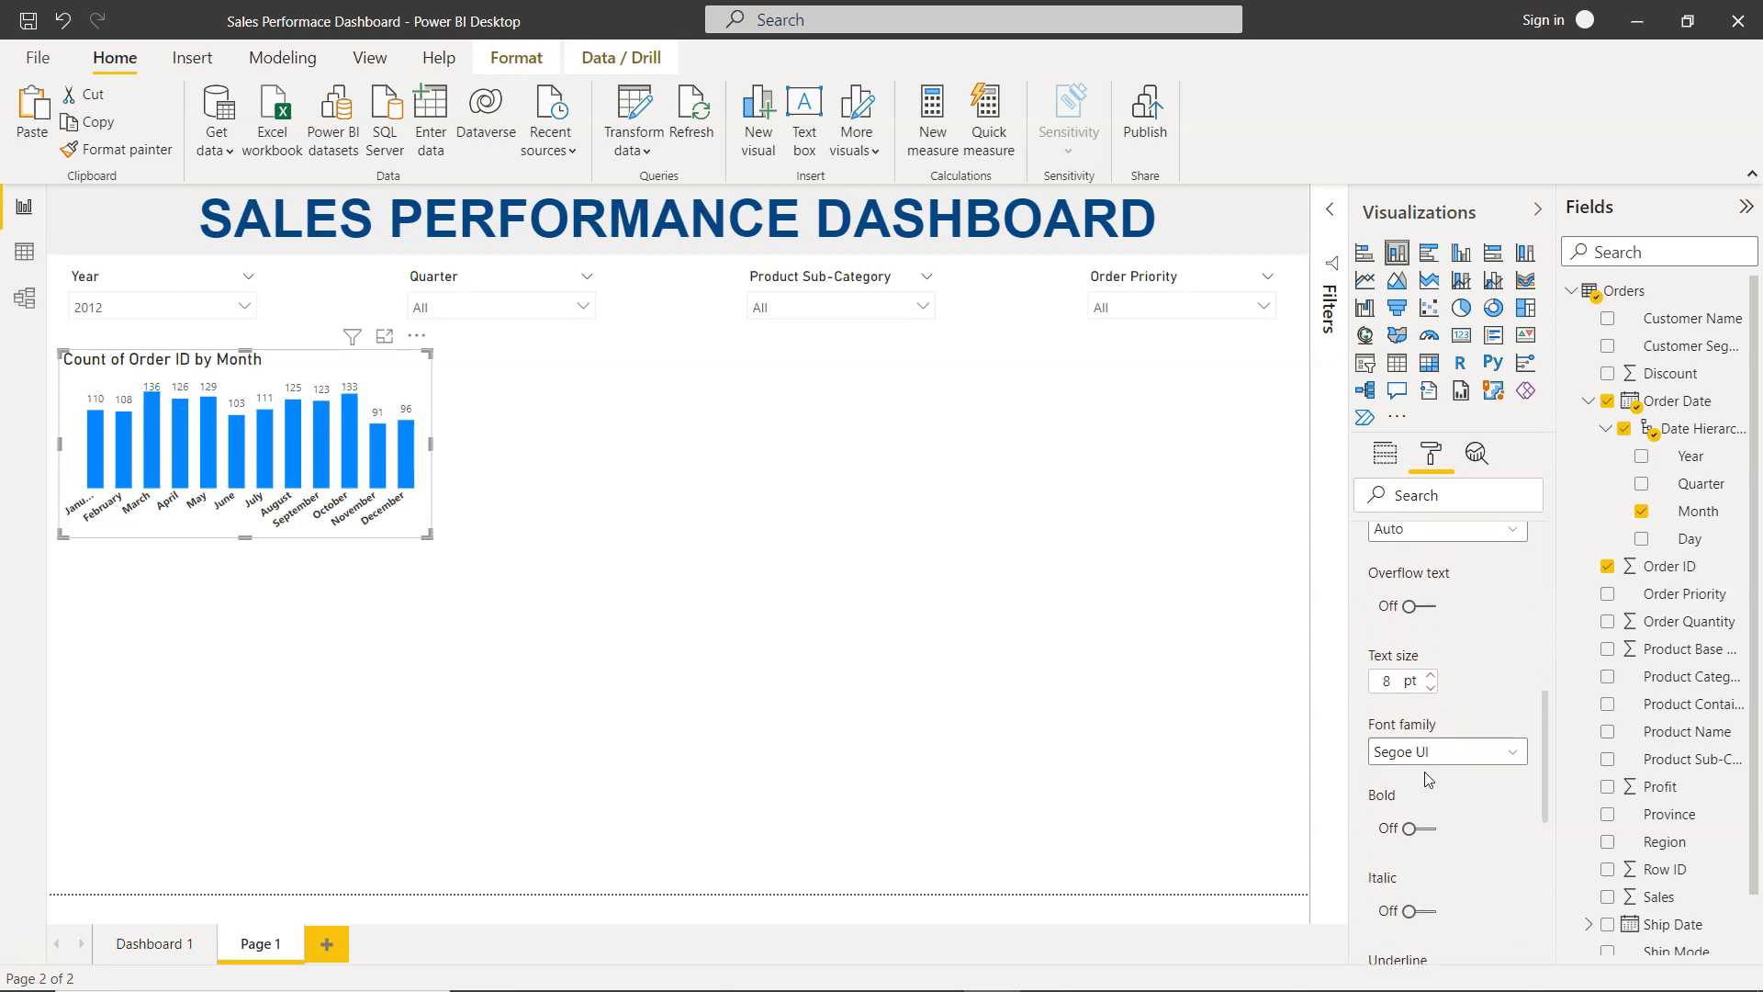
{"action": "left_click", "coordinate": [1423, 798]}
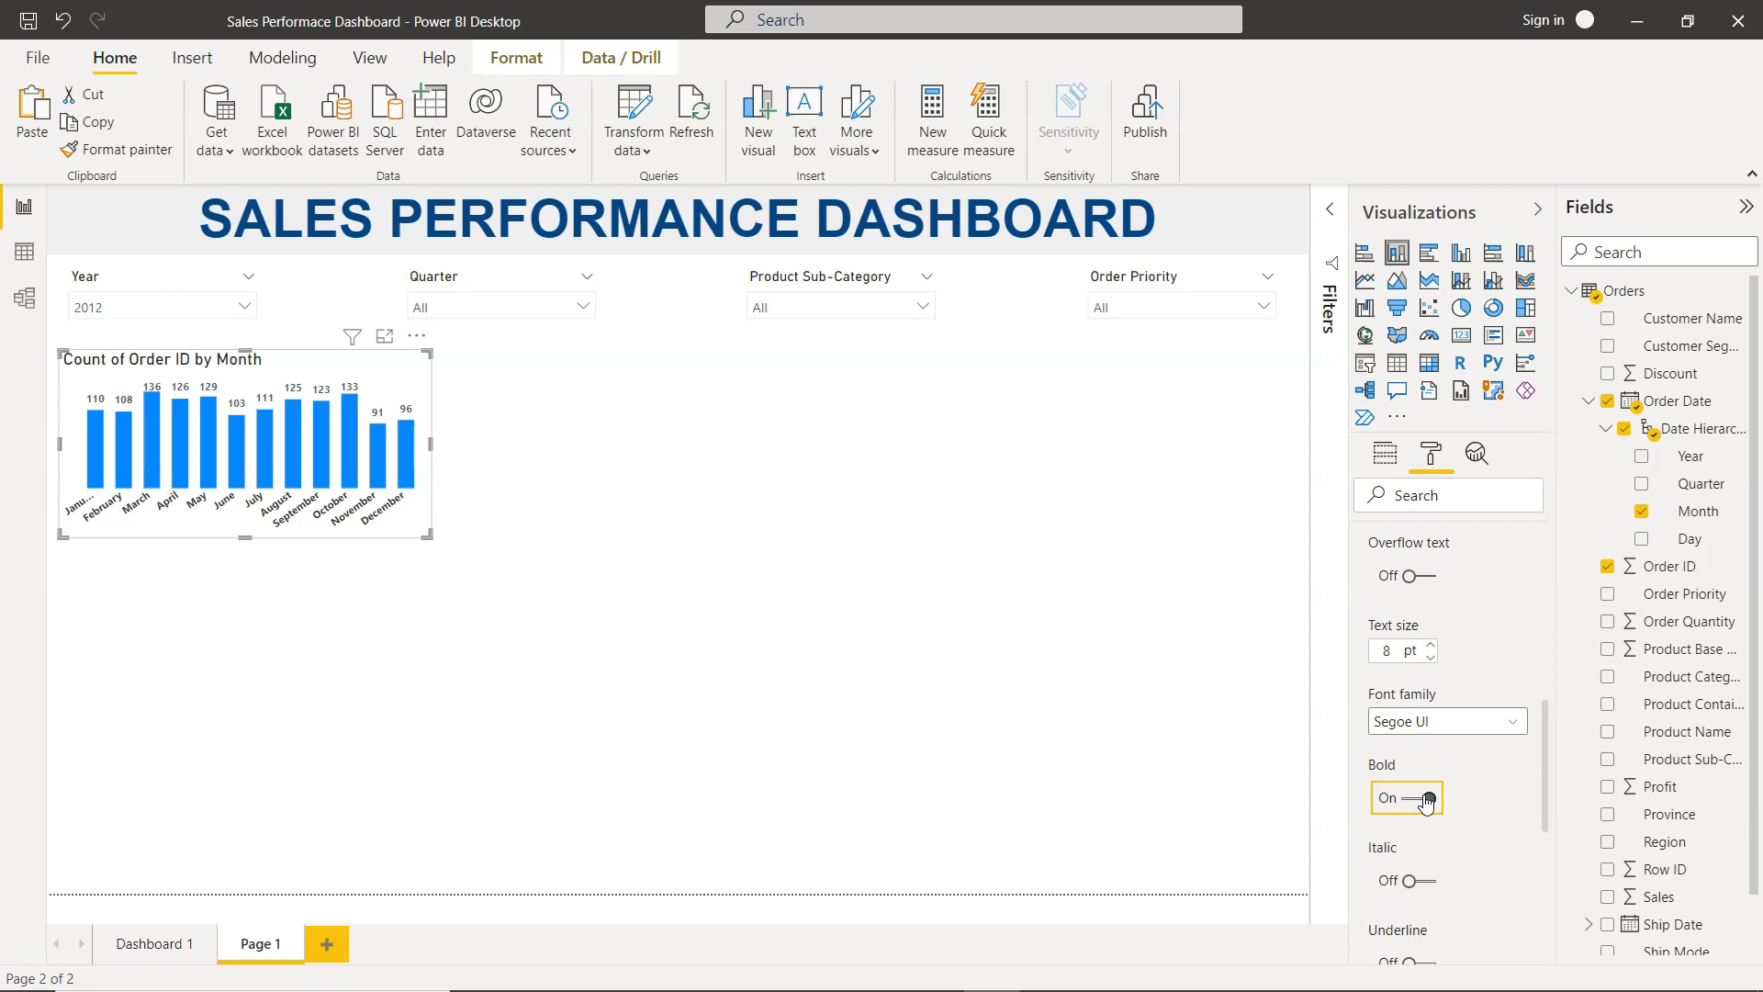
{"action": "scroll", "coordinate": [1409, 680], "scroll_direction": "up", "scroll_amount": 8}
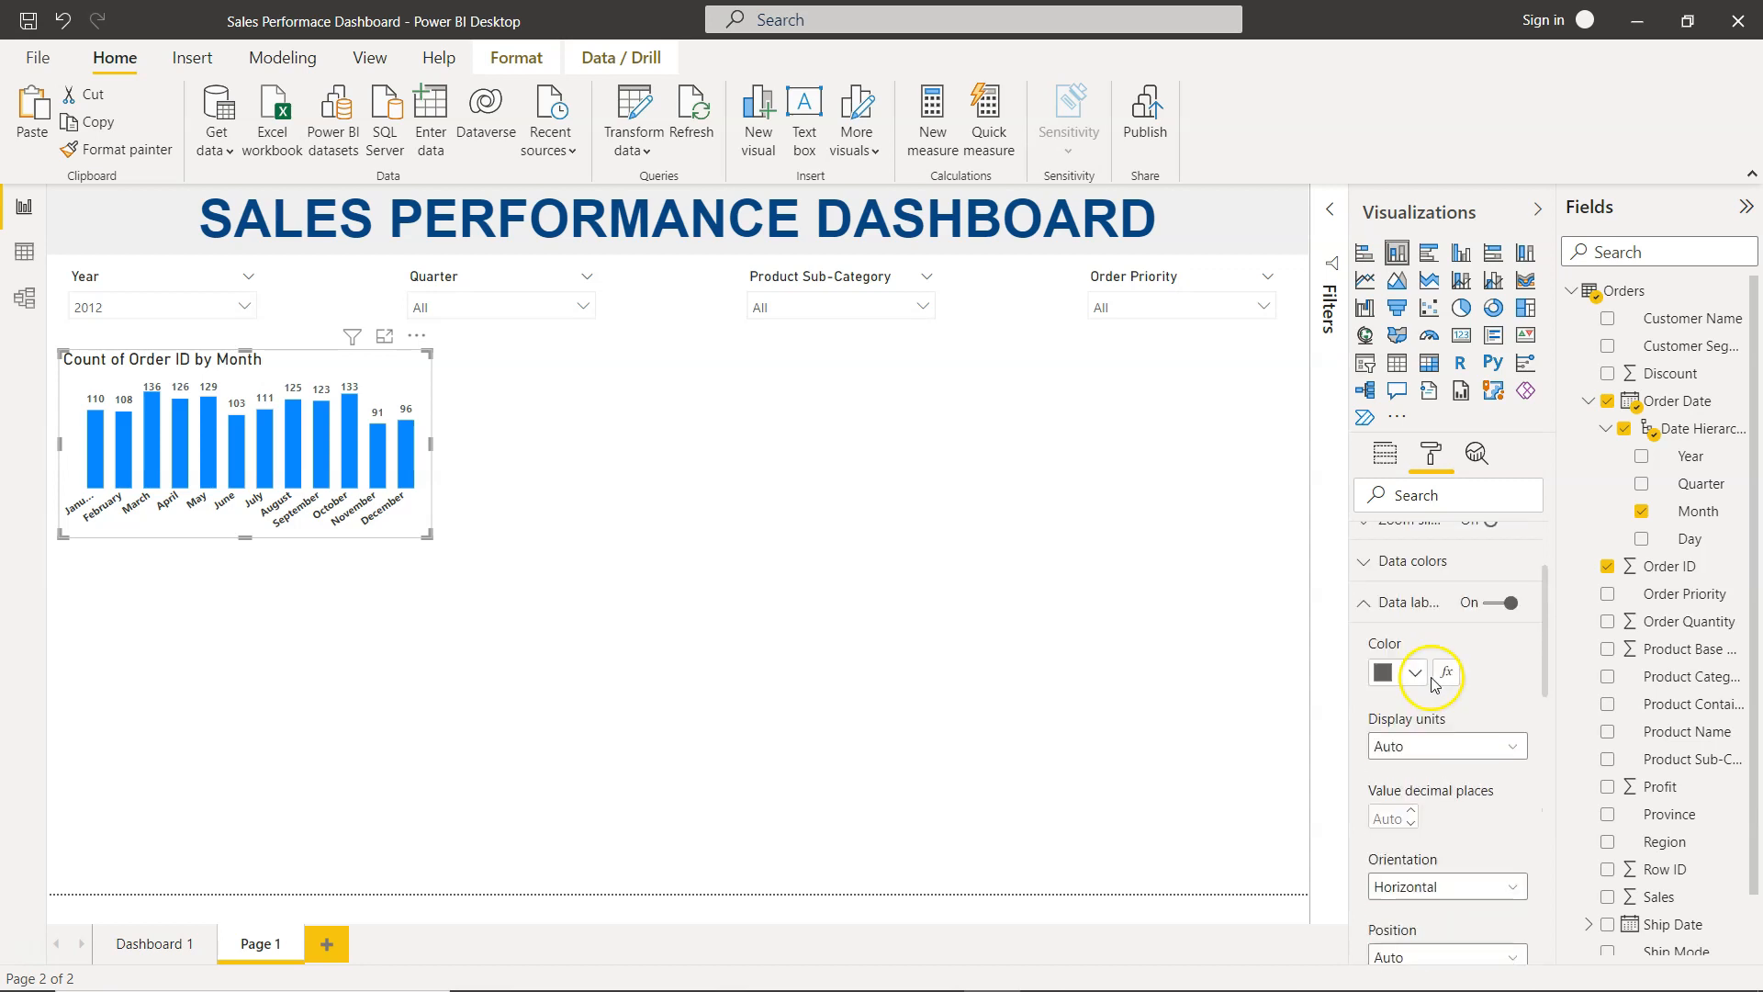
{"action": "left_click", "coordinate": [1363, 643]}
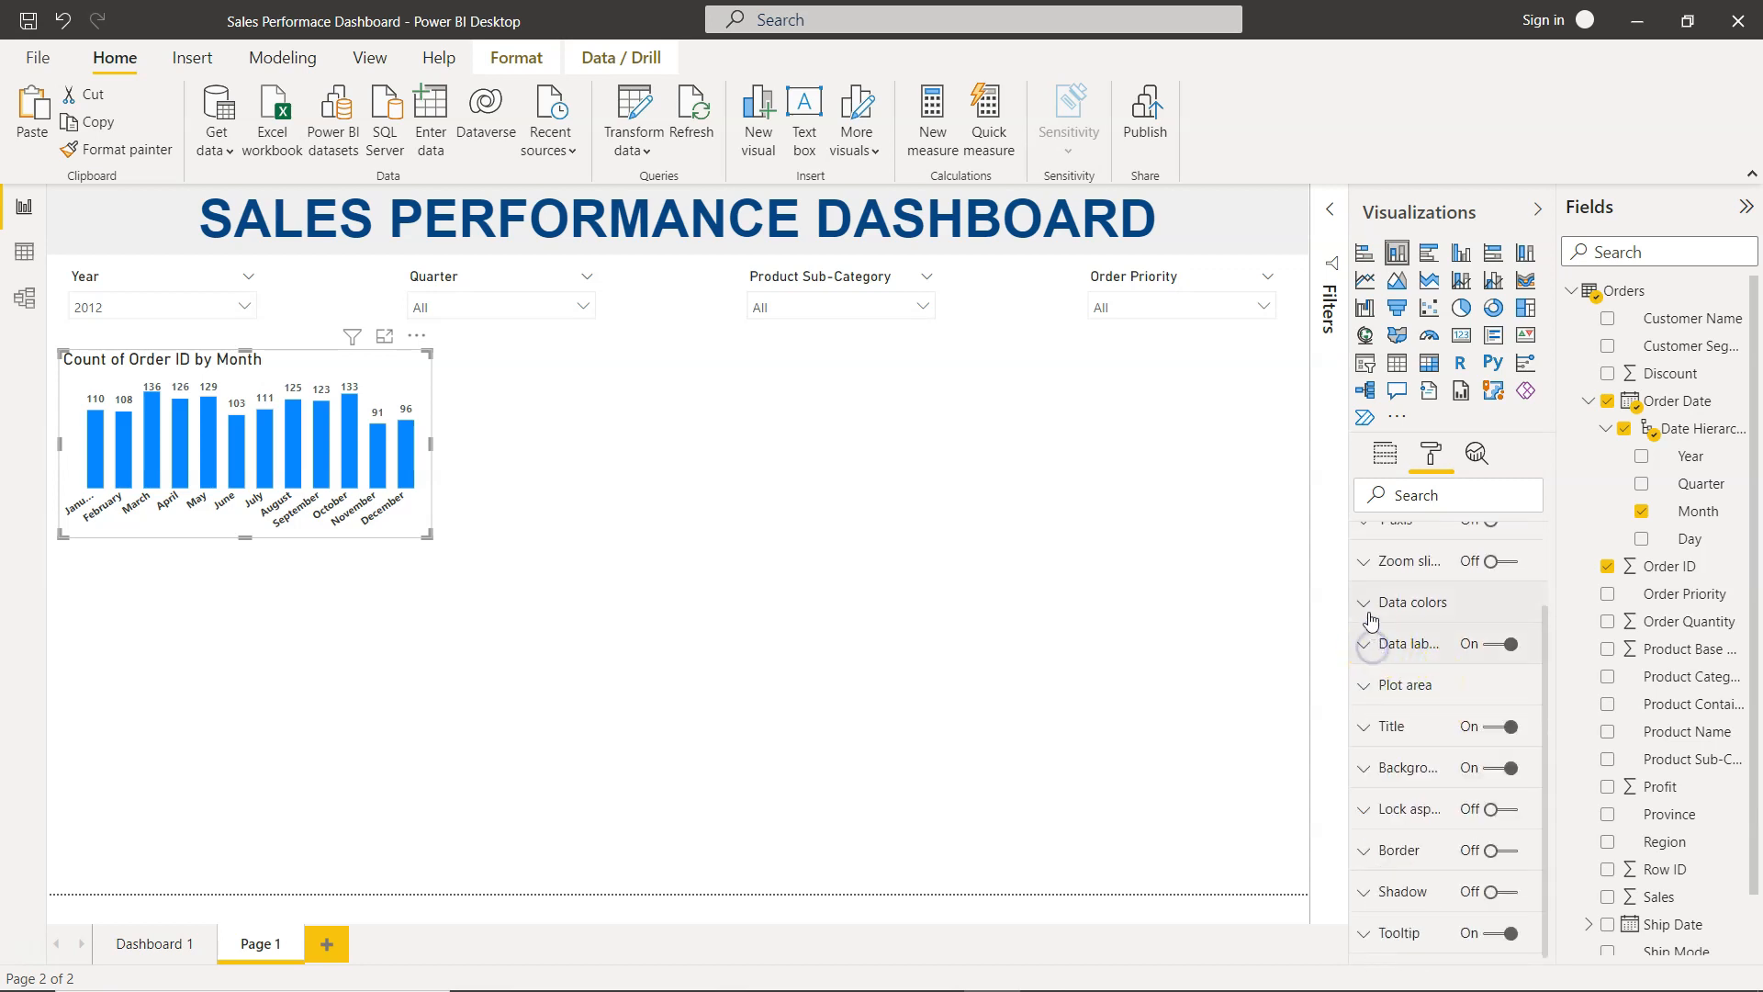
Step: Set the default data color of the monthly order chart's columns to the second-lightest shade under the bright blue theme color
{"action": "left_click", "coordinate": [1363, 602]}
{"action": "left_click", "coordinate": [1413, 673]}
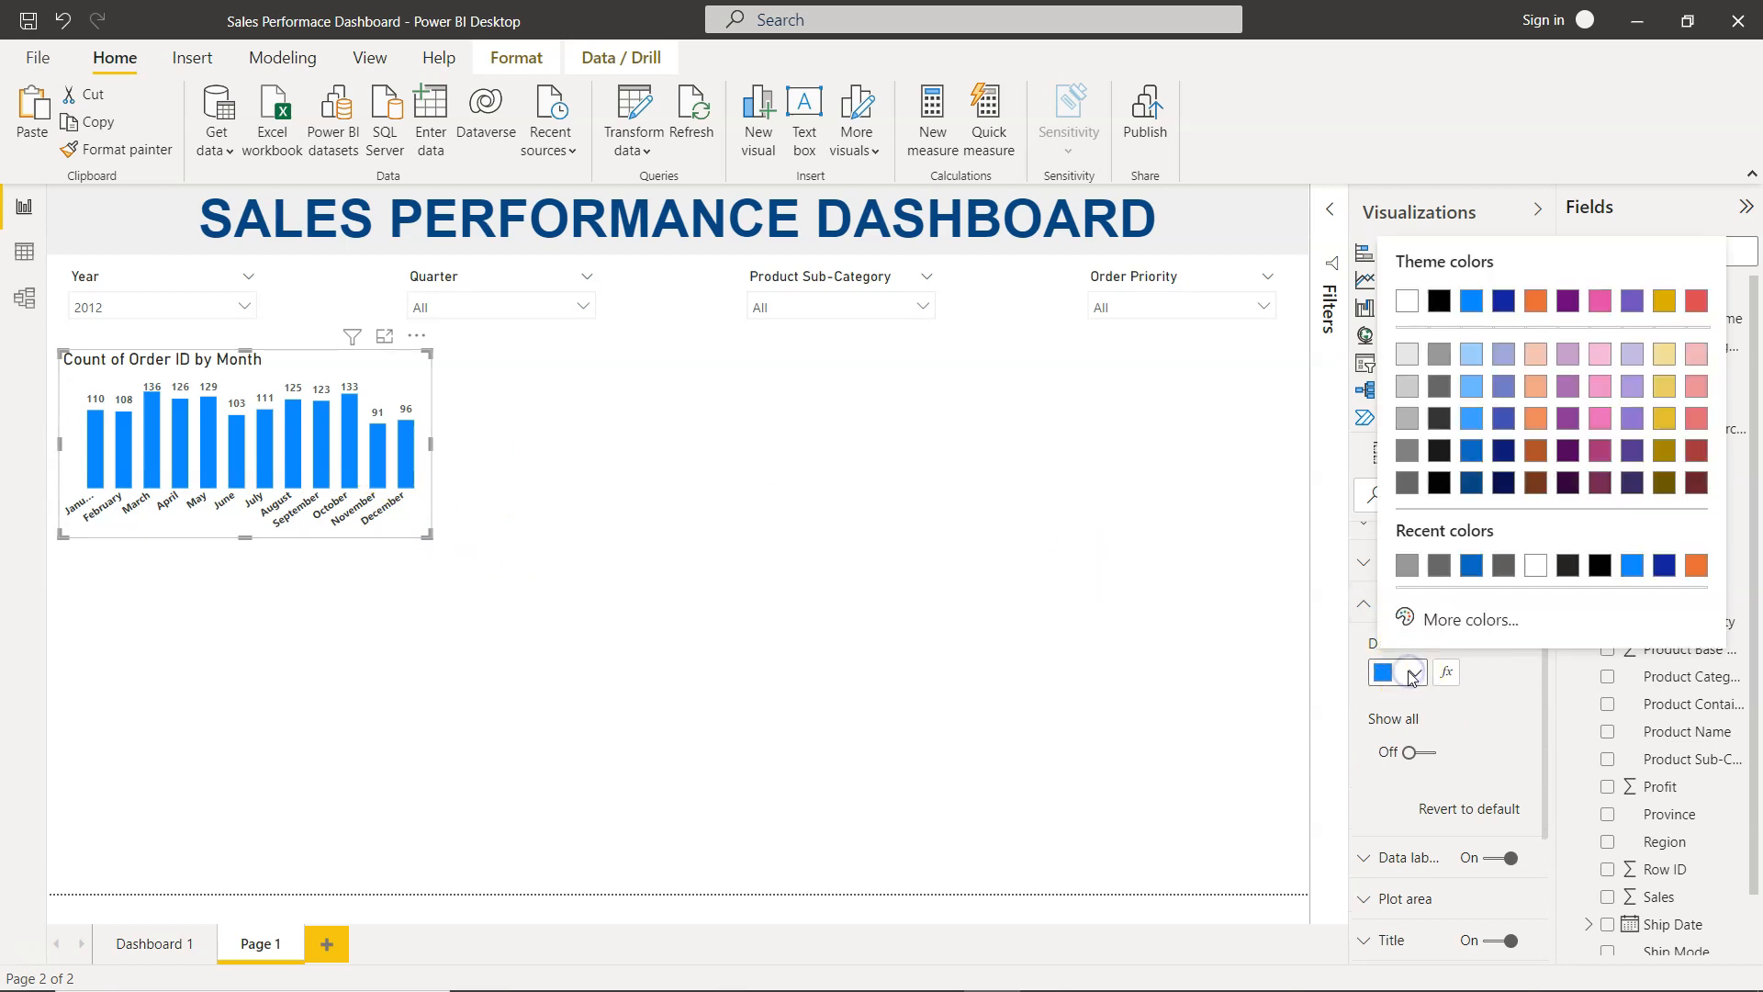
{"action": "left_click", "coordinate": [1473, 418]}
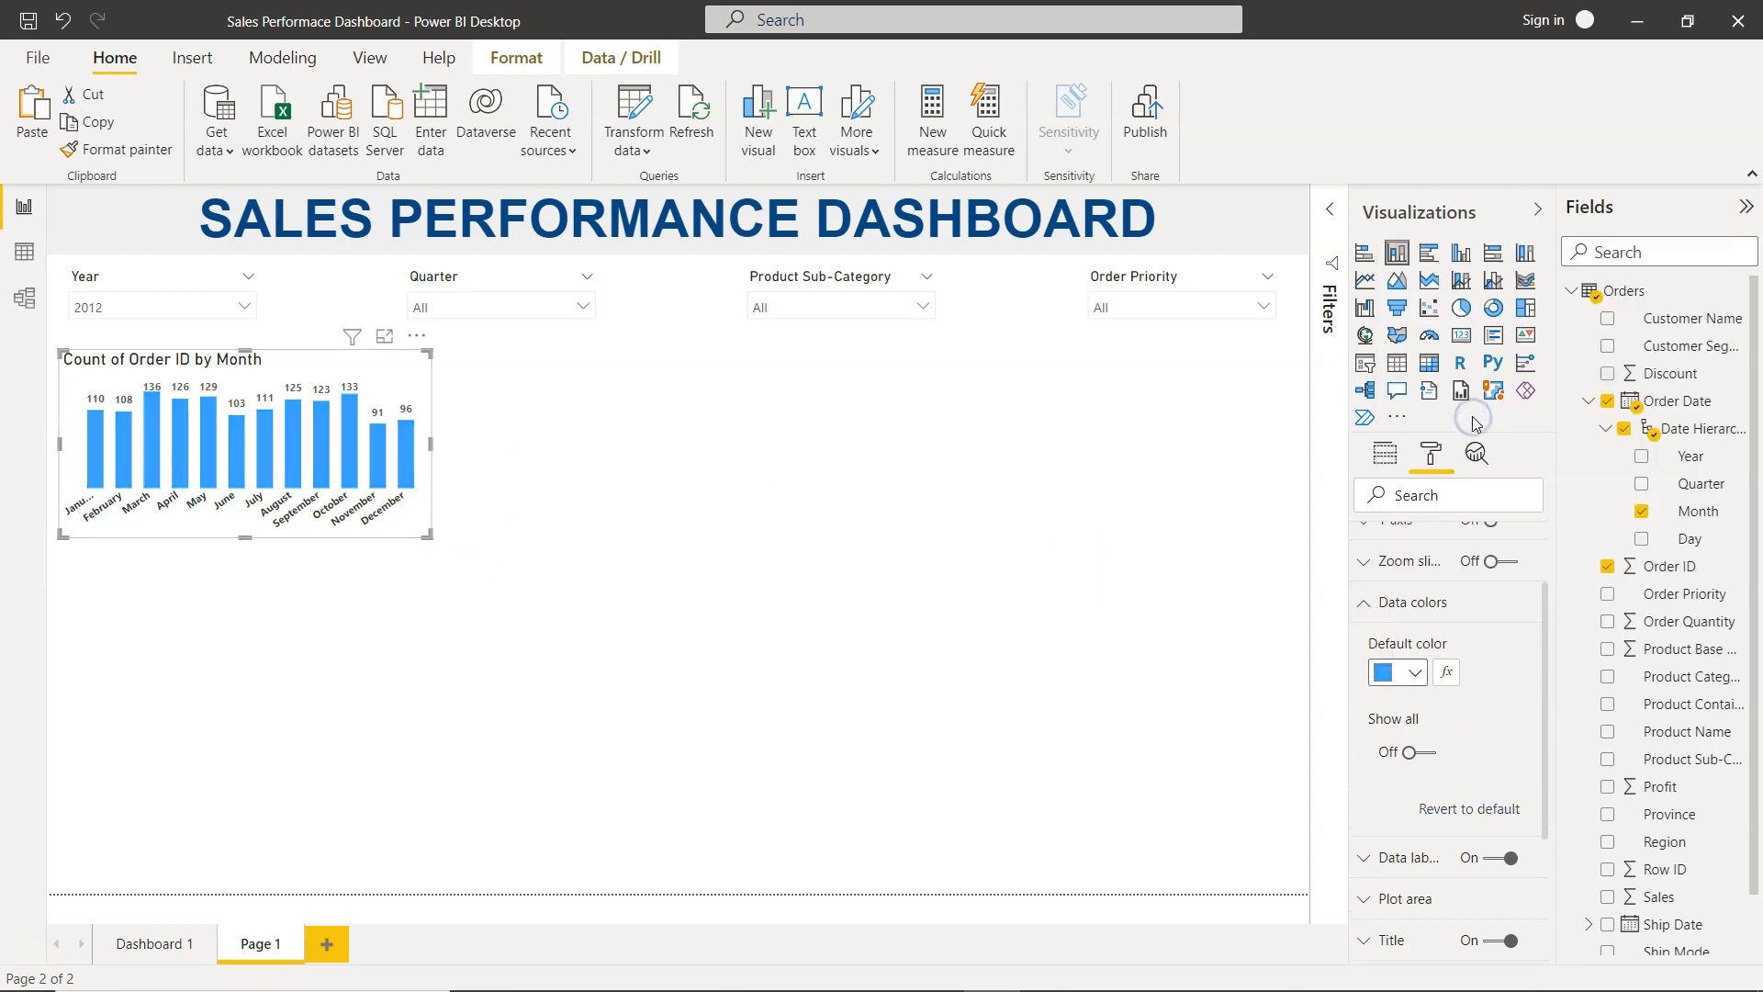
{"action": "left_click", "coordinate": [1413, 673]}
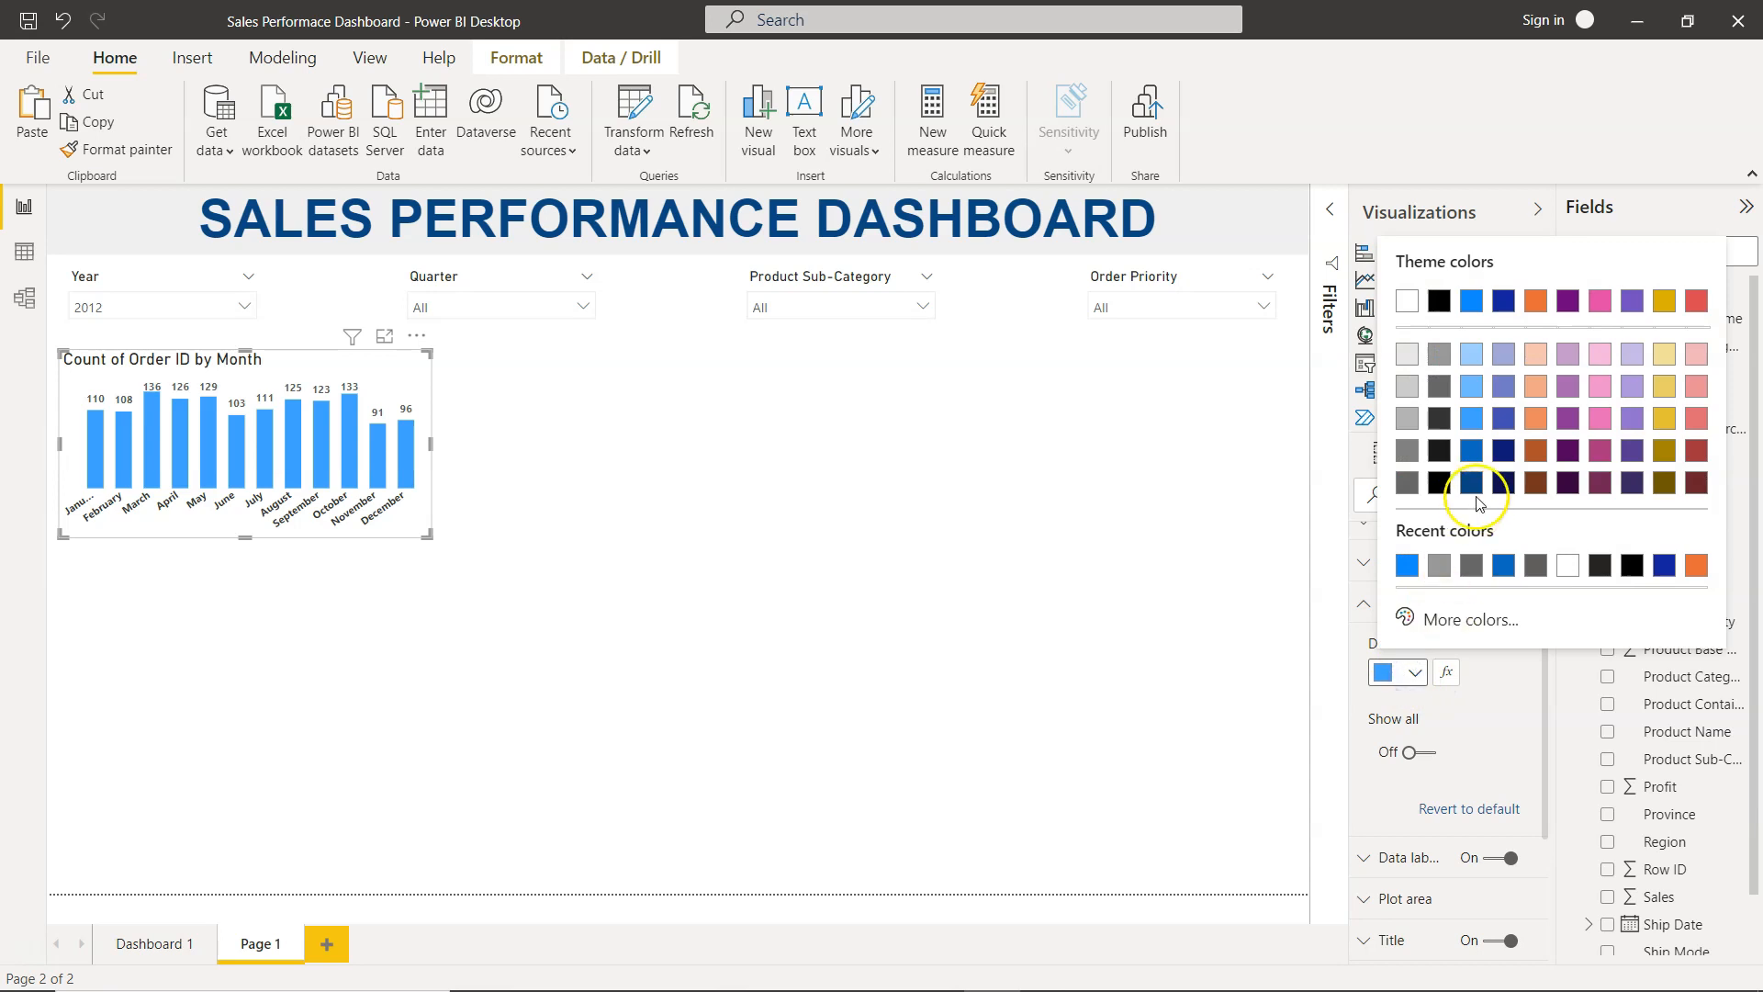
{"action": "left_click", "coordinate": [1471, 386]}
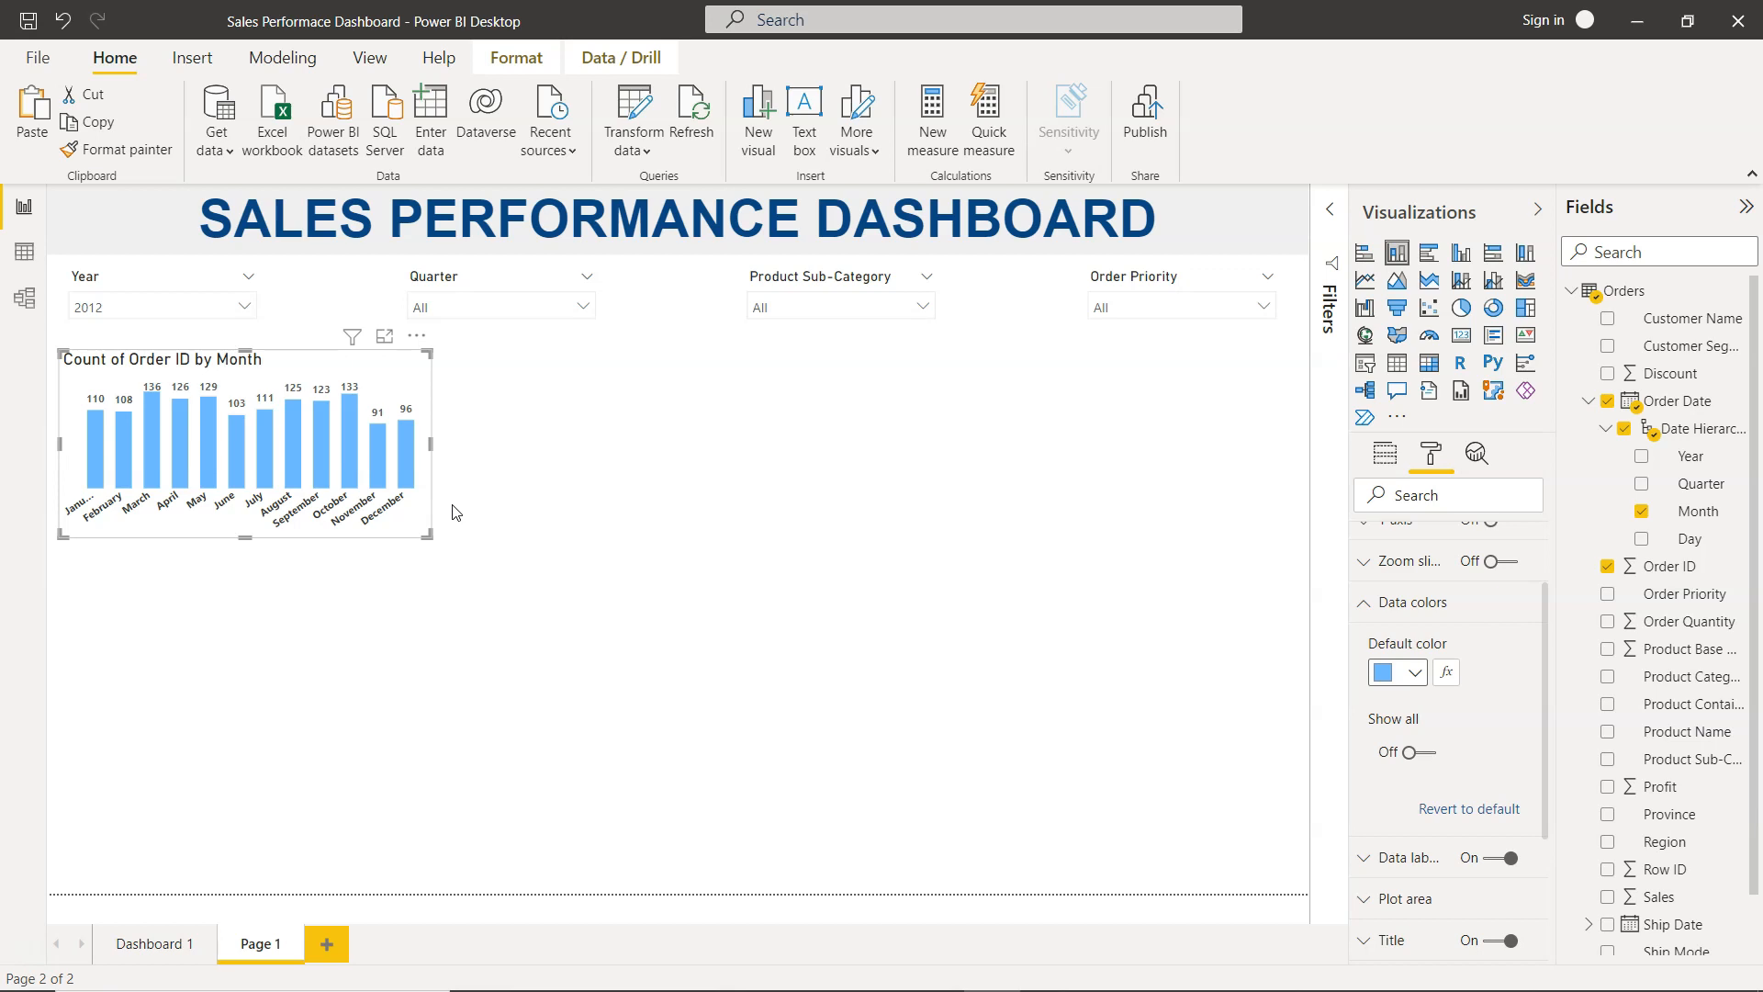
Step: Compare the column styling with Dashboard 1's Monthly Order # chart, return to Page 1 and select its monthly order chart
{"action": "left_click", "coordinate": [175, 948]}
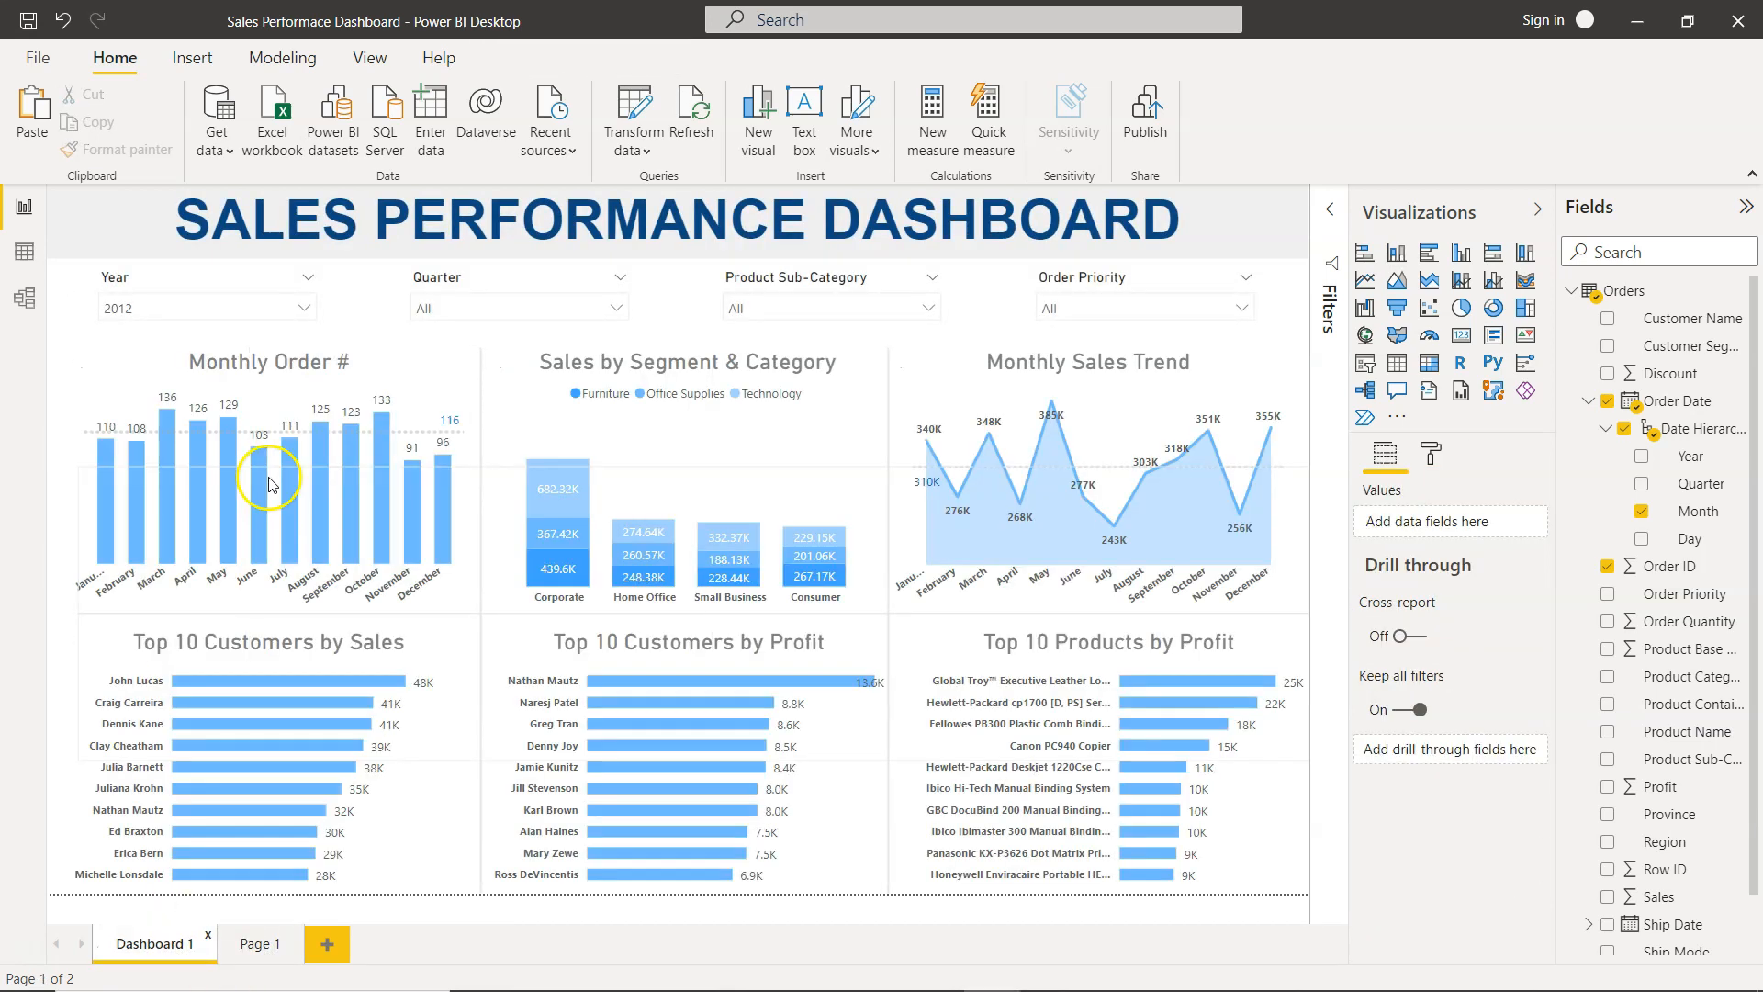
{"action": "left_click", "coordinate": [261, 946]}
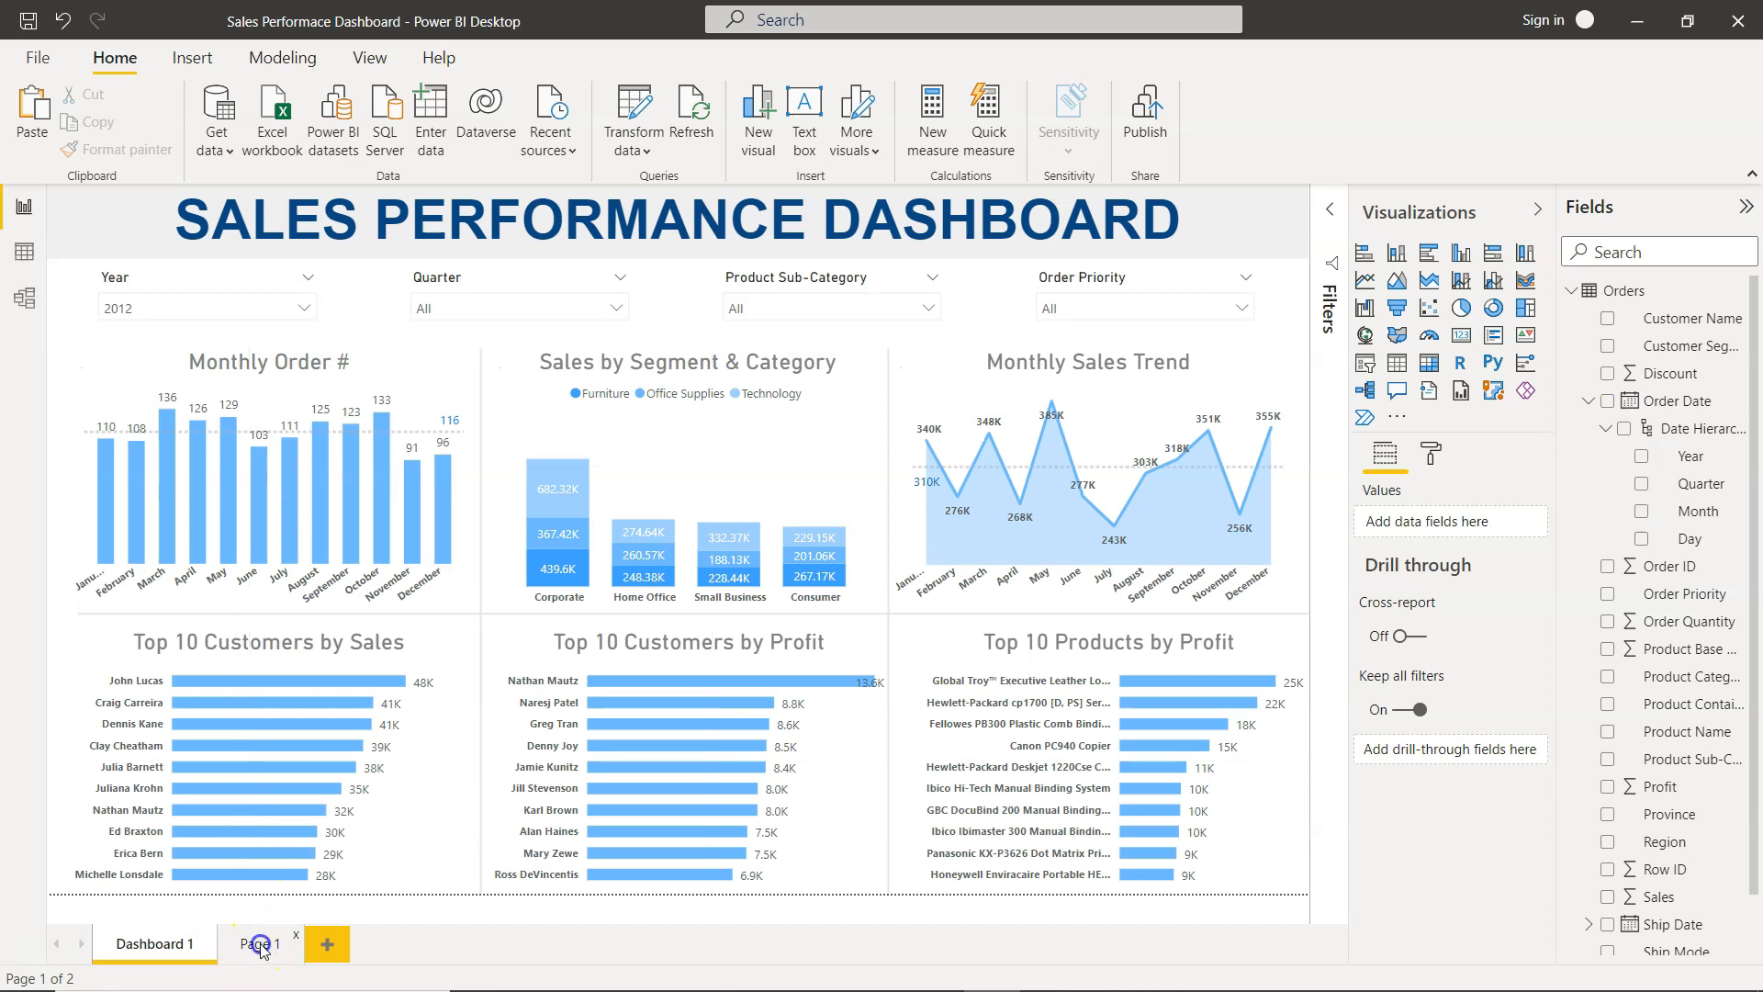
{"action": "left_click", "coordinate": [406, 378]}
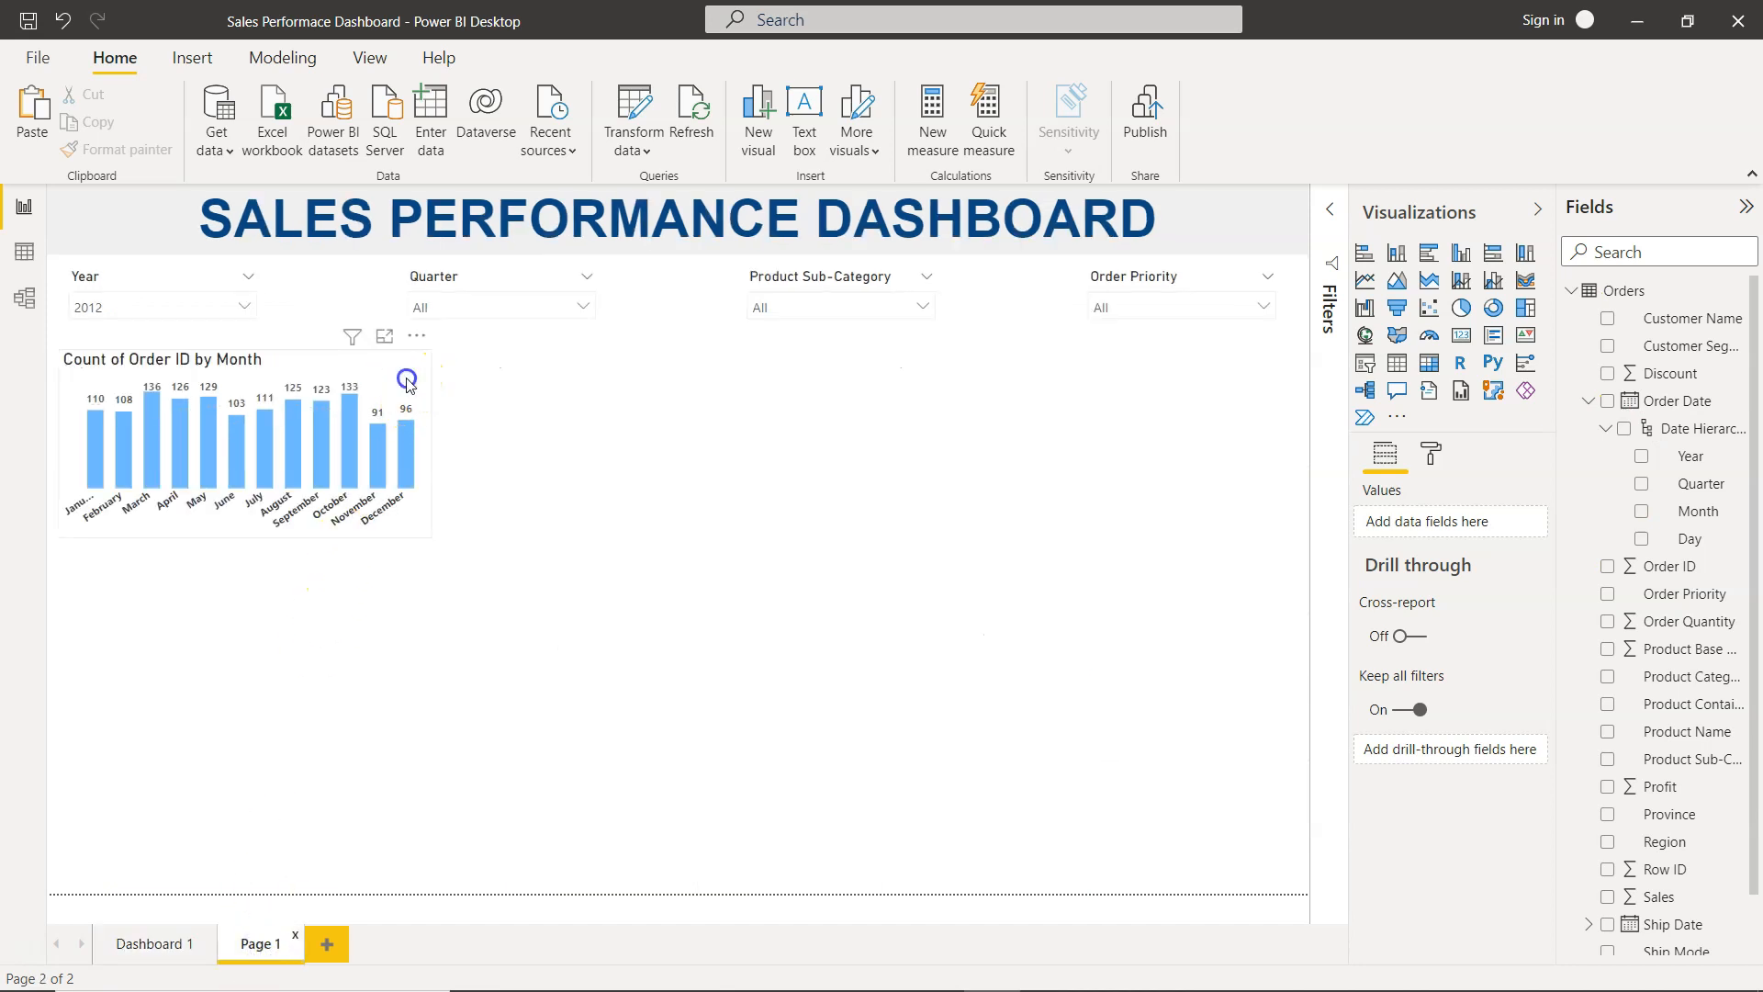
Step: Make the monthly order chart taller by extending its lower edge downward
{"action": "left_click_drag", "start_coordinate": [247, 539], "coordinate": [246, 573]}
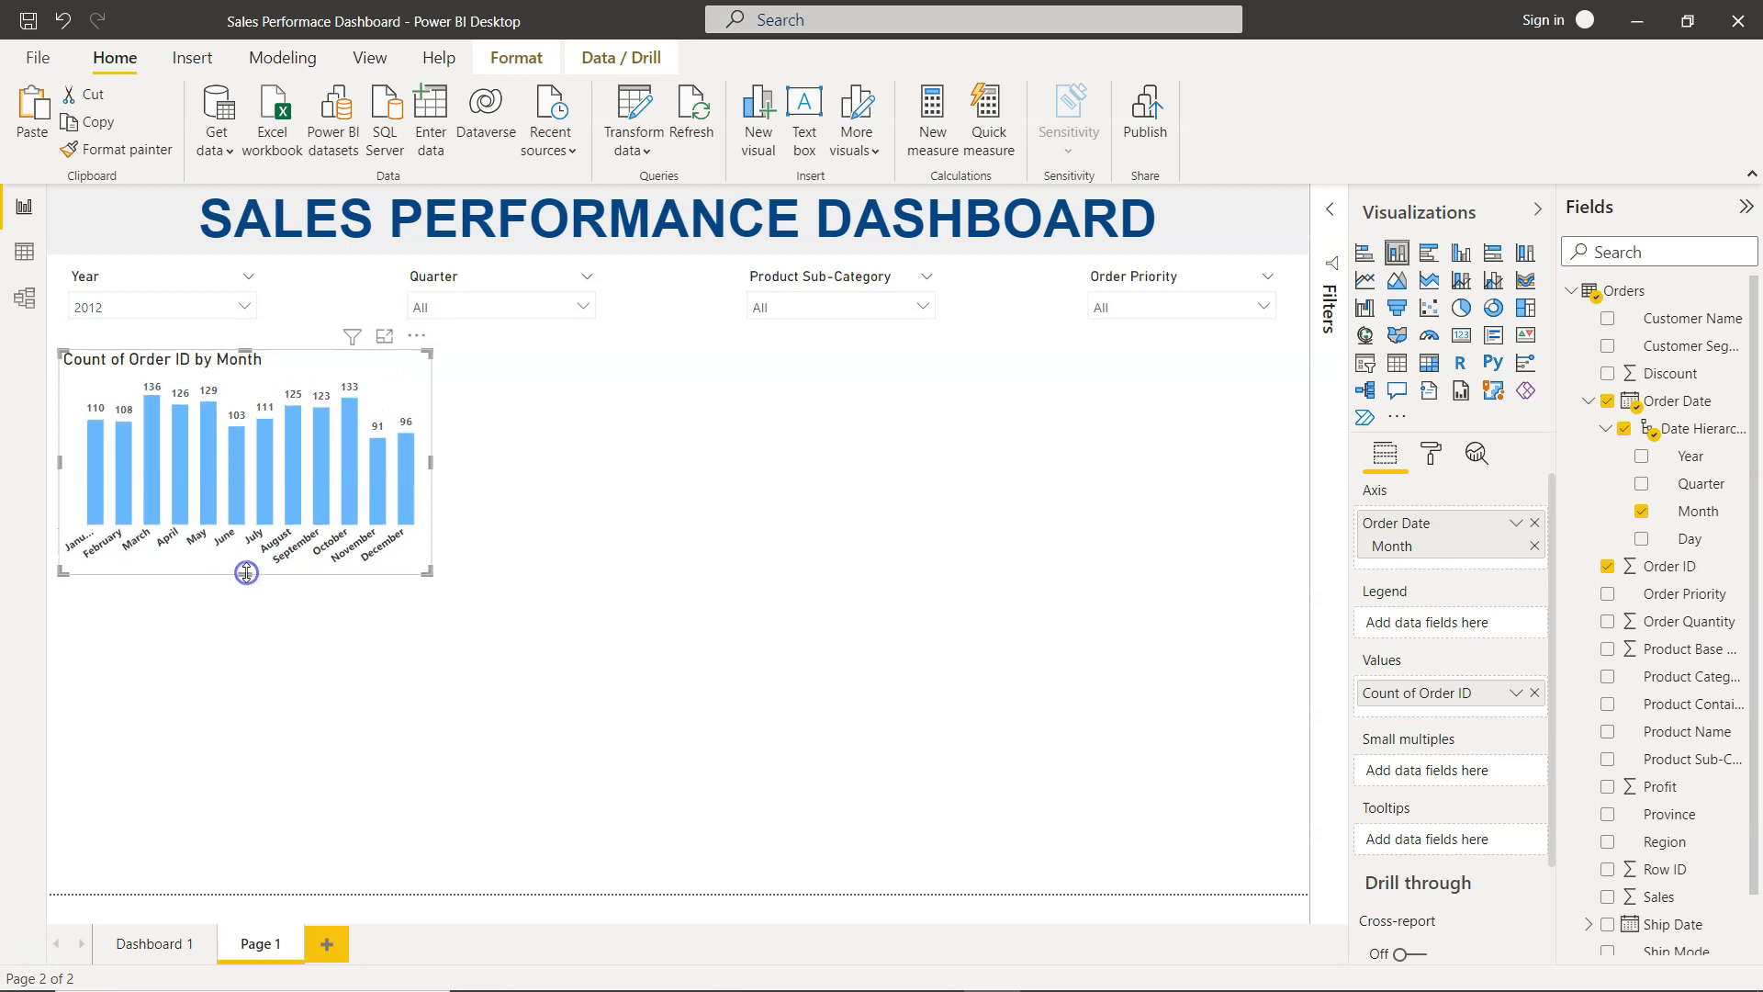
{"action": "left_click", "coordinate": [568, 539]}
{"action": "scroll", "coordinate": [1386, 685], "scroll_direction": "down", "scroll_amount": 2}
{"action": "scroll", "coordinate": [1385, 677], "scroll_direction": "up", "scroll_amount": 2}
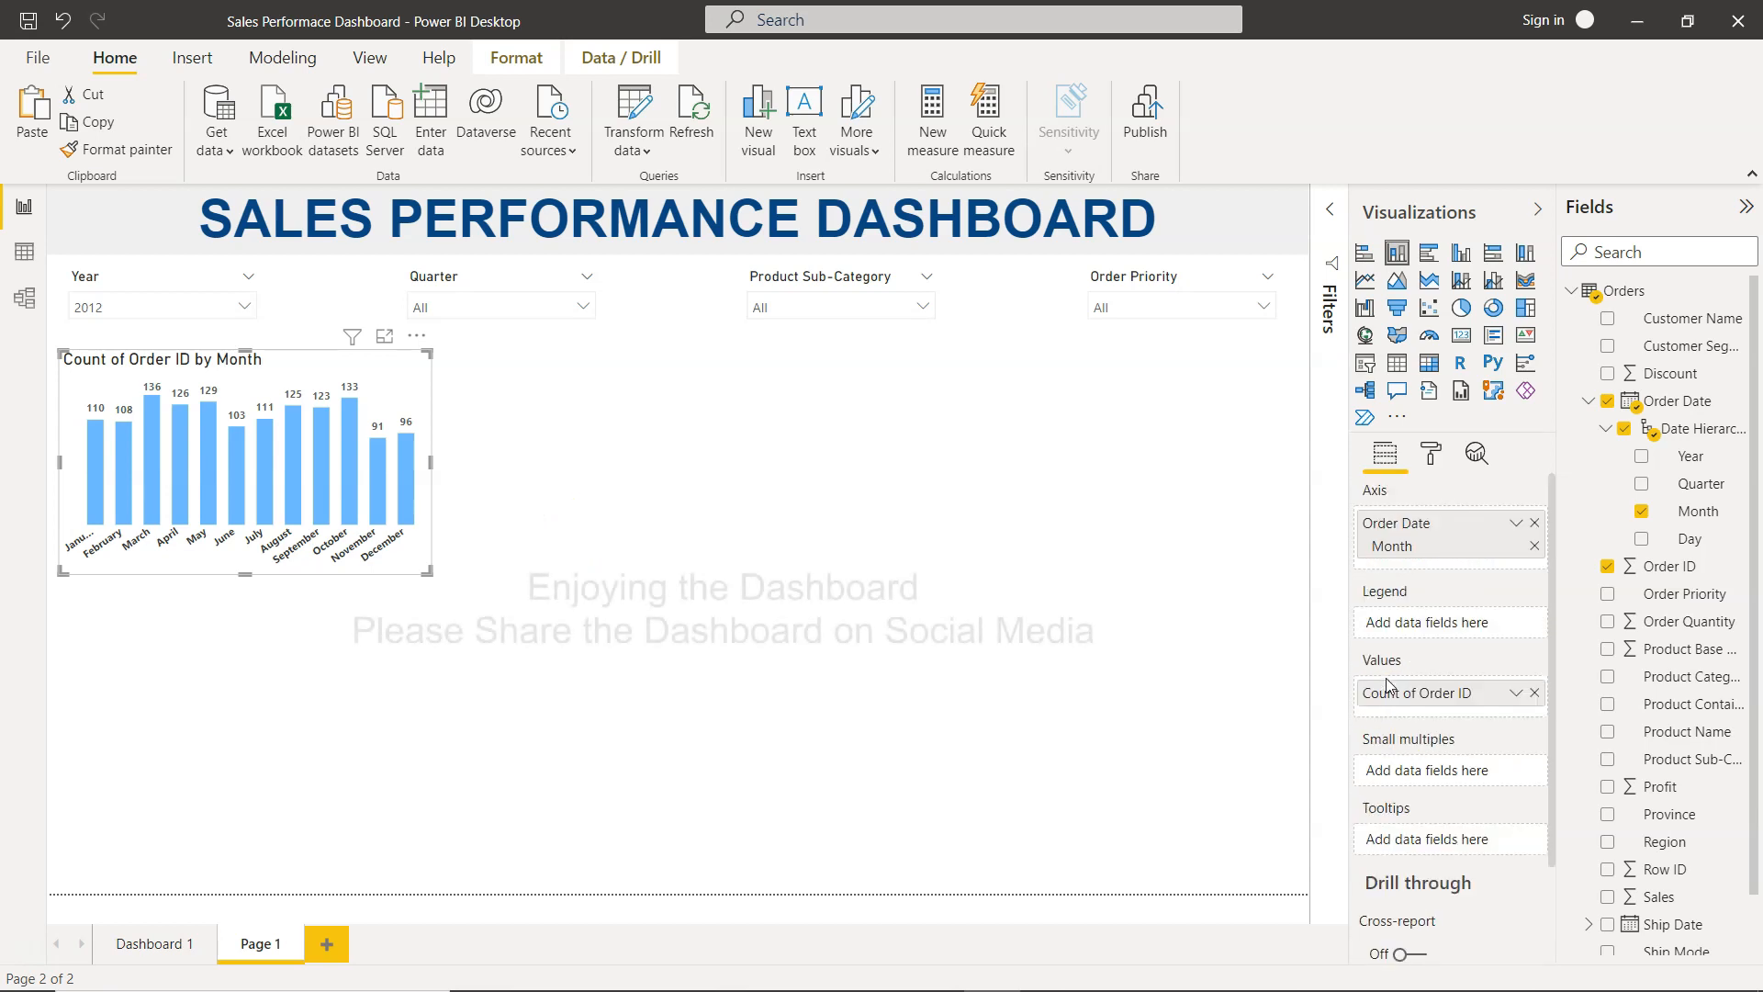
Step: Set the font color of the monthly order chart's title to the second-darkest grey shade under the white theme color
{"action": "left_click", "coordinate": [1431, 452]}
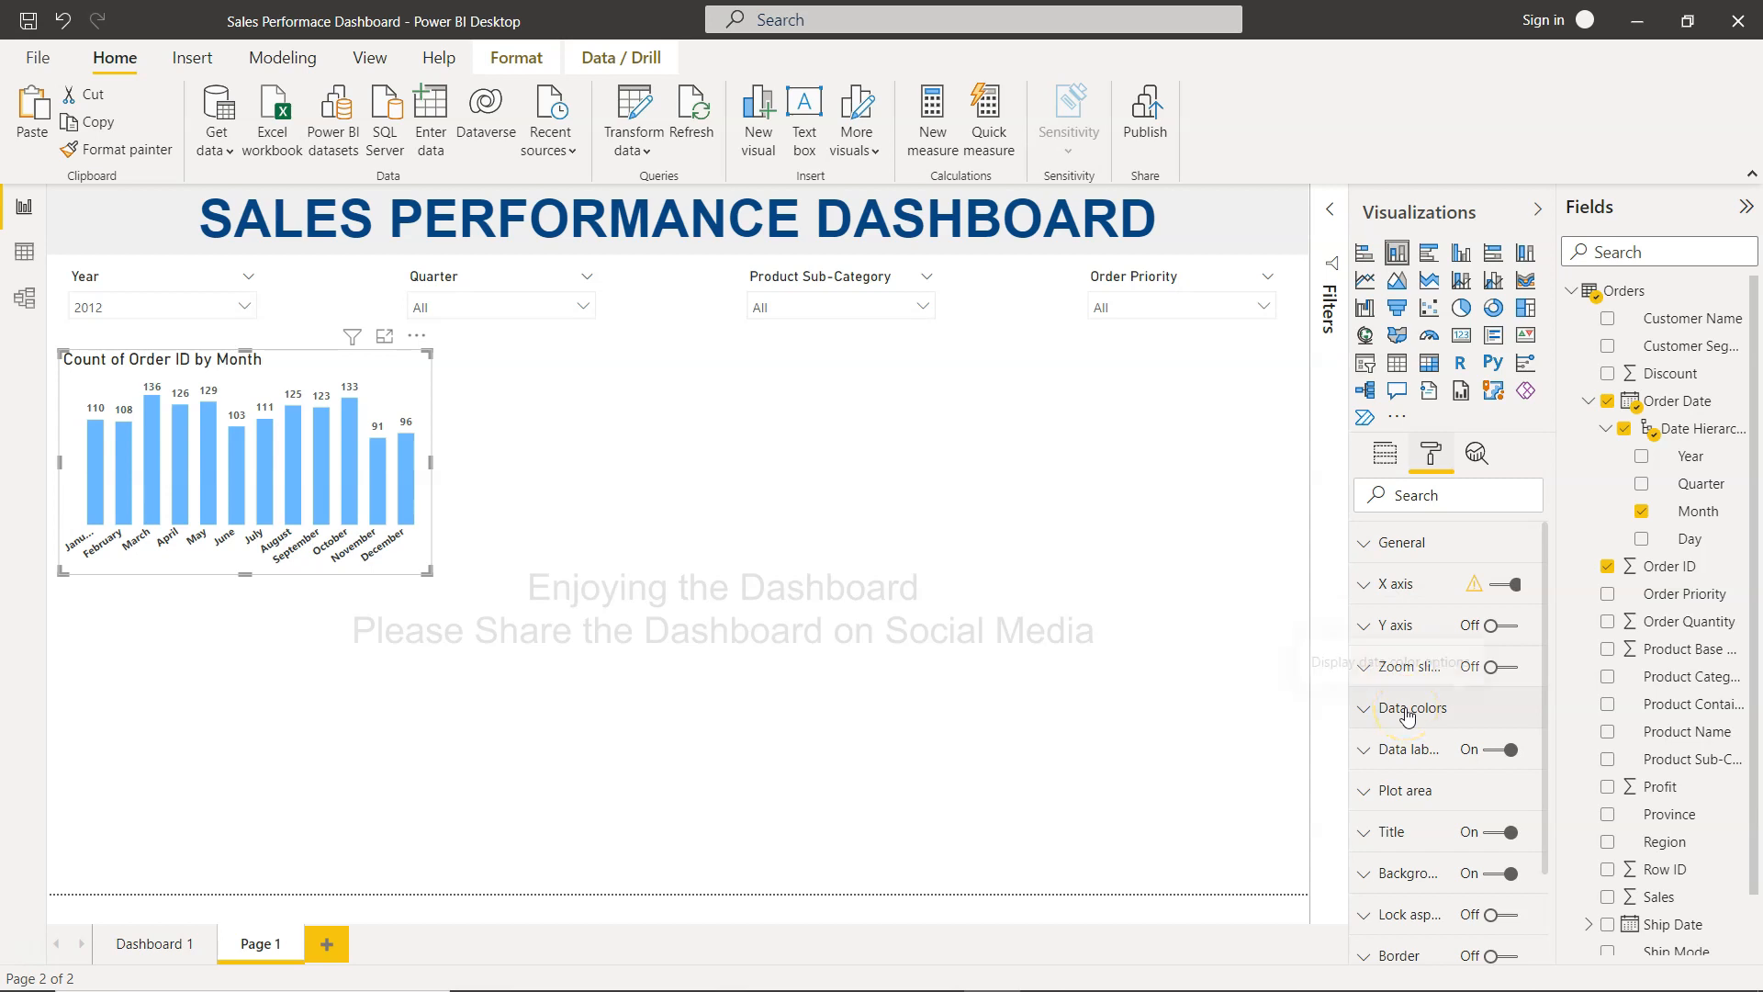
{"action": "left_click", "coordinate": [1371, 837]}
{"action": "scroll", "coordinate": [1369, 835], "scroll_direction": "down", "scroll_amount": 5}
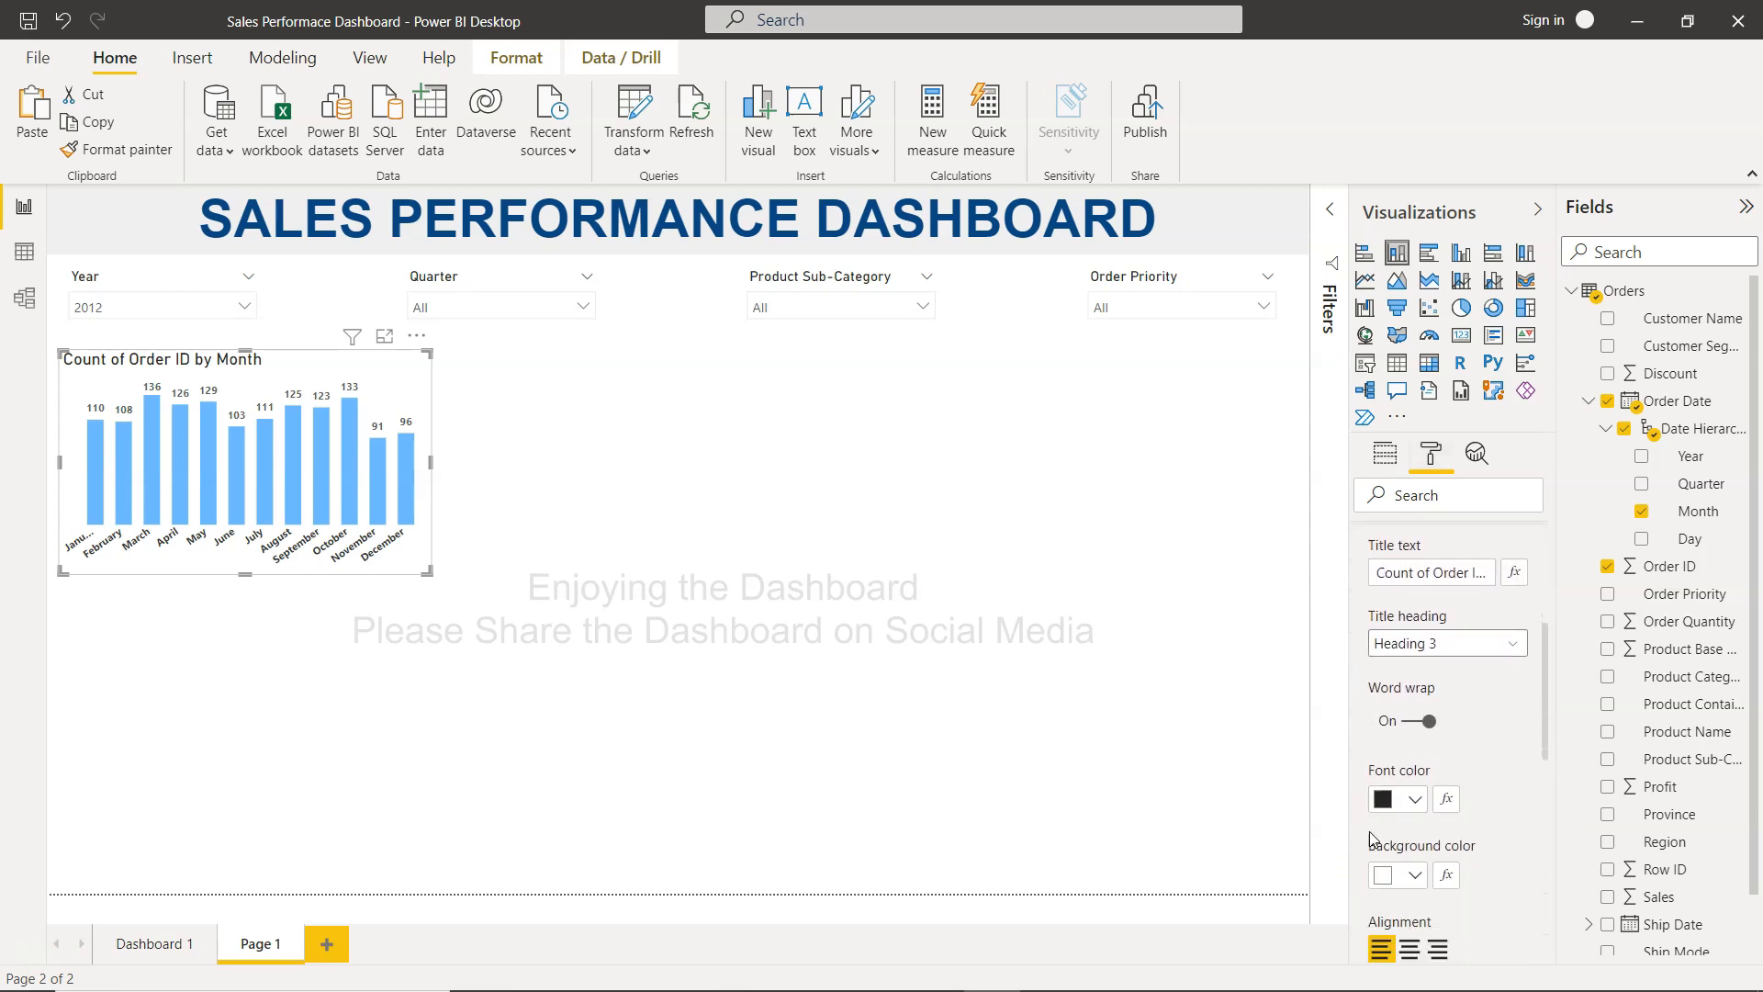
{"action": "left_click", "coordinate": [1413, 801]}
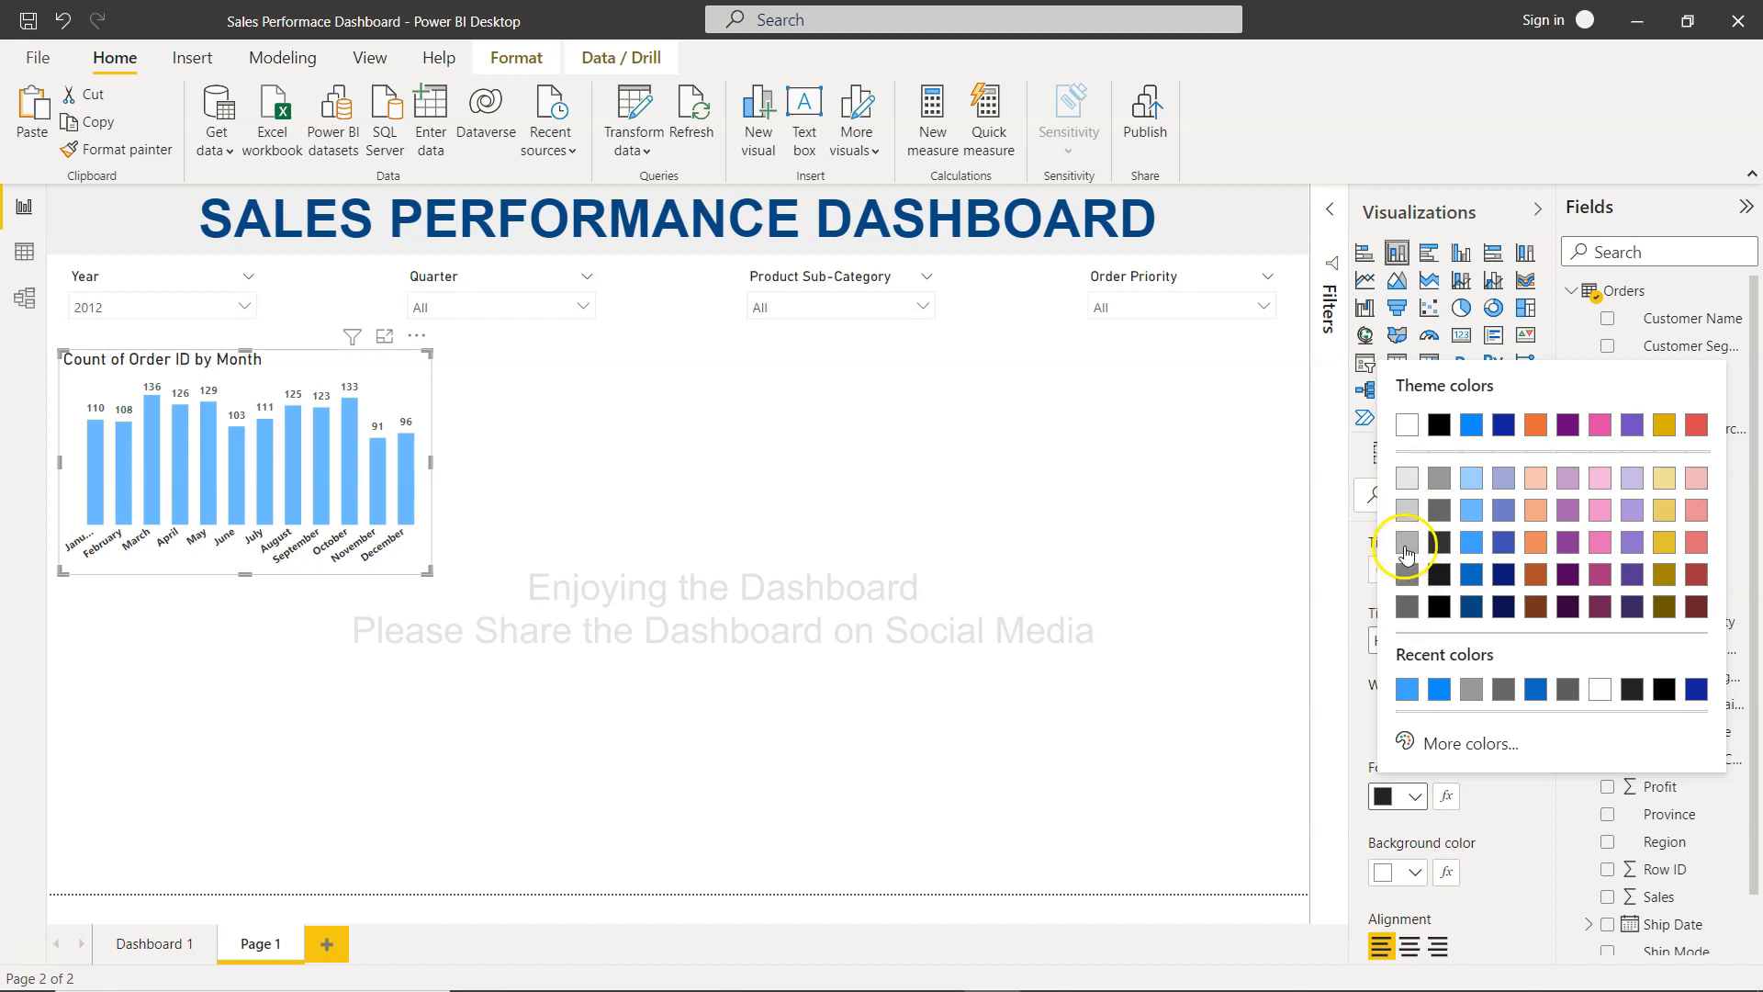
{"action": "left_click", "coordinate": [1405, 545]}
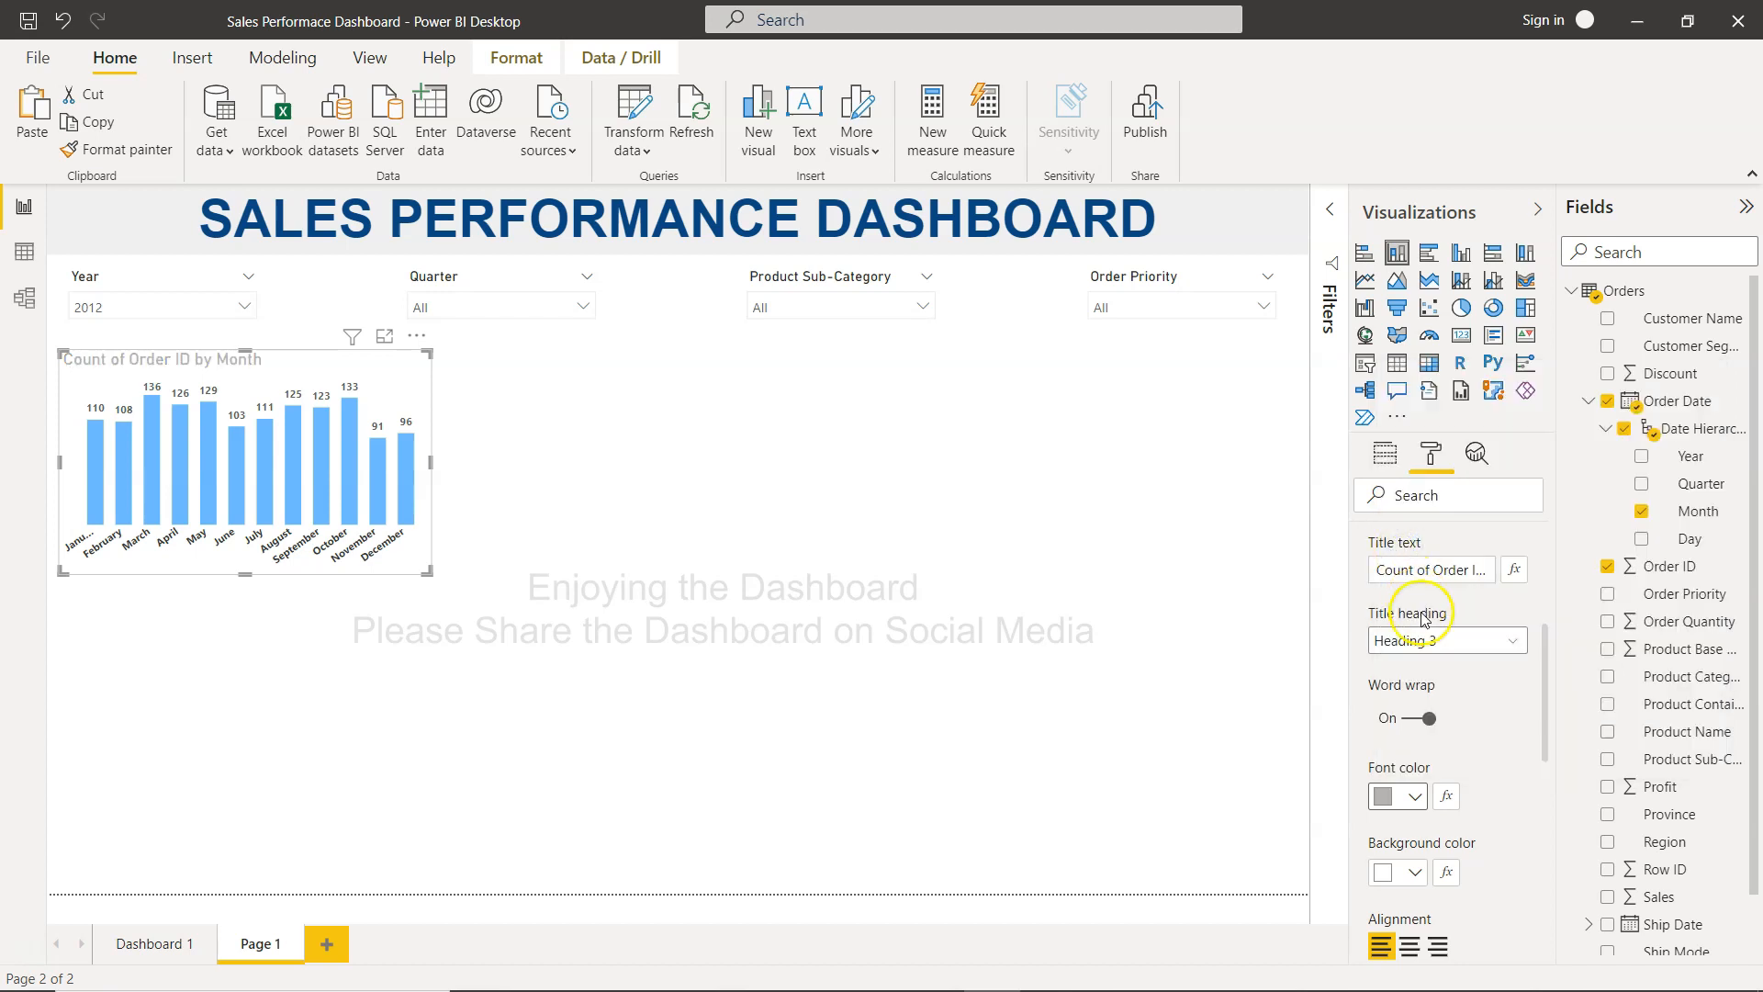
{"action": "left_click", "coordinate": [1414, 796]}
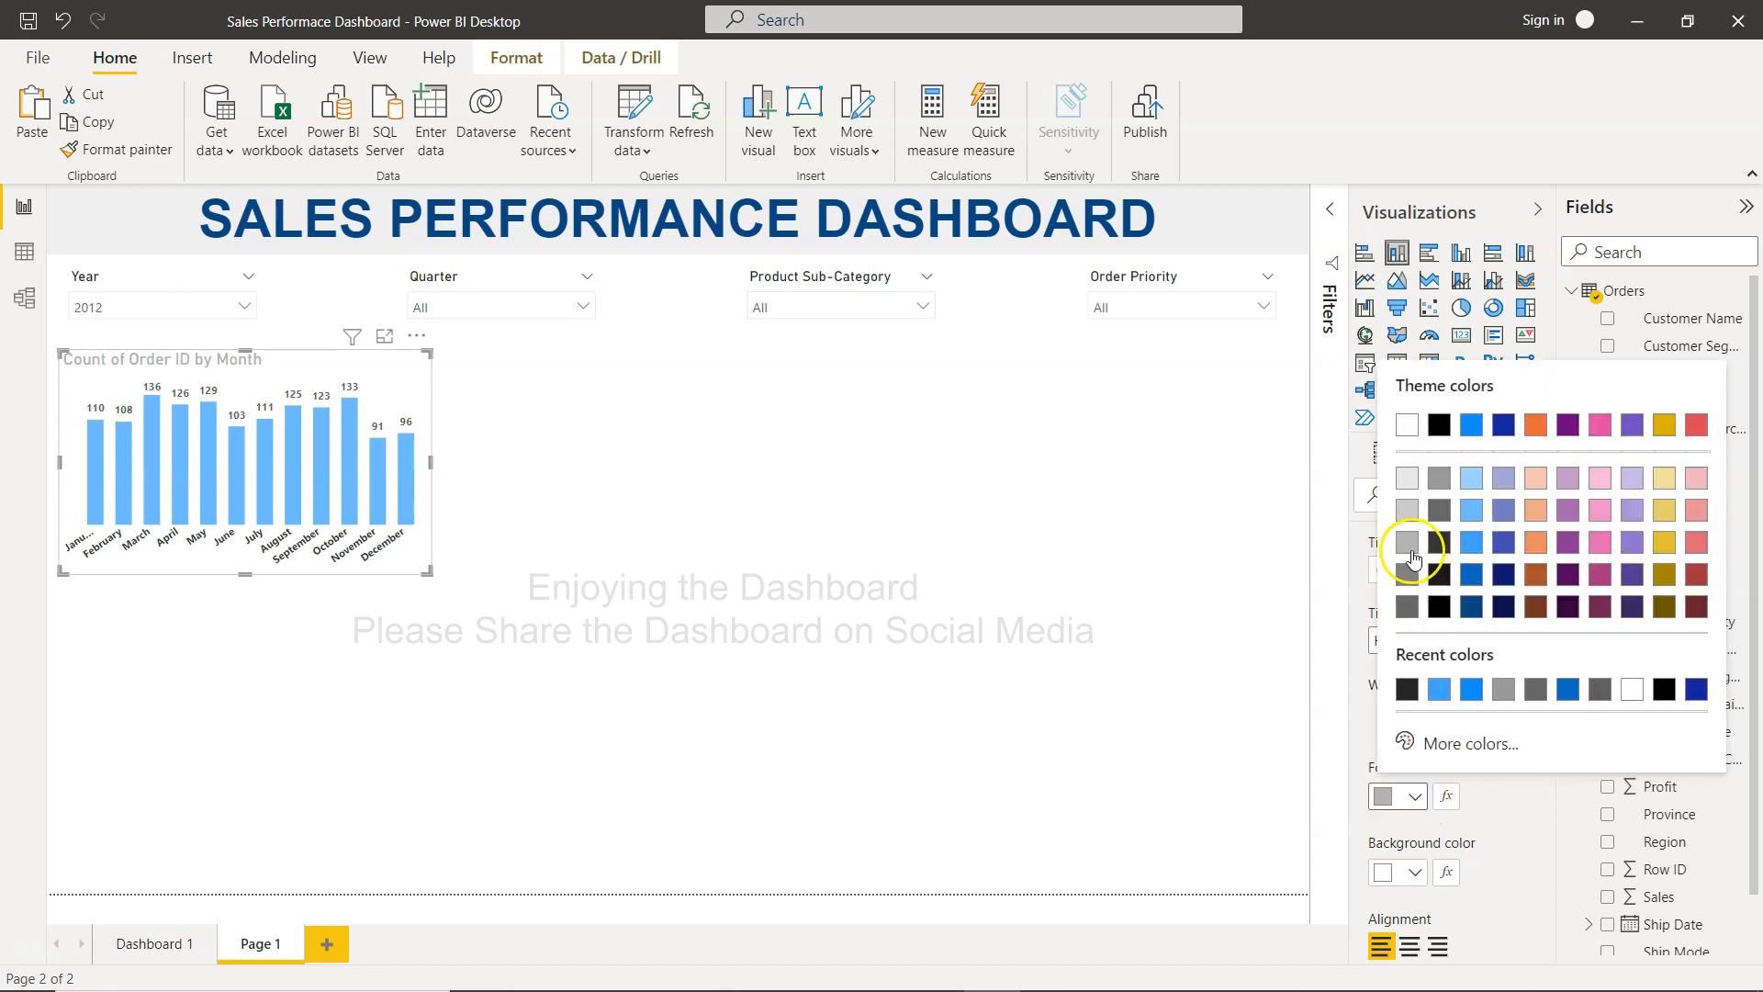
{"action": "left_click", "coordinate": [1407, 574]}
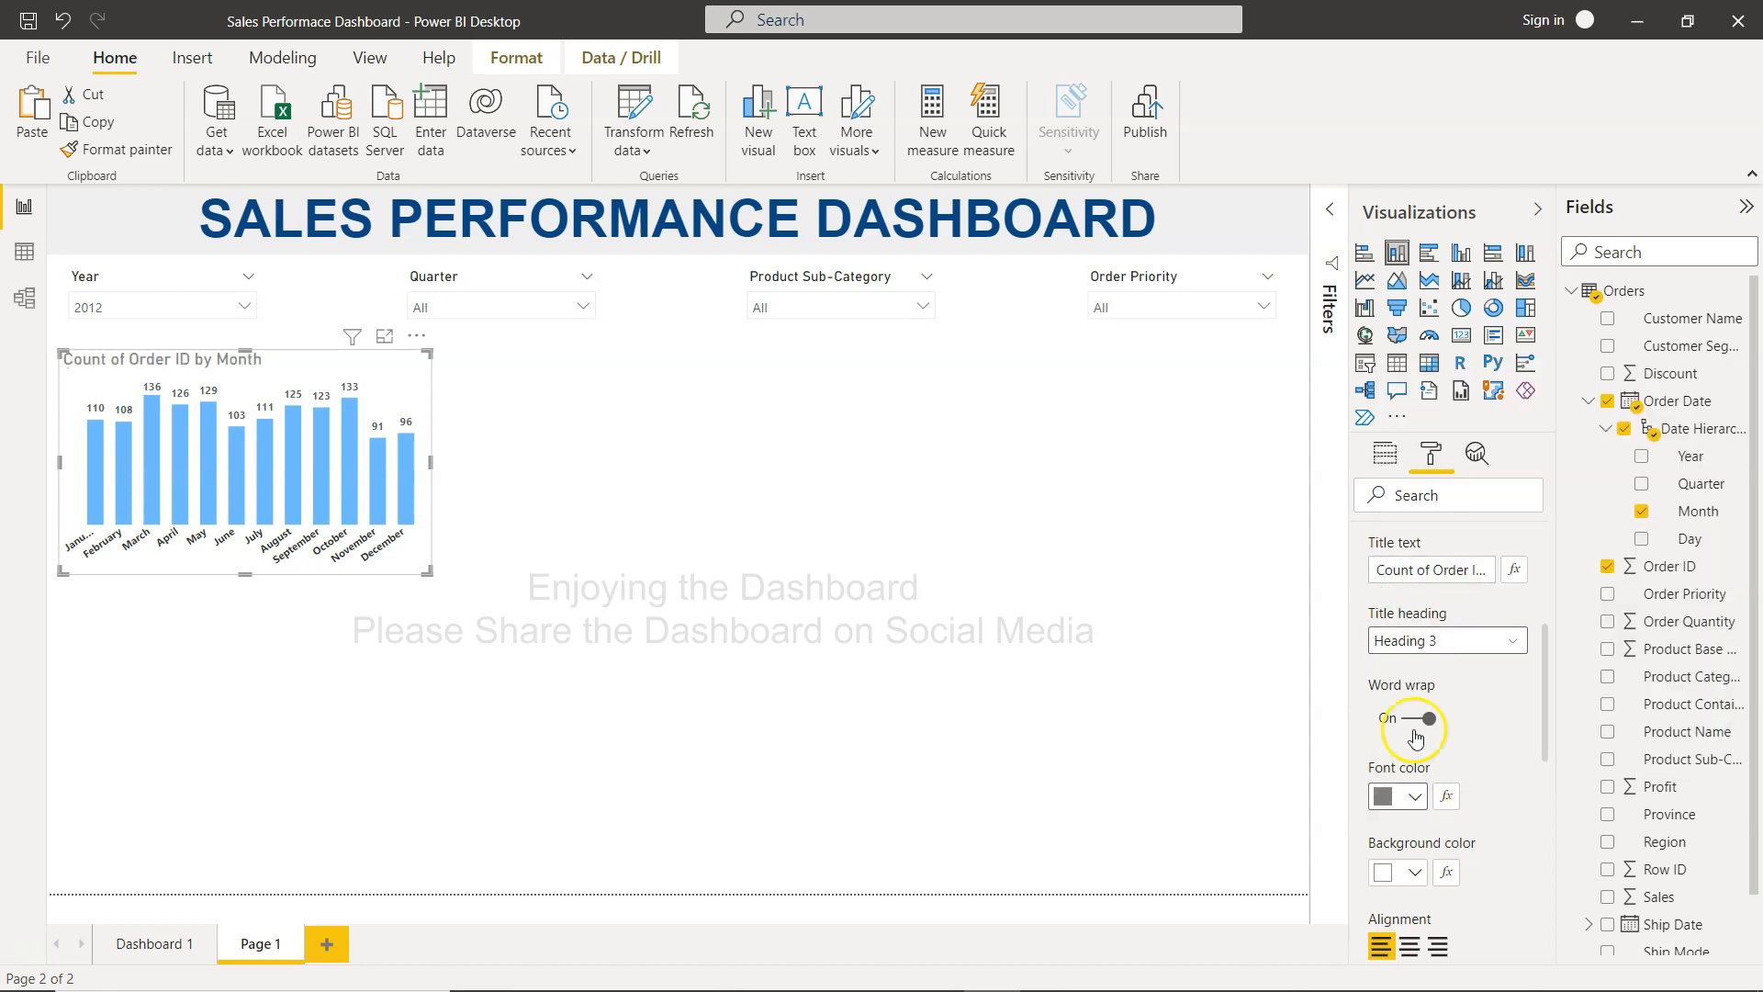
Step: Center the monthly order chart's title and set its text size to 20 pt, keeping bold off
{"action": "scroll", "coordinate": [1466, 772], "scroll_direction": "down", "scroll_amount": 2}
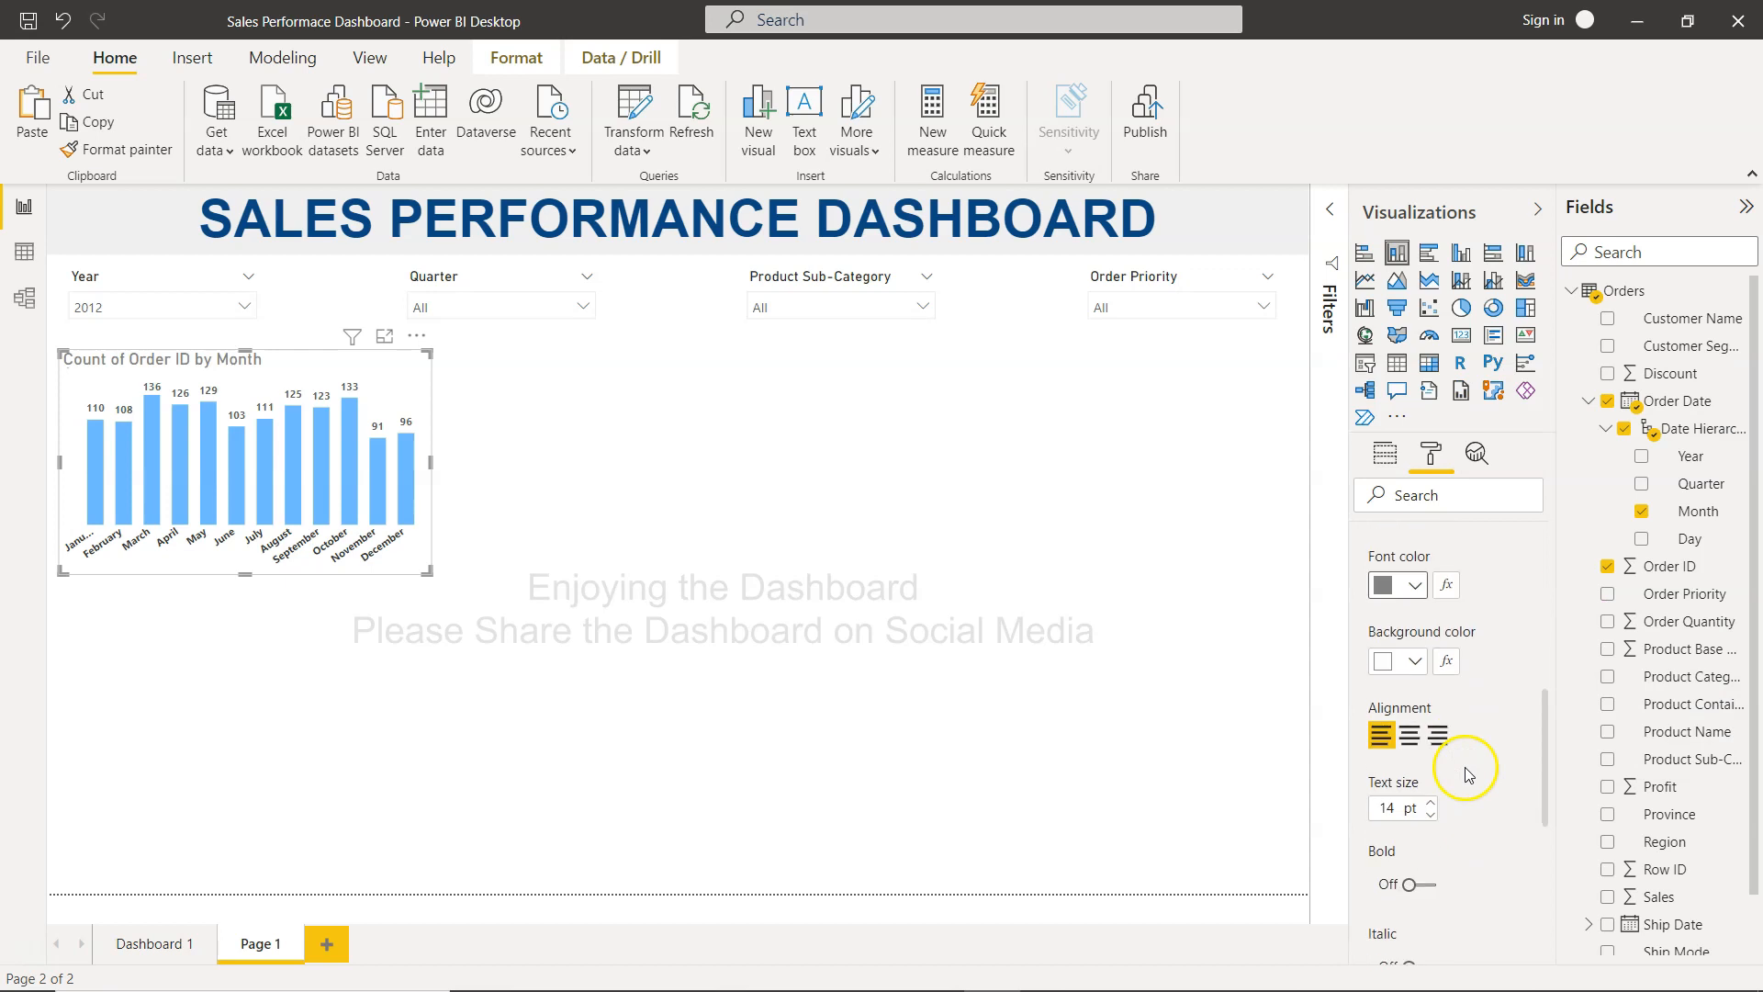
{"action": "left_click", "coordinate": [1410, 738]}
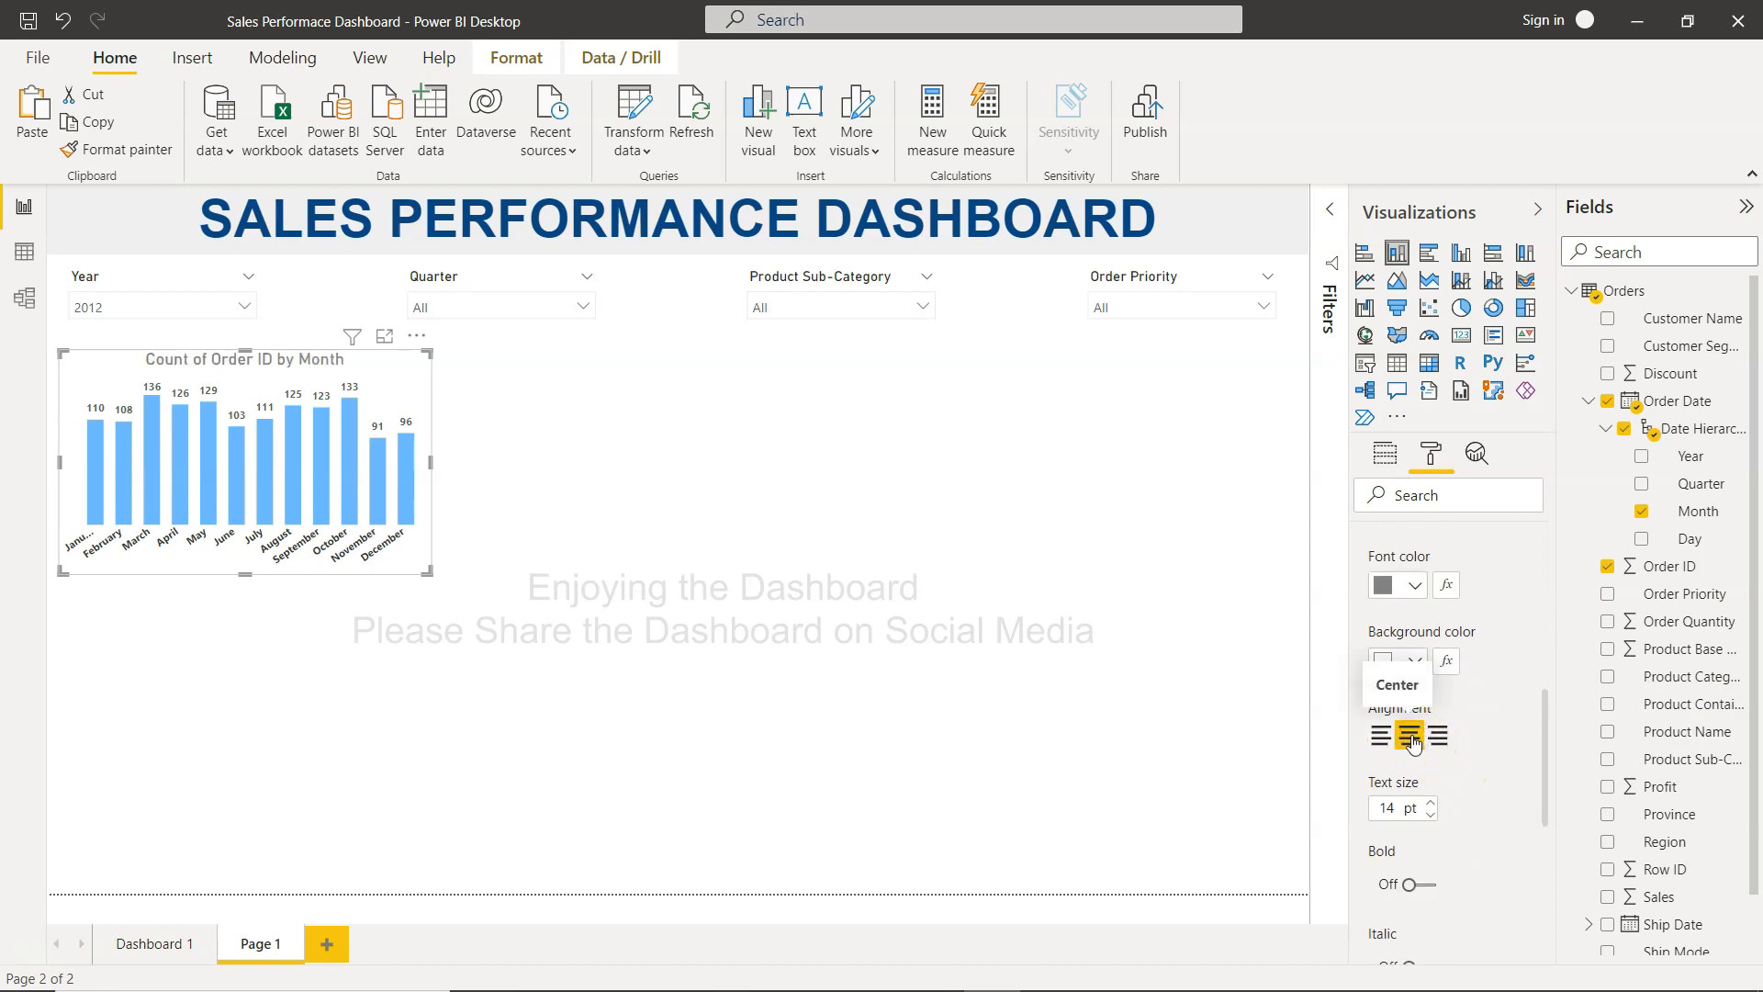
{"action": "scroll", "coordinate": [1413, 742], "scroll_direction": "down", "scroll_amount": 1}
{"action": "left_click", "coordinate": [1418, 765]}
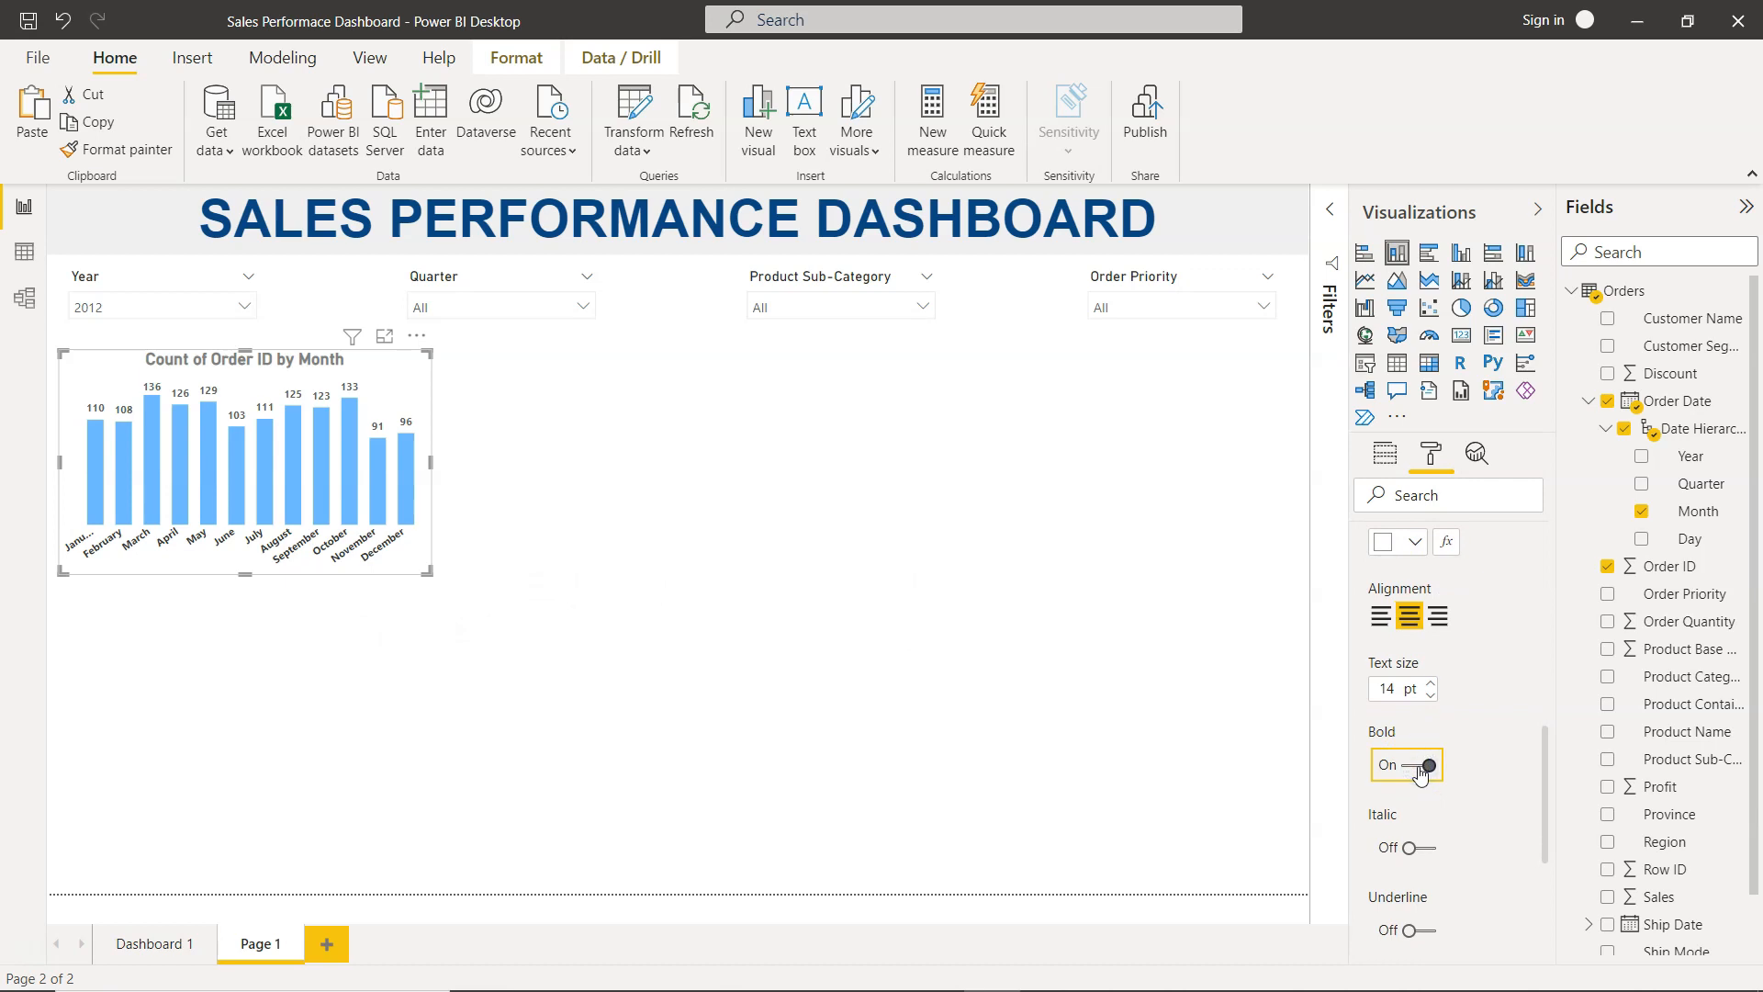
{"action": "left_click", "coordinate": [1417, 768]}
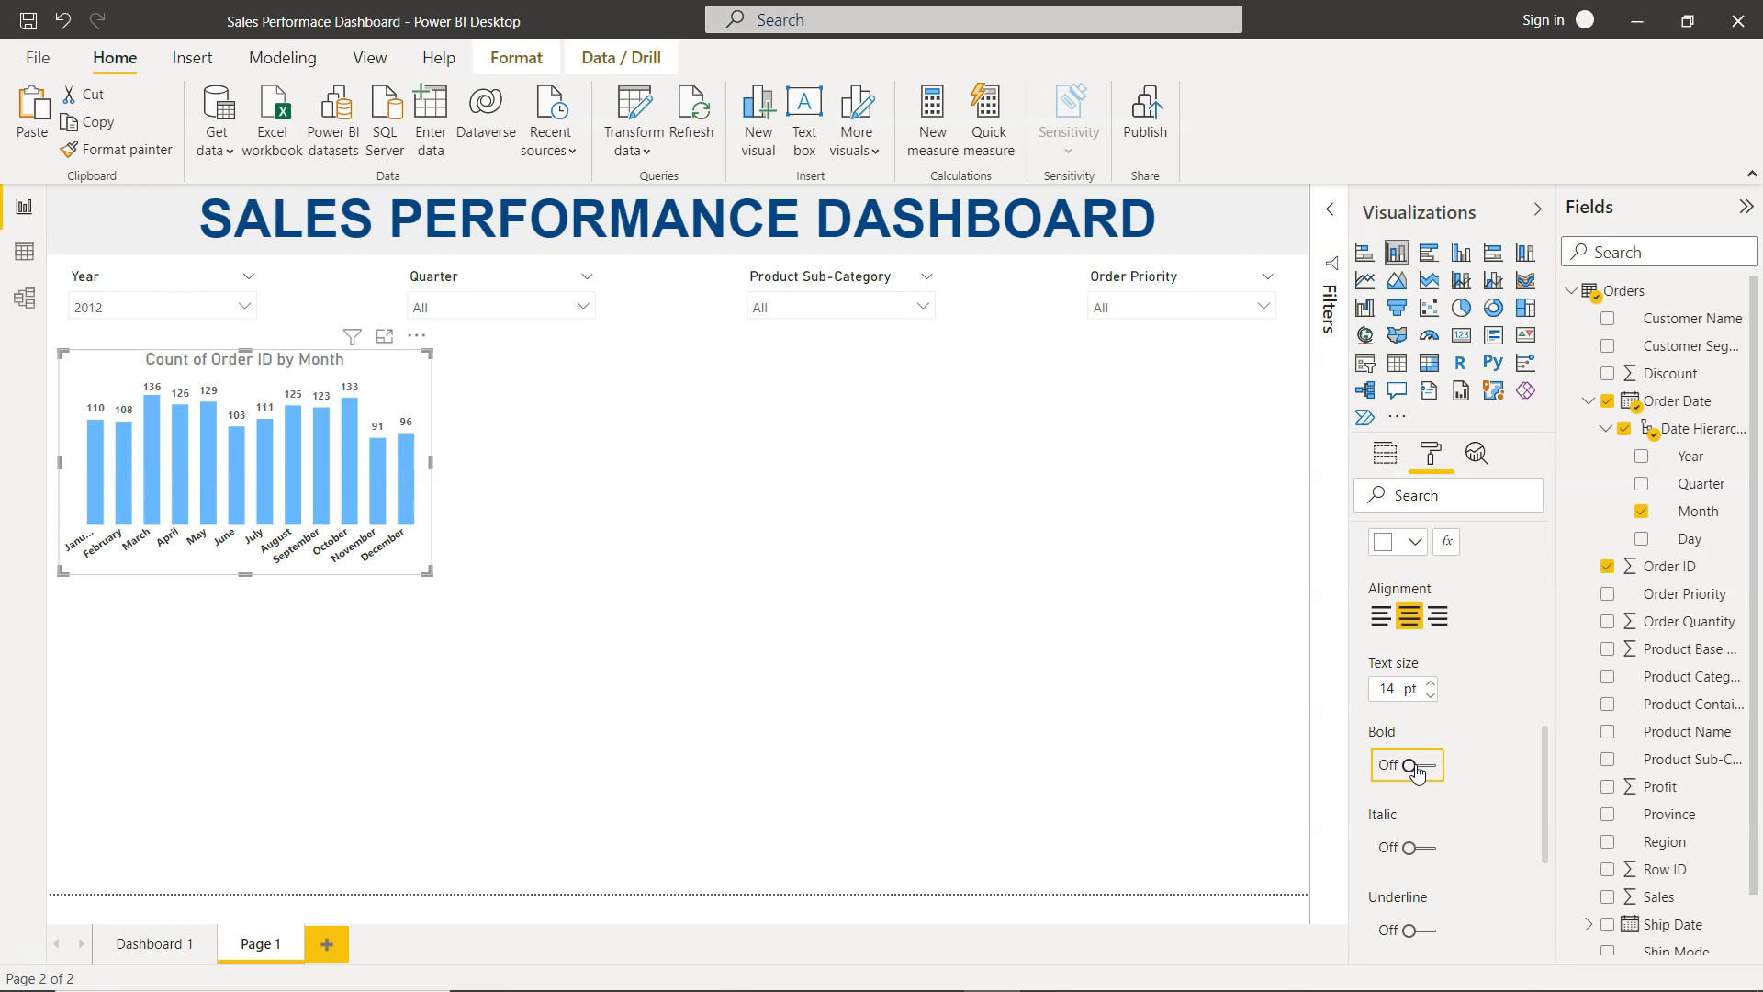
{"action": "left_click", "coordinate": [1429, 691]}
{"action": "left_click", "coordinate": [1429, 691]}
{"action": "left_click", "coordinate": [1428, 691]}
{"action": "left_click", "coordinate": [1429, 691]}
{"action": "left_click", "coordinate": [1428, 691]}
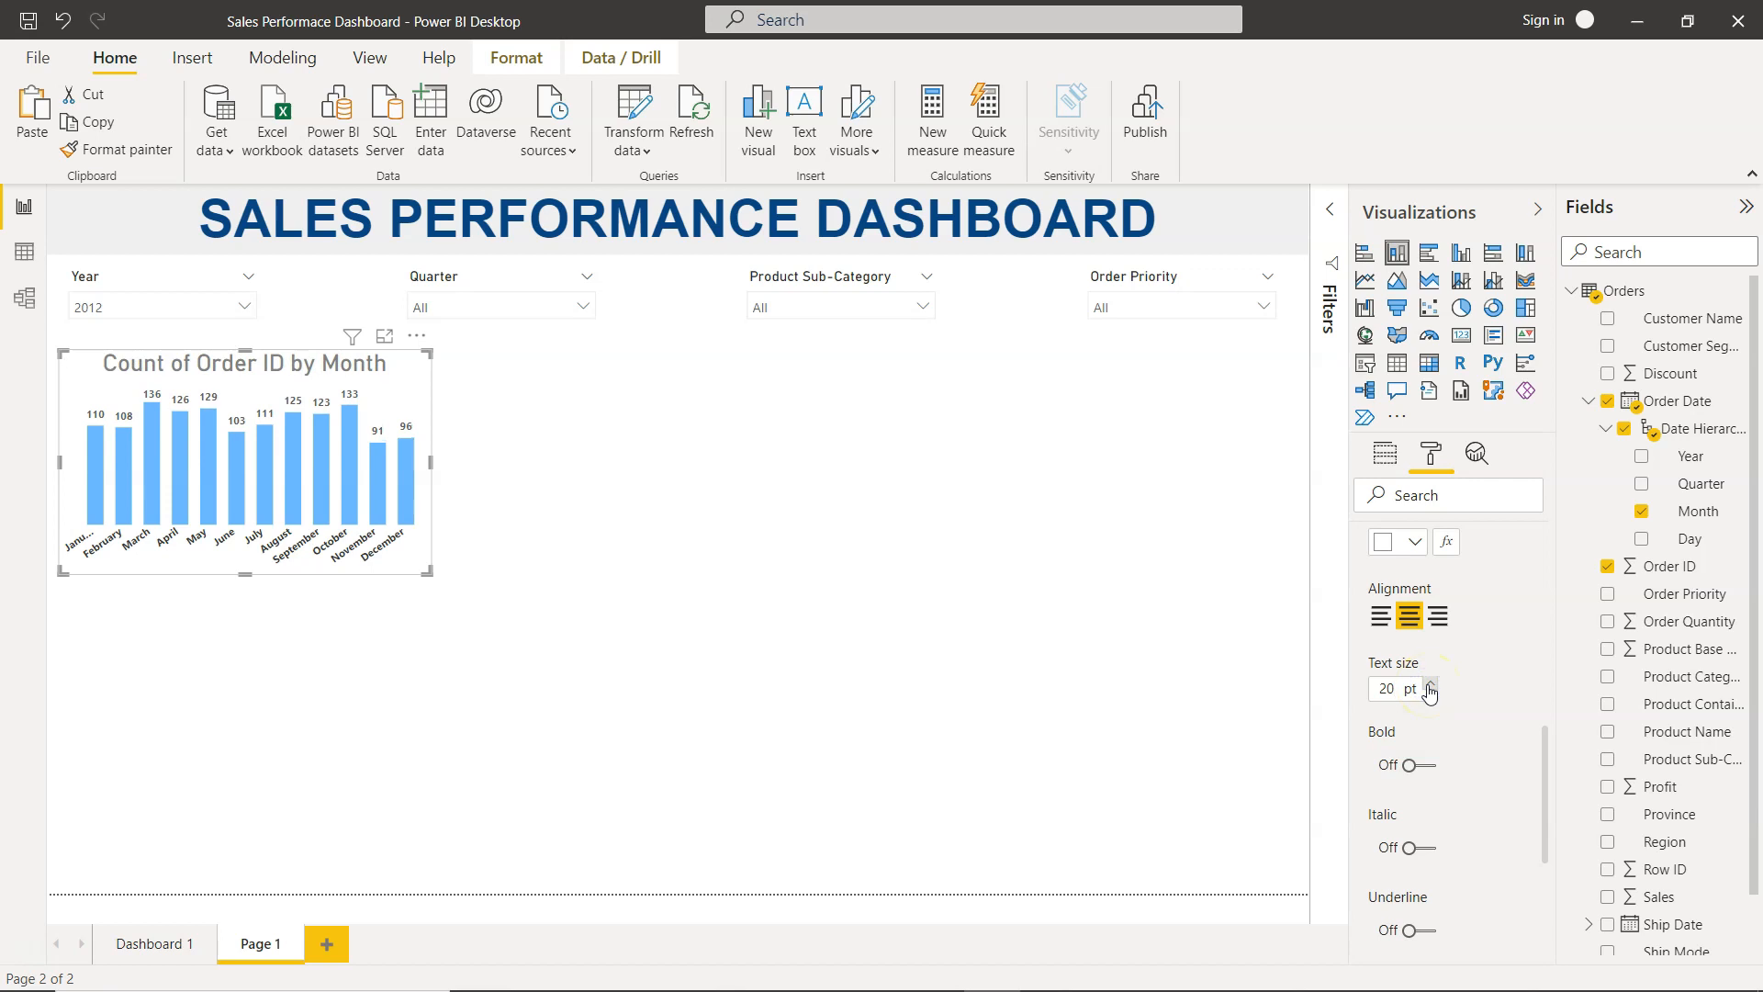
Step: Try a lighter grey font color and bold on the monthly order chart's title, and restore the darker grey without bold
{"action": "scroll", "coordinate": [1508, 695], "scroll_direction": "up", "scroll_amount": 3}
{"action": "left_click", "coordinate": [1414, 692]}
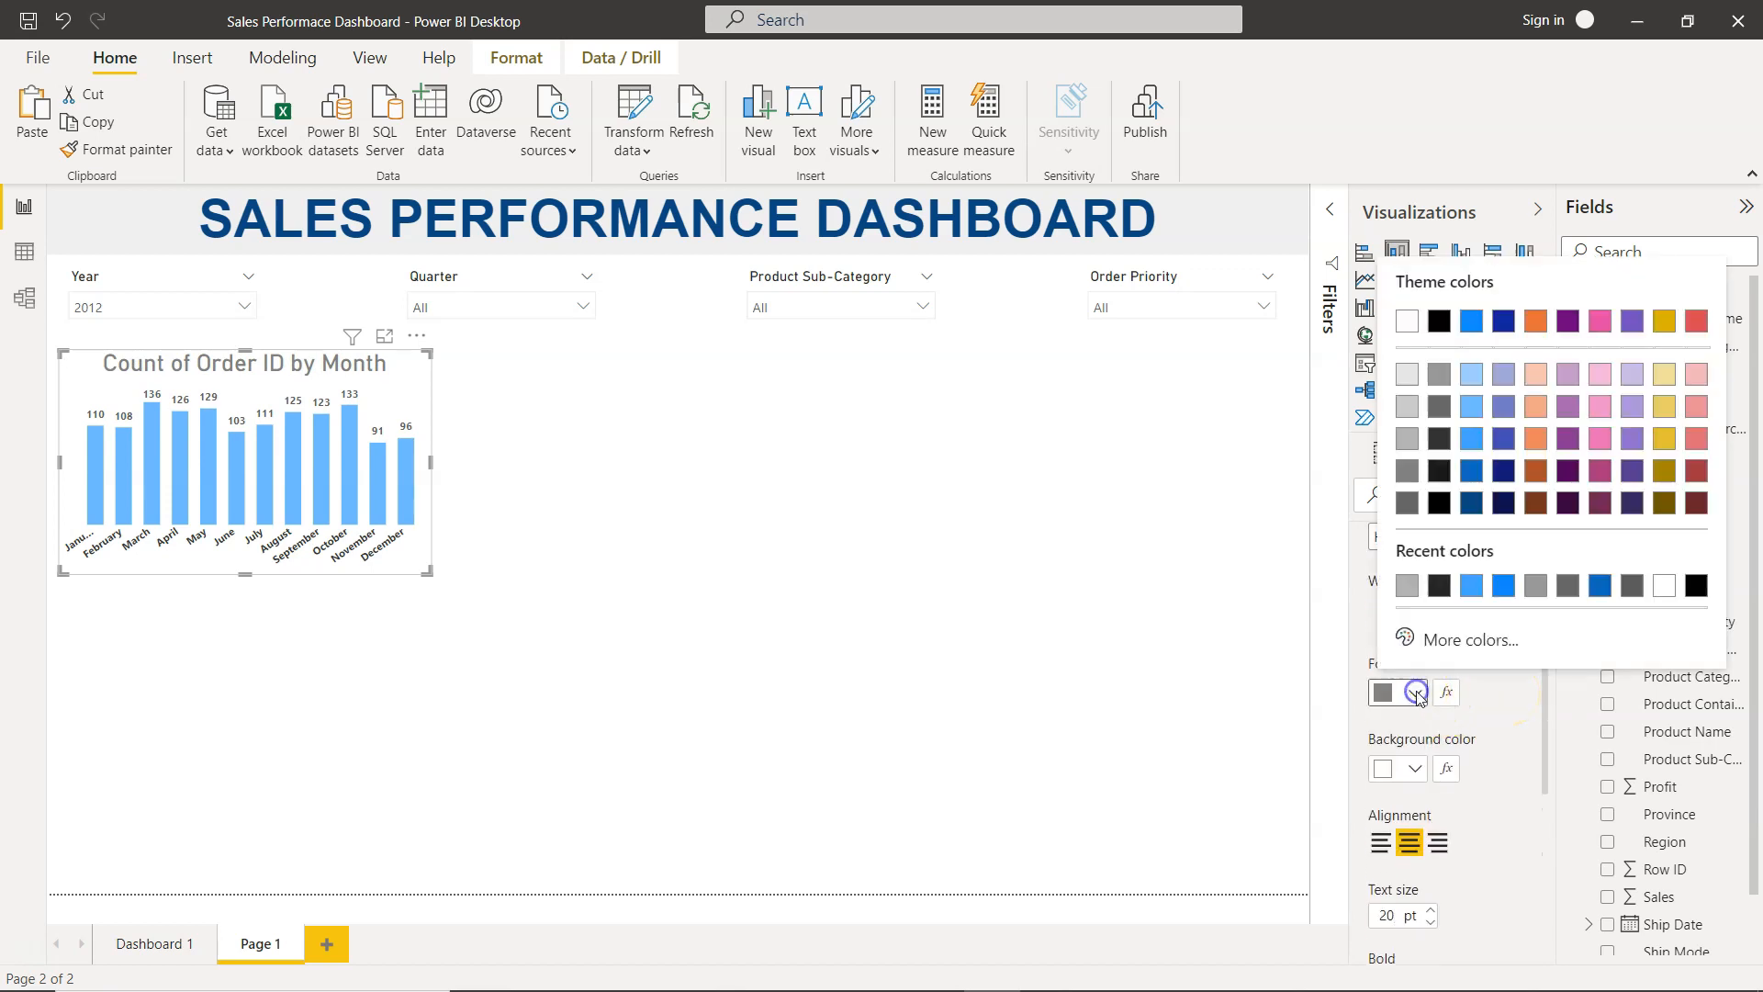
{"action": "left_click", "coordinate": [1399, 442]}
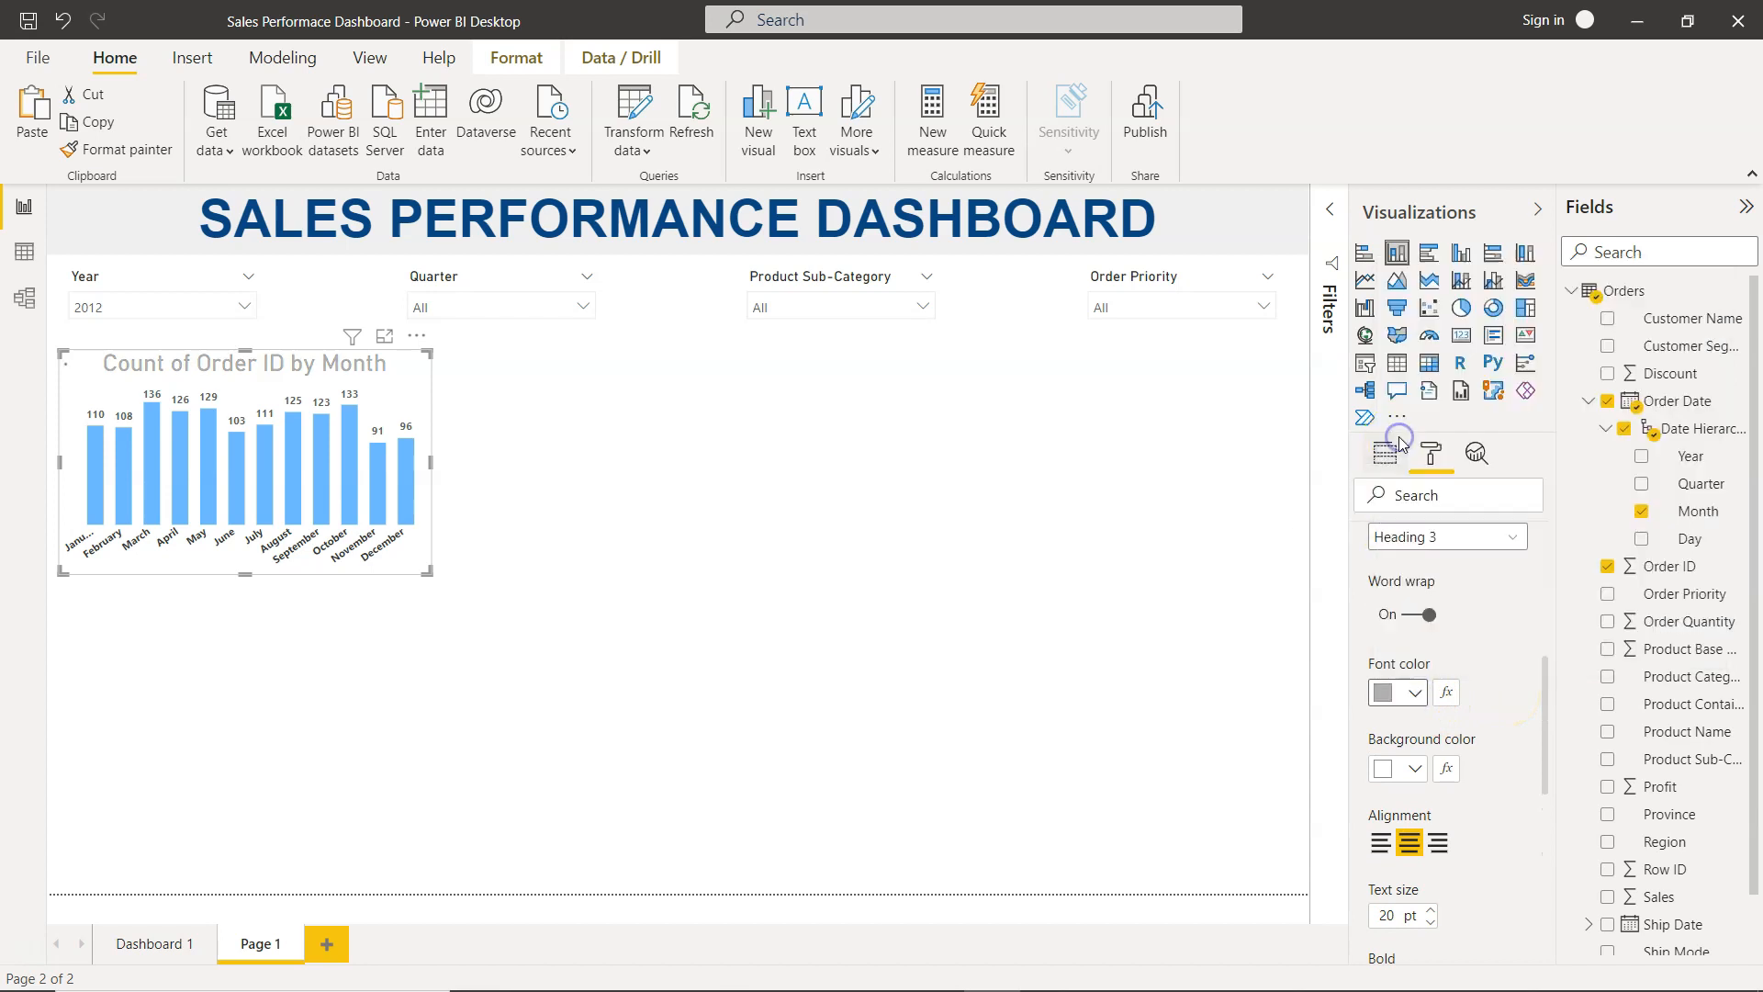
{"action": "scroll", "coordinate": [1434, 617], "scroll_direction": "down", "scroll_amount": 3}
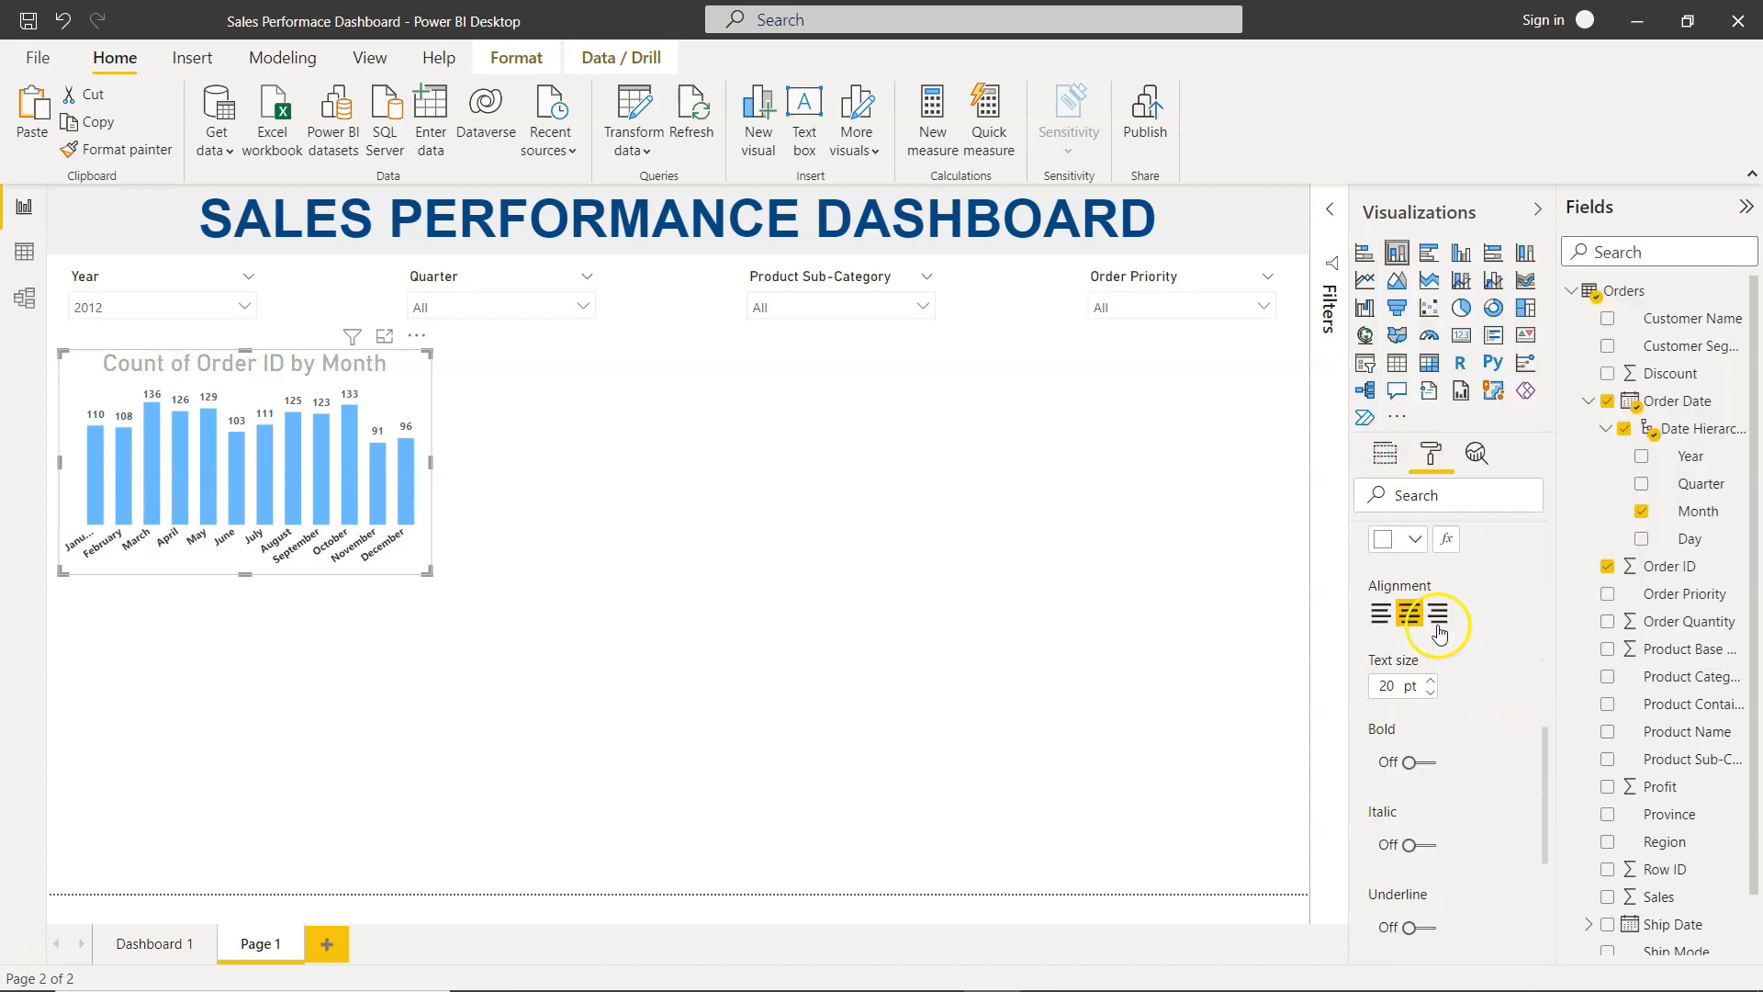
{"action": "left_click", "coordinate": [1420, 721]}
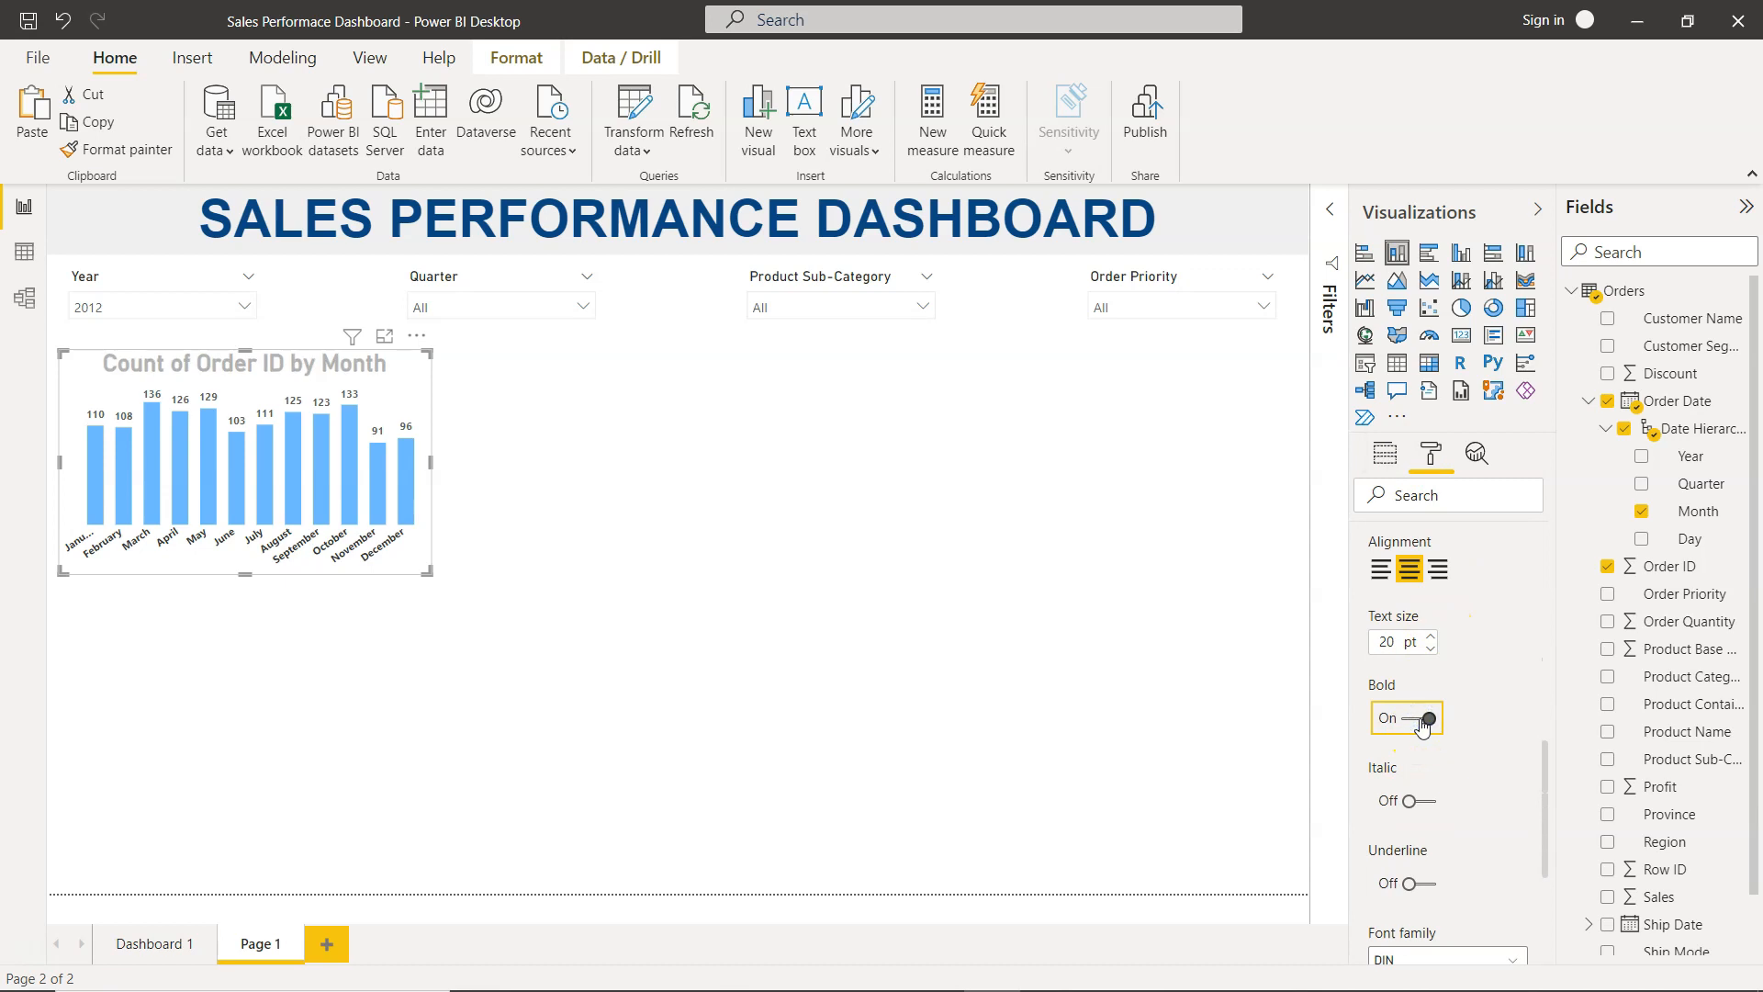
{"action": "scroll", "coordinate": [1412, 727], "scroll_direction": "up", "scroll_amount": 3}
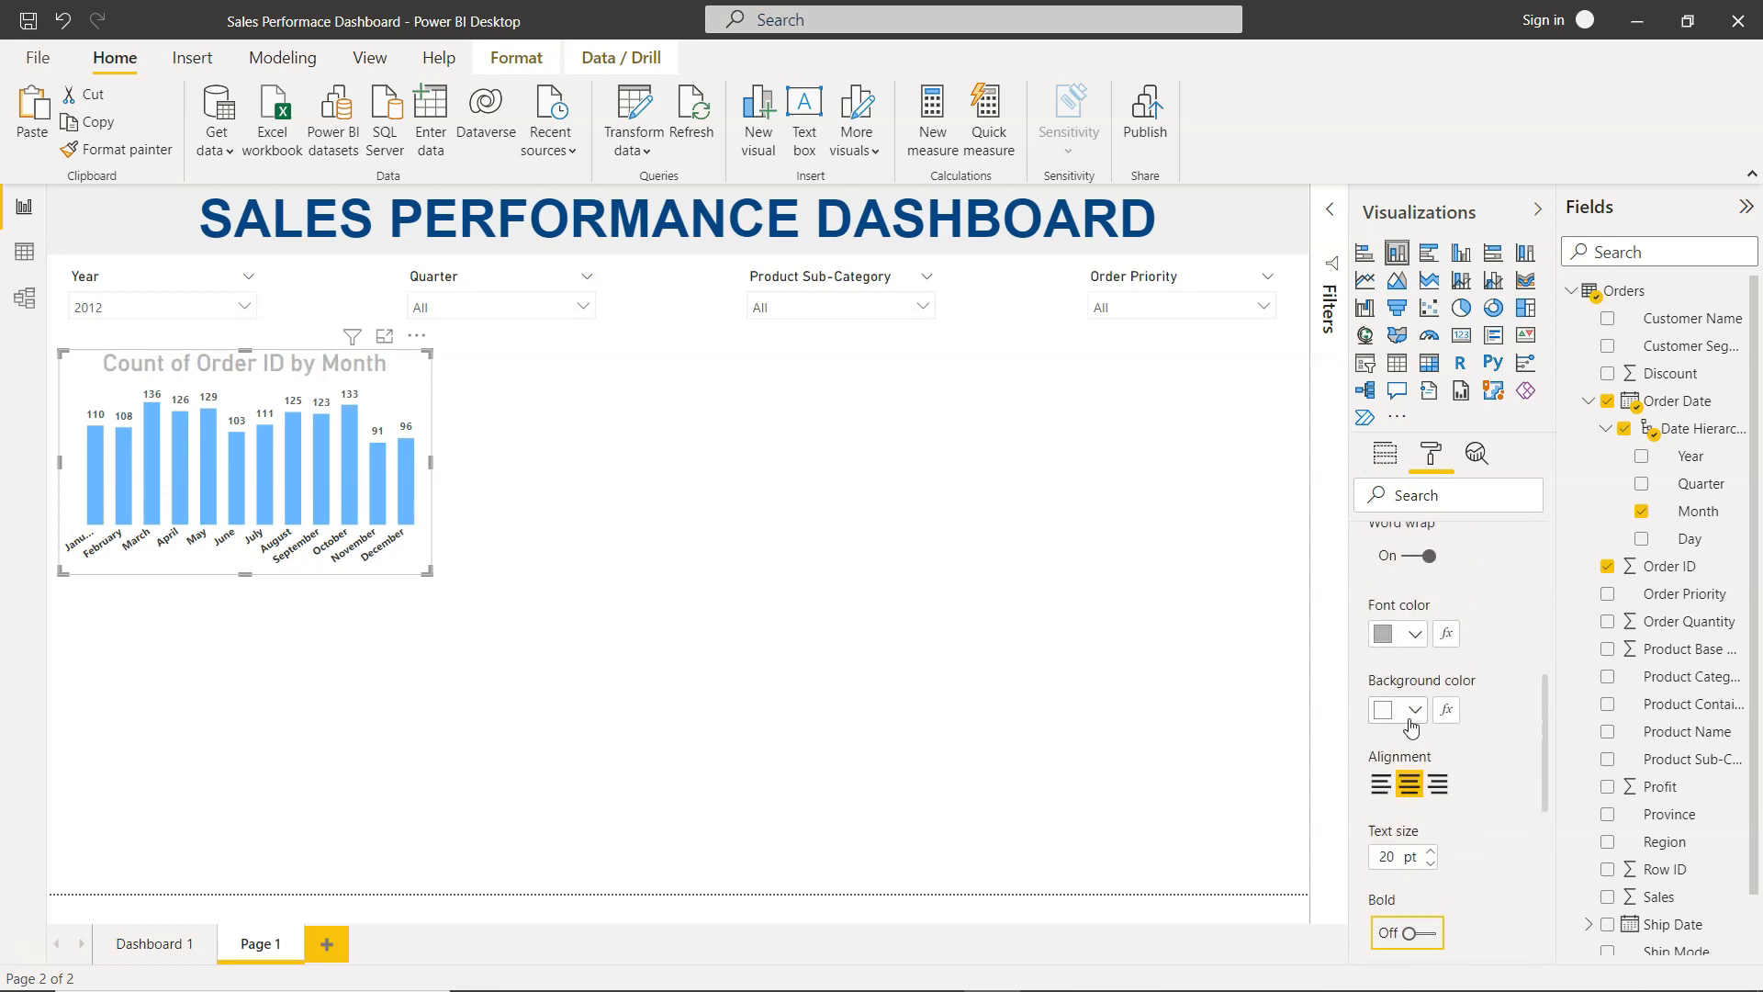
{"action": "scroll", "coordinate": [1411, 727], "scroll_direction": "up", "scroll_amount": 2}
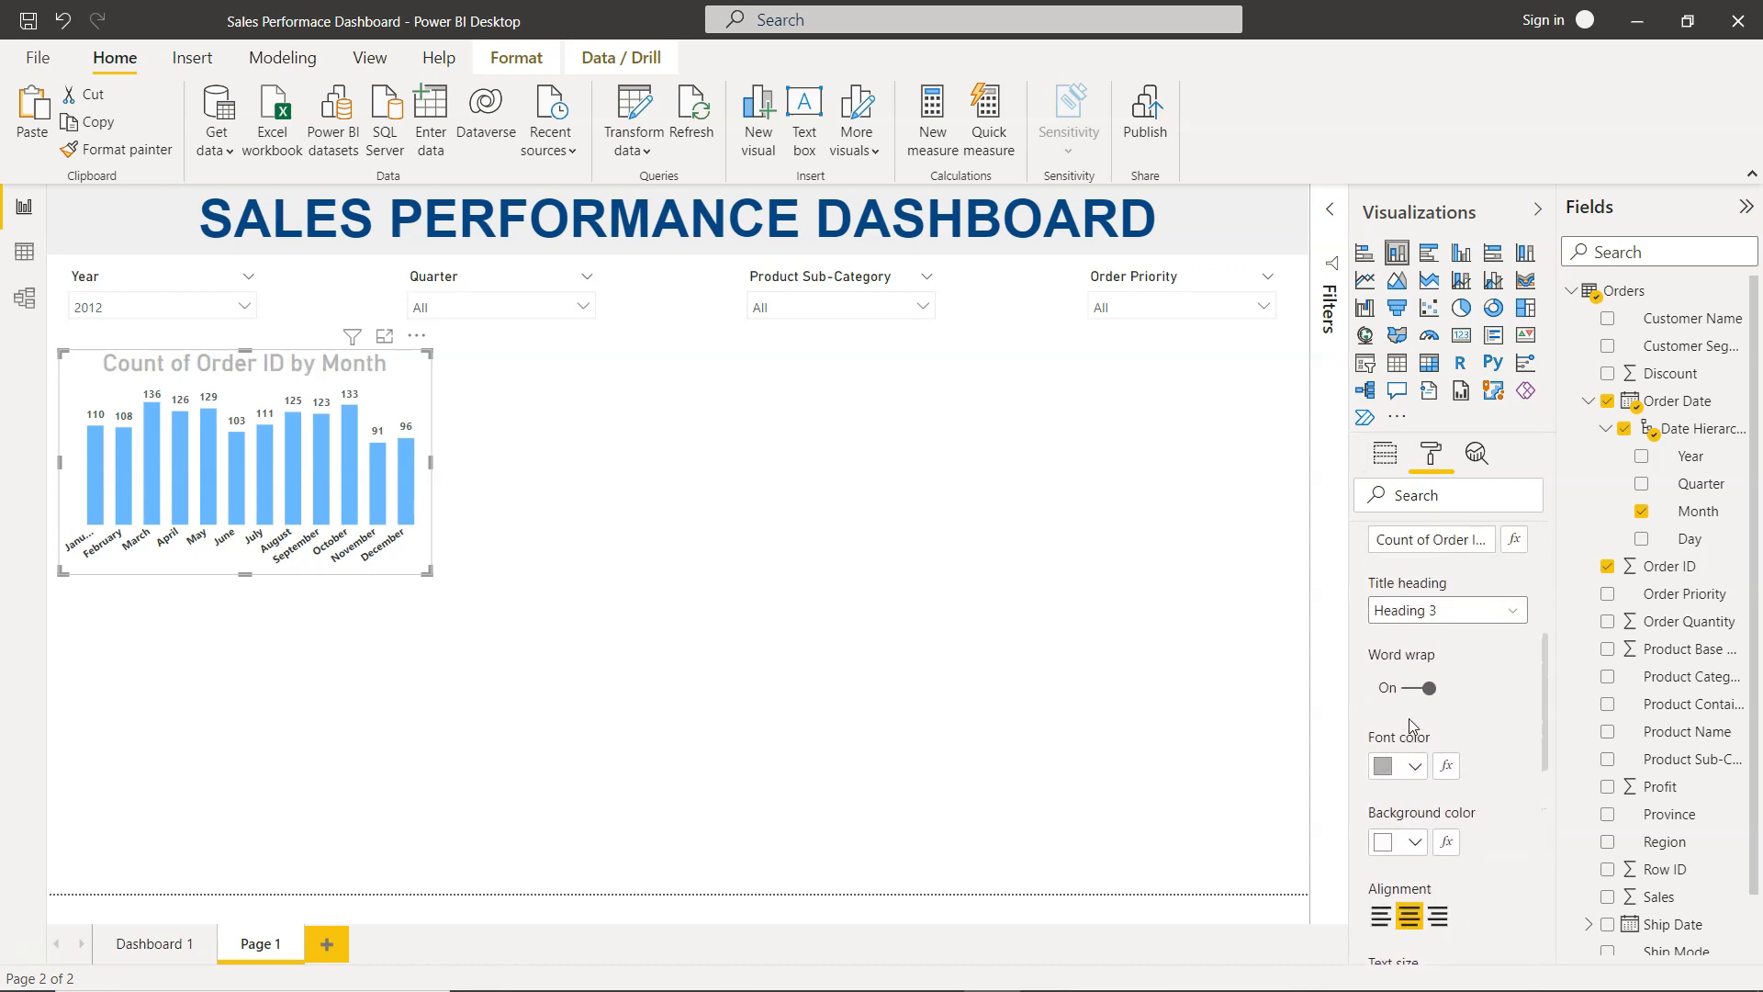
{"action": "left_click", "coordinate": [1402, 766]}
{"action": "left_click", "coordinate": [1405, 543]}
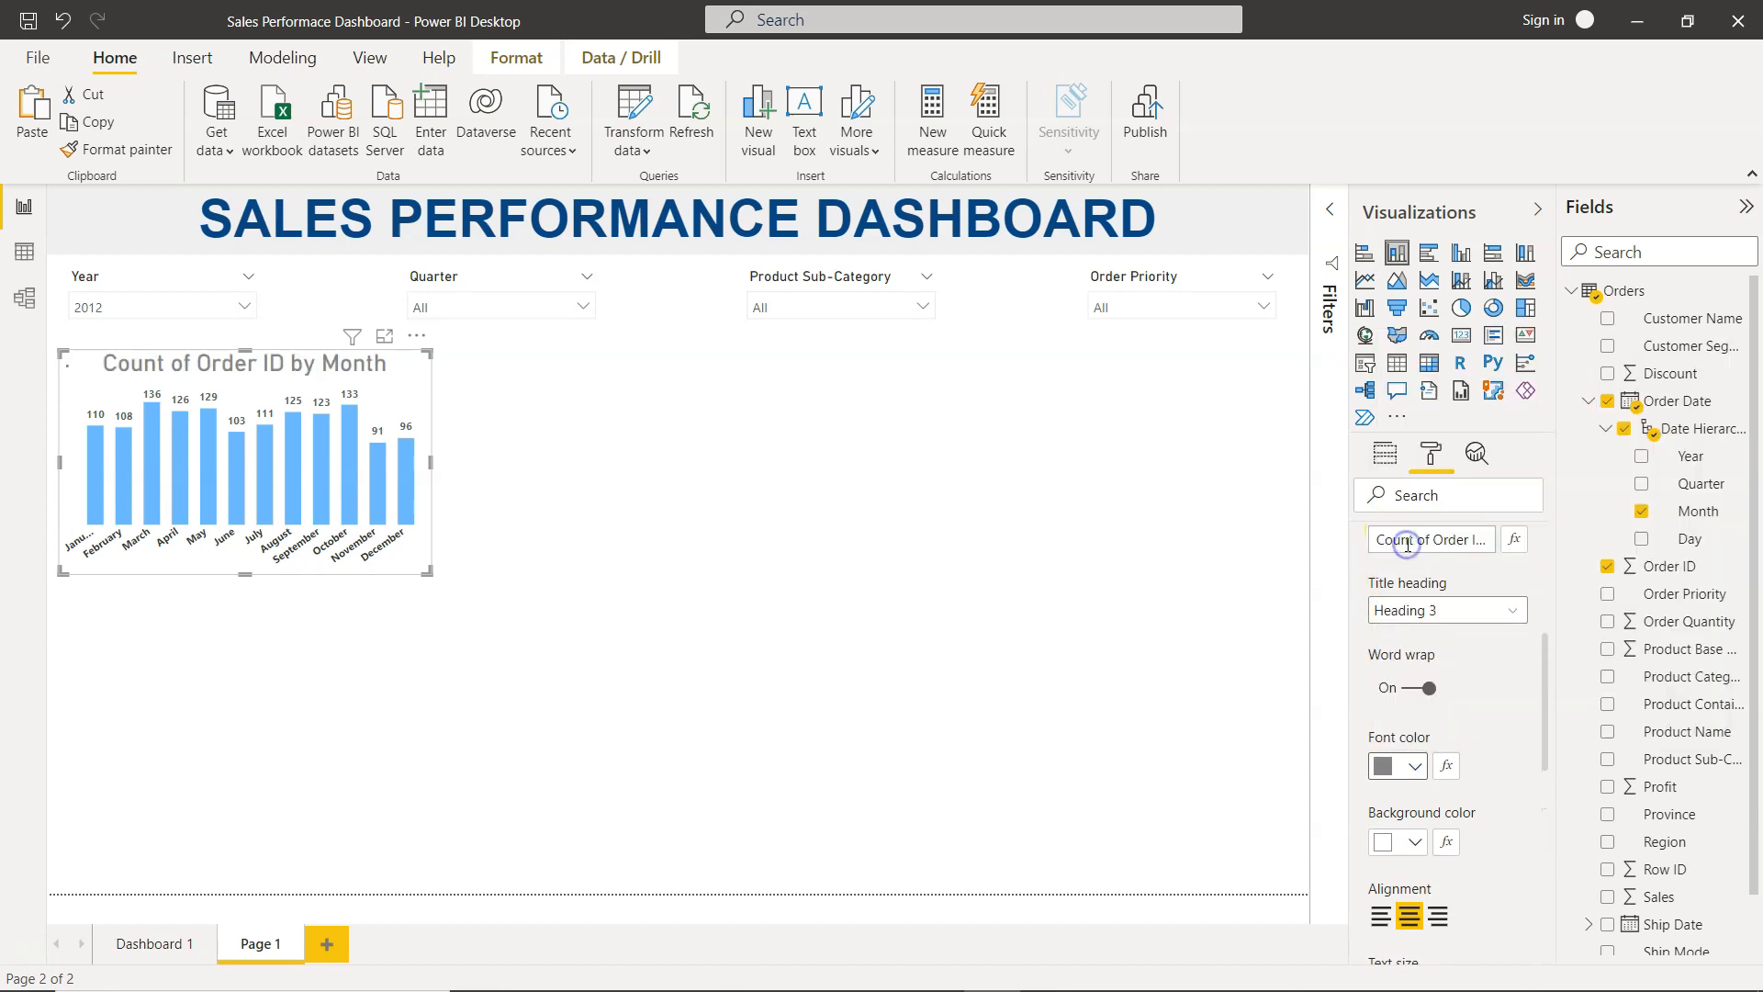
{"action": "left_click", "coordinate": [882, 598]}
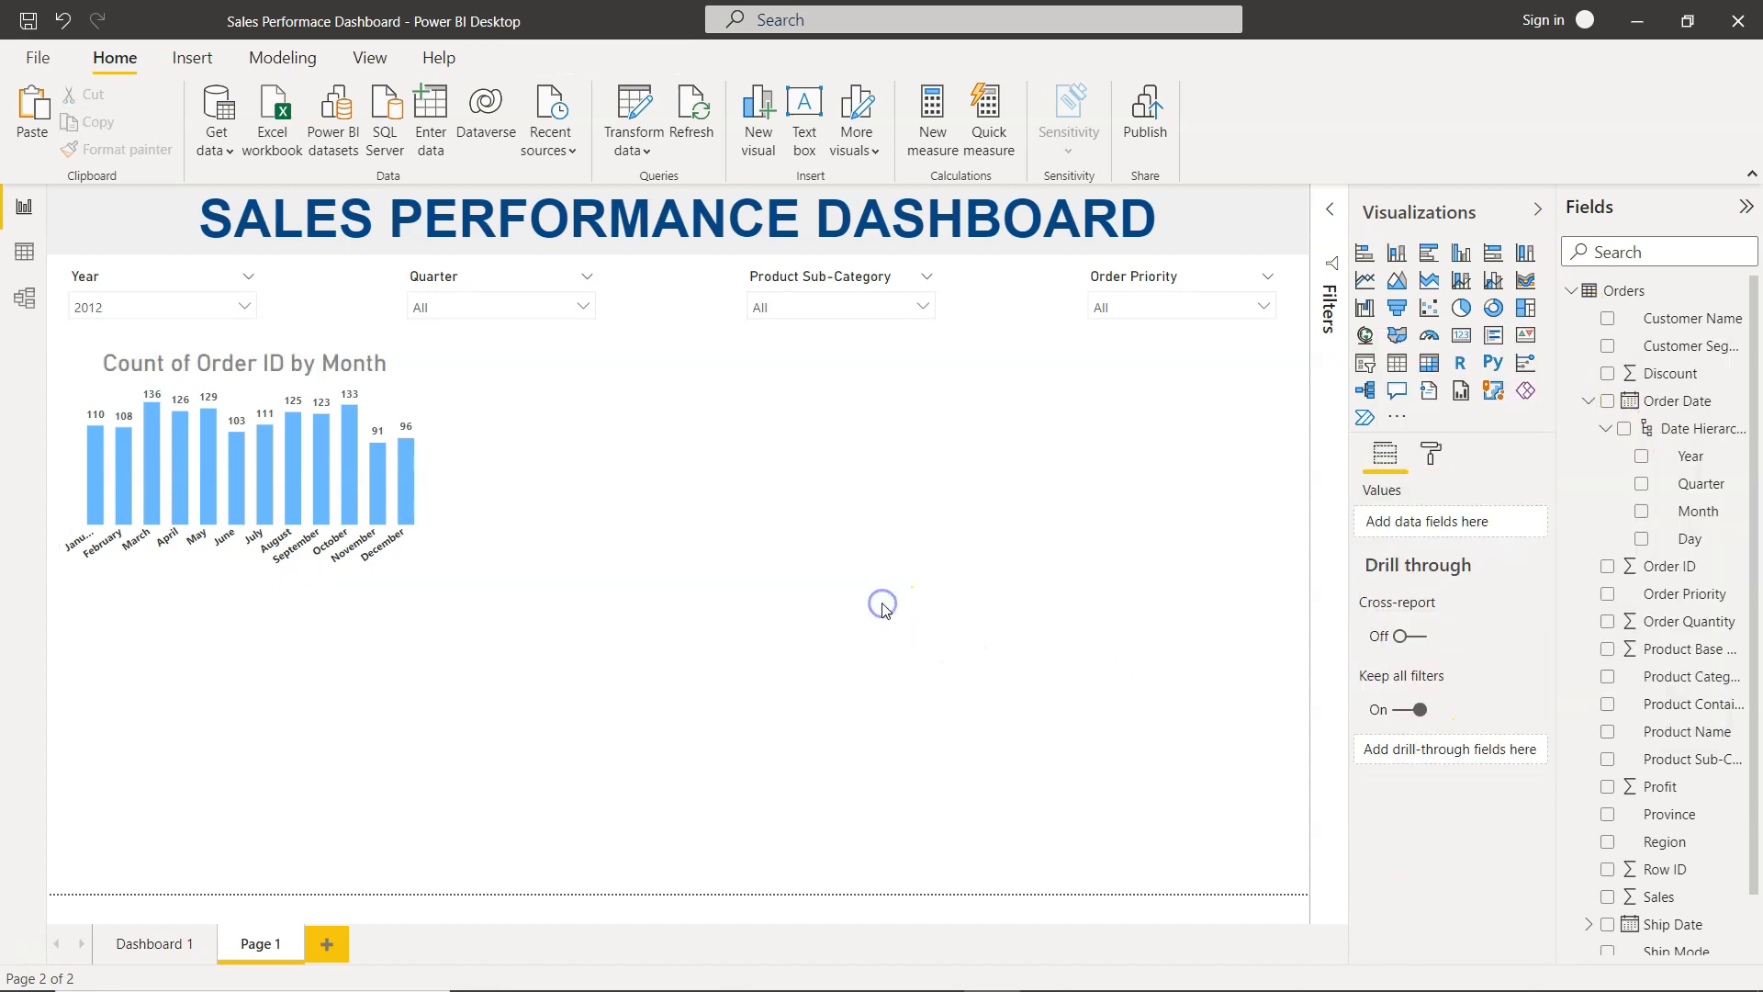
Step: Check the matching chart's title on Dashboard 1 and change the Page 1 chart's title text to "Monthly Order #"
{"action": "left_click", "coordinate": [161, 943]}
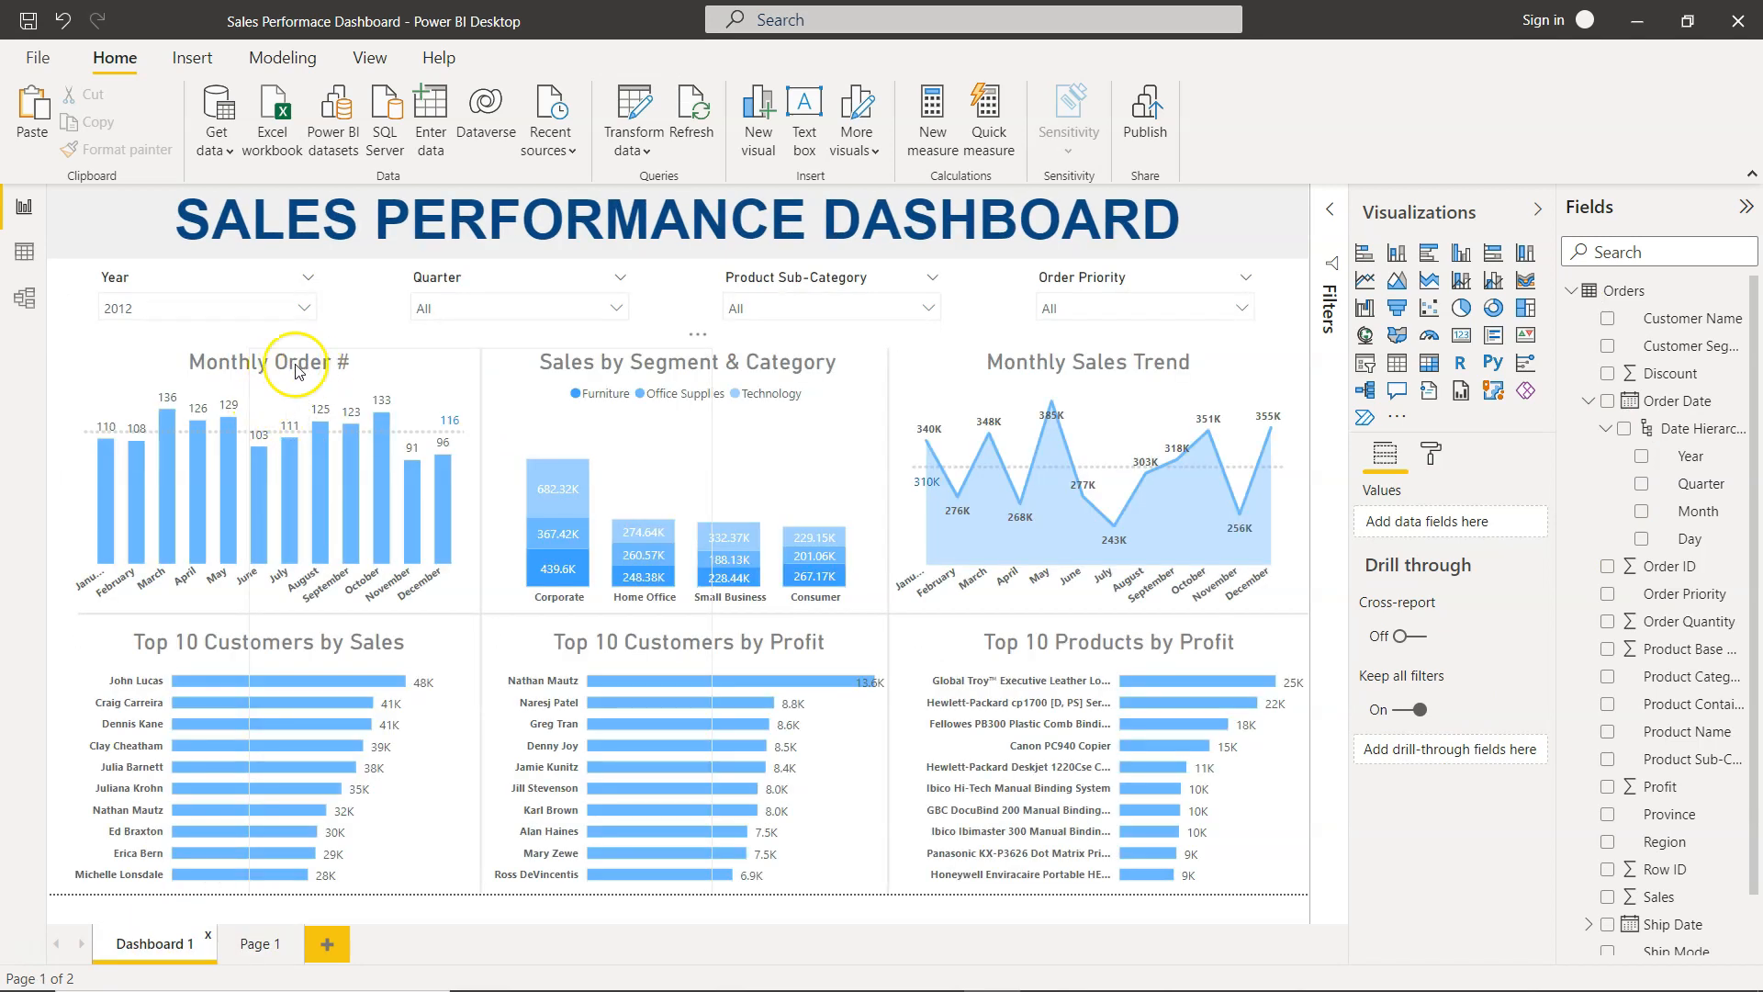
{"action": "left_click", "coordinate": [253, 945]}
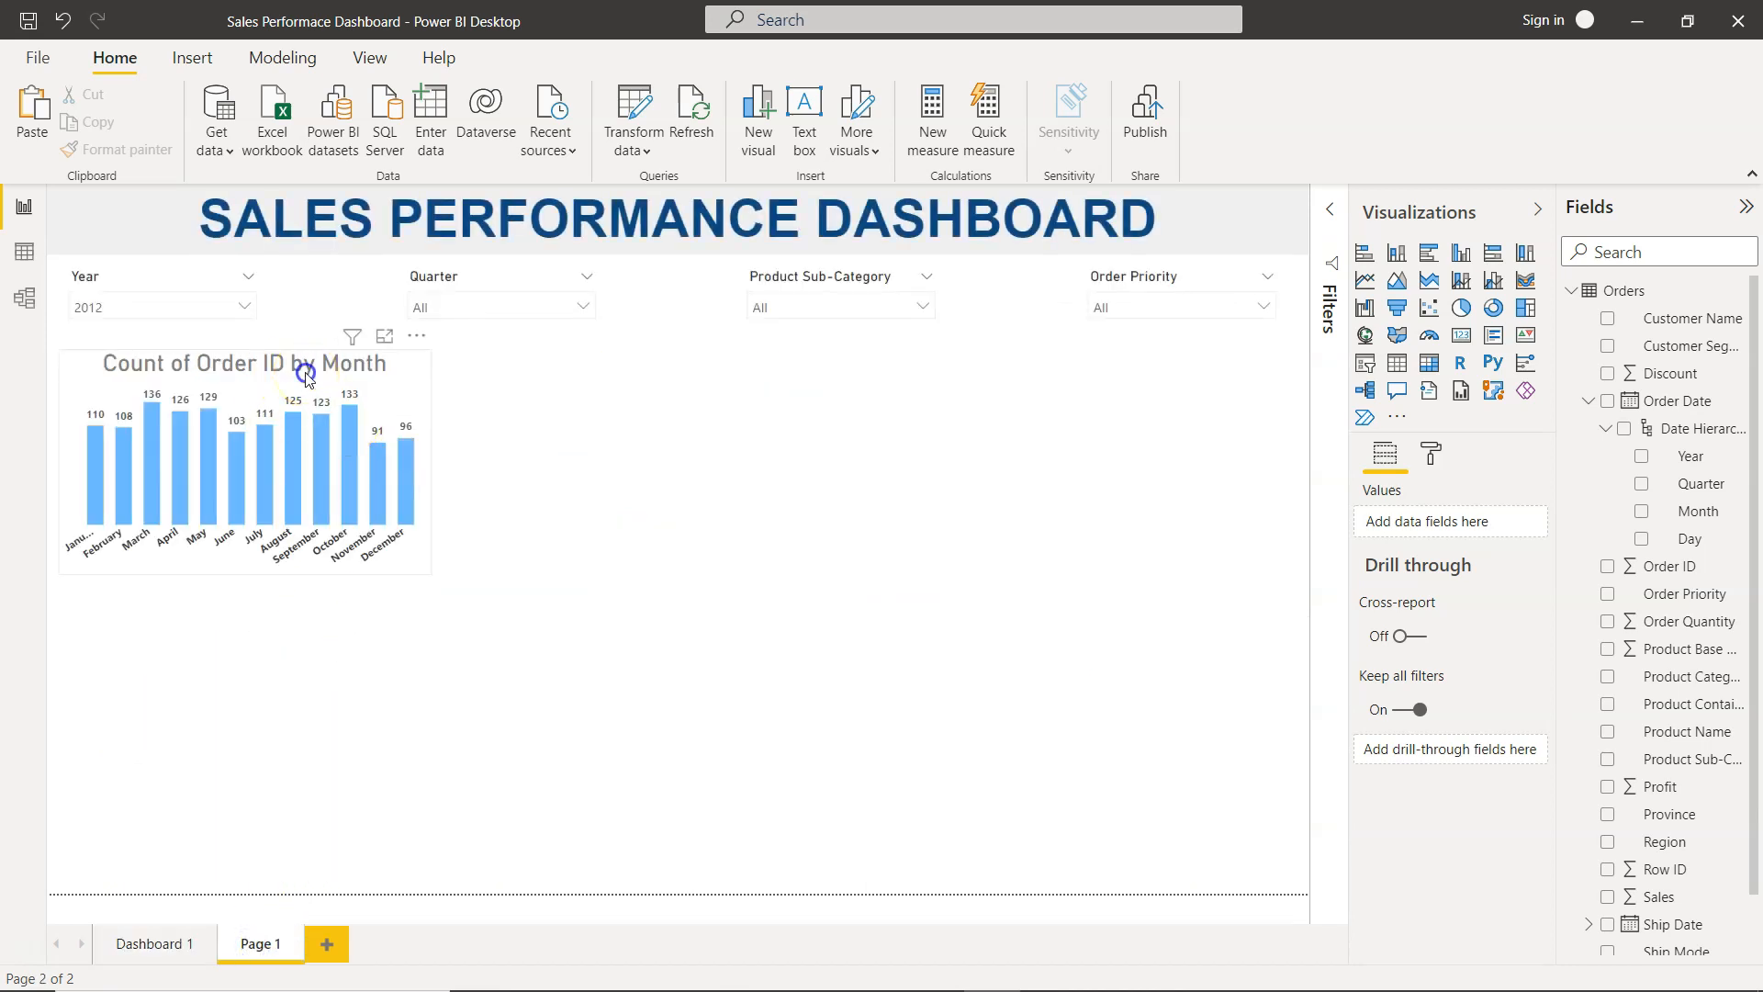
{"action": "left_click", "coordinate": [309, 379]}
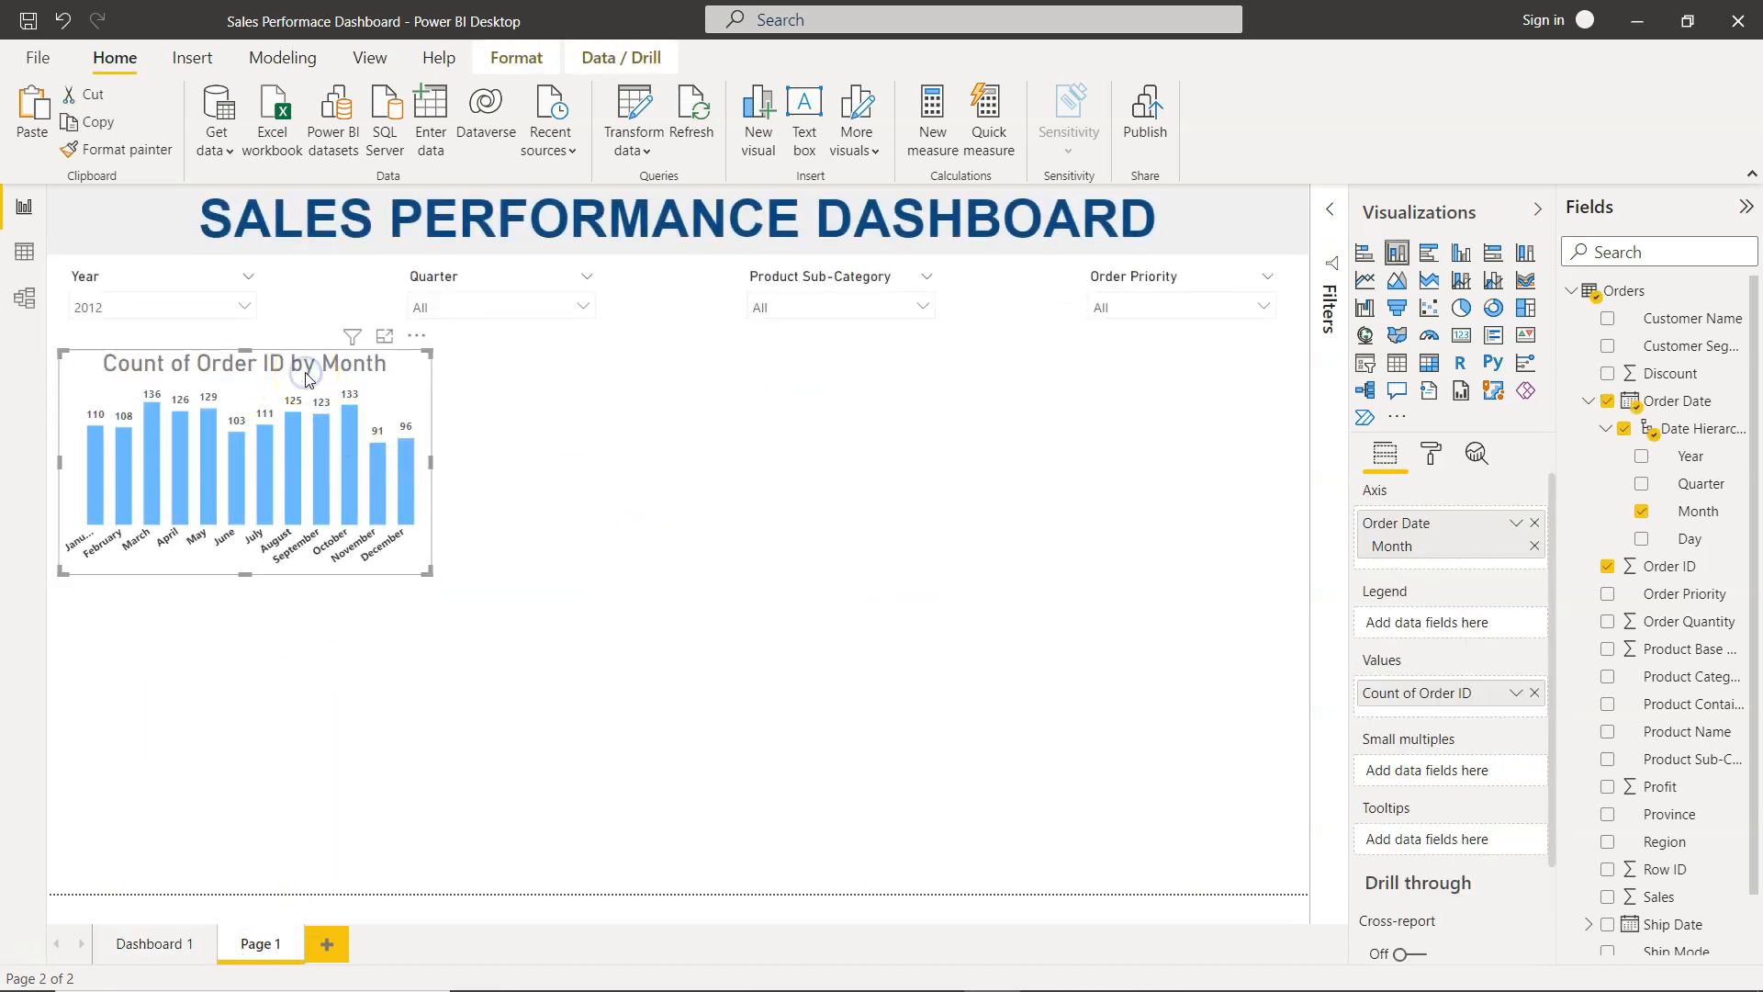
{"action": "left_click", "coordinate": [1432, 456]}
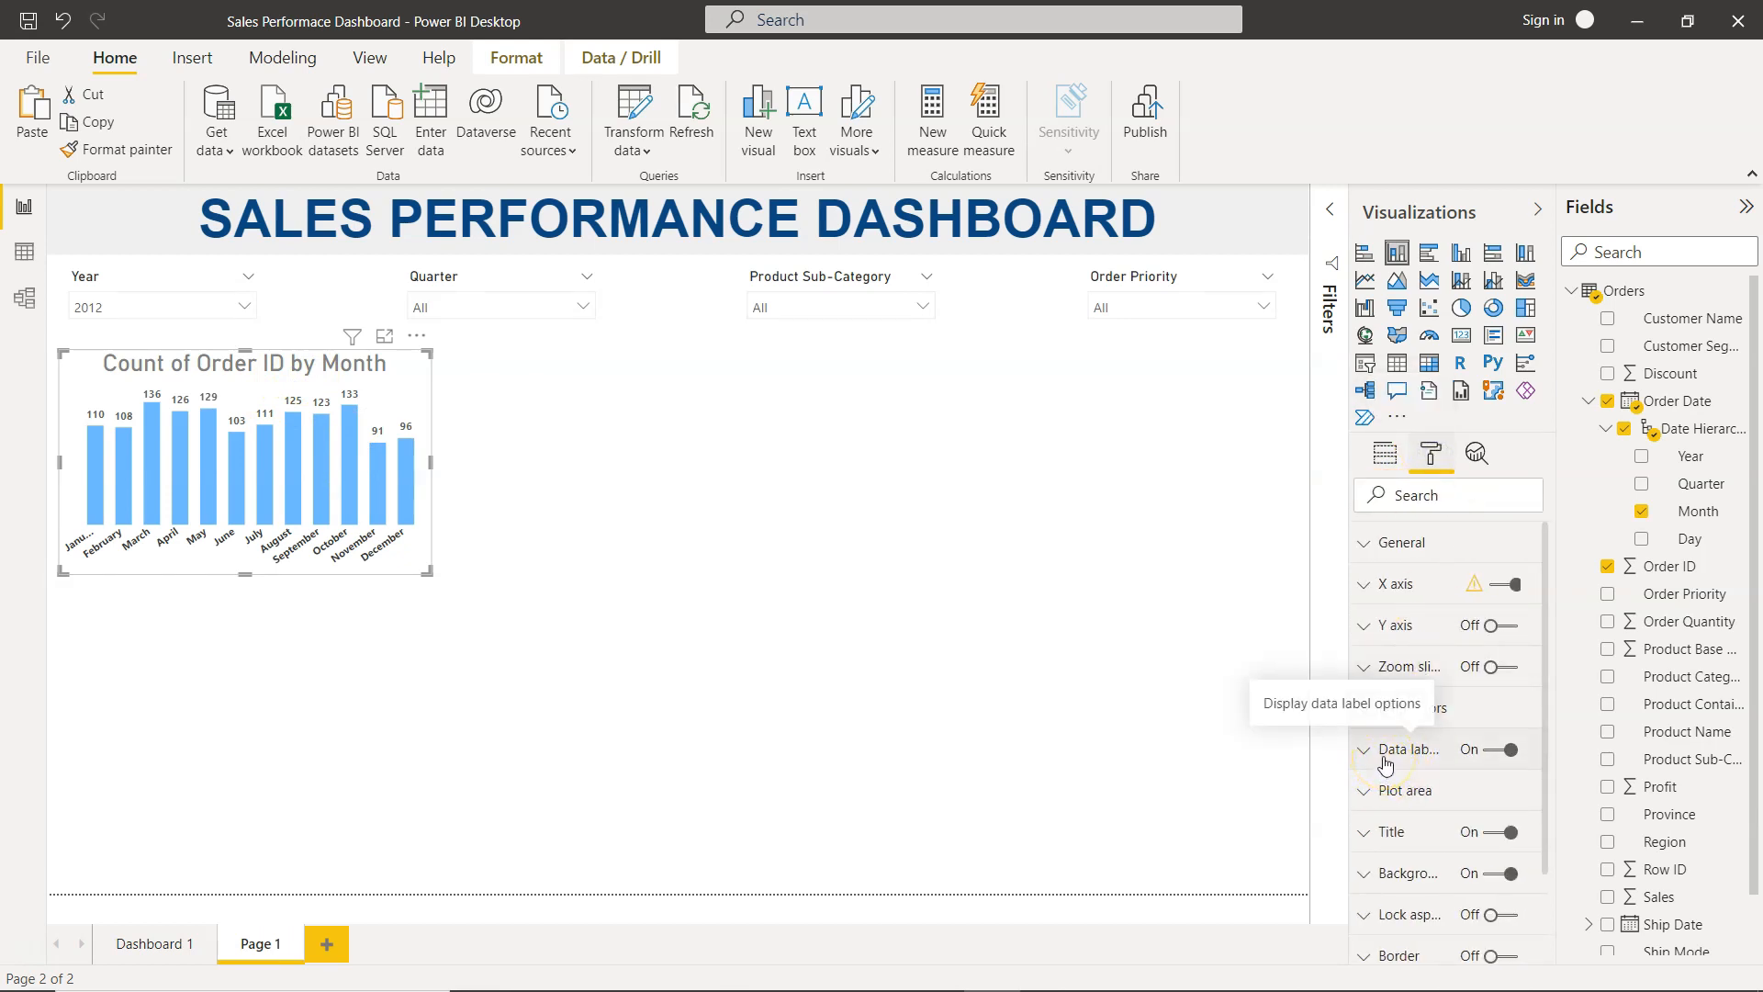
{"action": "left_click", "coordinate": [1361, 834]}
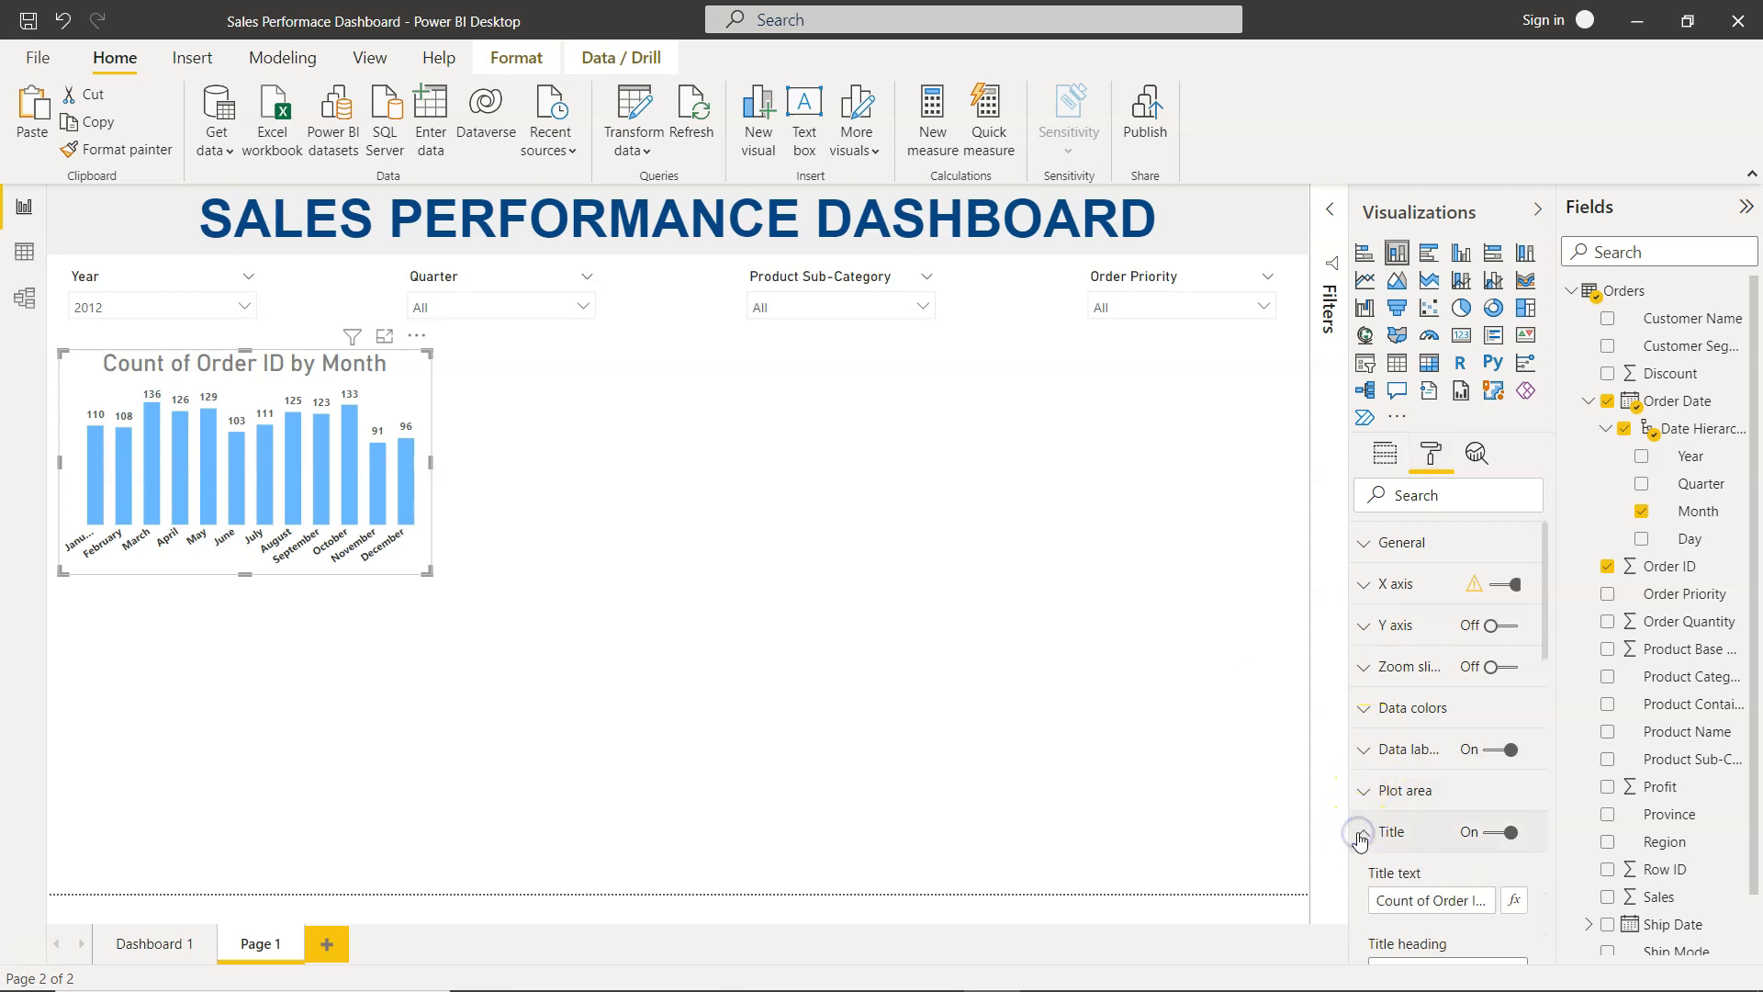
{"action": "left_click", "coordinate": [1426, 745]}
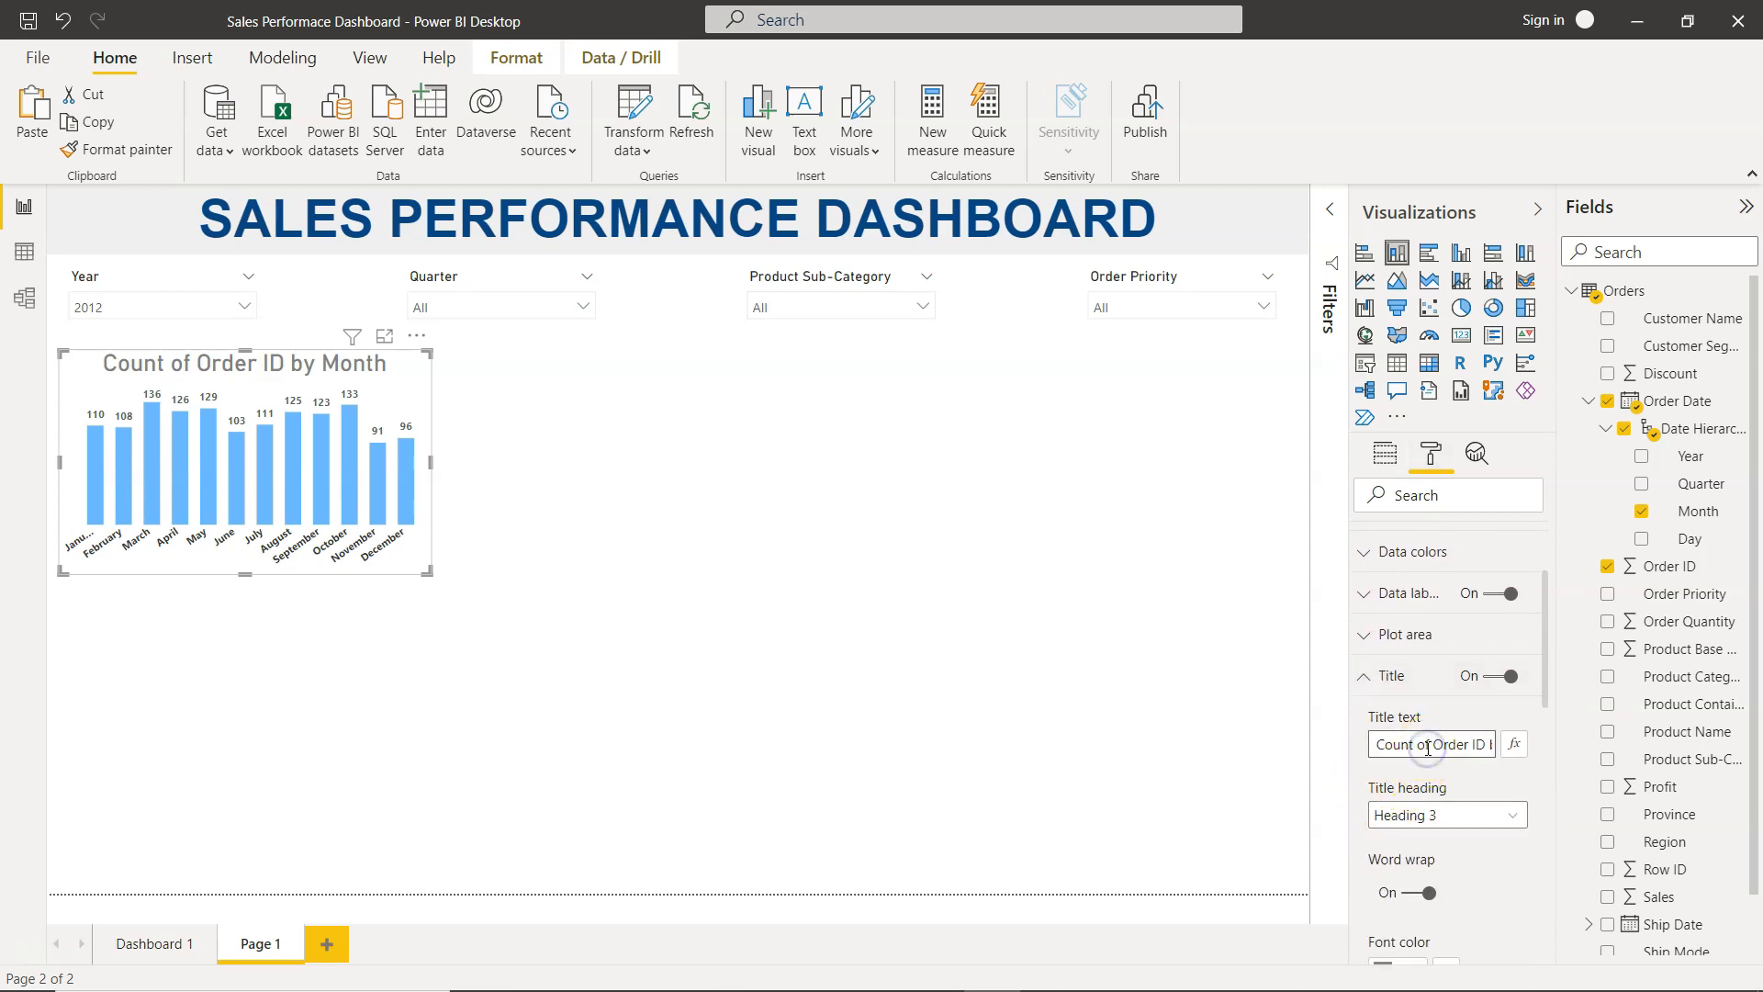
{"action": "key", "text": "ctrl+a"}
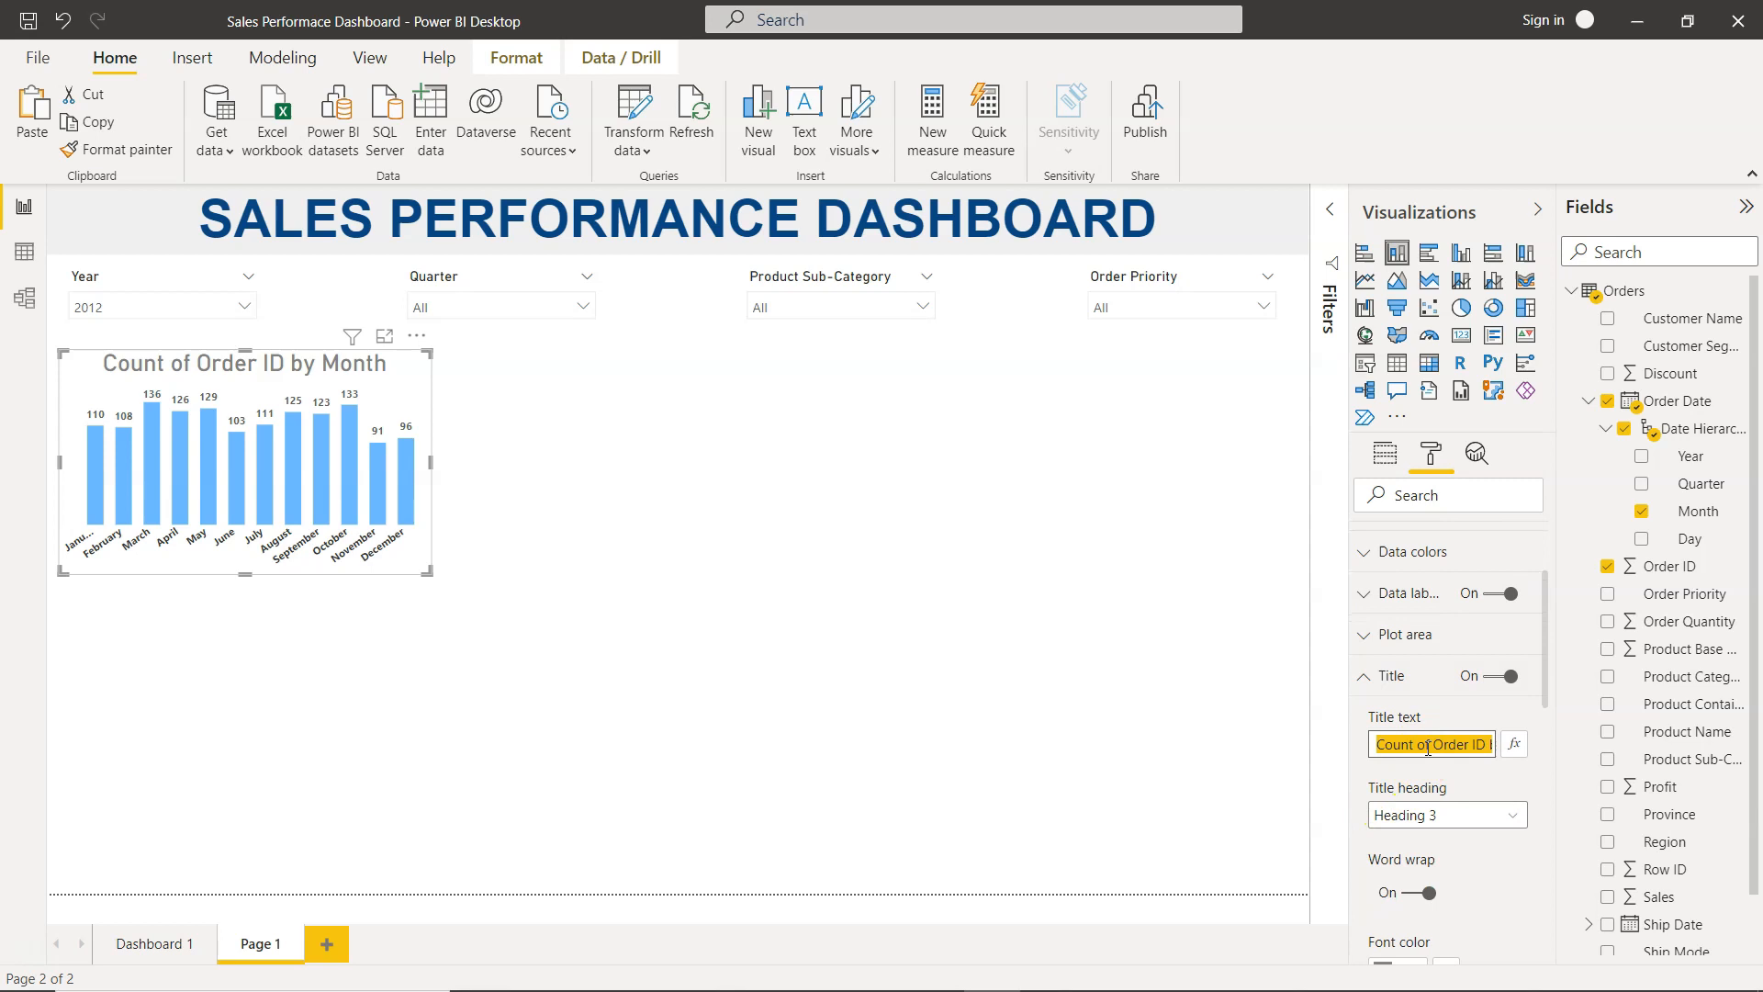
{"action": "type", "text": "m"}
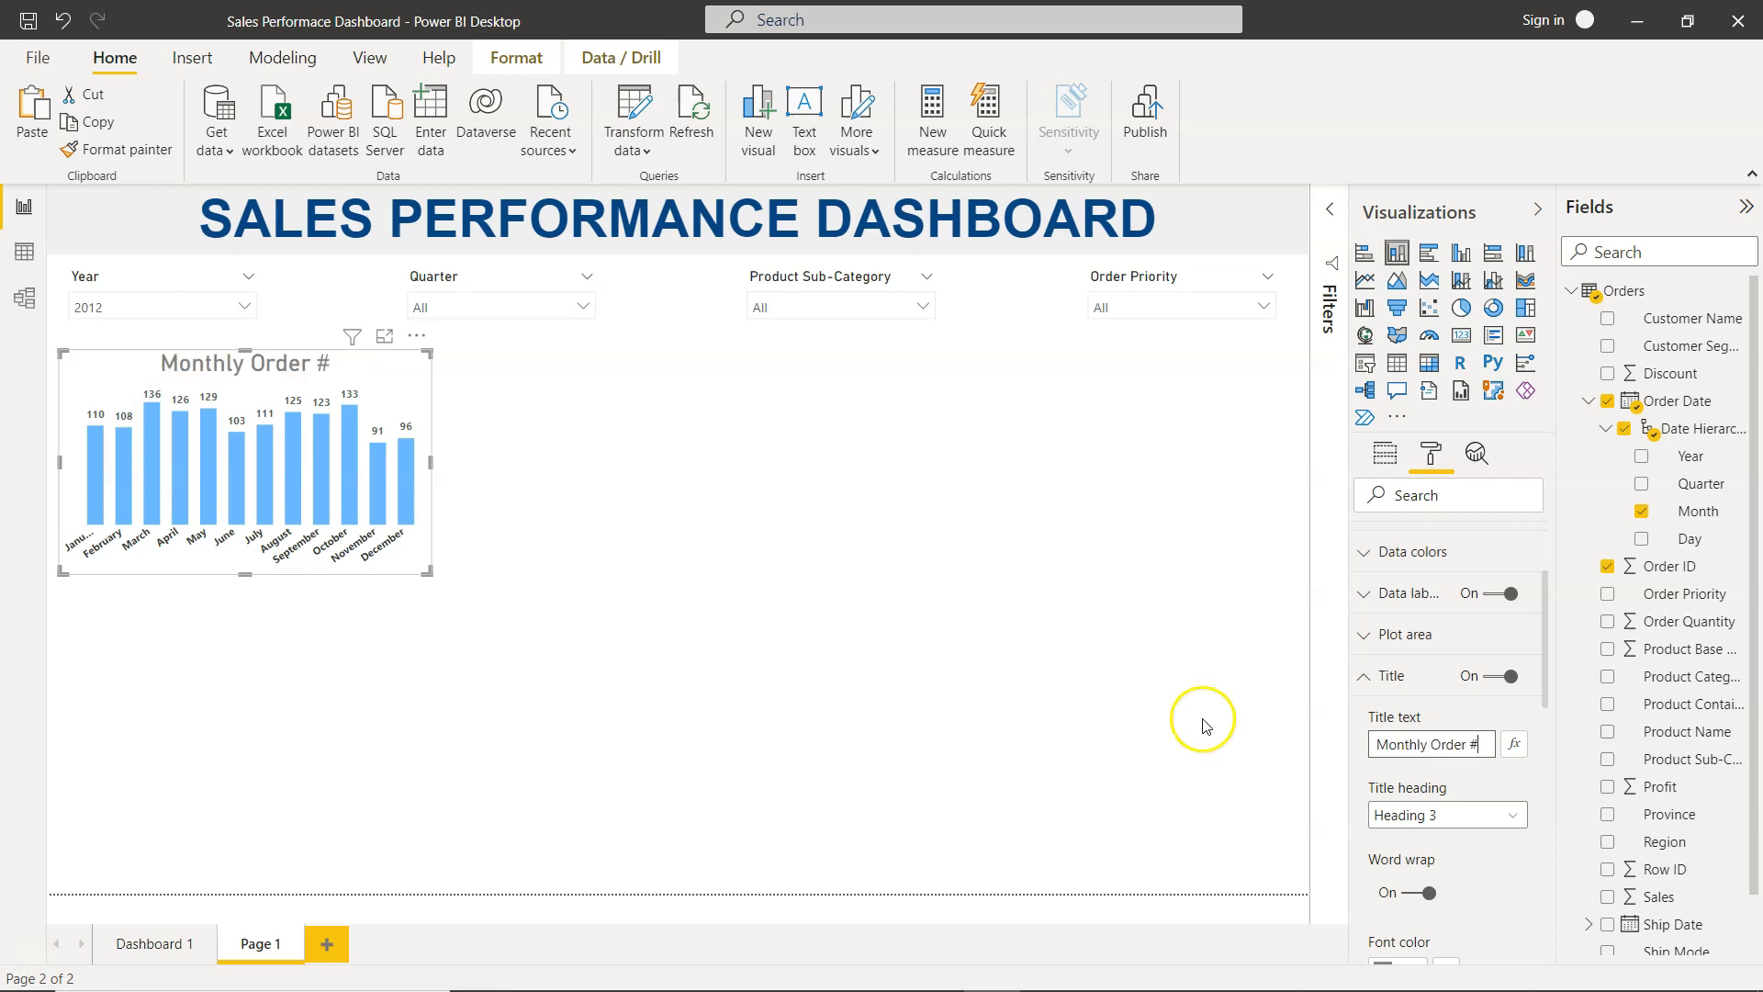
{"action": "left_click", "coordinate": [586, 555]}
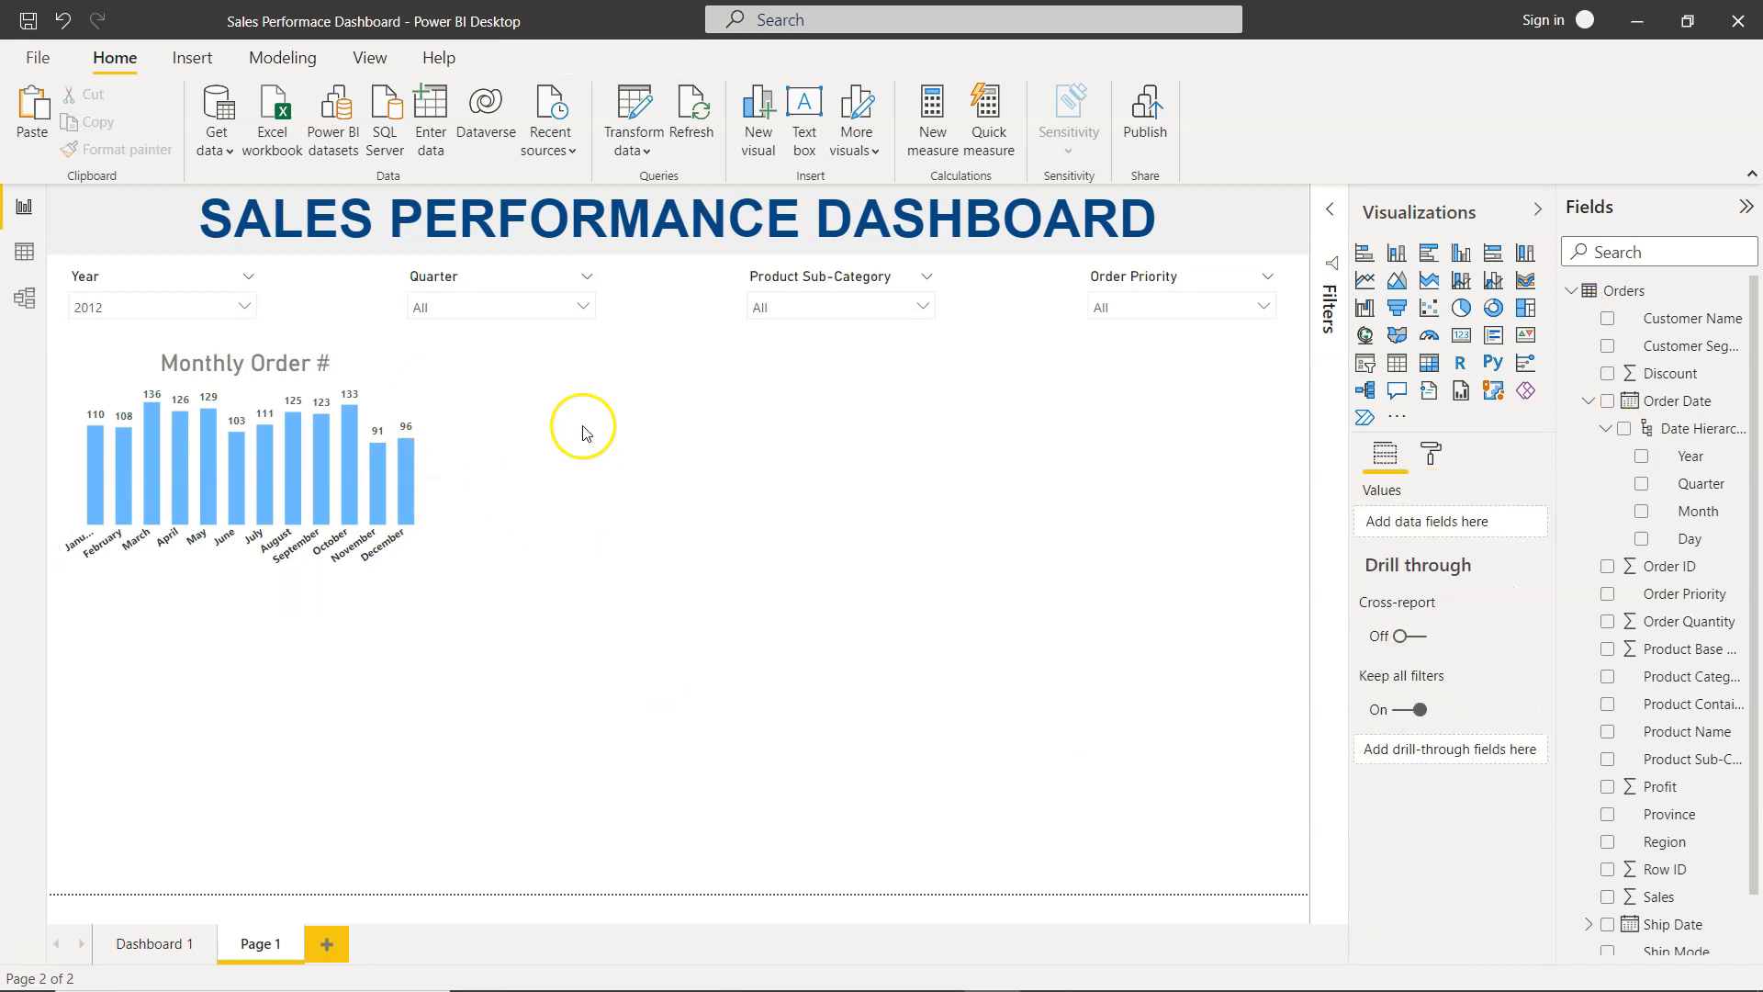
Step: Duplicate the Monthly Order # chart on Page 1 and place the copy beside the original, to its right
{"action": "mouse_move", "coordinate": [362, 386]}
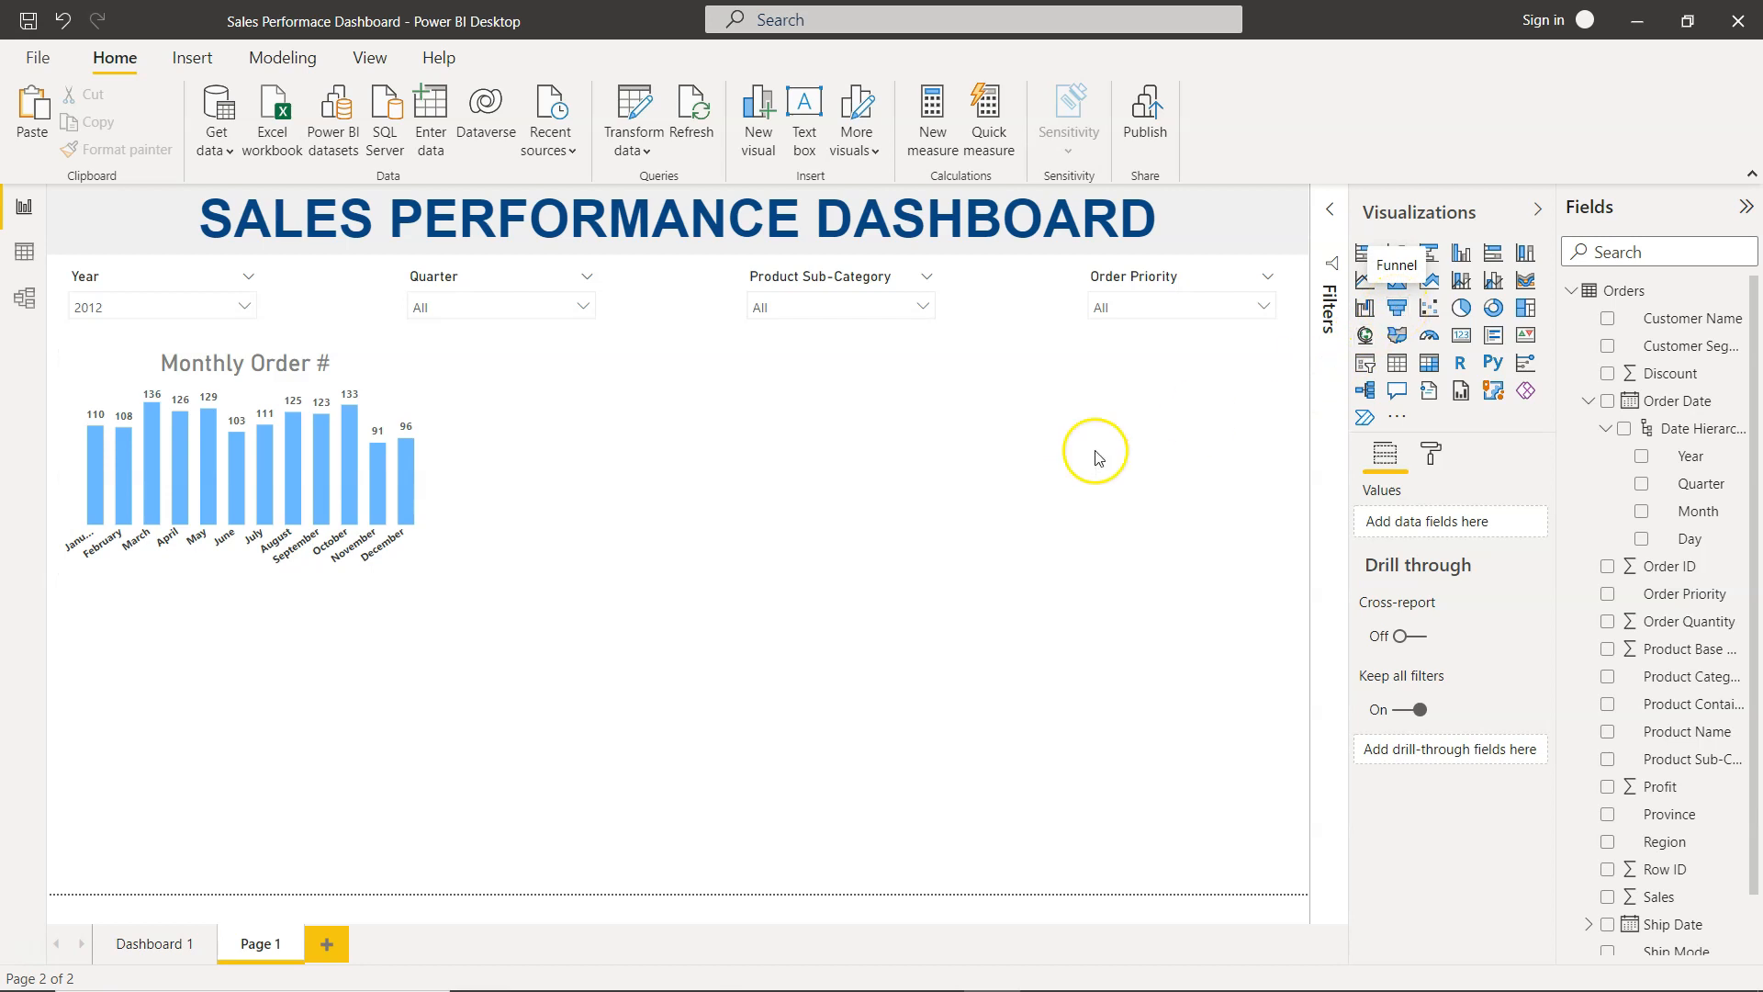
{"action": "left_click", "coordinate": [391, 396]}
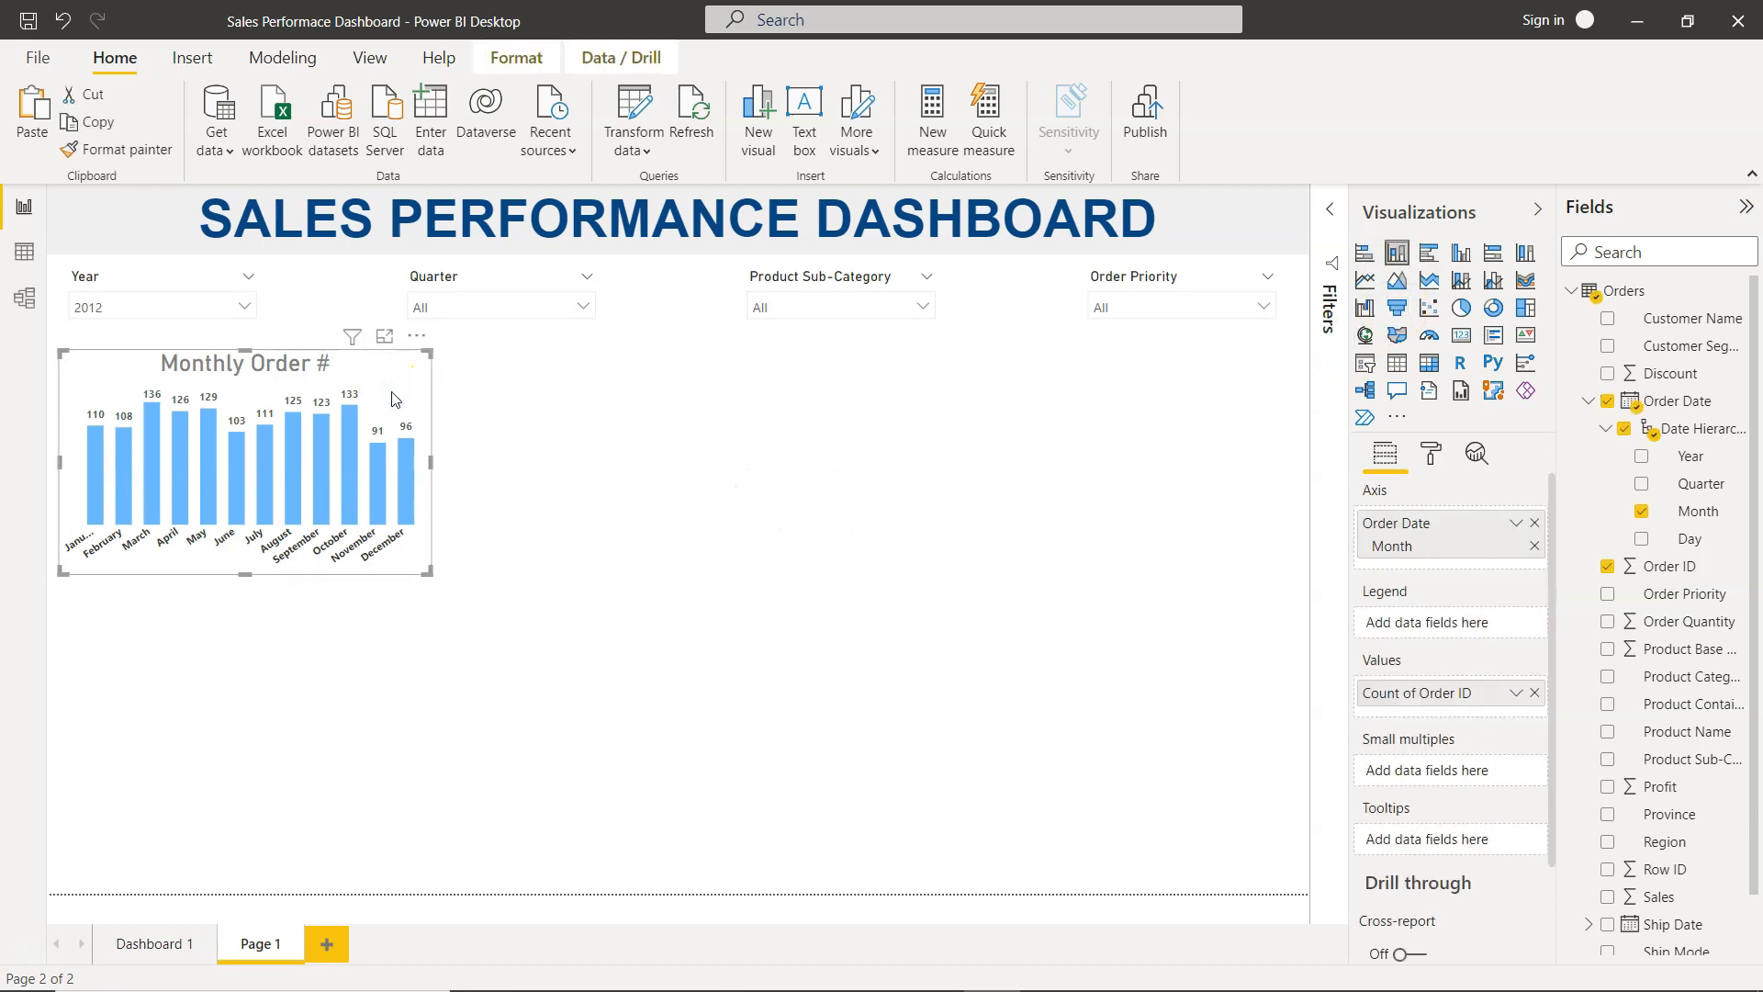
{"action": "key", "text": "ctrl+v"}
{"action": "left_click_drag", "start_coordinate": [392, 393], "coordinate": [797, 385]}
{"action": "left_click", "coordinate": [1040, 469]}
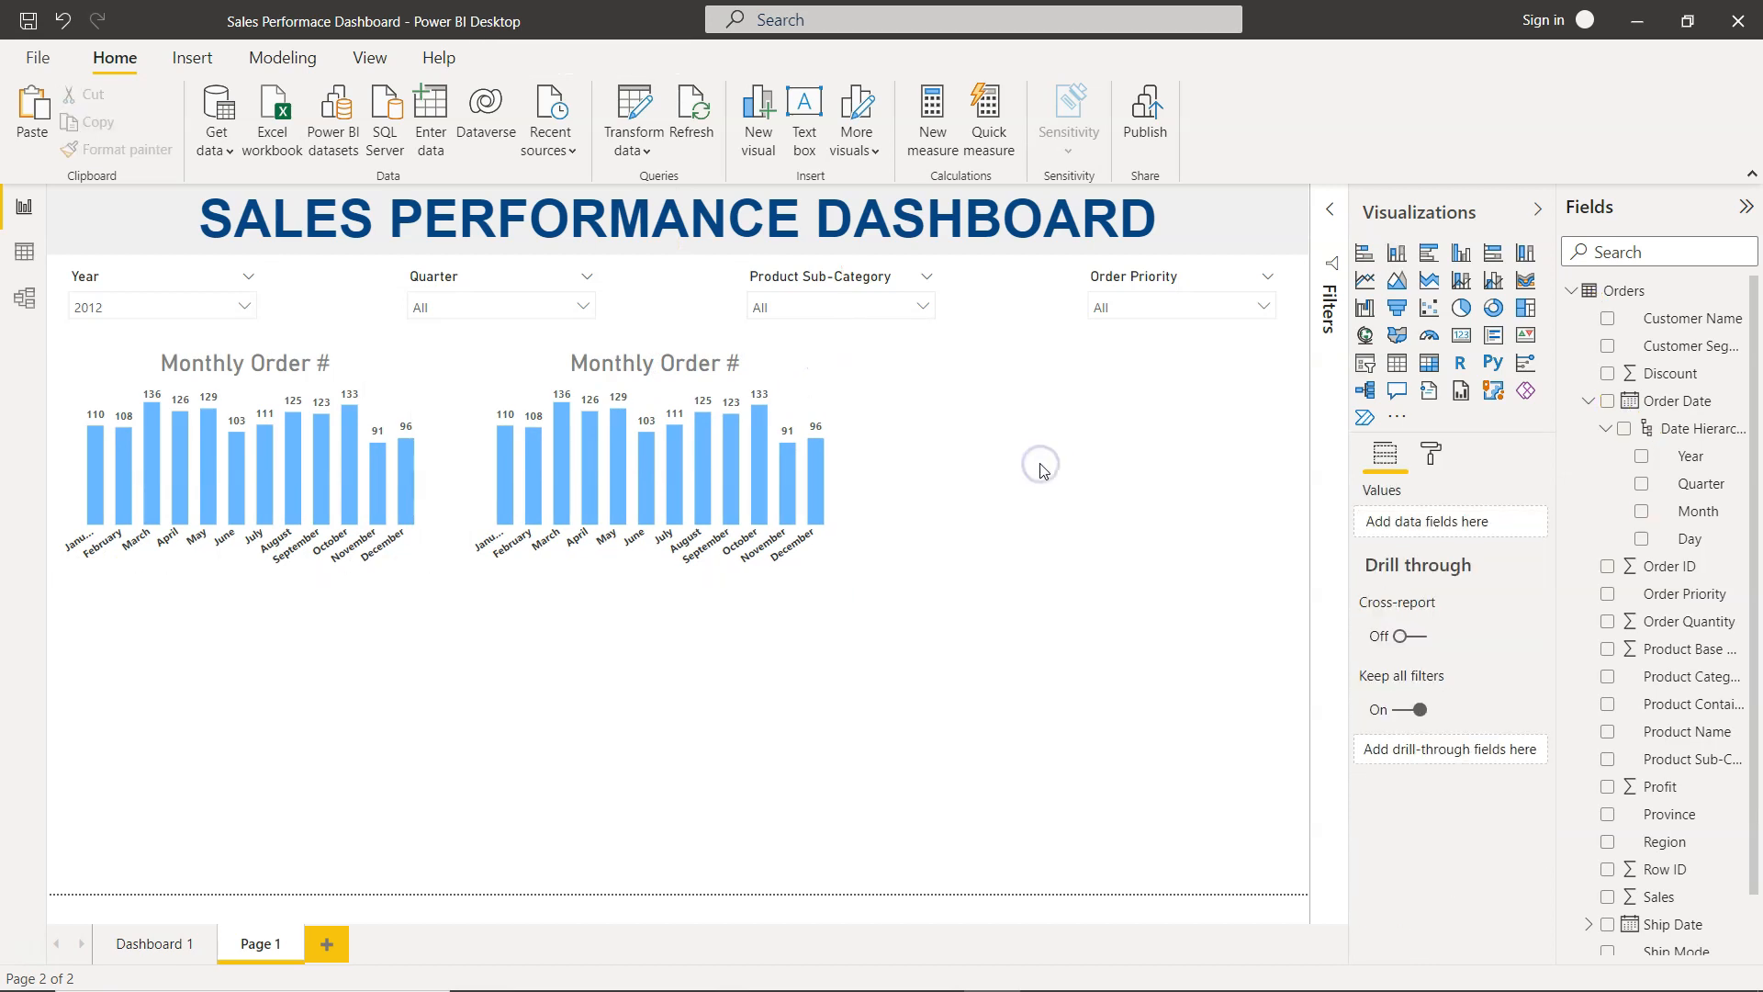
Step: Check the middle chart on Dashboard 1 and replace Count of Order ID with Sales as the copied Page 1 chart's values
{"action": "left_click", "coordinate": [769, 377]}
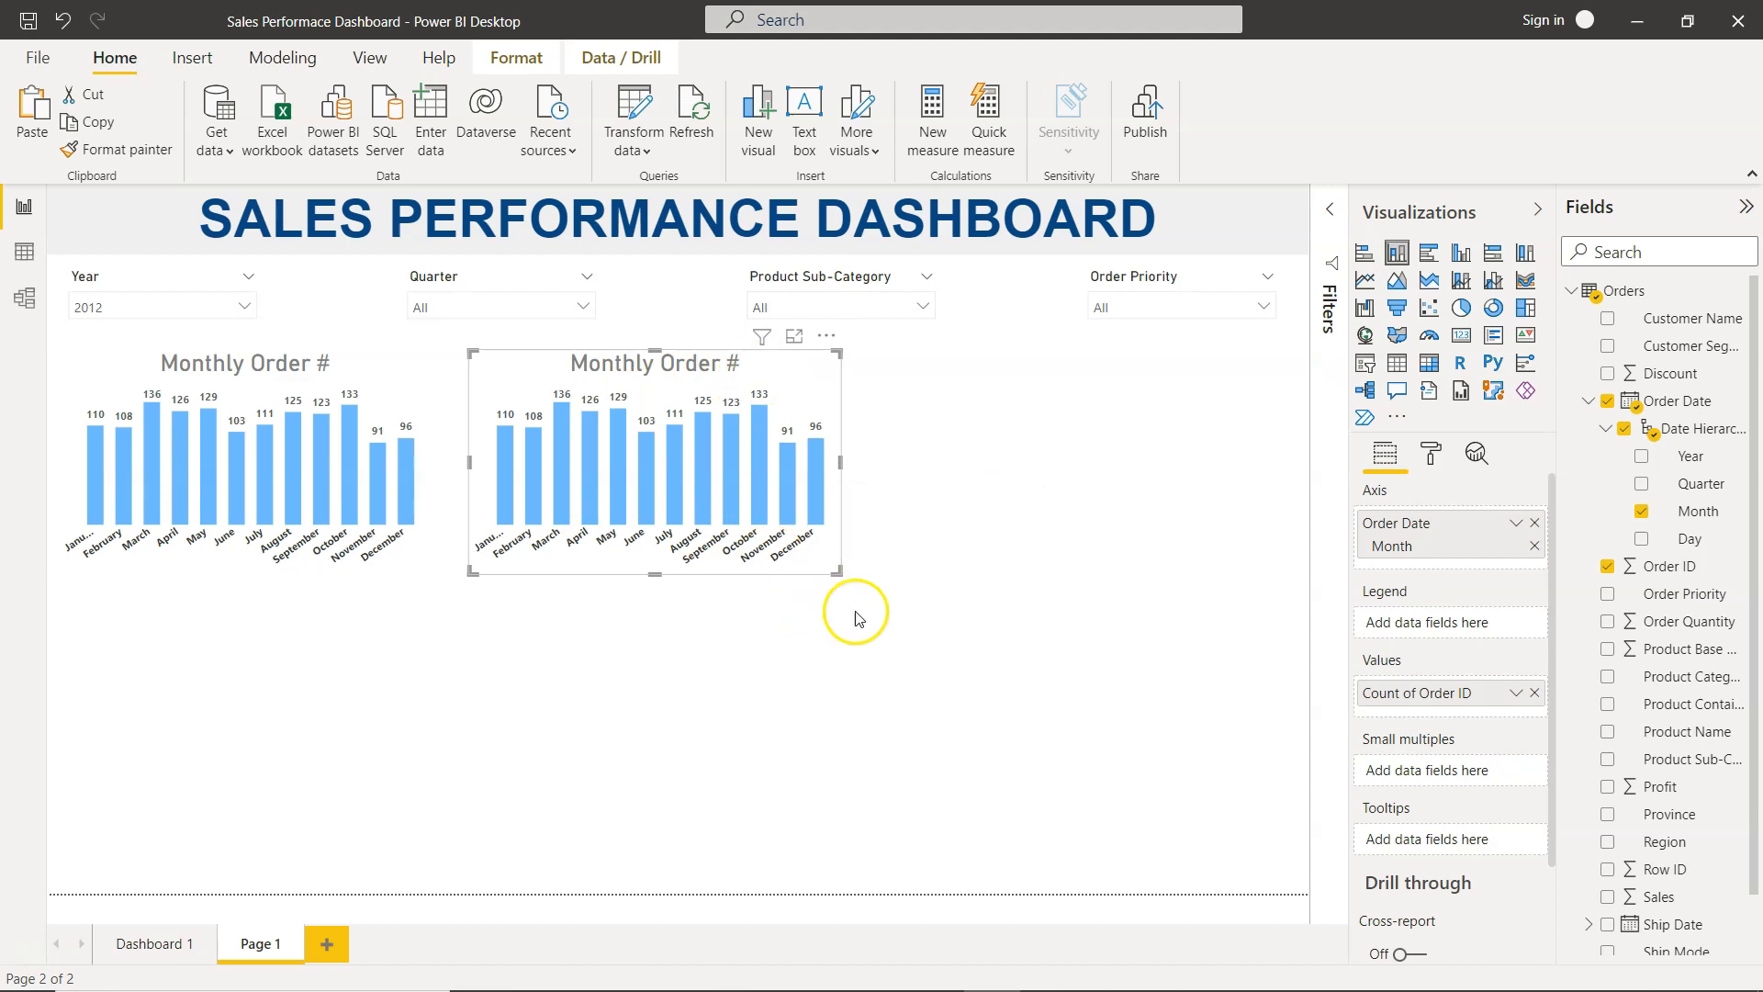
{"action": "left_click", "coordinate": [162, 945]}
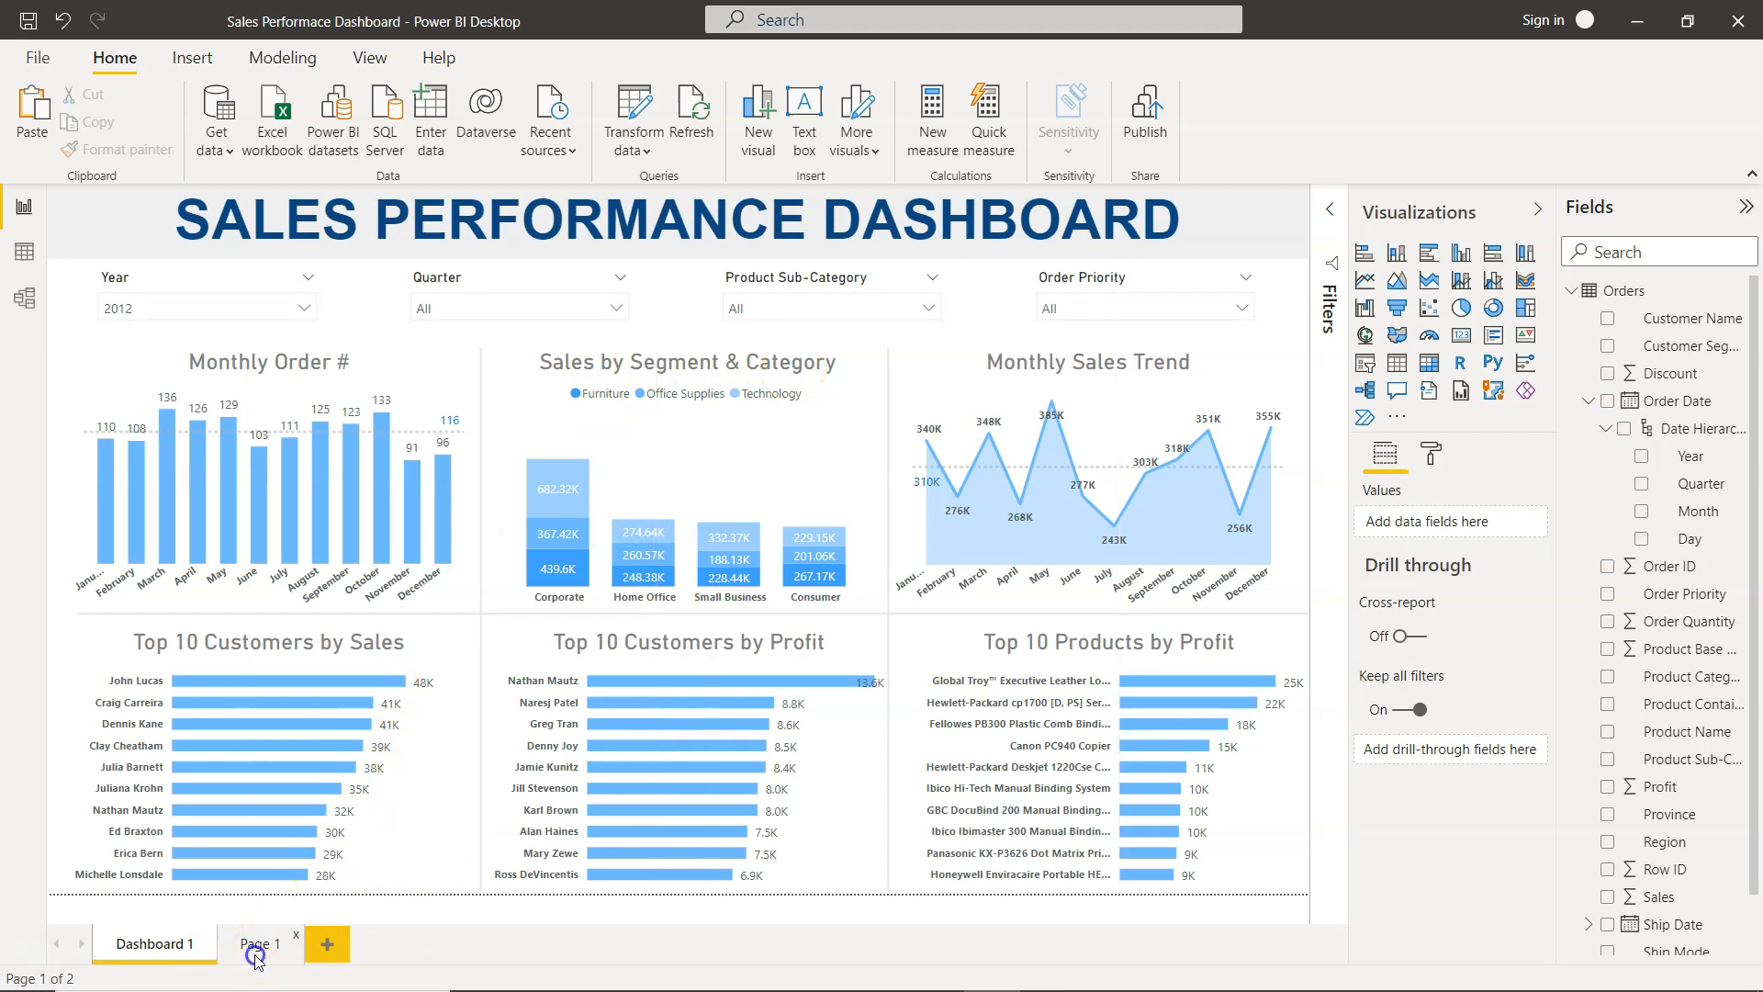
{"action": "left_click", "coordinate": [275, 931]}
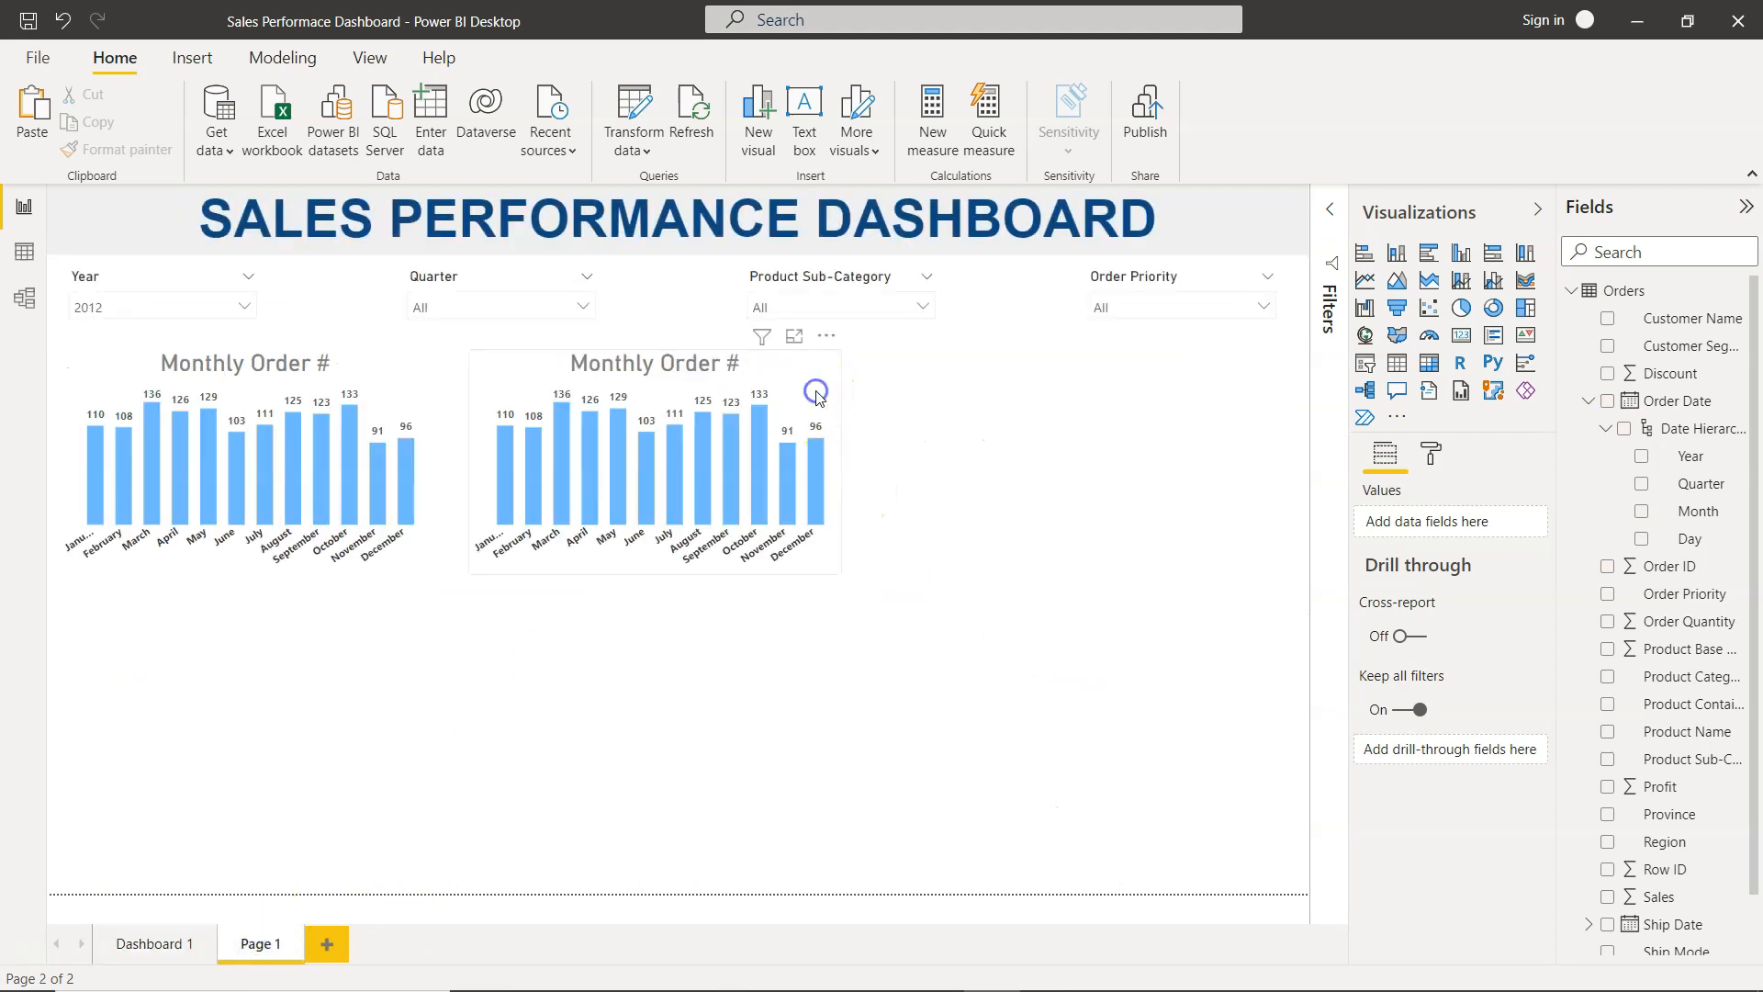
{"action": "left_click", "coordinate": [829, 396]}
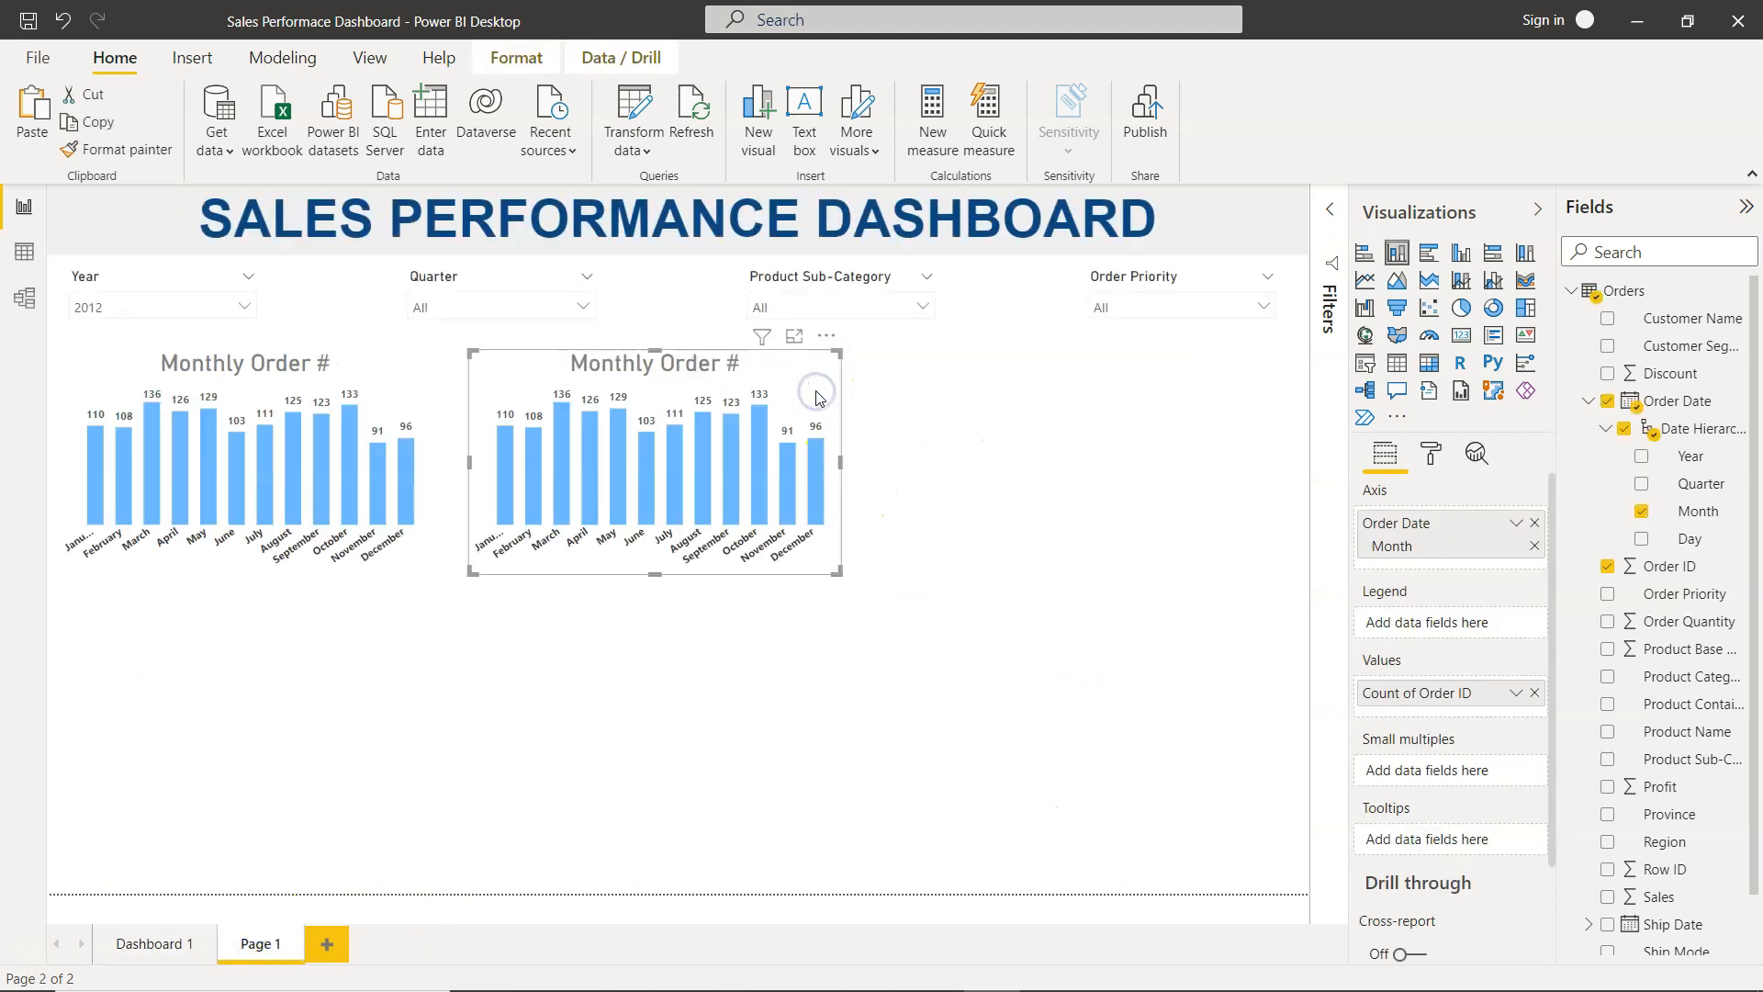
{"action": "left_click", "coordinate": [1534, 693]}
{"action": "left_click_drag", "start_coordinate": [1662, 897], "coordinate": [1446, 693]}
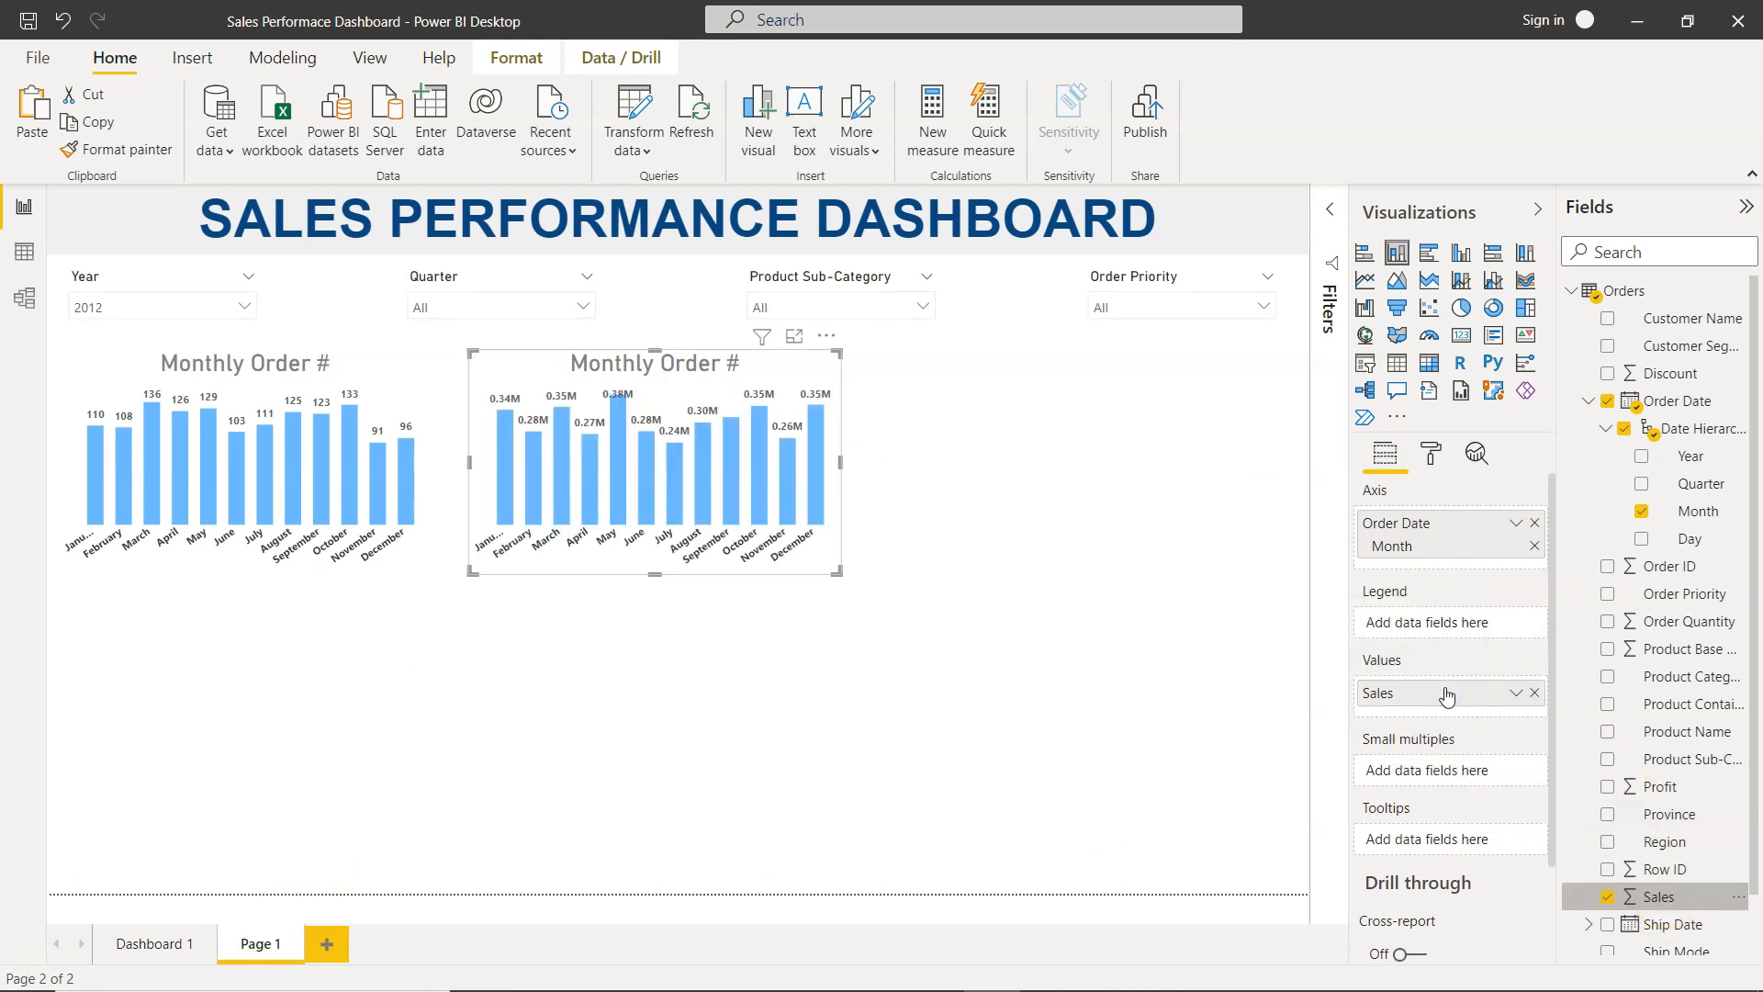
Step: Replace the copied chart's Order Date axis with Customer Segment and split the columns by Product Category as legend
{"action": "left_click", "coordinate": [1530, 532]}
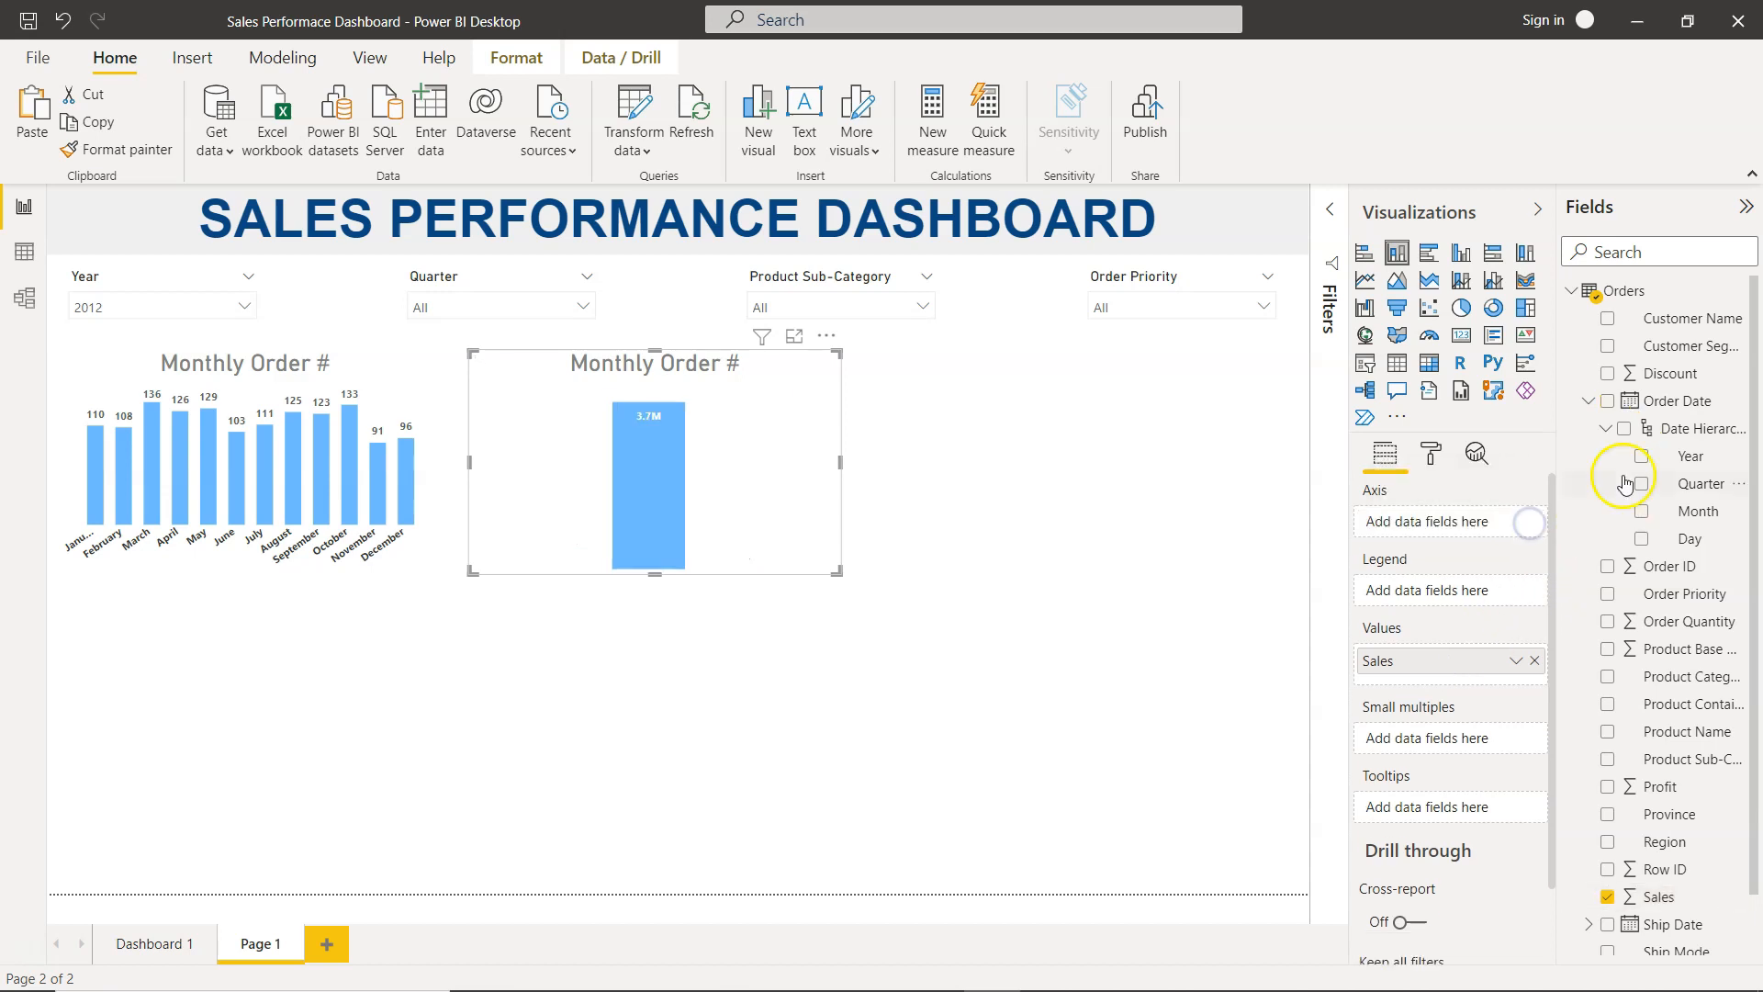
{"action": "left_click", "coordinate": [1608, 348]}
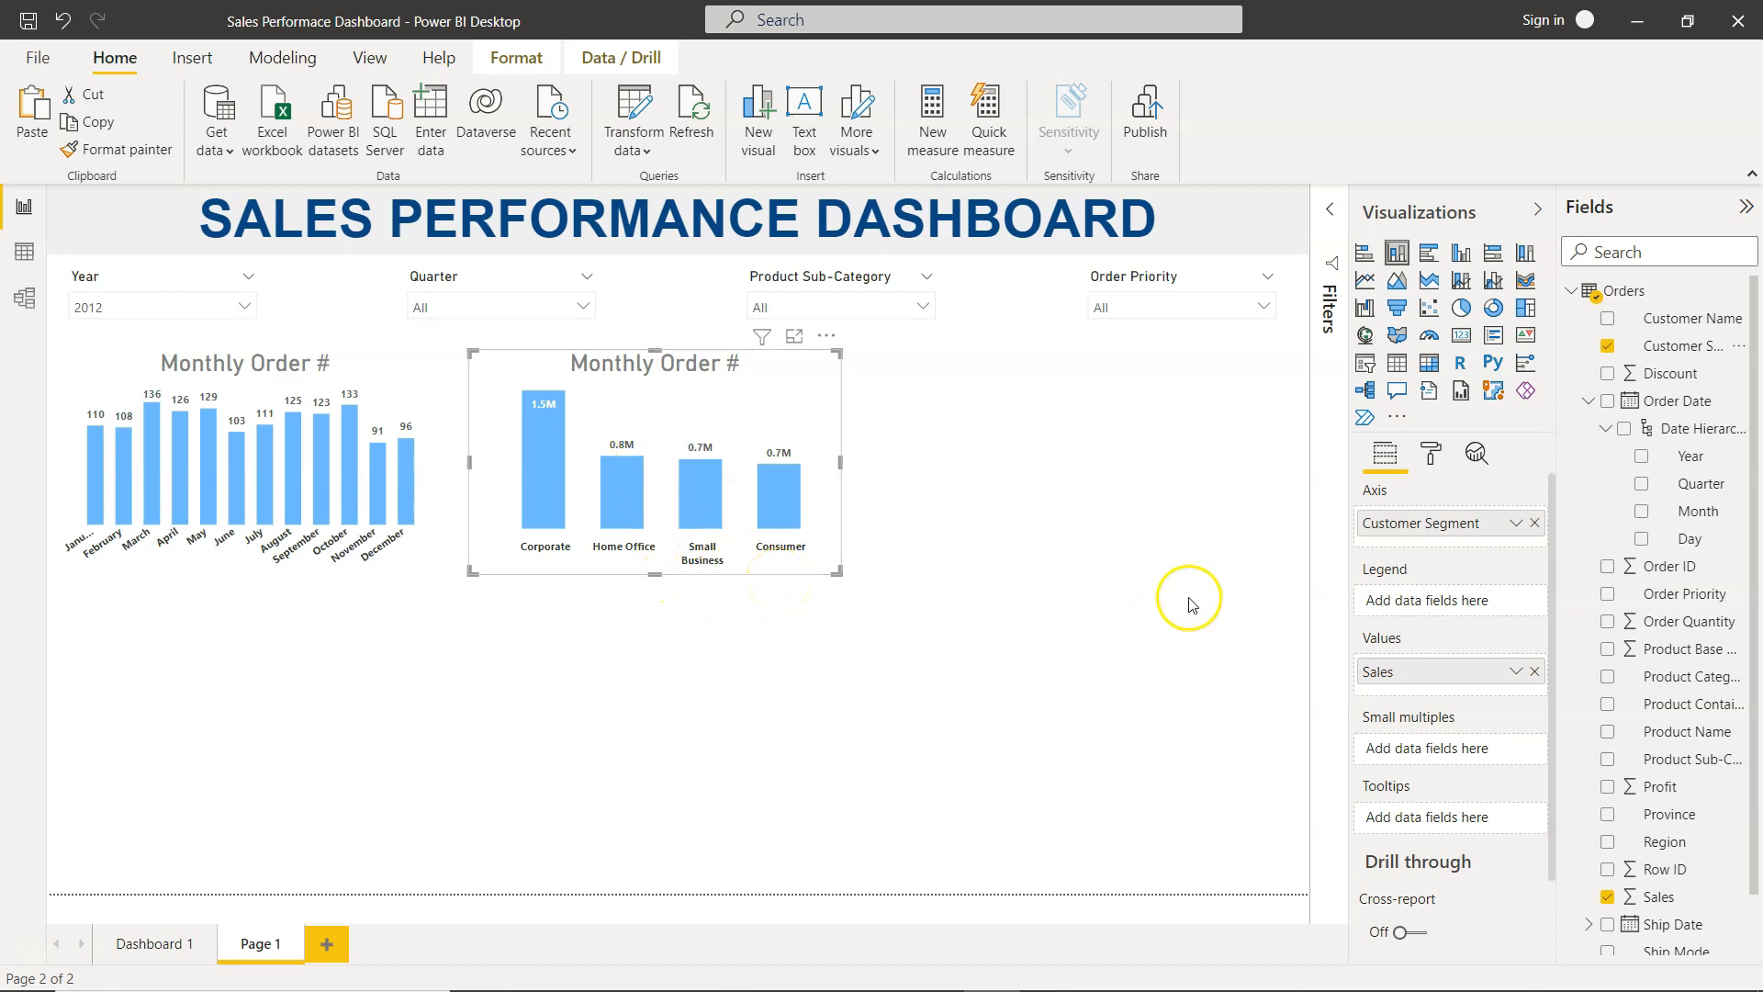
{"action": "left_click", "coordinate": [1608, 680]}
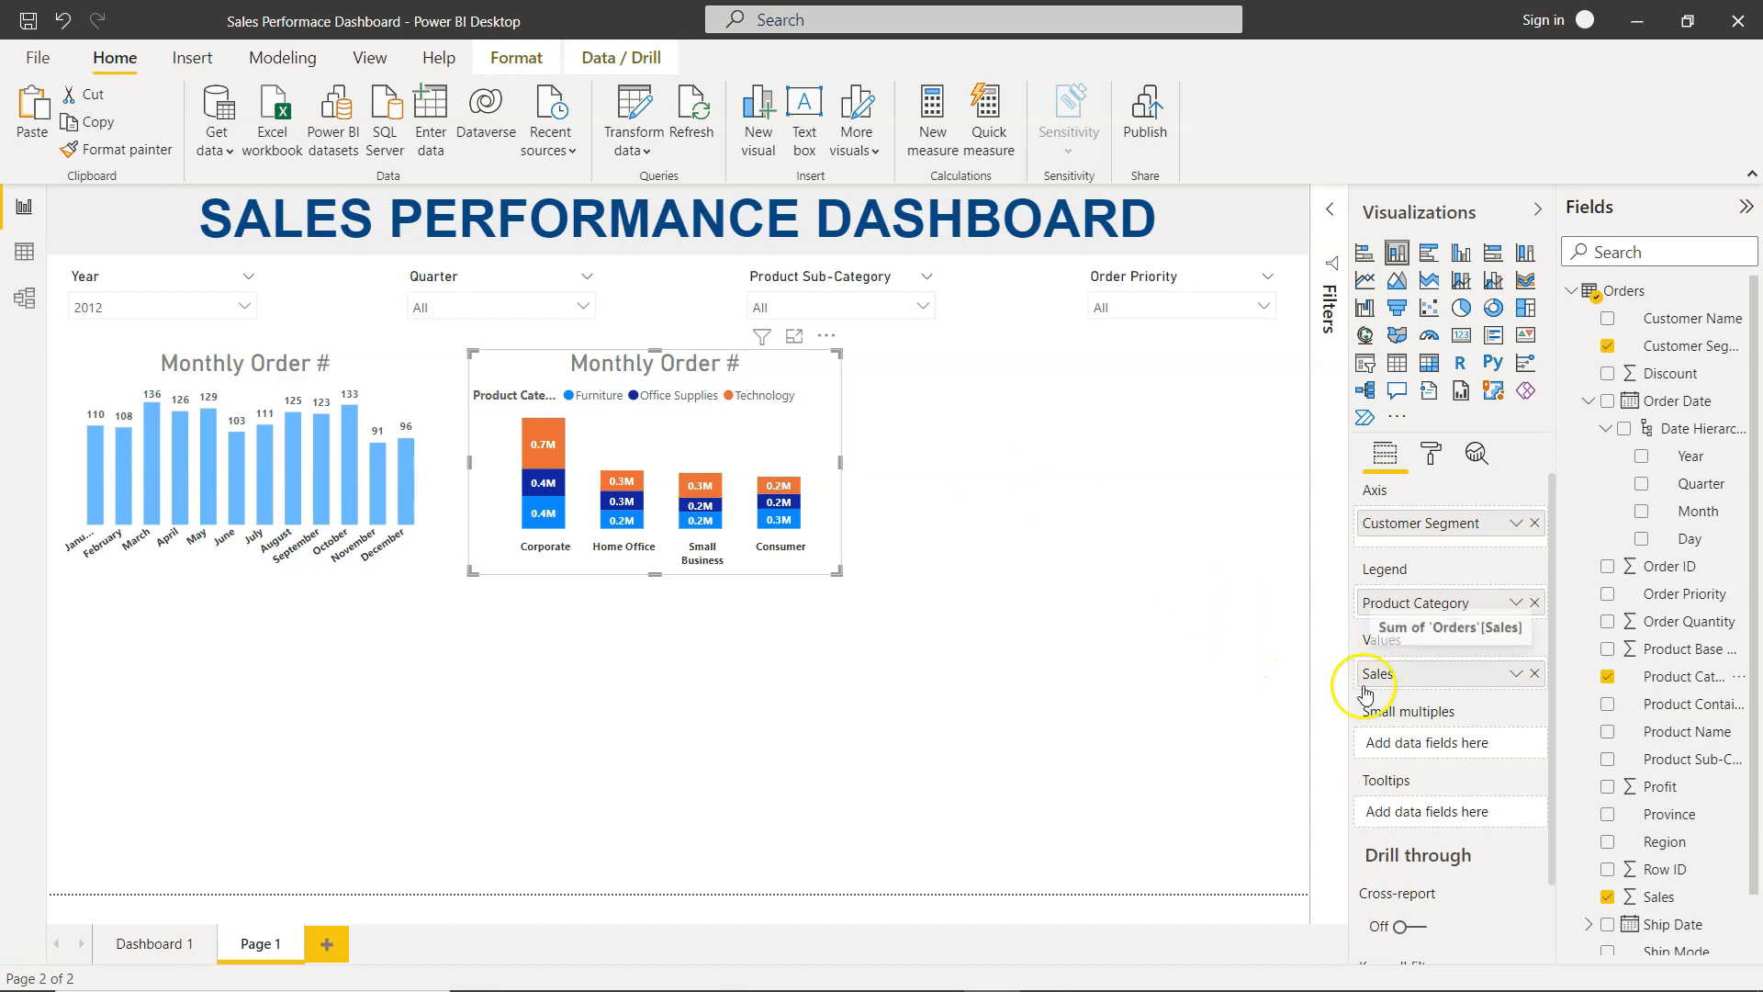
Step: Turn off the legend title on the segment chart and set the legend position to Top center
{"action": "left_click", "coordinate": [1431, 454]}
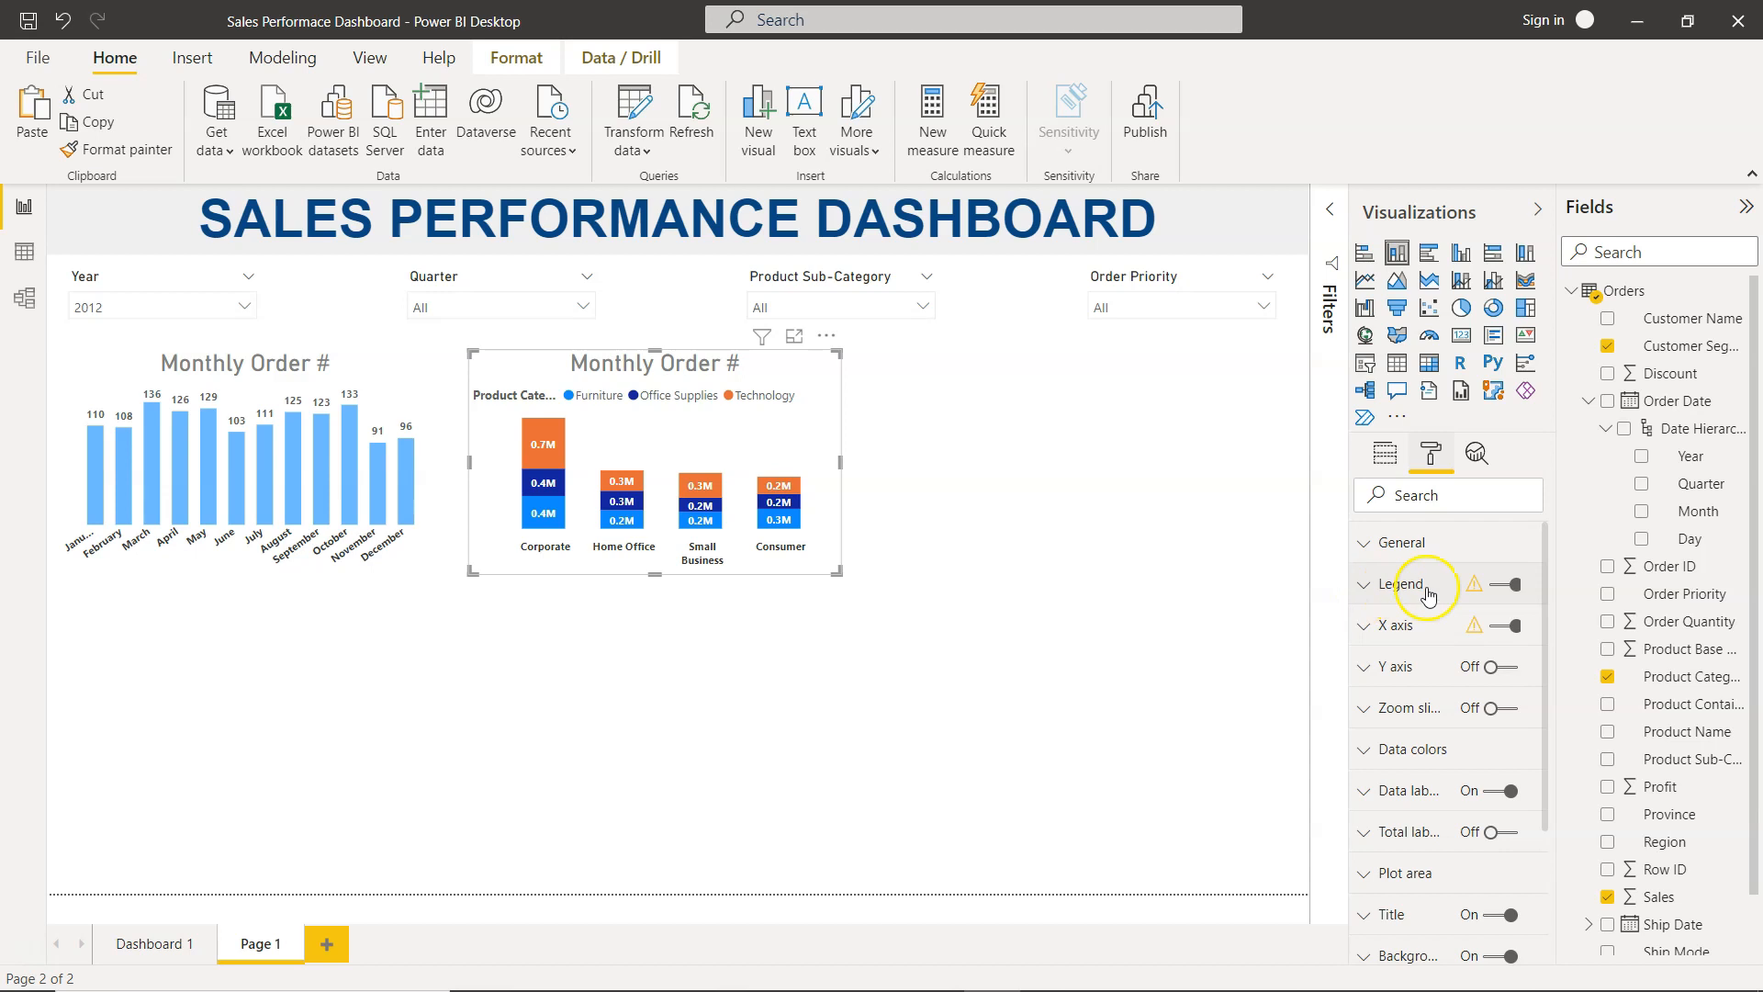
{"action": "left_click", "coordinate": [1506, 584]}
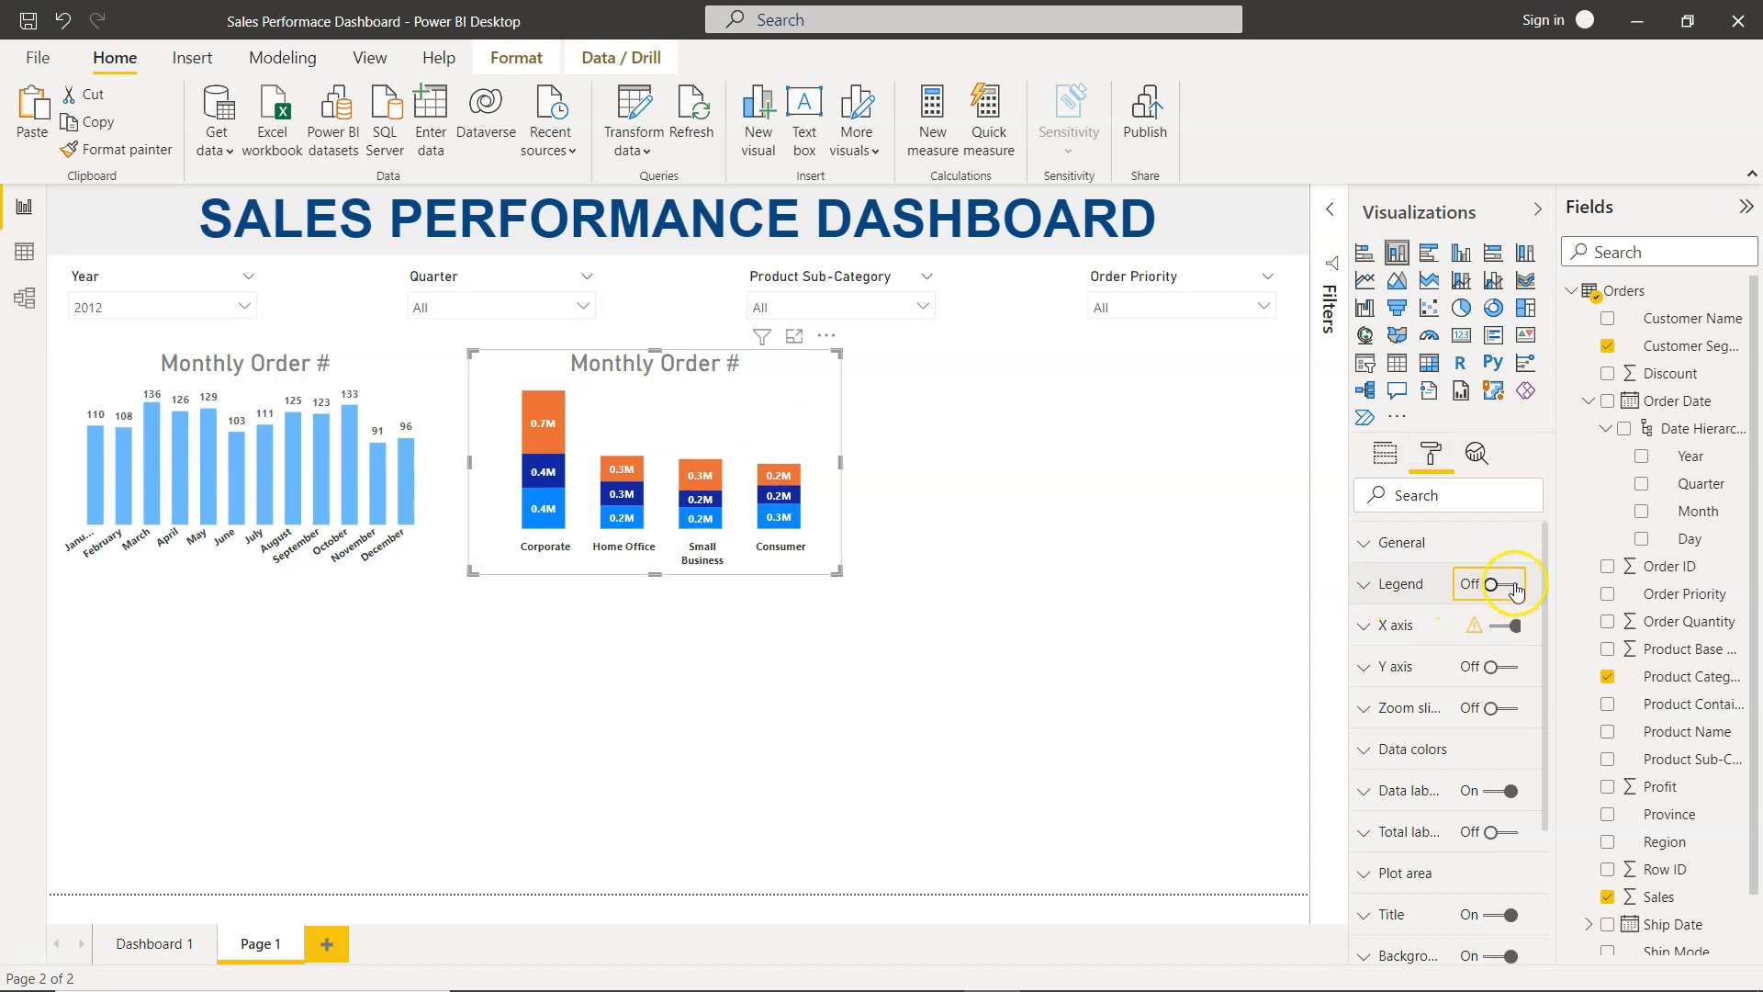
{"action": "left_click", "coordinate": [1511, 586]}
{"action": "left_click", "coordinate": [1364, 584]}
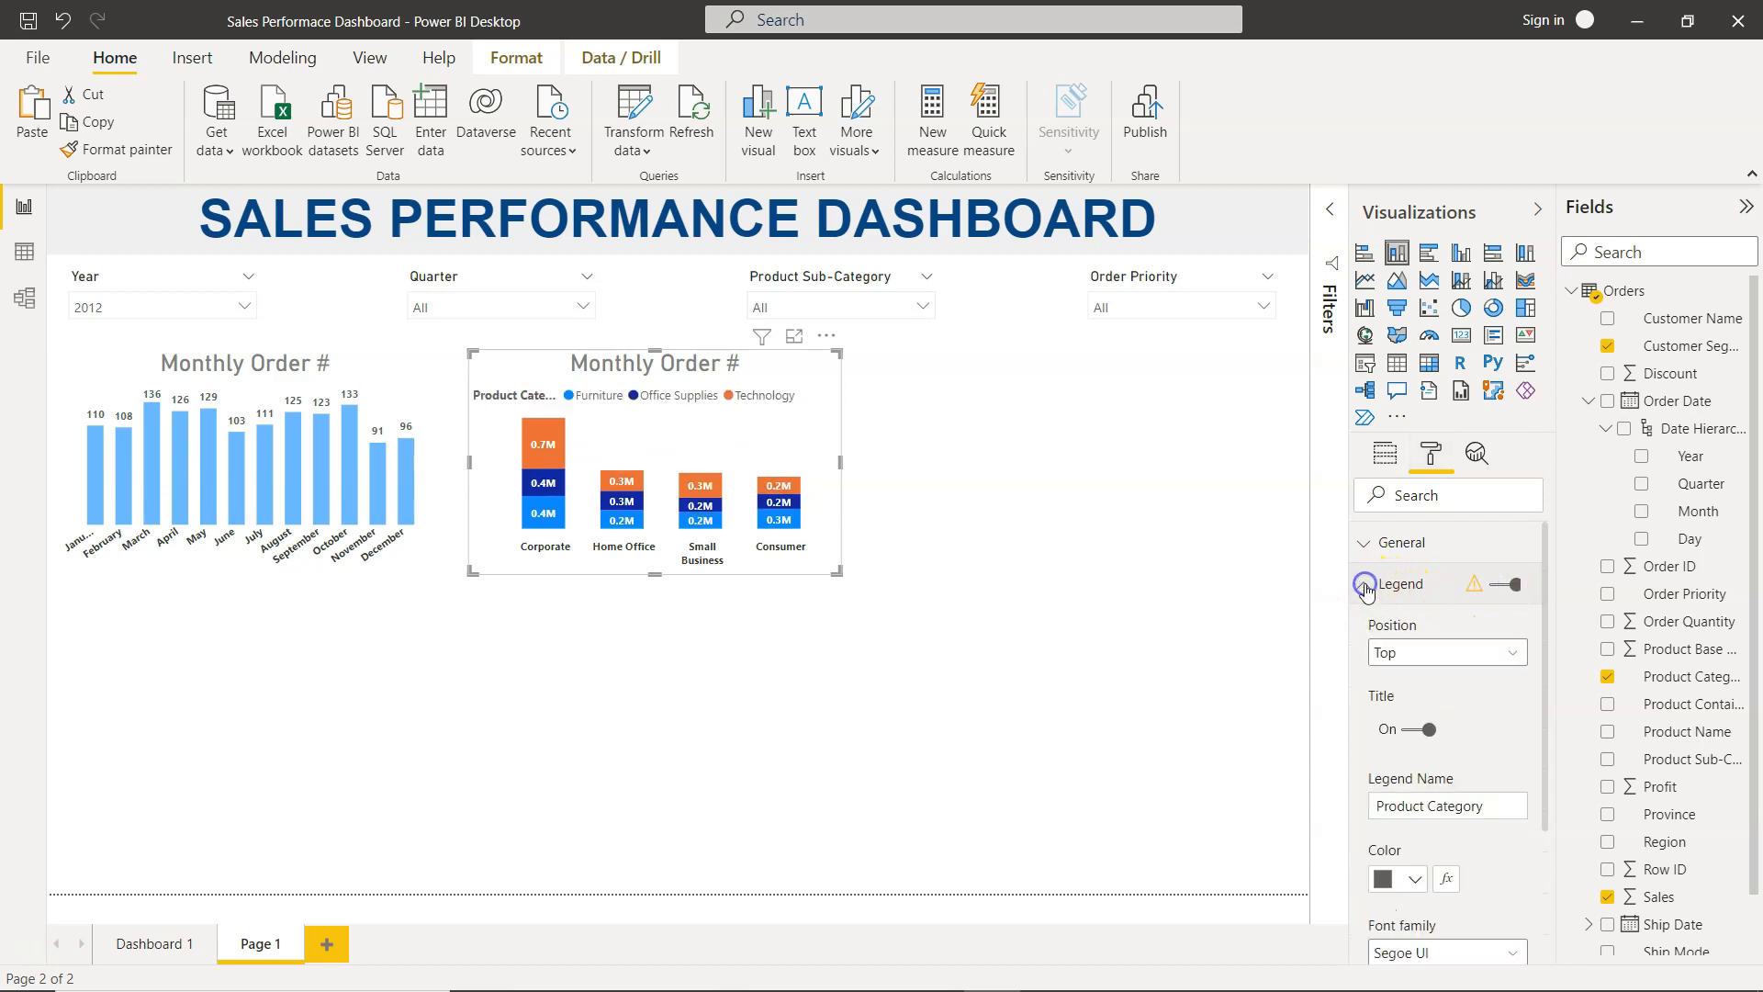
{"action": "left_click", "coordinate": [1412, 700]}
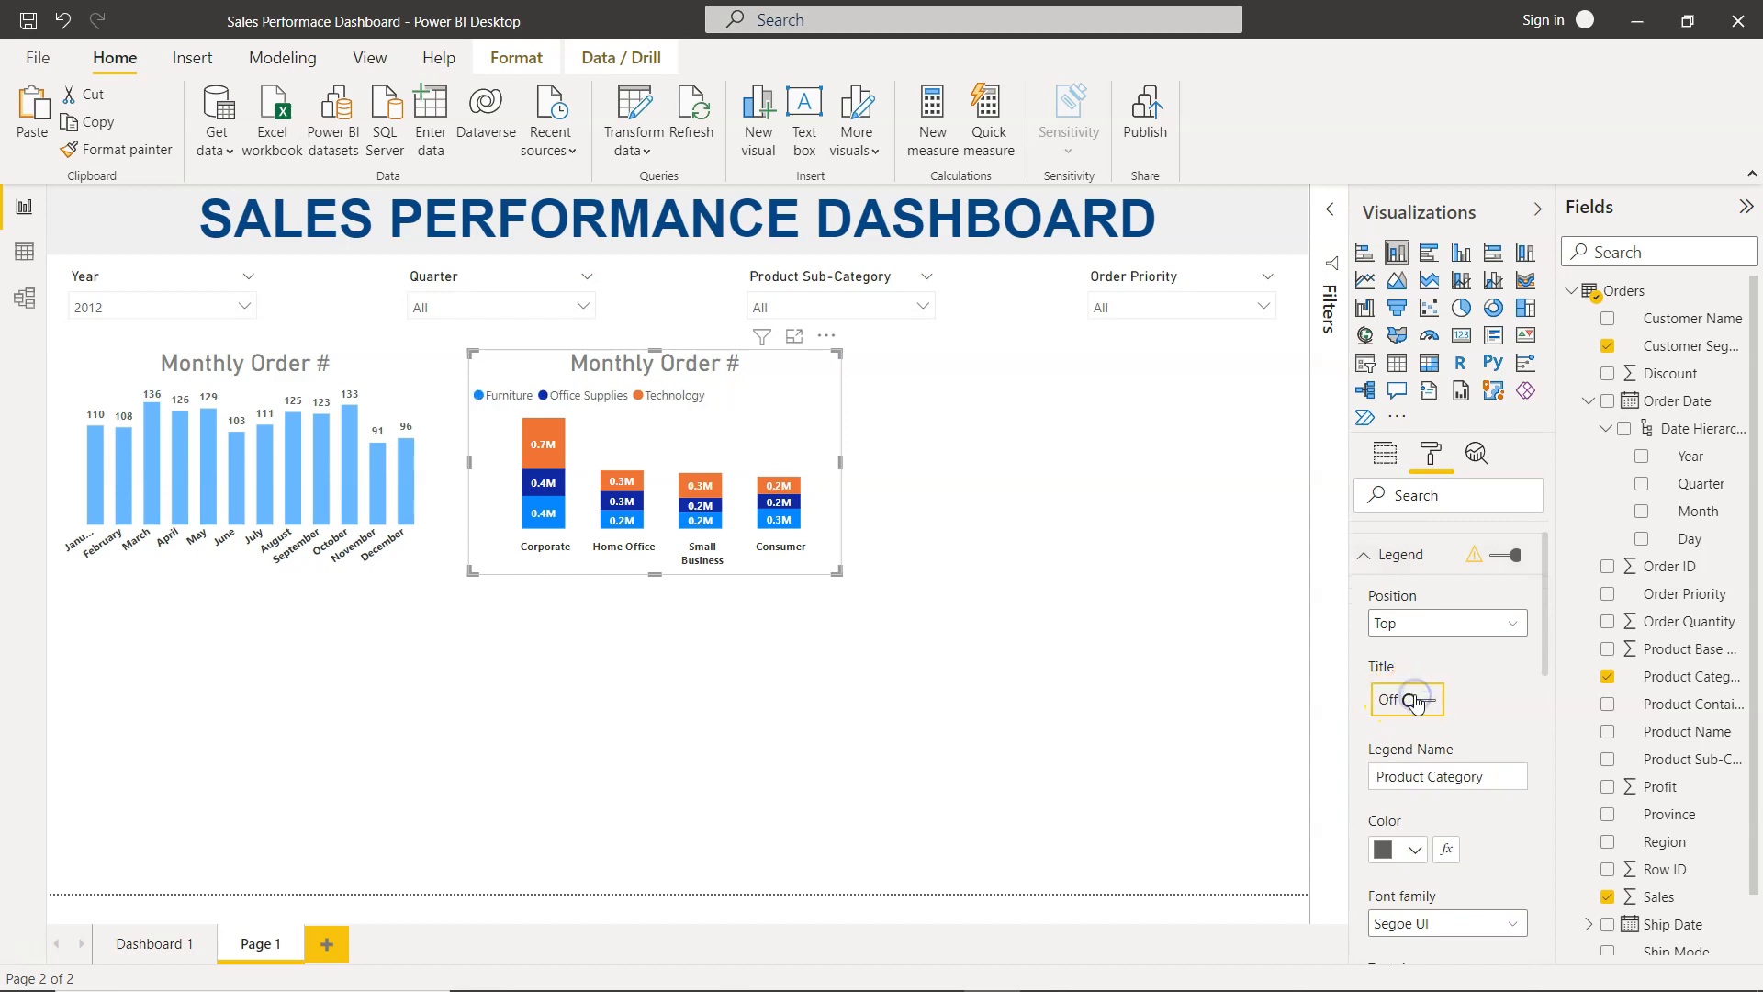
{"action": "scroll", "coordinate": [1506, 726], "scroll_direction": "down", "scroll_amount": 1}
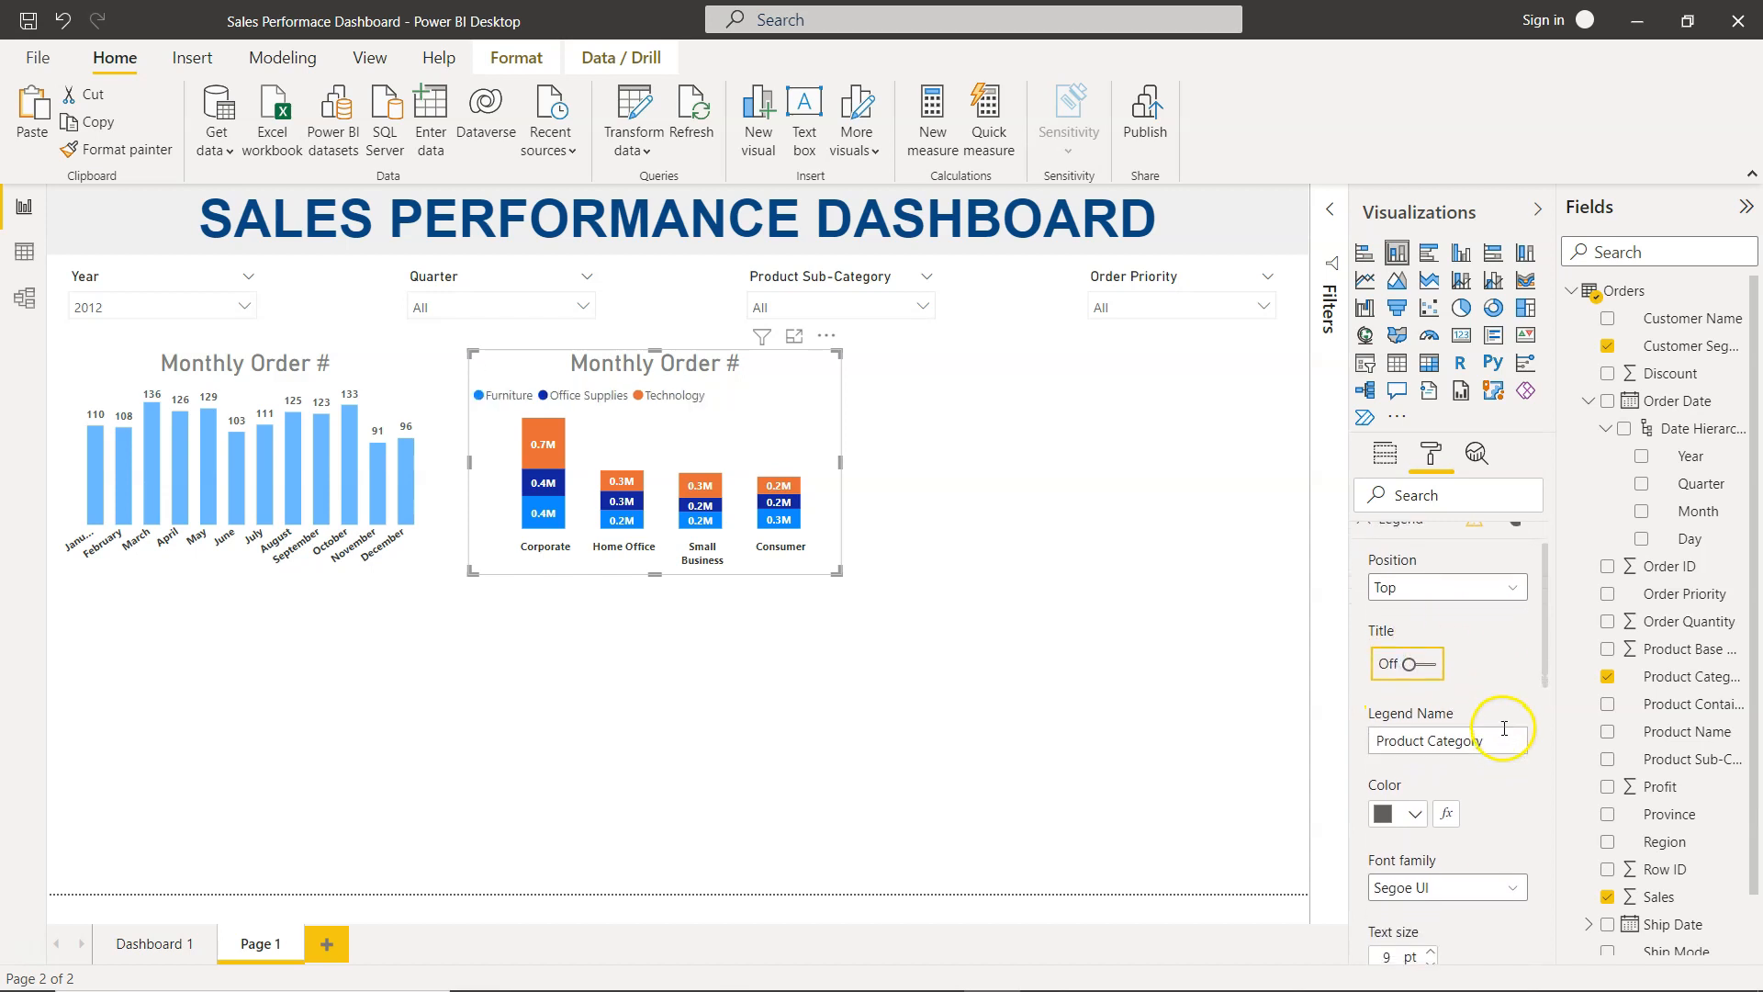
{"action": "left_click", "coordinate": [1463, 587]}
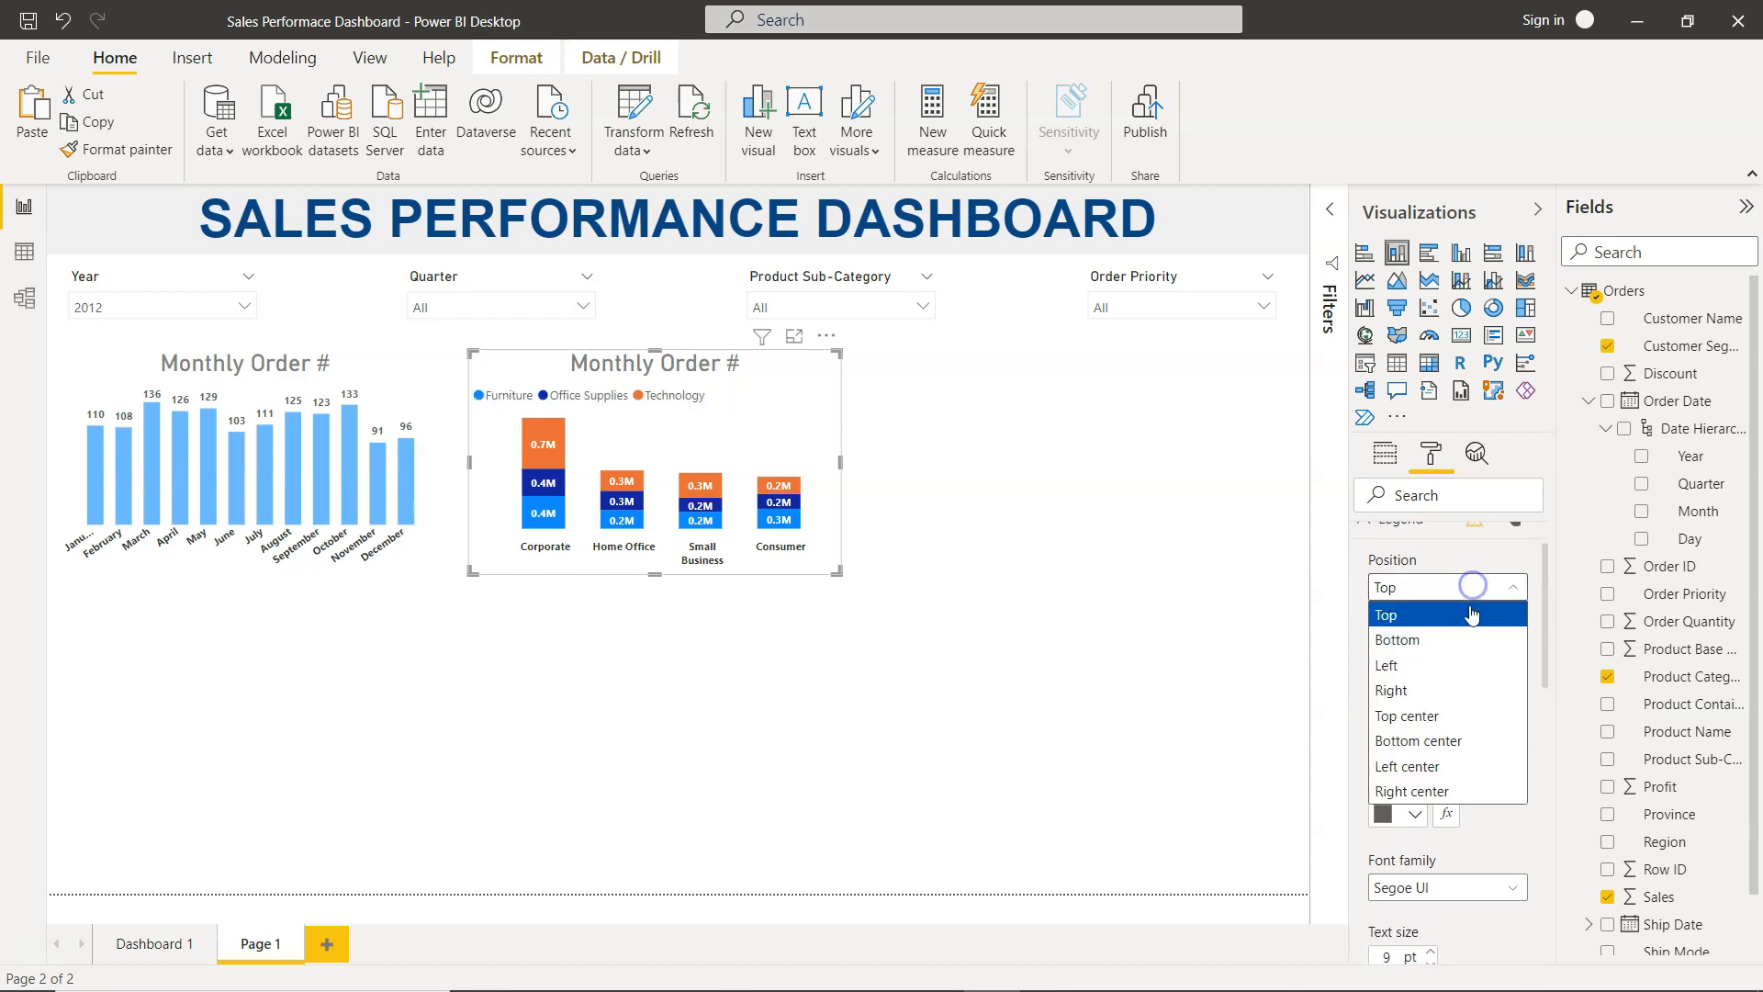
{"action": "left_click", "coordinate": [1464, 711]}
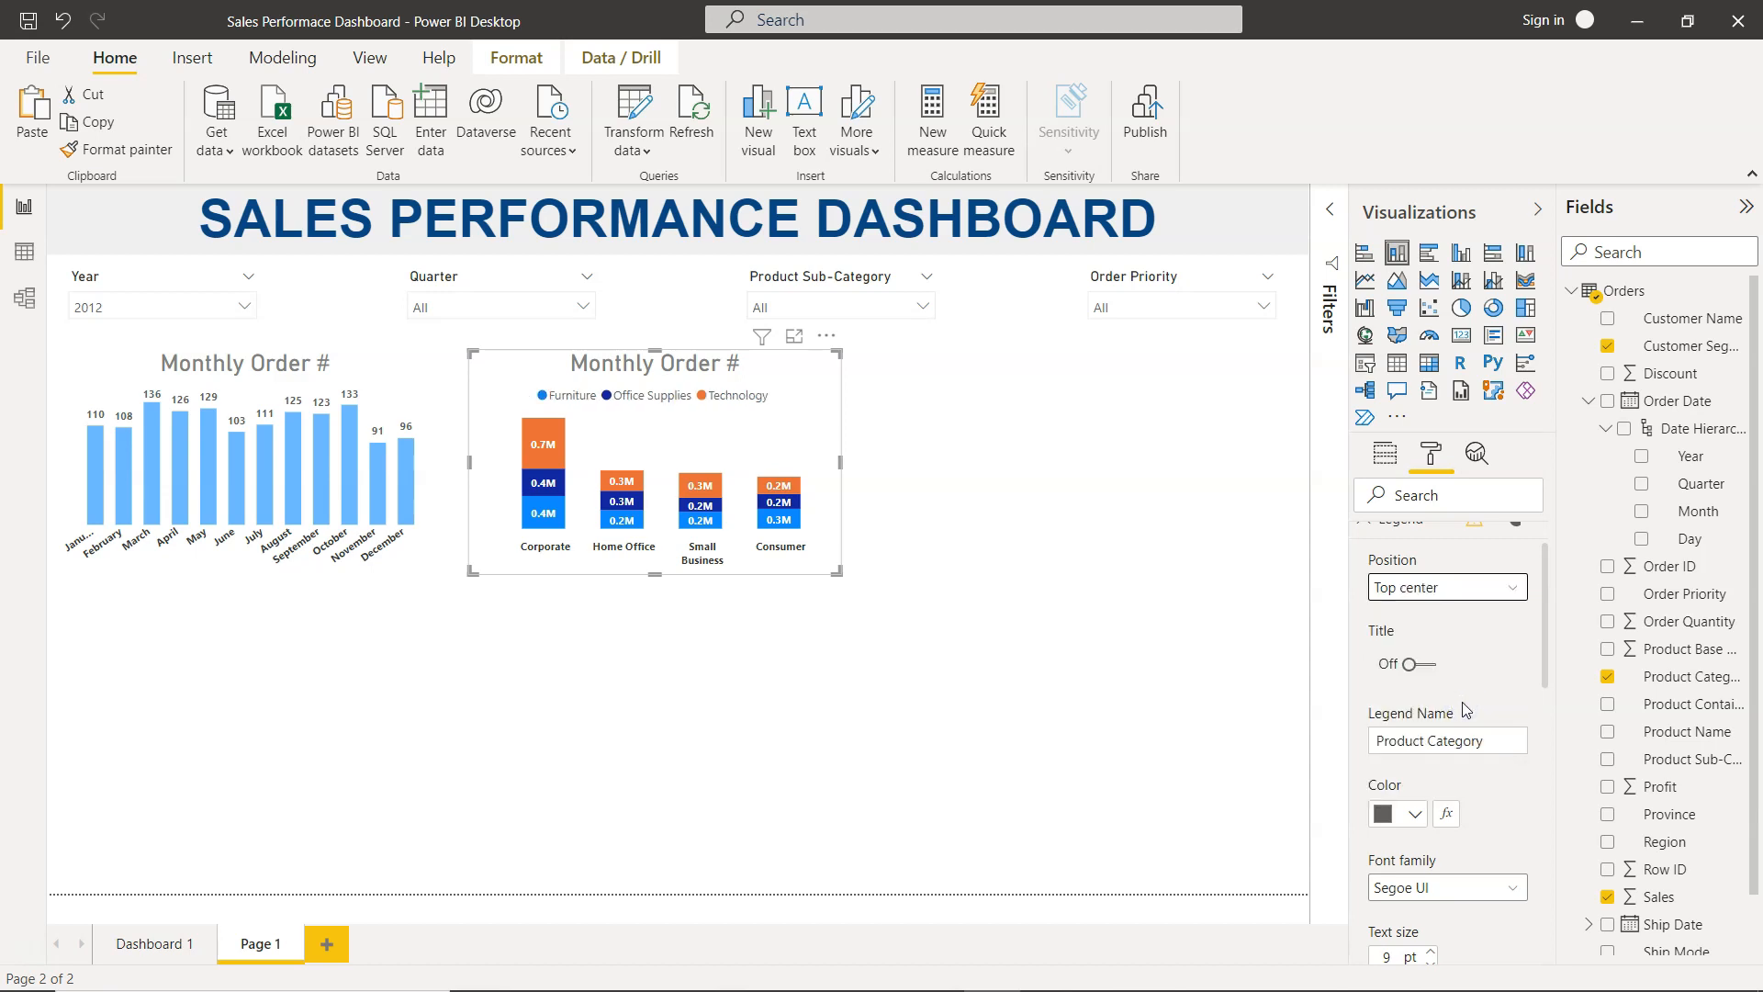
{"action": "scroll", "coordinate": [1462, 704], "scroll_direction": "up", "scroll_amount": 2}
{"action": "left_click", "coordinate": [1366, 585]}
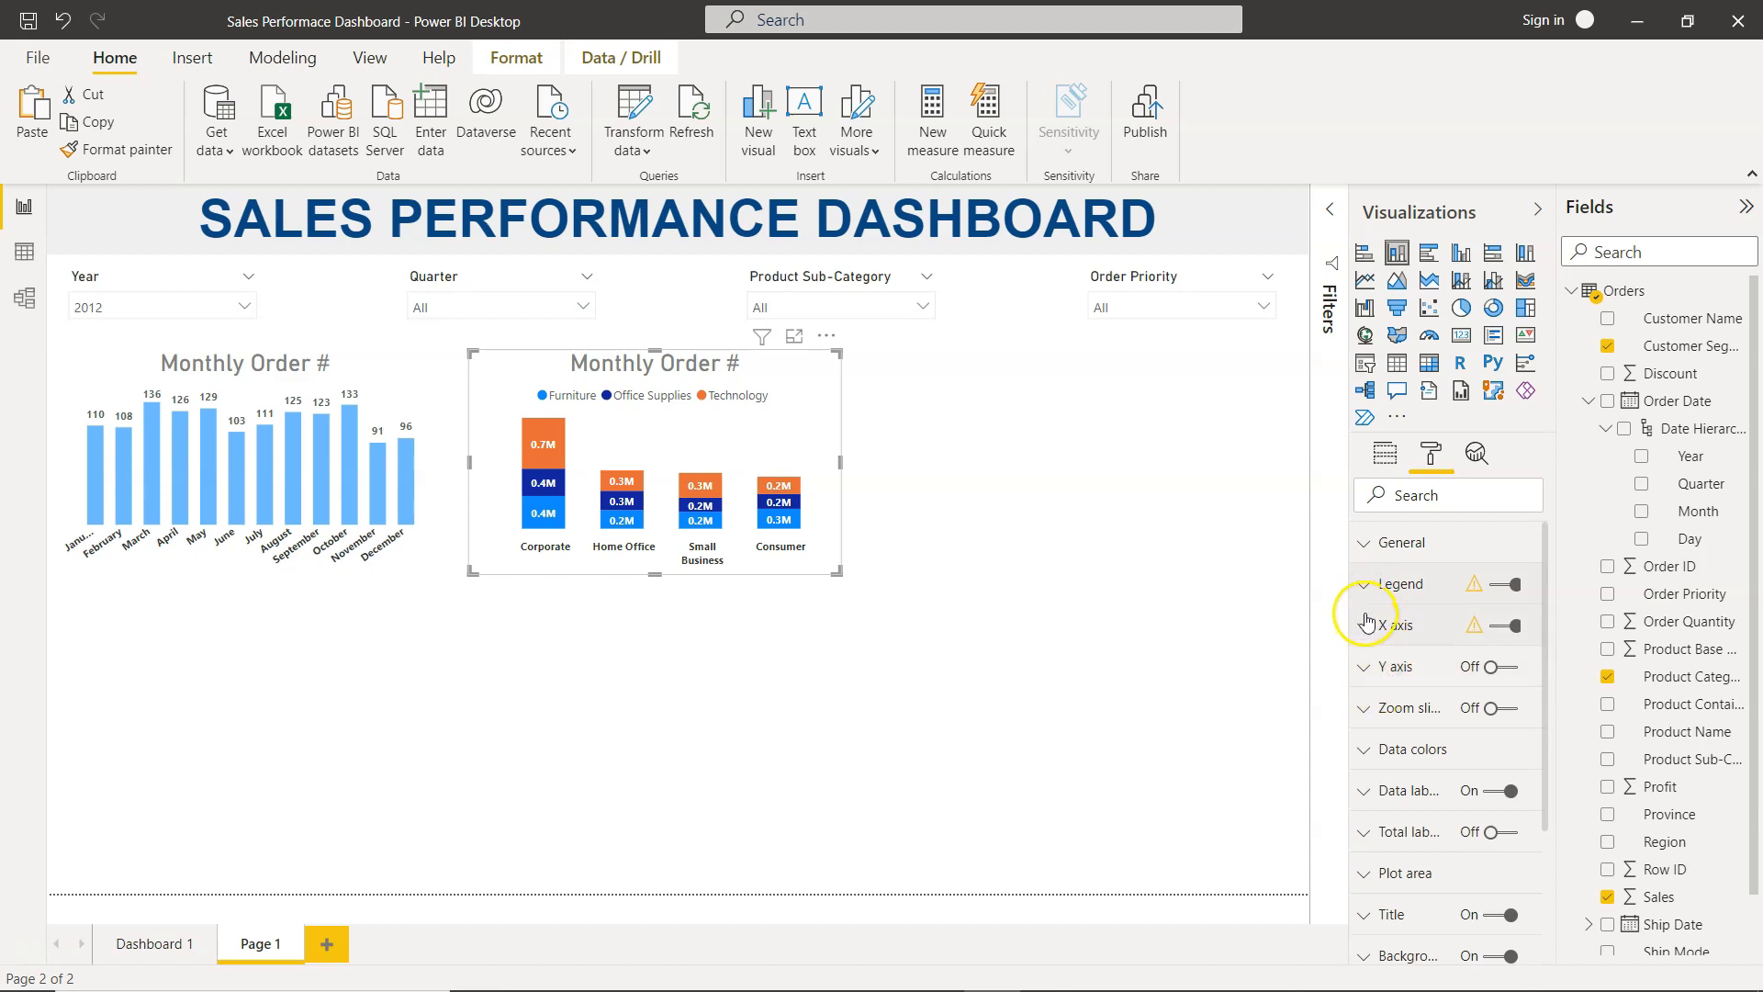
Step: Review the X axis and Y axis format settings of the segment chart
{"action": "left_click", "coordinate": [1366, 632]}
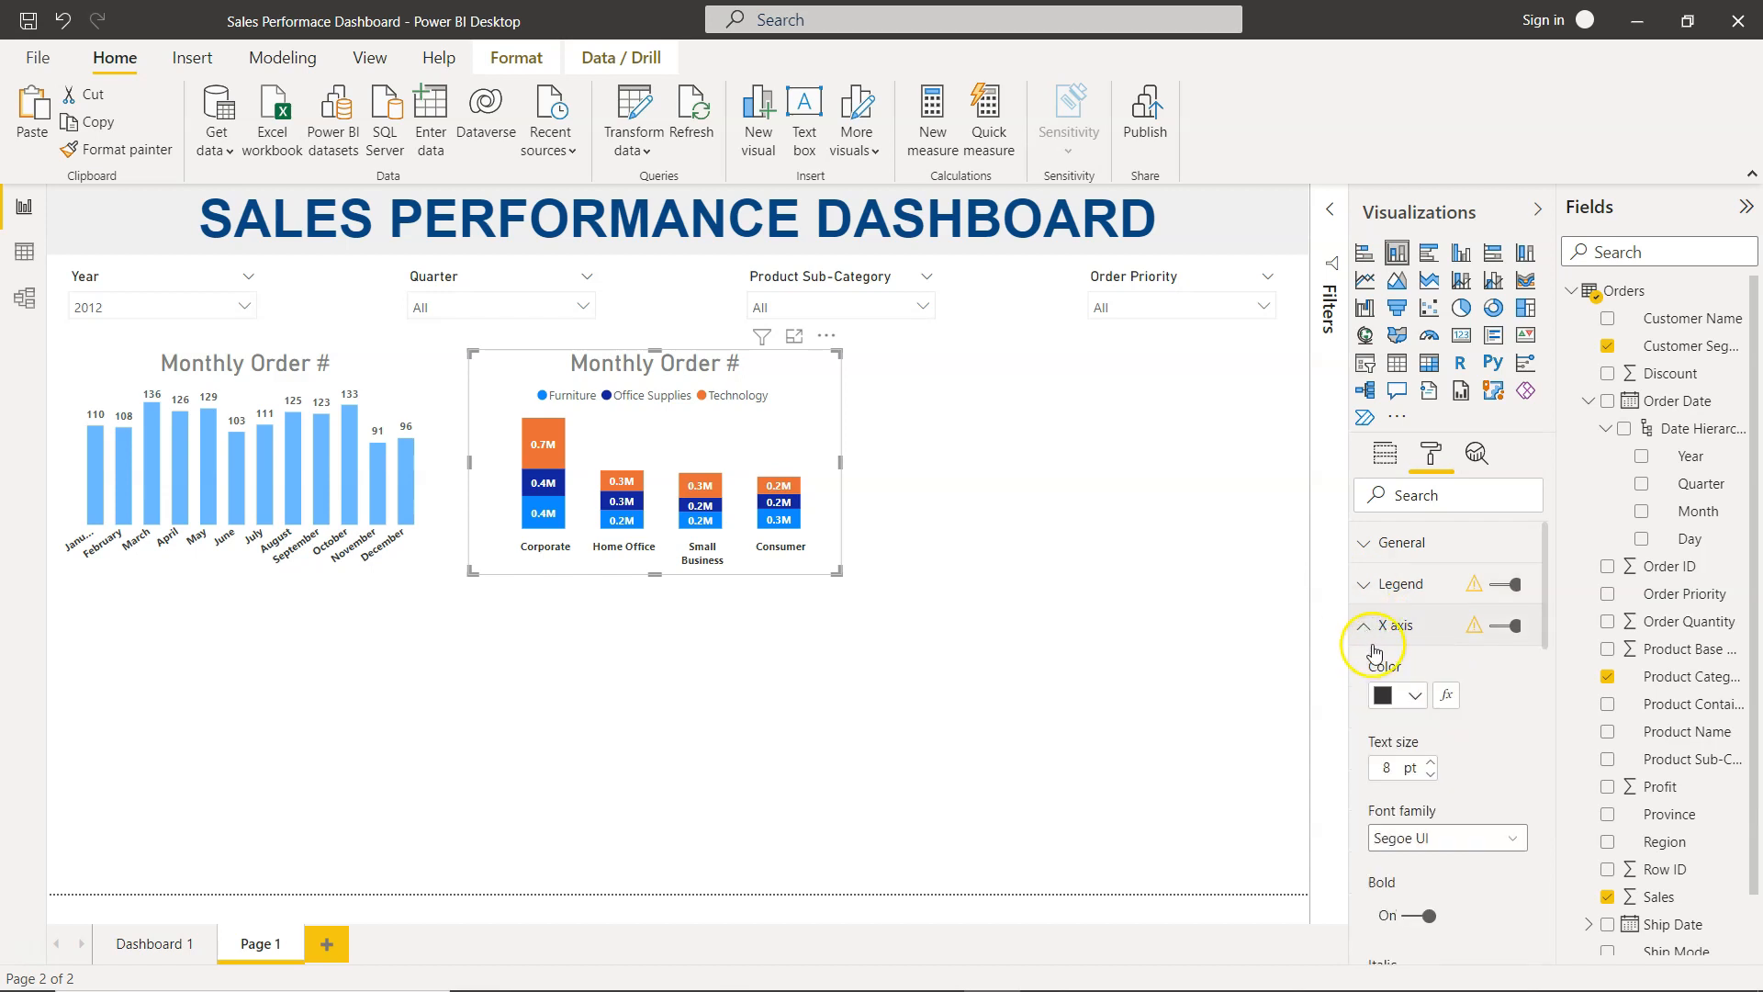
{"action": "scroll", "coordinate": [1408, 765], "scroll_direction": "down", "scroll_amount": 4}
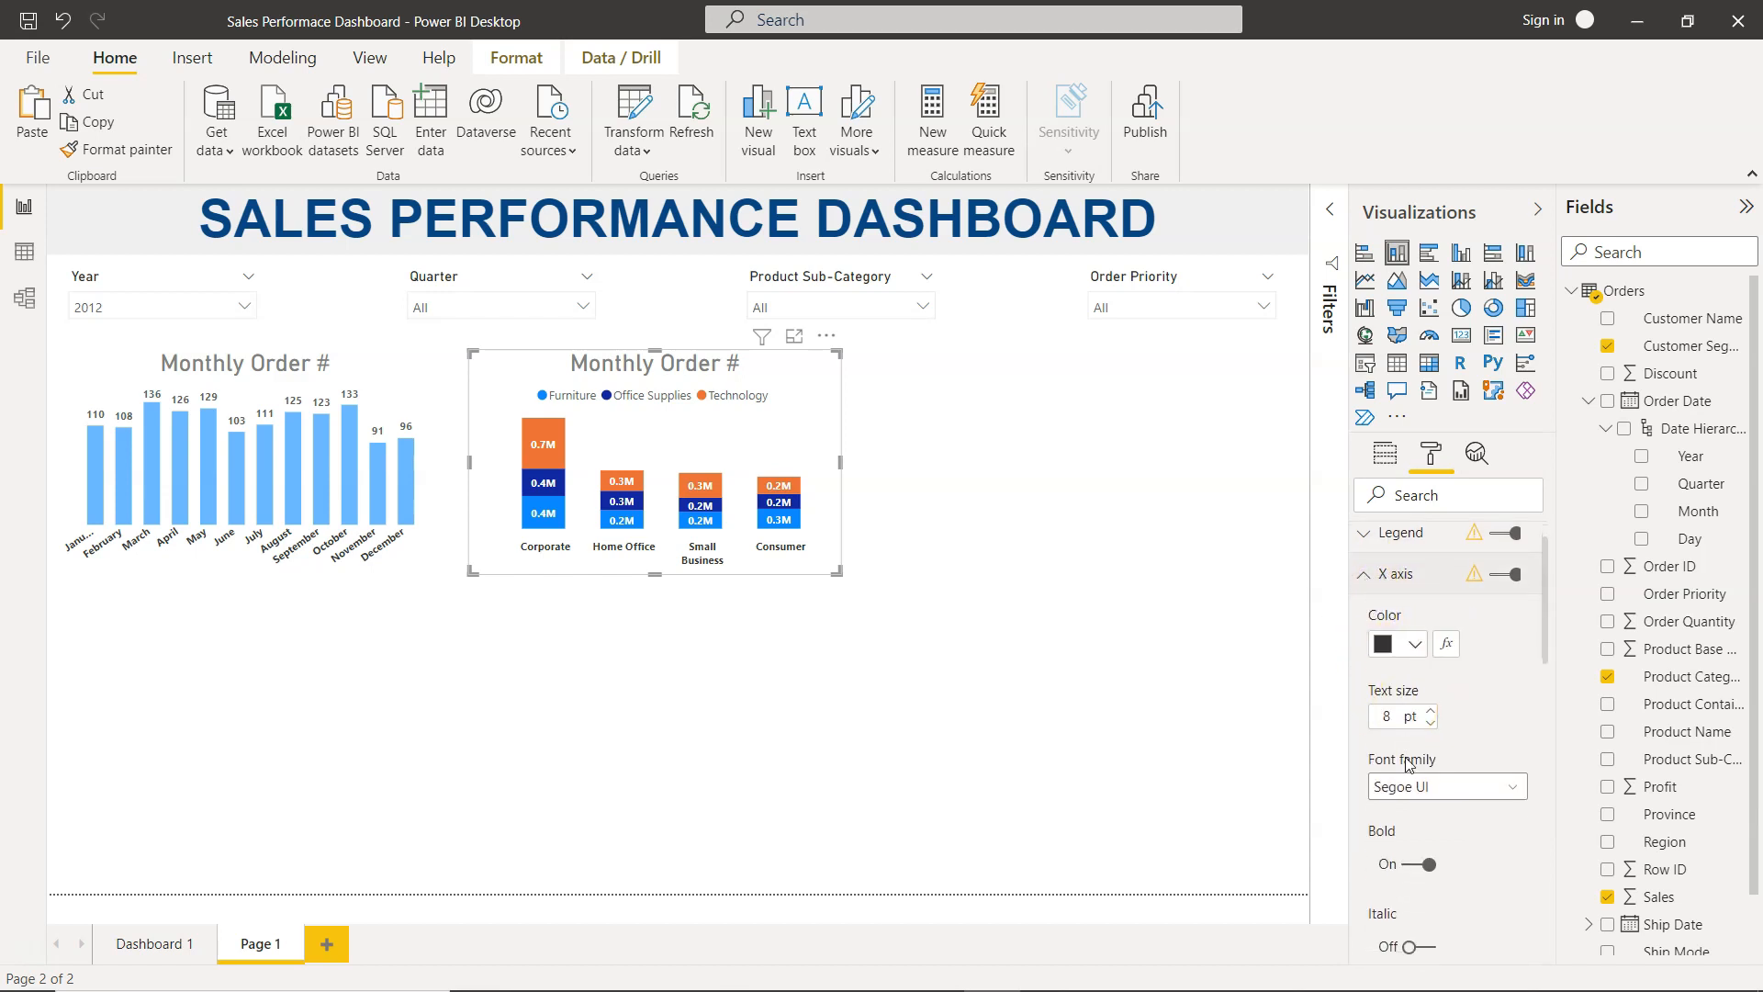
{"action": "scroll", "coordinate": [1387, 661], "scroll_direction": "up", "scroll_amount": 4}
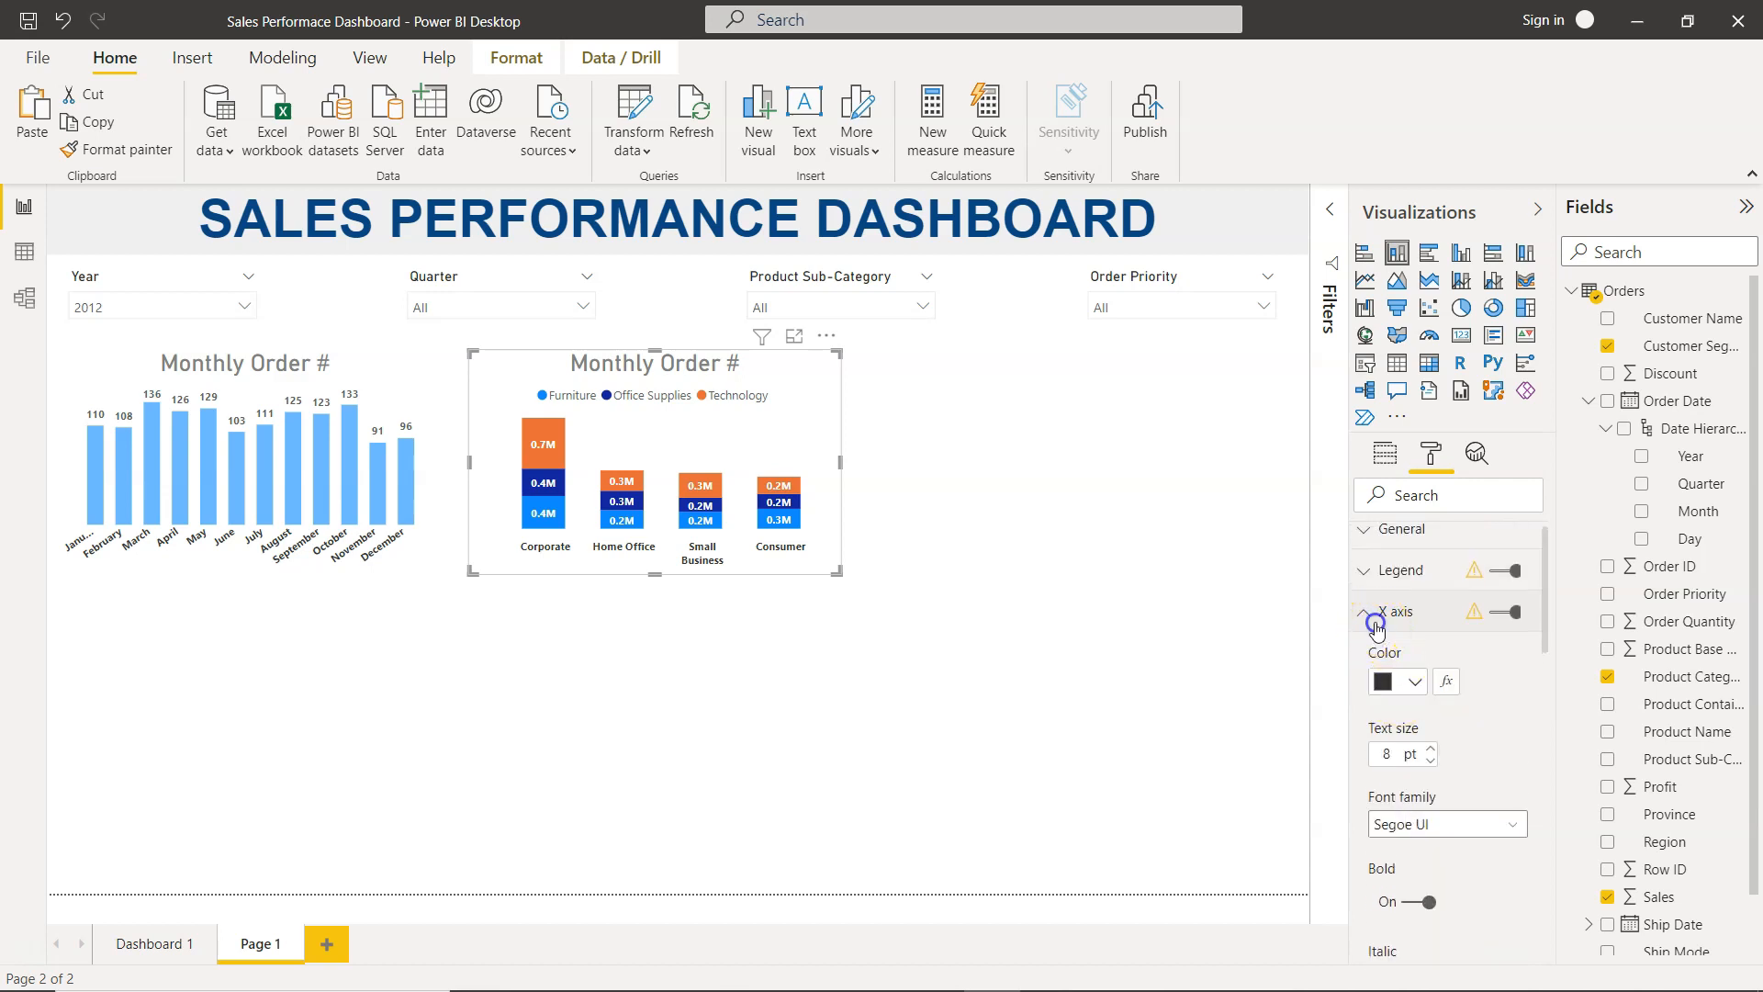
{"action": "left_click", "coordinate": [1375, 624]}
{"action": "left_click", "coordinate": [1363, 654]}
{"action": "scroll", "coordinate": [1391, 725], "scroll_direction": "down", "scroll_amount": 1}
{"action": "scroll", "coordinate": [1392, 740], "scroll_direction": "down", "scroll_amount": 3}
{"action": "scroll", "coordinate": [1392, 740], "scroll_direction": "up", "scroll_amount": 2}
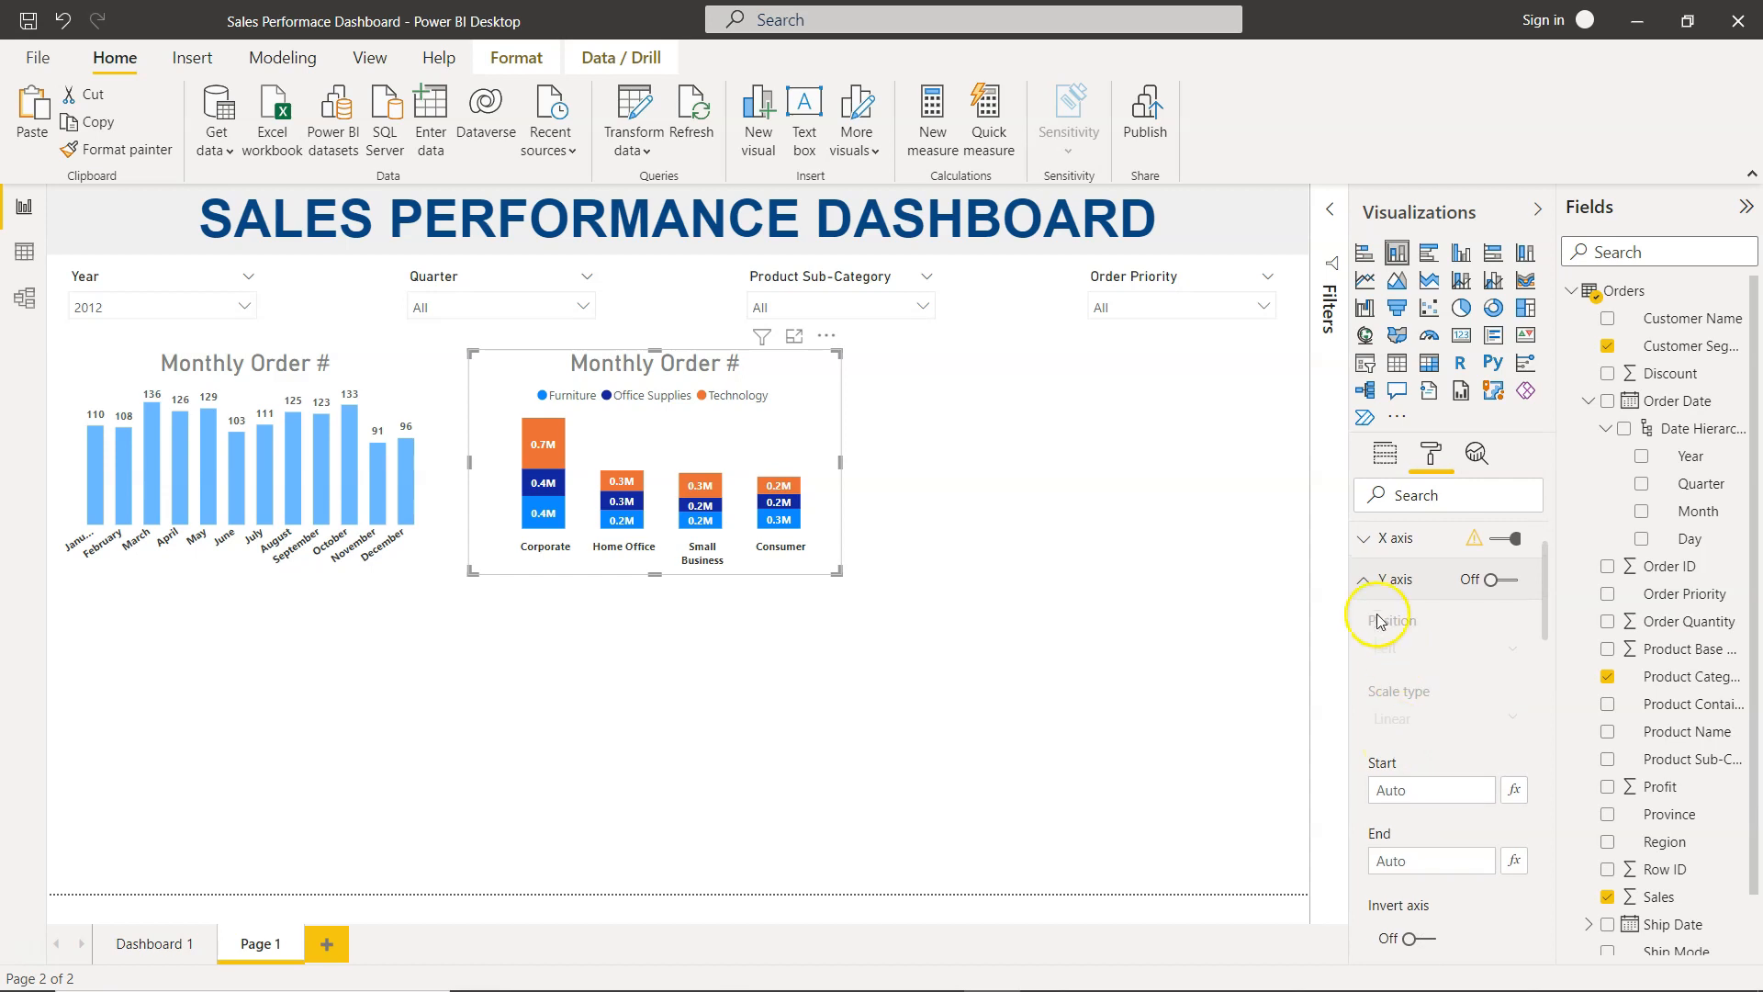
{"action": "left_click", "coordinate": [1365, 579]}
Step: Color the segment chart's series in progressively lighter theme blues: medium for Furniture, light for Office Supplies, lightest for Technology
{"action": "left_click", "coordinate": [1365, 662]}
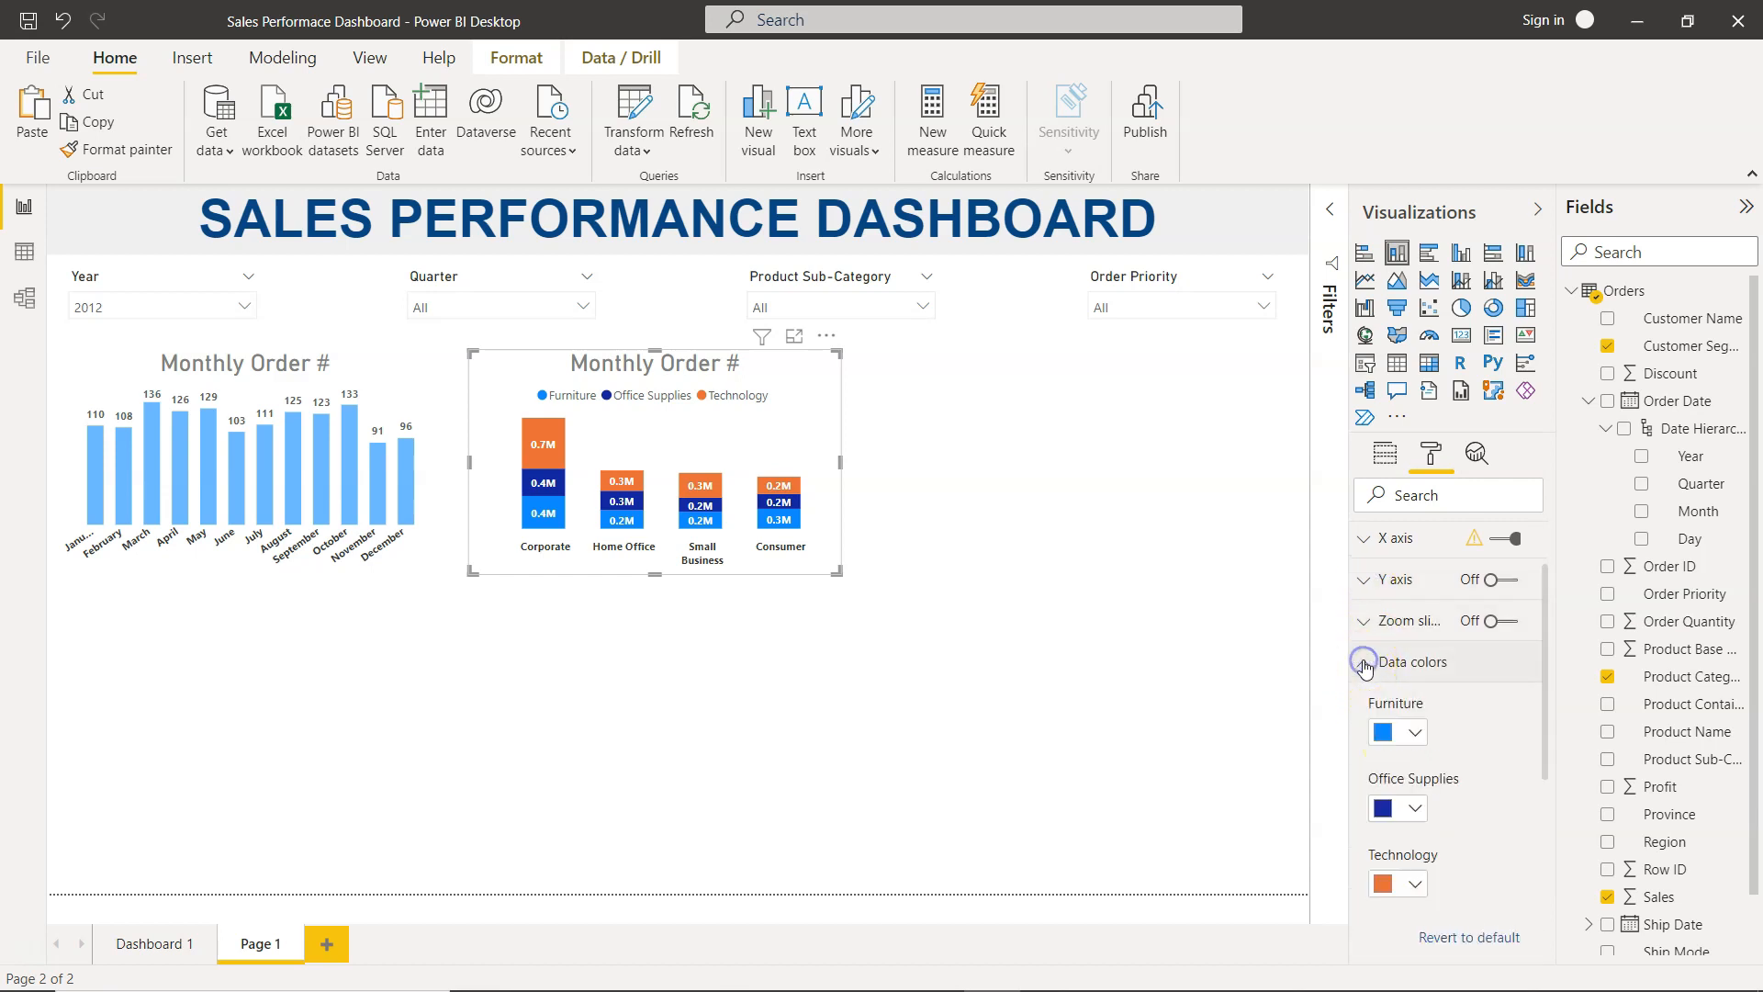
{"action": "scroll", "coordinate": [1414, 732], "scroll_direction": "down", "scroll_amount": 2}
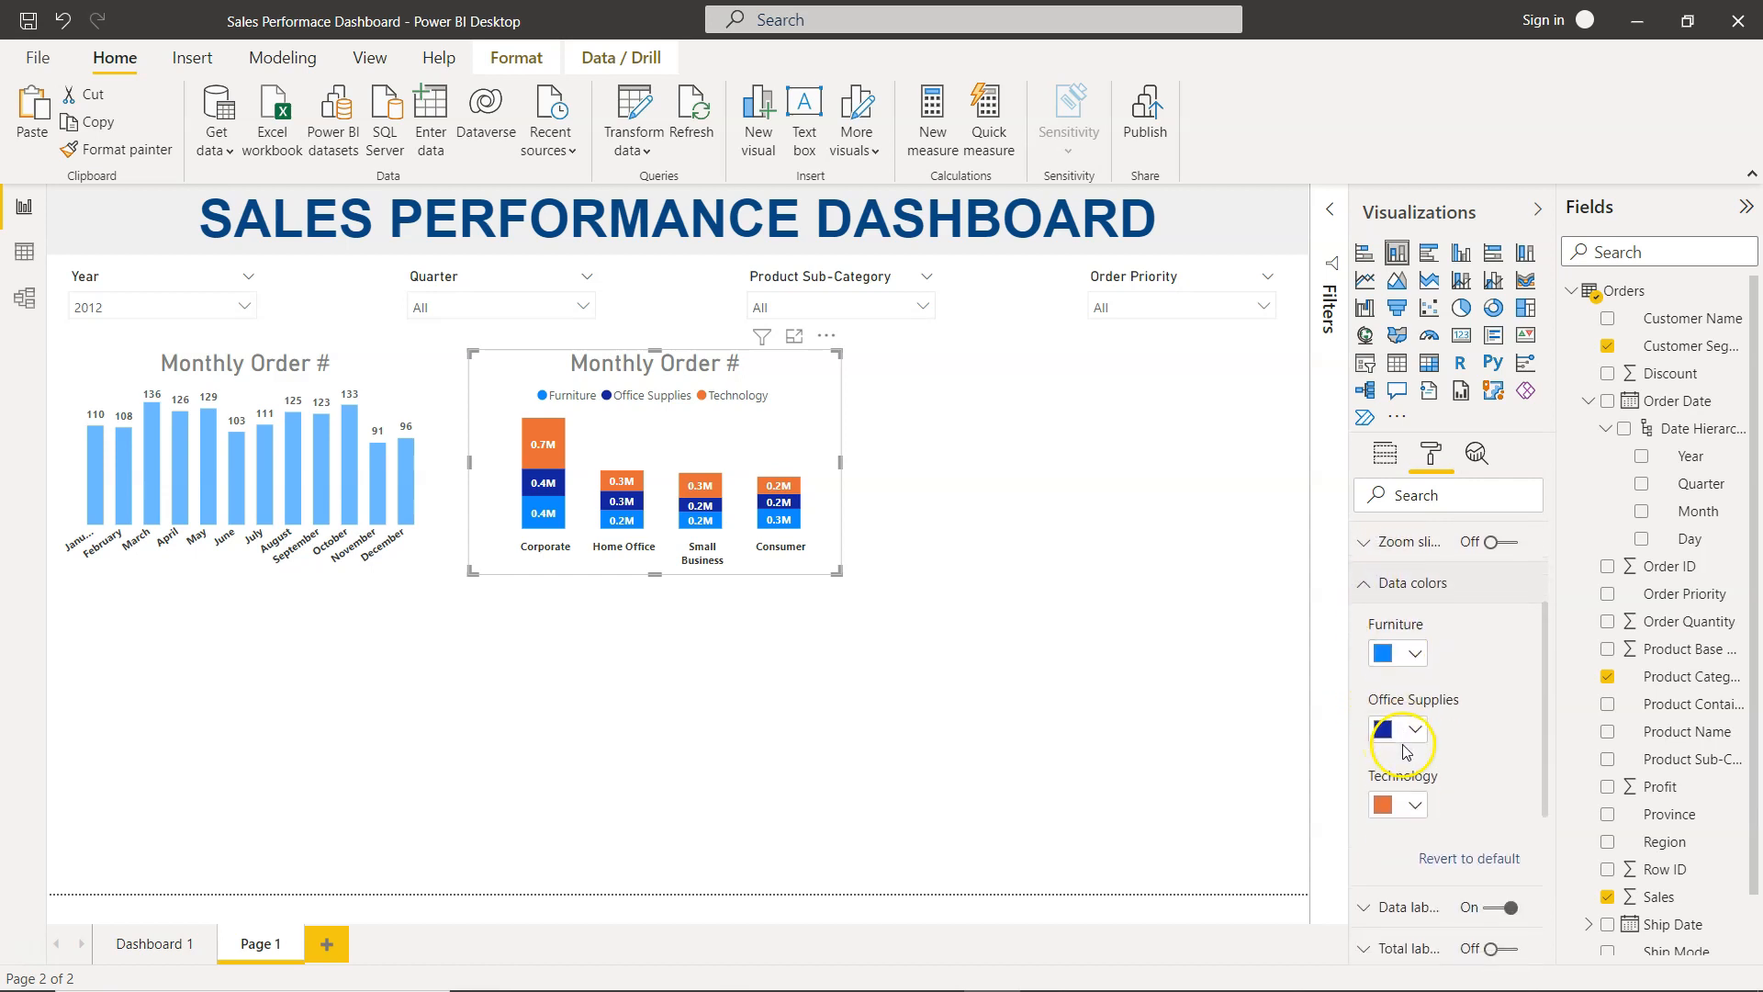
{"action": "left_click", "coordinate": [1415, 651]}
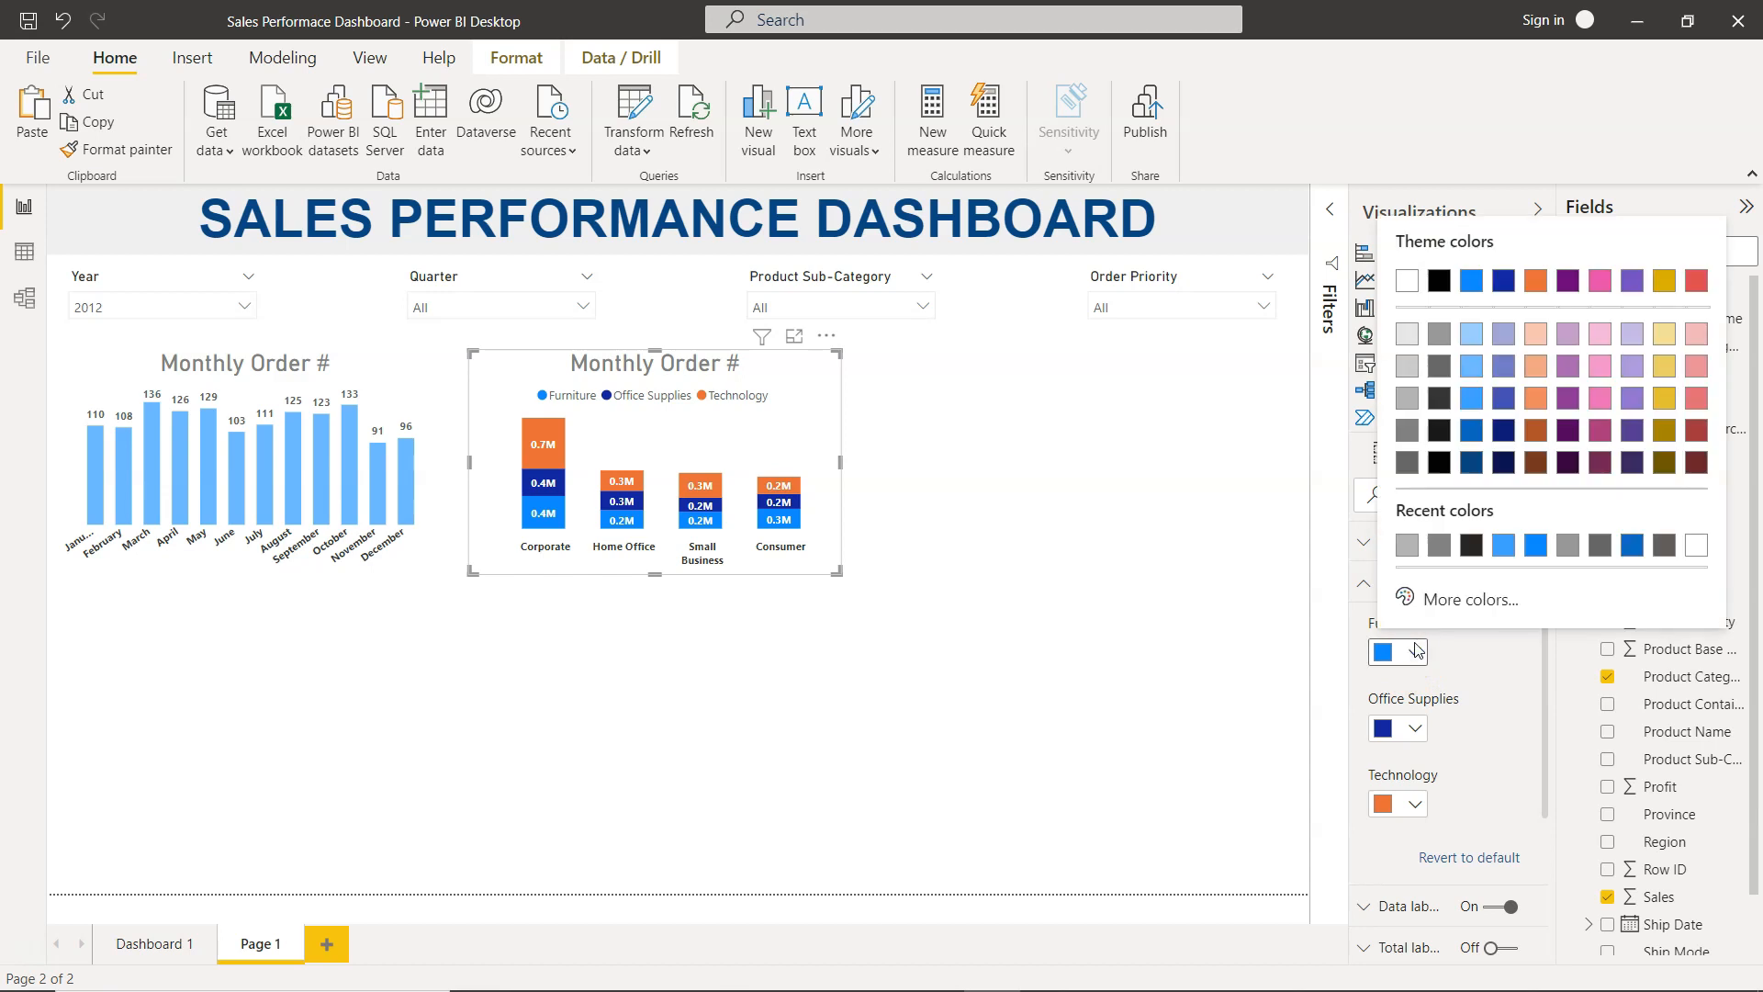
{"action": "left_click", "coordinate": [1471, 398]}
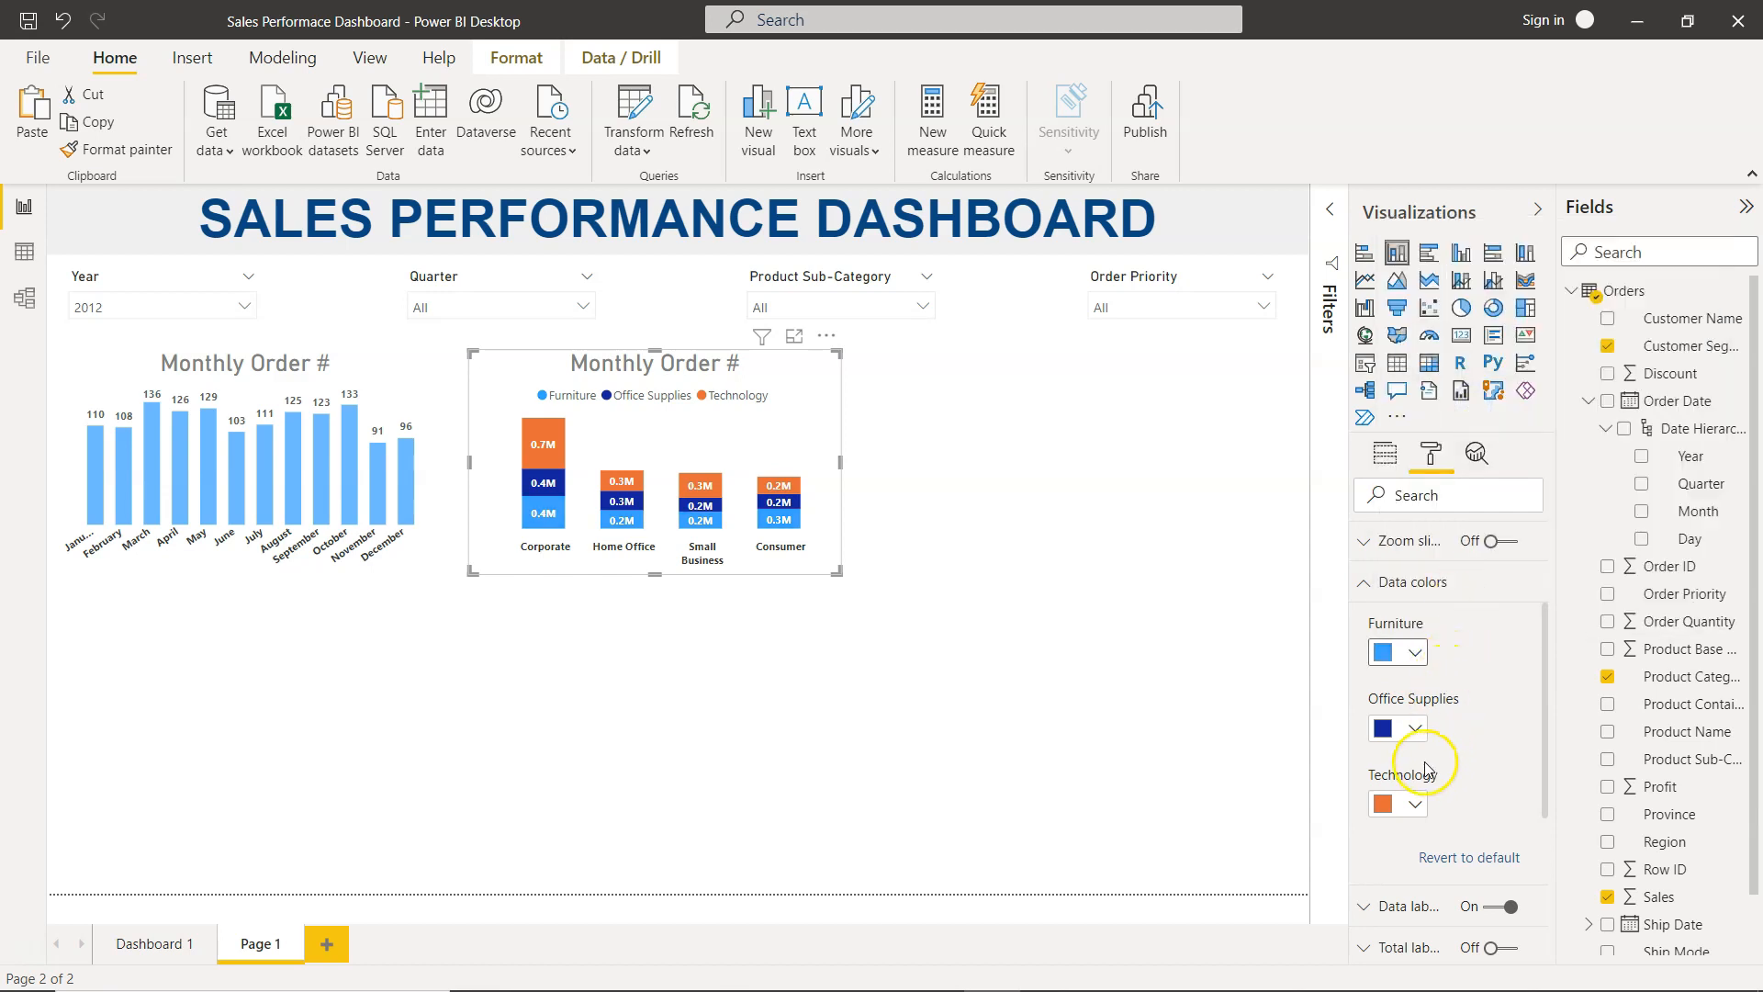
{"action": "left_click", "coordinate": [1415, 728]}
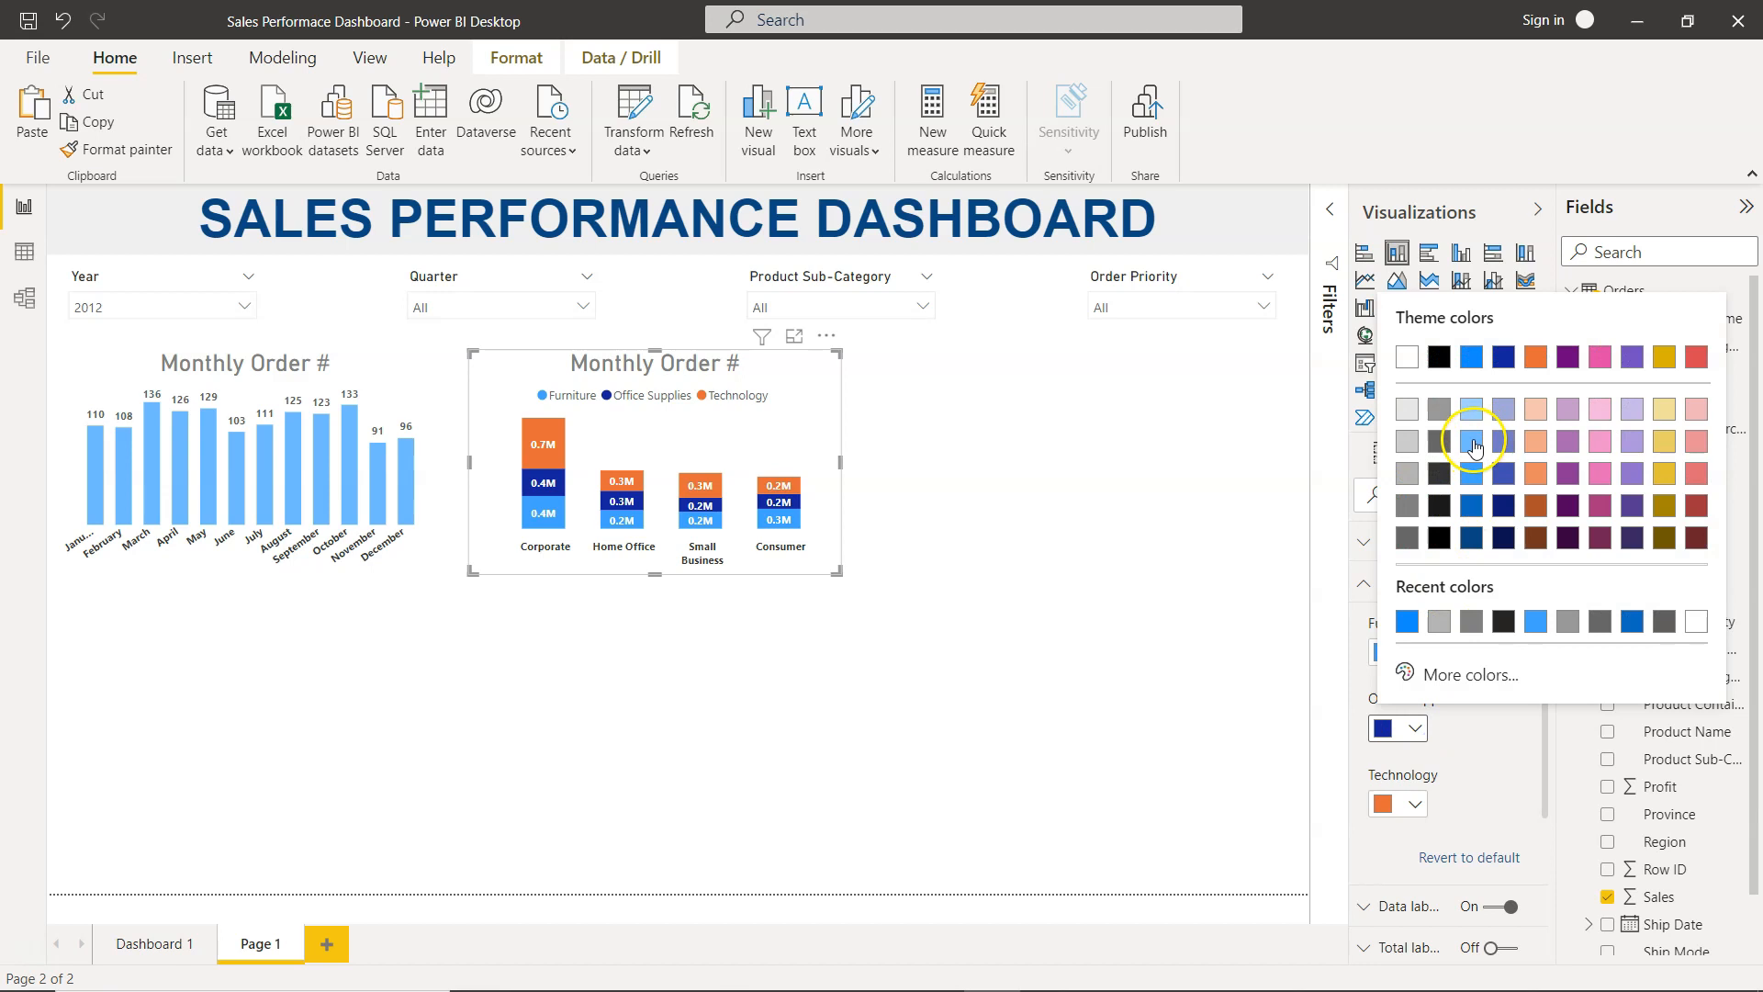
{"action": "left_click", "coordinate": [1474, 447]}
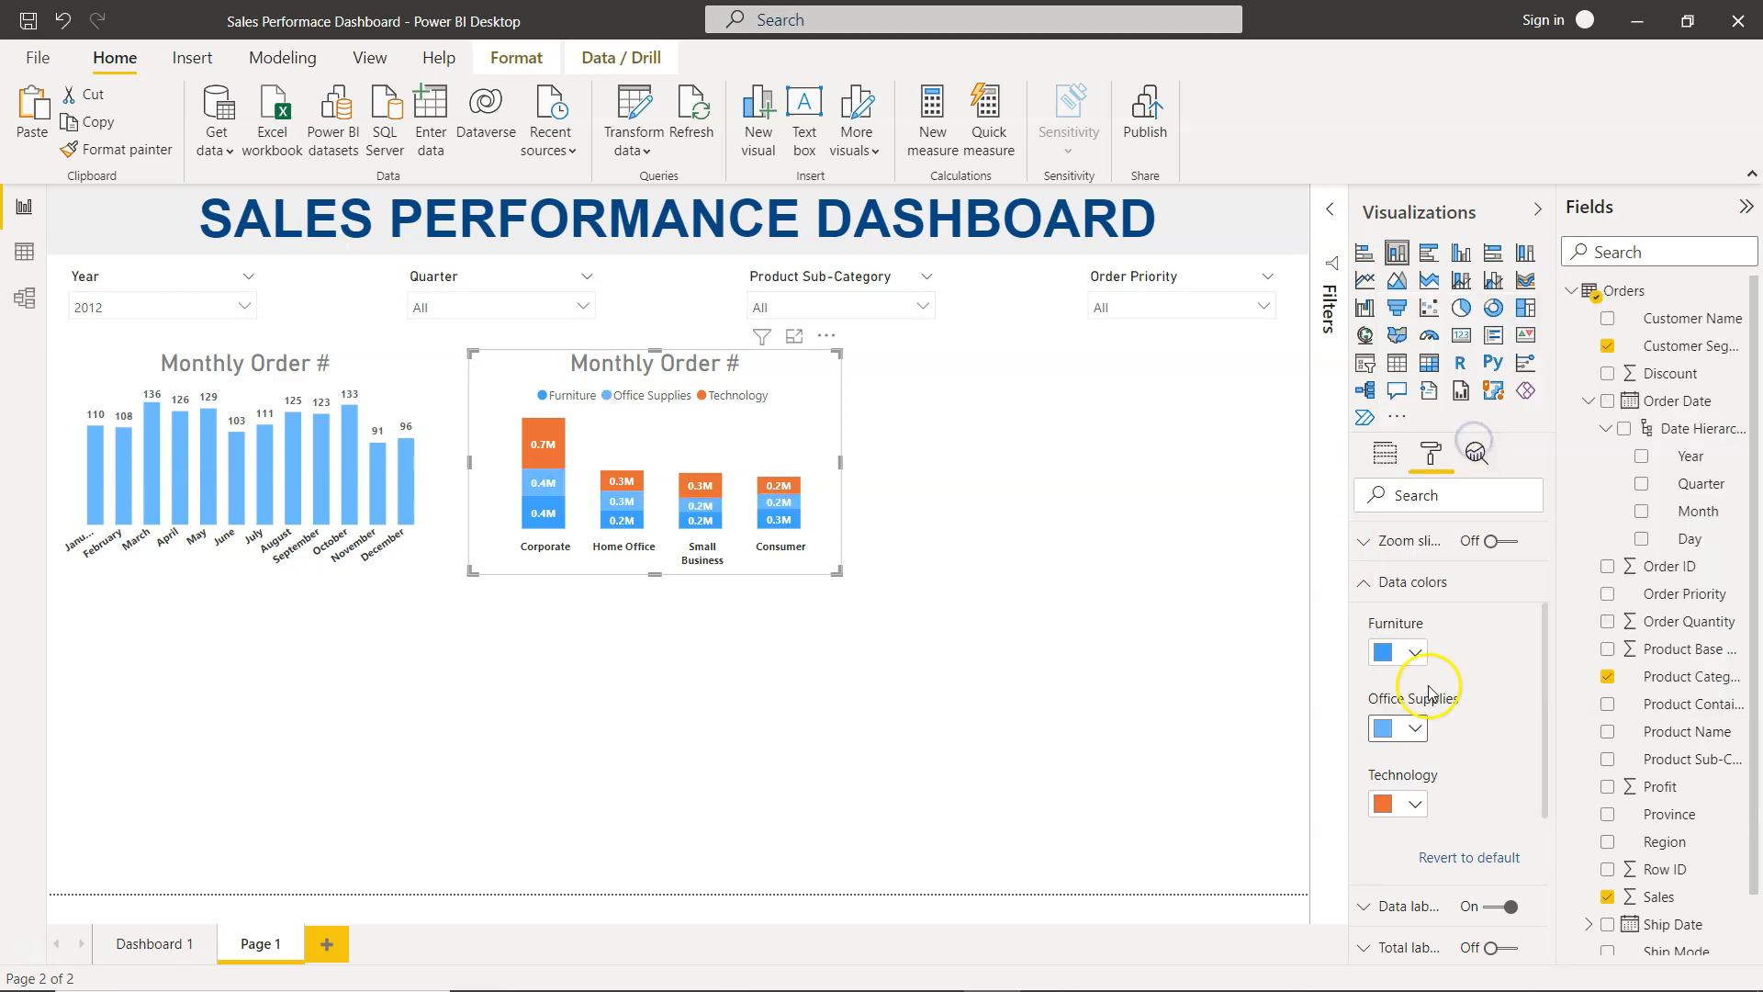
{"action": "left_click", "coordinate": [1415, 805]}
{"action": "left_click", "coordinate": [1472, 485]}
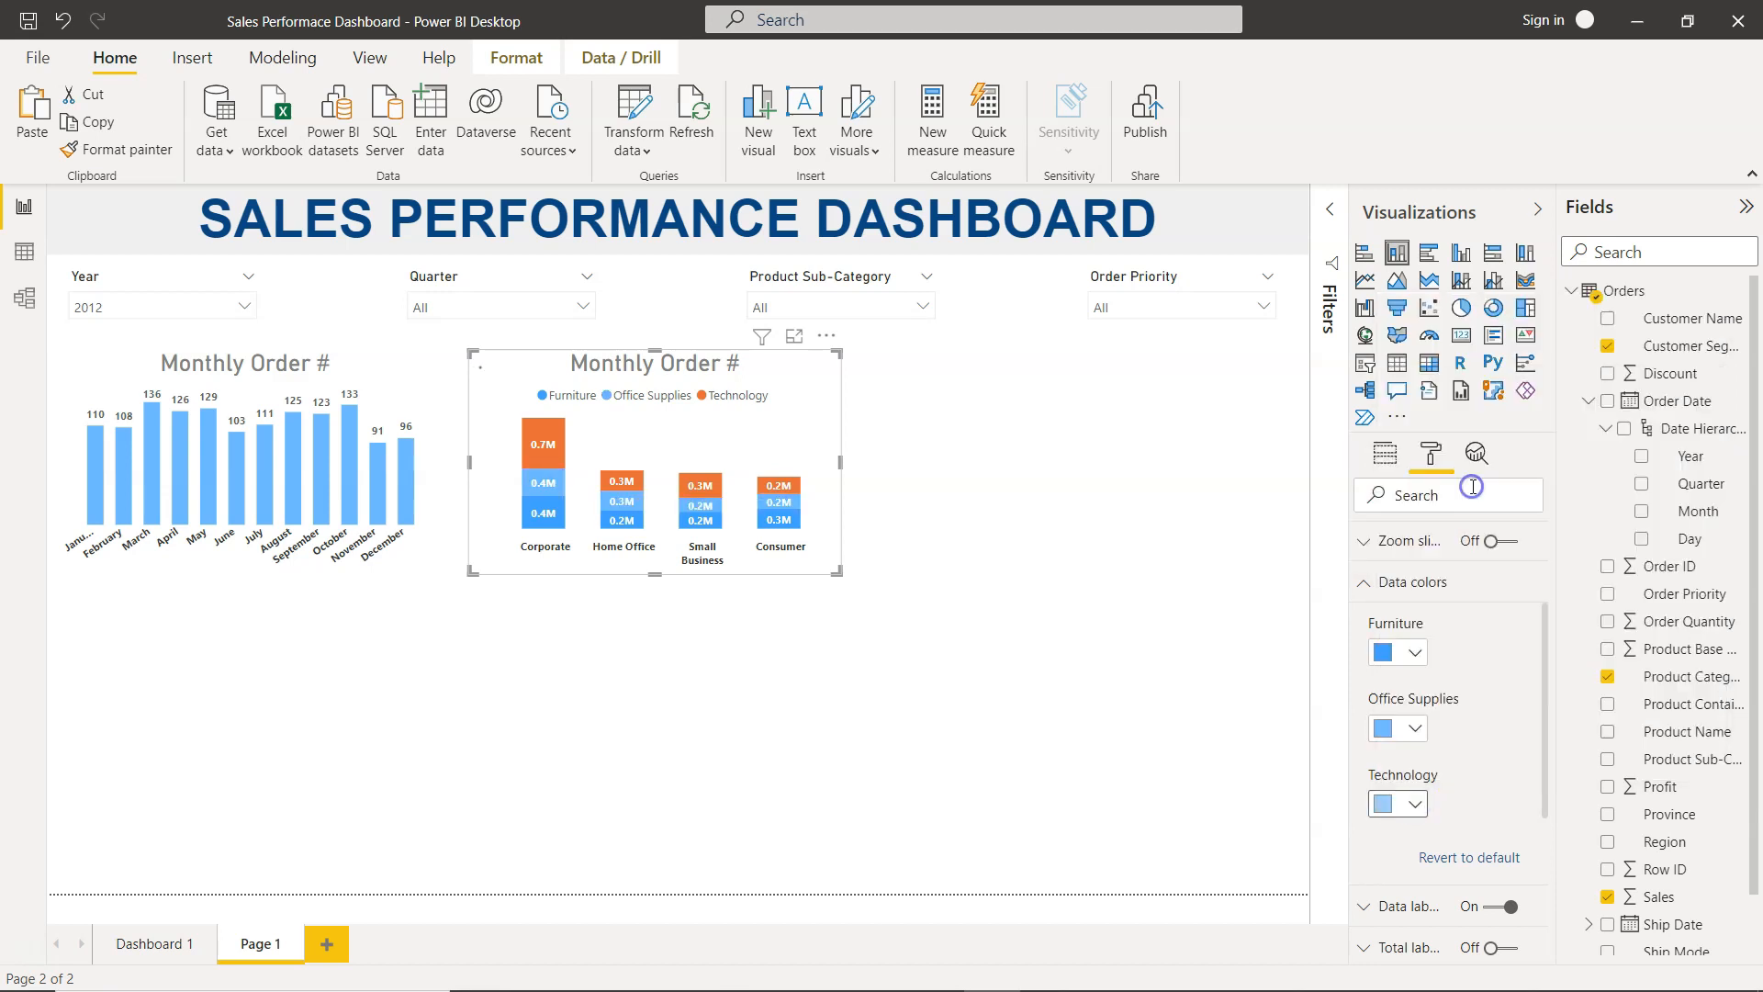
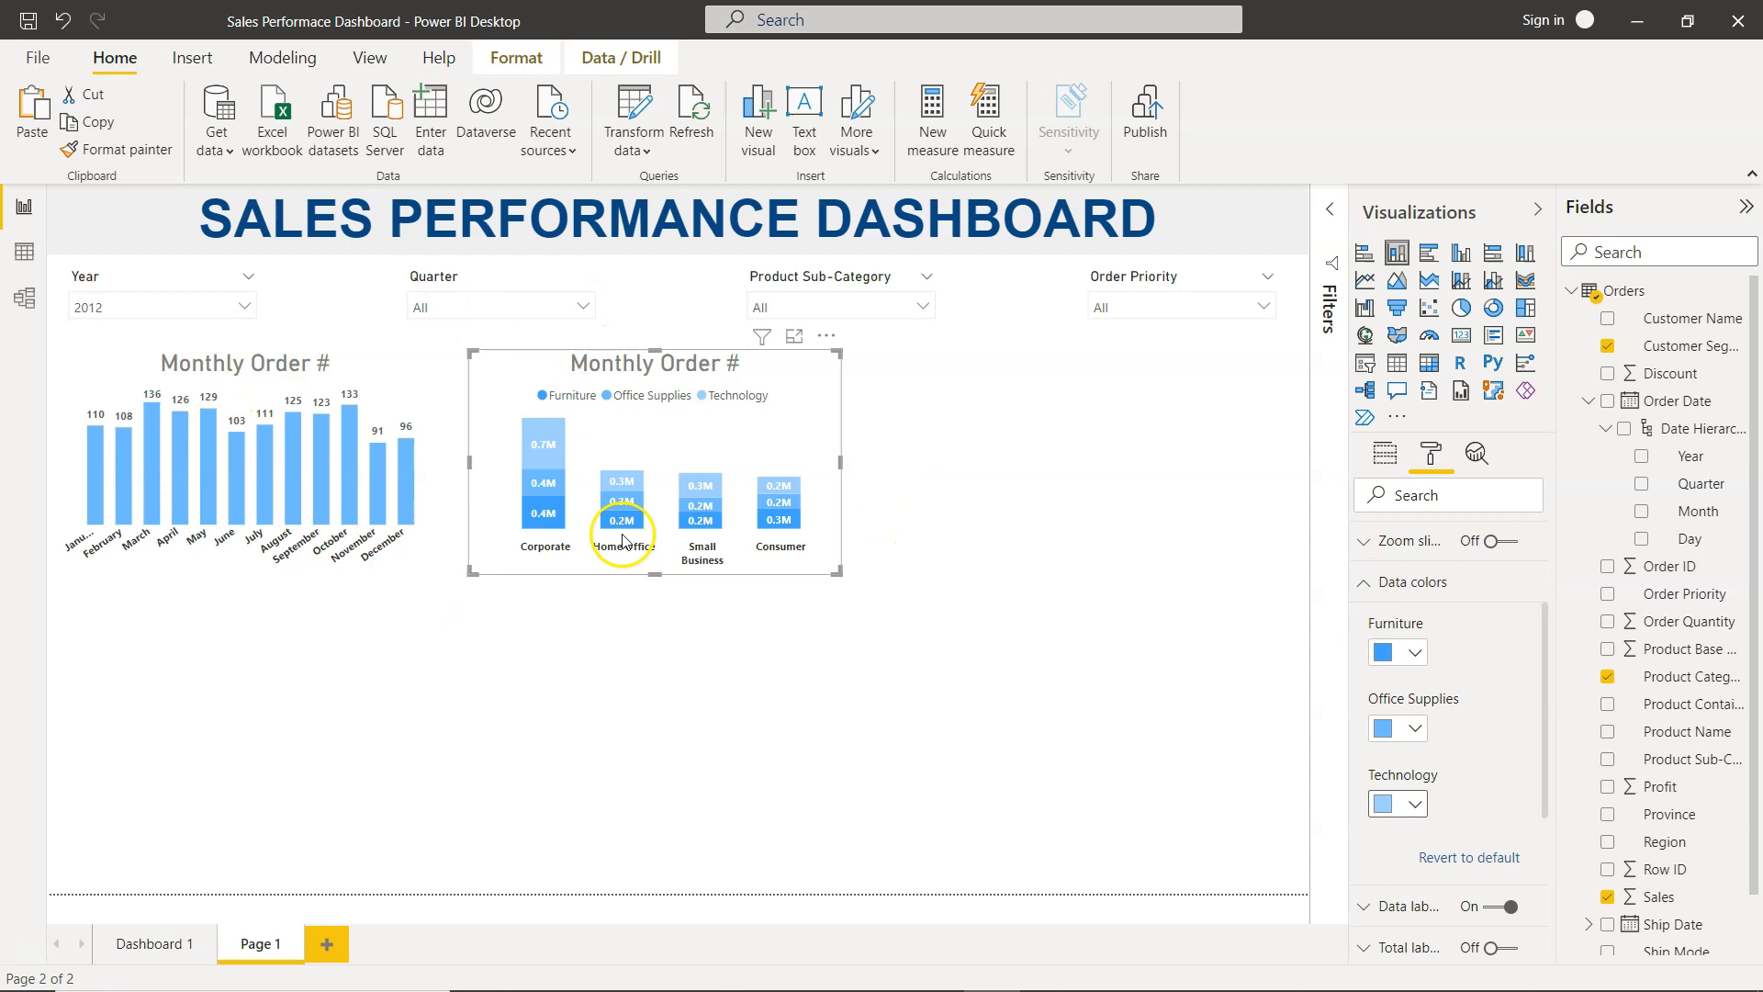
{"action": "left_click", "coordinate": [1368, 584]}
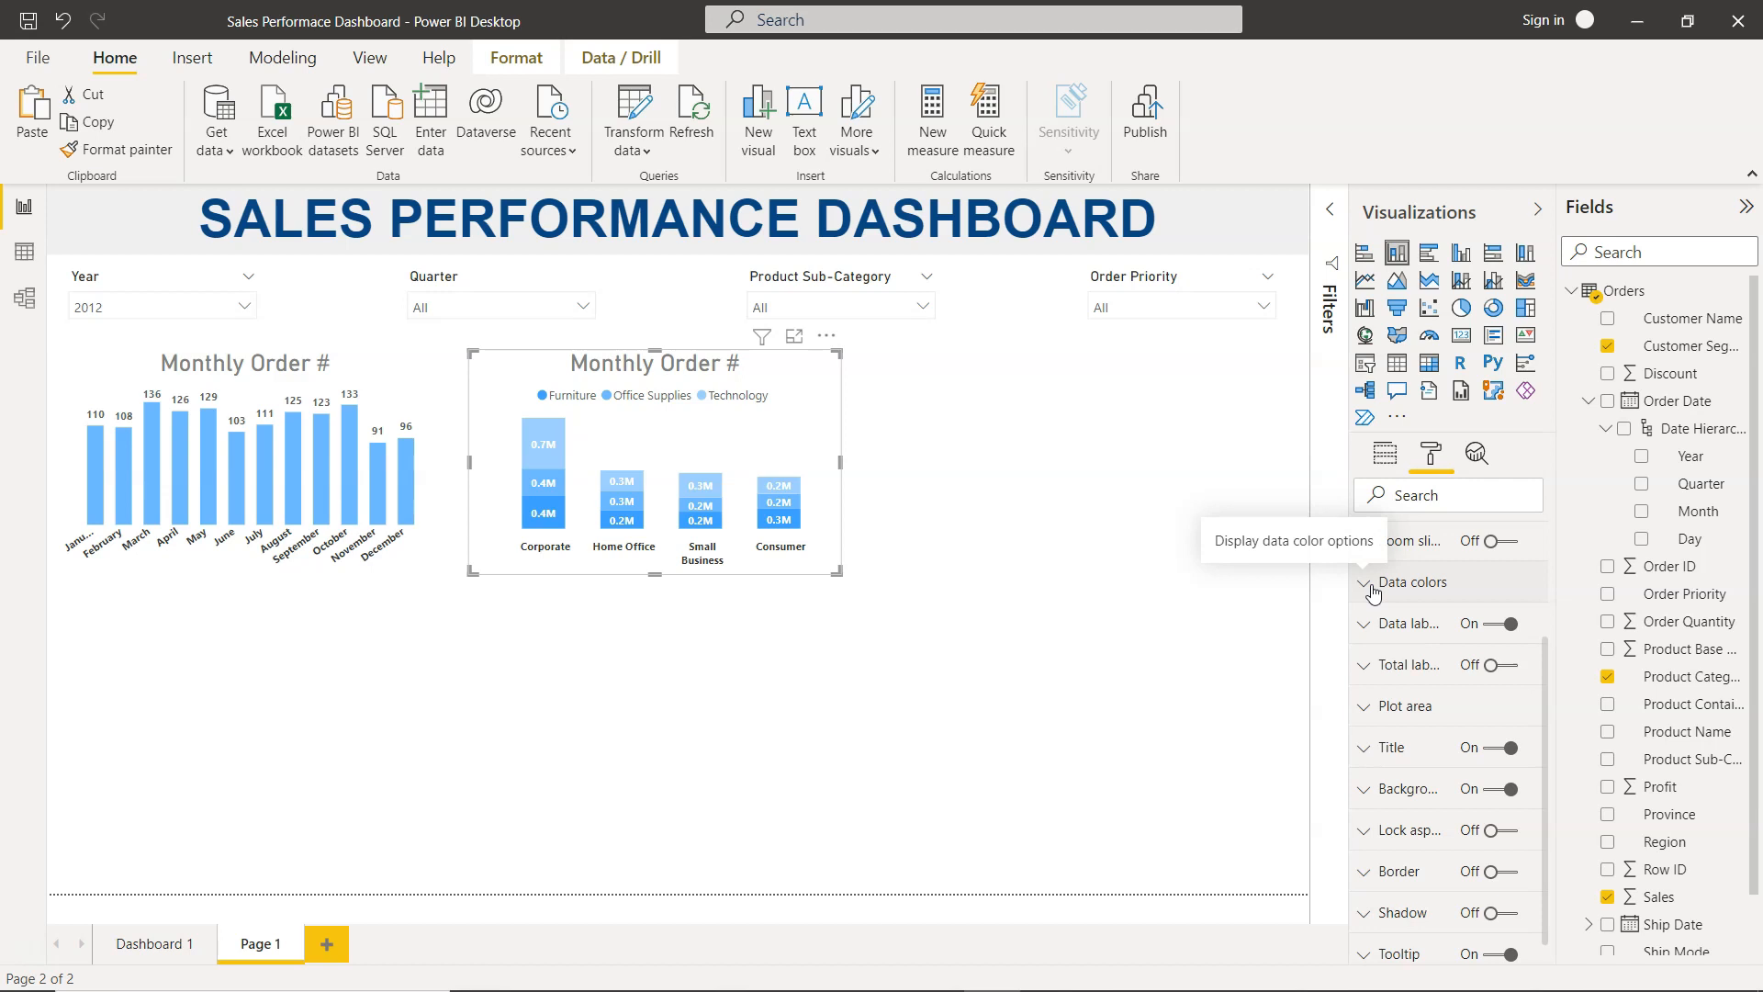
Step: Compare with the original chart on Dashboard 1 and reduce the segment chart's X axis inner padding to 24%
{"action": "left_click", "coordinate": [169, 944]}
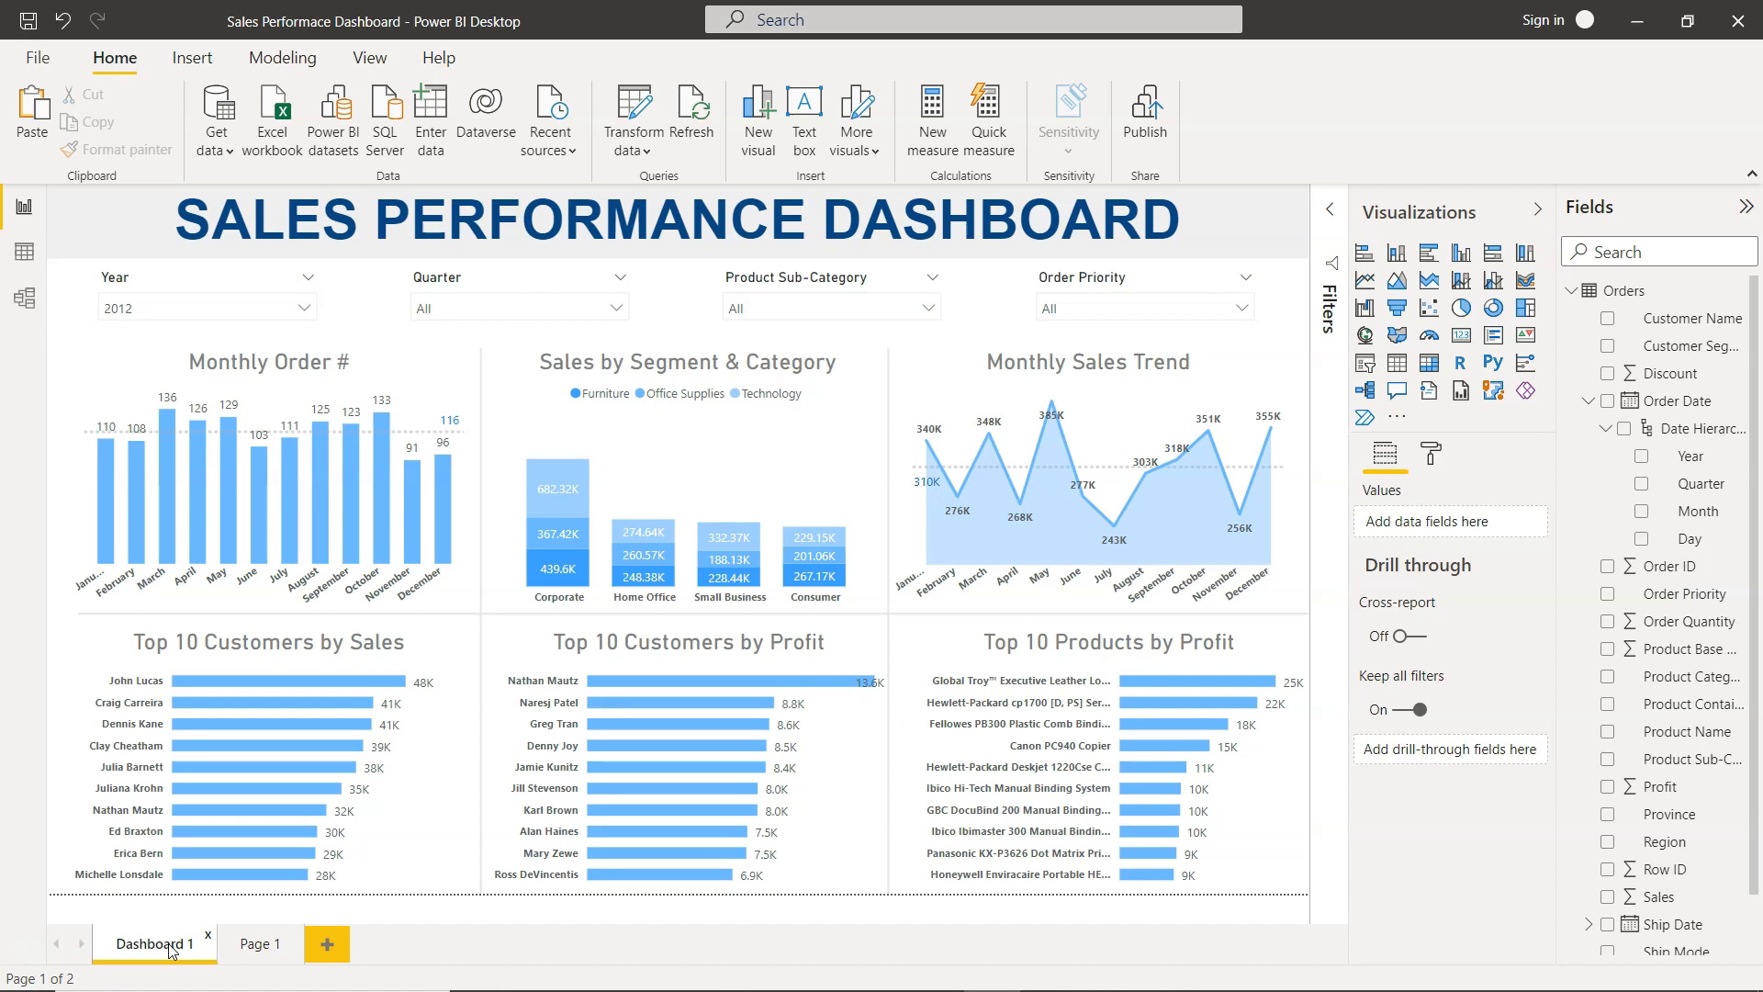
{"action": "left_click", "coordinate": [269, 952]}
{"action": "left_click", "coordinate": [746, 448]}
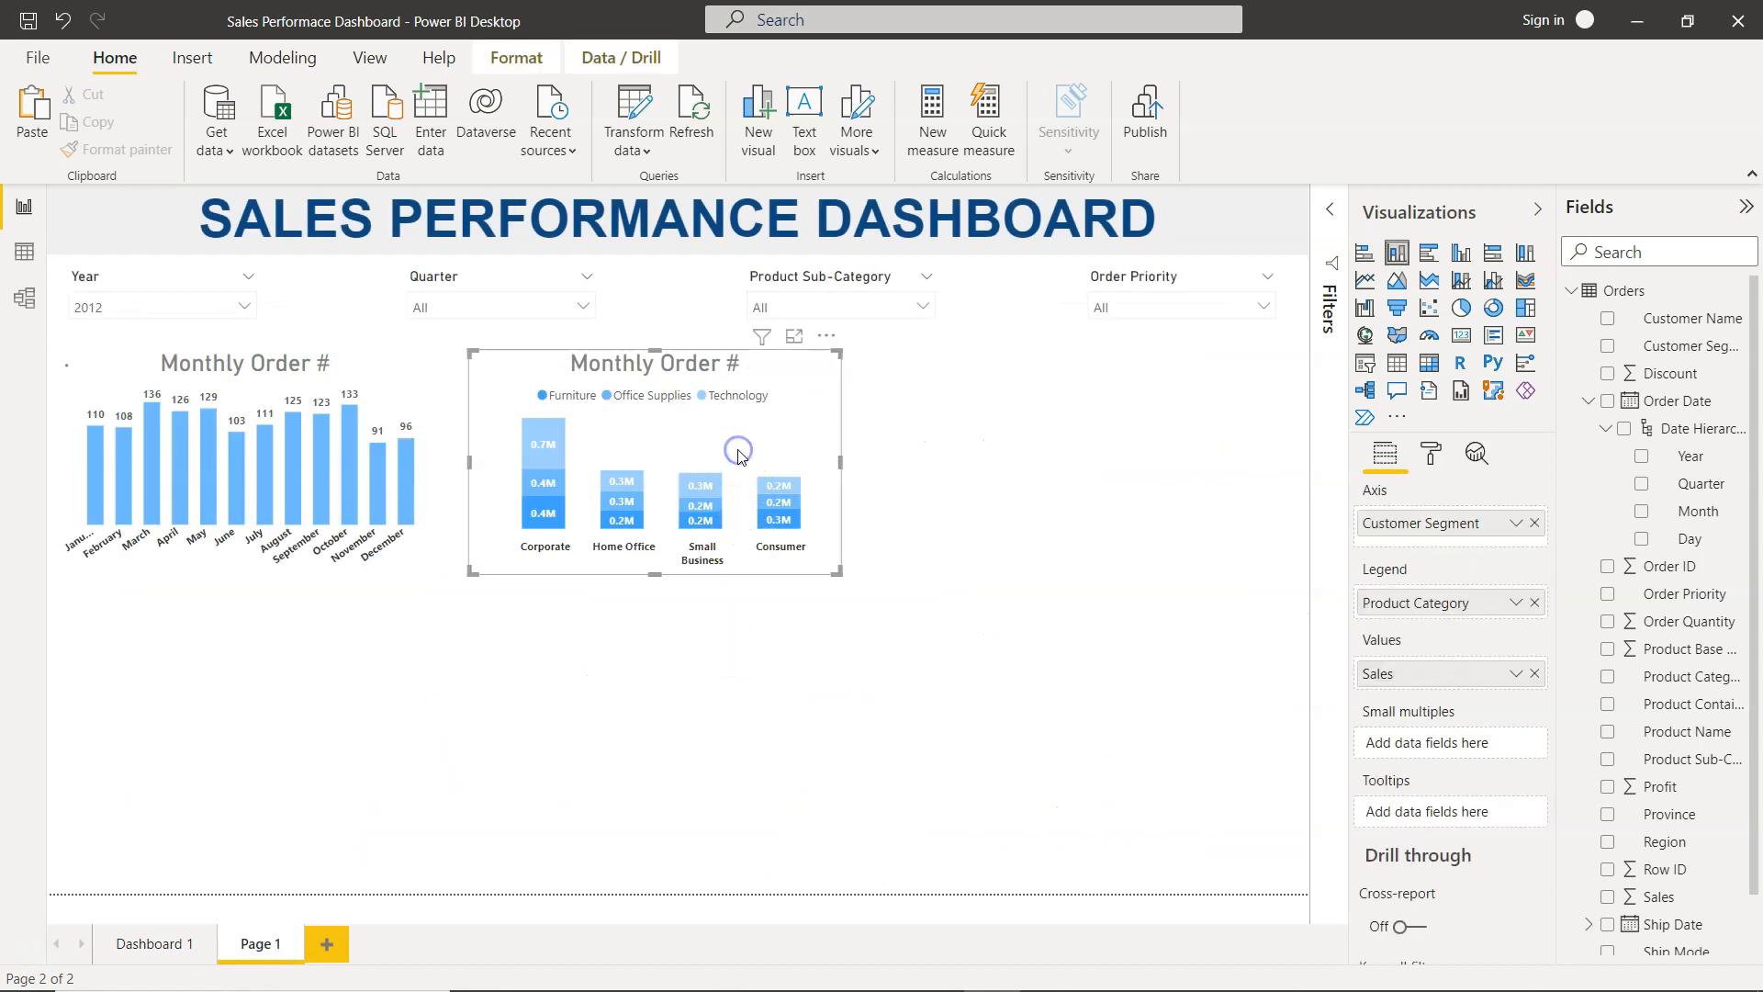
{"action": "left_click", "coordinate": [1430, 451]}
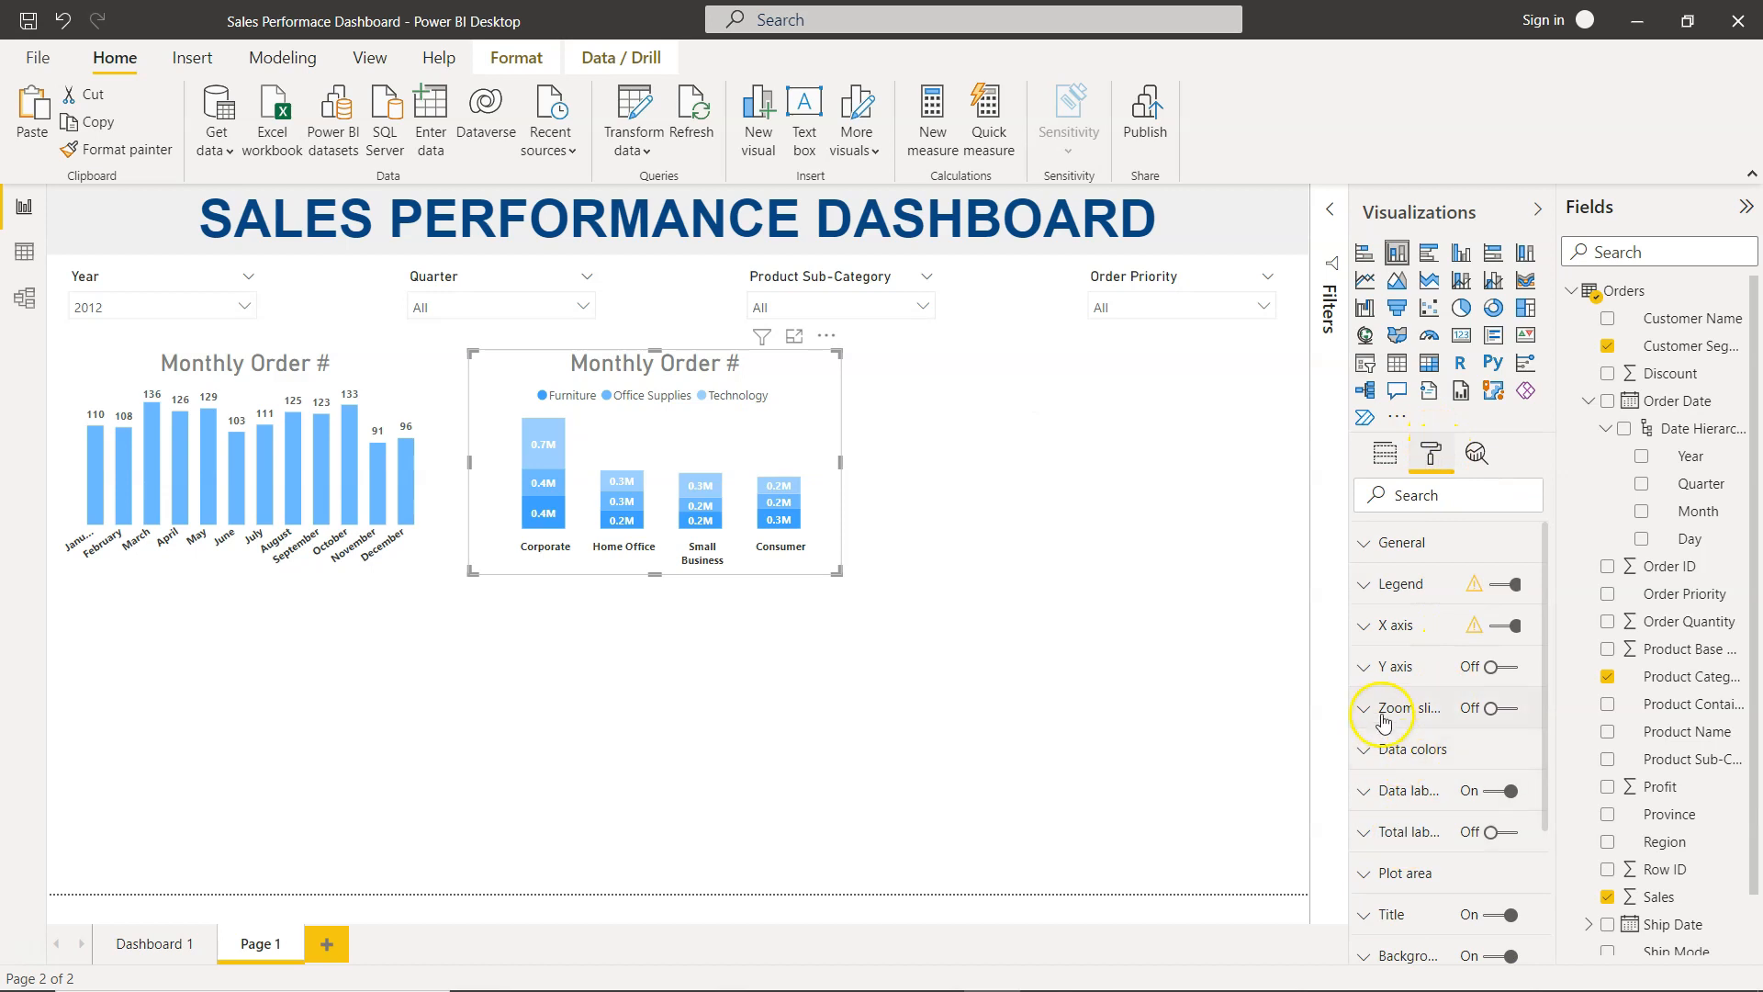
{"action": "left_click", "coordinate": [1363, 626]}
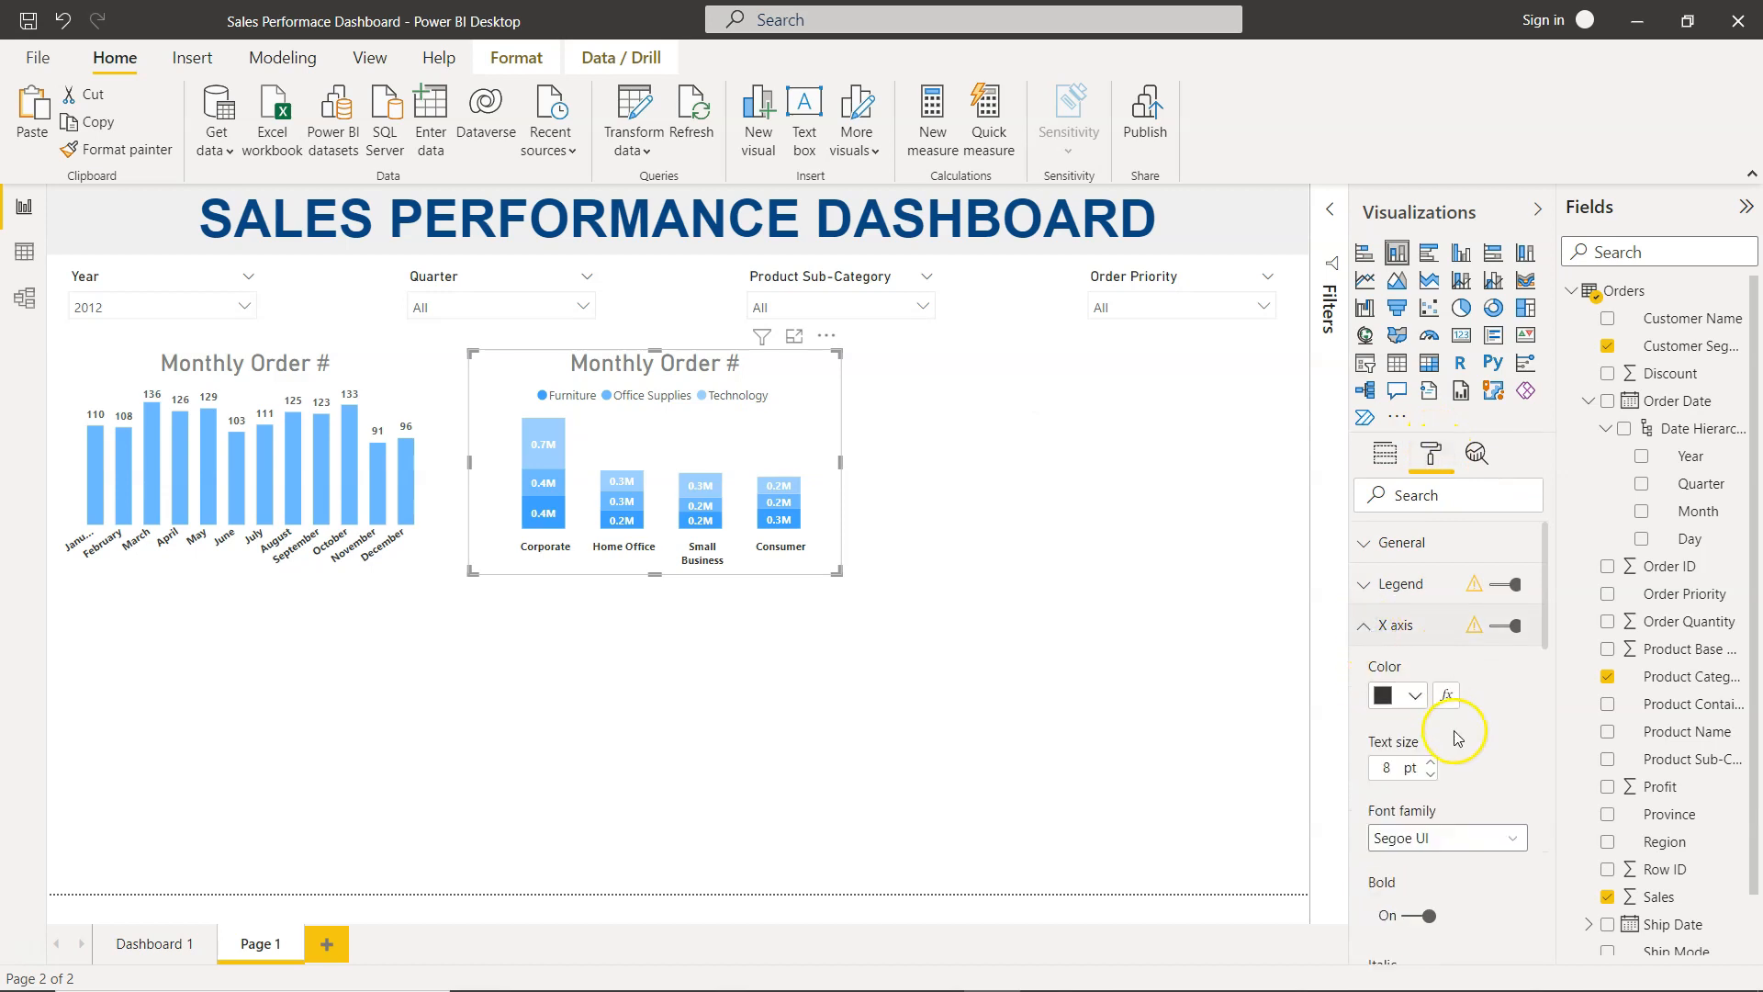
{"action": "scroll", "coordinate": [1455, 734], "scroll_direction": "down", "scroll_amount": 5}
{"action": "scroll", "coordinate": [1455, 734], "scroll_direction": "down", "scroll_amount": 2}
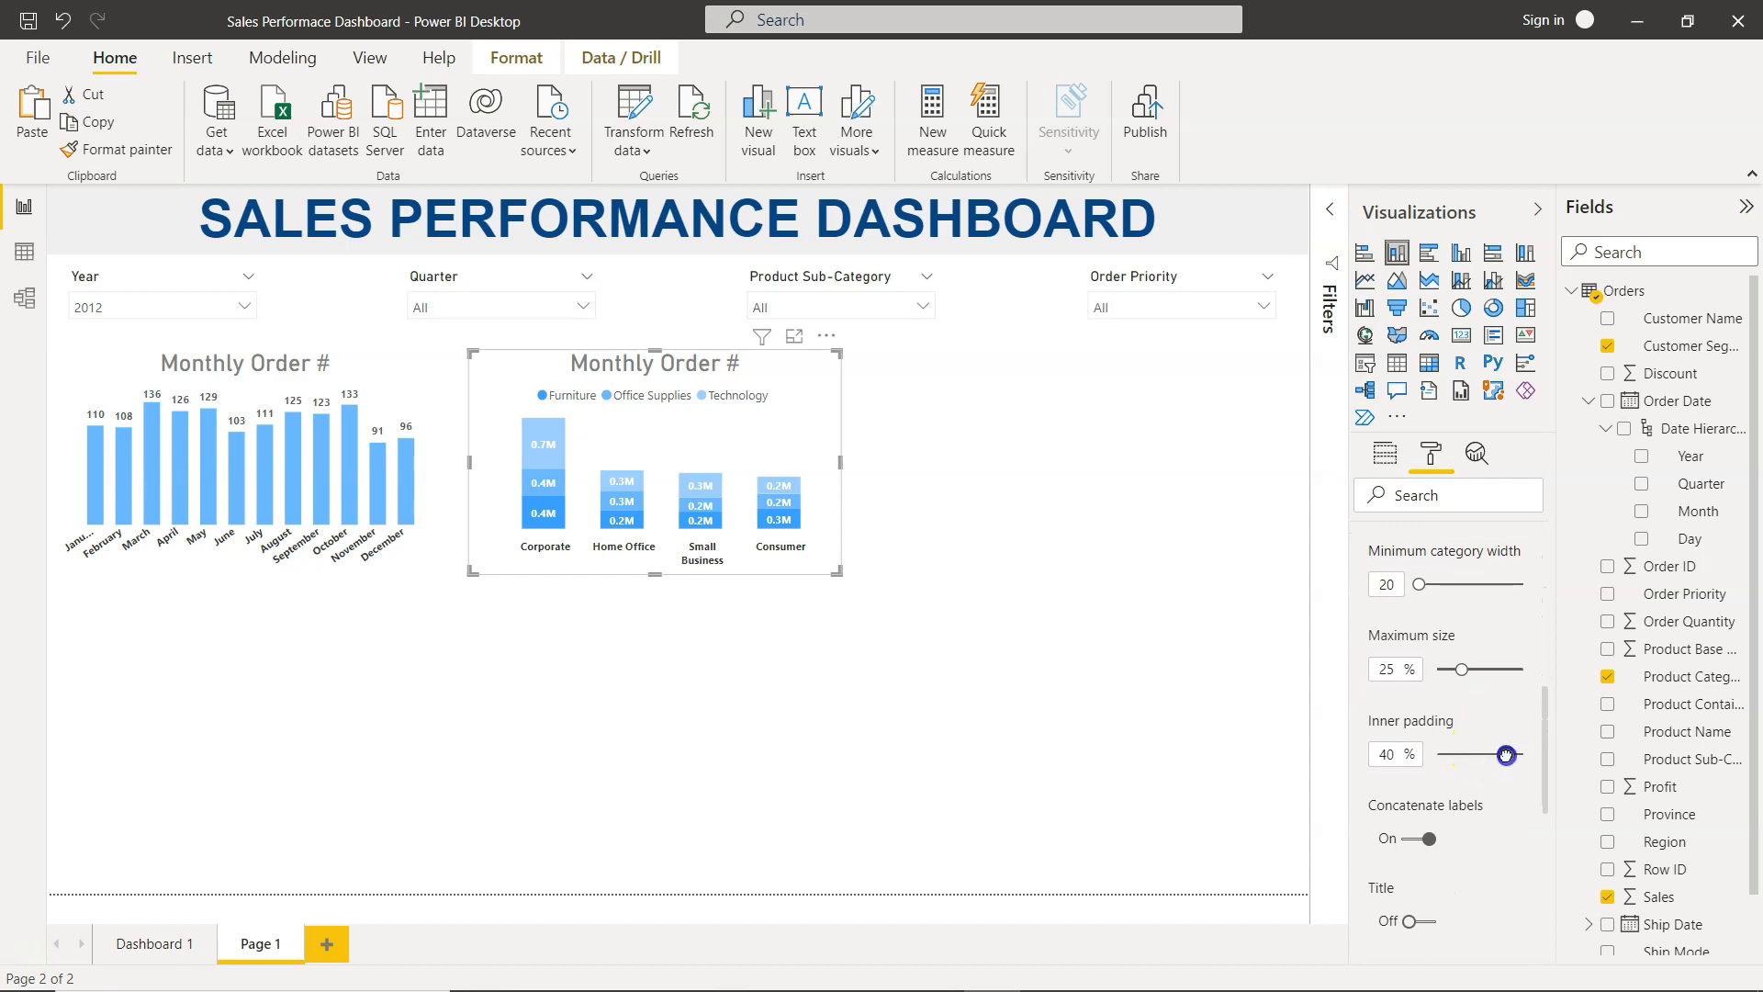
{"action": "left_click_drag", "start_coordinate": [1496, 756], "coordinate": [1477, 755]}
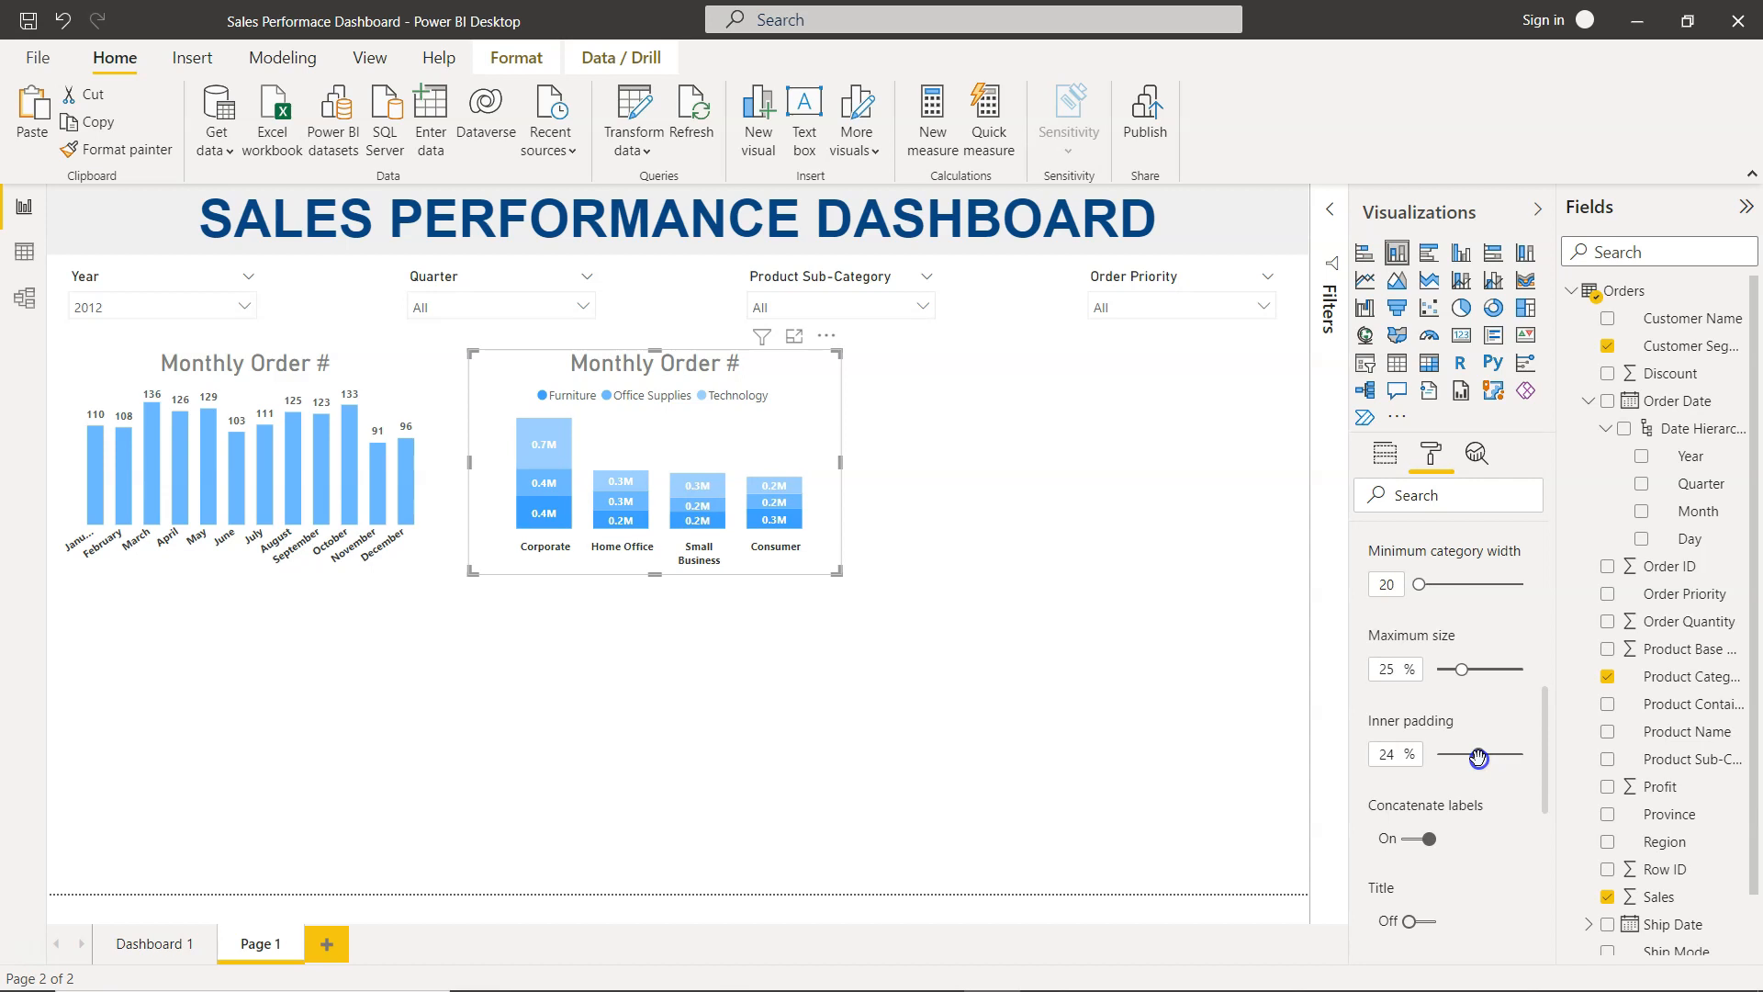
Step: Set the segment chart's X axis inner padding to 15% and close the X axis settings
{"action": "left_click_drag", "start_coordinate": [1477, 754], "coordinate": [1463, 755]}
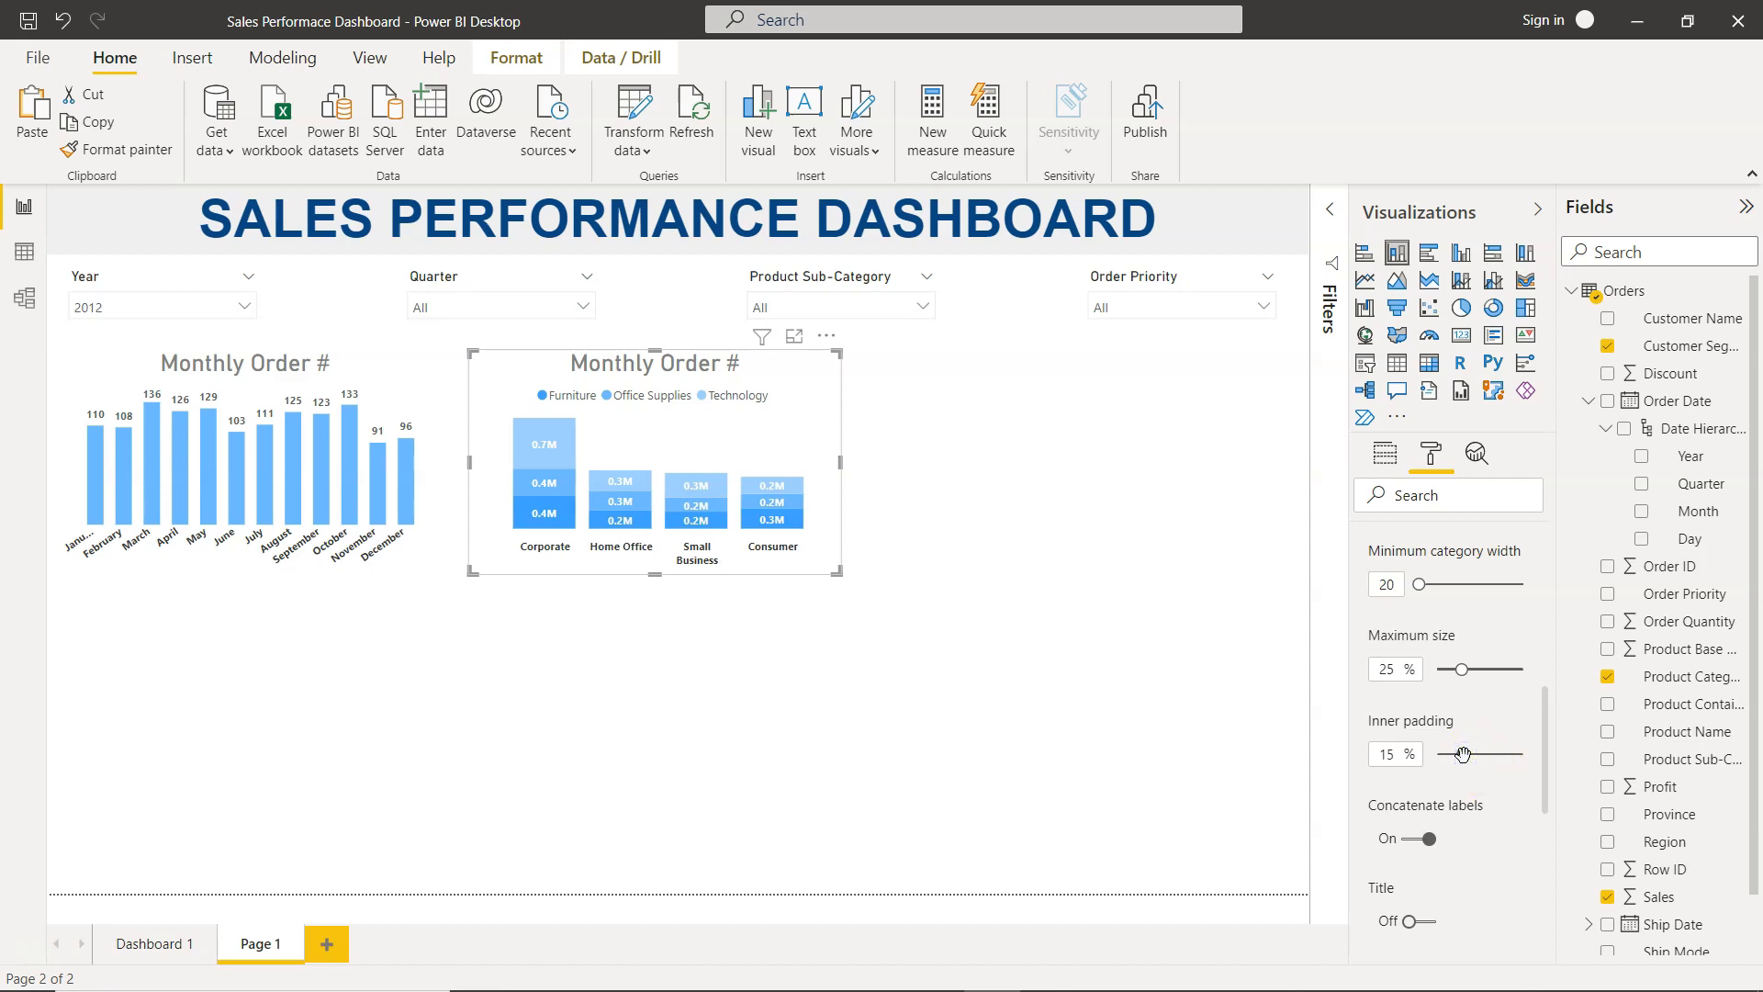
{"action": "scroll", "coordinate": [1450, 620], "scroll_direction": "up", "scroll_amount": 6}
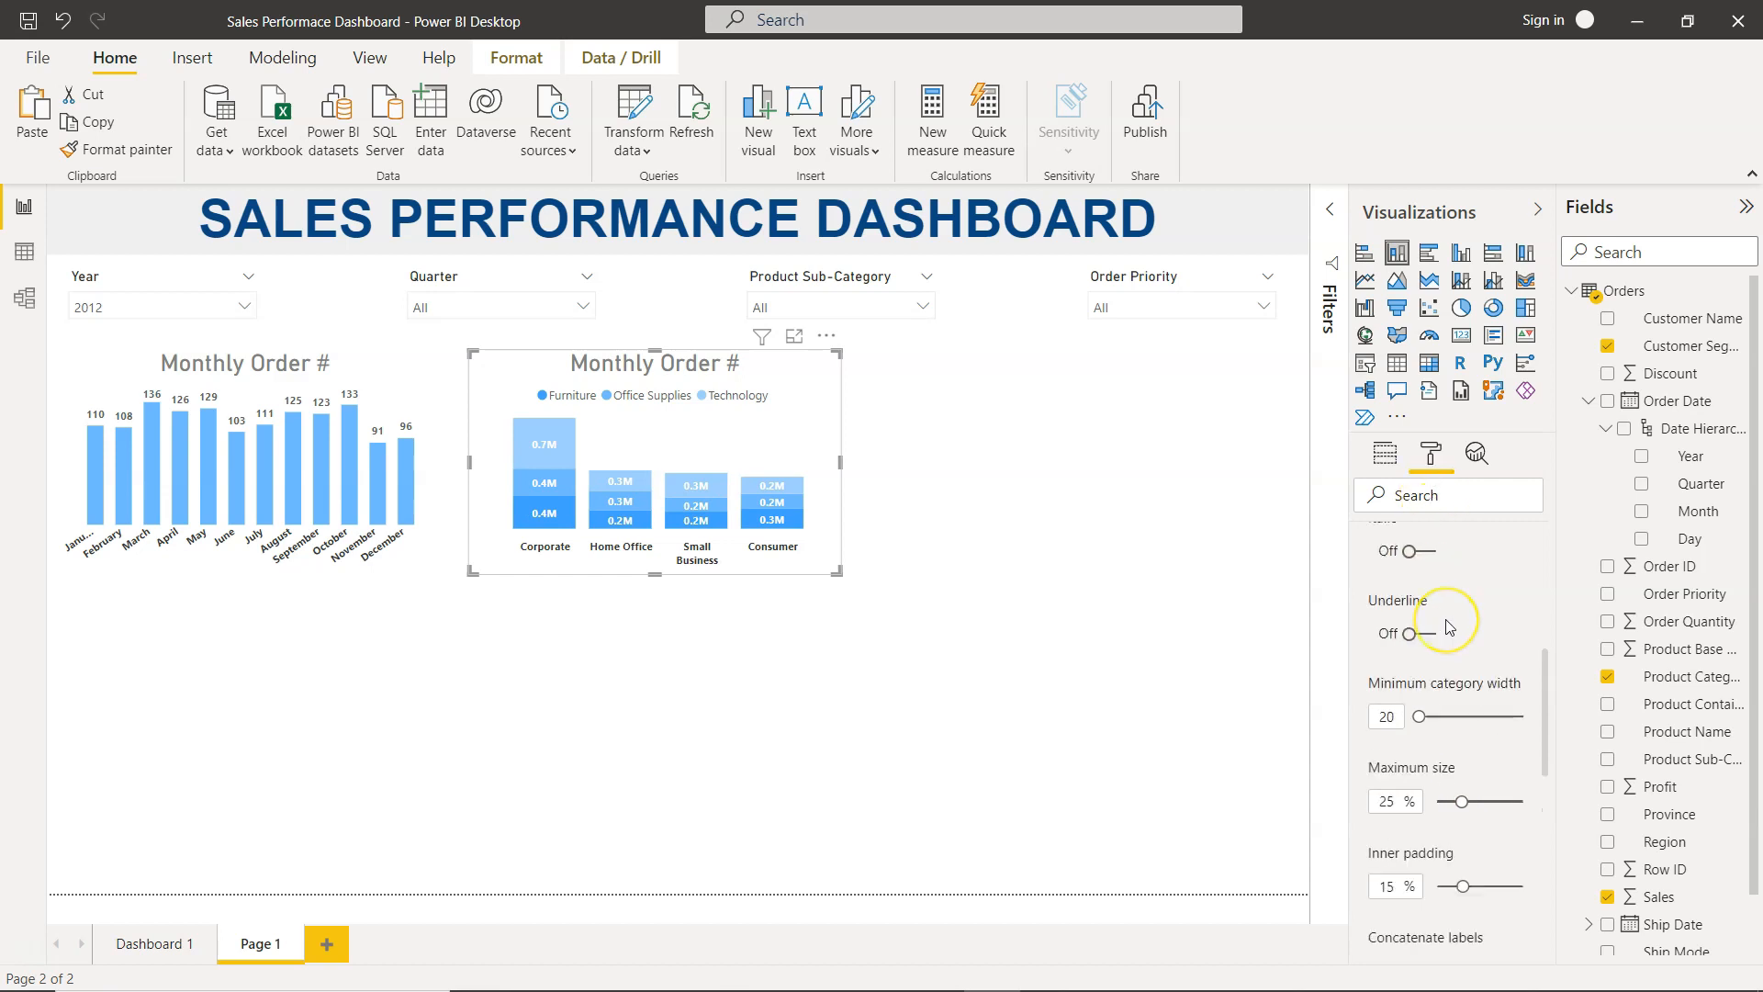
{"action": "left_click", "coordinate": [1367, 564]}
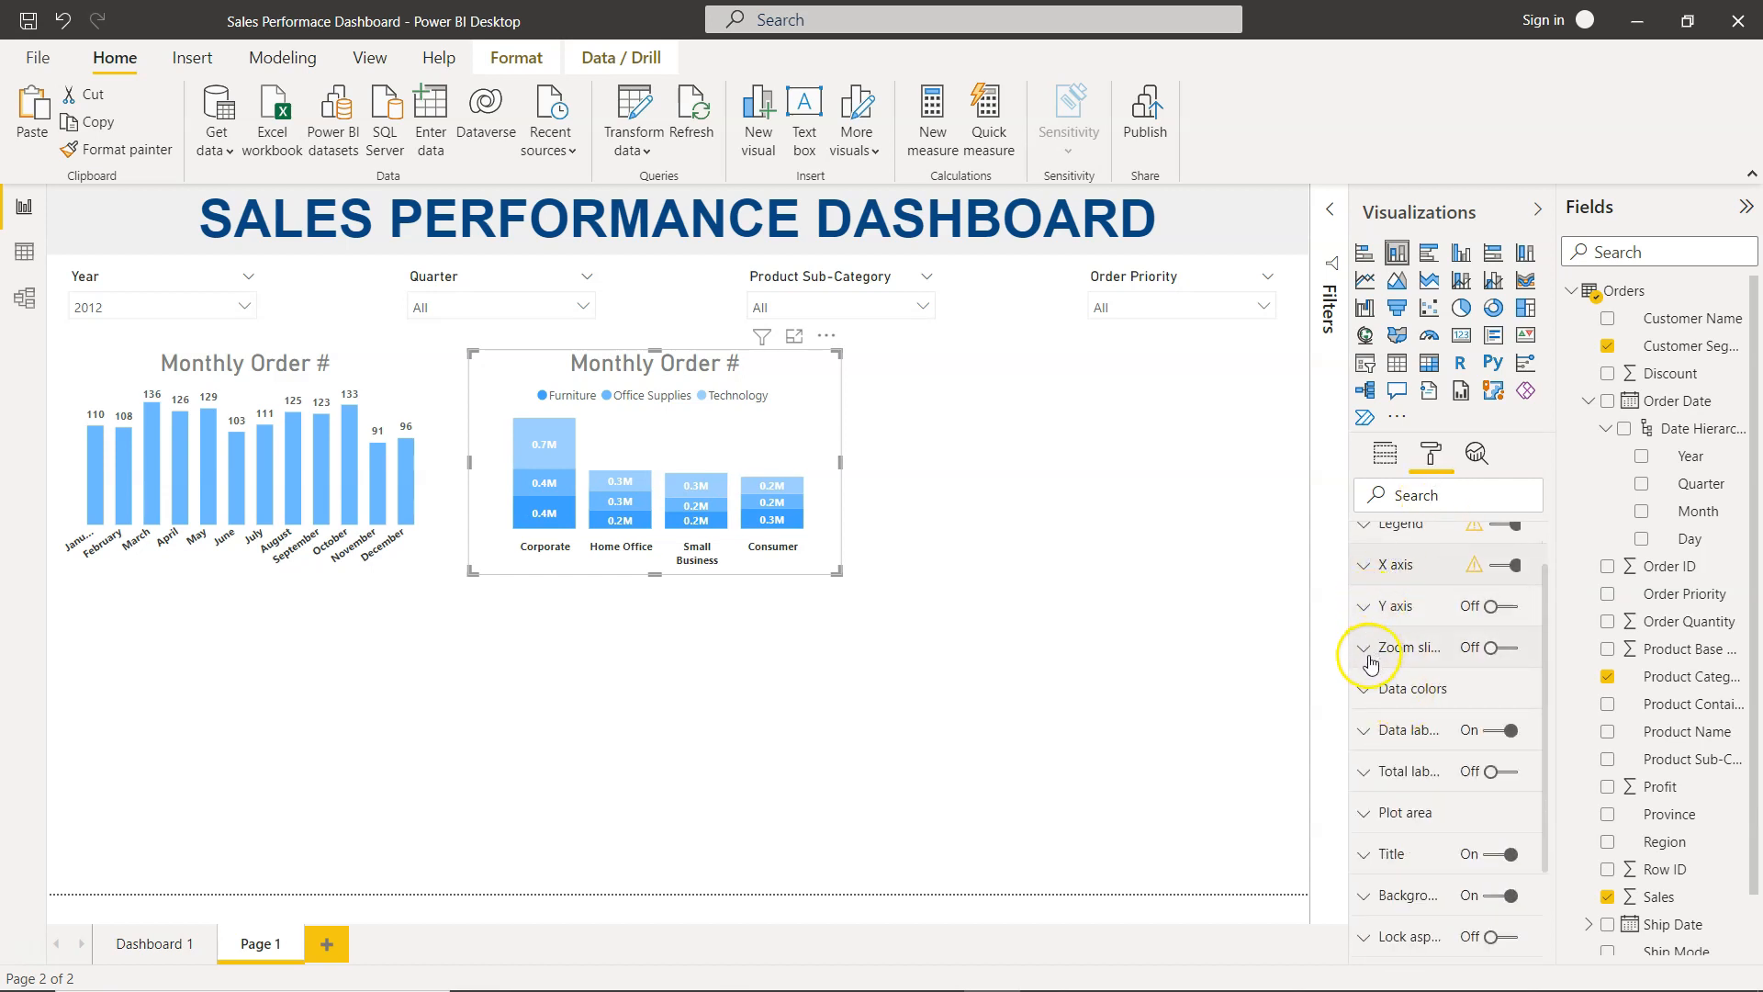
{"action": "left_click", "coordinate": [1370, 604]}
{"action": "left_click", "coordinate": [1372, 604]}
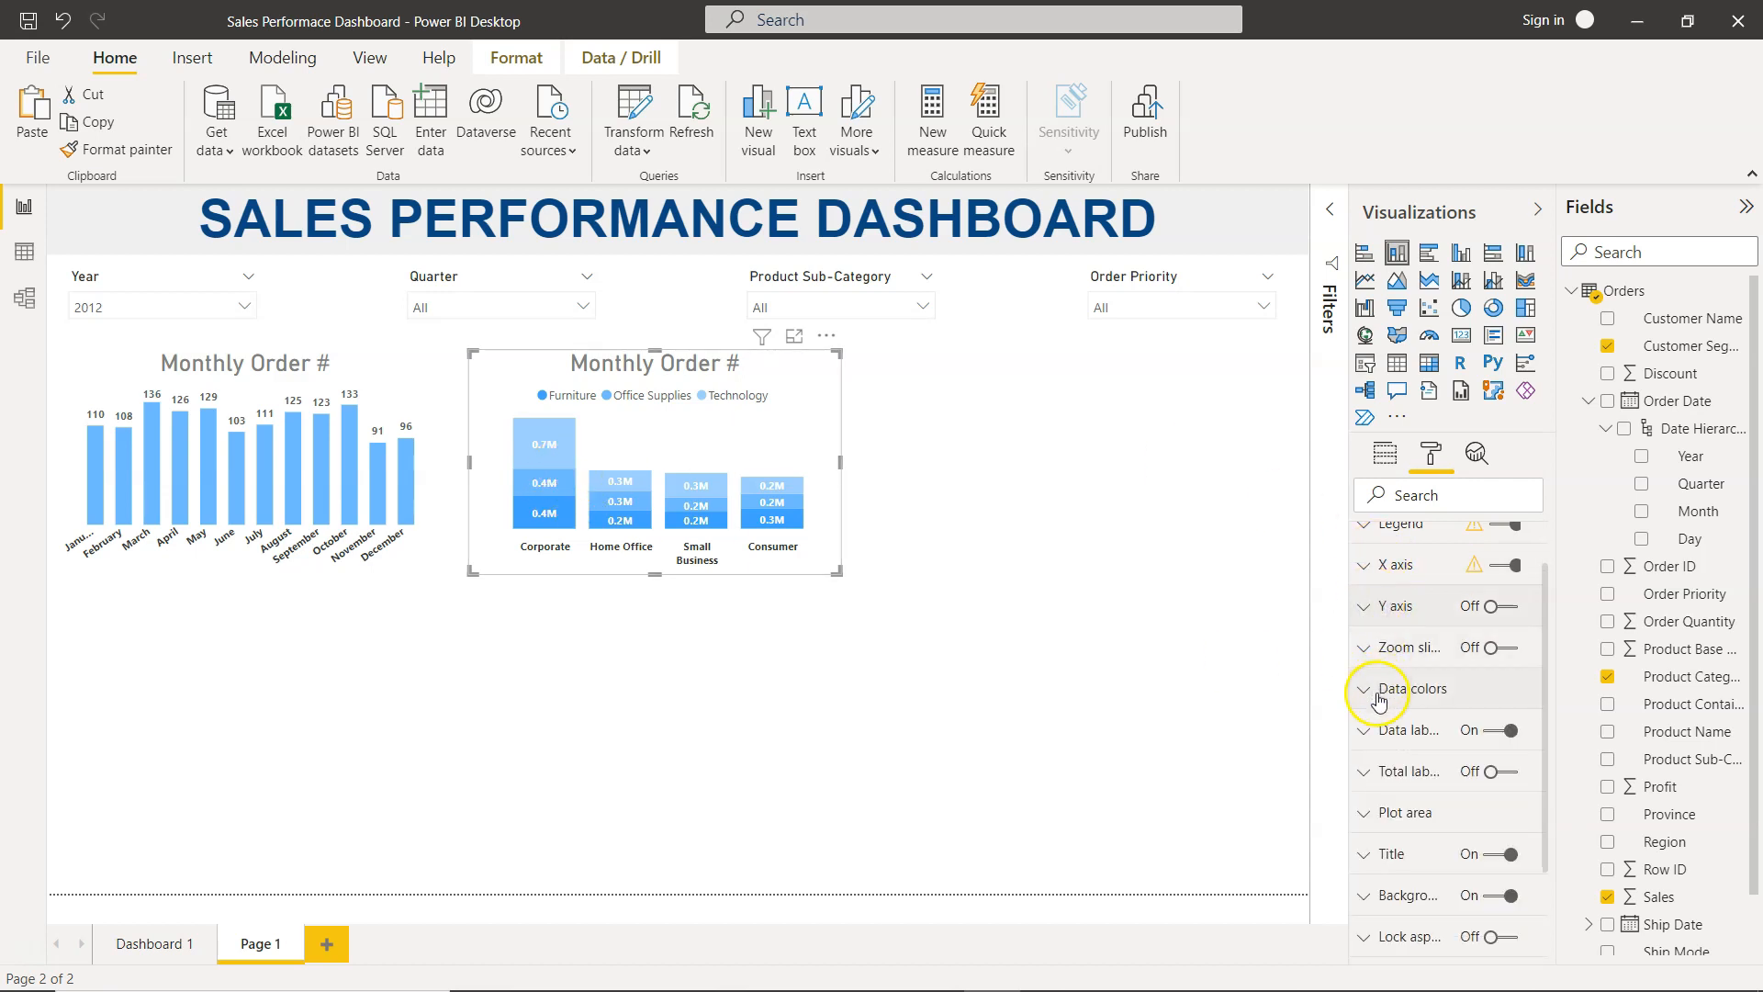
Step: Show the segment chart's data labels in Thousands with 0 decimal places
{"action": "left_click", "coordinate": [1363, 729]}
{"action": "scroll", "coordinate": [1360, 735], "scroll_direction": "down", "scroll_amount": 3}
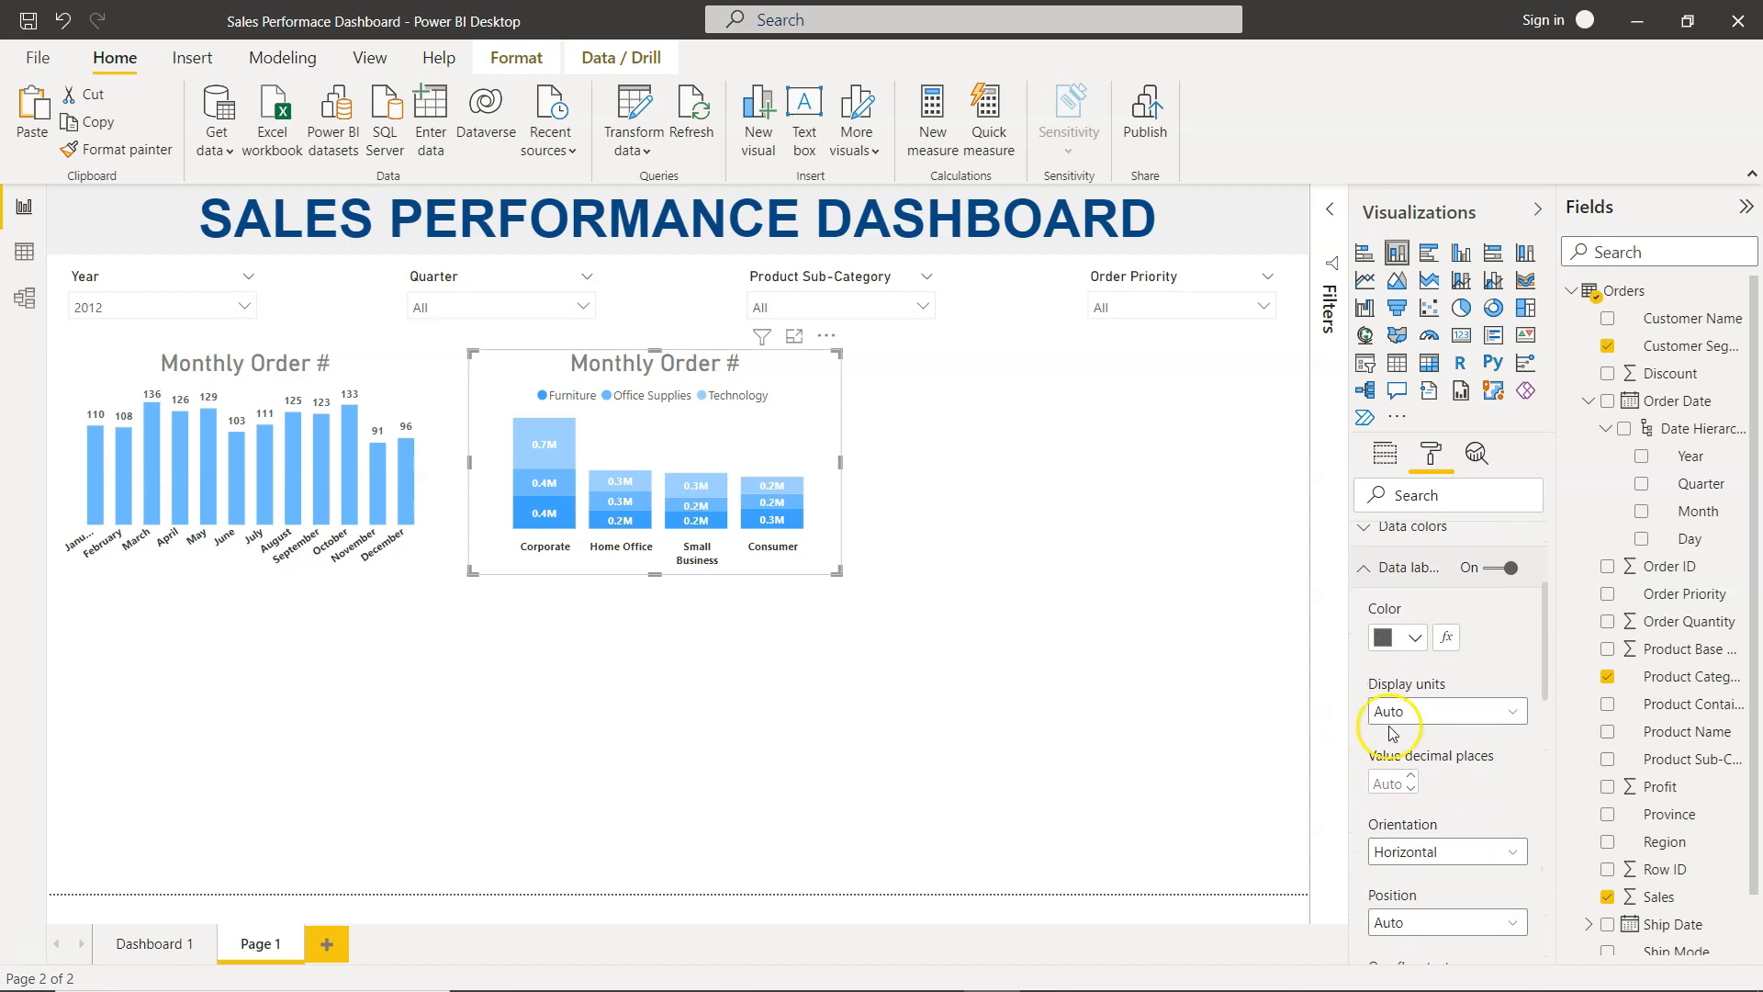
{"action": "left_click", "coordinate": [1451, 728]}
{"action": "left_click", "coordinate": [1451, 788]}
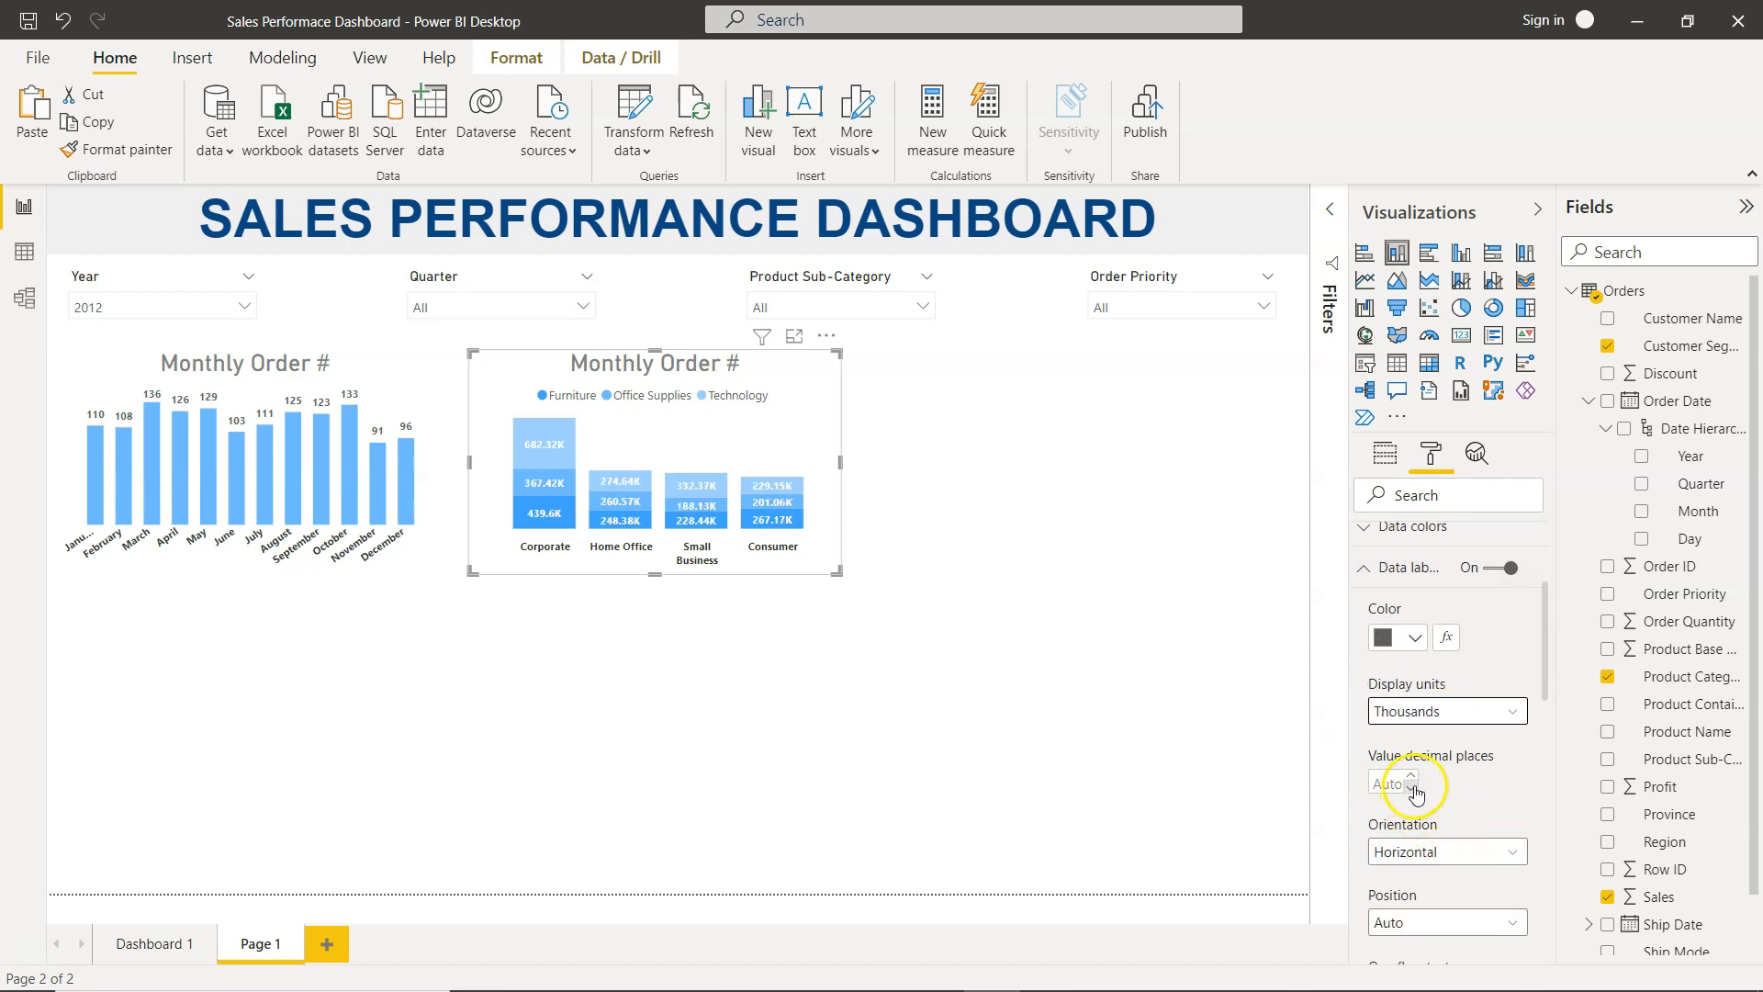
{"action": "scroll", "coordinate": [1446, 831], "scroll_direction": "down", "scroll_amount": 3}
{"action": "left_click", "coordinate": [1389, 630]}
{"action": "type", "text": "0"}
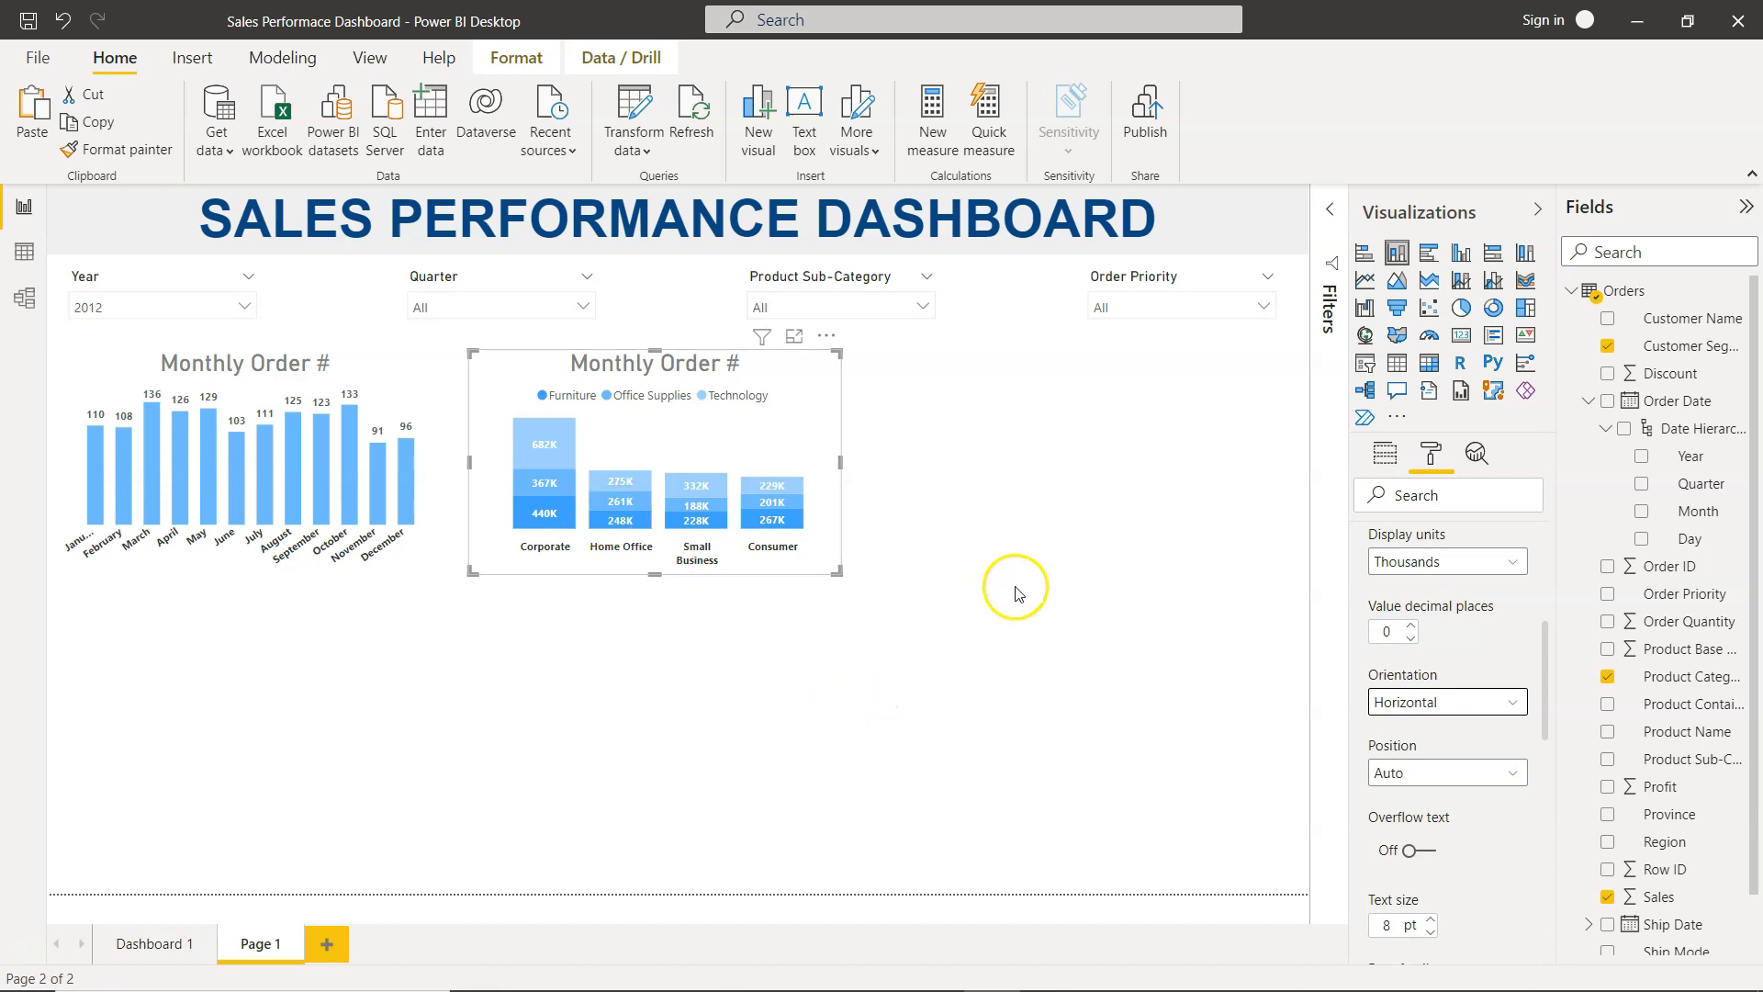
Step: Compare the charts on Page 1 with their counterparts on the Dashboard 1 page, especially the chart title of the segment visual
{"action": "scroll", "coordinate": [1451, 790], "scroll_direction": "down", "scroll_amount": 3}
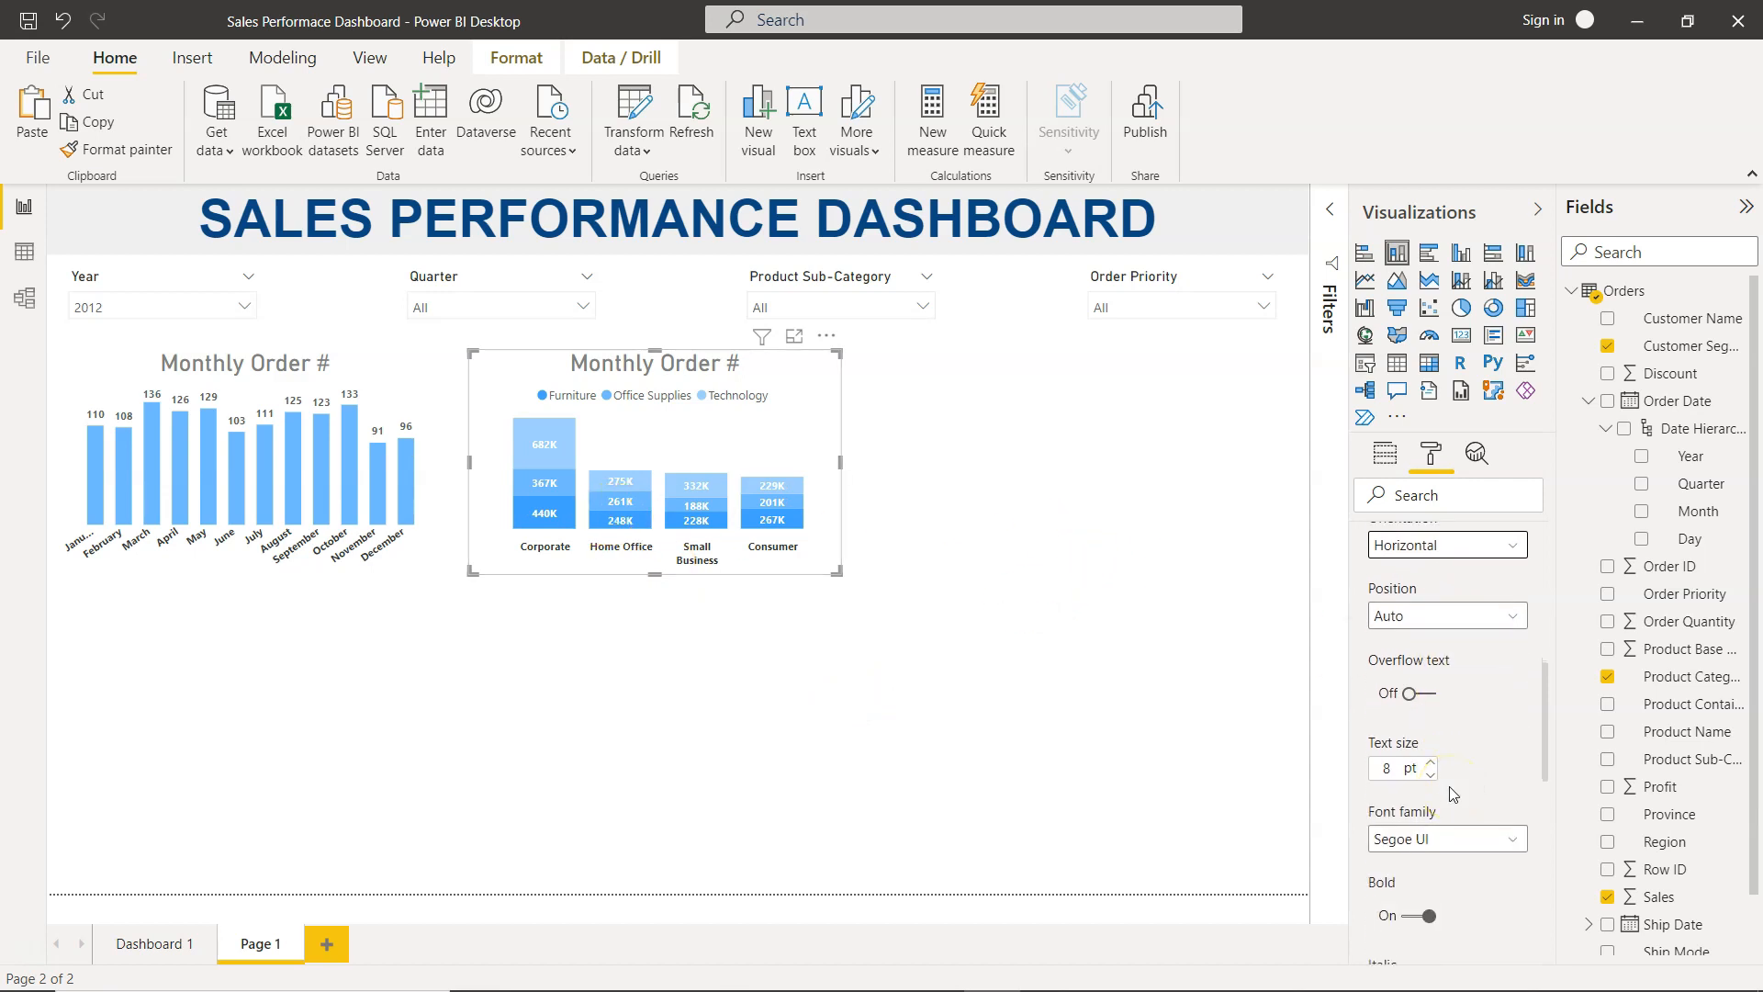
{"action": "scroll", "coordinate": [1452, 795], "scroll_direction": "down", "scroll_amount": 2}
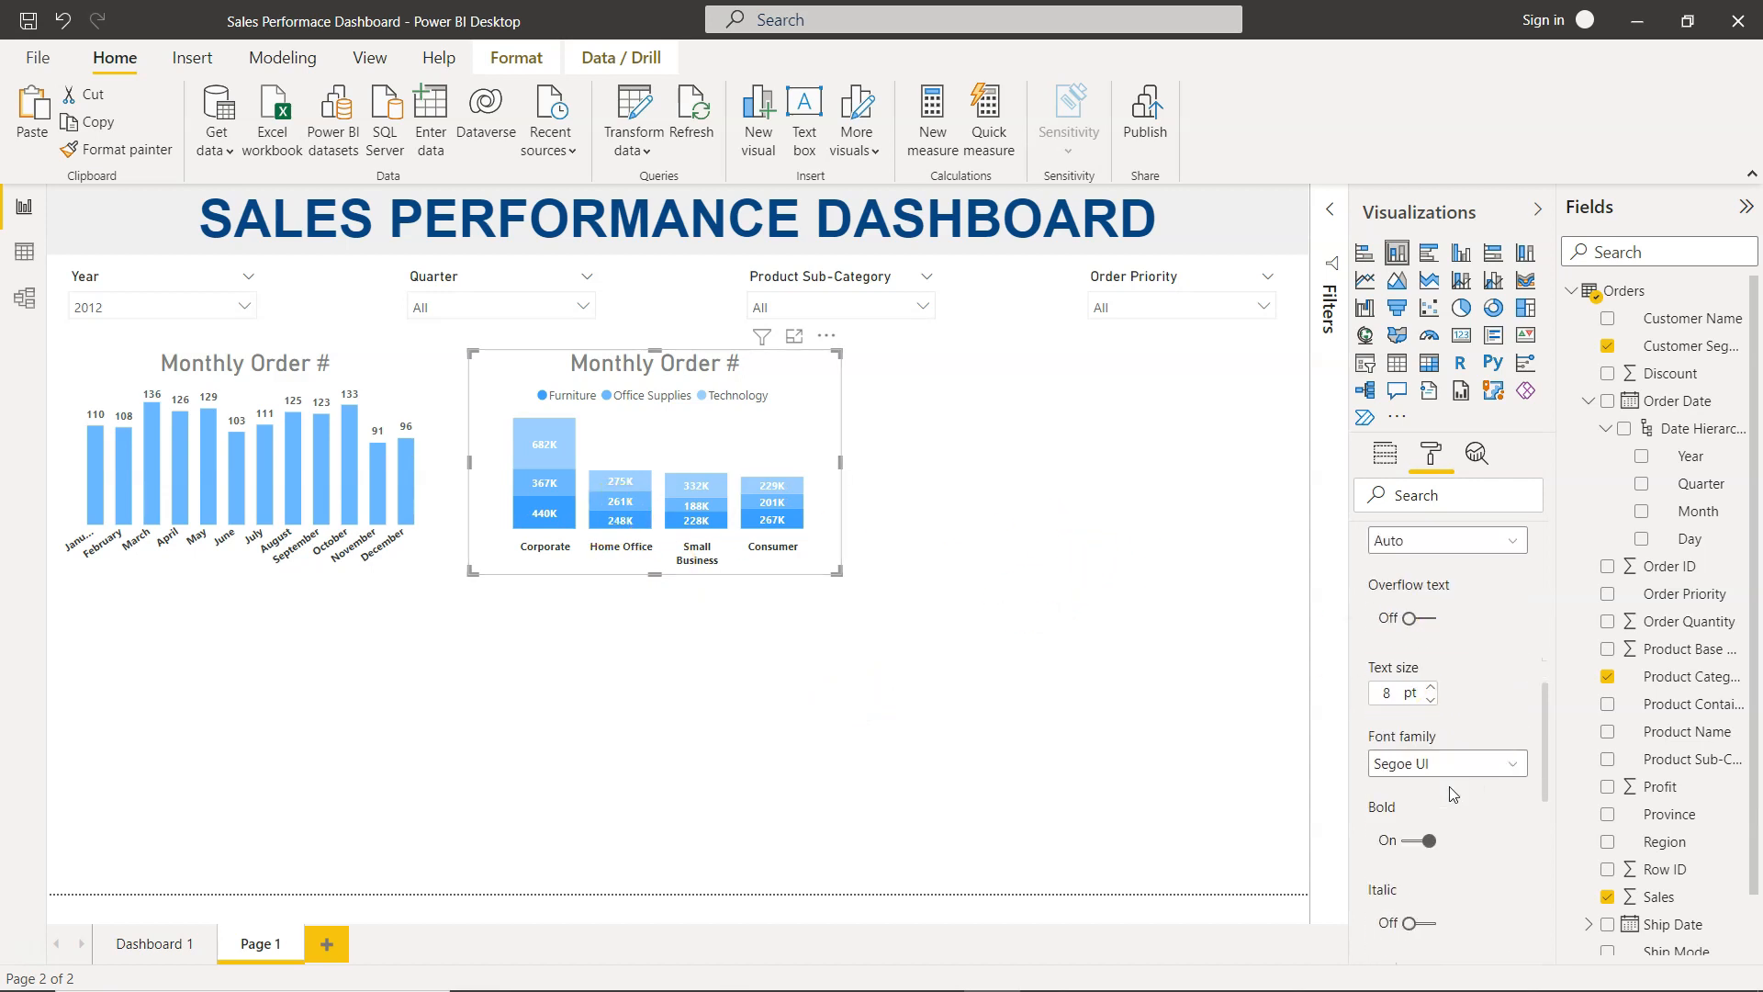
{"action": "left_click", "coordinate": [1066, 801]}
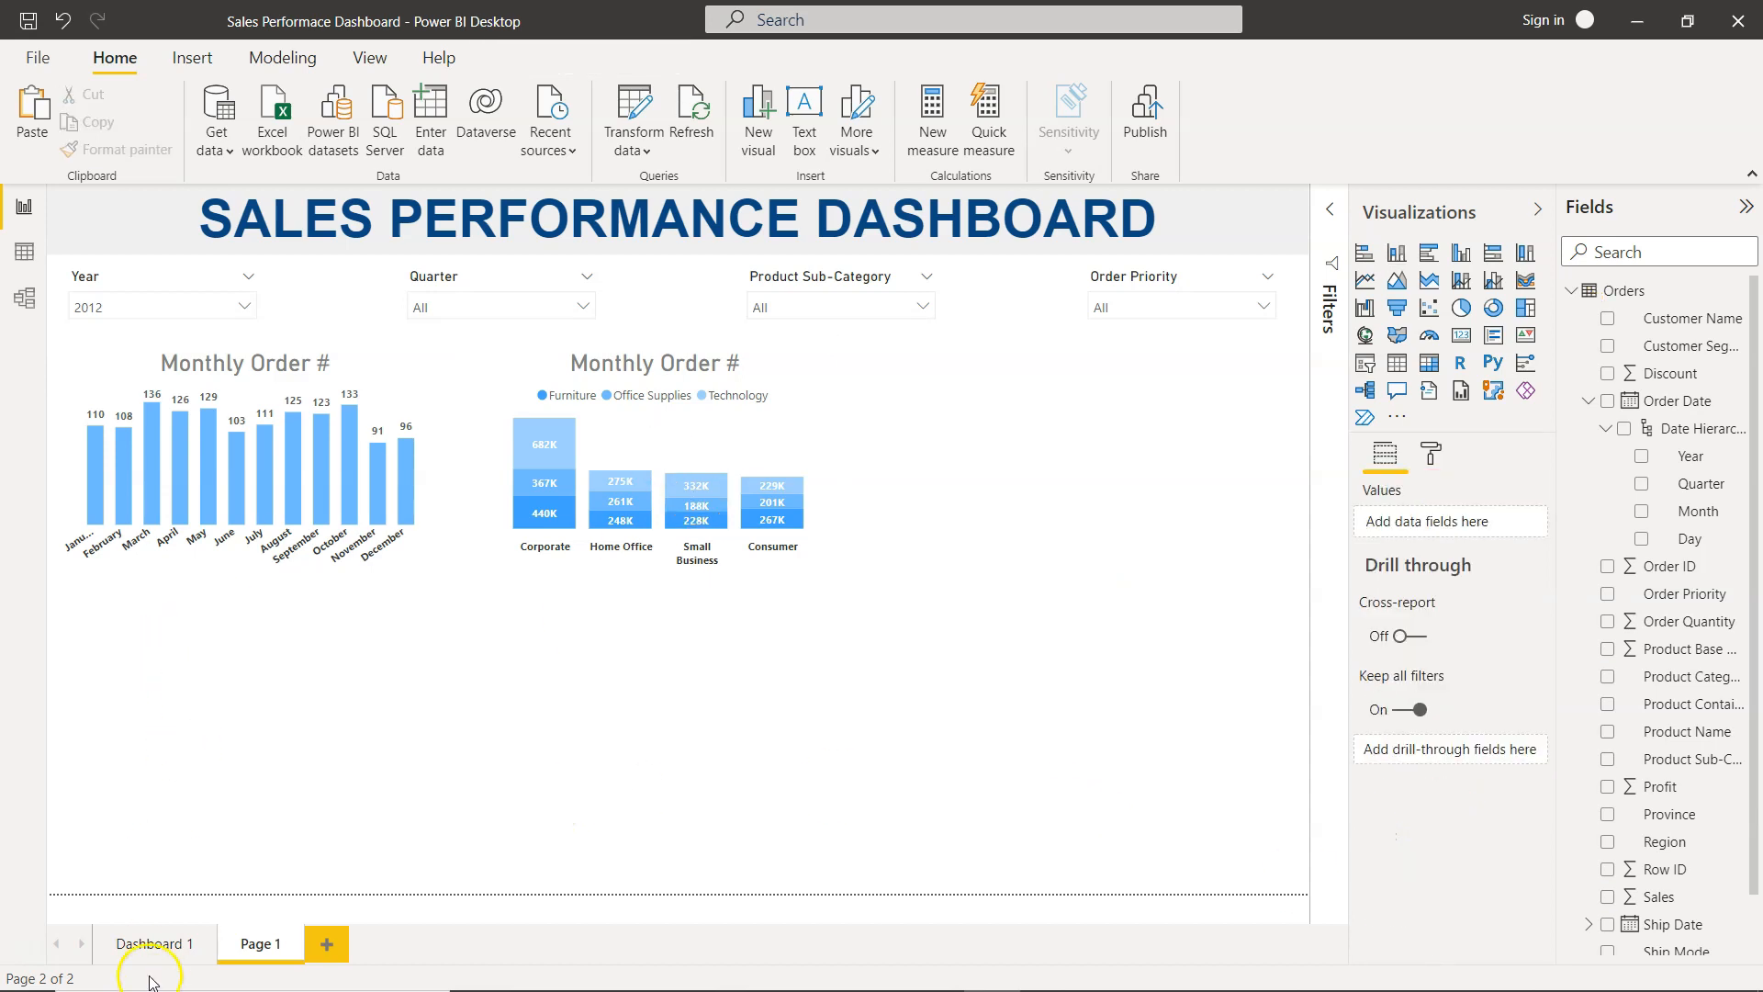
{"action": "left_click", "coordinate": [164, 945]}
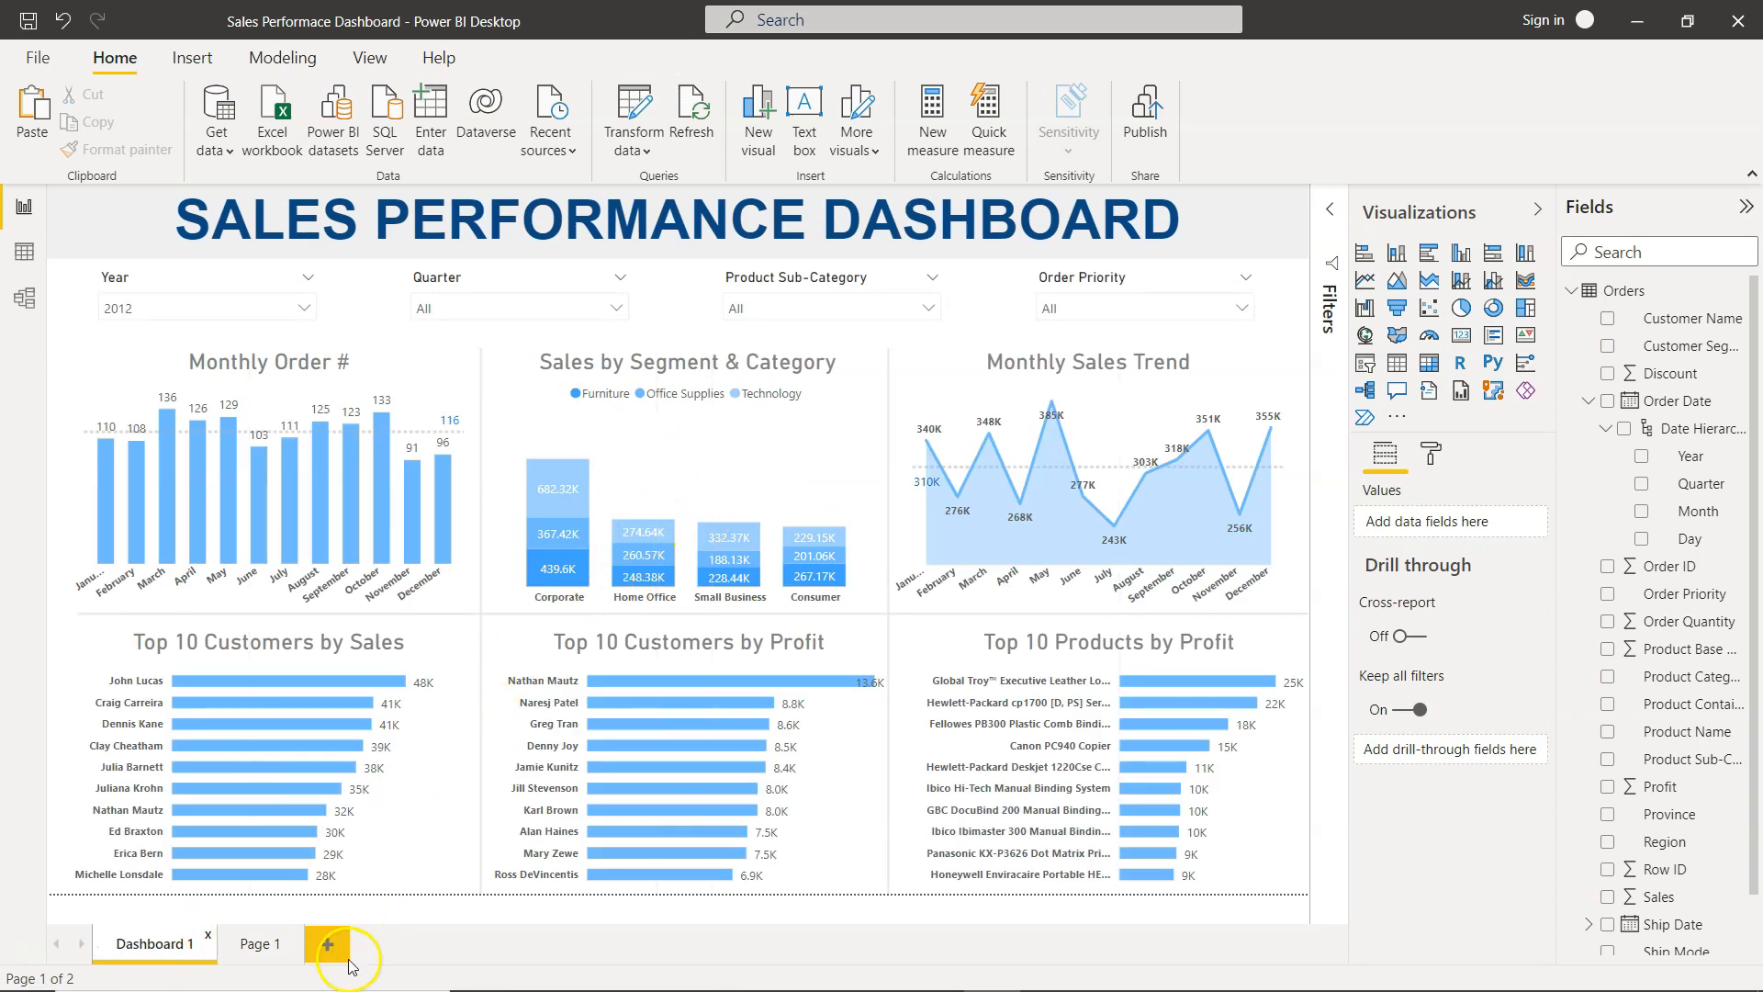
{"action": "left_click", "coordinate": [261, 945]}
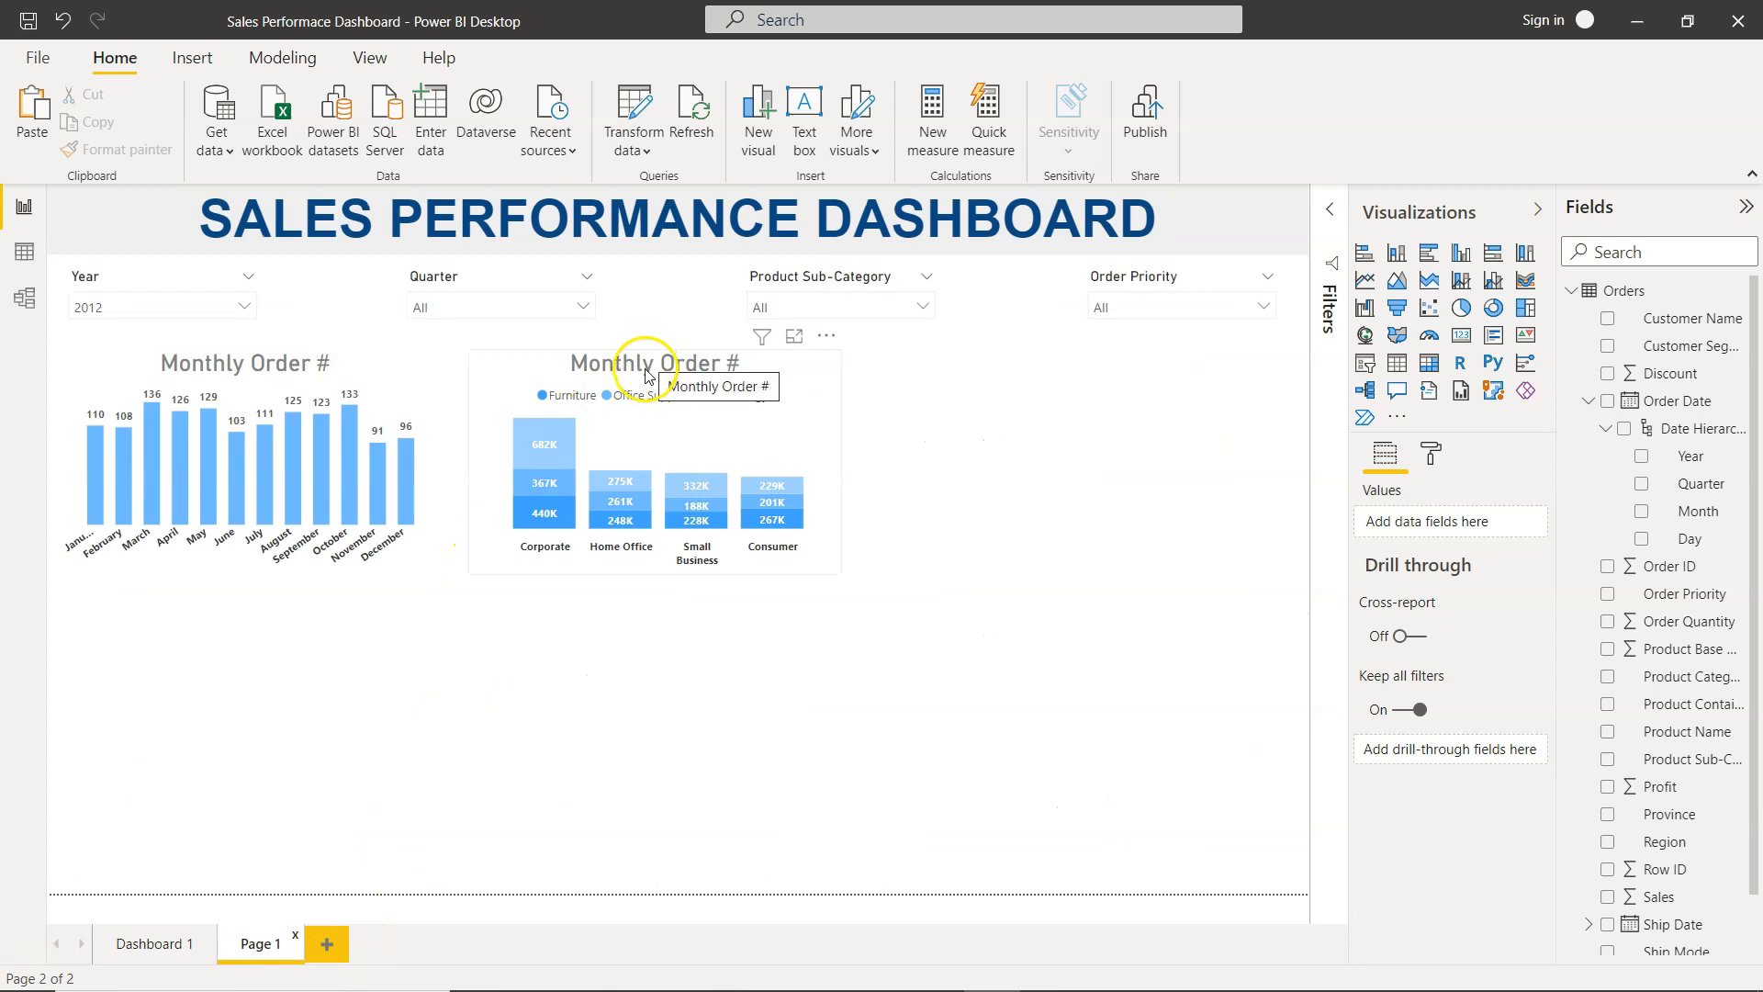
{"action": "left_click", "coordinate": [179, 955]}
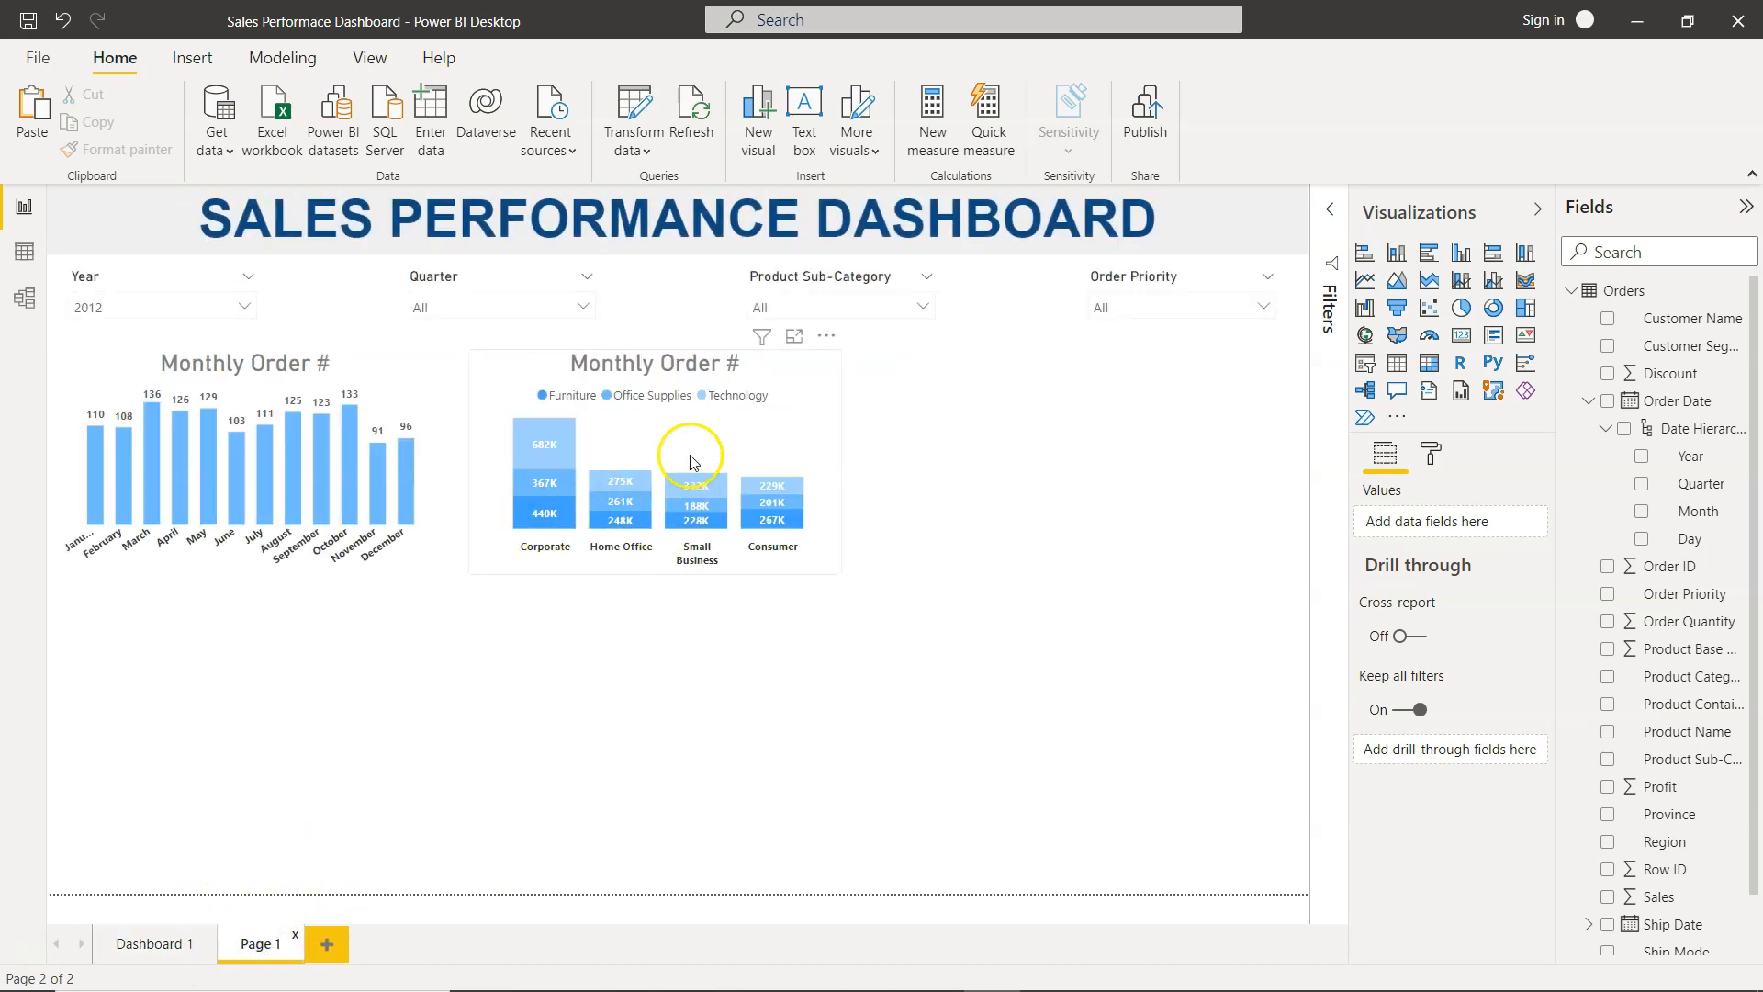
Step: Retitle the stacked column chart of sales per customer segment on Page 1 as "Sales By Segment & Category"
{"action": "left_click", "coordinate": [684, 361]}
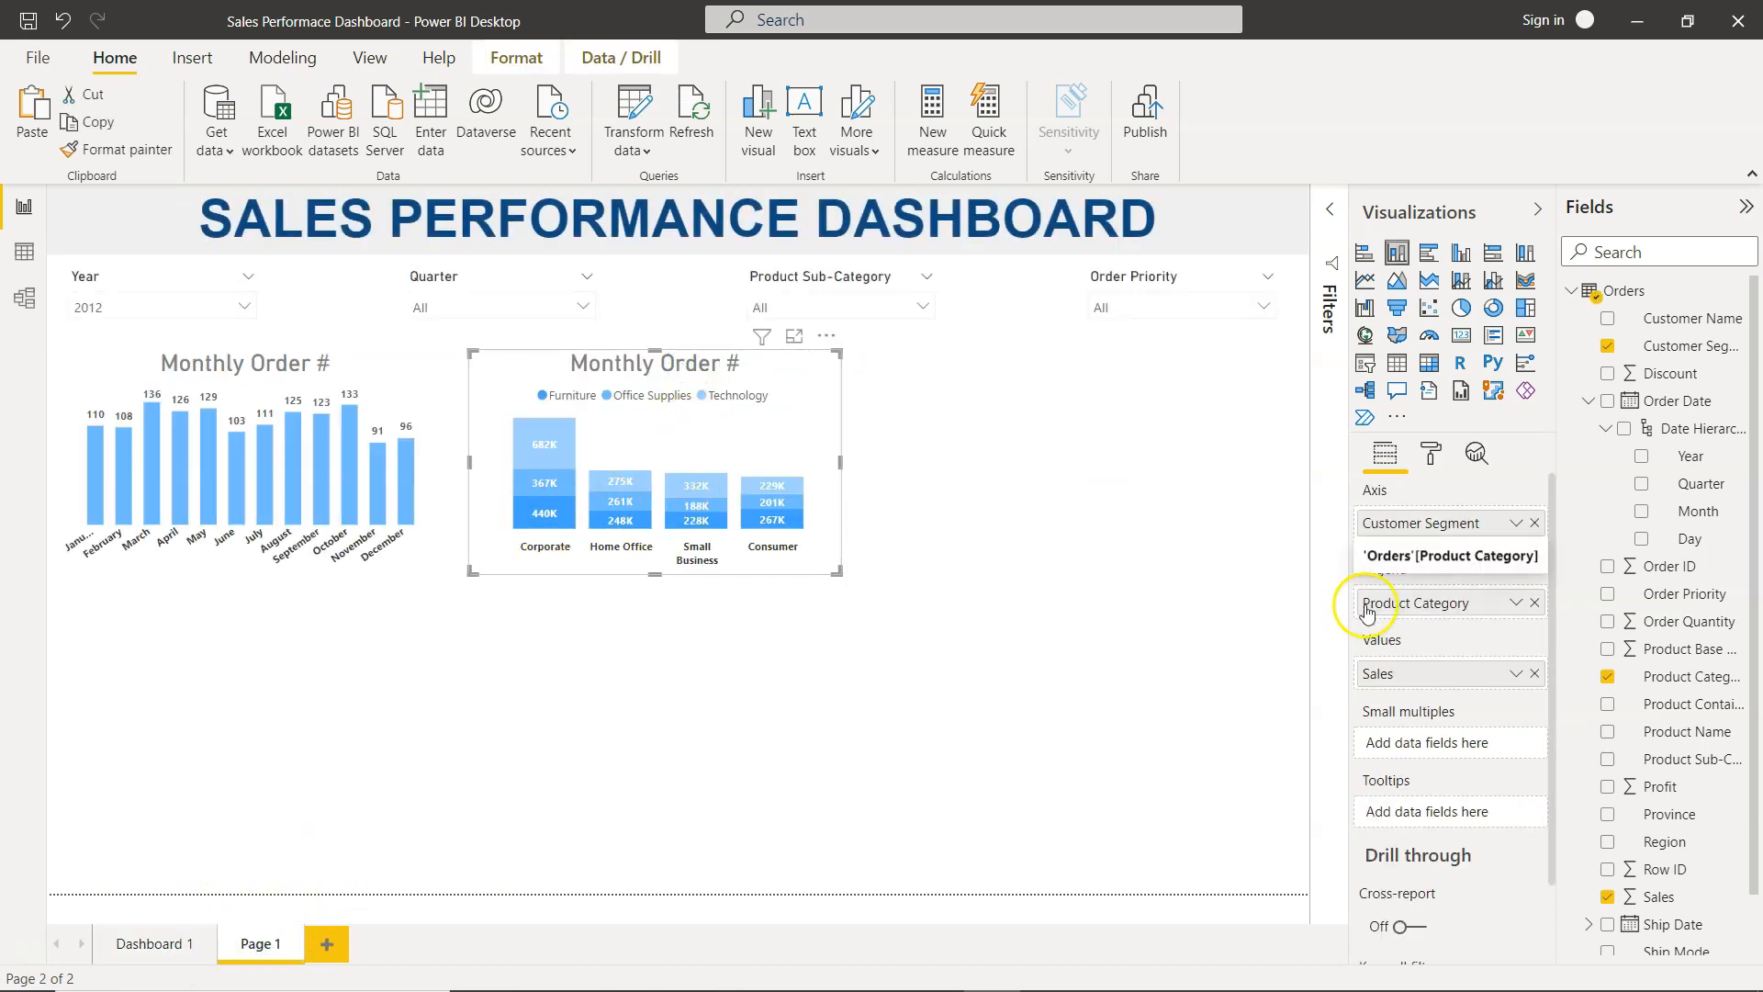
{"action": "left_click", "coordinate": [1432, 449]}
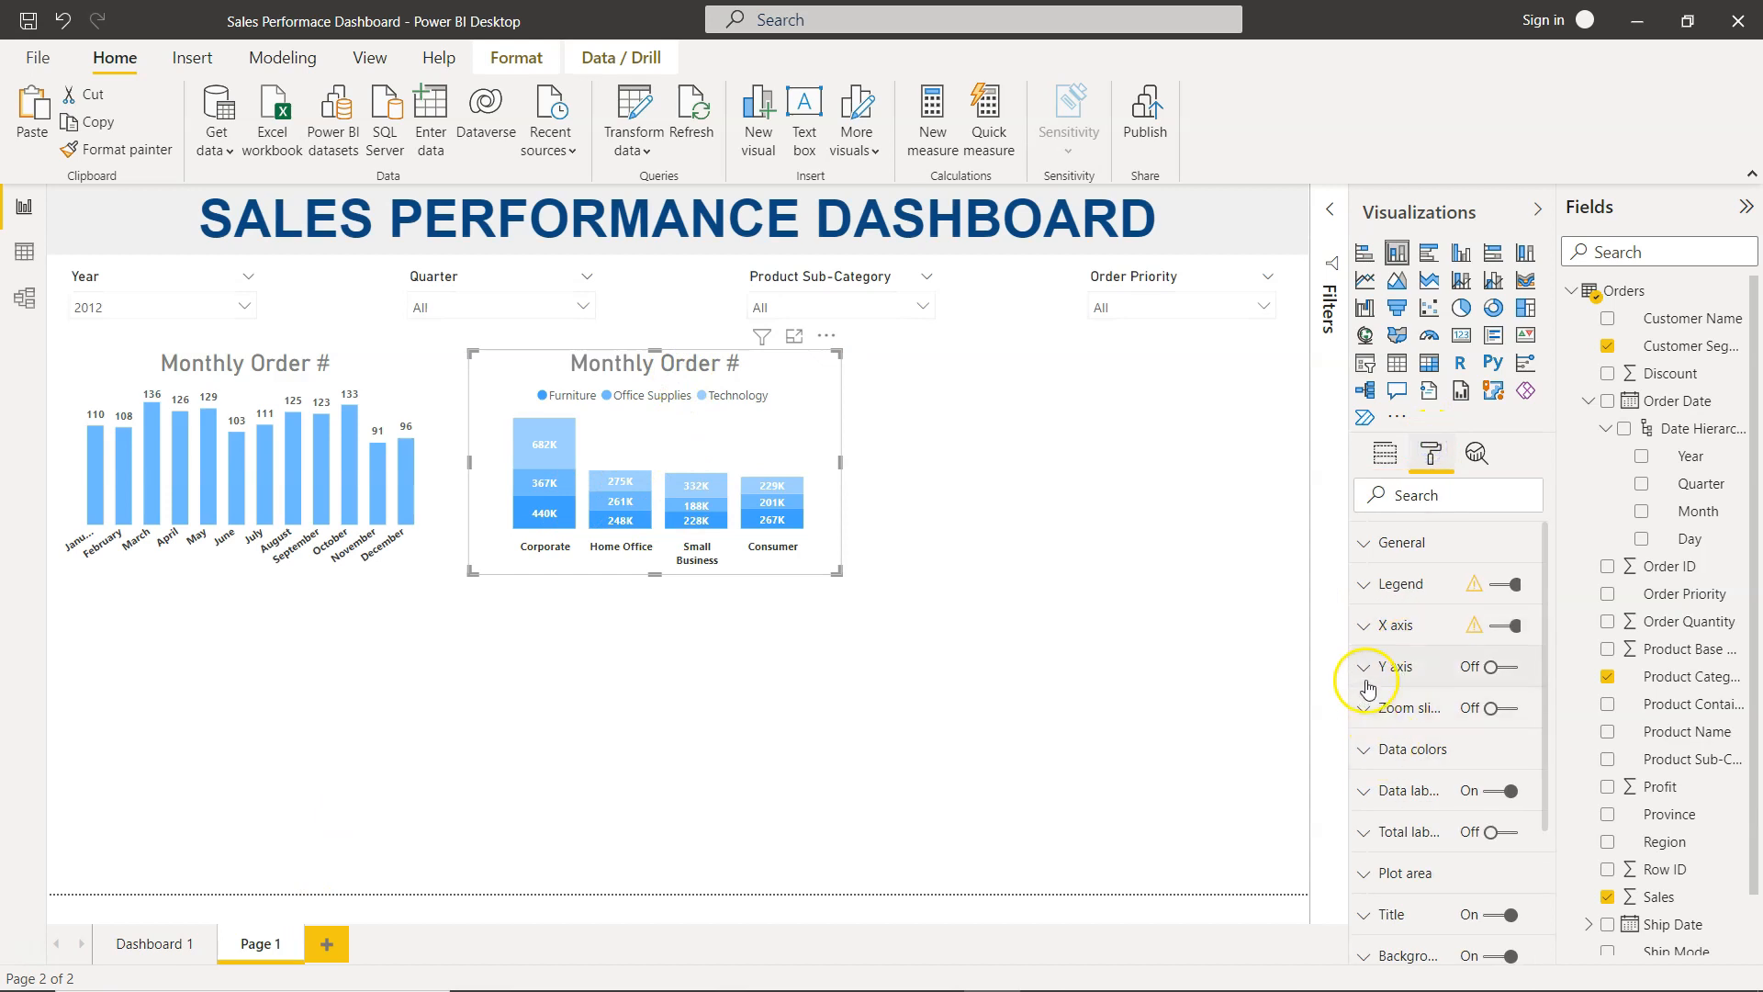
{"action": "left_click", "coordinate": [1370, 918]}
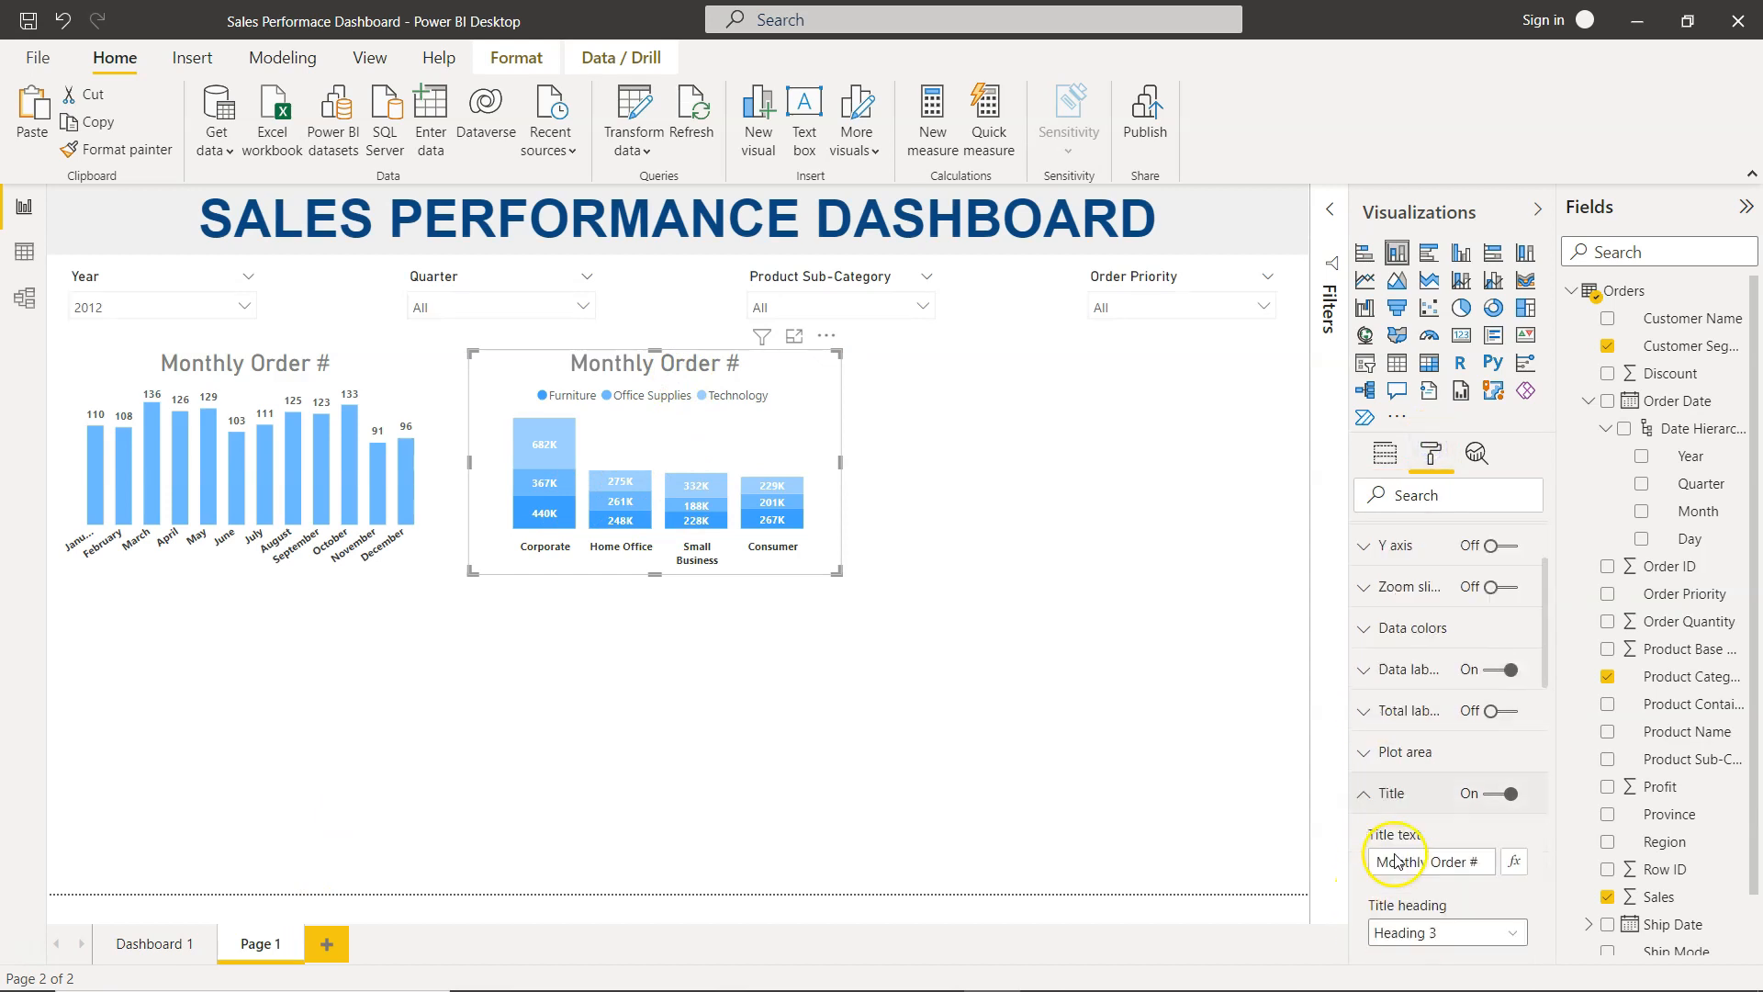
{"action": "double_click", "coordinate": [1435, 687]}
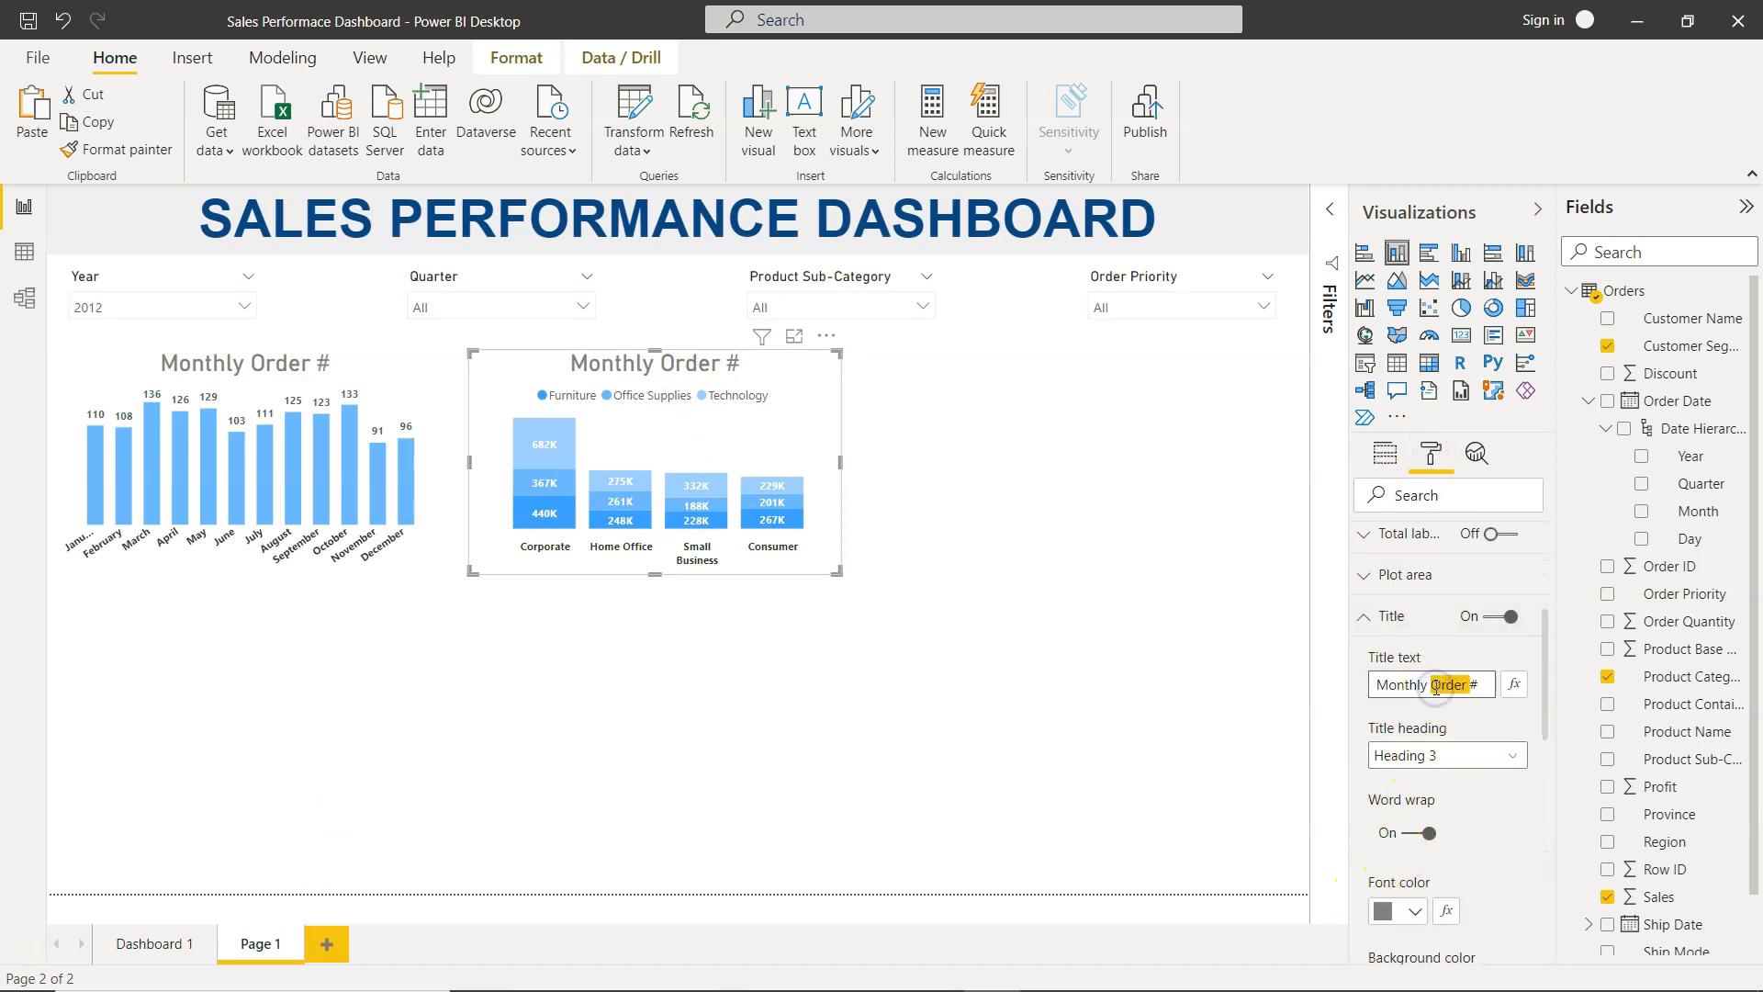
{"action": "type", "text": "Sales By Seg"}
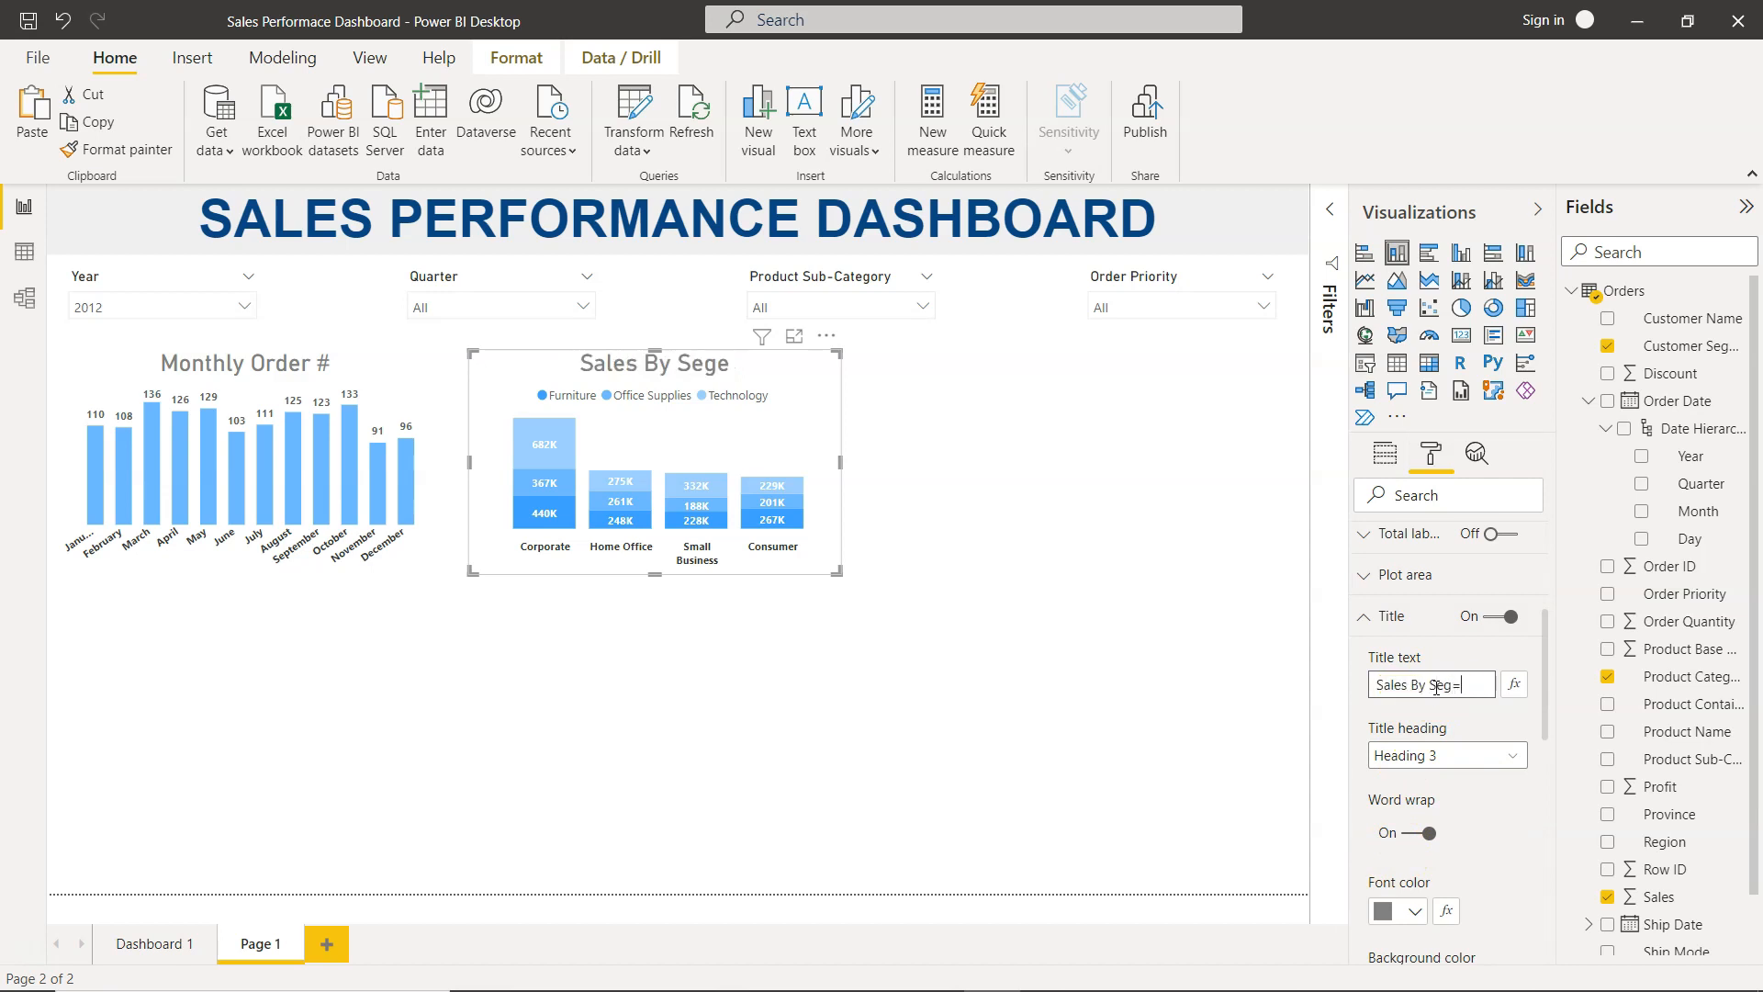
{"action": "type", "text": "nebt"}
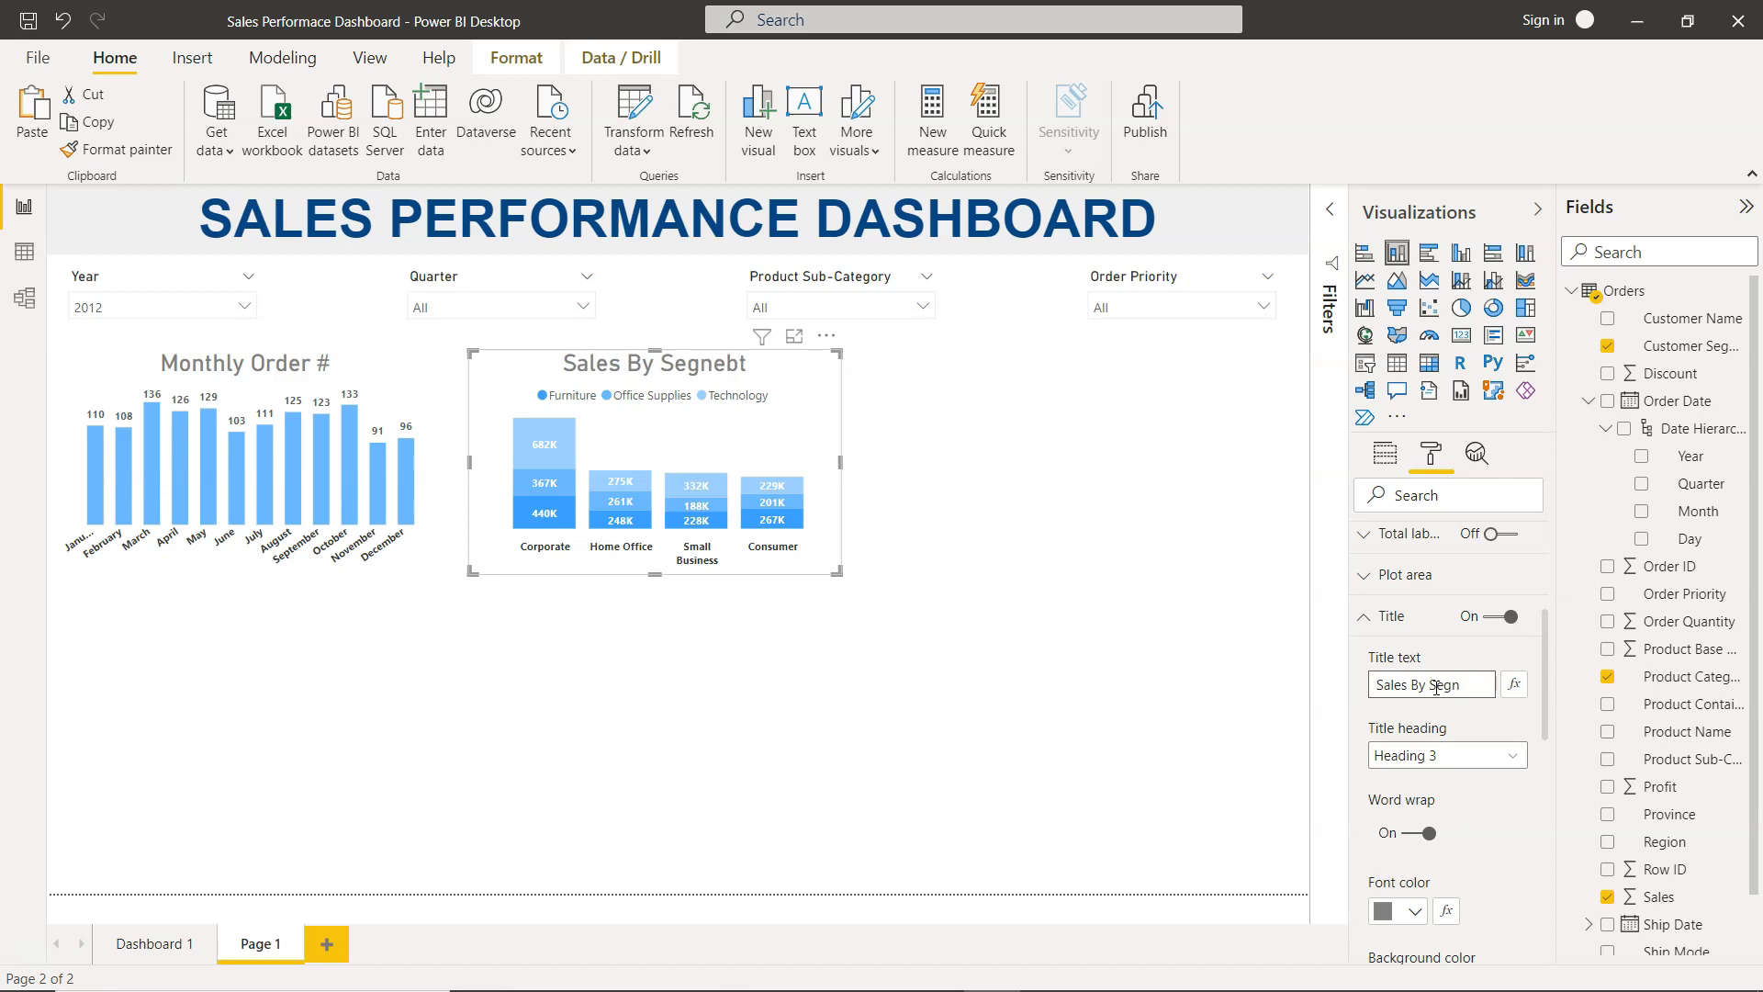
{"action": "type", "text": "e"}
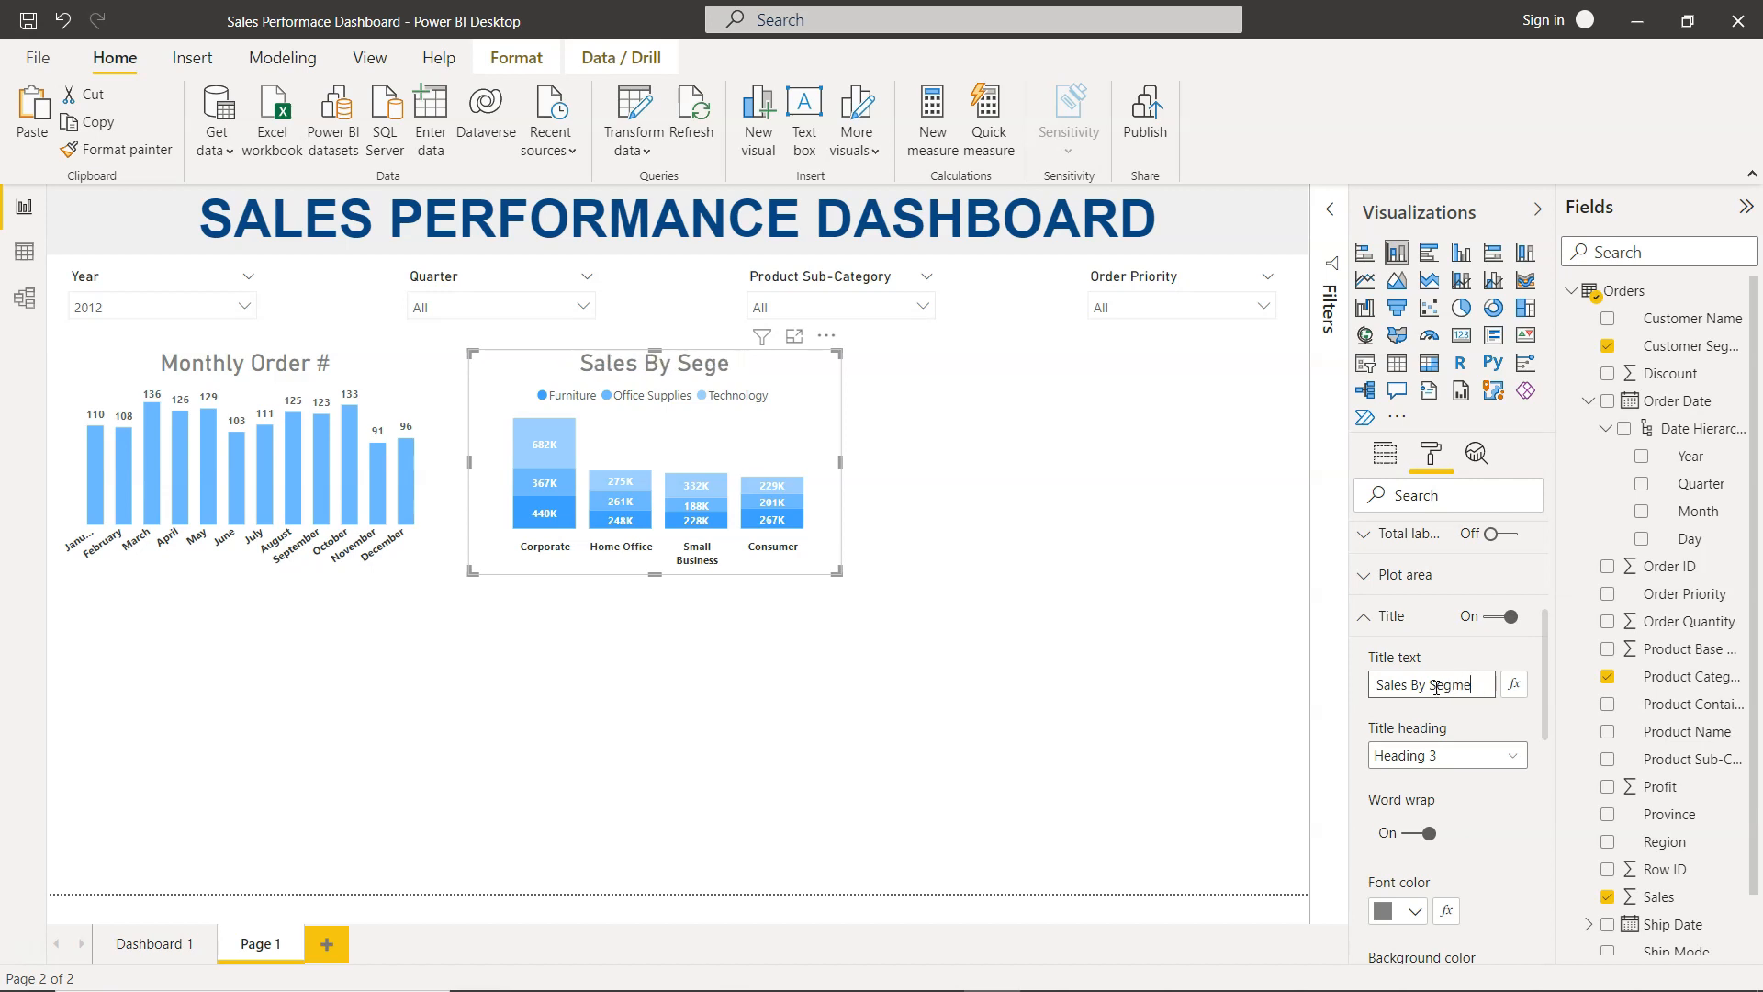
{"action": "type", "text": "& Category"}
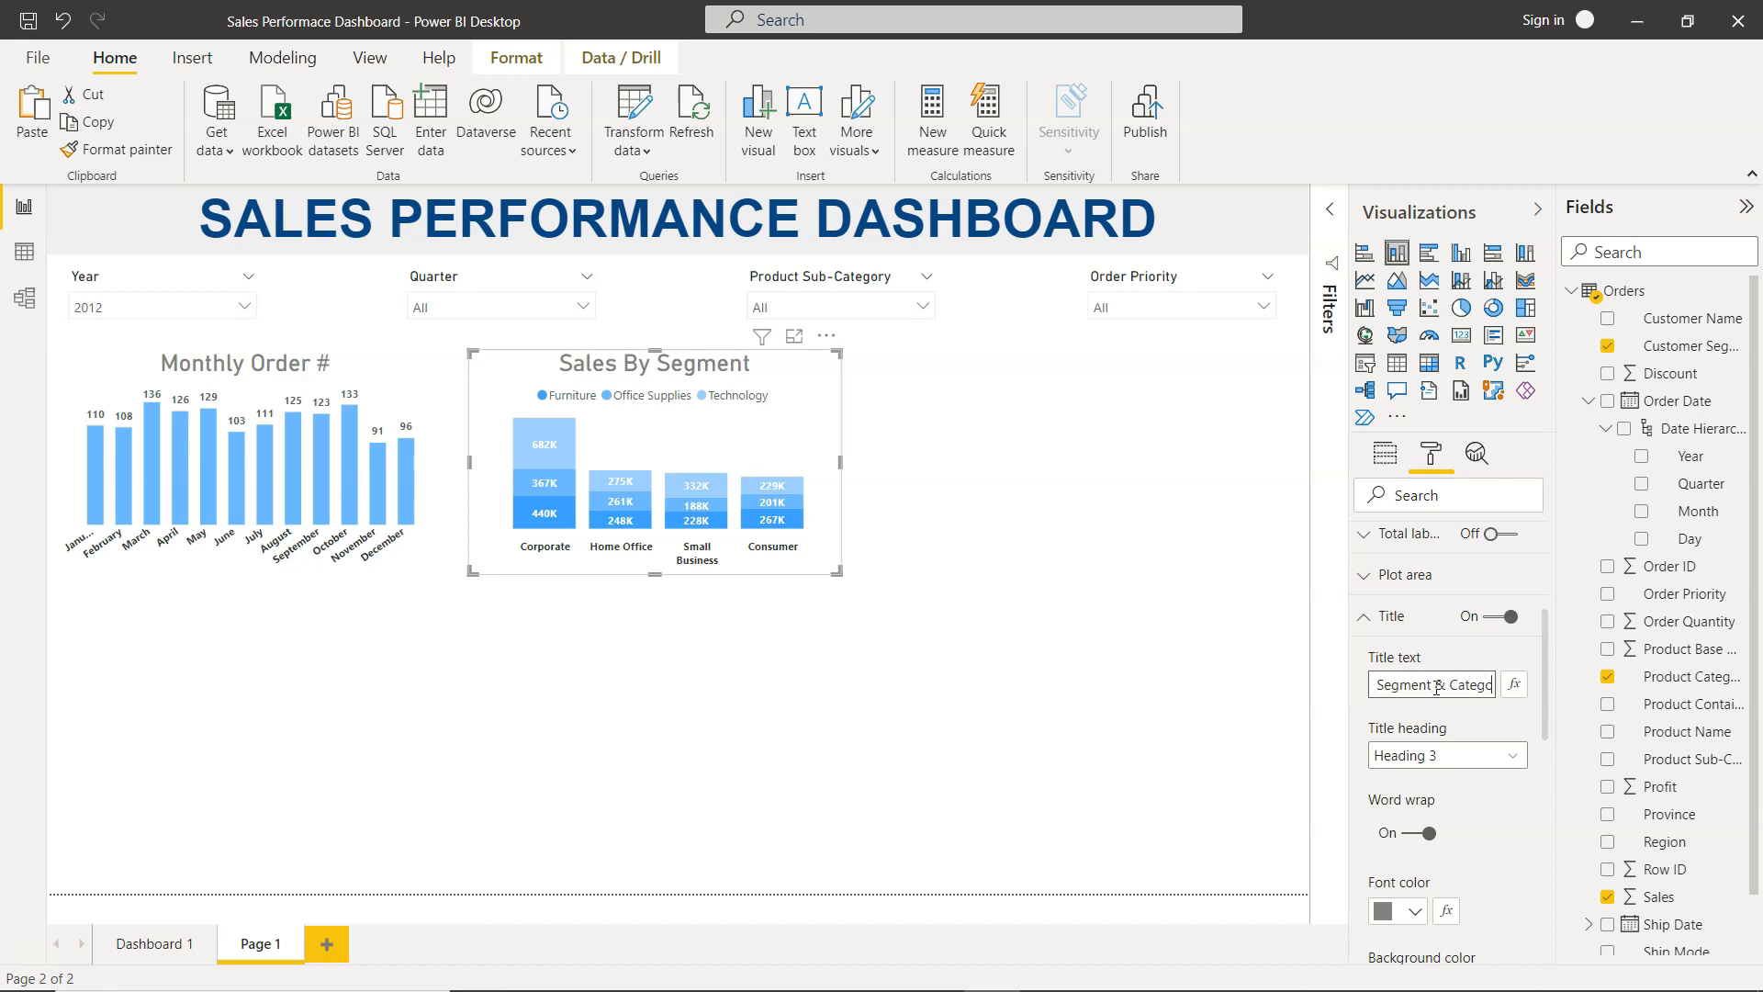
{"action": "left_click", "coordinate": [1047, 602]}
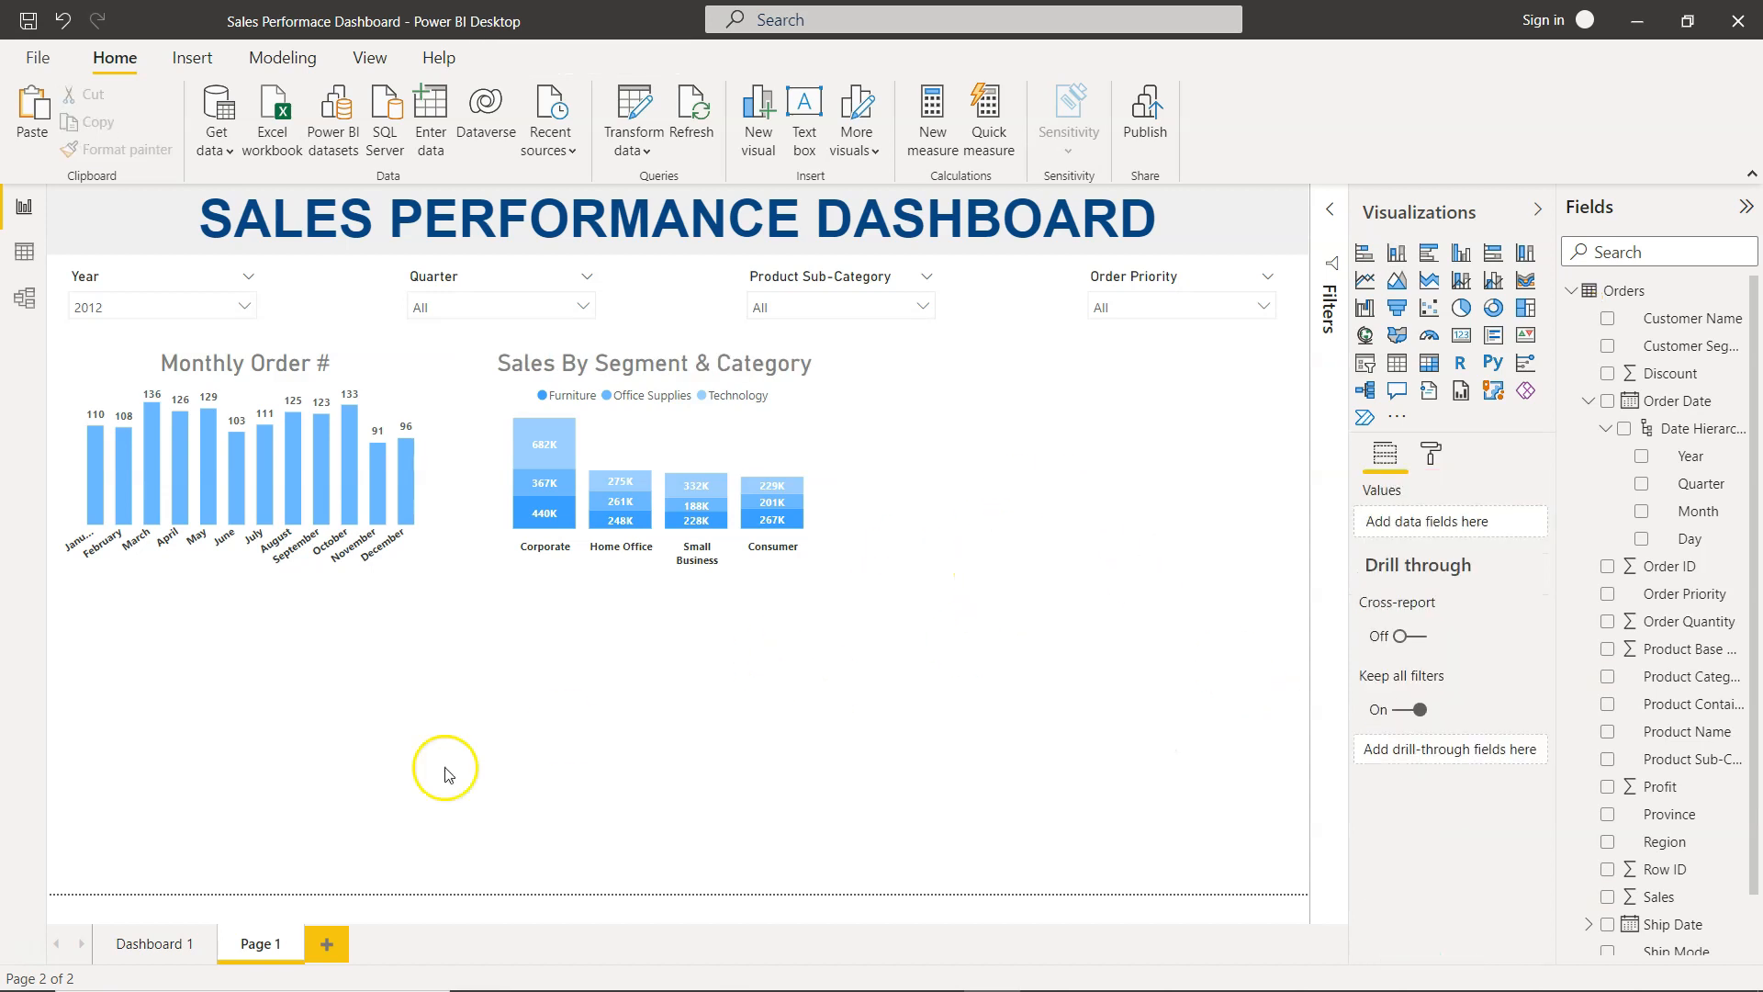
Step: Compare Page 1 with Dashboard 1, examining the reference line in the finished Monthly Order # chart
{"action": "left_click", "coordinate": [171, 952]}
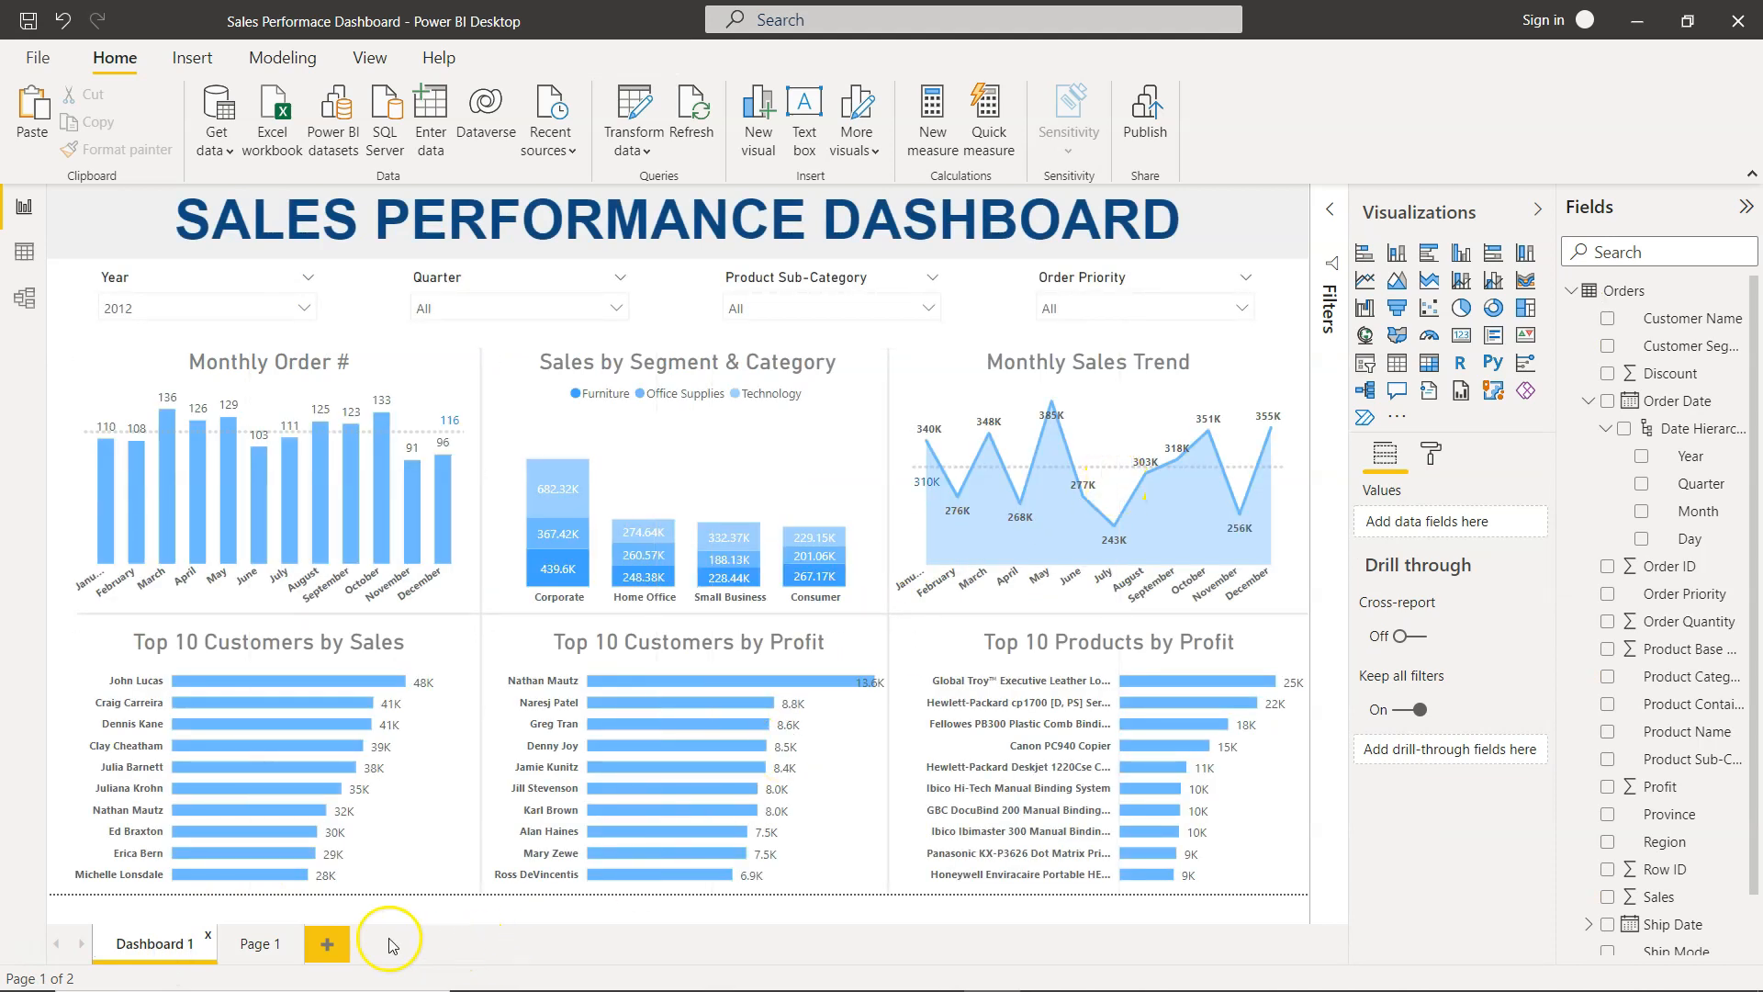
{"action": "left_click", "coordinate": [260, 943]}
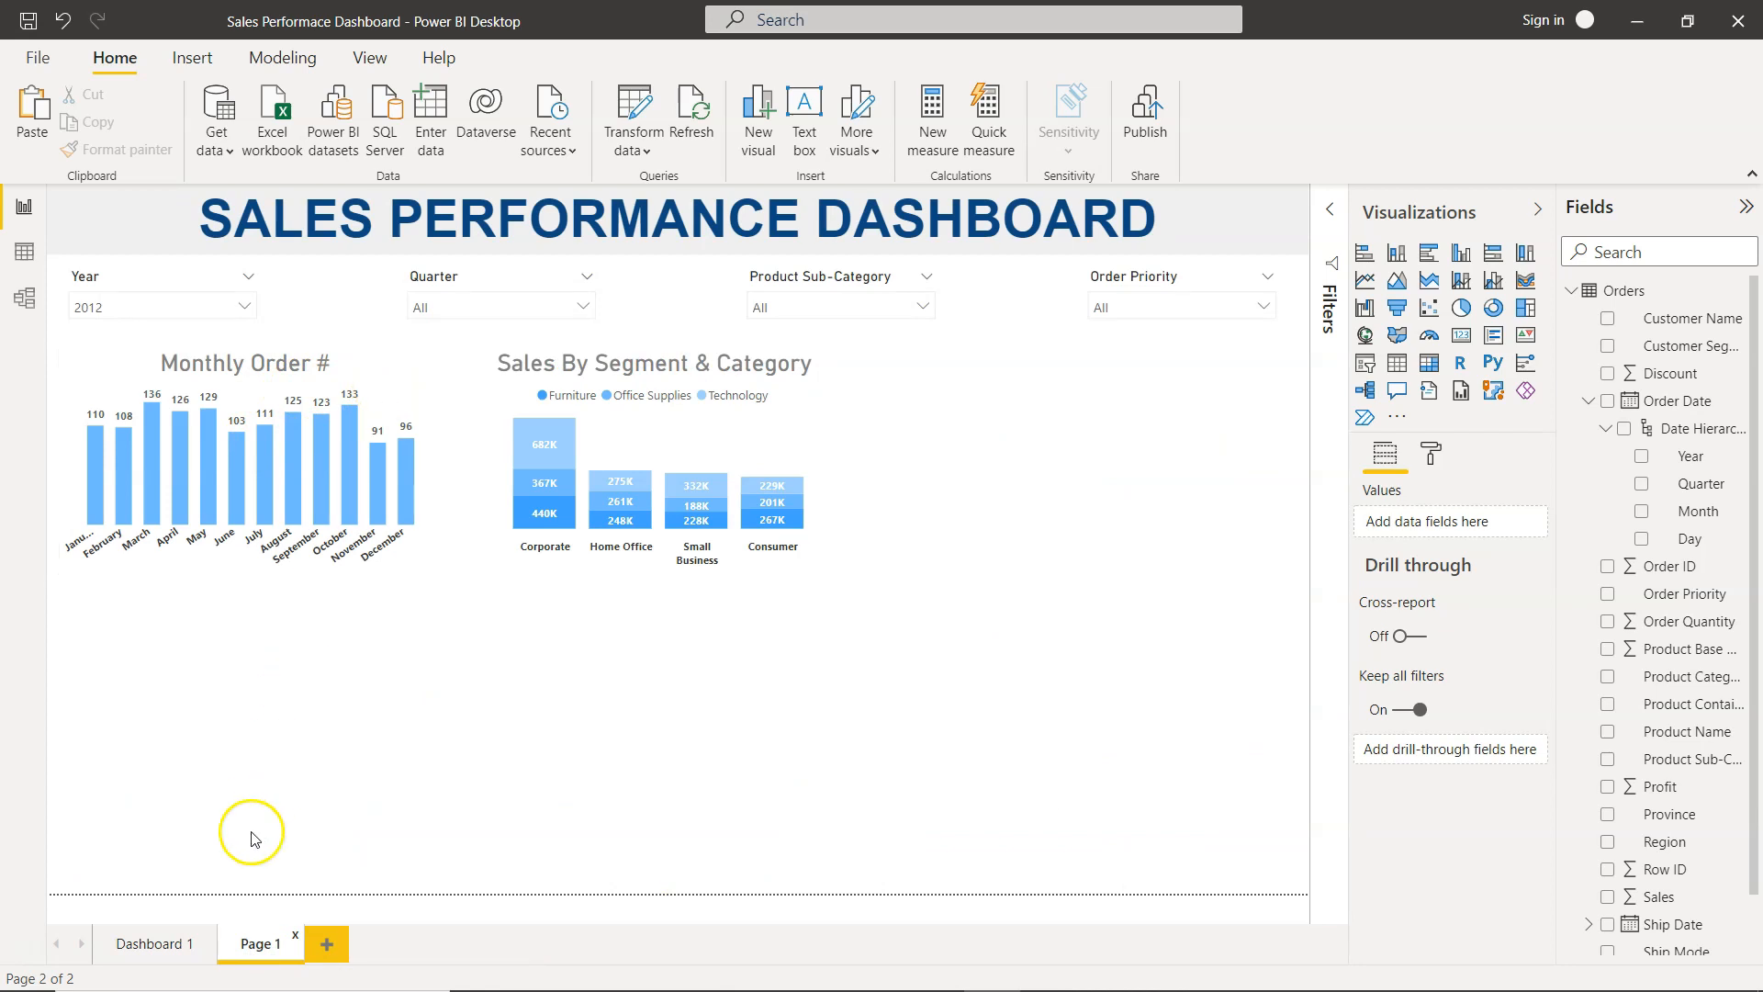
{"action": "left_click", "coordinate": [168, 939]}
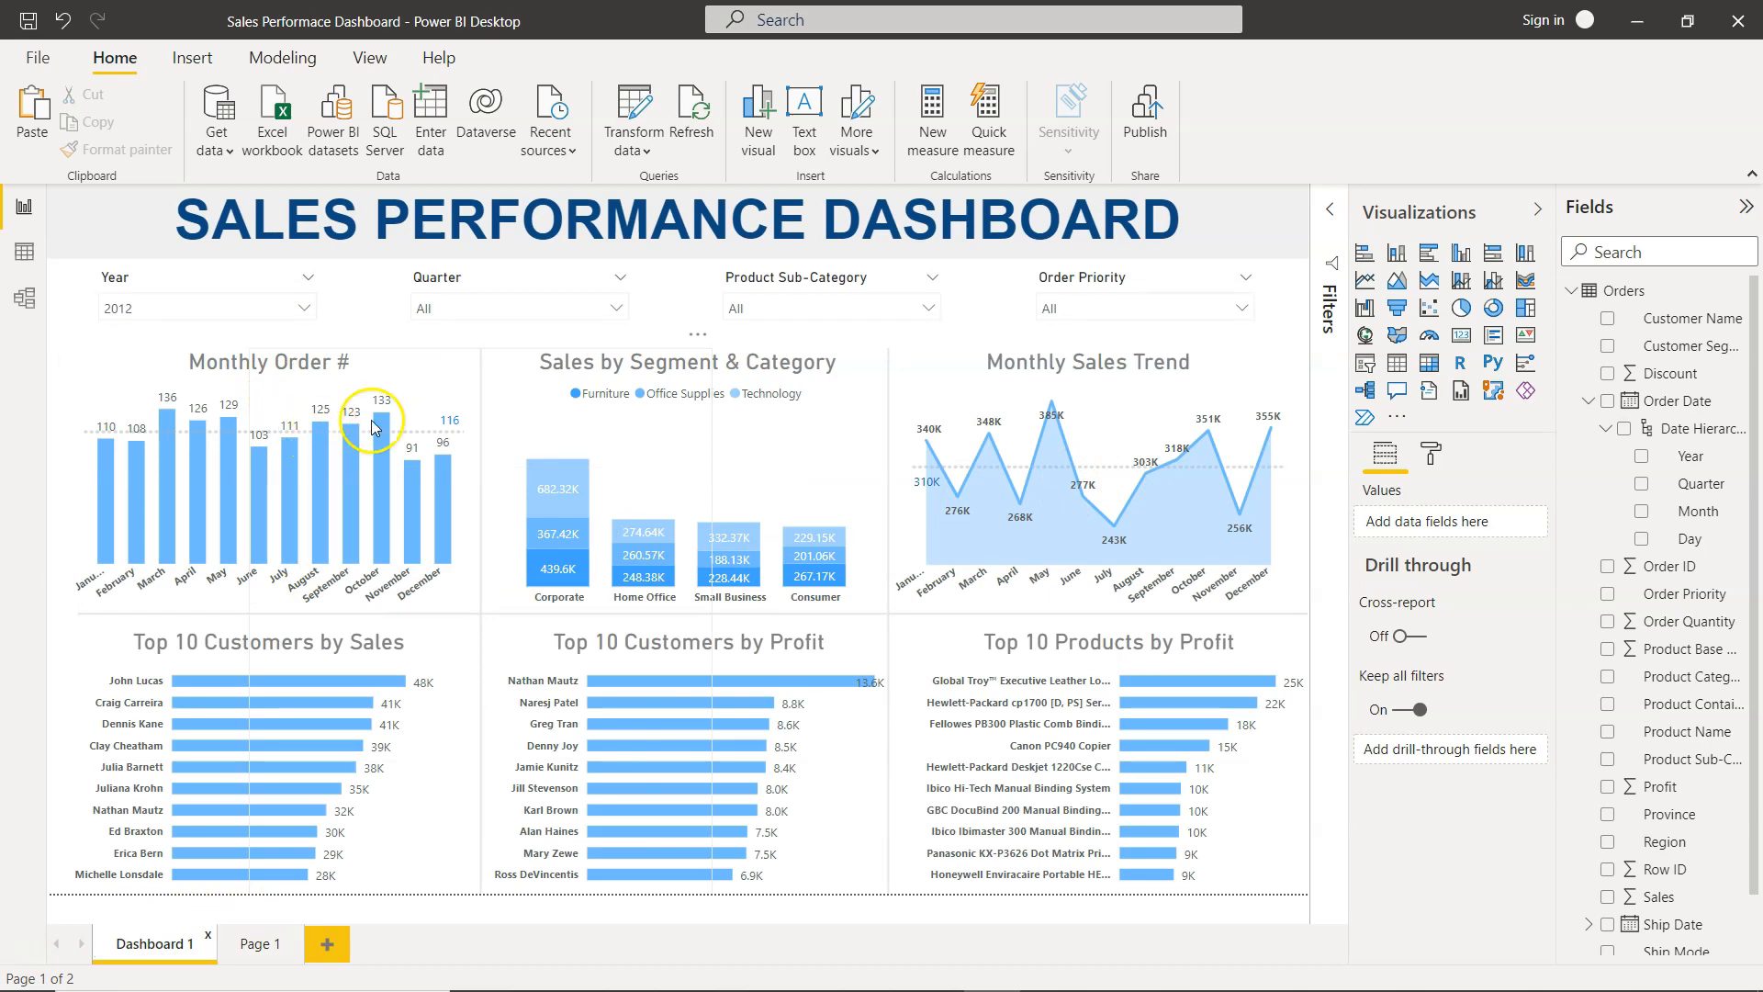
Step: Check which analytics lines are offered for the Monthly Order # chart on Page 1
{"action": "left_click", "coordinate": [273, 940]}
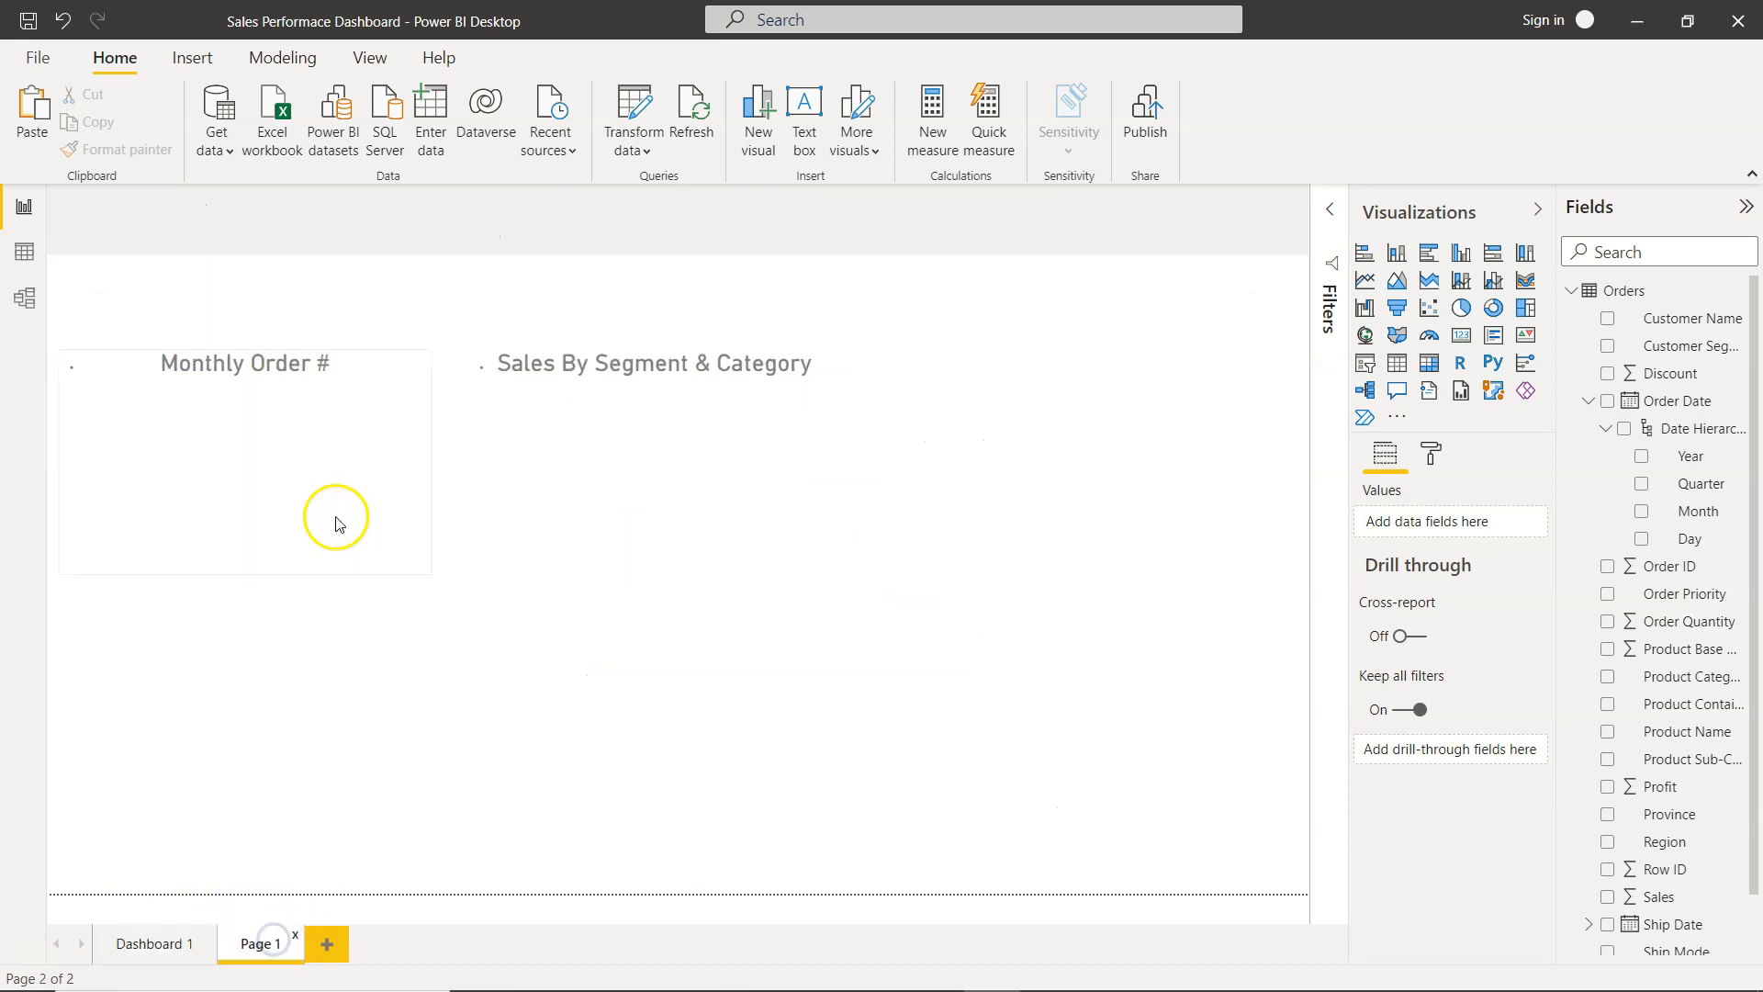
{"action": "left_click", "coordinate": [383, 385]}
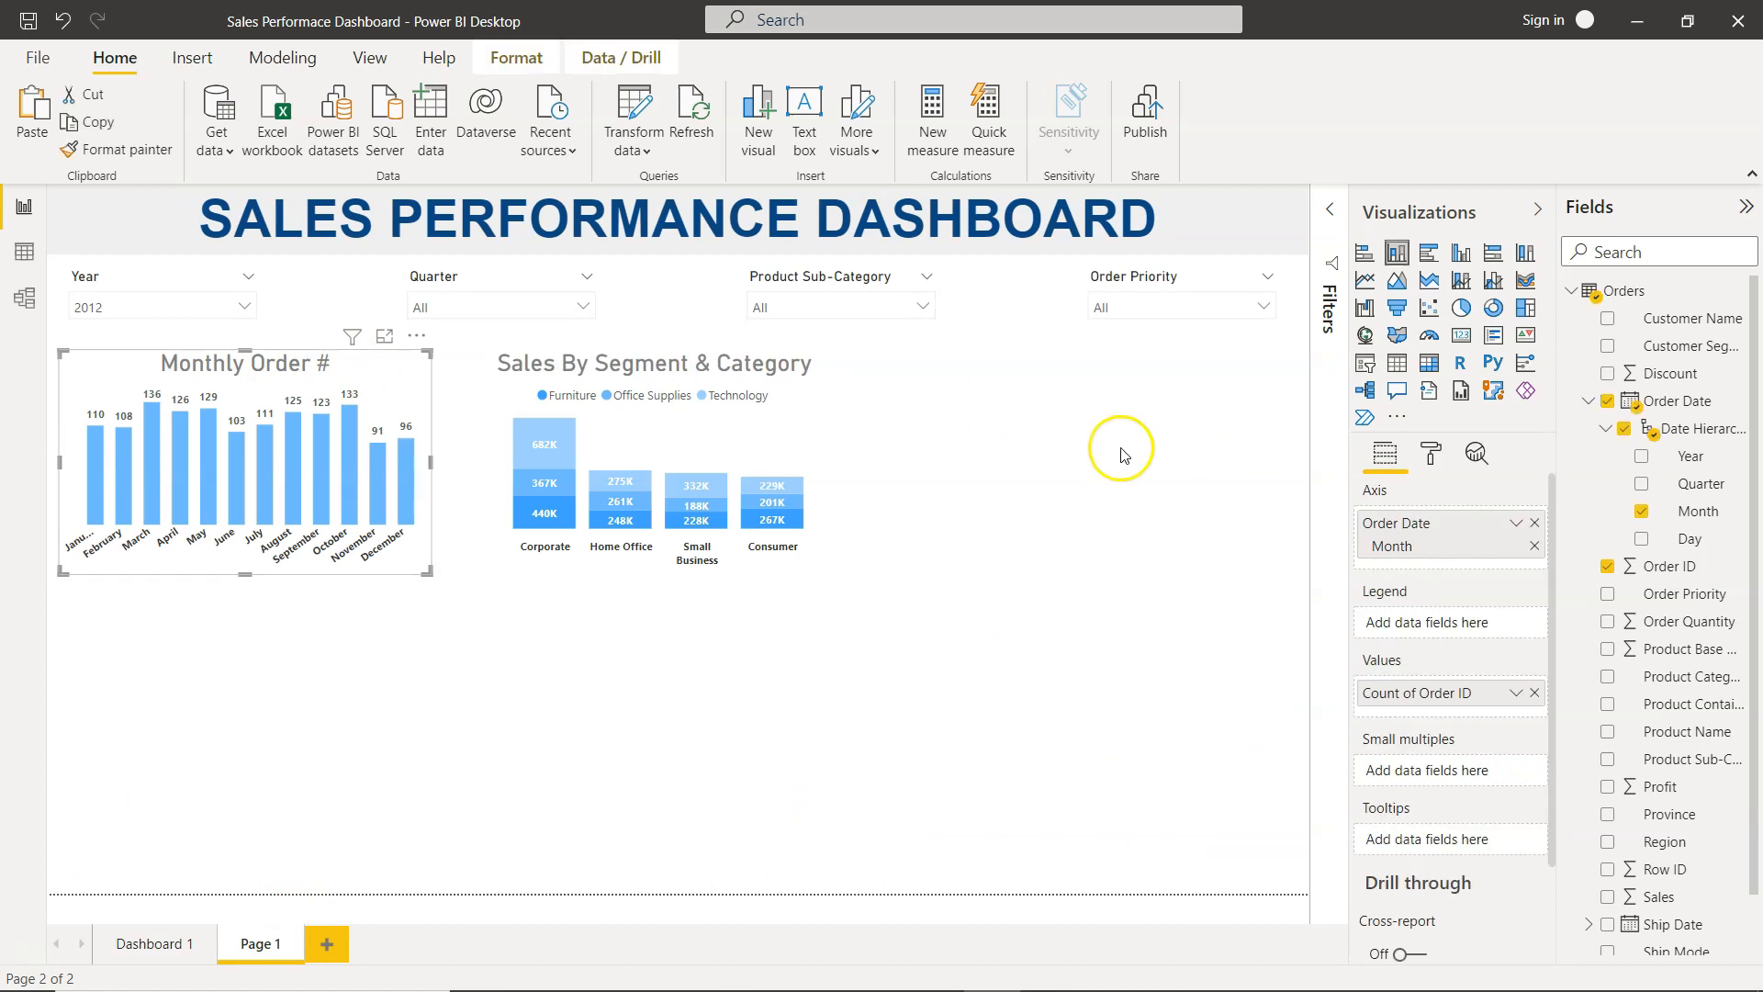
{"action": "left_click", "coordinate": [1473, 459]}
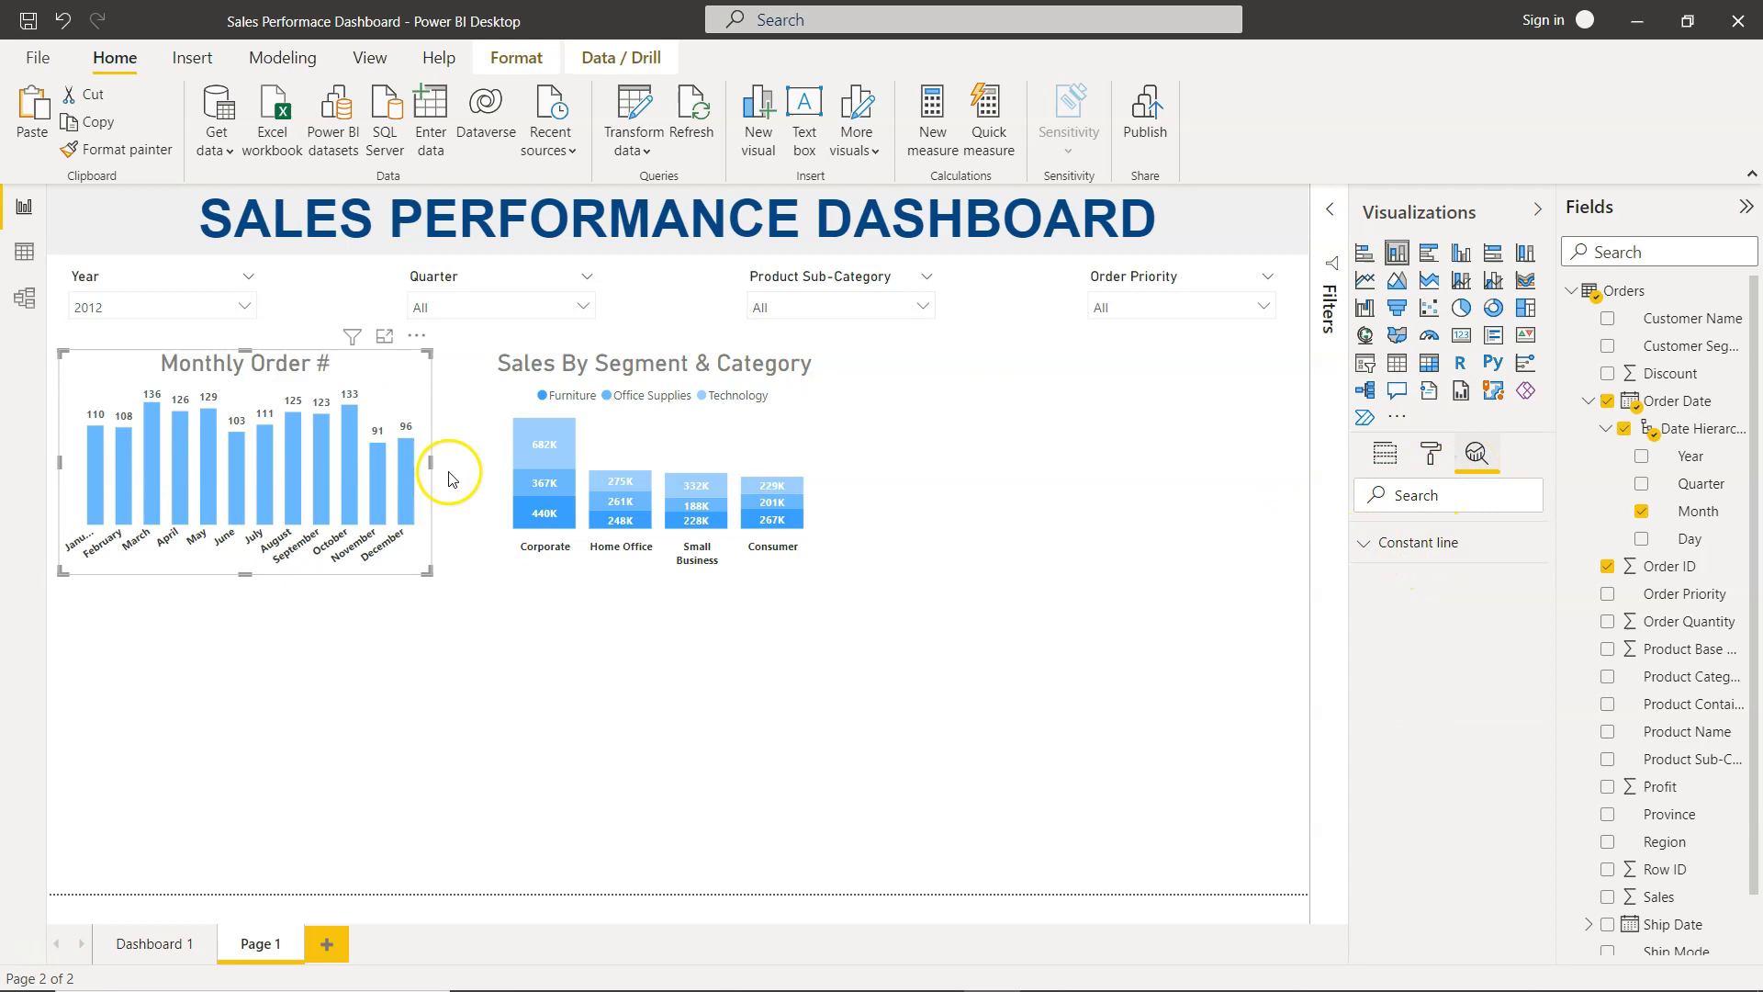
{"action": "left_click", "coordinate": [1373, 546]}
{"action": "left_click", "coordinate": [1372, 547]}
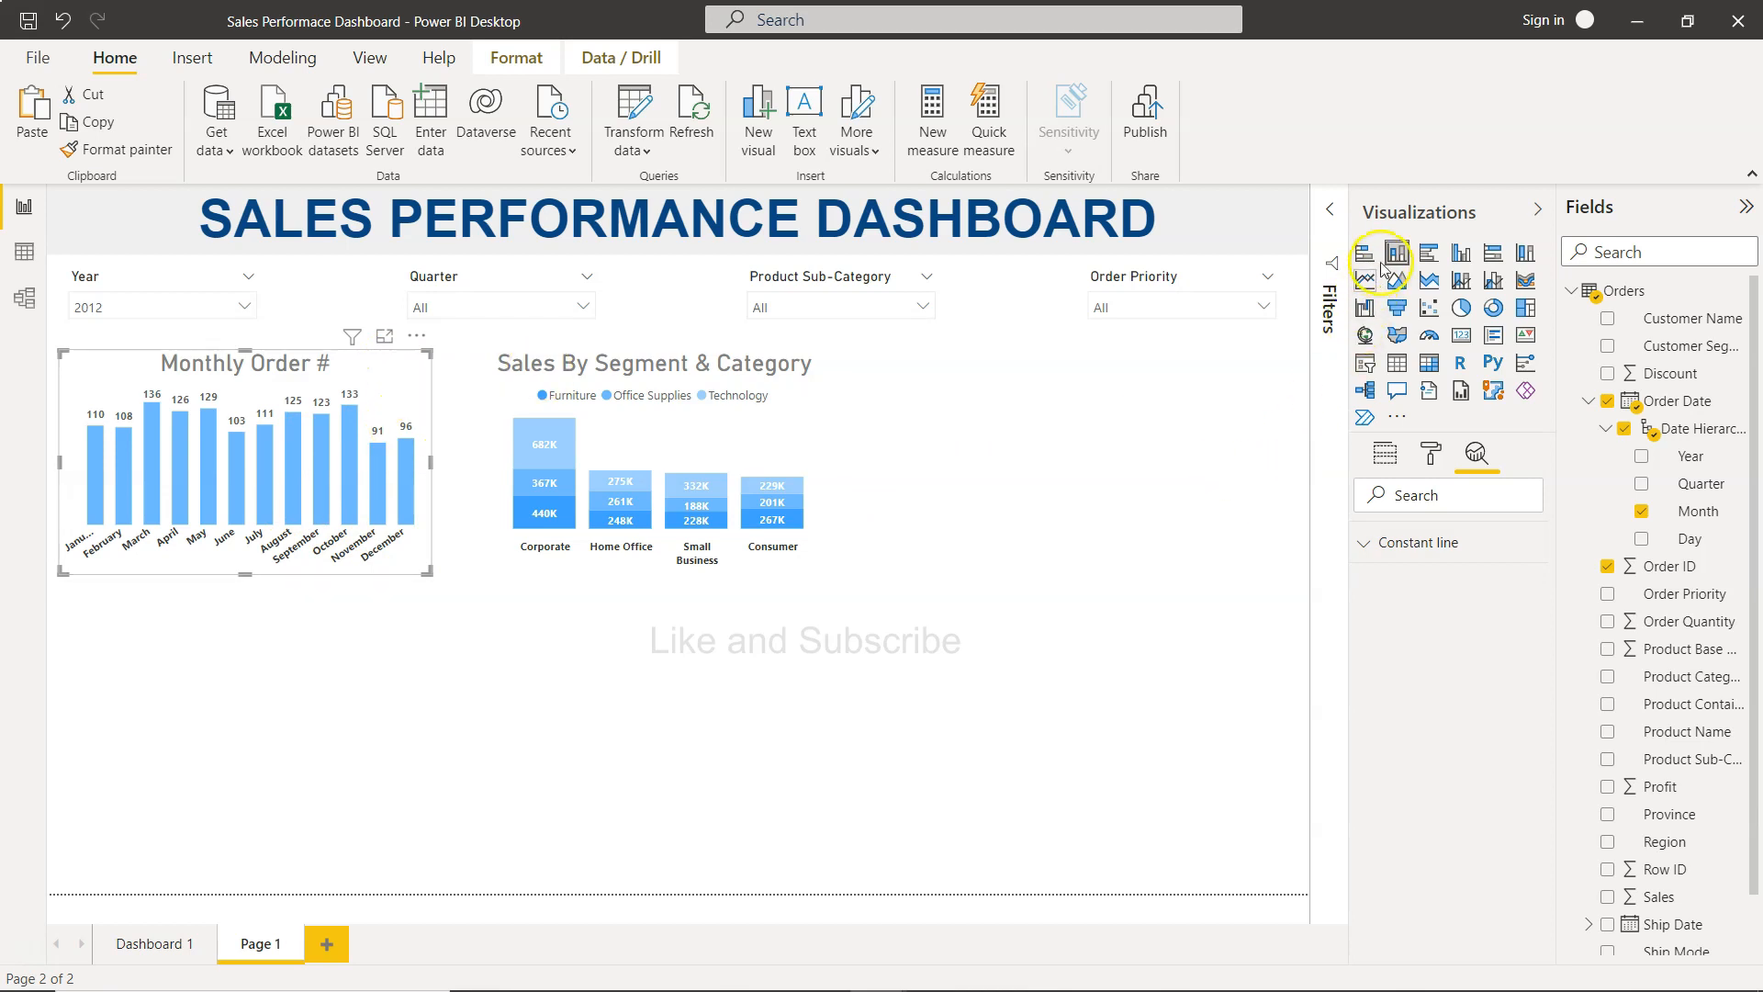
Step: Examine the chart type and analytics lines of the Monthly Order # chart on Dashboard 1
{"action": "left_click", "coordinate": [167, 943]}
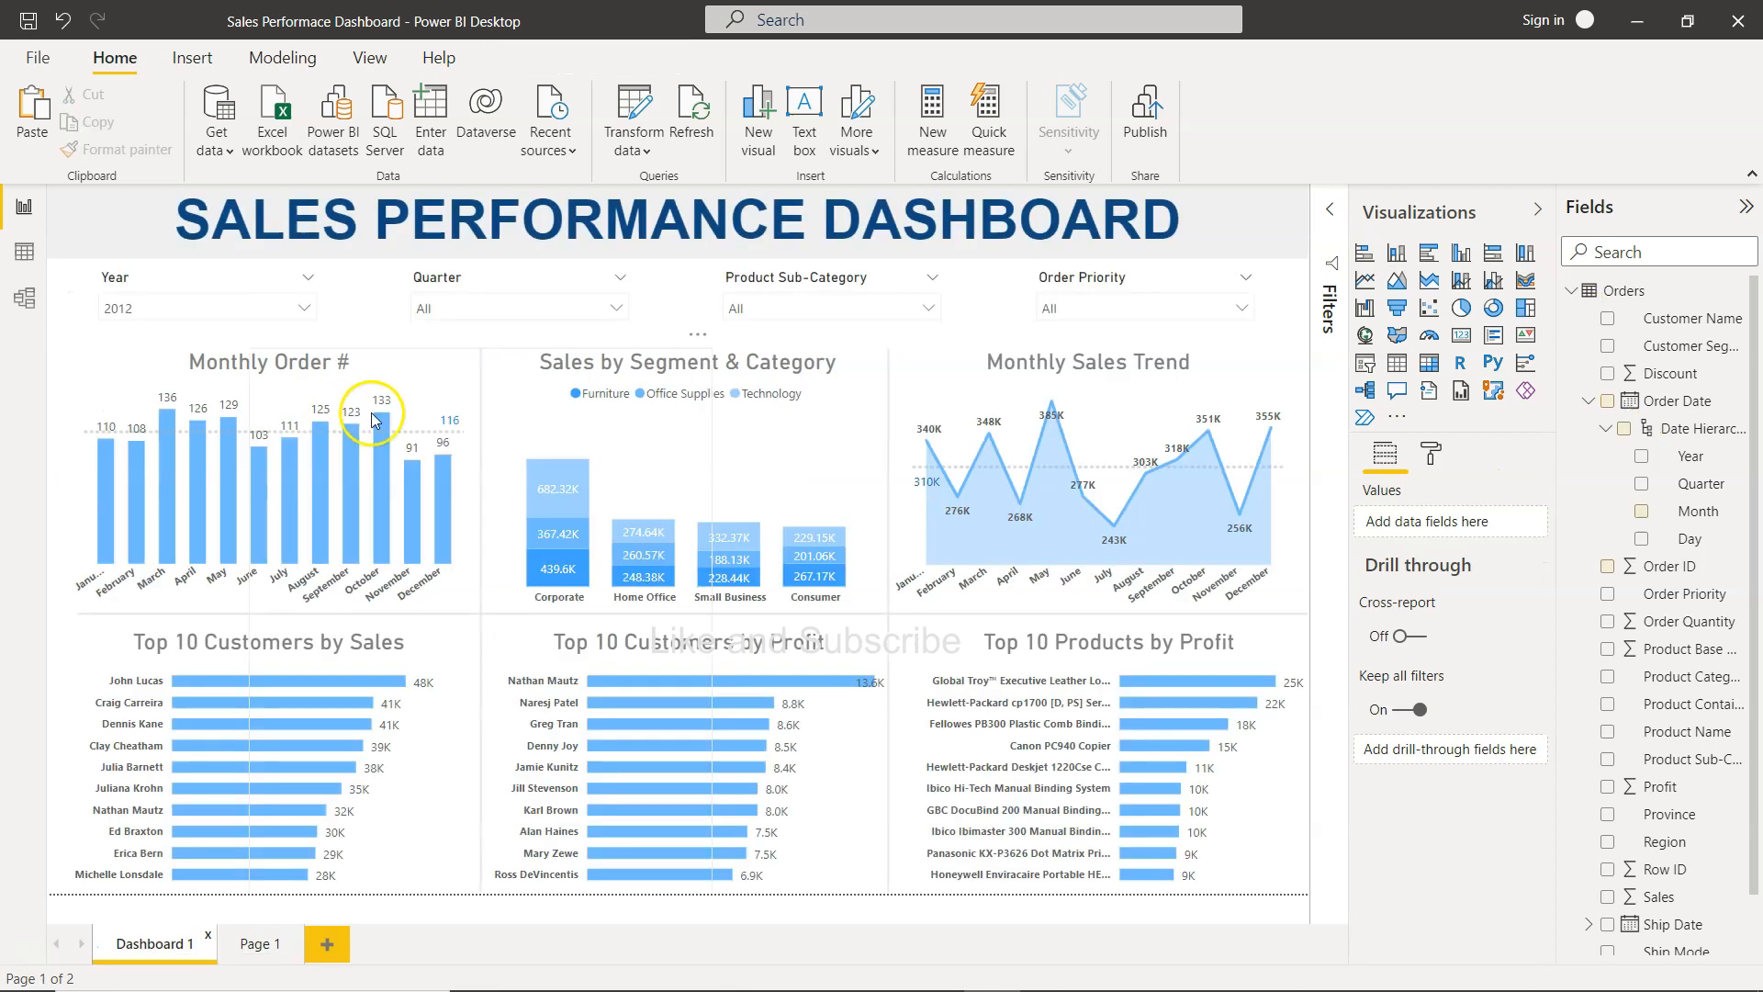
{"action": "left_click", "coordinate": [427, 393]}
{"action": "left_click", "coordinate": [147, 404]}
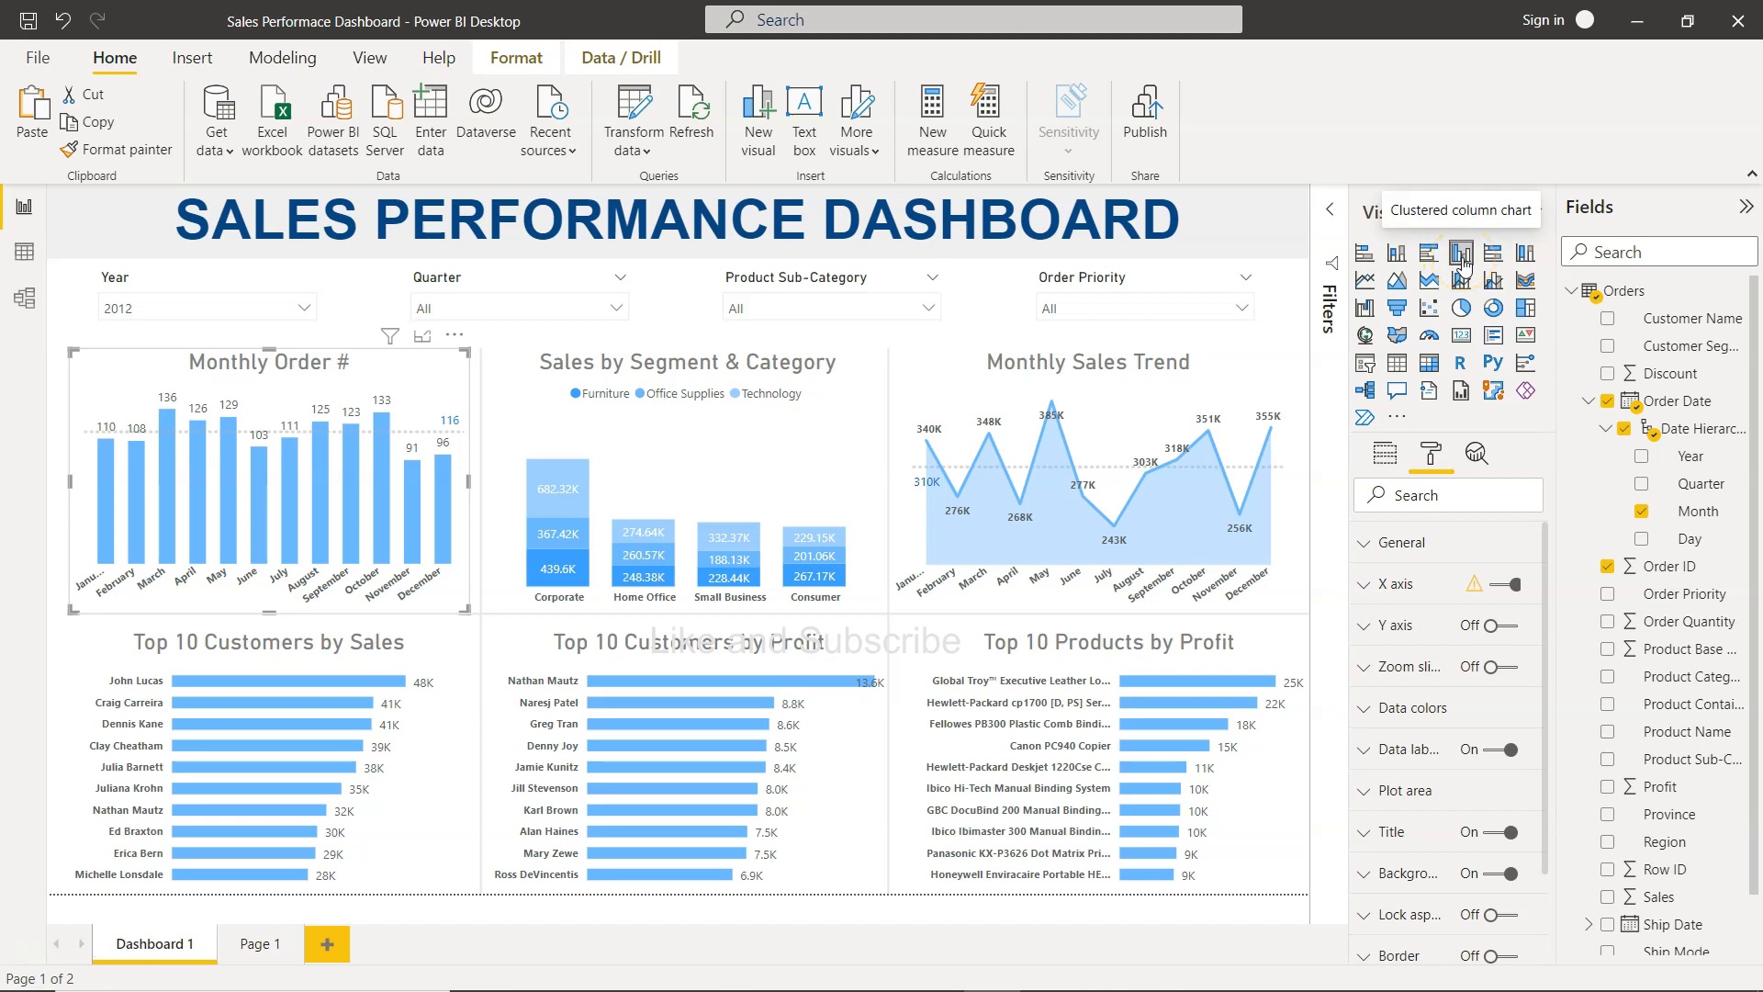
{"action": "left_click", "coordinate": [1489, 450]}
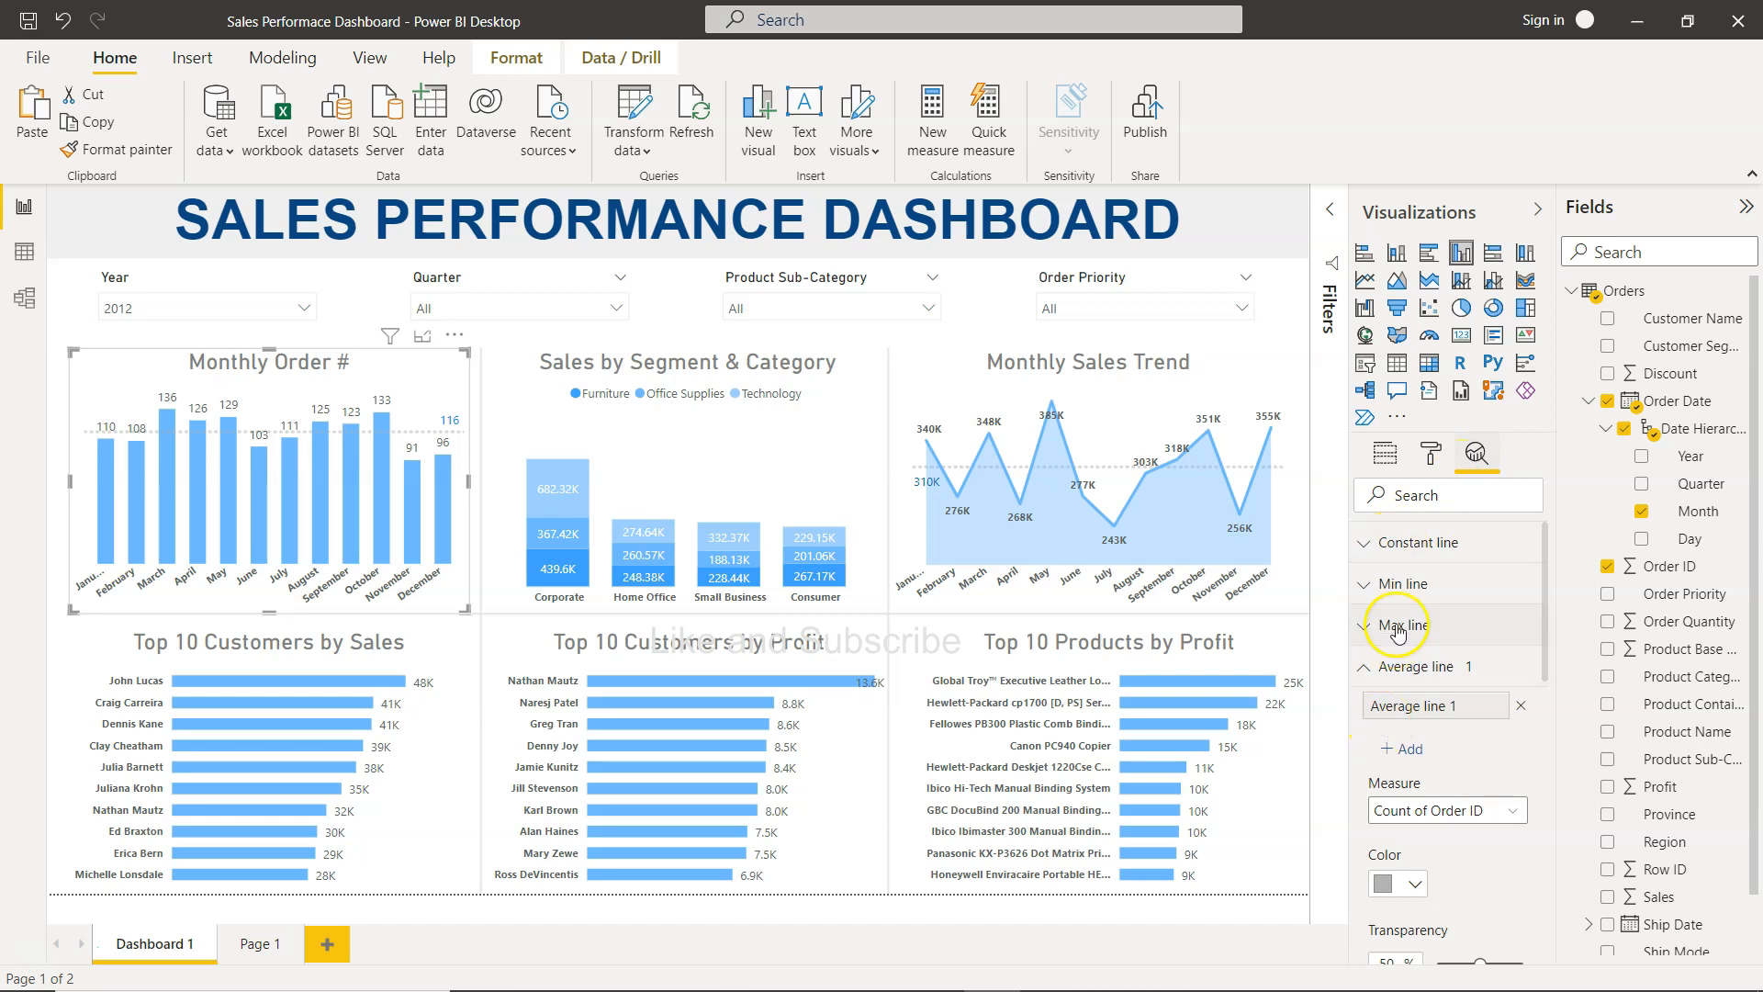
{"action": "left_click", "coordinate": [1365, 667]}
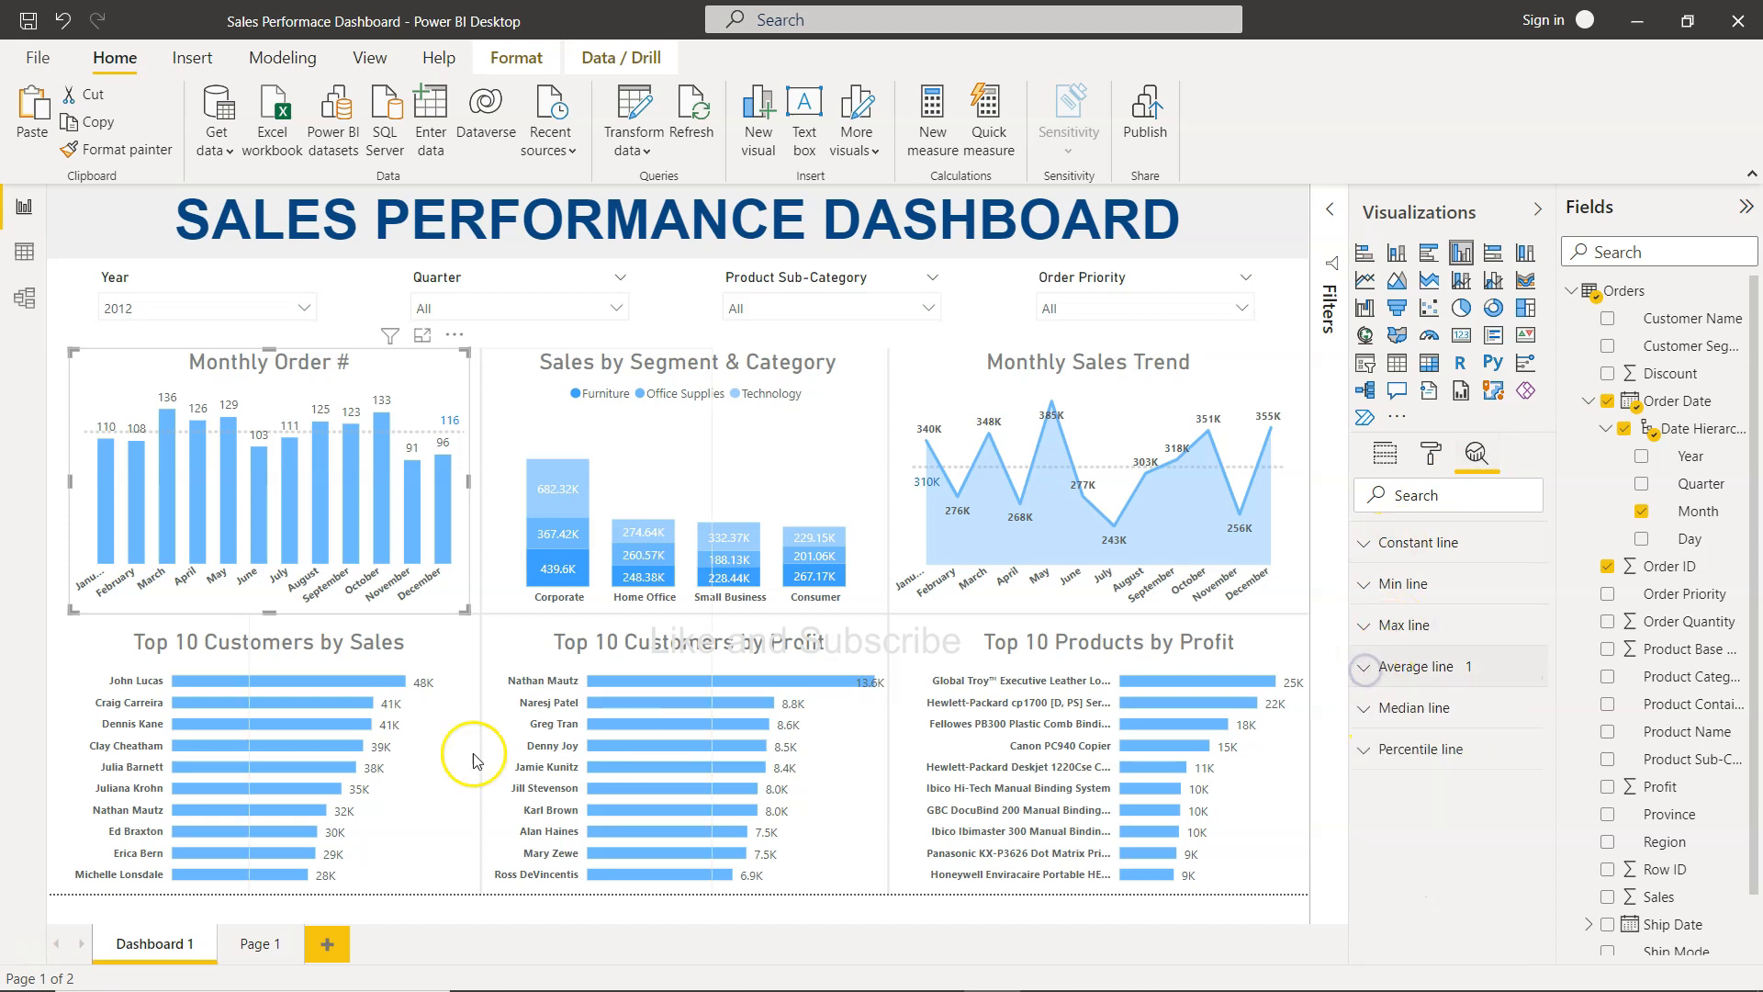
Step: Change the Monthly Order # visual on Page 1 to a clustered column chart
{"action": "left_click", "coordinate": [258, 944]}
{"action": "left_click", "coordinate": [381, 395]}
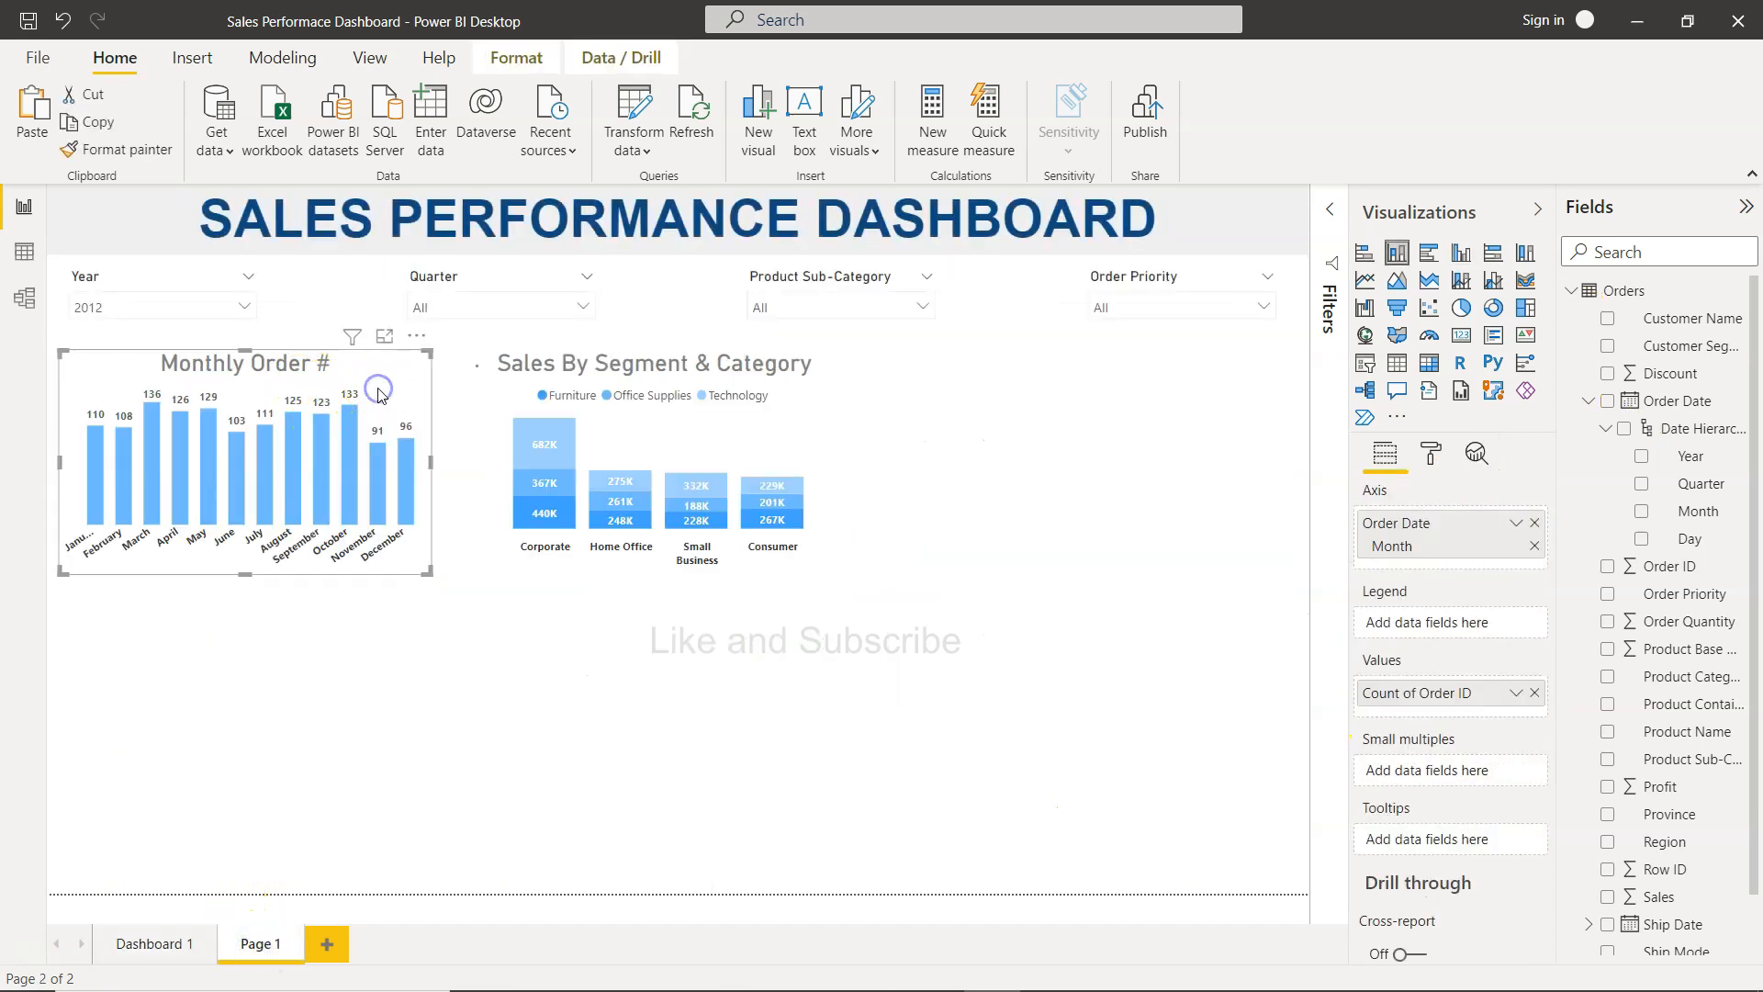
{"action": "left_click", "coordinate": [1461, 256]}
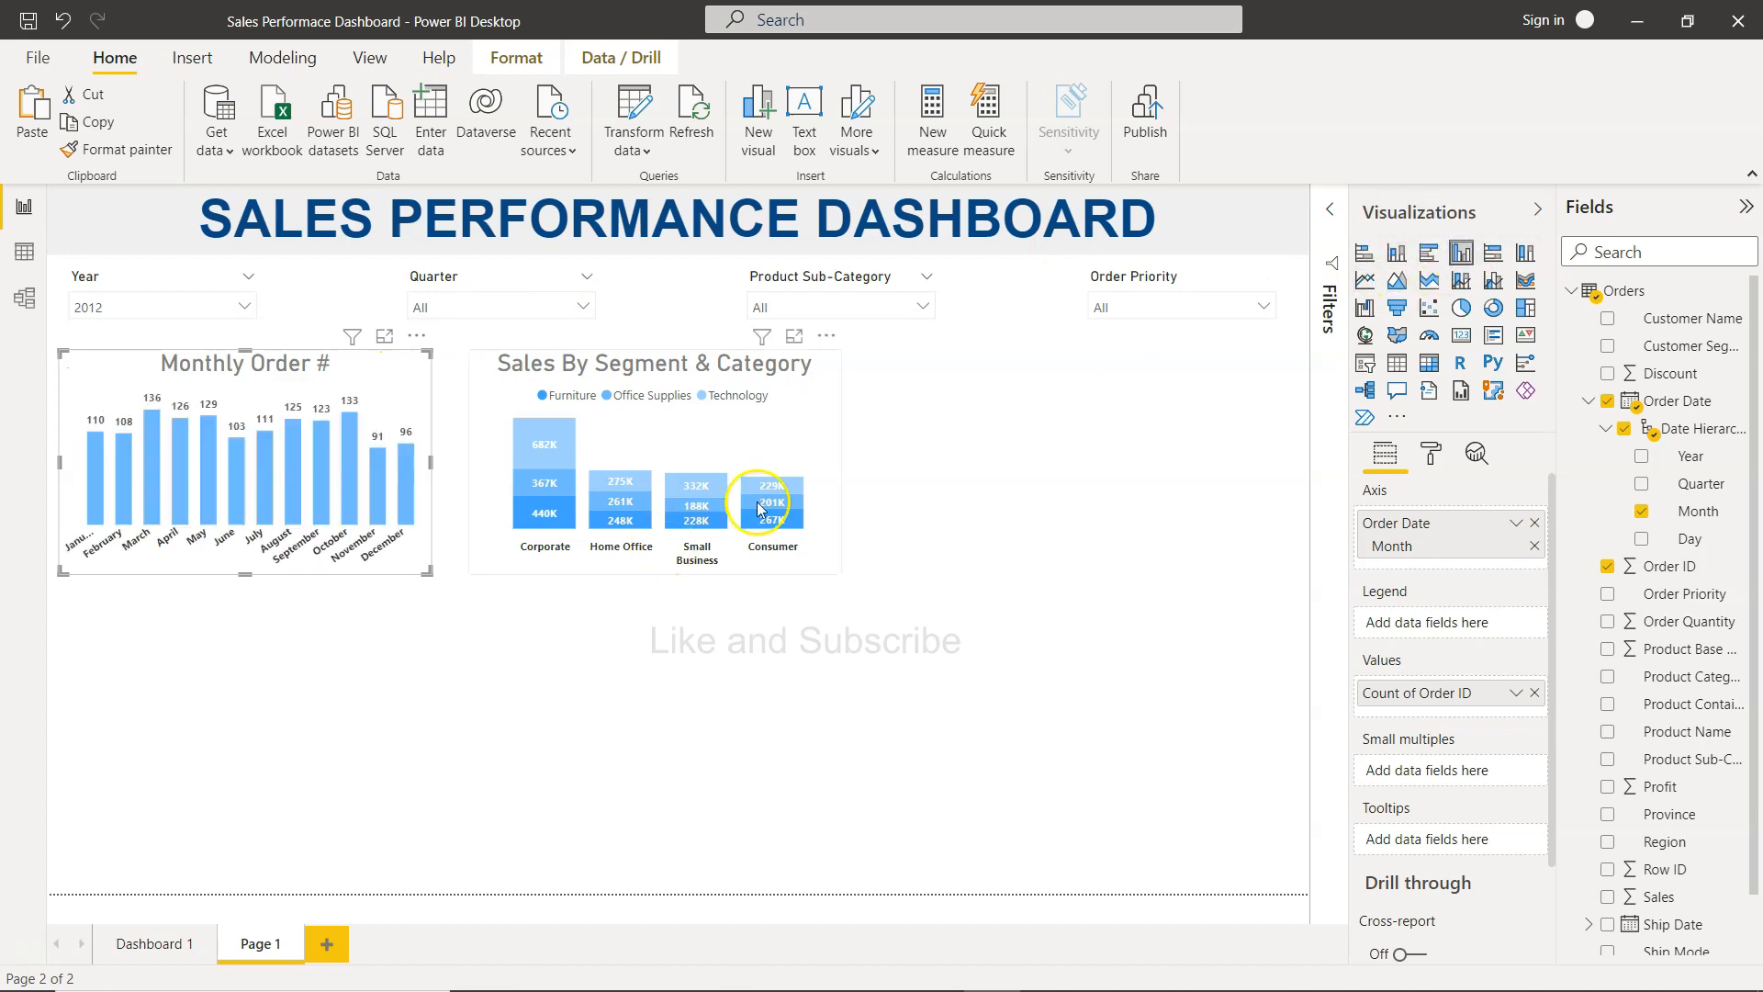
Step: Add an average line to the Monthly Order # chart on Page 1
{"action": "left_click", "coordinate": [1474, 454]}
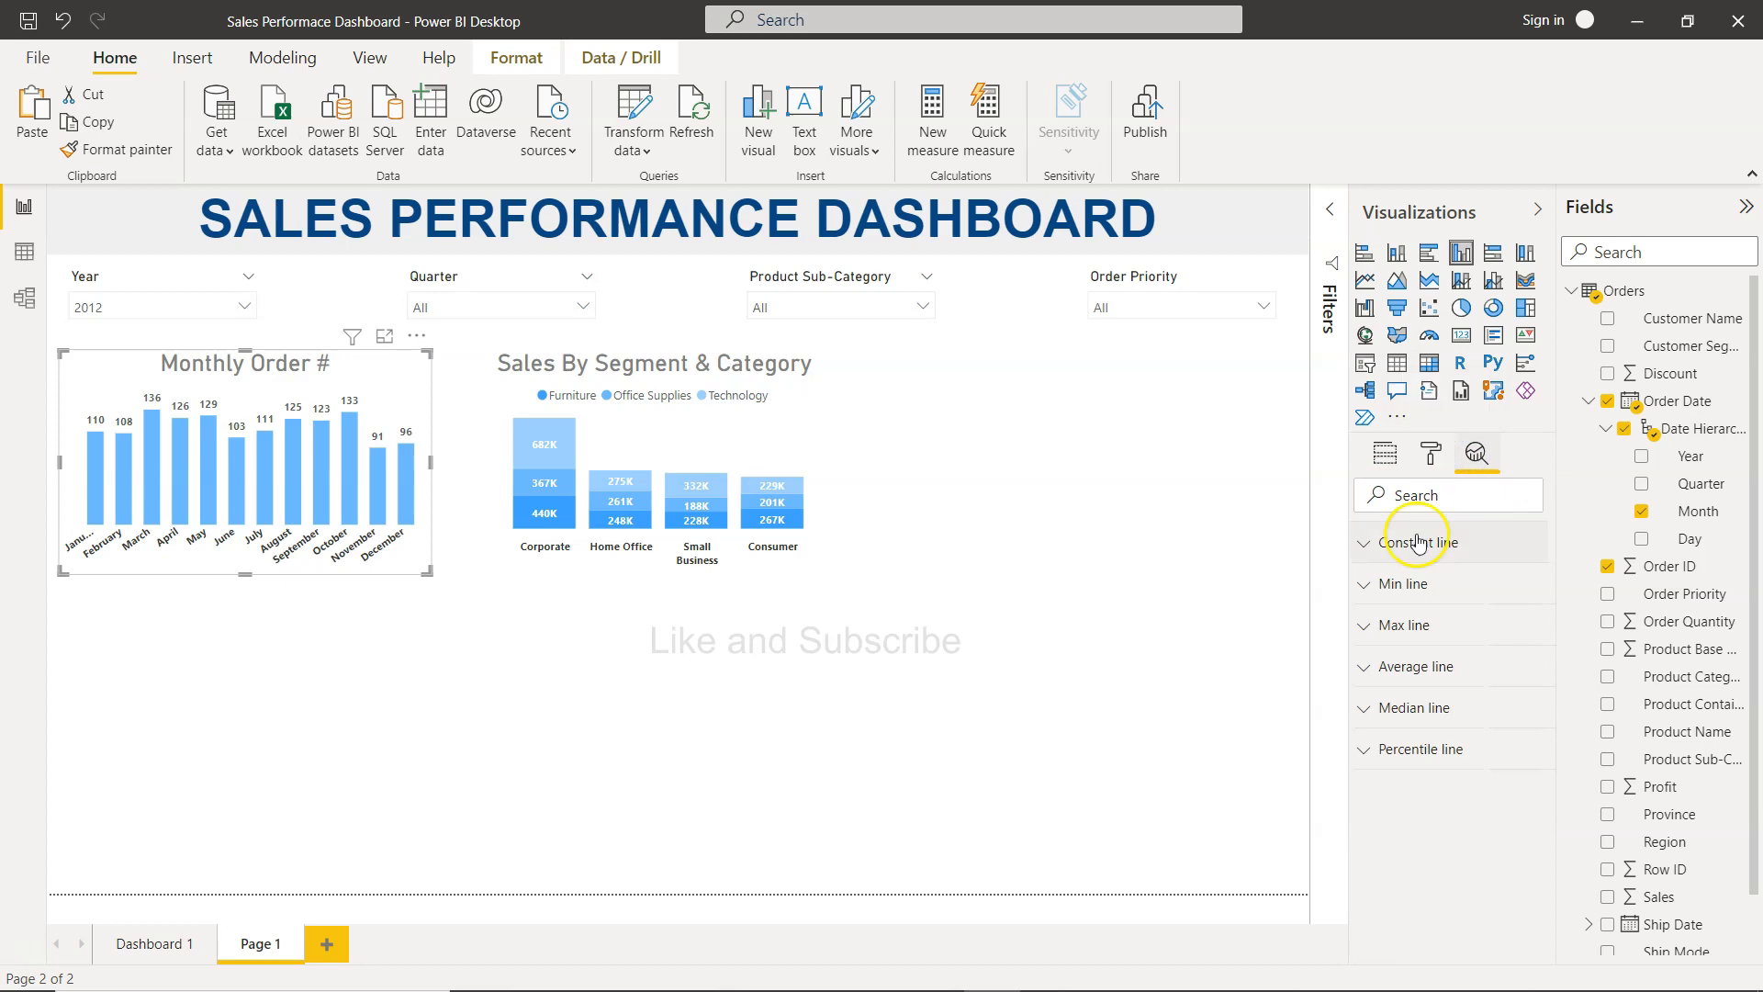
{"action": "left_click", "coordinate": [1388, 668]}
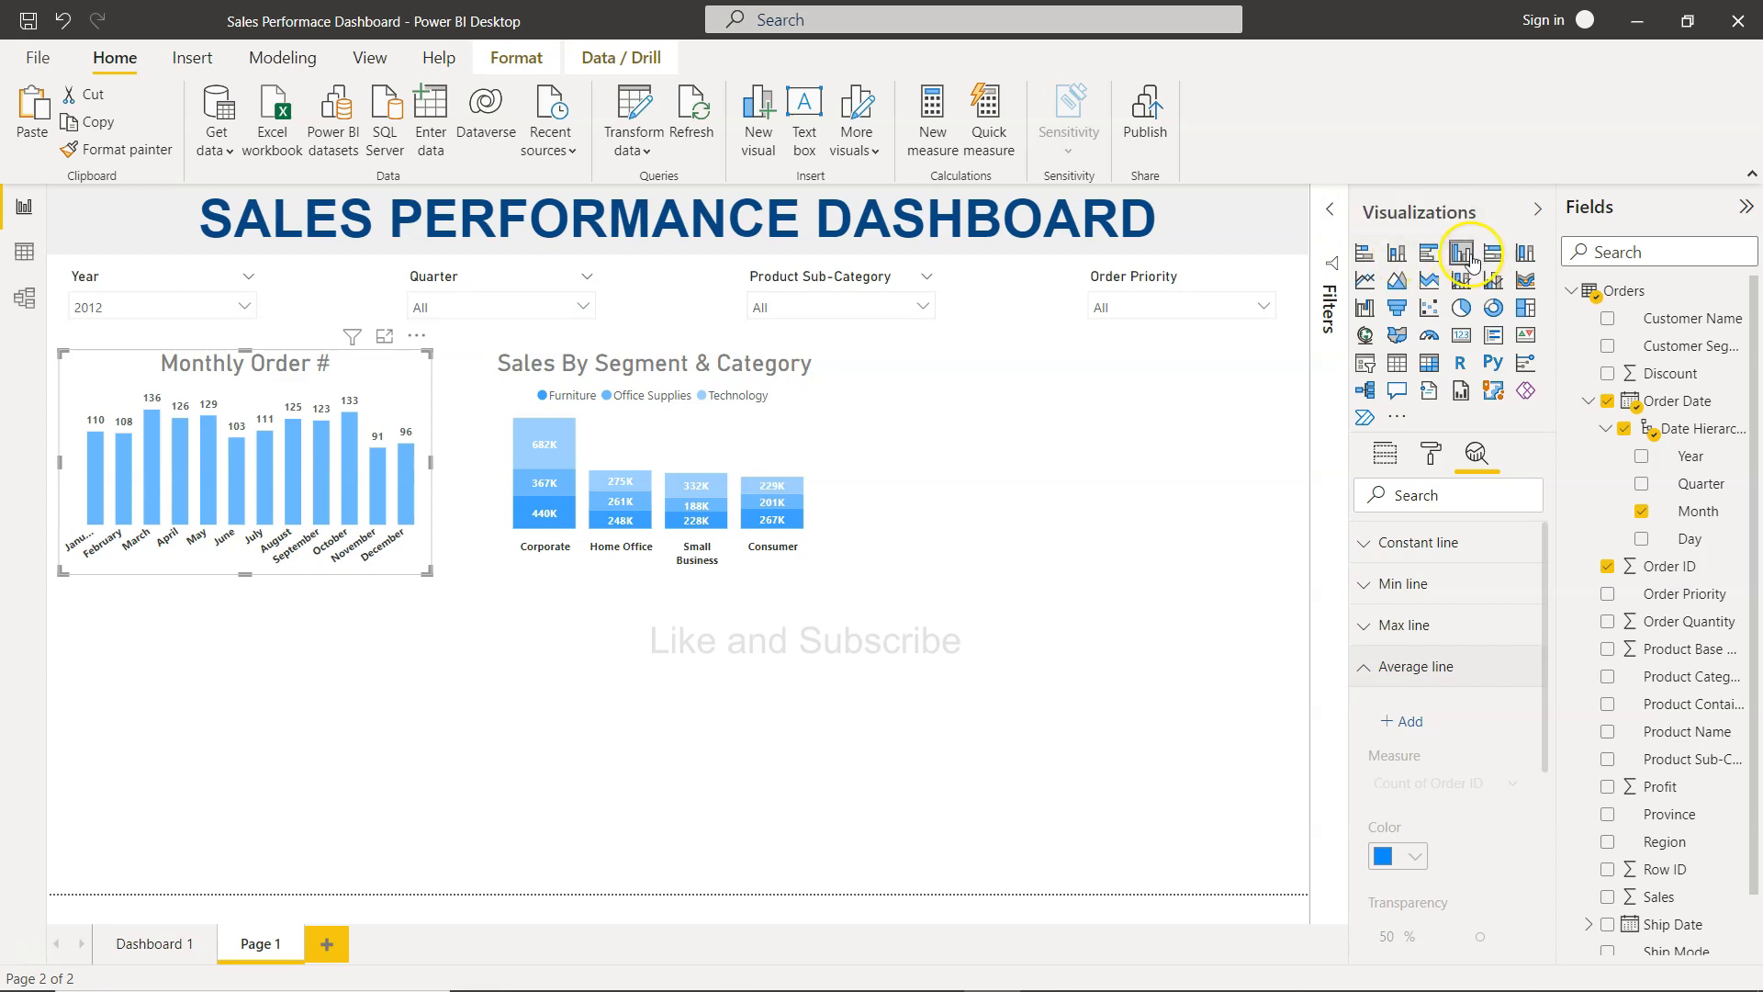
{"action": "left_click", "coordinate": [1403, 723]}
Step: Recolor the average line of the Monthly Order # chart to a medium grey from the theme colors
{"action": "scroll", "coordinate": [1403, 732], "scroll_direction": "down", "scroll_amount": 3}
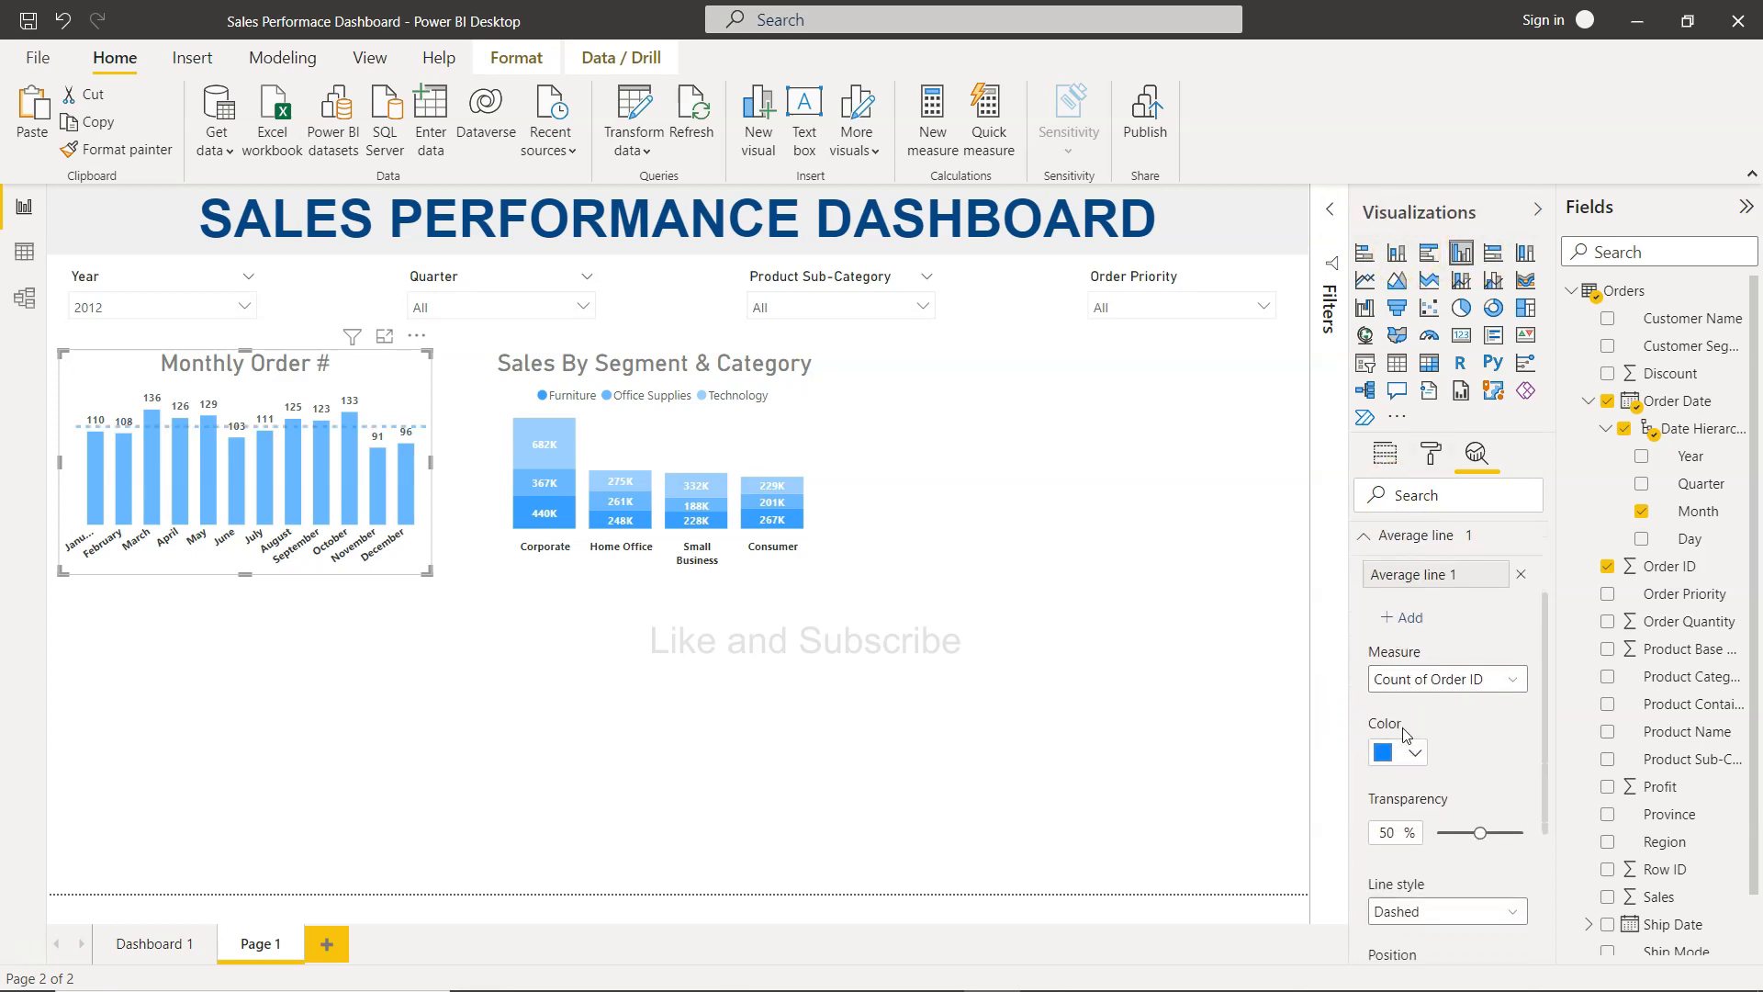
{"action": "left_click", "coordinate": [1403, 763]}
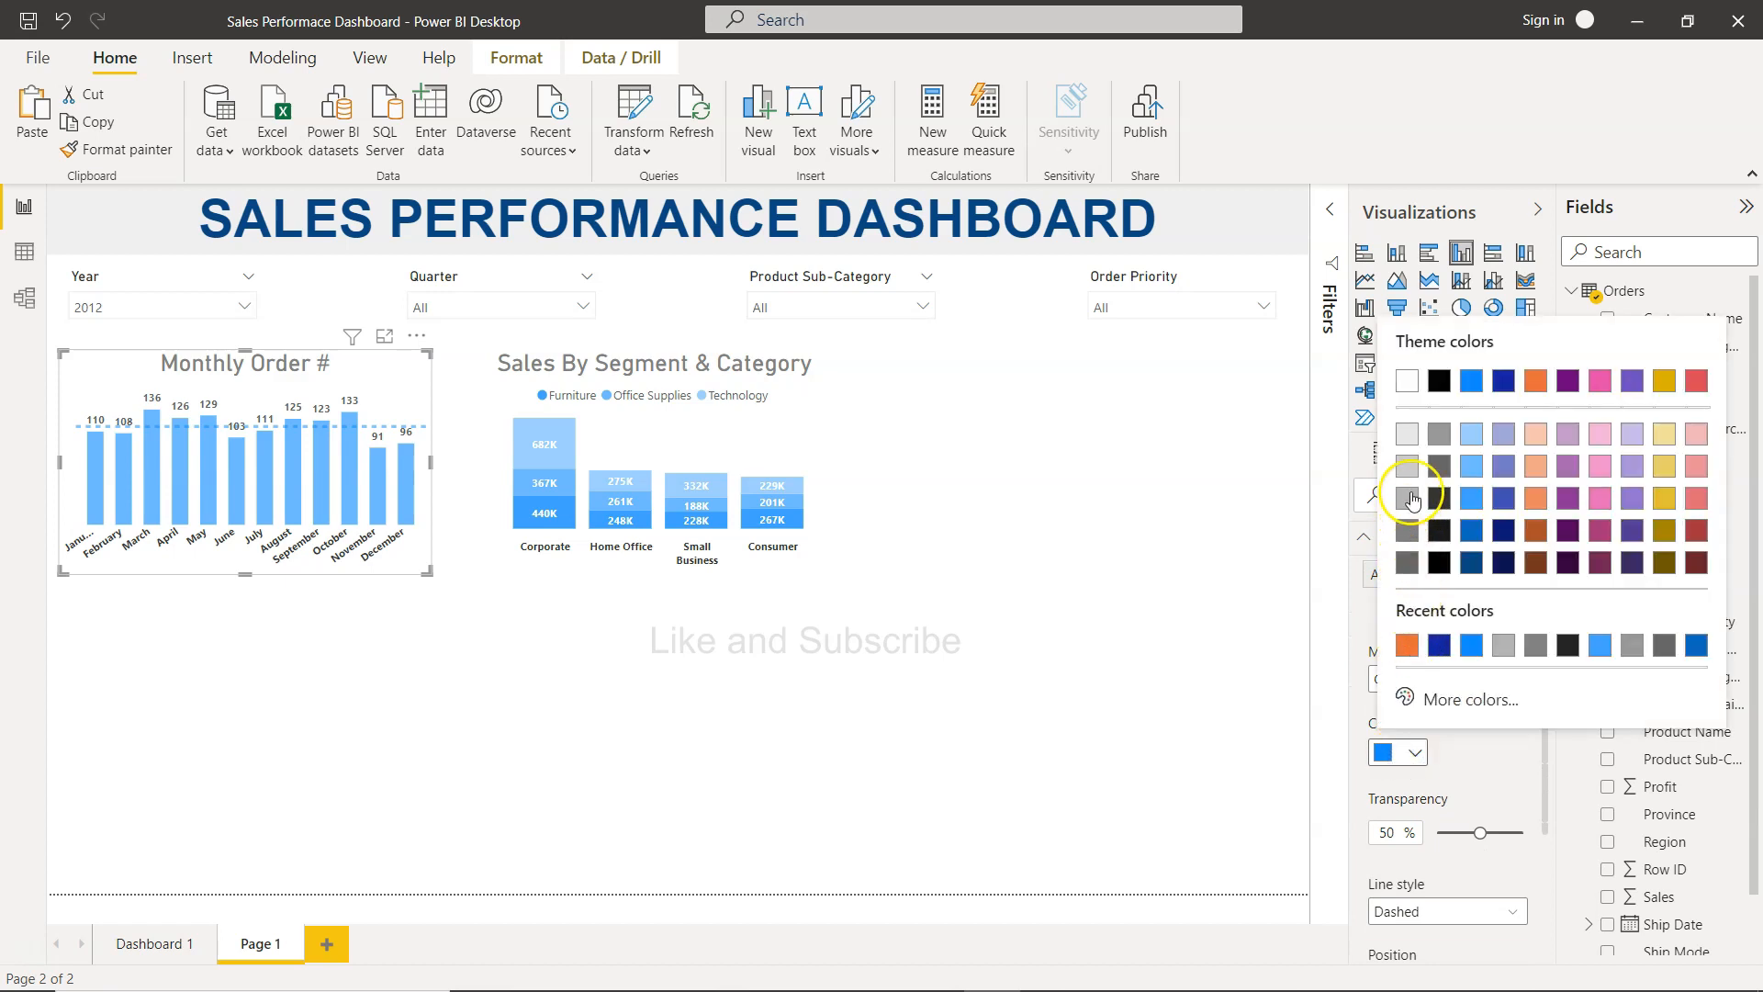
{"action": "left_click", "coordinate": [1410, 468]}
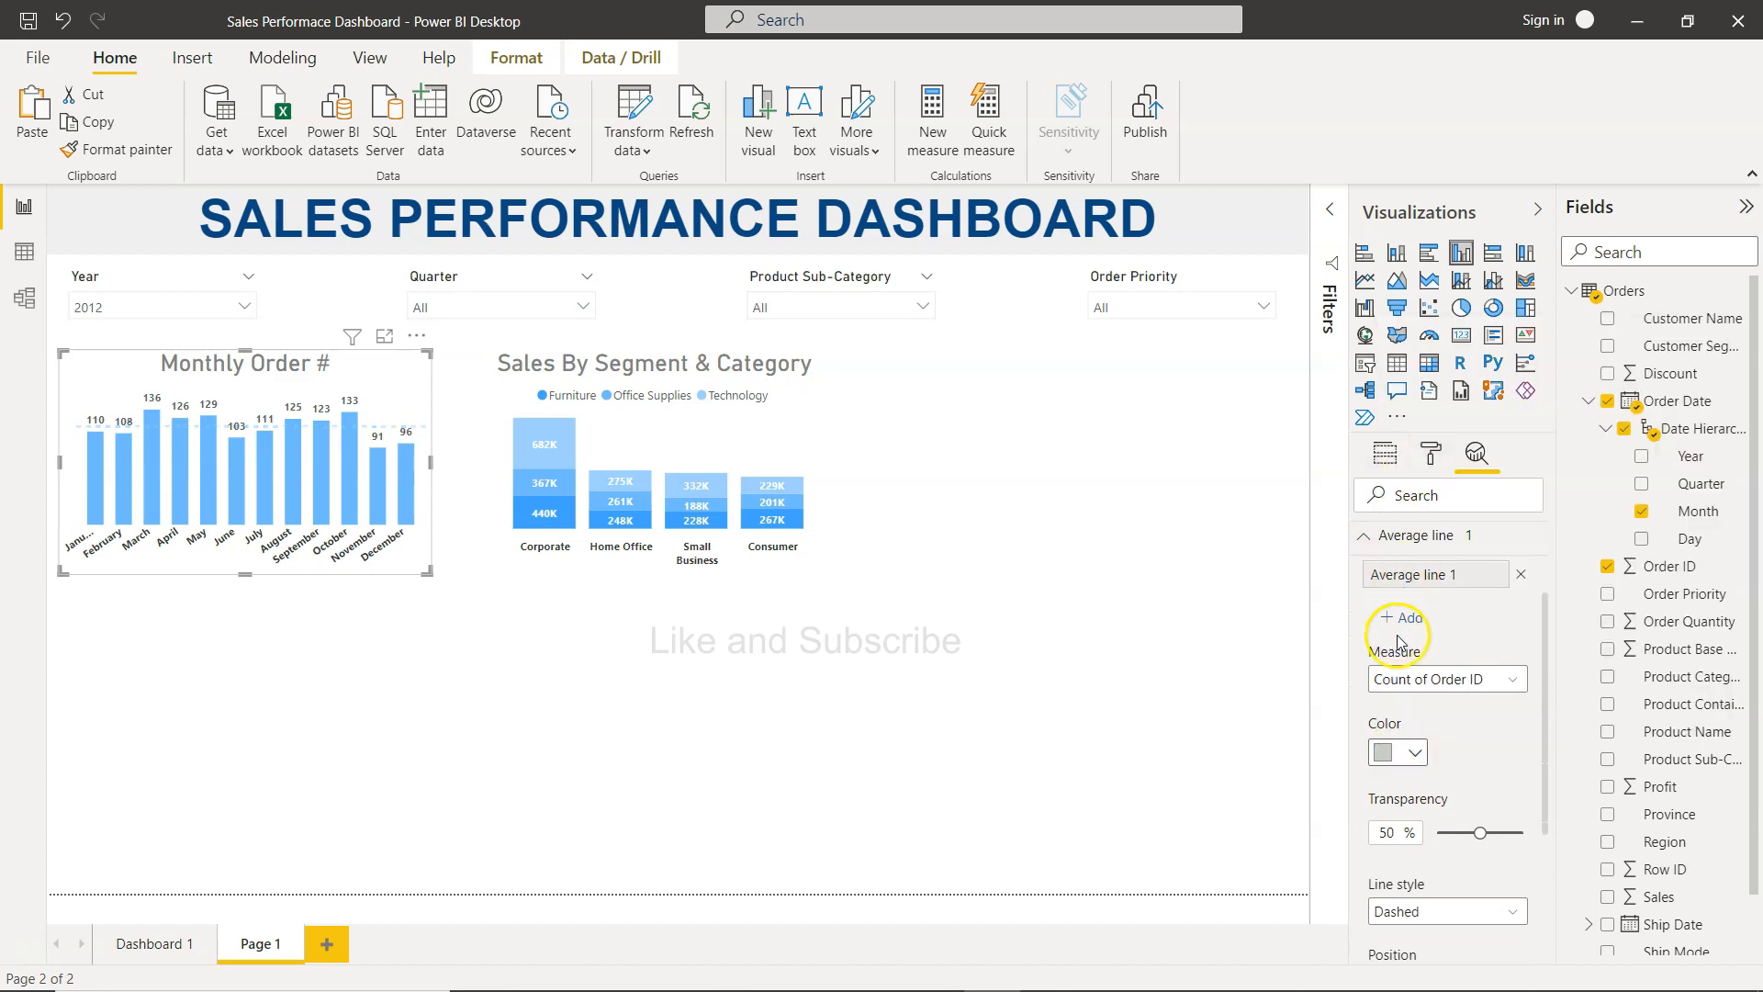
{"action": "left_click", "coordinate": [1414, 751]}
{"action": "left_click", "coordinate": [1414, 499]}
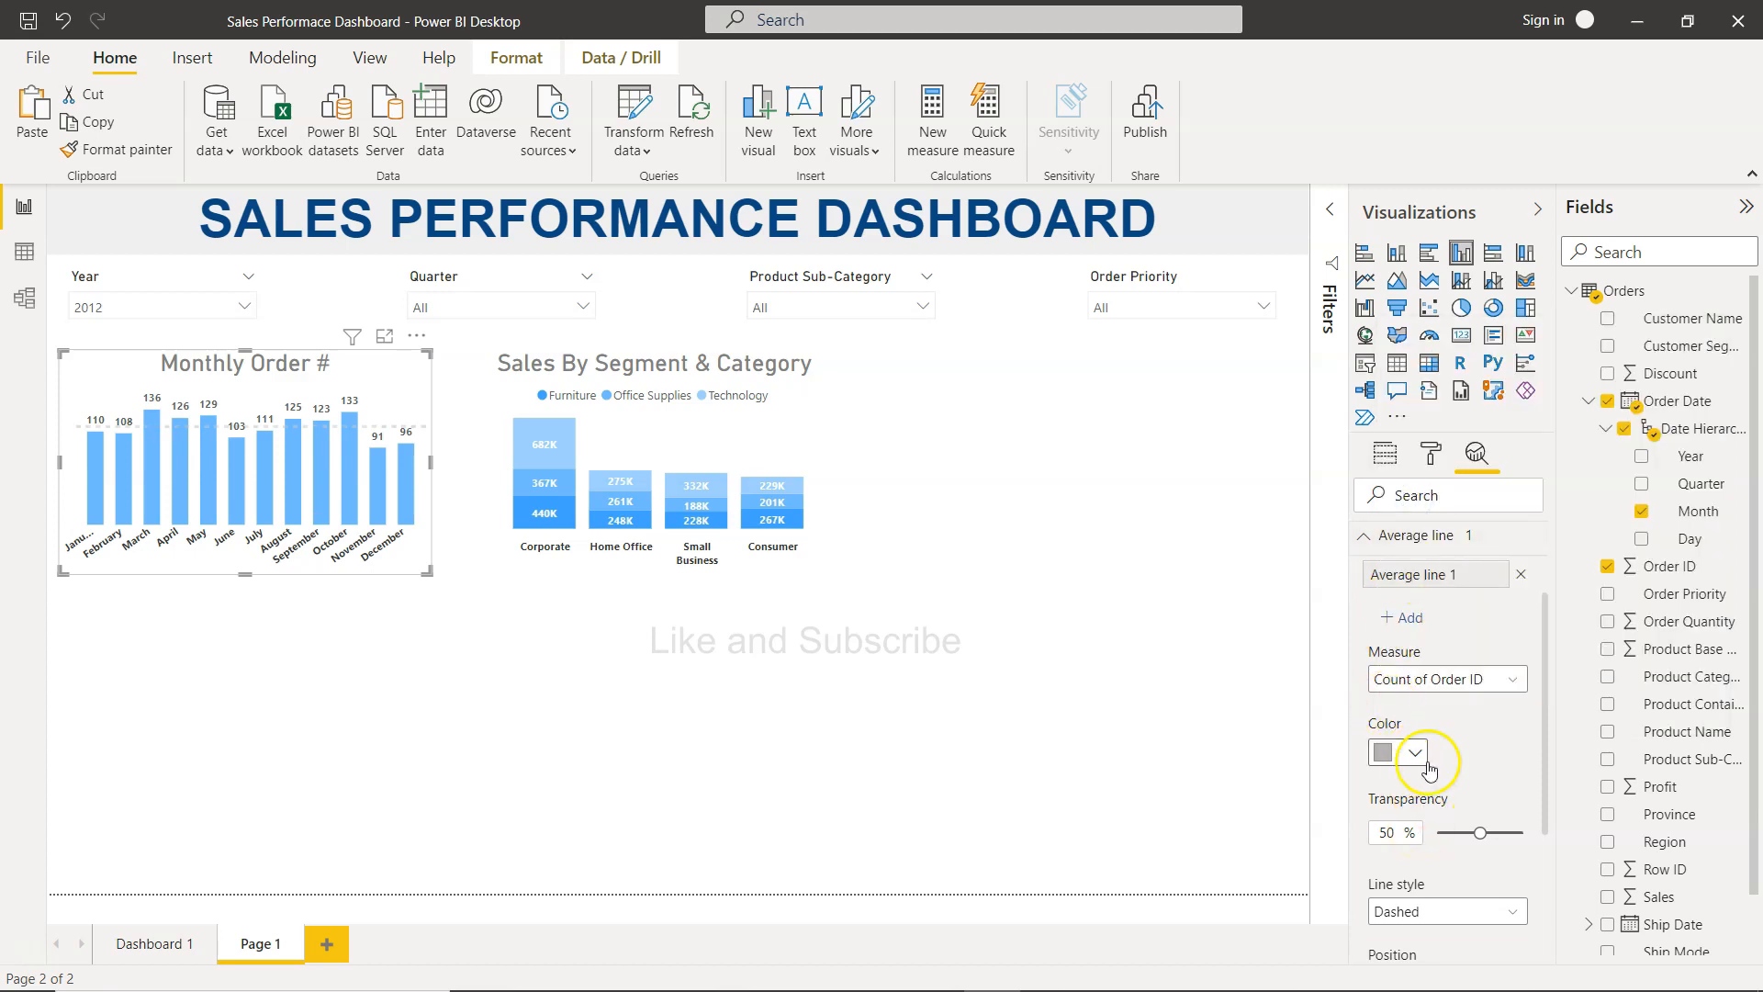
Step: Set the line style of the Monthly Order # chart's average line to Solid
{"action": "scroll", "coordinate": [1458, 771], "scroll_direction": "down", "scroll_amount": 3}
{"action": "left_click", "coordinate": [1455, 704]}
{"action": "left_click", "coordinate": [1455, 769]}
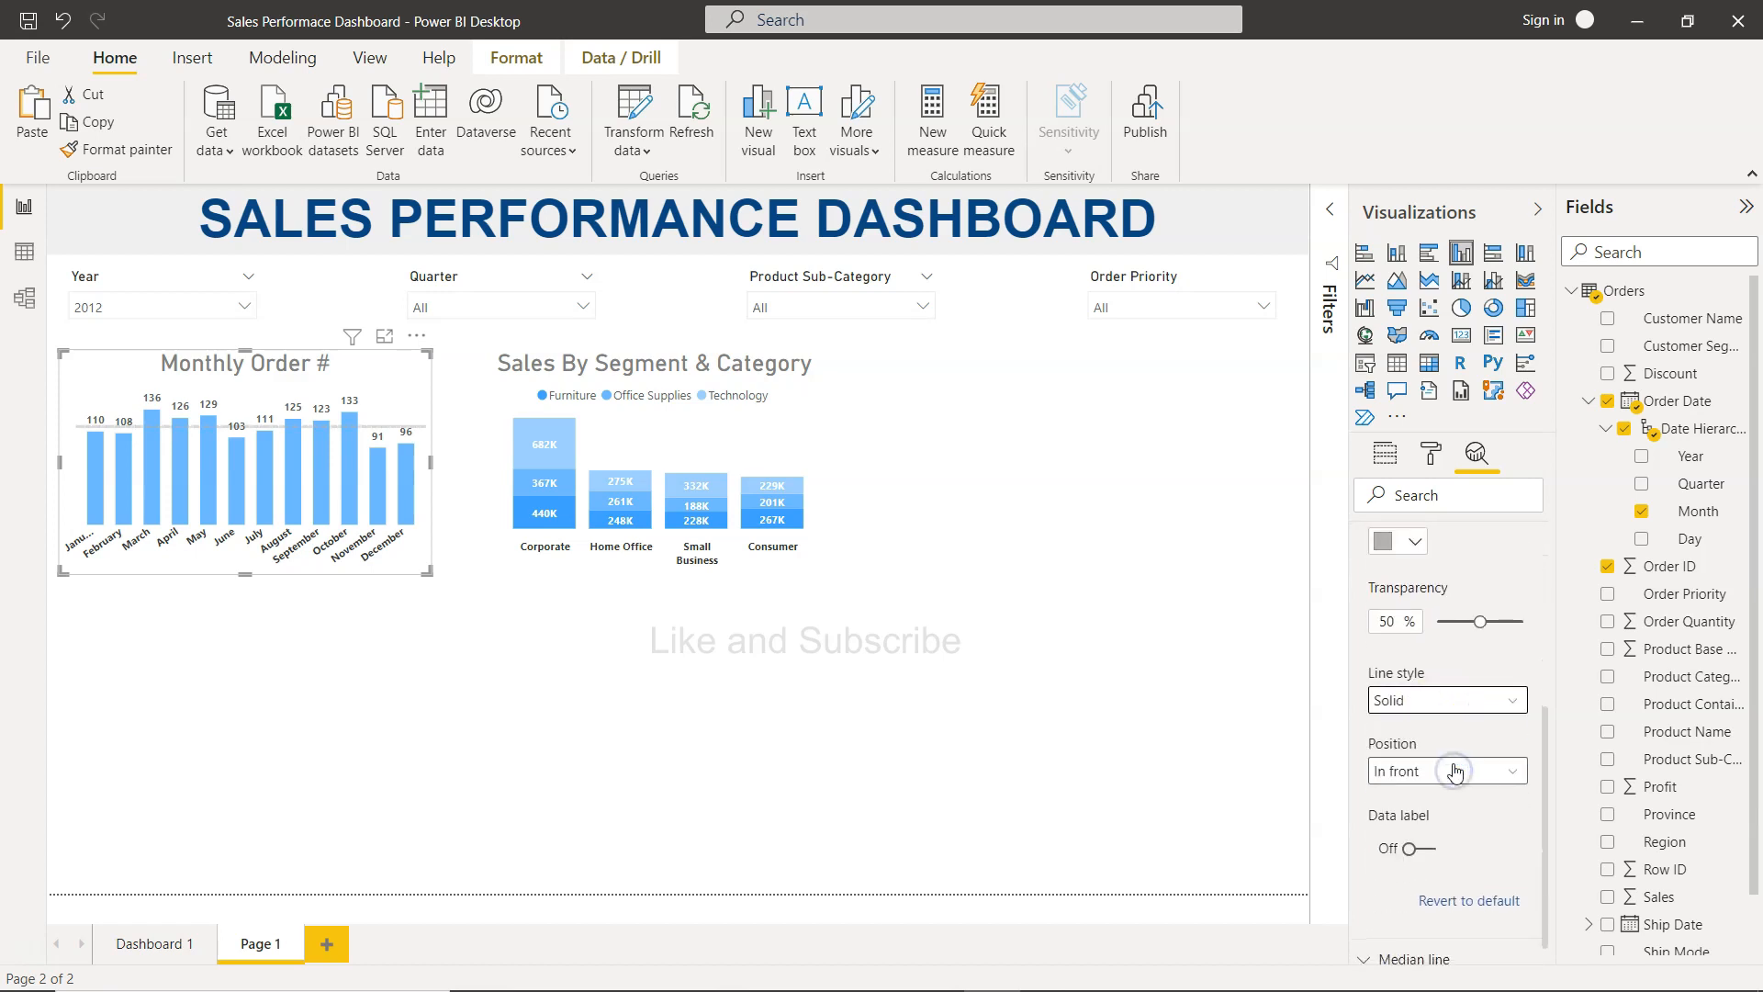
Step: Set the Monthly Order # chart's average line to the Dotted style and position it Behind
{"action": "left_click", "coordinate": [1435, 701]}
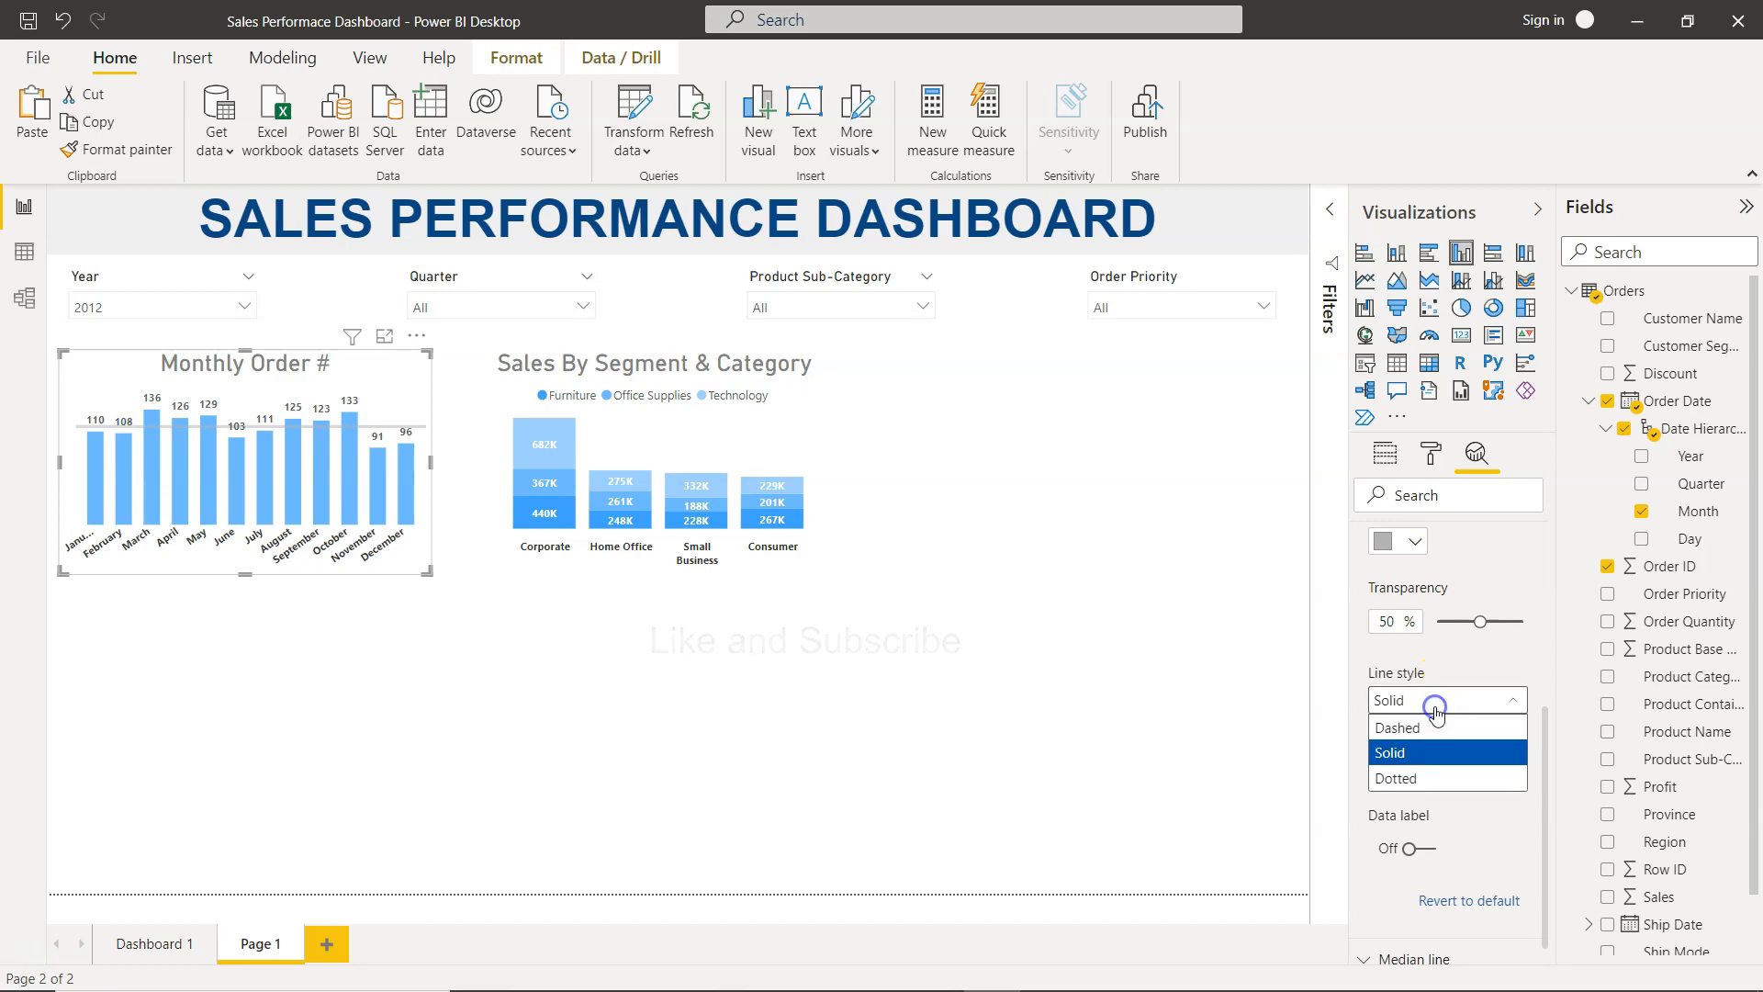
{"action": "left_click", "coordinate": [1435, 780]}
{"action": "left_click", "coordinate": [1435, 787]}
{"action": "left_click", "coordinate": [1444, 806]}
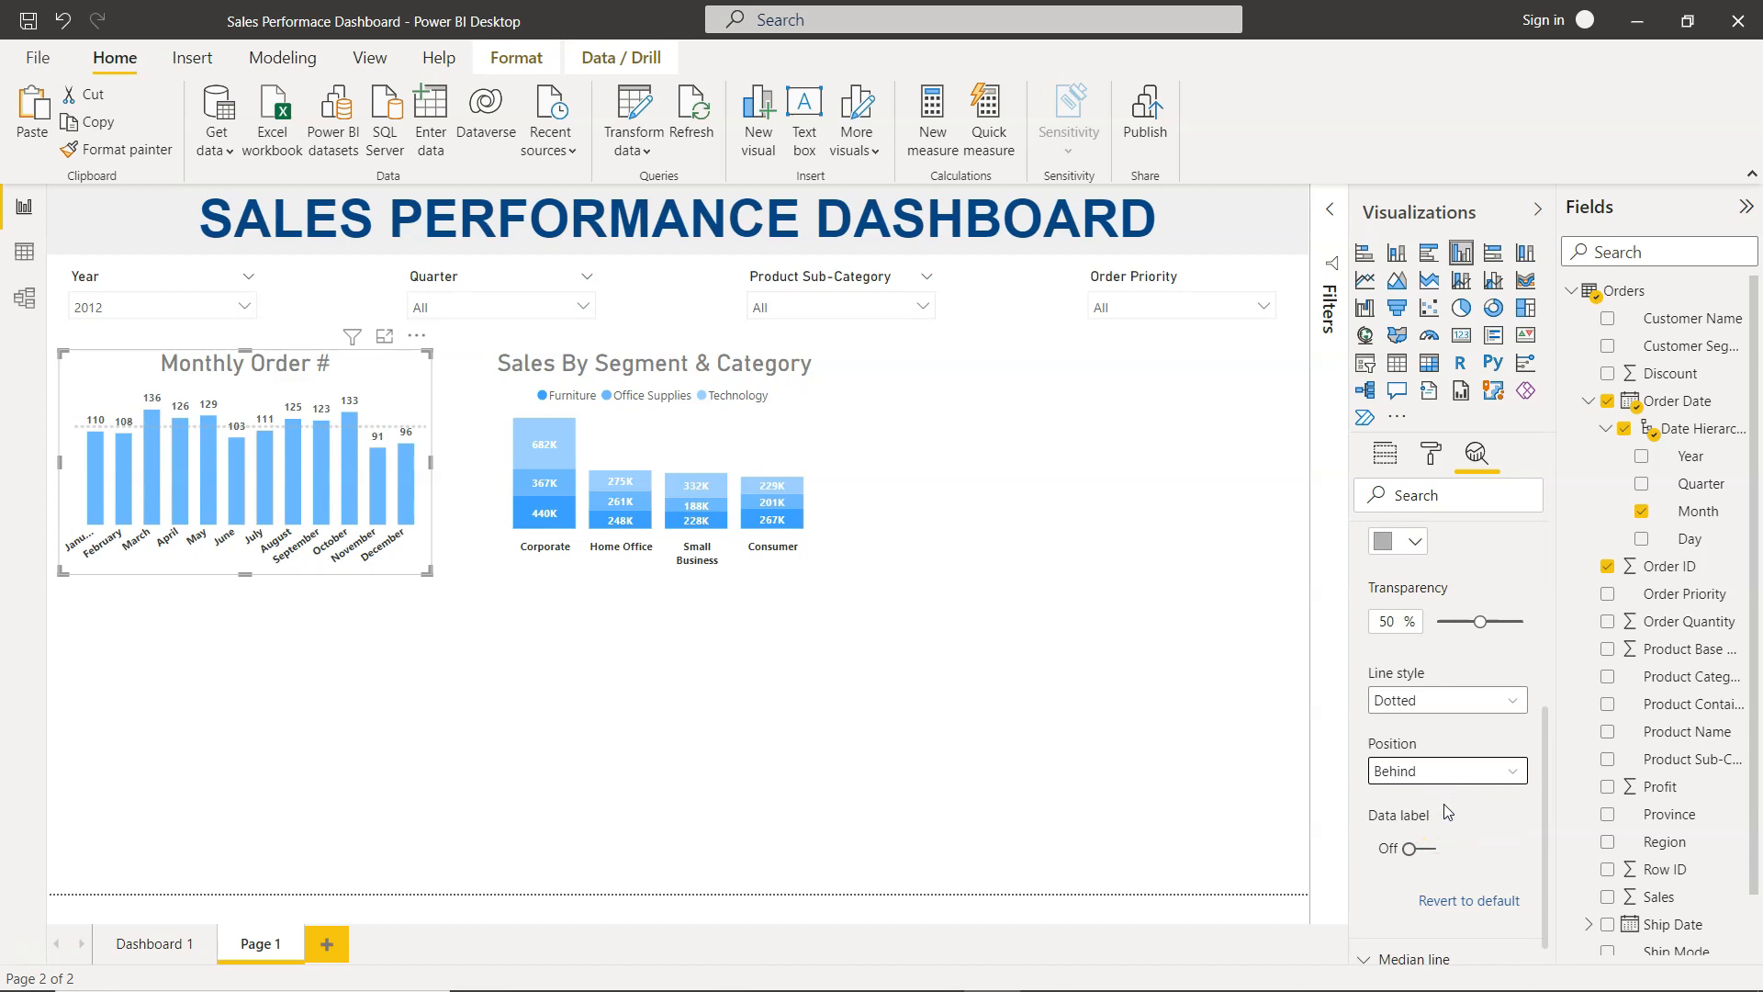
Step: Turn on the average line's data label in the Monthly Order # chart and color it a darker theme blue
{"action": "left_click", "coordinate": [1426, 846]}
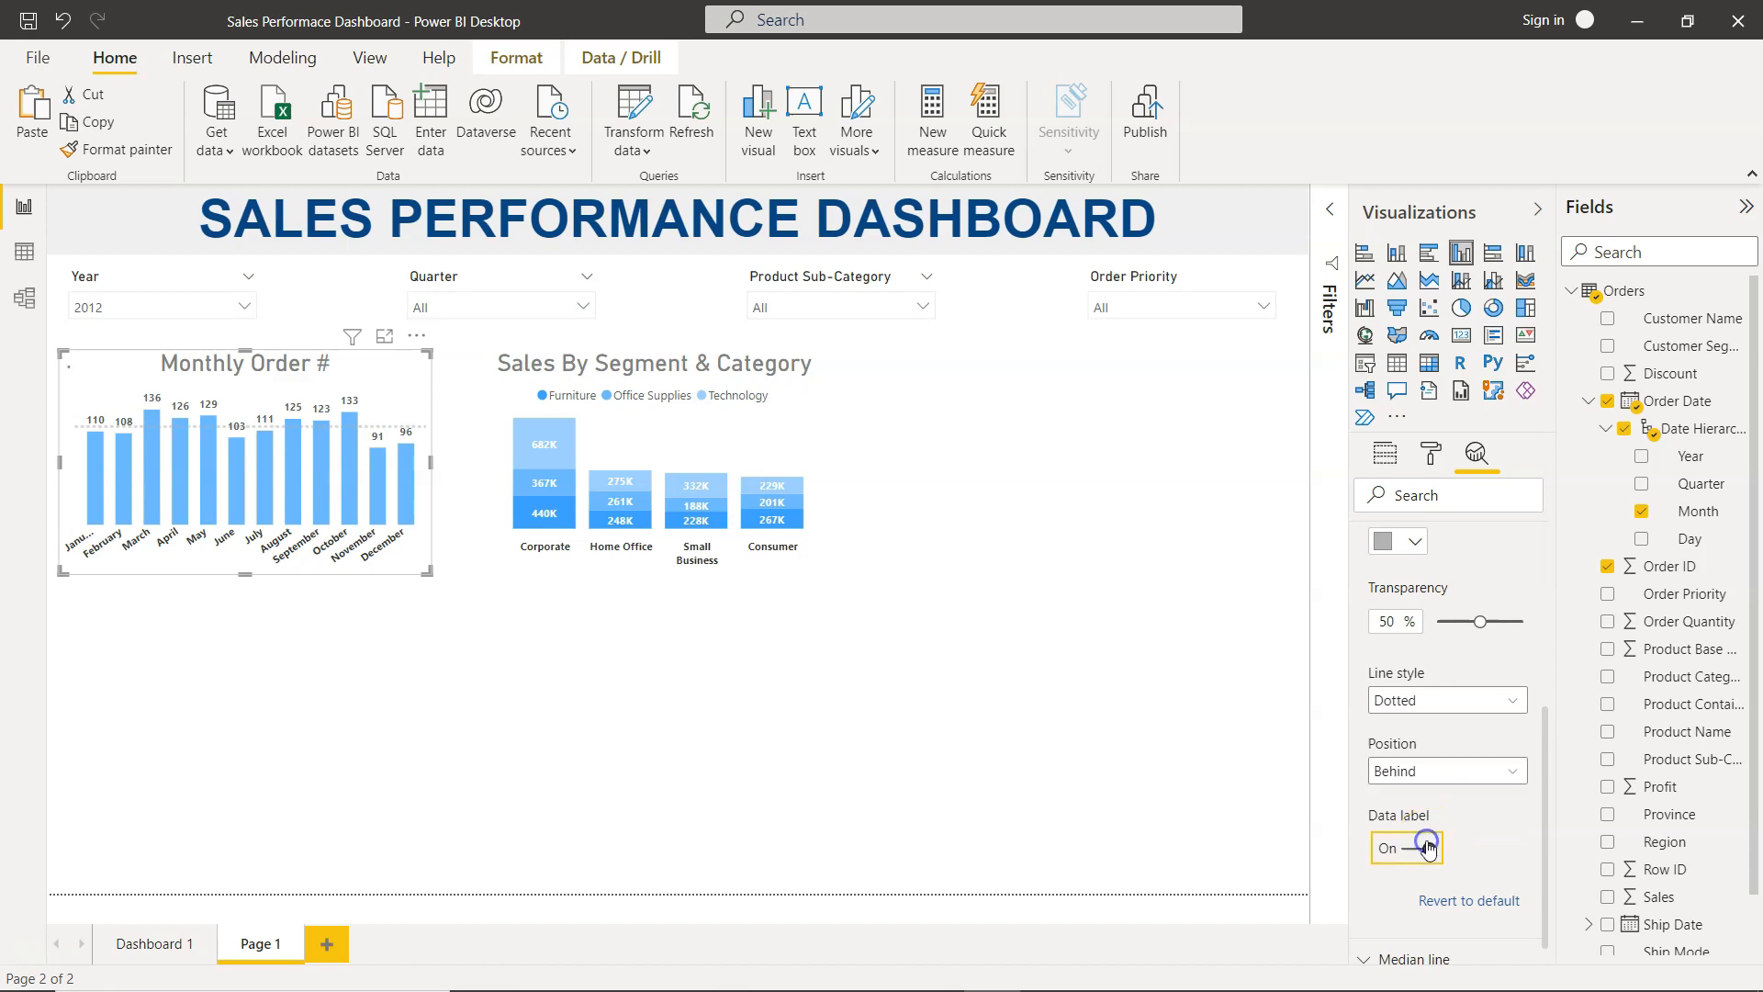
{"action": "scroll", "coordinate": [1428, 847], "scroll_direction": "down", "scroll_amount": 3}
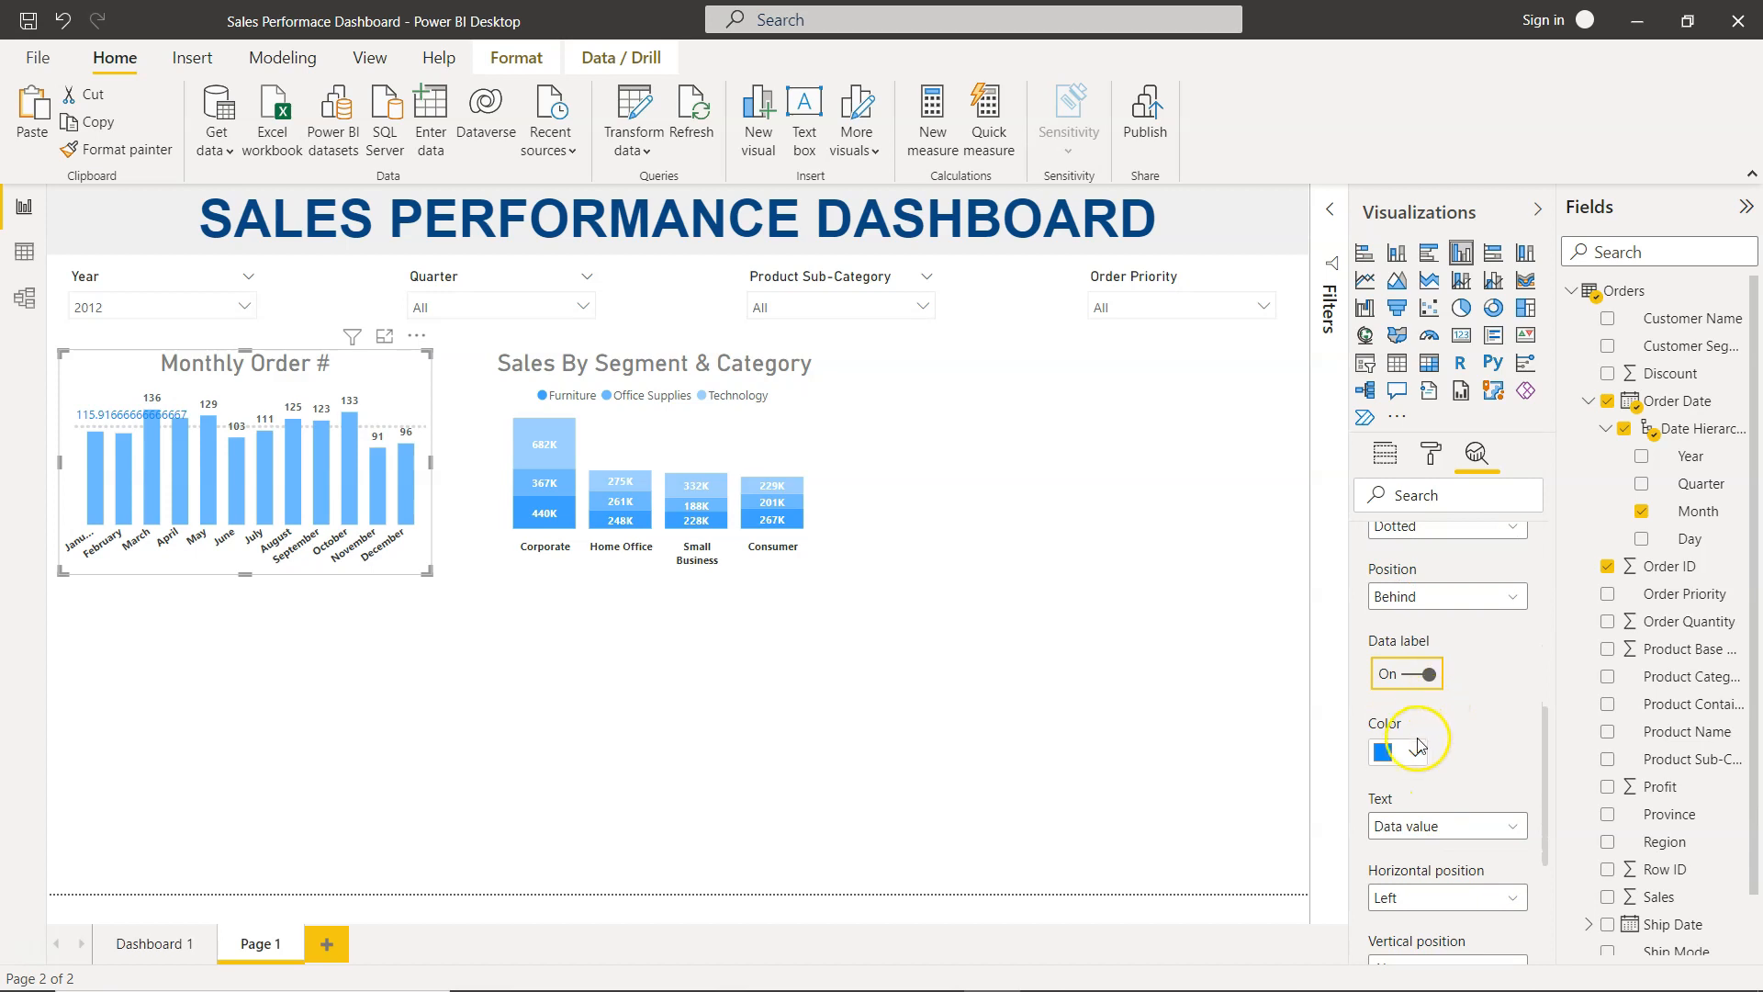
{"action": "left_click", "coordinate": [1415, 755]}
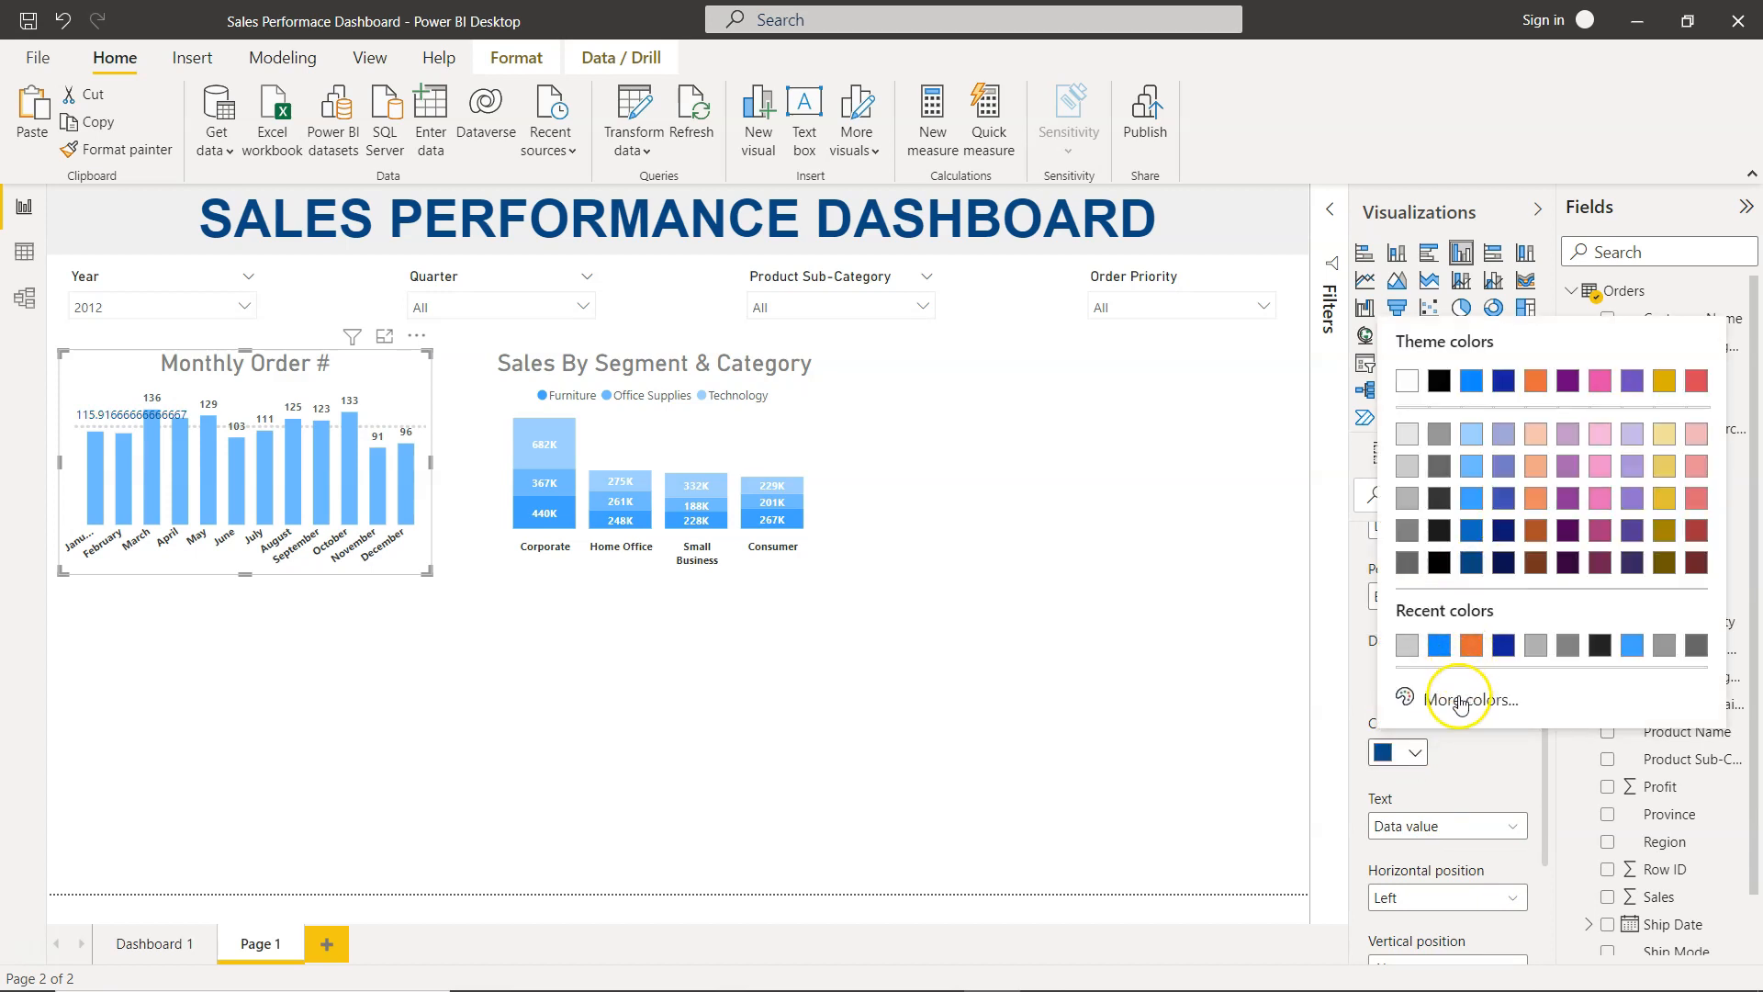
{"action": "left_click", "coordinate": [1469, 540]}
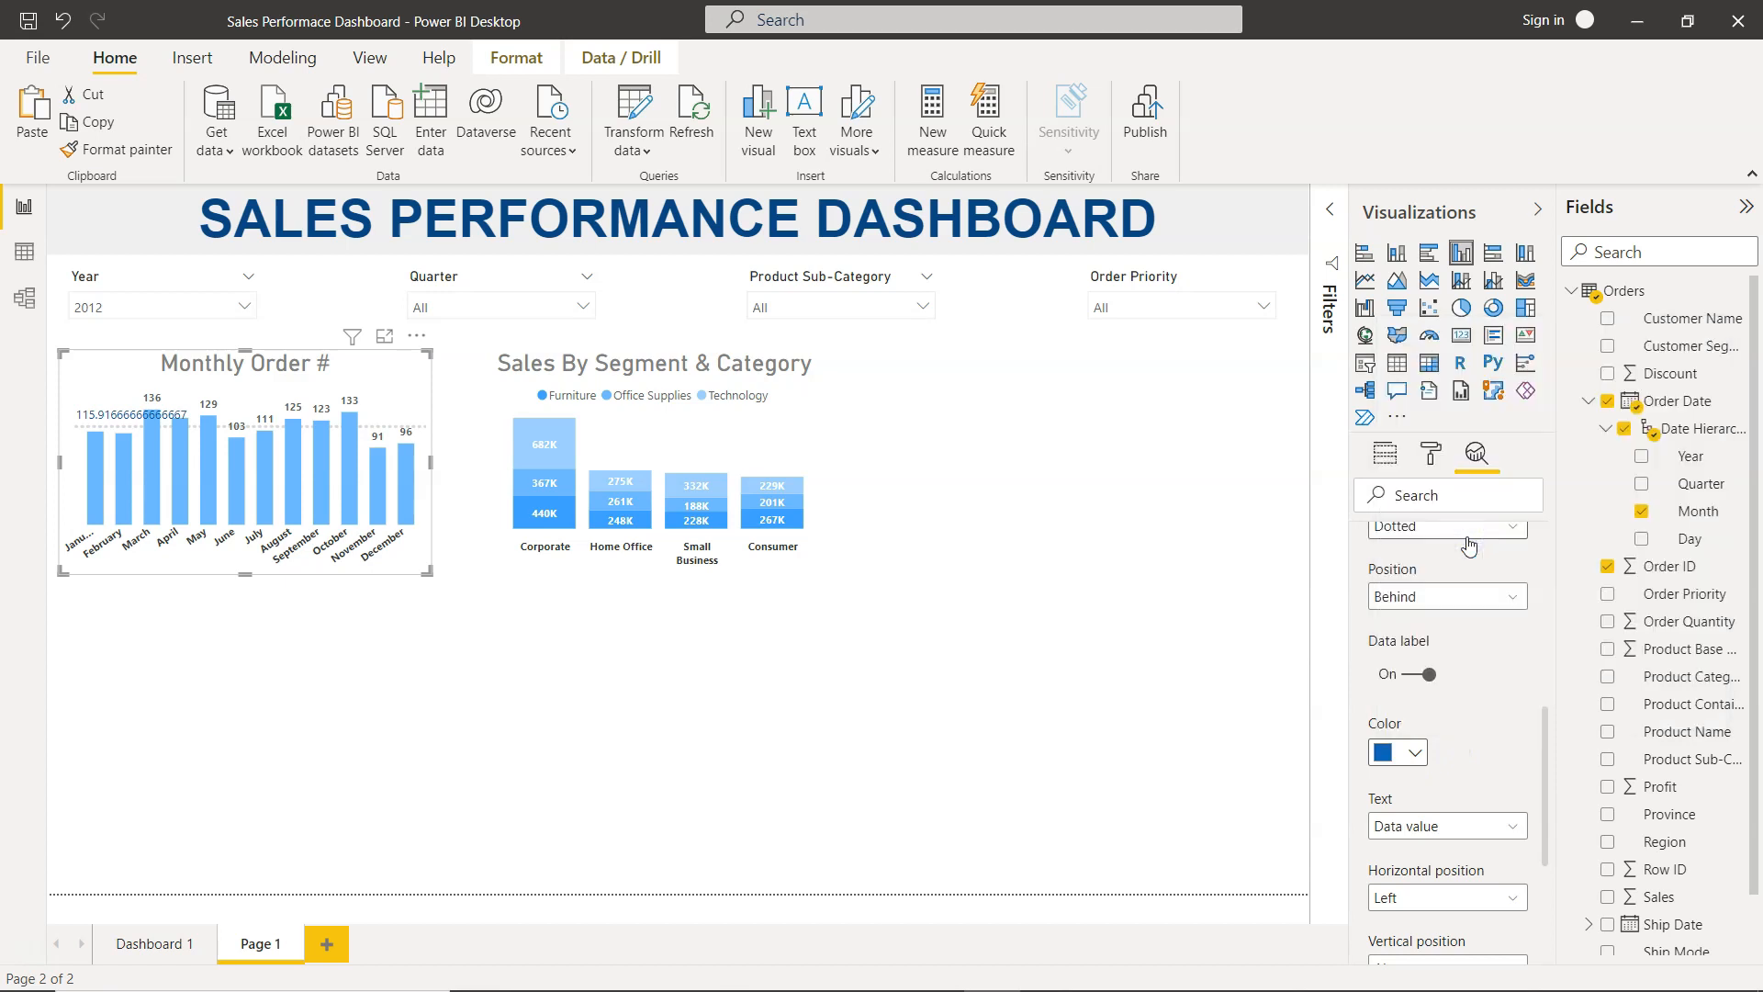
Step: Review the average line's label options and compare them with the Monthly Order # chart on Dashboard 1
{"action": "scroll", "coordinate": [1460, 826], "scroll_direction": "down", "scroll_amount": 3}
{"action": "left_click", "coordinate": [1461, 703]}
{"action": "left_click", "coordinate": [1464, 696]}
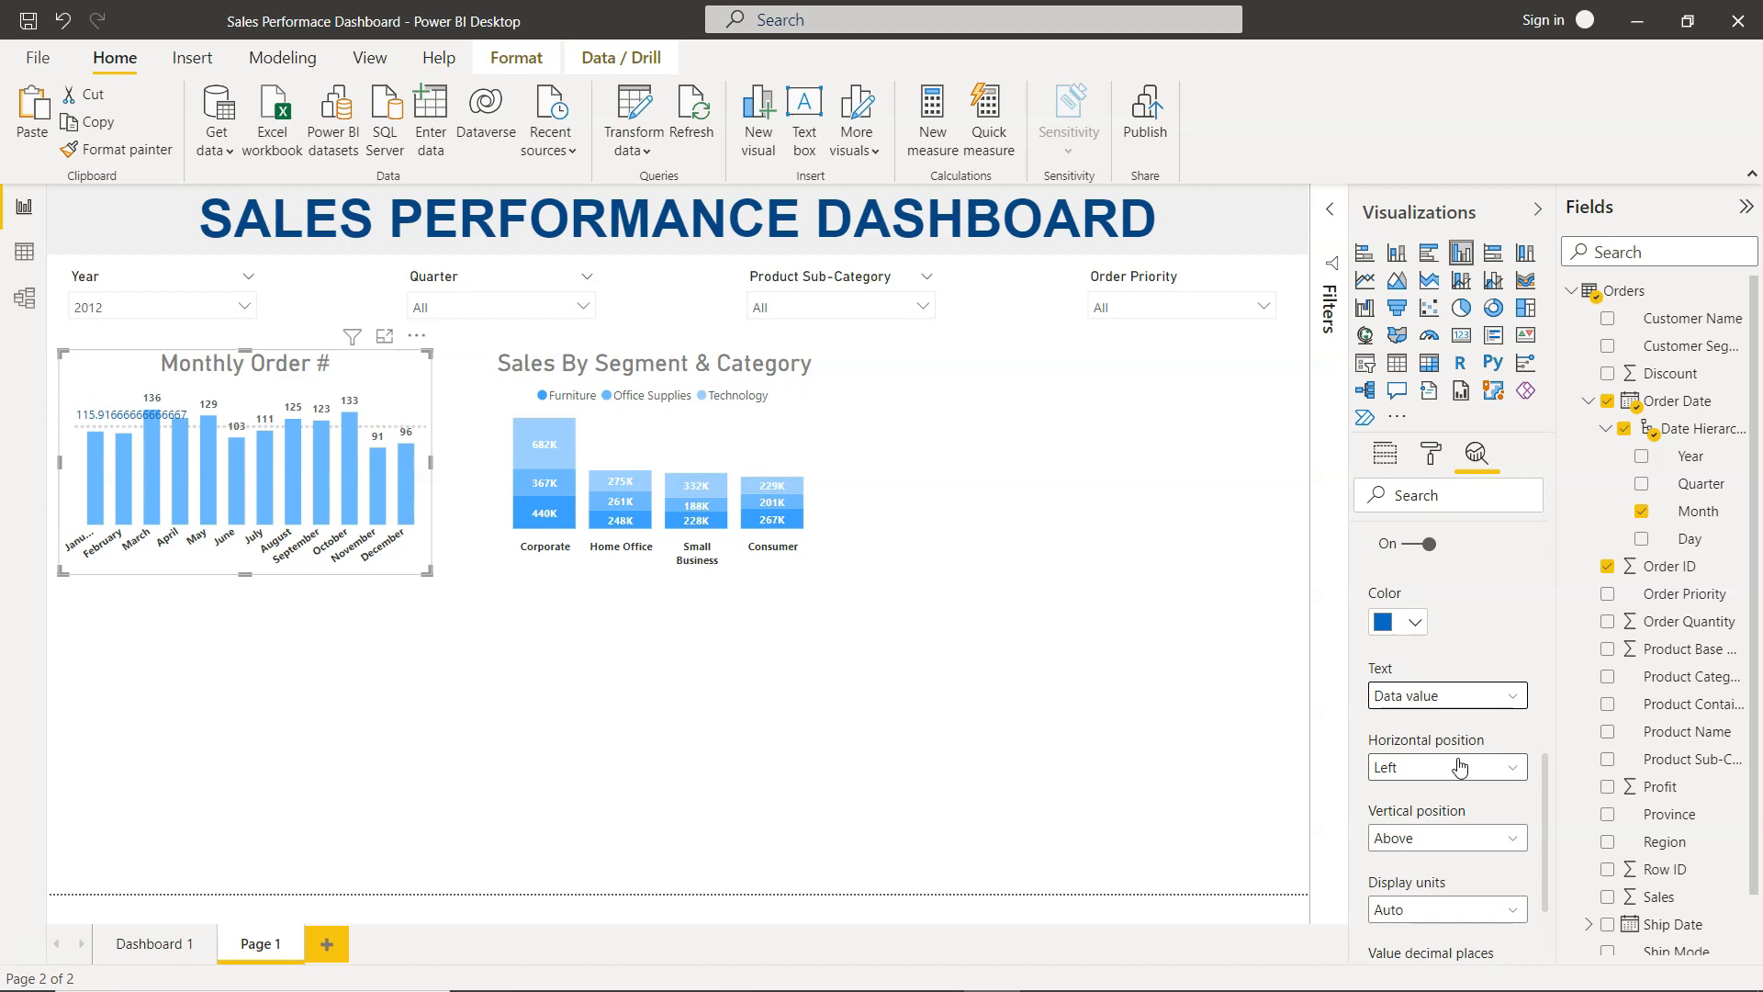
{"action": "scroll", "coordinate": [1460, 780], "scroll_direction": "down", "scroll_amount": 3}
{"action": "left_click", "coordinate": [132, 955]}
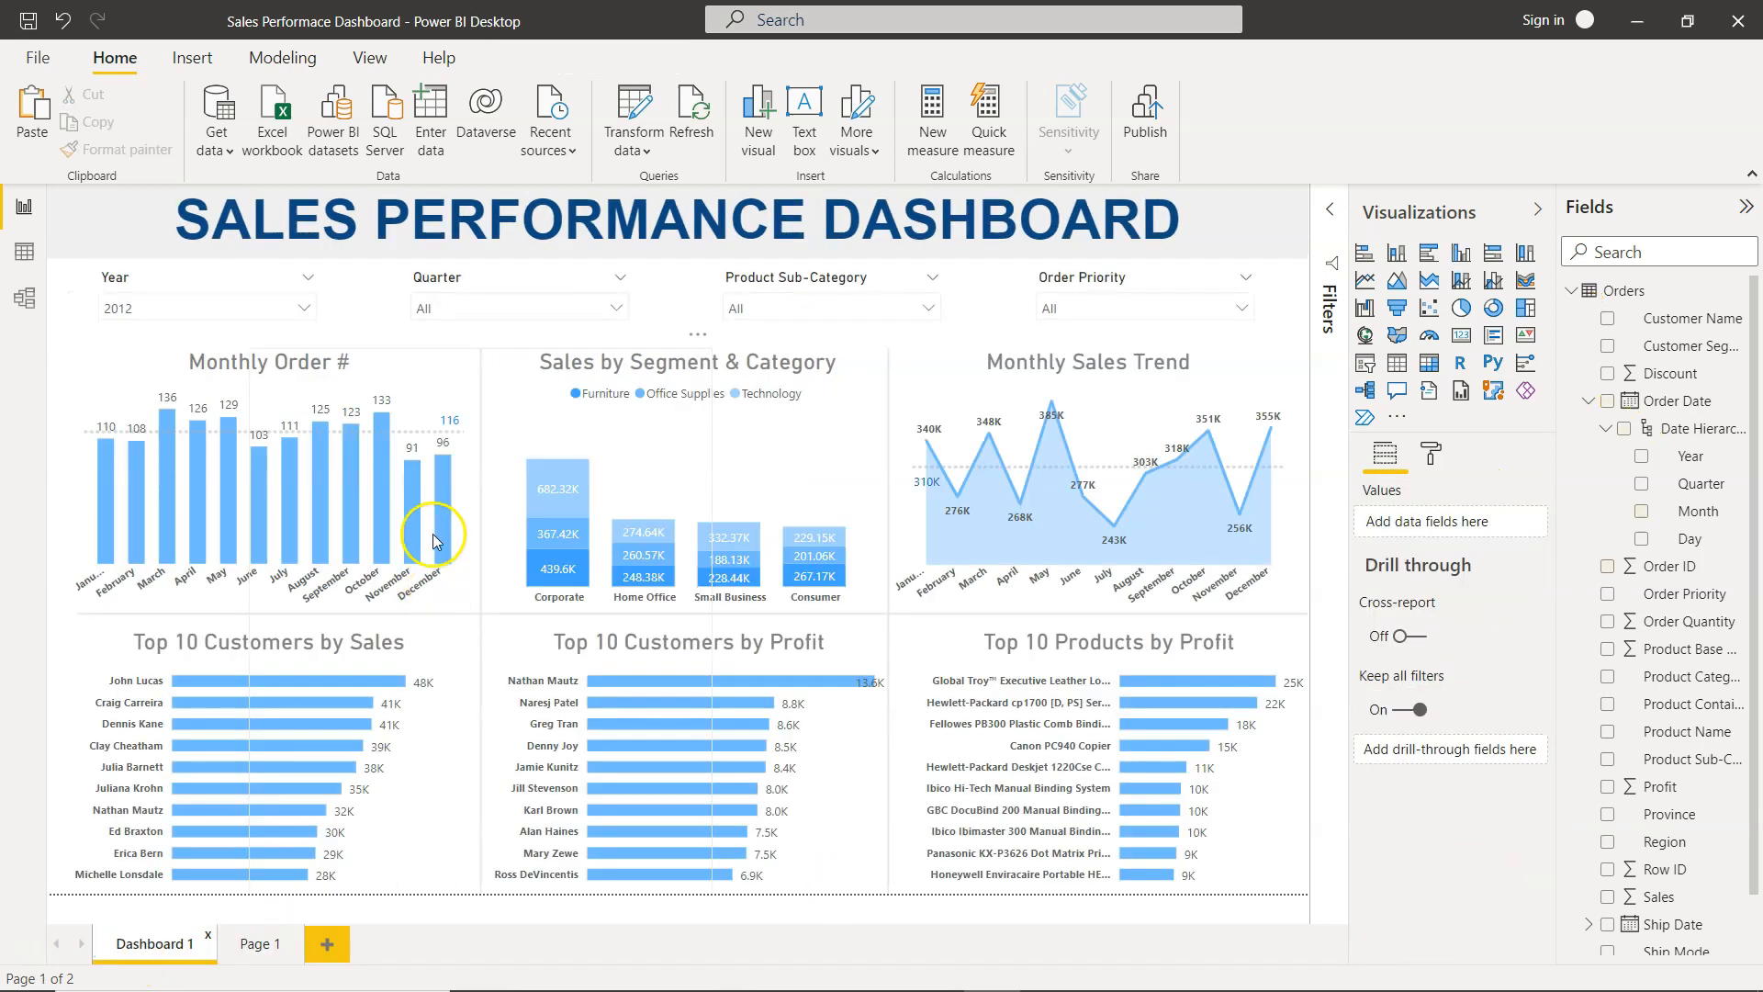
{"action": "left_click", "coordinate": [262, 949]}
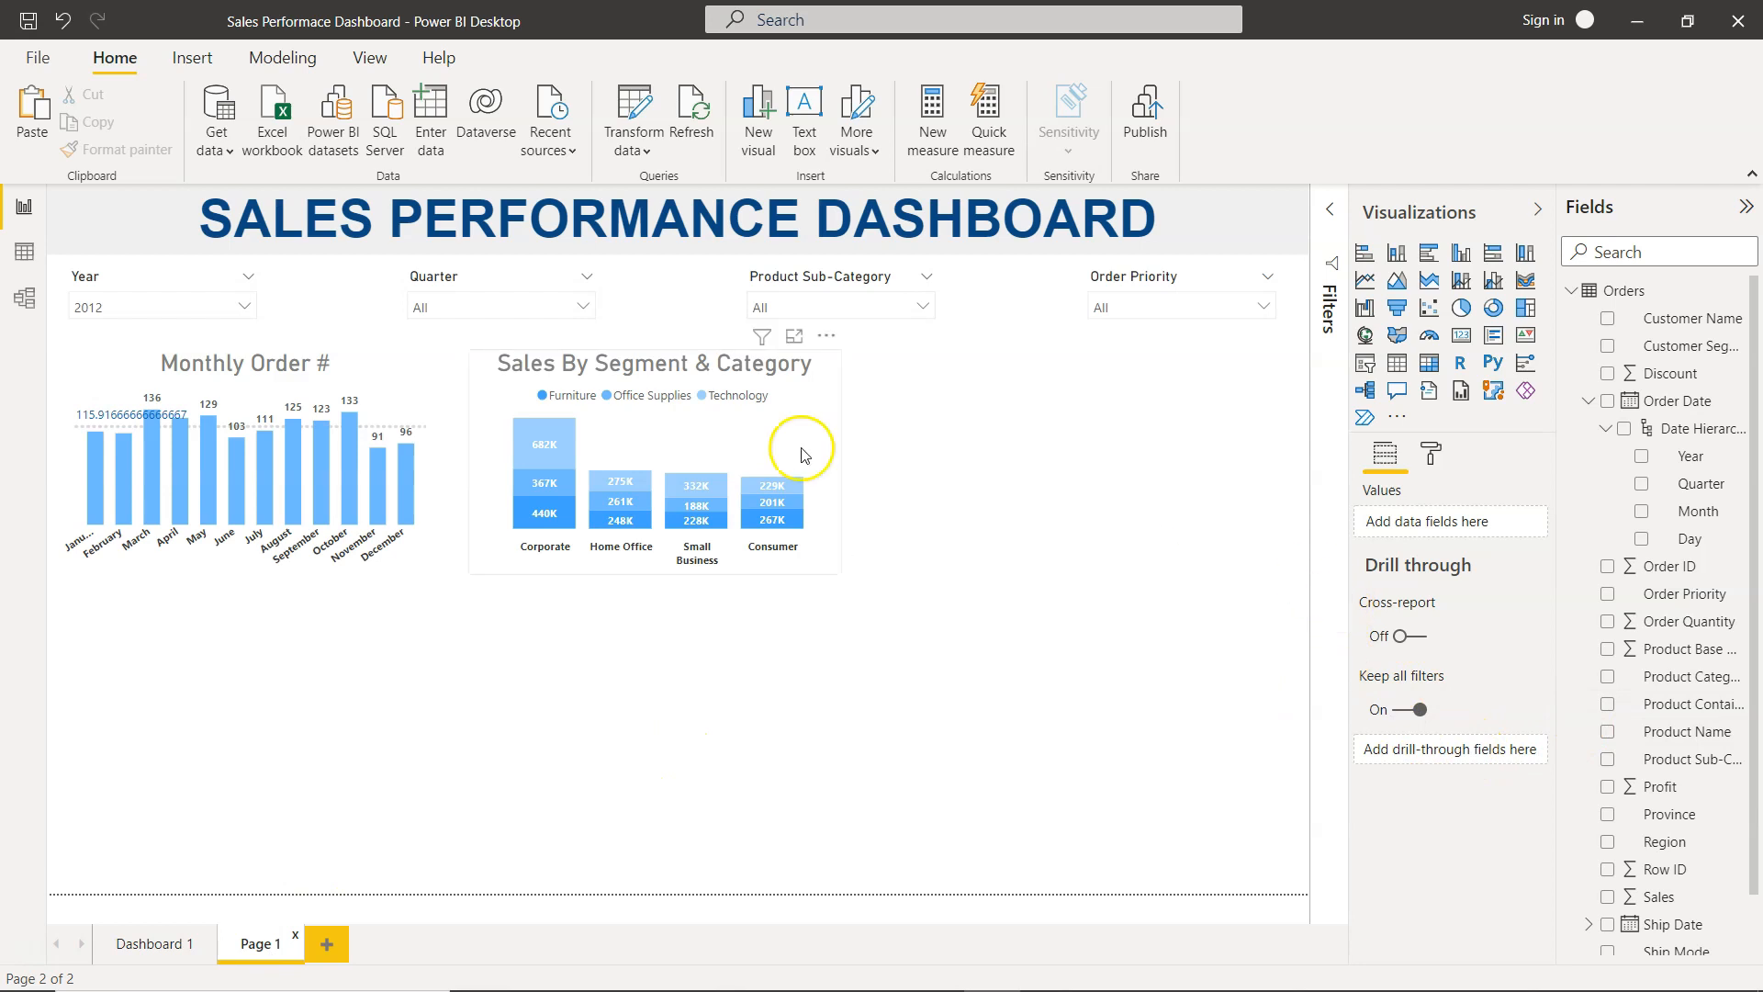
Step: Set the average line's data label in Page 1's Monthly Order # chart to 0 decimal places
{"action": "left_click", "coordinate": [365, 389]}
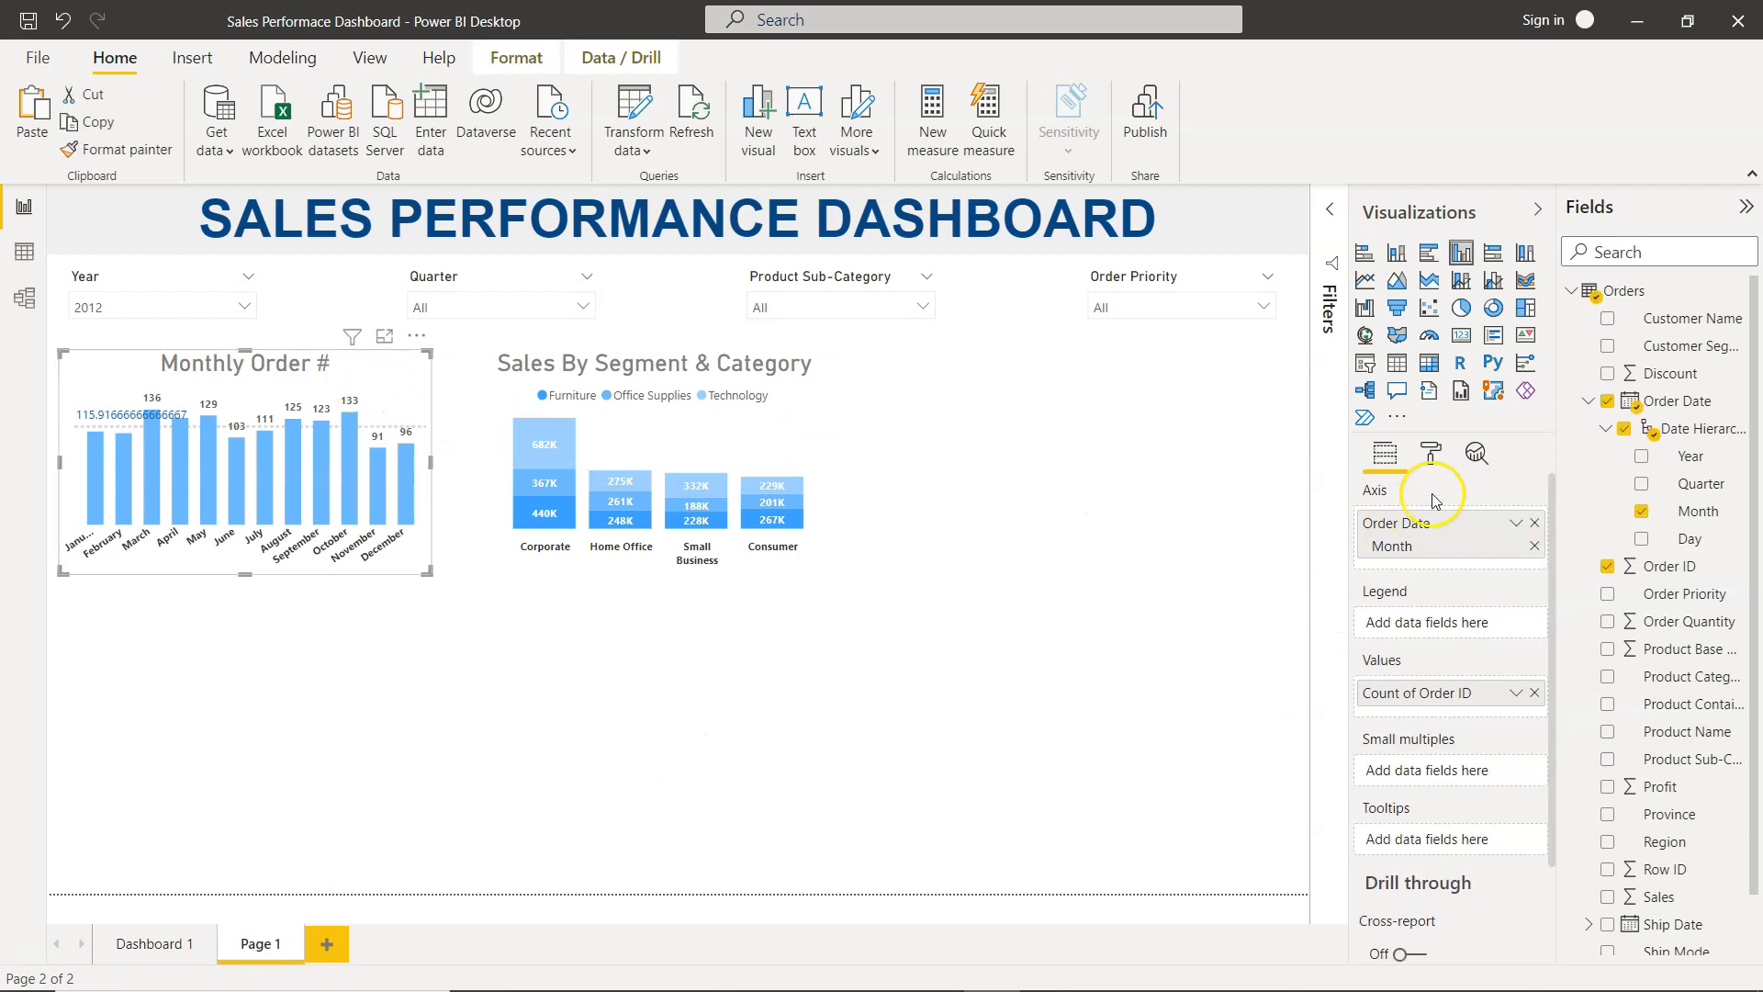
{"action": "left_click", "coordinate": [1471, 455]}
{"action": "scroll", "coordinate": [1454, 797], "scroll_direction": "down", "scroll_amount": 3}
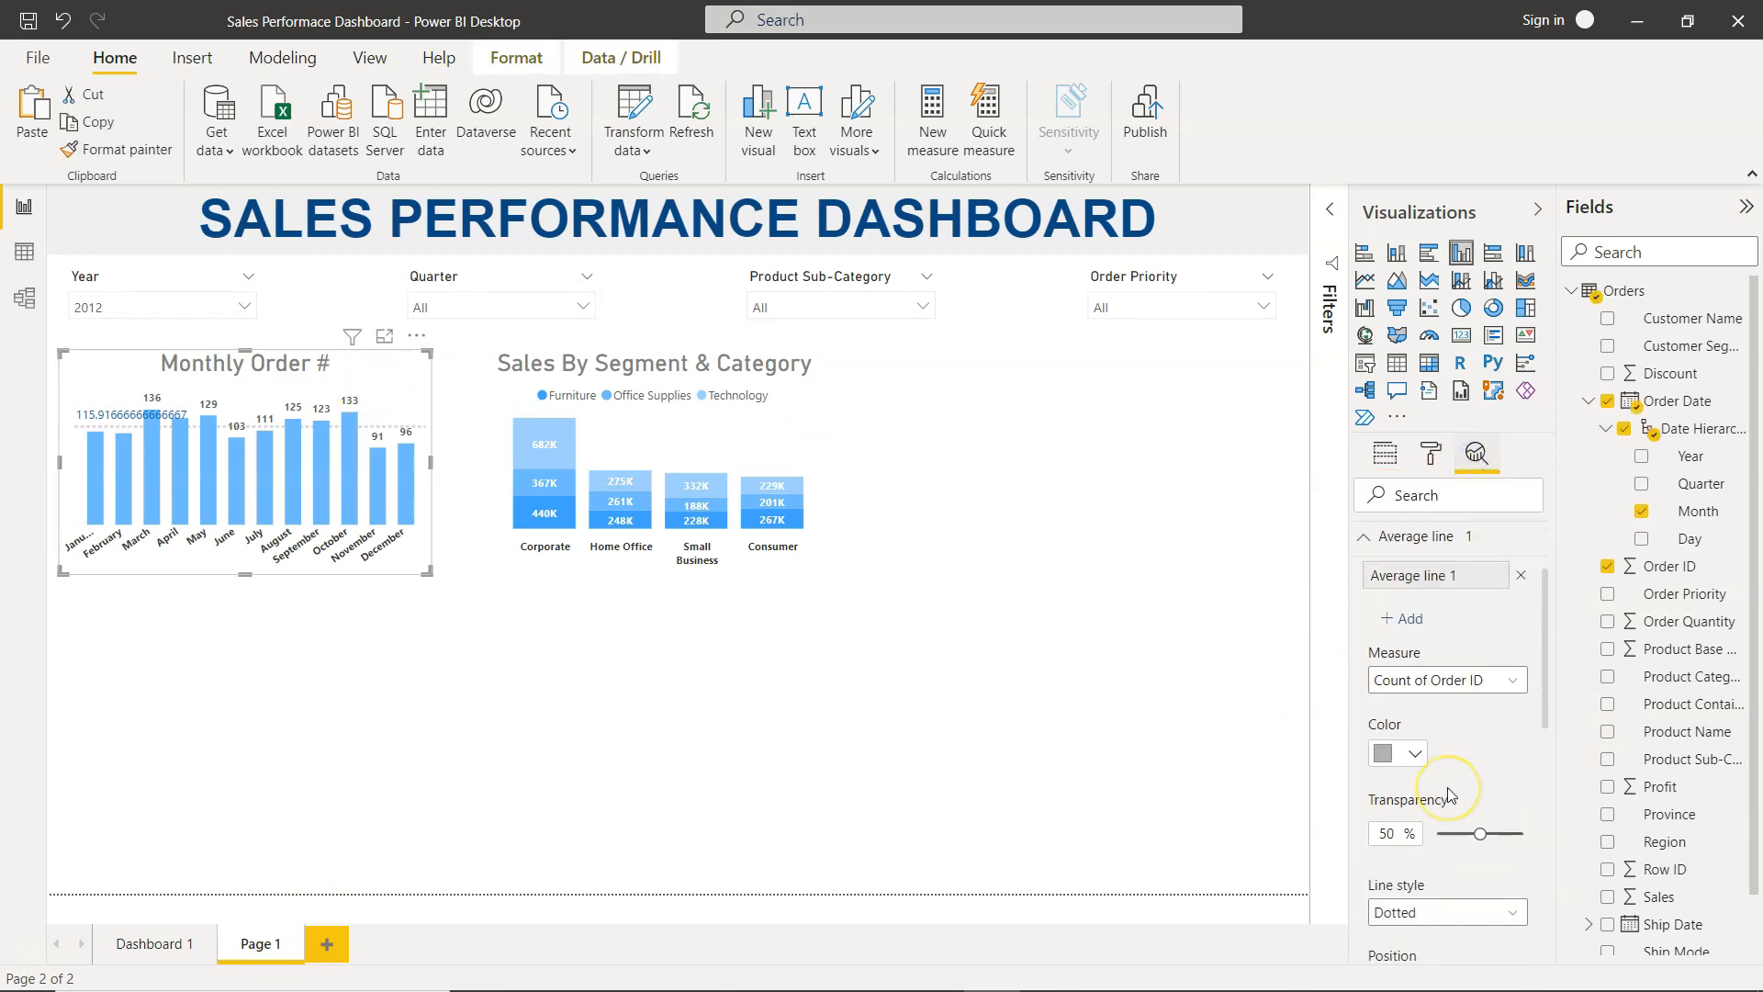
{"action": "scroll", "coordinate": [1450, 795], "scroll_direction": "down", "scroll_amount": 6}
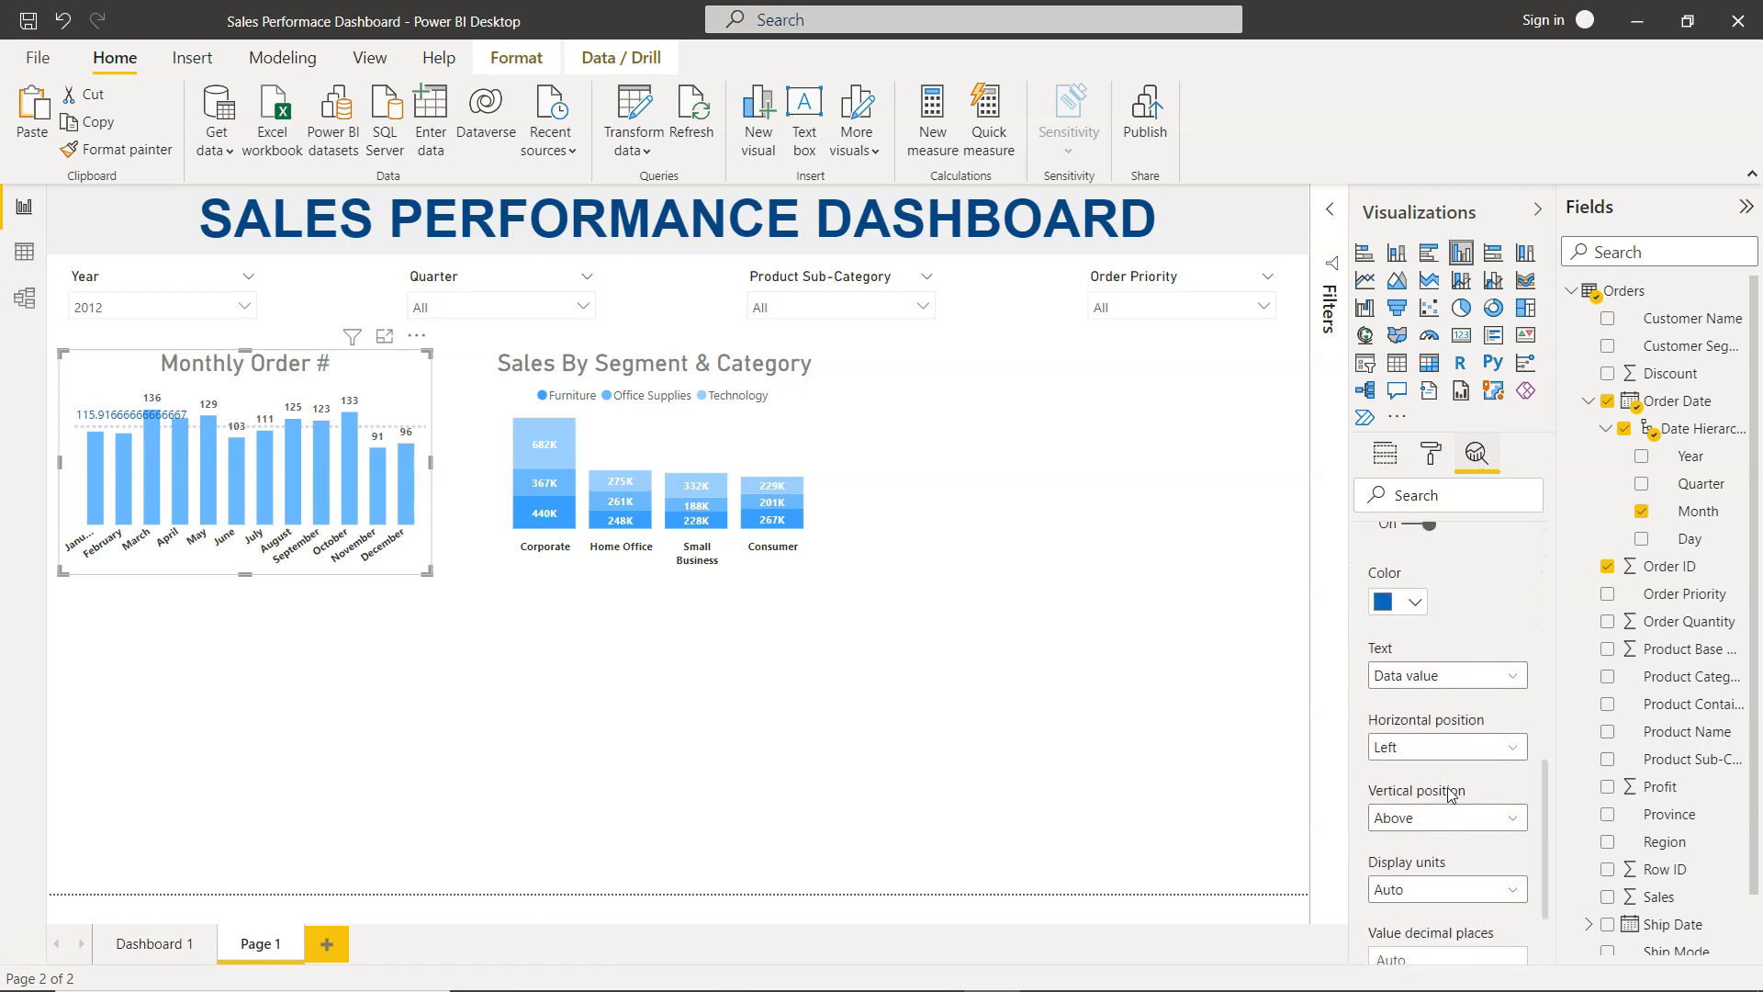
{"action": "scroll", "coordinate": [1451, 796], "scroll_direction": "down", "scroll_amount": 2}
{"action": "left_click", "coordinate": [1424, 868]}
{"action": "type", "text": "0"}
{"action": "key", "text": "Tab"}
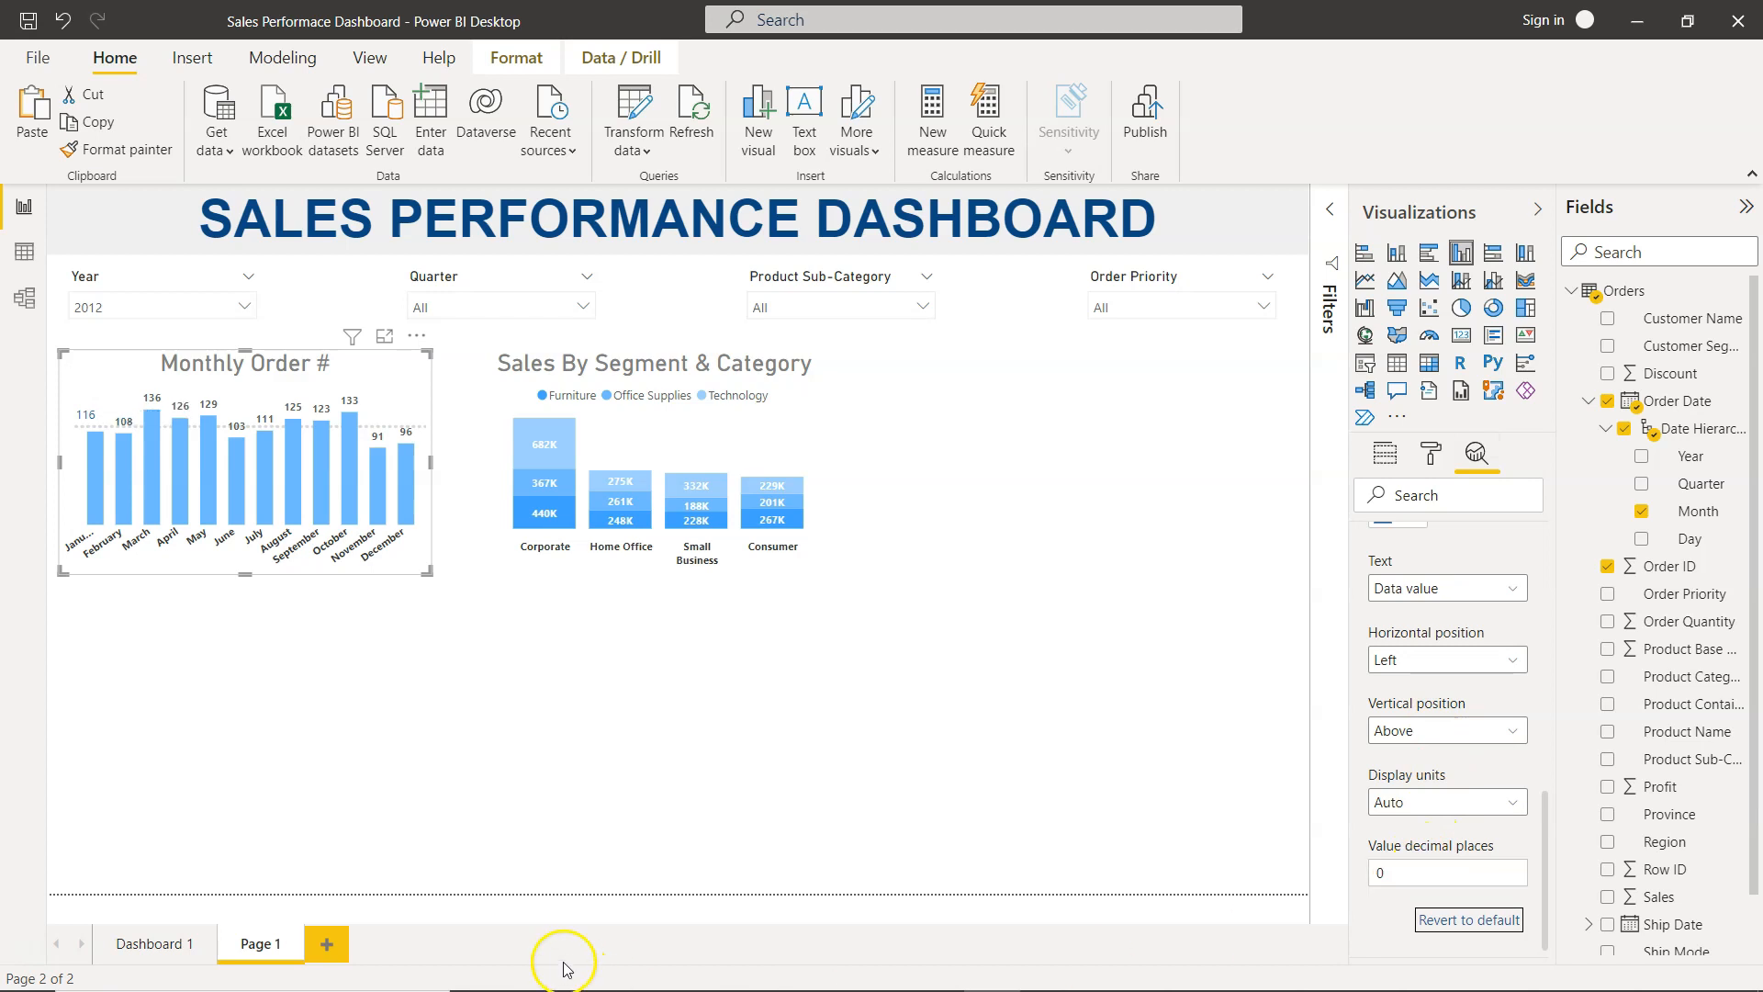
Step: Set the horizontal position of the average line's data label to Right in the Monthly Order # chart
{"action": "left_click", "coordinate": [147, 491]}
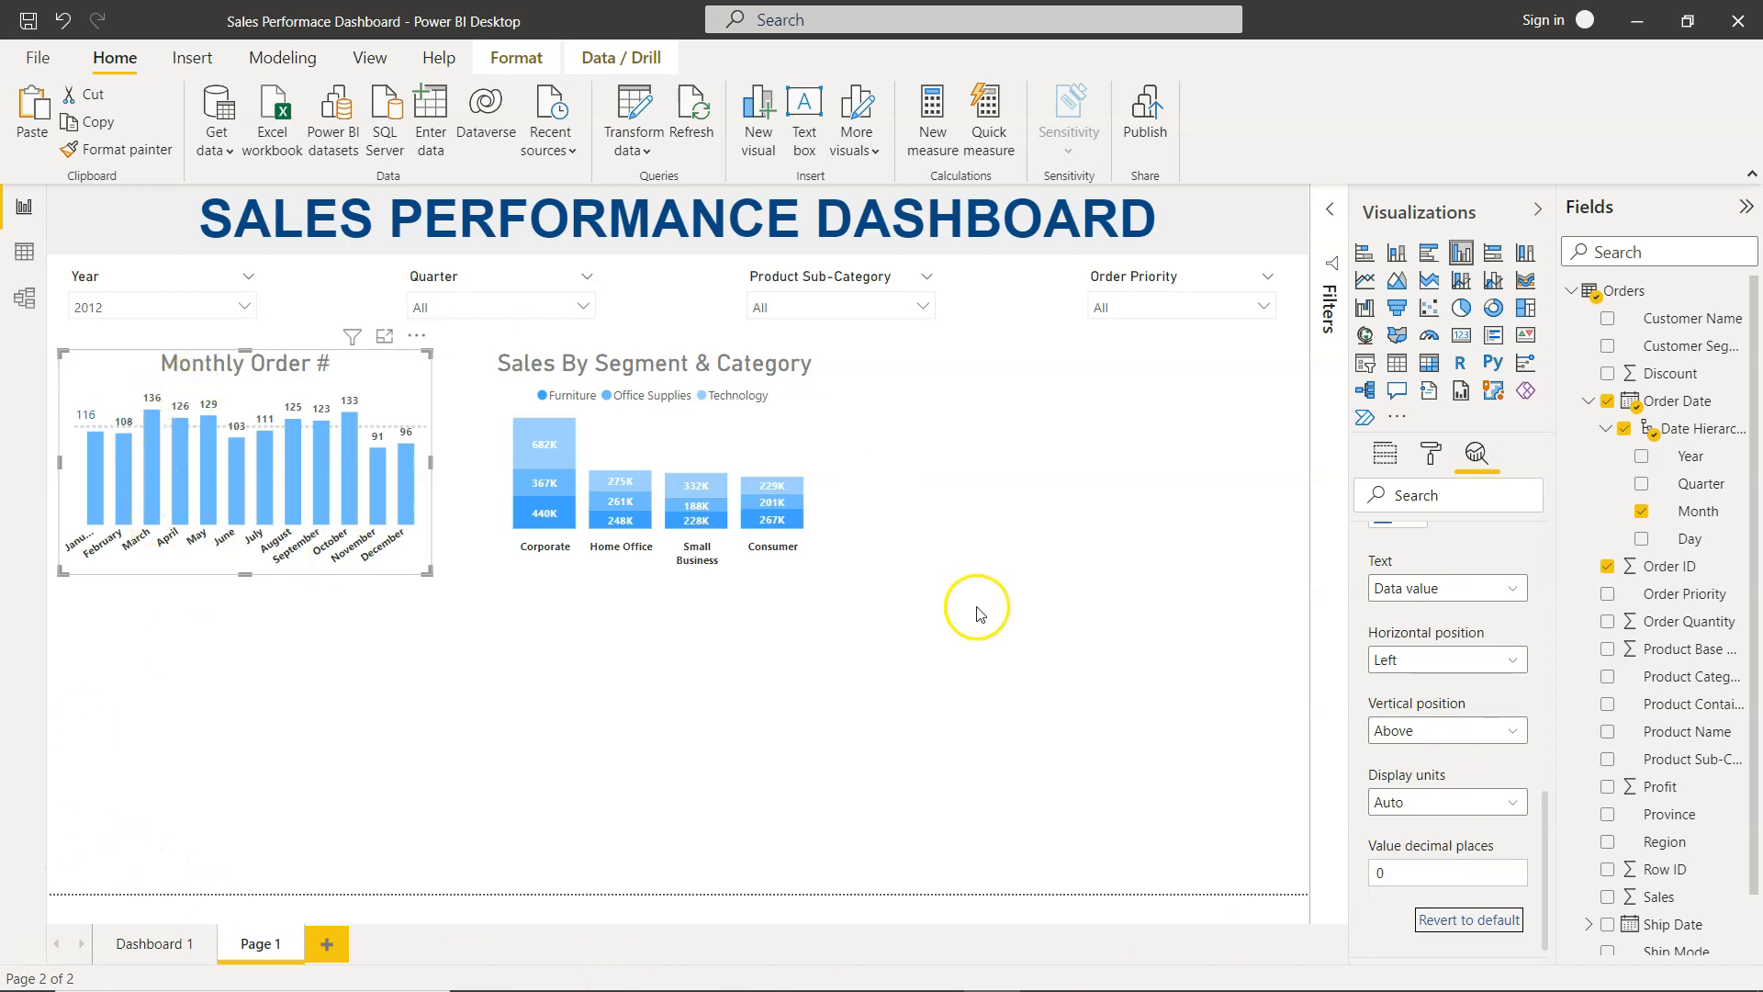
{"action": "left_click", "coordinate": [1485, 666]}
{"action": "left_click", "coordinate": [1462, 711]}
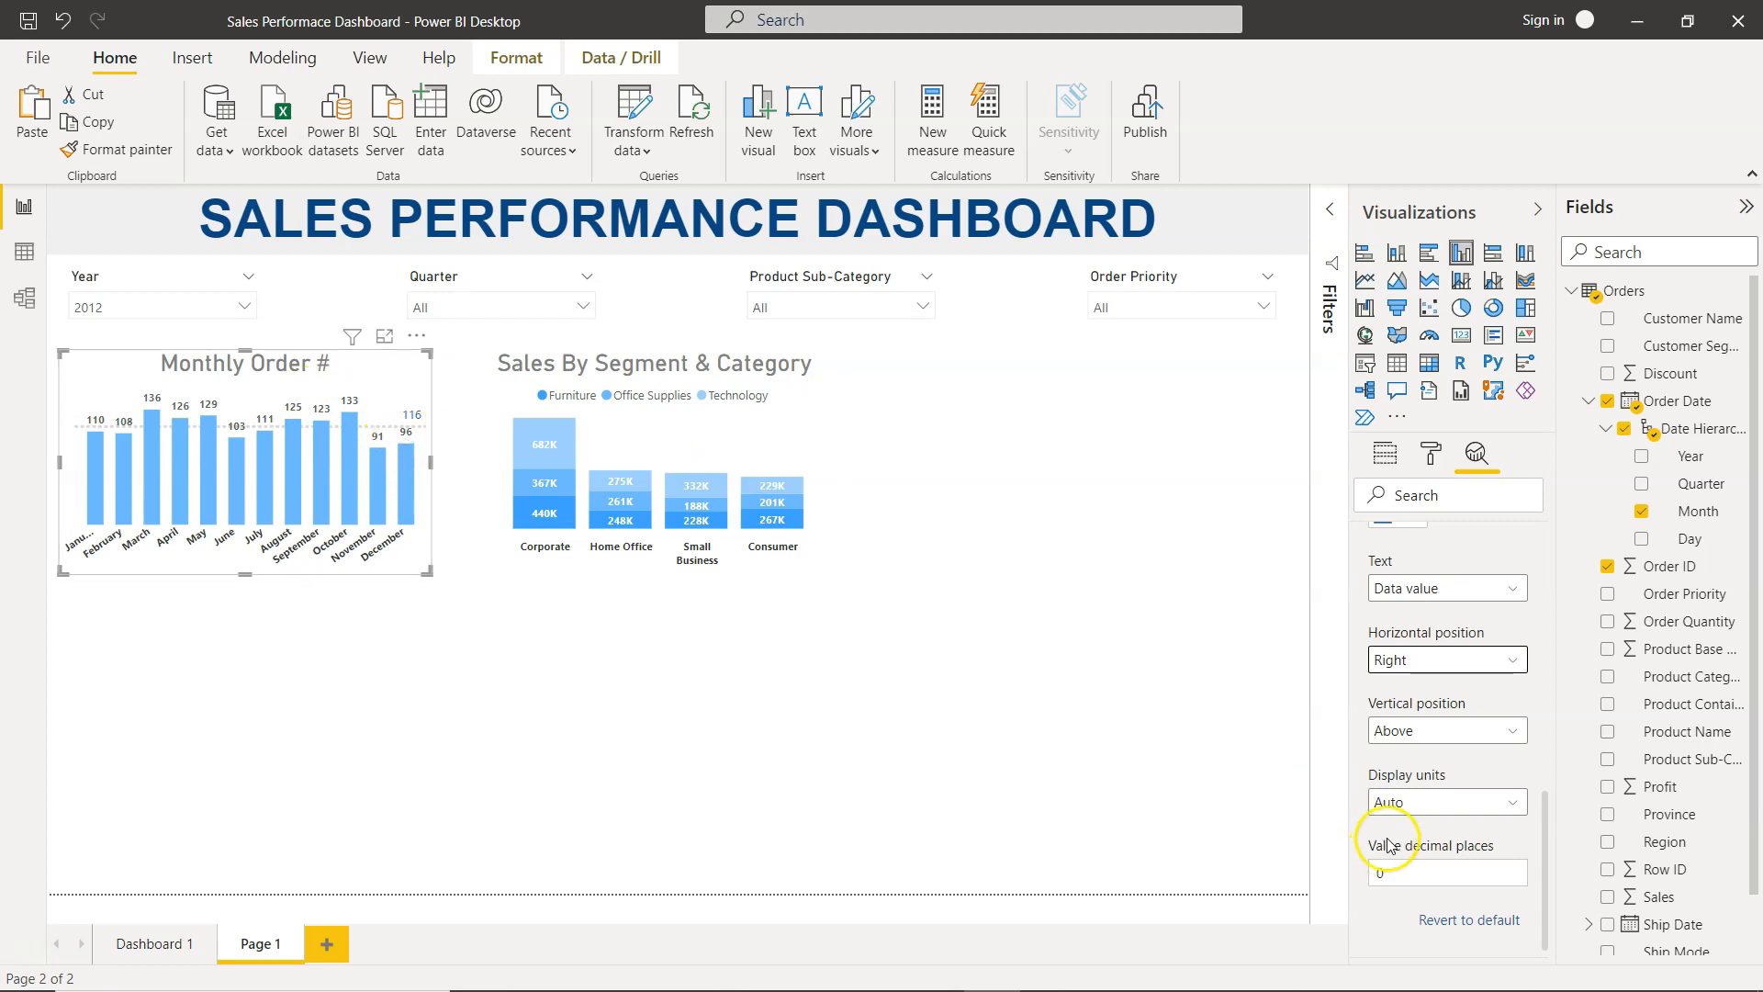
Step: Try orange for the average line's data label, and restore the darker theme blue
{"action": "scroll", "coordinate": [1451, 826], "scroll_direction": "down", "scroll_amount": 1}
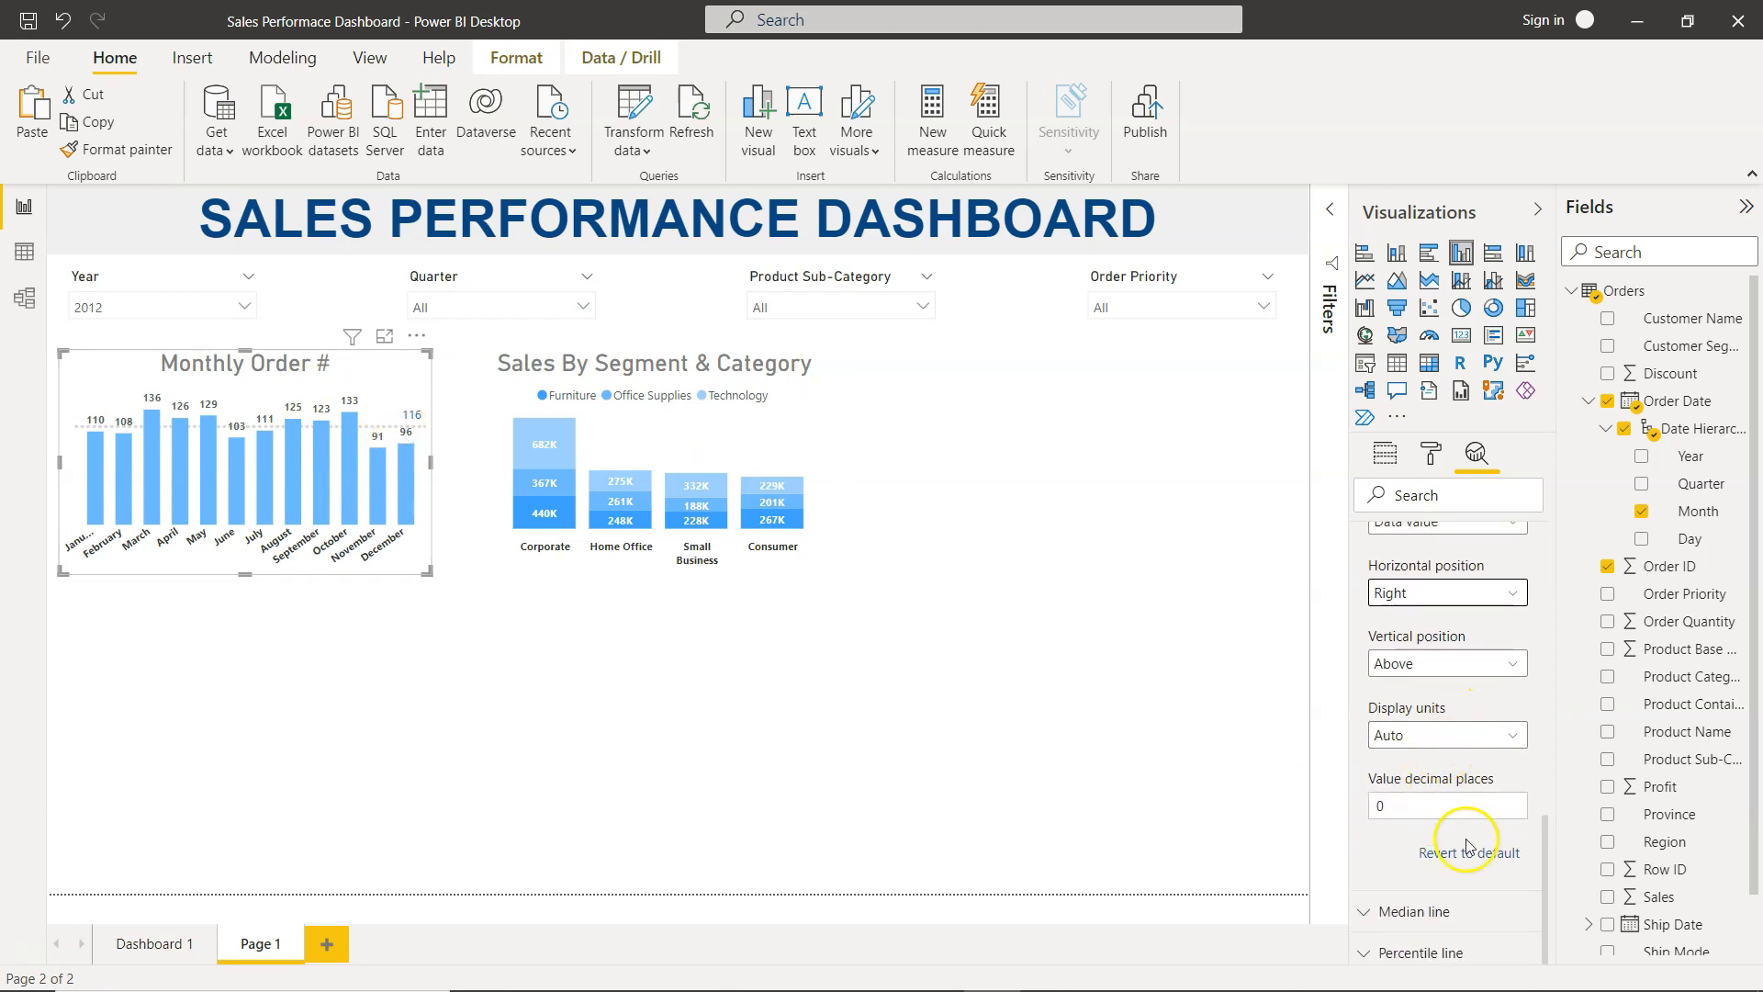
{"action": "scroll", "coordinate": [1488, 770], "scroll_direction": "up", "scroll_amount": 5}
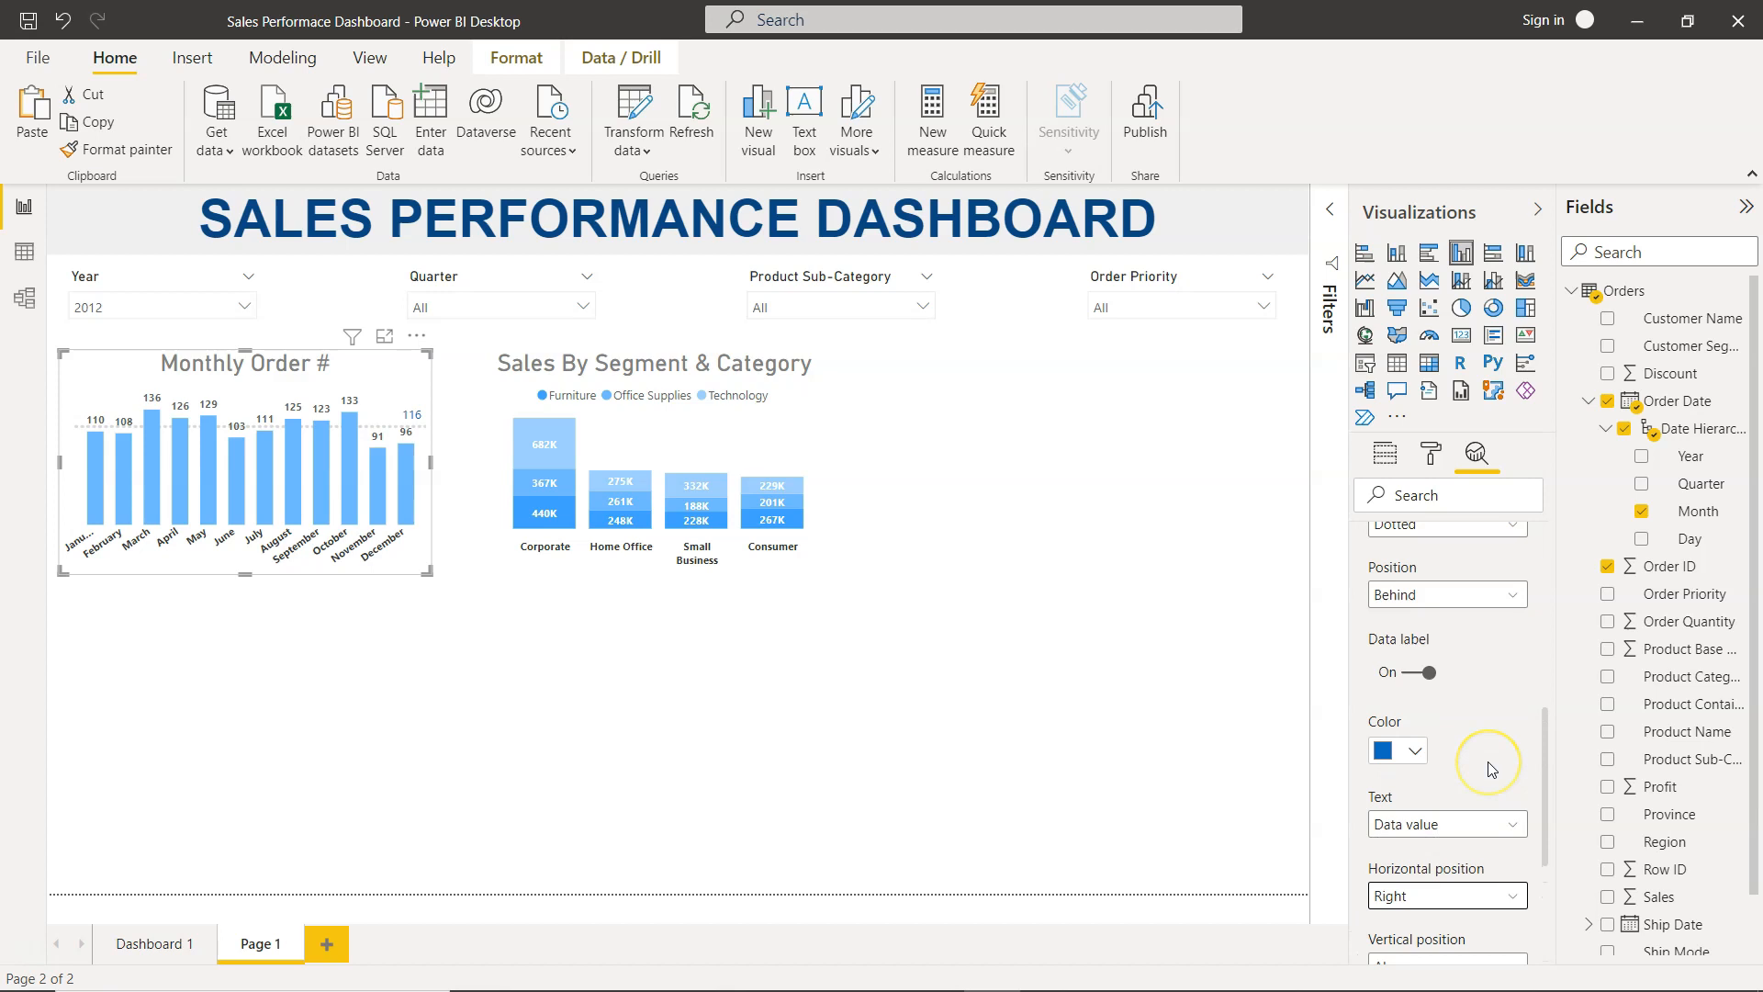
{"action": "scroll", "coordinate": [1489, 770], "scroll_direction": "up", "scroll_amount": 4}
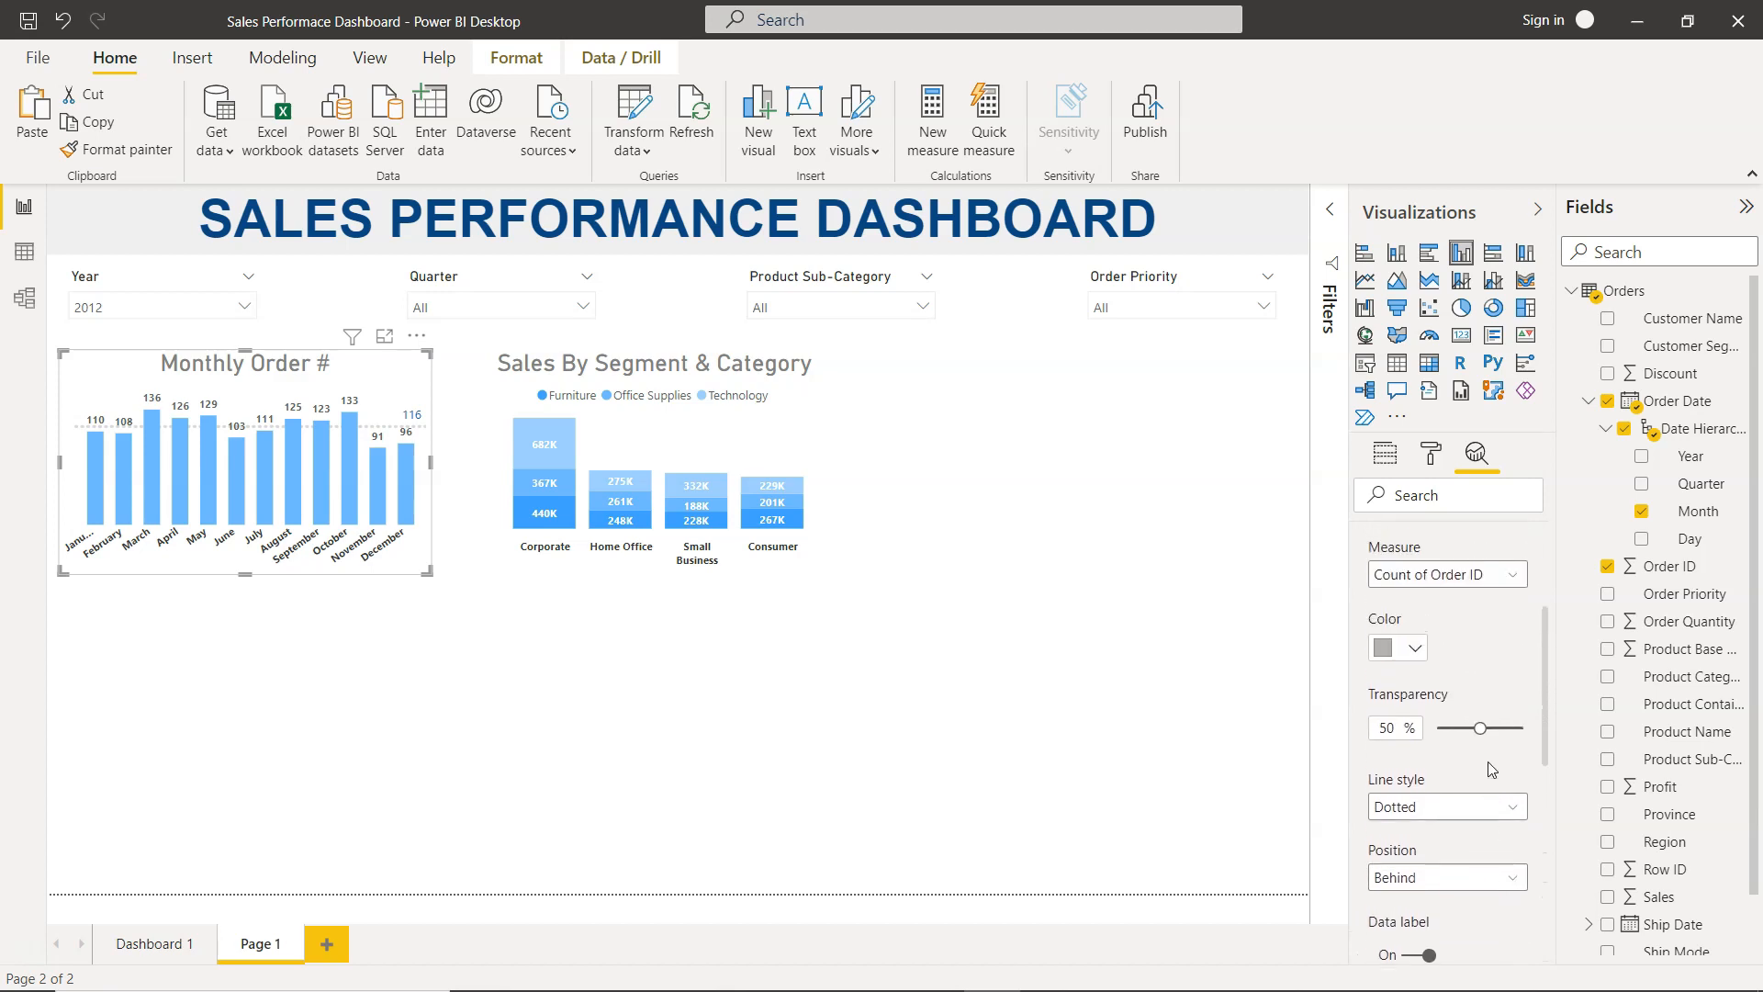
{"action": "scroll", "coordinate": [1491, 770], "scroll_direction": "down", "scroll_amount": 4}
{"action": "left_click", "coordinate": [1419, 753]}
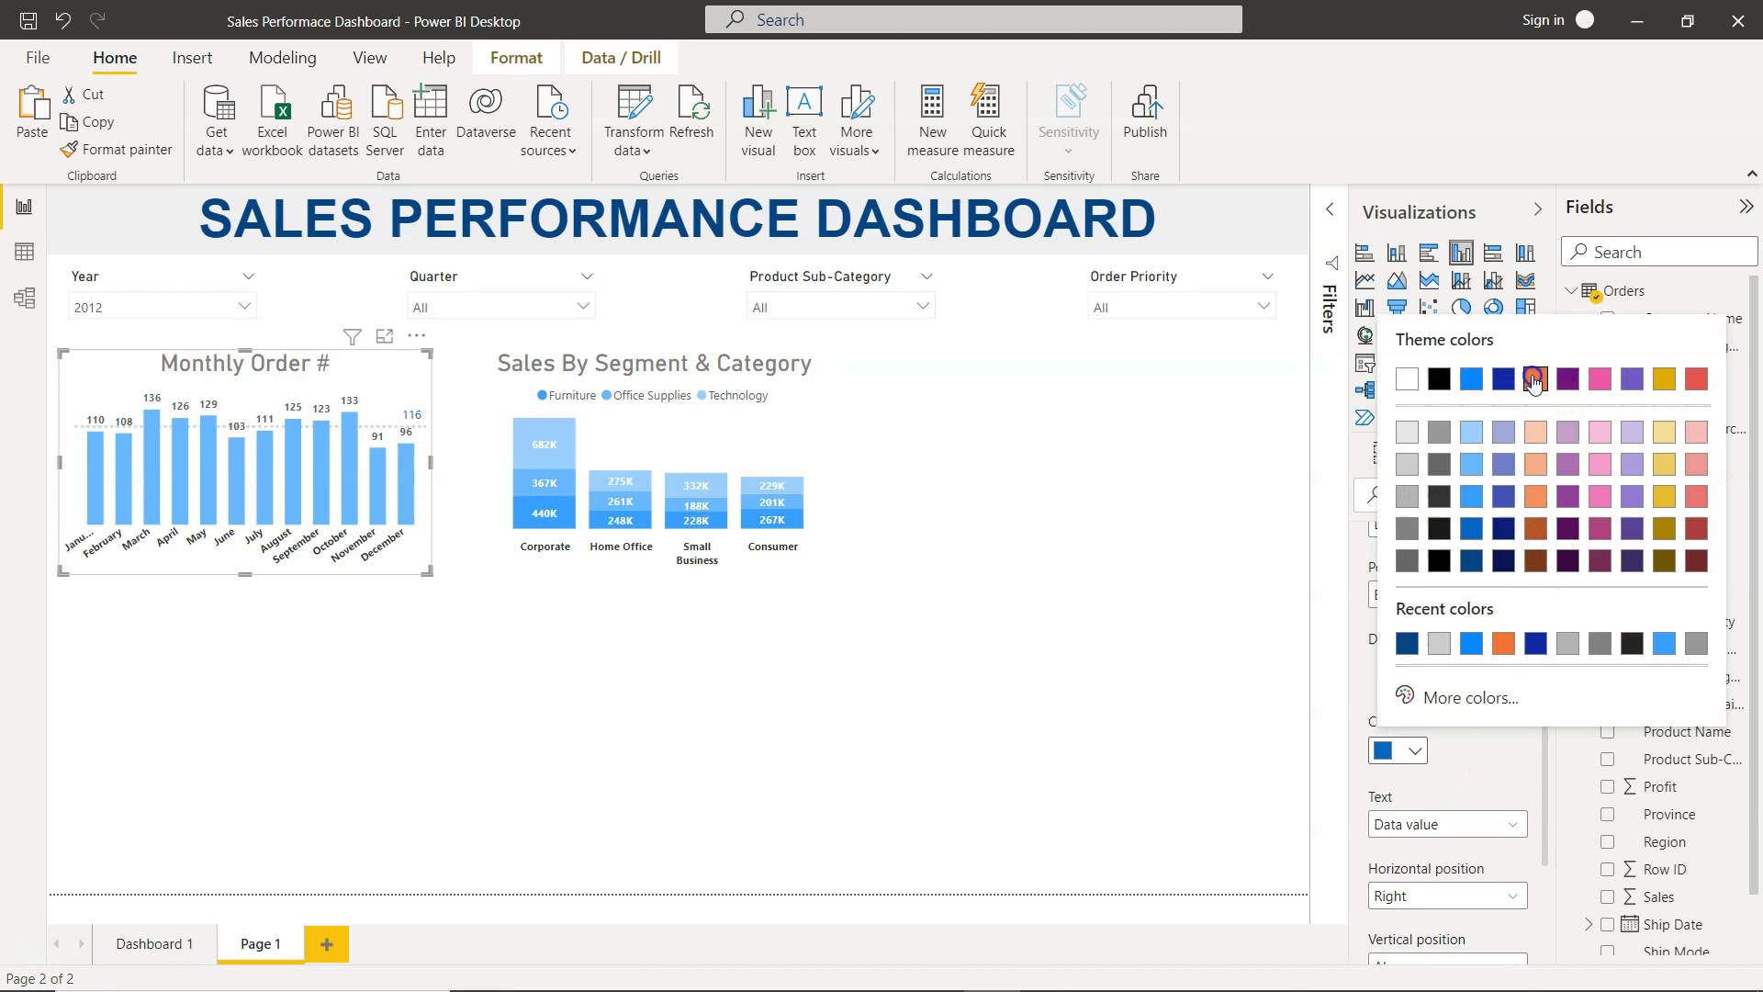
{"action": "left_click", "coordinate": [1536, 378]}
{"action": "left_click", "coordinate": [1414, 750]}
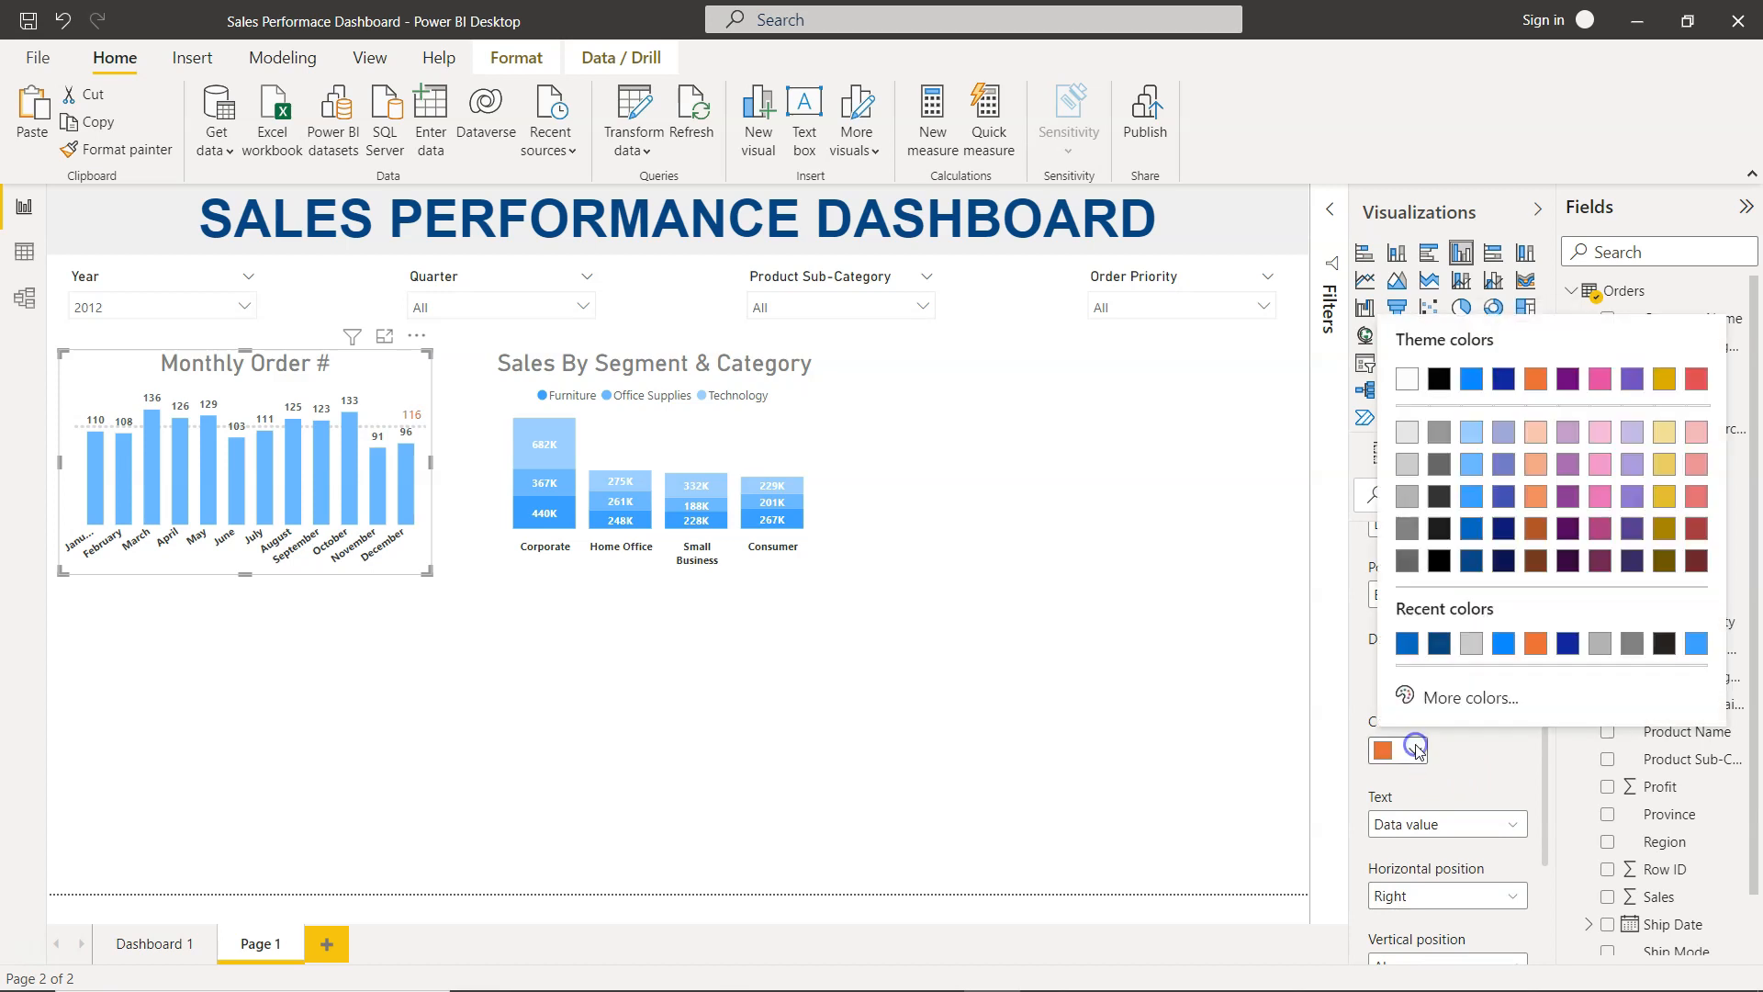
{"action": "left_click", "coordinate": [1472, 531]}
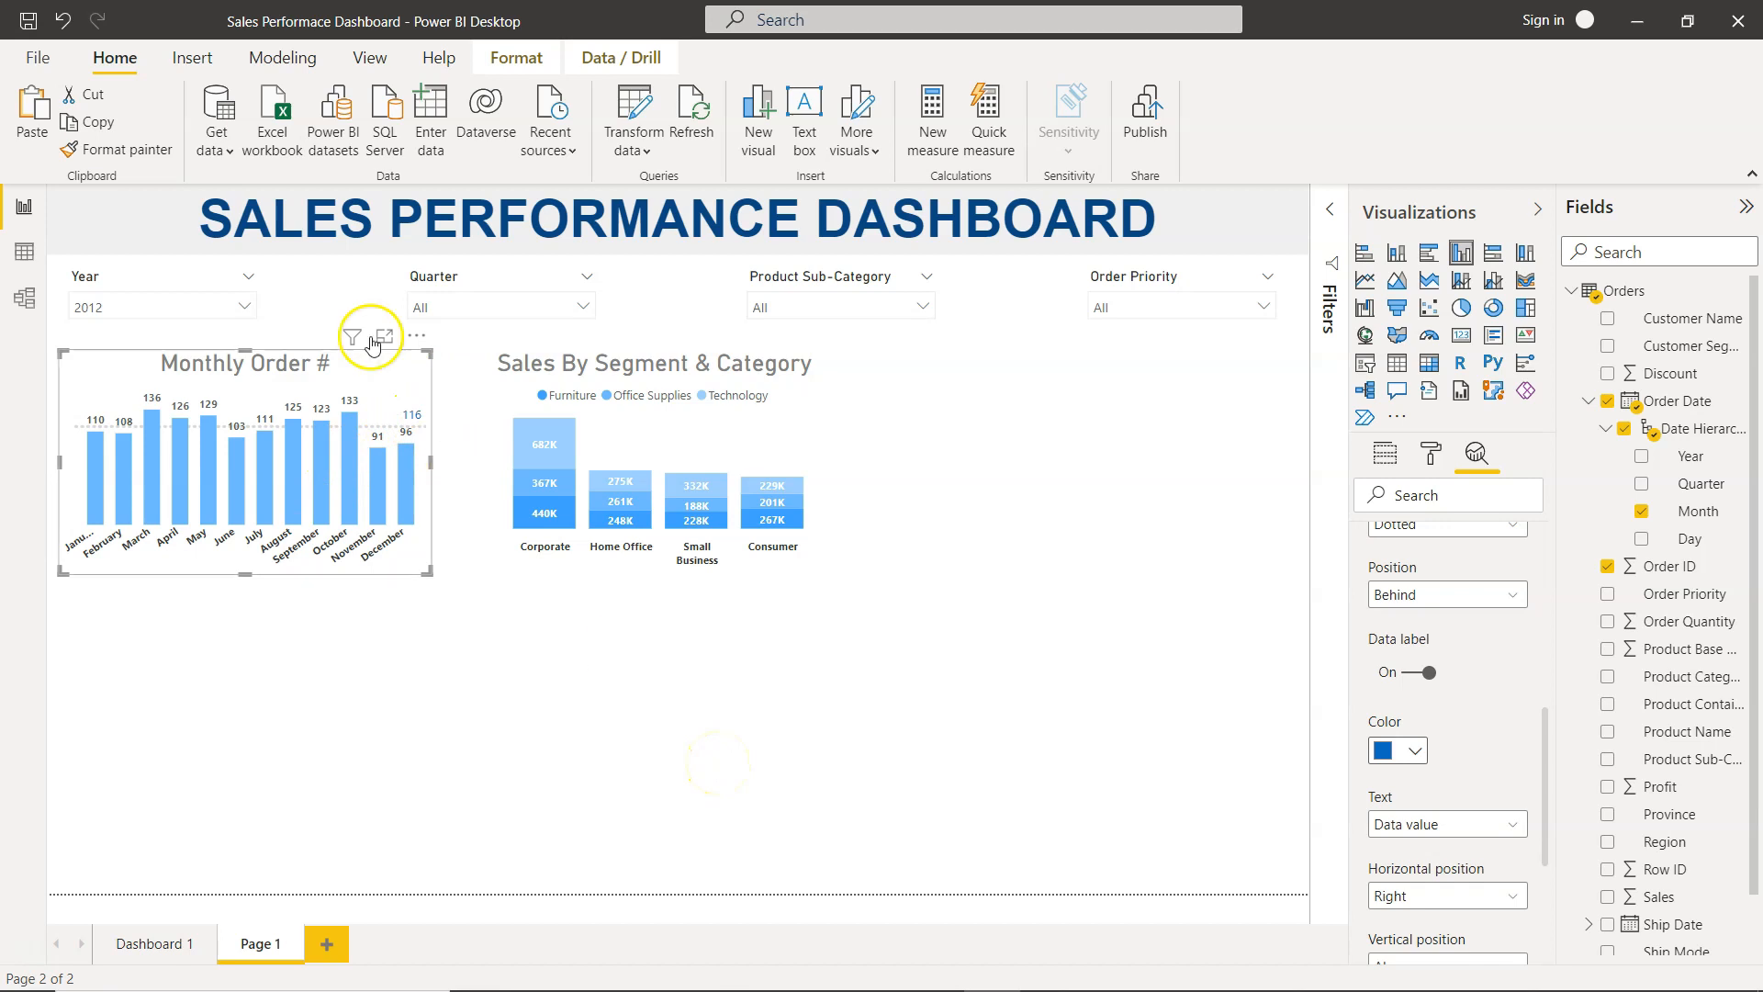
Step: Duplicate the Monthly Order # chart and place the copy to the right of the Sales By Segment & Category chart
{"action": "left_click", "coordinate": [397, 402]}
{"action": "key", "text": "ctrl+c"}
{"action": "key", "text": "ctrl+v"}
{"action": "left_click_drag", "start_coordinate": [377, 393], "coordinate": [1243, 397]}
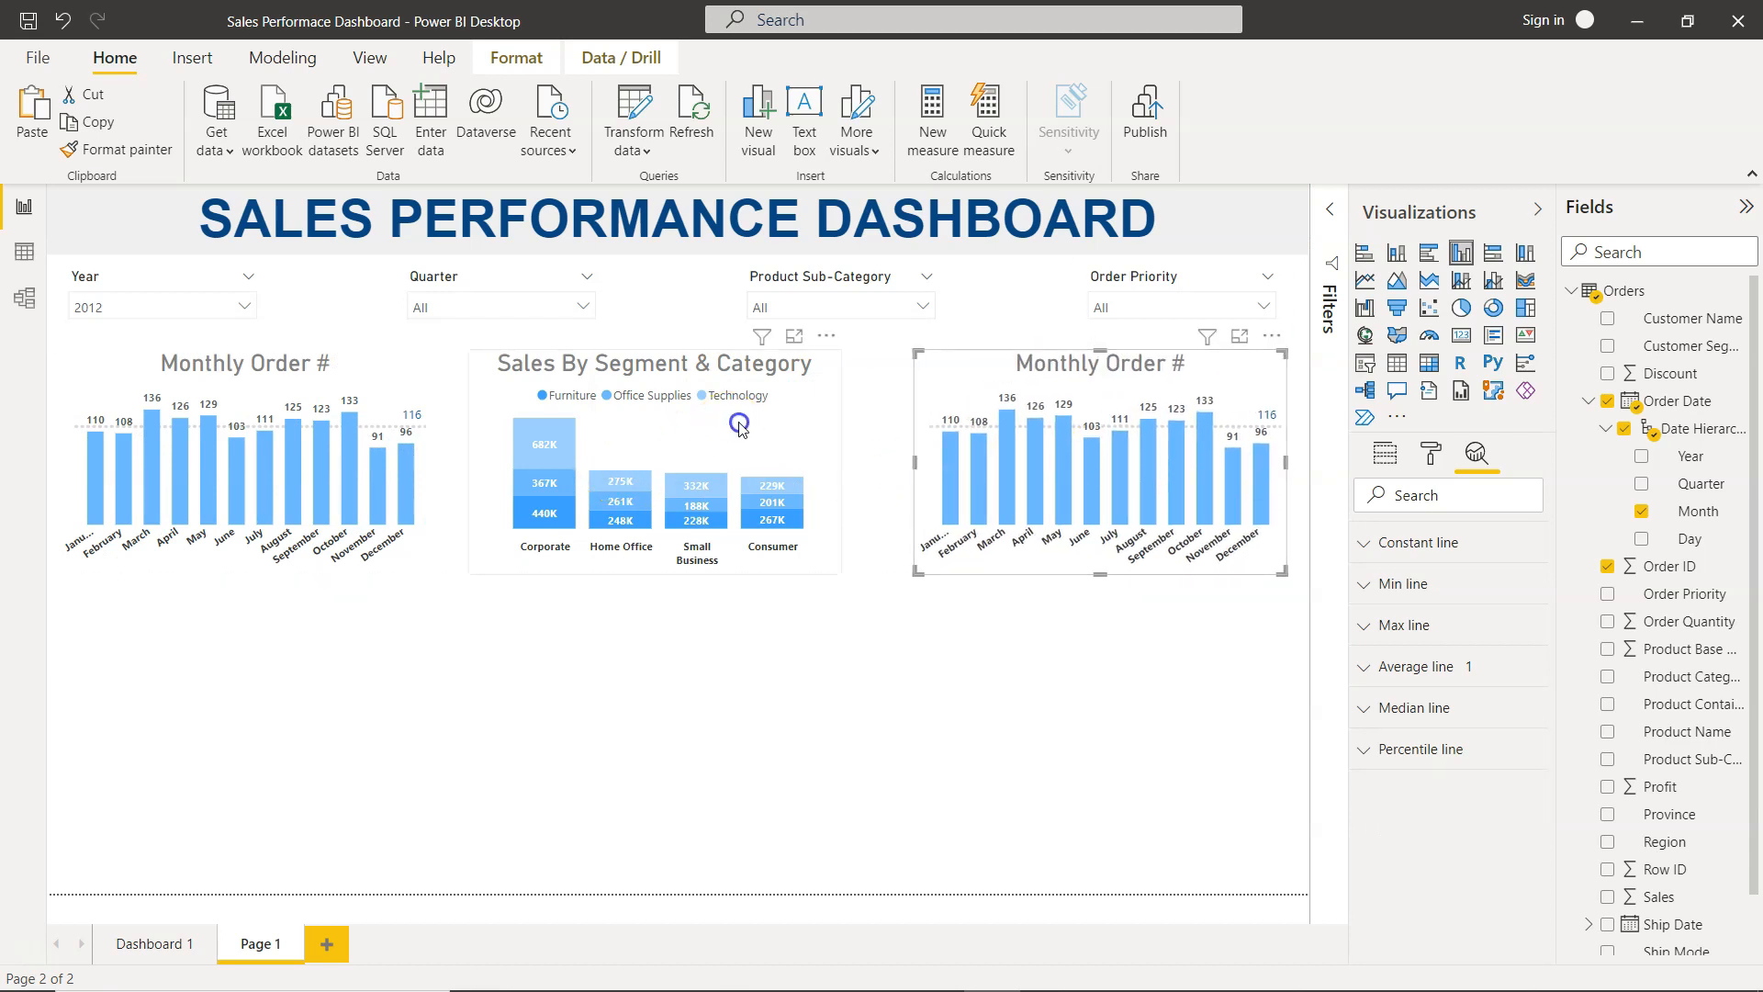
Step: Shift the Sales By Segment & Category chart slightly right and widen all three charts a little to even out the row
{"action": "left_click_drag", "start_coordinate": [740, 427], "coordinate": [749, 427]}
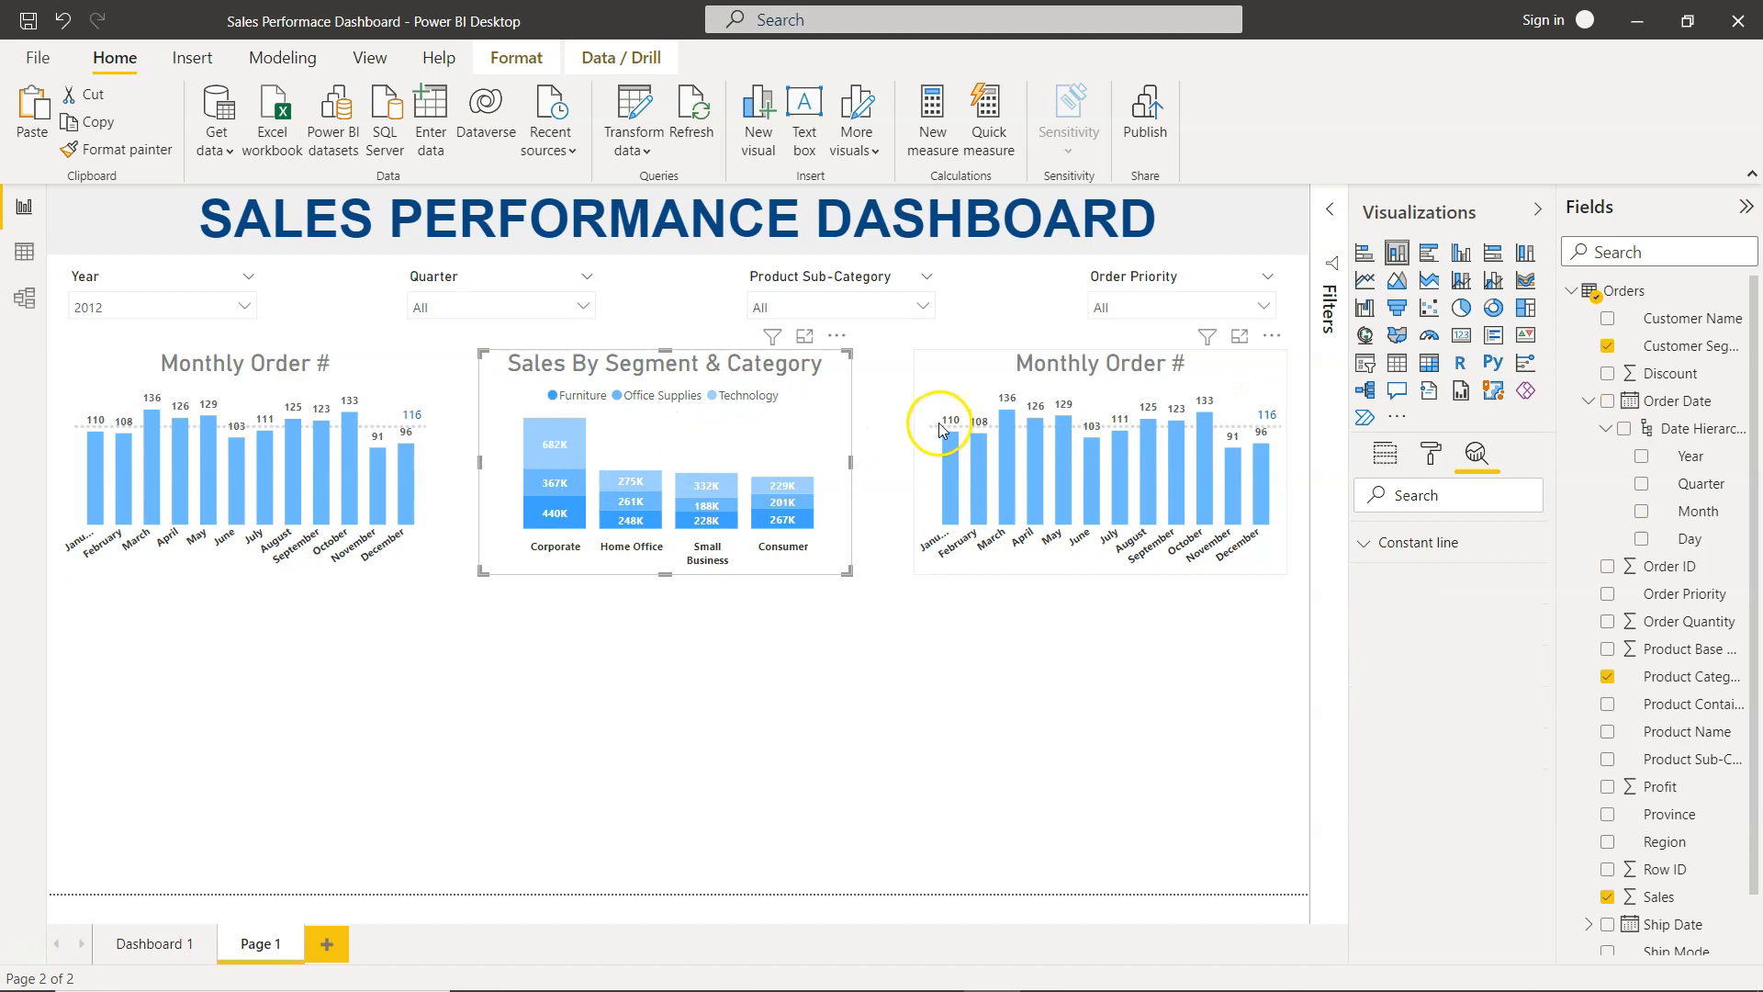
{"action": "left_click_drag", "start_coordinate": [916, 461], "coordinate": [898, 457]}
{"action": "left_click", "coordinate": [809, 438]}
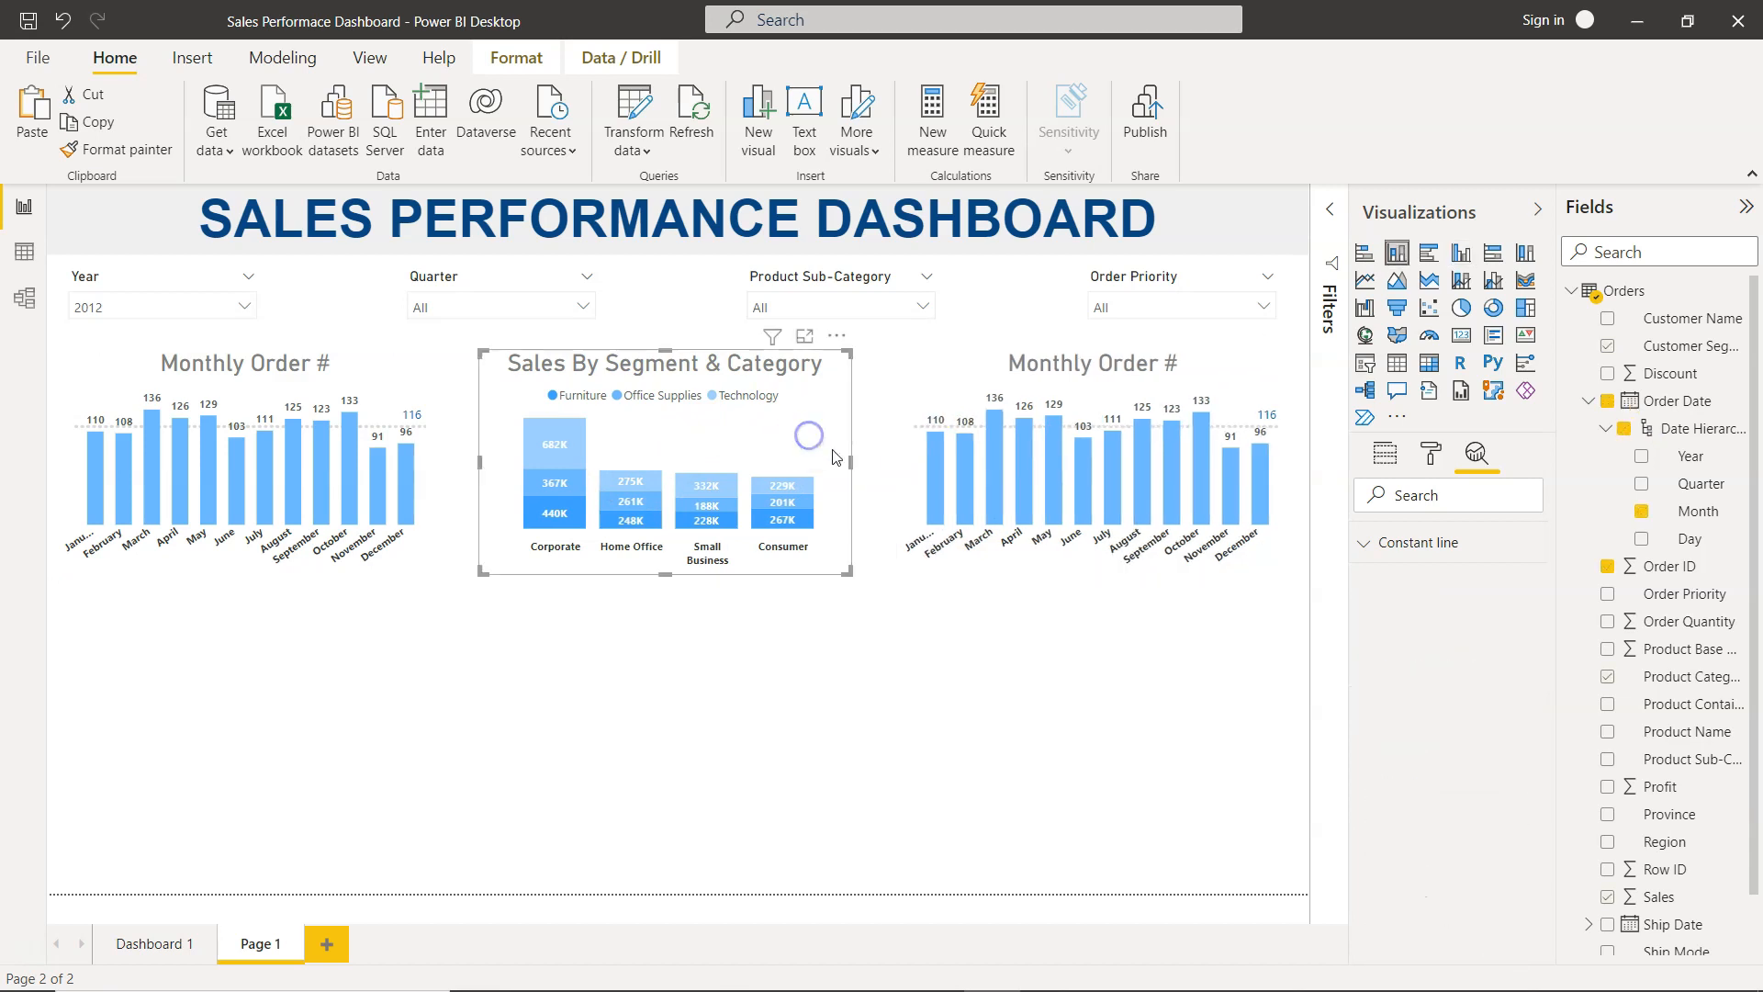
{"action": "left_click", "coordinate": [432, 454]}
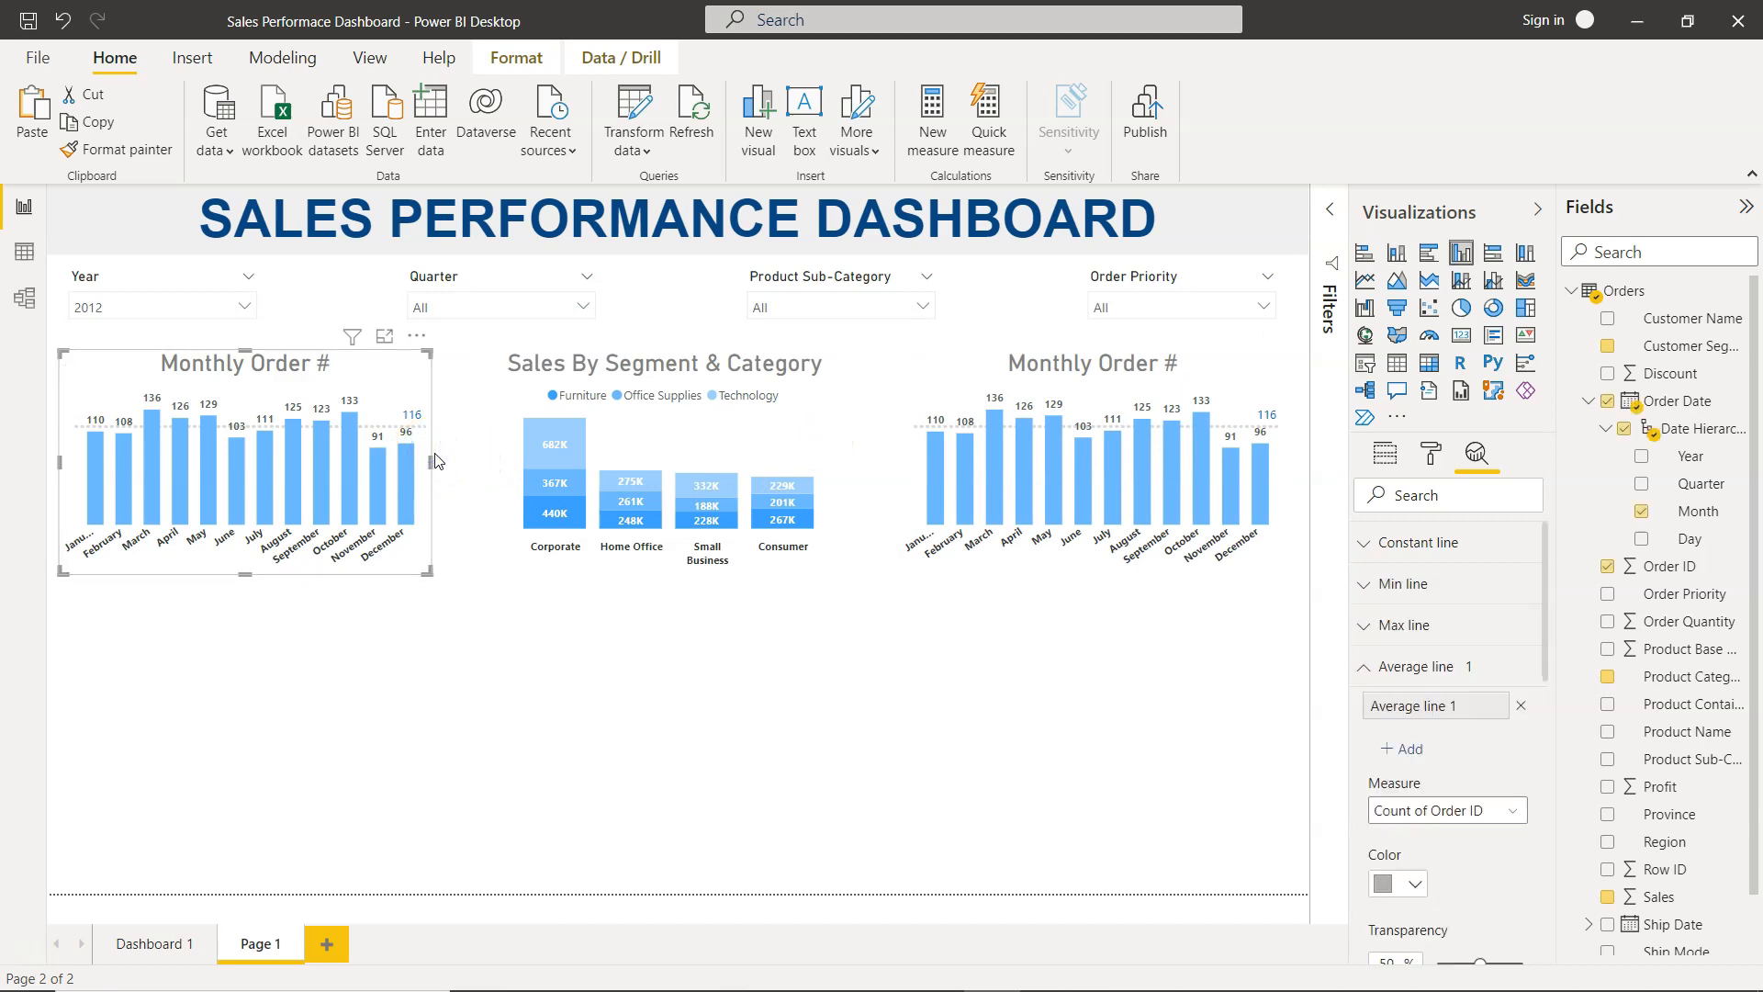
{"action": "left_click_drag", "start_coordinate": [432, 462], "coordinate": [443, 461]}
{"action": "left_click", "coordinate": [790, 457]}
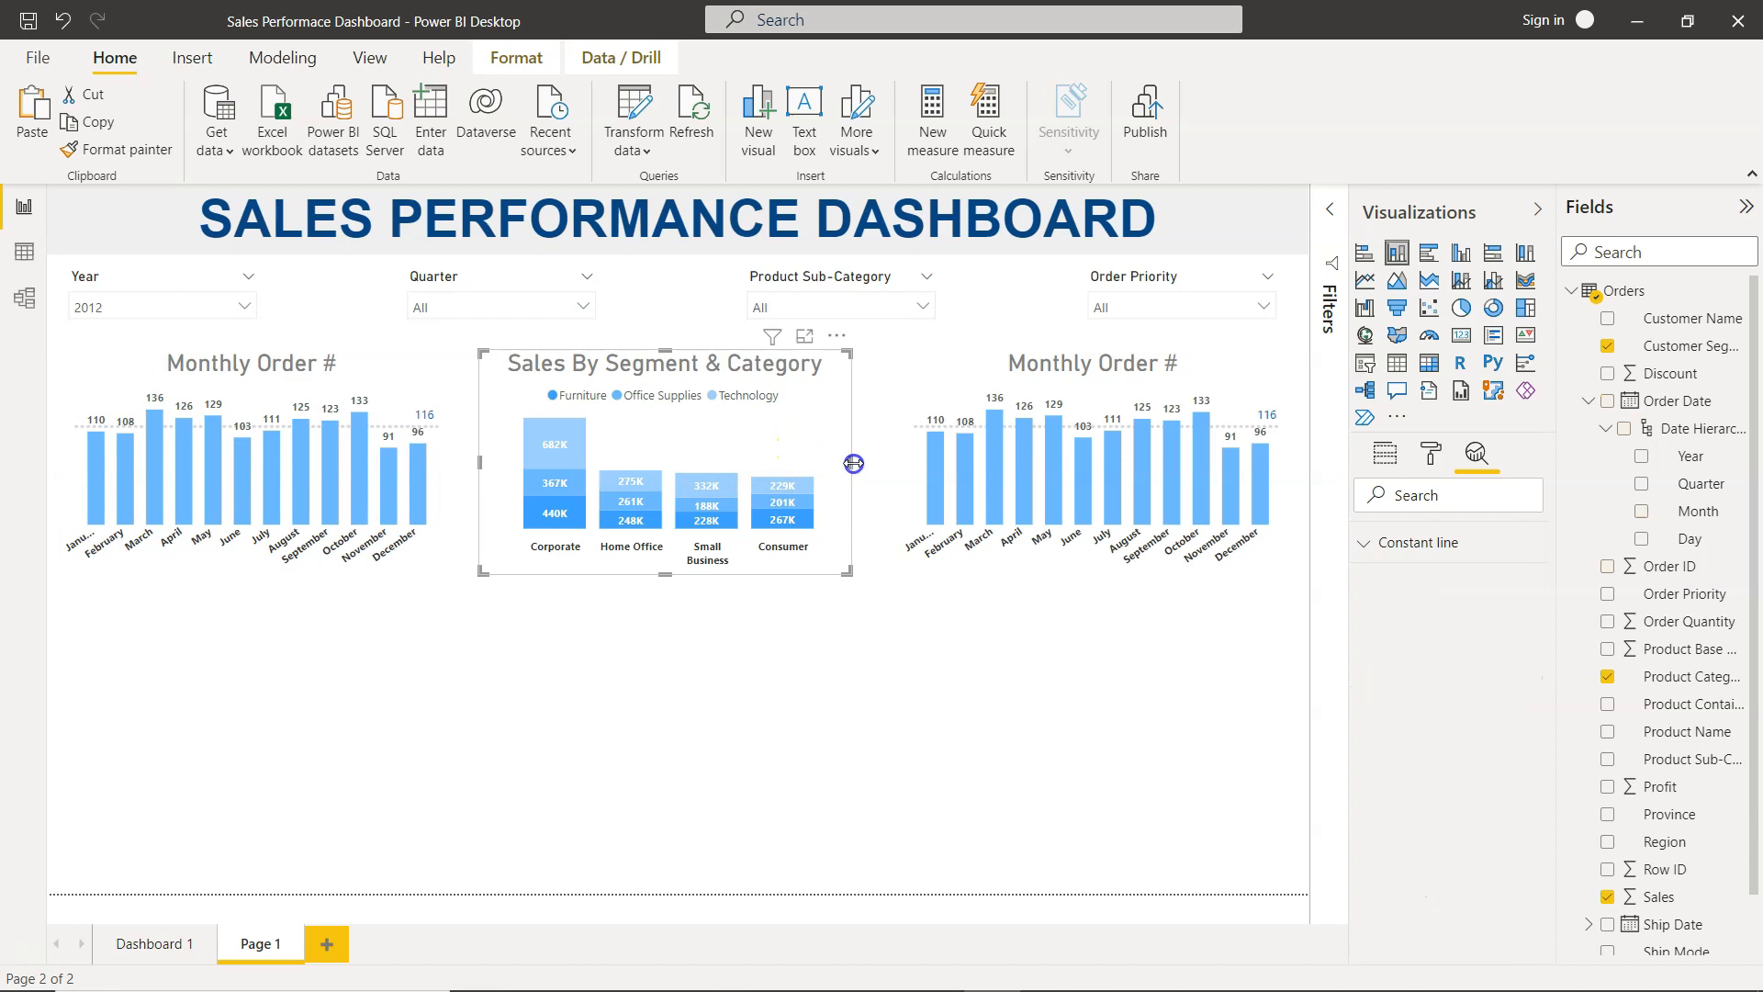
{"action": "left_click_drag", "start_coordinate": [855, 468], "coordinate": [866, 468]}
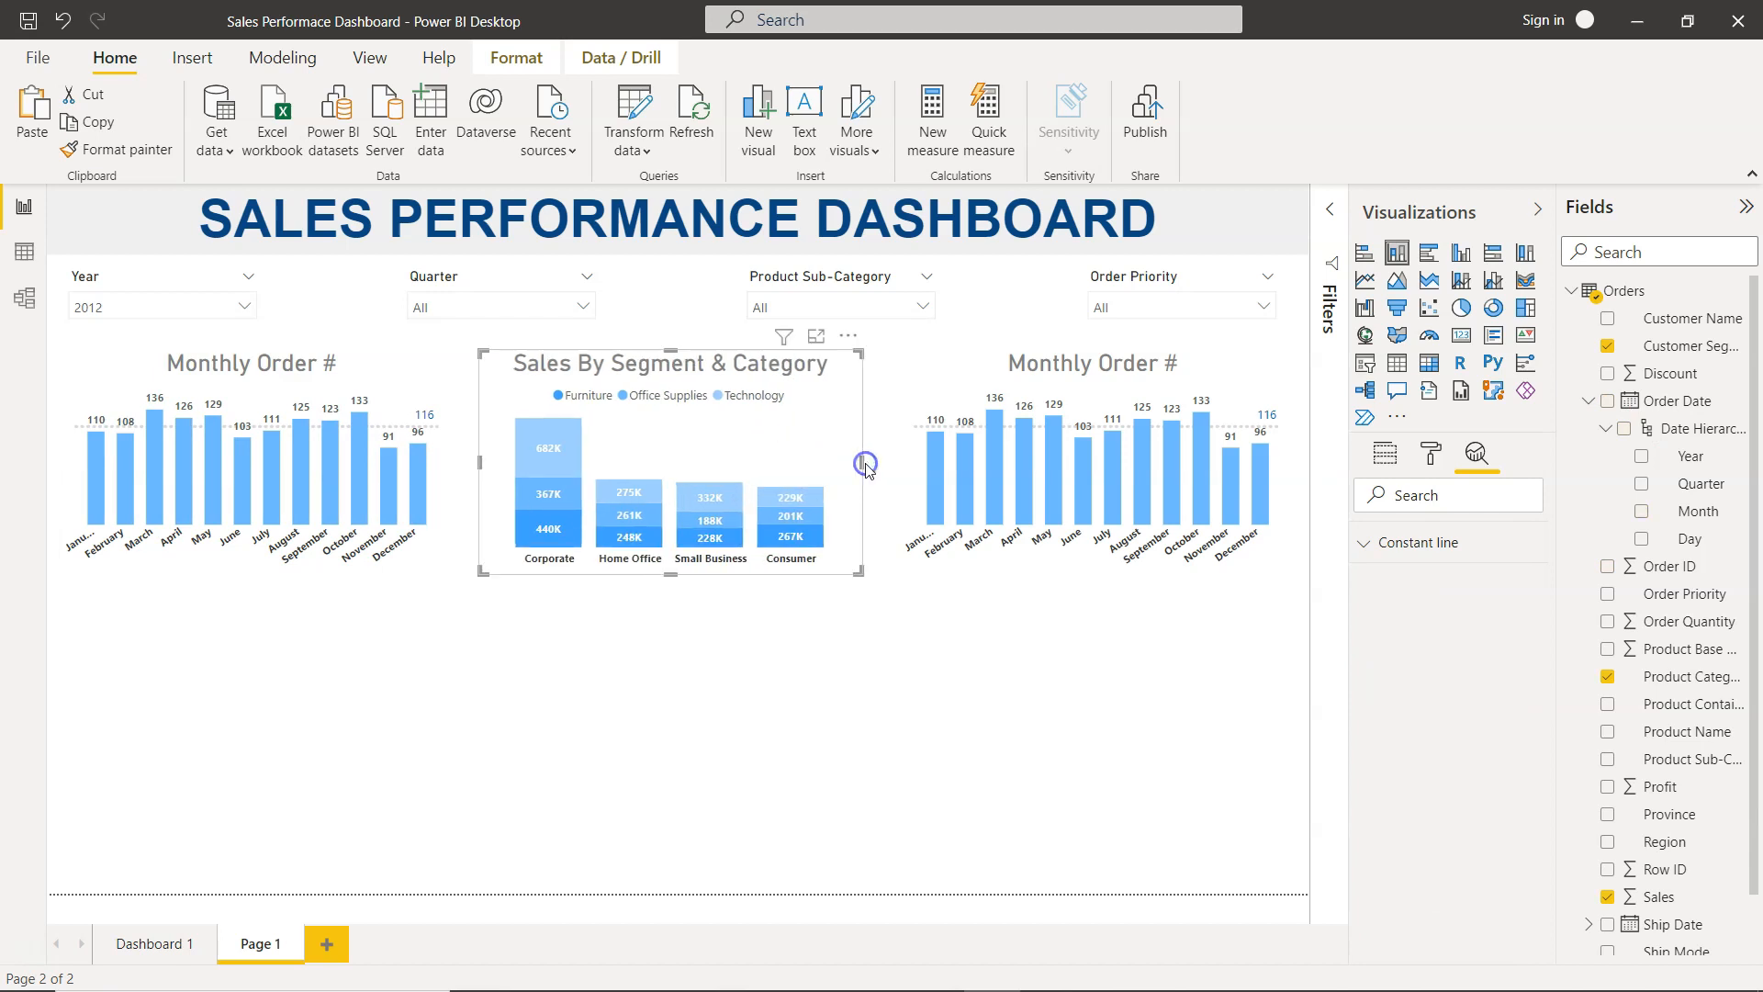
Step: Distribute the three charts in the row horizontally and clear the cross-highlighting from the Sales By Segment & Category chart
{"action": "left_click", "coordinate": [921, 385]}
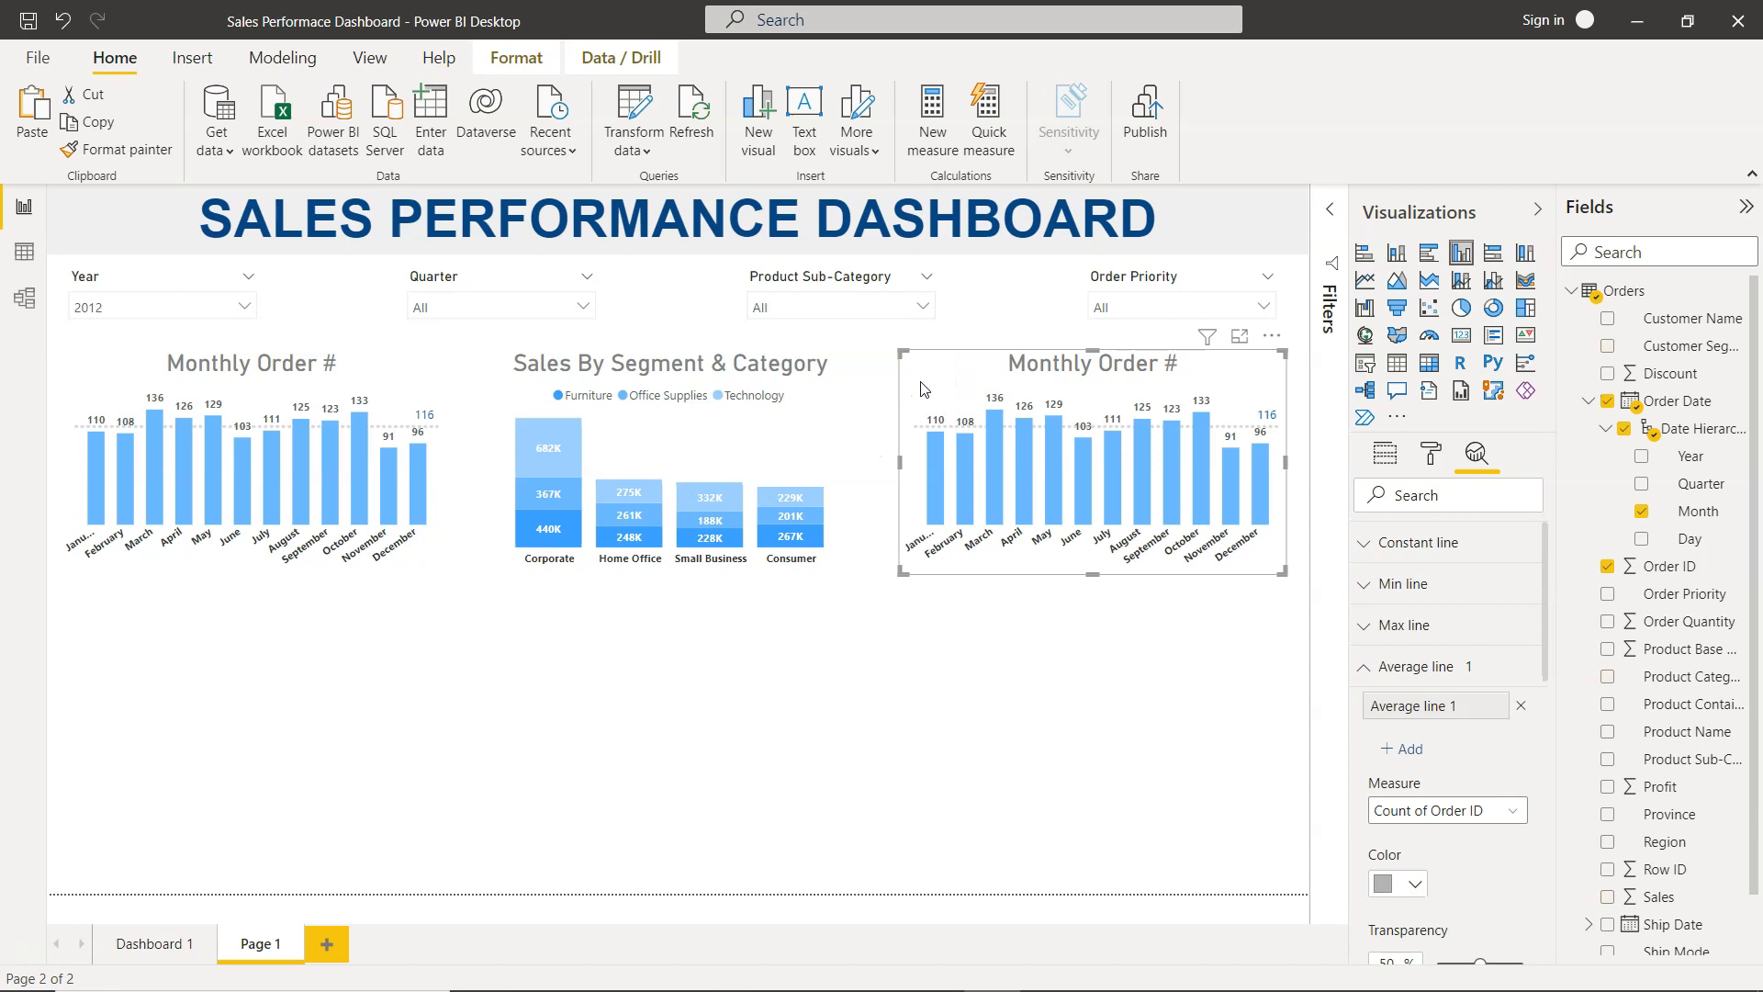
{"action": "left_click", "coordinate": [749, 386], "text": "ctrl"}
{"action": "left_click", "coordinate": [407, 422], "text": "ctrl"}
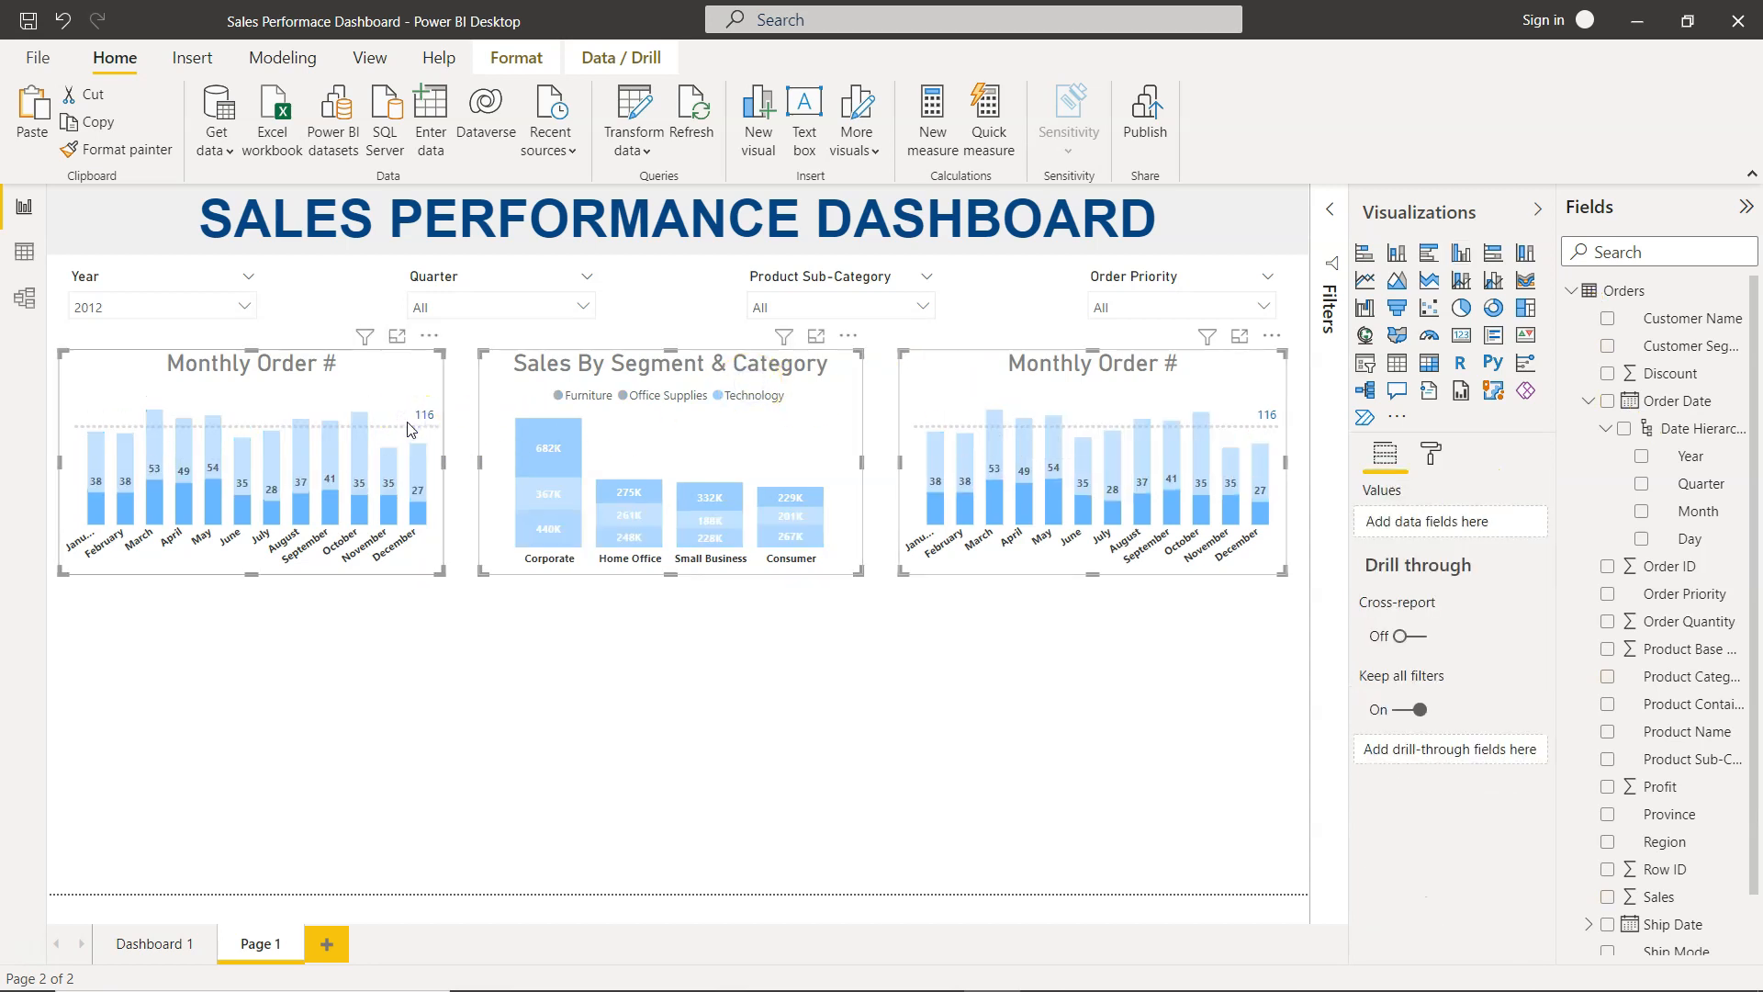
{"action": "left_click", "coordinate": [517, 57]}
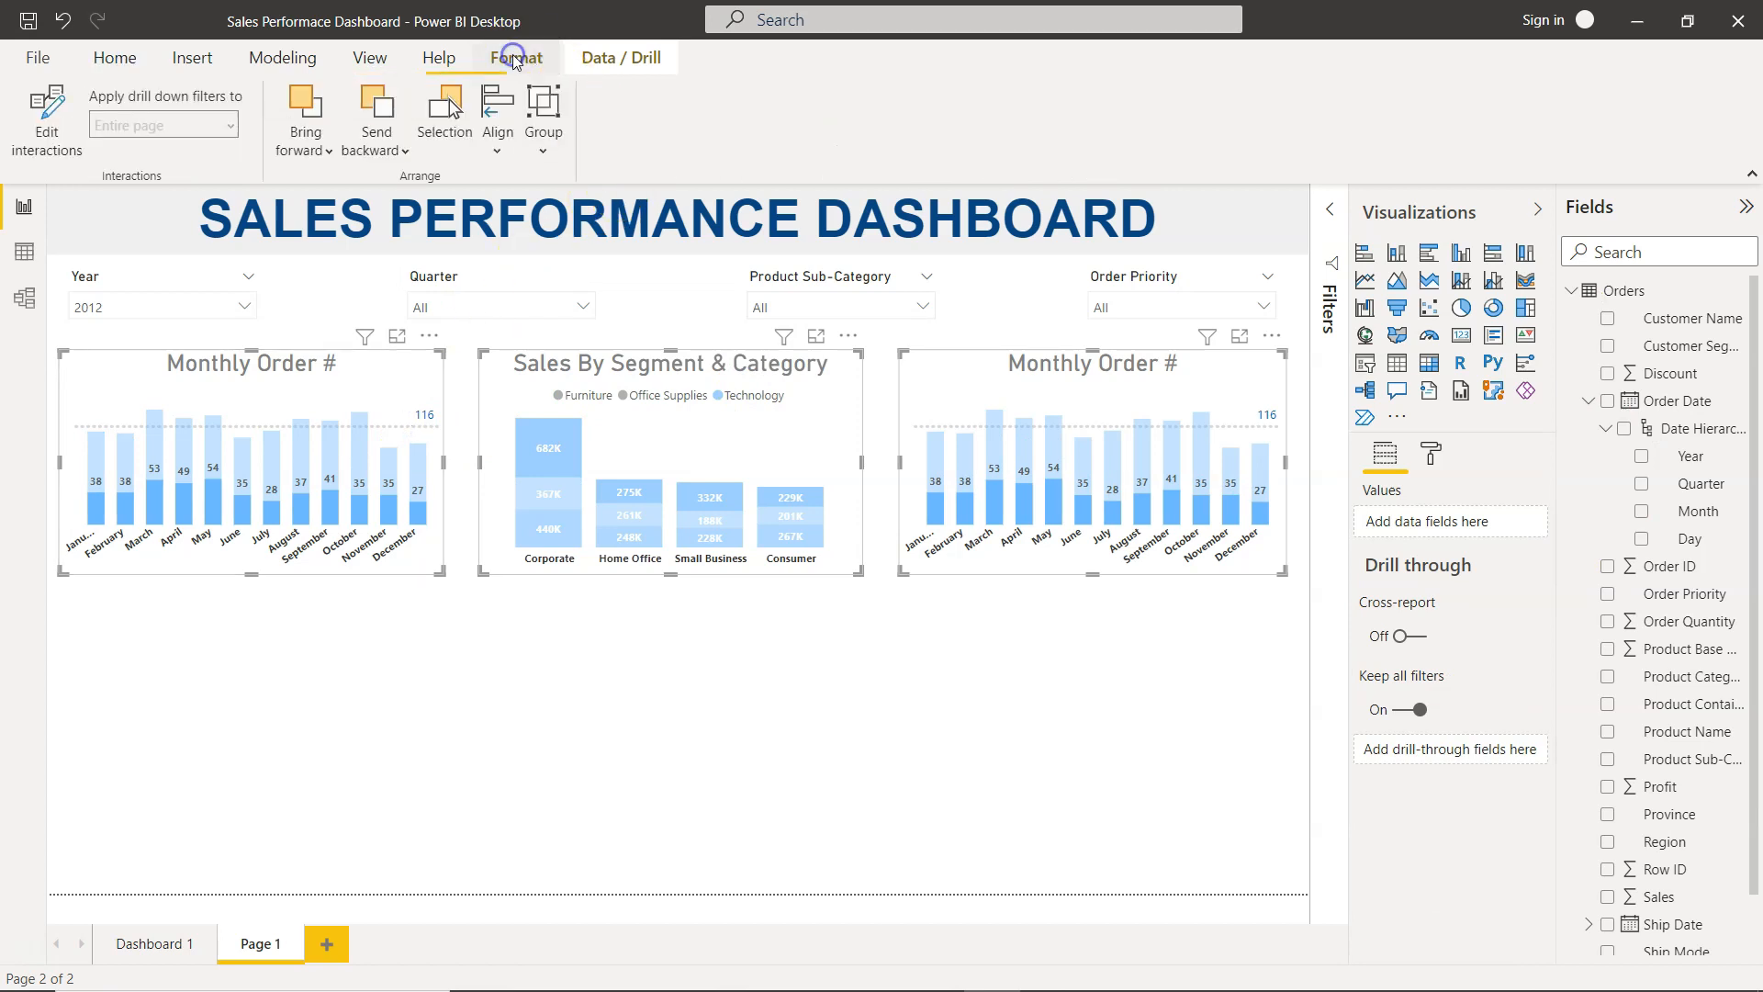
{"action": "left_click", "coordinate": [498, 115]}
{"action": "left_click", "coordinate": [550, 423]}
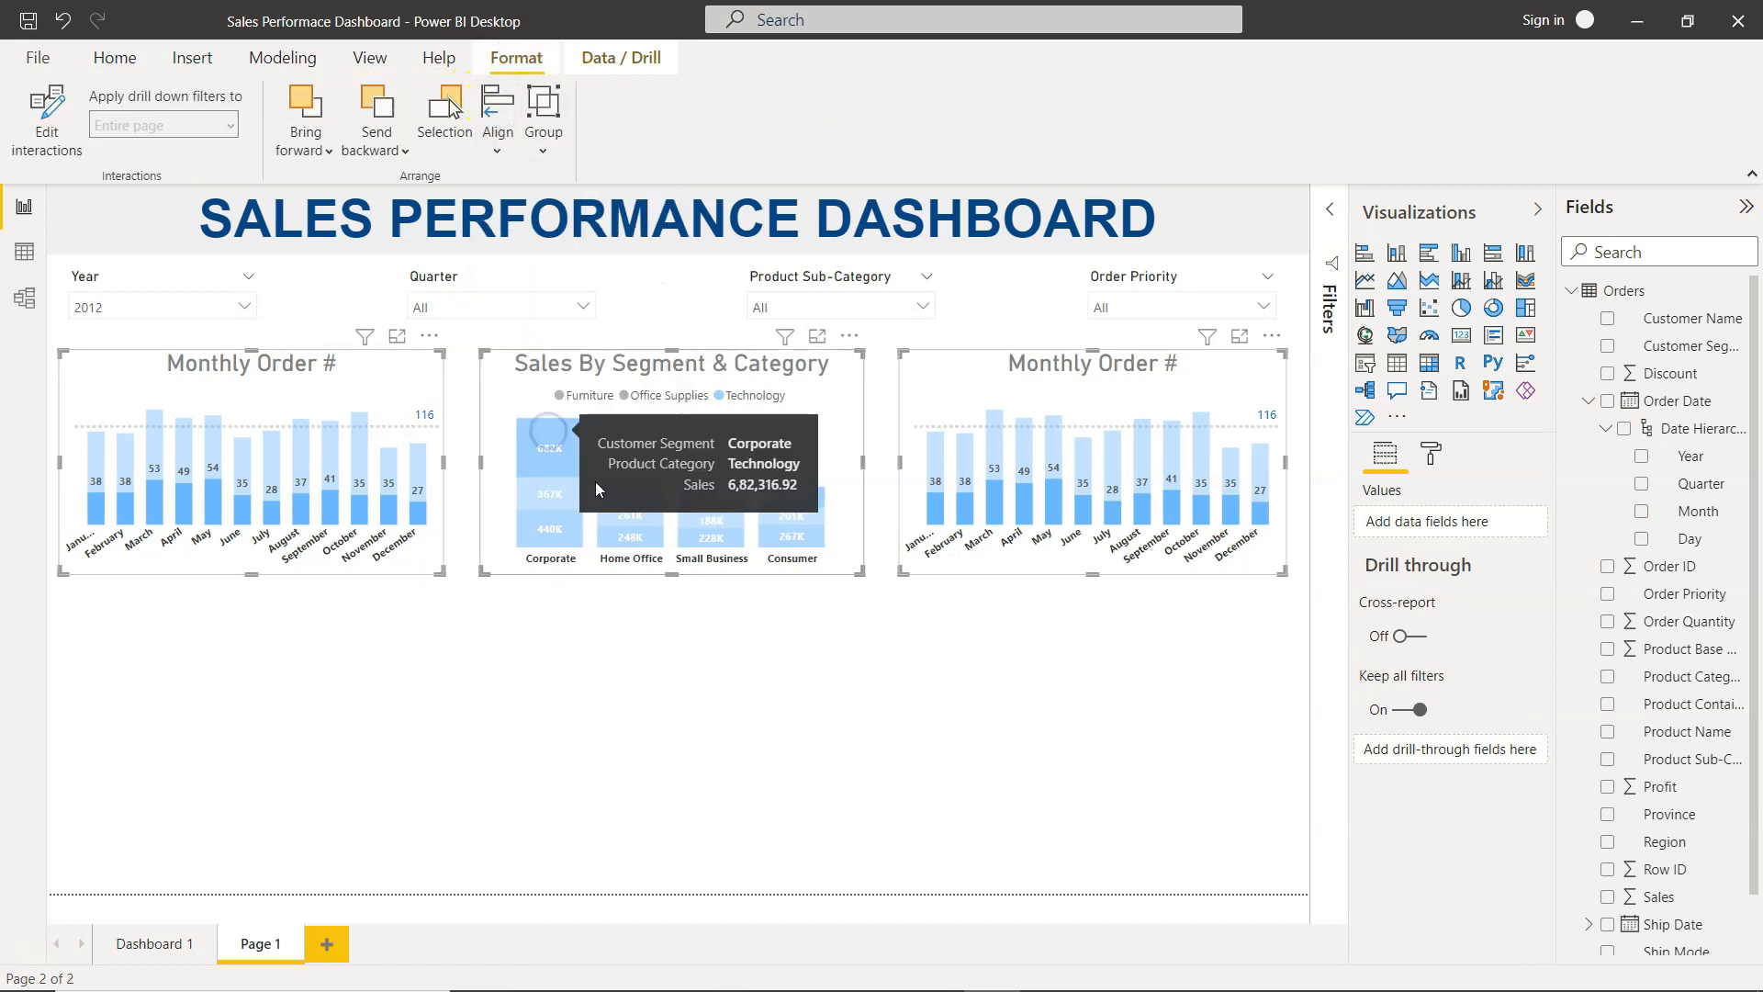
{"action": "left_click", "coordinate": [714, 705]}
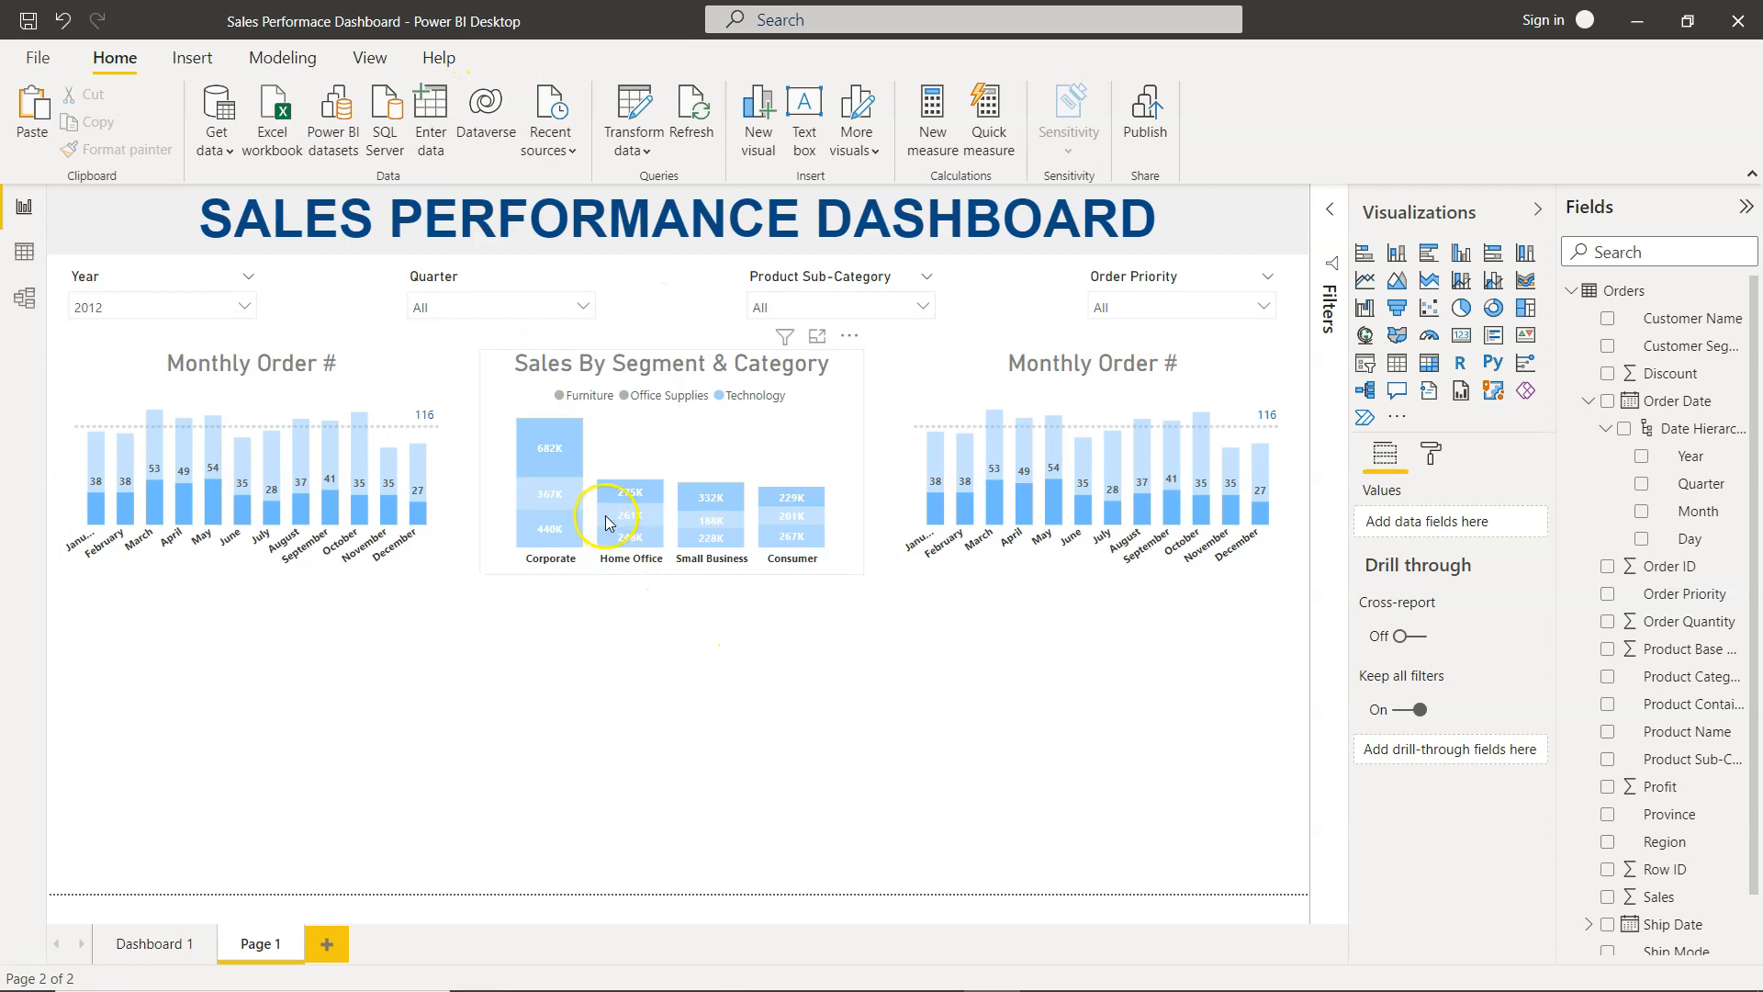
{"action": "left_click", "coordinate": [548, 456]}
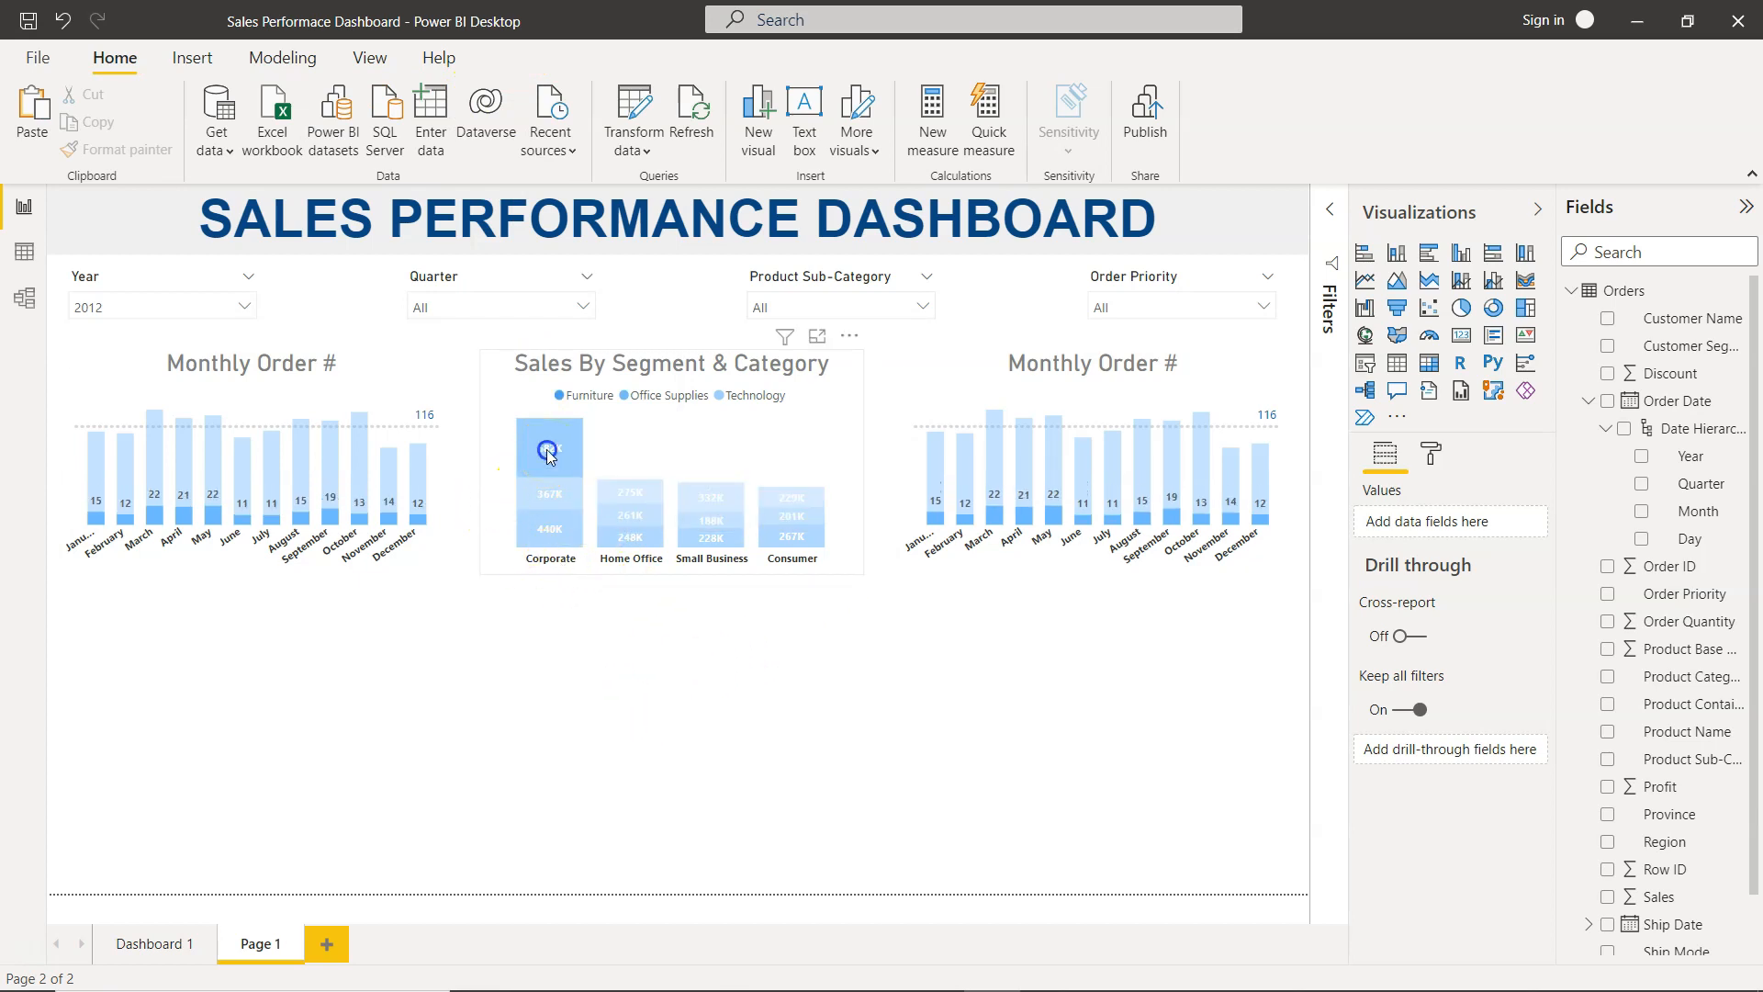
{"action": "left_click", "coordinate": [549, 453]}
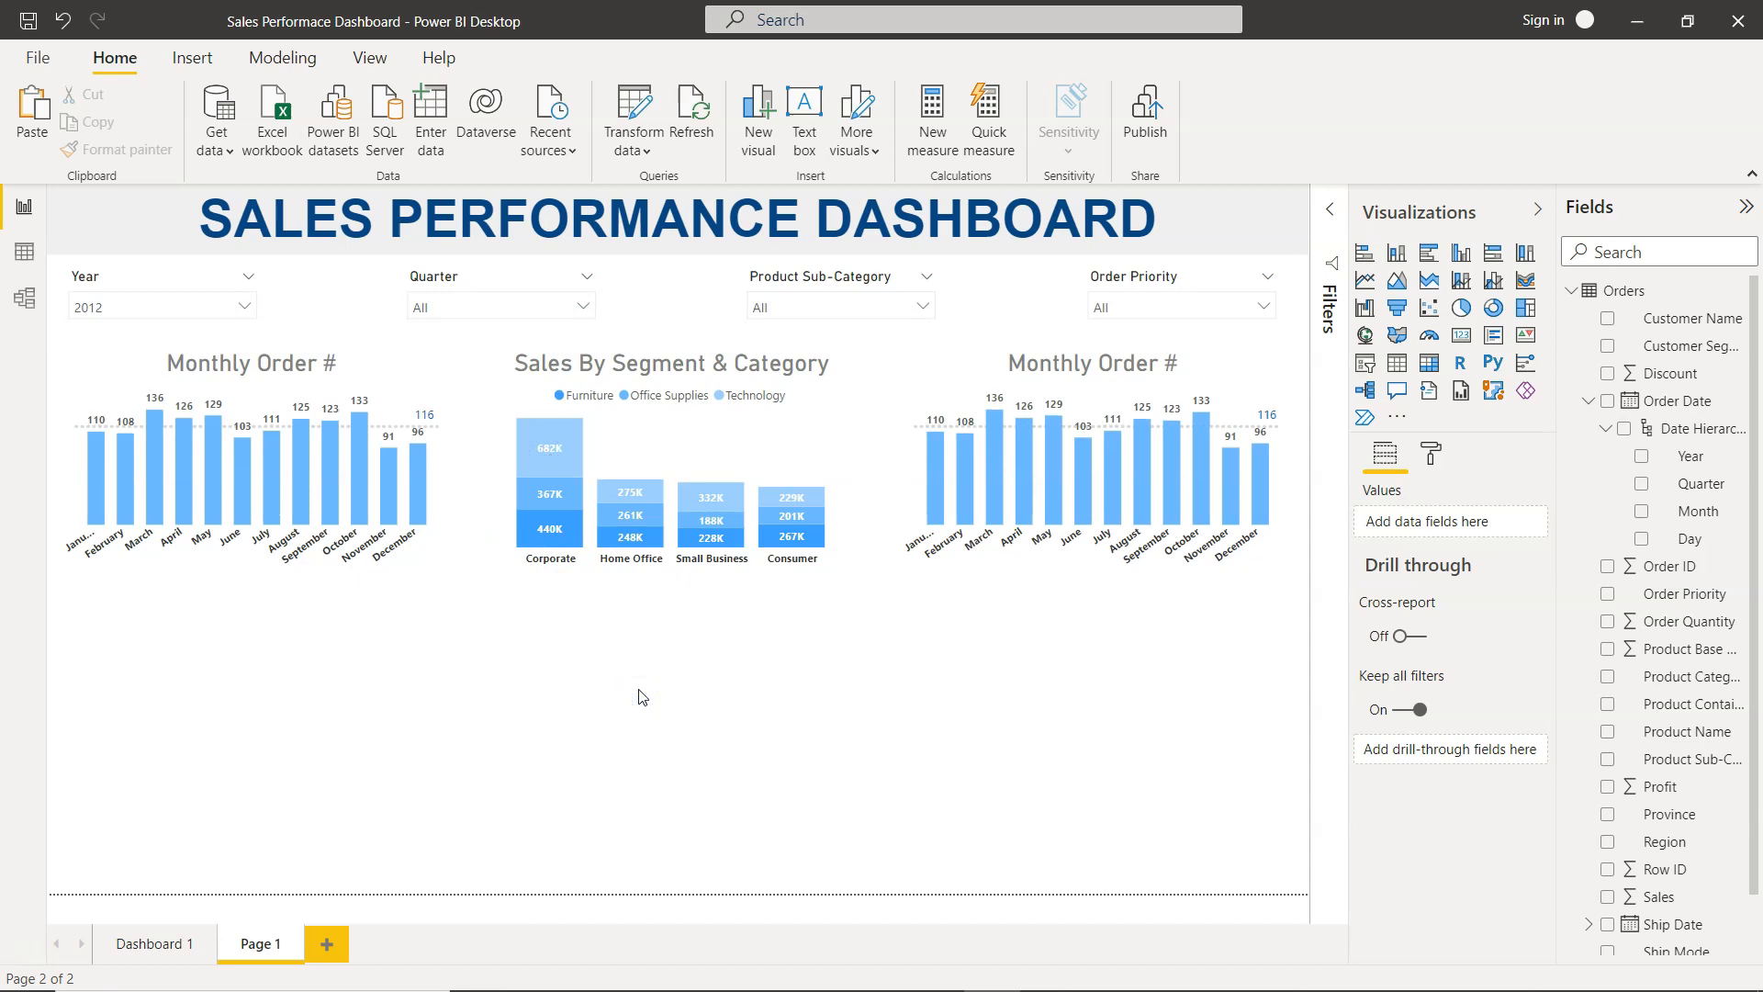
Step: In the copied Monthly Order # chart, replace the order count with Sales, convert it to an area chart, and compare it with Dashboard 1
{"action": "left_click", "coordinate": [1120, 391]}
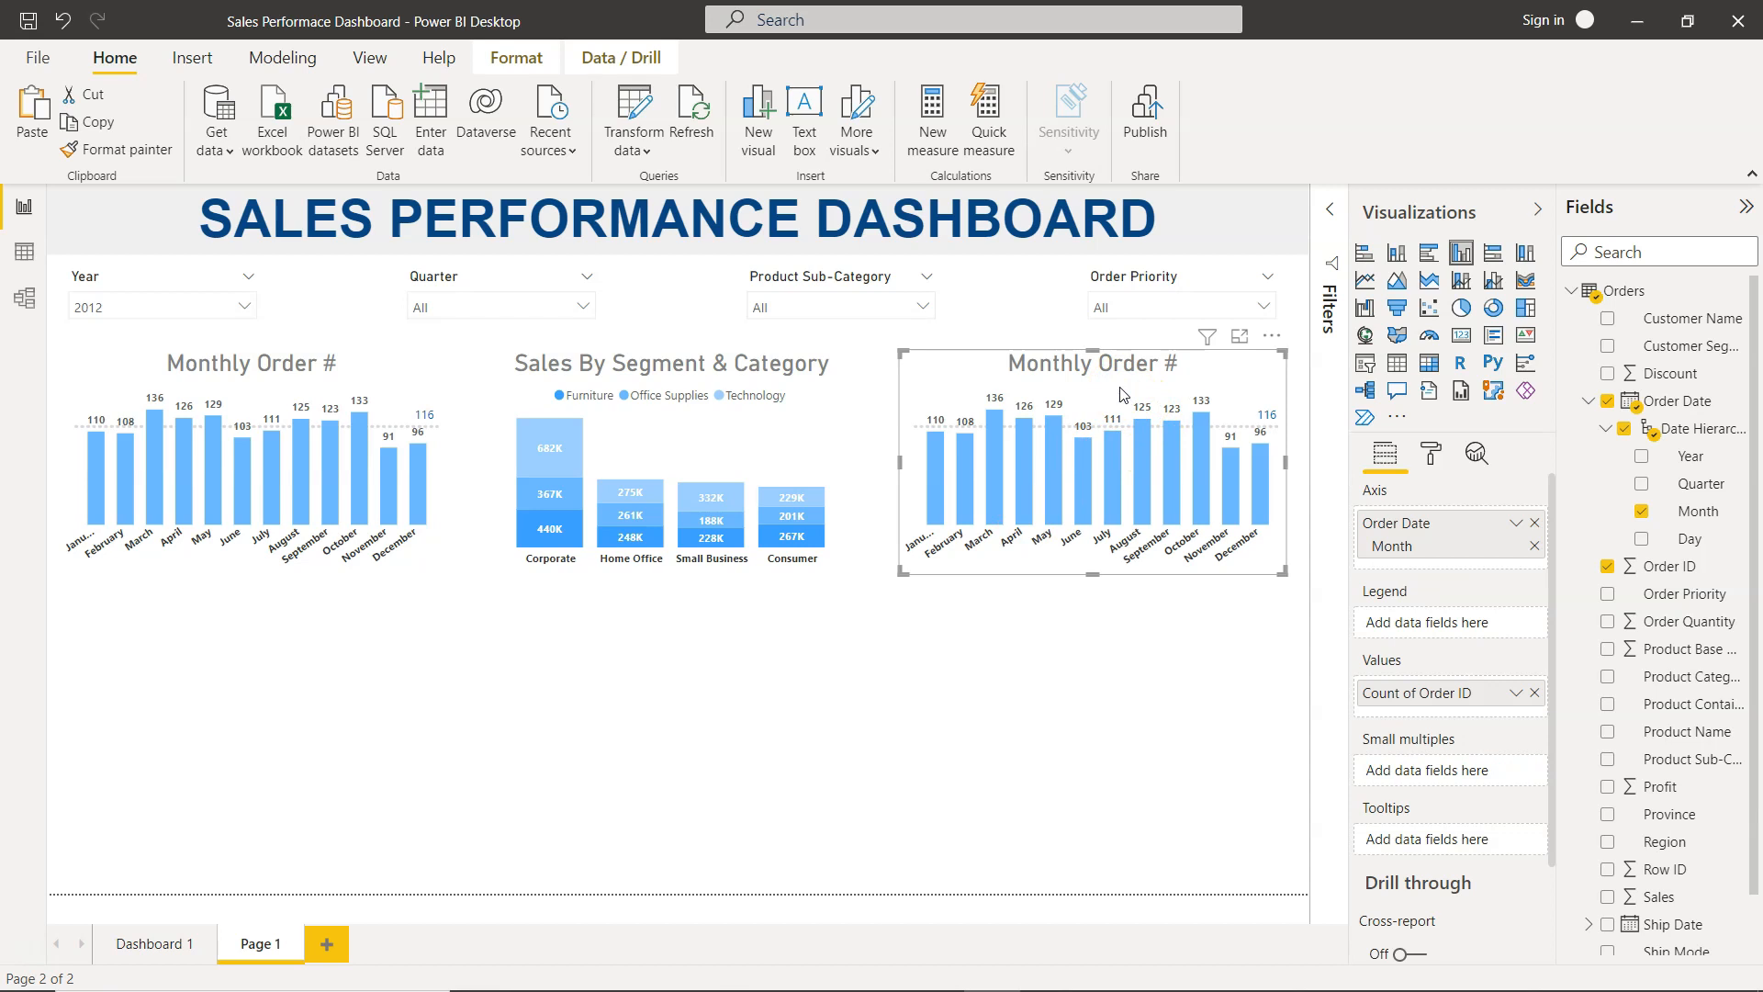
{"action": "left_click", "coordinate": [1534, 694]}
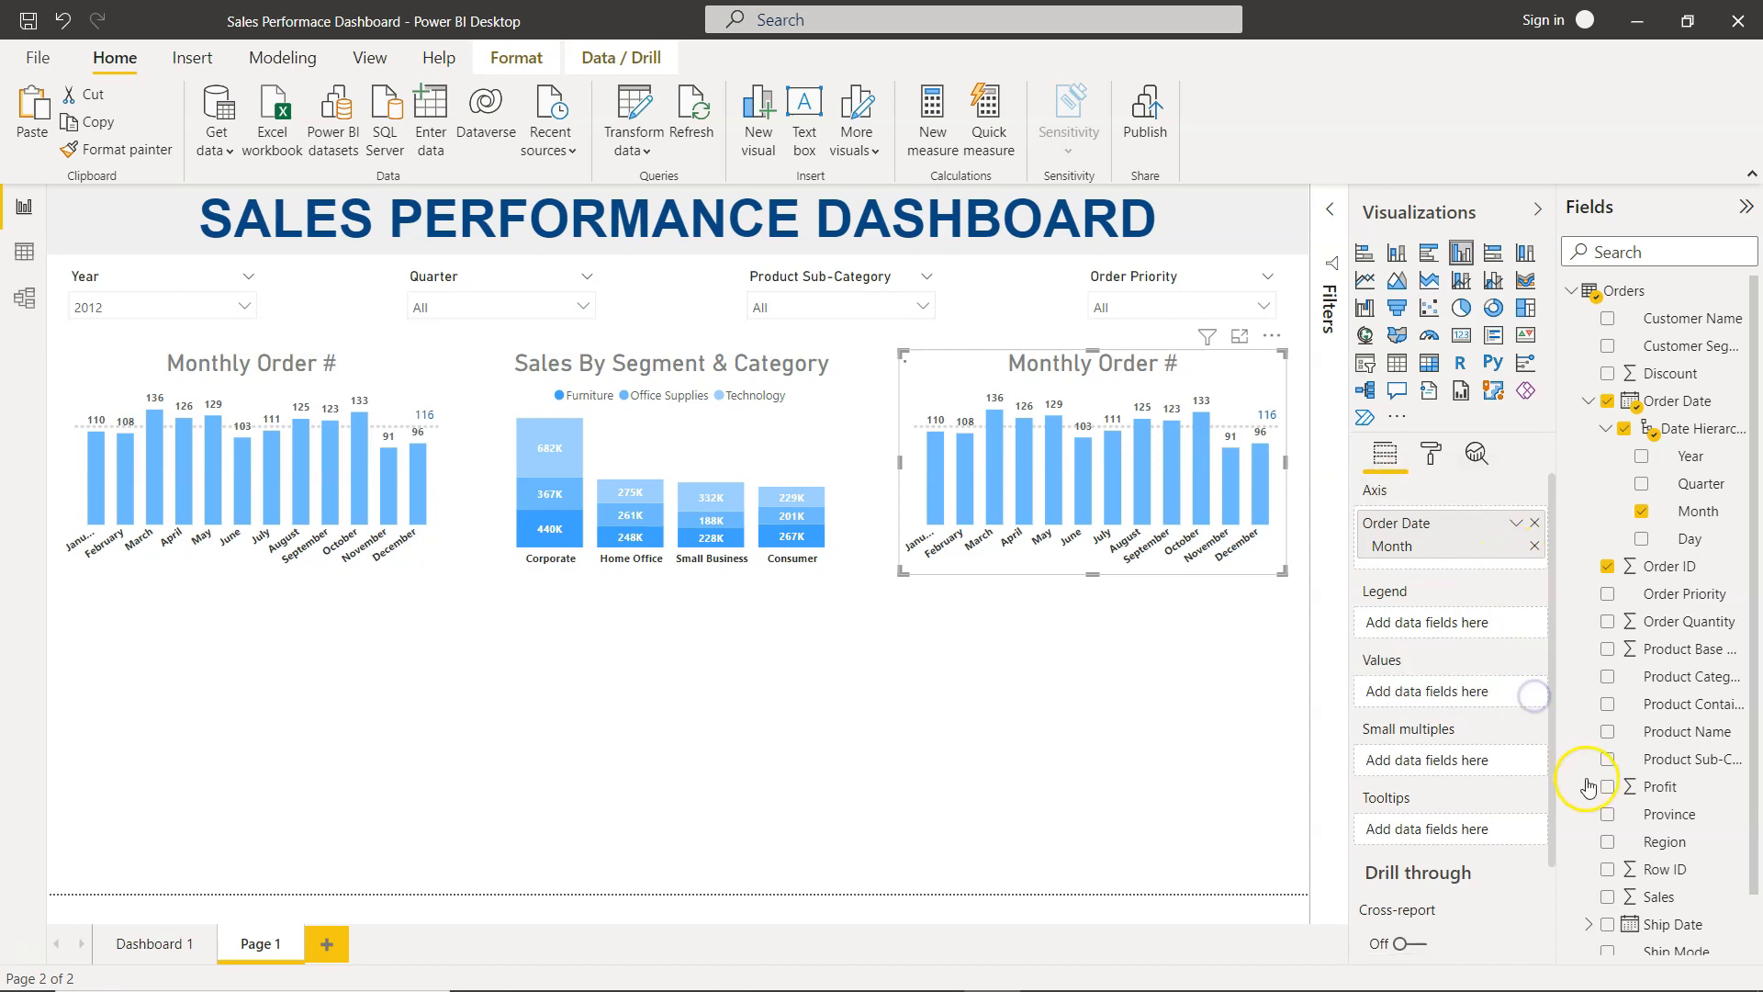
{"action": "left_click", "coordinate": [1605, 897]}
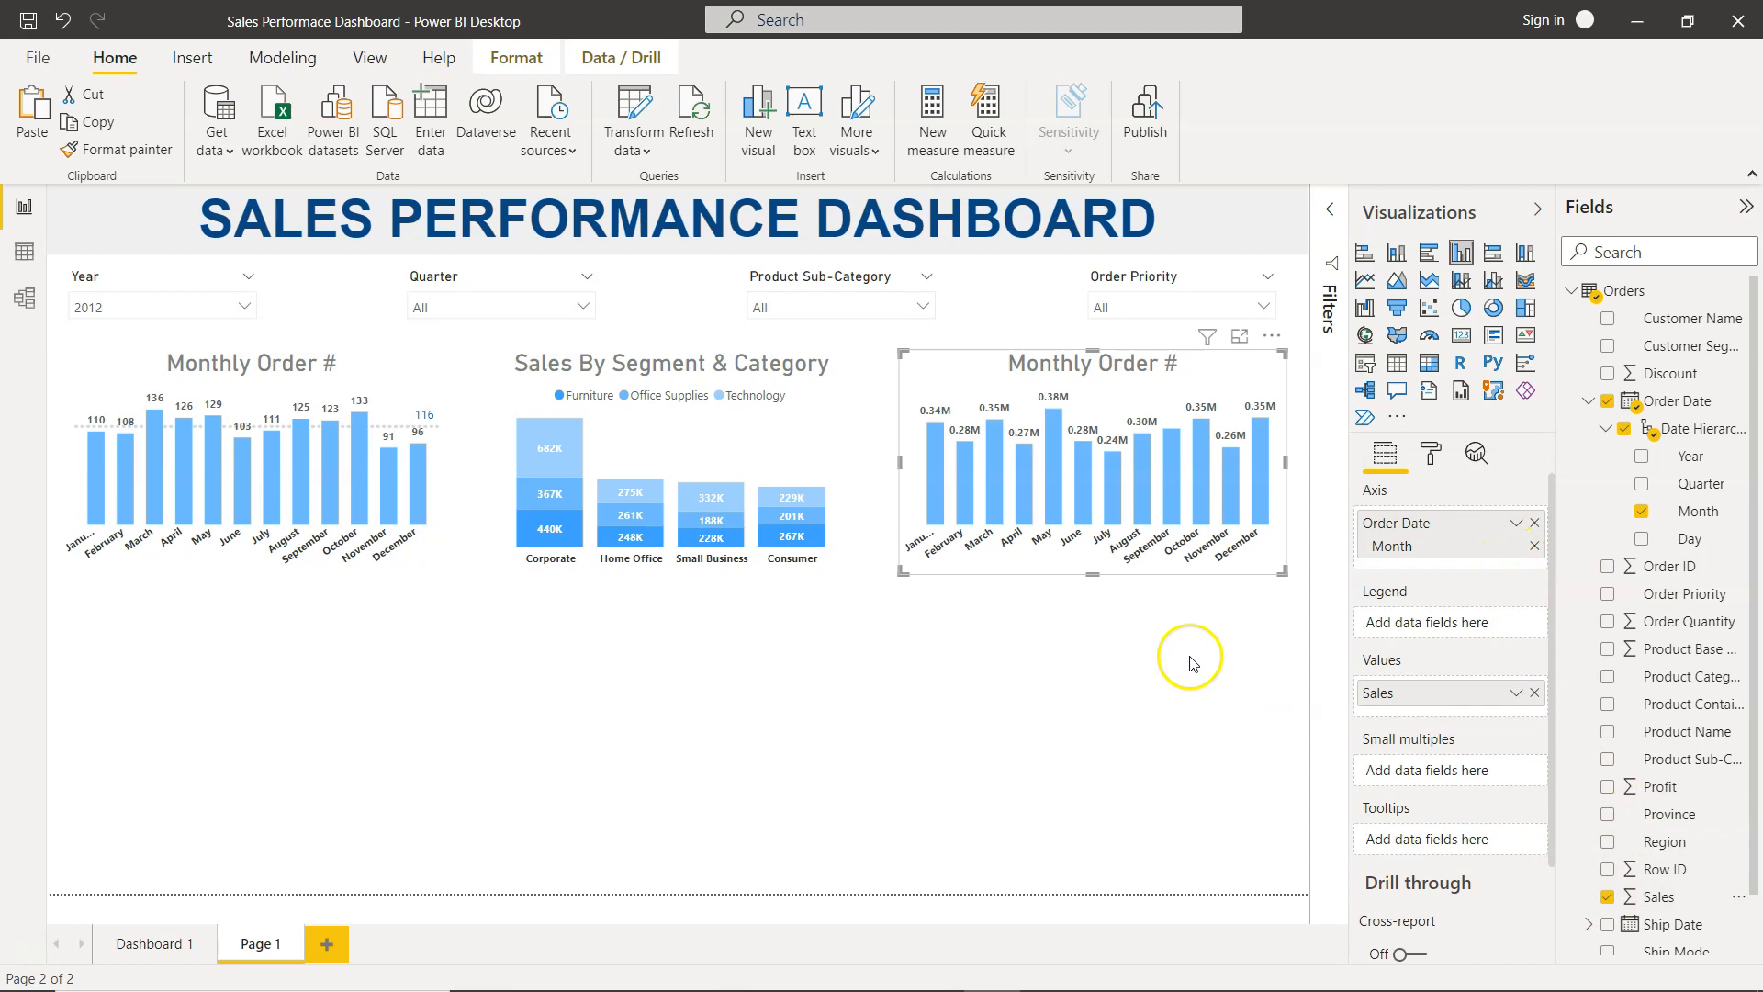
{"action": "left_click", "coordinate": [1362, 281]}
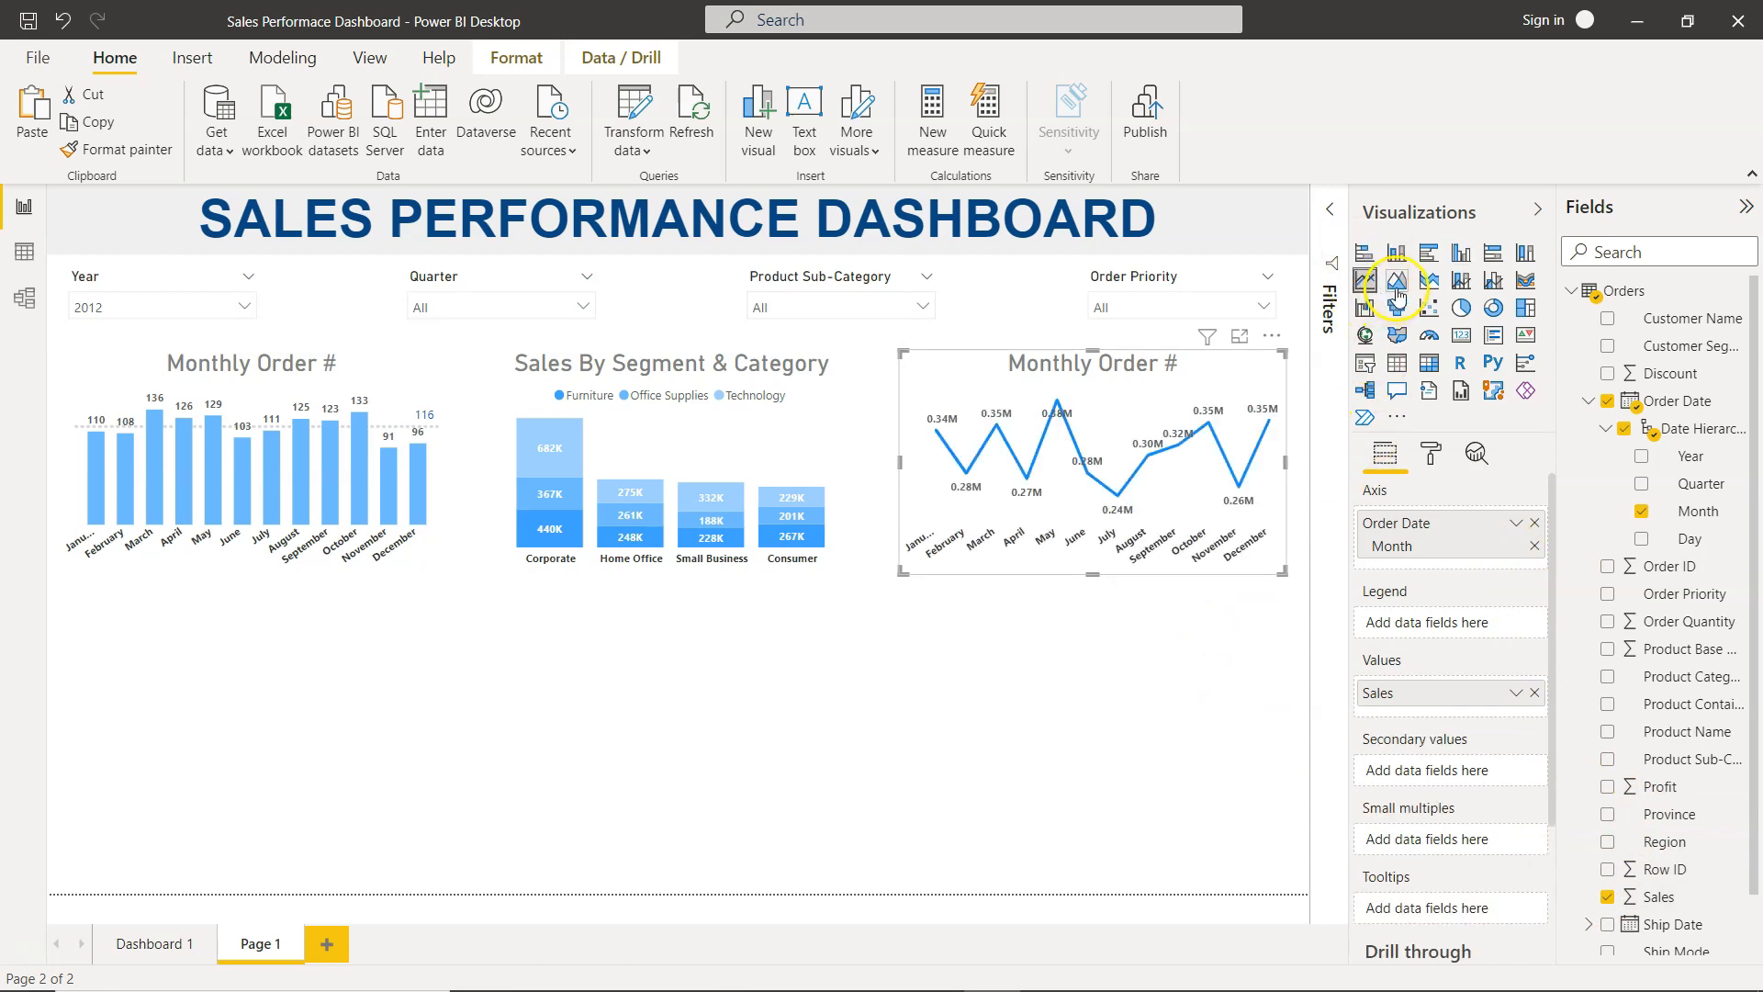
{"action": "left_click", "coordinate": [1397, 281]}
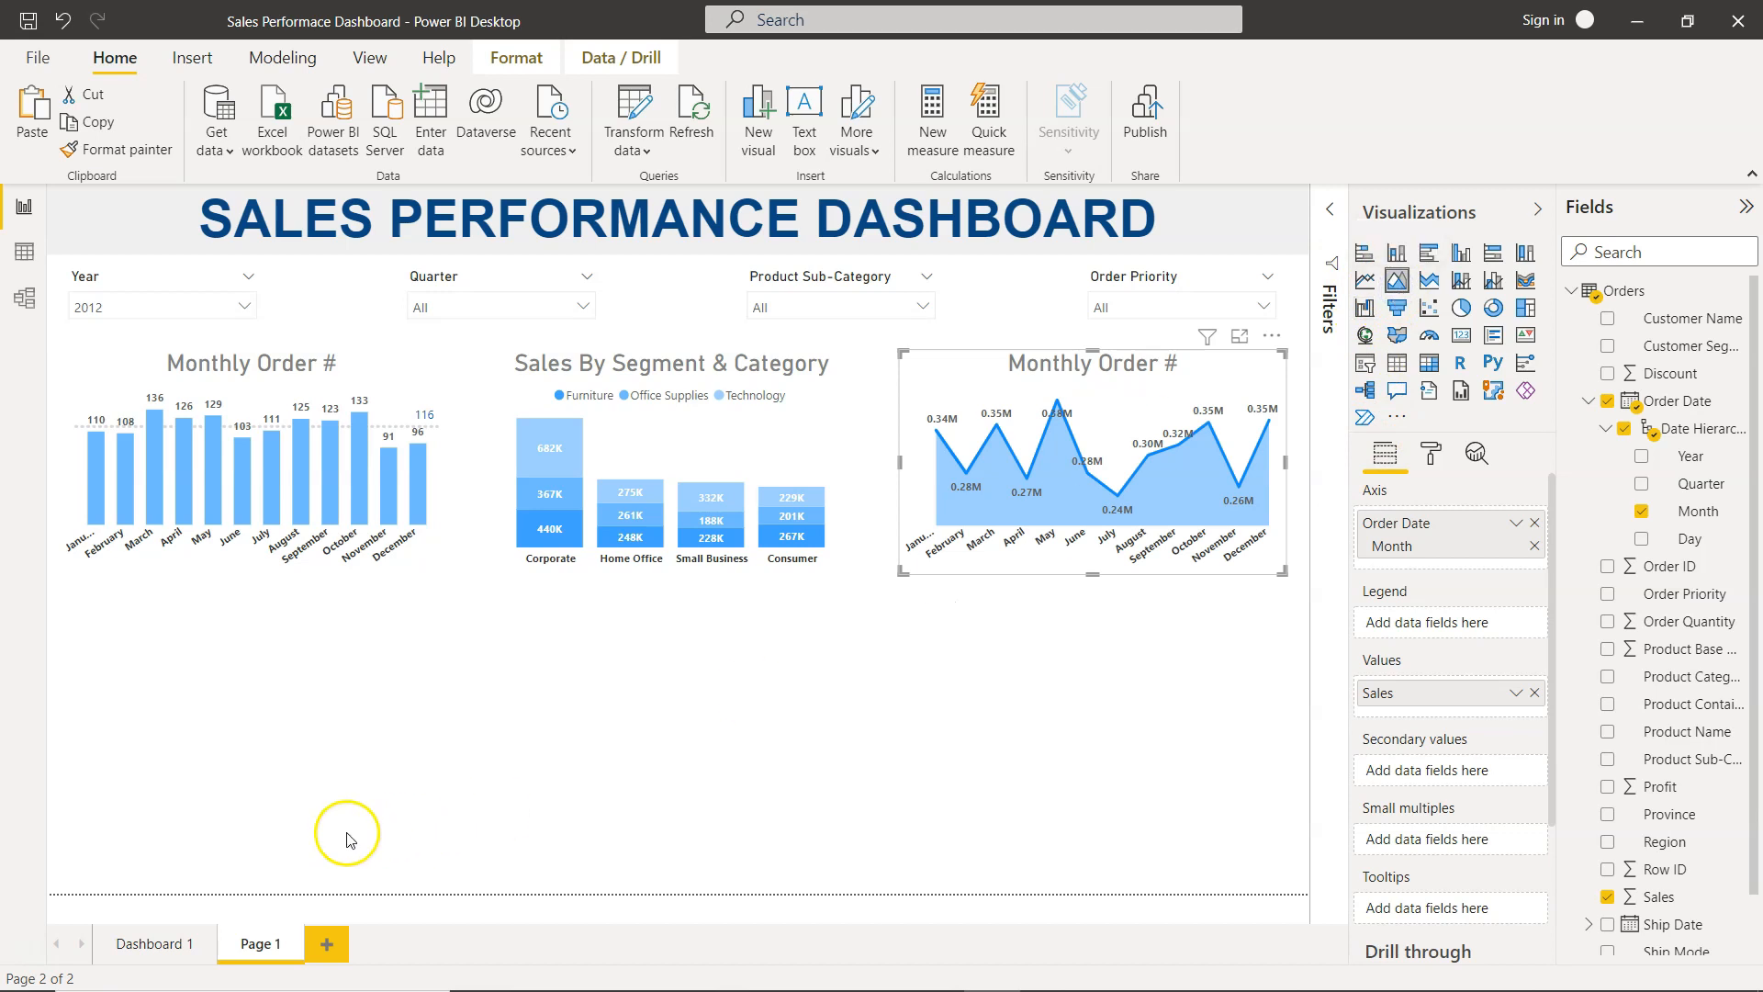
{"action": "left_click", "coordinate": [164, 949]}
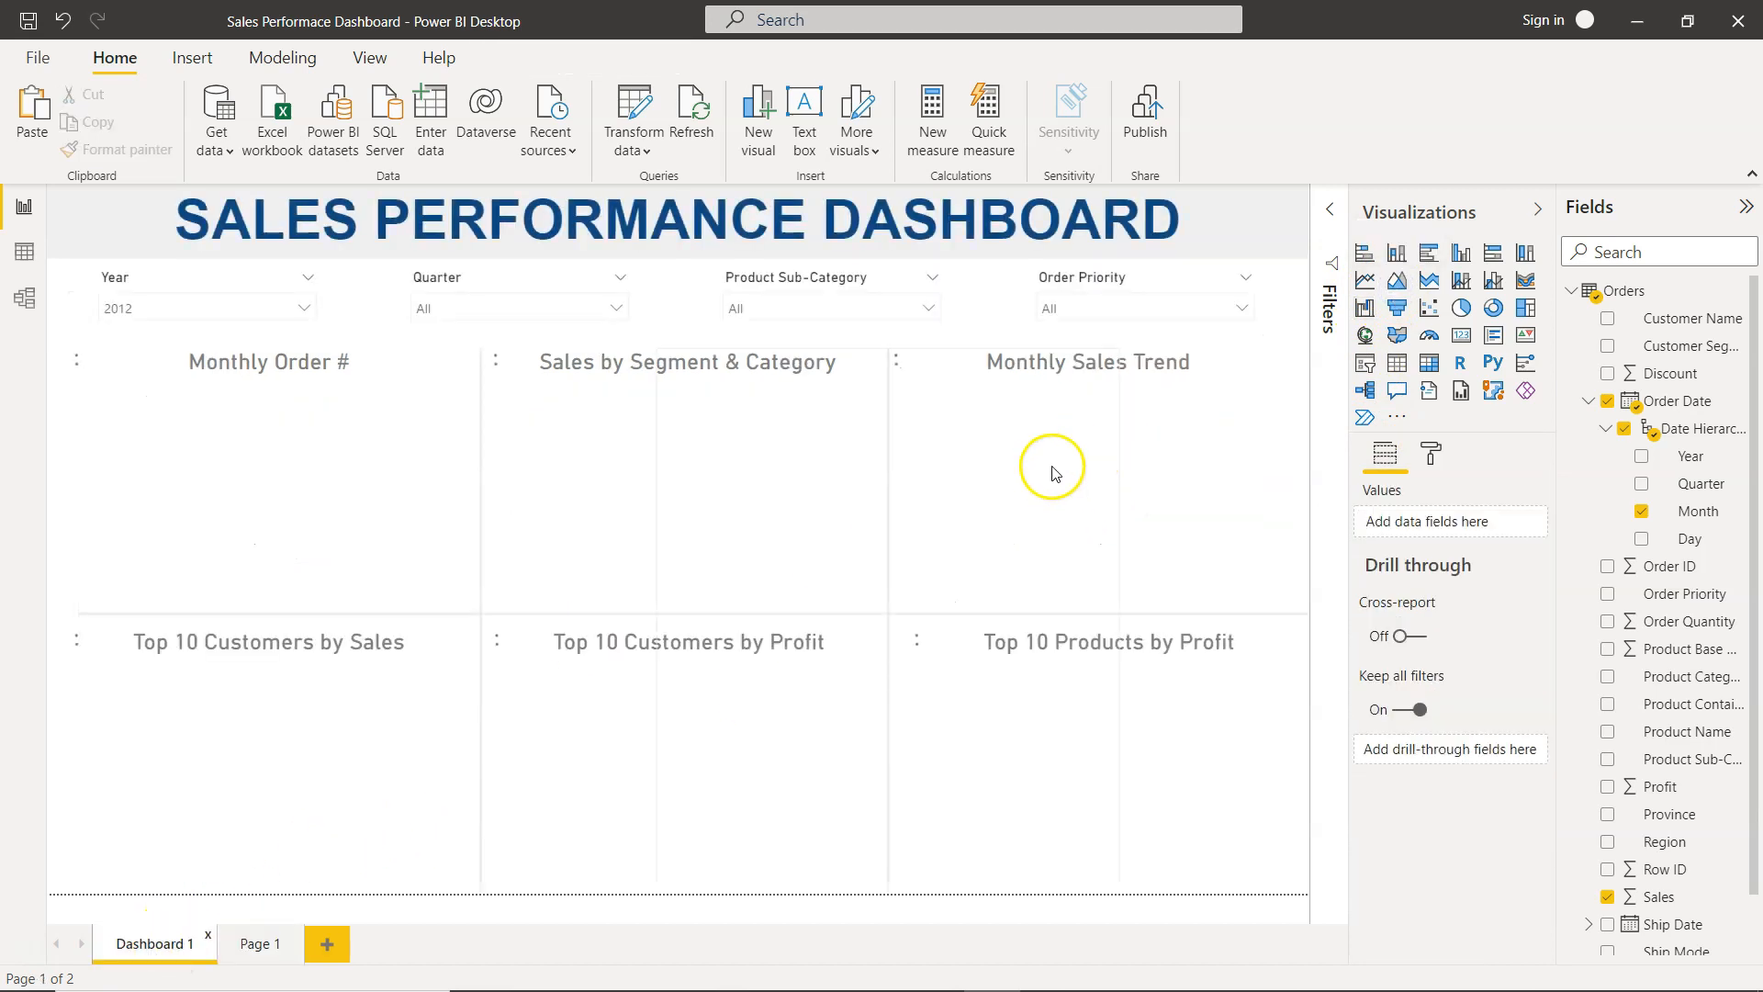
{"action": "left_click", "coordinate": [256, 945]}
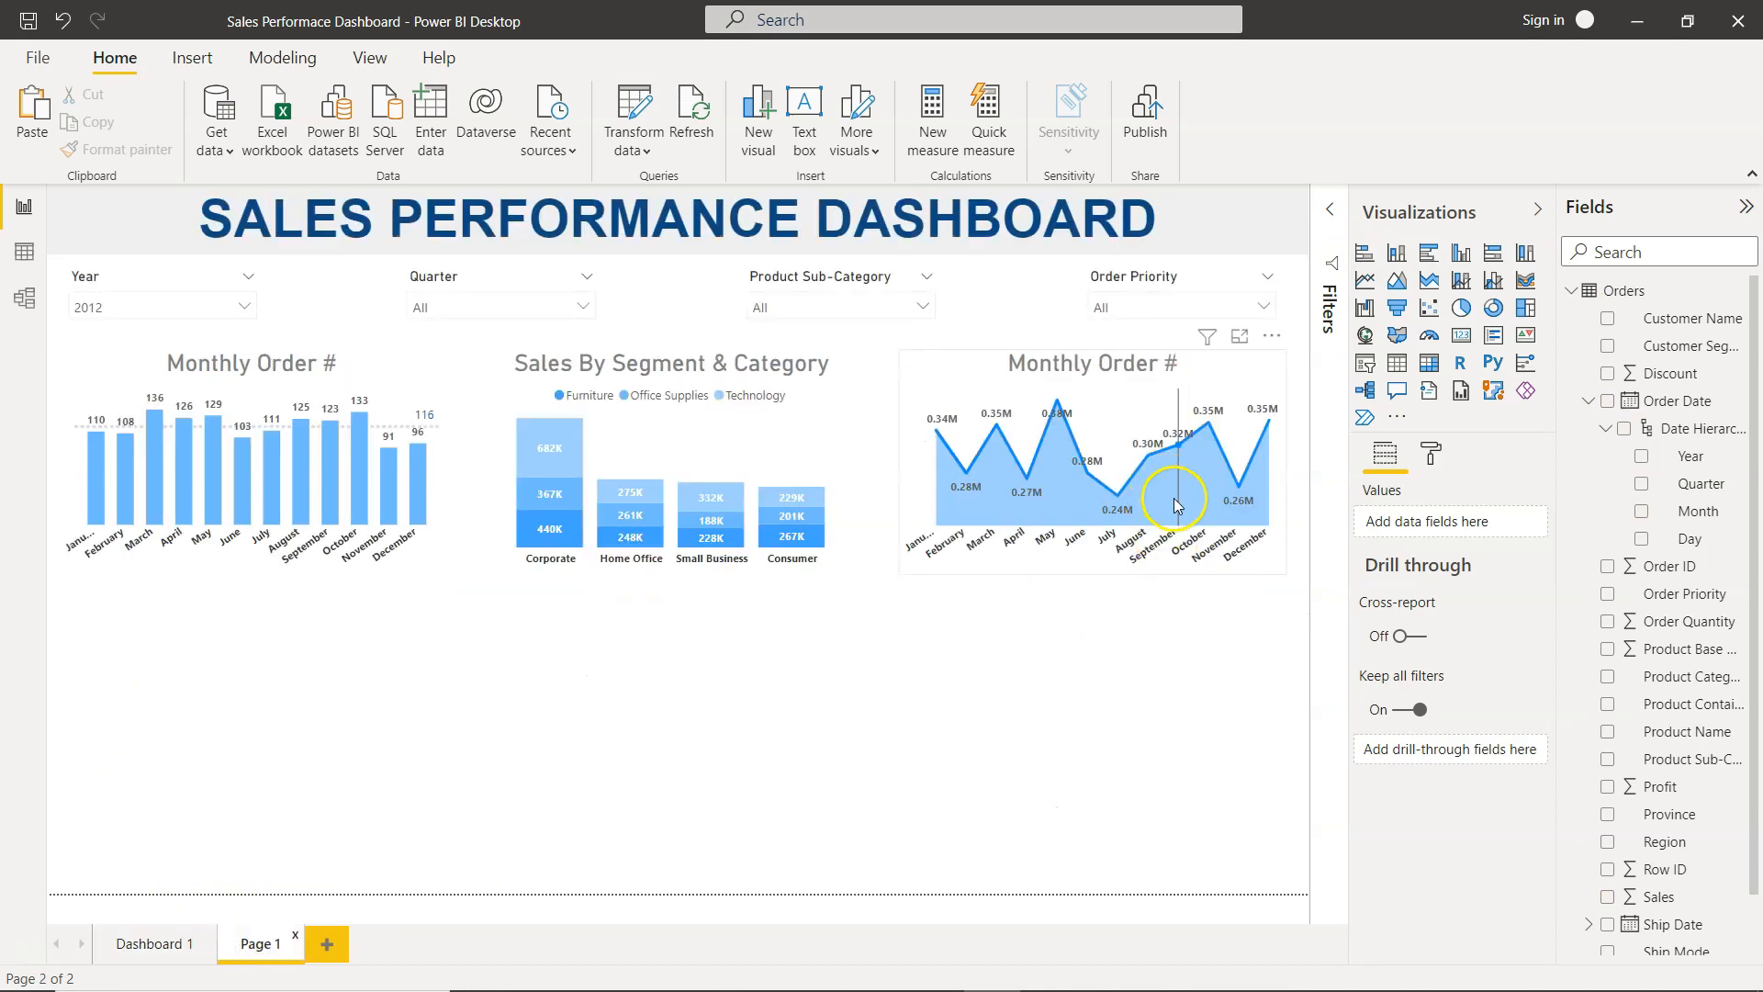
Step: Set the Sales data color of the area chart on Page 1 to a lighter theme blue
{"action": "left_click", "coordinate": [1177, 388]}
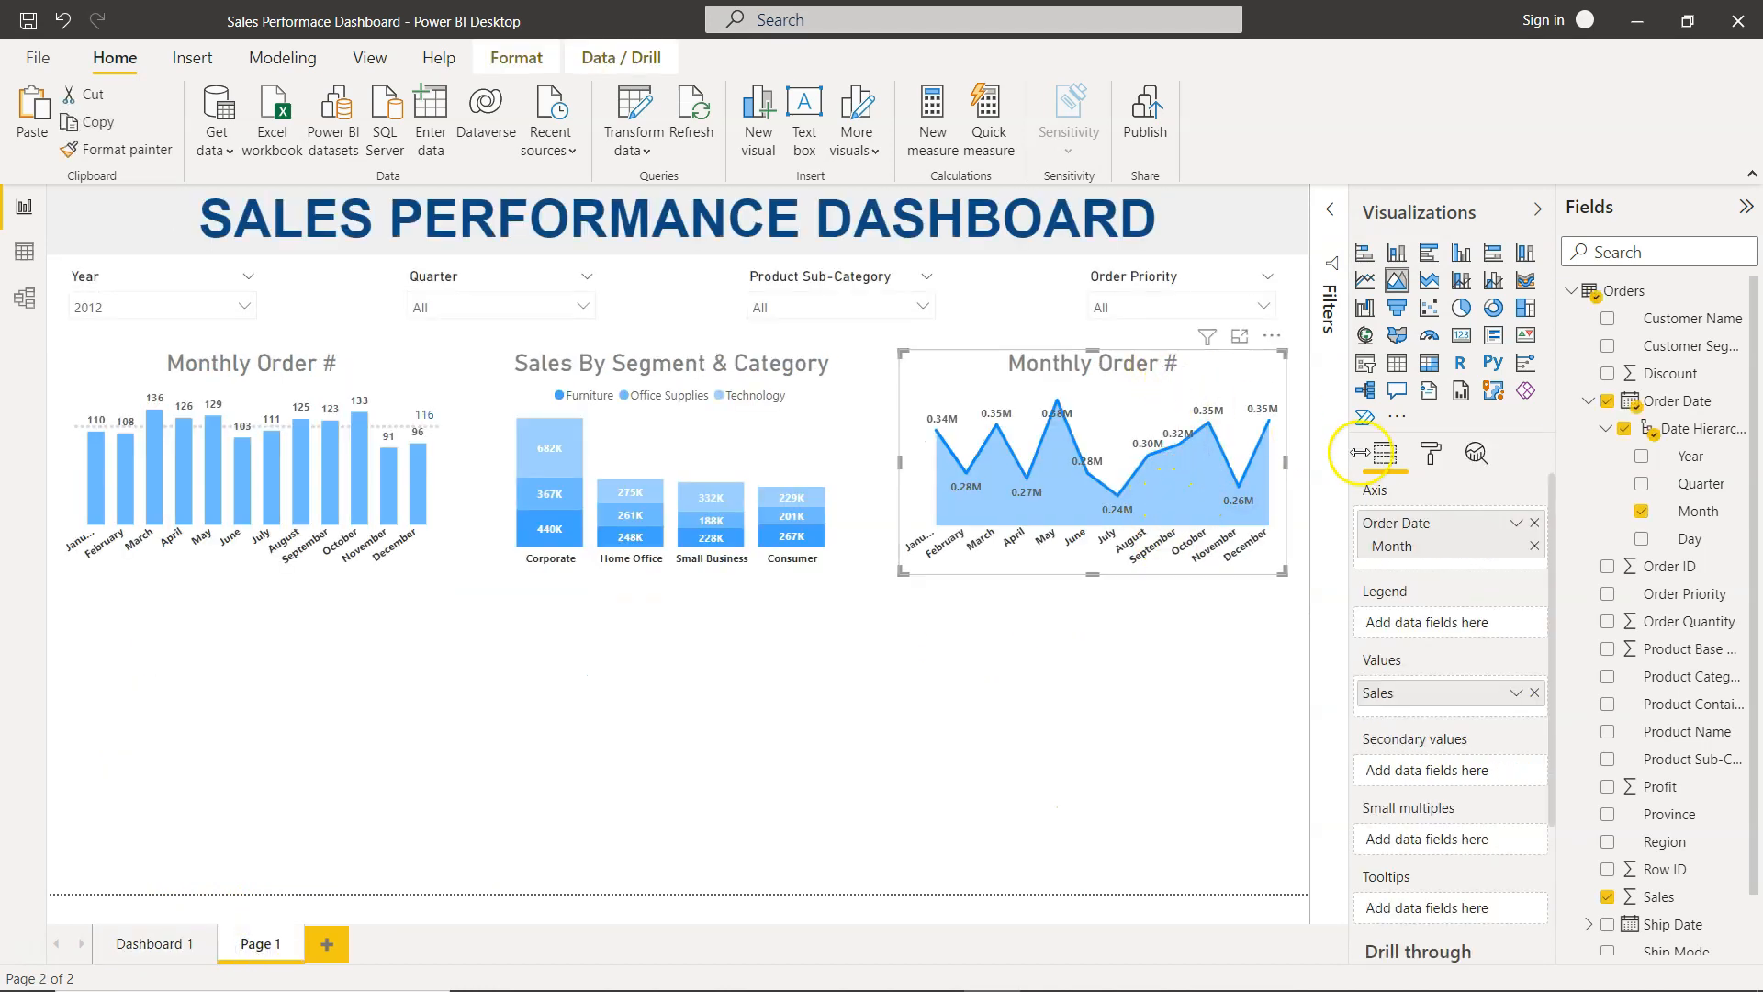
{"action": "left_click", "coordinate": [1429, 453]}
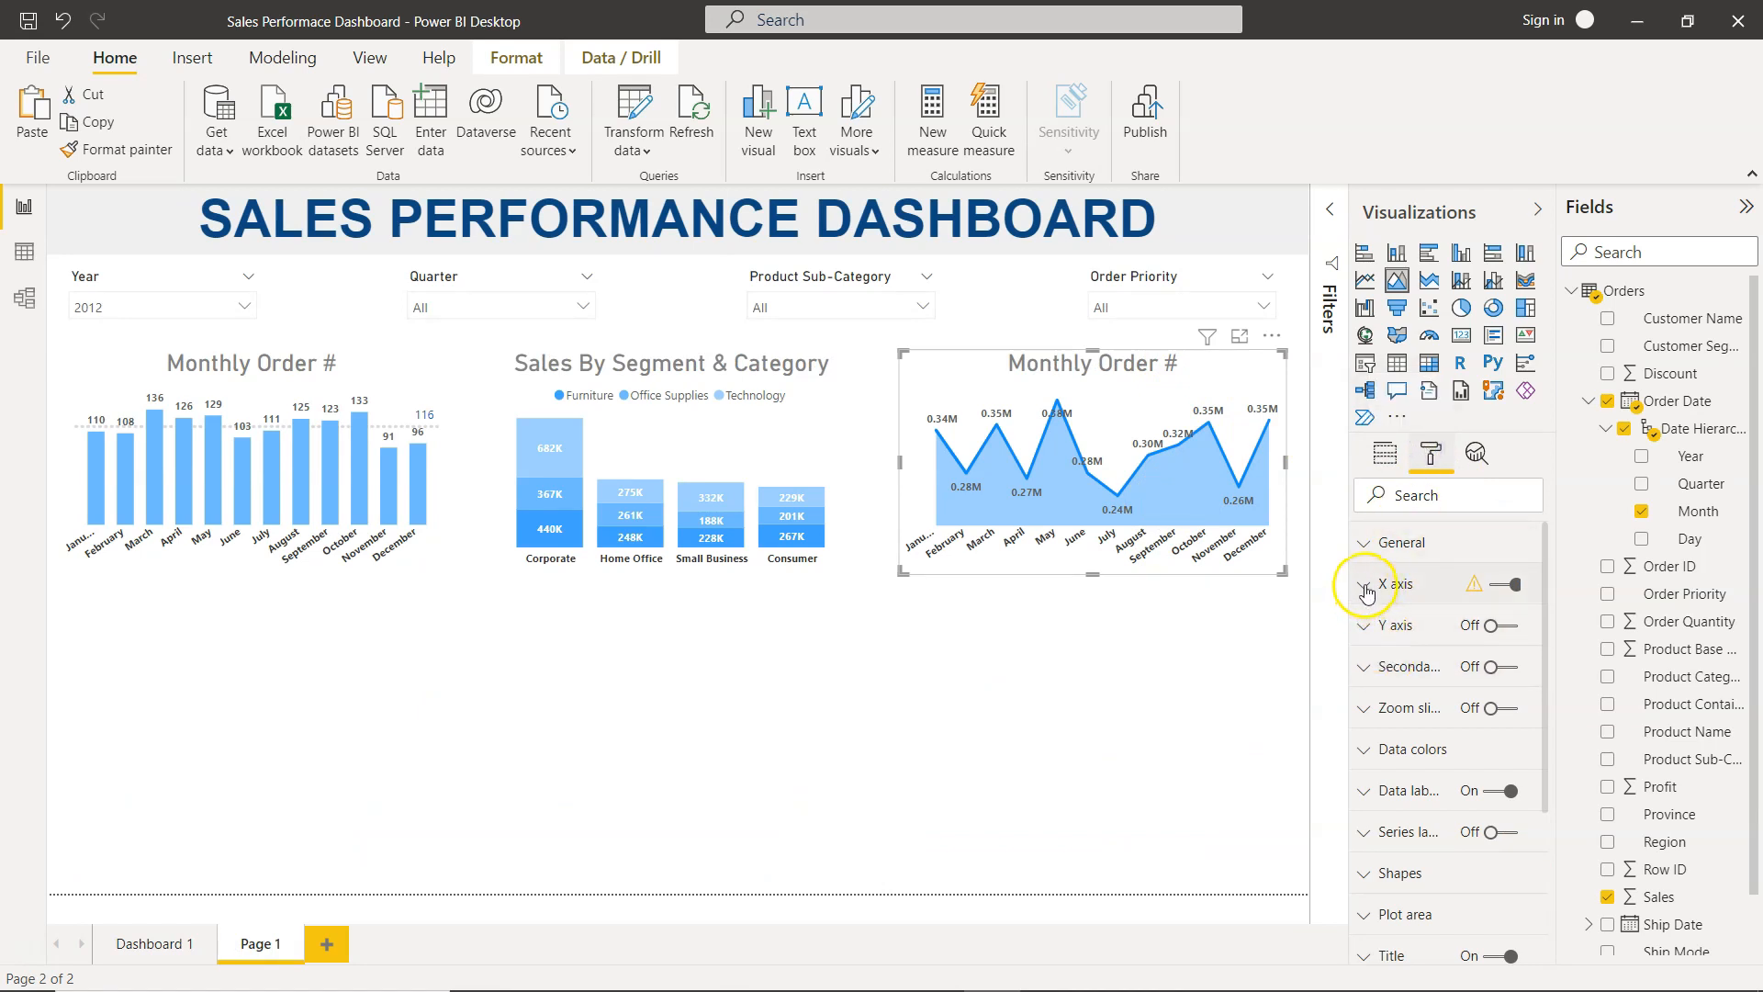
{"action": "left_click", "coordinate": [1367, 591]}
{"action": "scroll", "coordinate": [1405, 728], "scroll_direction": "down", "scroll_amount": 3}
{"action": "scroll", "coordinate": [1397, 634], "scroll_direction": "up", "scroll_amount": 3}
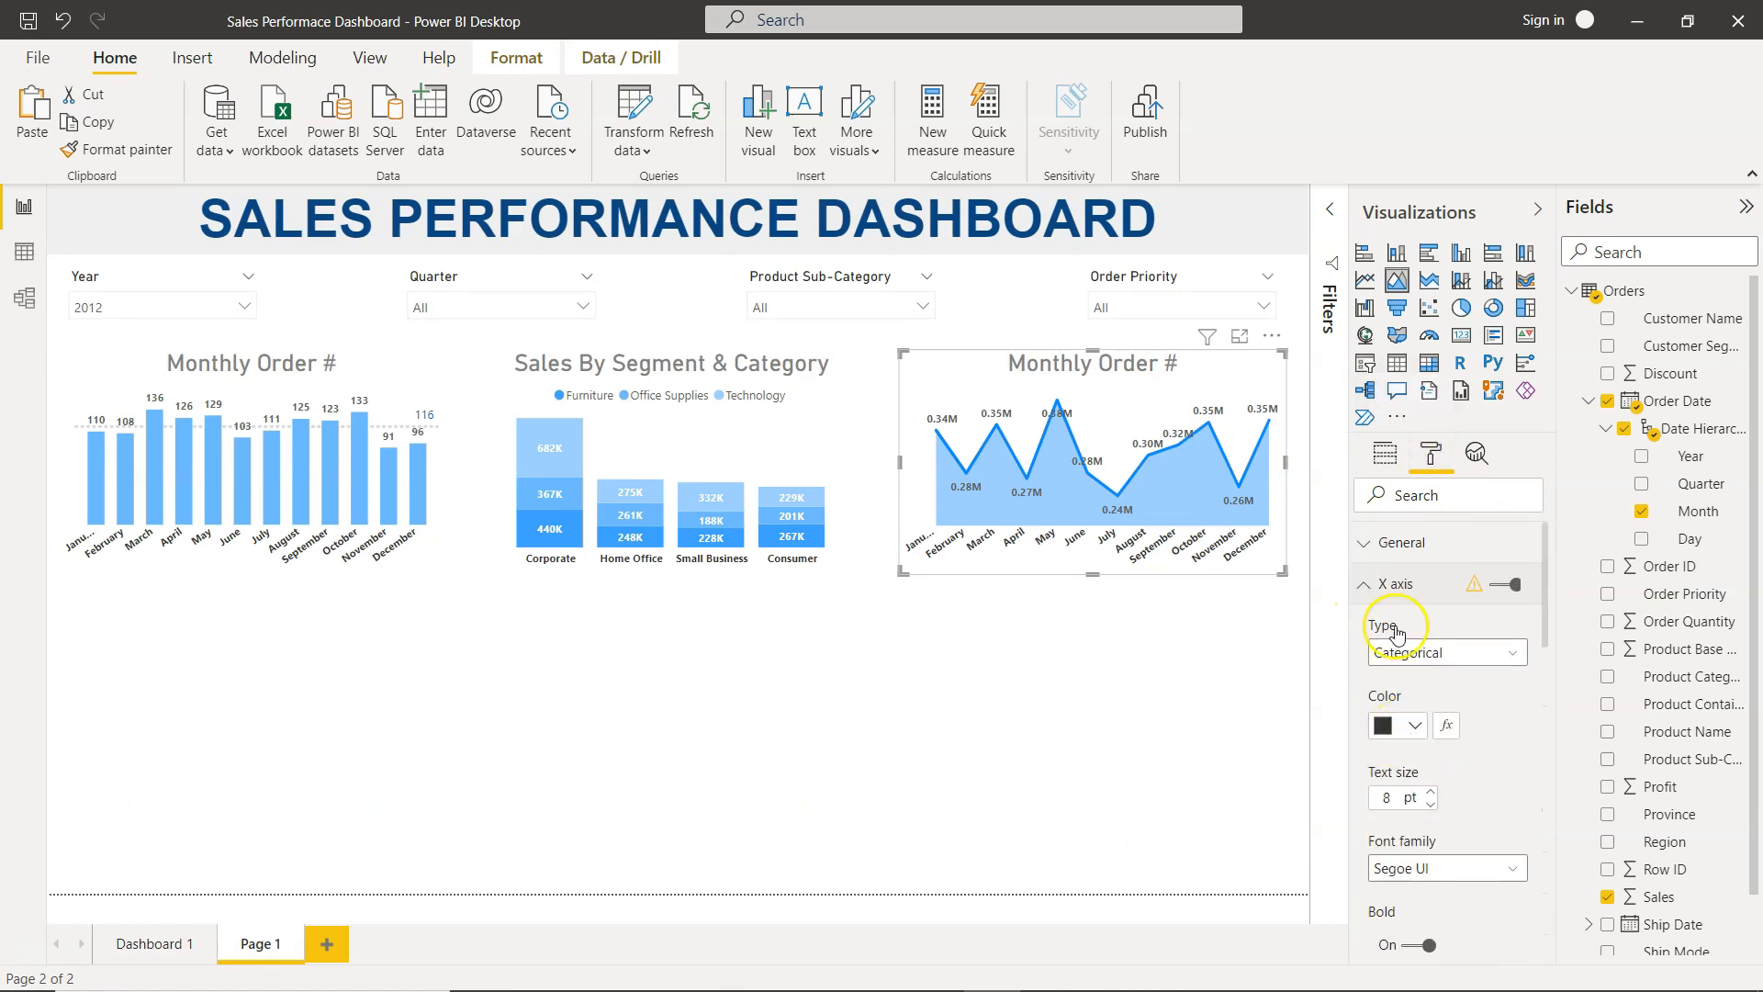
{"action": "left_click", "coordinate": [1380, 585]}
{"action": "left_click", "coordinate": [1404, 748]}
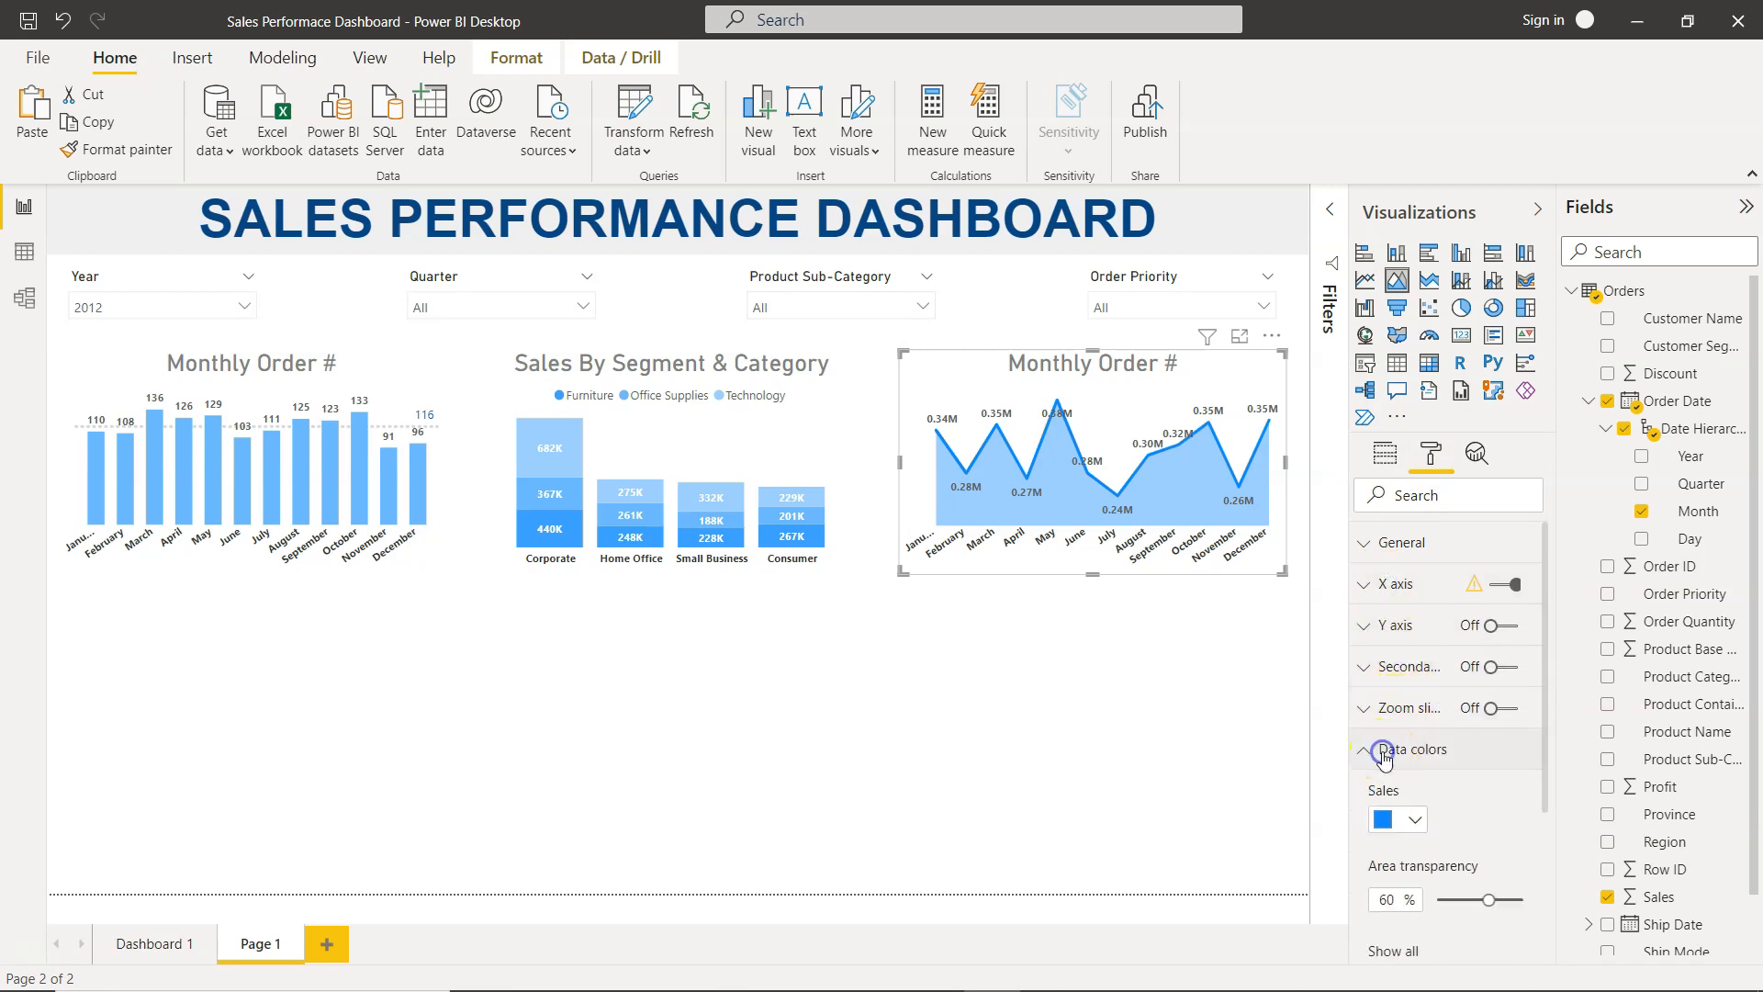
{"action": "left_click", "coordinate": [1393, 820]}
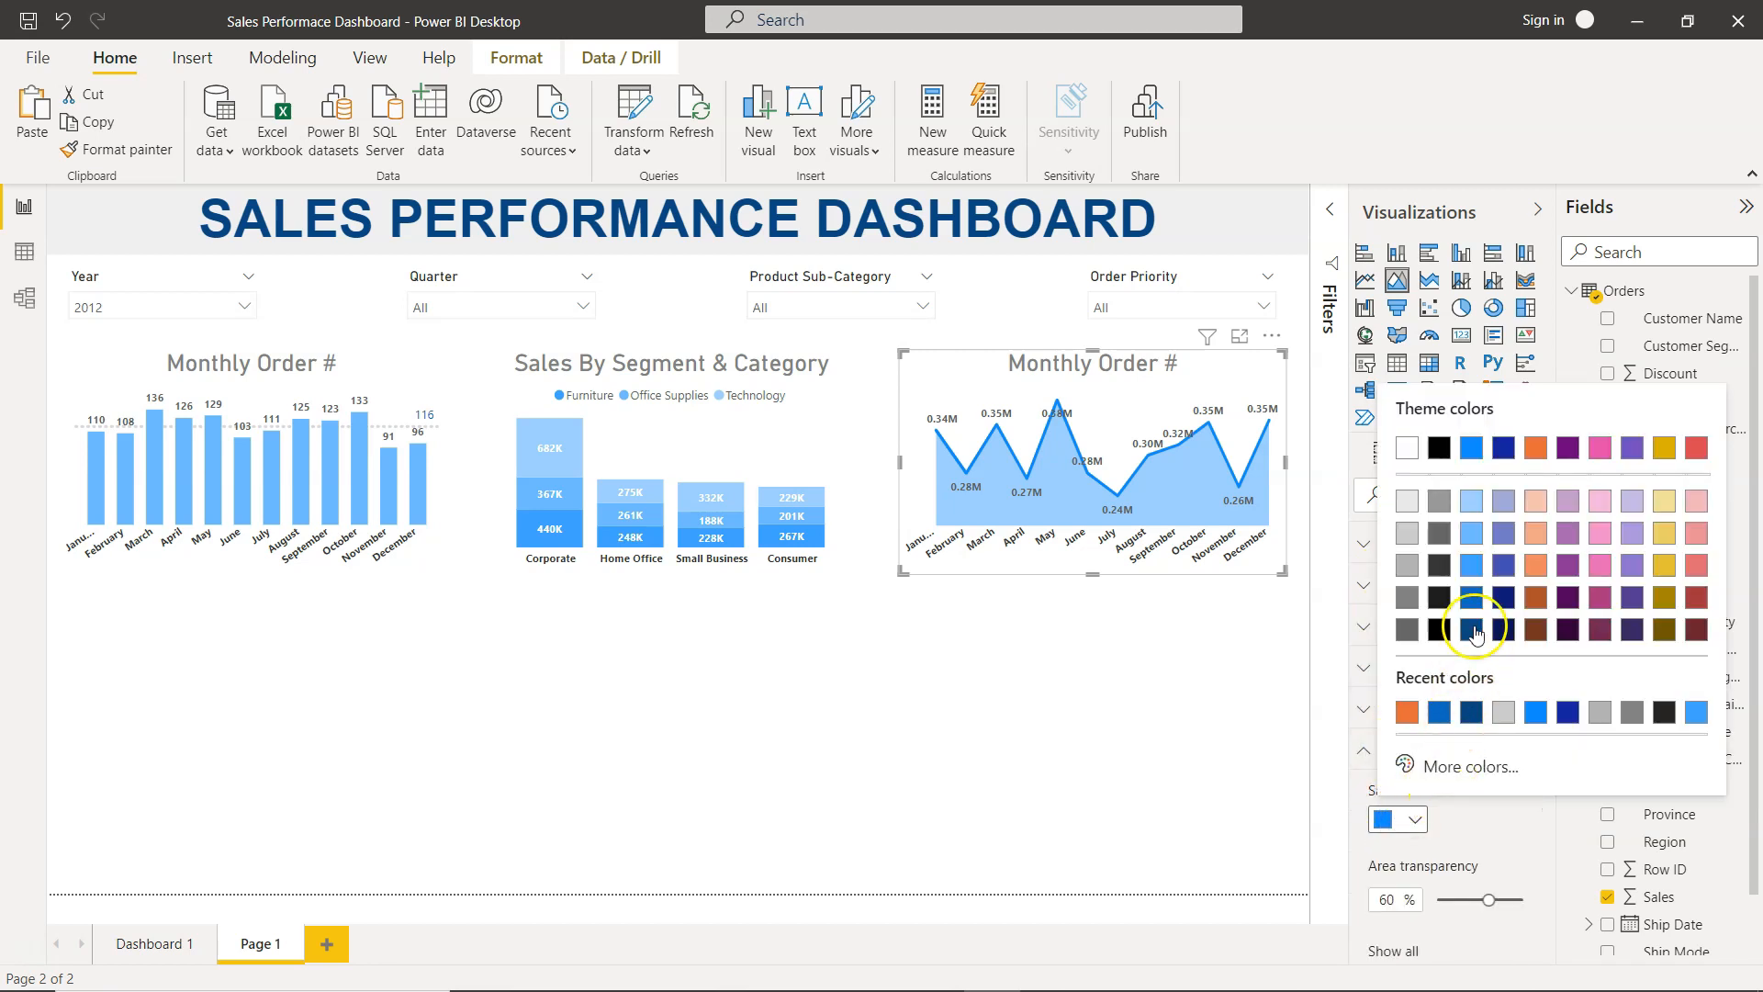
{"action": "left_click", "coordinate": [1471, 535]}
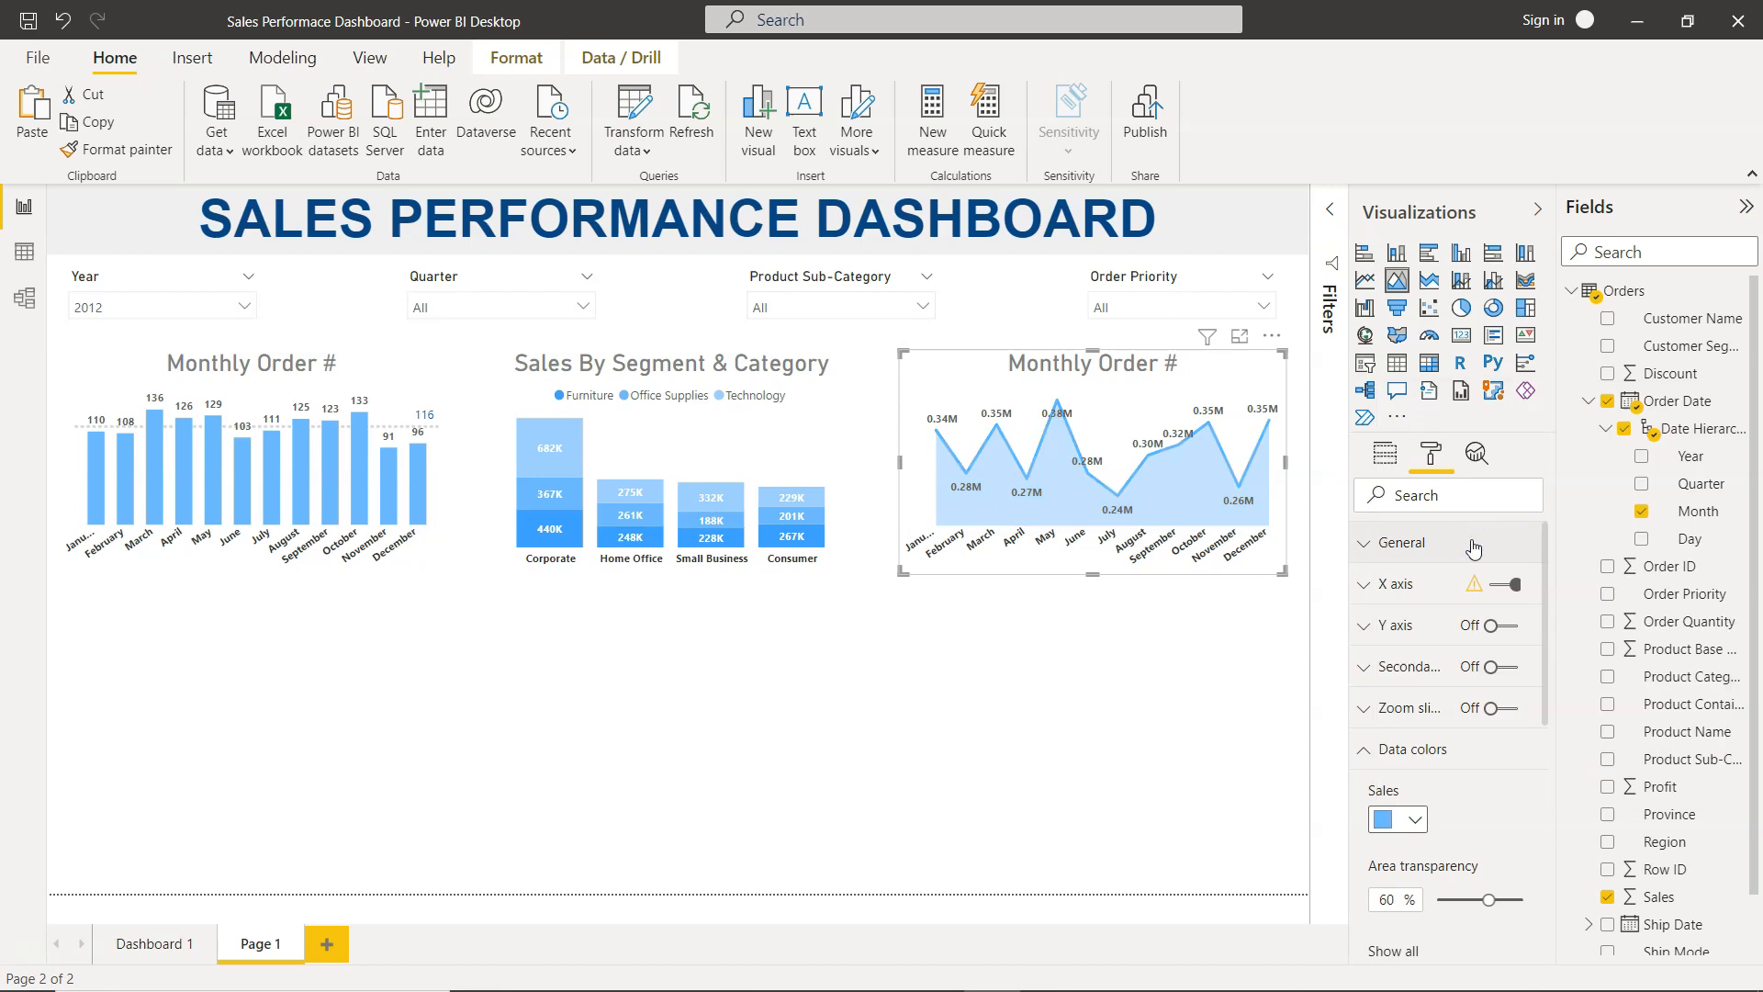
{"action": "left_click", "coordinate": [1235, 730]}
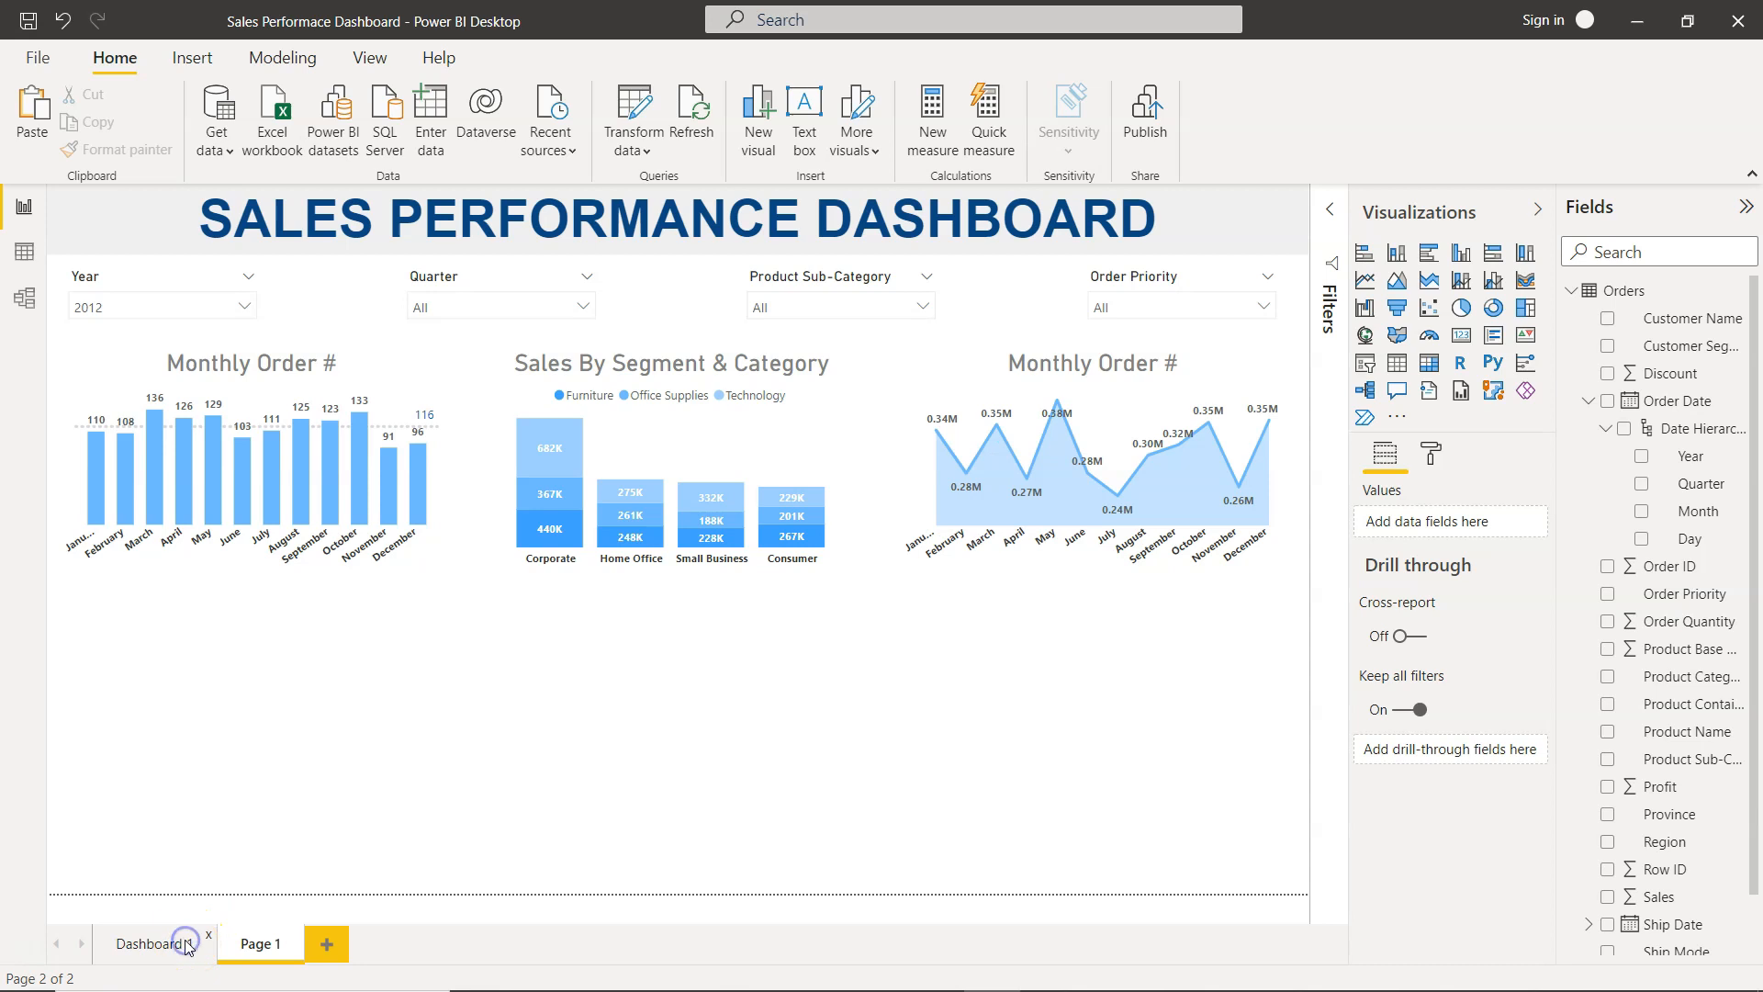
Step: Check the sales trend labels on Dashboard 1 and set the area chart's data label display units on Page 1 to Thousands
{"action": "left_click", "coordinate": [152, 944]}
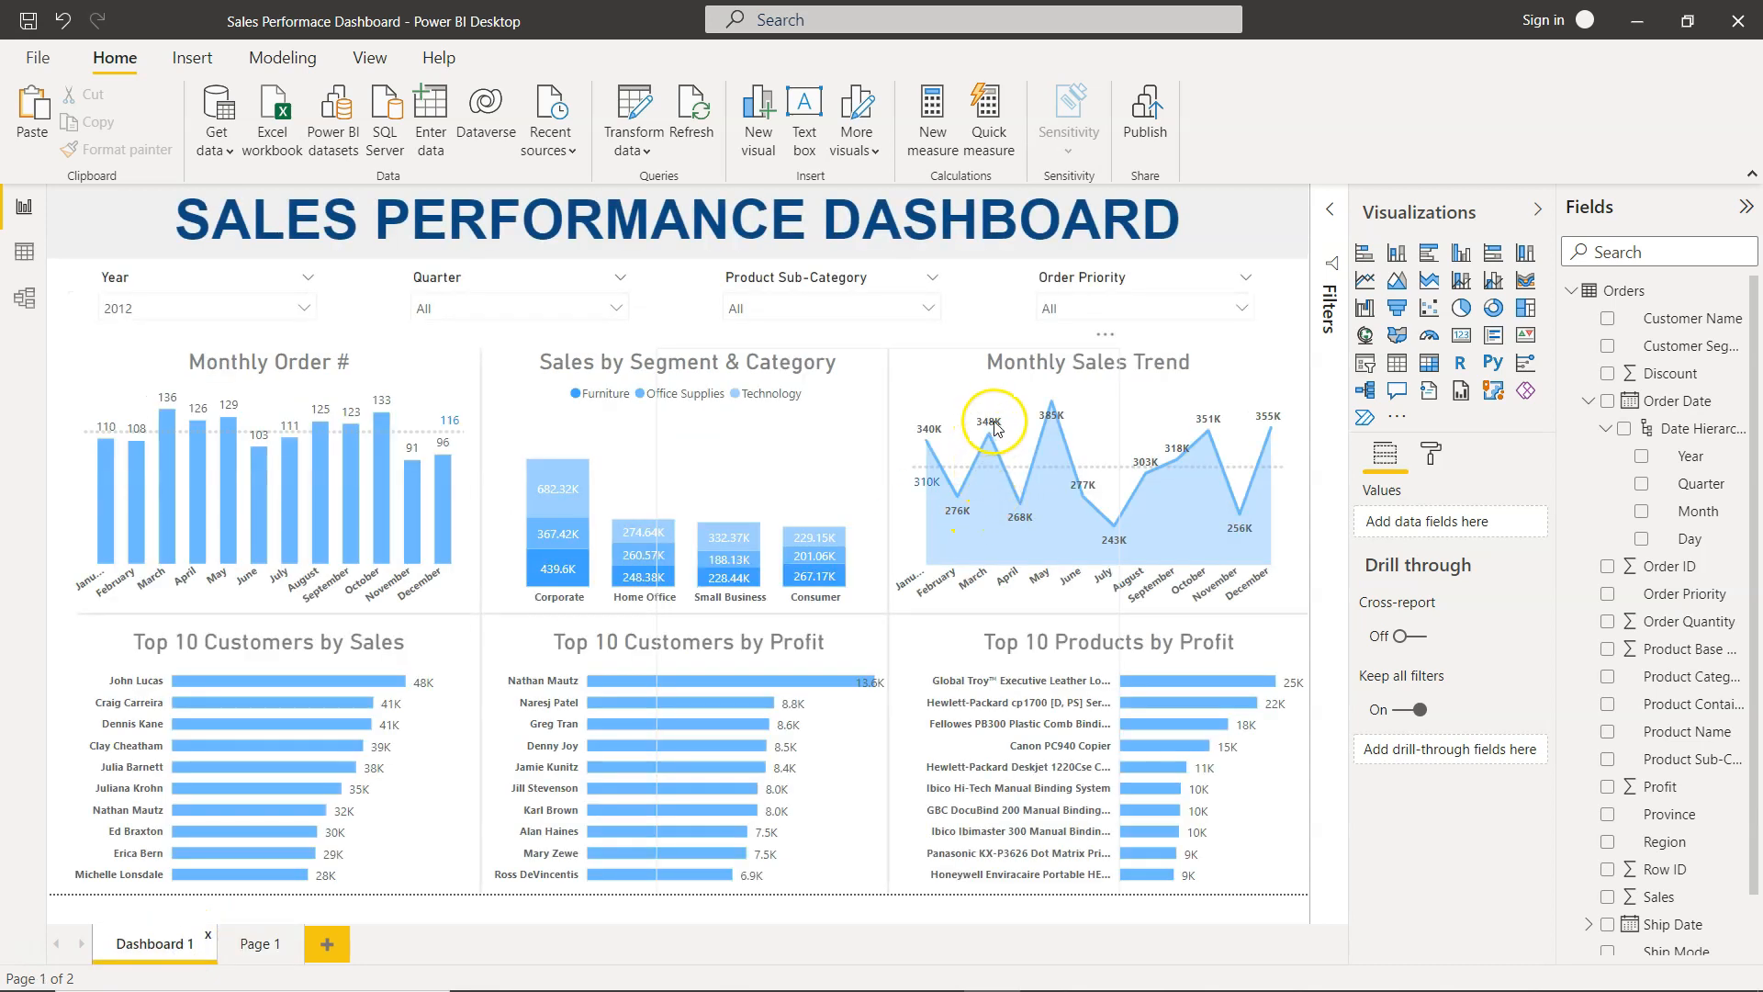
{"action": "left_click", "coordinate": [249, 946]}
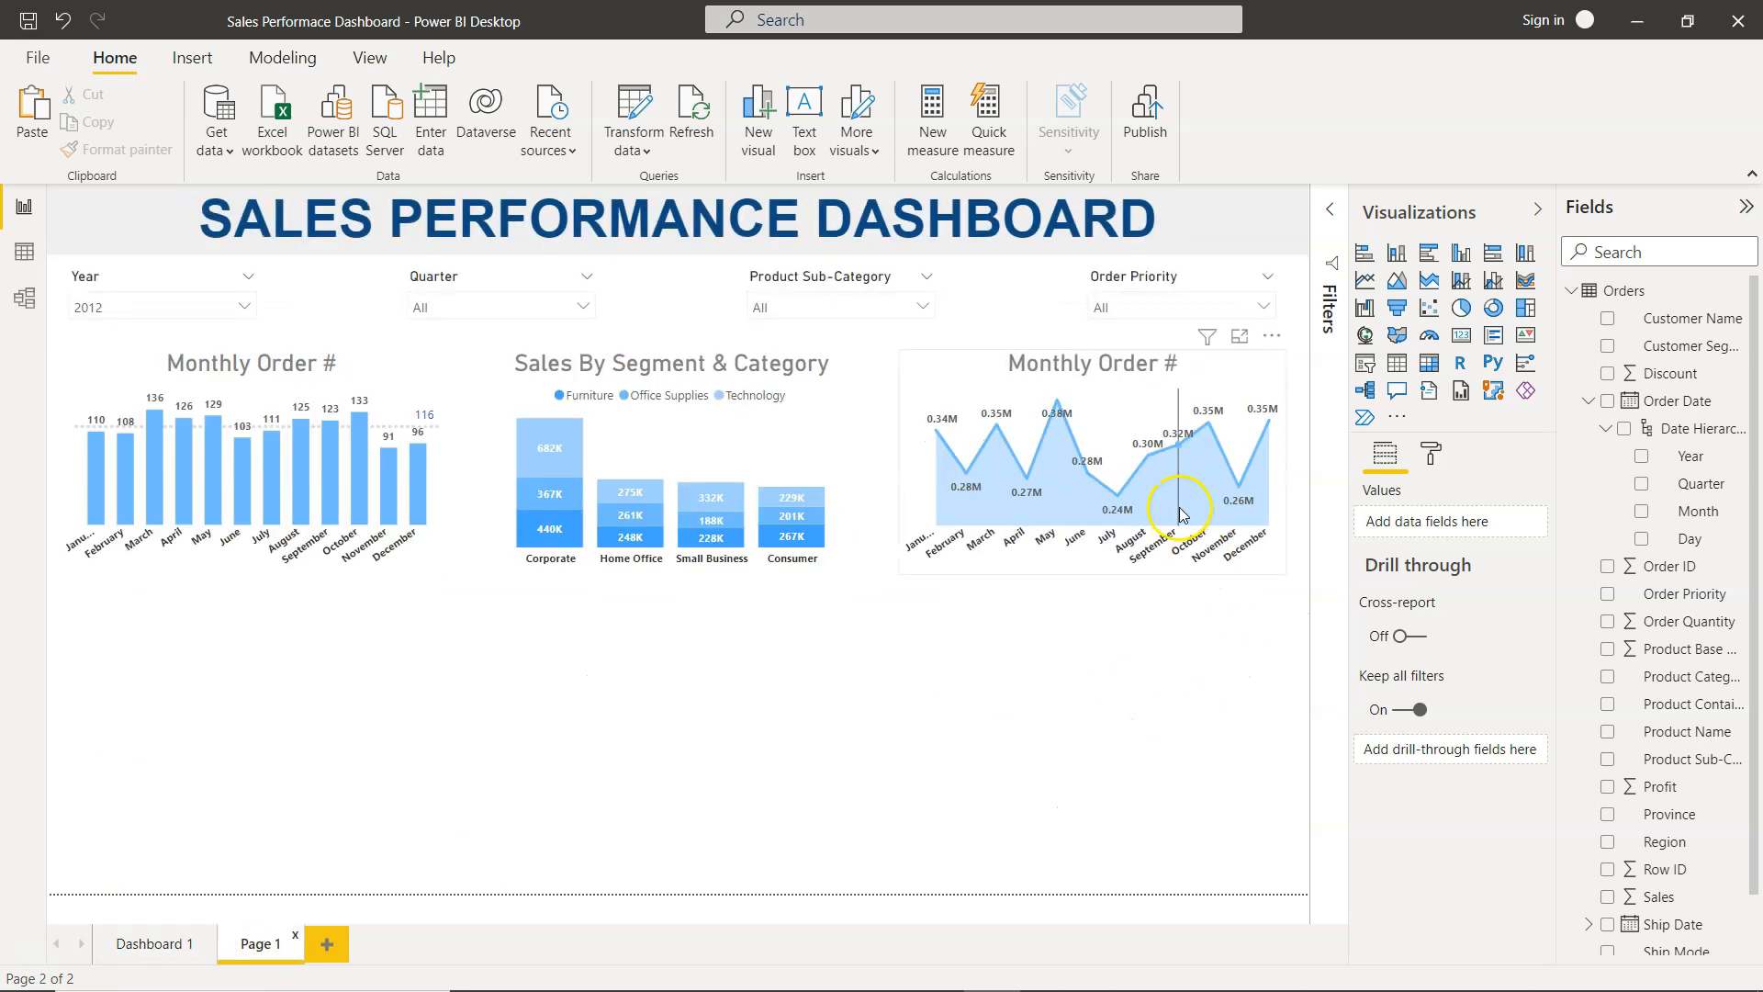
{"action": "left_click", "coordinate": [1182, 511]}
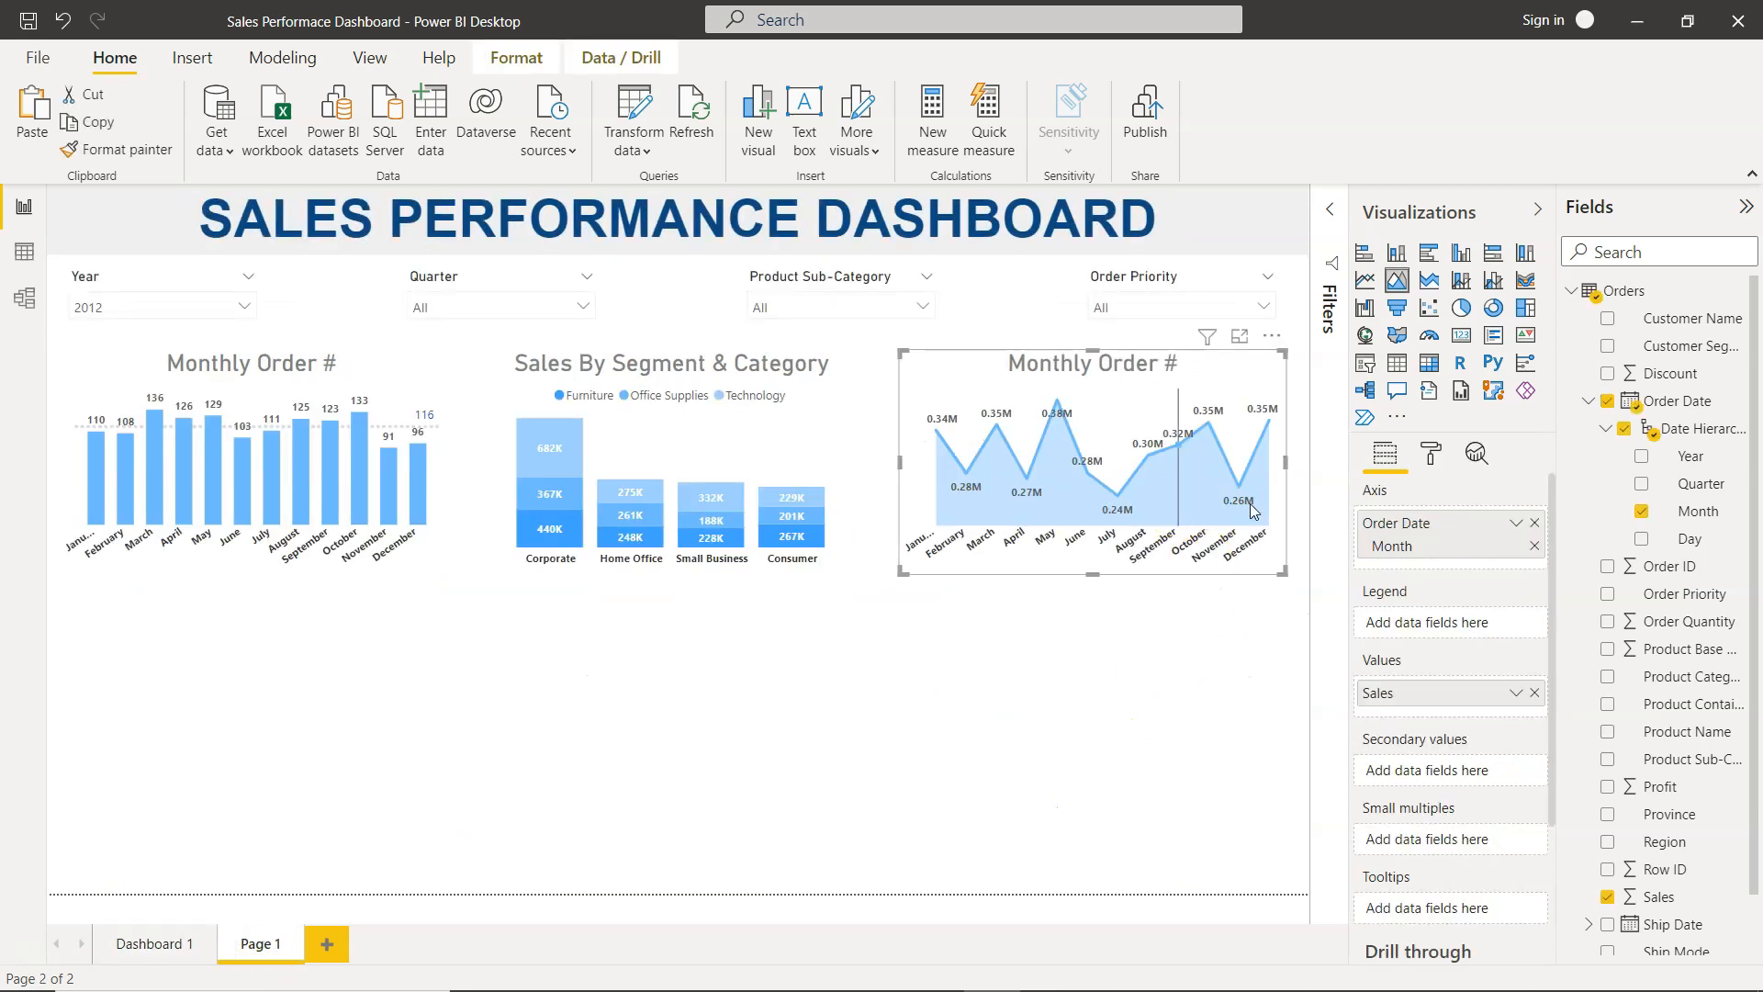
{"action": "left_click", "coordinate": [1431, 452]}
{"action": "left_click", "coordinate": [1432, 789]}
{"action": "scroll", "coordinate": [1431, 790], "scroll_direction": "down", "scroll_amount": 5}
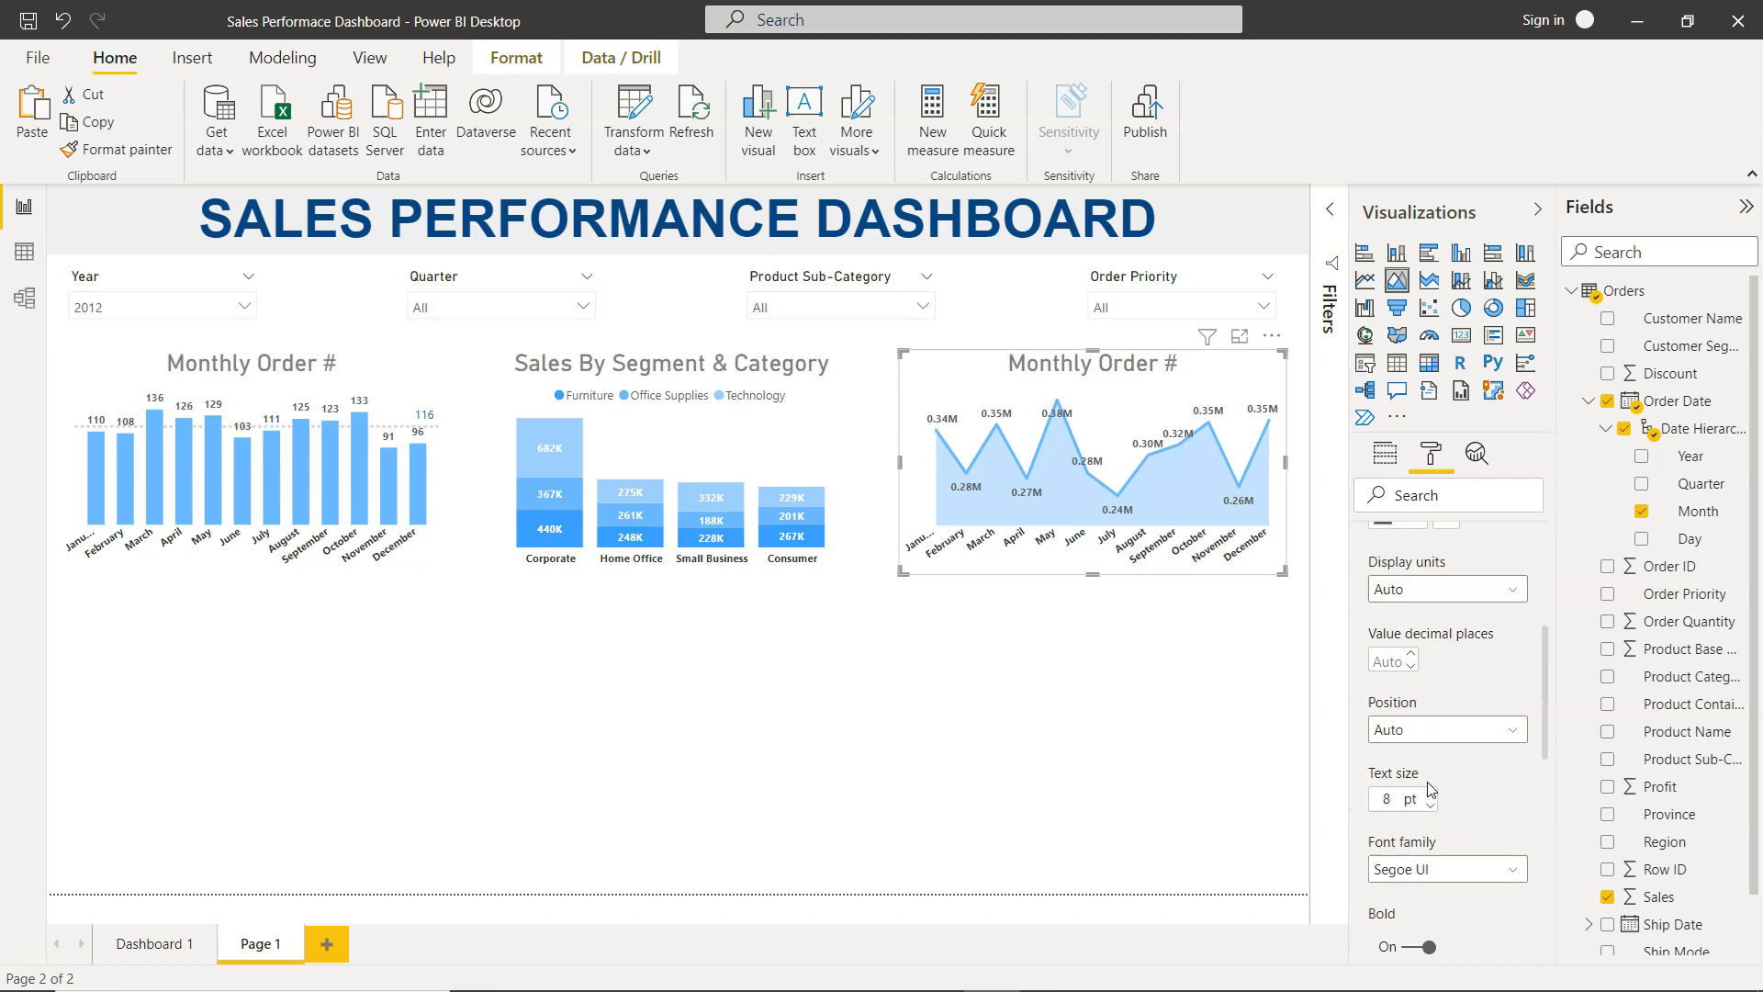
{"action": "scroll", "coordinate": [1429, 790], "scroll_direction": "up", "scroll_amount": 2}
{"action": "scroll", "coordinate": [1428, 790], "scroll_direction": "up", "scroll_amount": 1}
{"action": "left_click", "coordinate": [1437, 622]}
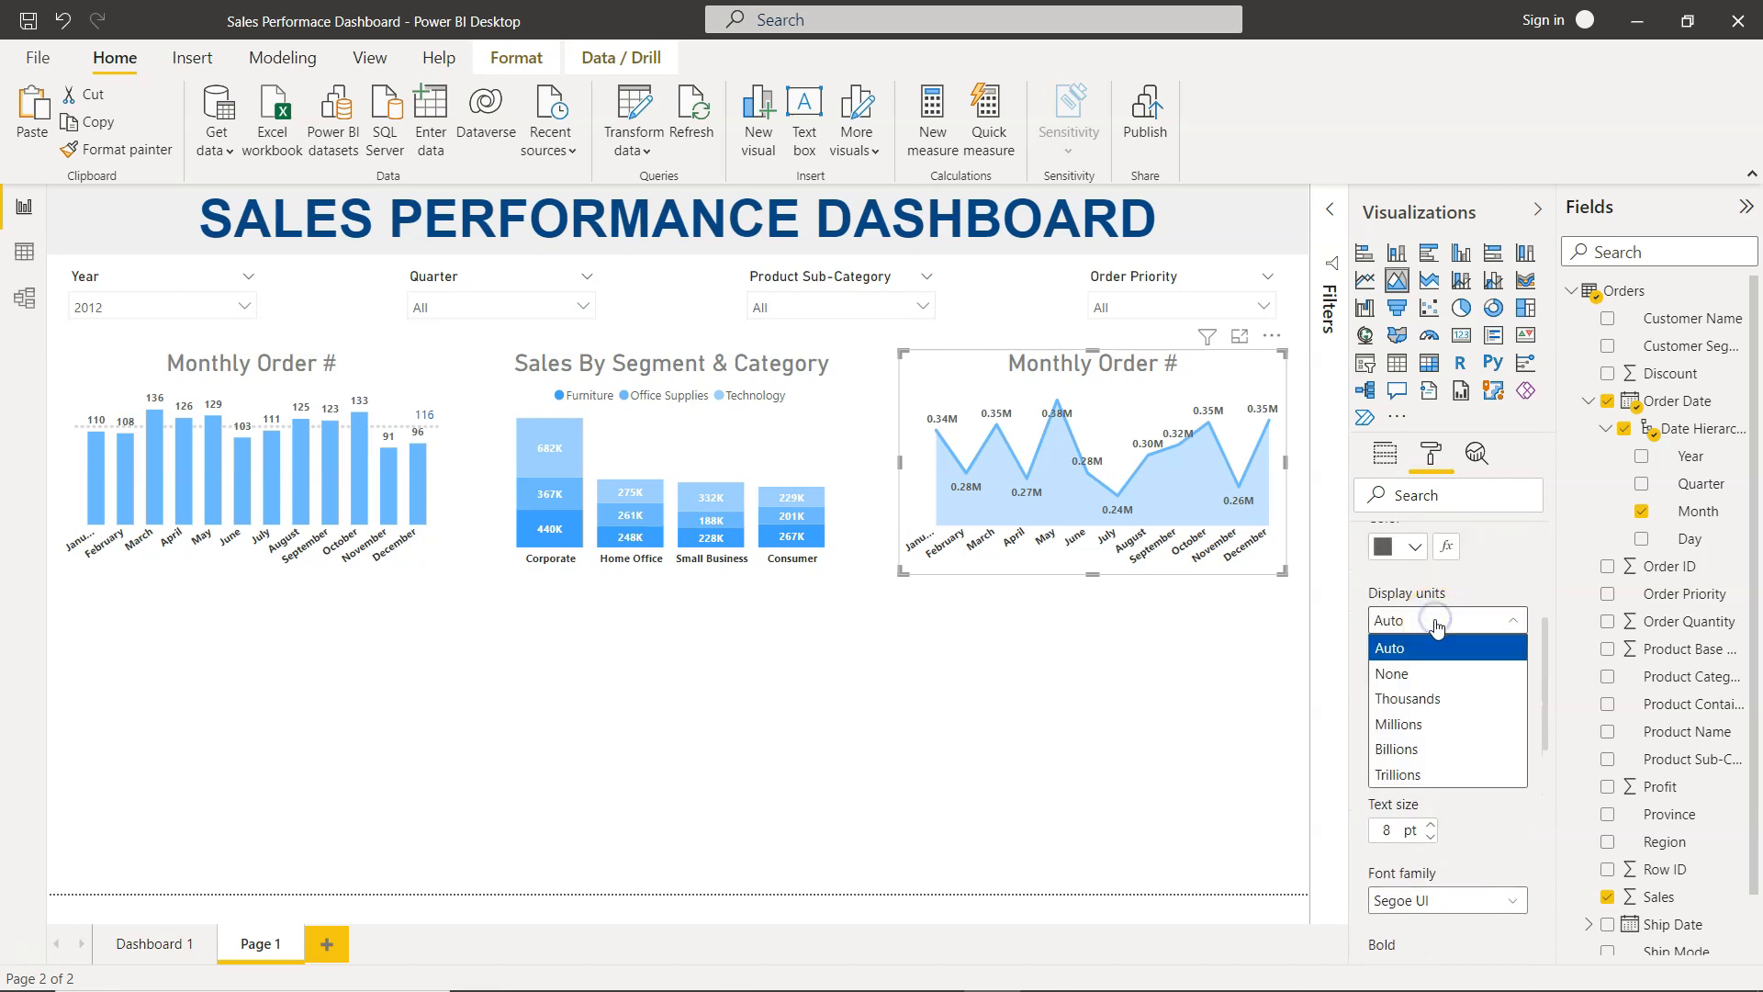
{"action": "left_click", "coordinate": [1437, 698]}
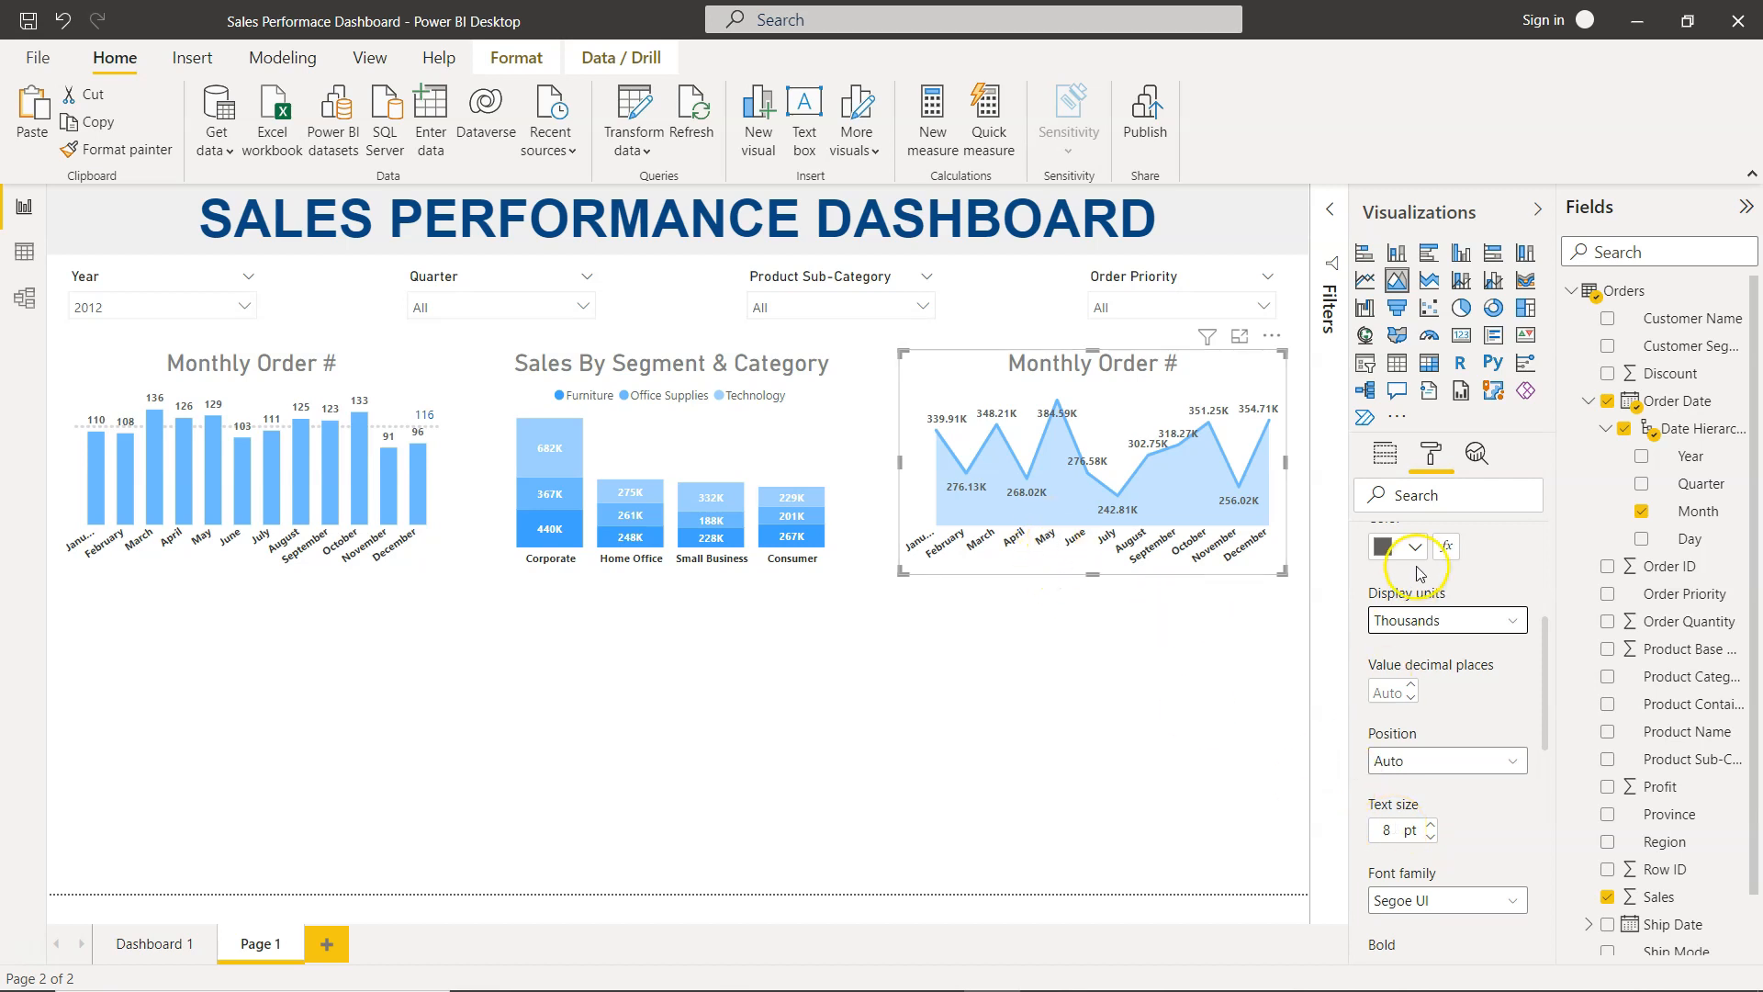
Step: Add an average line for Sales to the area chart and color it medium gray
{"action": "left_click", "coordinate": [1479, 464]}
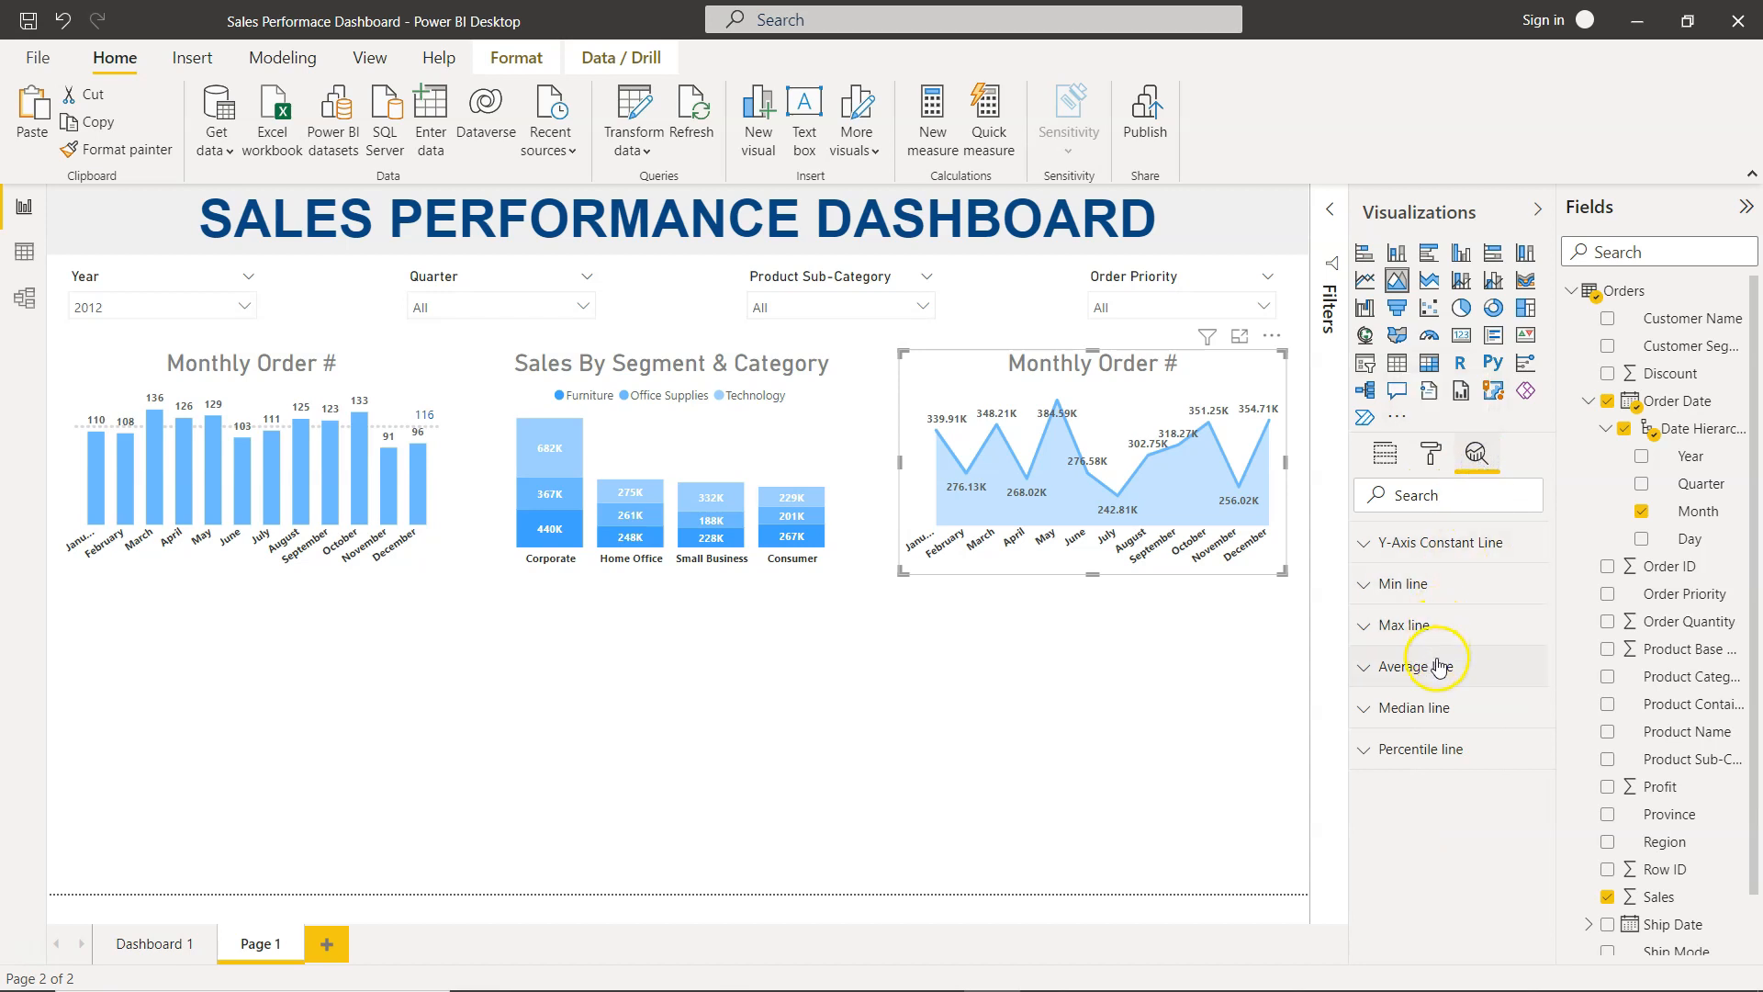
{"action": "left_click", "coordinate": [1438, 667]}
{"action": "left_click", "coordinate": [1402, 721]}
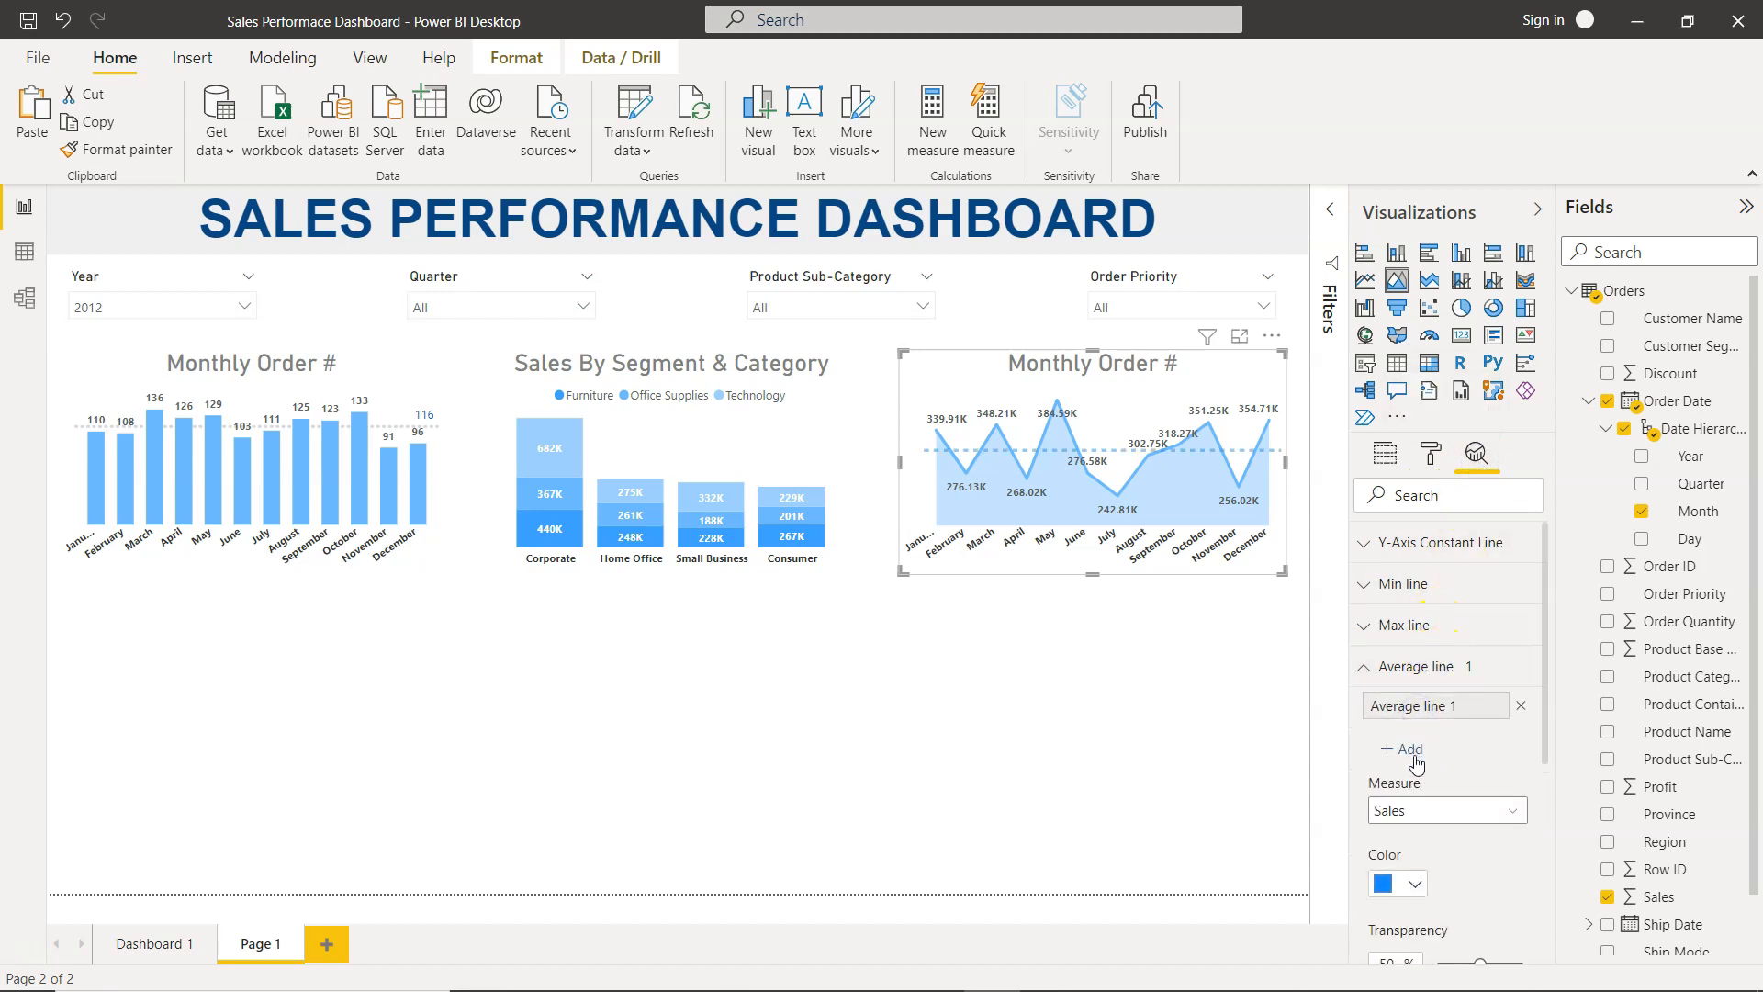
{"action": "scroll", "coordinate": [1433, 881], "scroll_direction": "down", "scroll_amount": 2}
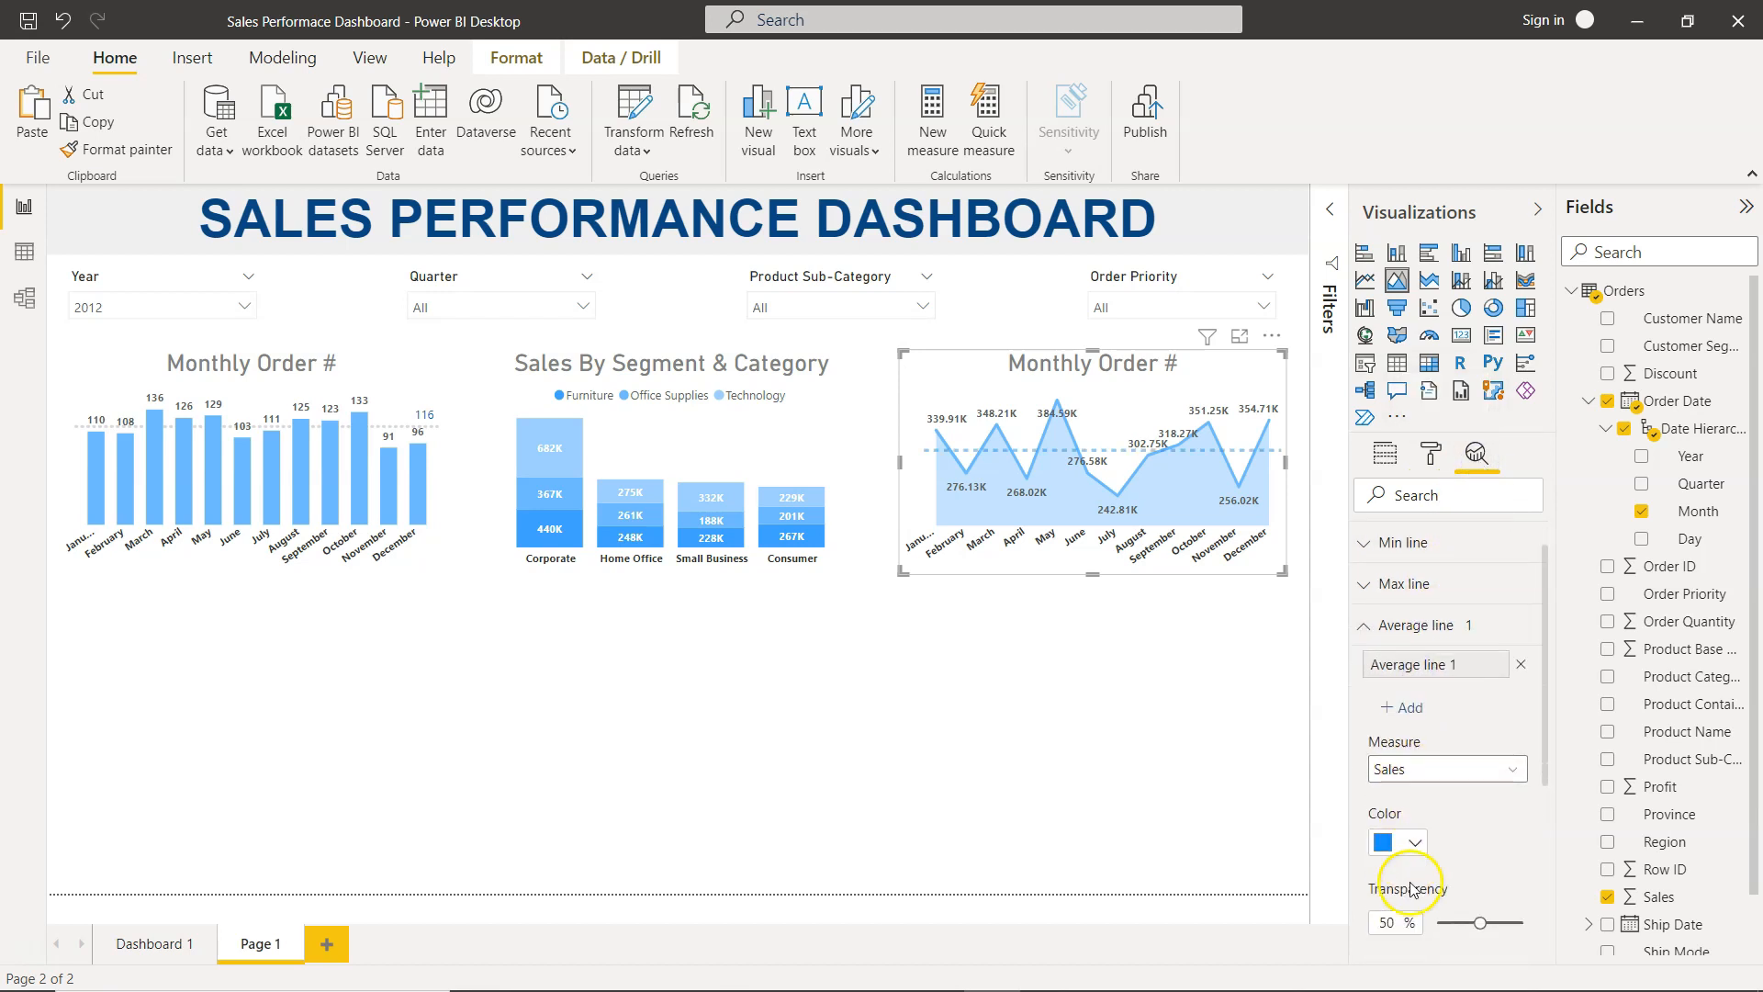
{"action": "left_click", "coordinate": [1413, 793]}
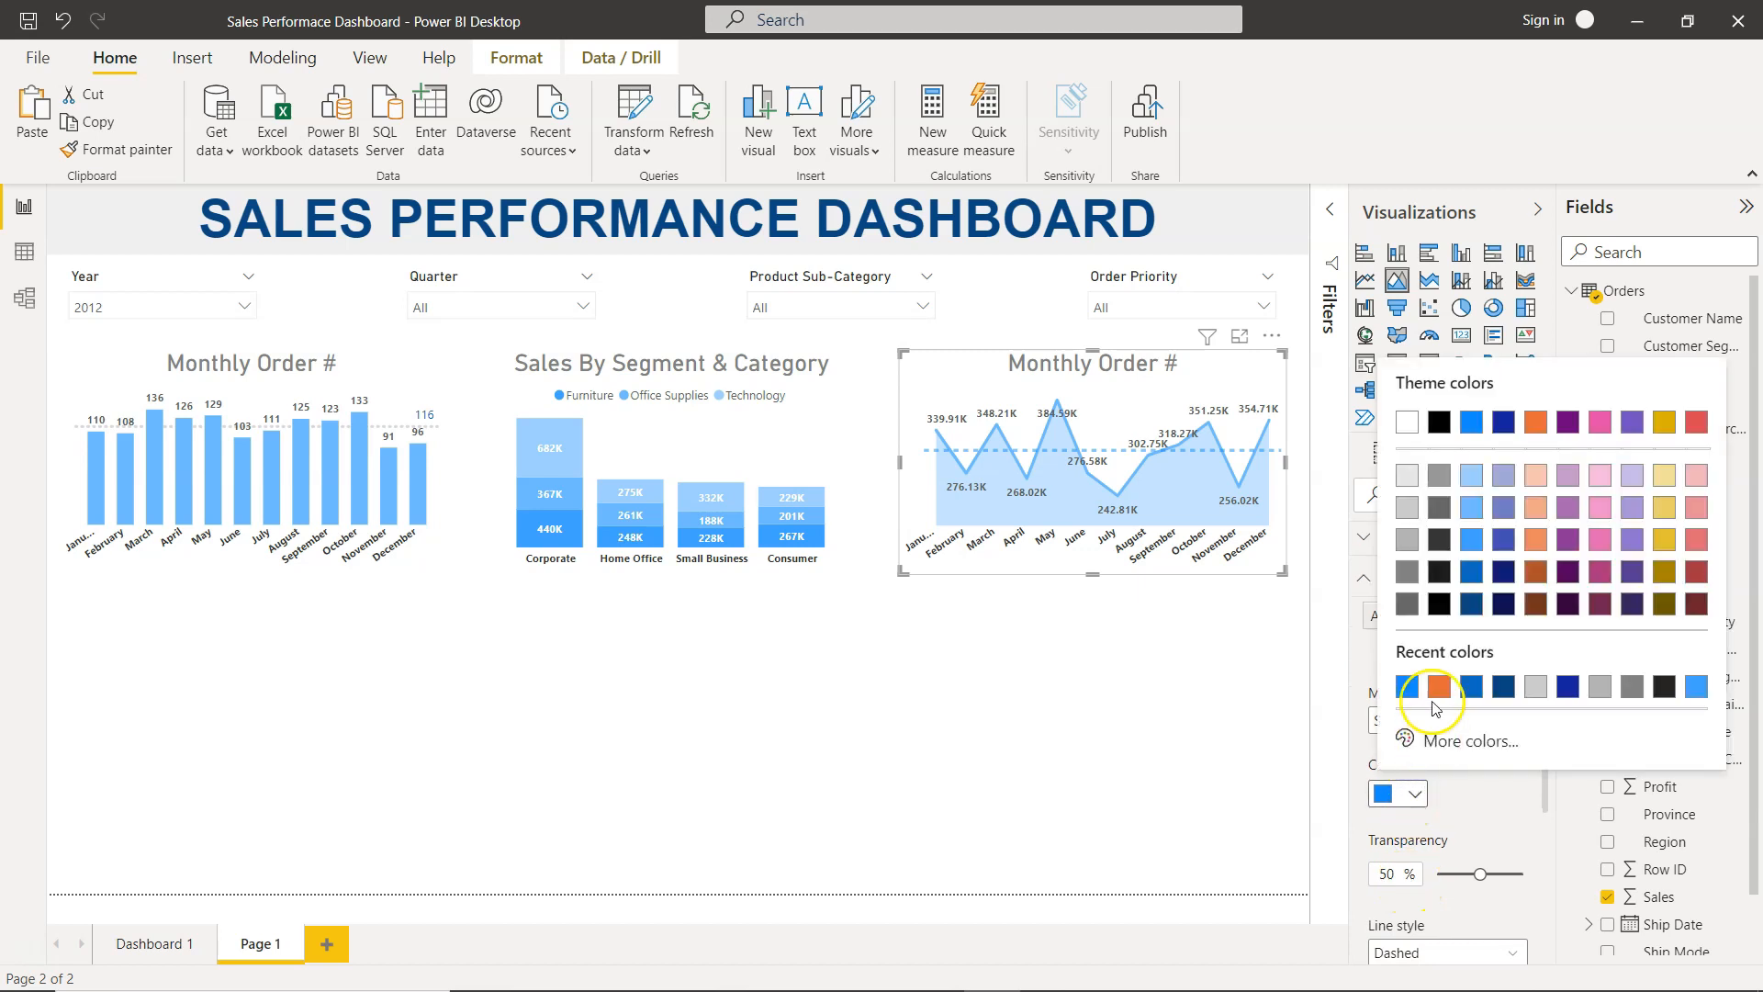
{"action": "left_click", "coordinate": [1408, 507]}
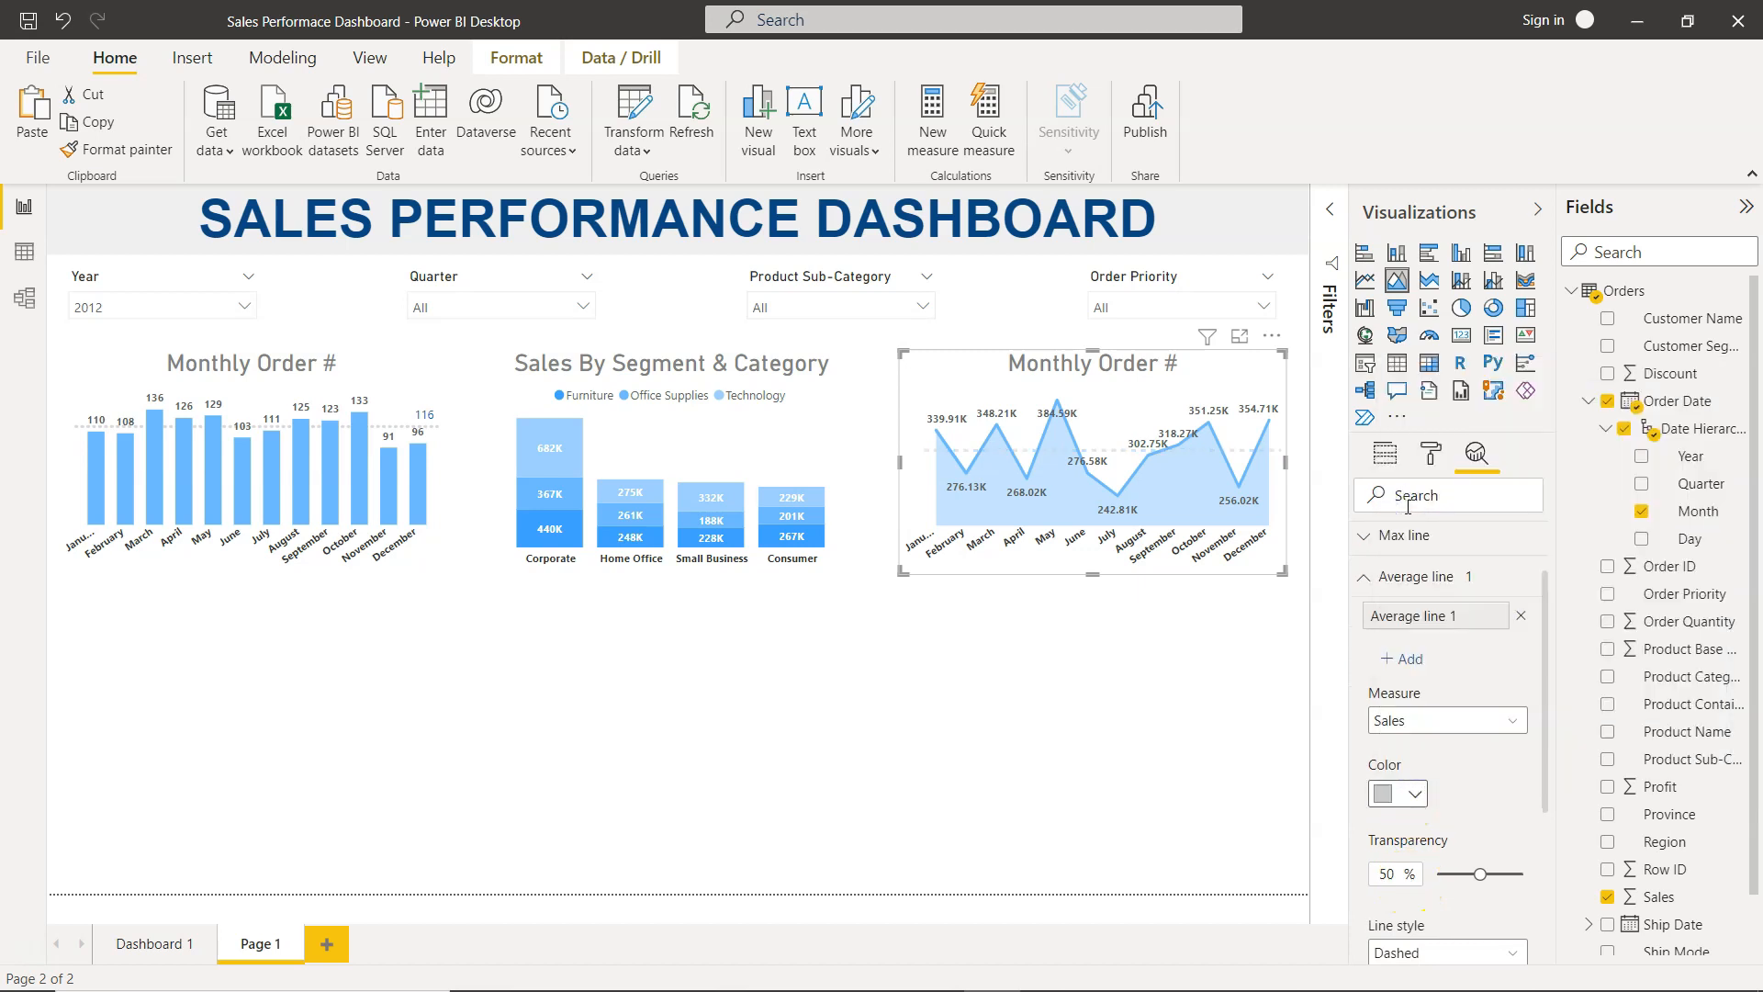
{"action": "left_click", "coordinate": [1405, 797]}
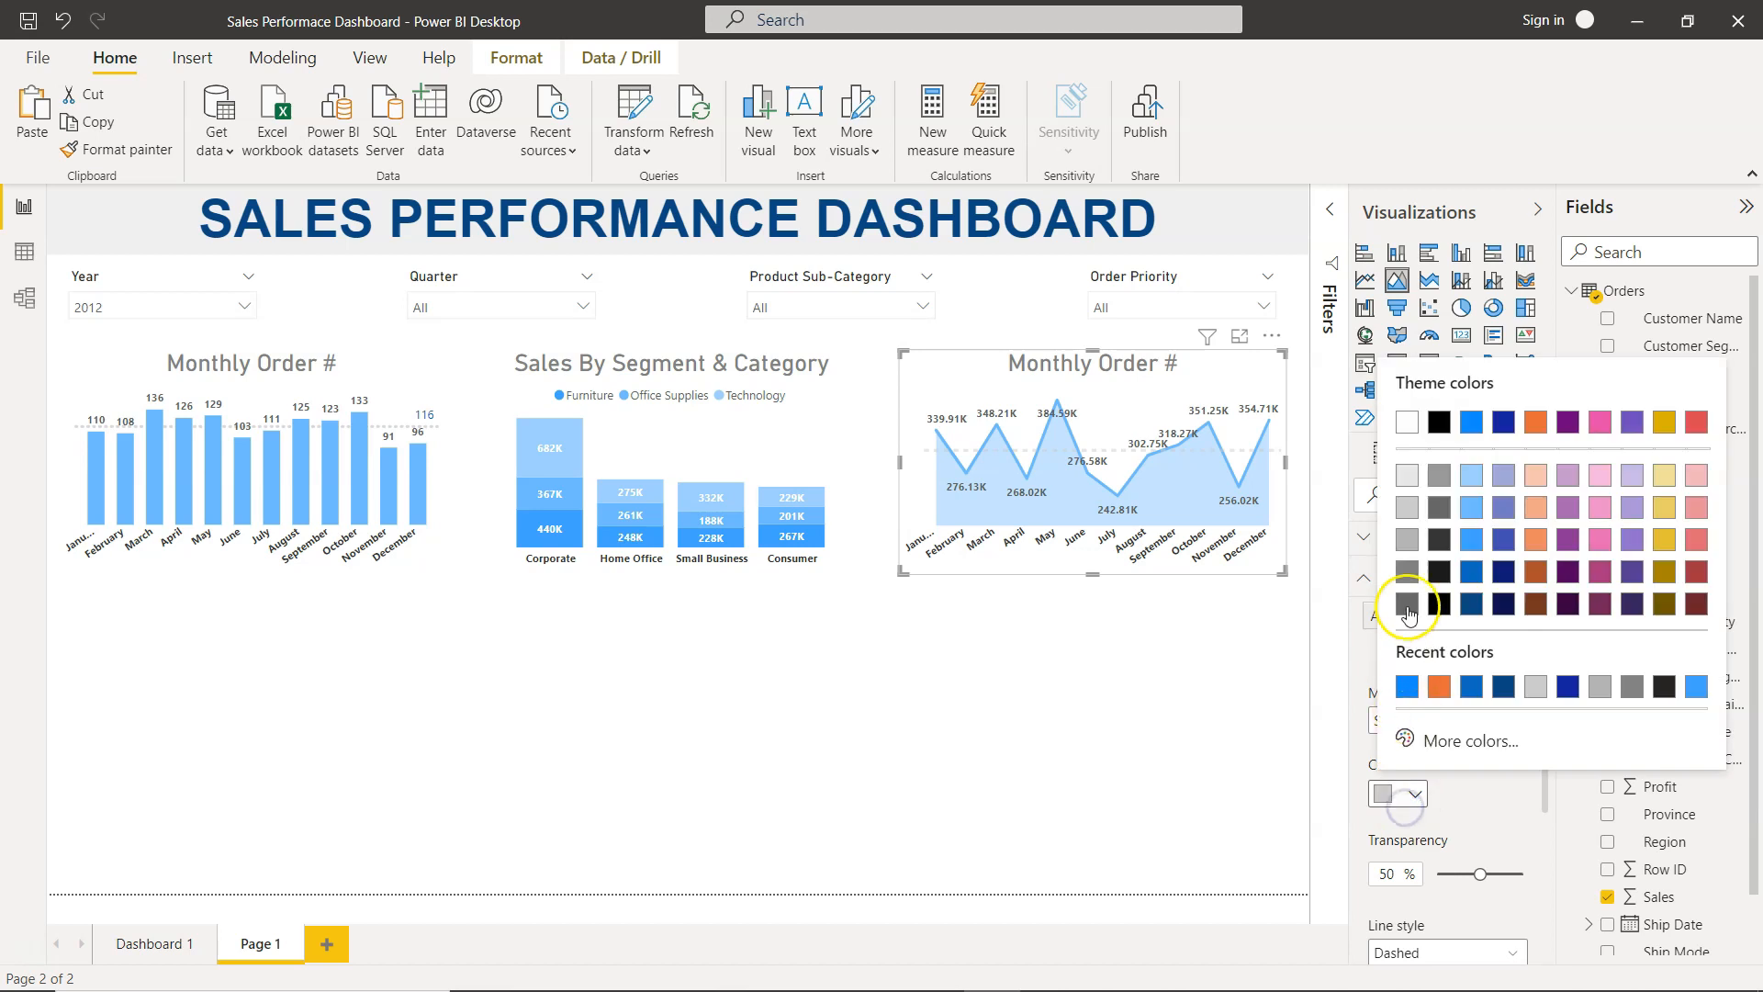
{"action": "left_click", "coordinate": [1405, 548]}
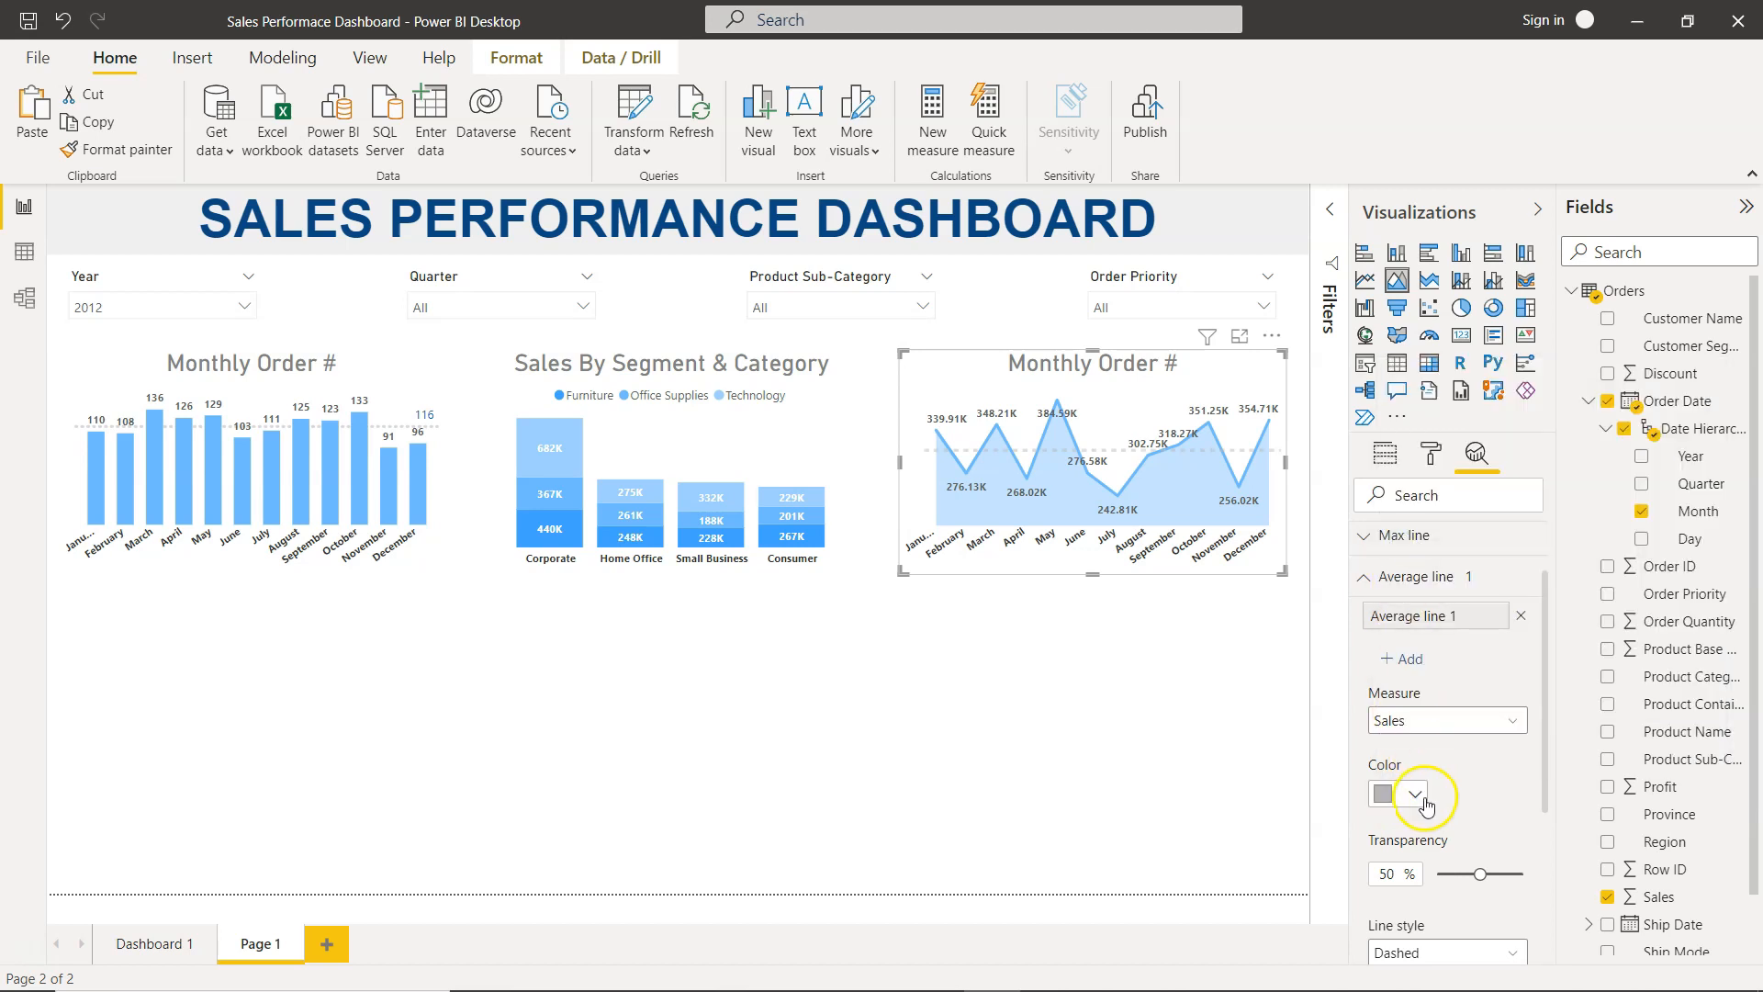
Step: Set the area chart's average line style to Dotted and turn on its data label
{"action": "scroll", "coordinate": [1428, 789], "scroll_direction": "down", "scroll_amount": 2}
{"action": "left_click", "coordinate": [1442, 769]}
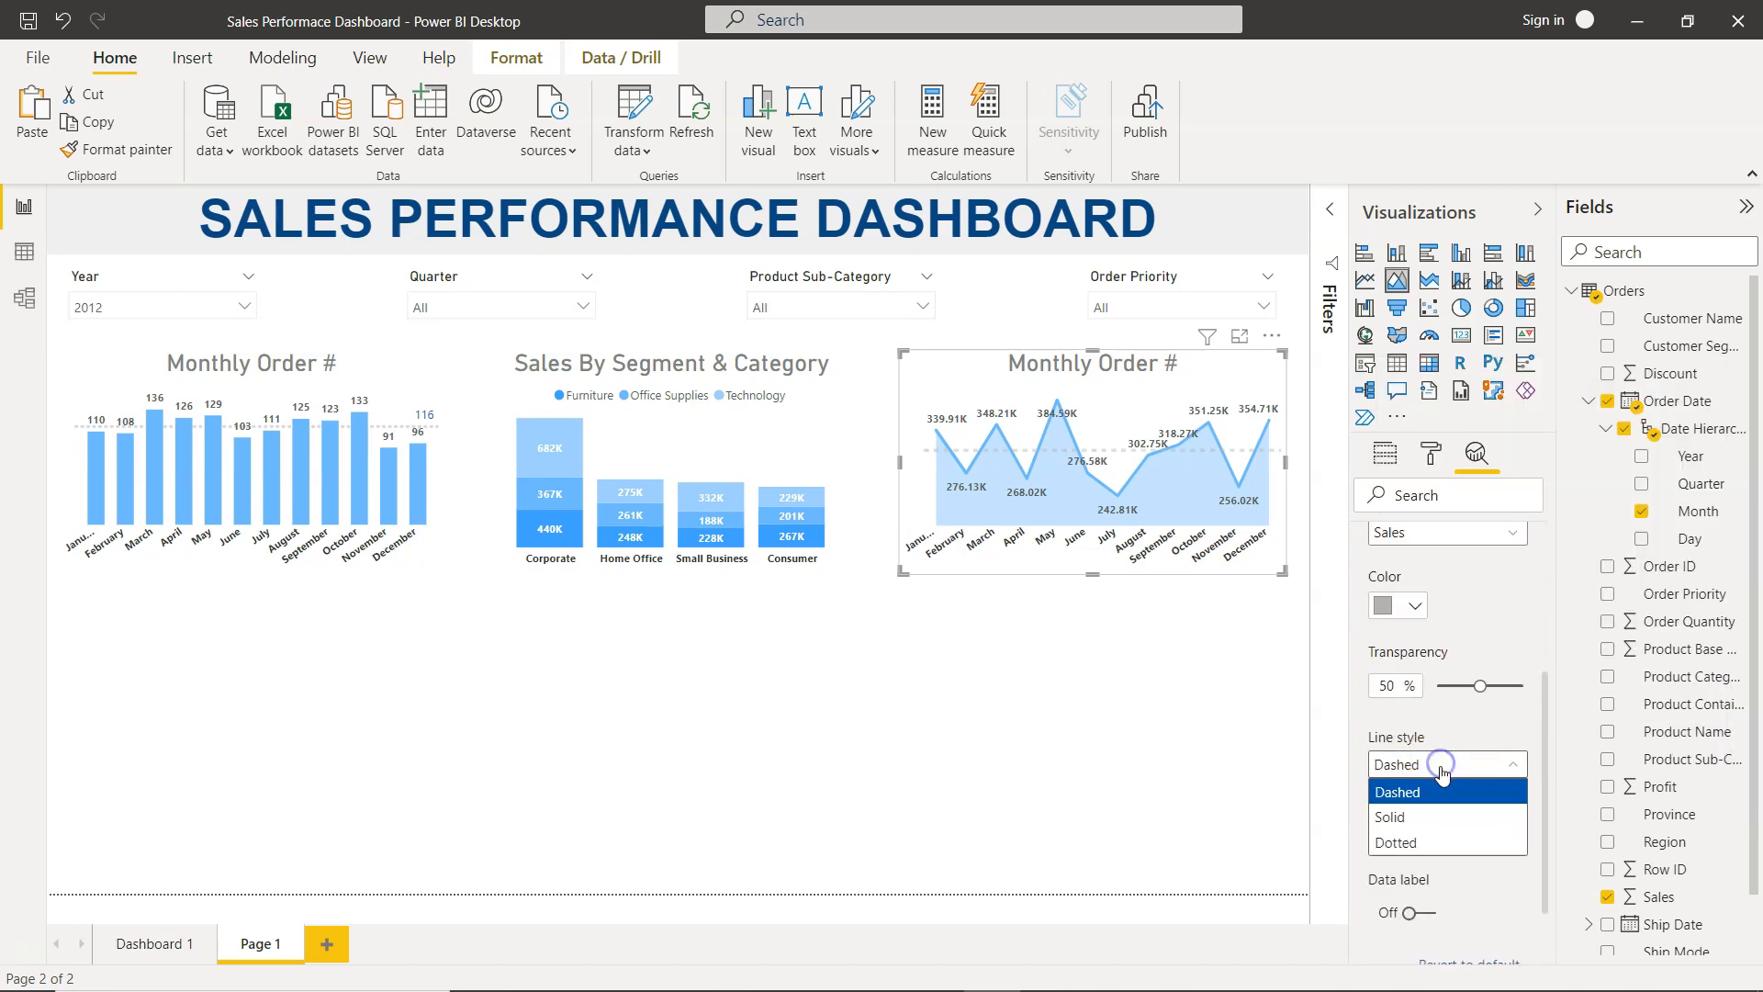
{"action": "left_click", "coordinate": [1448, 845]}
{"action": "scroll", "coordinate": [1451, 858], "scroll_direction": "down", "scroll_amount": 1}
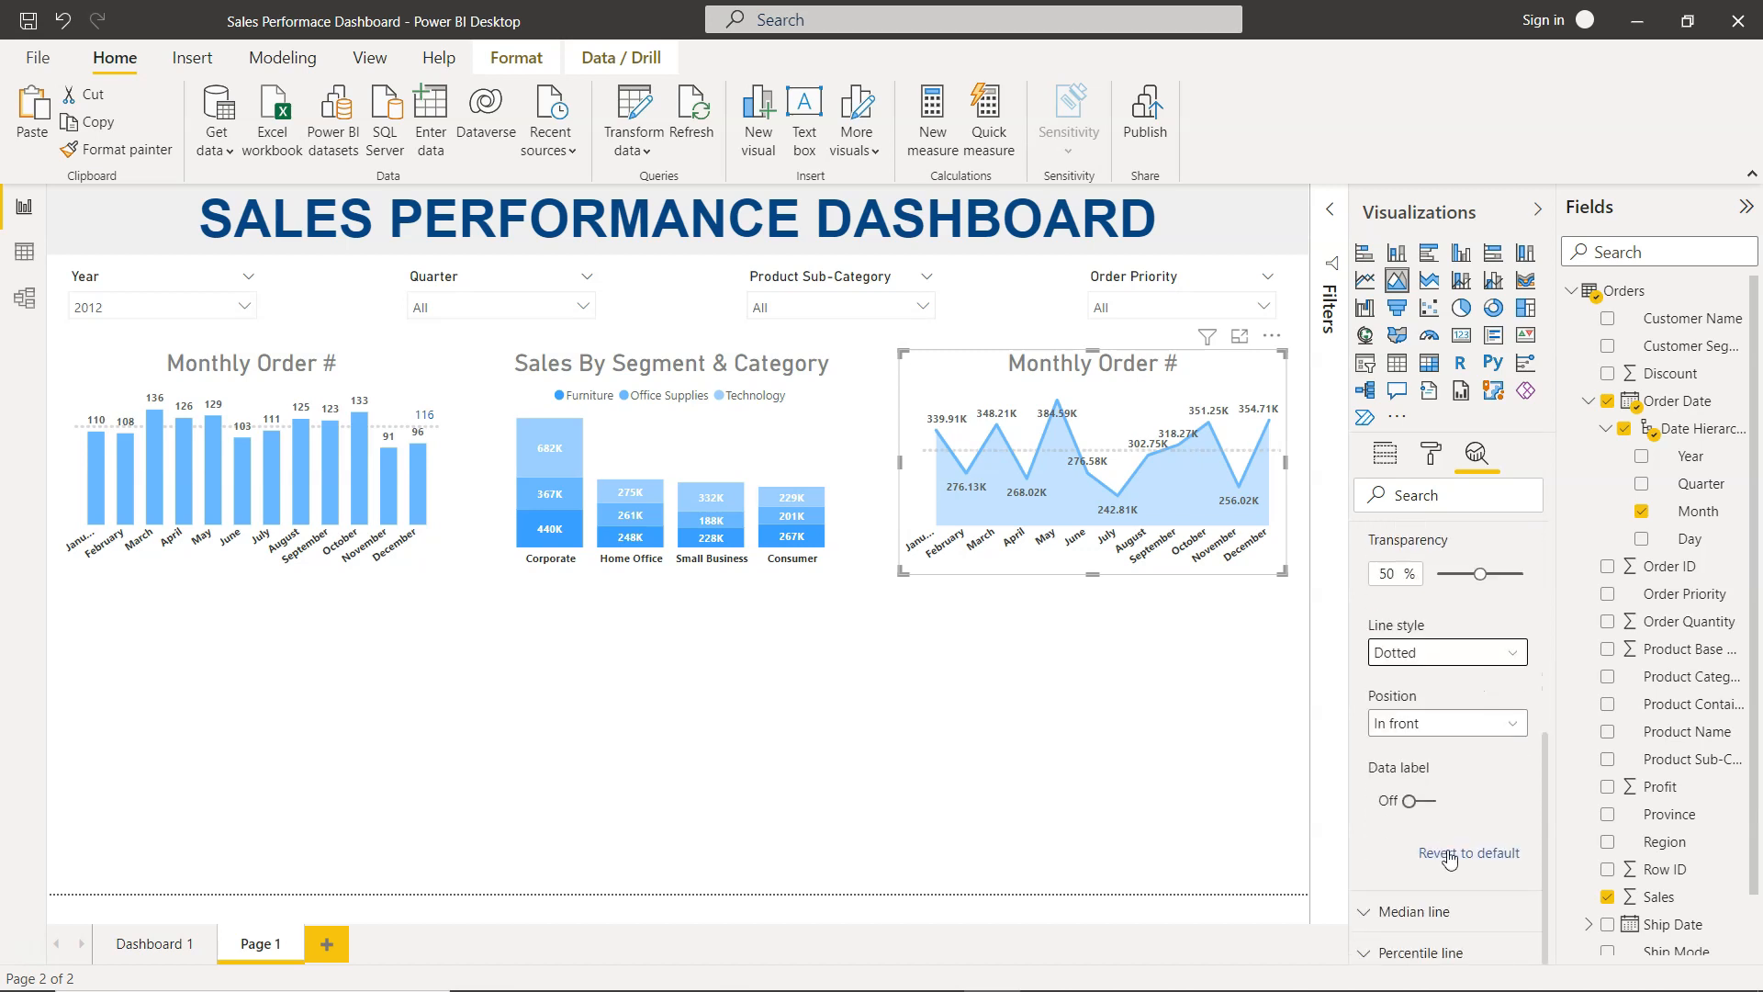
{"action": "left_click", "coordinate": [1415, 801]}
{"action": "scroll", "coordinate": [1428, 797], "scroll_direction": "down", "scroll_amount": 2}
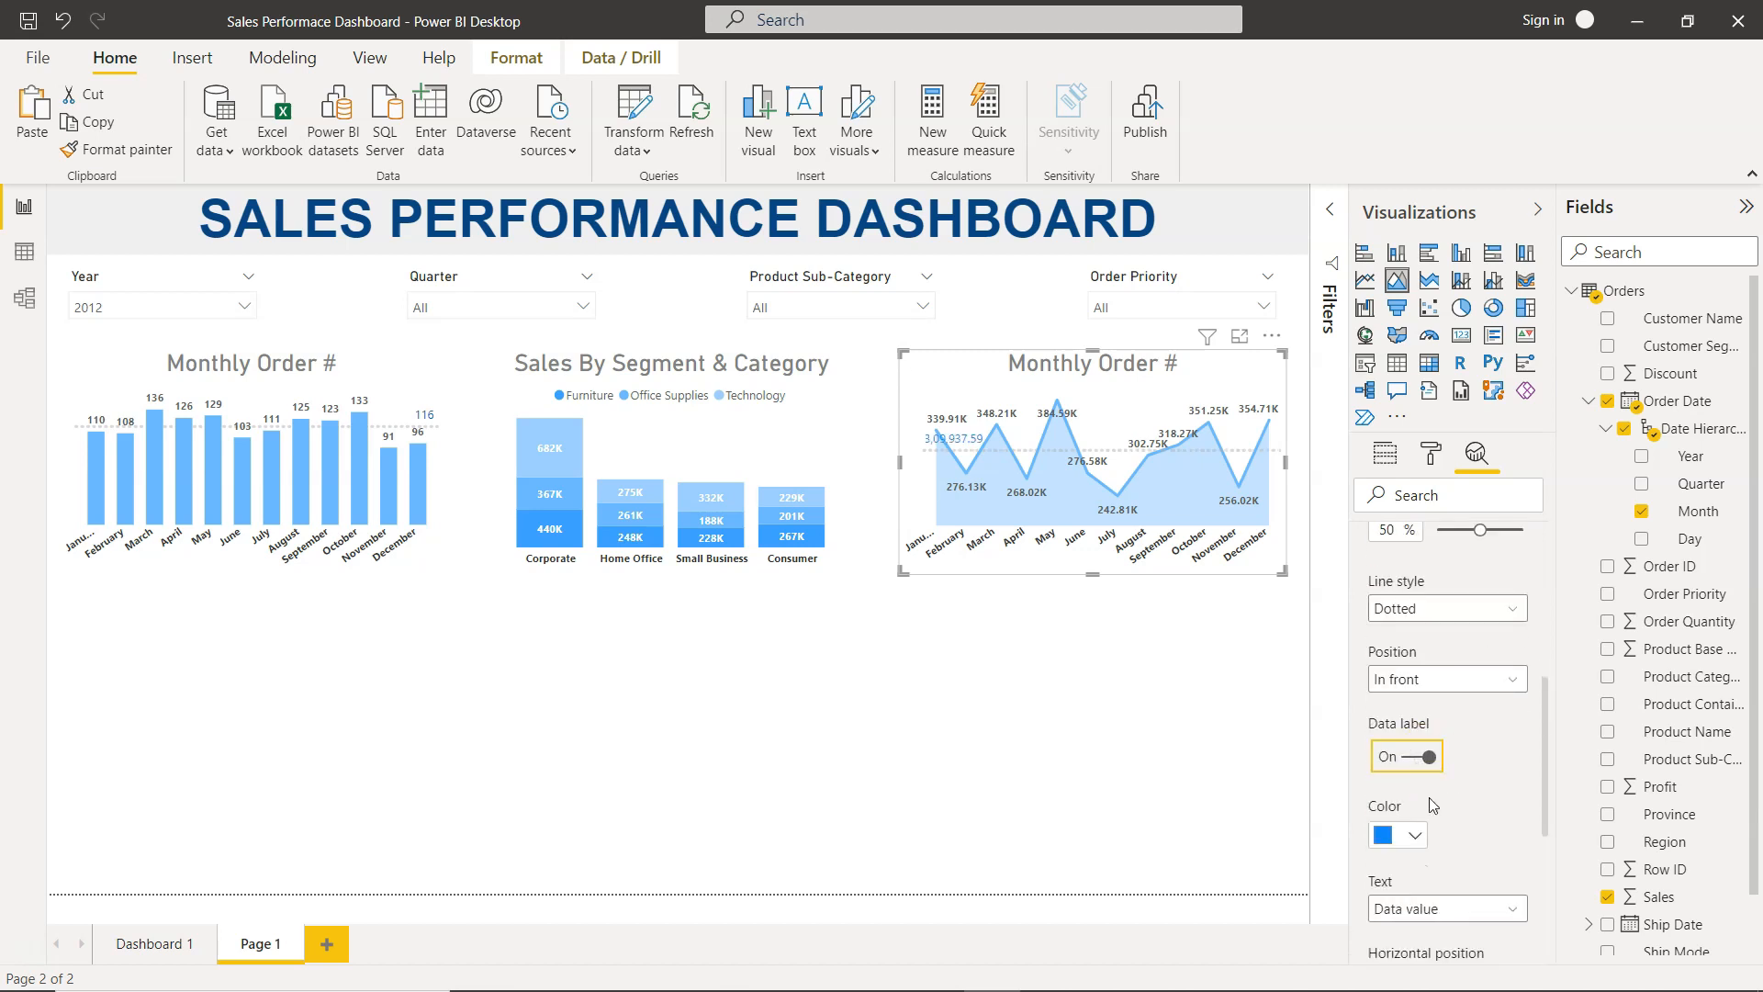
Step: Set the average line label's vertical position to Under and its value decimal places to 0
{"action": "scroll", "coordinate": [1442, 859], "scroll_direction": "down", "scroll_amount": 1}
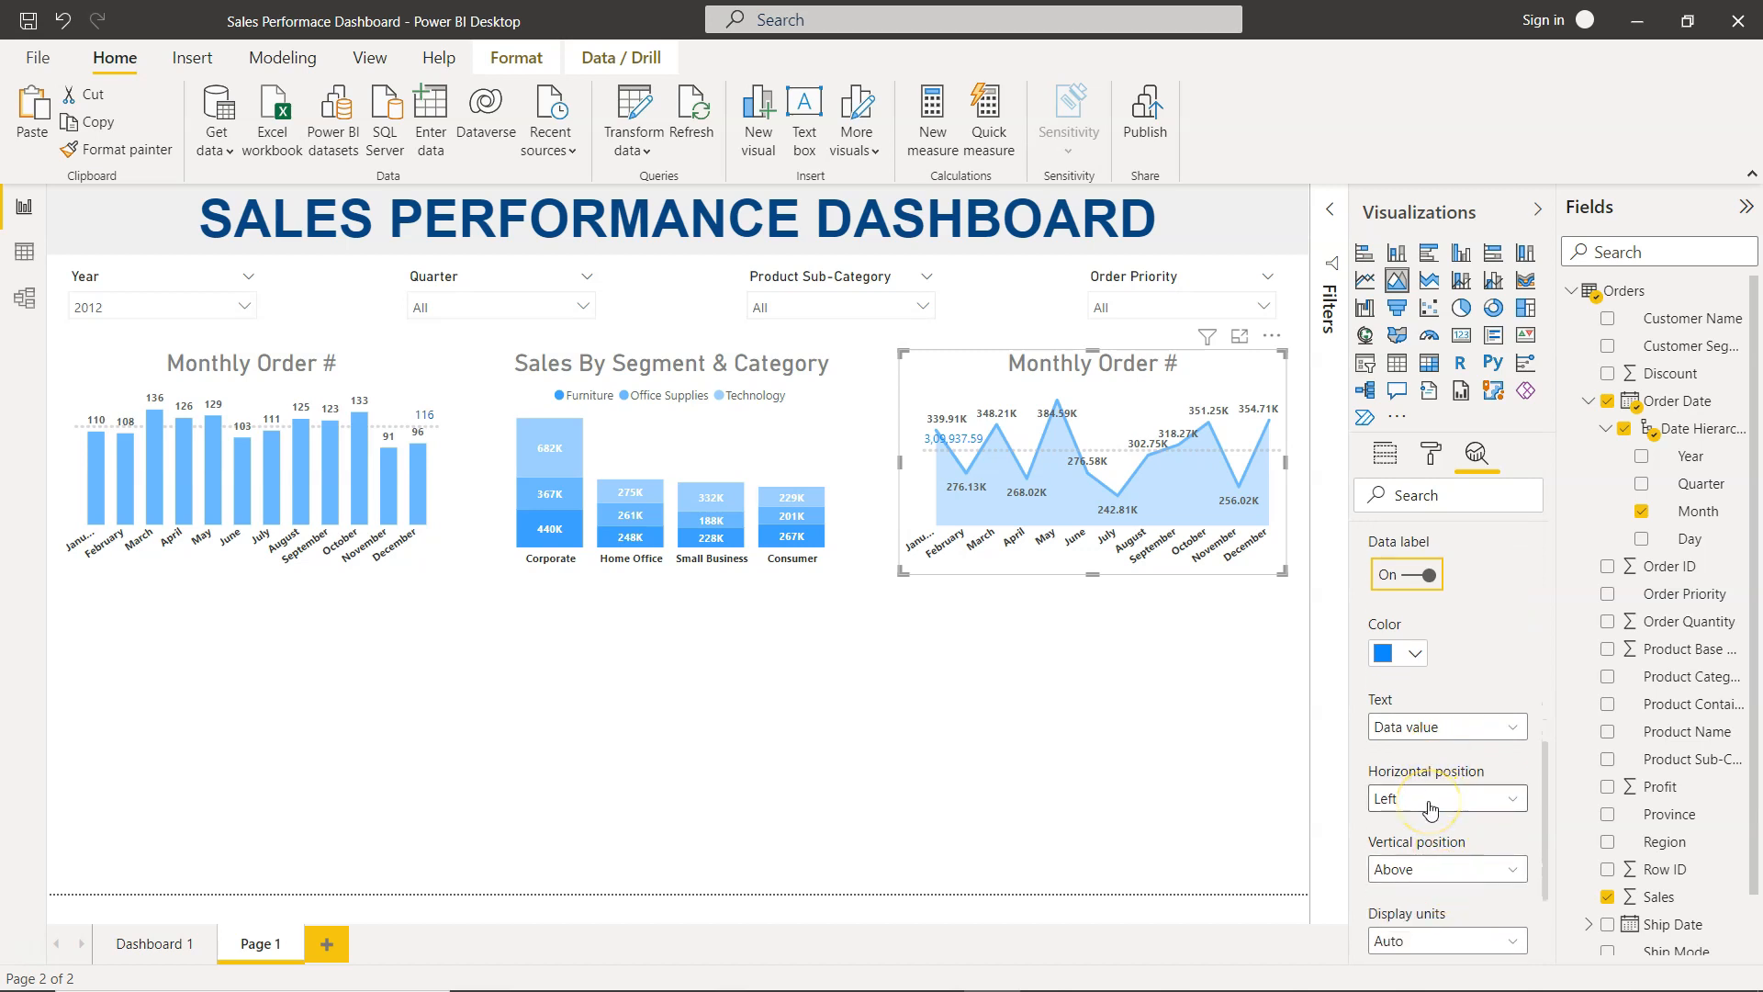
{"action": "scroll", "coordinate": [1430, 808], "scroll_direction": "down", "scroll_amount": 2}
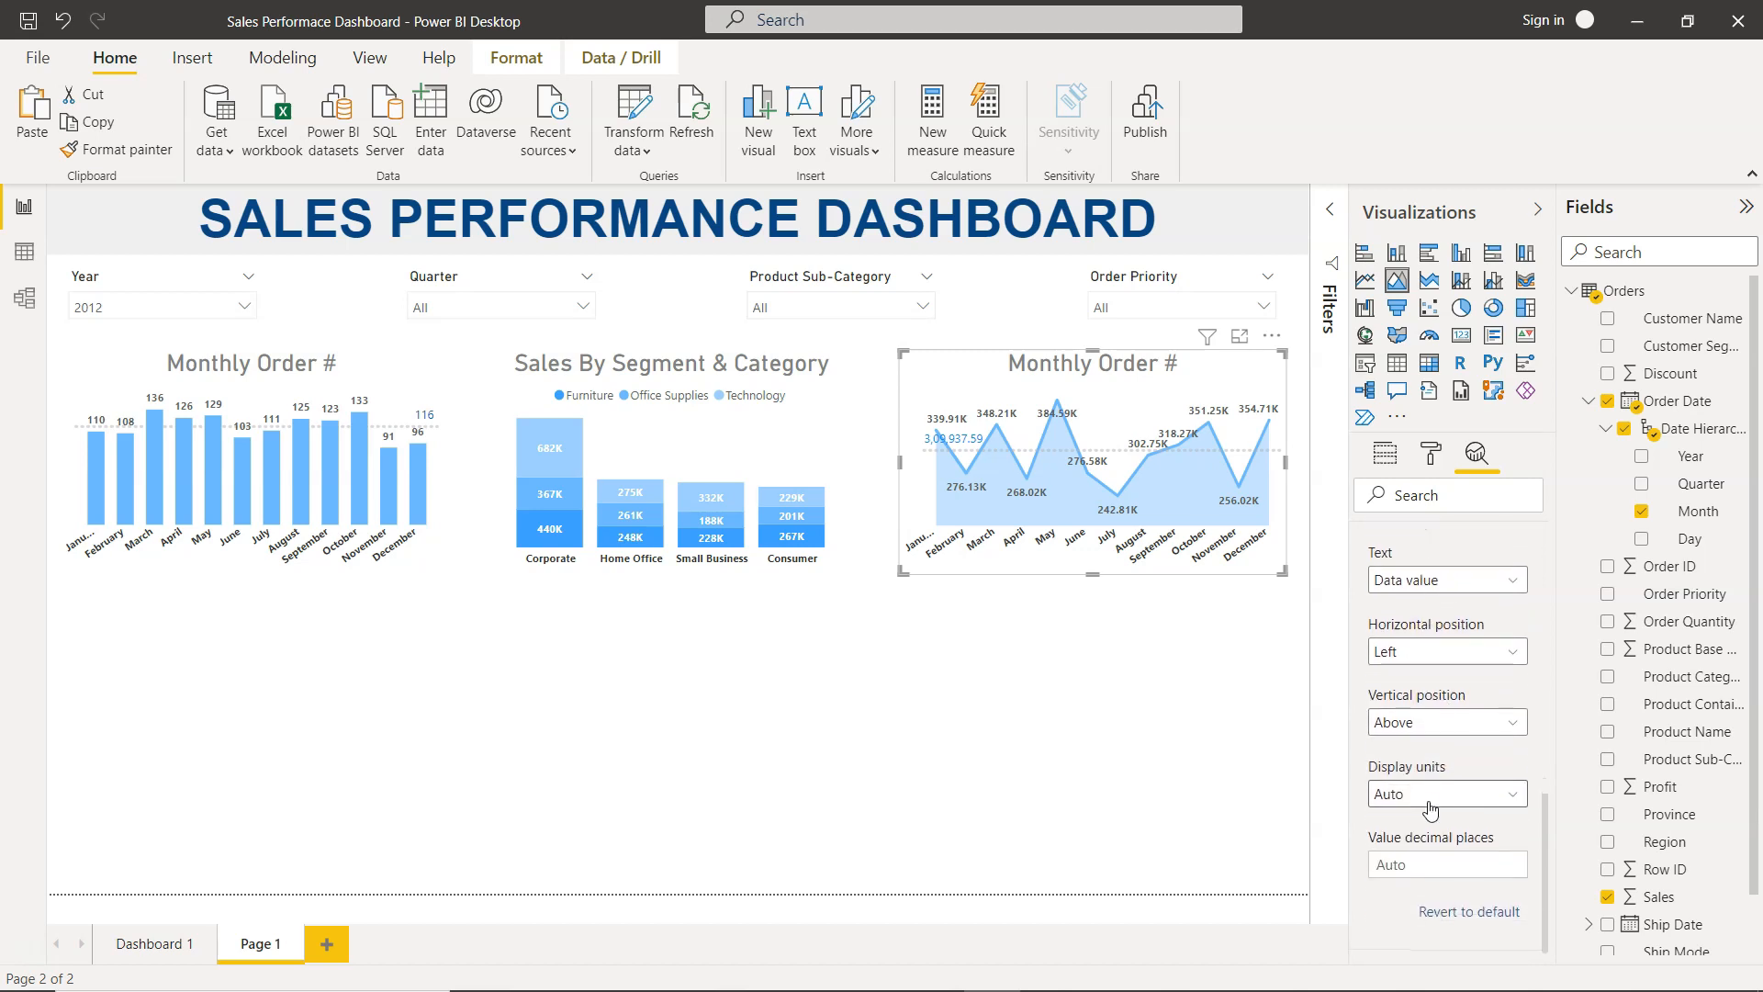
{"action": "left_click", "coordinate": [1428, 726]}
{"action": "left_click", "coordinate": [1425, 772]}
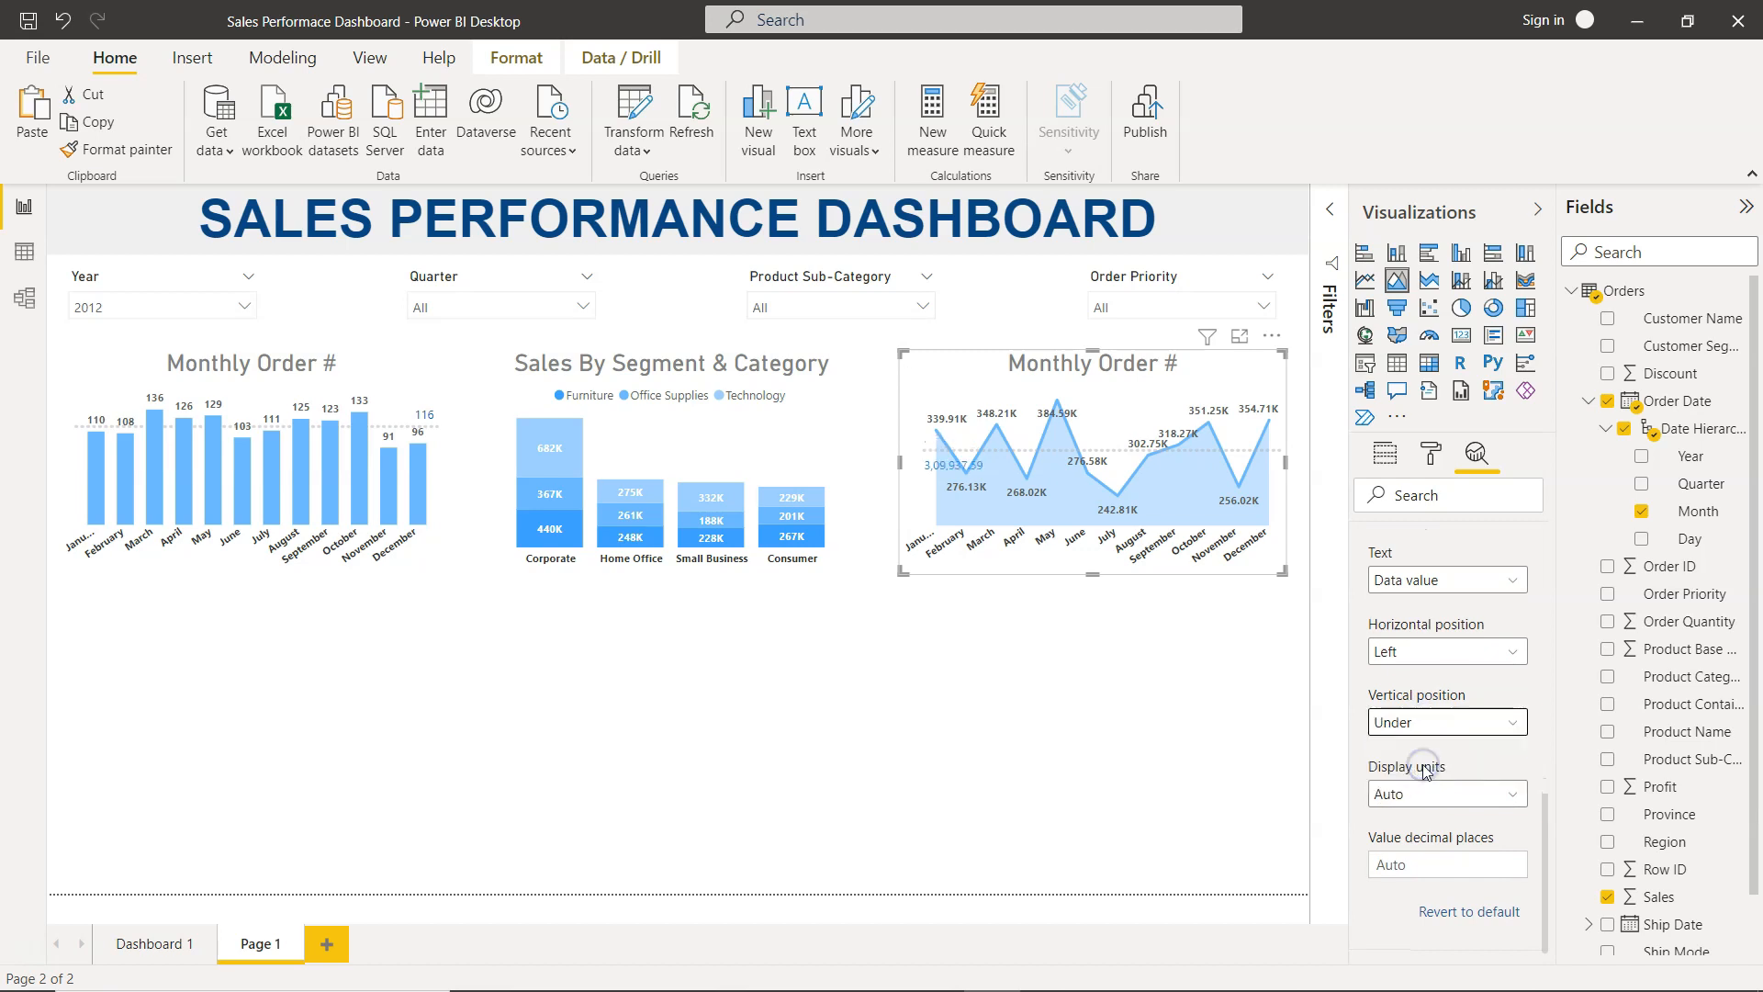
{"action": "left_click", "coordinate": [1451, 863]}
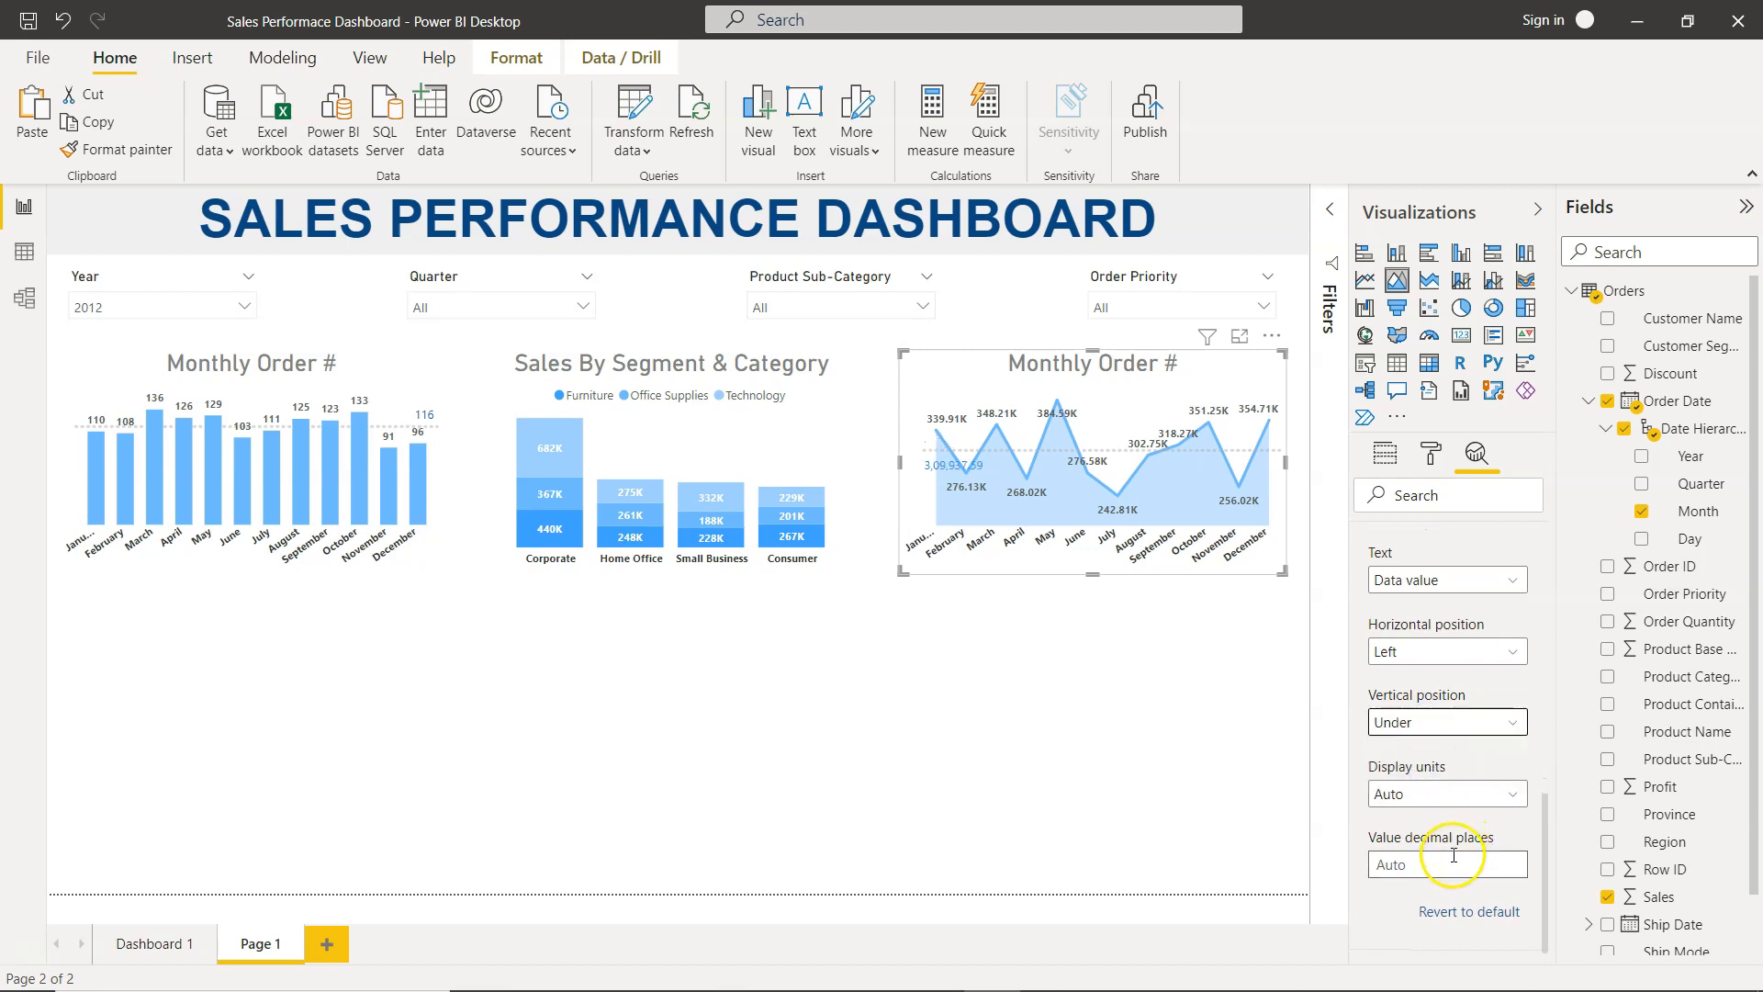
{"action": "type", "text": "0"}
{"action": "key", "text": "Tab"}
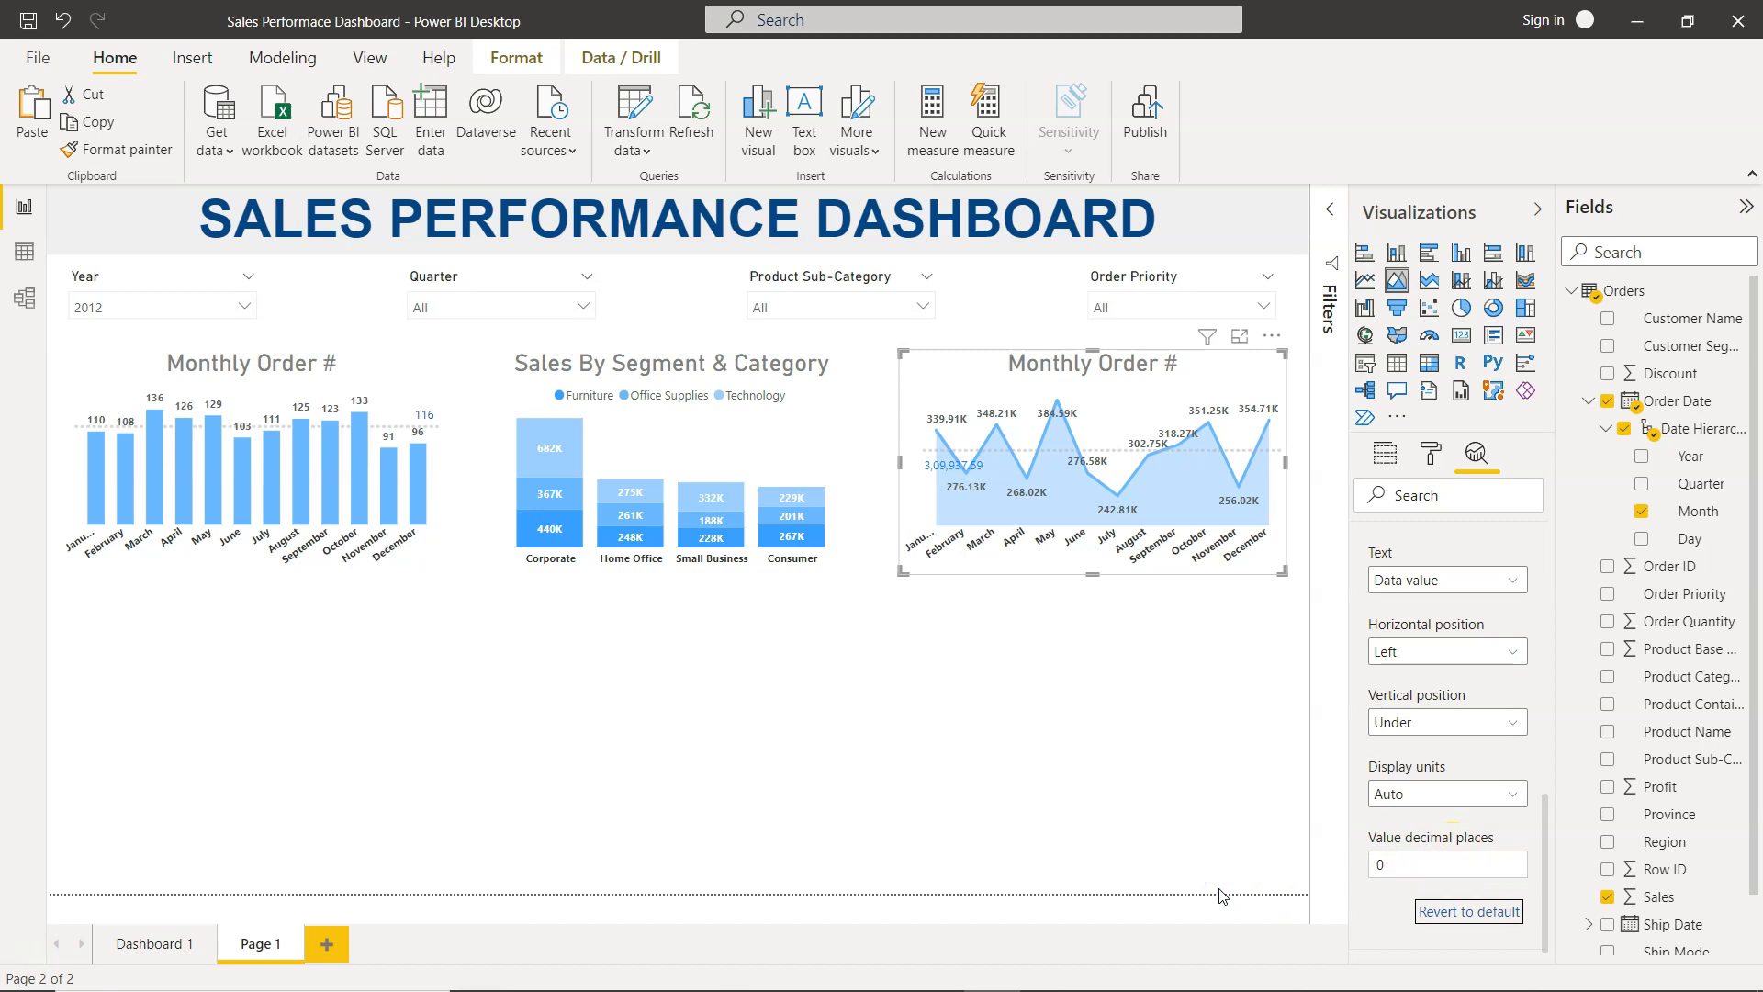
Step: Set the area chart's average line label display units to Thousands and its color to a darker blue
{"action": "left_click", "coordinate": [1395, 793]}
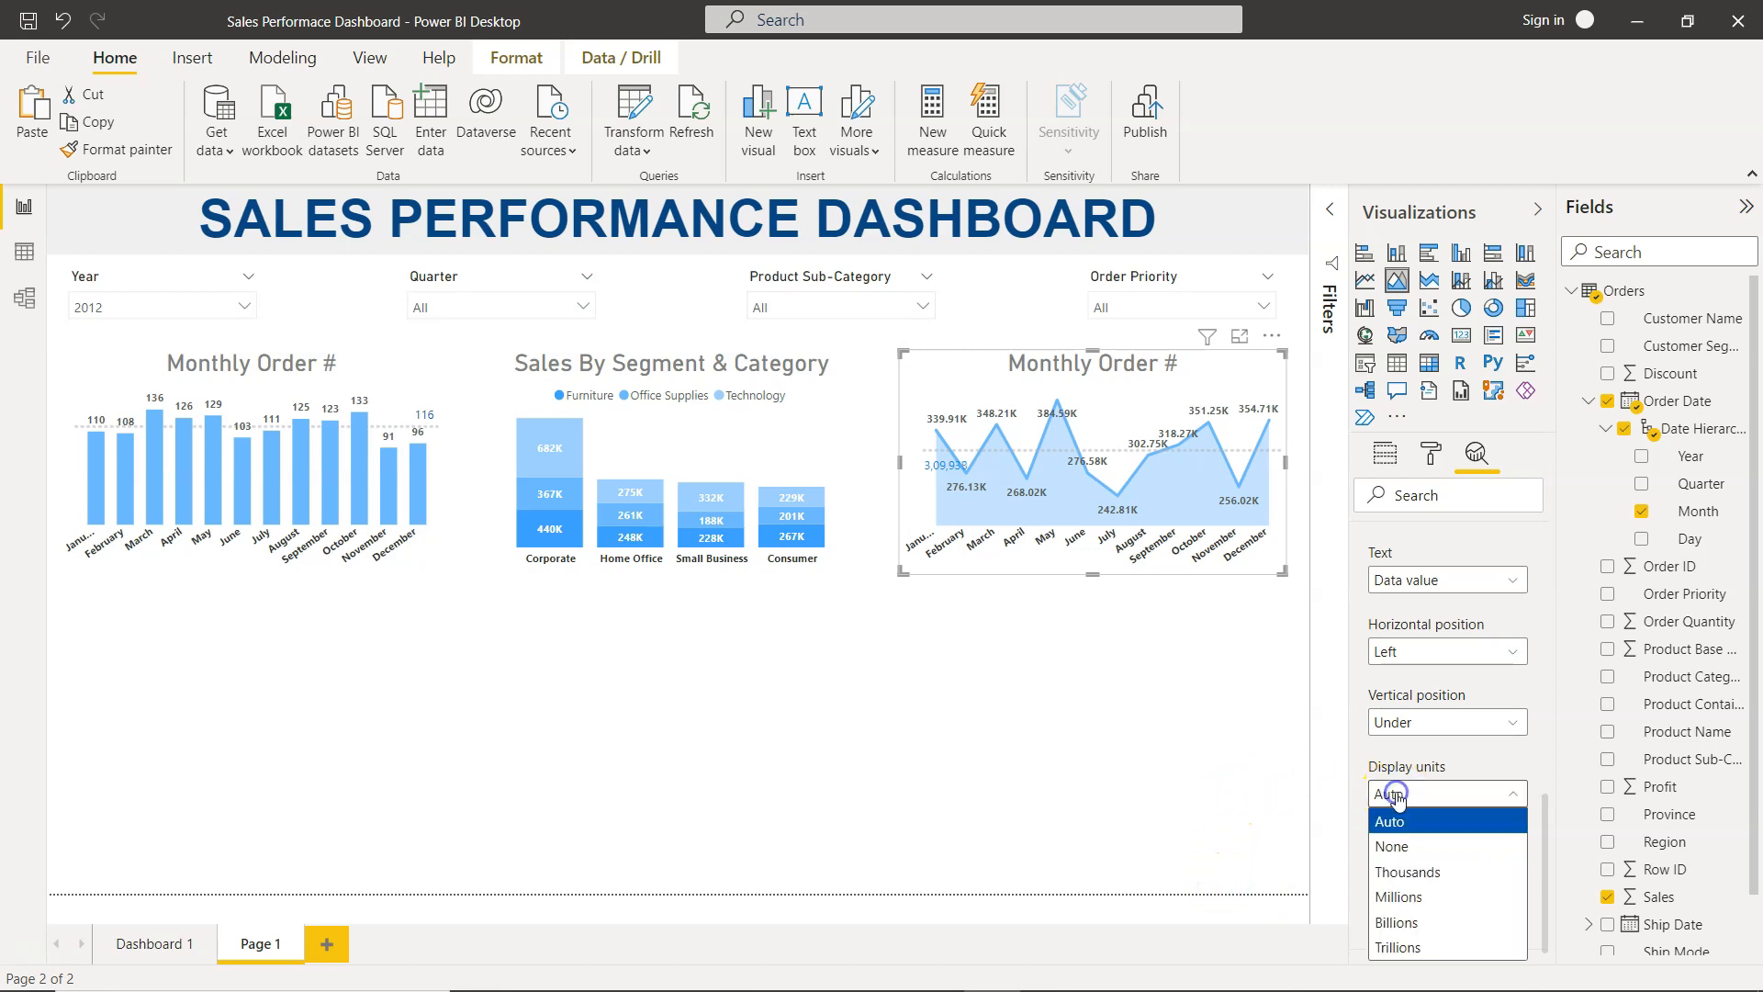
{"action": "left_click", "coordinate": [1414, 873]}
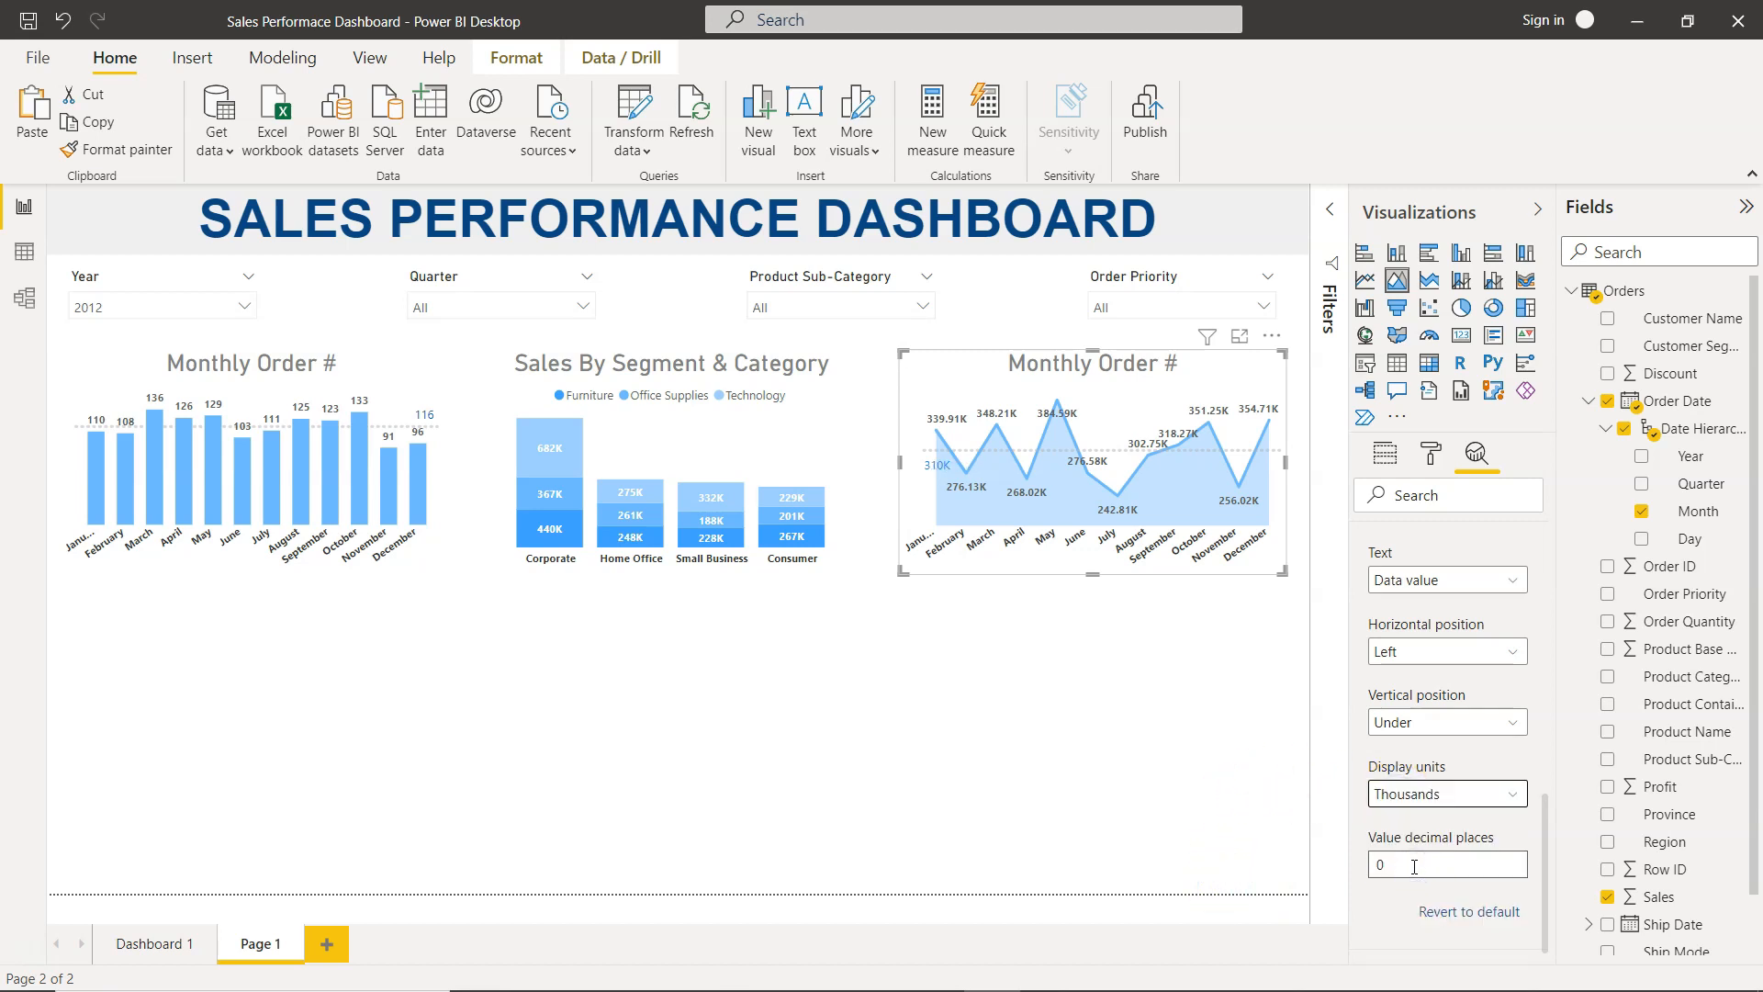
{"action": "scroll", "coordinate": [1400, 671], "scroll_direction": "up", "scroll_amount": 2}
{"action": "scroll", "coordinate": [1403, 670], "scroll_direction": "up", "scroll_amount": 1}
{"action": "left_click", "coordinate": [1414, 730]}
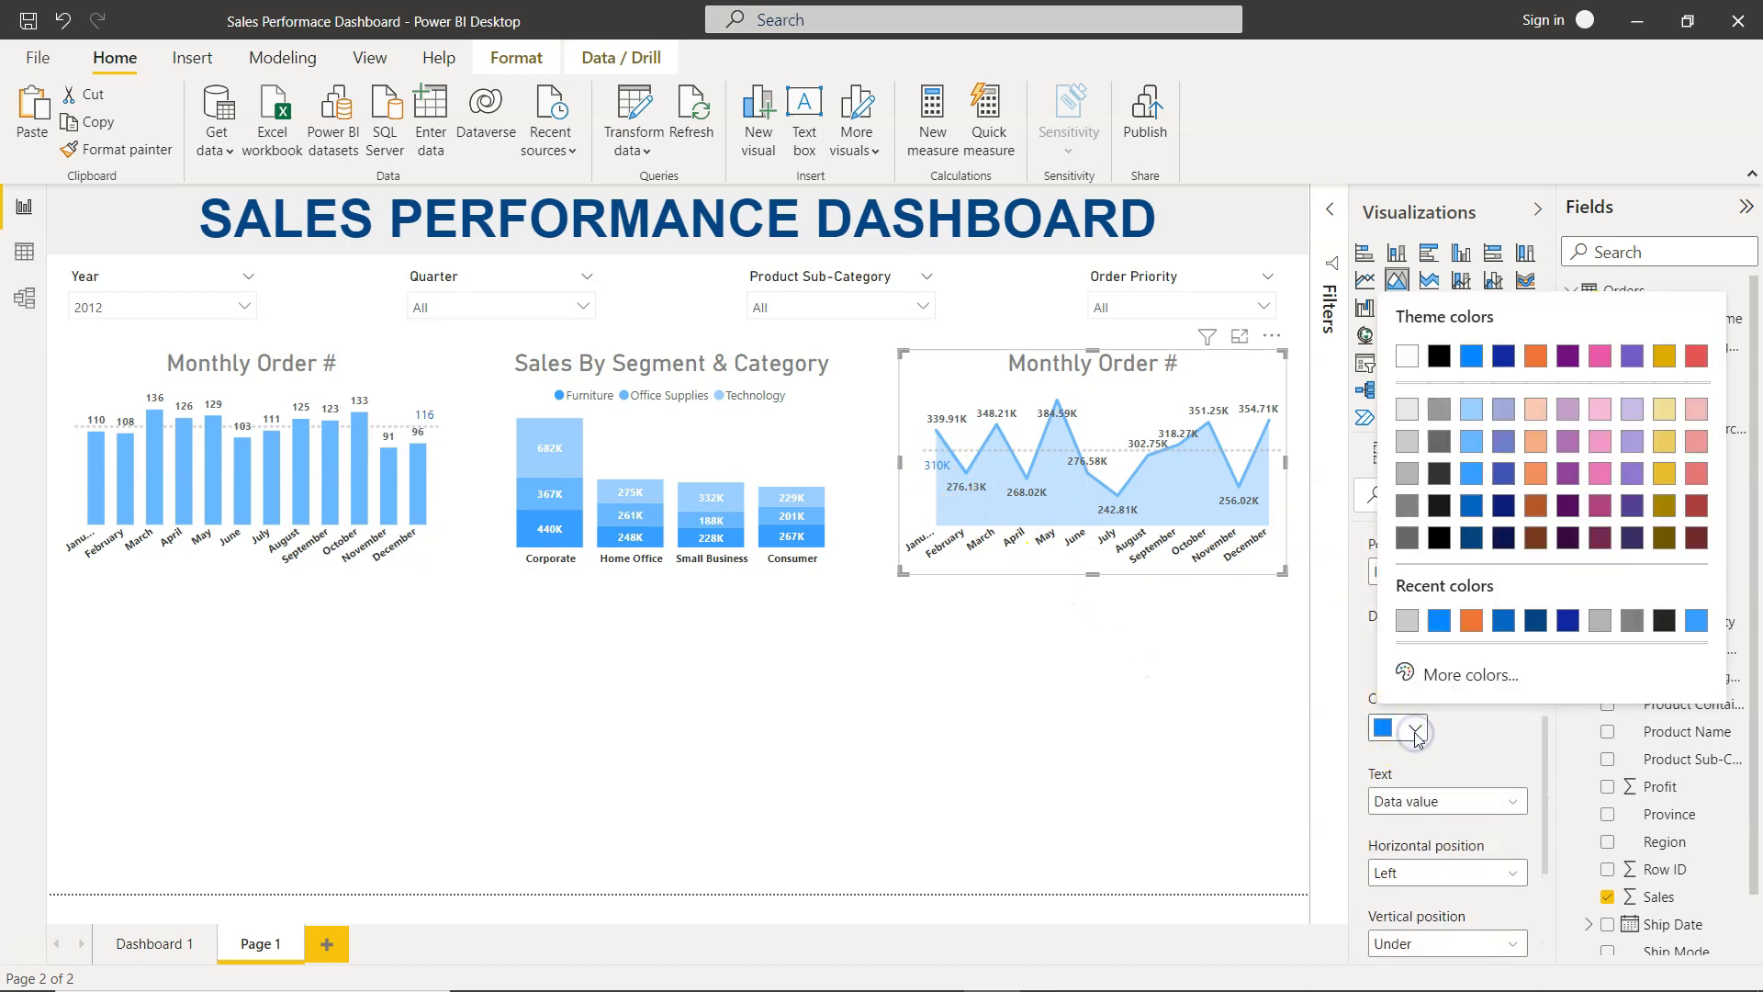
{"action": "left_click", "coordinate": [1472, 505]}
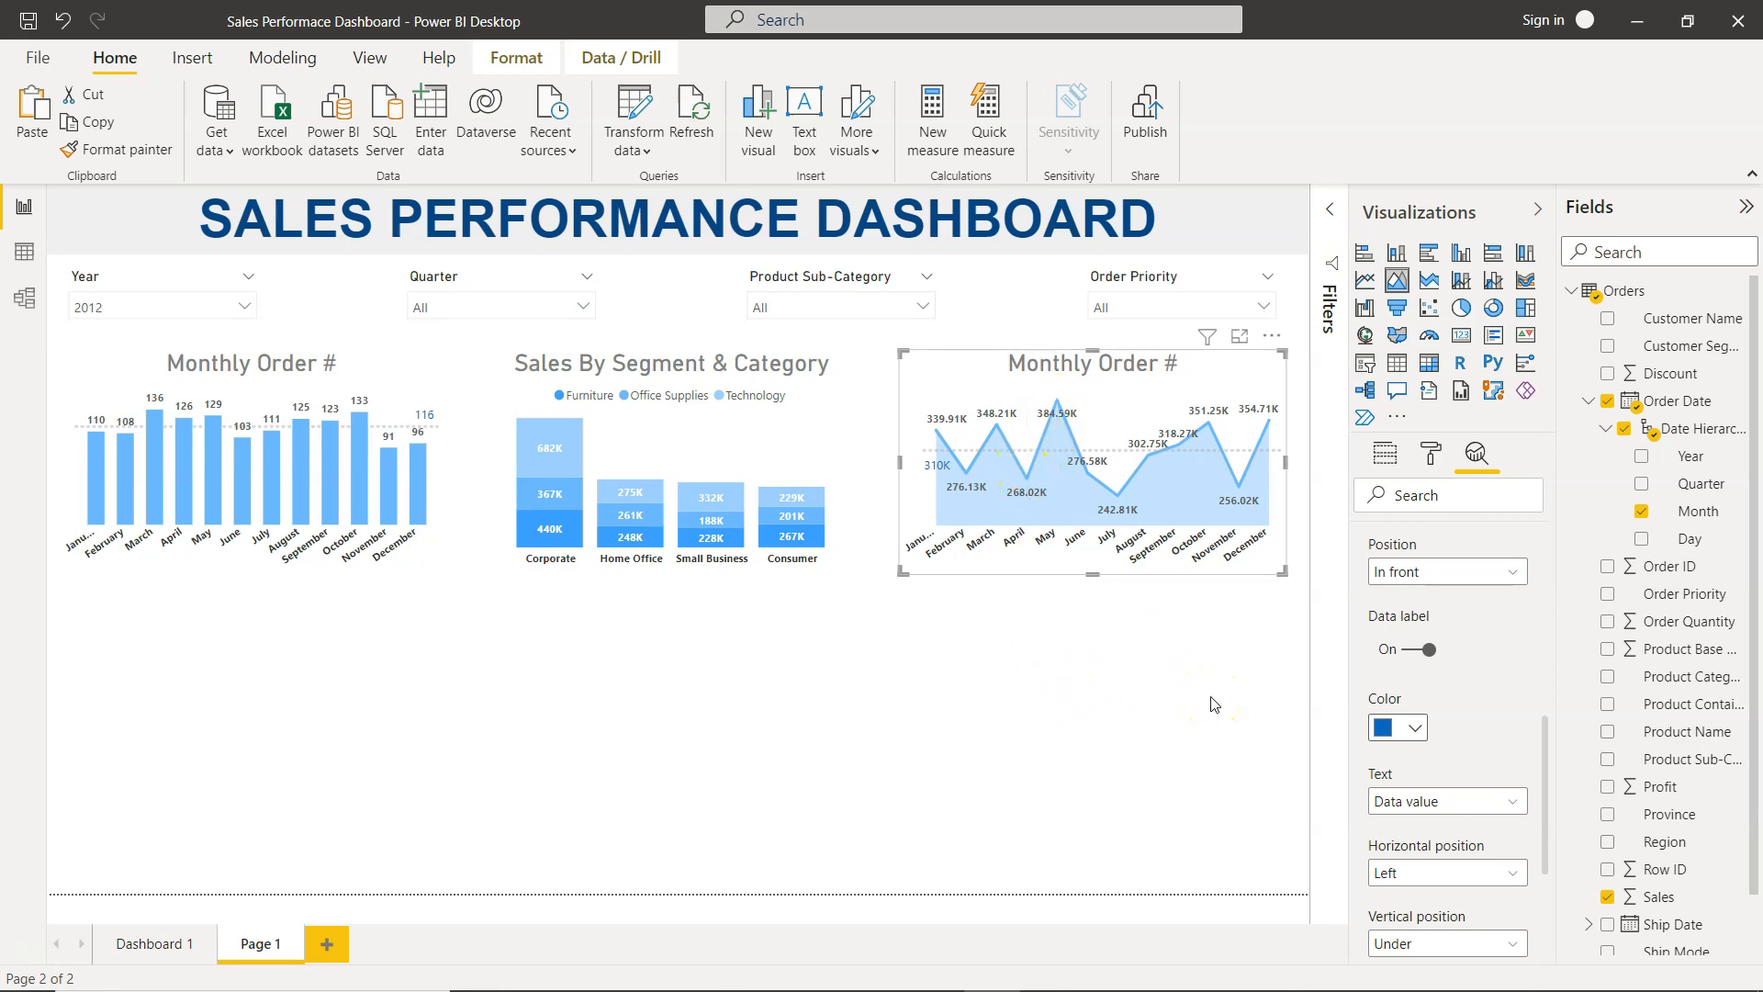
{"action": "left_click", "coordinate": [1146, 698]}
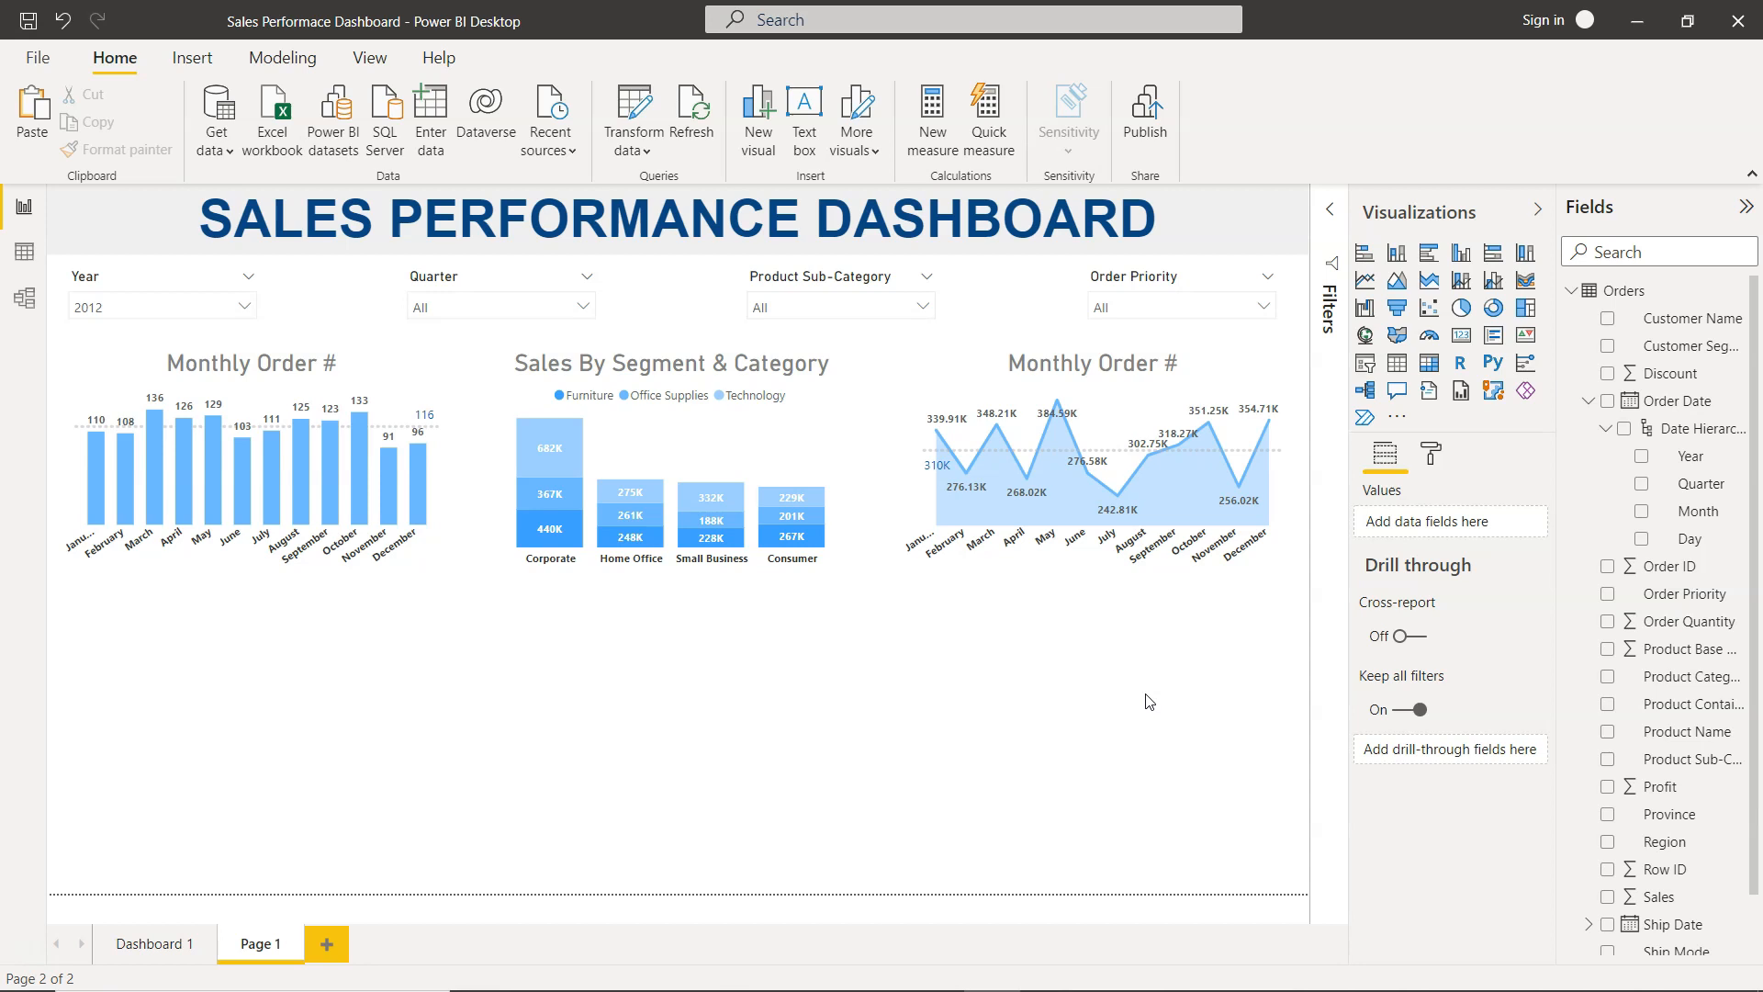
{"action": "left_click", "coordinate": [1144, 400]}
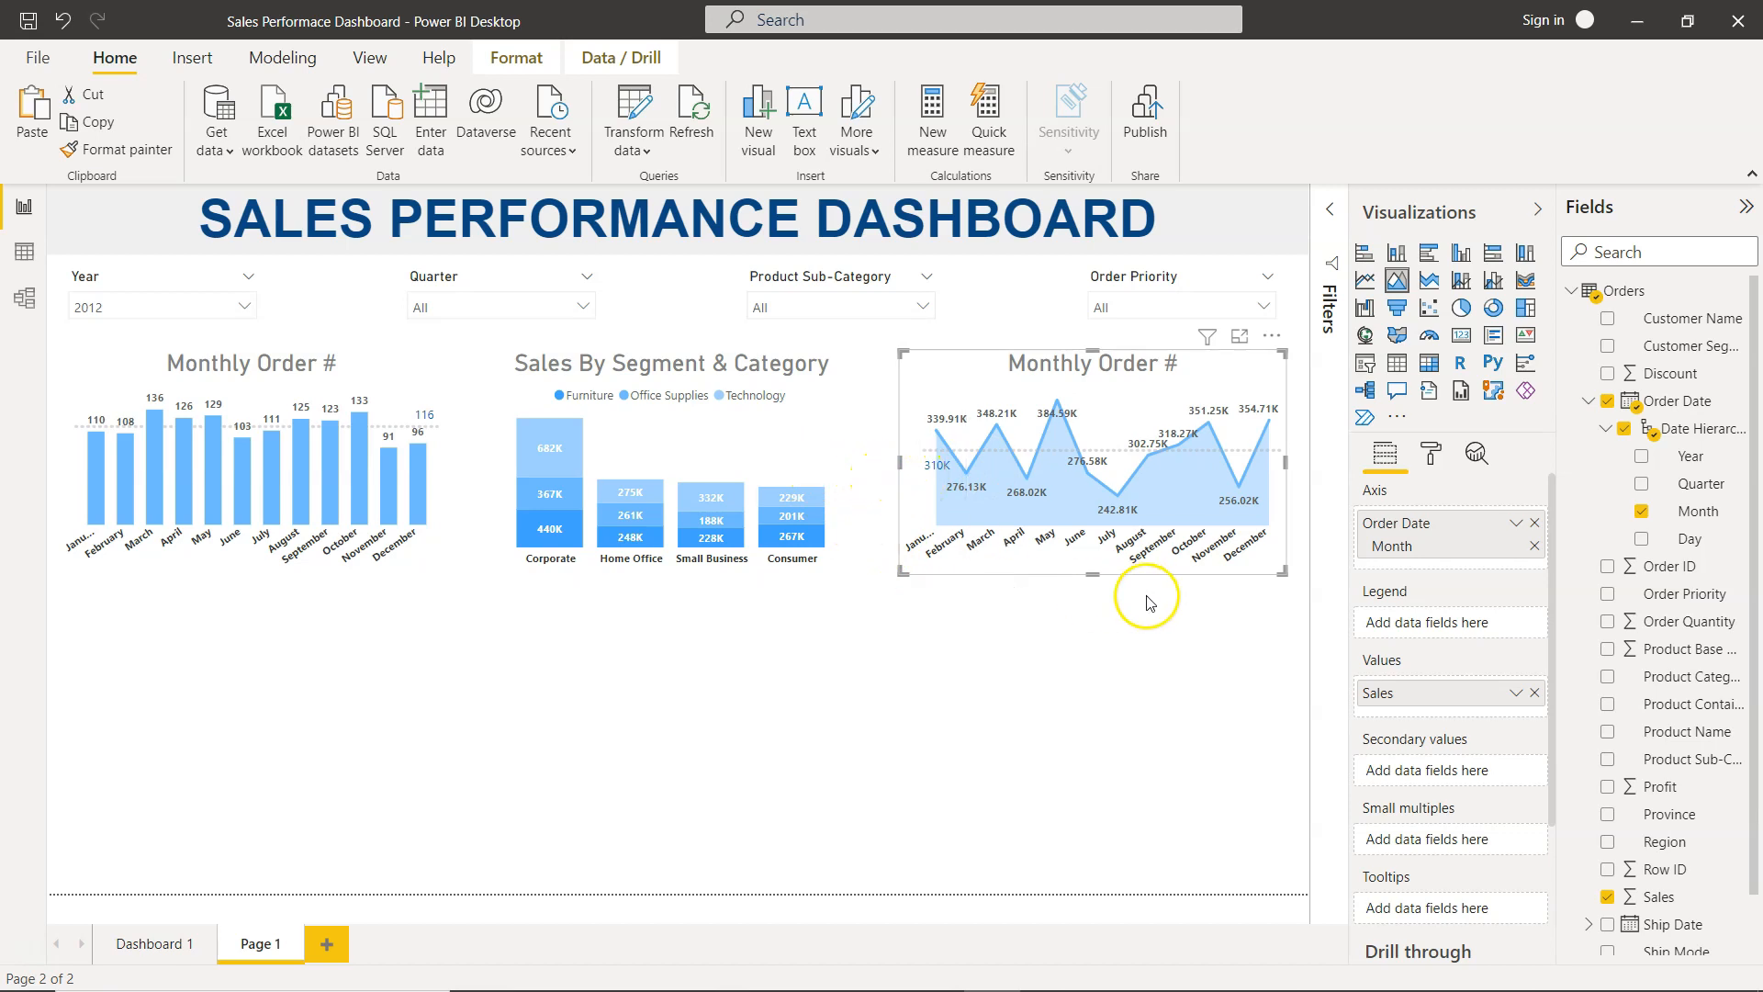
{"action": "left_click", "coordinate": [1089, 631]}
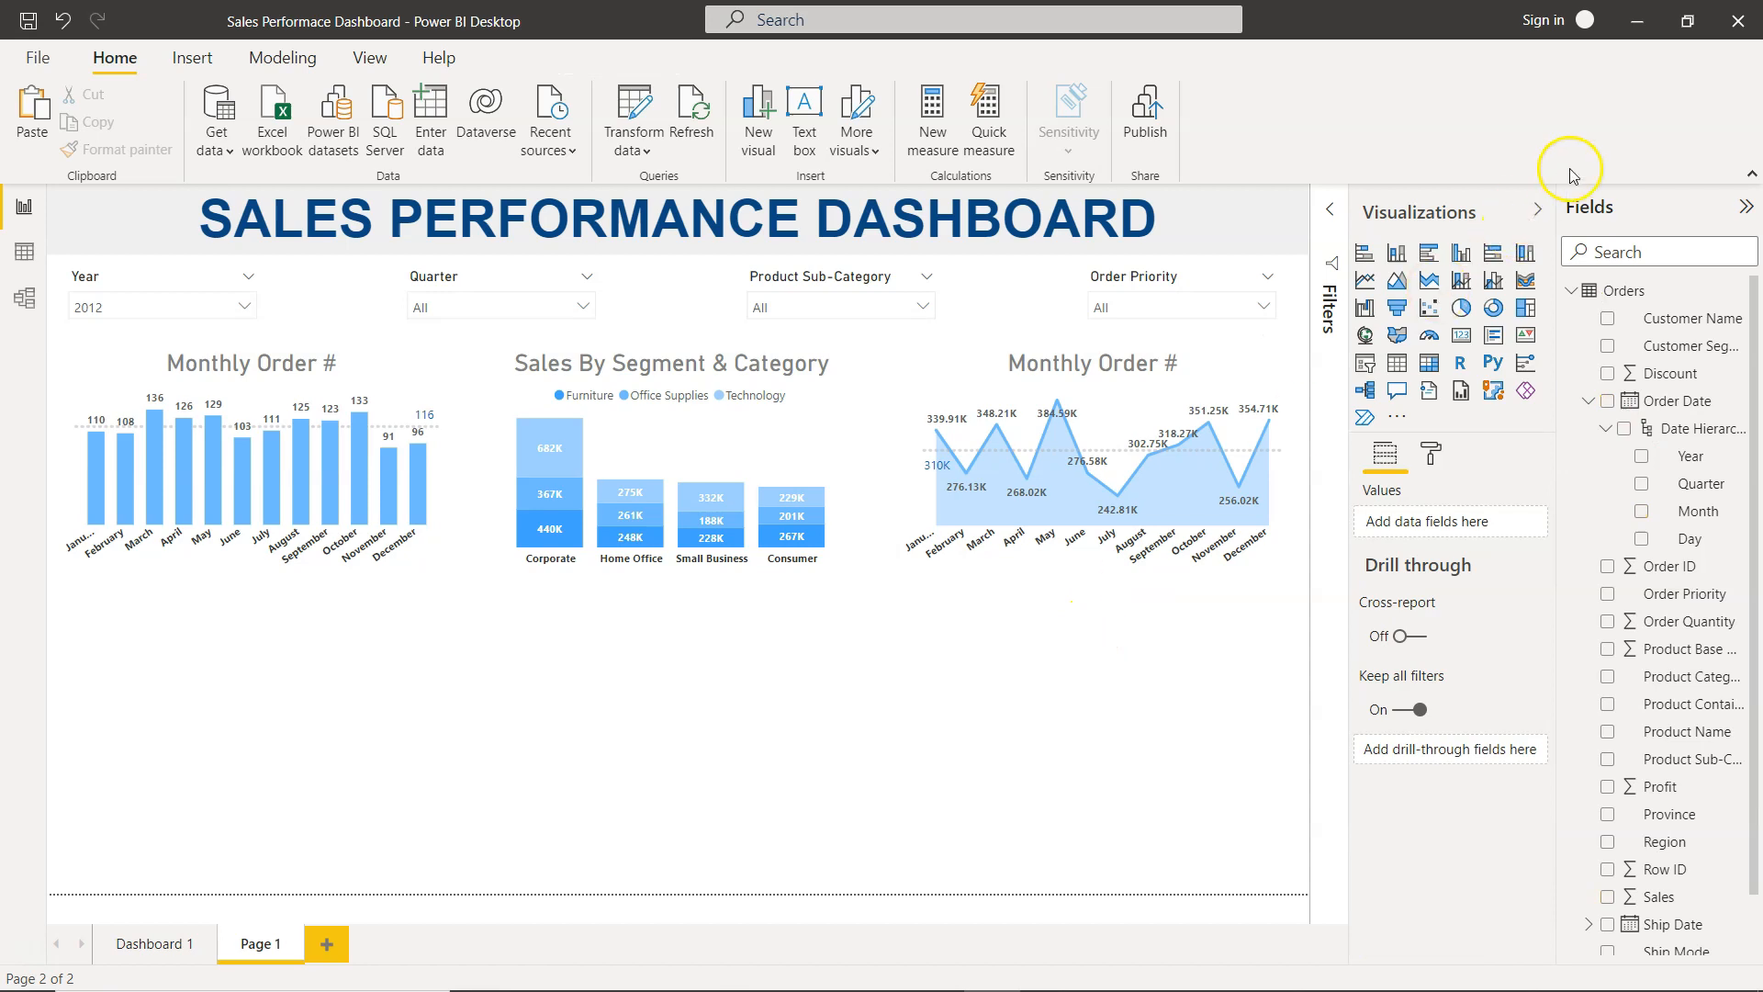
Step: Collapse the Visualizations and Fields panes and compare the layout of Page 1 with Dashboard 1
{"action": "left_click", "coordinate": [1537, 210]}
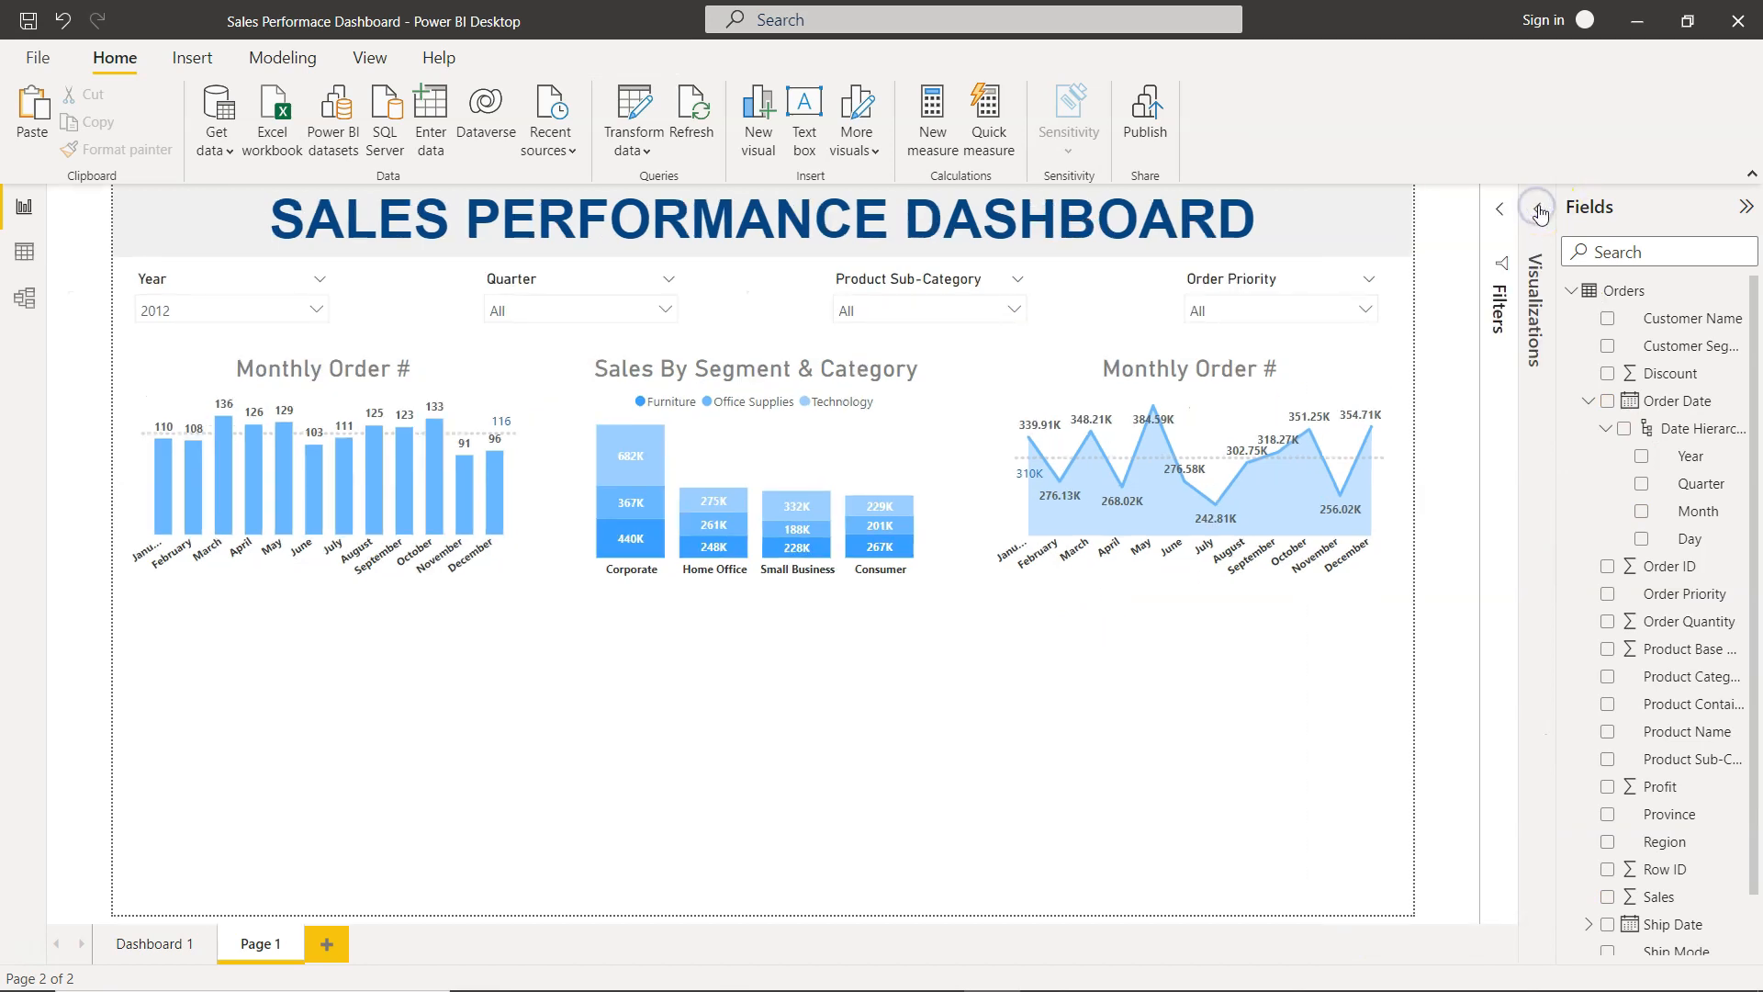
{"action": "left_click", "coordinate": [1746, 209]}
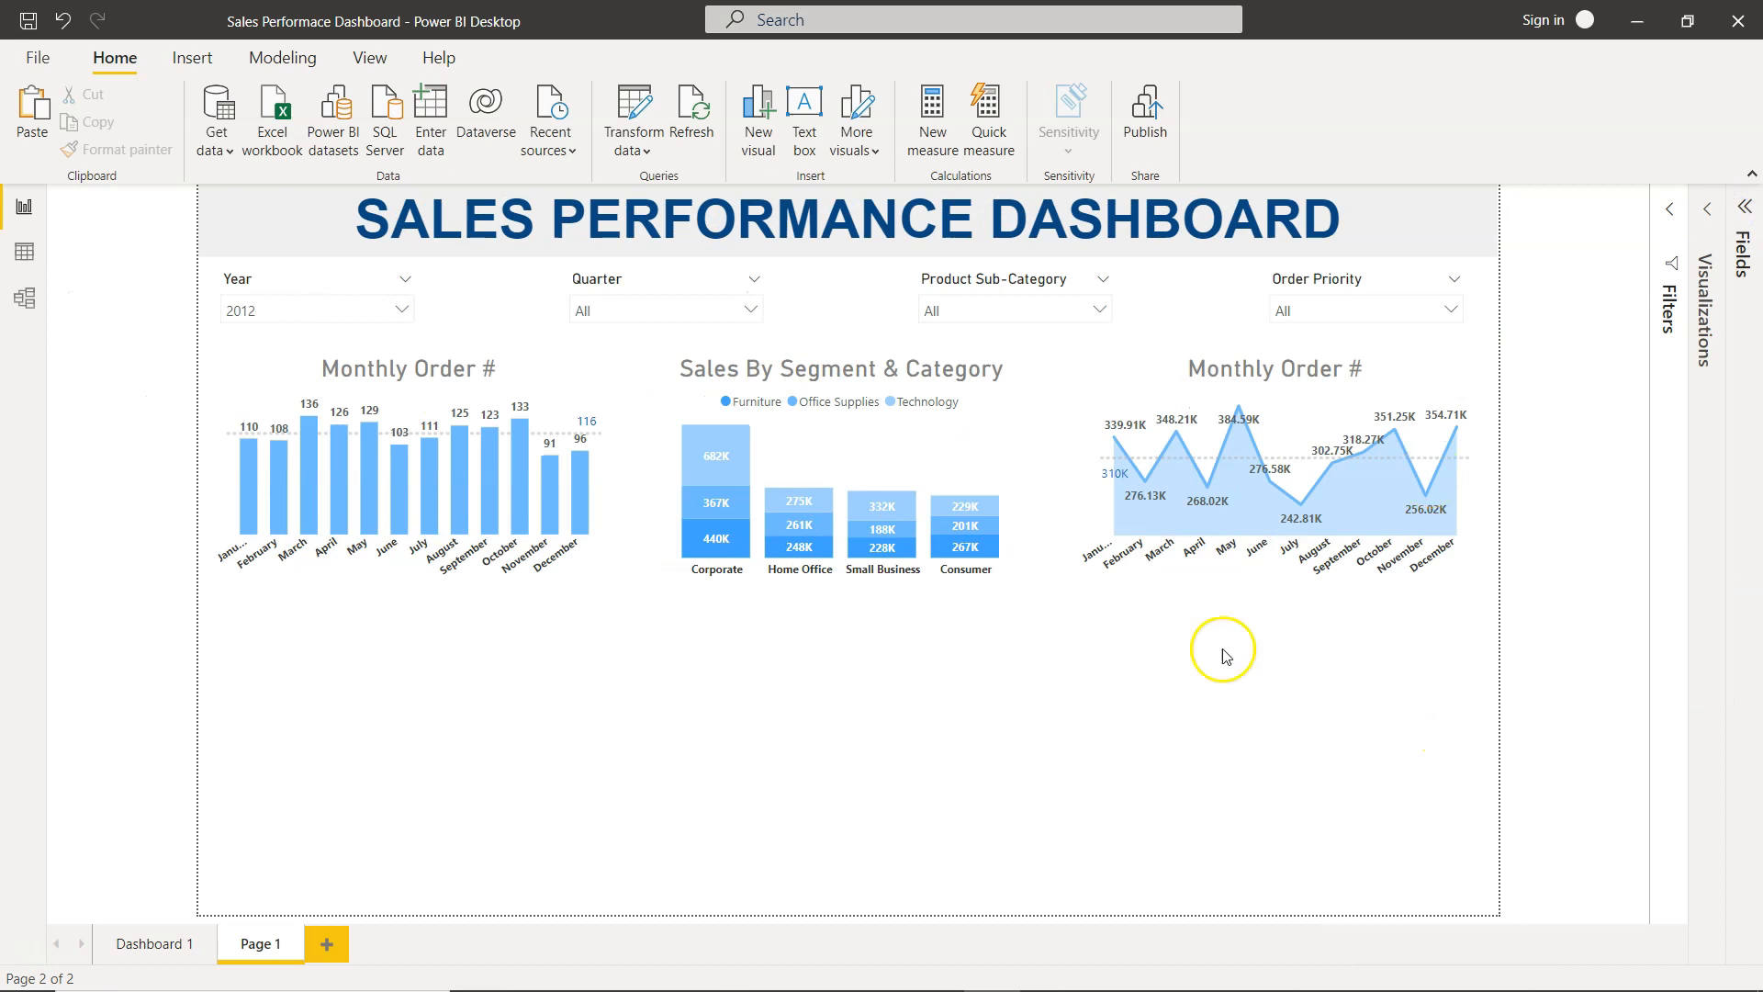
{"action": "left_click", "coordinate": [156, 953]}
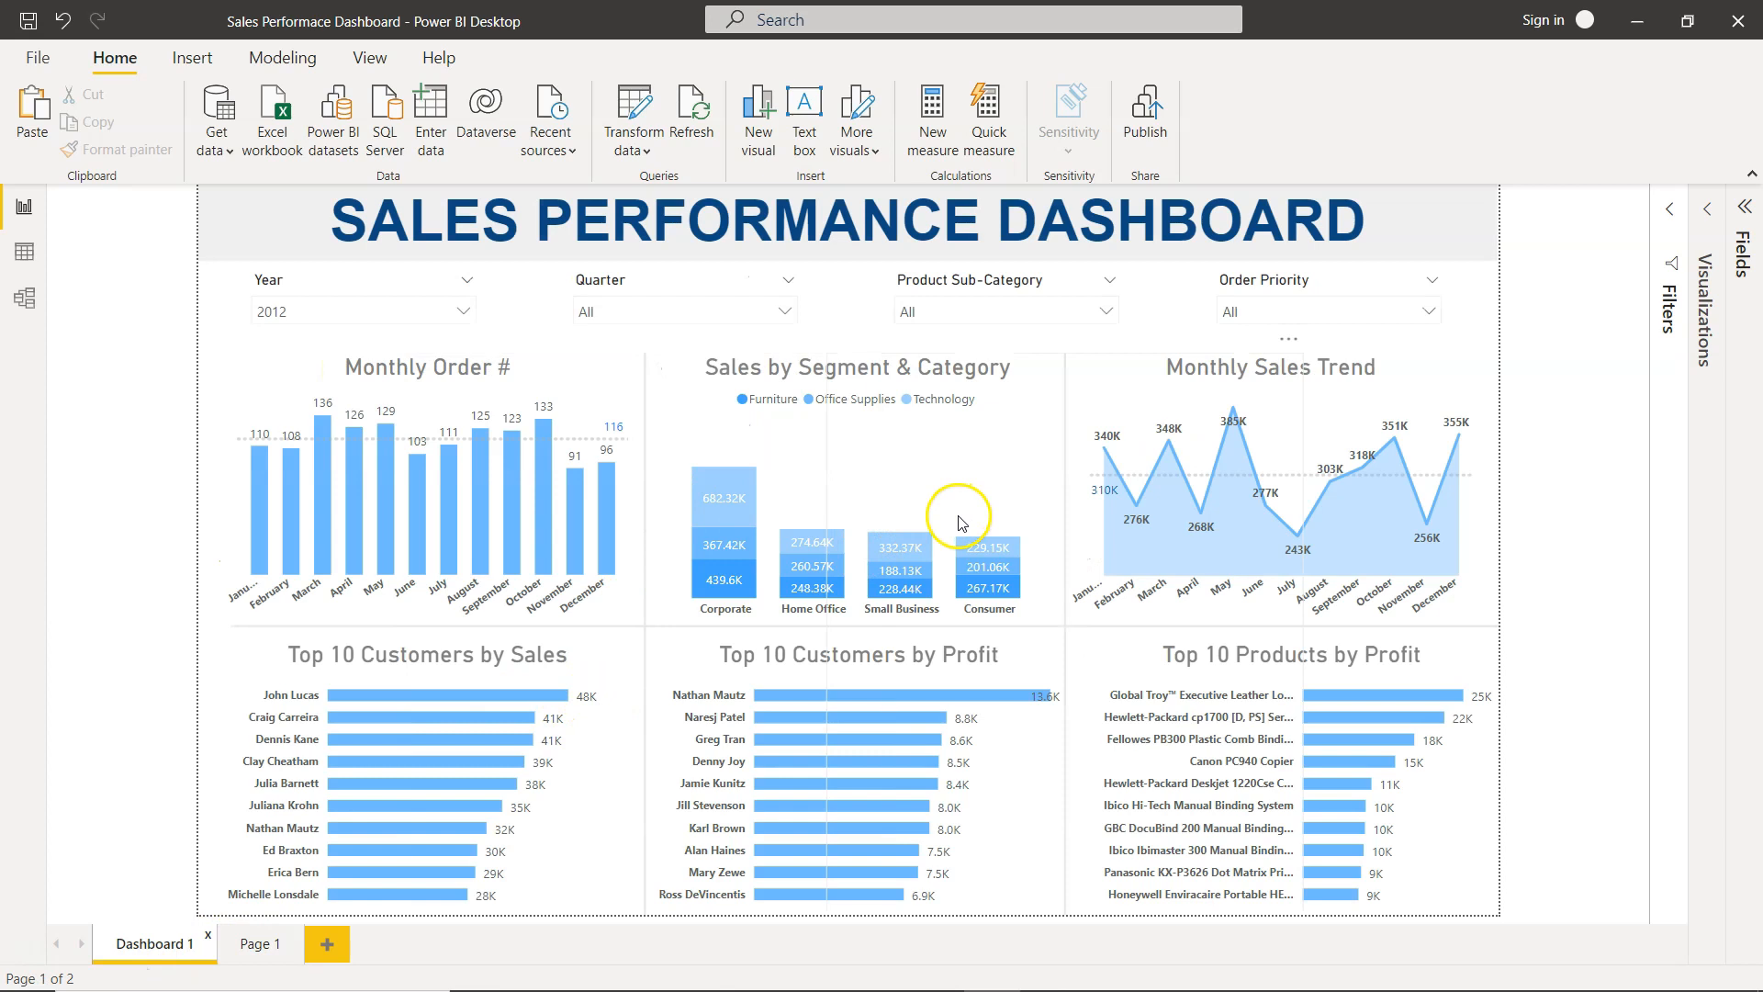
{"action": "left_click", "coordinate": [264, 946]}
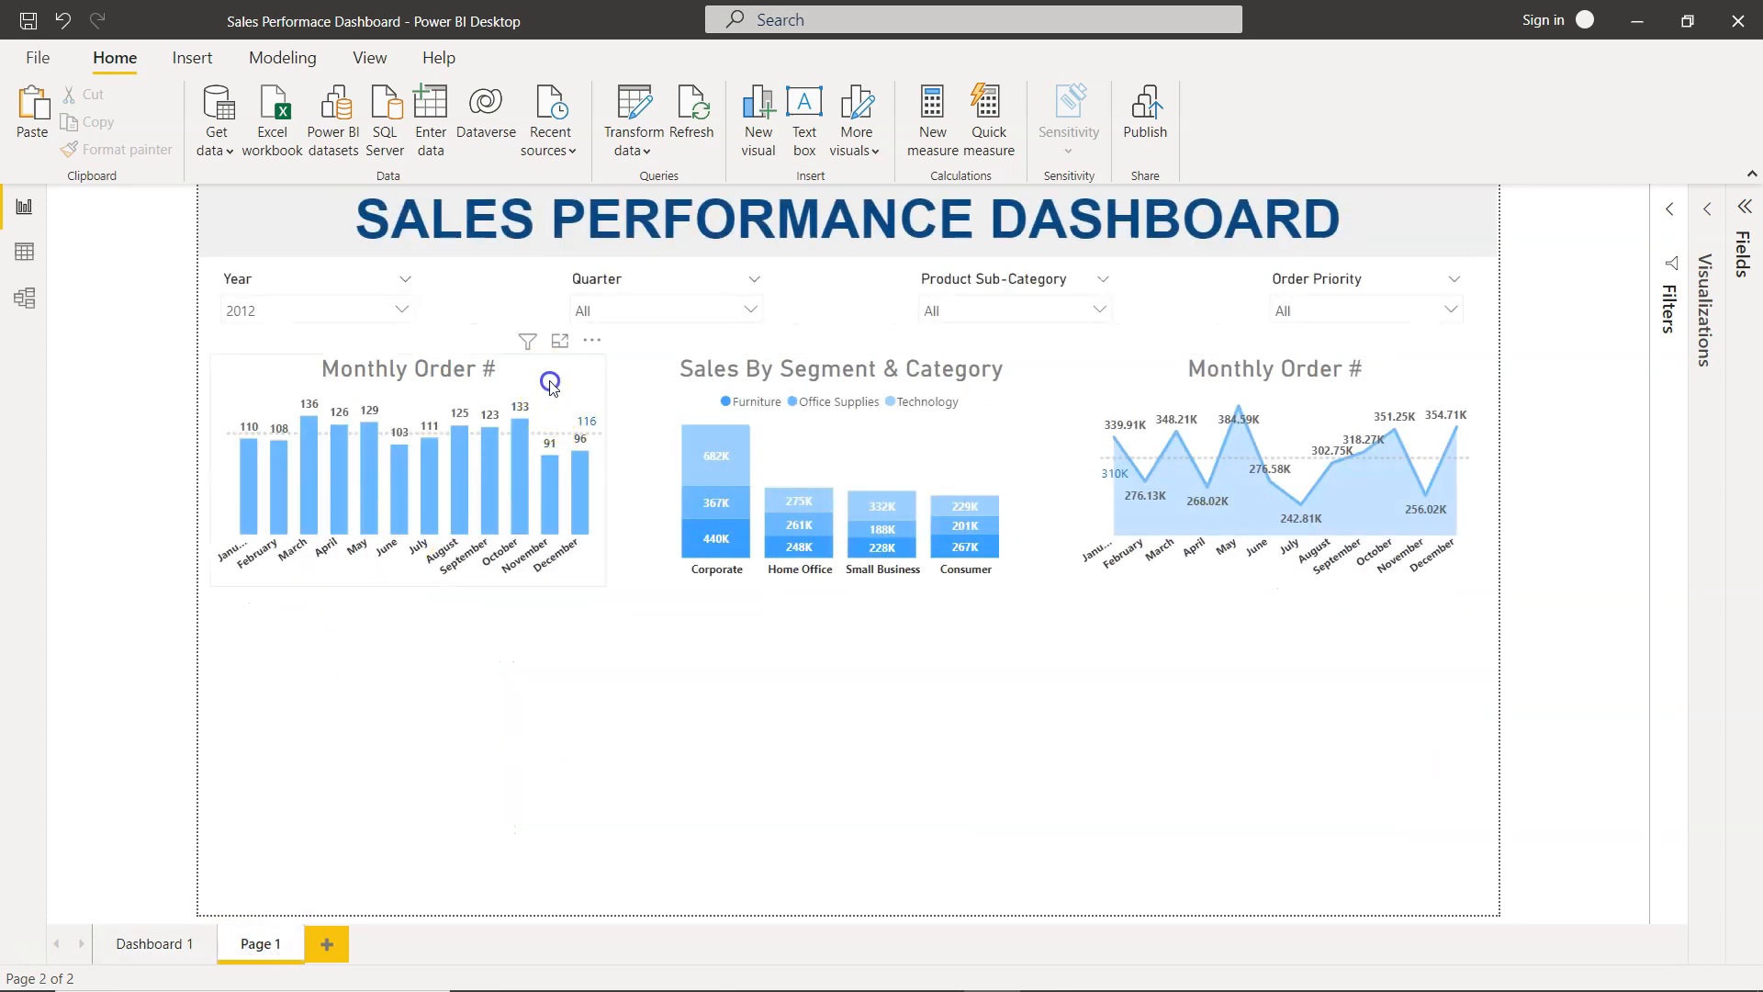
Step: Extend the lower edges of all three top-row charts on Page 1 slightly downward to the same height
{"action": "left_click", "coordinate": [412, 571]}
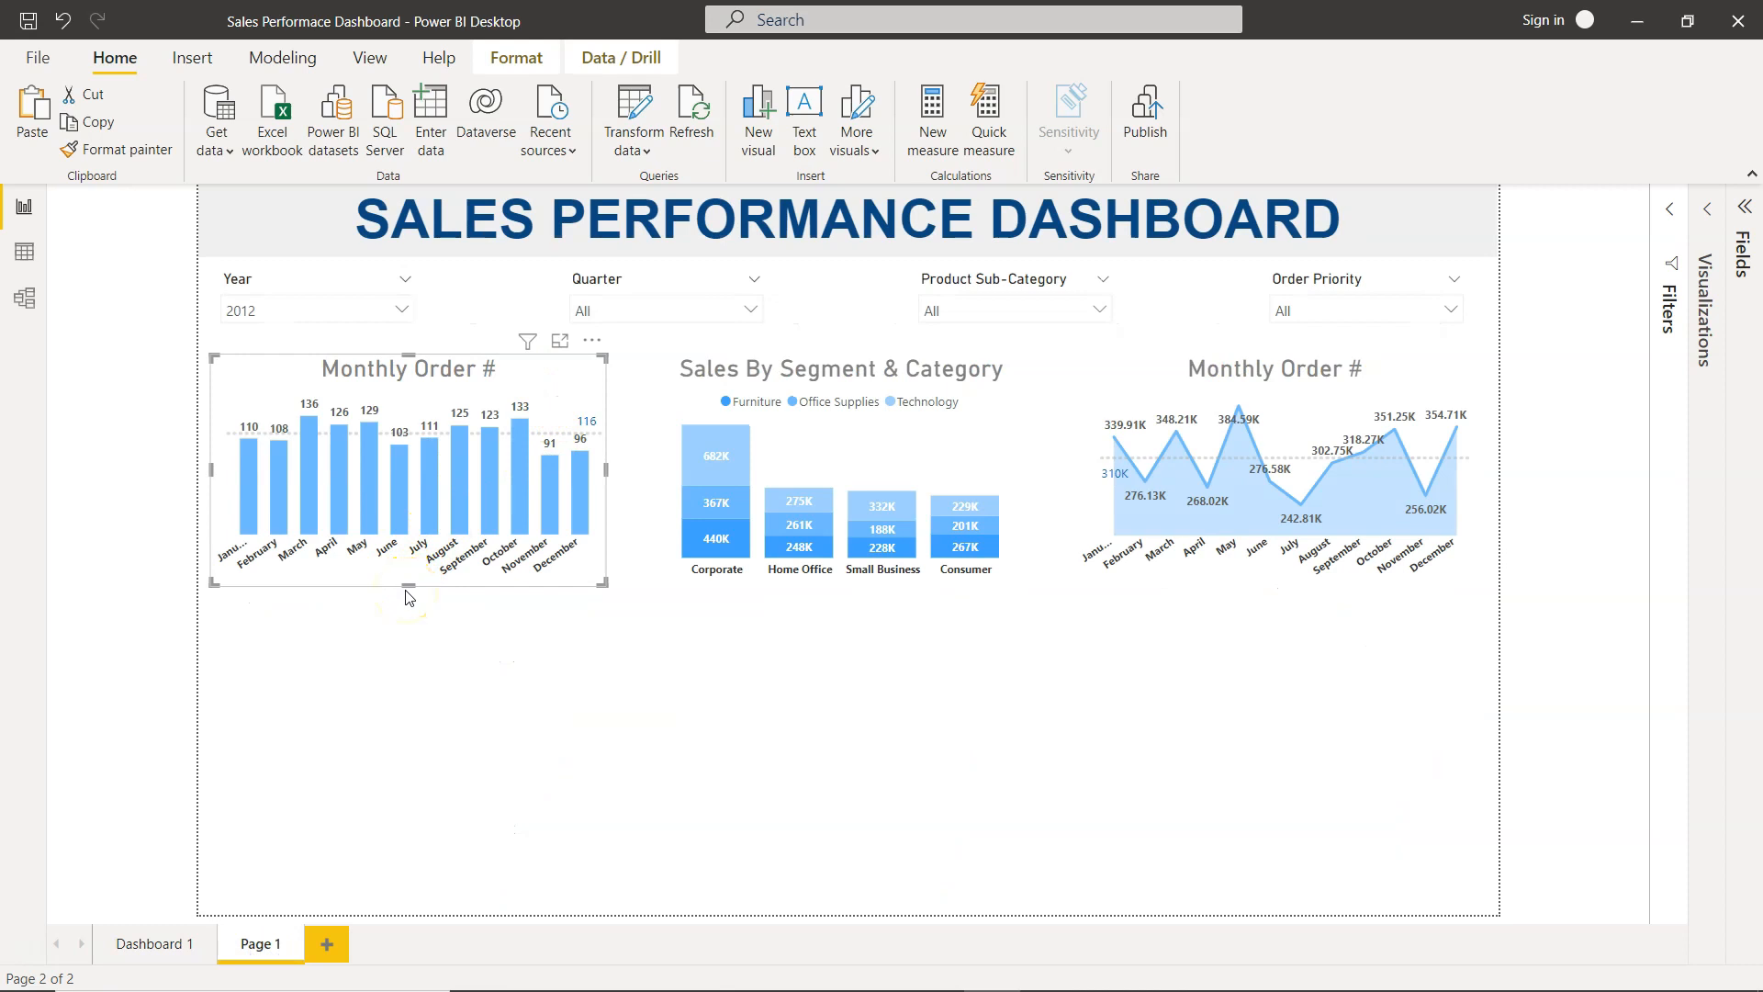
{"action": "left_click_drag", "start_coordinate": [409, 589], "coordinate": [407, 611]}
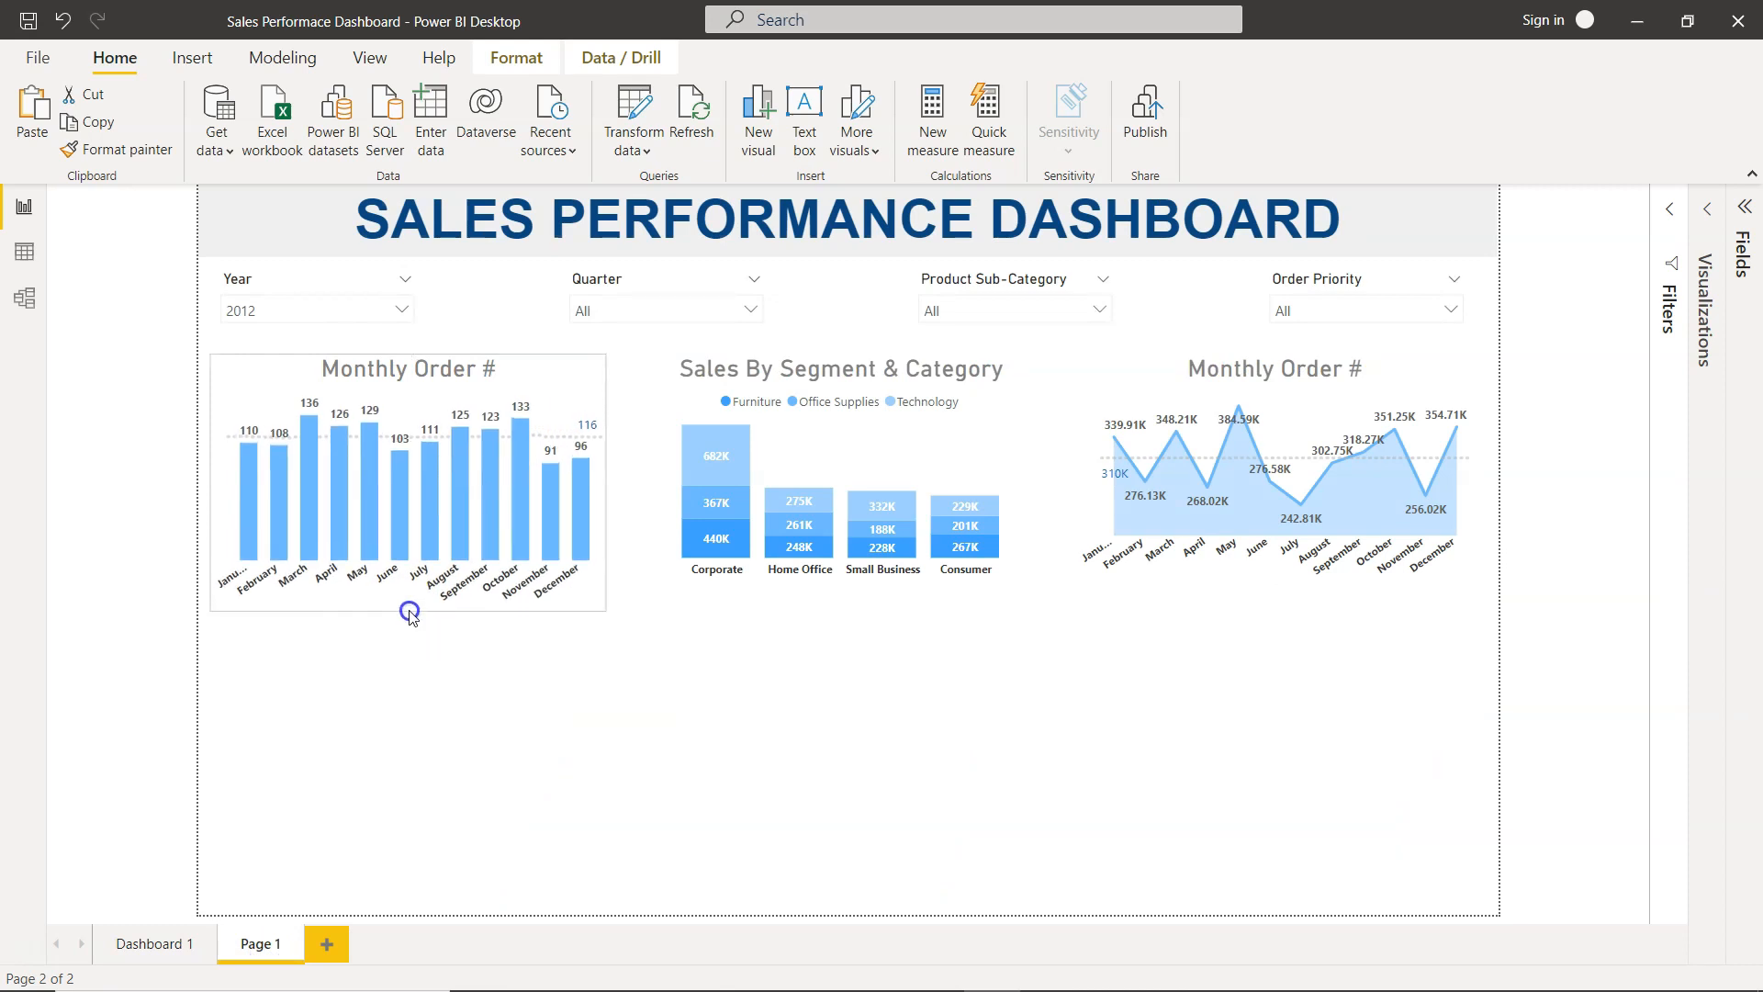
{"action": "left_click", "coordinate": [840, 452]}
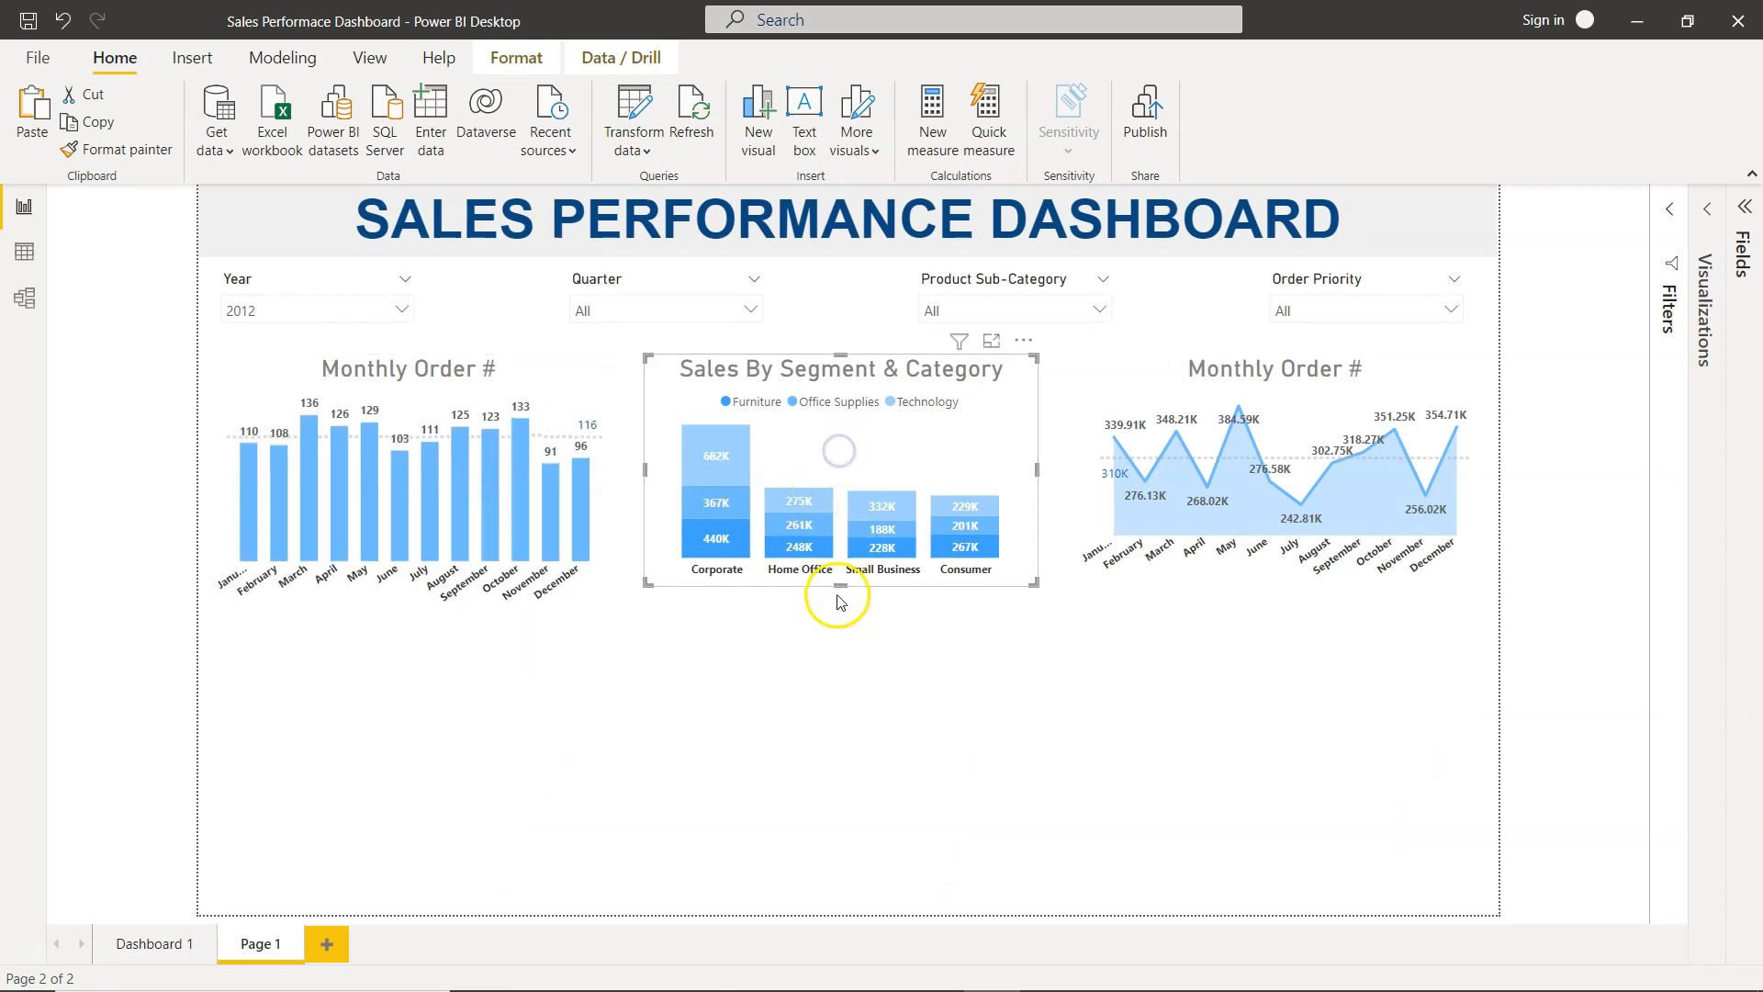
{"action": "left_click_drag", "start_coordinate": [836, 597], "coordinate": [836, 612]}
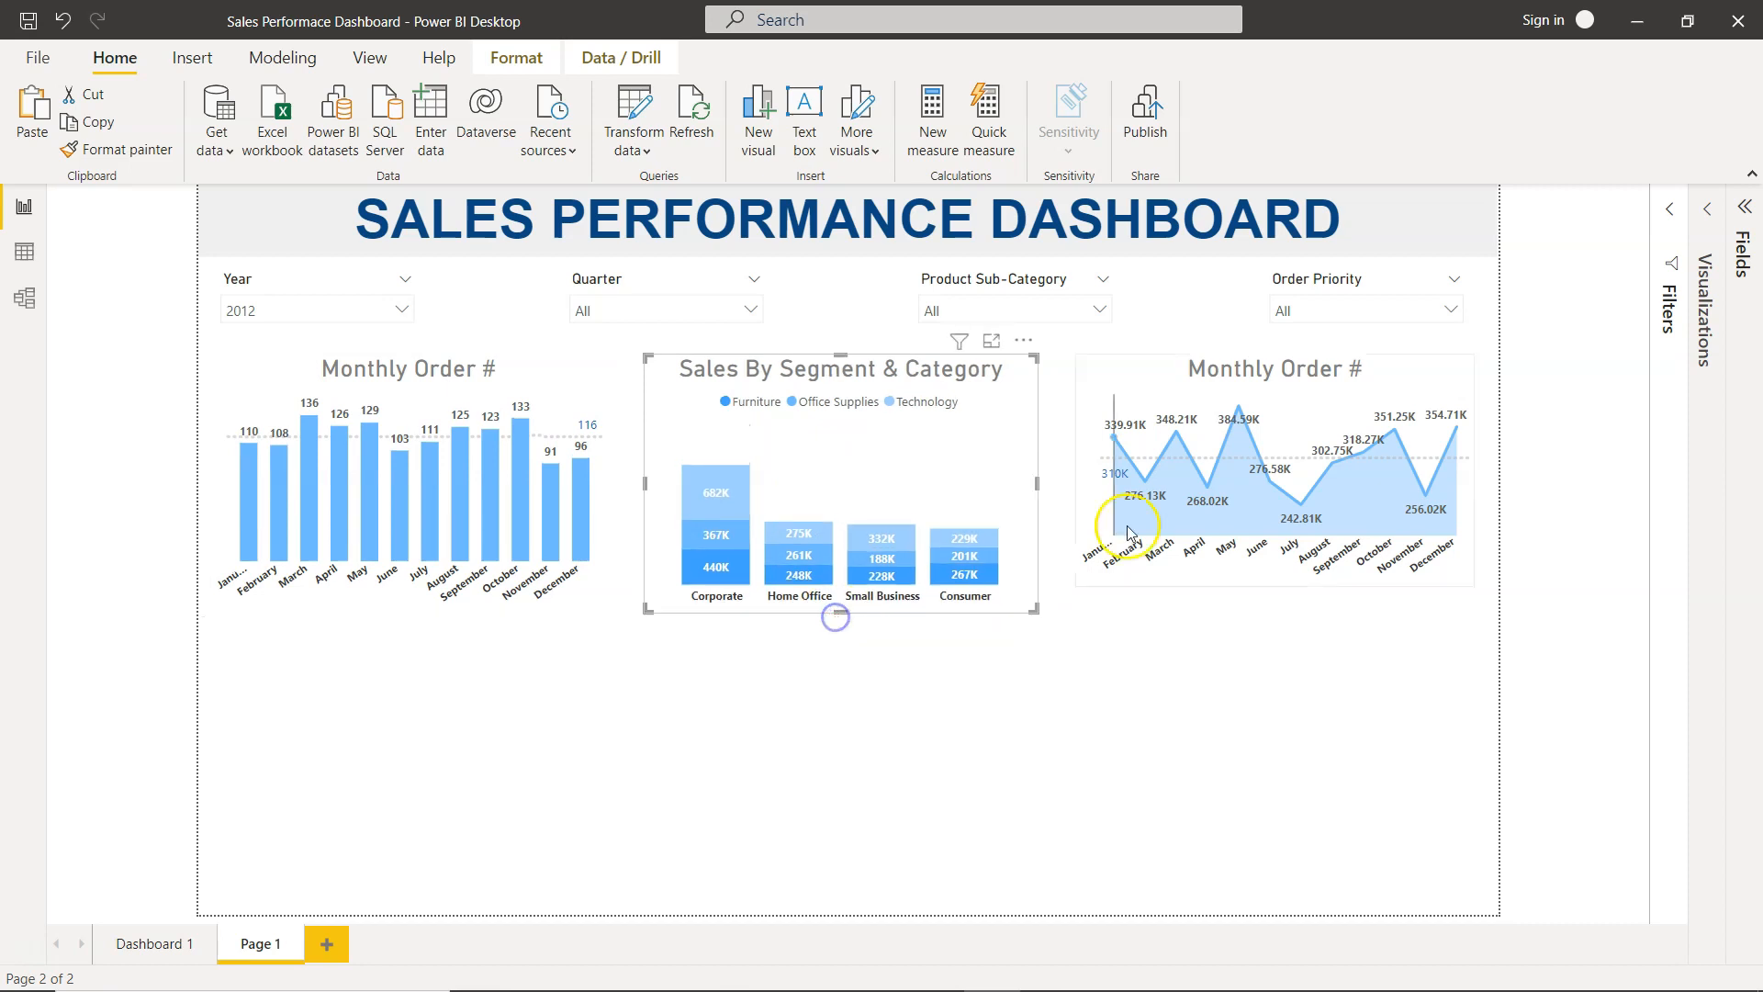
{"action": "left_click", "coordinate": [1267, 565]}
{"action": "left_click_drag", "start_coordinate": [1274, 585], "coordinate": [1274, 613]}
{"action": "left_click", "coordinate": [1402, 714]}
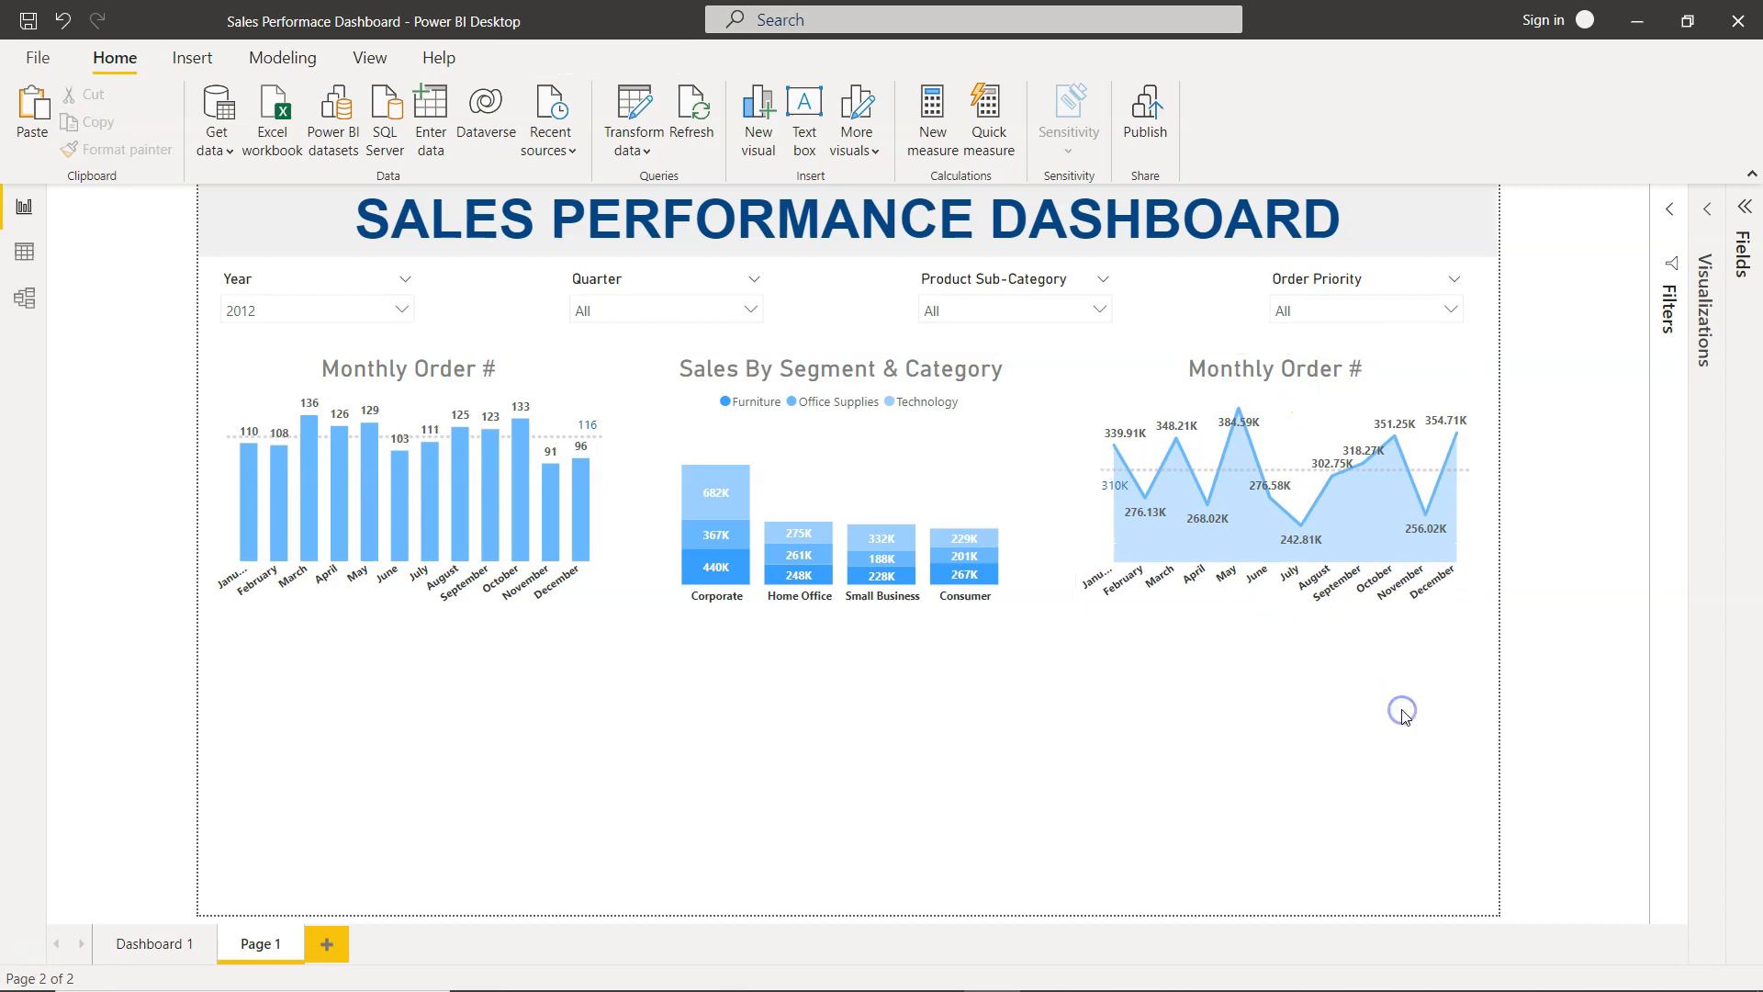
Step: Move the left edge of the Sales By Segment & Category chart slightly inward to narrow it
{"action": "left_click", "coordinate": [851, 452]}
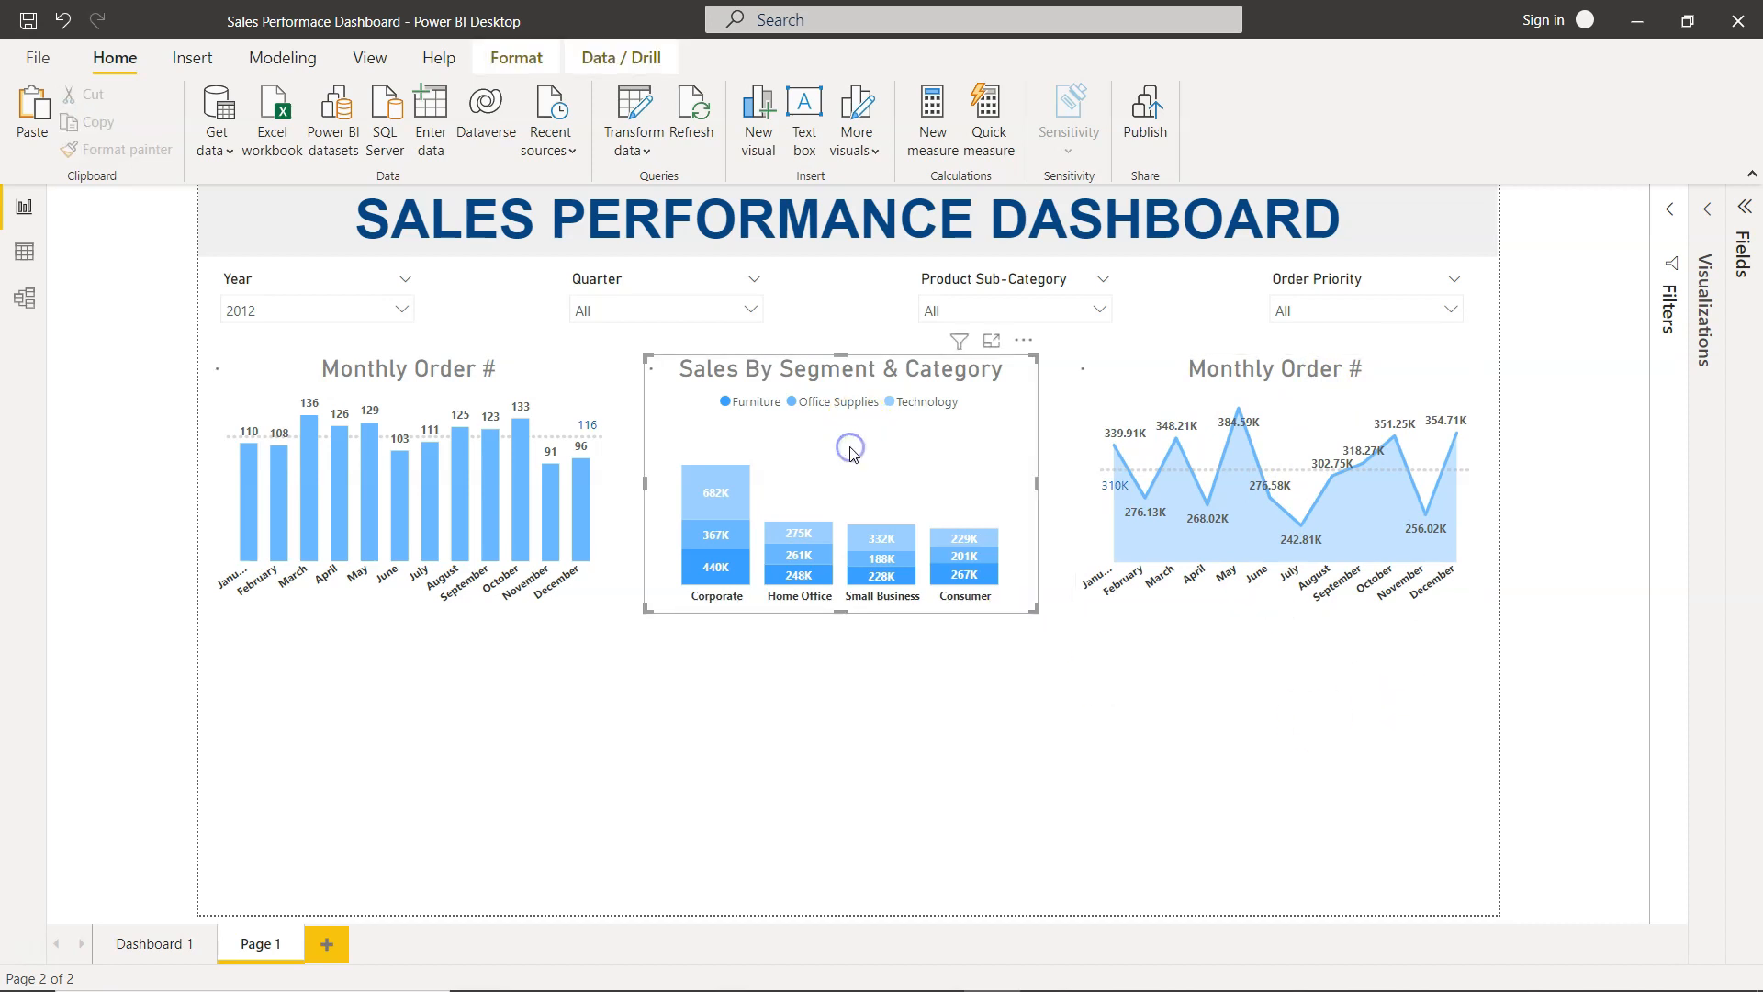
{"action": "left_click", "coordinate": [845, 769]}
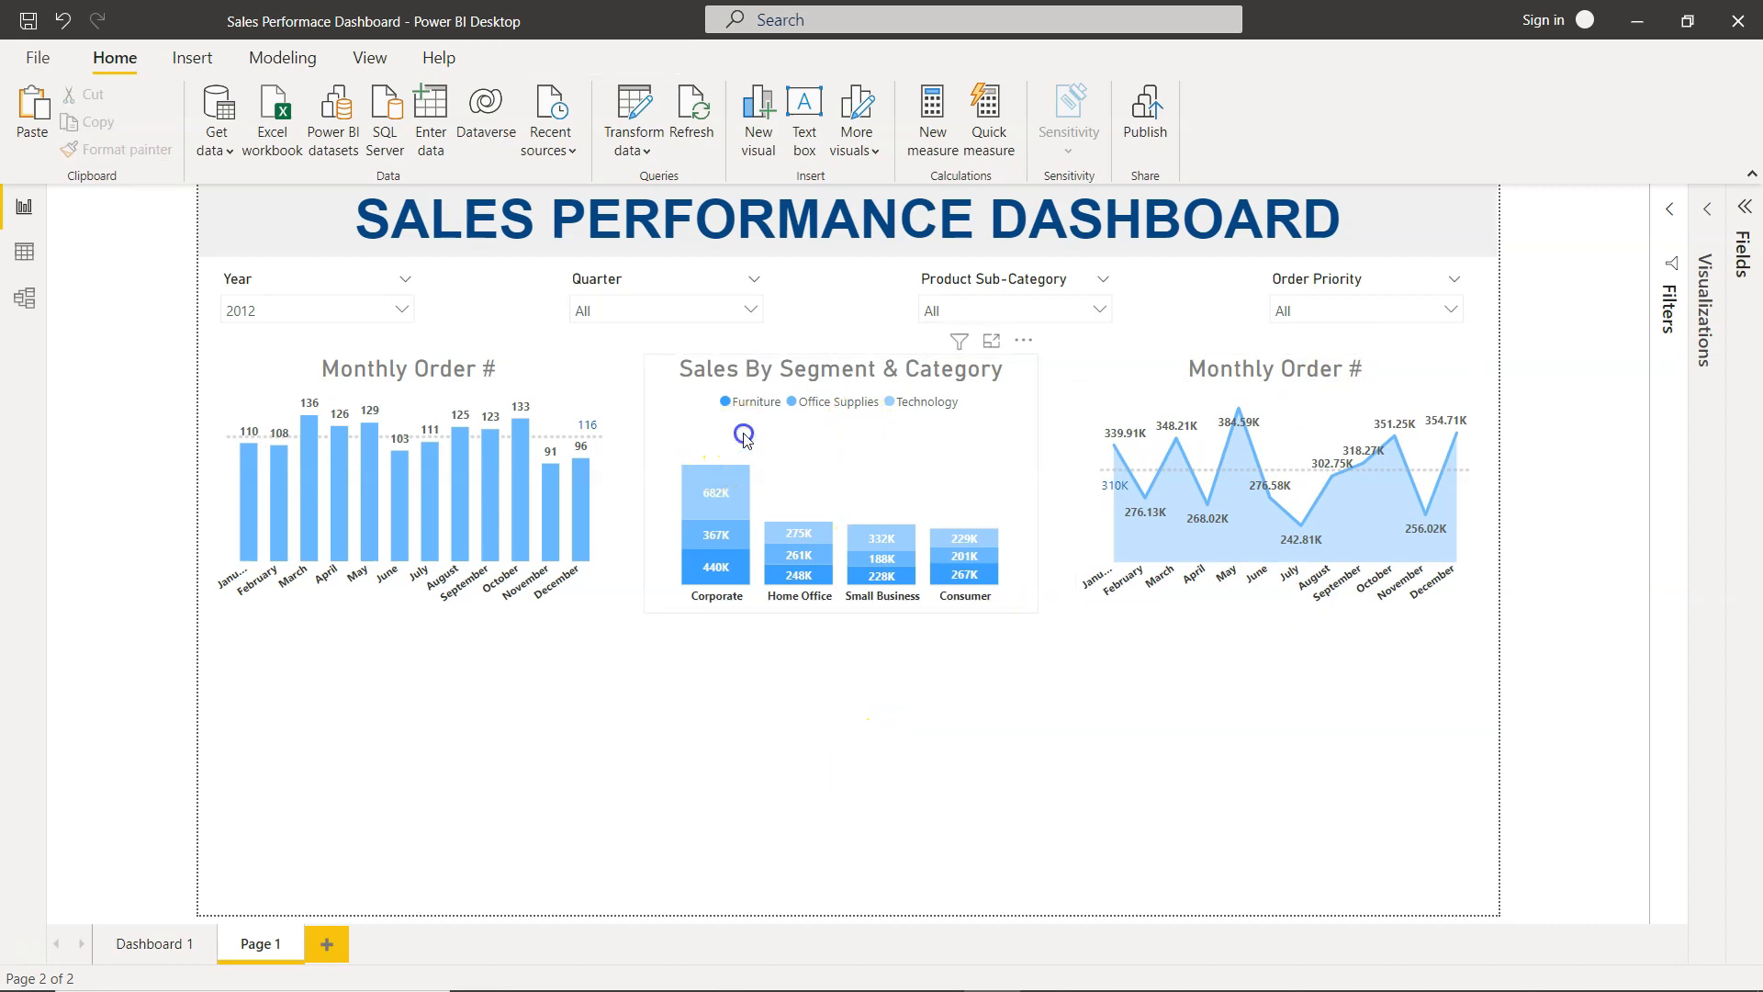
{"action": "left_click", "coordinate": [719, 466]}
{"action": "mouse_move", "coordinate": [642, 476]}
{"action": "left_mouse_down"}
{"action": "mouse_move", "coordinate": [620, 484]}
{"action": "mouse_move", "coordinate": [671, 483]}
{"action": "mouse_move", "coordinate": [647, 487]}
{"action": "left_mouse_up"}
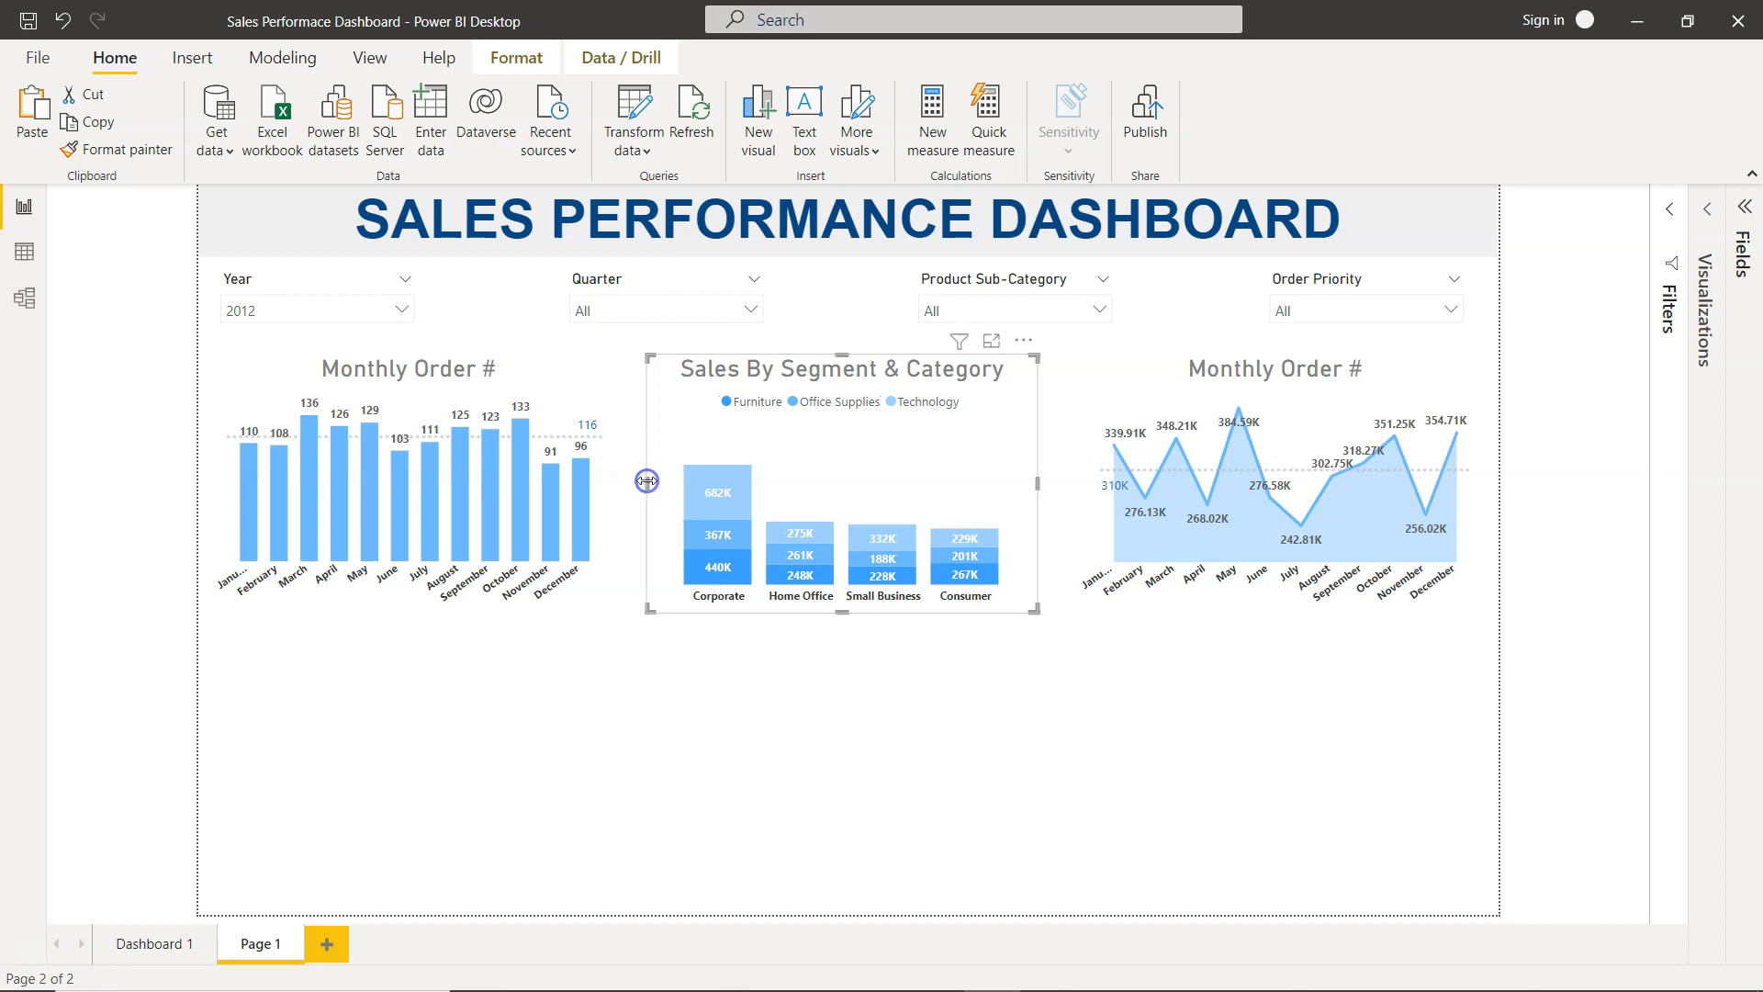
{"action": "left_click", "coordinate": [879, 749]}
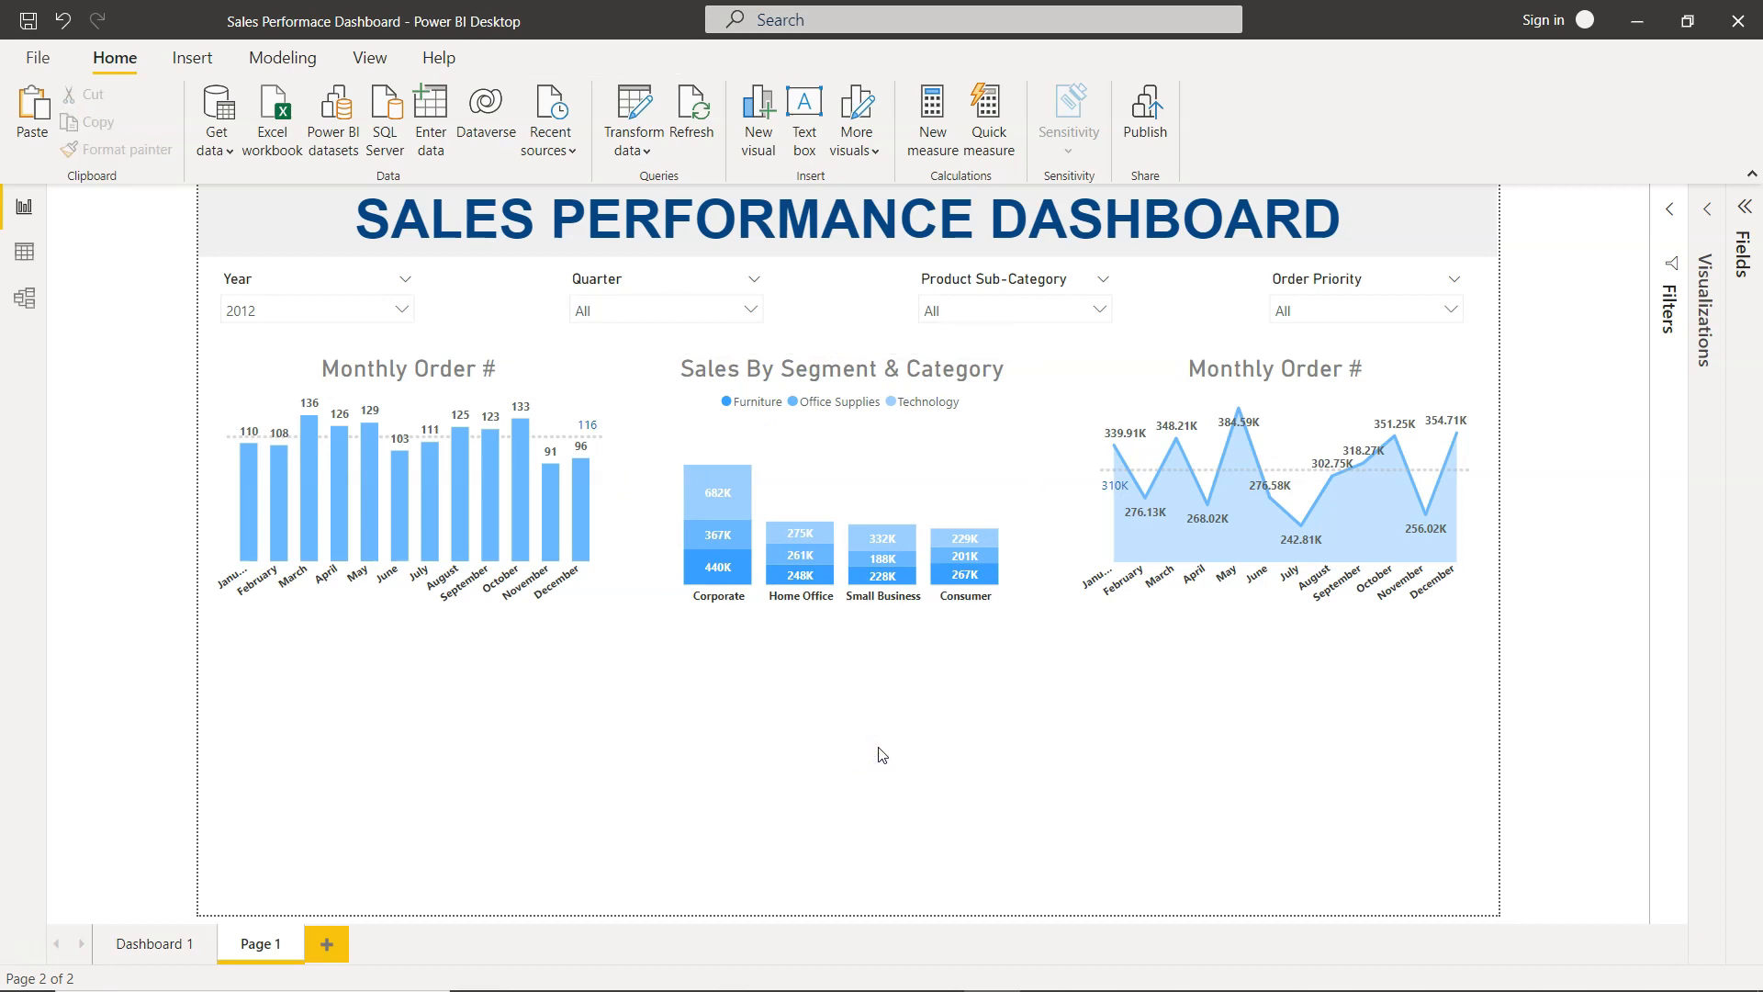
Step: Examine the Top 10 Customers by Sales chart on Dashboard 1 as the model for the next visual
{"action": "left_click", "coordinate": [175, 940]}
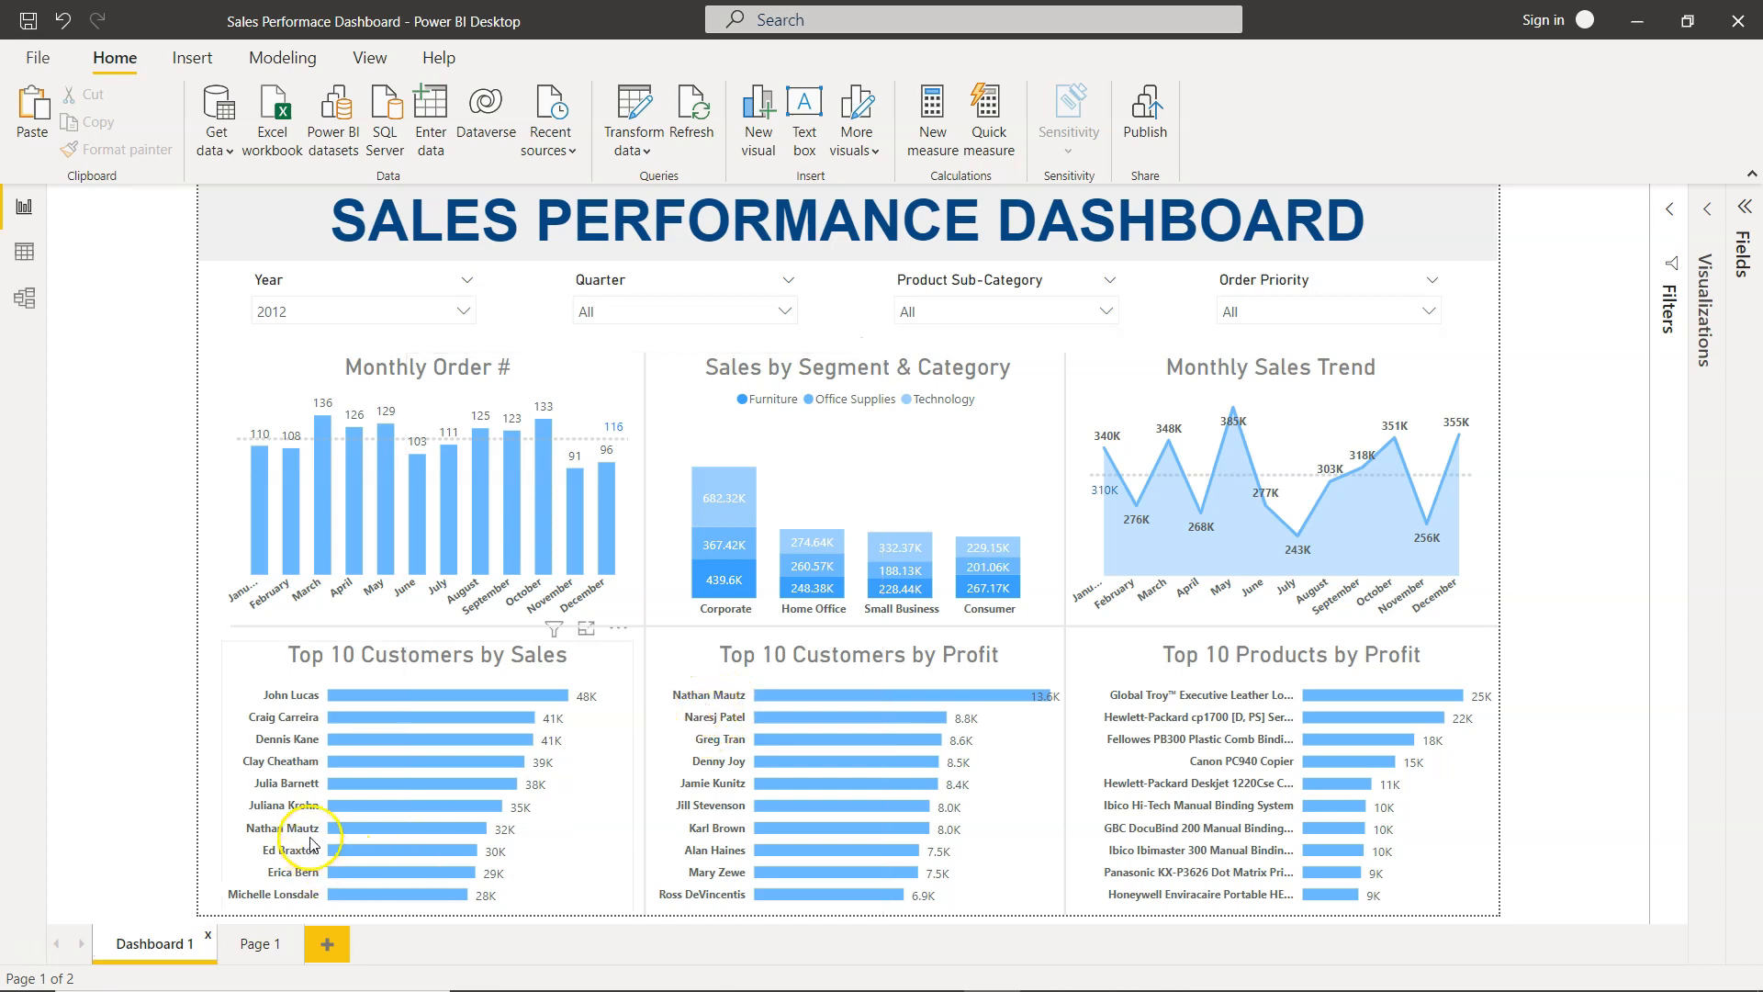
{"action": "mouse_move", "coordinate": [344, 833]}
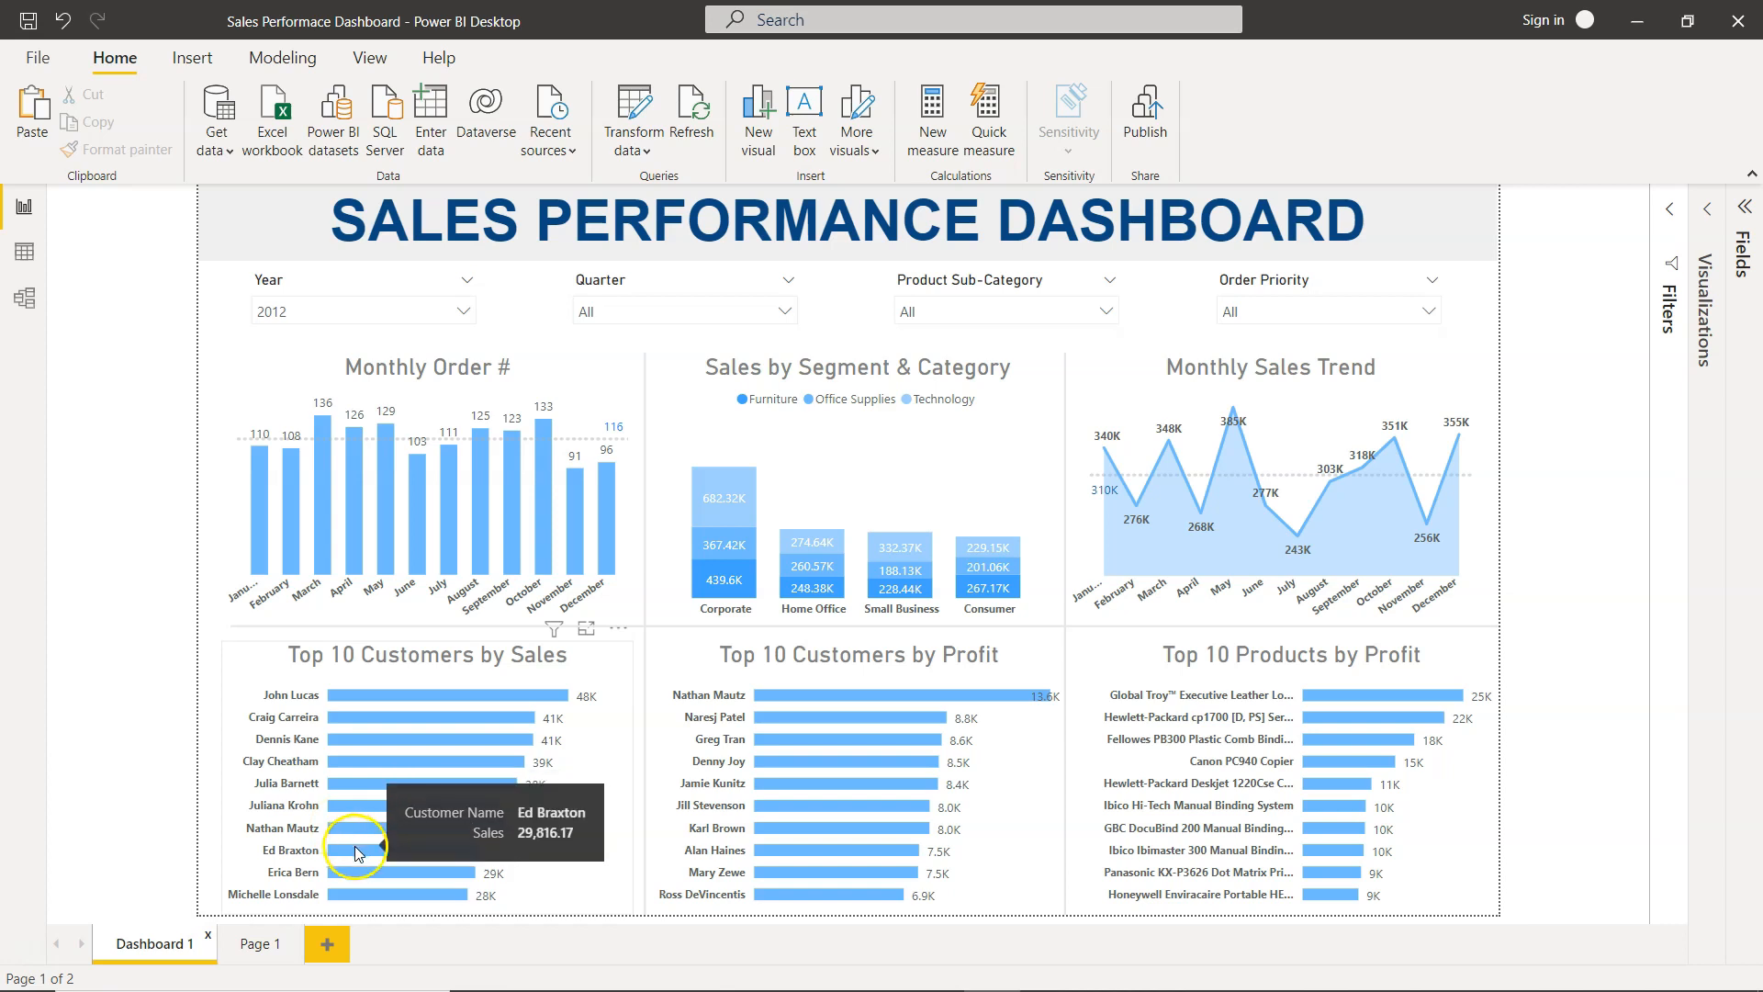
{"action": "left_click", "coordinate": [357, 827]}
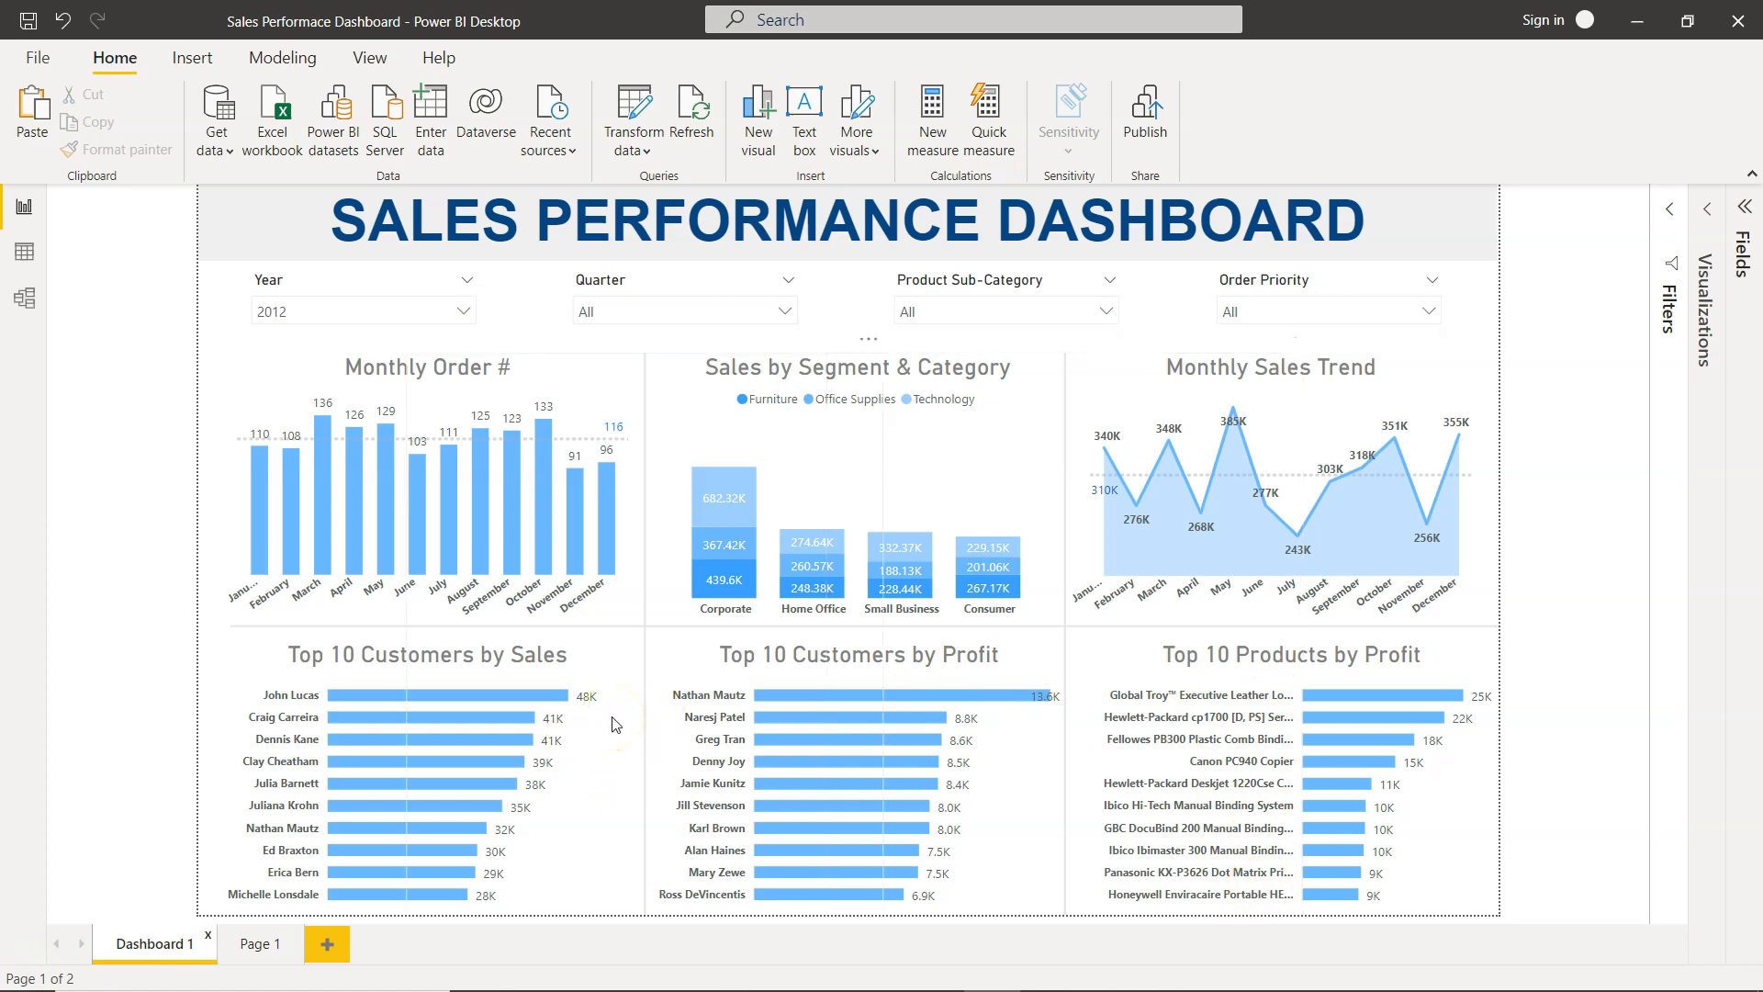
Step: Duplicate the Monthly Order # column chart on Page 1 and place the copy directly below the original, aligned with it
{"action": "left_click", "coordinate": [256, 951]}
{"action": "left_click", "coordinate": [524, 370]}
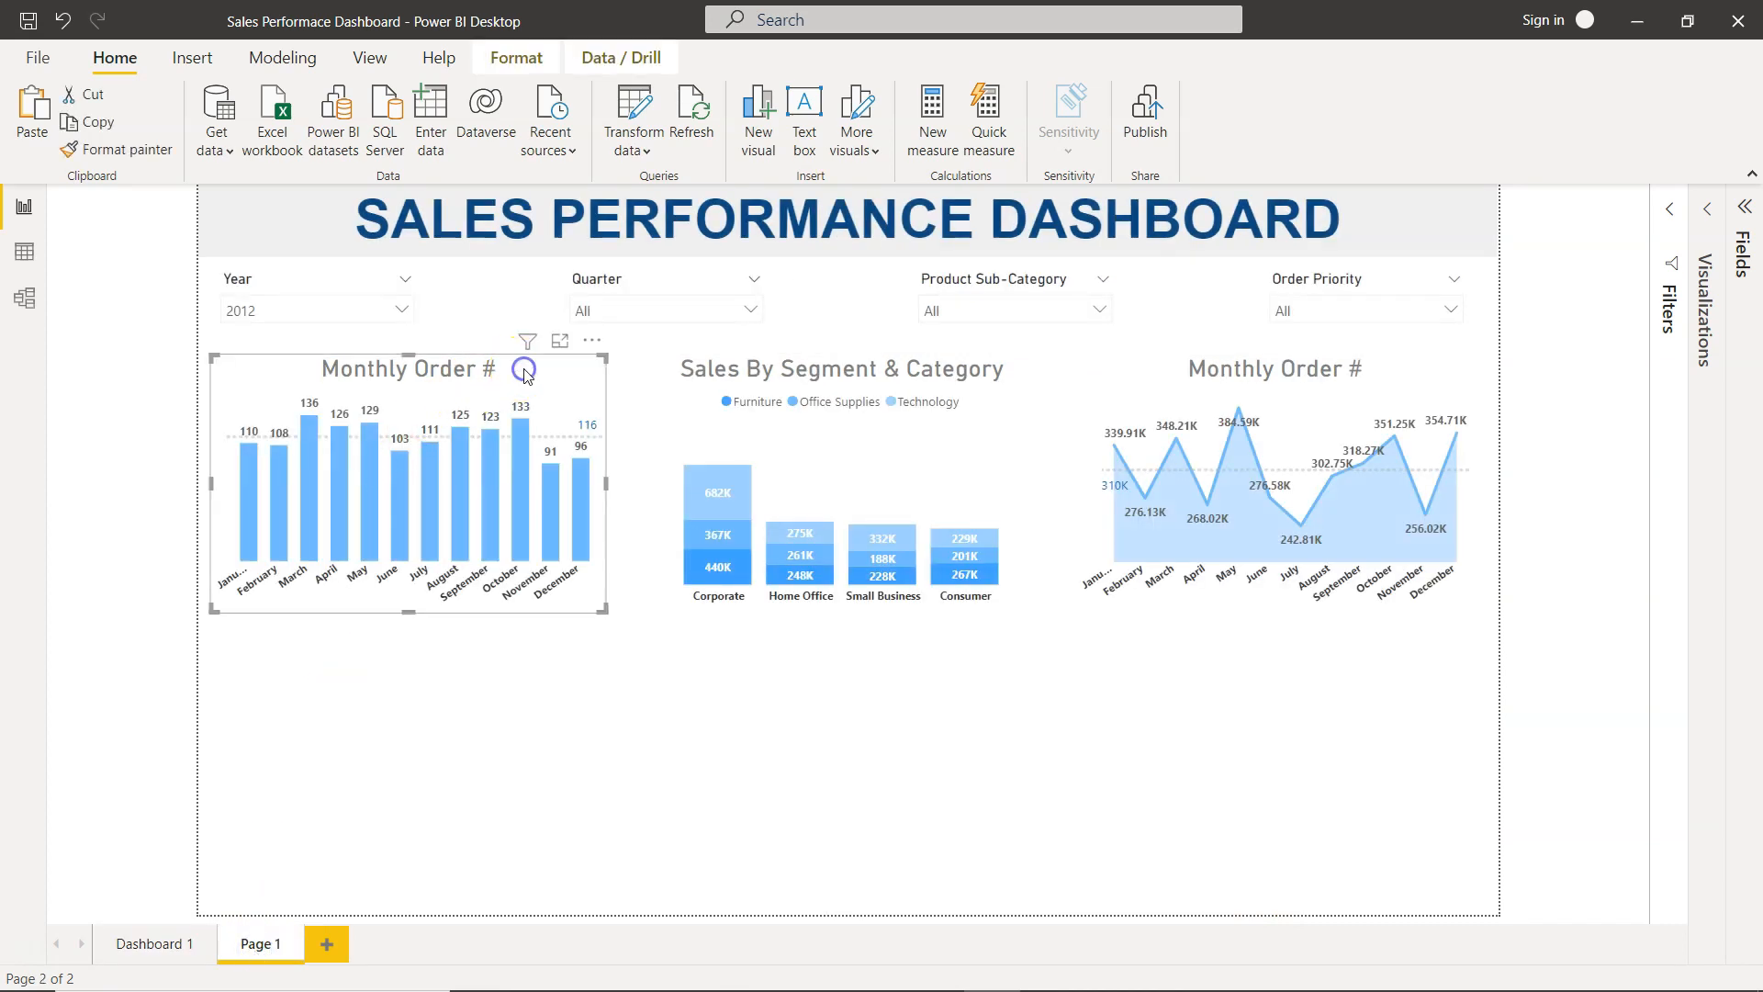
{"action": "key", "text": "ctrl+v"}
{"action": "left_click_drag", "start_coordinate": [537, 390], "coordinate": [519, 687]}
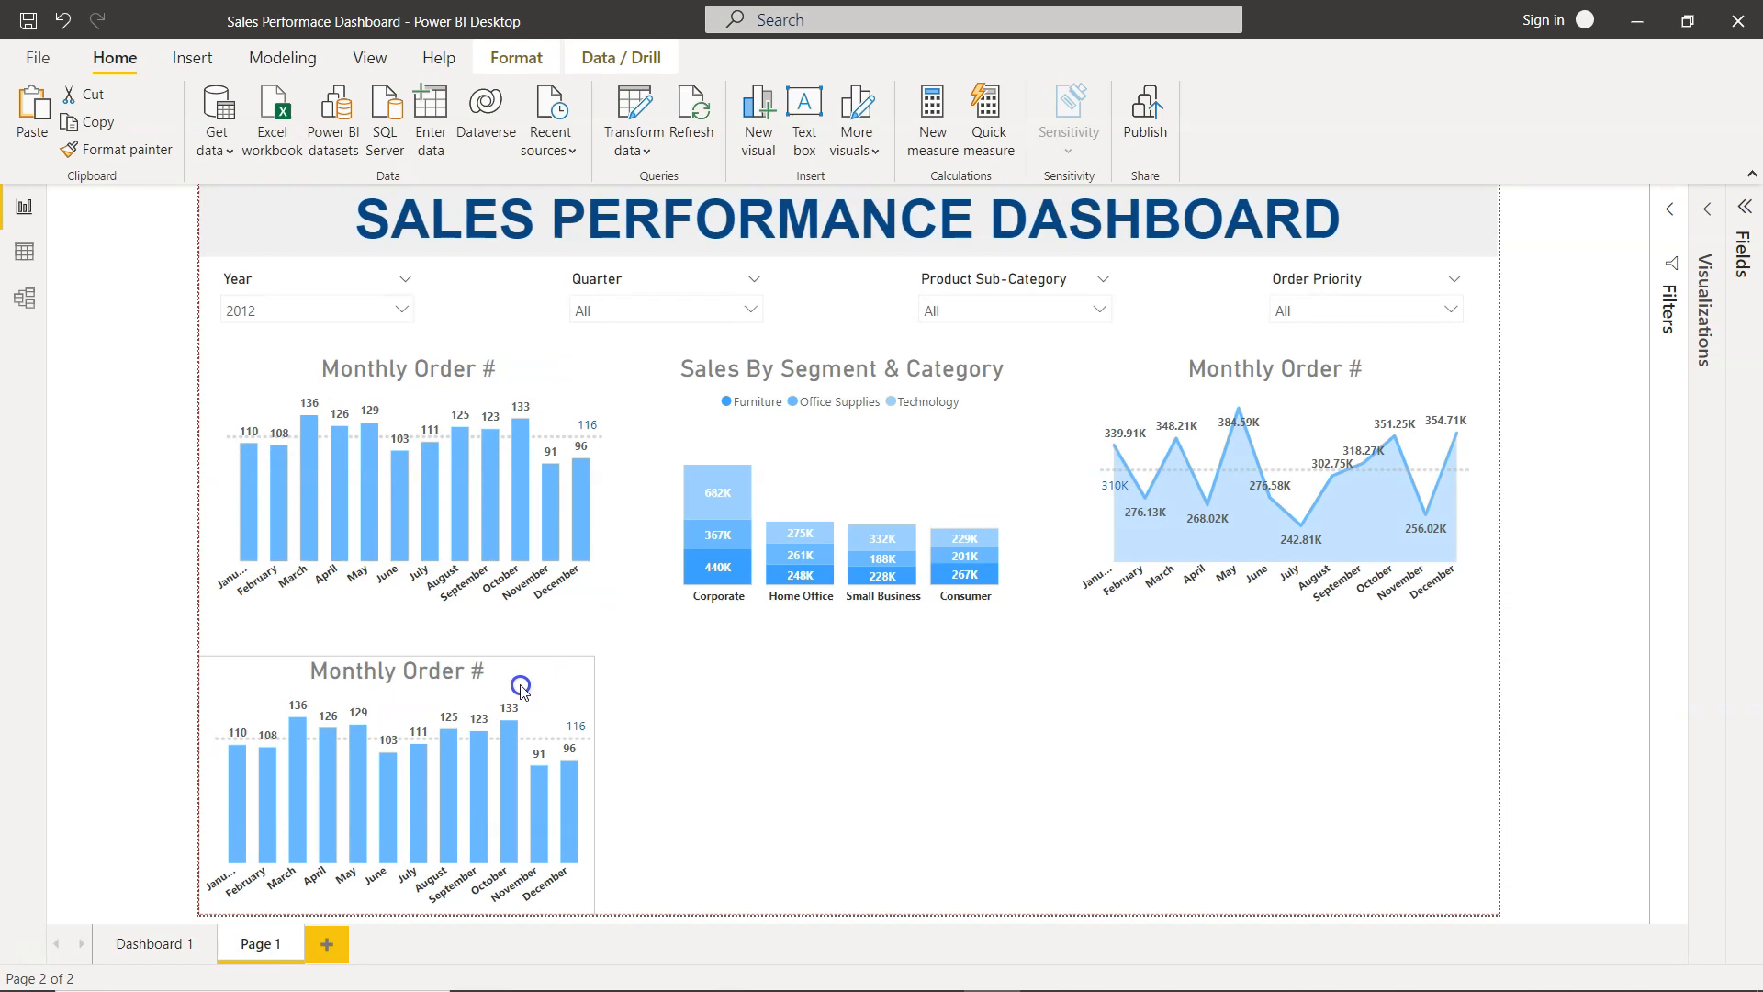
{"action": "mouse_move", "coordinate": [520, 686]}
{"action": "left_mouse_down"}
{"action": "mouse_move", "coordinate": [587, 689]}
{"action": "mouse_move", "coordinate": [535, 695]}
{"action": "left_mouse_up"}
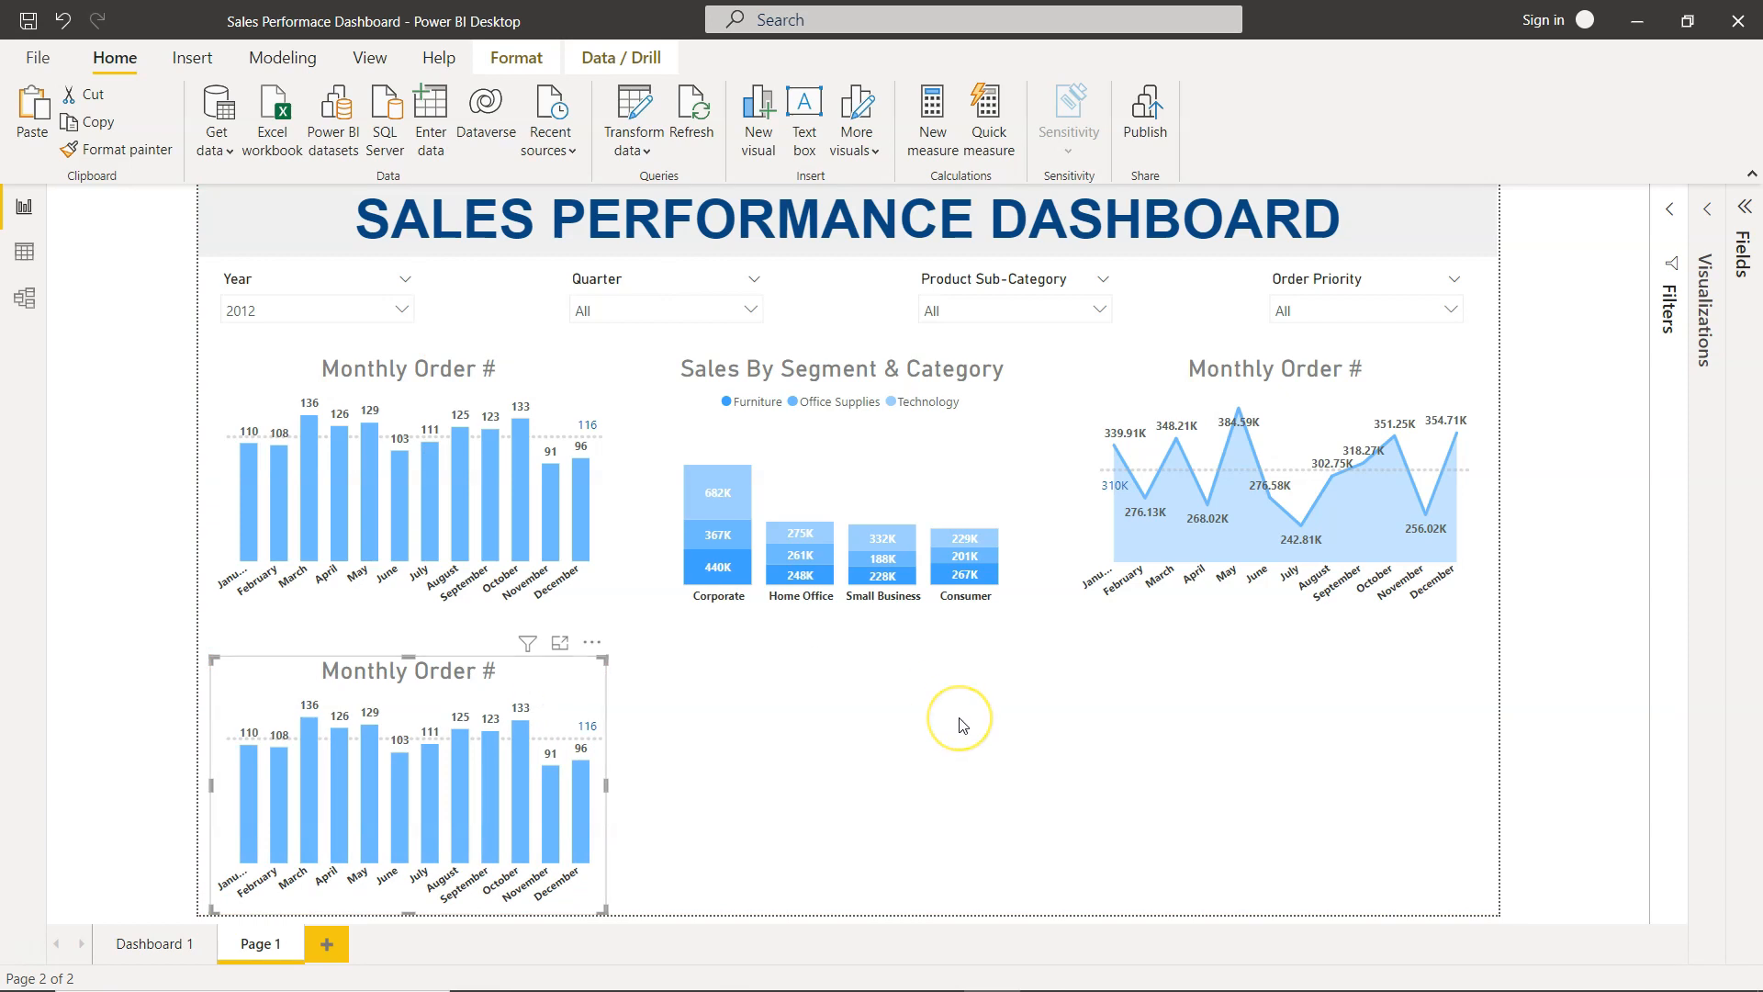
Step: Replace the copied chart's axis field with Customer Name and its value field with Sales
{"action": "left_click", "coordinate": [1743, 209]}
{"action": "left_click", "coordinate": [1571, 291]}
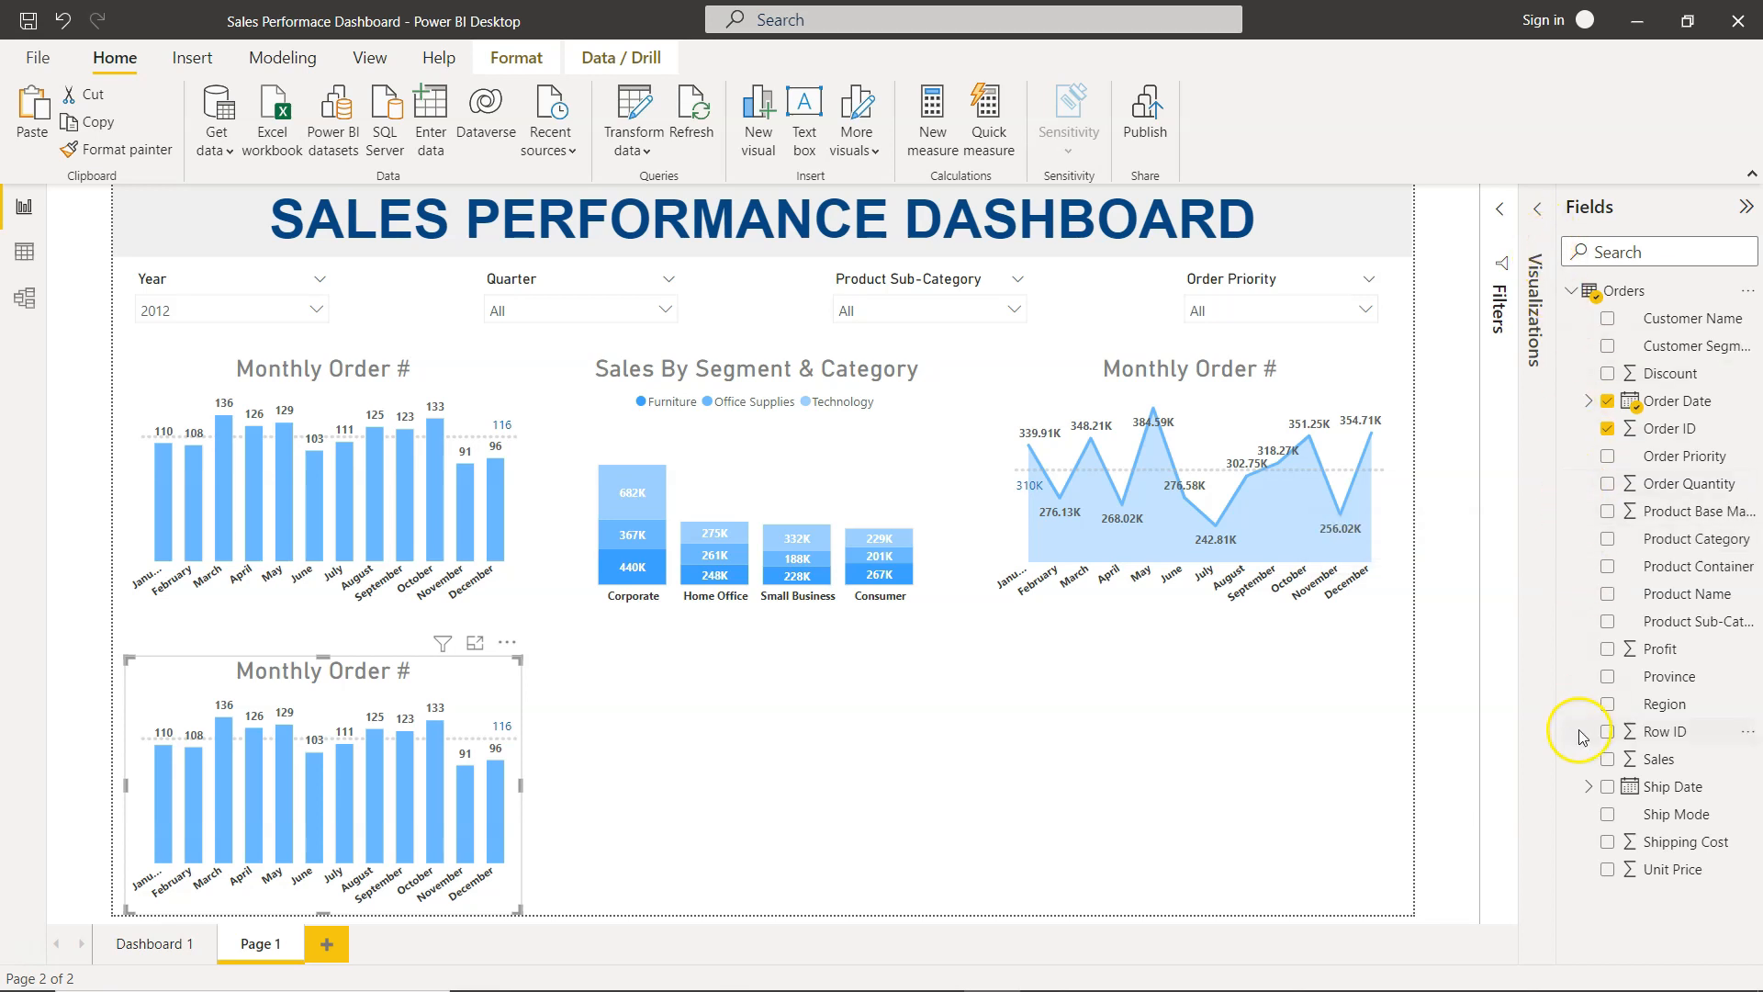
{"action": "left_click", "coordinate": [1537, 204]}
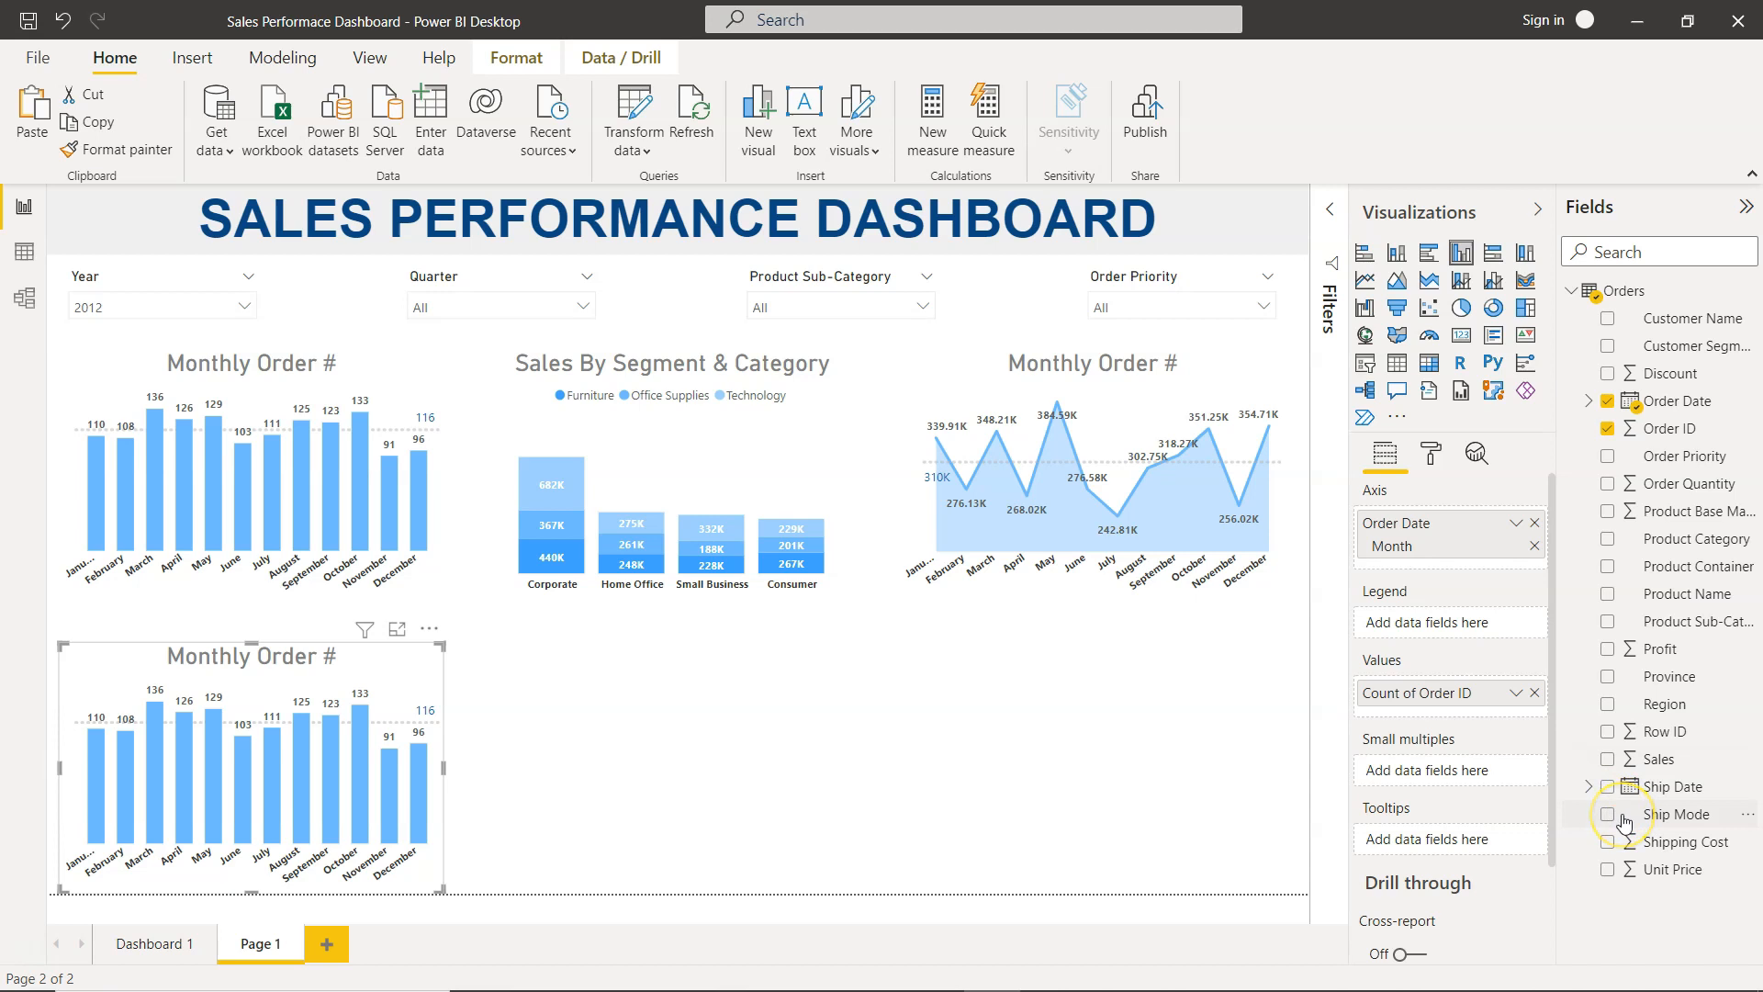
{"action": "left_click", "coordinate": [1533, 523]}
{"action": "left_click", "coordinate": [1607, 318]}
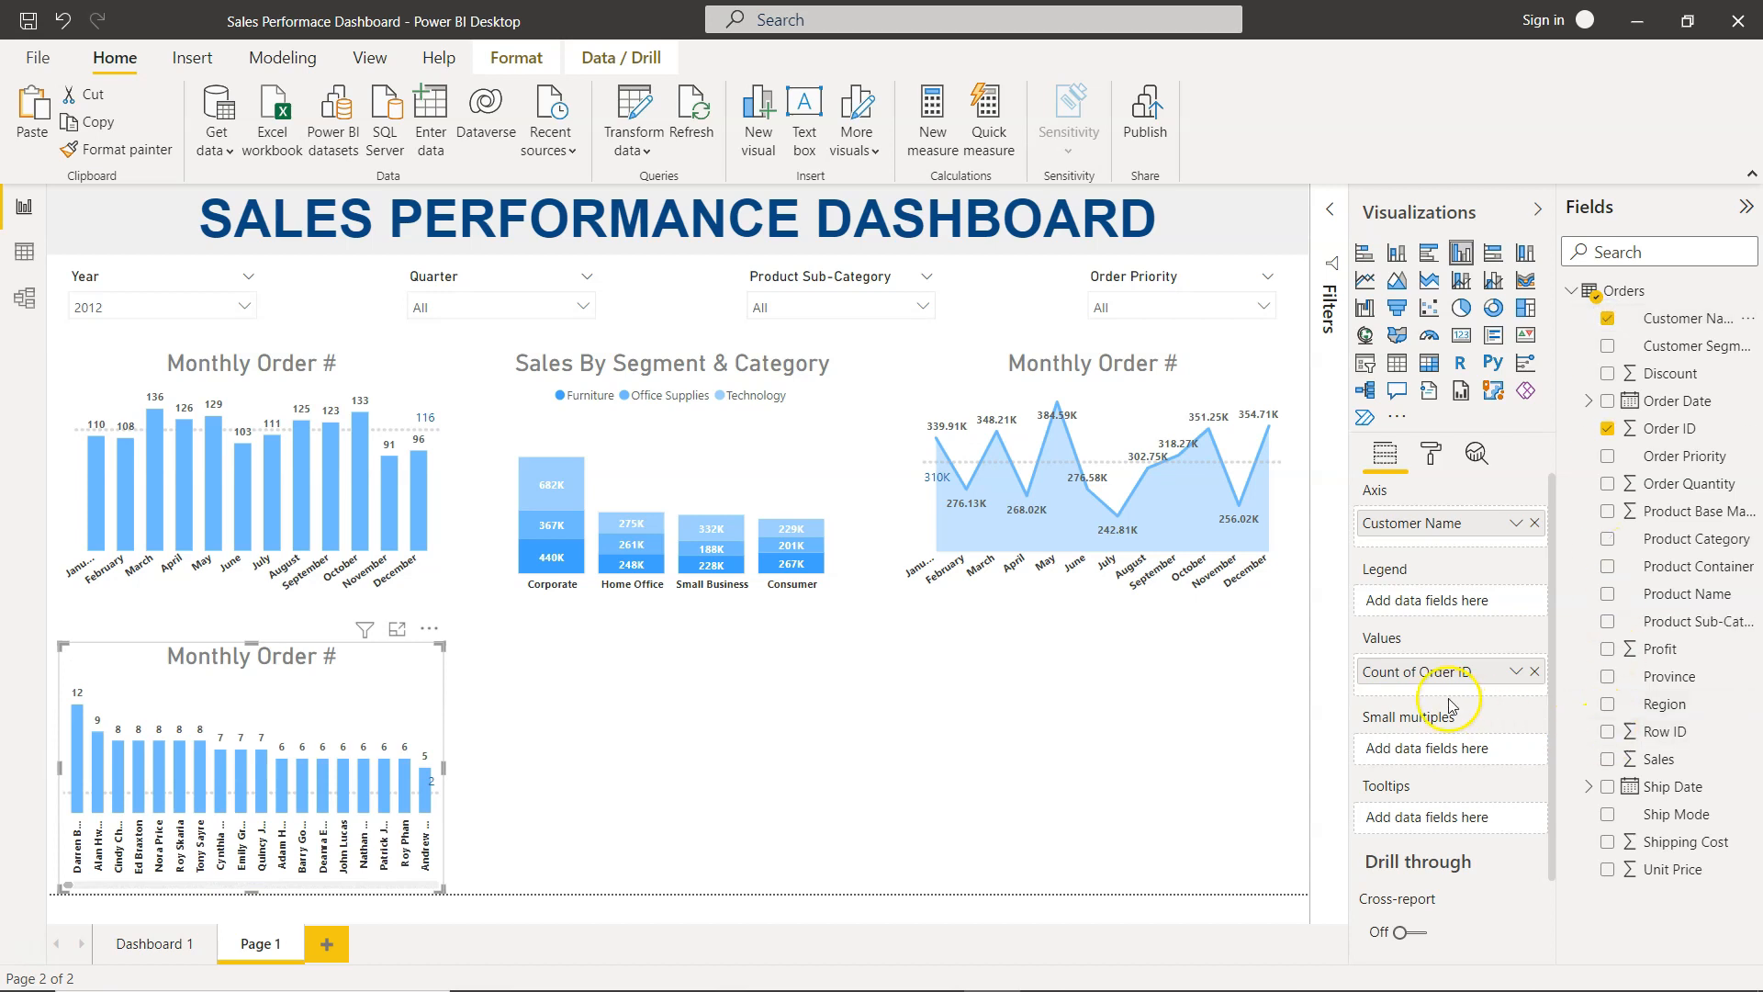
{"action": "left_click", "coordinate": [1533, 673]}
{"action": "left_click", "coordinate": [1607, 759]}
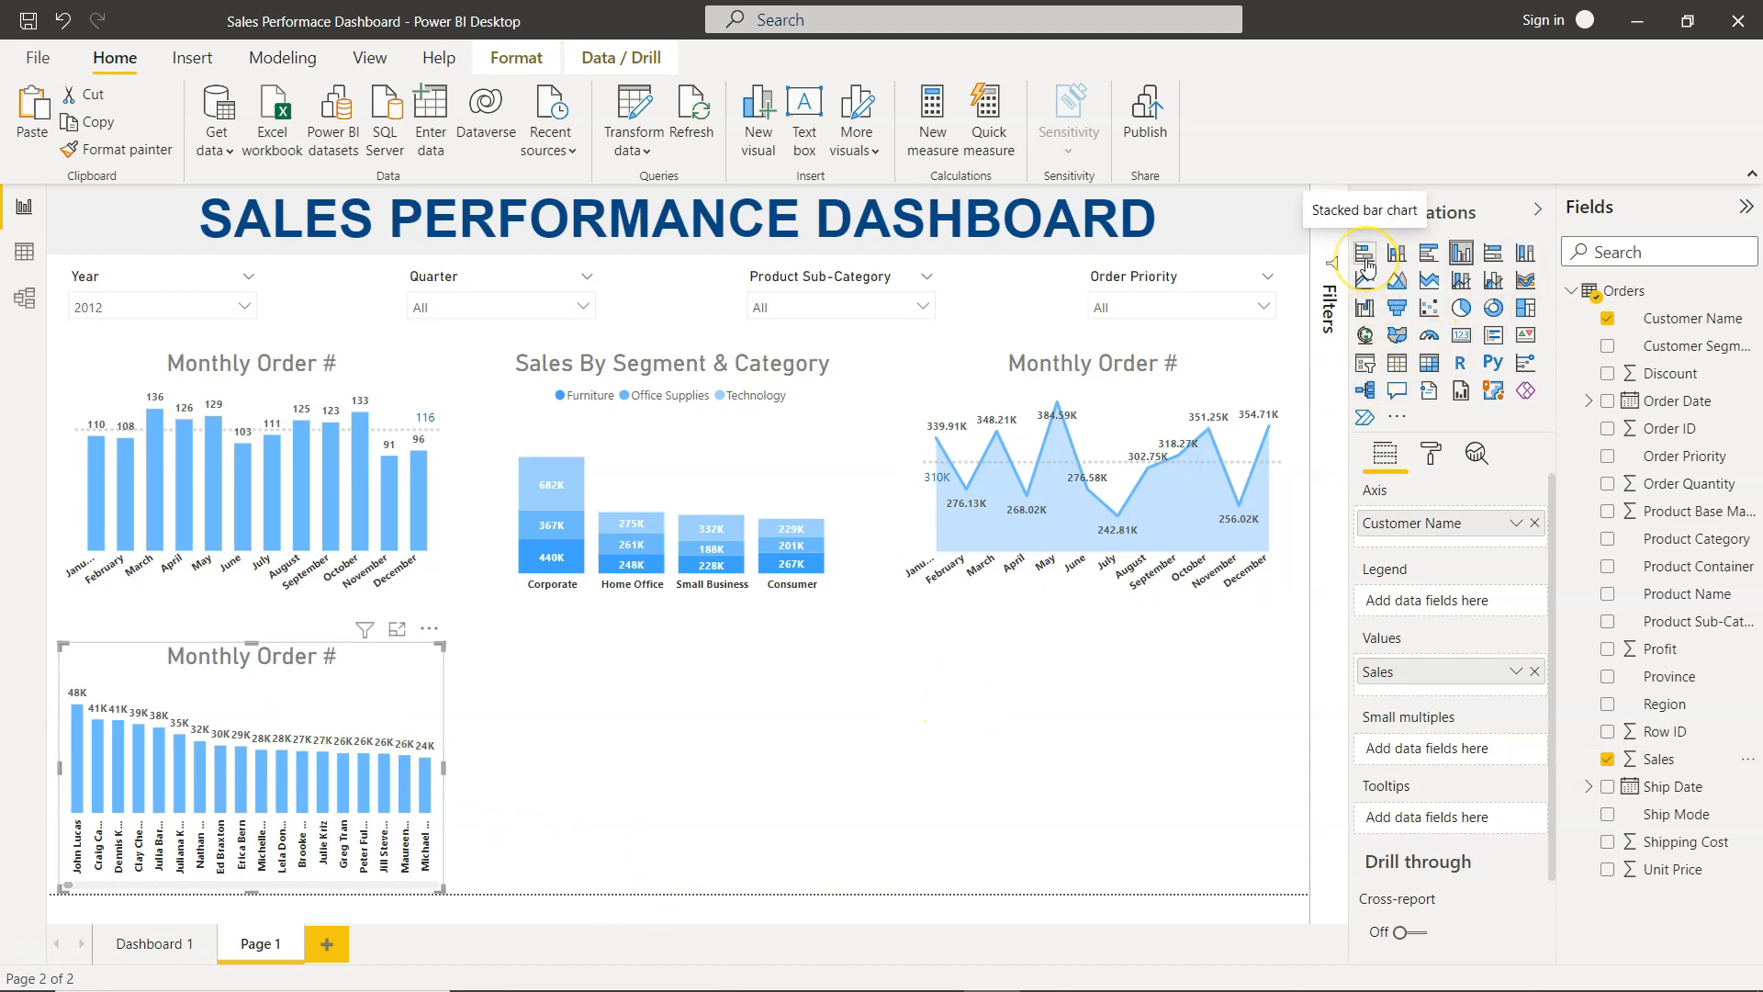
Step: Convert the copied chart to a clustered bar chart and title it "Top 10 Customers by Sales"
{"action": "left_click", "coordinate": [1433, 257]}
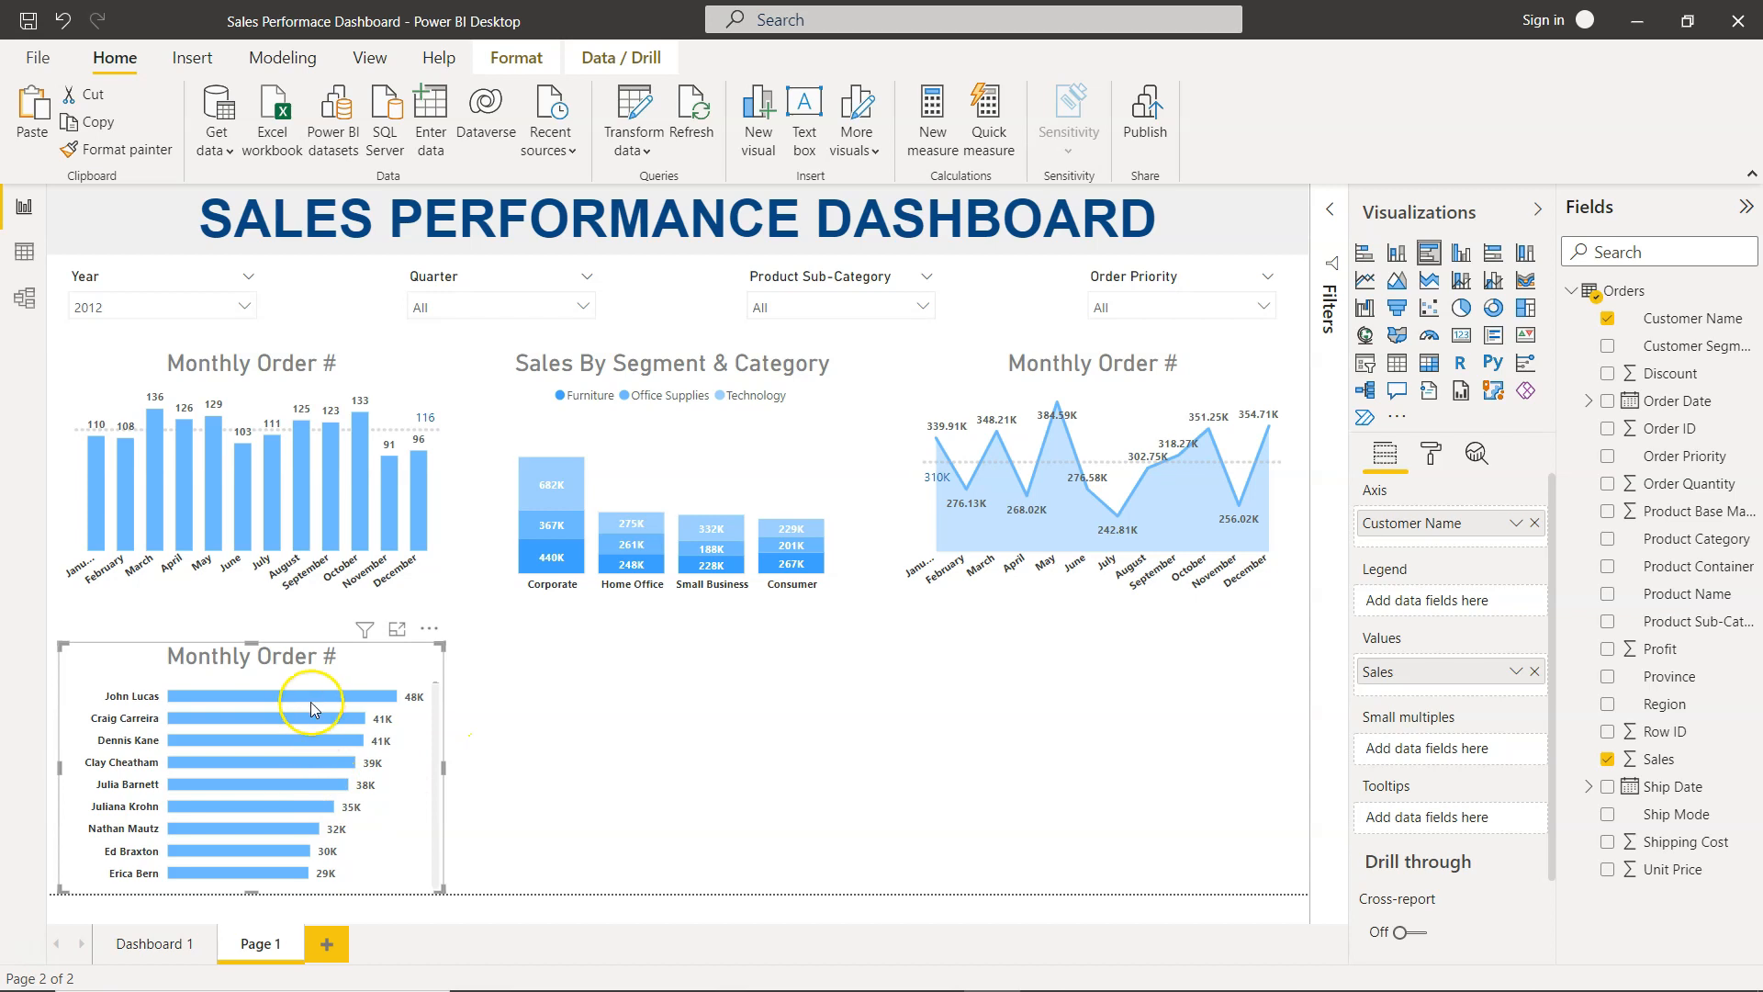
{"action": "mouse_move", "coordinate": [311, 860]}
{"action": "left_click", "coordinate": [1431, 453]}
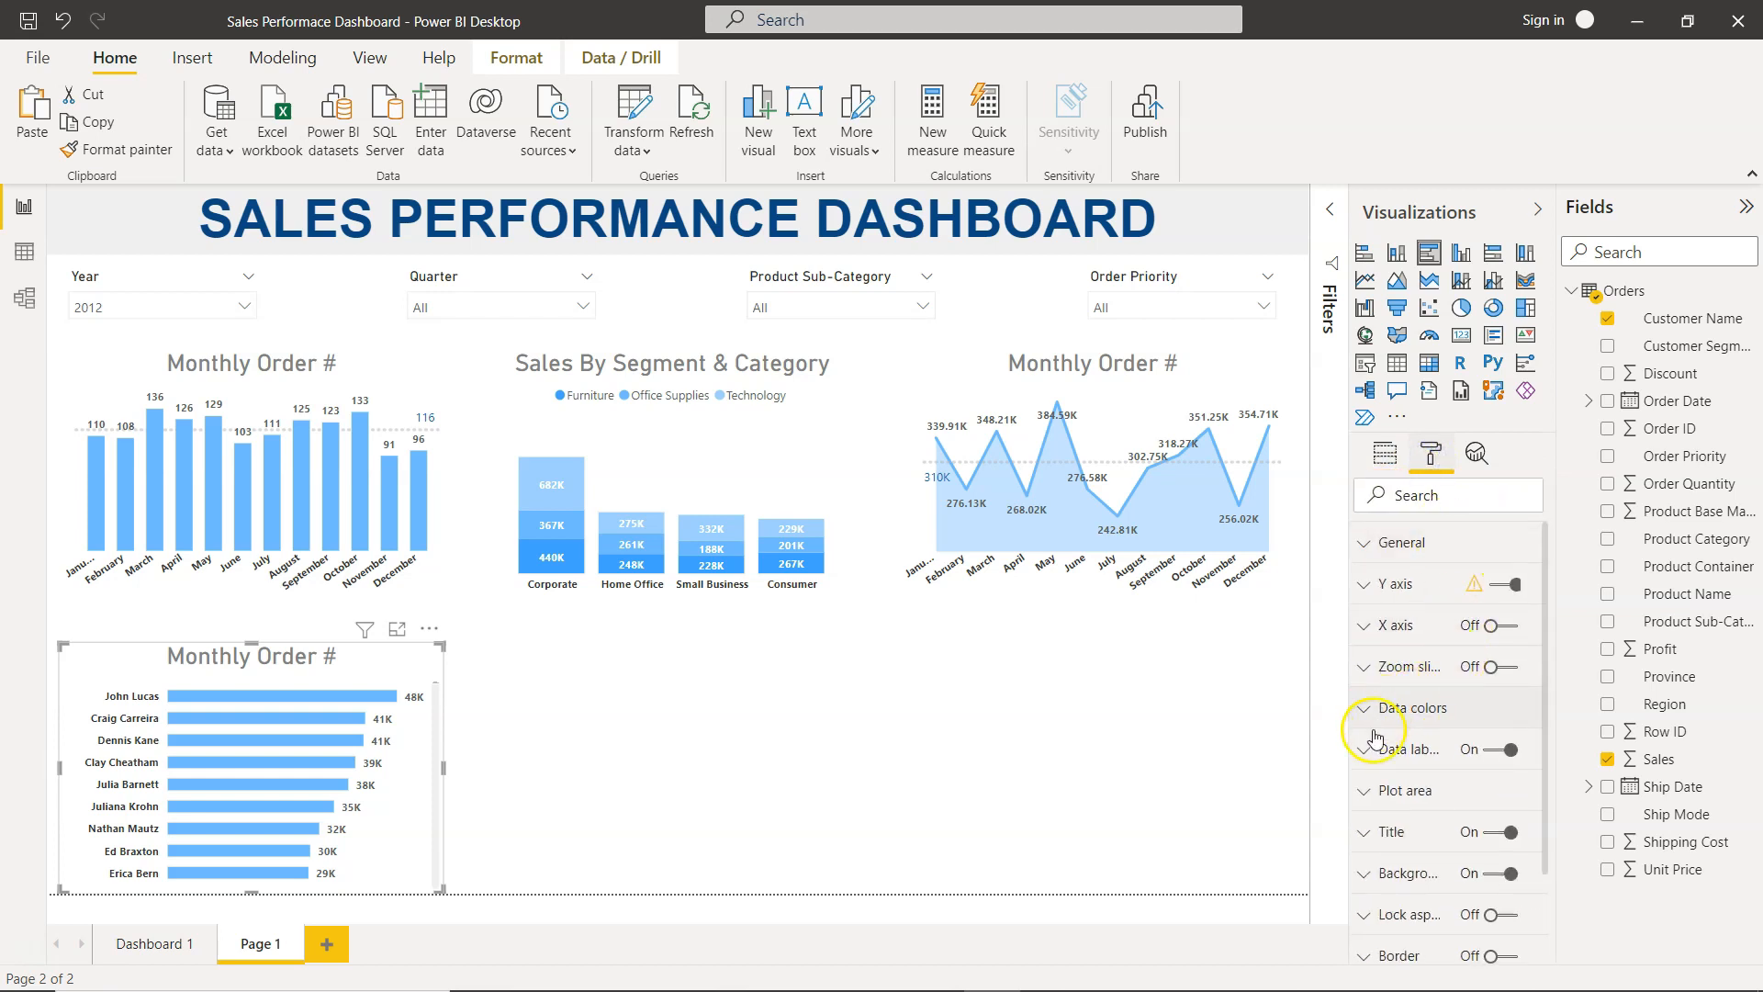
{"action": "left_click", "coordinate": [1366, 831]}
{"action": "triple_click", "coordinate": [1433, 899]}
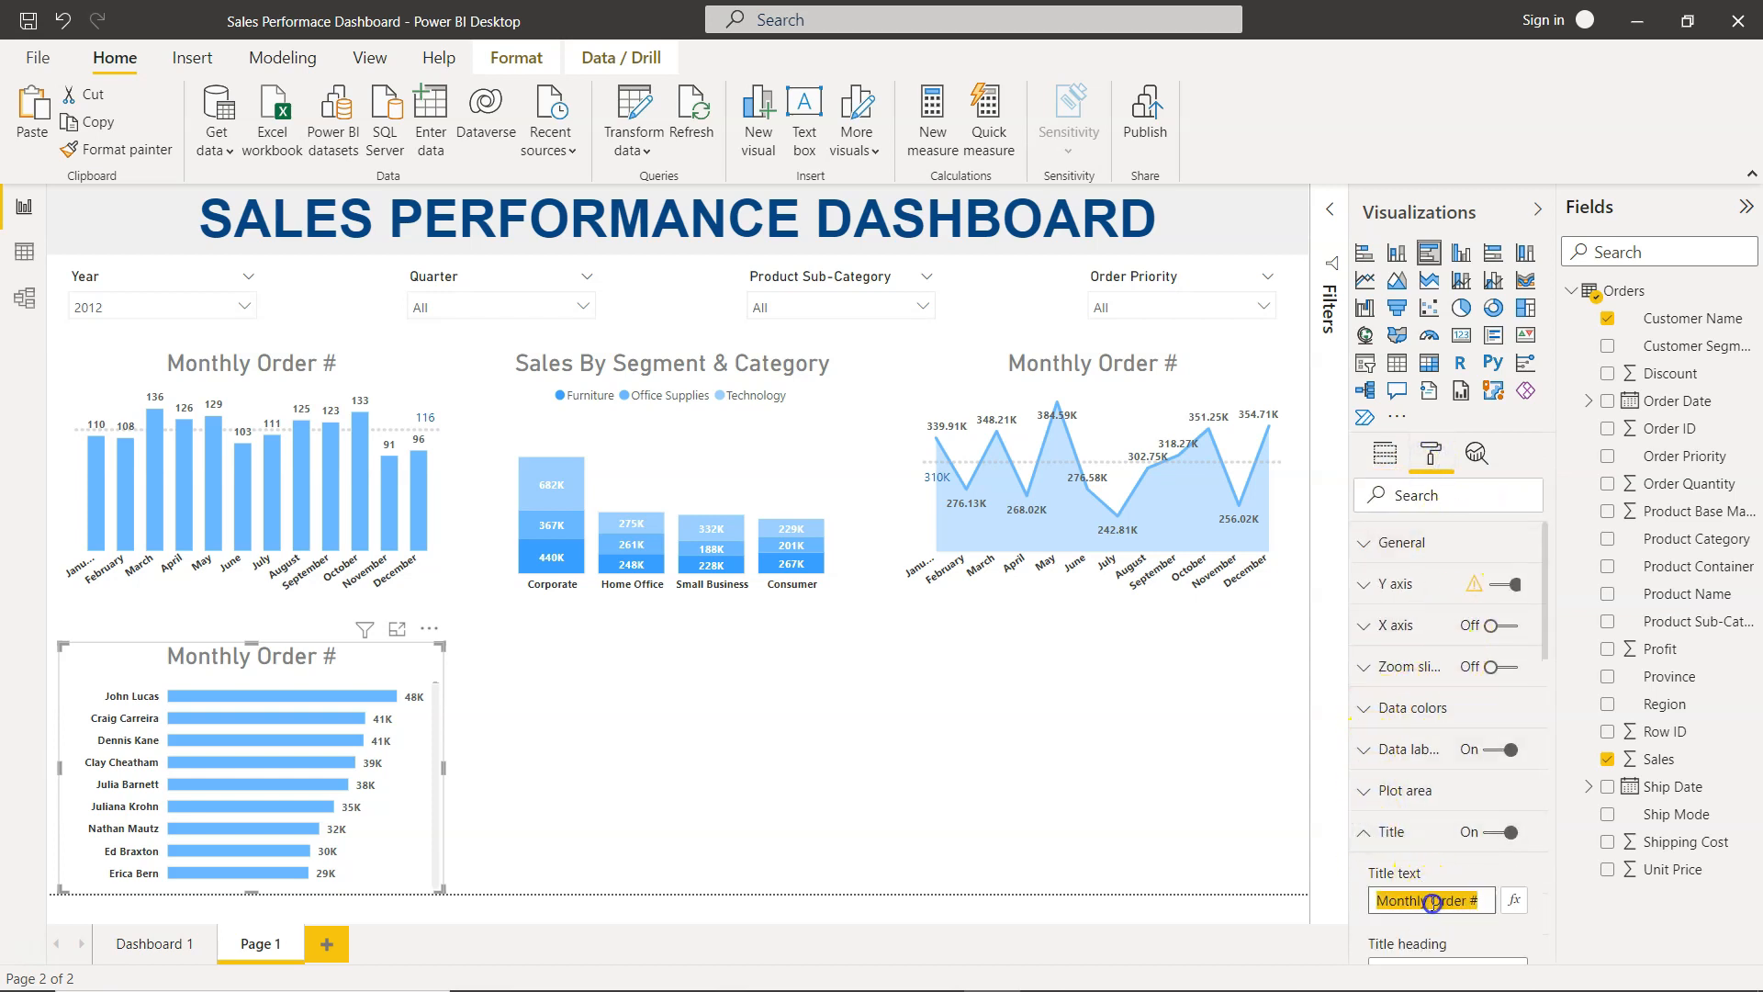
{"action": "type", "text": "Top 0"}
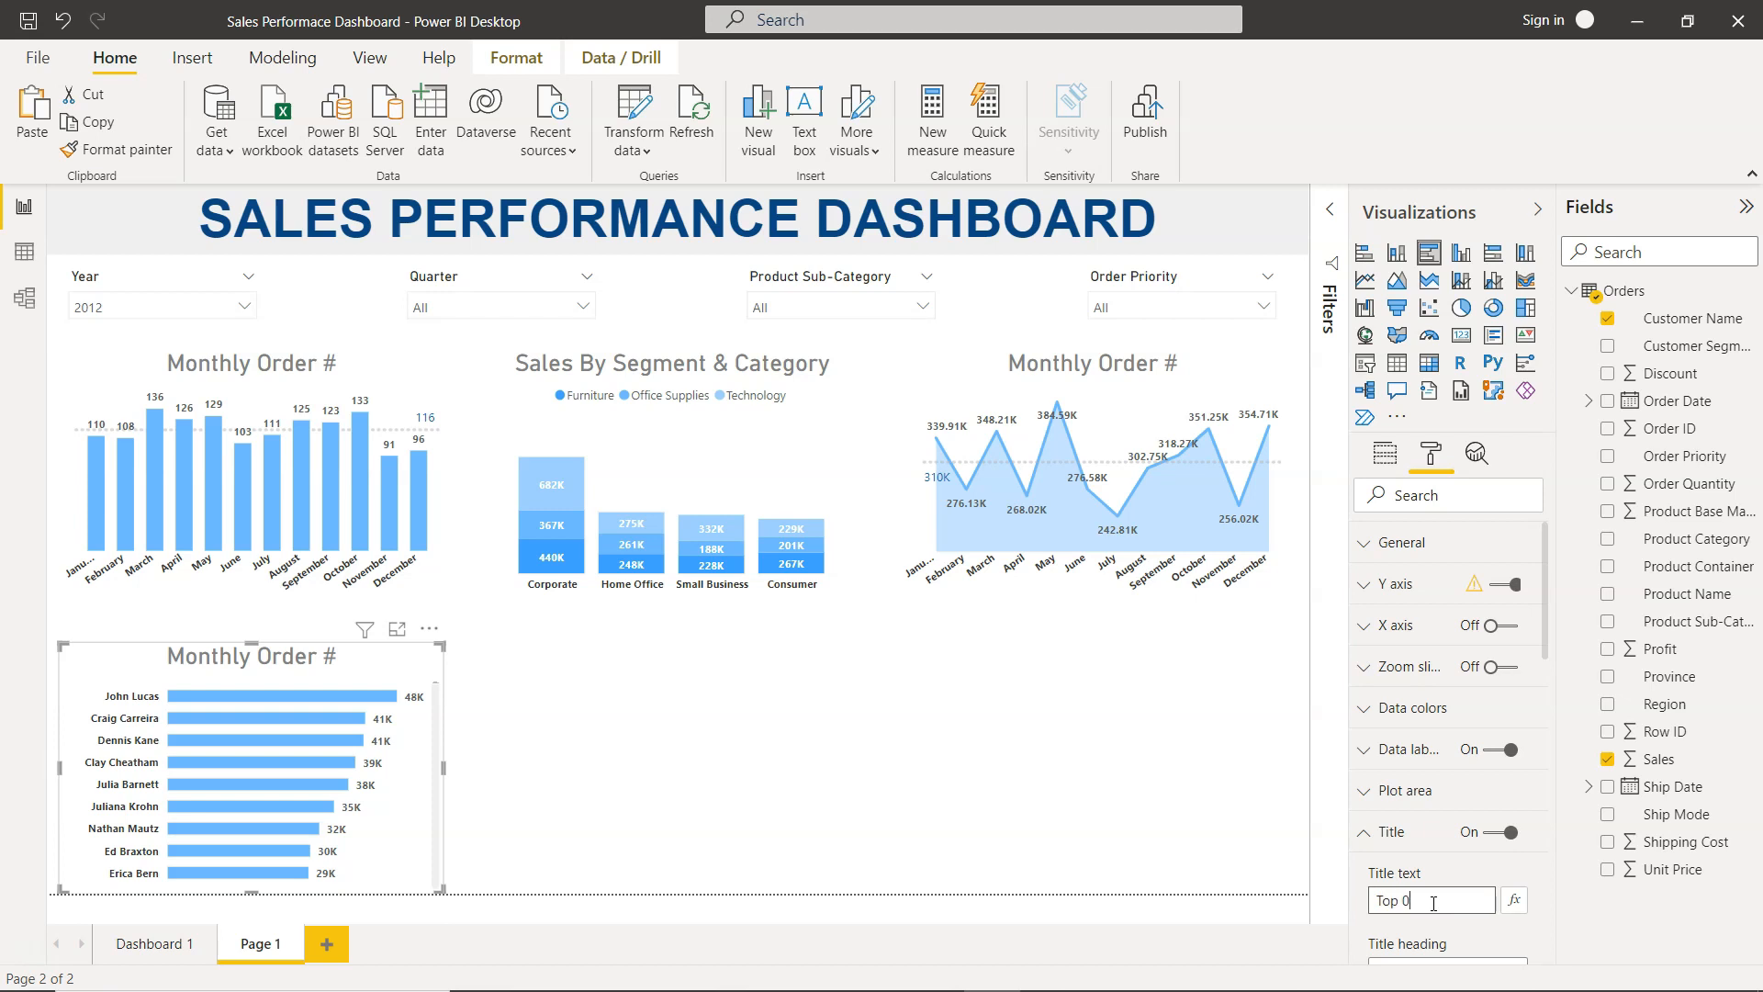
{"action": "key", "text": "BackSpace"}
{"action": "type", "text": "10 Customers by Sales"}
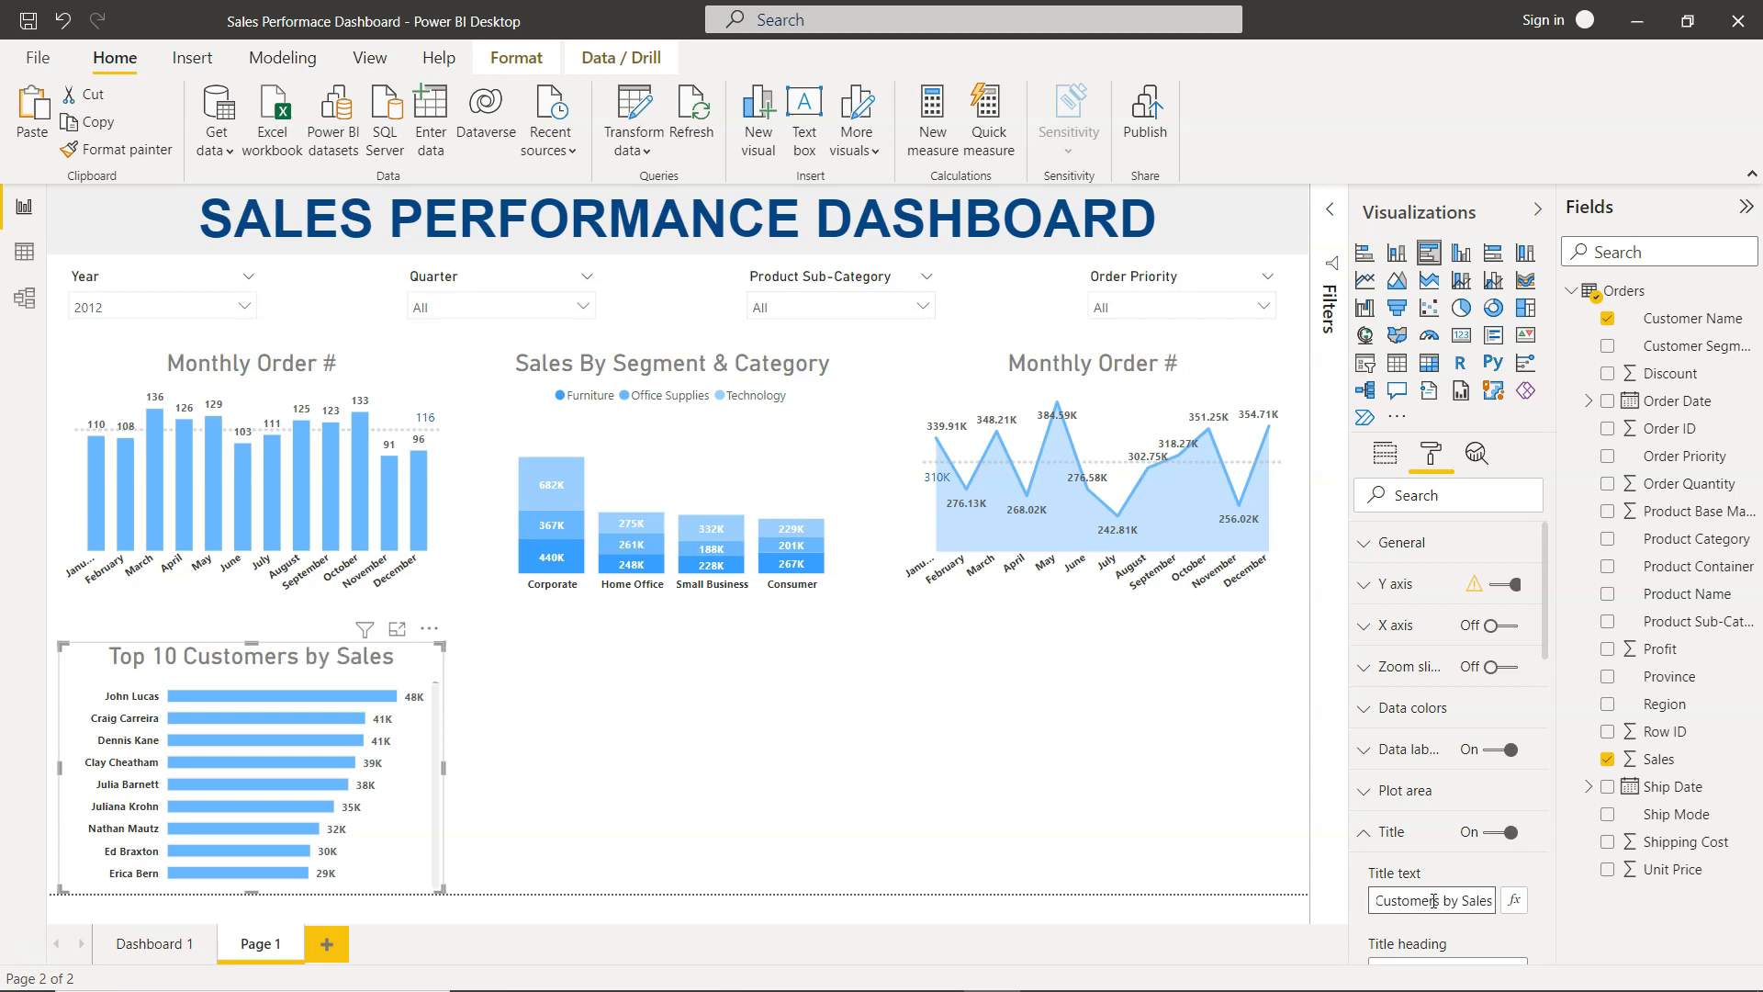
Step: Look through the full customer list in the Top 10 Customers by Sales chart to check how many customers it includes
{"action": "scroll", "coordinate": [1433, 899], "scroll_direction": "down", "scroll_amount": 5}
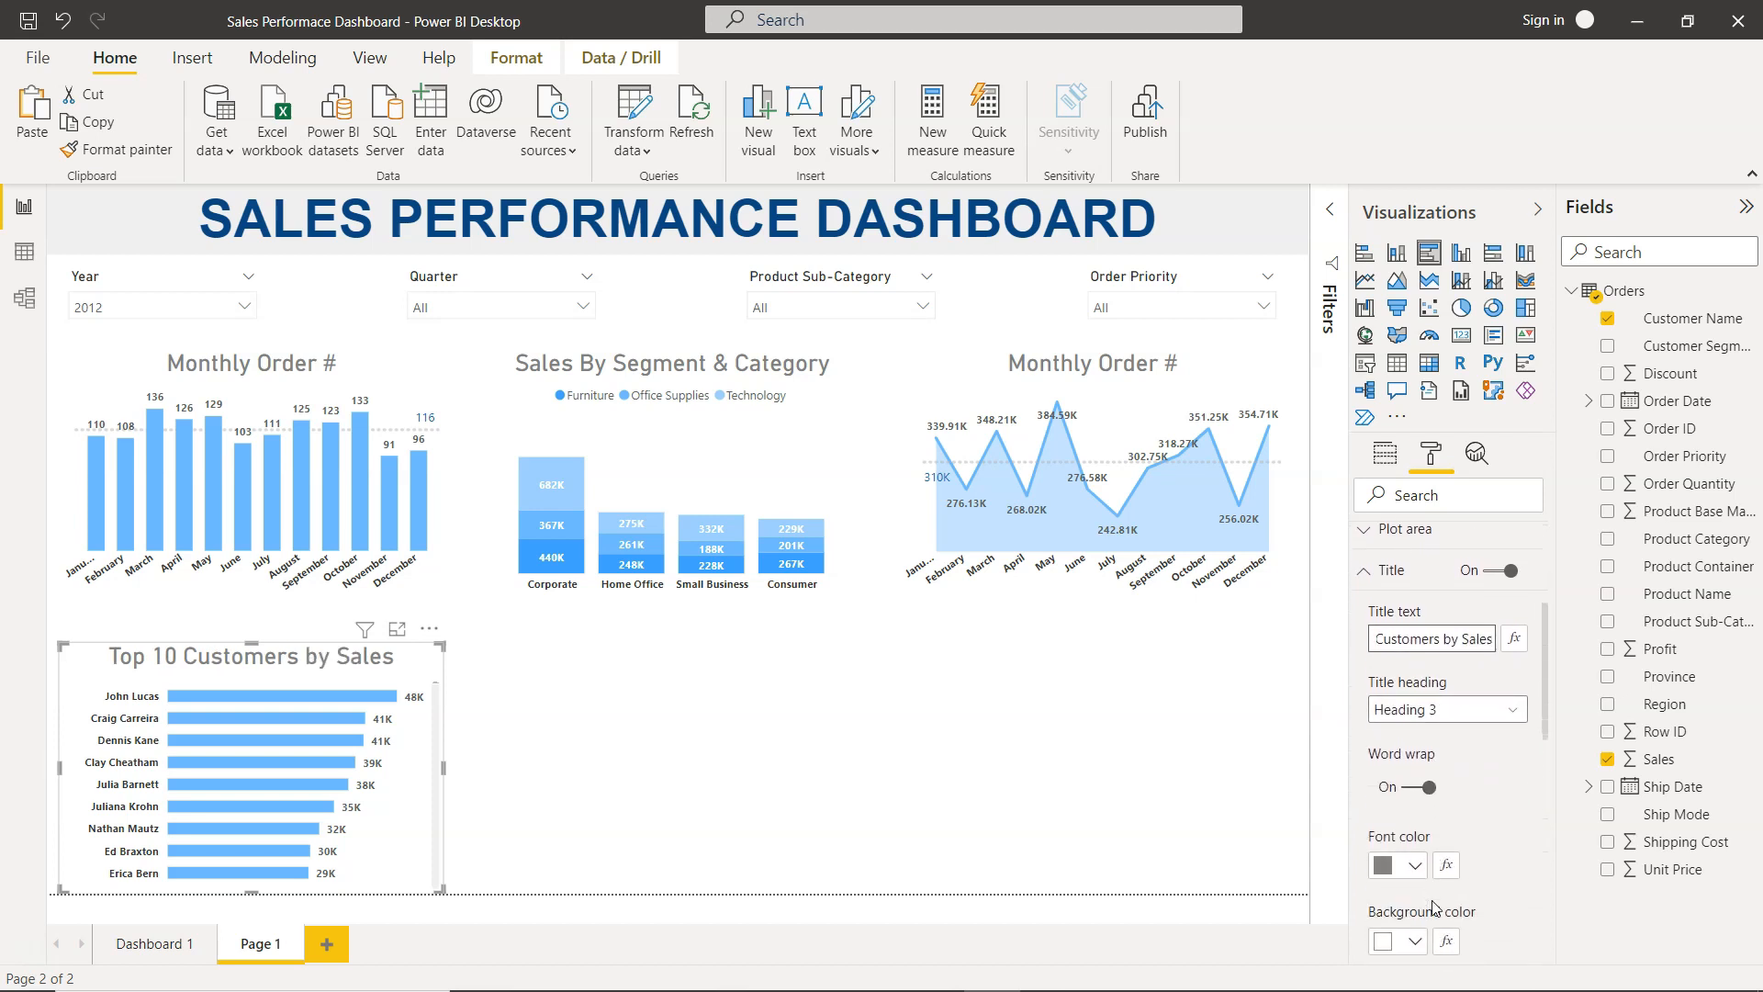
{"action": "scroll", "coordinate": [1435, 907], "scroll_direction": "up", "scroll_amount": 5}
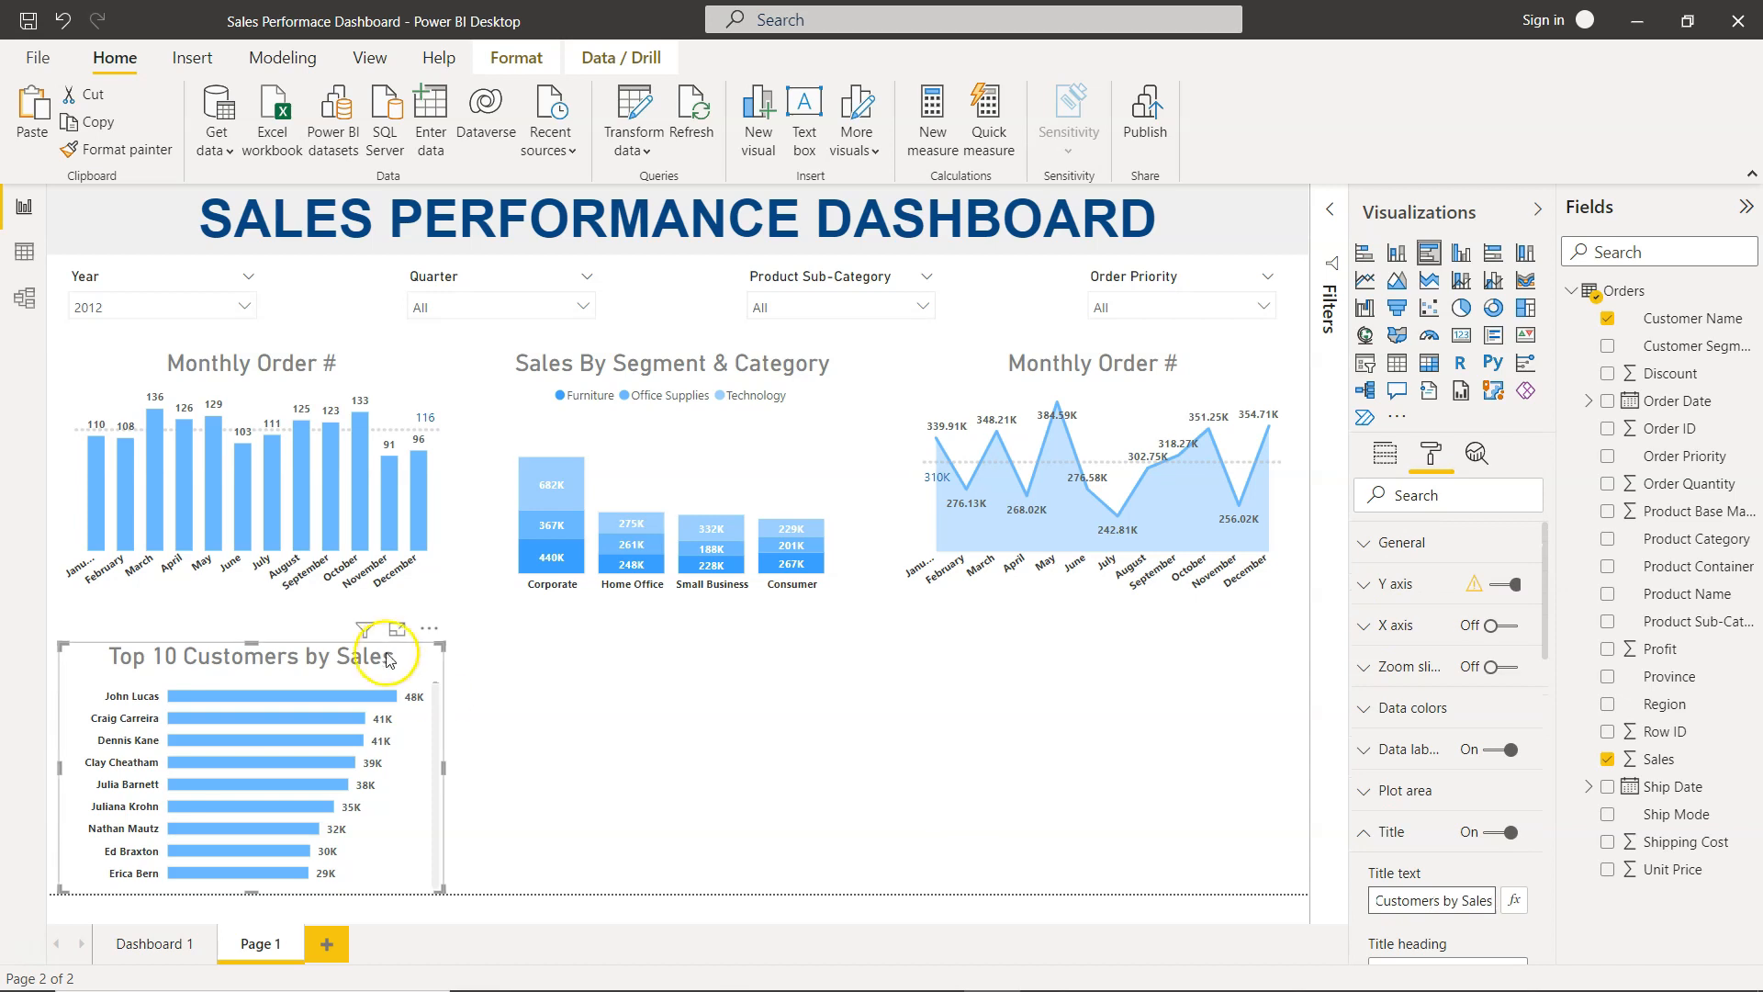
{"action": "scroll", "coordinate": [384, 748], "scroll_direction": "down", "scroll_amount": 10}
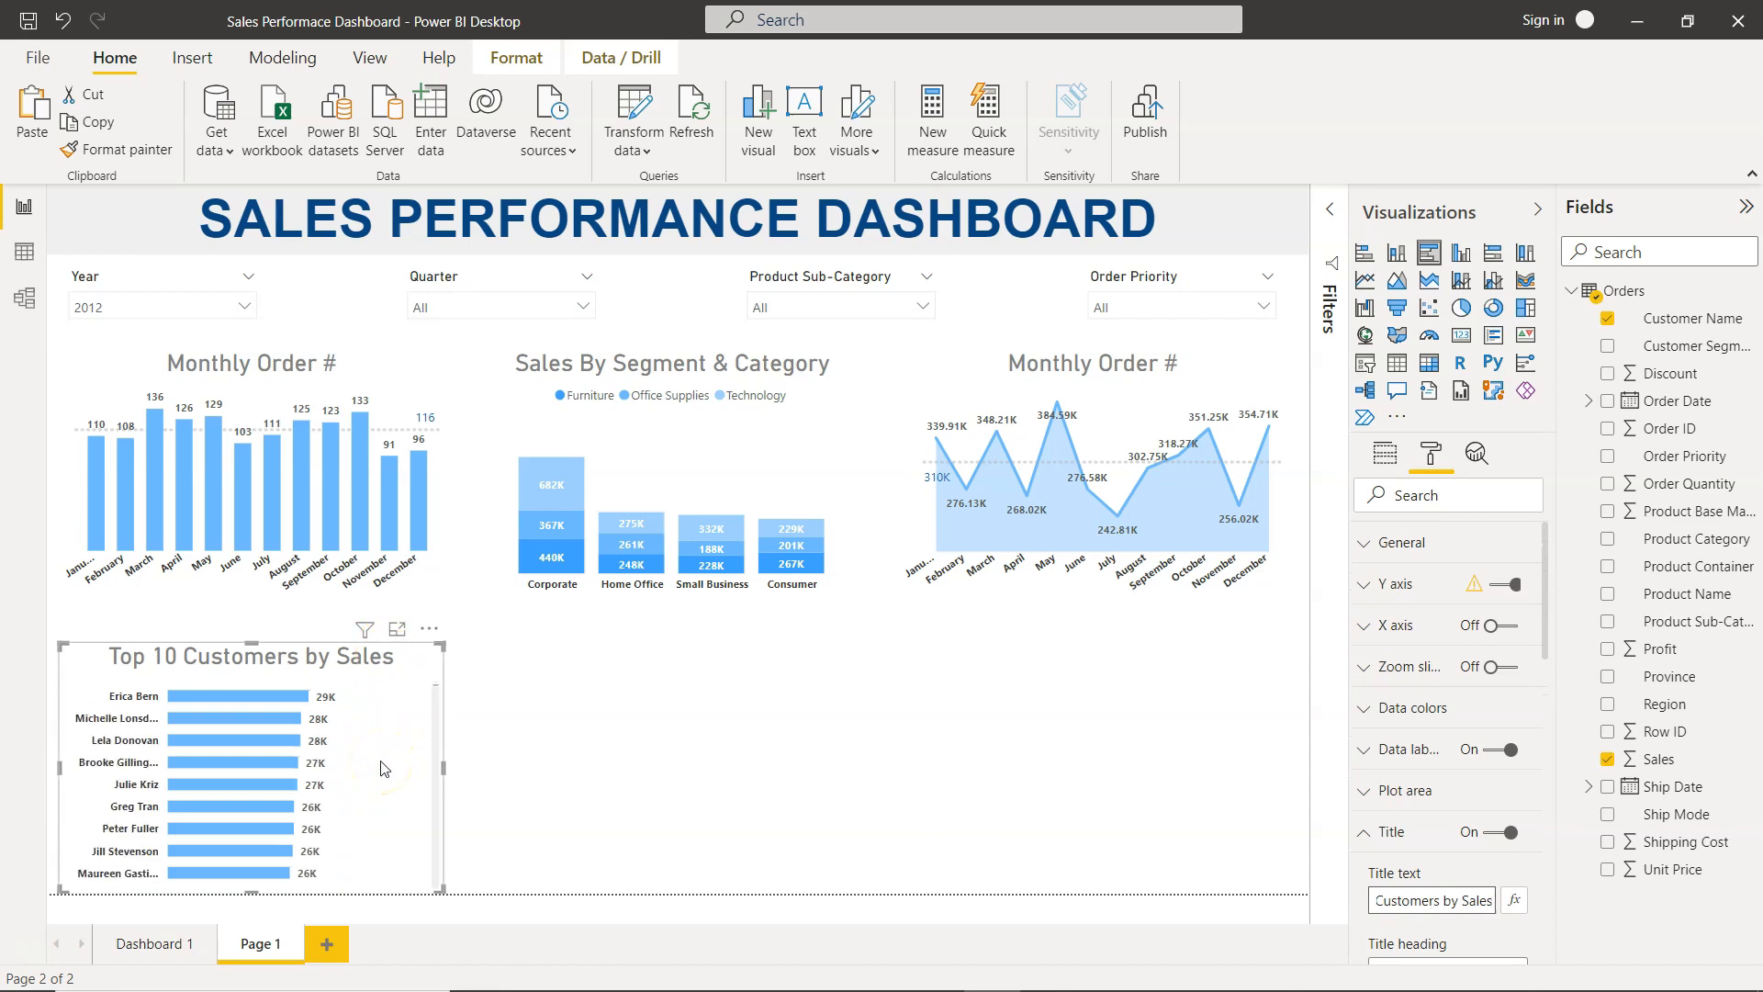
{"action": "scroll", "coordinate": [383, 768], "scroll_direction": "down", "scroll_amount": 10}
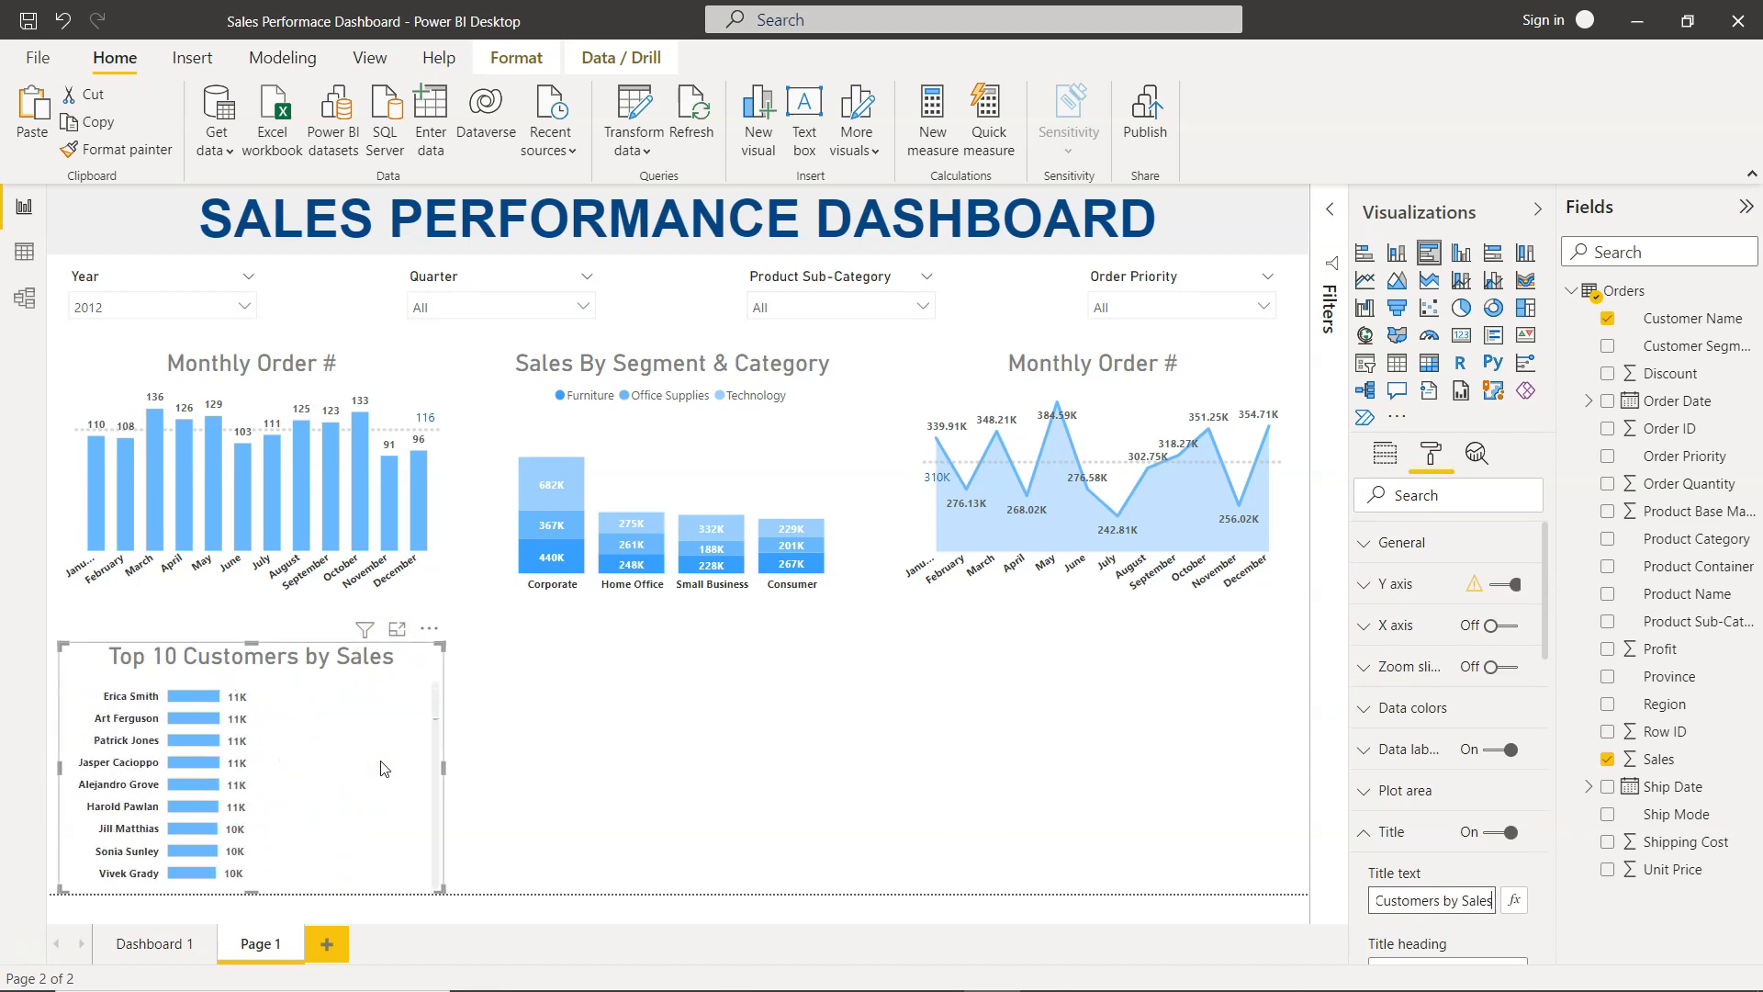
{"action": "scroll", "coordinate": [384, 769], "scroll_direction": "up", "scroll_amount": 20}
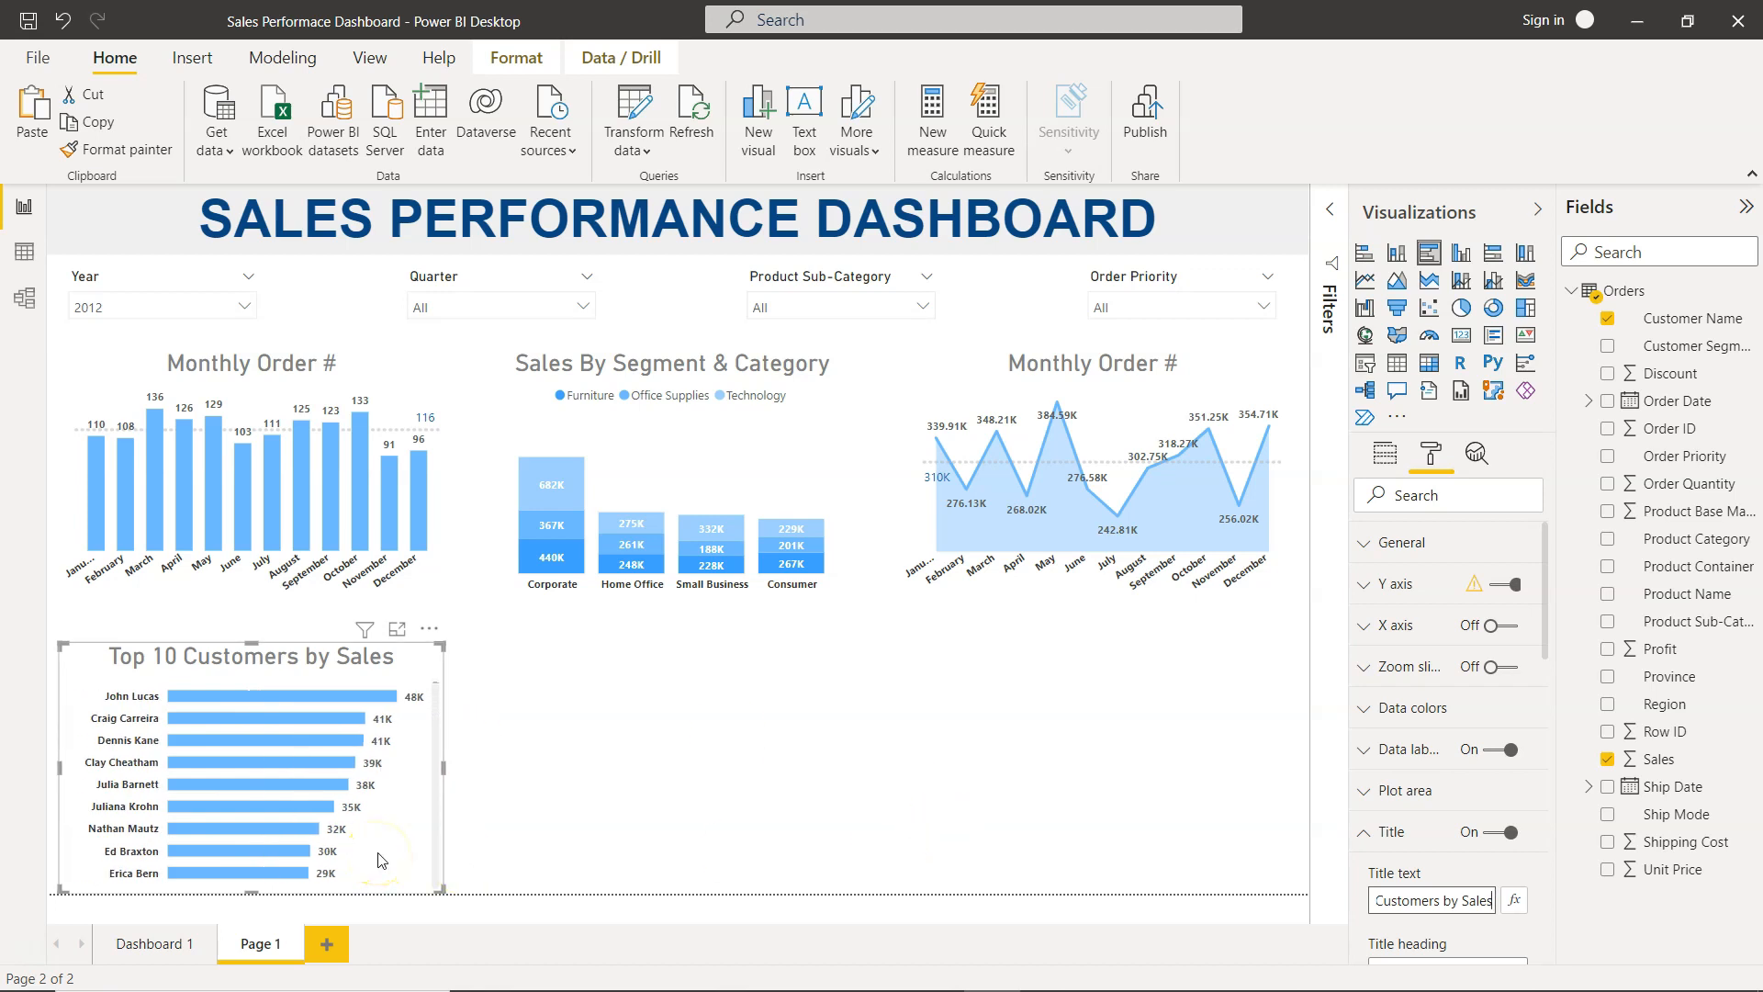
{"action": "scroll", "coordinate": [382, 854], "scroll_direction": "down", "scroll_amount": 3}
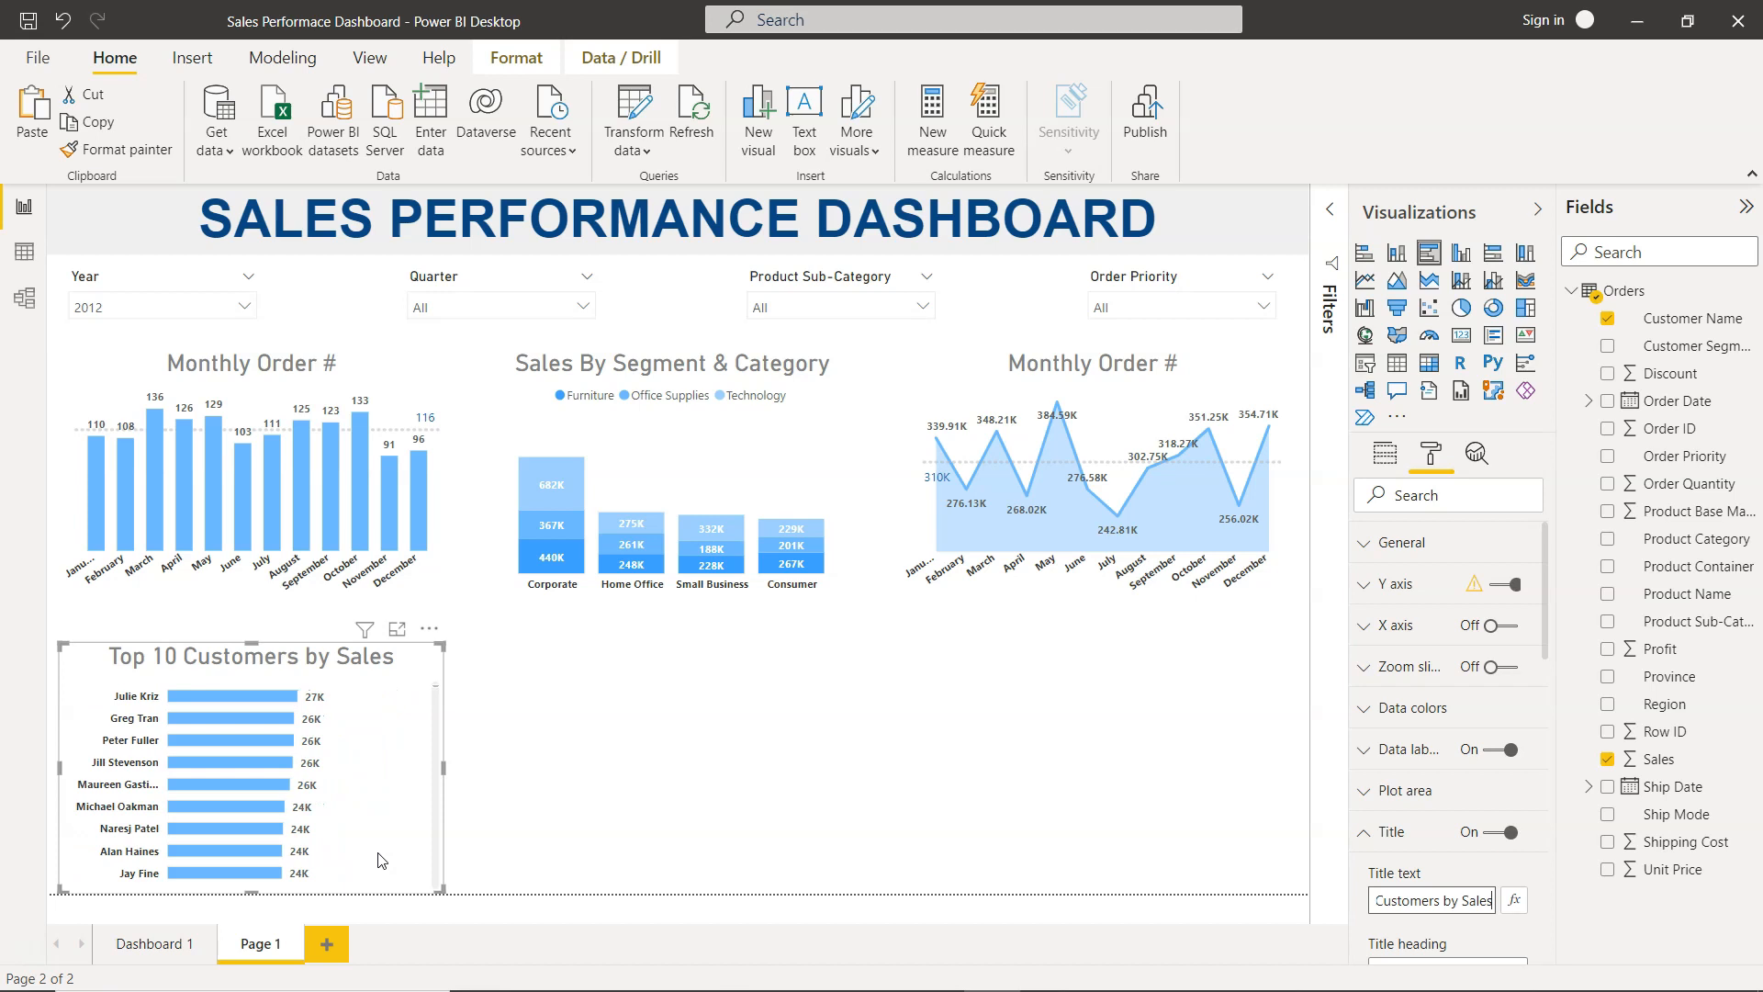
{"action": "scroll", "coordinate": [382, 856], "scroll_direction": "up", "scroll_amount": 3}
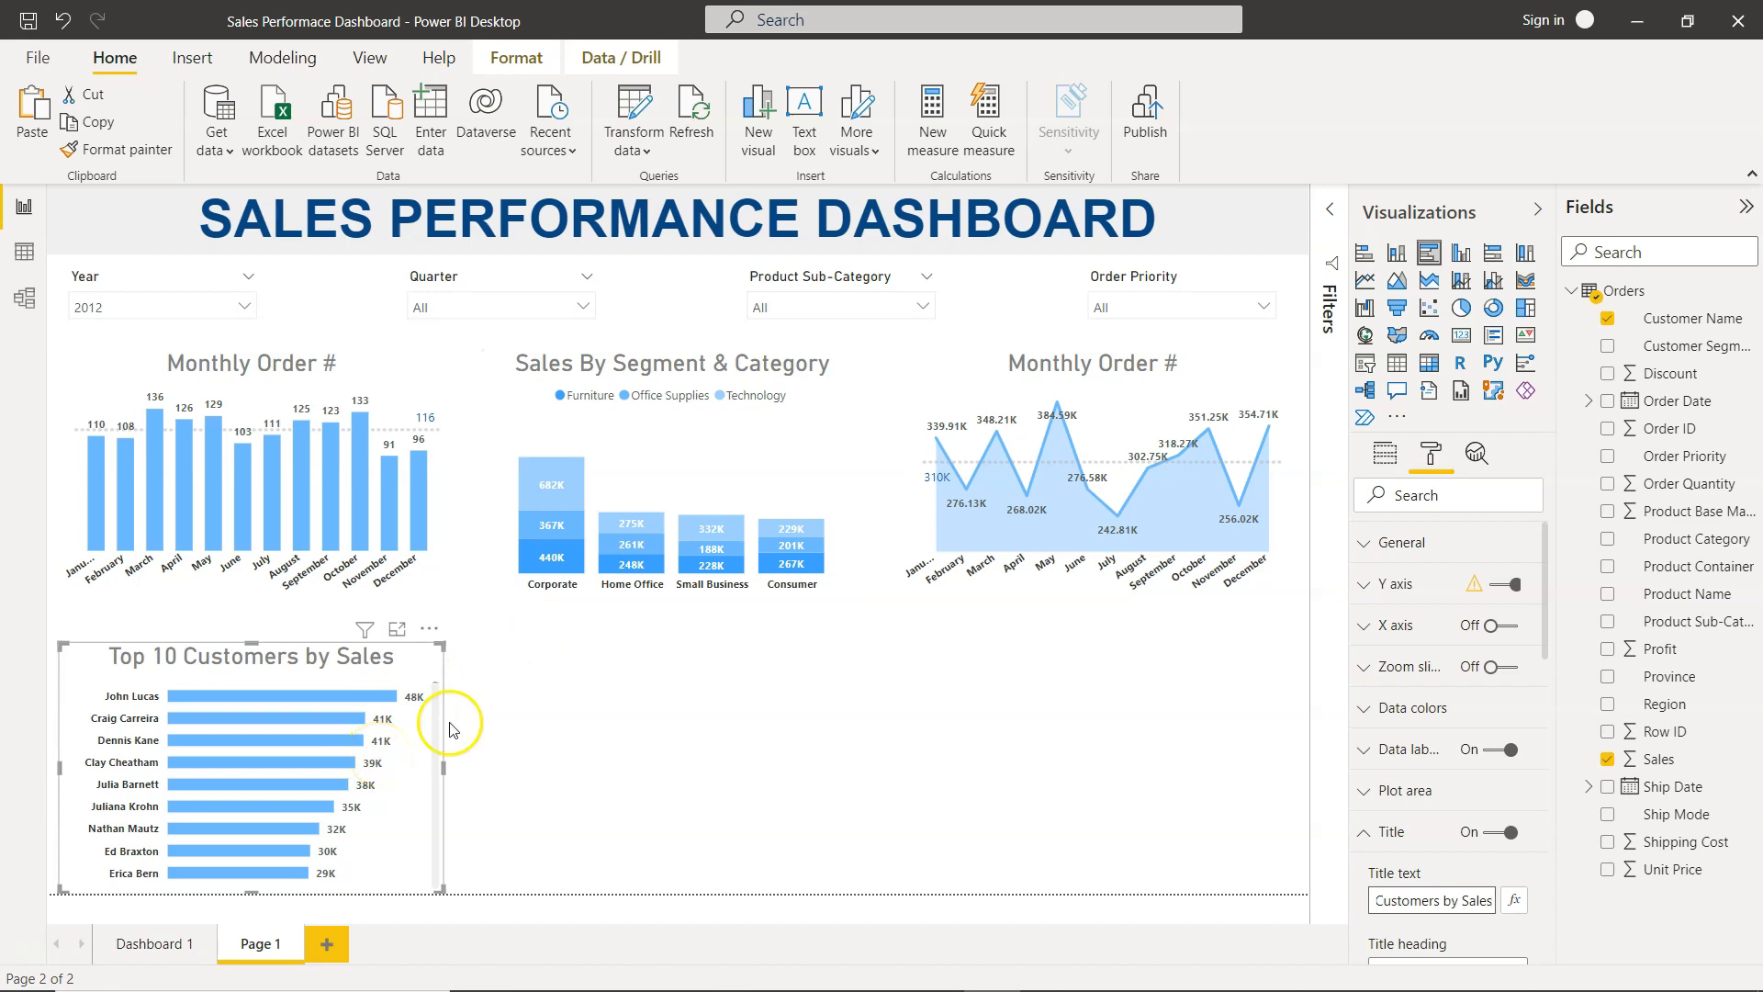
Step: Apply a Top N filter on Customer Name to the chart, showing the top 10 by Sales
{"action": "left_click", "coordinate": [443, 766]}
{"action": "left_click", "coordinate": [1325, 201]}
{"action": "left_click", "coordinate": [1325, 204]}
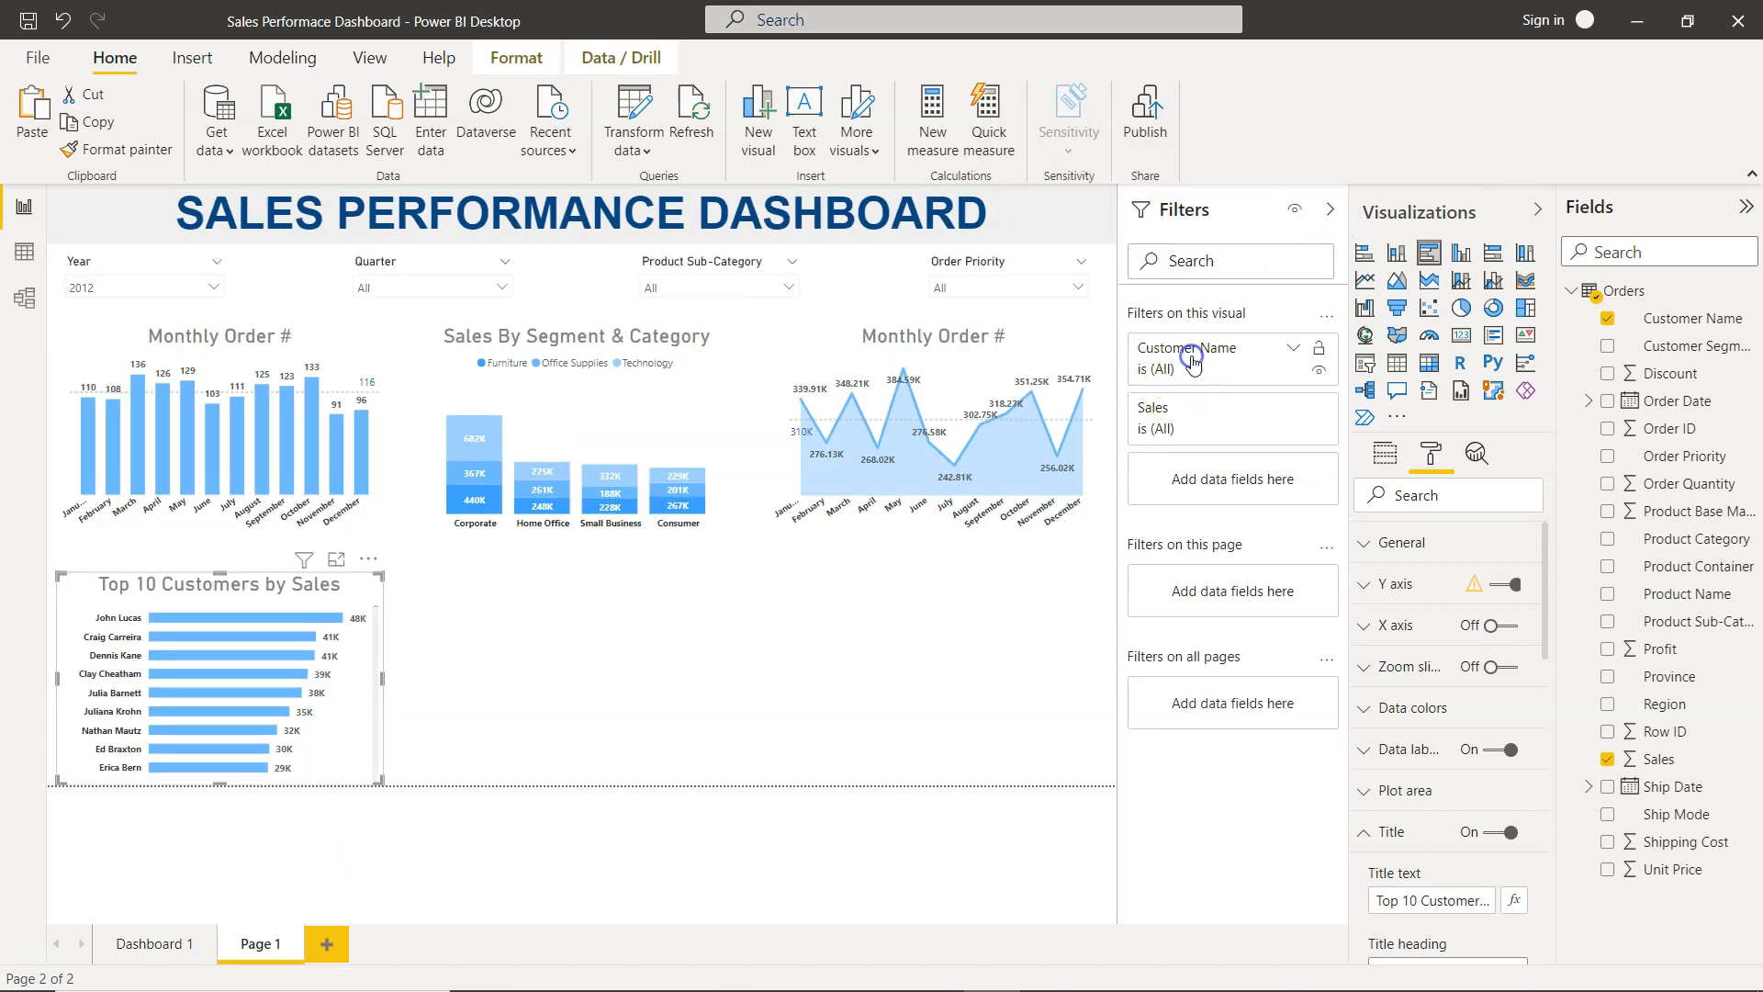
{"action": "left_click", "coordinate": [1193, 364]}
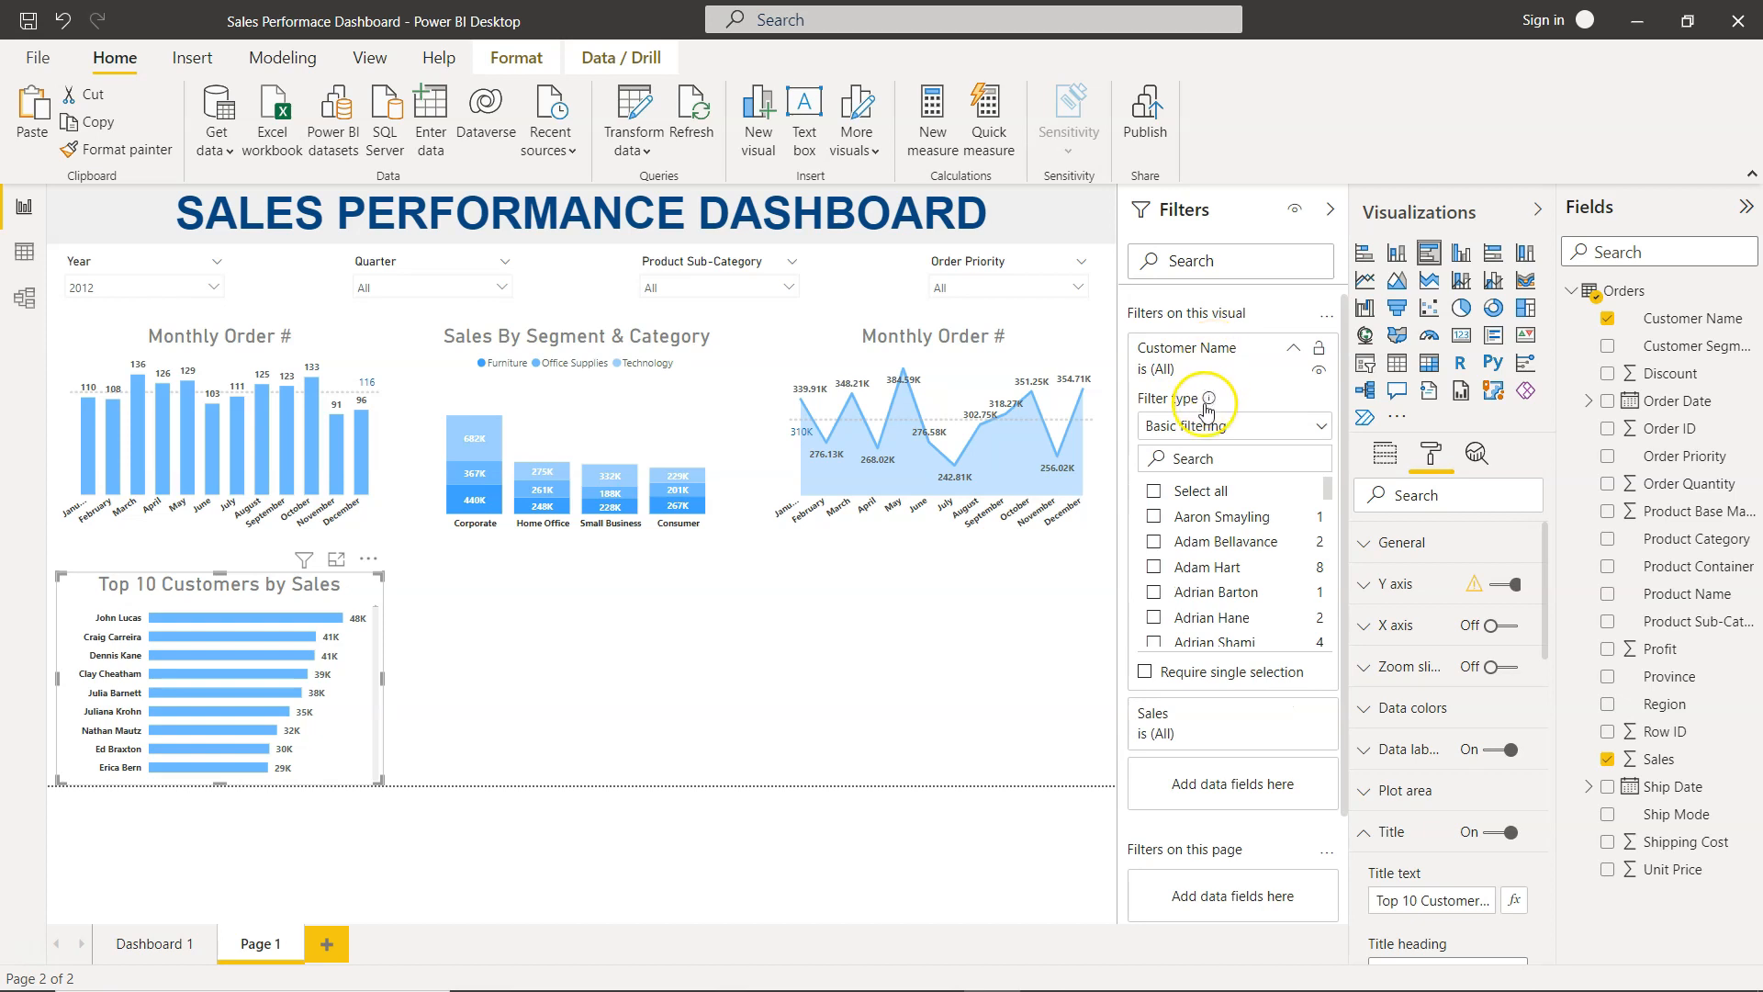
{"action": "left_click", "coordinate": [1204, 423]}
{"action": "left_click", "coordinate": [1165, 512]}
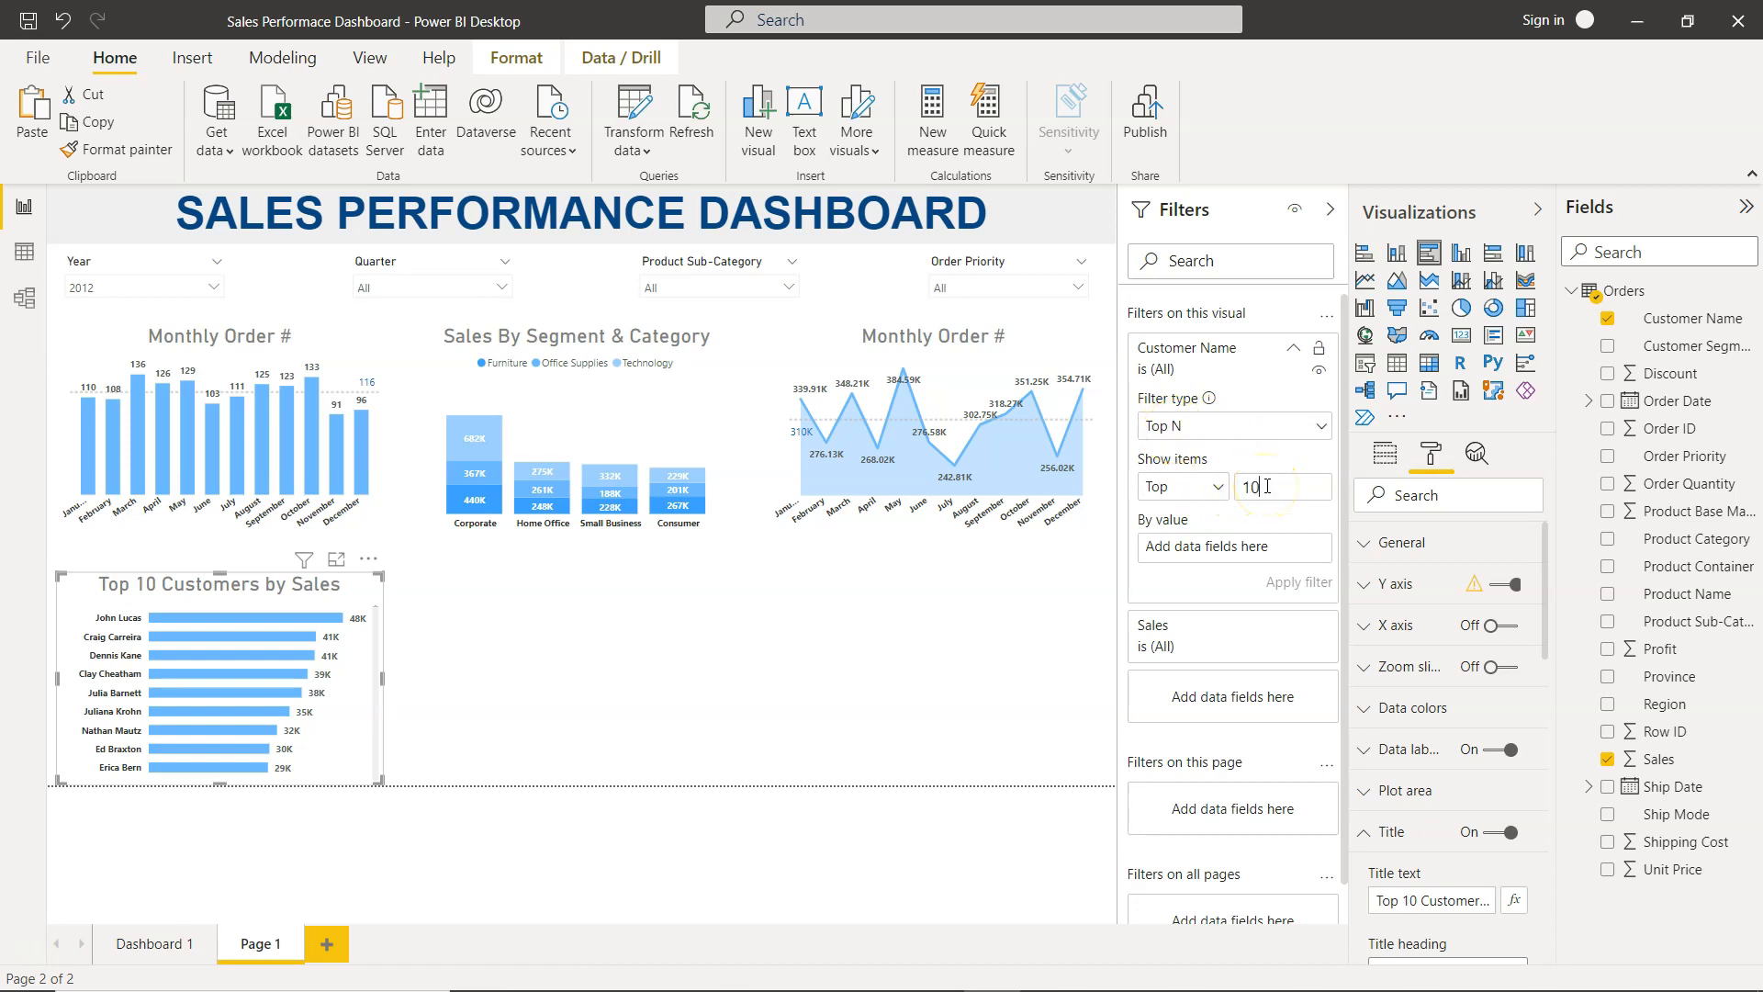
{"action": "left_click", "coordinate": [1218, 487]}
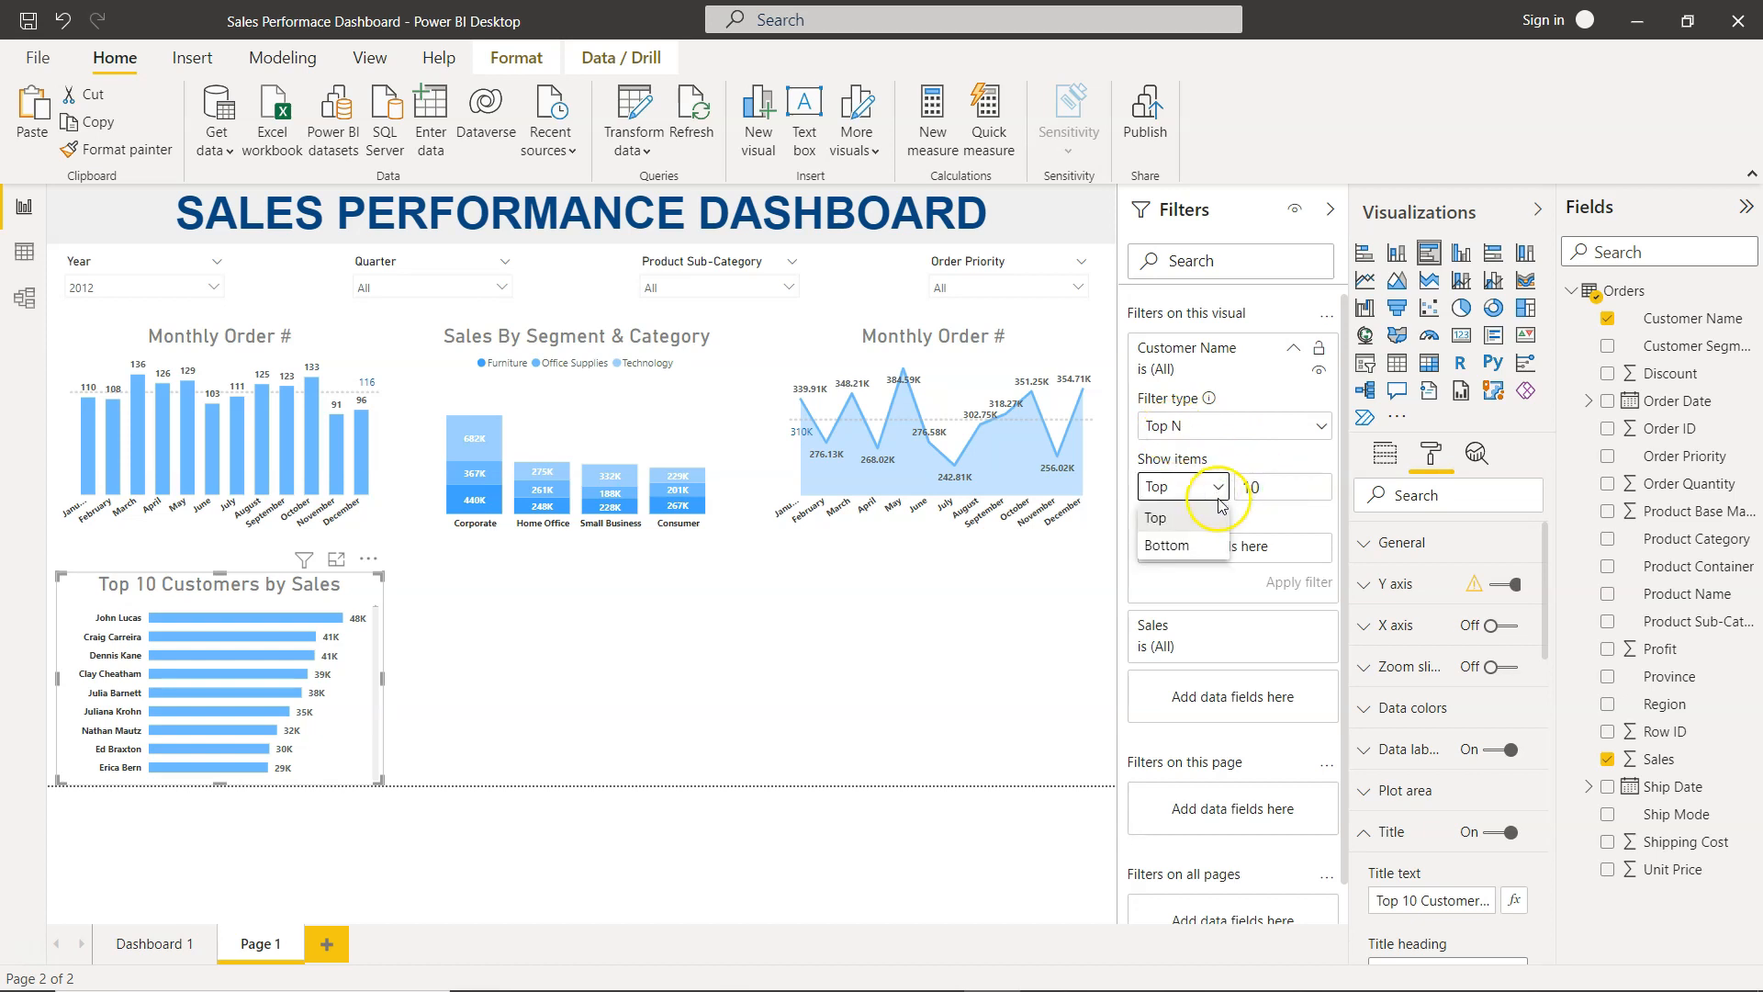
{"action": "left_click", "coordinate": [1235, 459]}
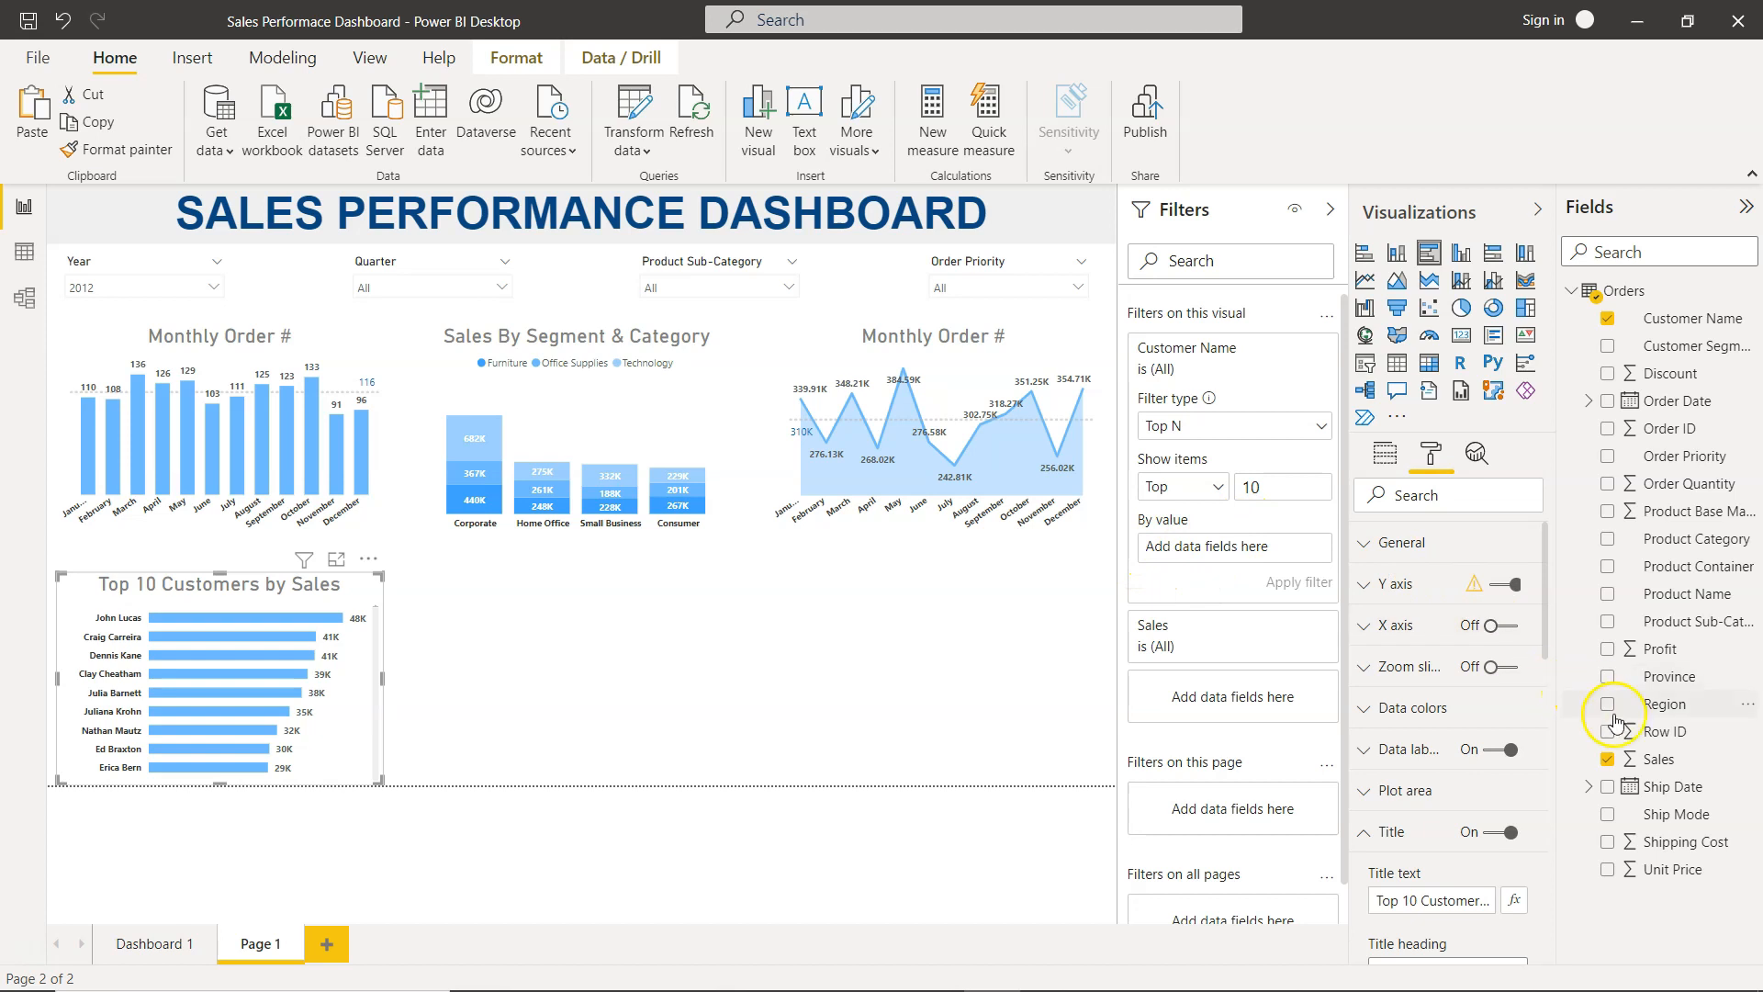
{"action": "left_click_drag", "start_coordinate": [1660, 759], "coordinate": [1258, 550]}
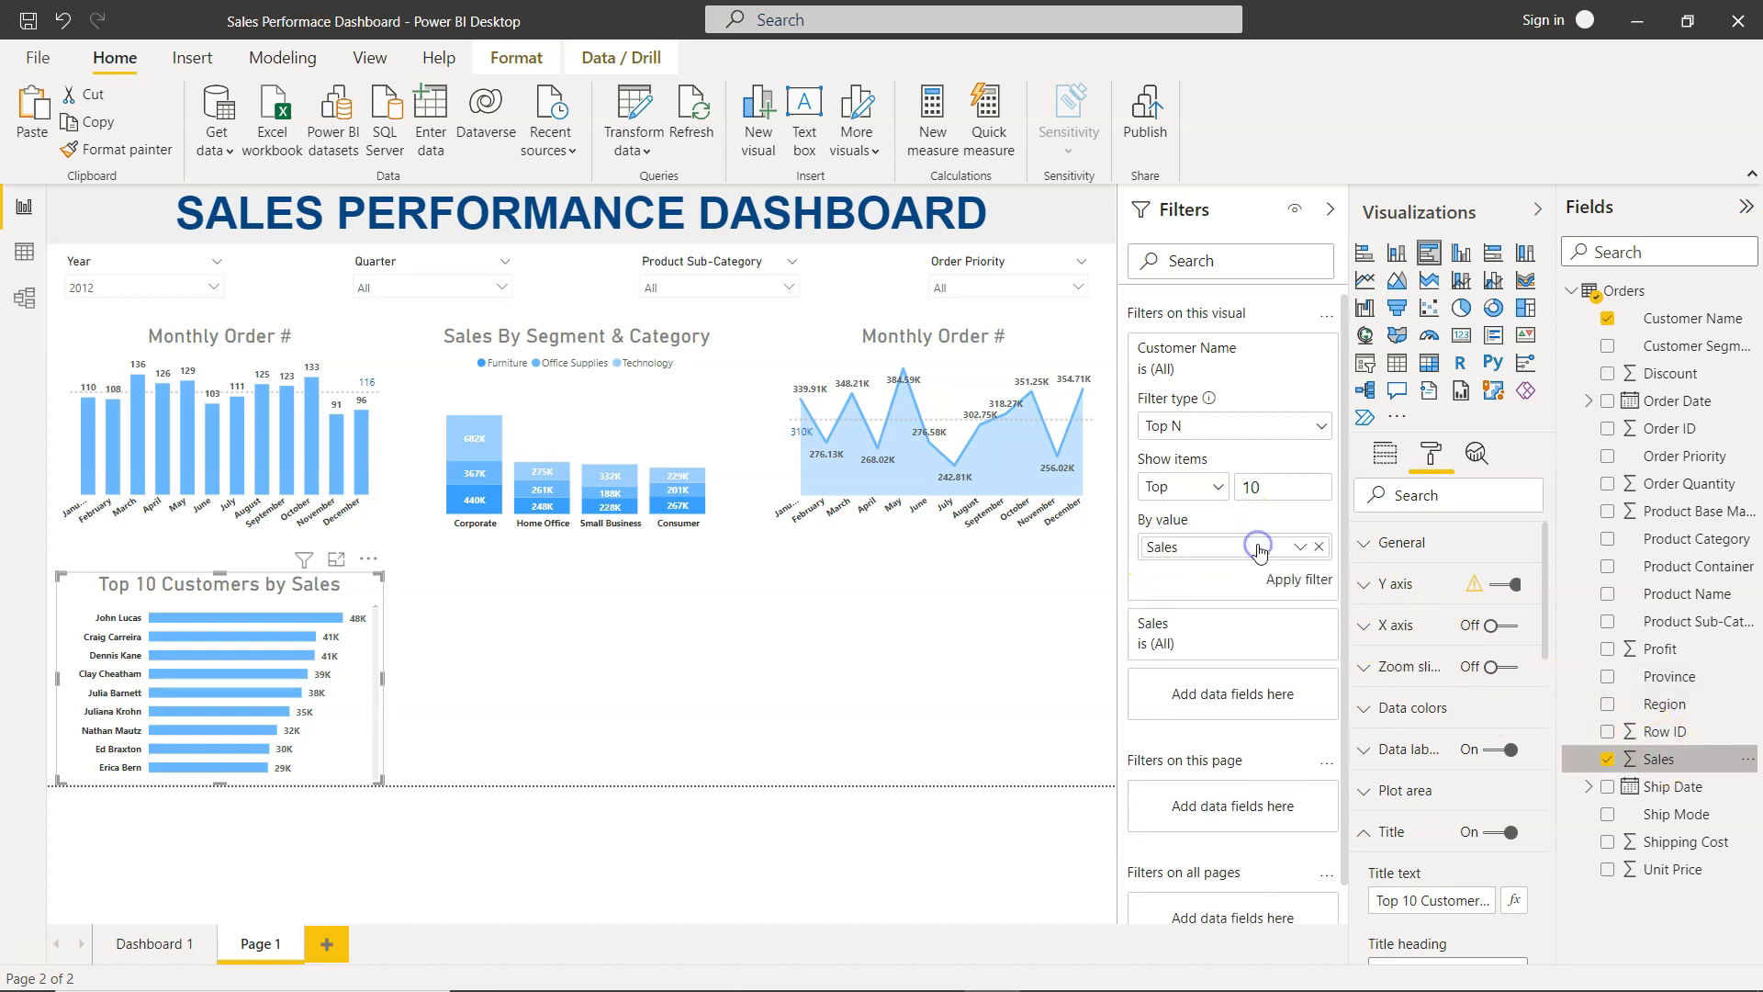
{"action": "left_click", "coordinate": [1292, 580]}
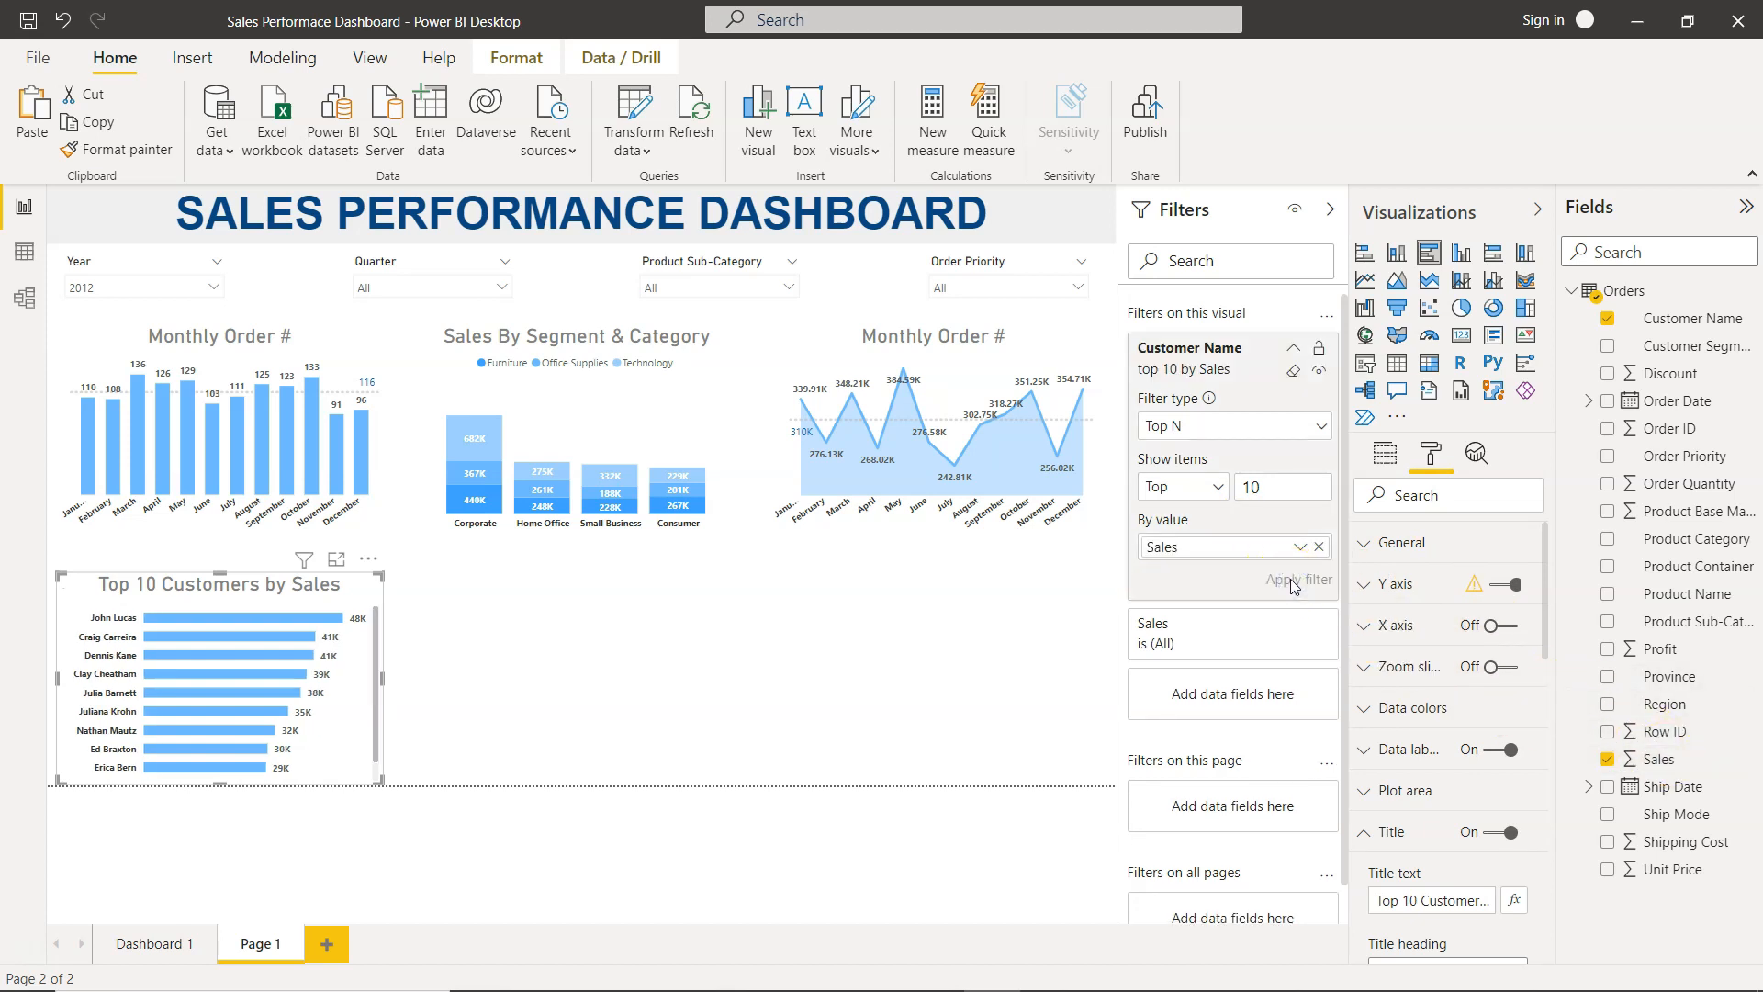
Step: Collapse the Filters and Visualizations panes and extend the Top 10 Customers by Sales chart upward so all ten bars fit
{"action": "left_click", "coordinate": [1330, 209]}
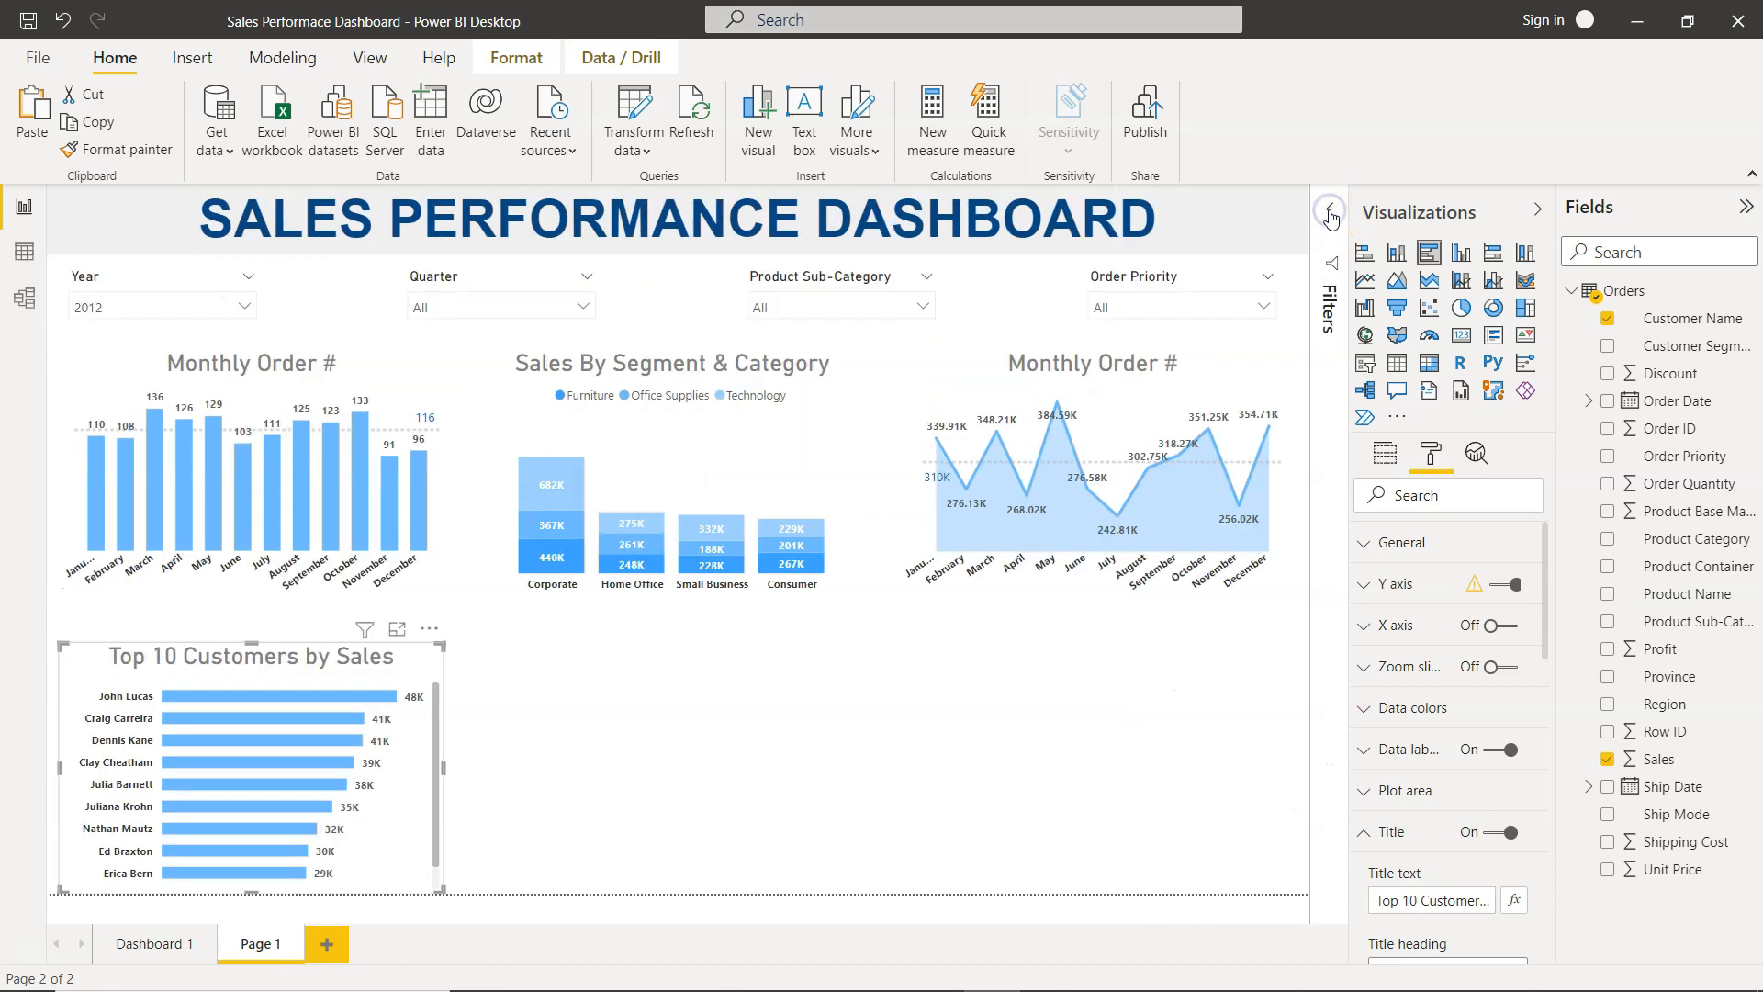
{"action": "left_click", "coordinate": [1539, 210]}
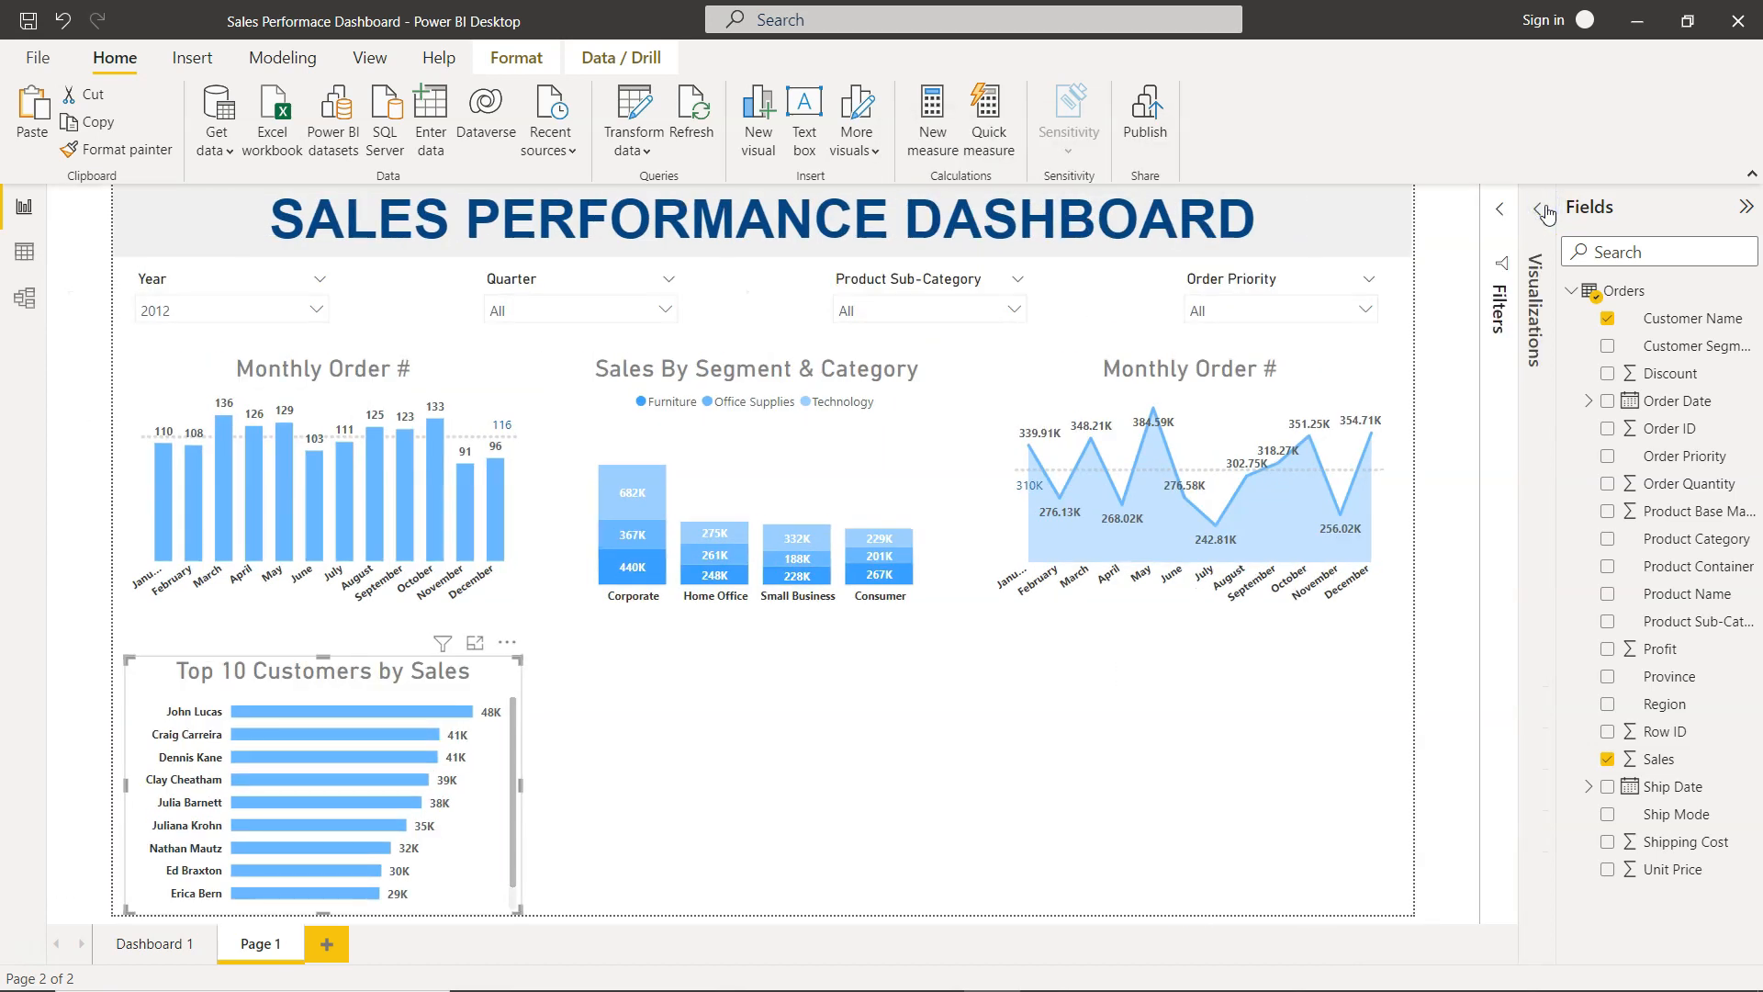
{"action": "scroll", "coordinate": [465, 866], "scroll_direction": "down", "scroll_amount": 1}
{"action": "scroll", "coordinate": [471, 872], "scroll_direction": "up", "scroll_amount": 1}
{"action": "left_click_drag", "start_coordinate": [325, 655], "coordinate": [326, 650]}
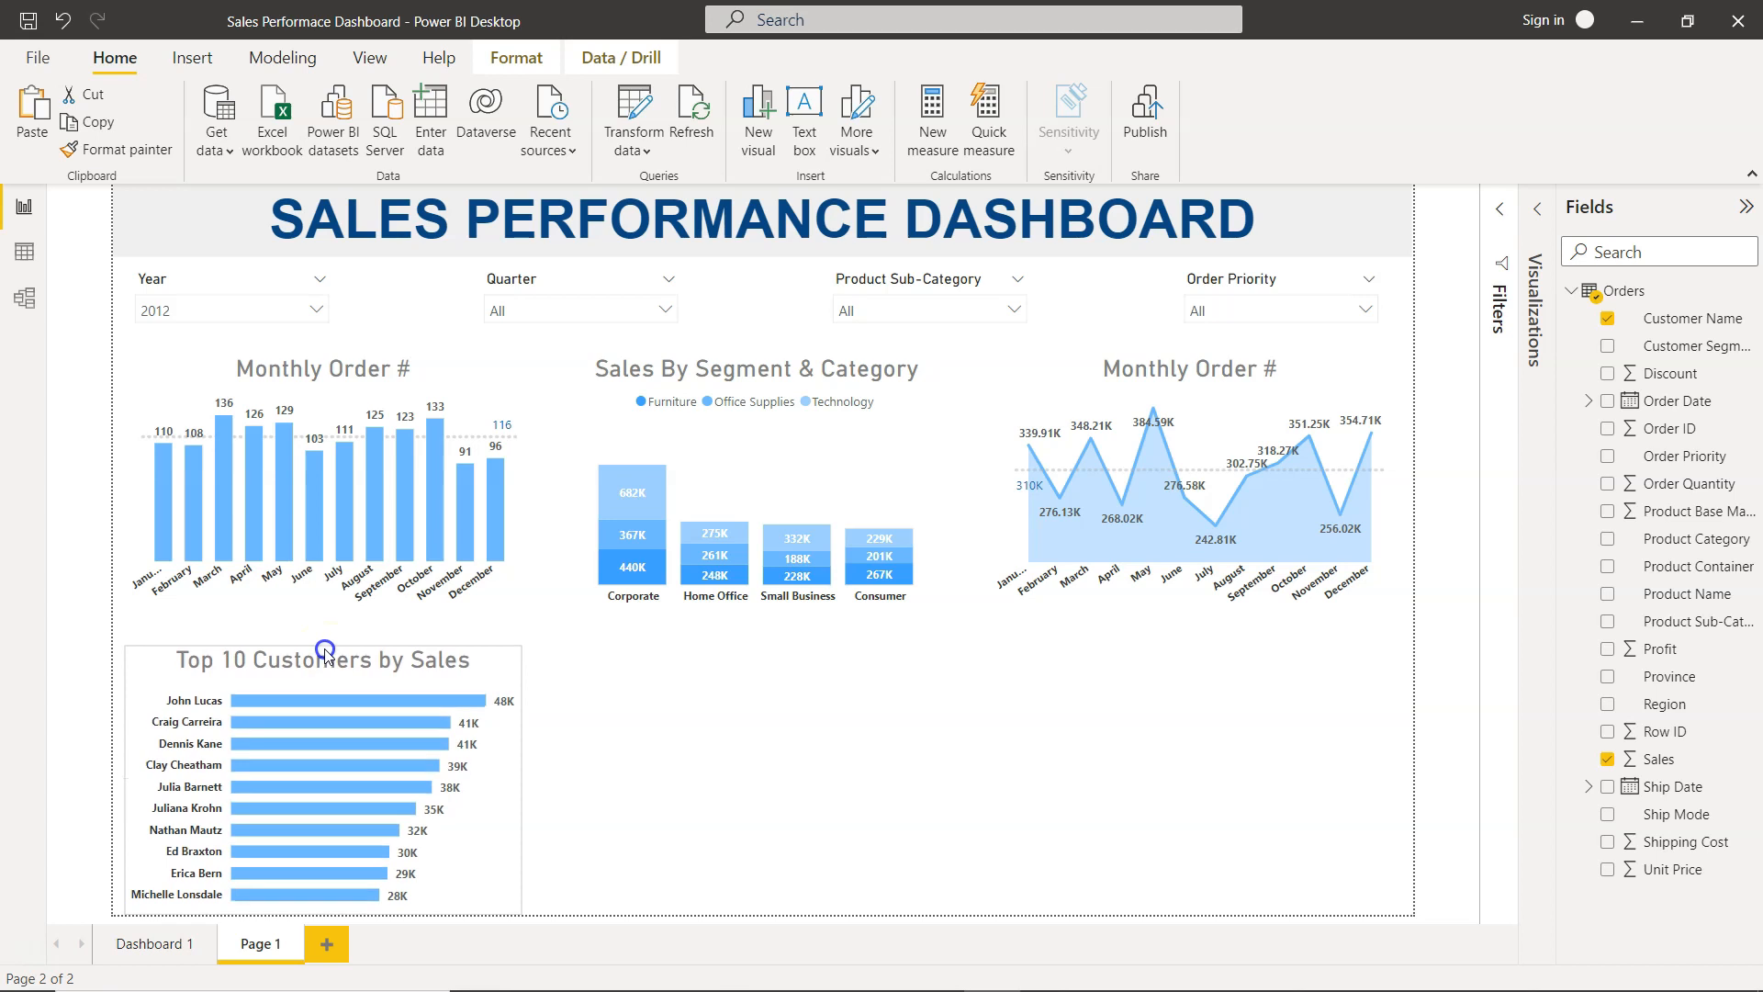
{"action": "left_click", "coordinate": [744, 850]}
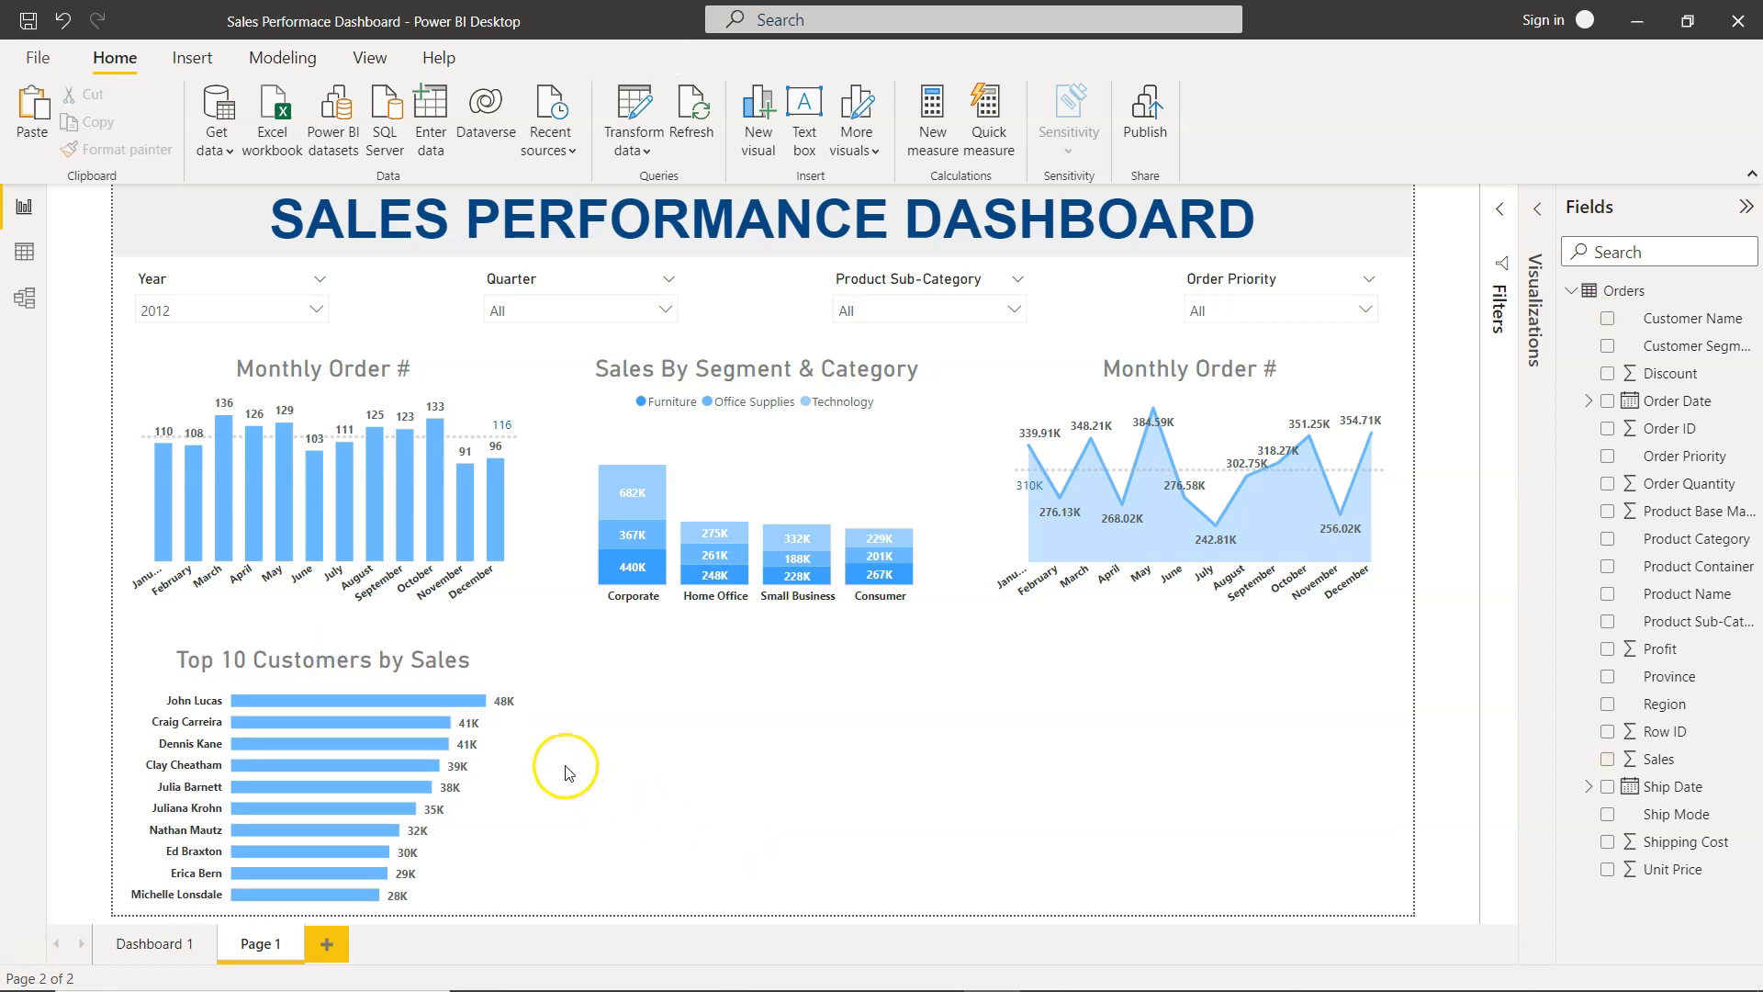
Step: Duplicate the Top 10 Customers by Sales chart, place the copy beside it, and replace the copy's value field with Profit
{"action": "left_click", "coordinate": [480, 654]}
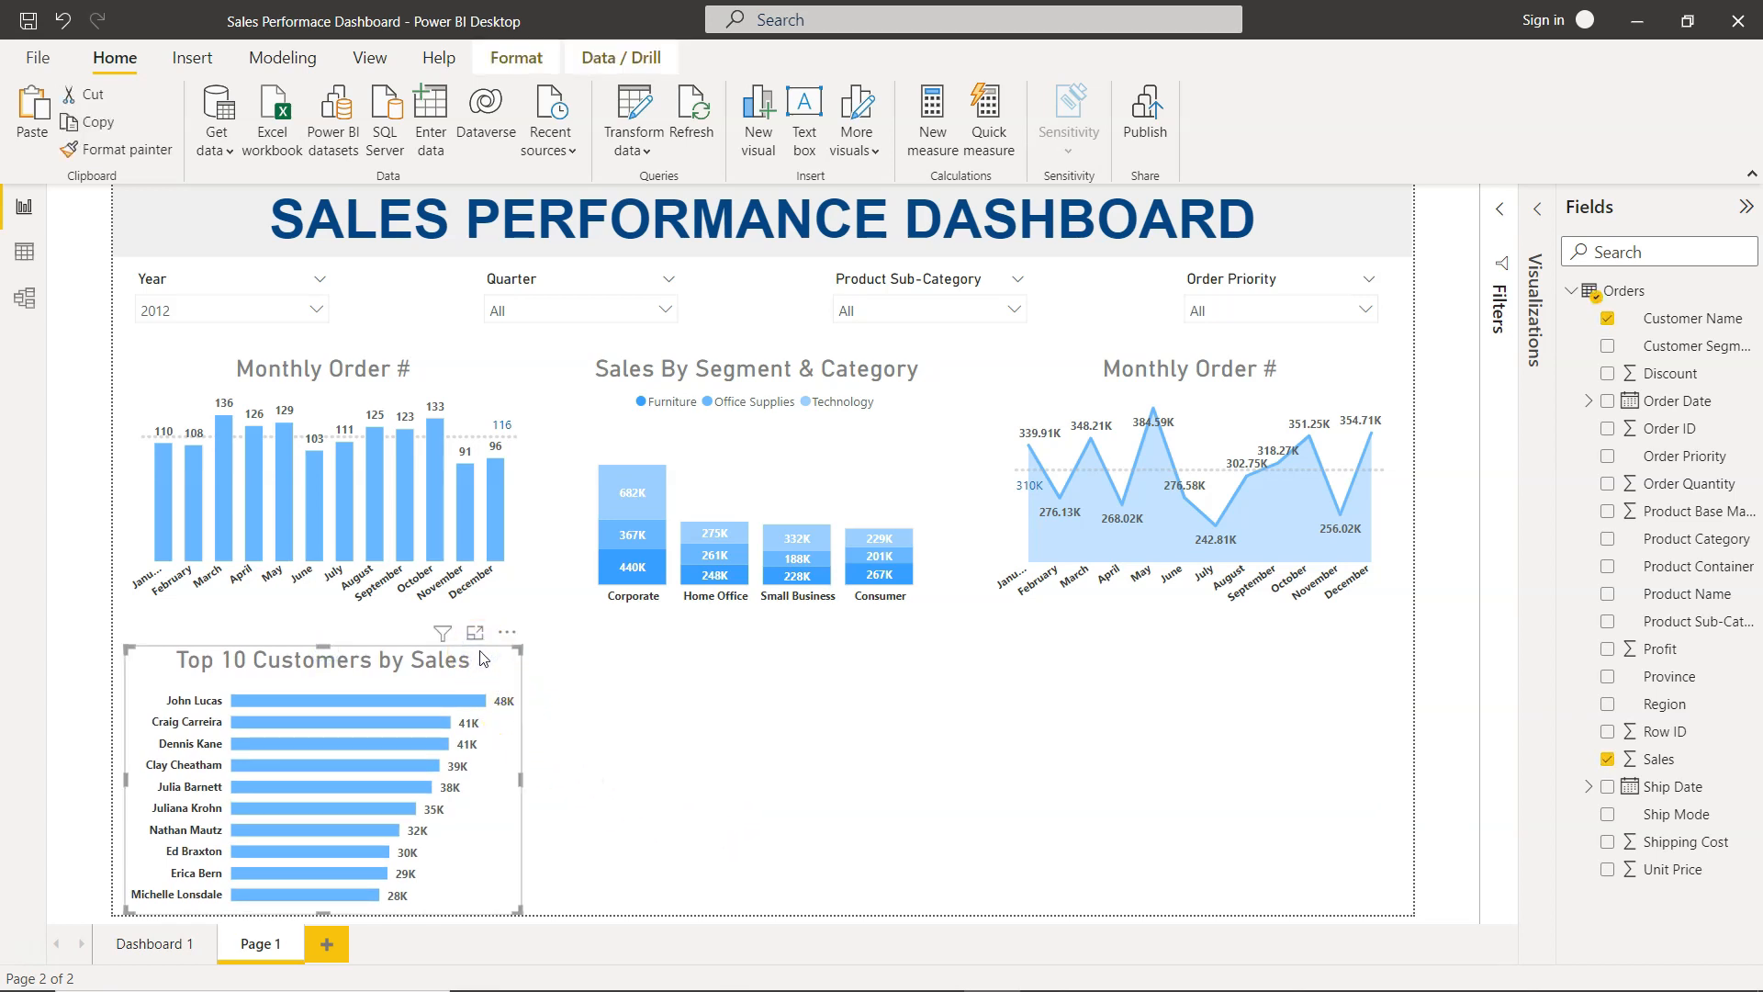
{"action": "left_click_drag", "start_coordinate": [483, 658], "coordinate": [931, 691]}
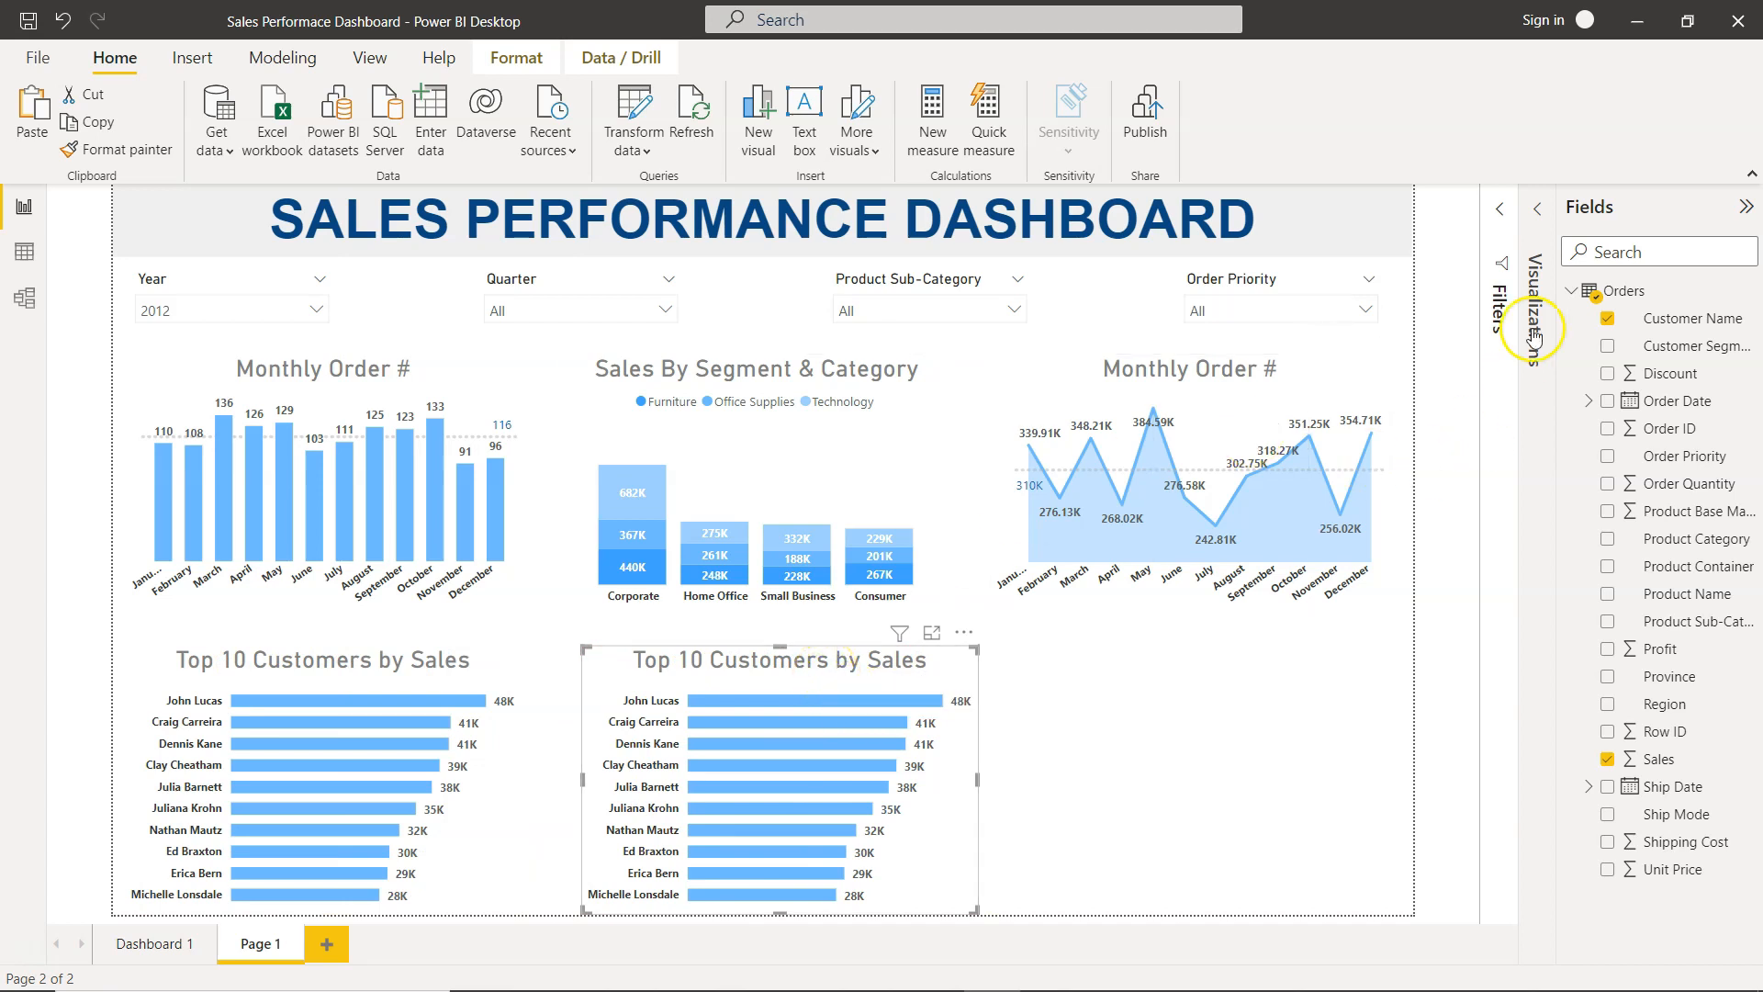
{"action": "left_click", "coordinate": [1537, 209]}
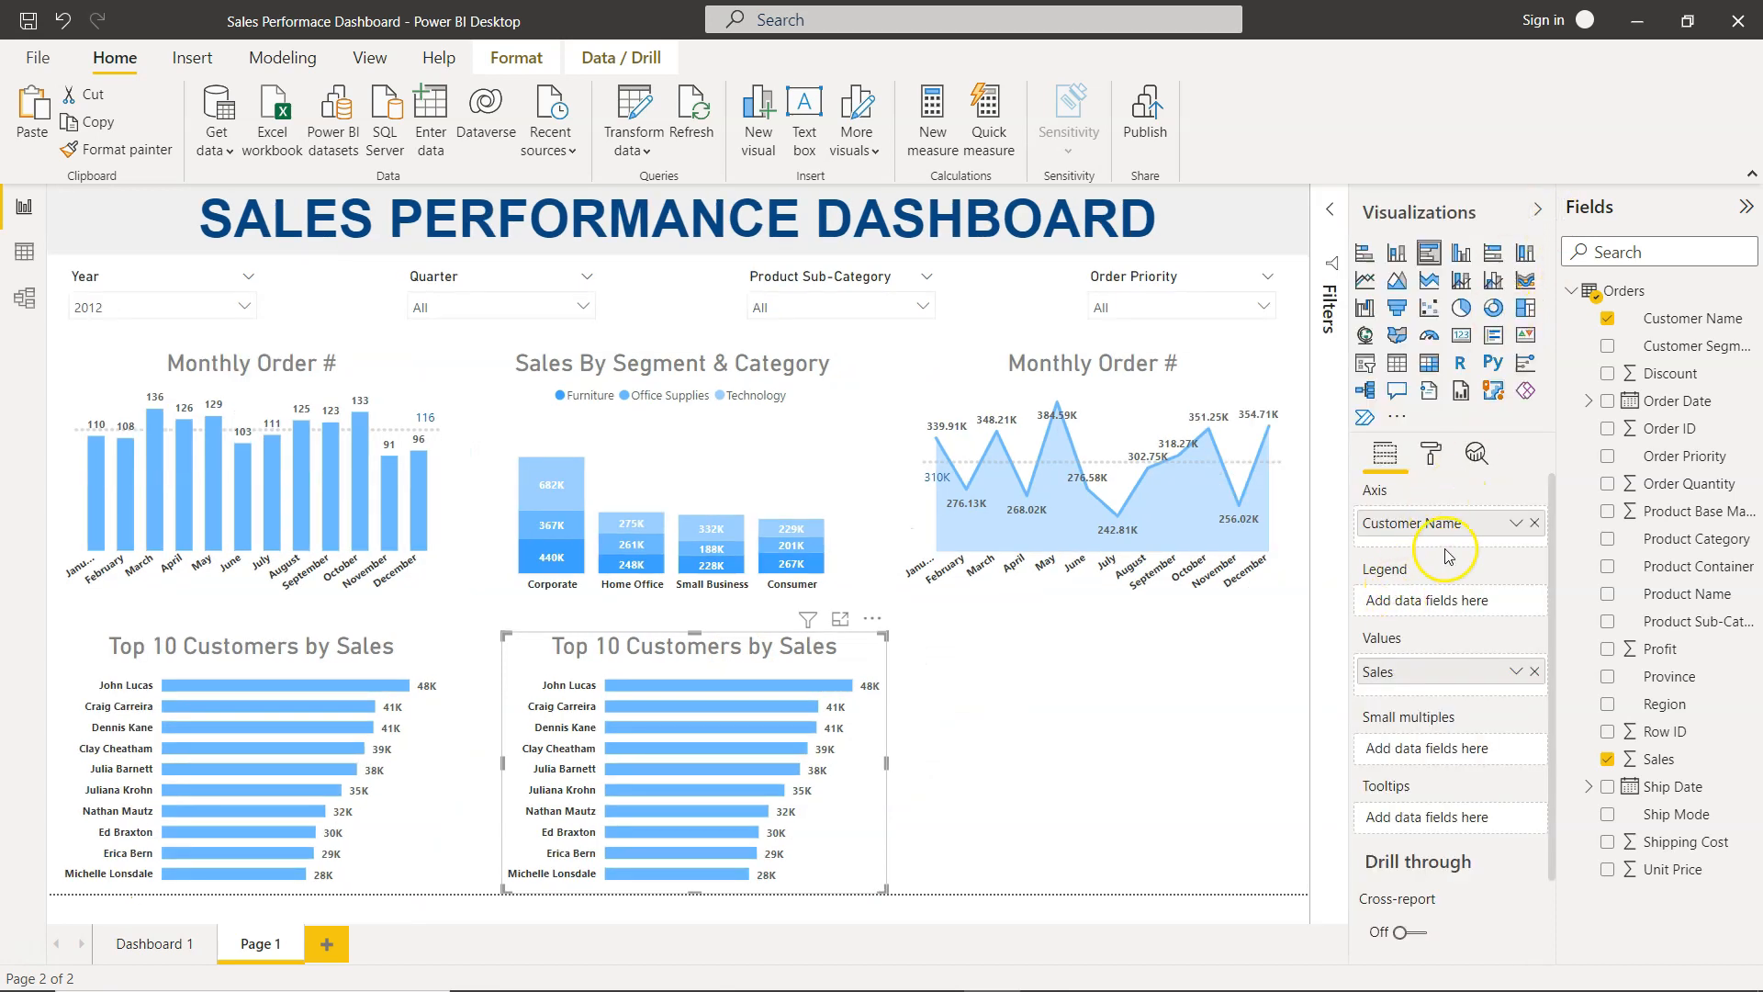
{"action": "left_click", "coordinate": [1535, 675]}
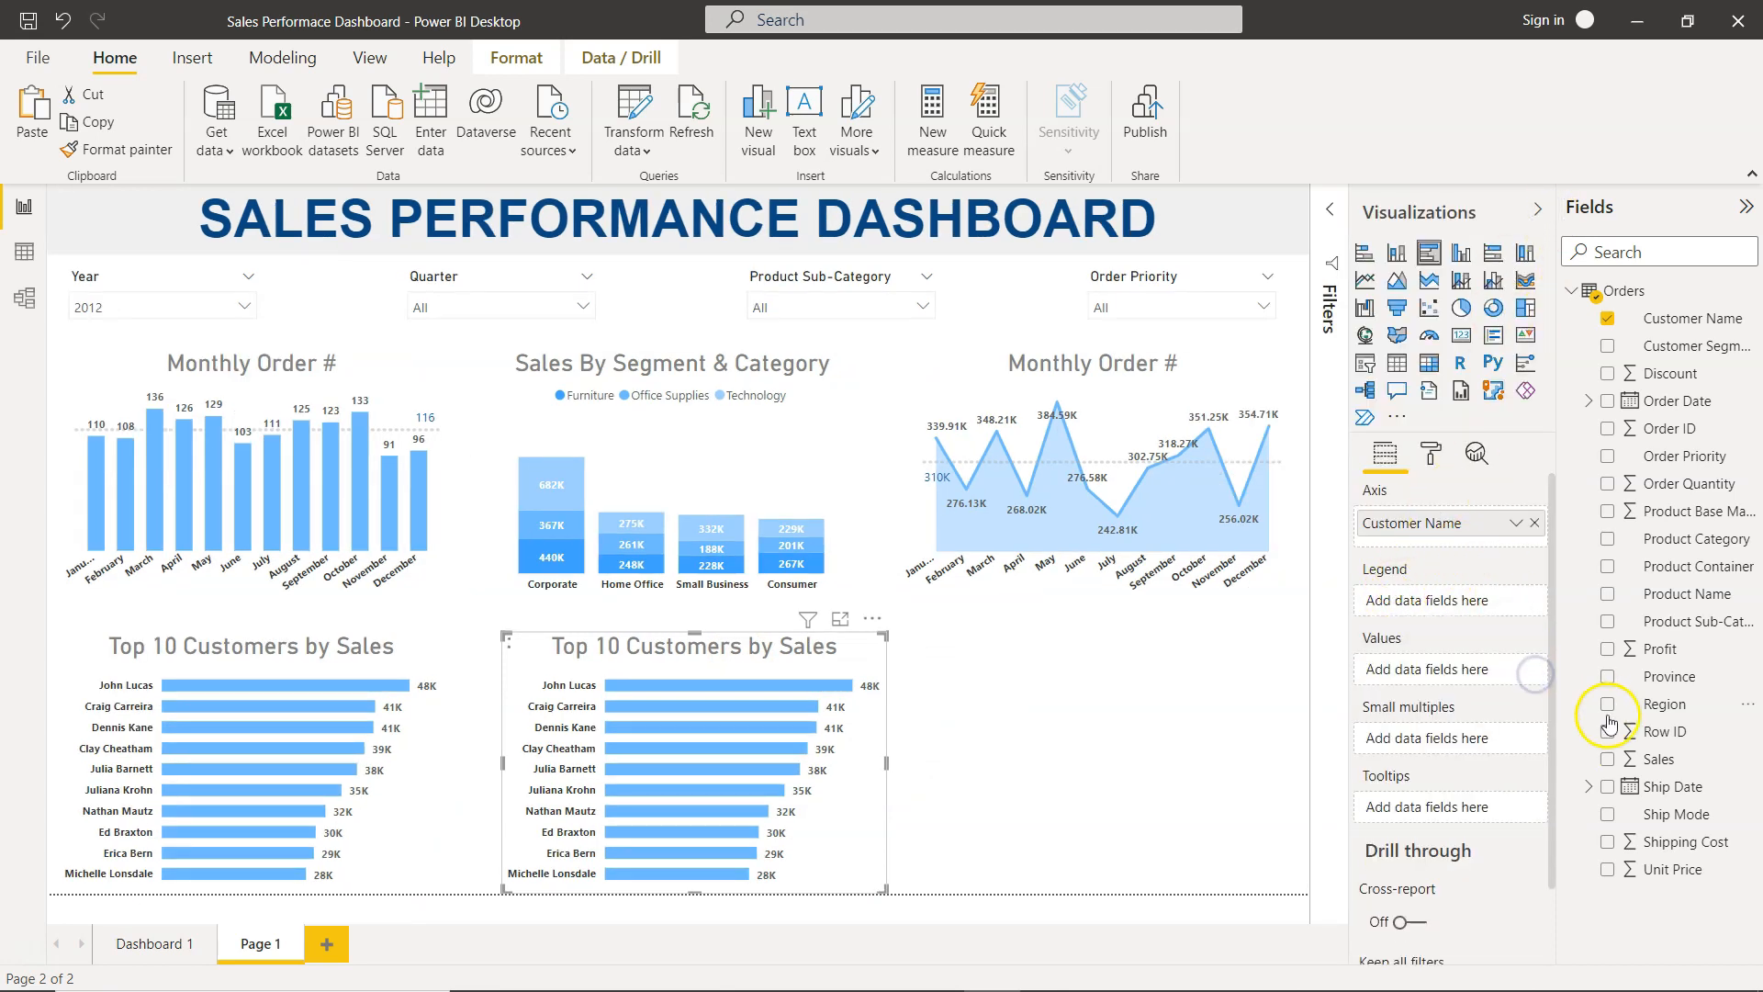
{"action": "left_click", "coordinate": [1606, 648]}
Step: Change the copied chart's title to "Top 10 Customers by Profit"
{"action": "left_click", "coordinate": [1430, 456]}
{"action": "scroll", "coordinate": [1460, 726], "scroll_direction": "down", "scroll_amount": 3}
{"action": "left_click", "coordinate": [1375, 714]}
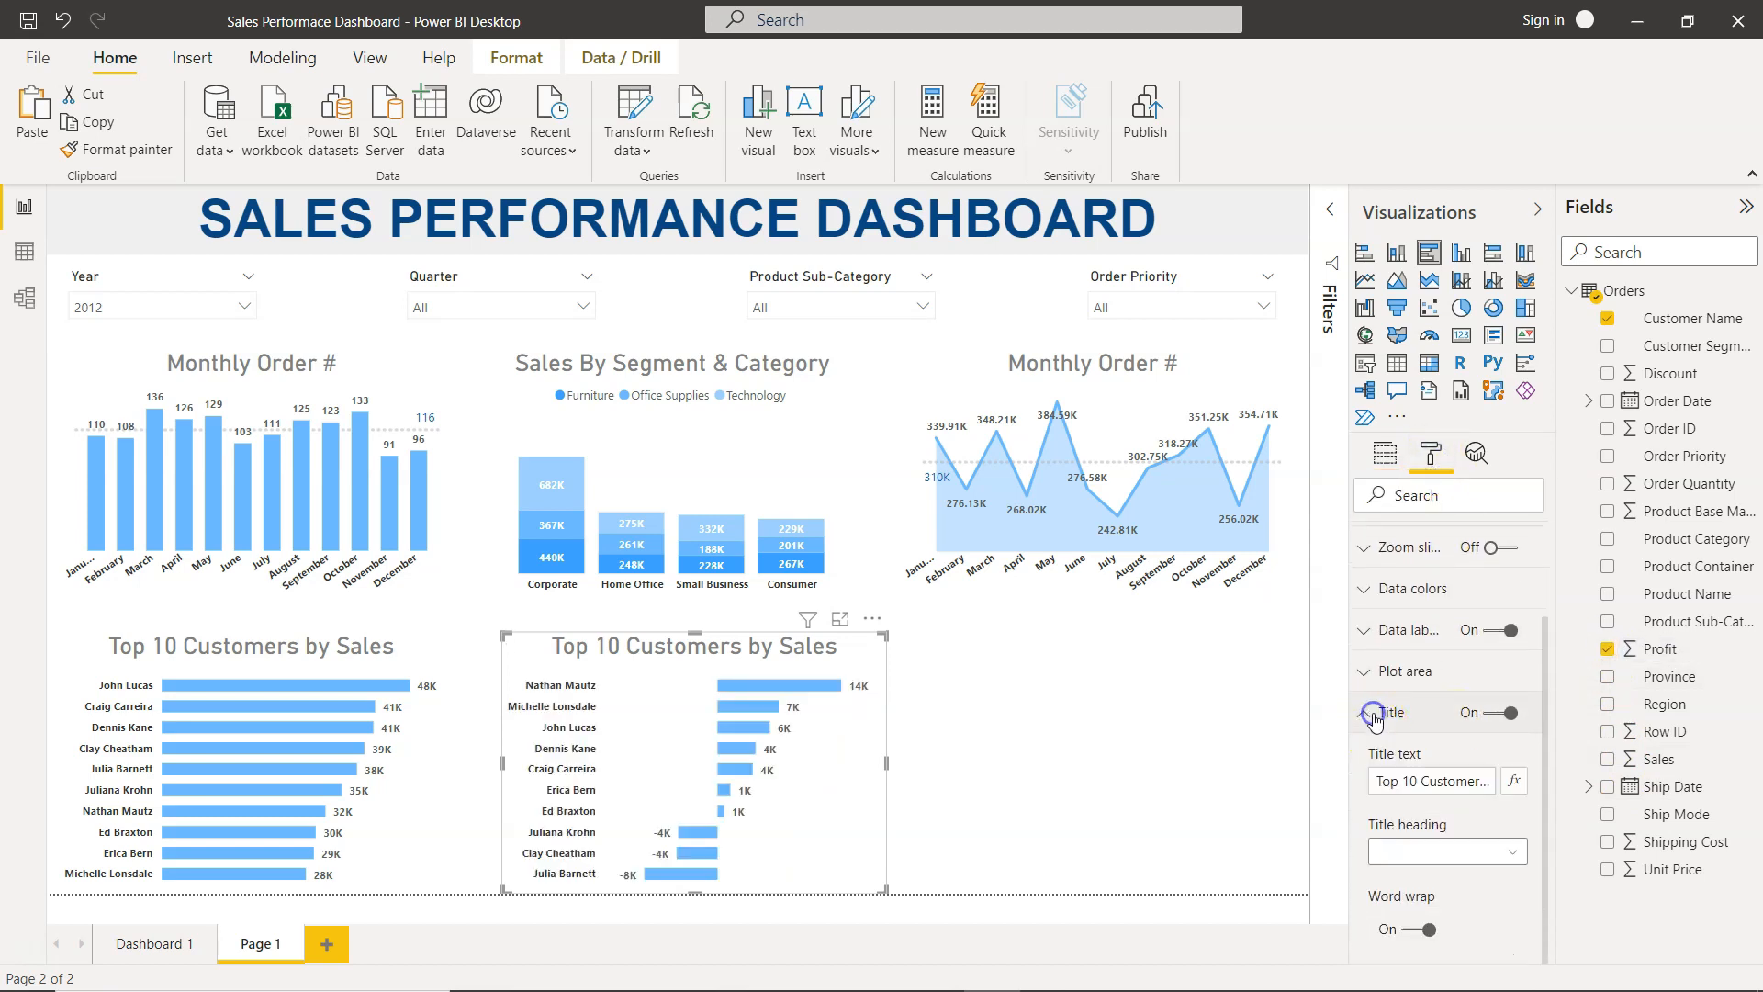
{"action": "left_click", "coordinate": [1467, 782]}
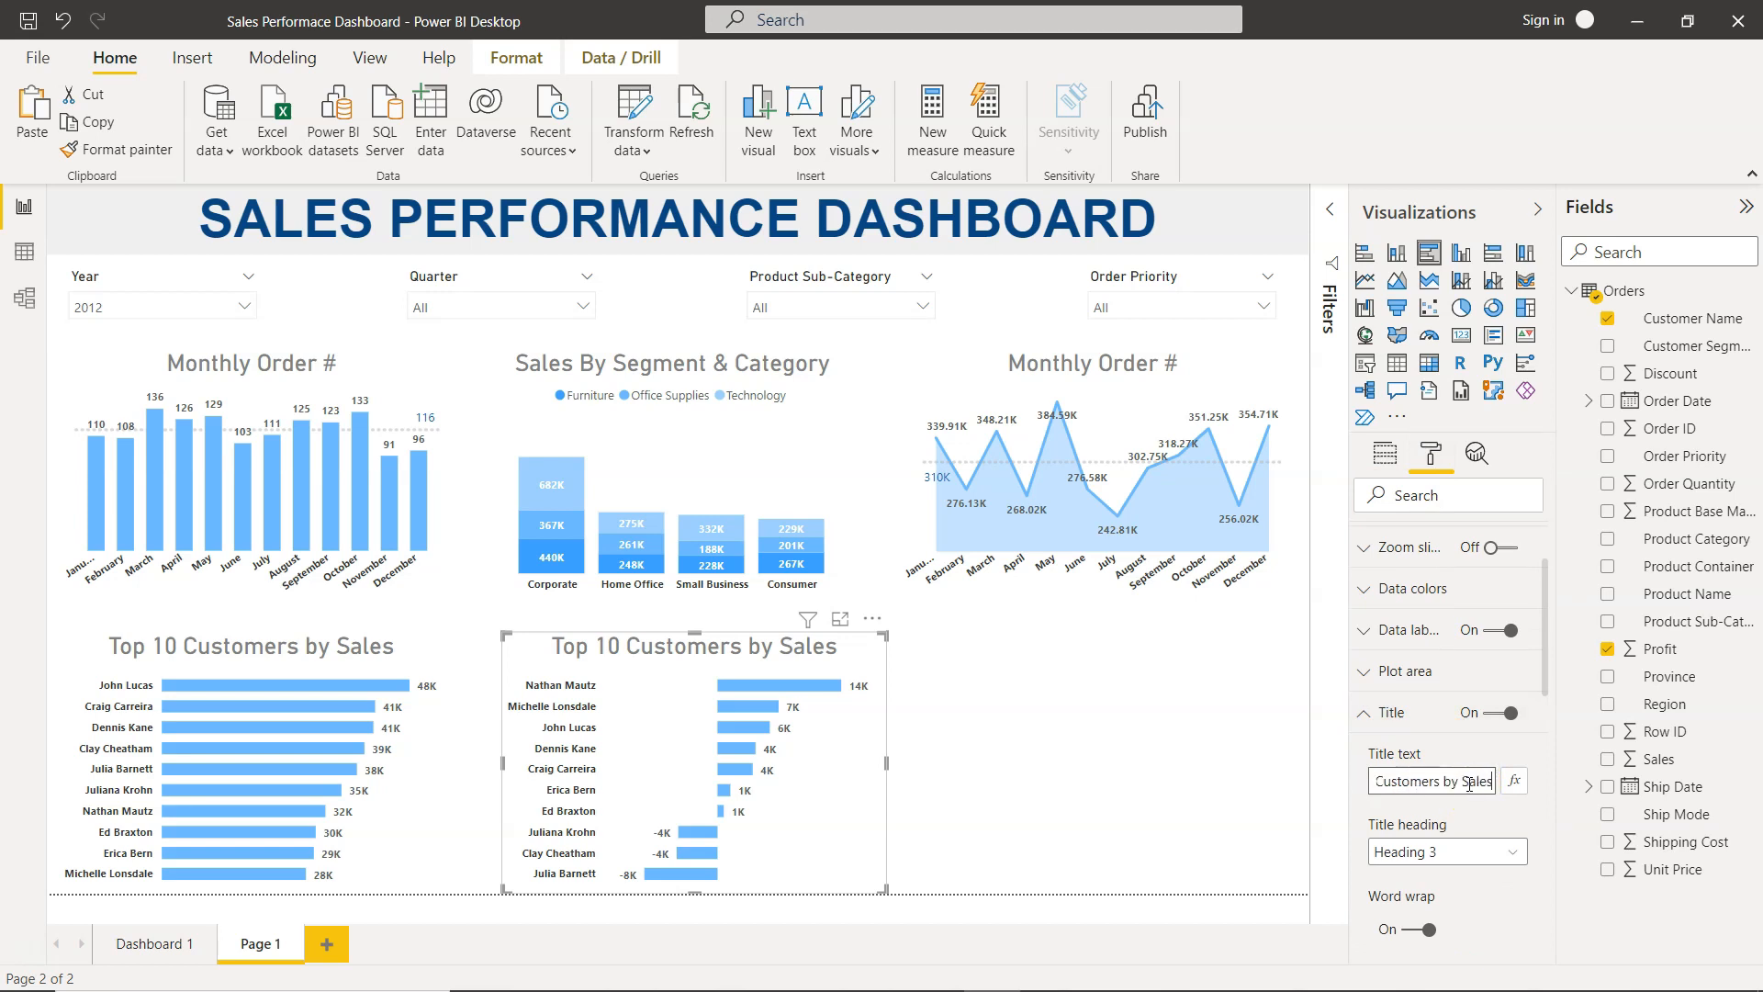
{"action": "type", "text": "Pr"}
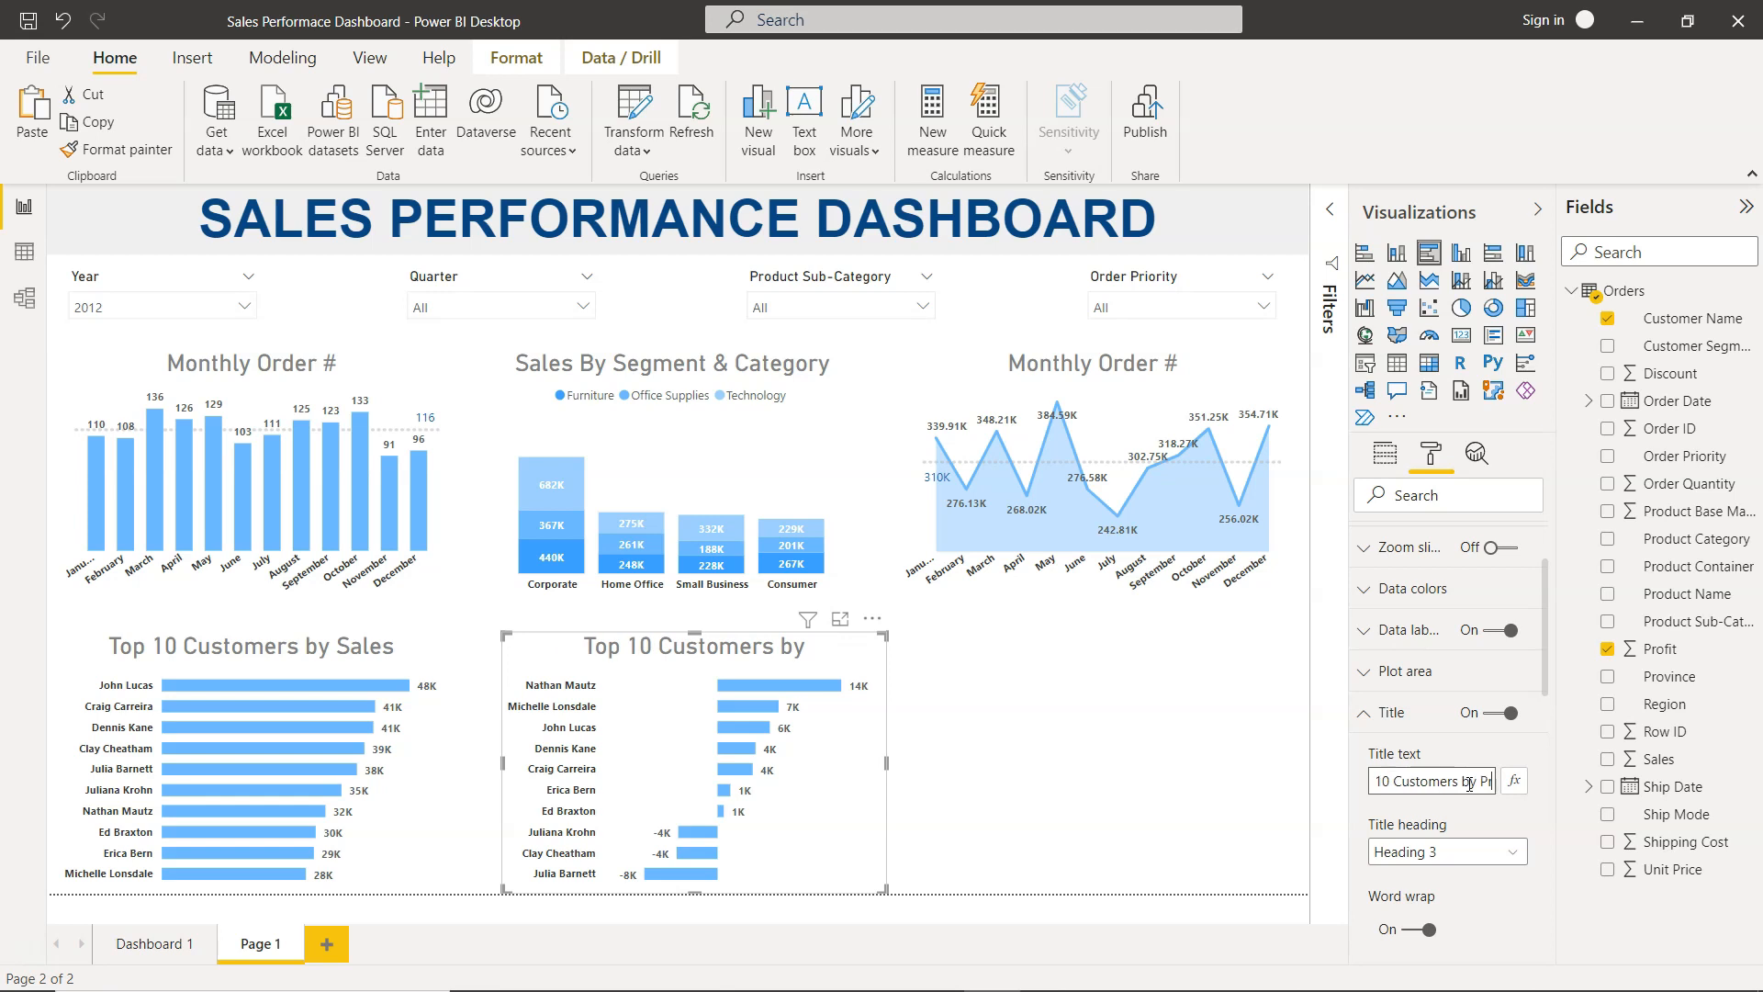
{"action": "key", "text": "Tab"}
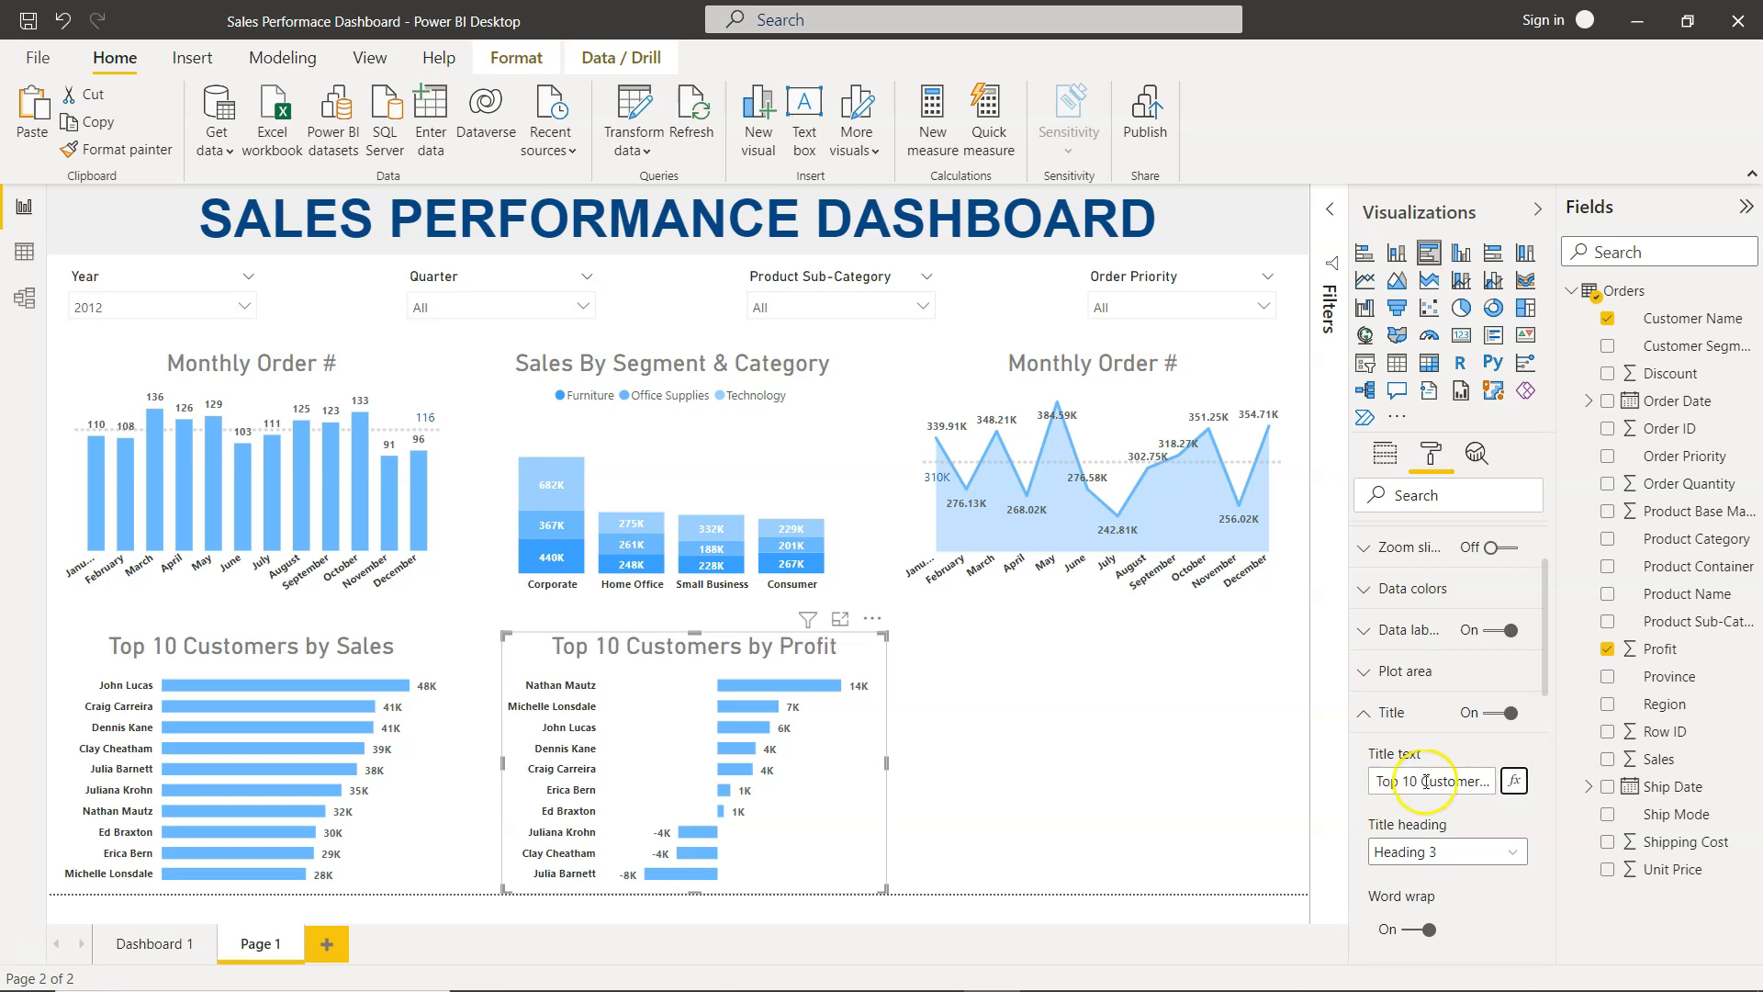
Step: Change the profit chart's top 10 Customer Name filter to rank by Profit instead of Sales and apply it
{"action": "left_click", "coordinate": [1330, 215]}
{"action": "left_click", "coordinate": [1205, 379]}
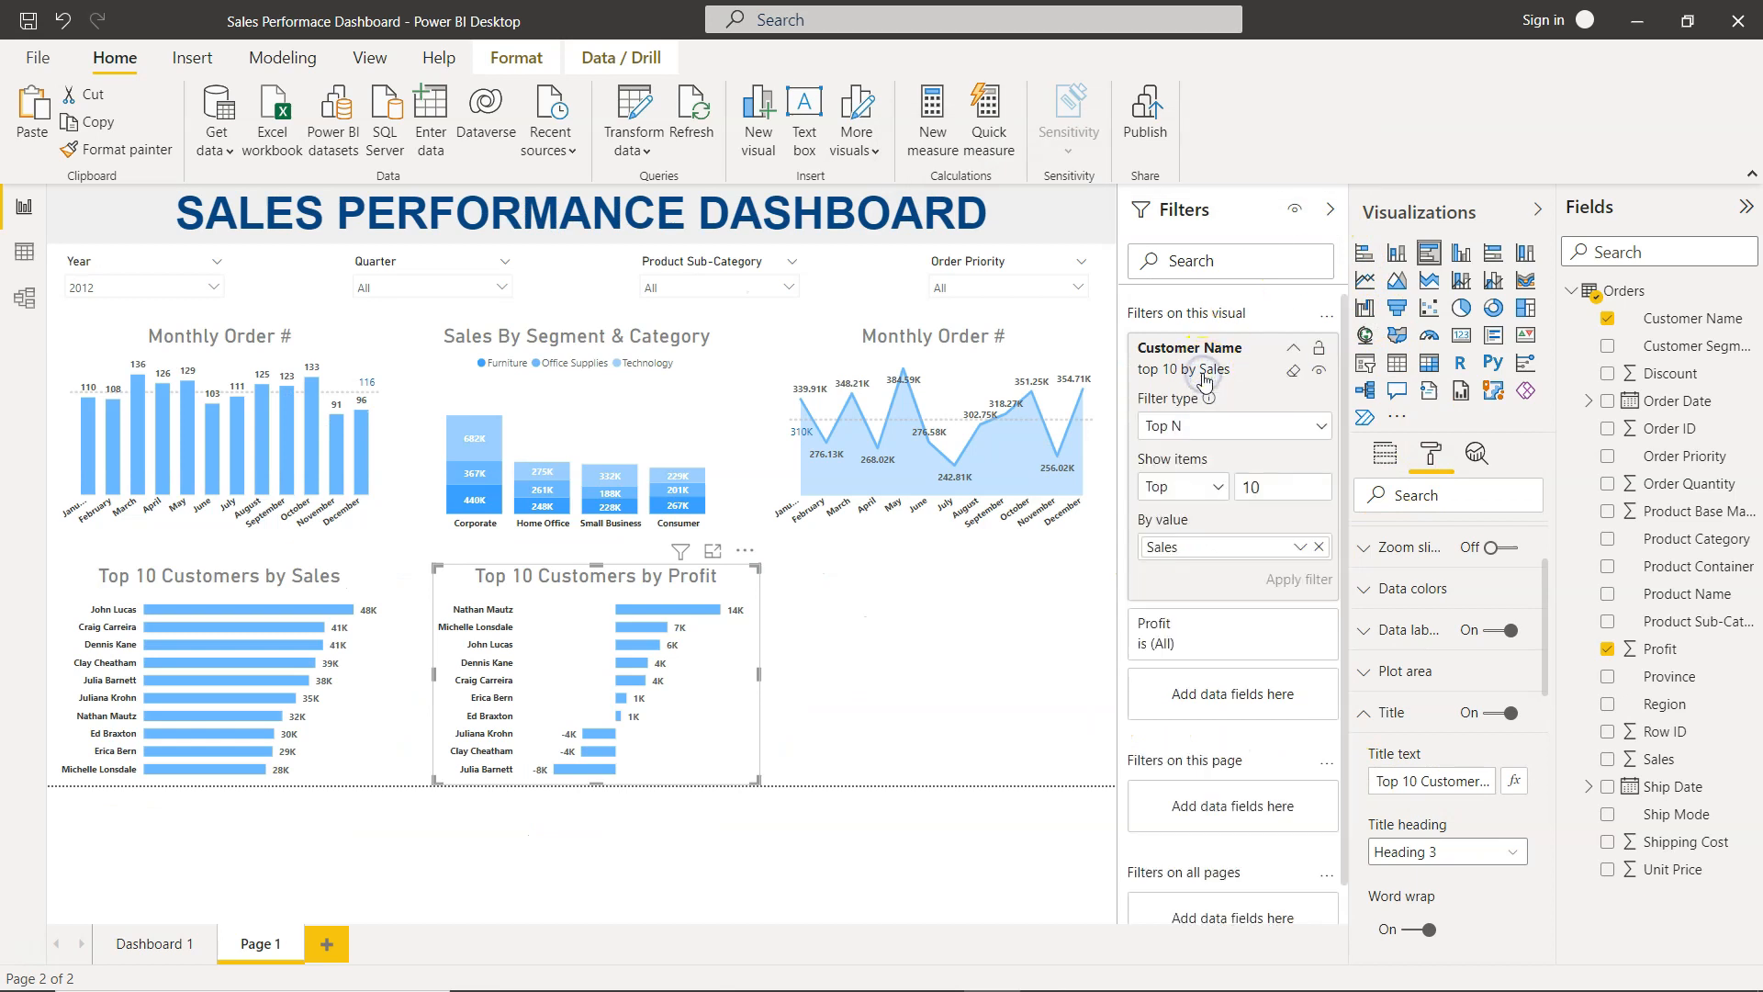
{"action": "left_click", "coordinate": [1322, 550]}
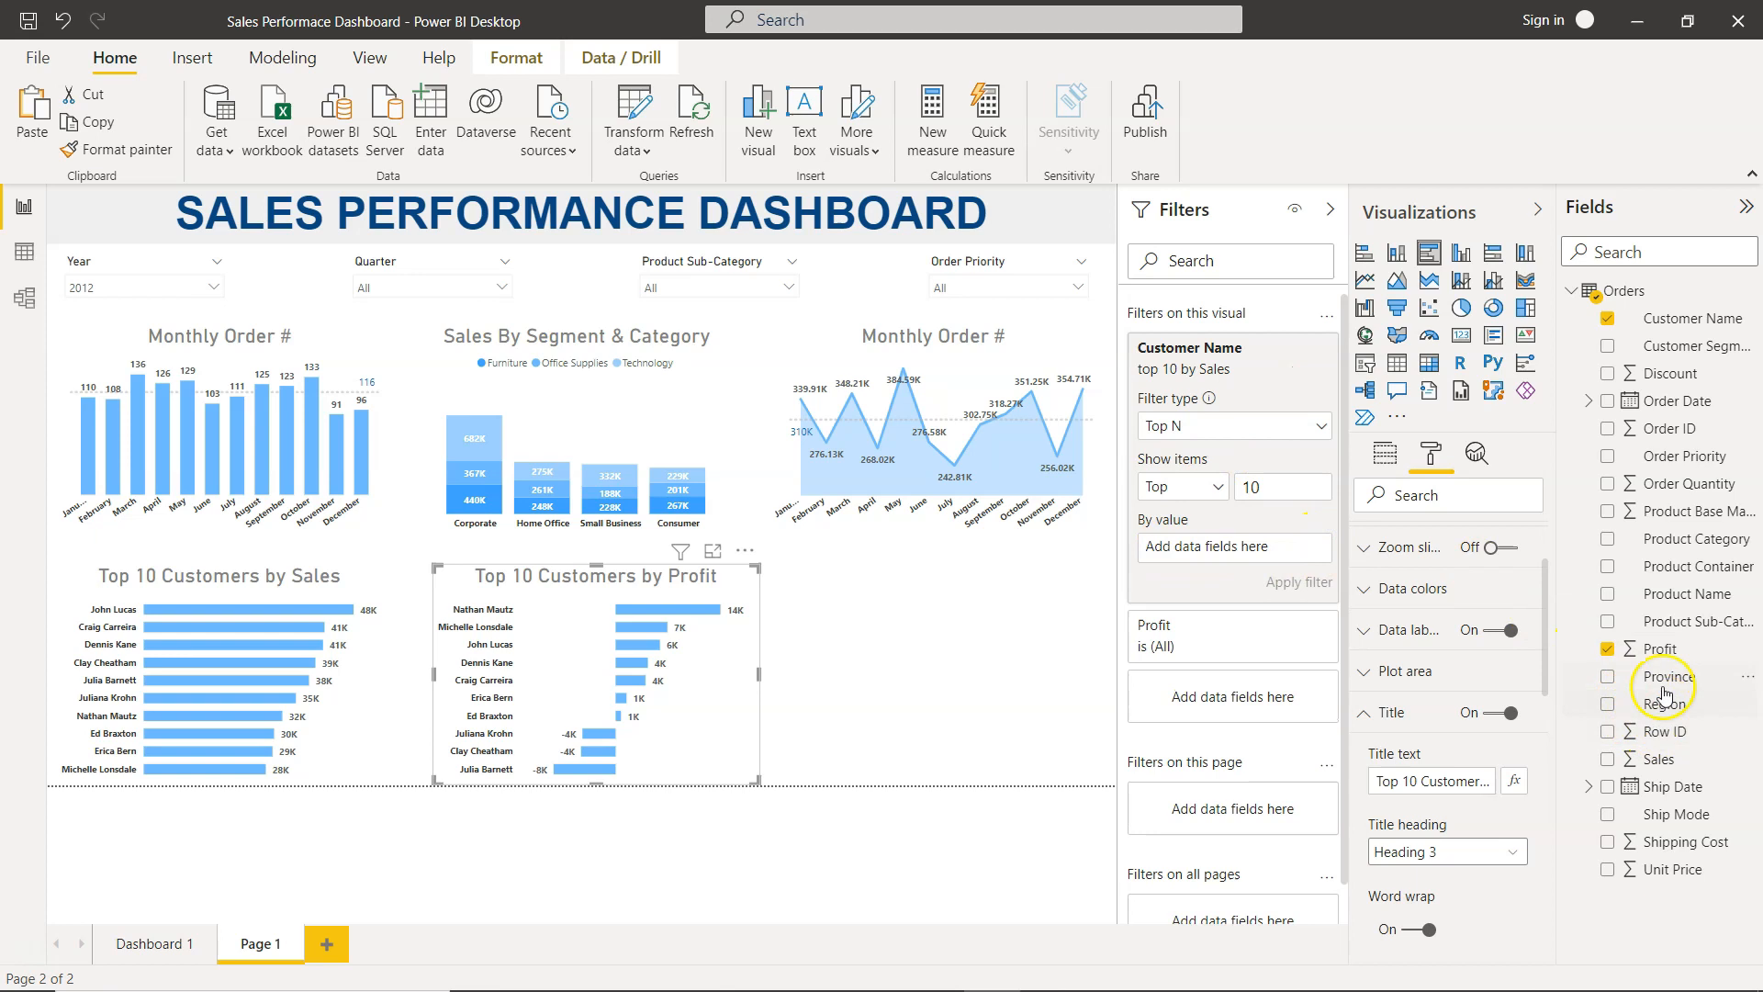
{"action": "left_click_drag", "start_coordinate": [1660, 649], "coordinate": [1228, 549]}
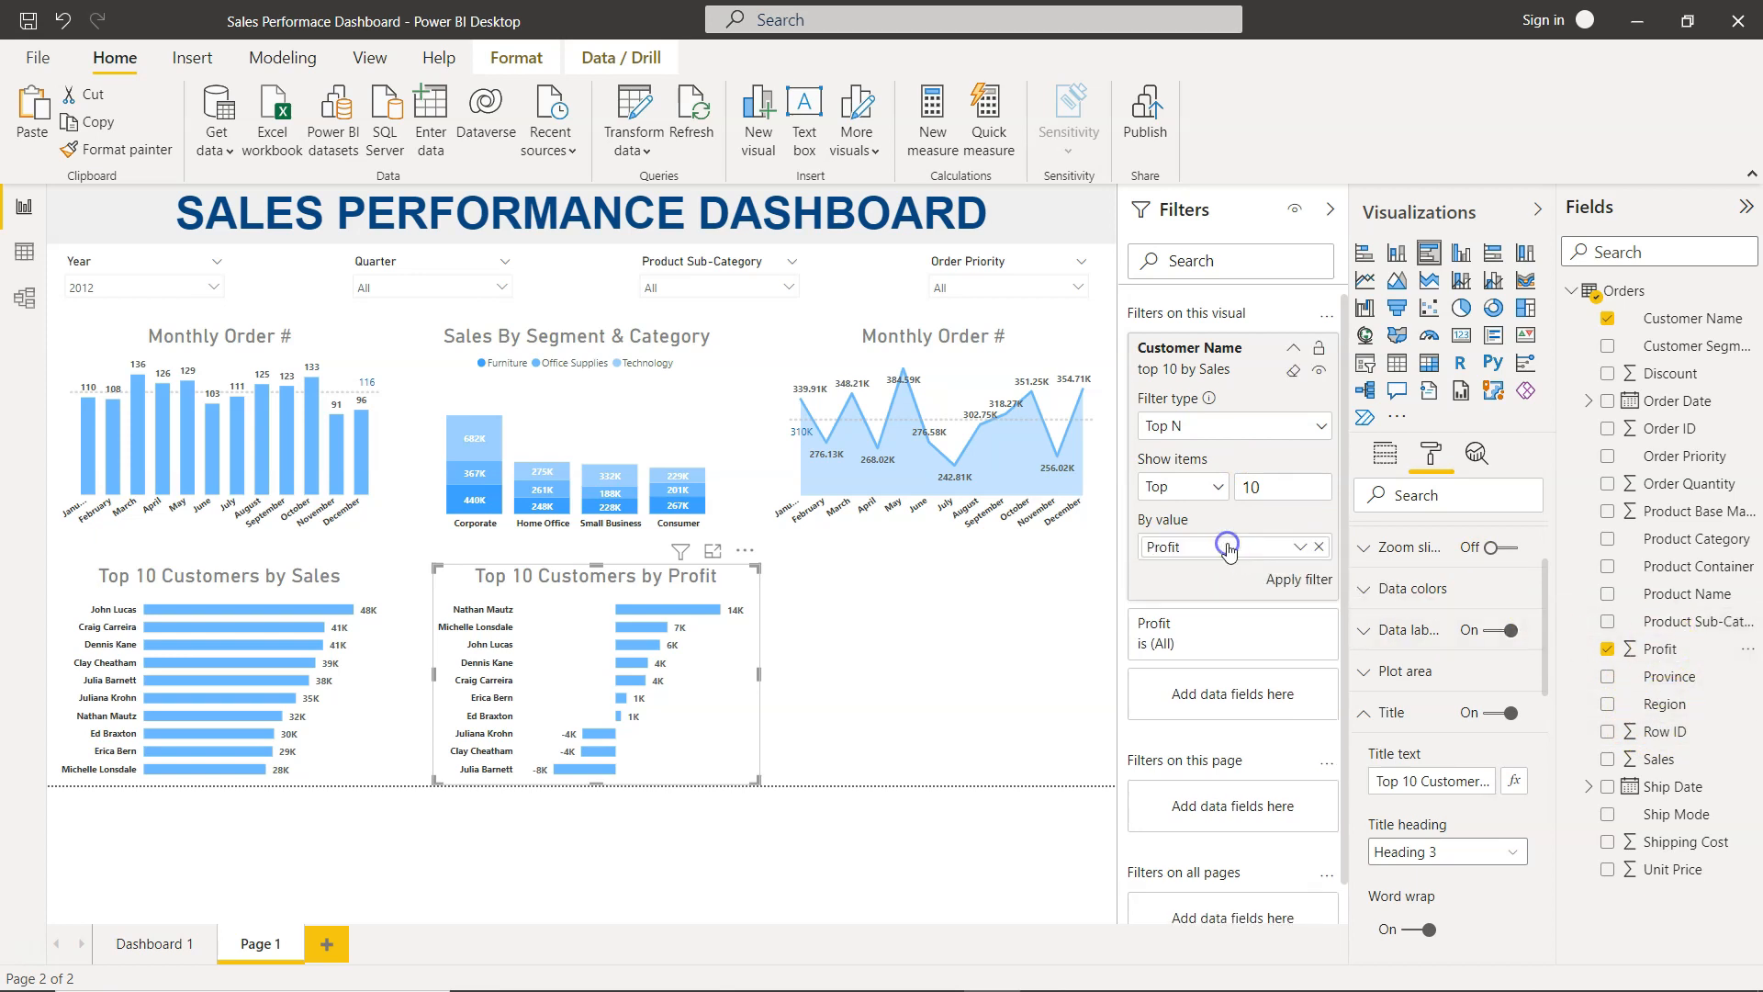
{"action": "left_click", "coordinate": [1296, 580]}
{"action": "left_click", "coordinate": [893, 795]}
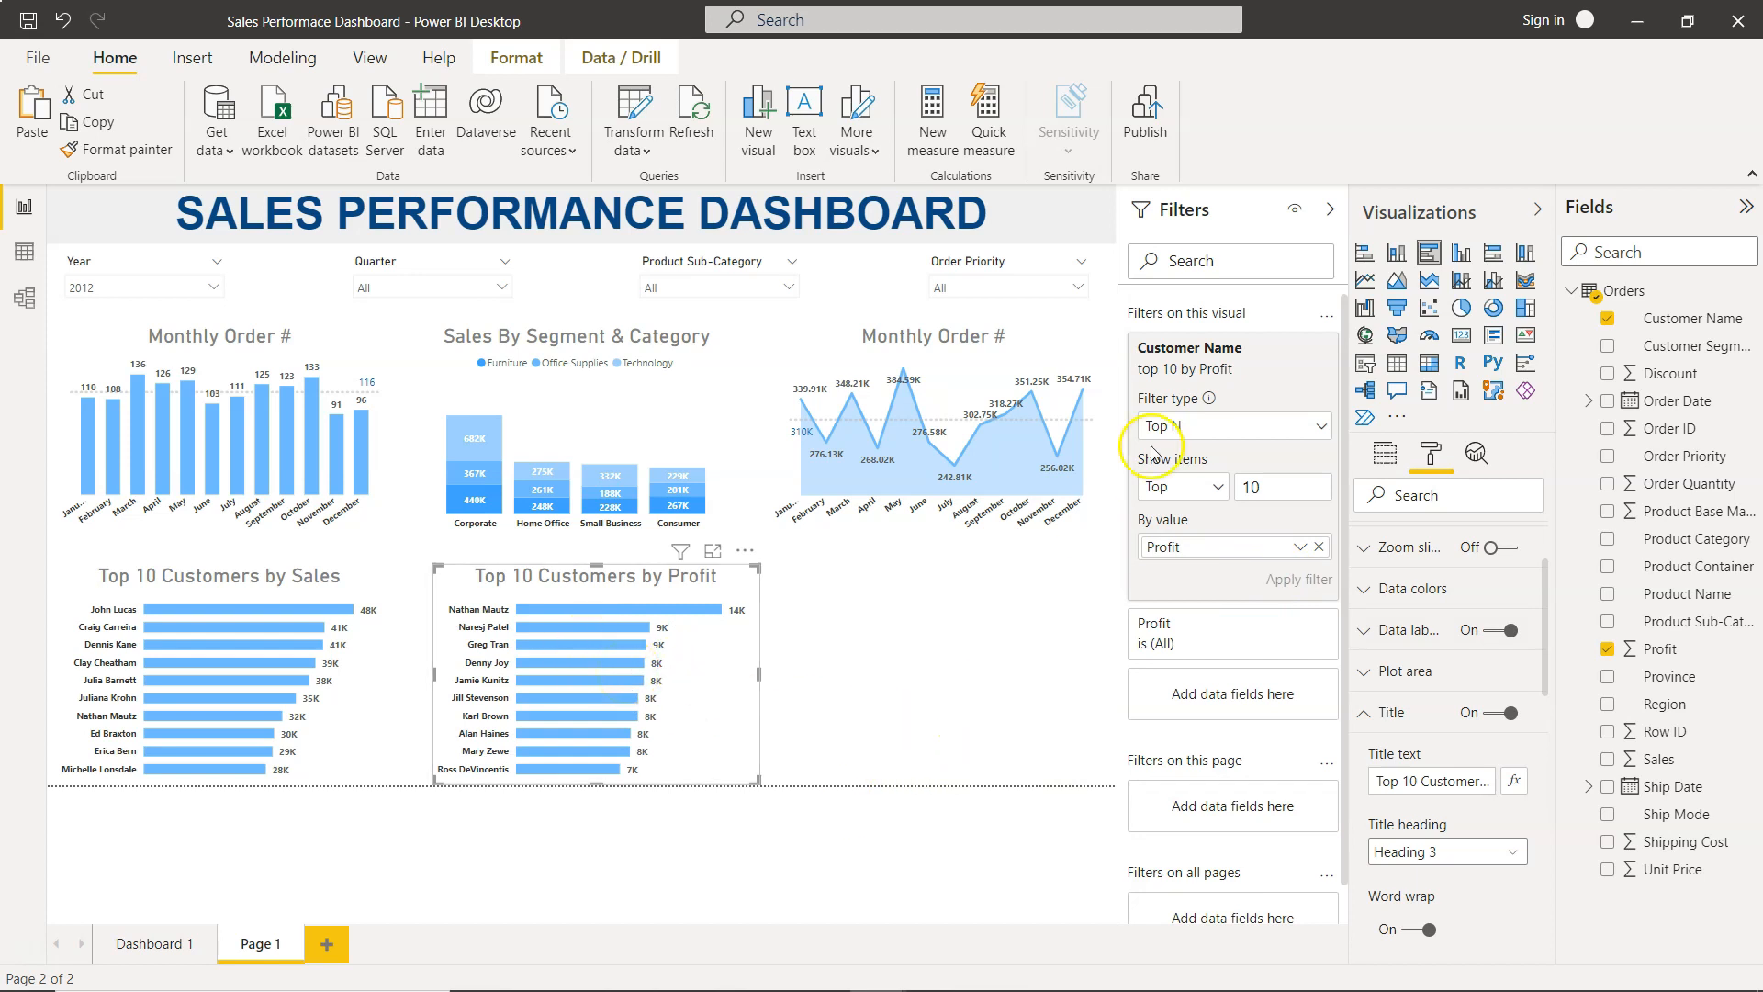
Step: Duplicate the Top 10 Customers by Profit chart, place the copy beside it under the area chart, and show the copy's field assignments
{"action": "left_click", "coordinate": [719, 737]}
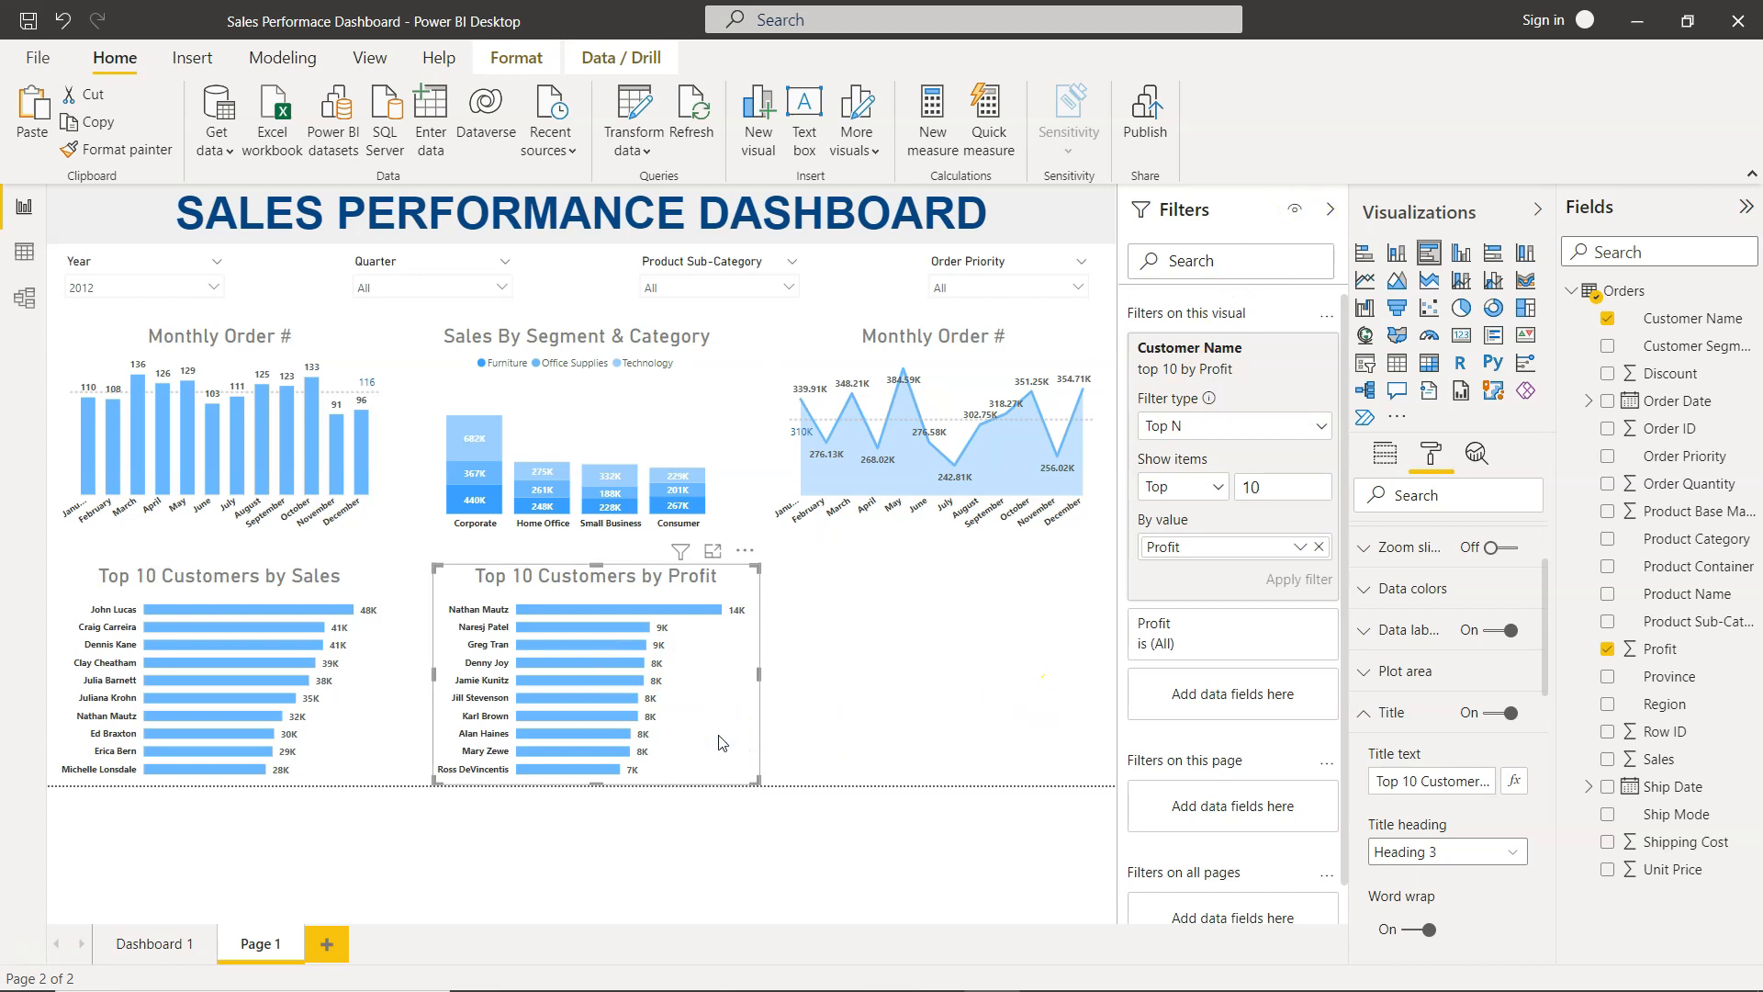
{"action": "key", "text": "ctrl+c"}
{"action": "key", "text": "ctrl+v"}
{"action": "left_click_drag", "start_coordinate": [719, 742], "coordinate": [1054, 751]}
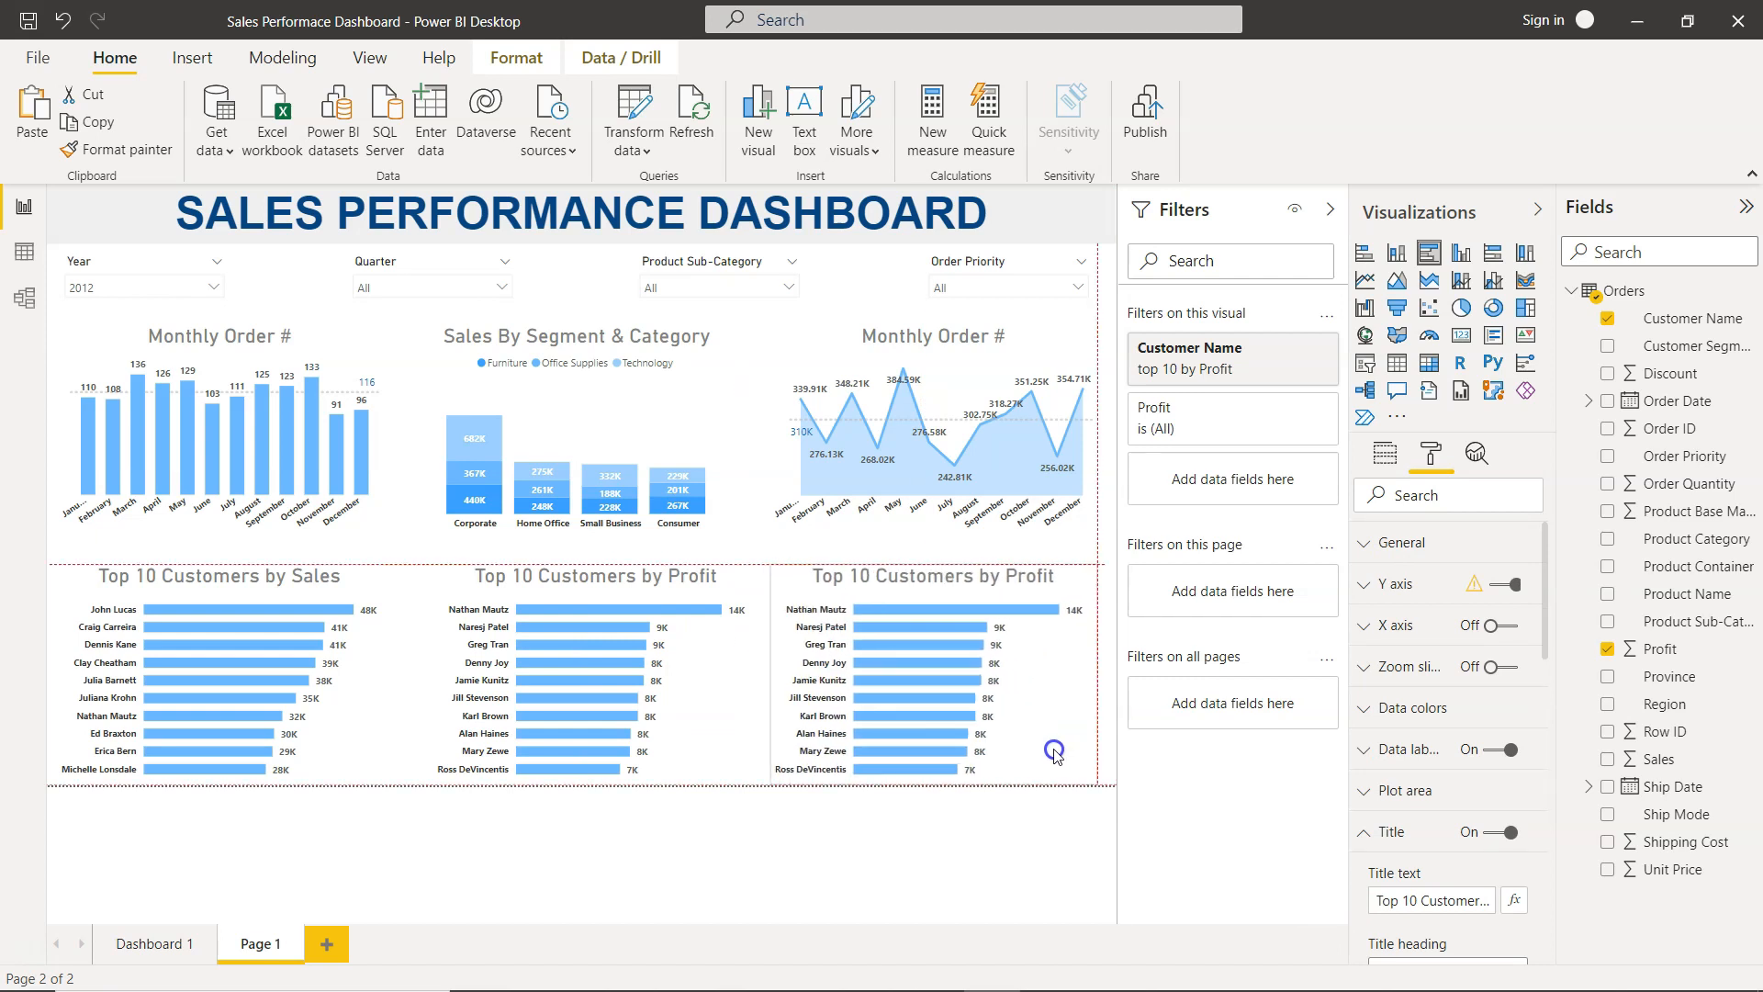
{"action": "left_click_drag", "start_coordinate": [1054, 751], "coordinate": [1053, 753]}
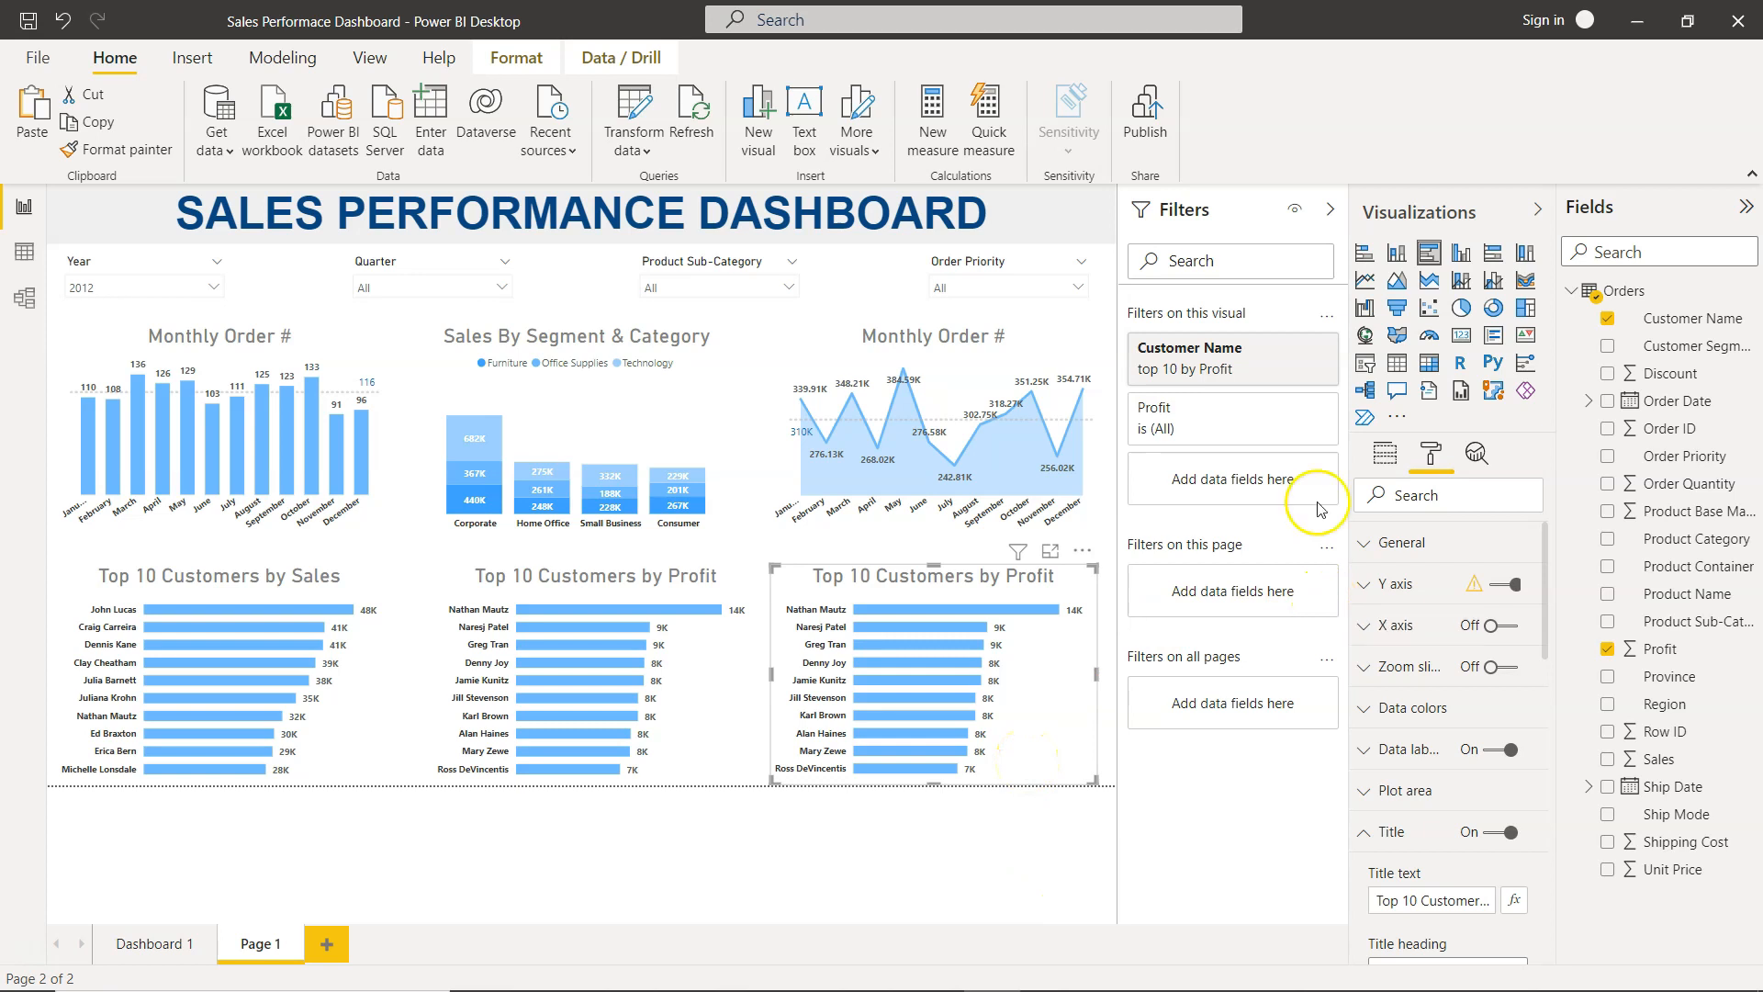
{"action": "left_click", "coordinate": [1331, 212]}
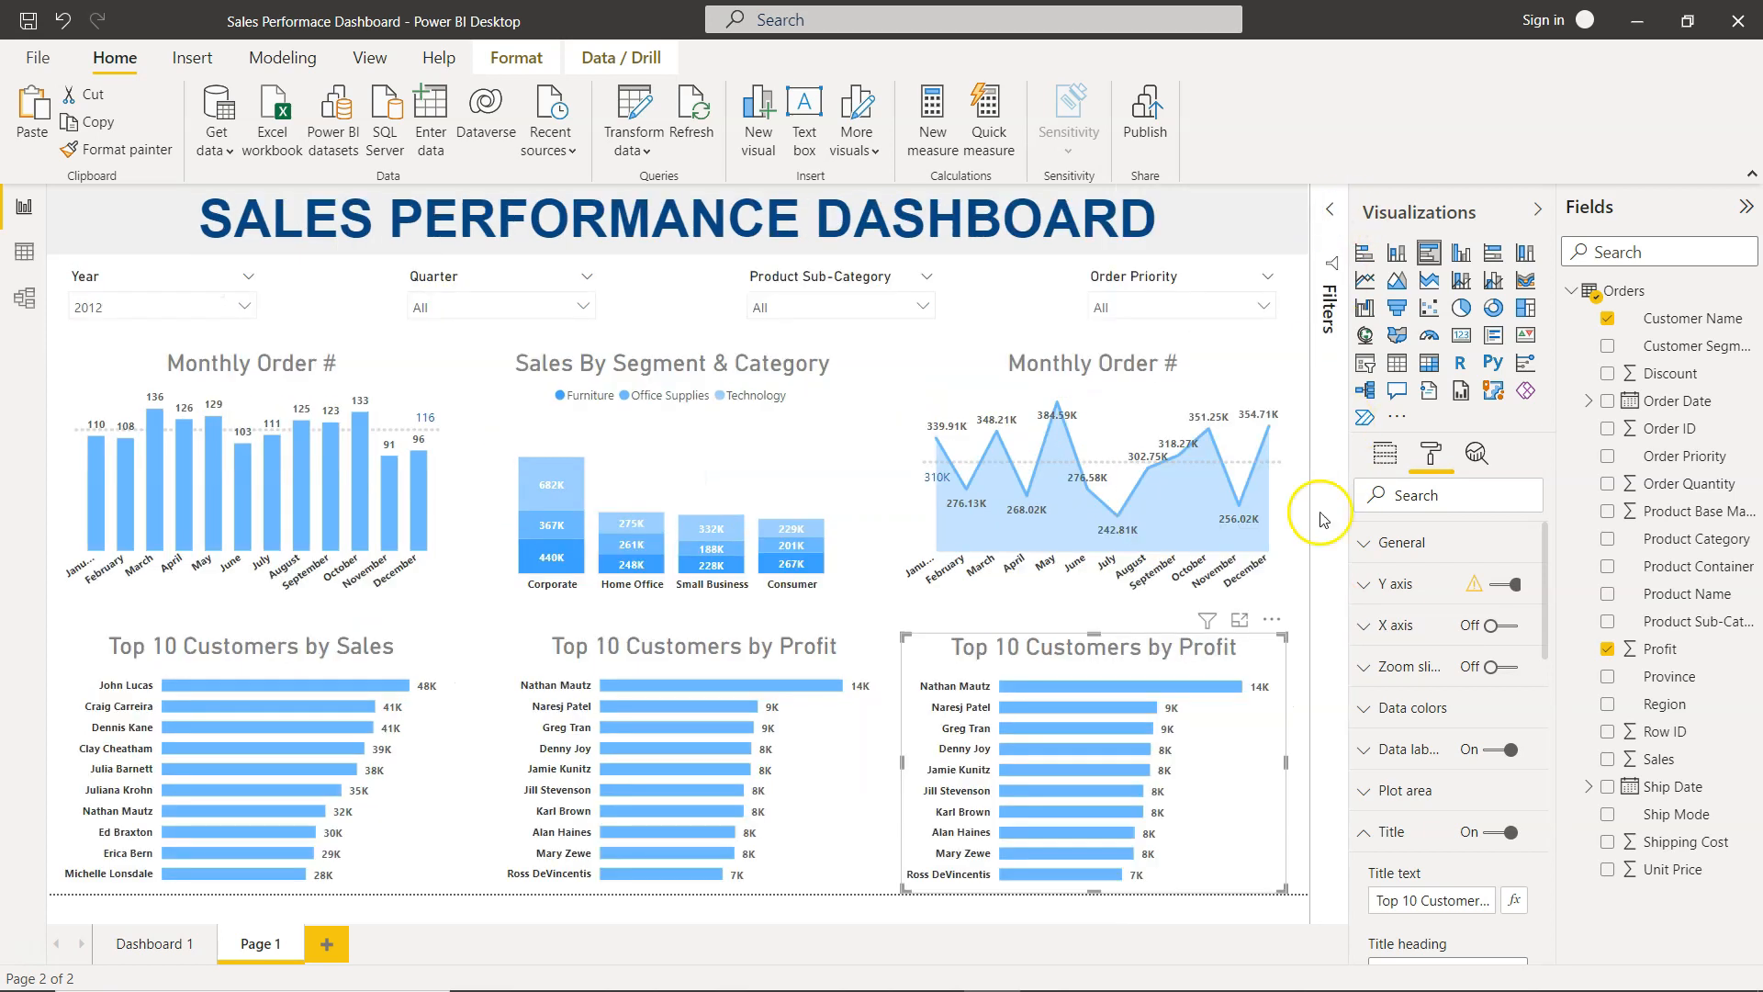
{"action": "left_click", "coordinate": [1384, 452]}
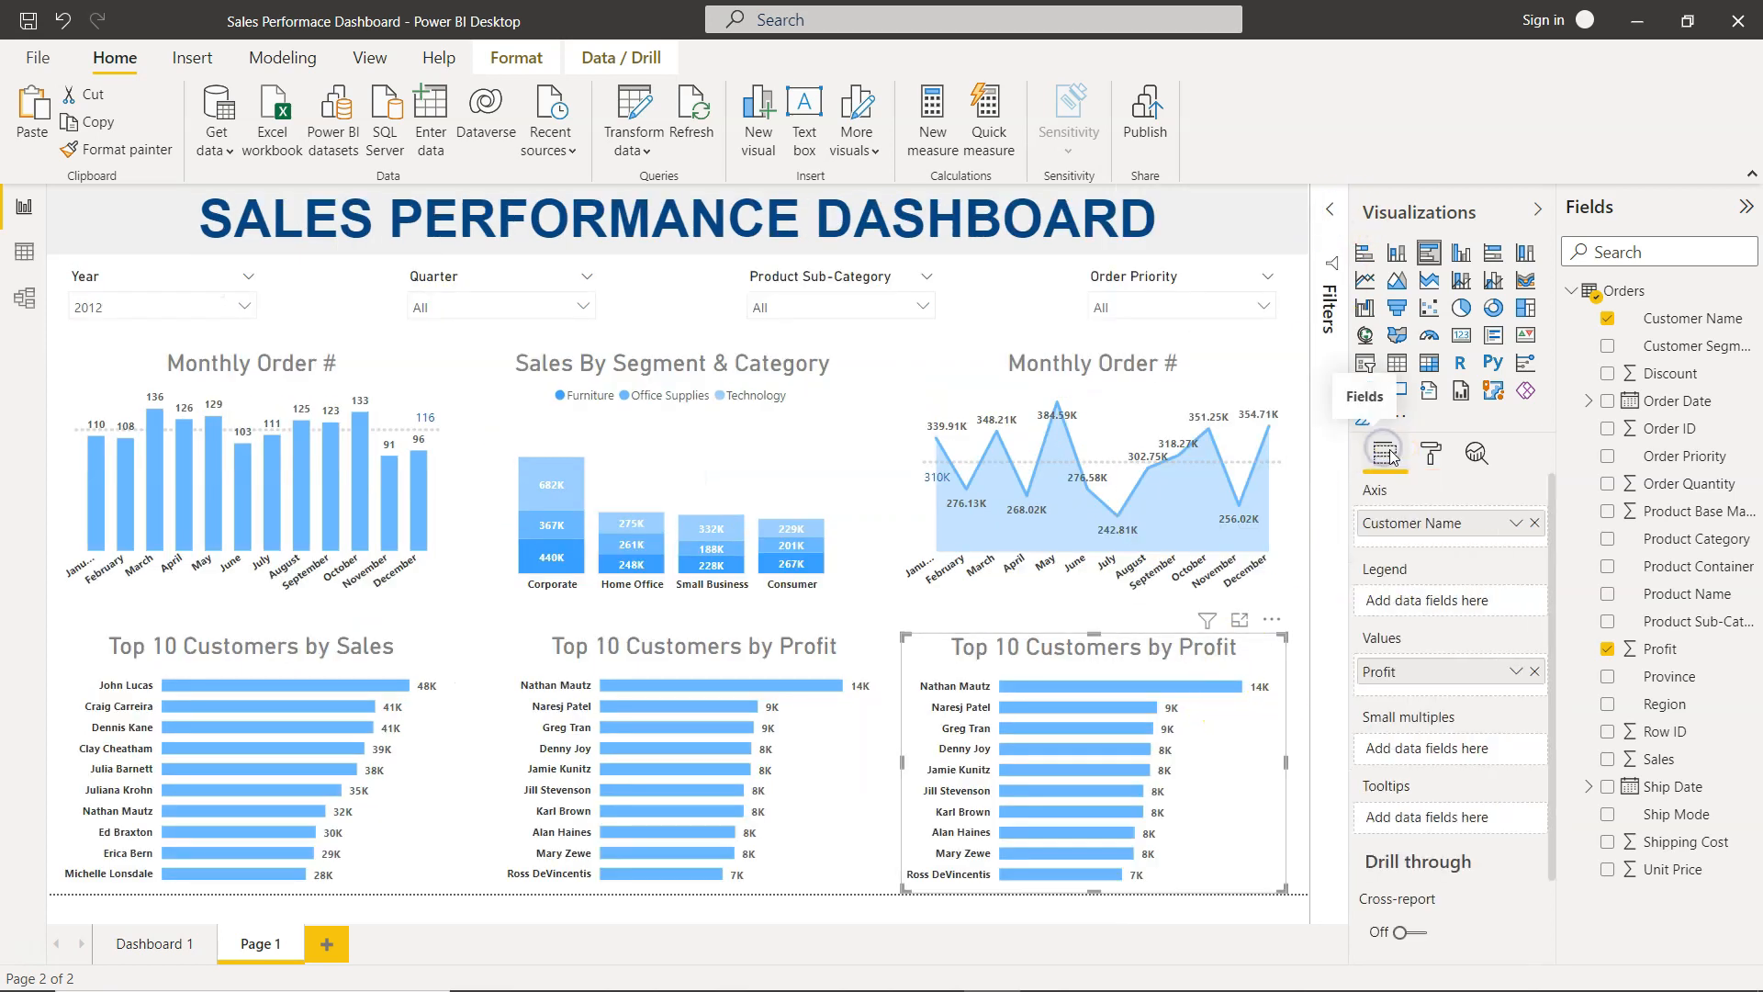
Step: Replace Customer Name with Product Name on the axis of the copied profit chart under the area chart
{"action": "left_click", "coordinate": [1608, 320]}
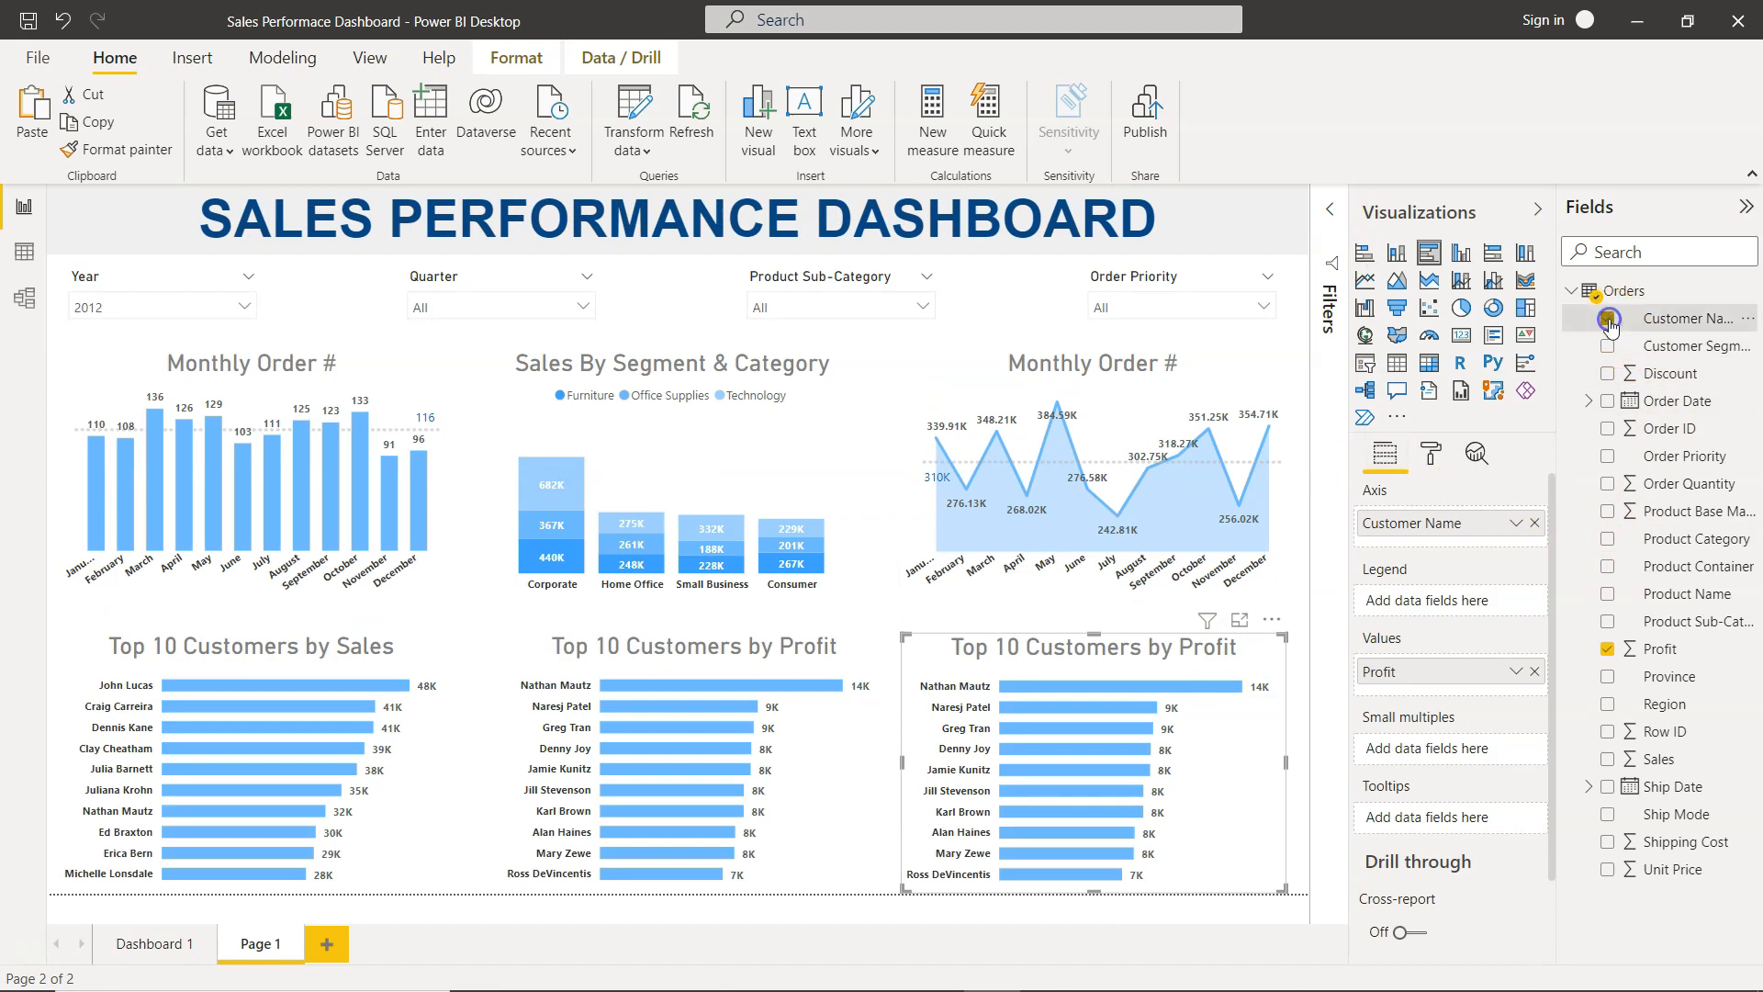
{"action": "left_click", "coordinate": [1607, 594]}
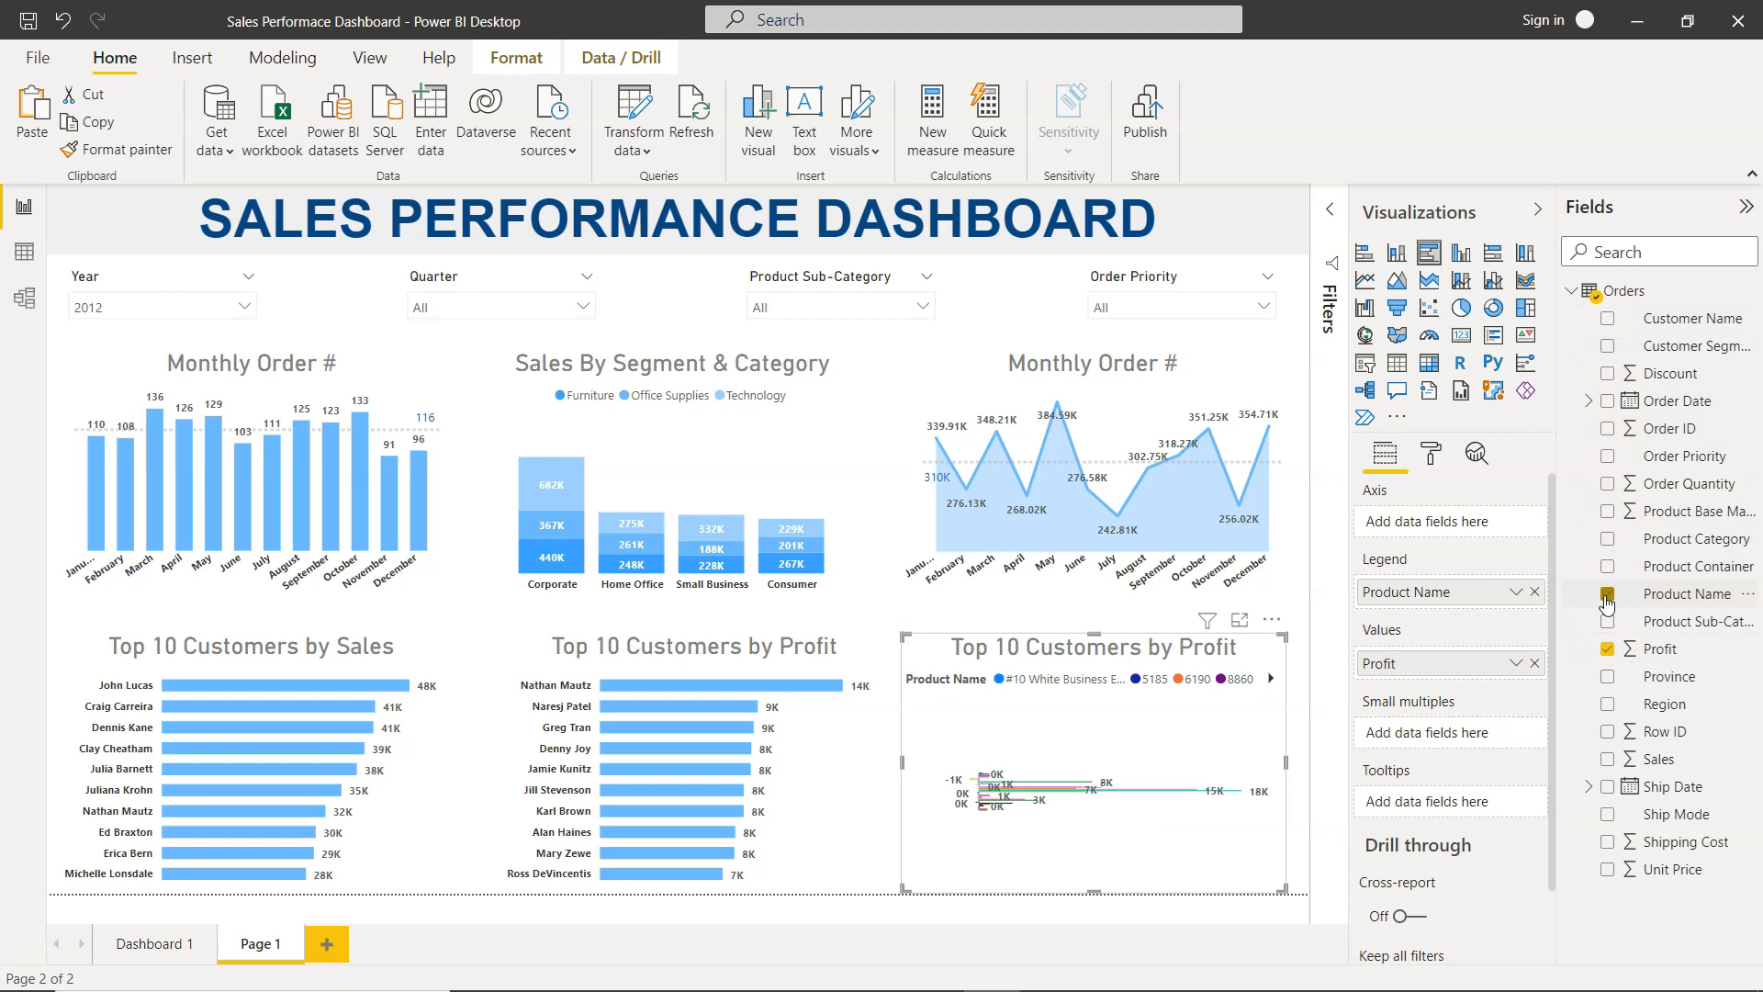
{"action": "left_click", "coordinate": [1609, 650]}
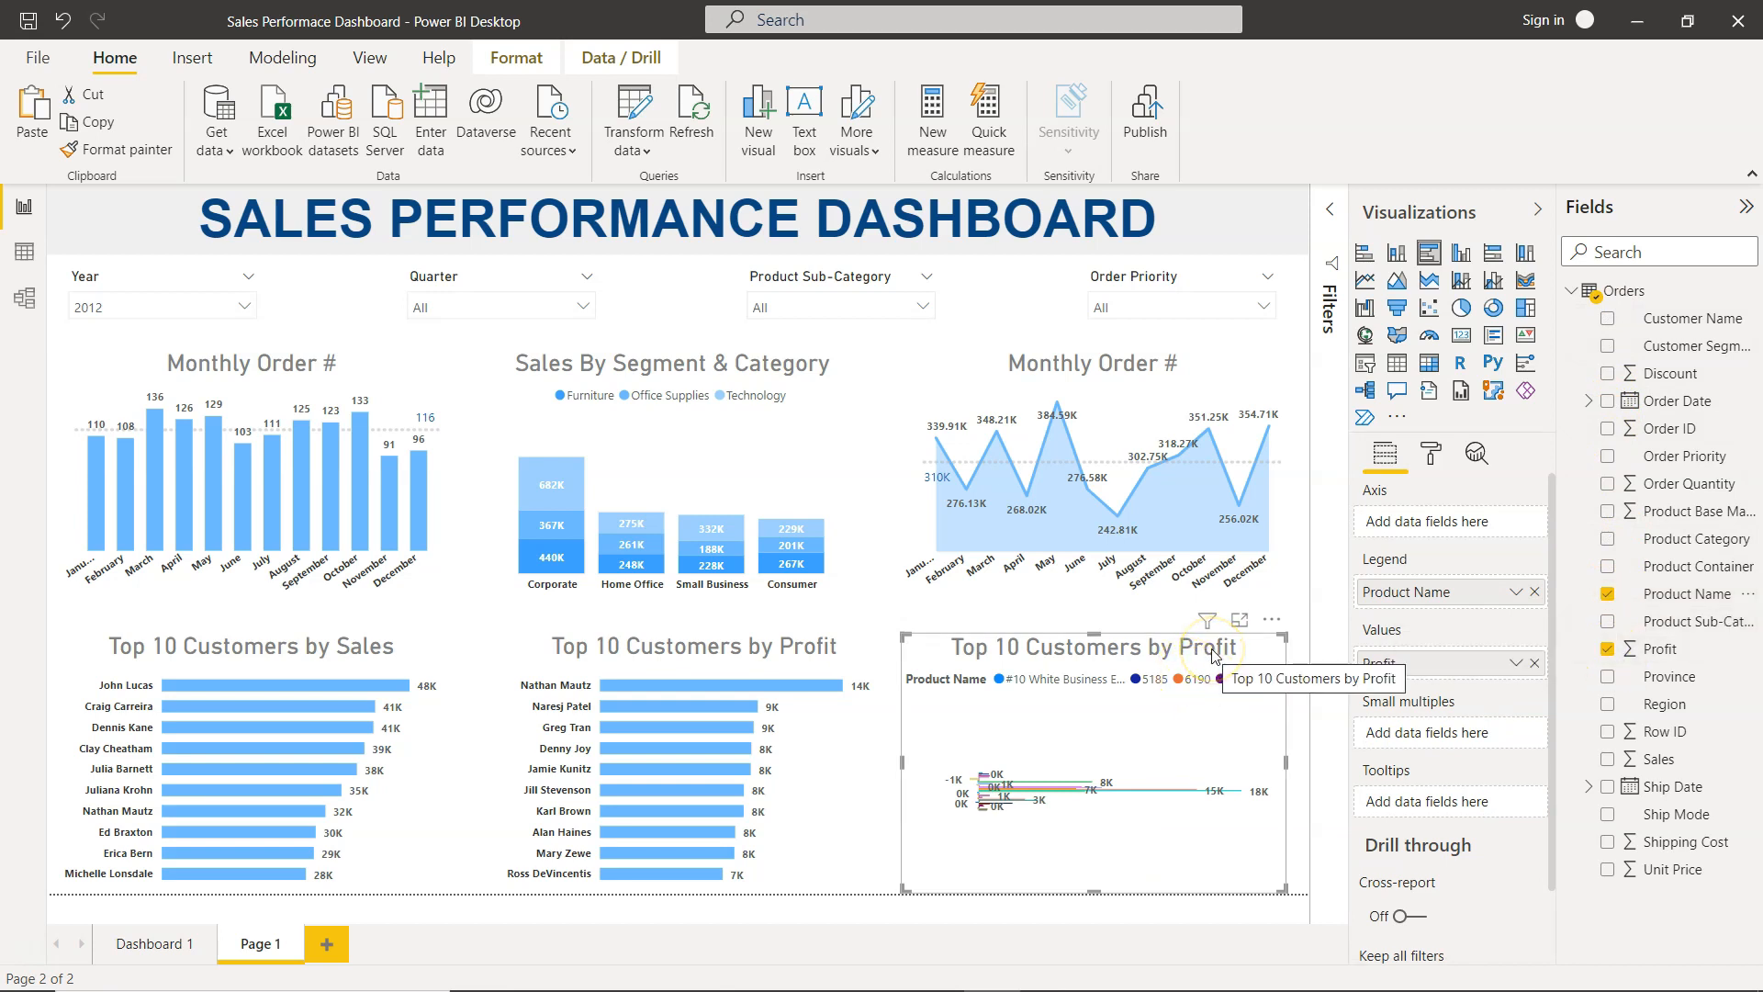
{"action": "left_click_drag", "start_coordinate": [1411, 599], "coordinate": [1416, 519]}
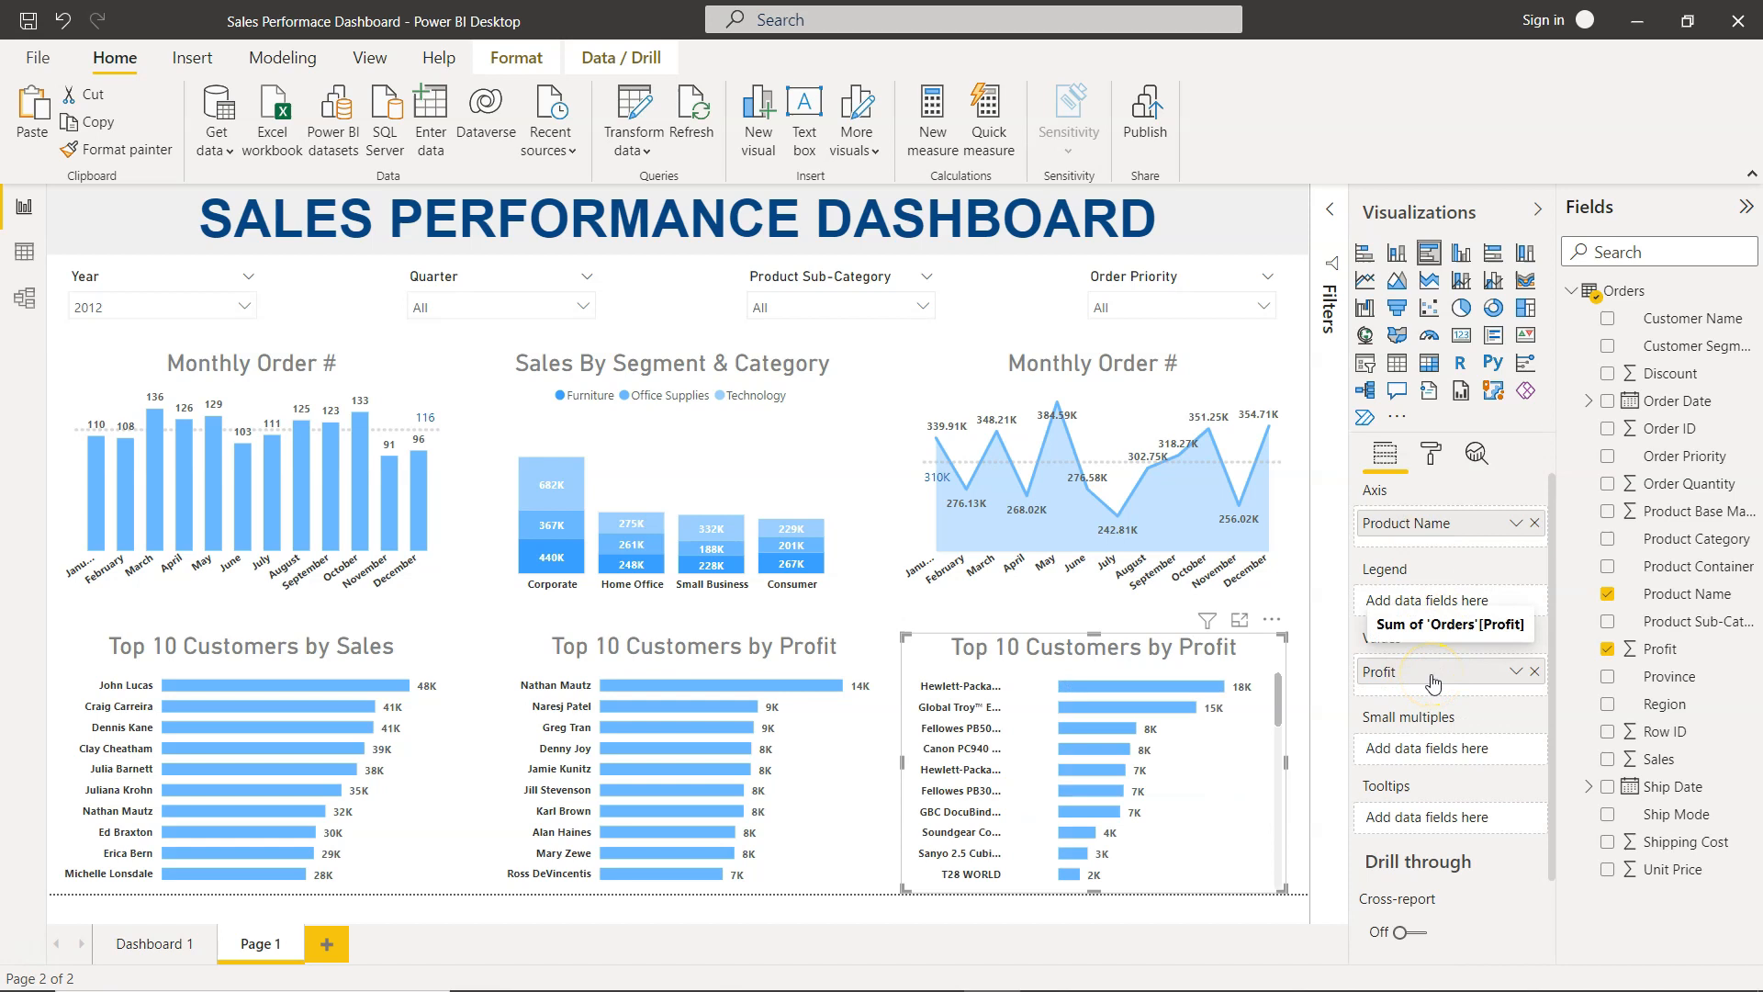
{"action": "left_click", "coordinate": [1212, 778]}
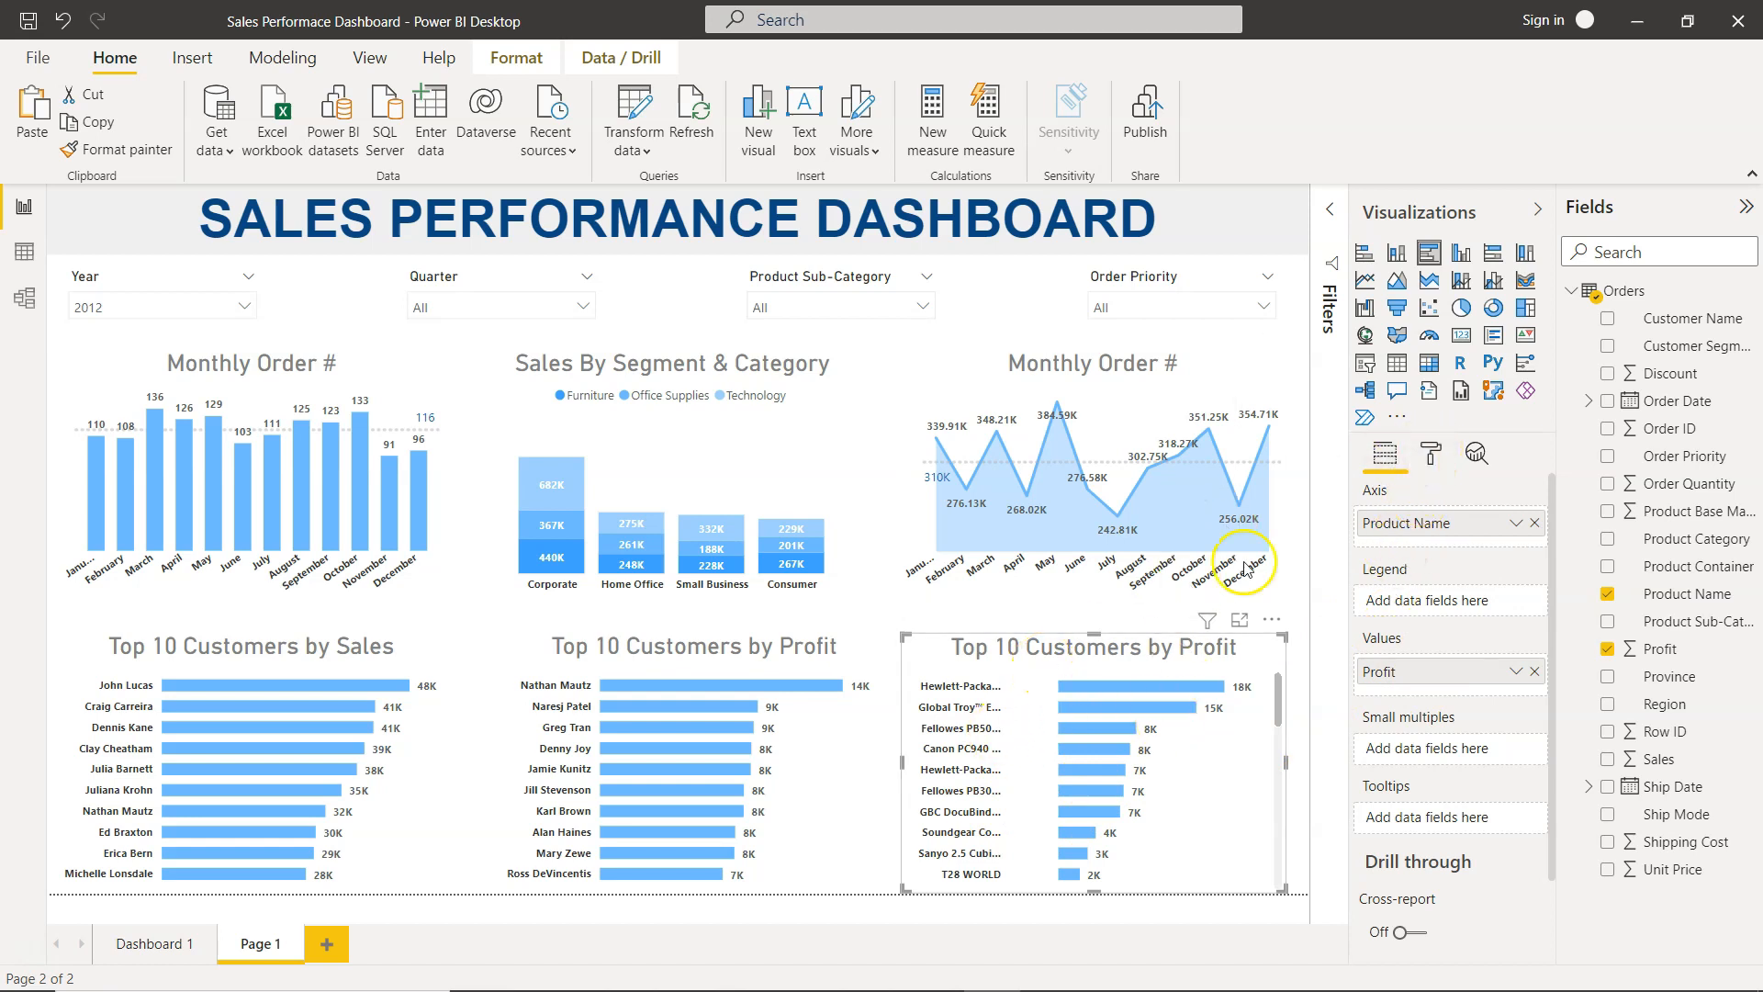
Step: Remove the top 10 Customer Name filter from the product profit chart
{"action": "left_click", "coordinate": [1329, 209]}
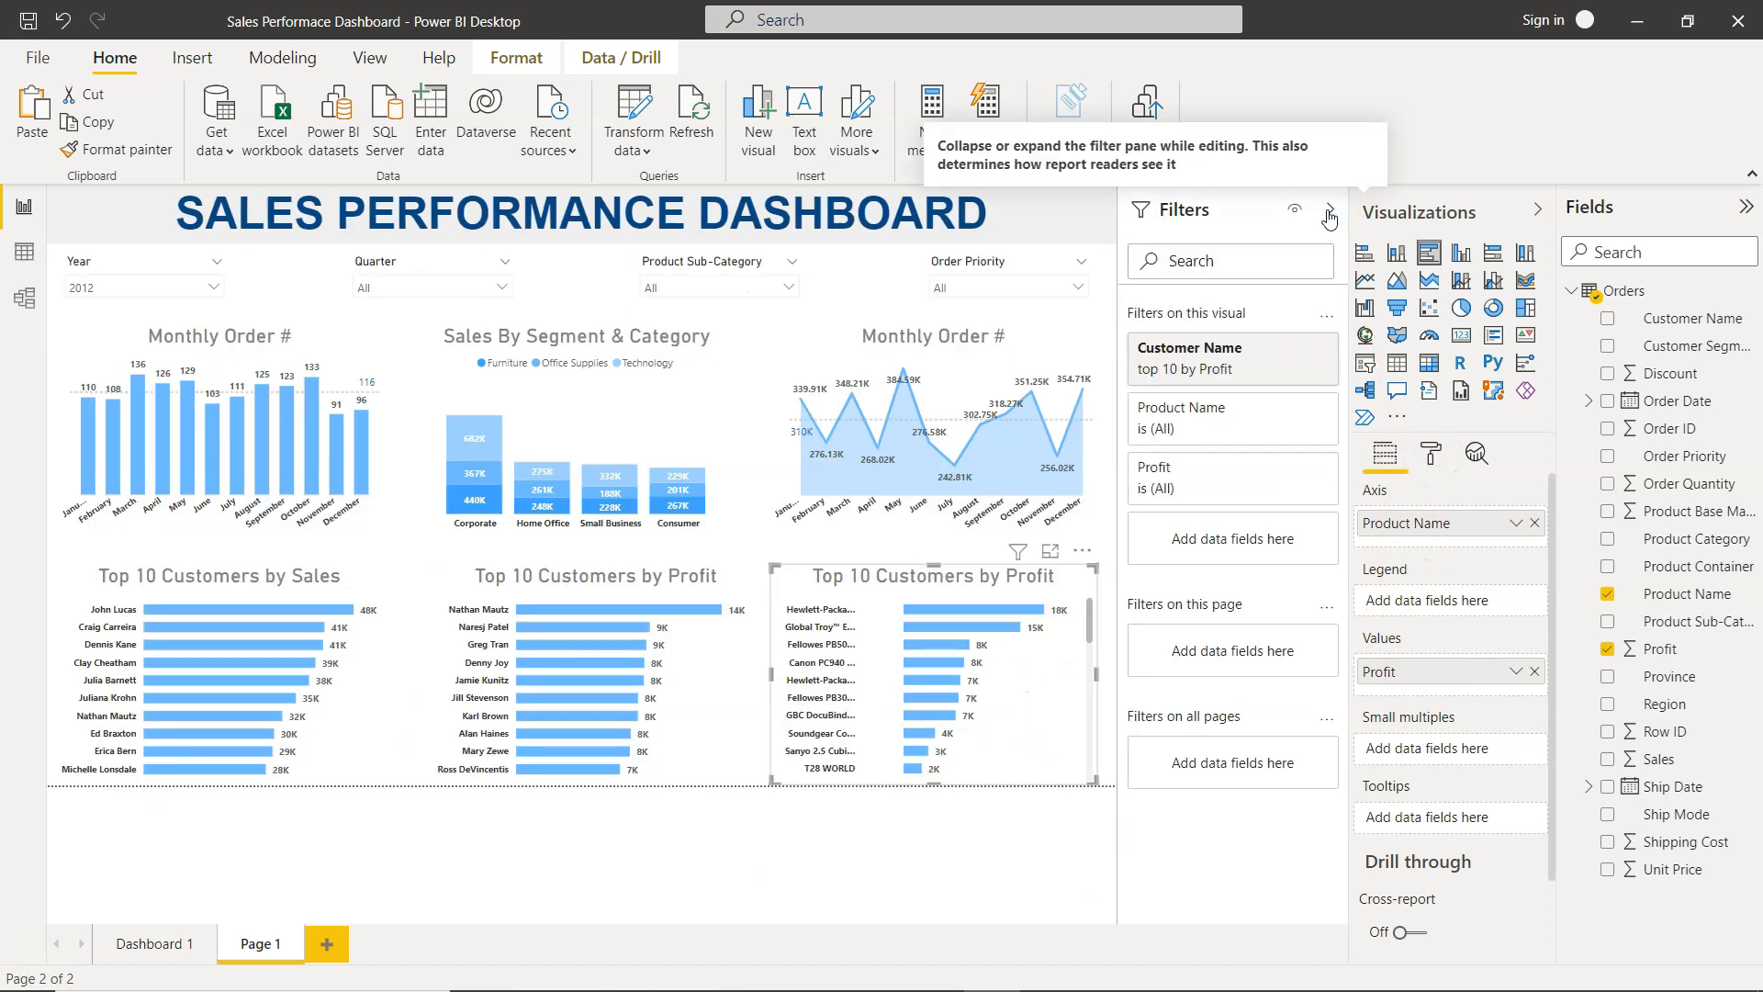
{"action": "left_click", "coordinate": [1230, 356]}
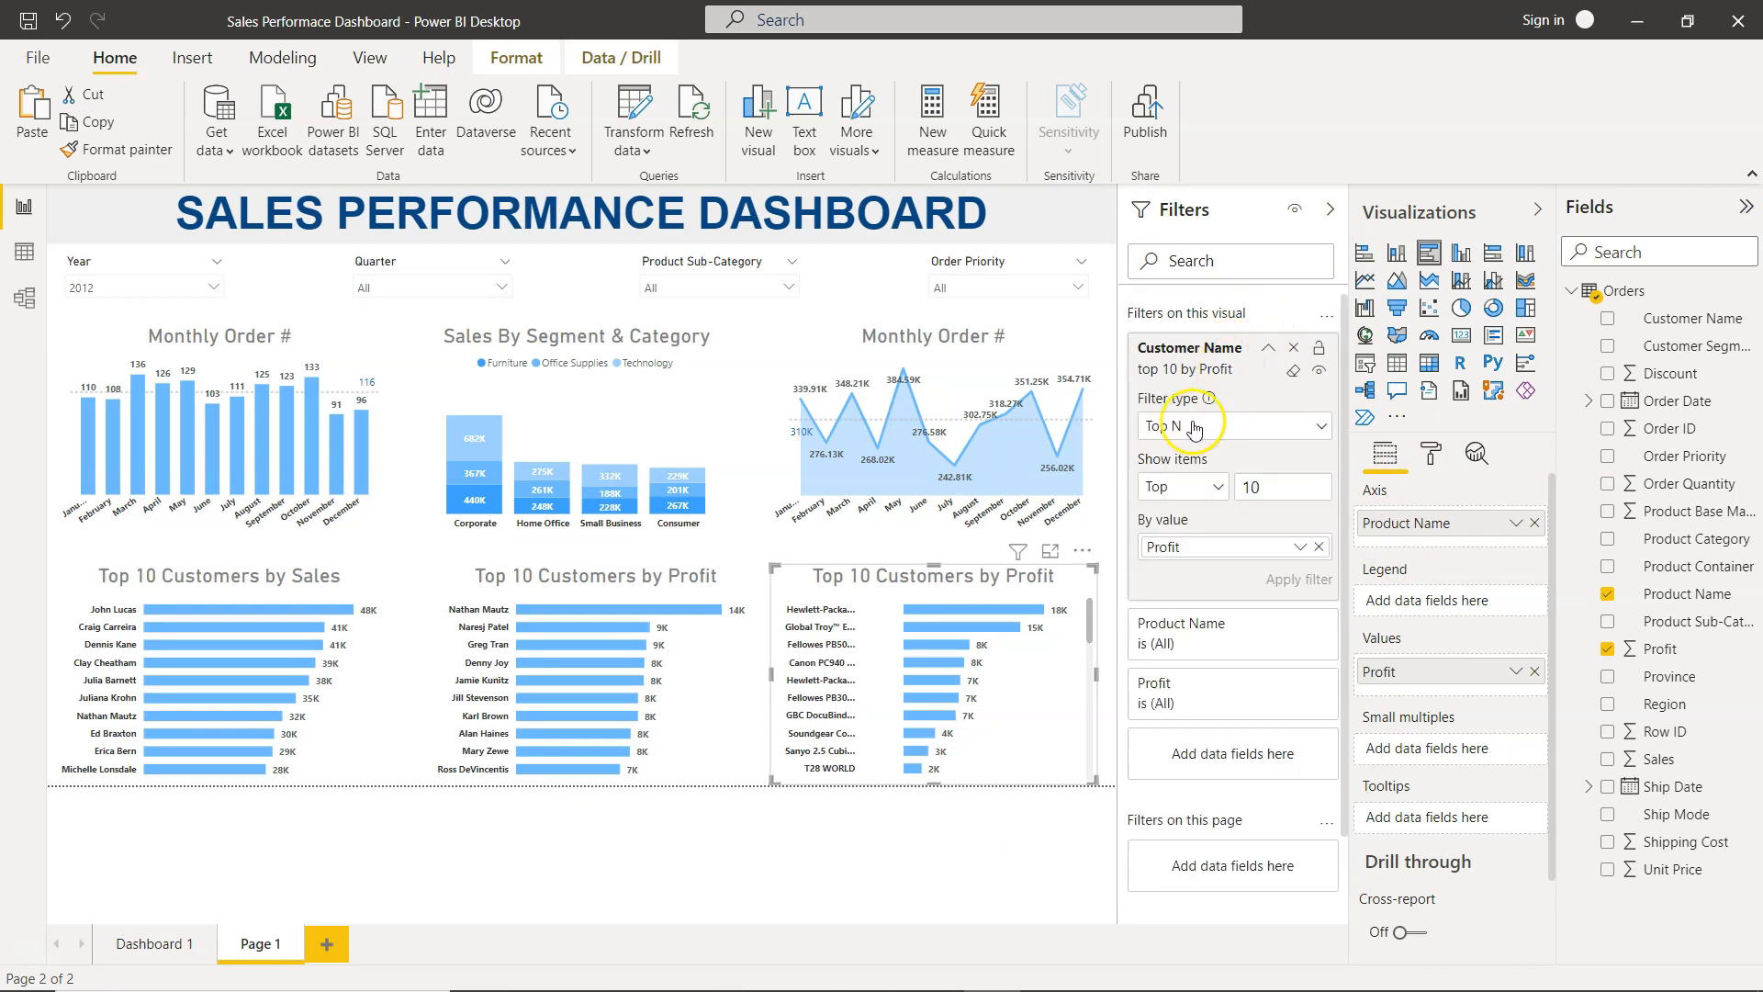
{"action": "left_click", "coordinate": [1293, 348]}
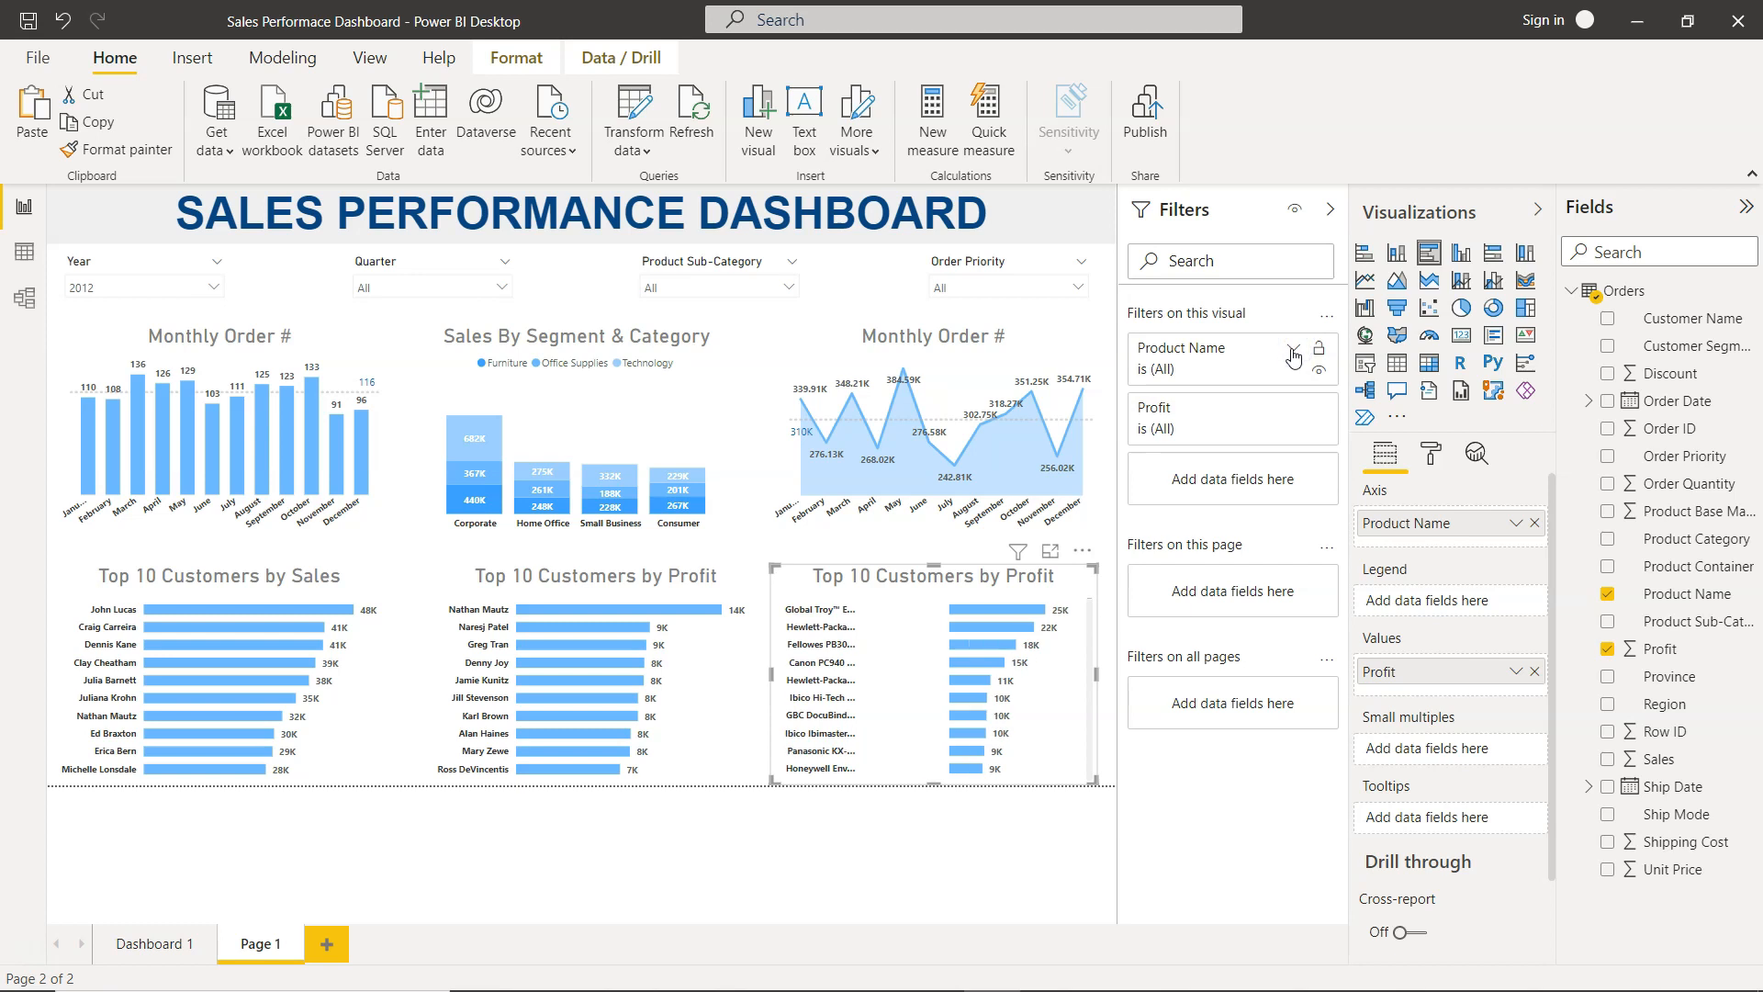
Step: Filter the chart's Product Name to the top 10 by Profit, apply it and collapse the filter settings
{"action": "left_click", "coordinate": [1293, 350]}
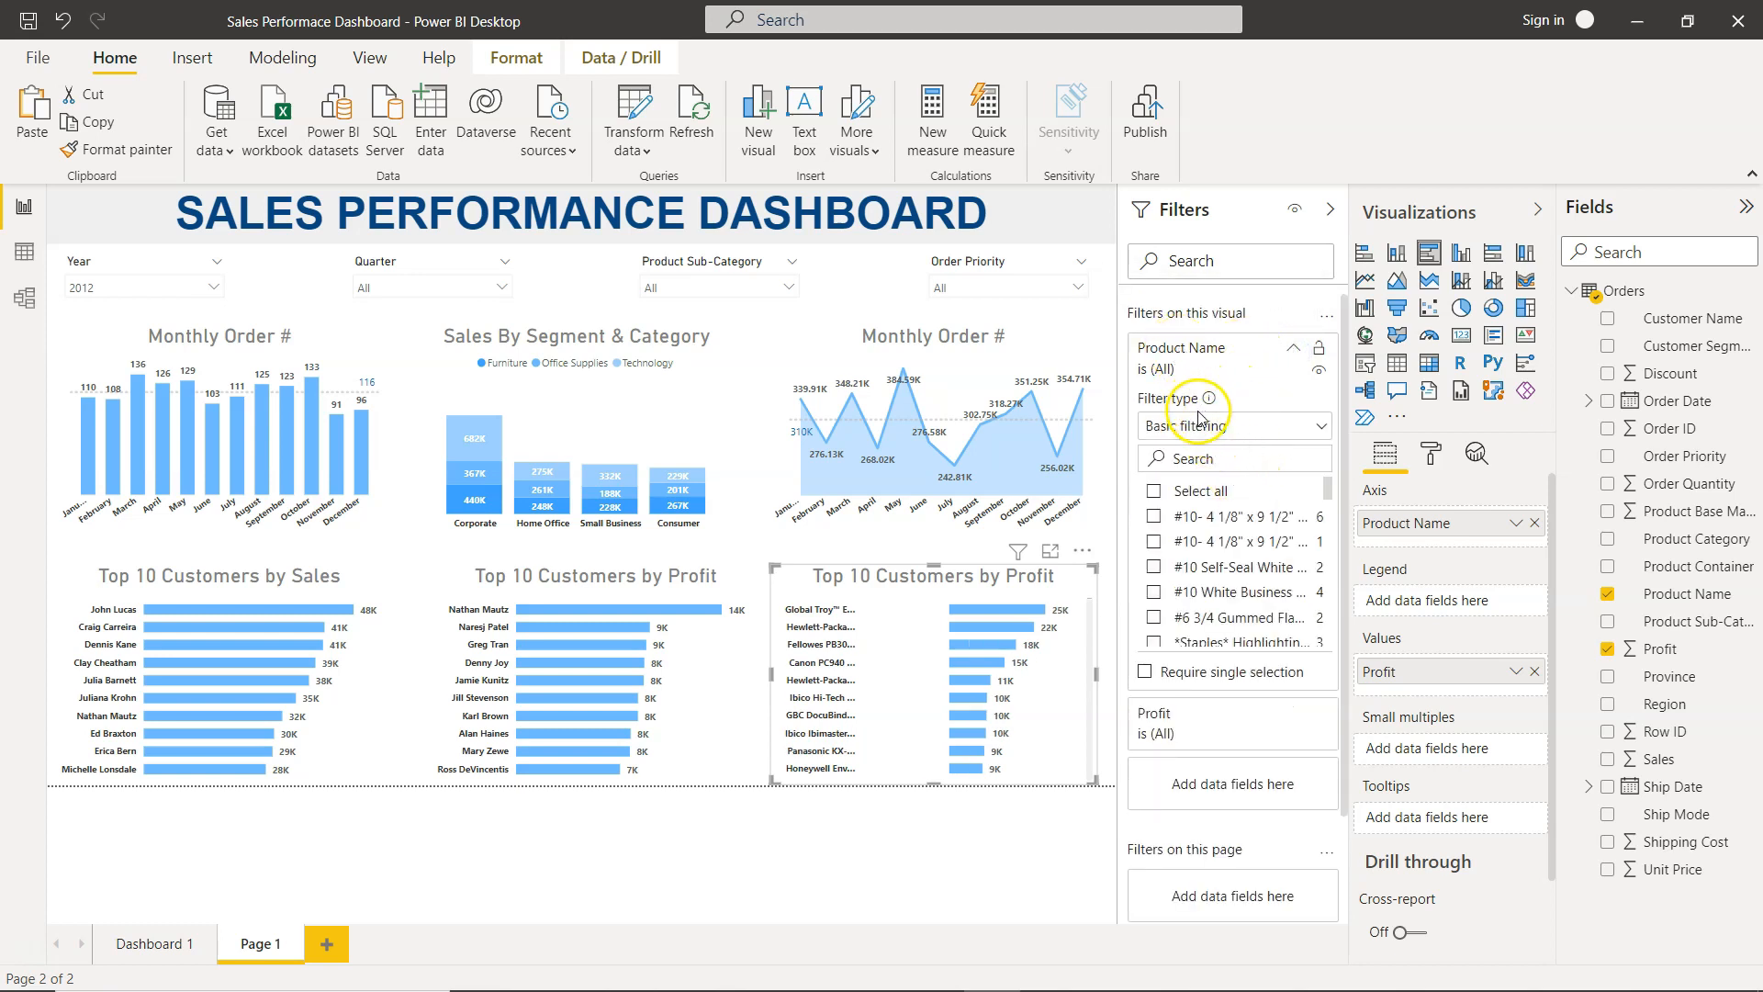
{"action": "left_click", "coordinate": [1198, 430]}
{"action": "left_click", "coordinate": [1164, 512]}
{"action": "left_click", "coordinate": [1268, 487]}
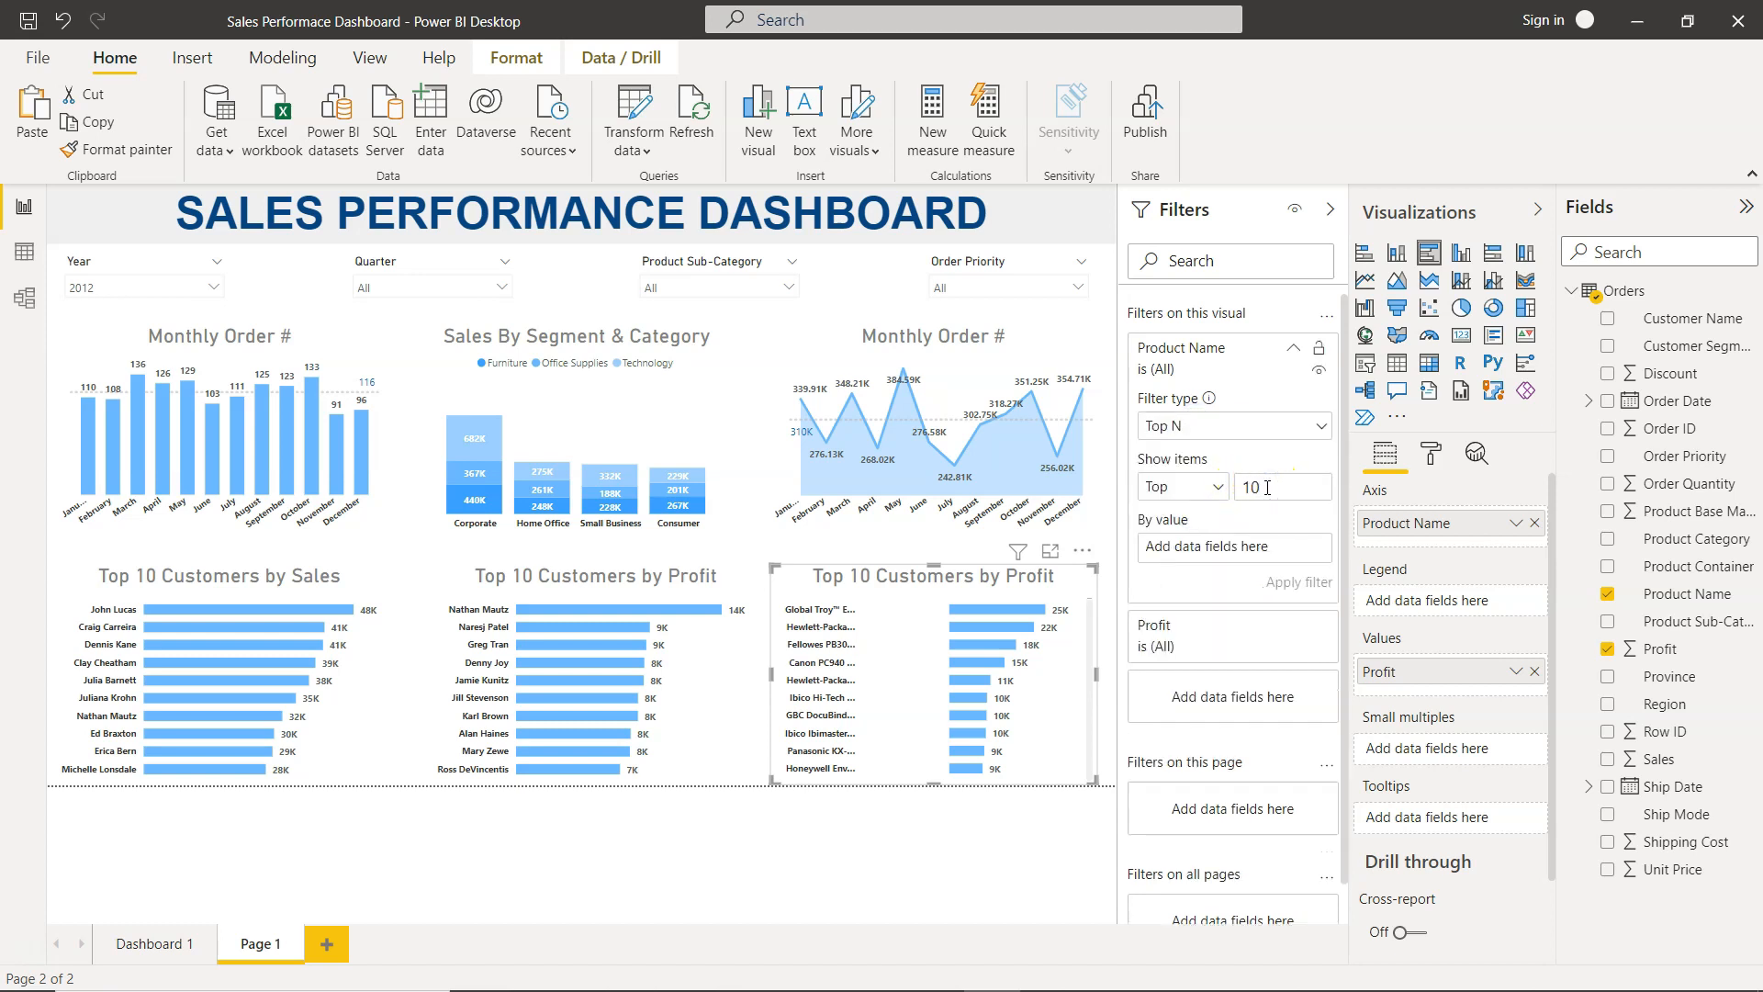
{"action": "left_click_drag", "start_coordinate": [1658, 649], "coordinate": [1256, 547]}
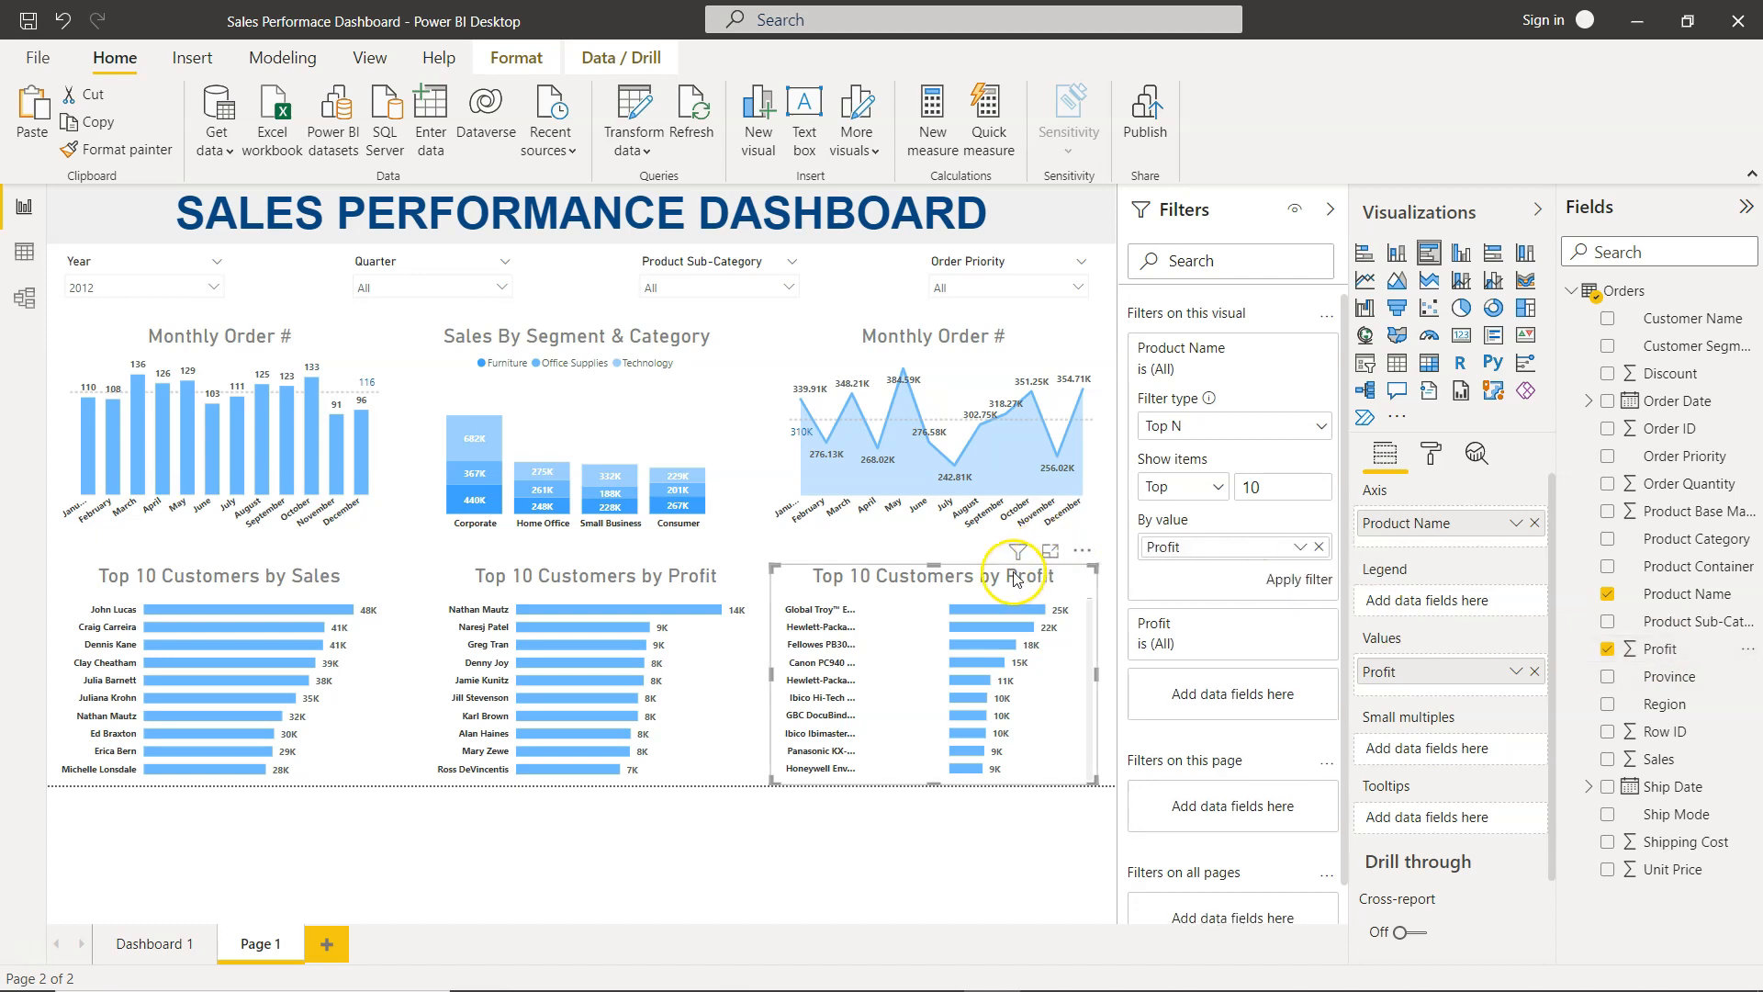
{"action": "left_click", "coordinate": [1298, 579]}
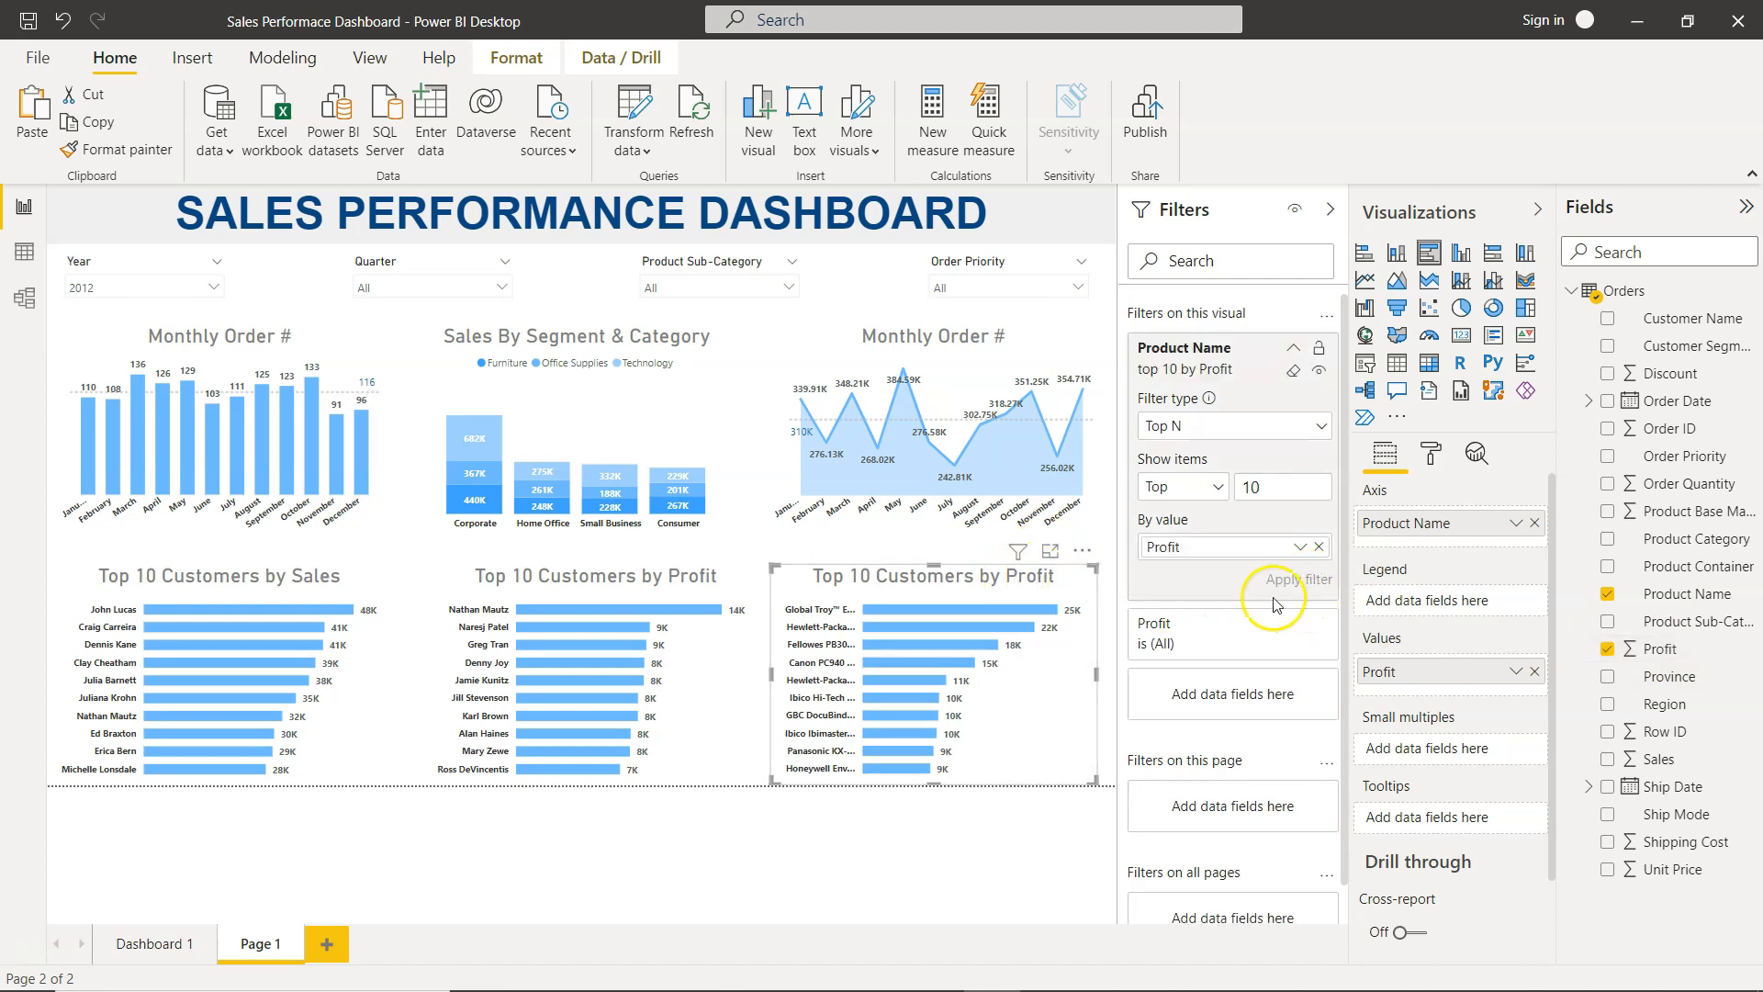
{"action": "left_click", "coordinate": [1325, 210]}
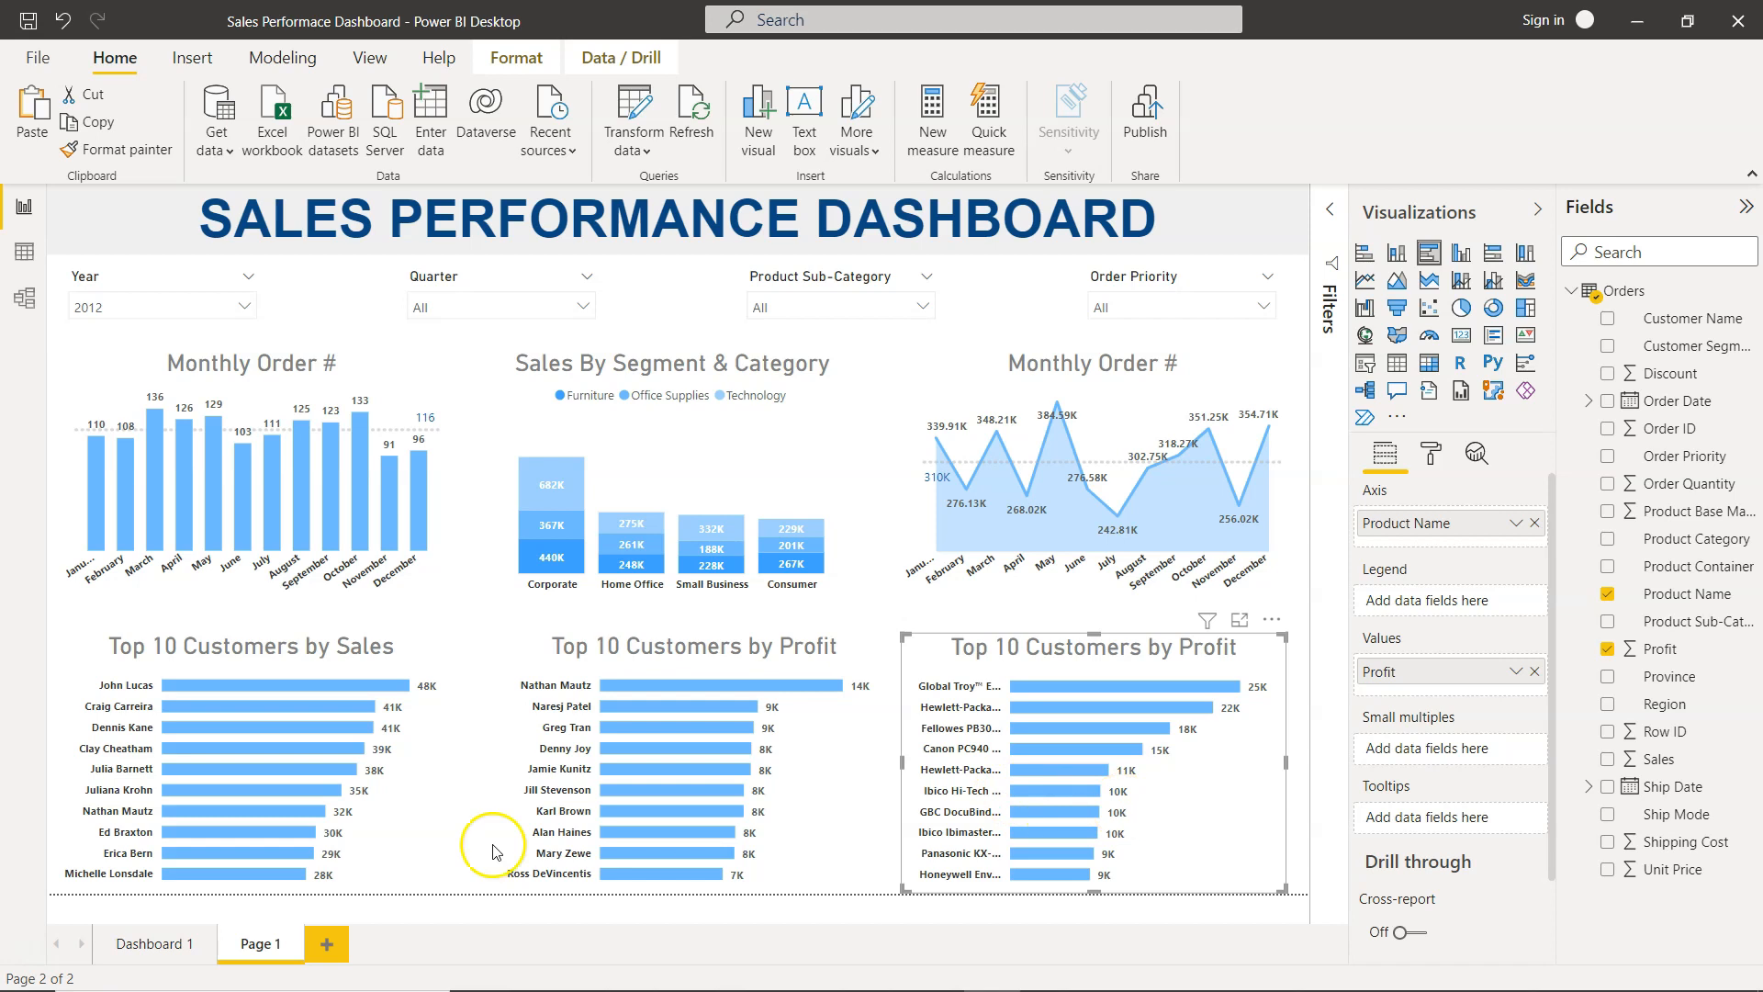
Step: Compare the charts and titles on Page 1 with the reference layout on Dashboard 1
{"action": "left_click", "coordinate": [170, 946]}
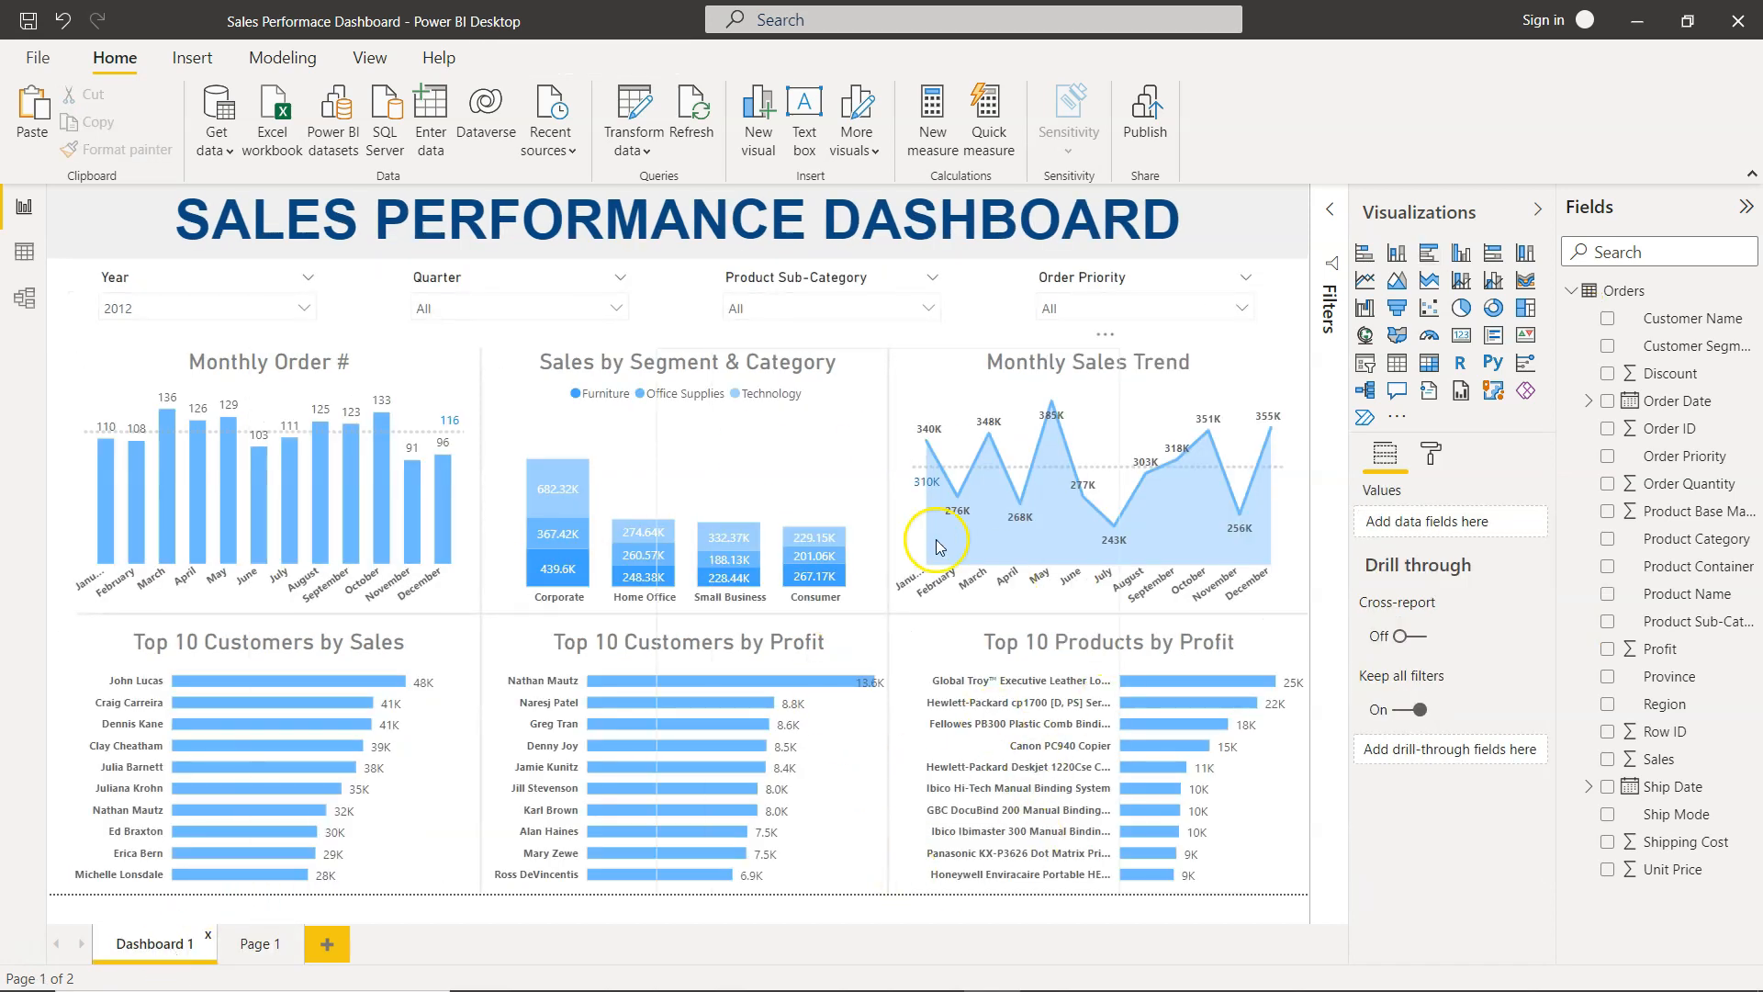
{"action": "left_click", "coordinate": [254, 951]}
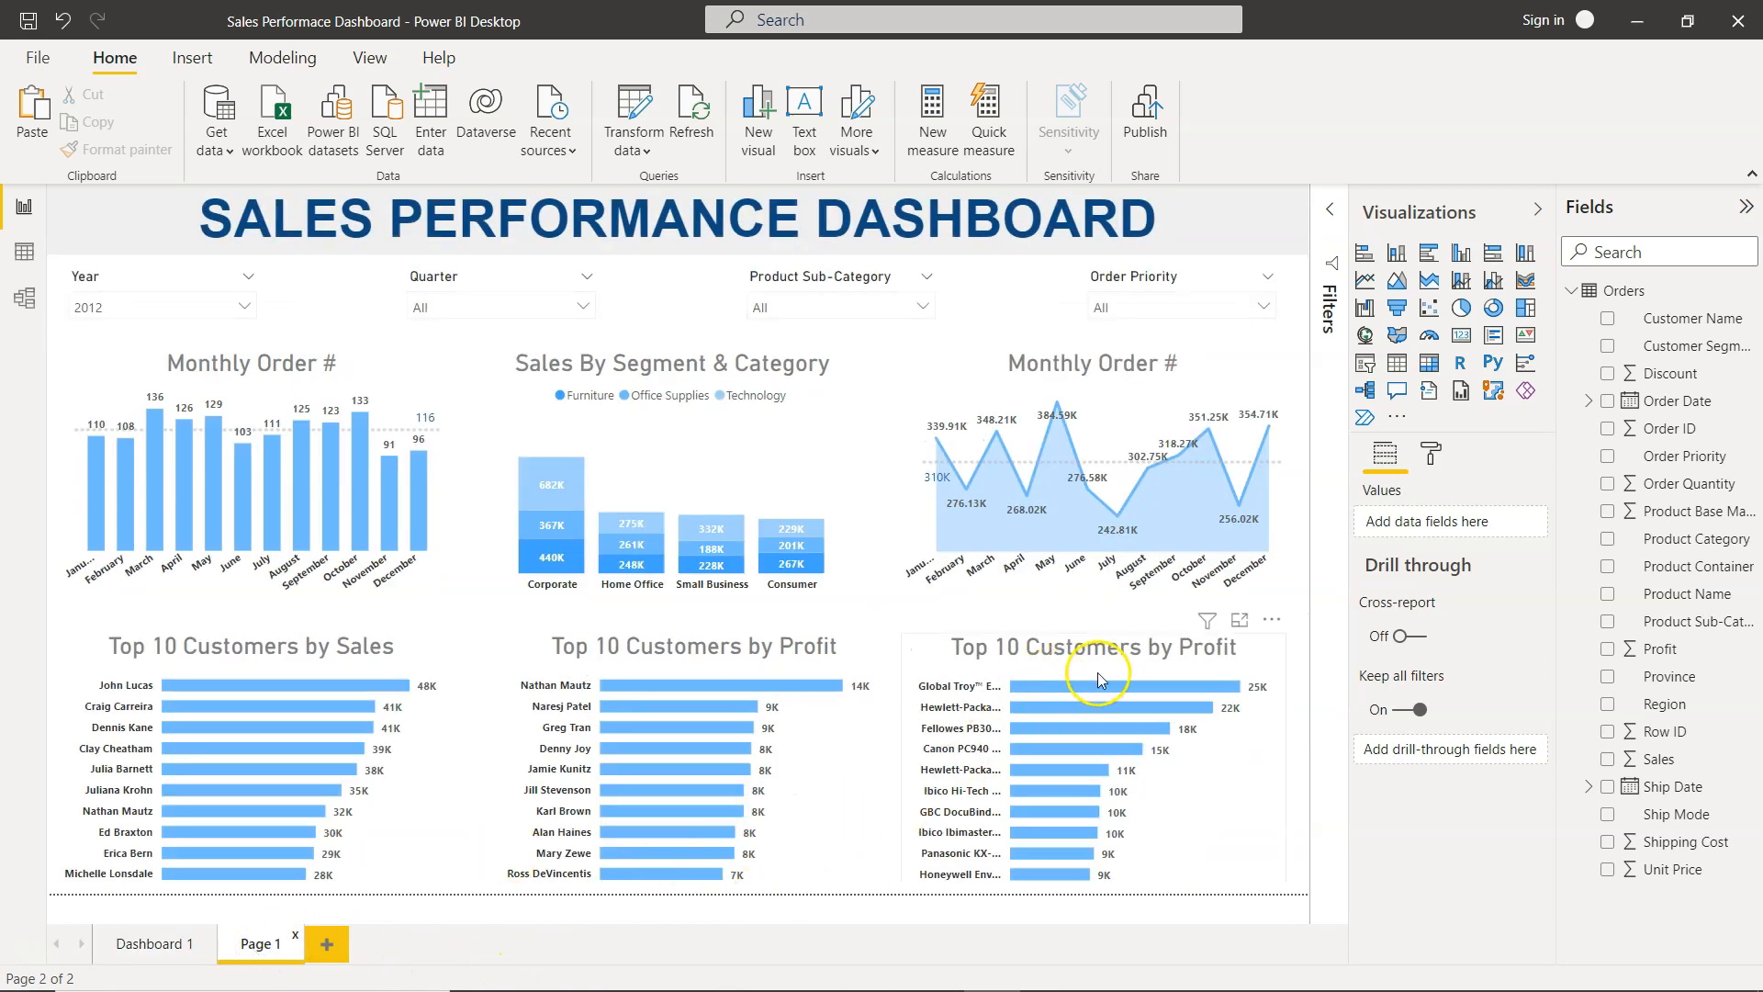
{"action": "left_click", "coordinate": [157, 951]}
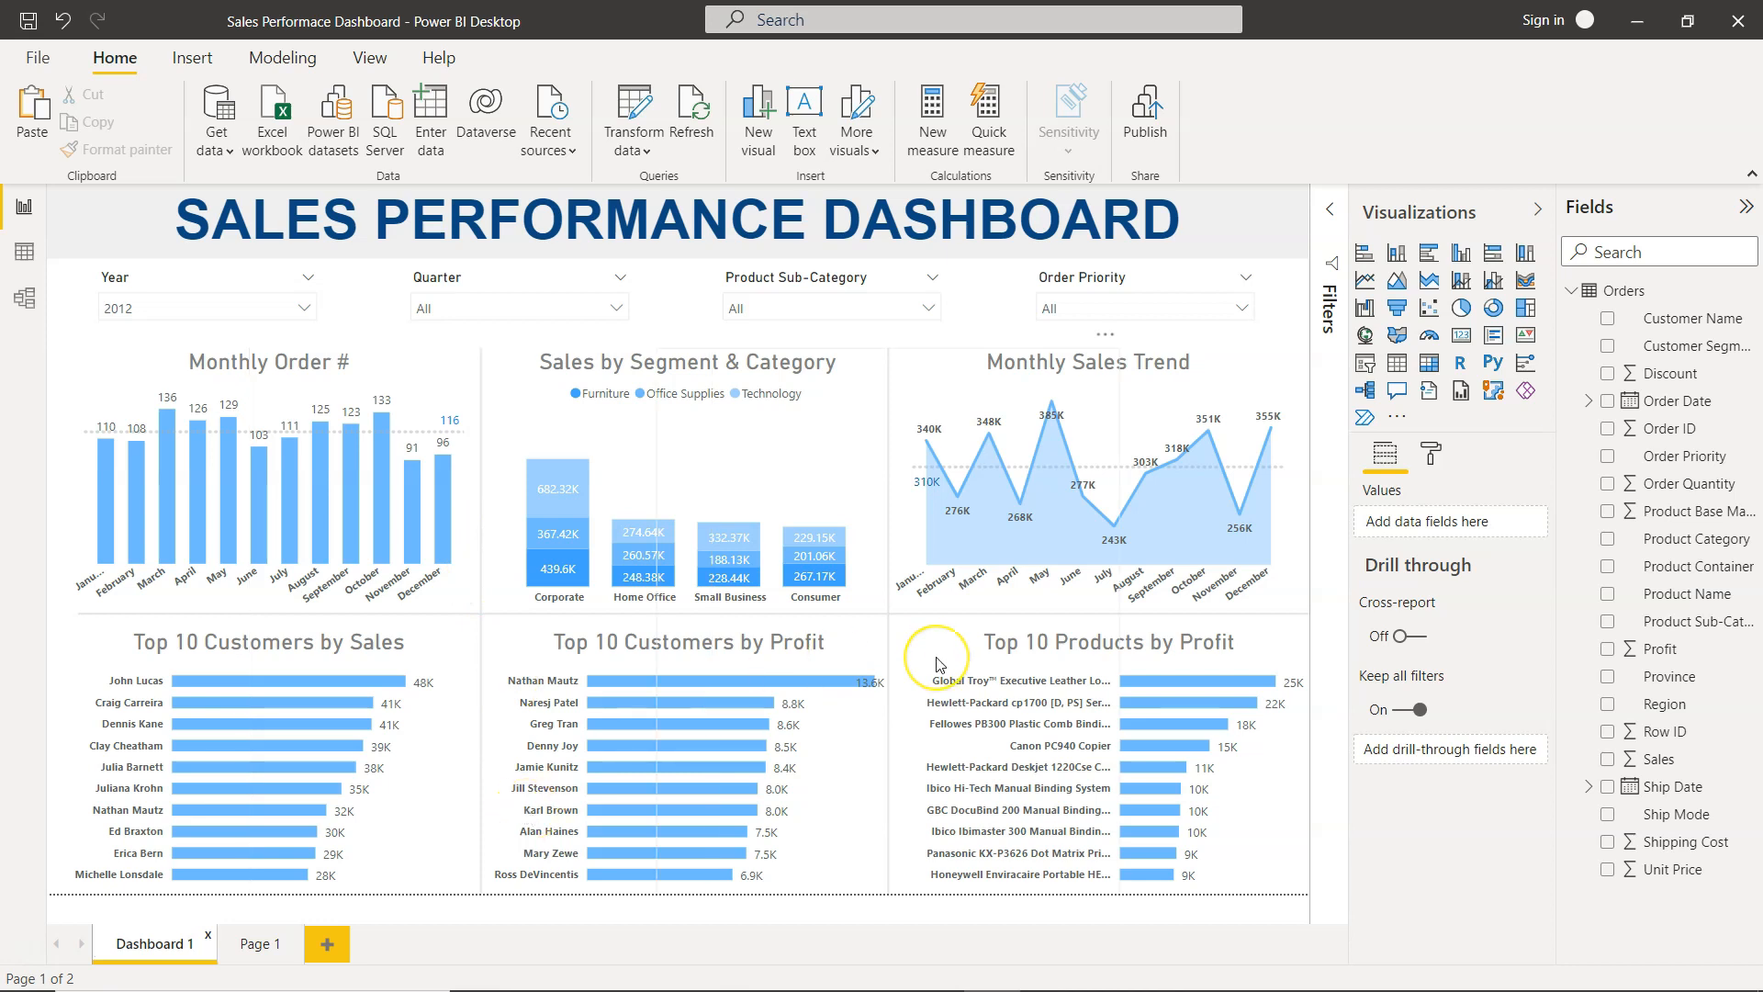
{"action": "left_click", "coordinate": [1062, 960]}
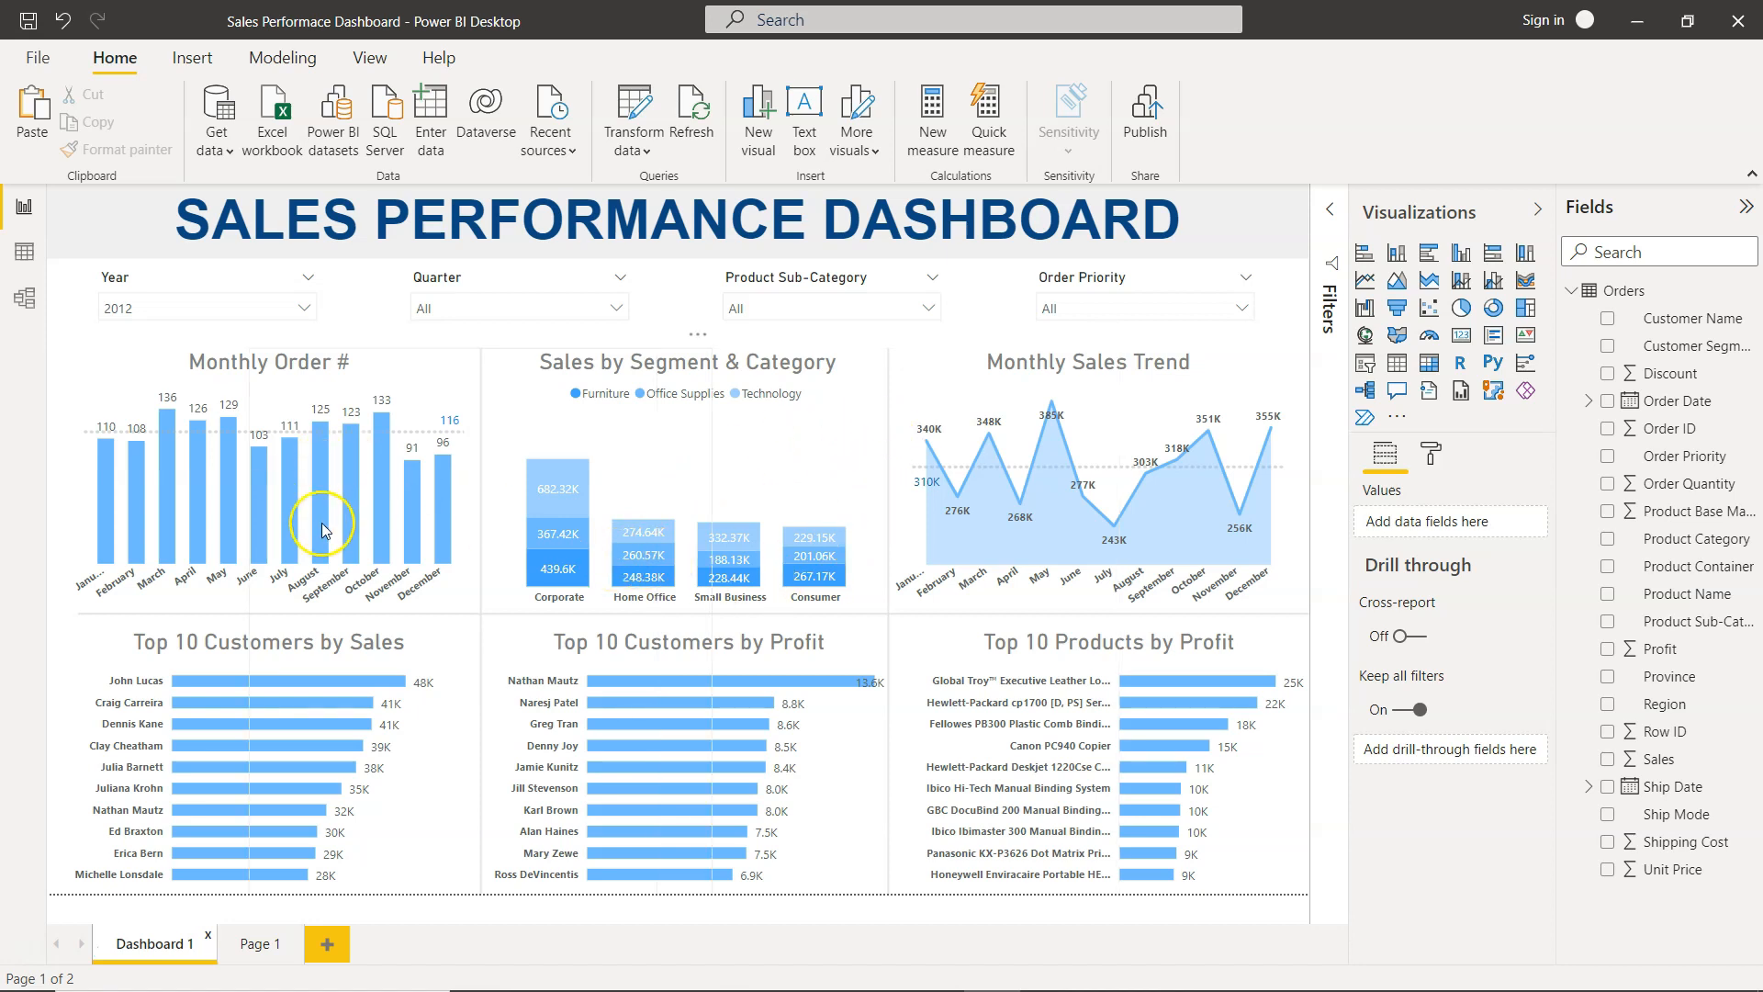
{"action": "left_click", "coordinate": [257, 948]}
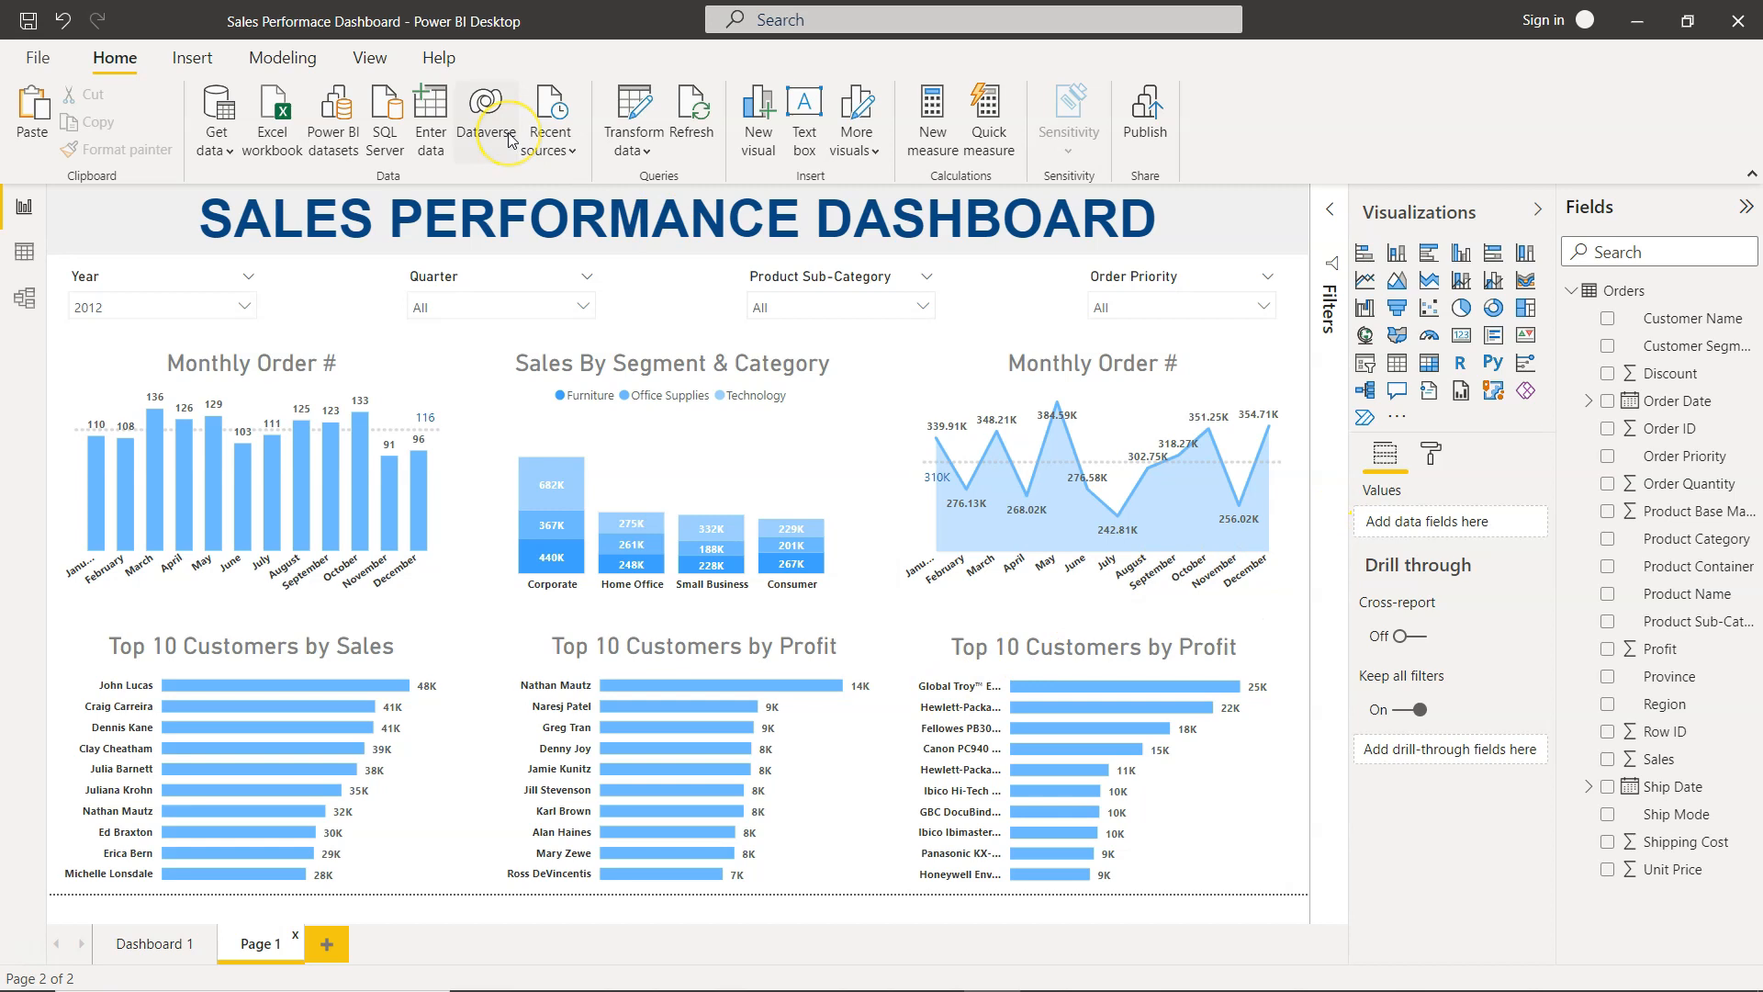
Step: Change the area chart's title to "Monthly Sales Trend"
{"action": "left_click", "coordinate": [1108, 385]}
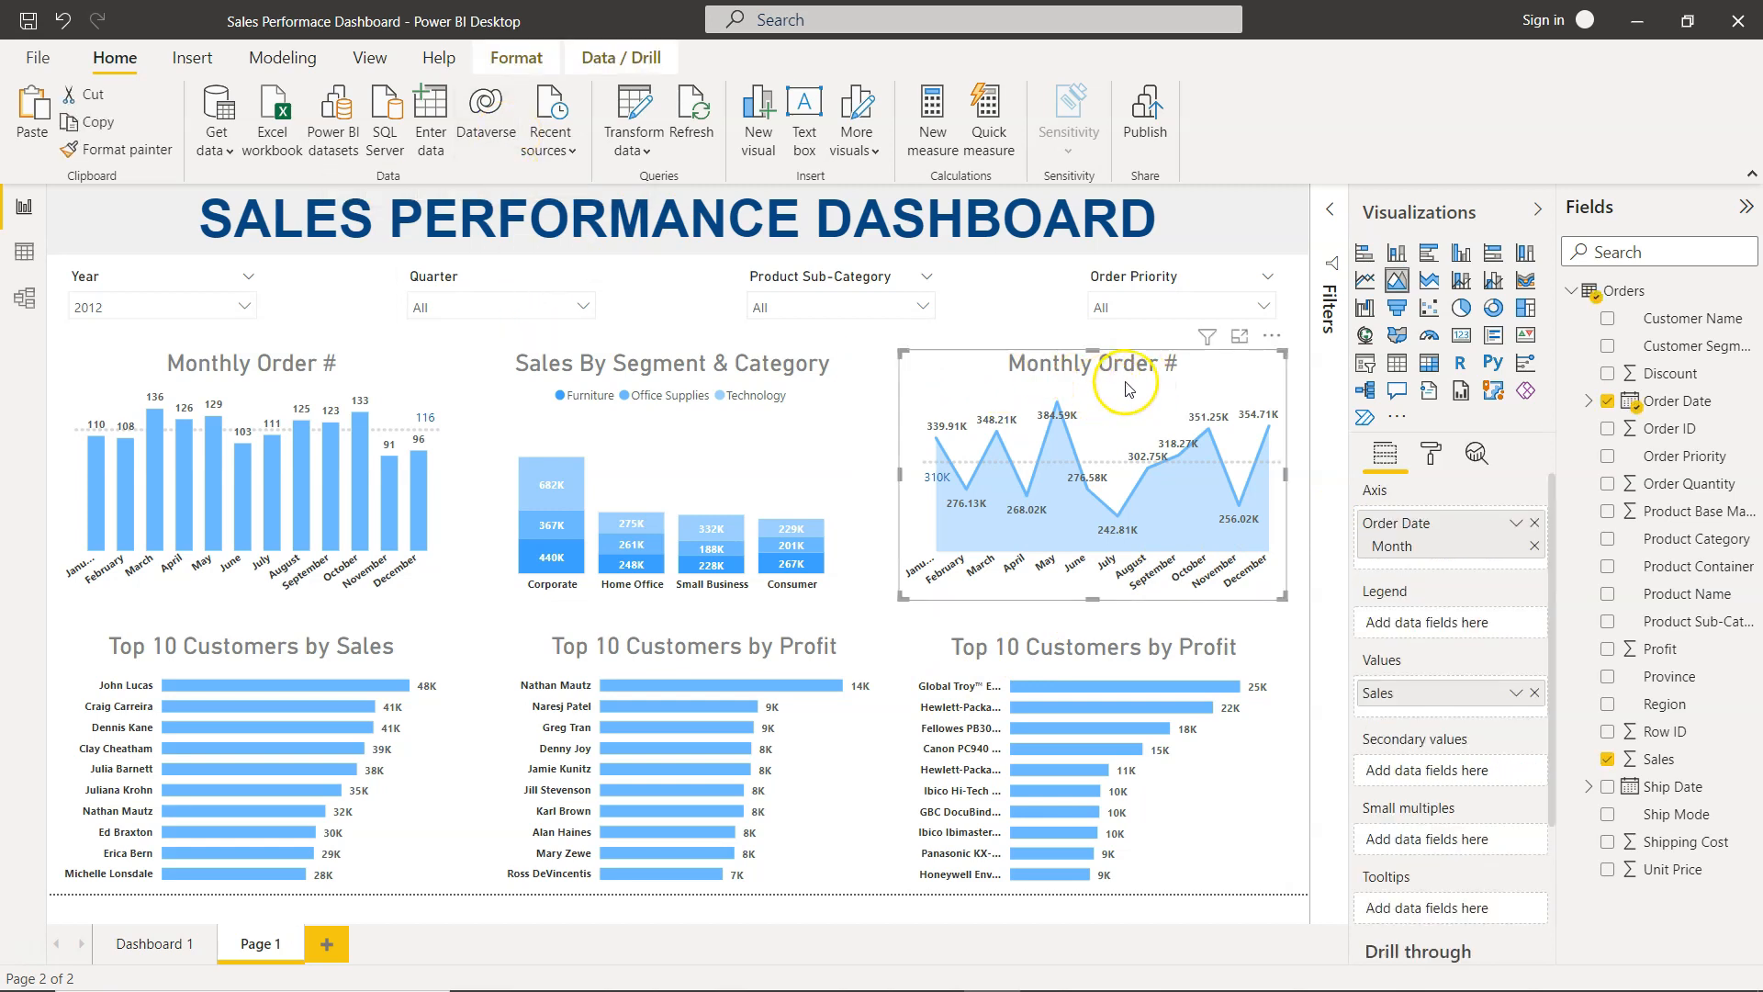
{"action": "left_click", "coordinate": [1431, 452]}
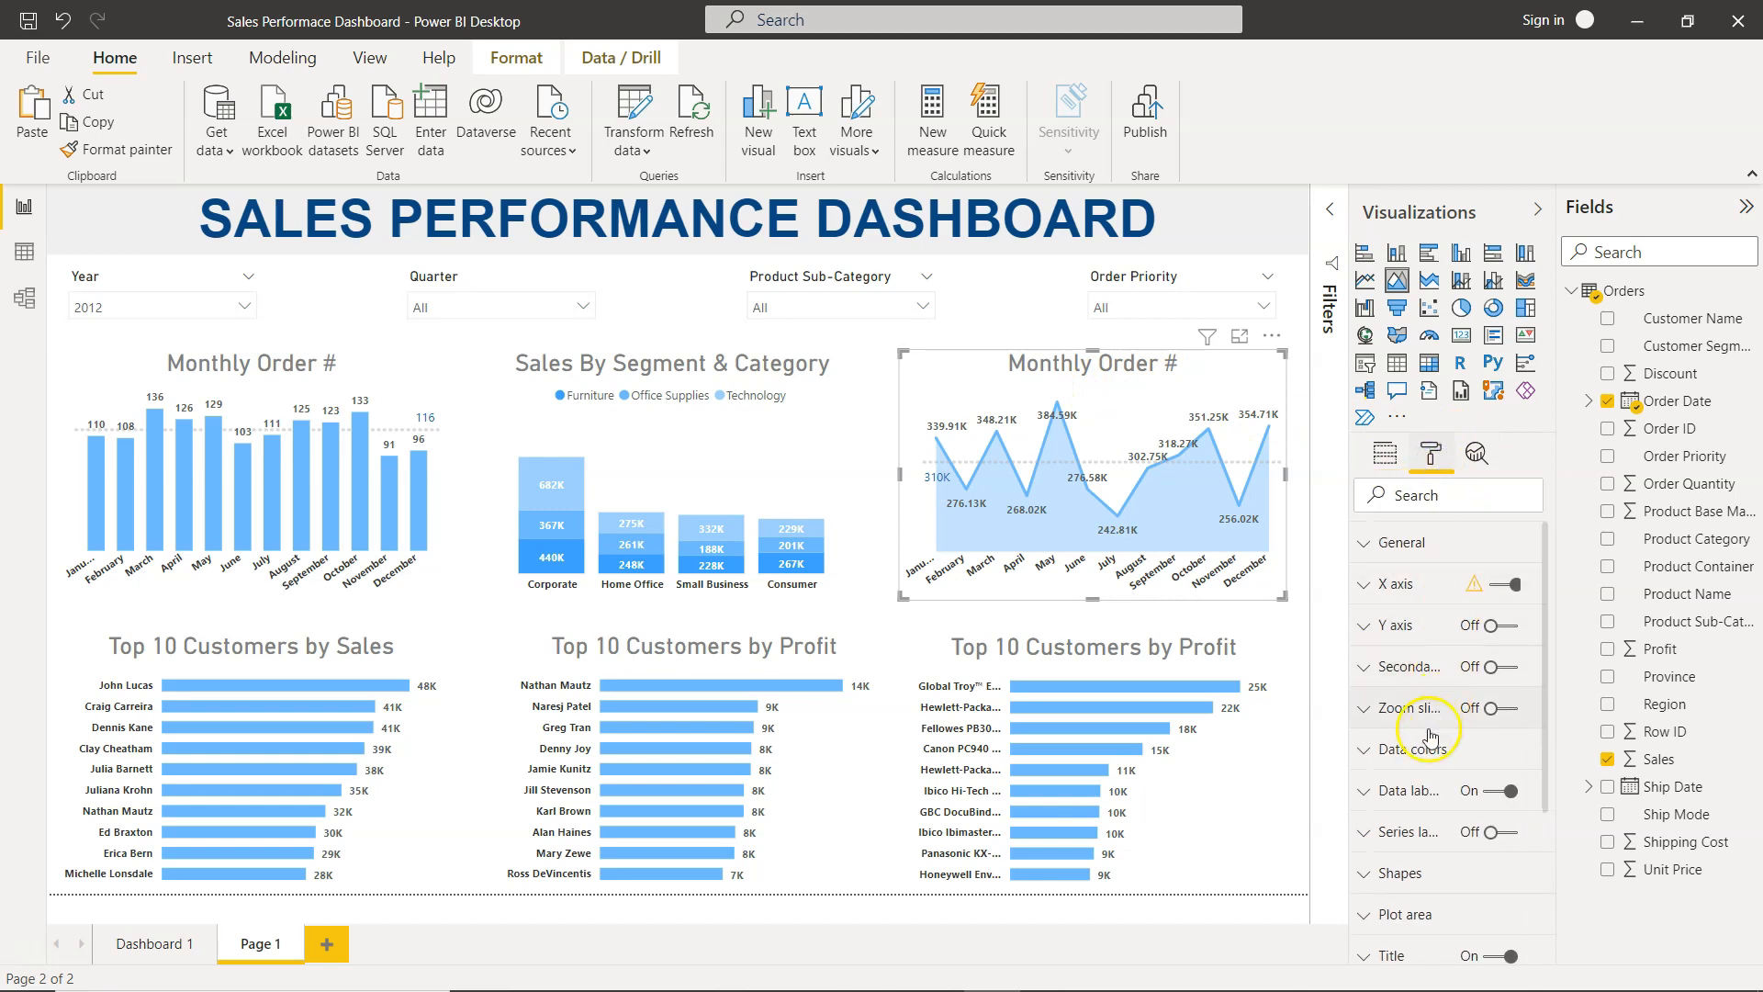
{"action": "left_click", "coordinate": [1365, 947]}
{"action": "scroll", "coordinate": [1433, 882], "scroll_direction": "down", "scroll_amount": 3}
{"action": "left_click", "coordinate": [1447, 761]}
{"action": "key", "text": "ctrl+a"}
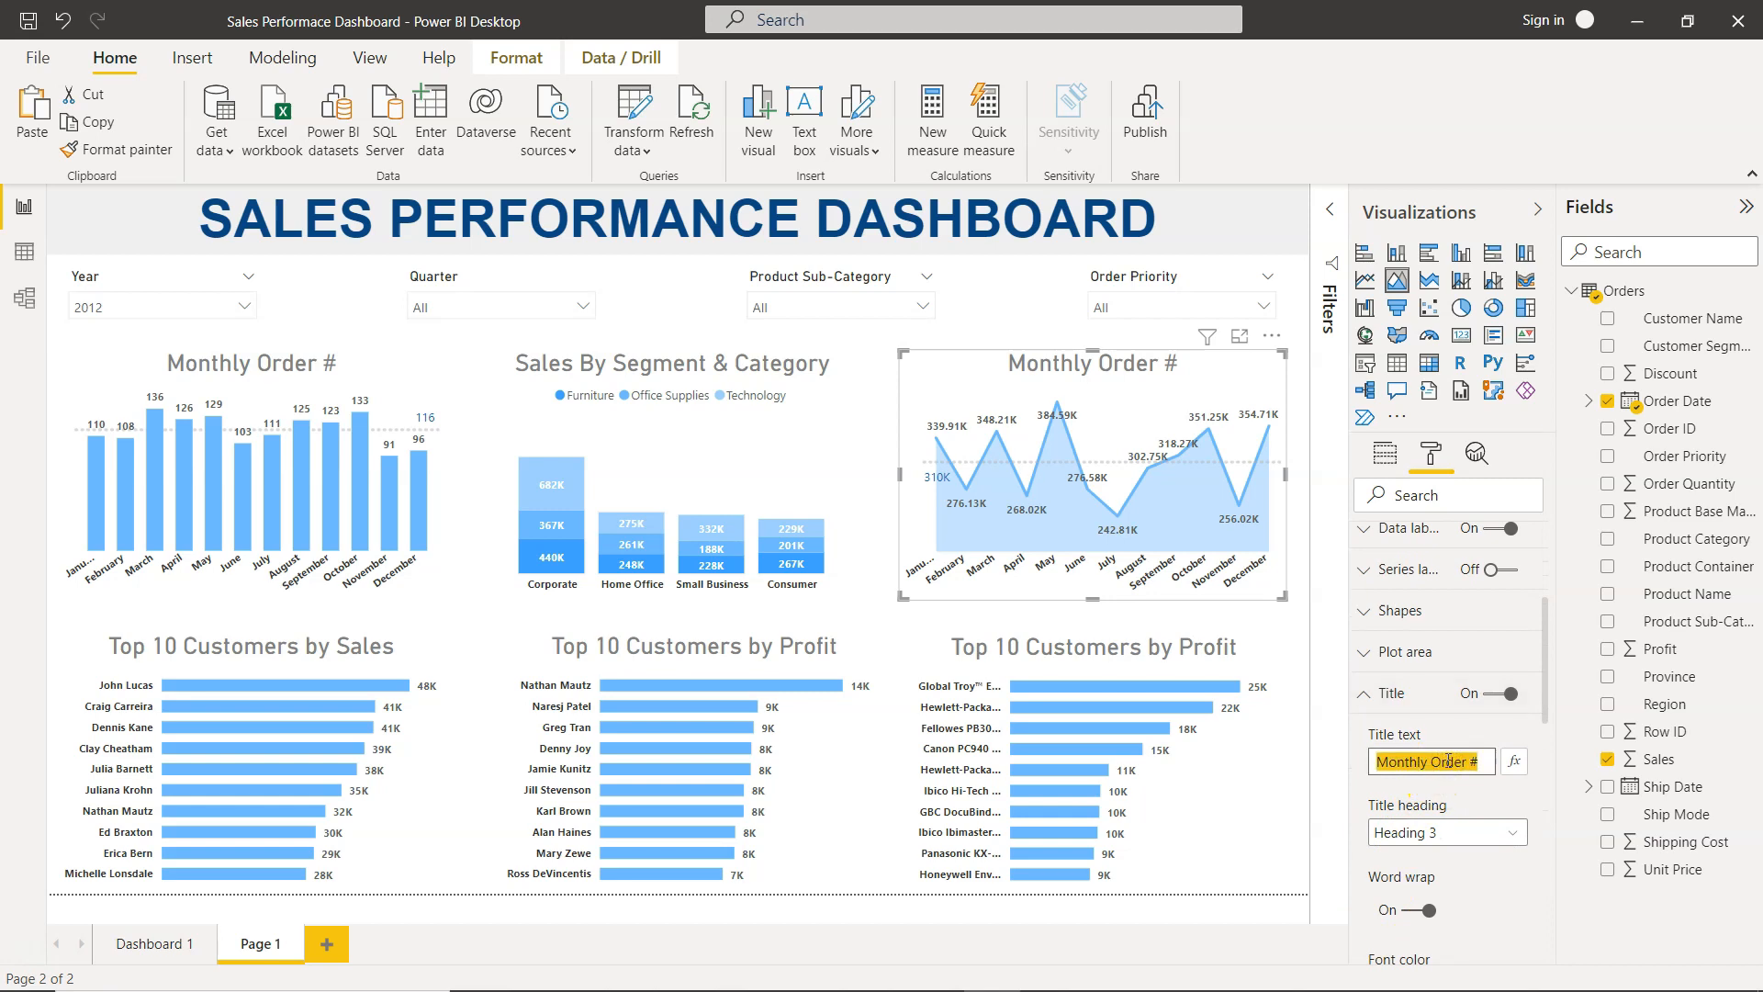
{"action": "type", "text": "M"}
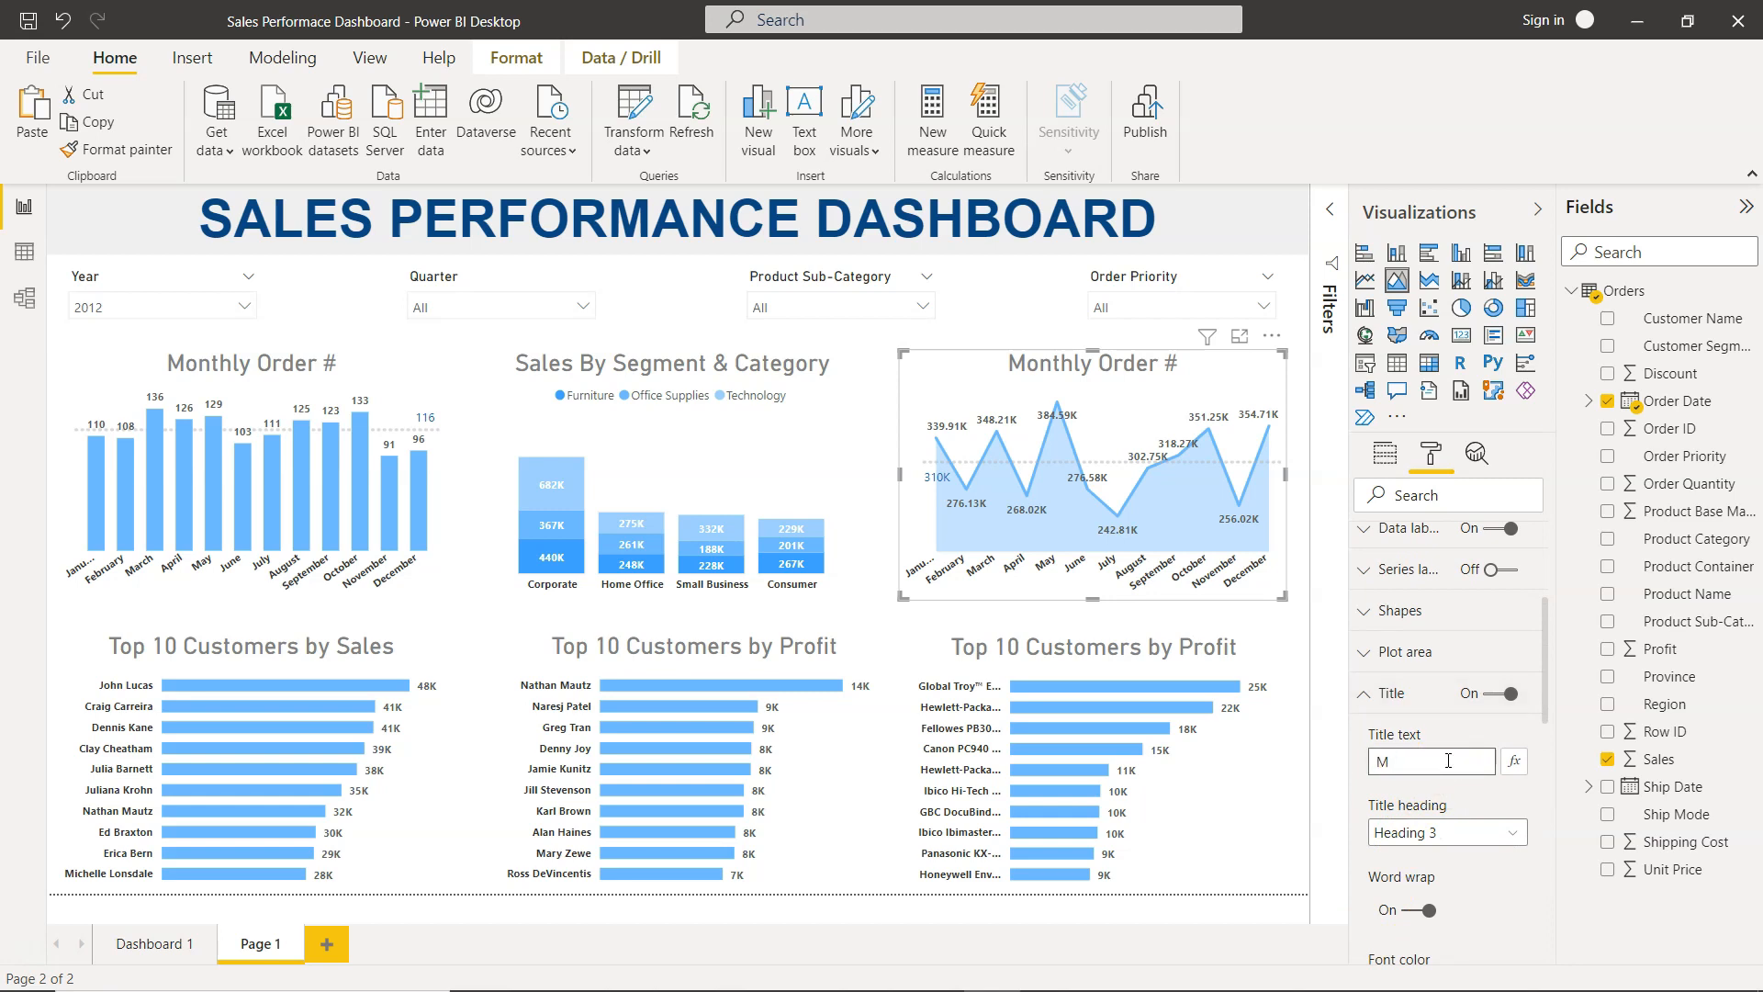
{"action": "type", "text": "onthly Sales Trend"}
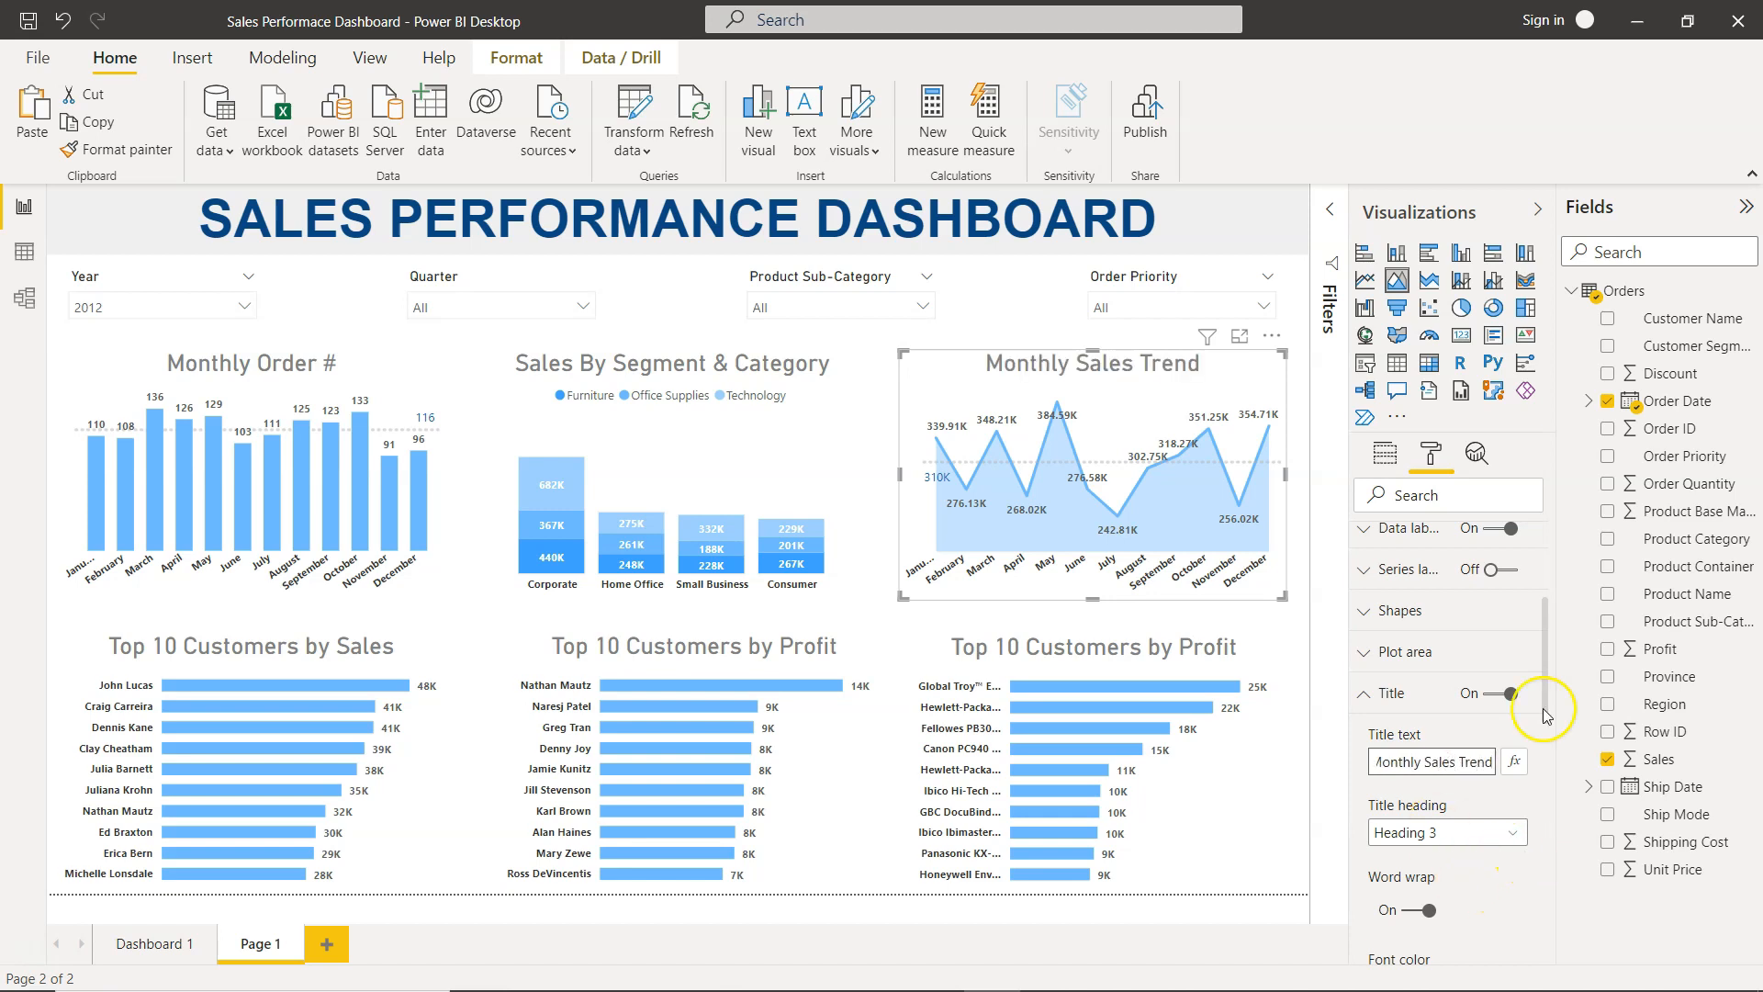
{"action": "left_click", "coordinate": [1363, 695]}
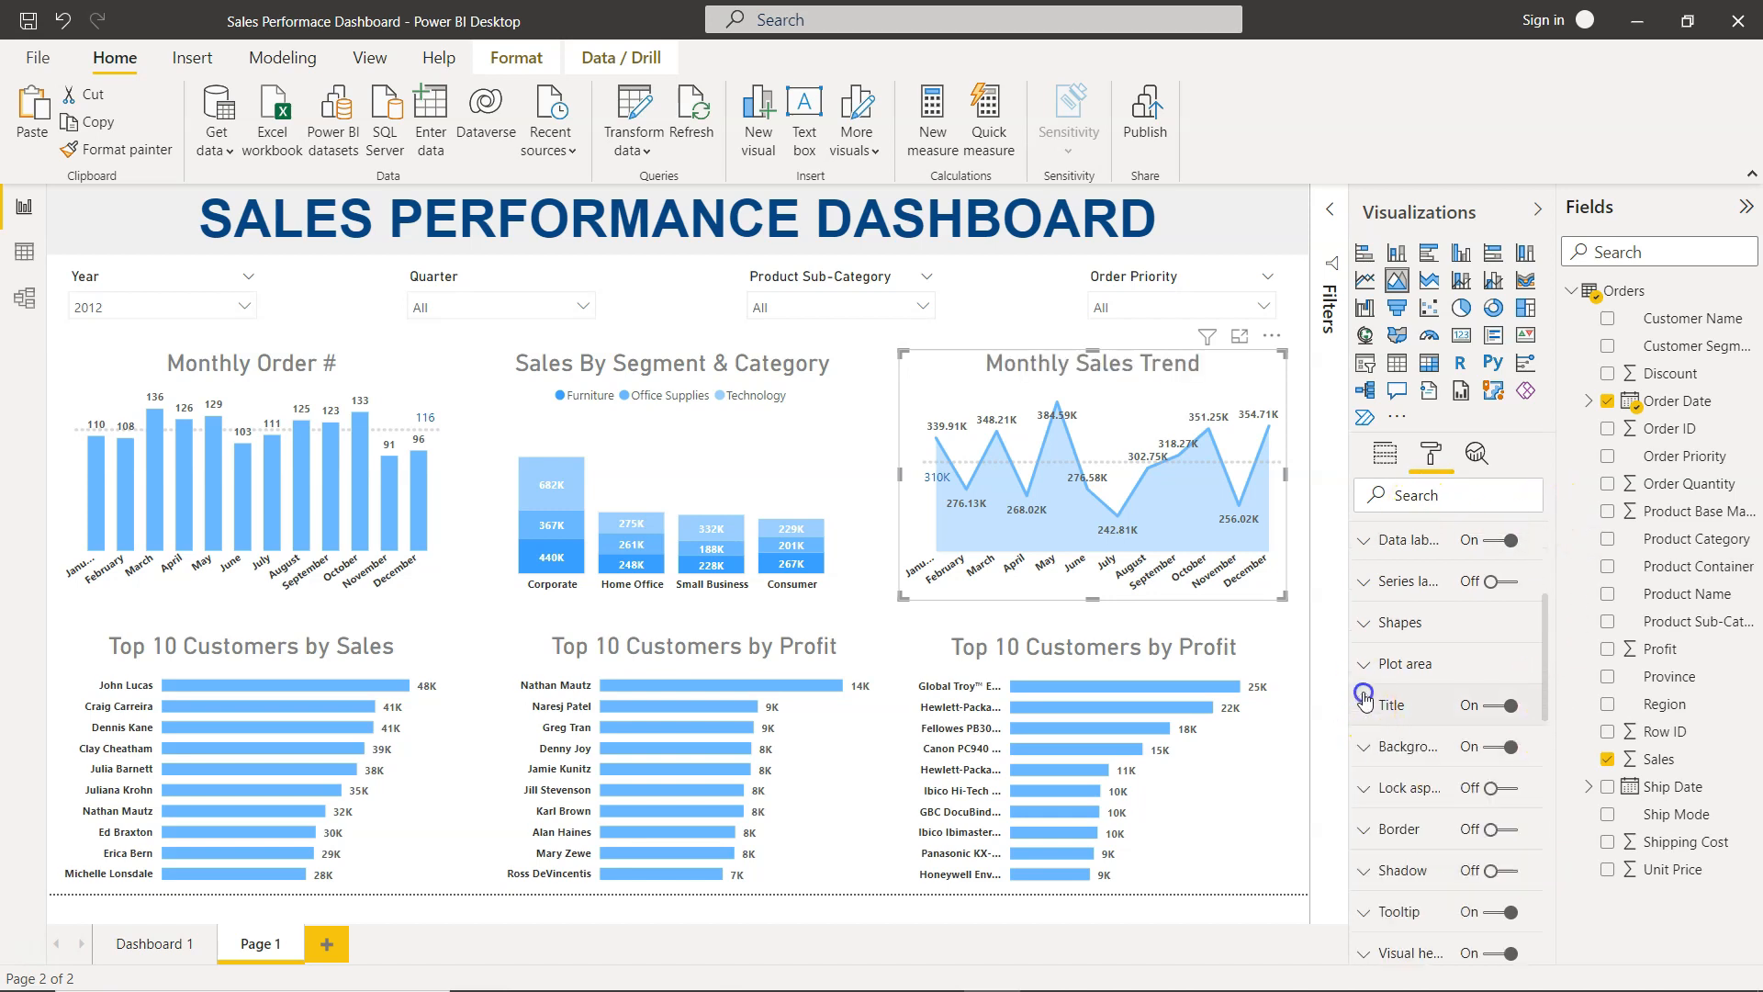
{"action": "left_click", "coordinate": [964, 326]}
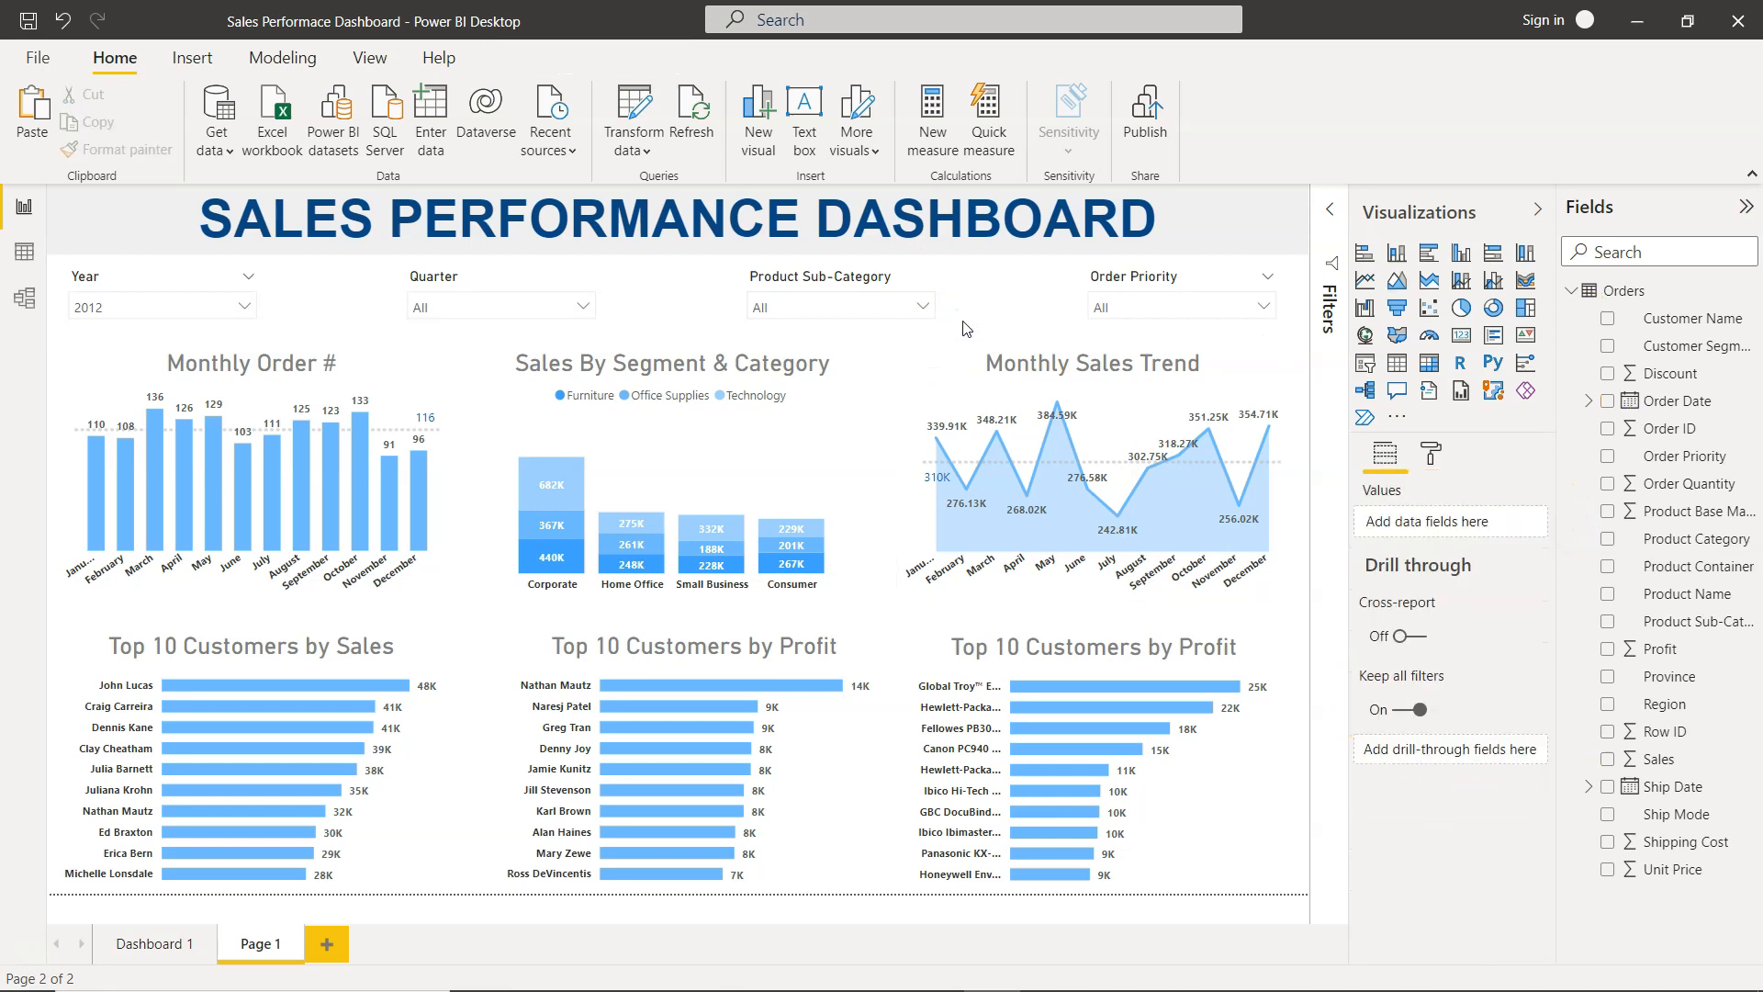
Step: Insert a line shape between the two chart rows and stretch it horizontally across the full page width
{"action": "left_click", "coordinate": [192, 58]}
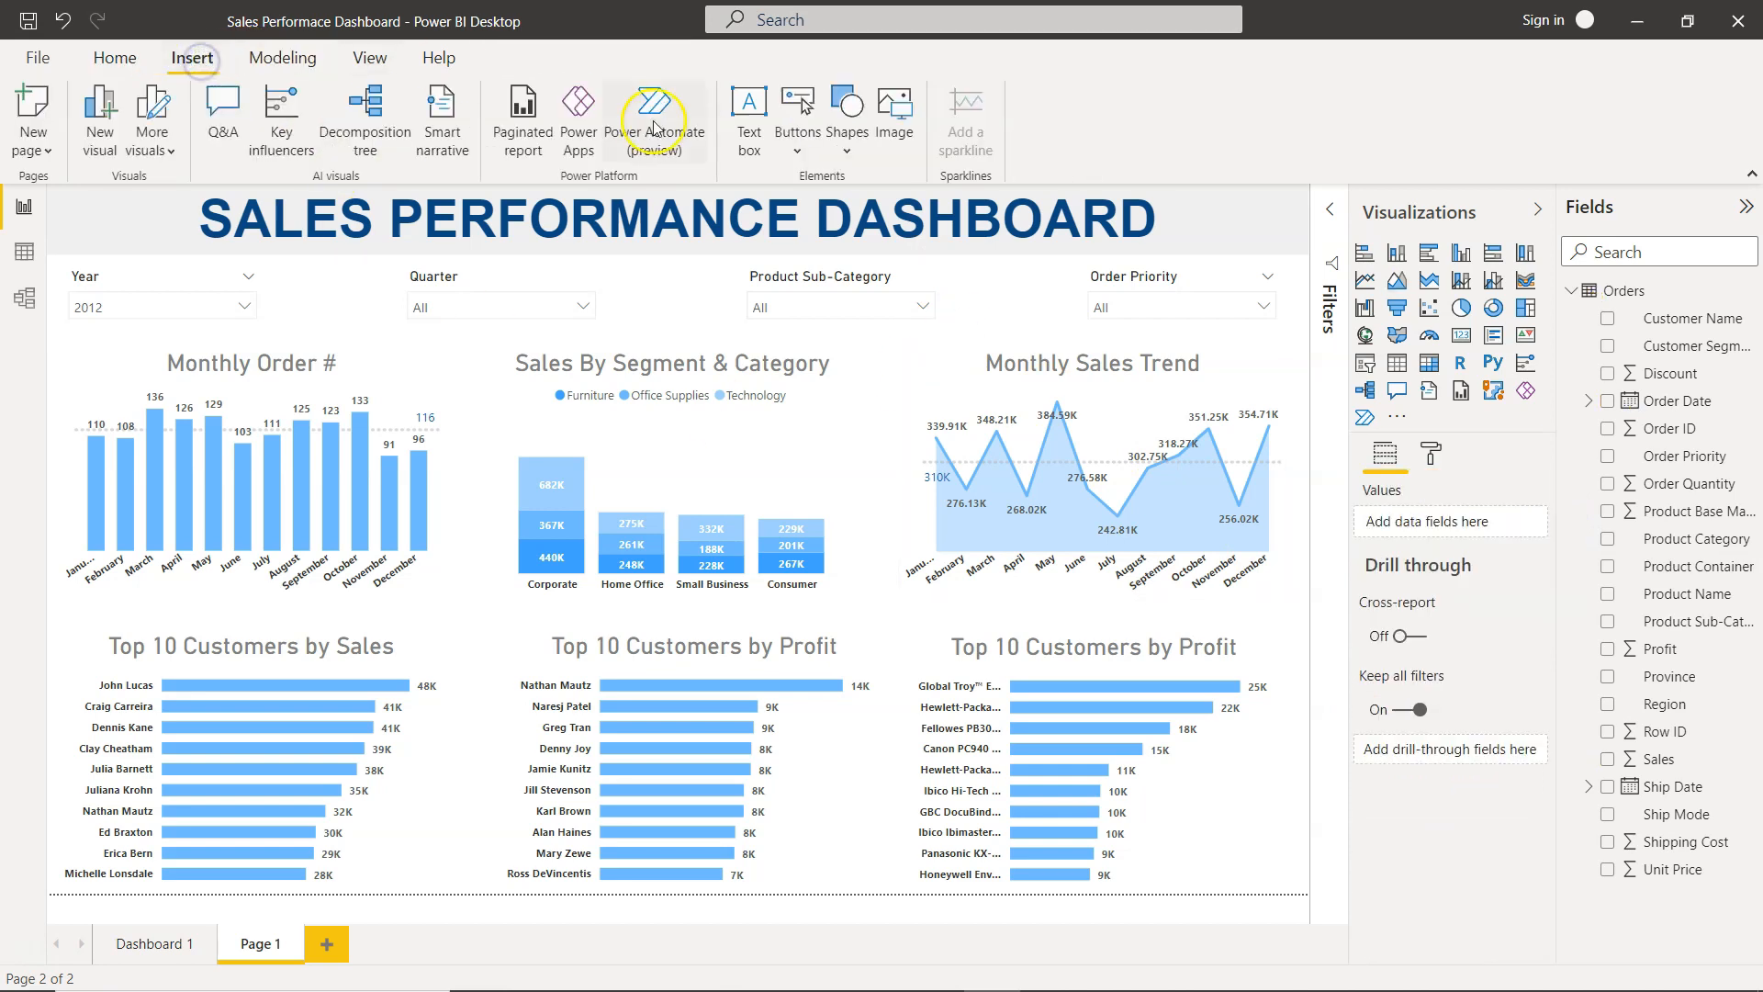
{"action": "left_click", "coordinate": [843, 147]}
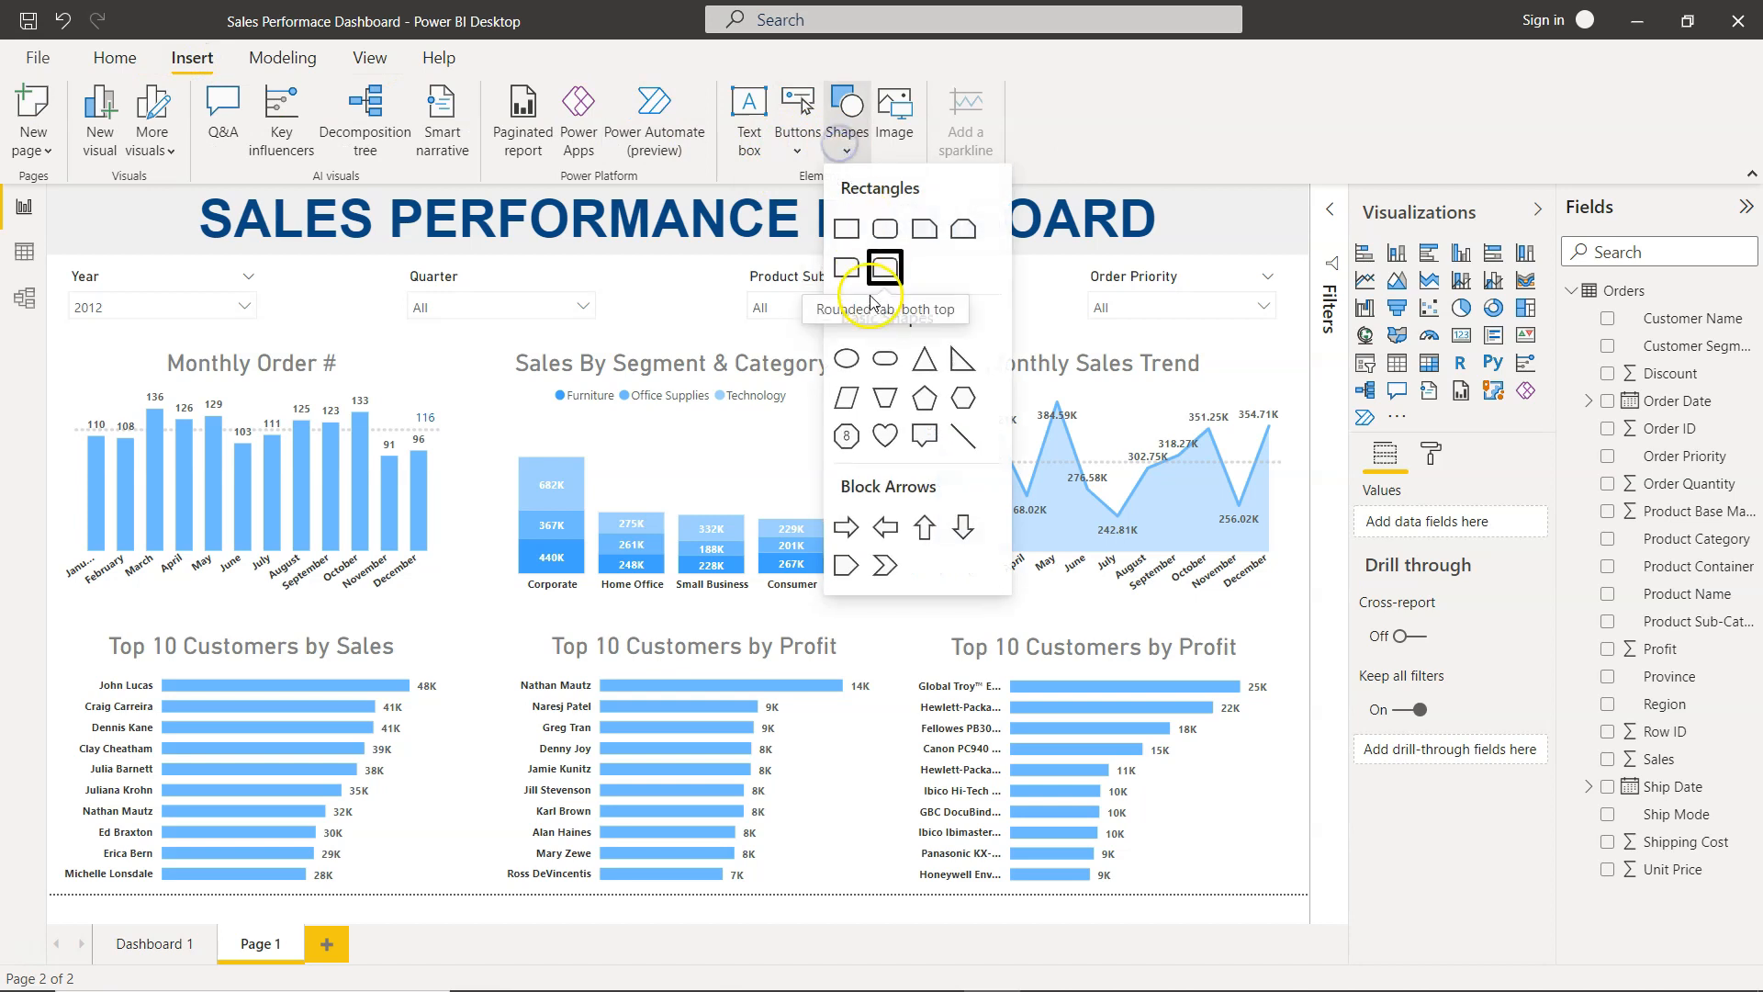
{"action": "left_click", "coordinate": [962, 435]}
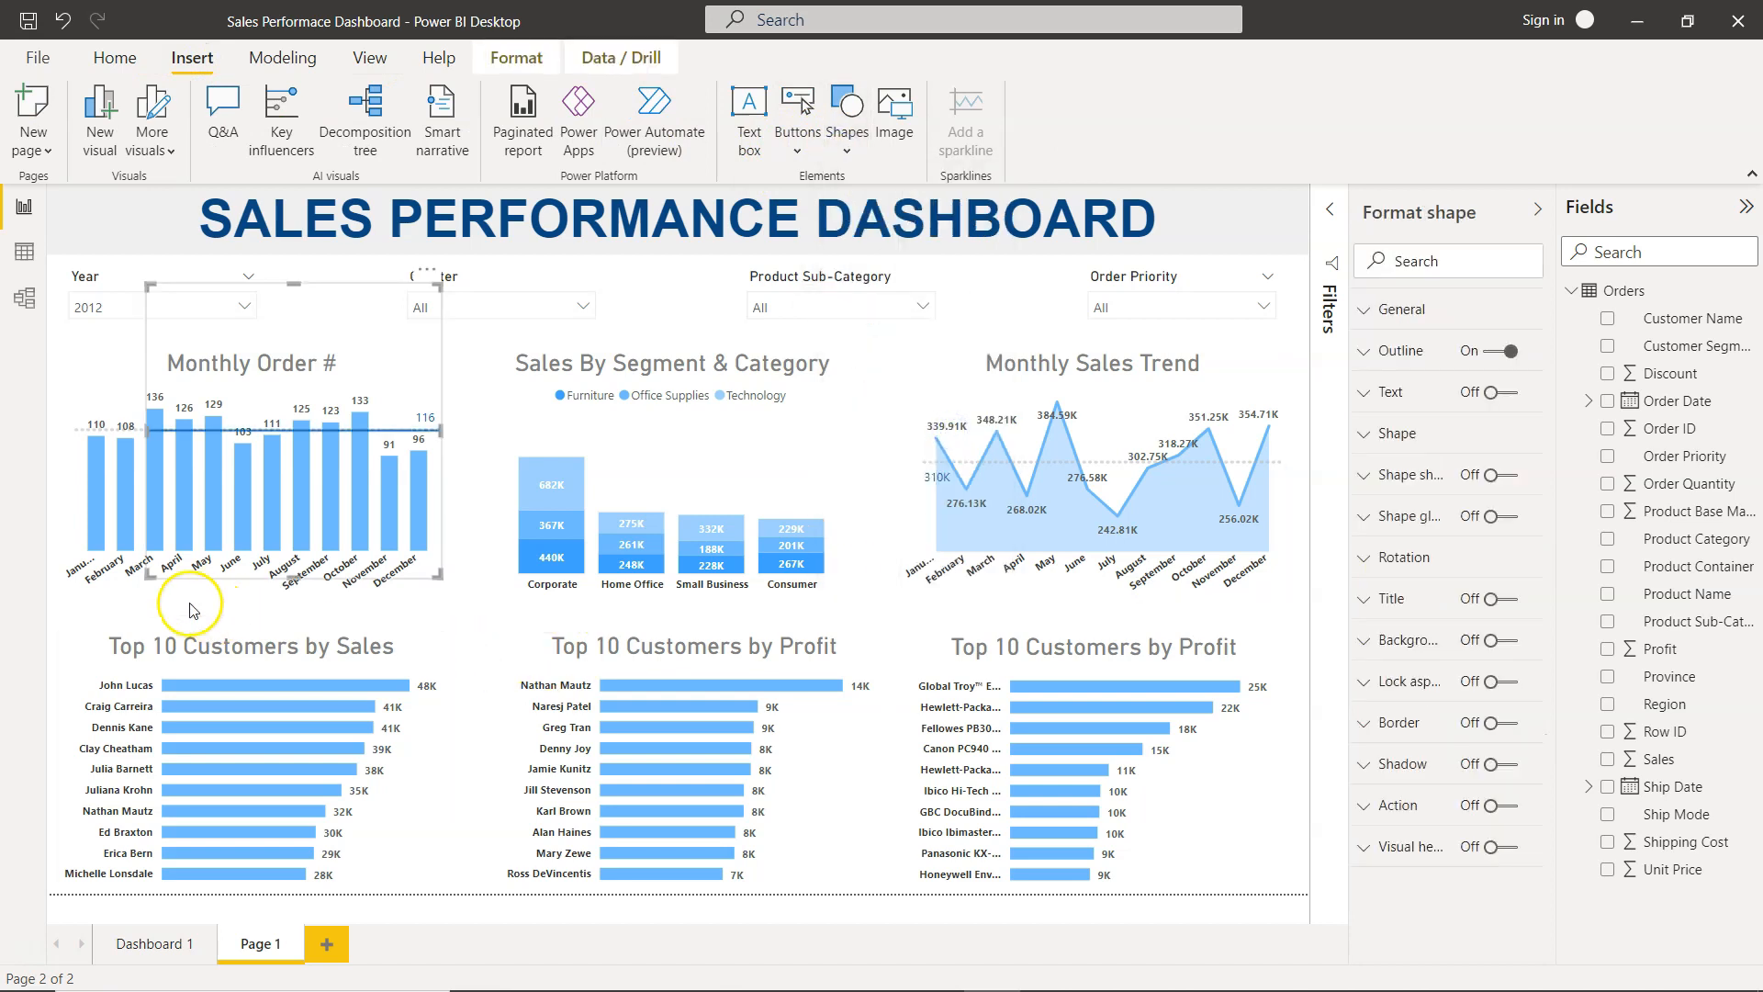
{"action": "left_click_drag", "start_coordinate": [353, 434], "coordinate": [271, 613]}
{"action": "left_click_drag", "start_coordinate": [354, 614], "coordinate": [1315, 674]}
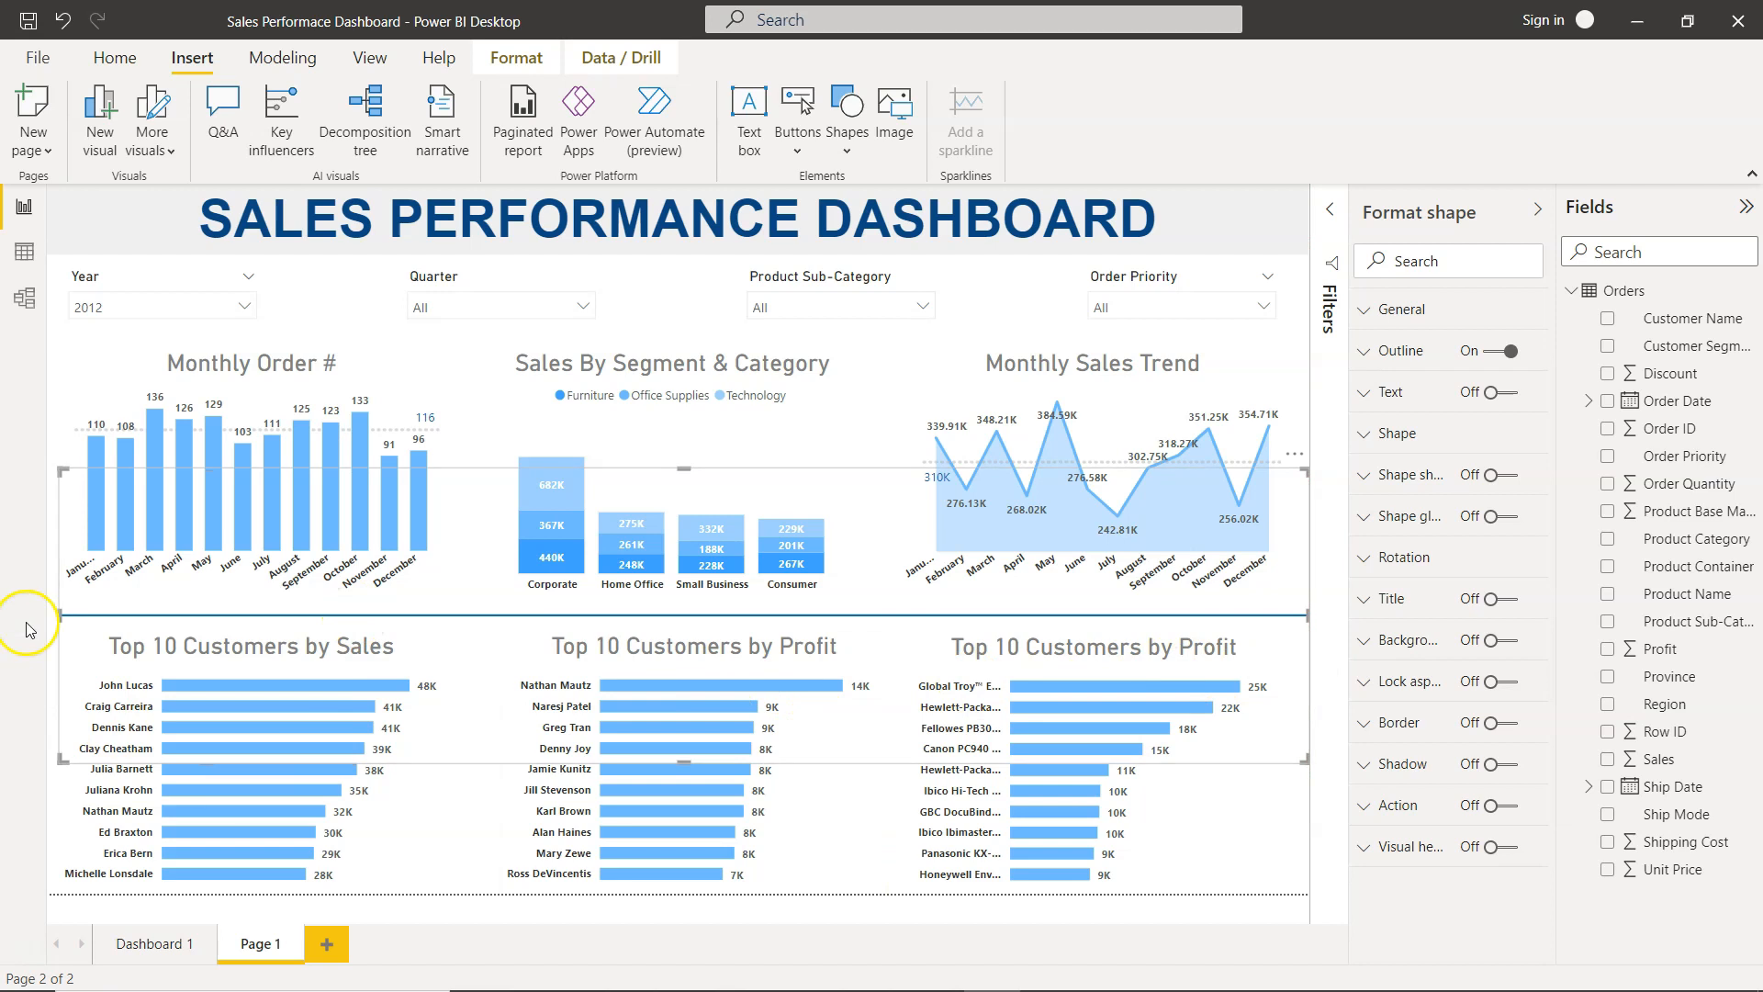
{"action": "left_click_drag", "start_coordinate": [58, 612], "coordinate": [13, 613]}
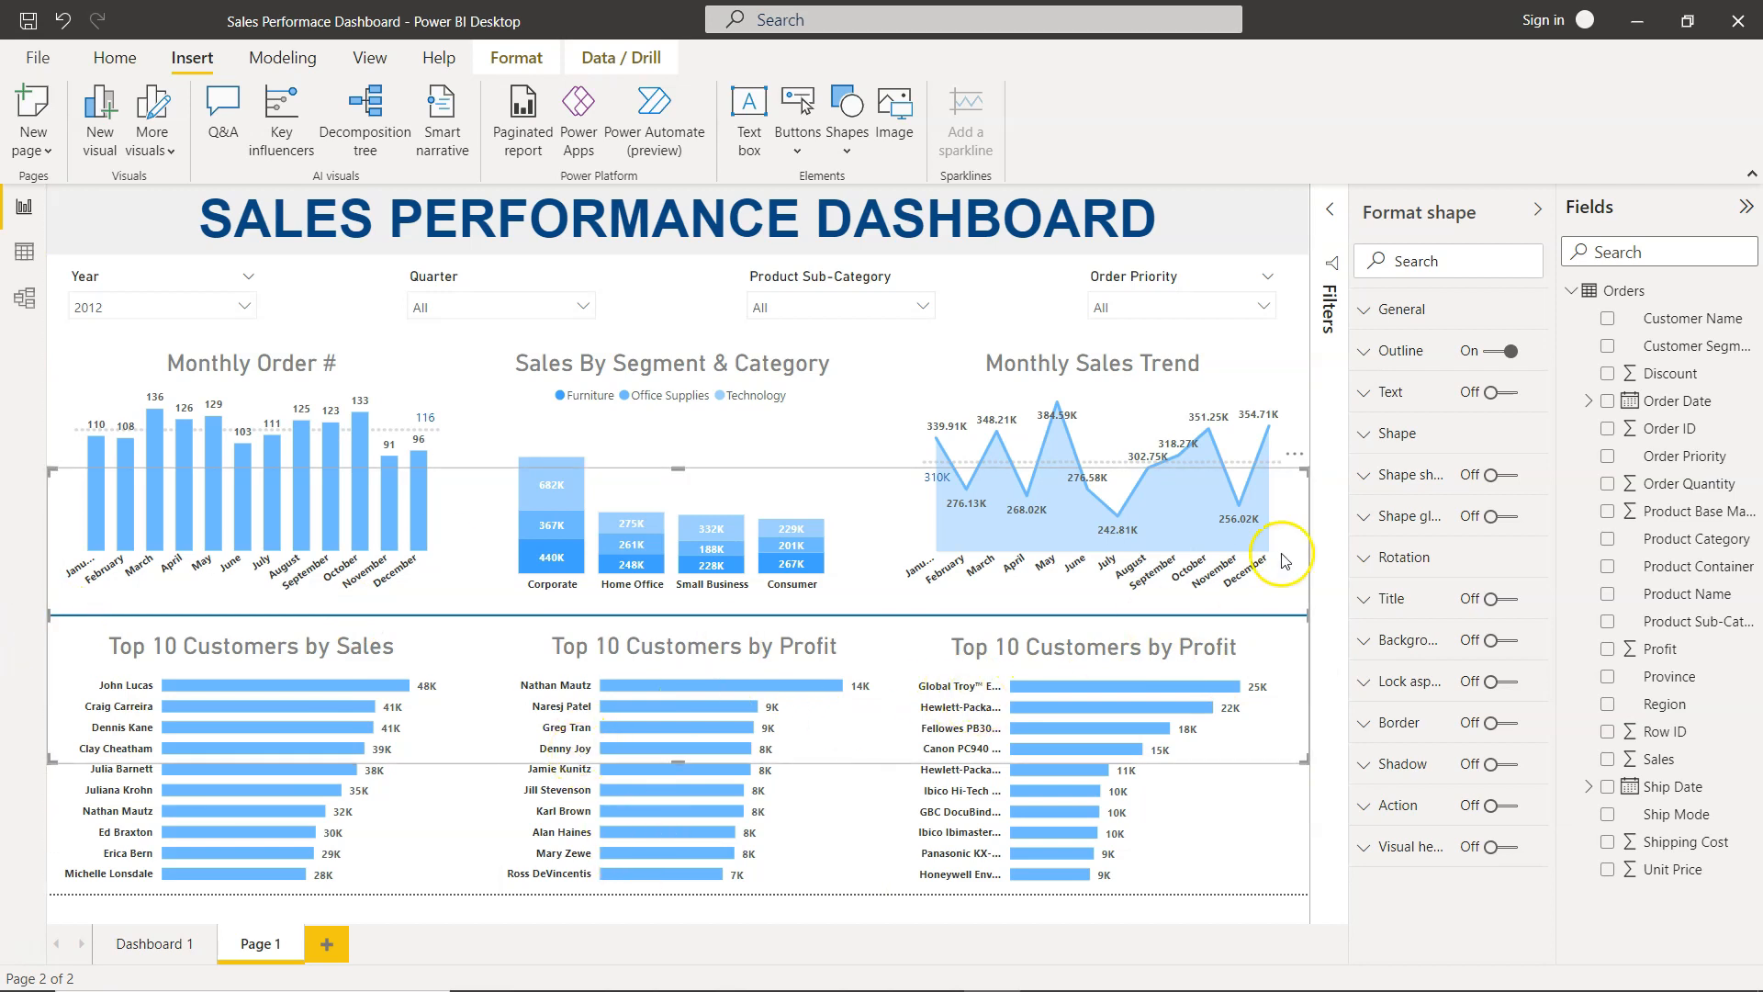
Step: Give the horizontal divider line on Page 1 a light grey outline at 31% transparency, using Dashboard 1's dividers as reference
{"action": "left_click", "coordinate": [1374, 435]}
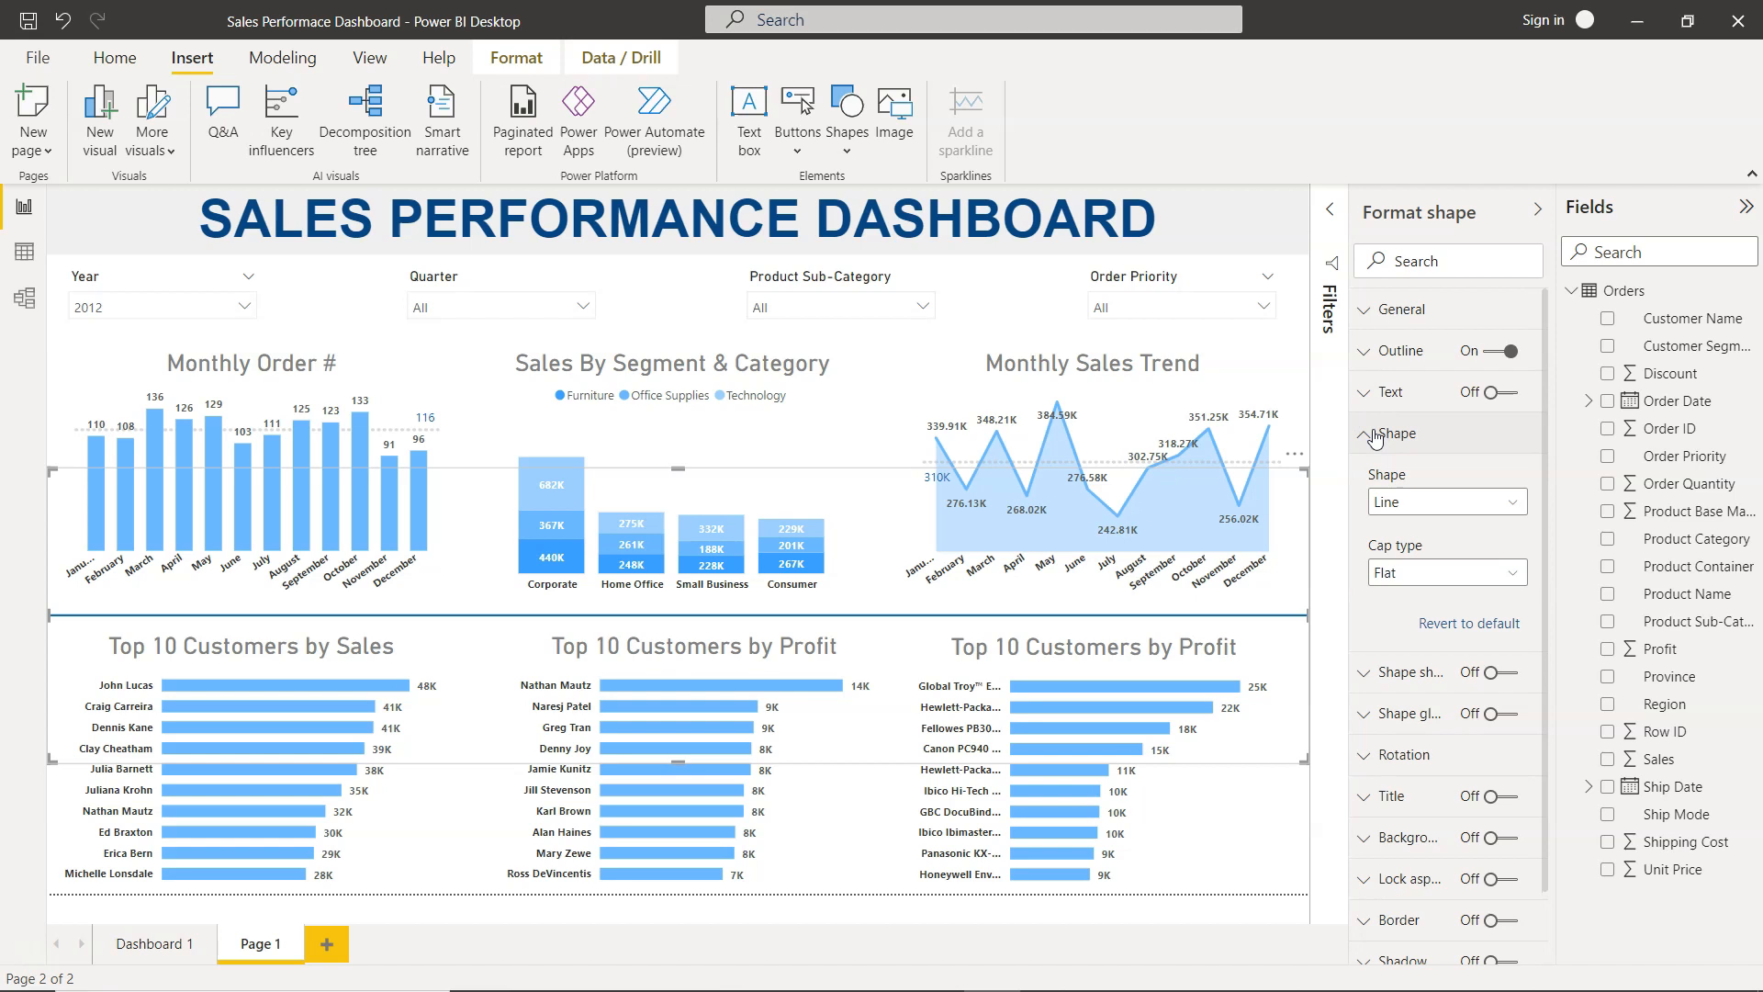
{"action": "left_click", "coordinate": [1230, 829]}
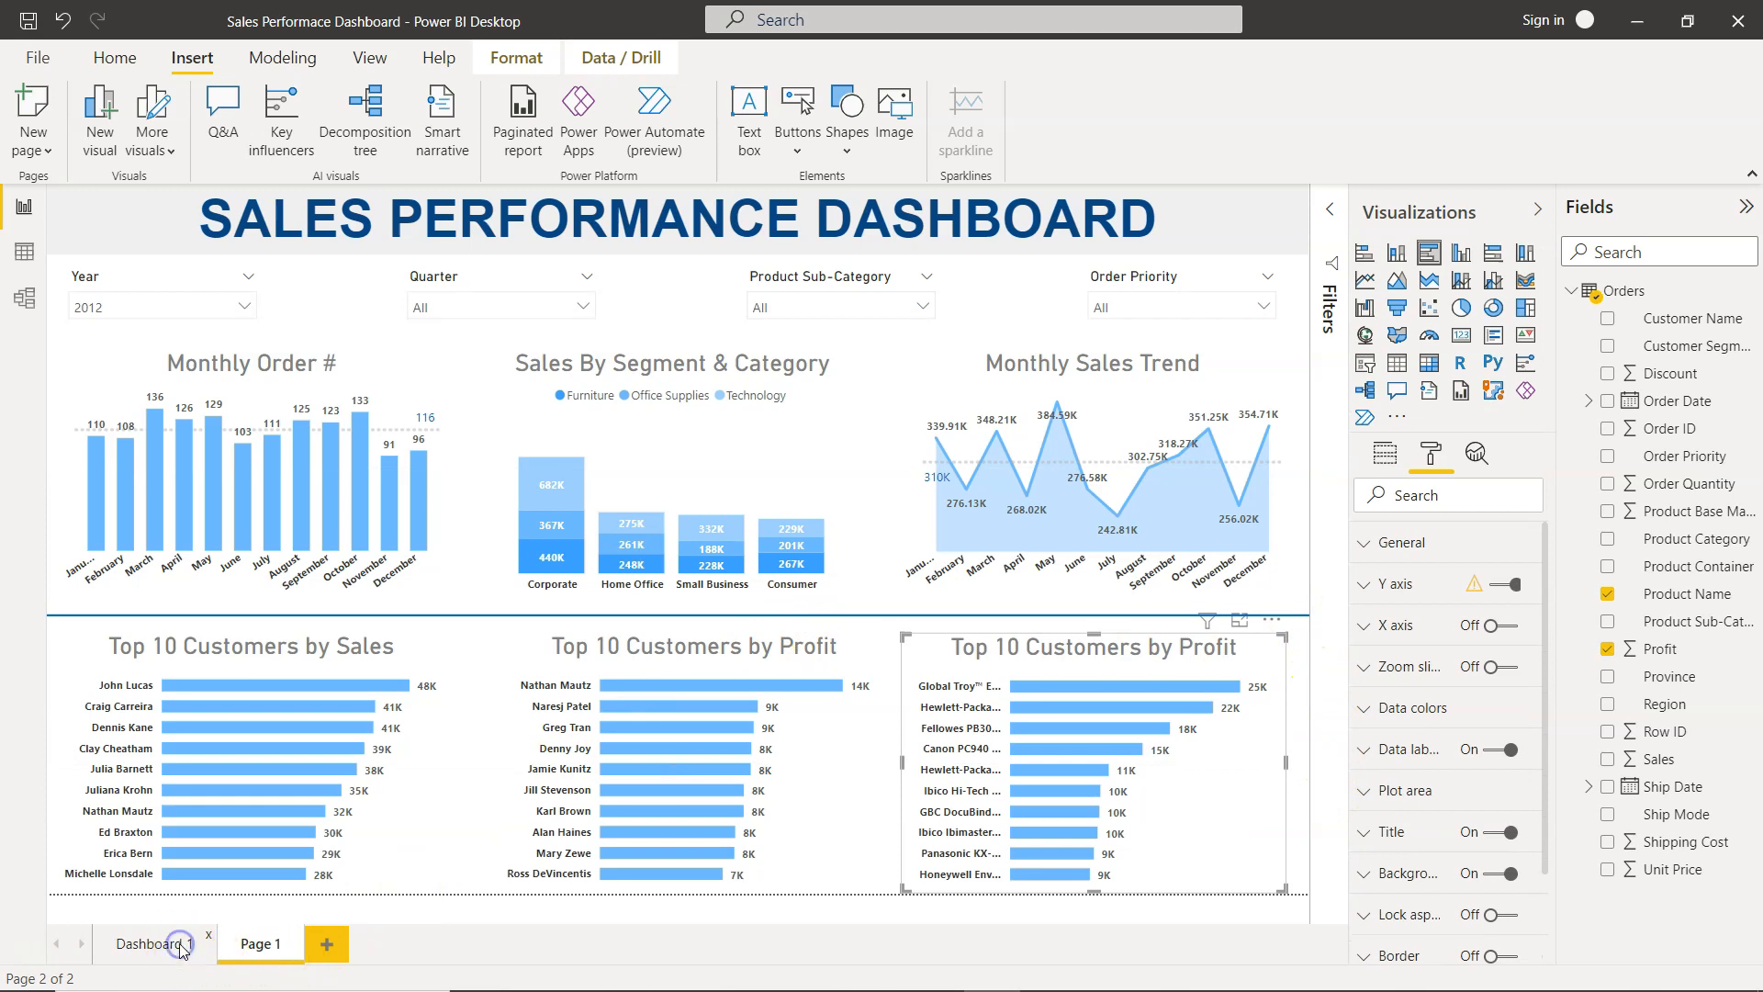
{"action": "left_click", "coordinate": [152, 943]}
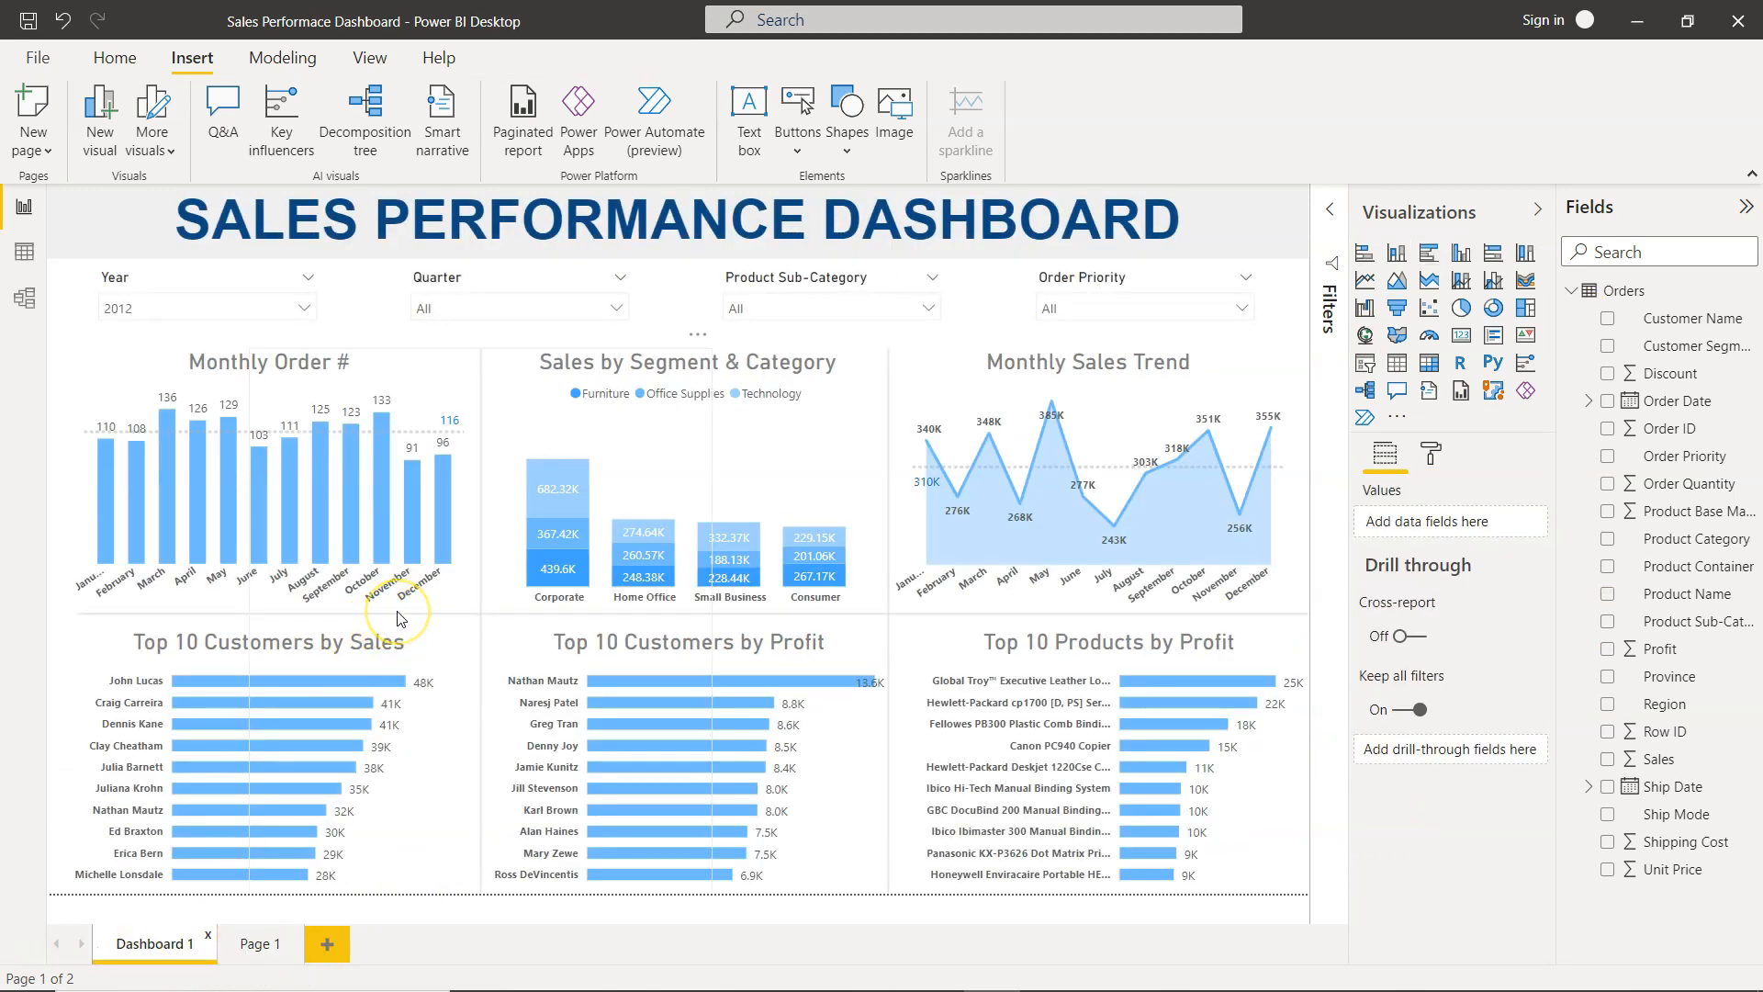
{"action": "left_click", "coordinate": [256, 945]}
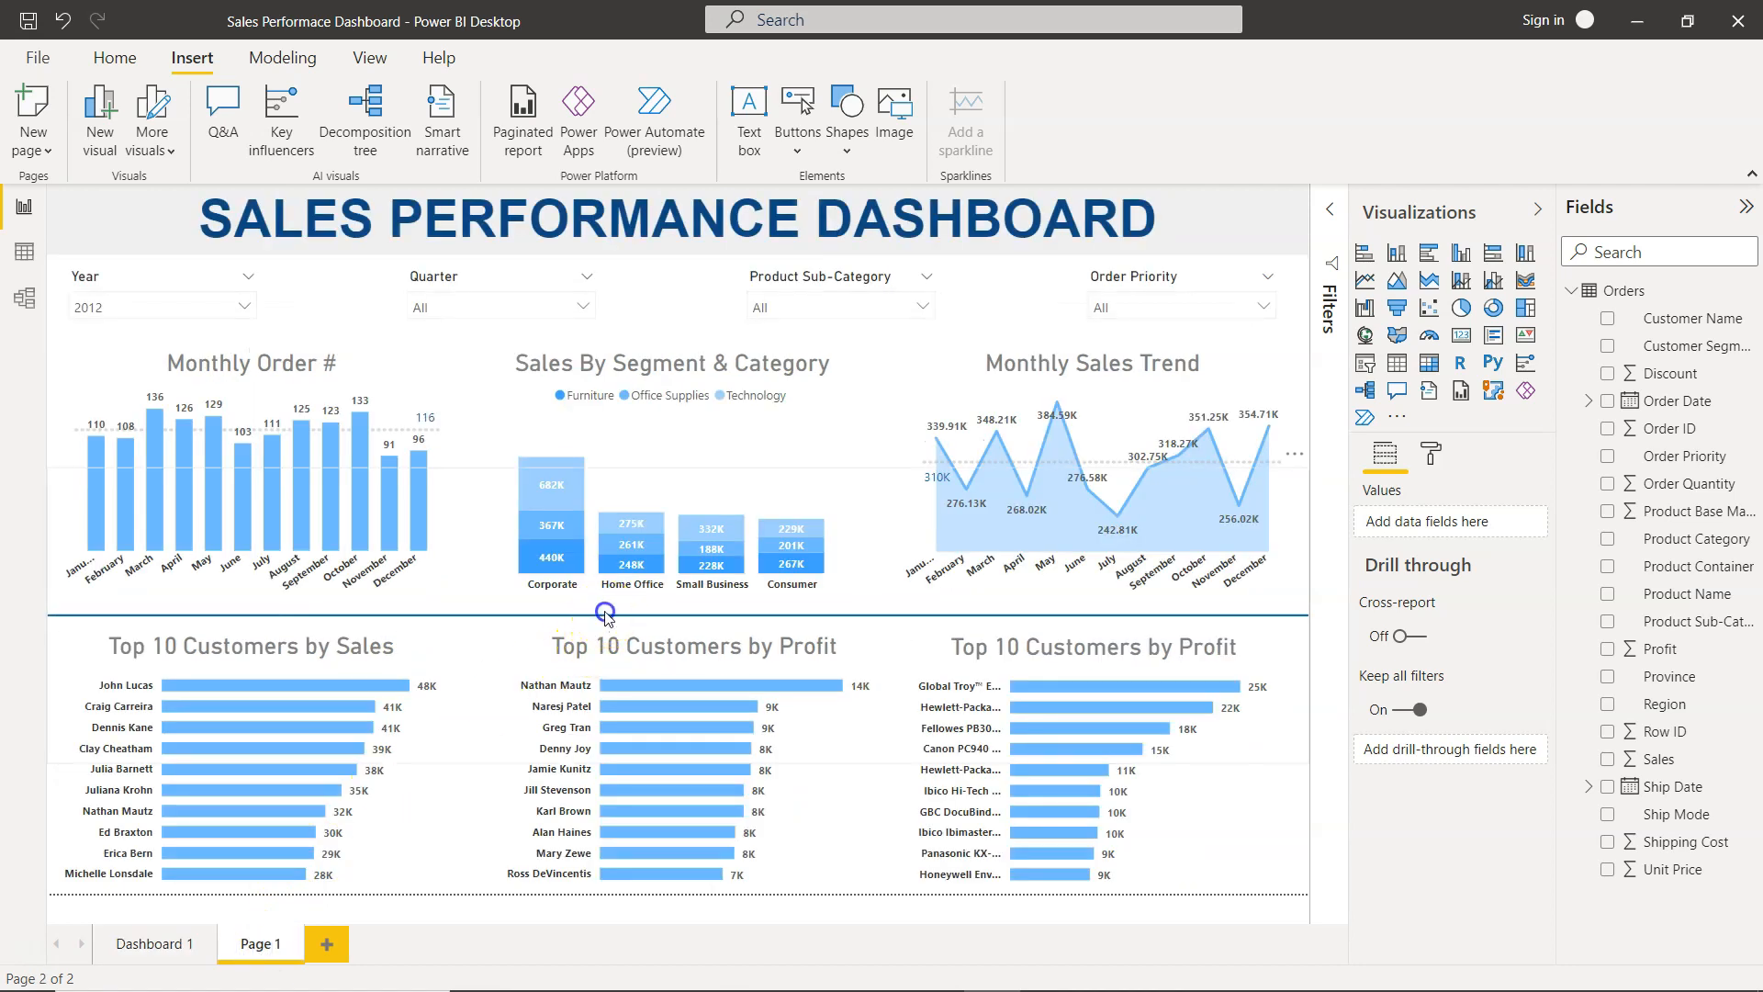
{"action": "left_click", "coordinate": [605, 614]}
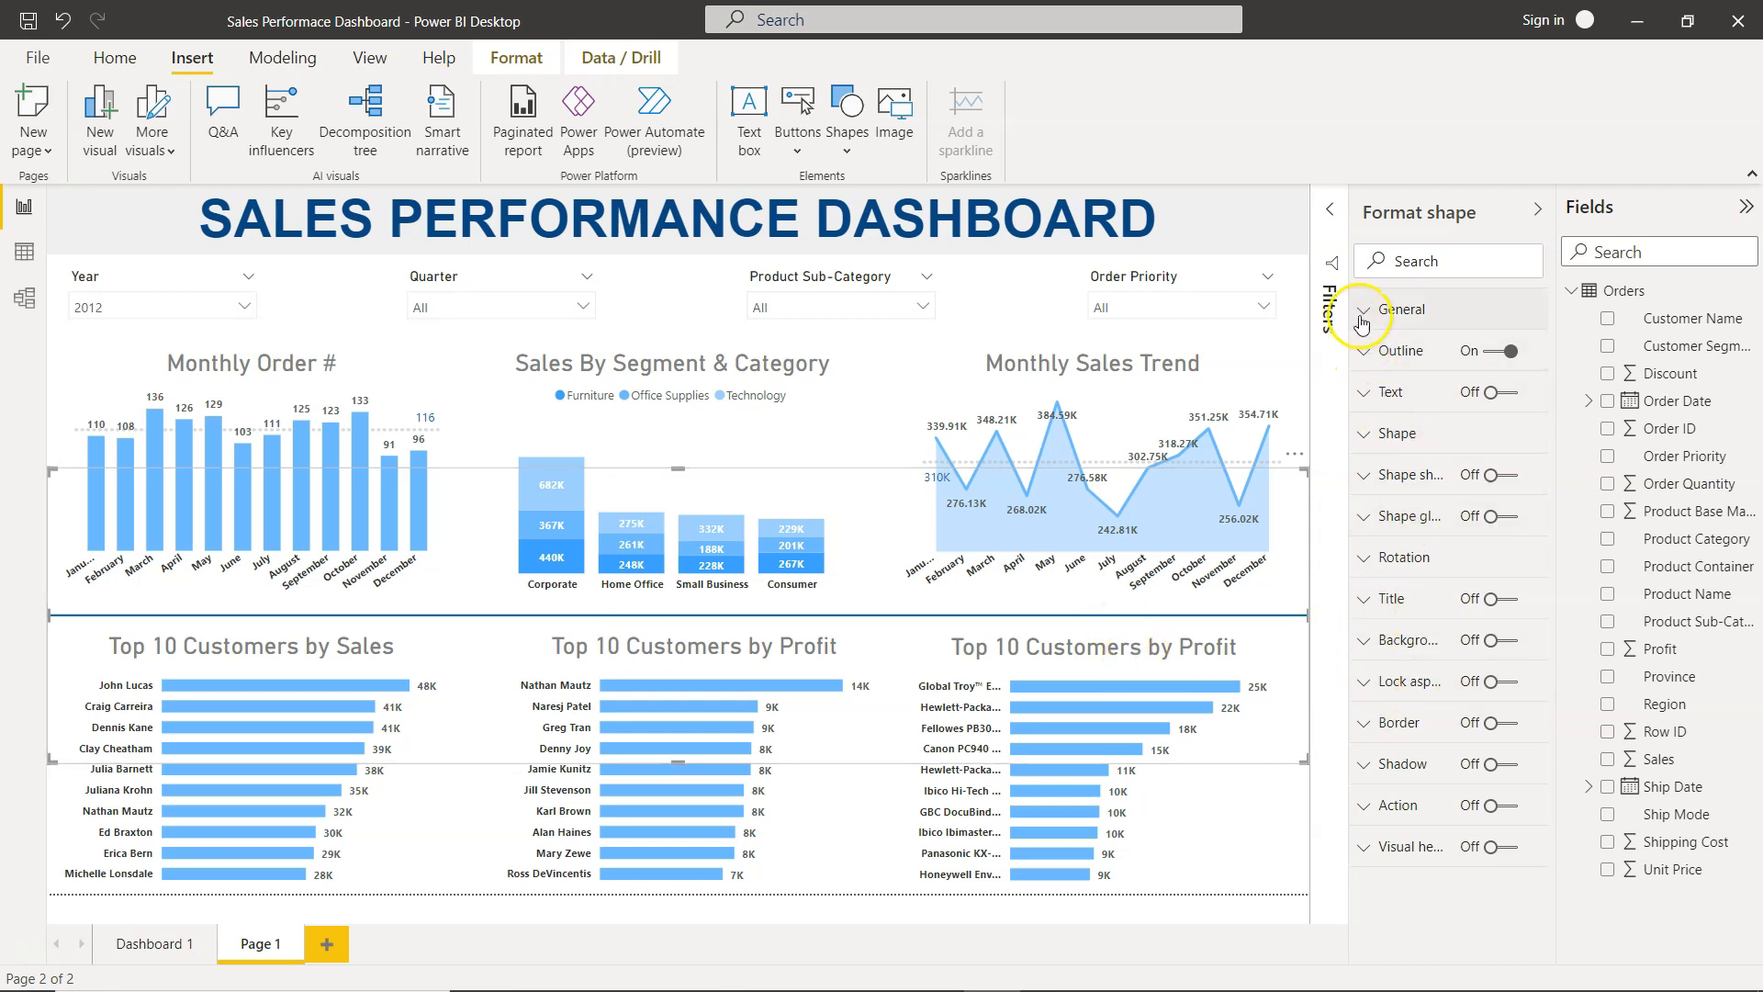
{"action": "left_click", "coordinate": [1366, 428]}
{"action": "left_click", "coordinate": [1365, 431]}
{"action": "left_click", "coordinate": [1367, 474]}
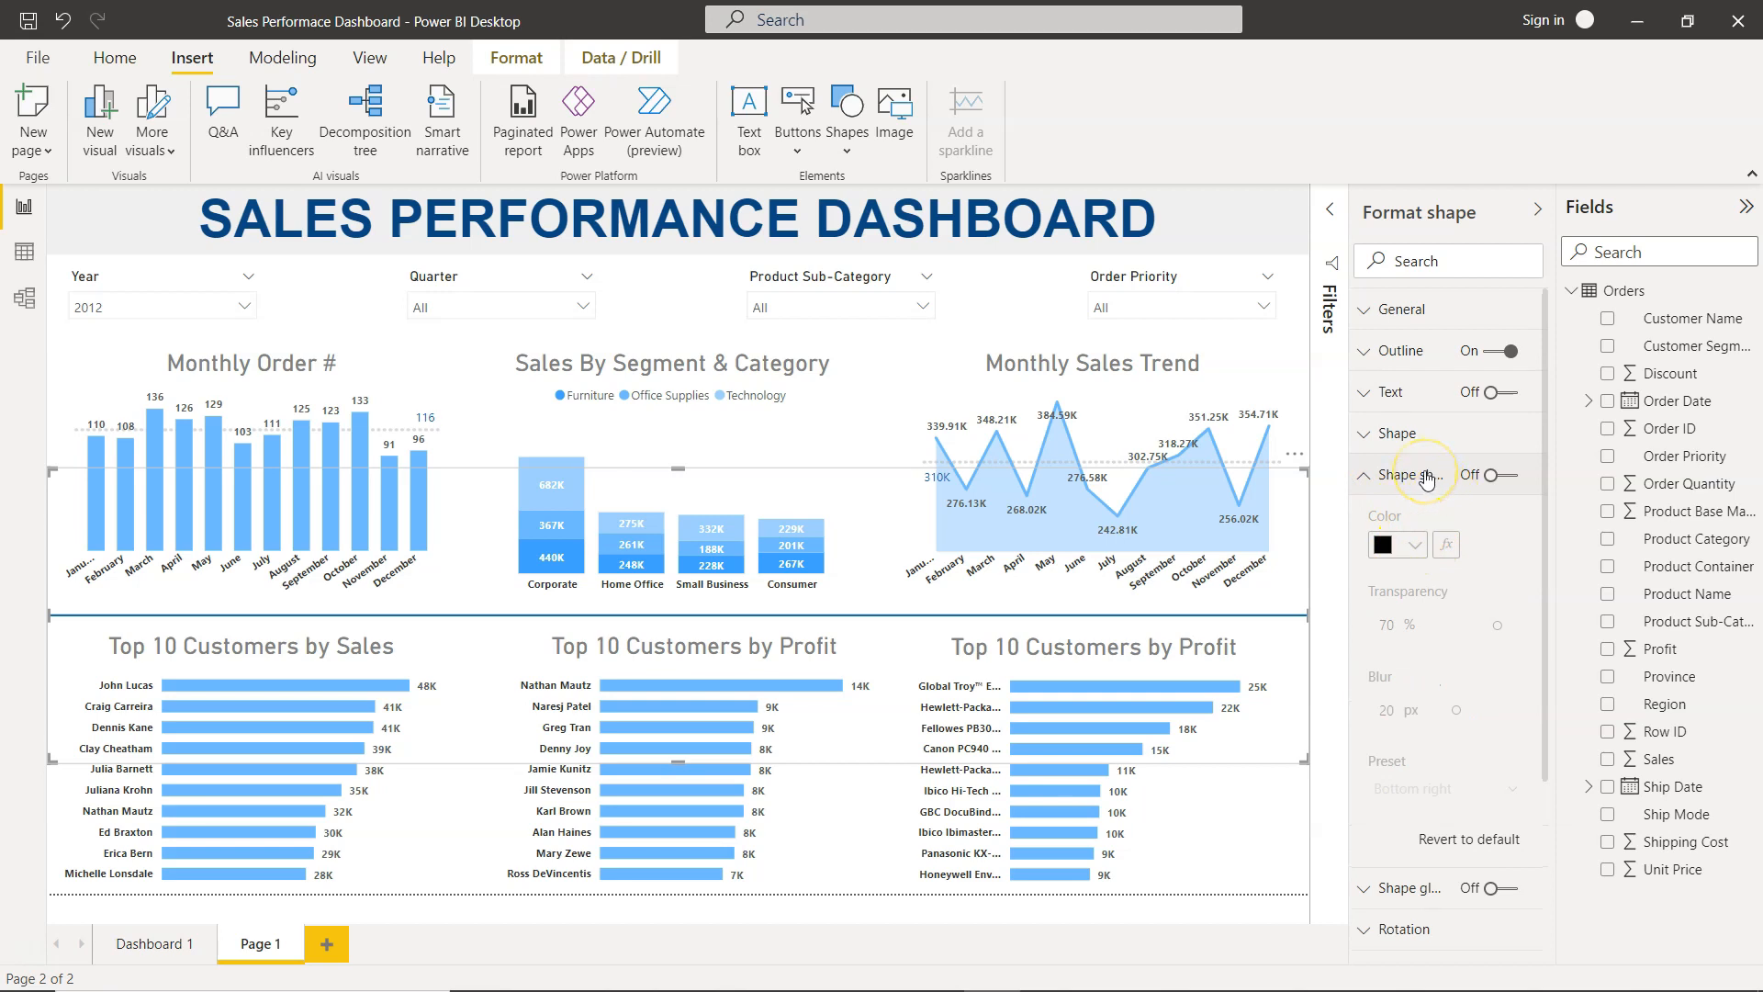
{"action": "left_click", "coordinate": [1364, 475]}
{"action": "left_click", "coordinate": [1373, 358]}
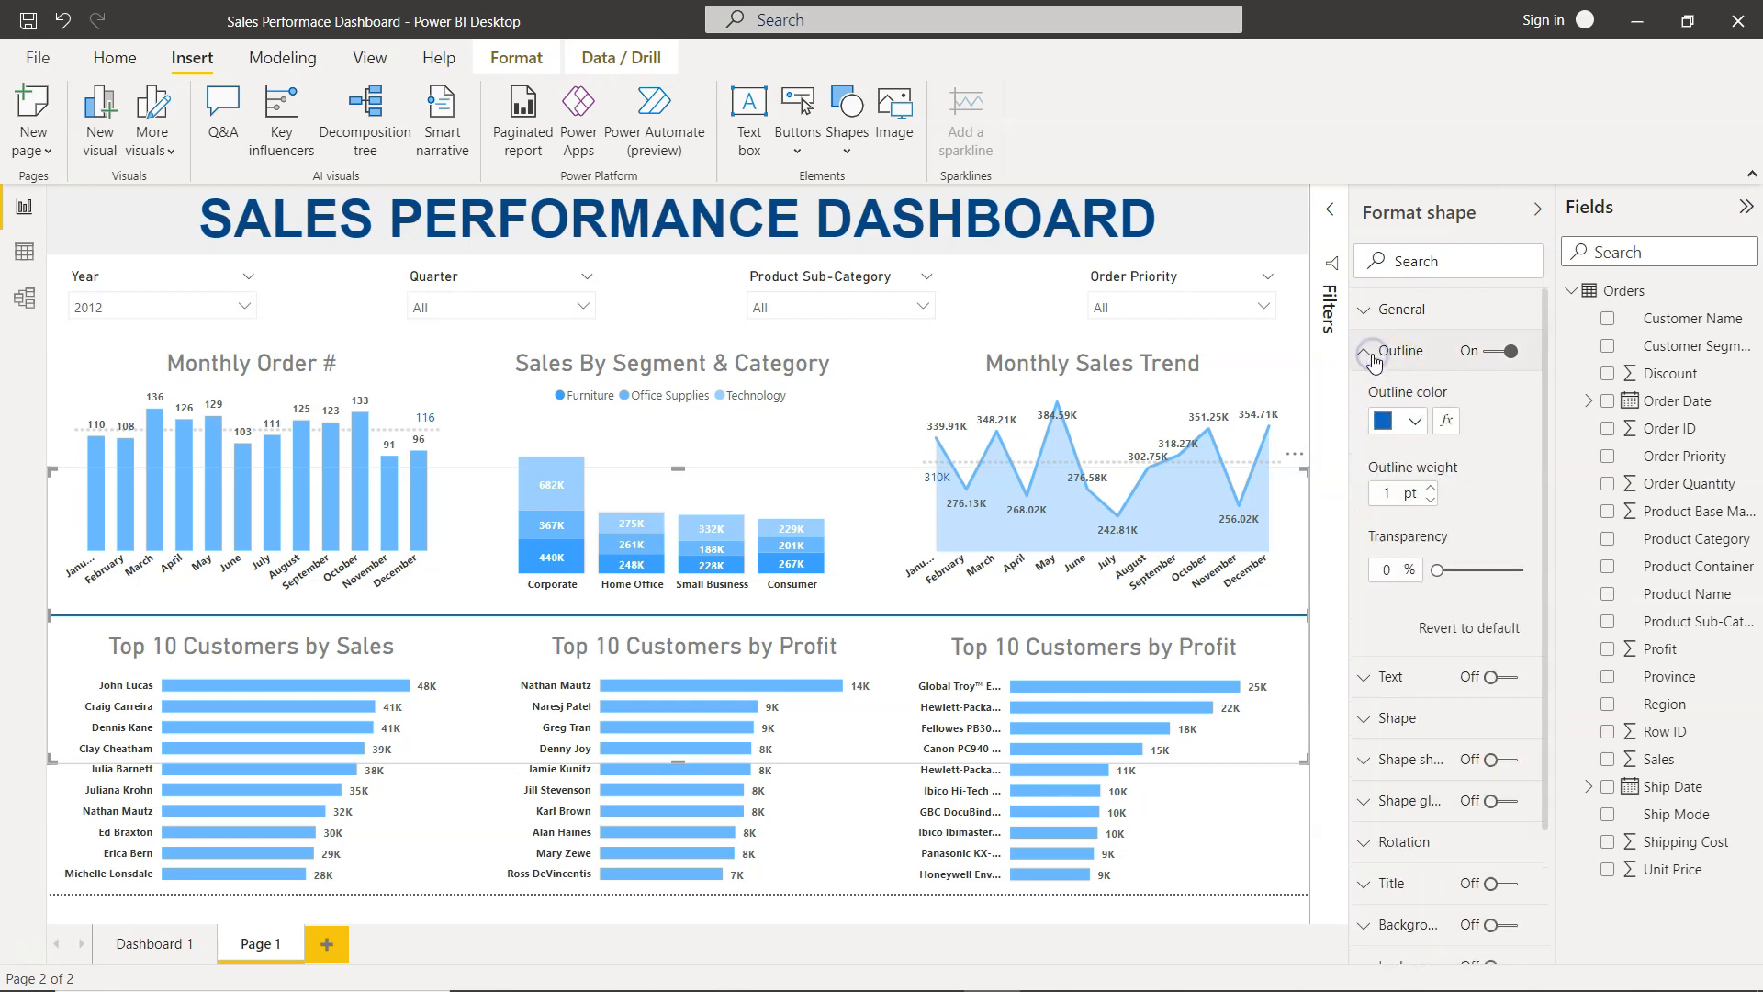
{"action": "left_click", "coordinate": [1405, 420]}
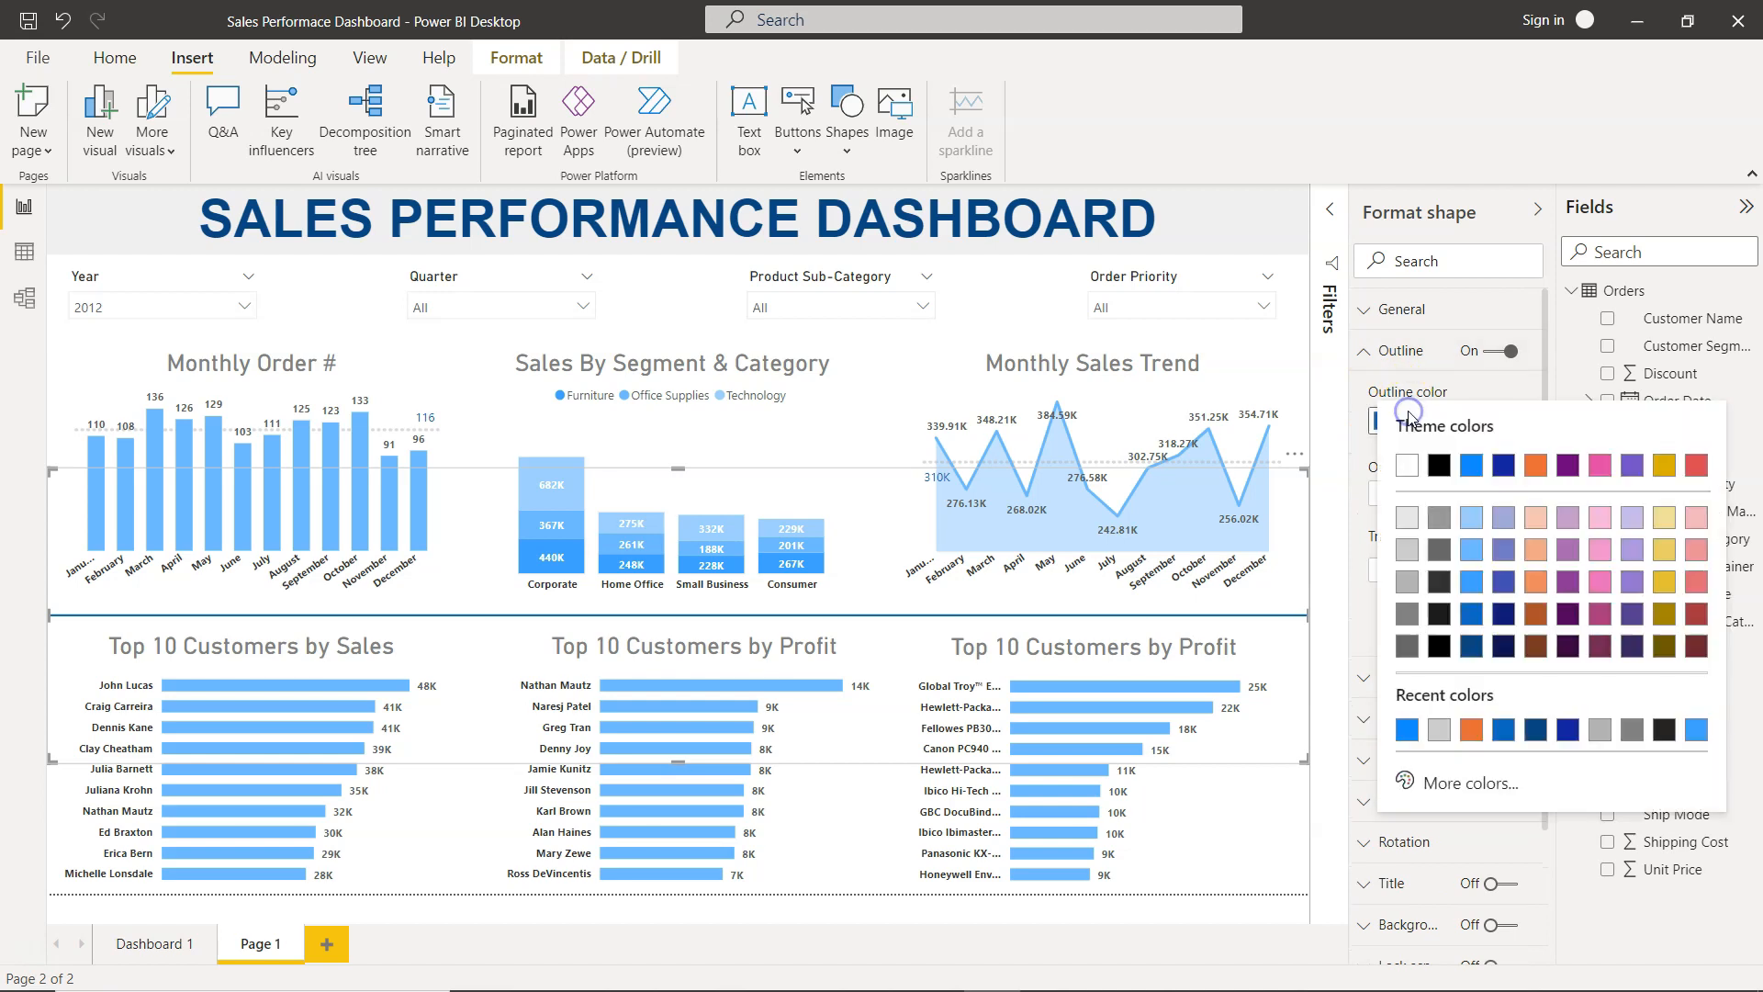
{"action": "left_click", "coordinate": [1407, 517]}
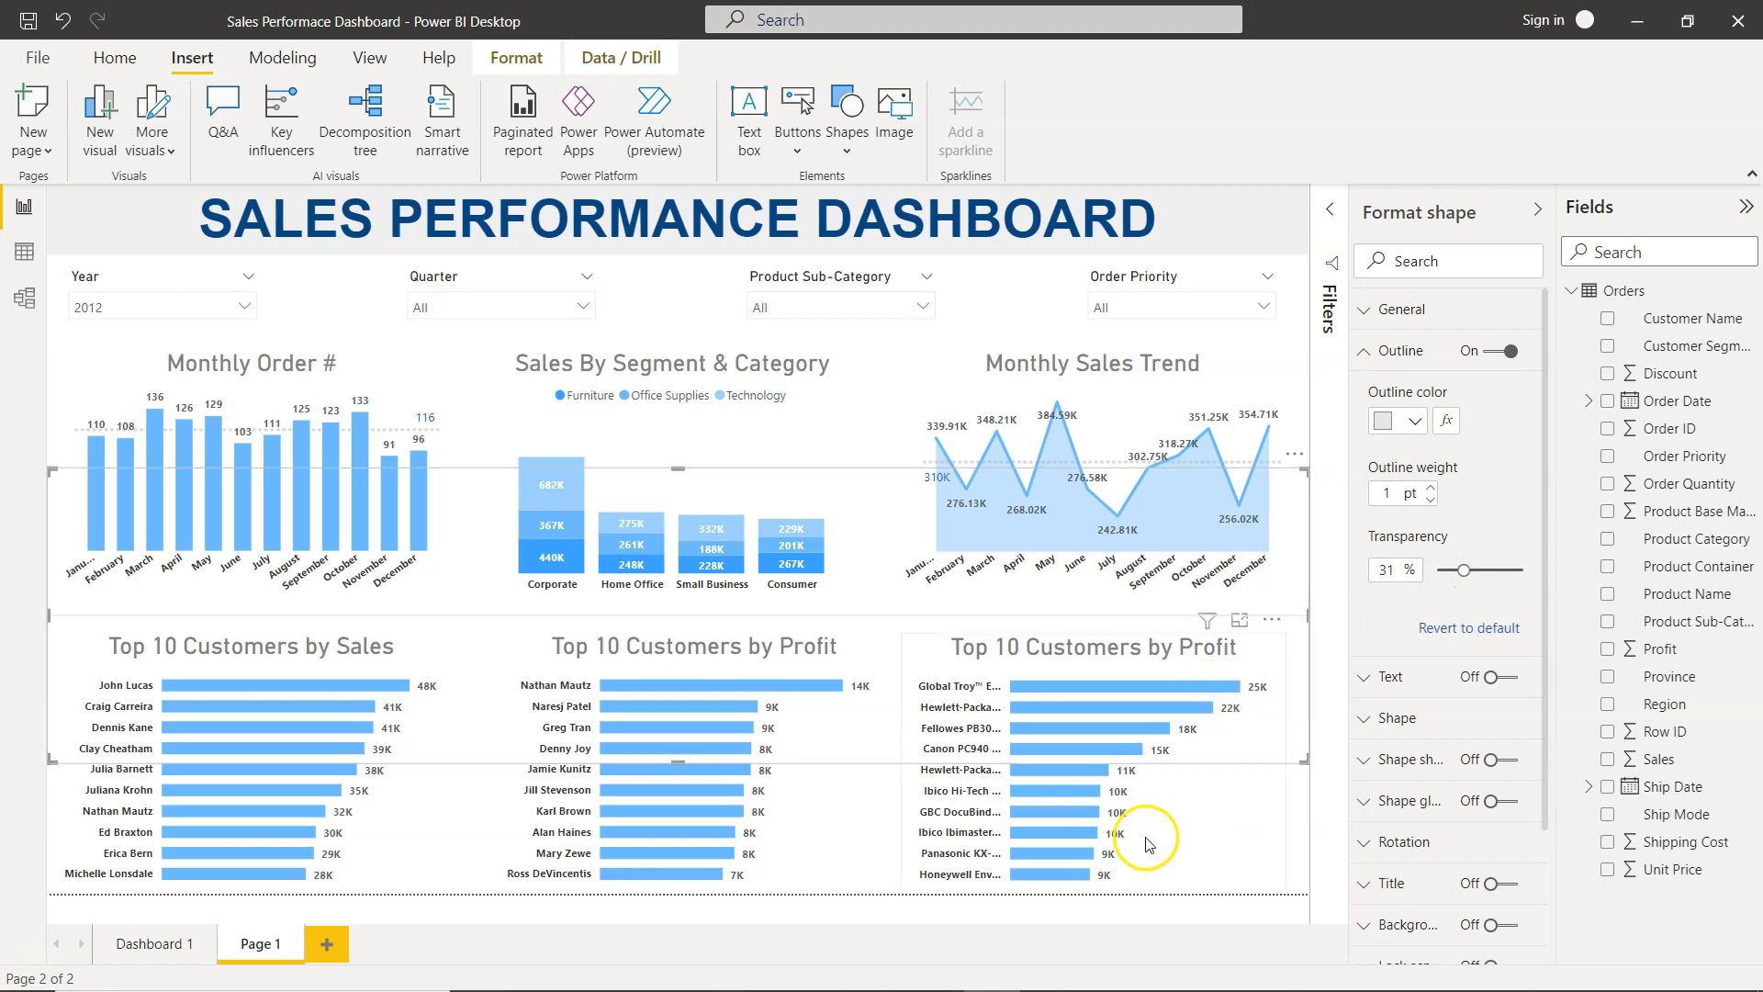
{"action": "left_click", "coordinate": [862, 923]}
{"action": "left_click", "coordinate": [932, 978]}
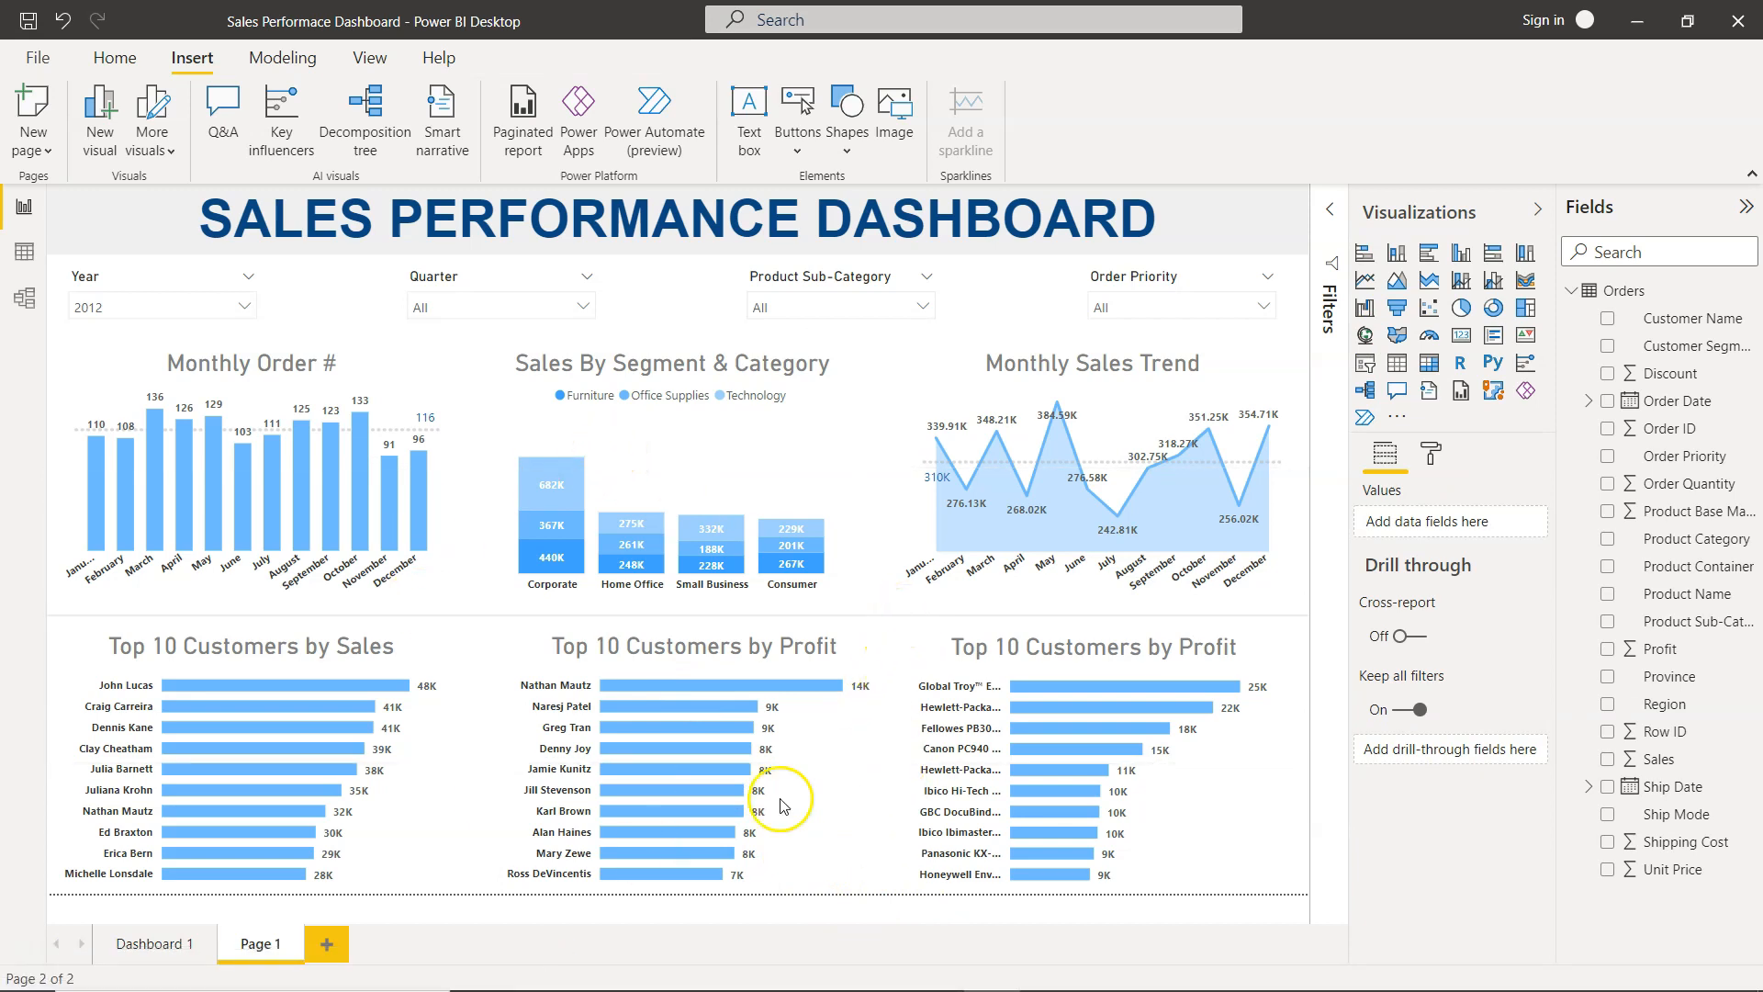
Step: Duplicate the horizontal divider line and set the copy's rotation to 90°
{"action": "left_click", "coordinate": [915, 617]}
{"action": "key", "text": "ctrl+v"}
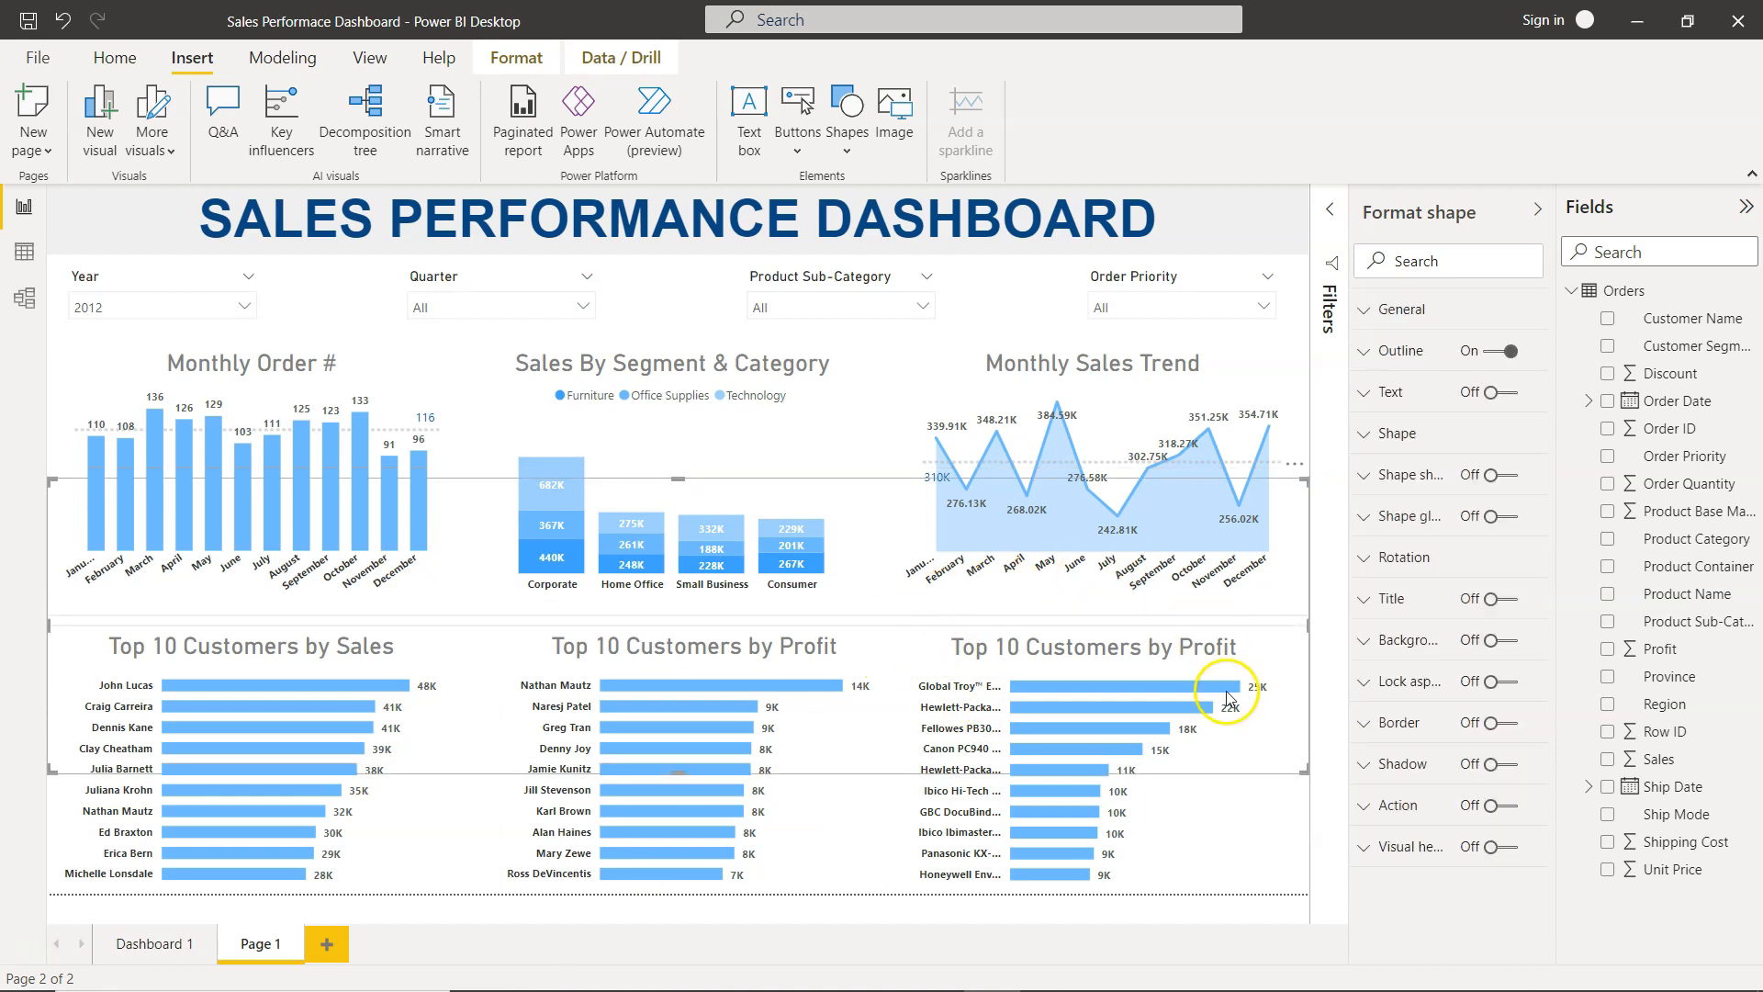
{"action": "left_click", "coordinate": [1359, 560]}
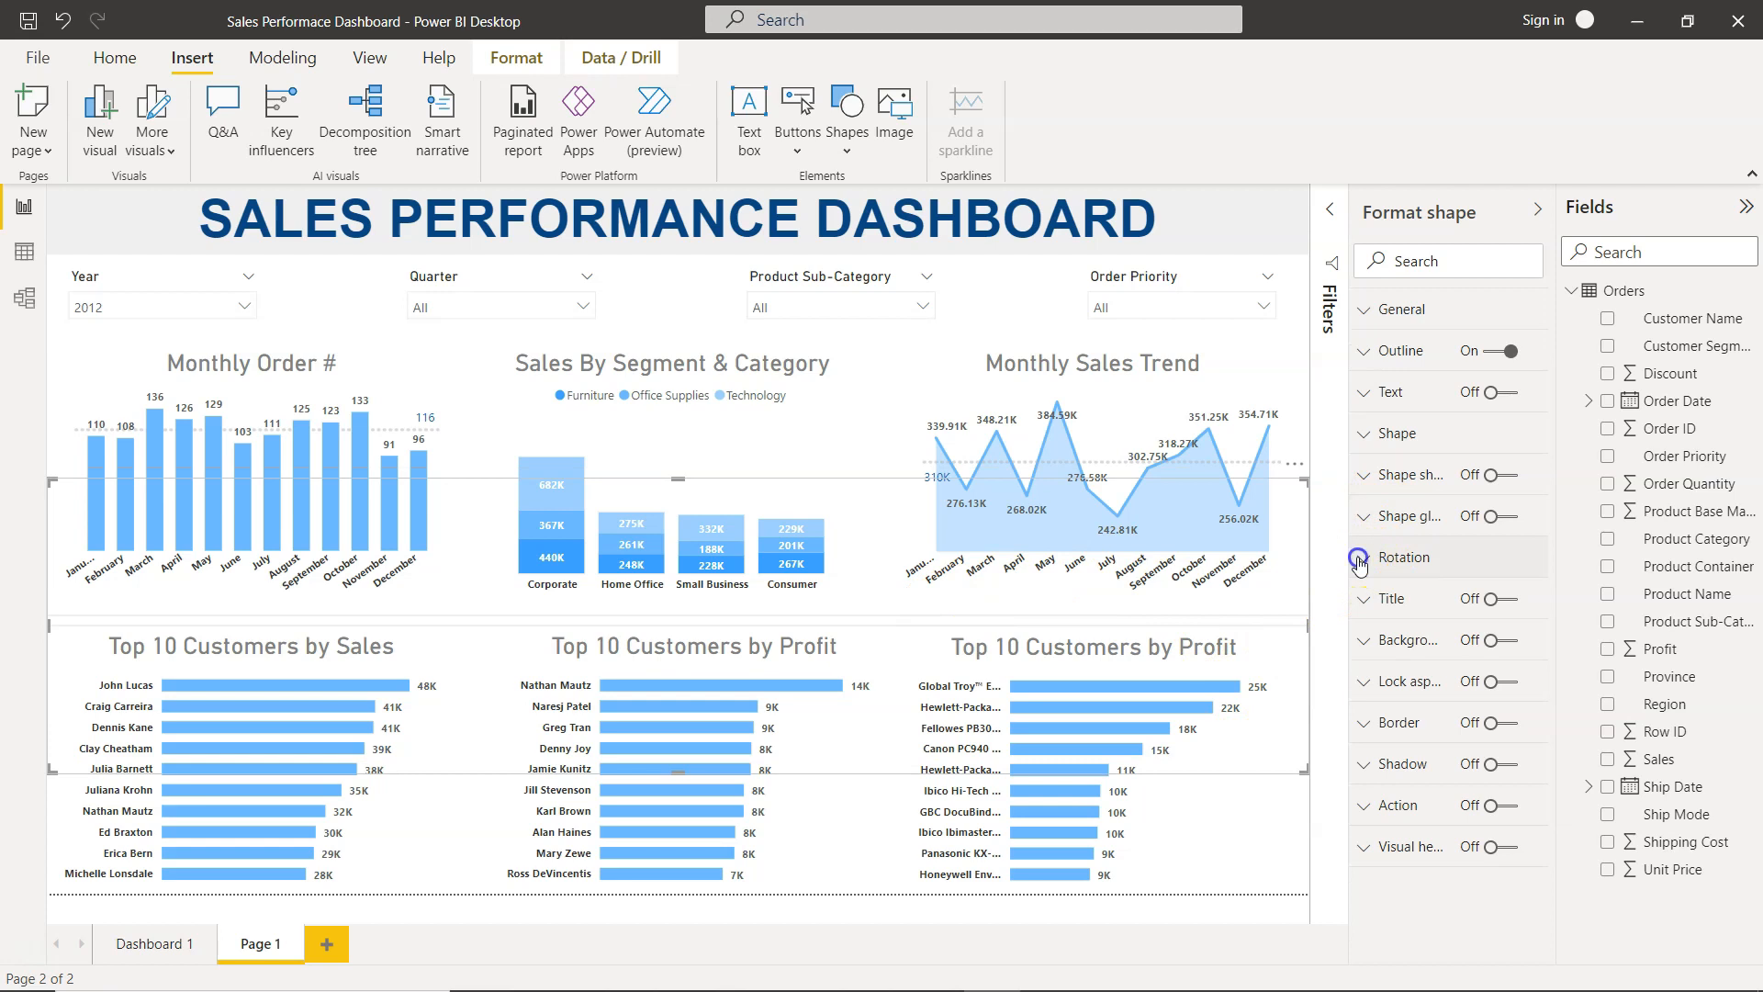
{"action": "left_click", "coordinate": [1366, 637]}
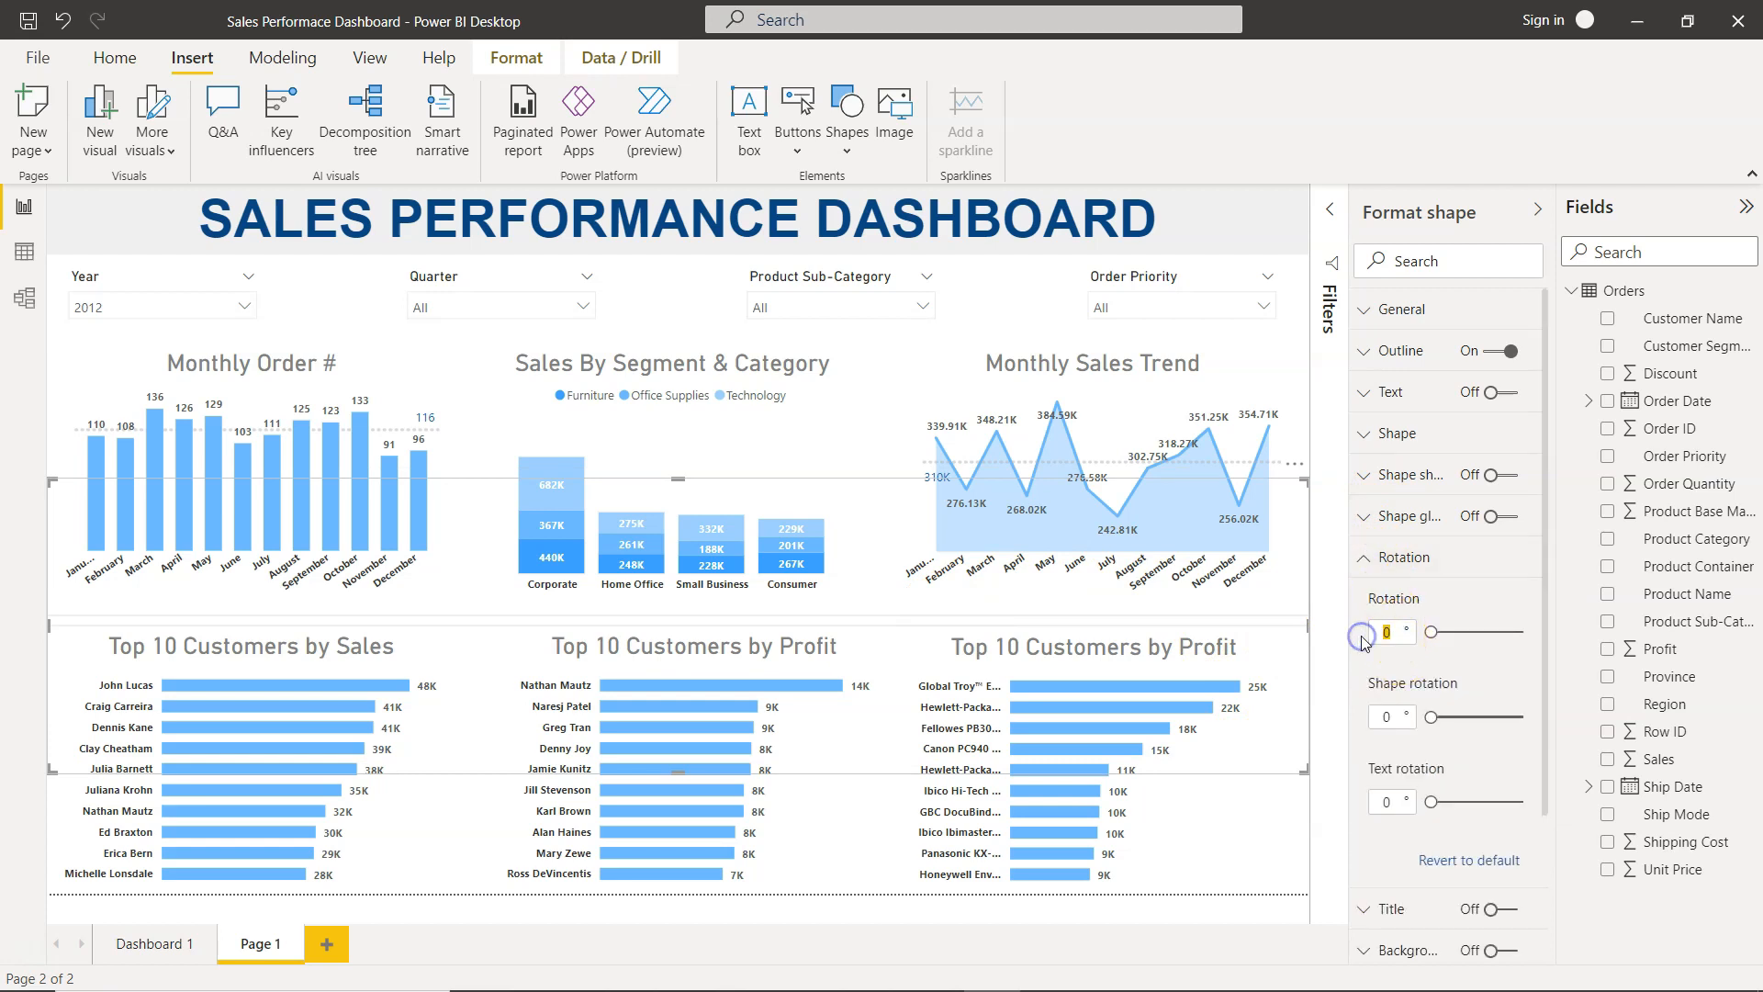
{"action": "key", "text": "Tab"}
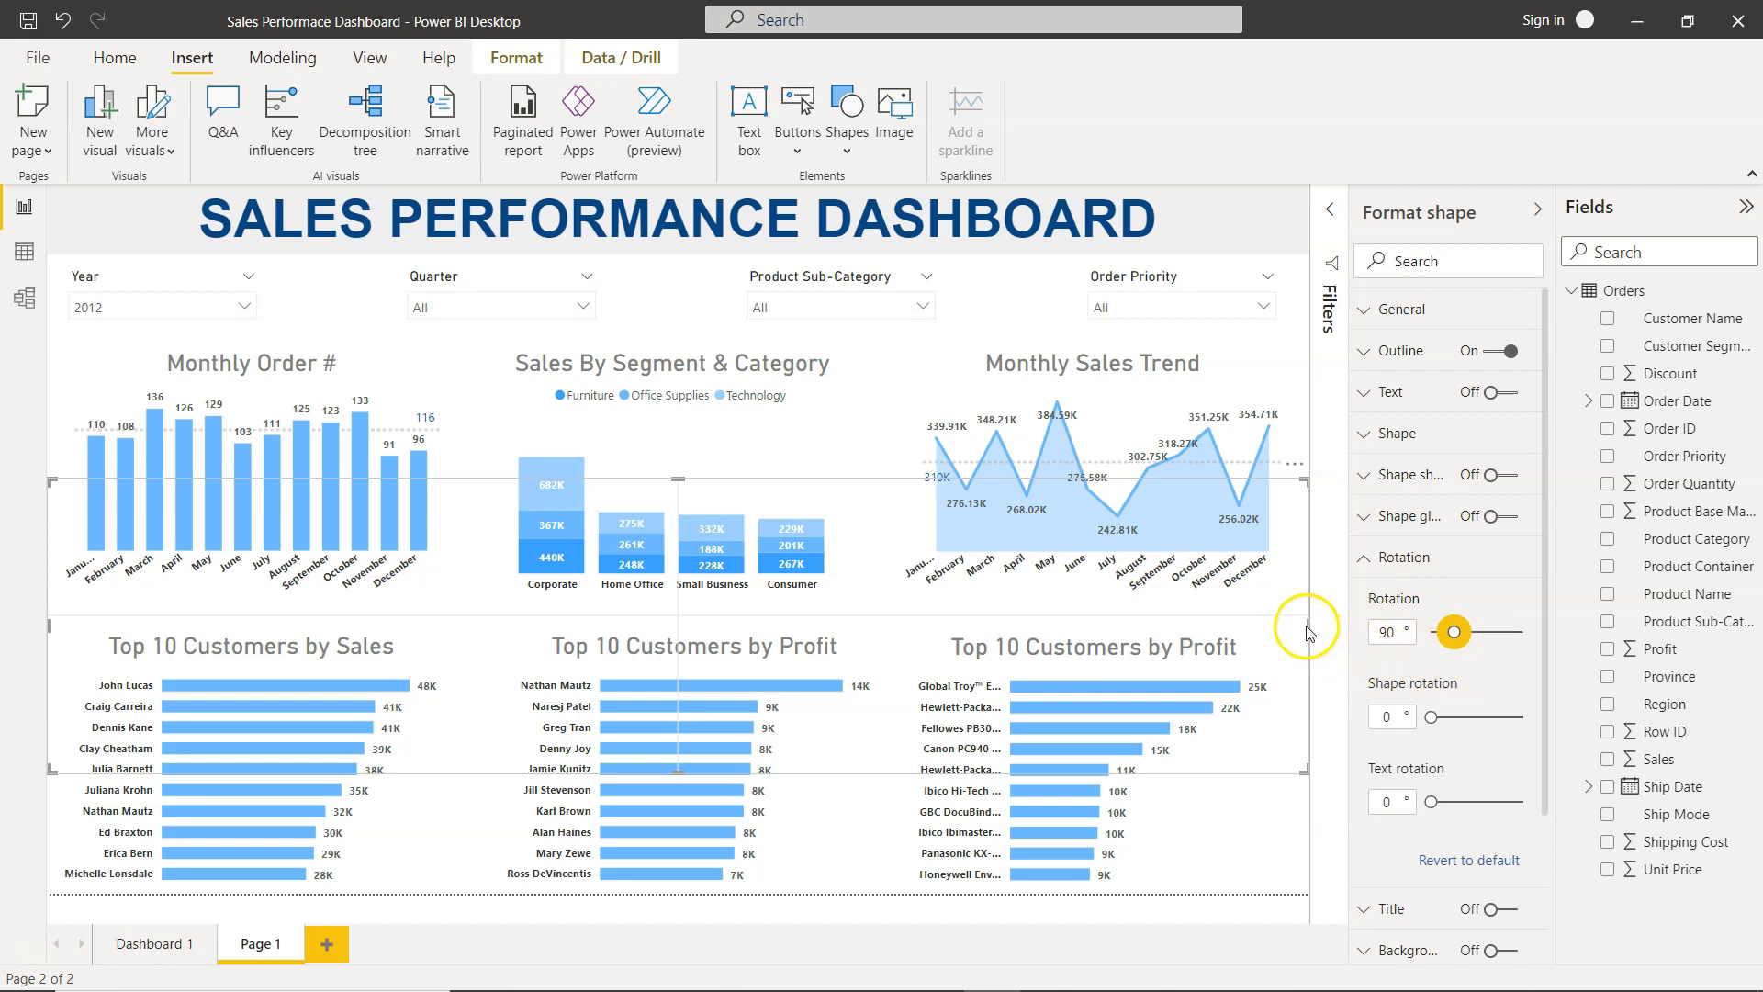
Step: Fit the rotated line between the first and second chart columns and place a duplicate between the second and third columns
{"action": "left_click_drag", "start_coordinate": [1307, 624], "coordinate": [487, 497]}
{"action": "left_click_drag", "start_coordinate": [466, 640], "coordinate": [458, 898]}
{"action": "left_click", "coordinate": [458, 763]}
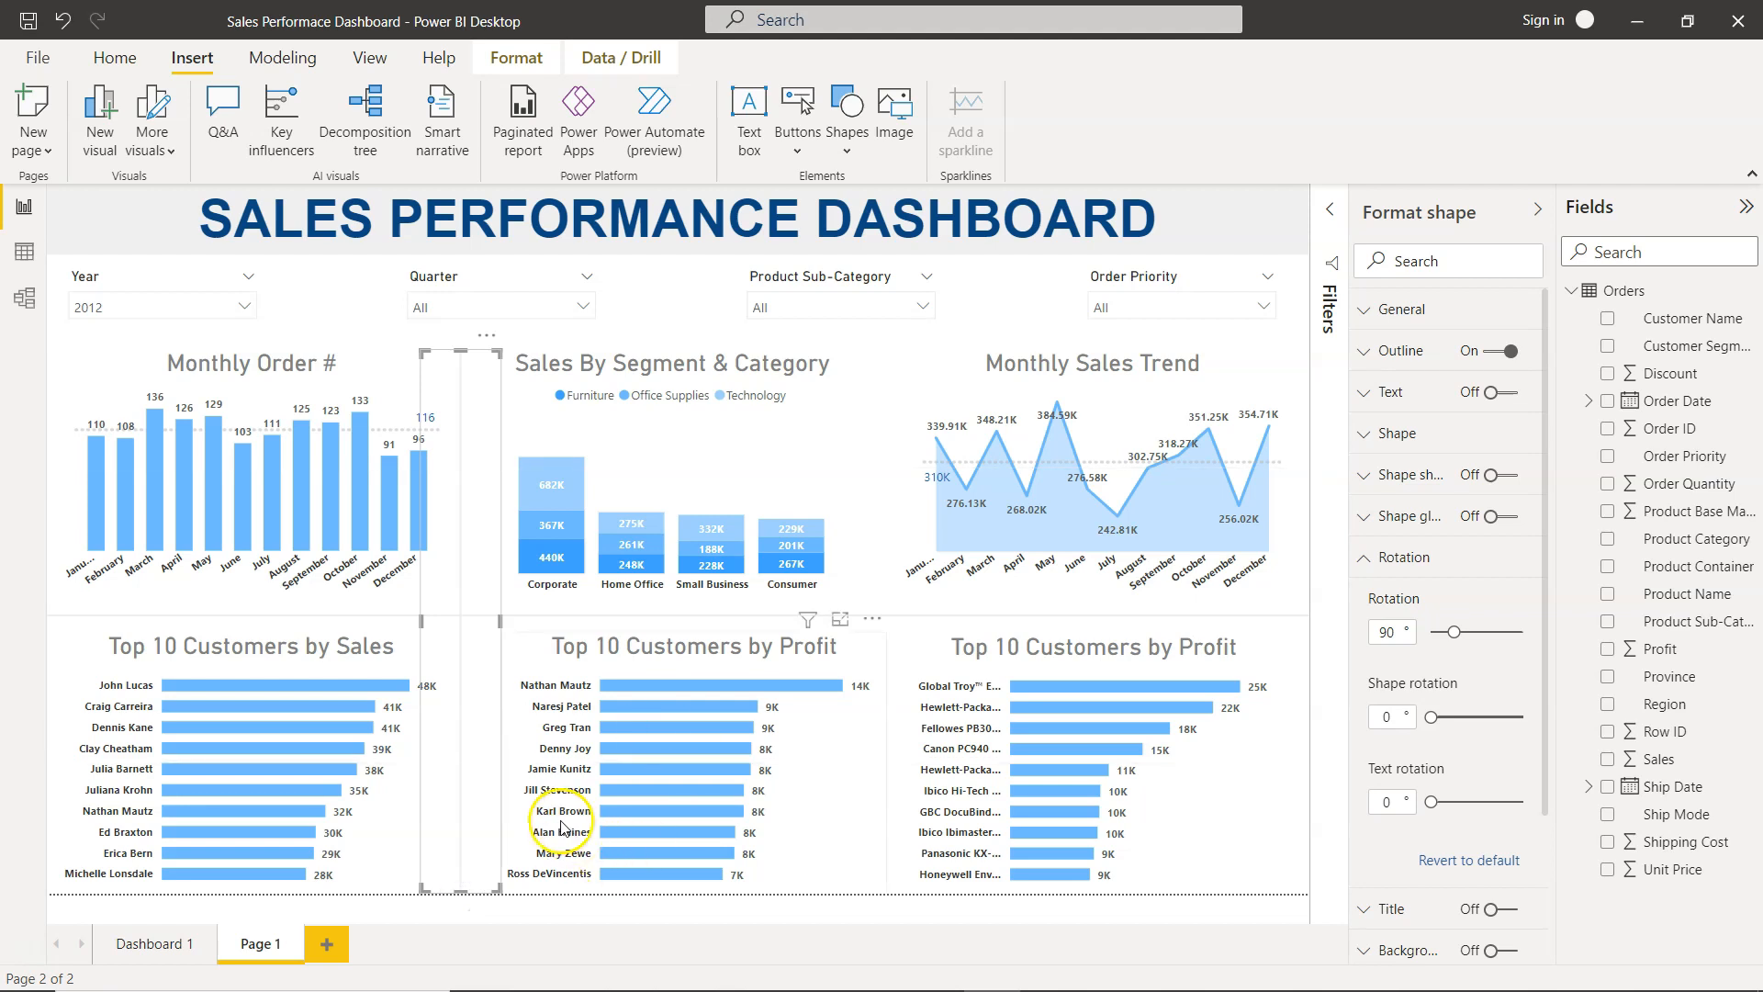
{"action": "left_click_drag", "start_coordinate": [480, 669], "coordinate": [898, 616]}
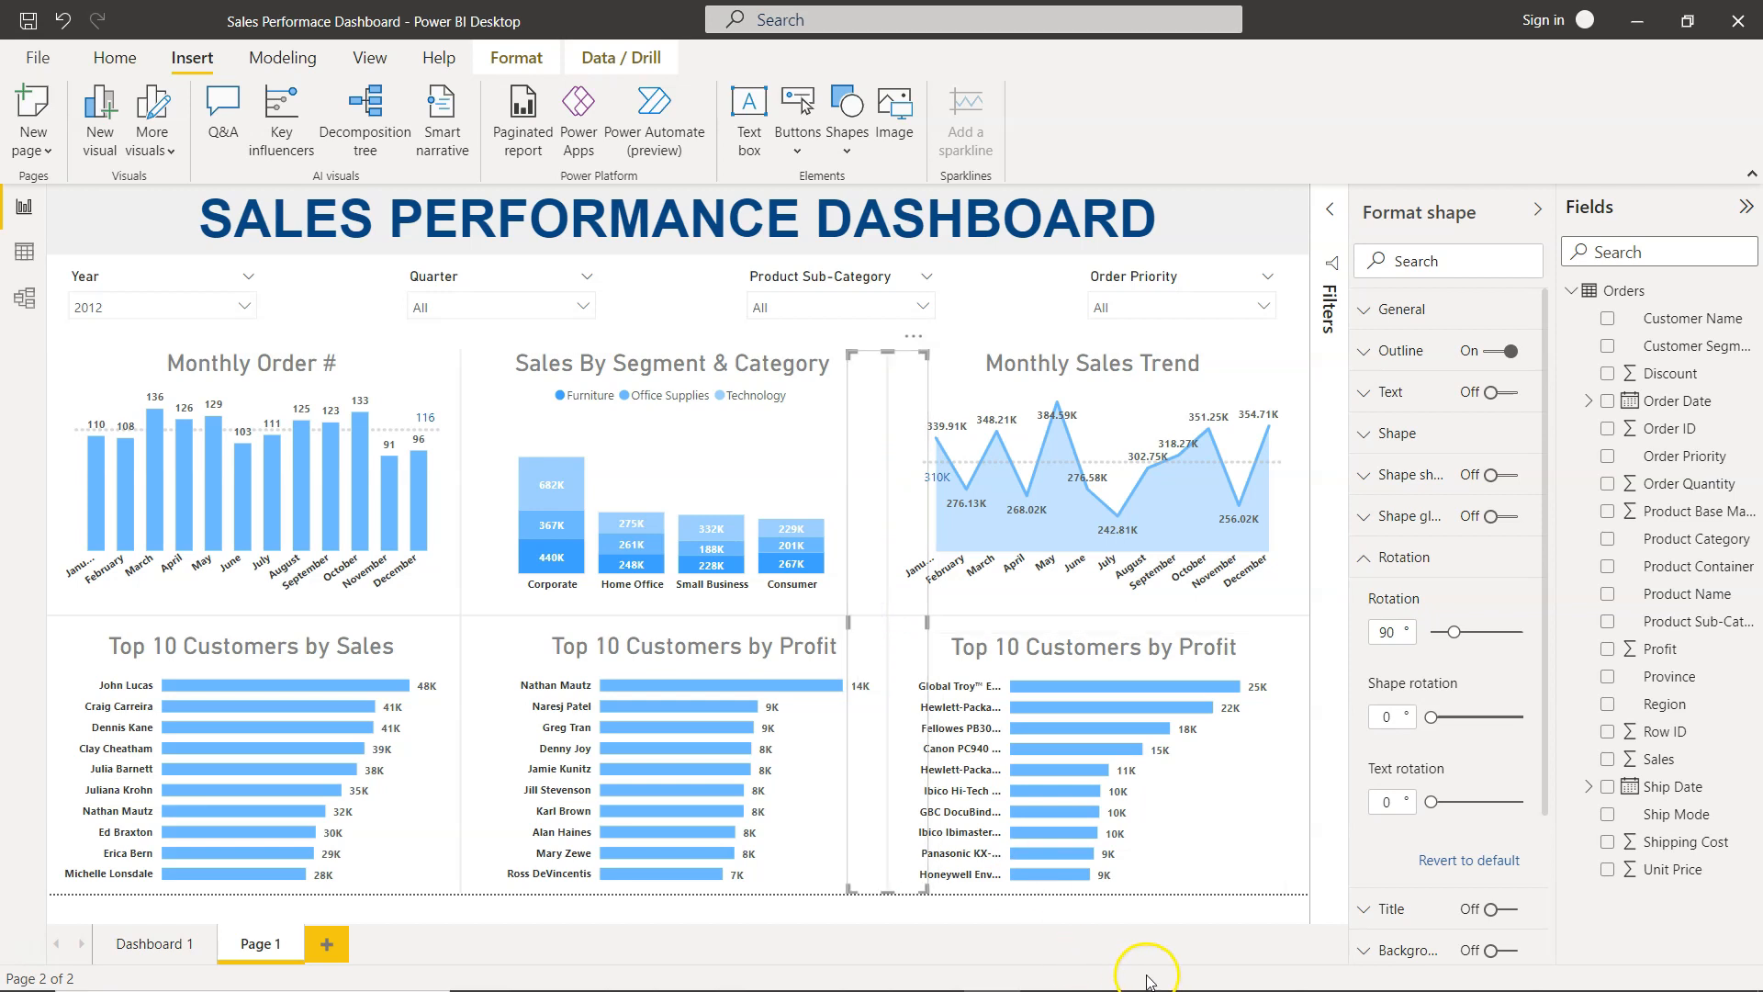
{"action": "left_click", "coordinate": [1154, 912]}
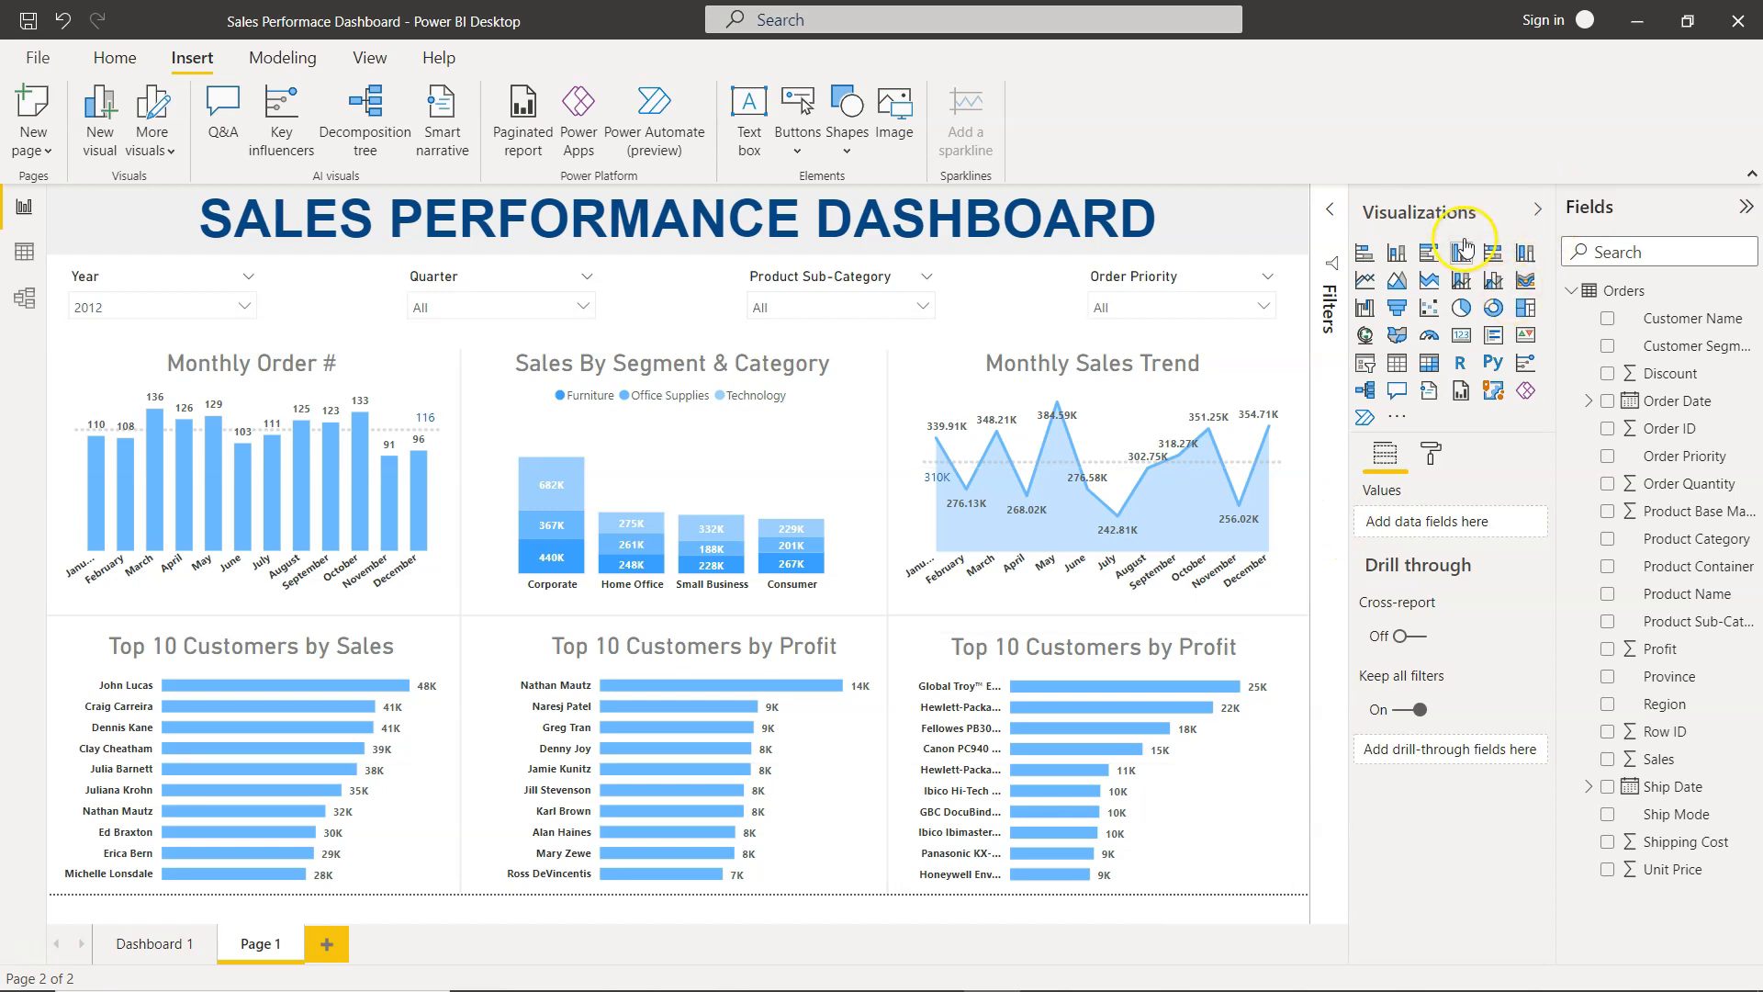
Step: Collapse the Visualizations and Fields panes and compare Page 1 with Dashboard 1
{"action": "left_click", "coordinate": [1536, 207]}
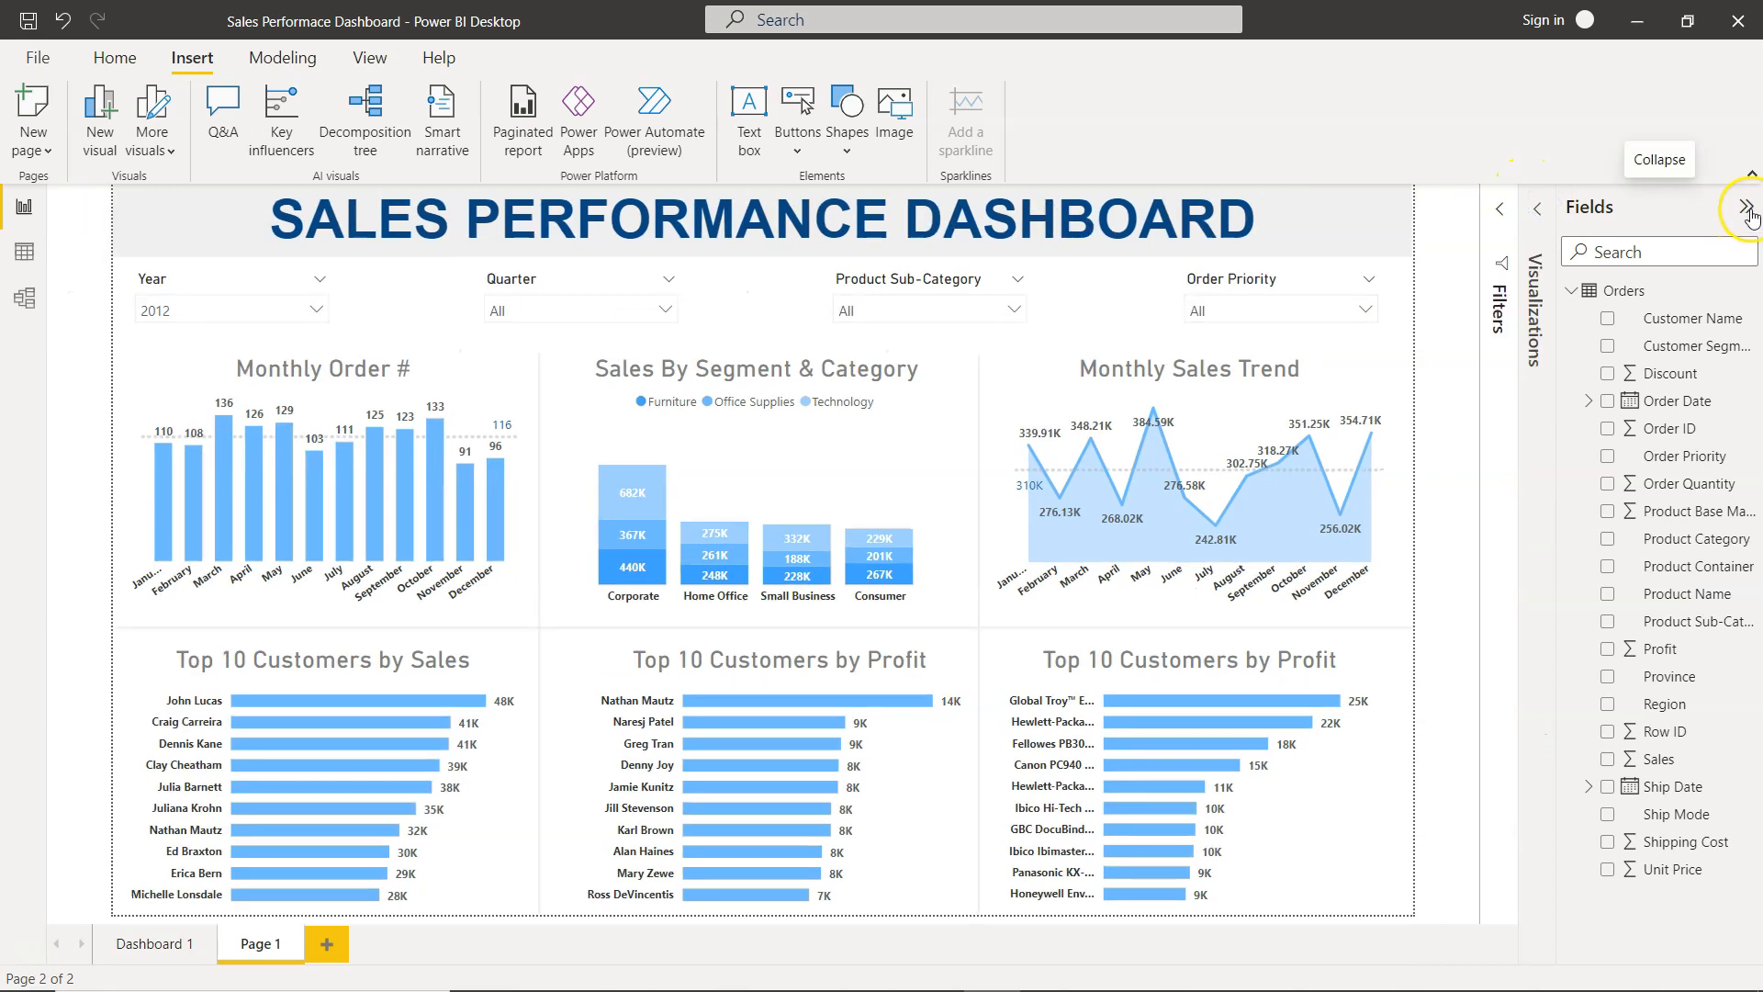
{"action": "left_click", "coordinate": [1746, 210]}
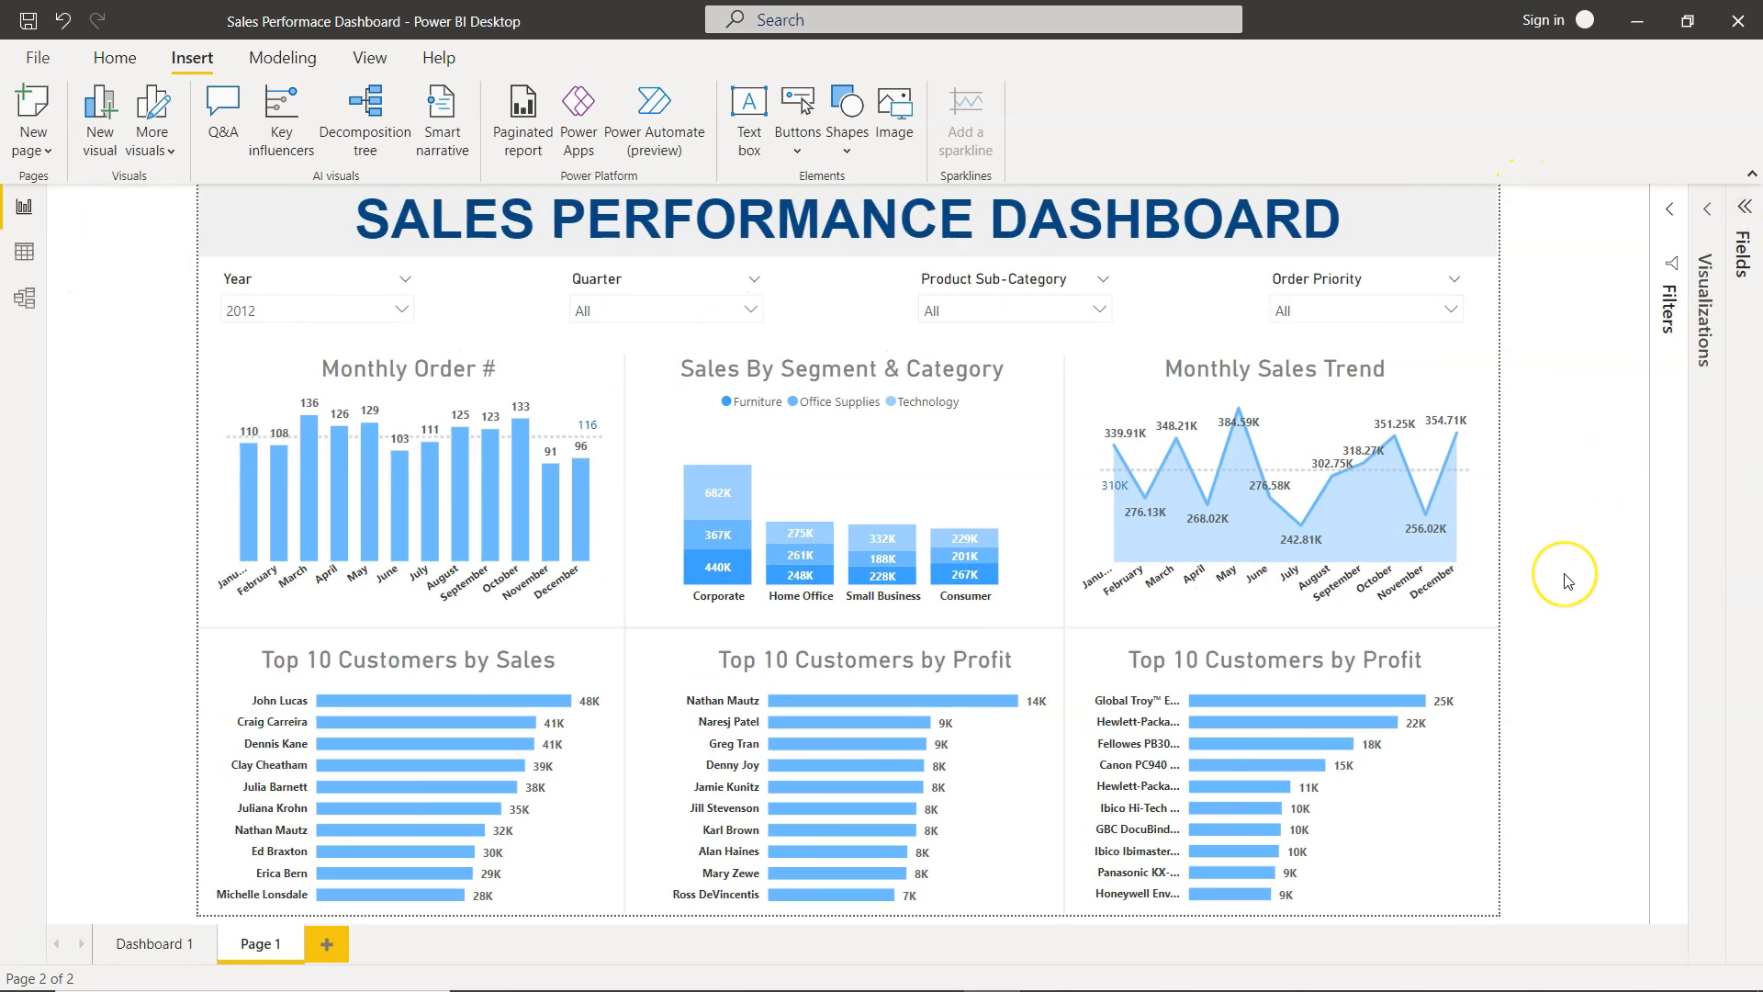
{"action": "left_click", "coordinate": [145, 939]}
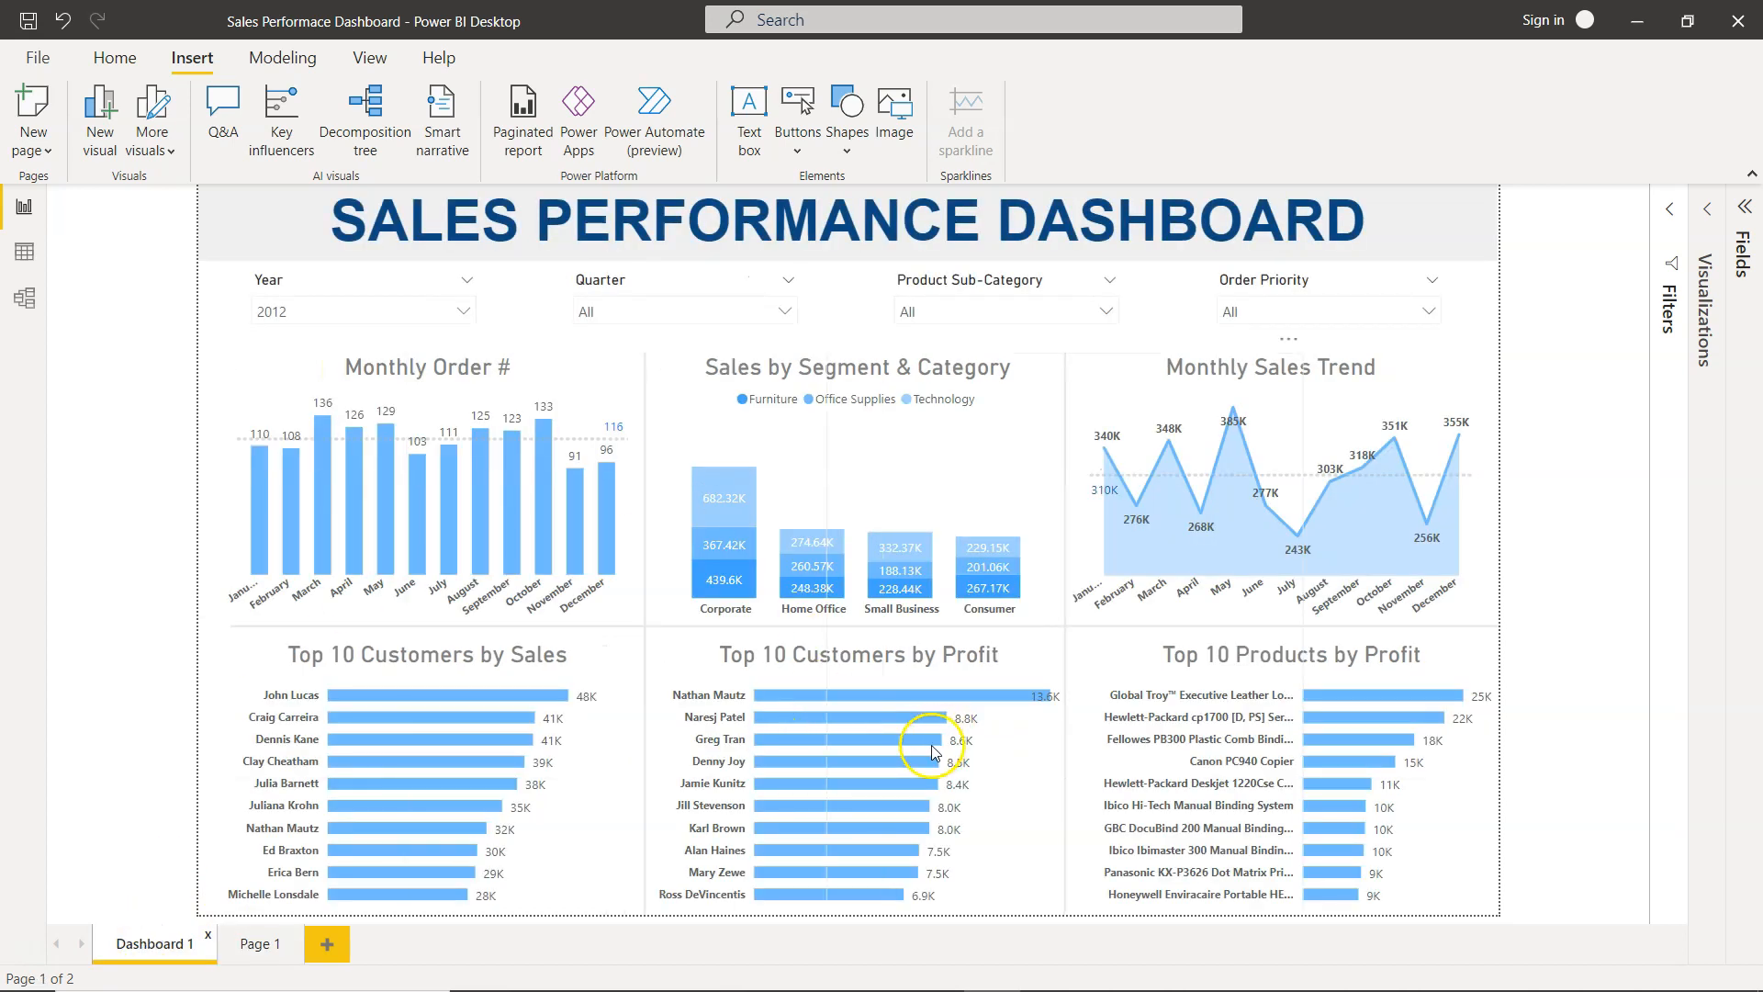
{"action": "left_click", "coordinate": [256, 948]}
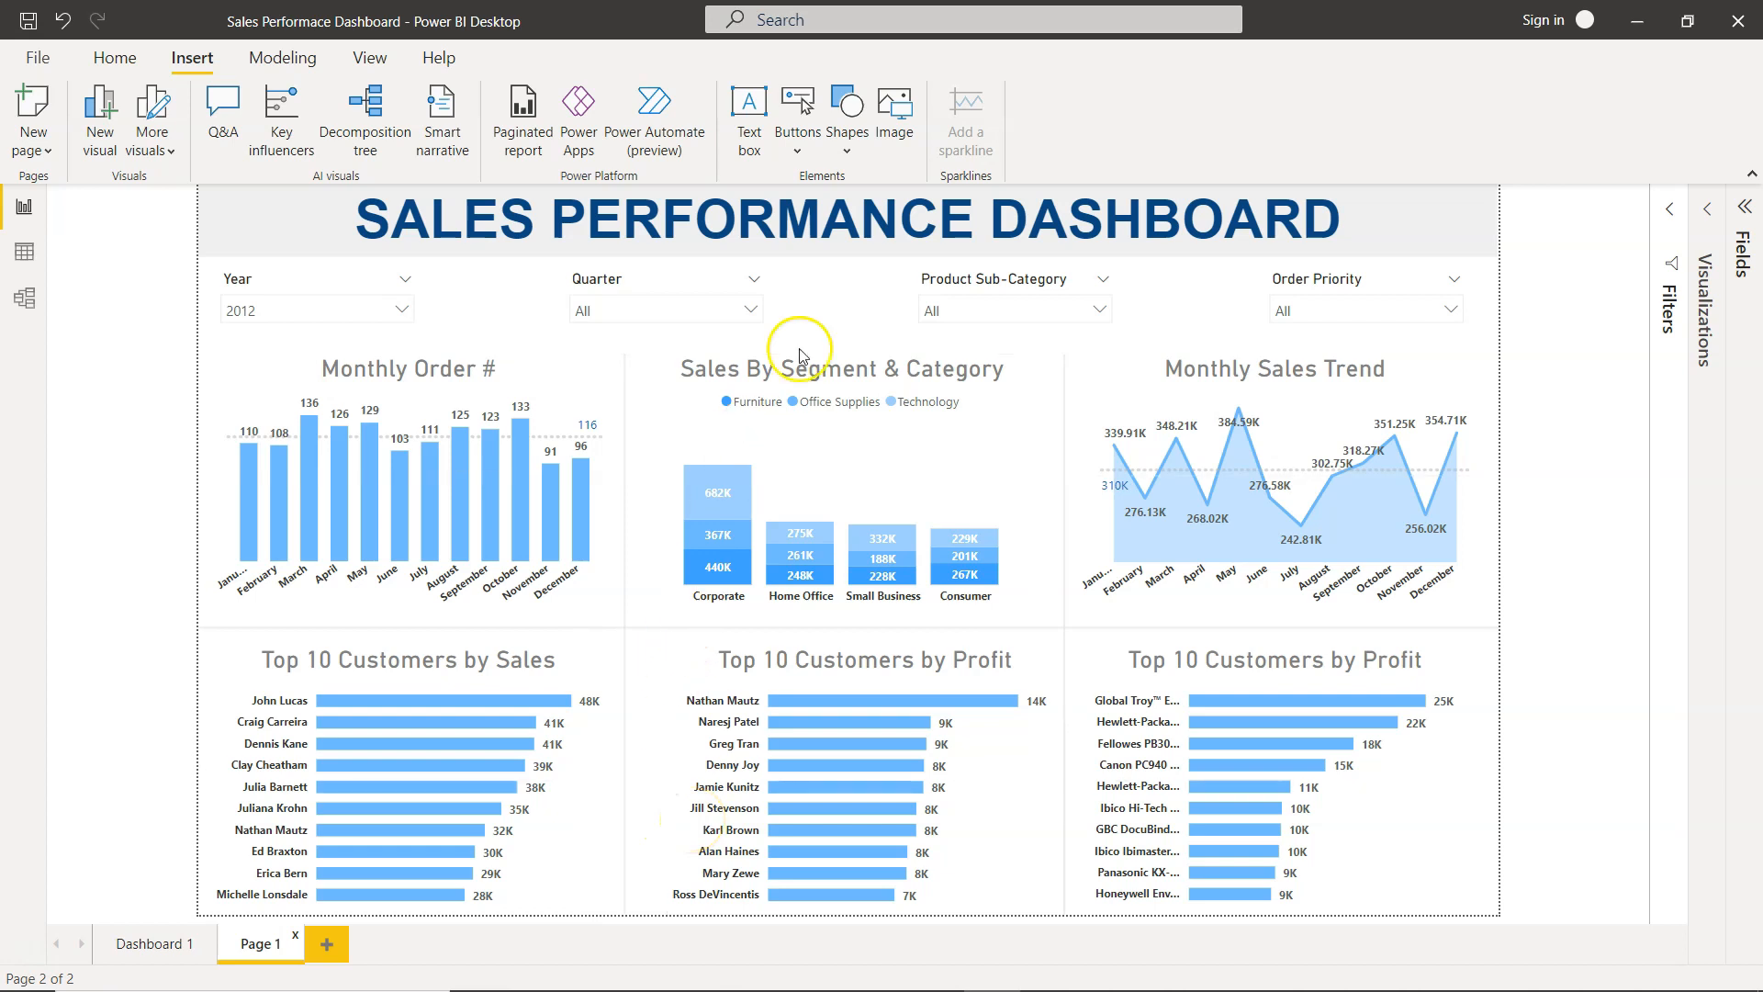
Step: Test the Product Sub-Category slicer by filtering Page 1 to Appliances and Envelopes in turn
{"action": "left_click", "coordinate": [989, 314]}
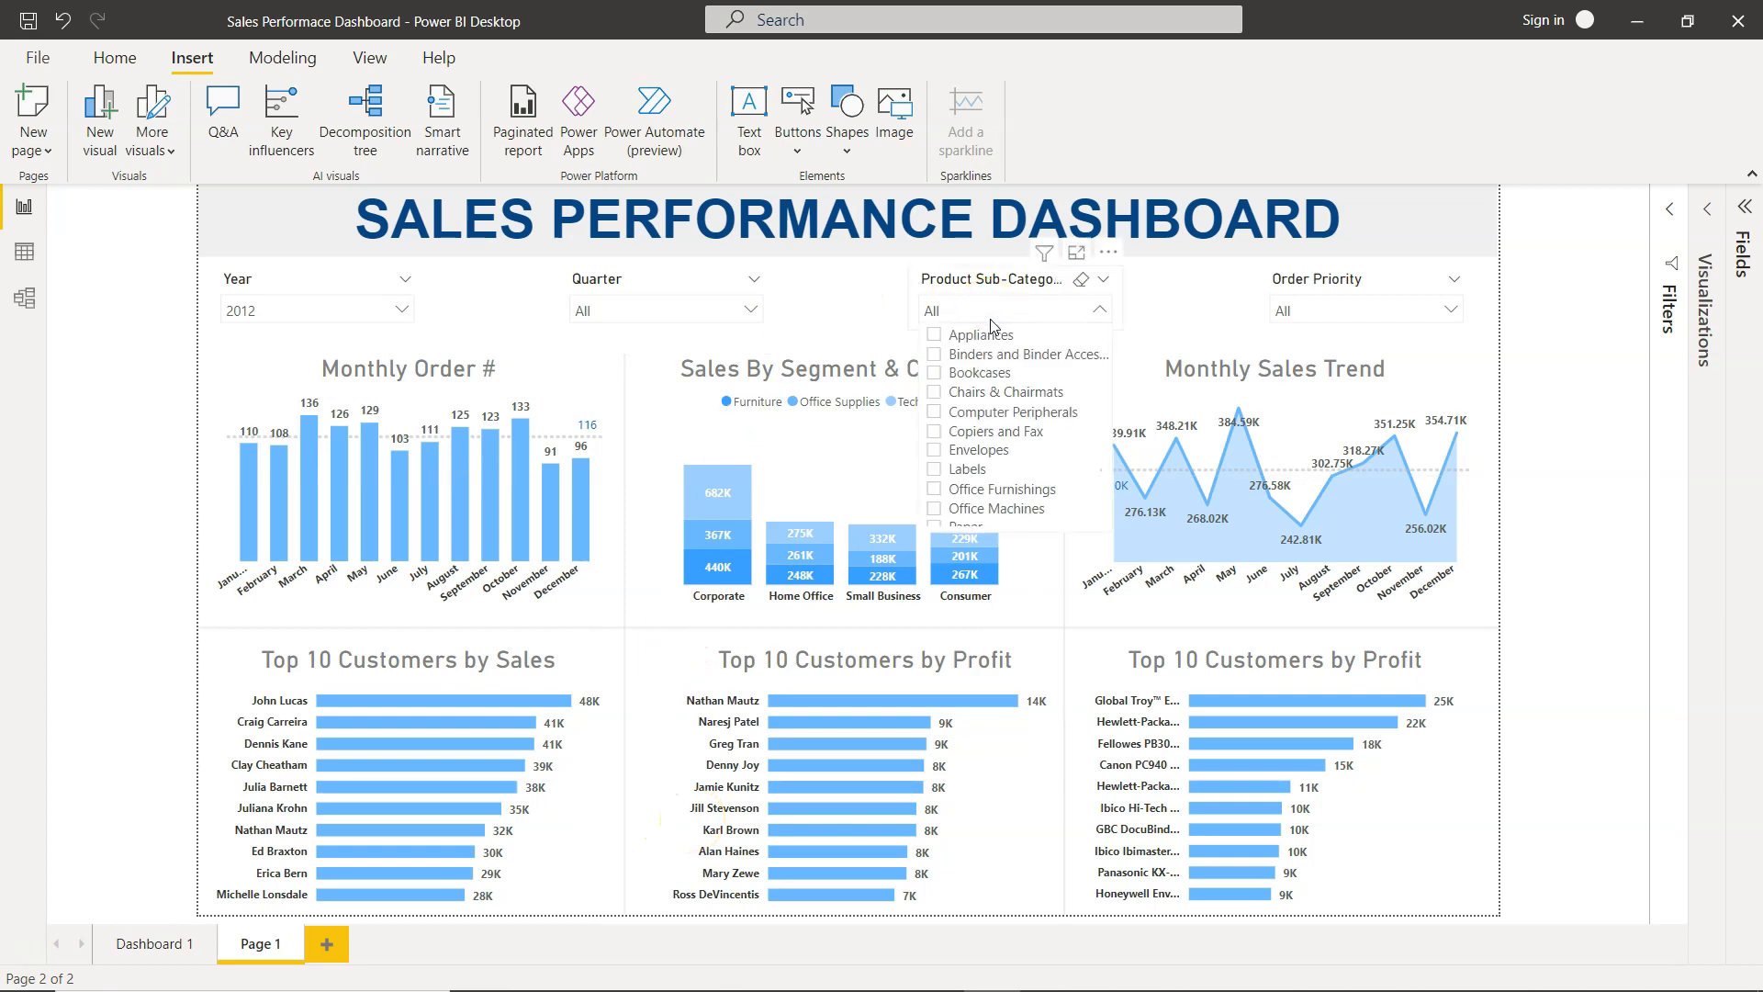
{"action": "left_click", "coordinate": [934, 335]}
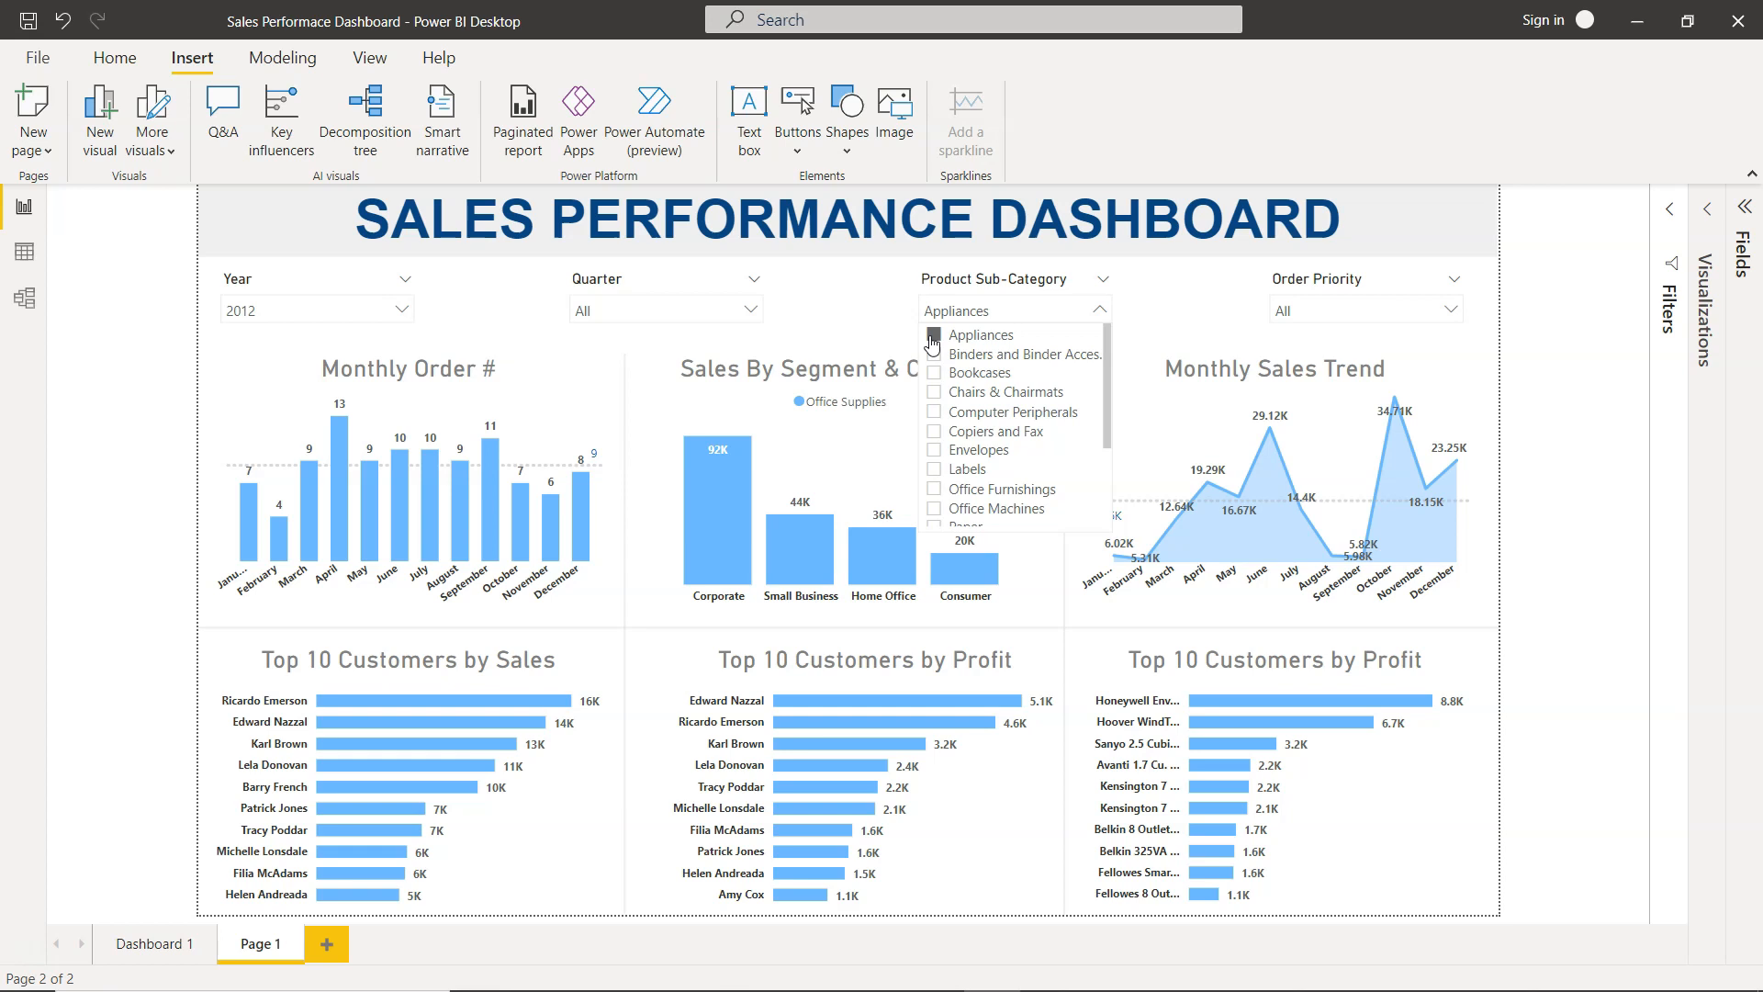
{"action": "left_click", "coordinate": [933, 336]}
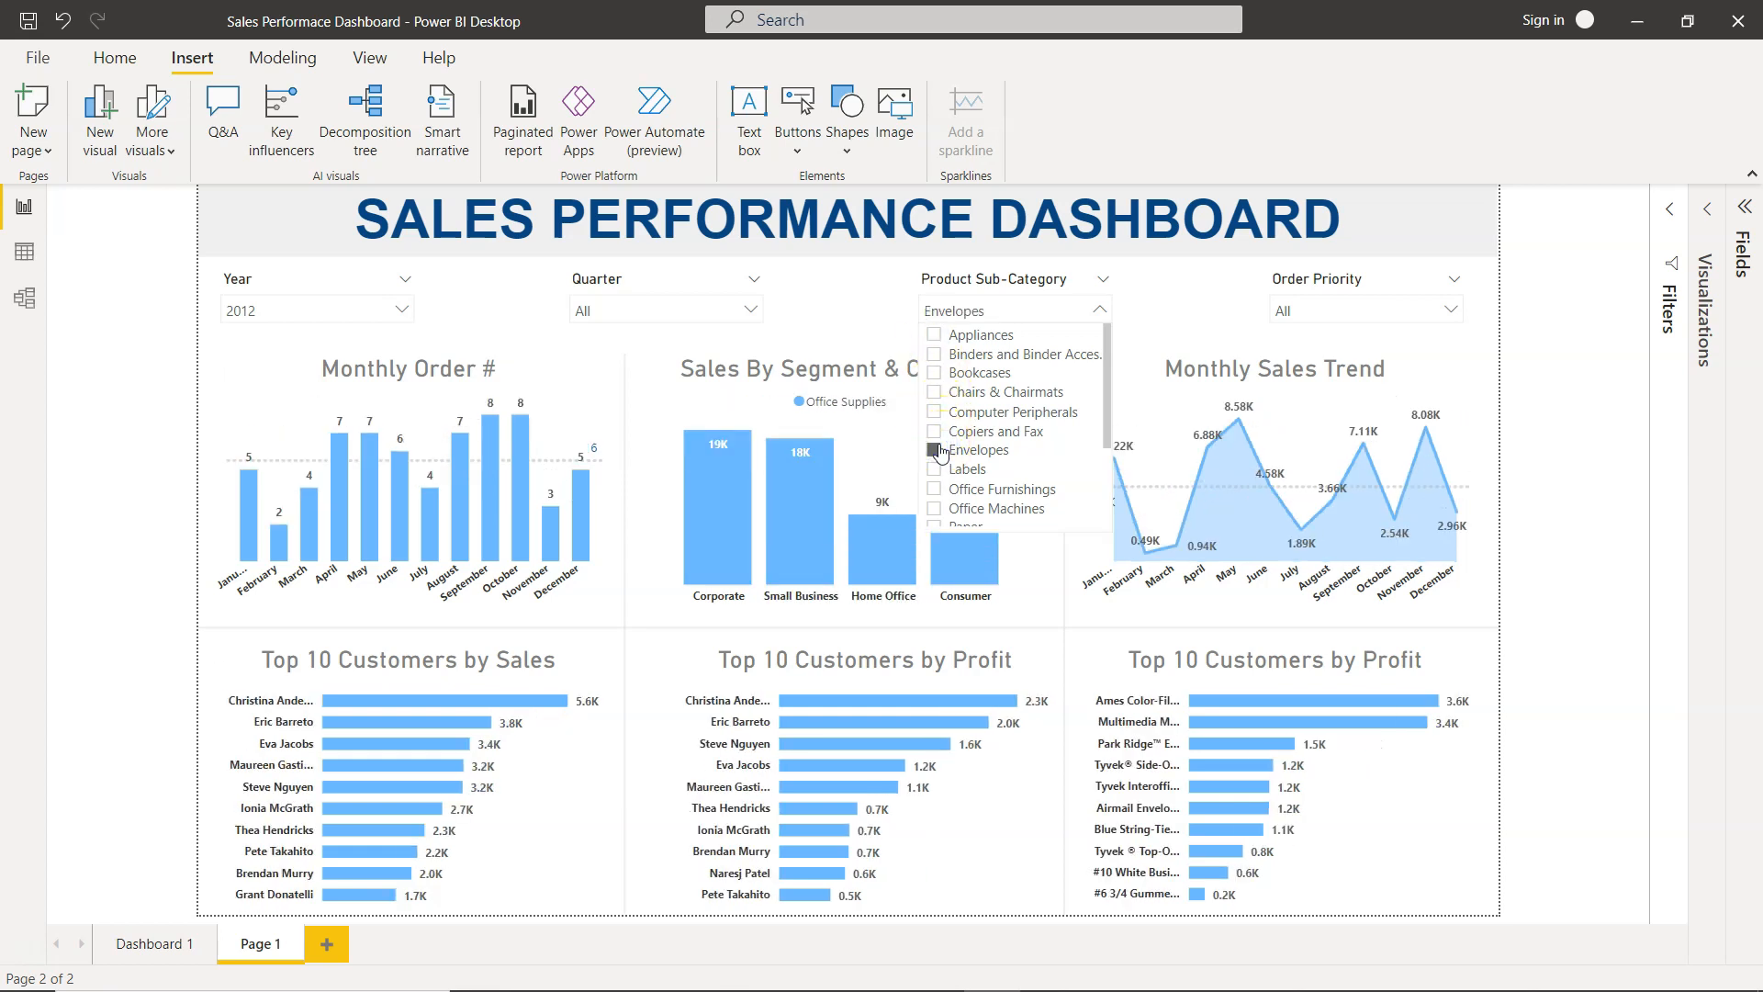
{"action": "left_click", "coordinate": [935, 450]}
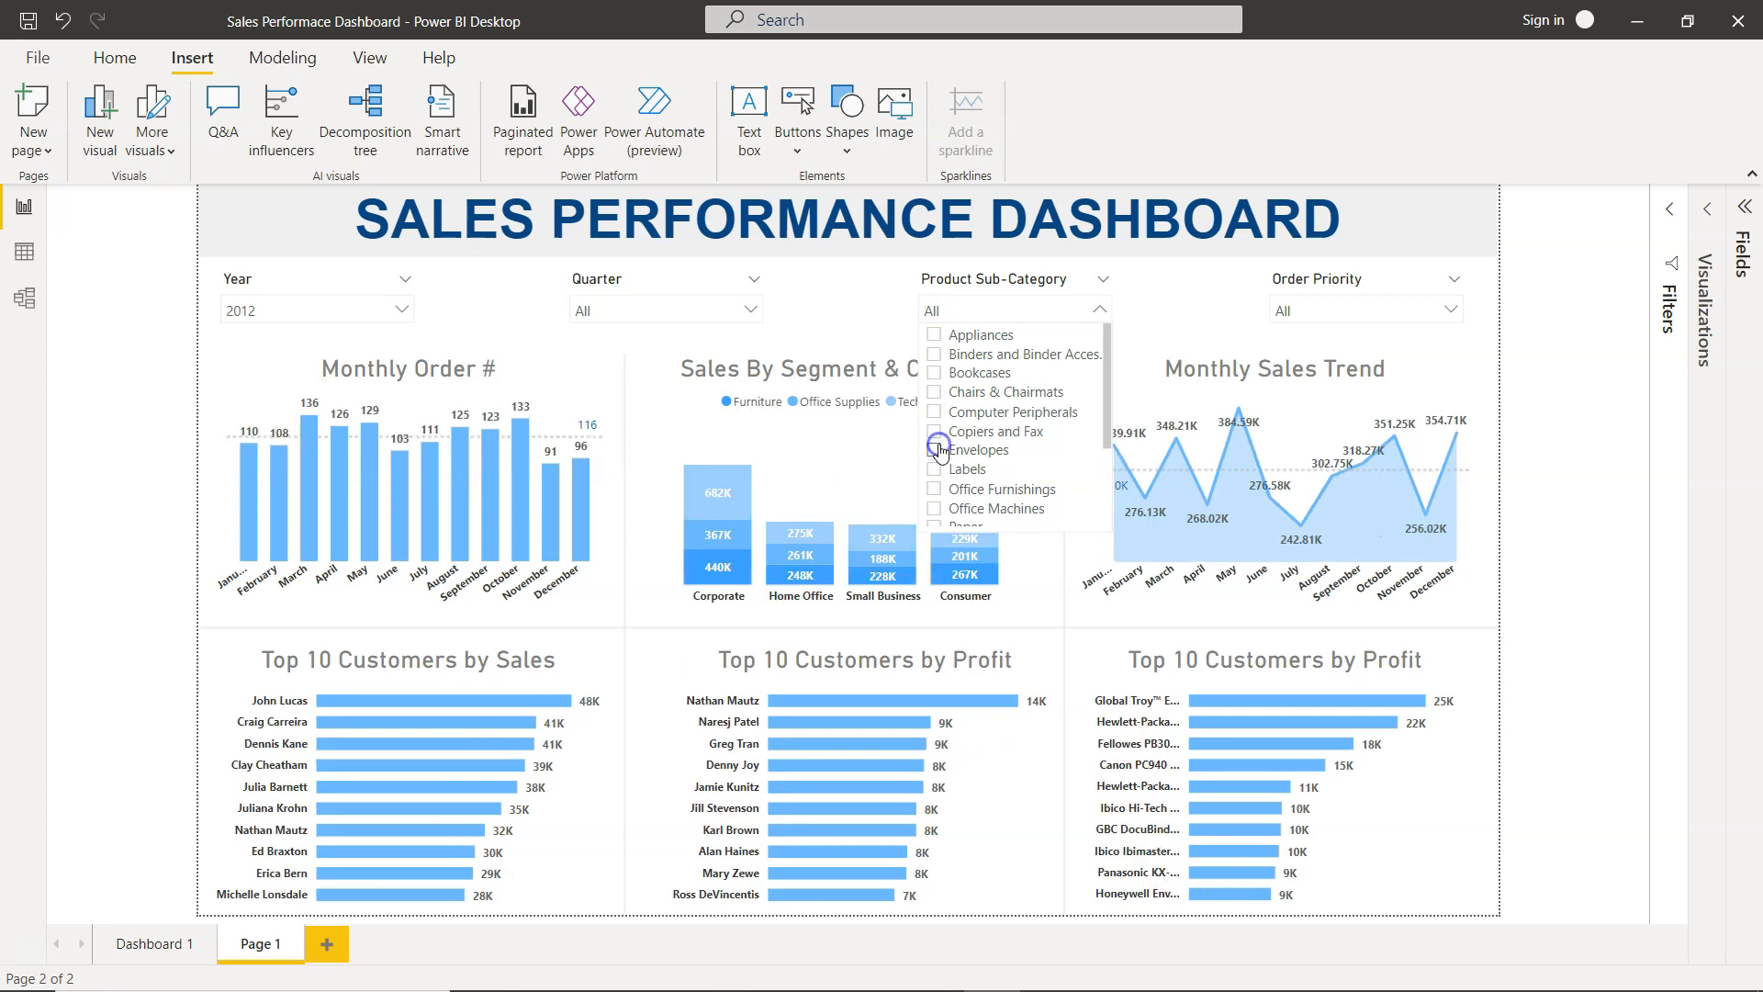
{"action": "left_click", "coordinate": [937, 450]}
{"action": "left_click", "coordinate": [145, 562]}
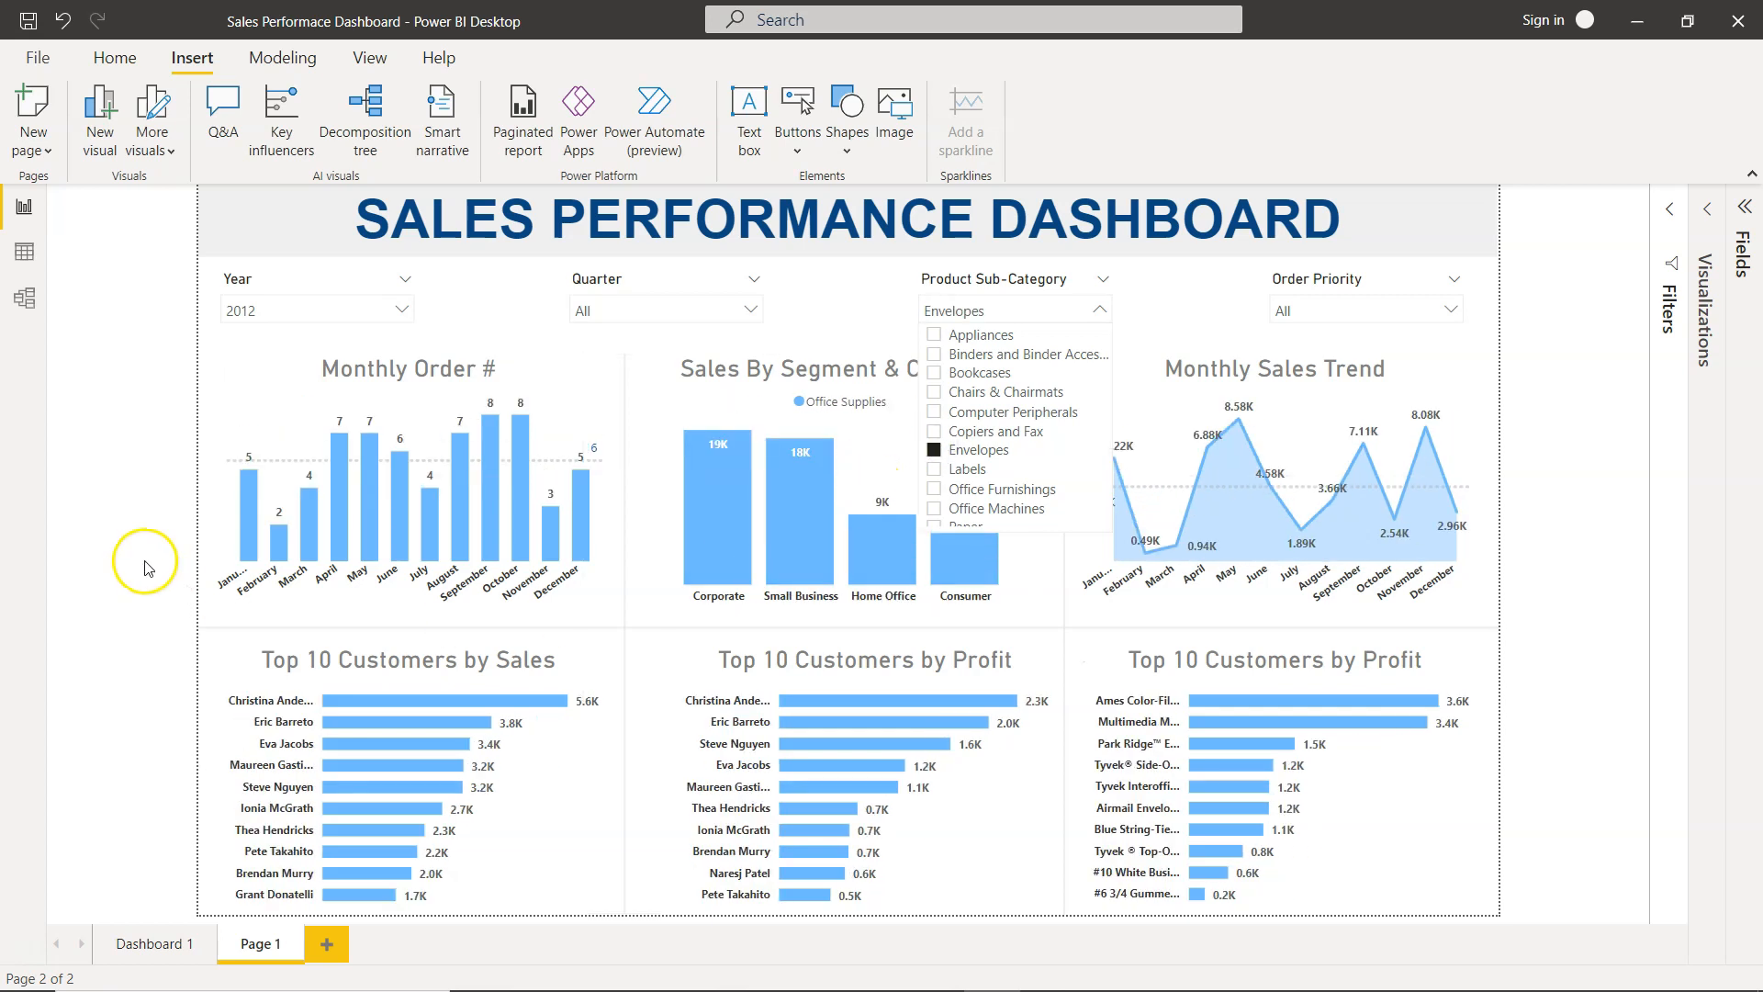
{"action": "left_click", "coordinate": [238, 585]}
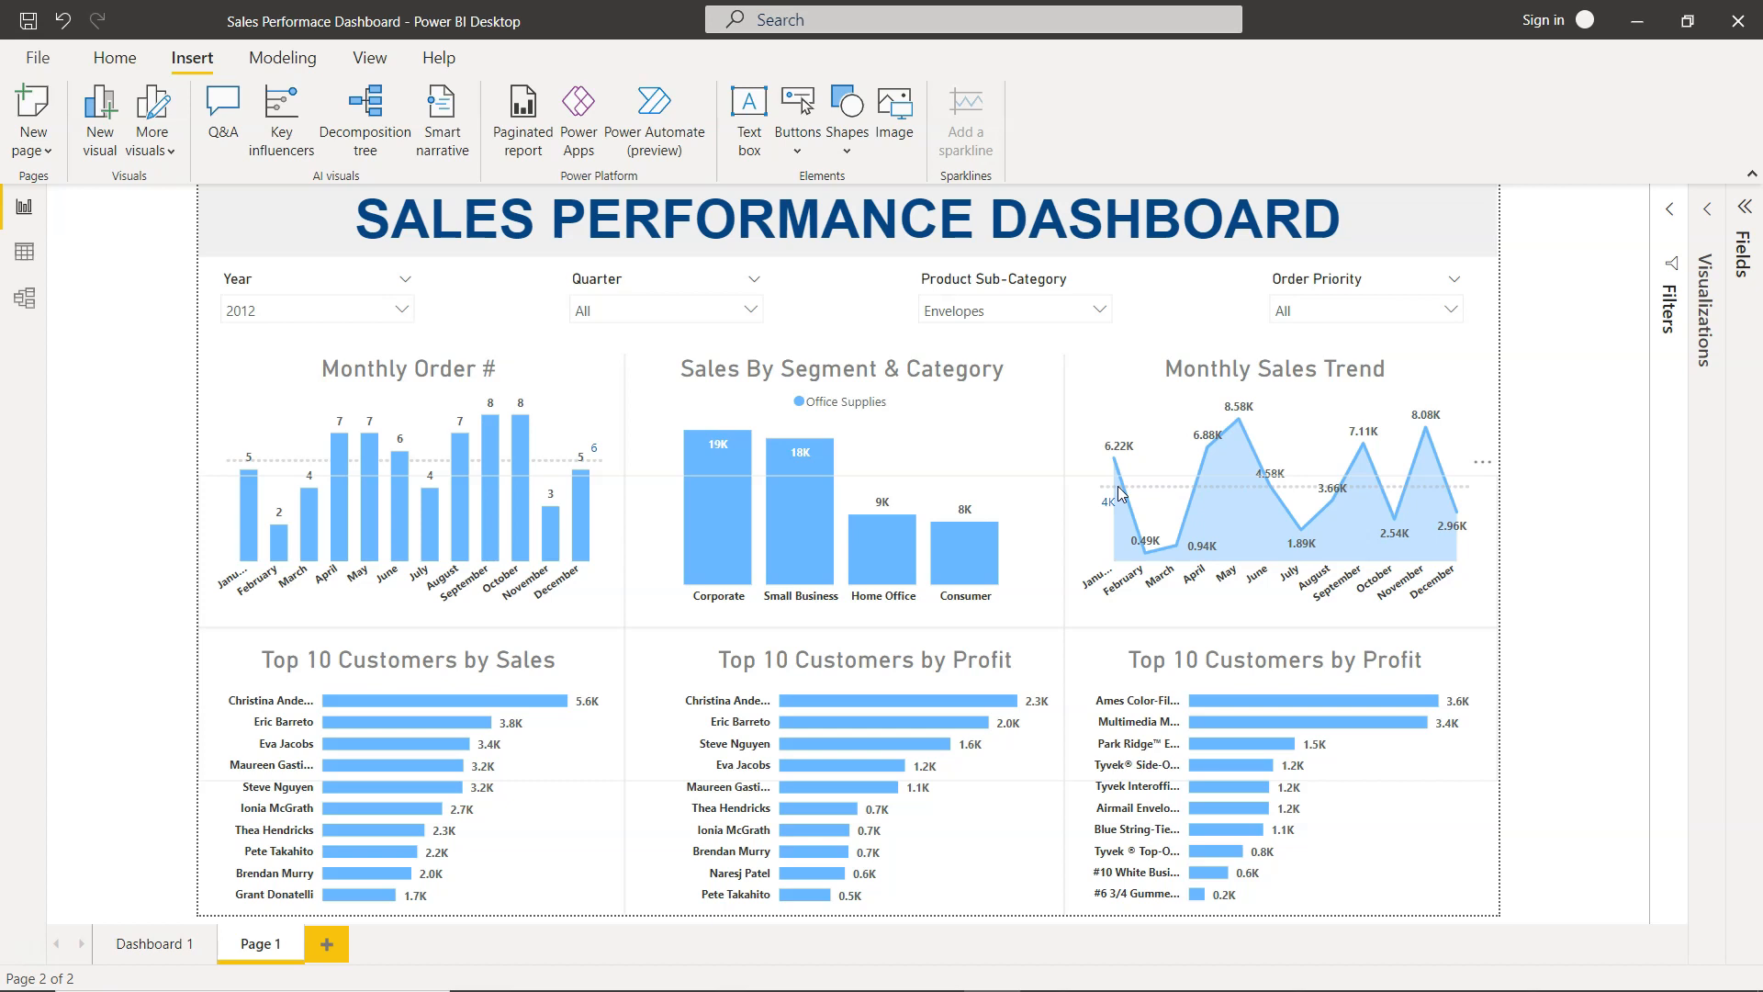
Step: Filter Product Sub-Category to Copiers and Fax, switch to Office Furnishings, and clear the selection
{"action": "left_click", "coordinate": [1076, 316]}
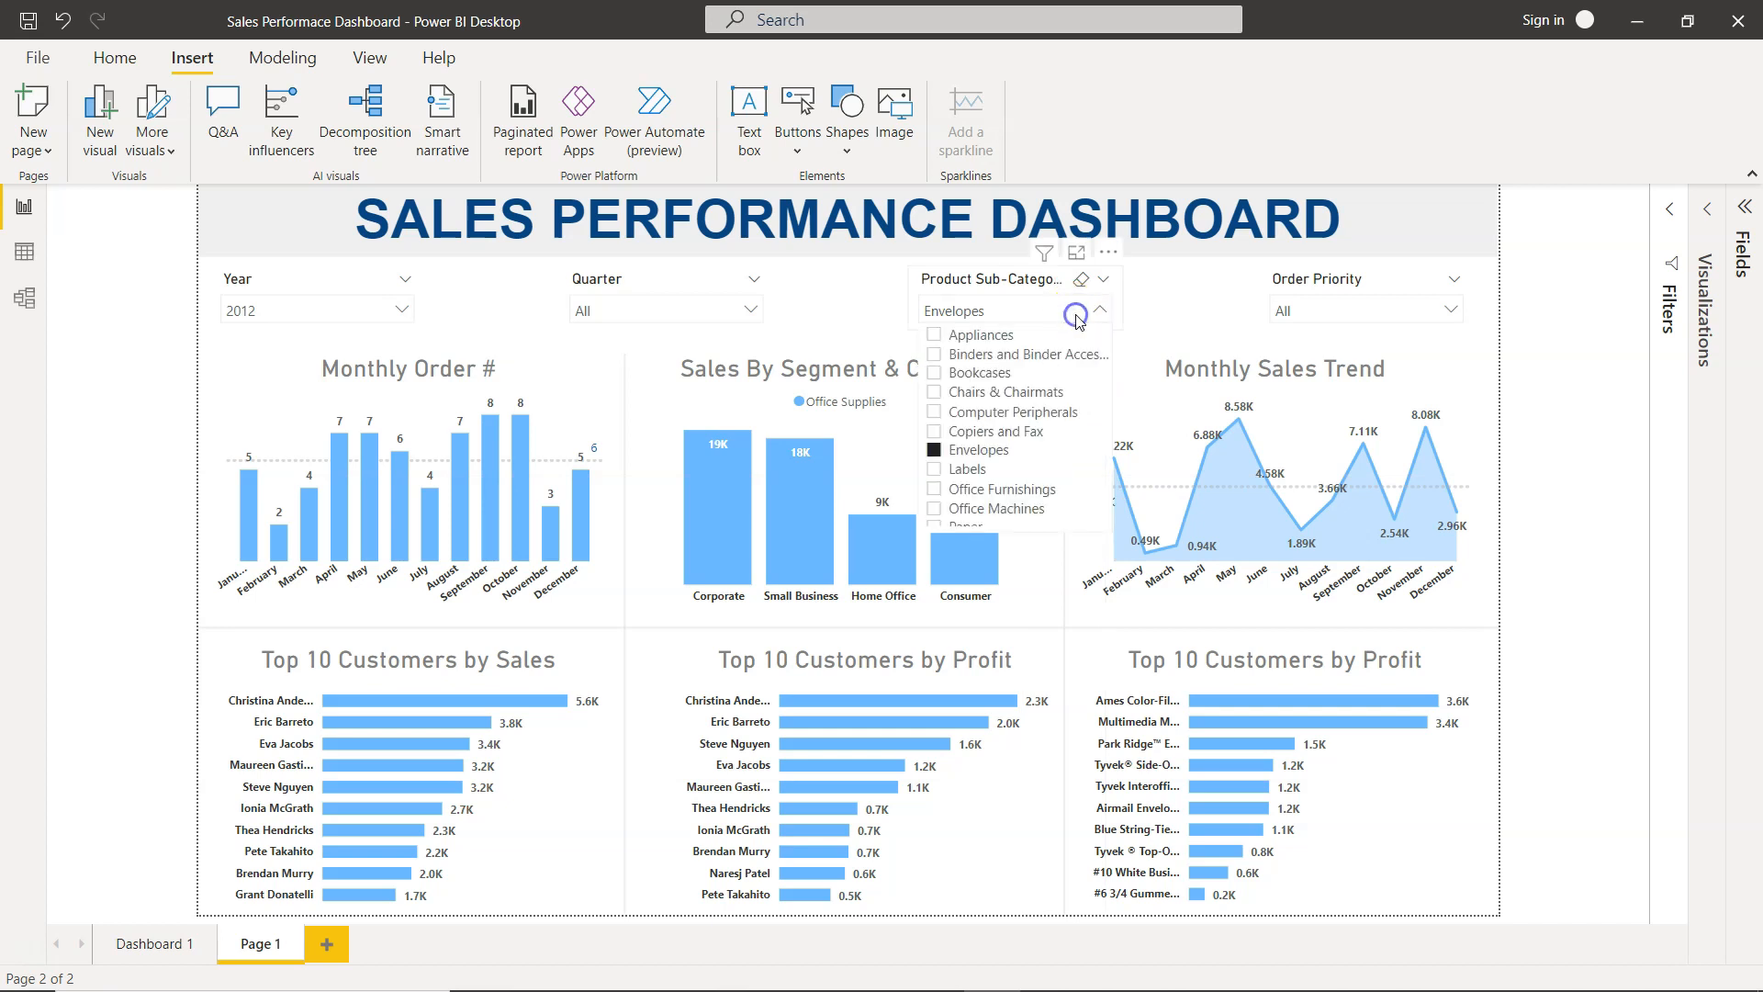
{"action": "left_click", "coordinate": [933, 431]}
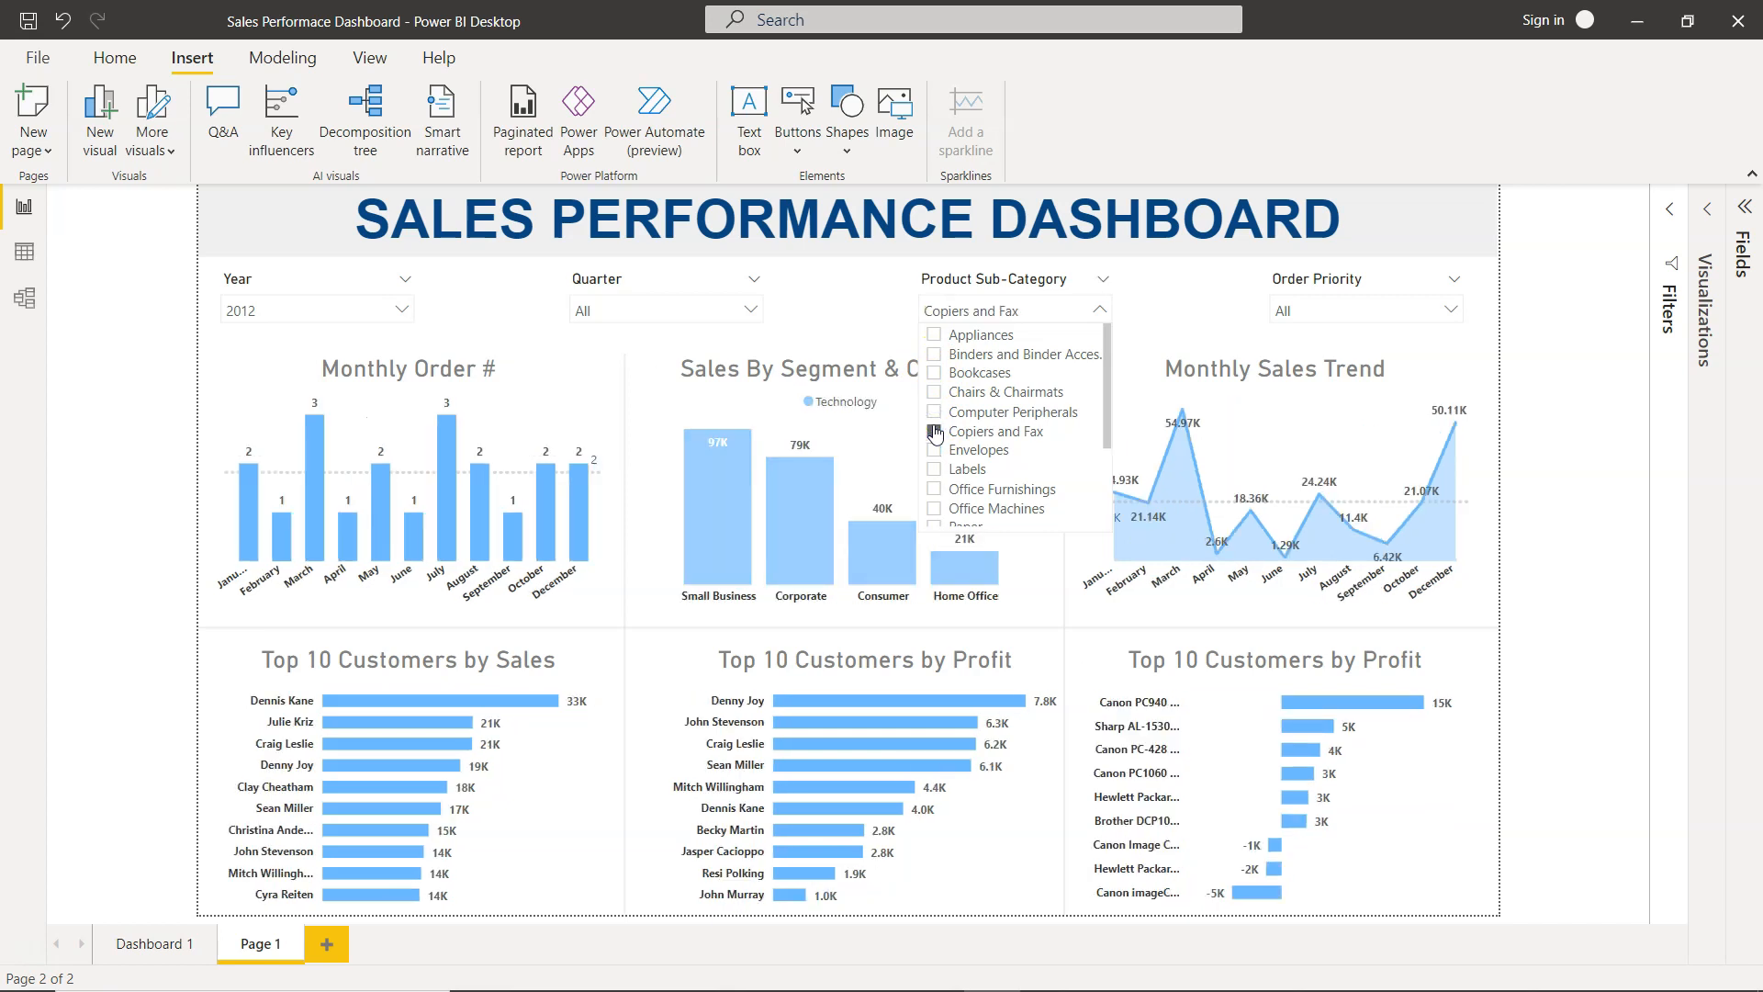
{"action": "left_click", "coordinate": [934, 490]}
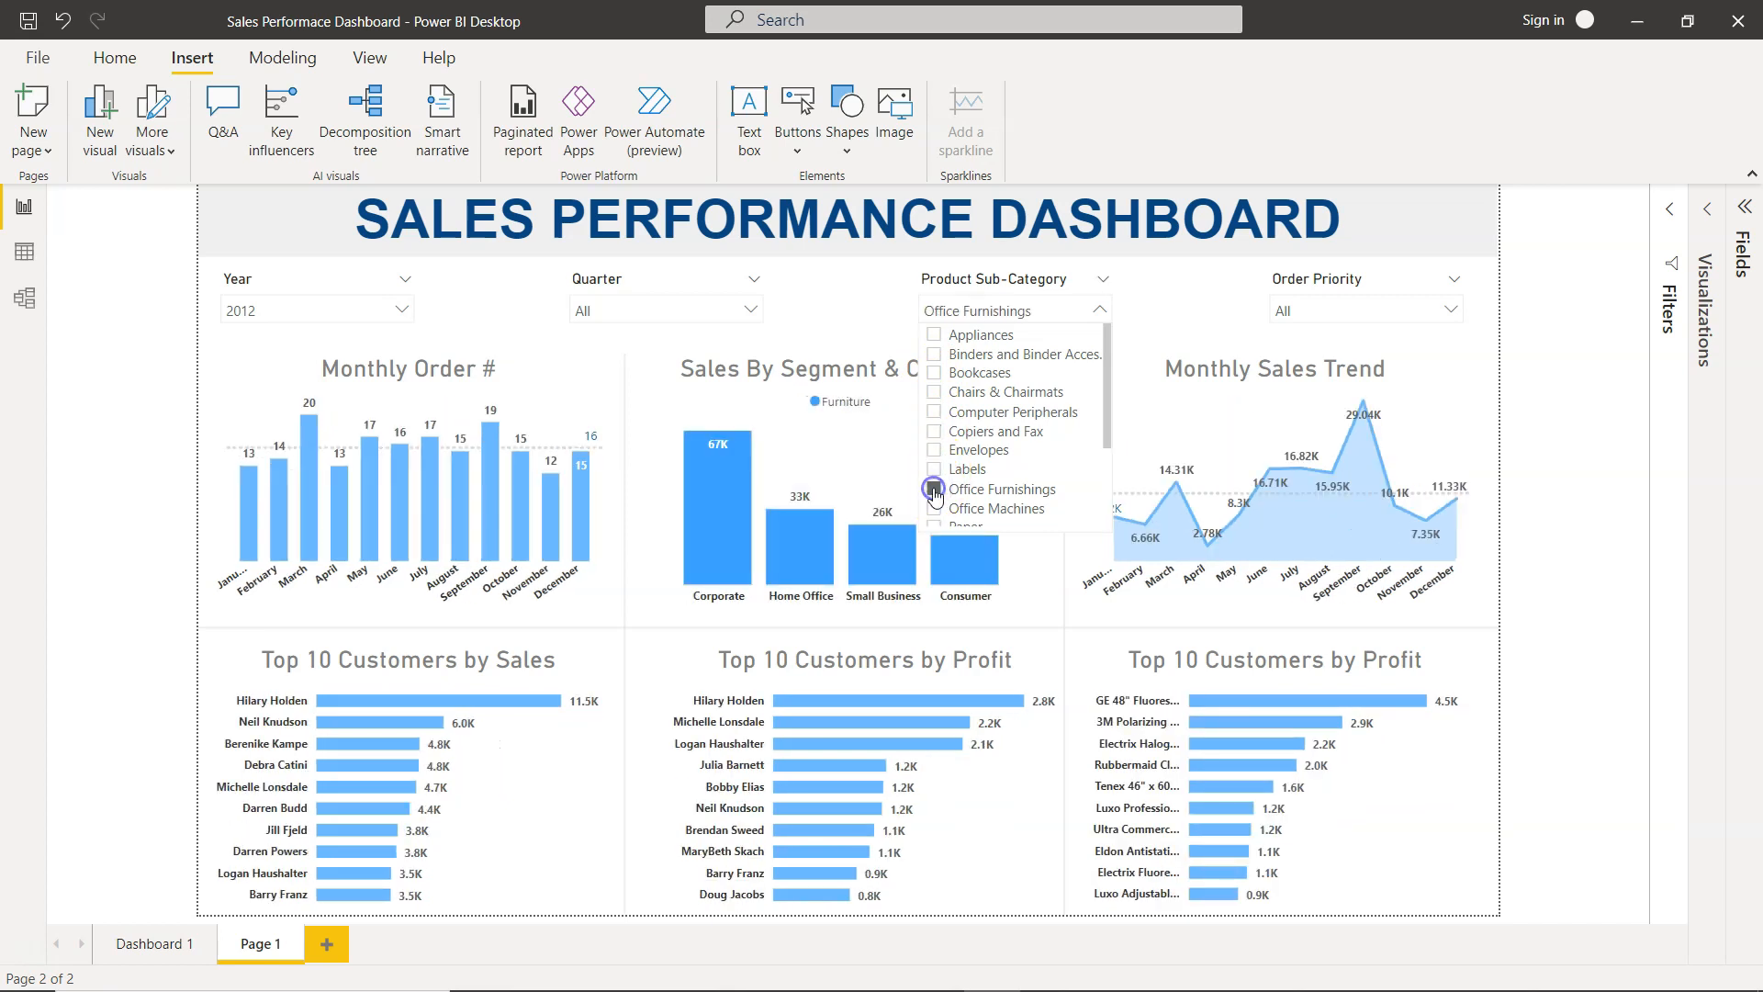
{"action": "left_click", "coordinate": [934, 490]}
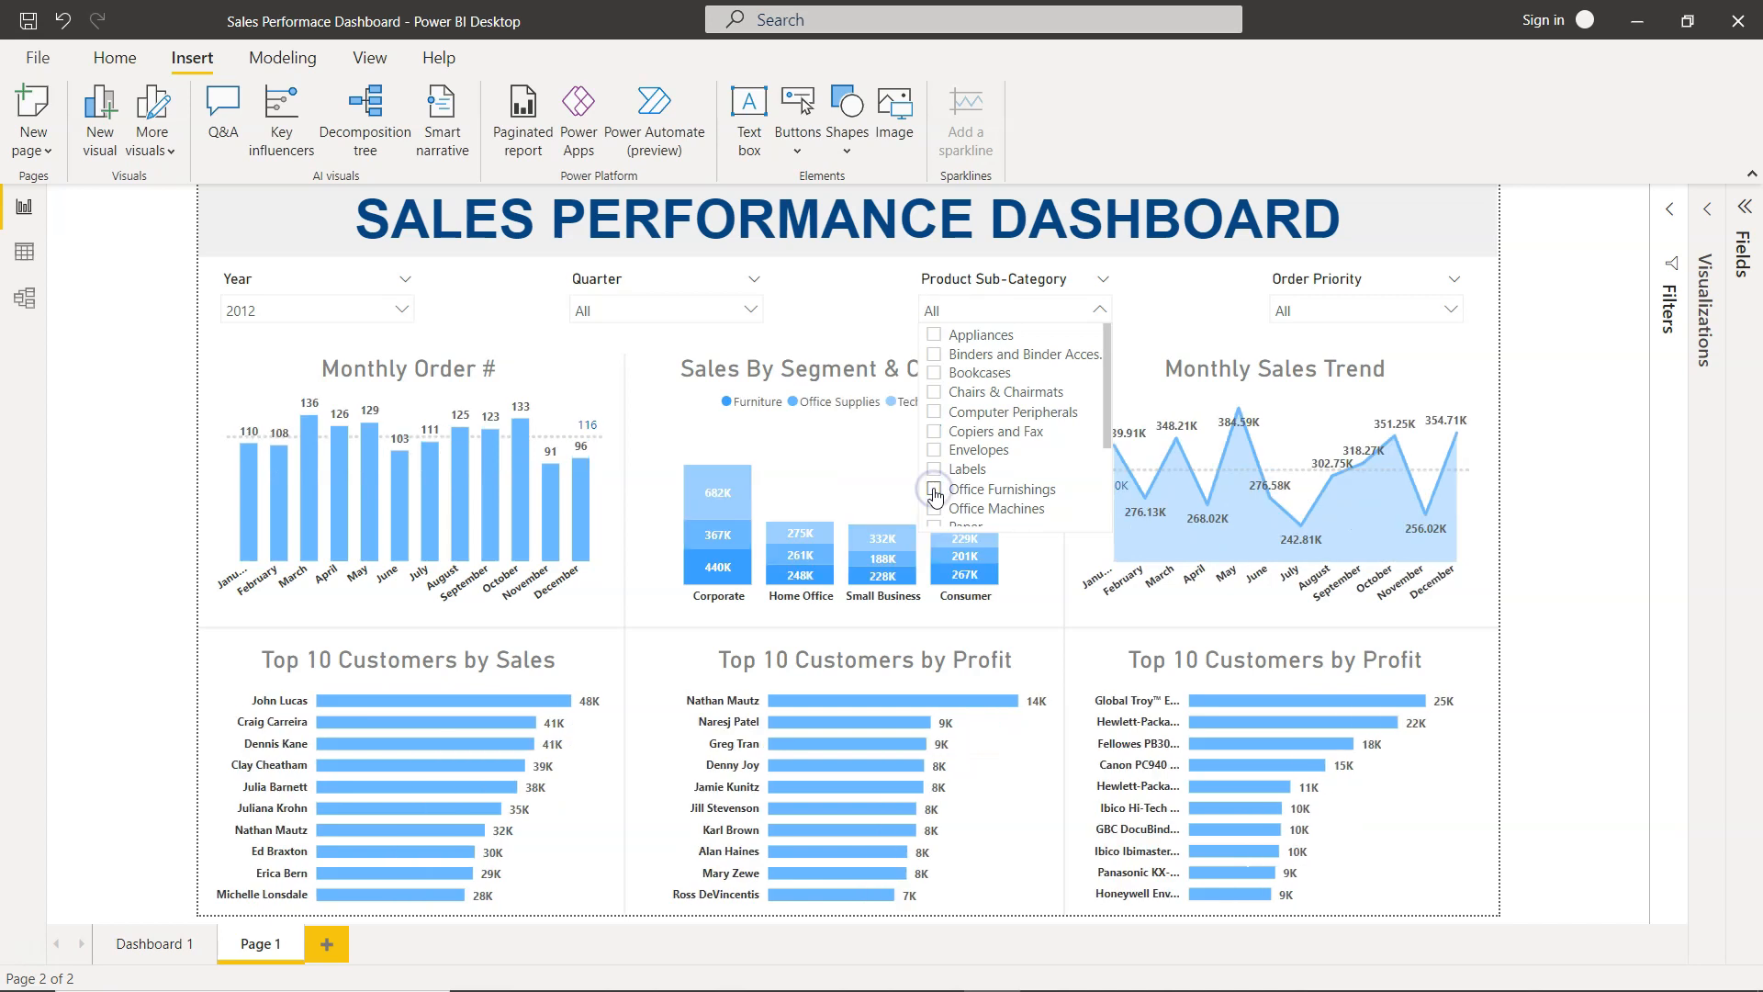
{"action": "left_click", "coordinate": [1099, 309]}
Step: Test the Order Priority slicer by filtering to Critical and clearing the selection
{"action": "left_click", "coordinate": [1331, 313]}
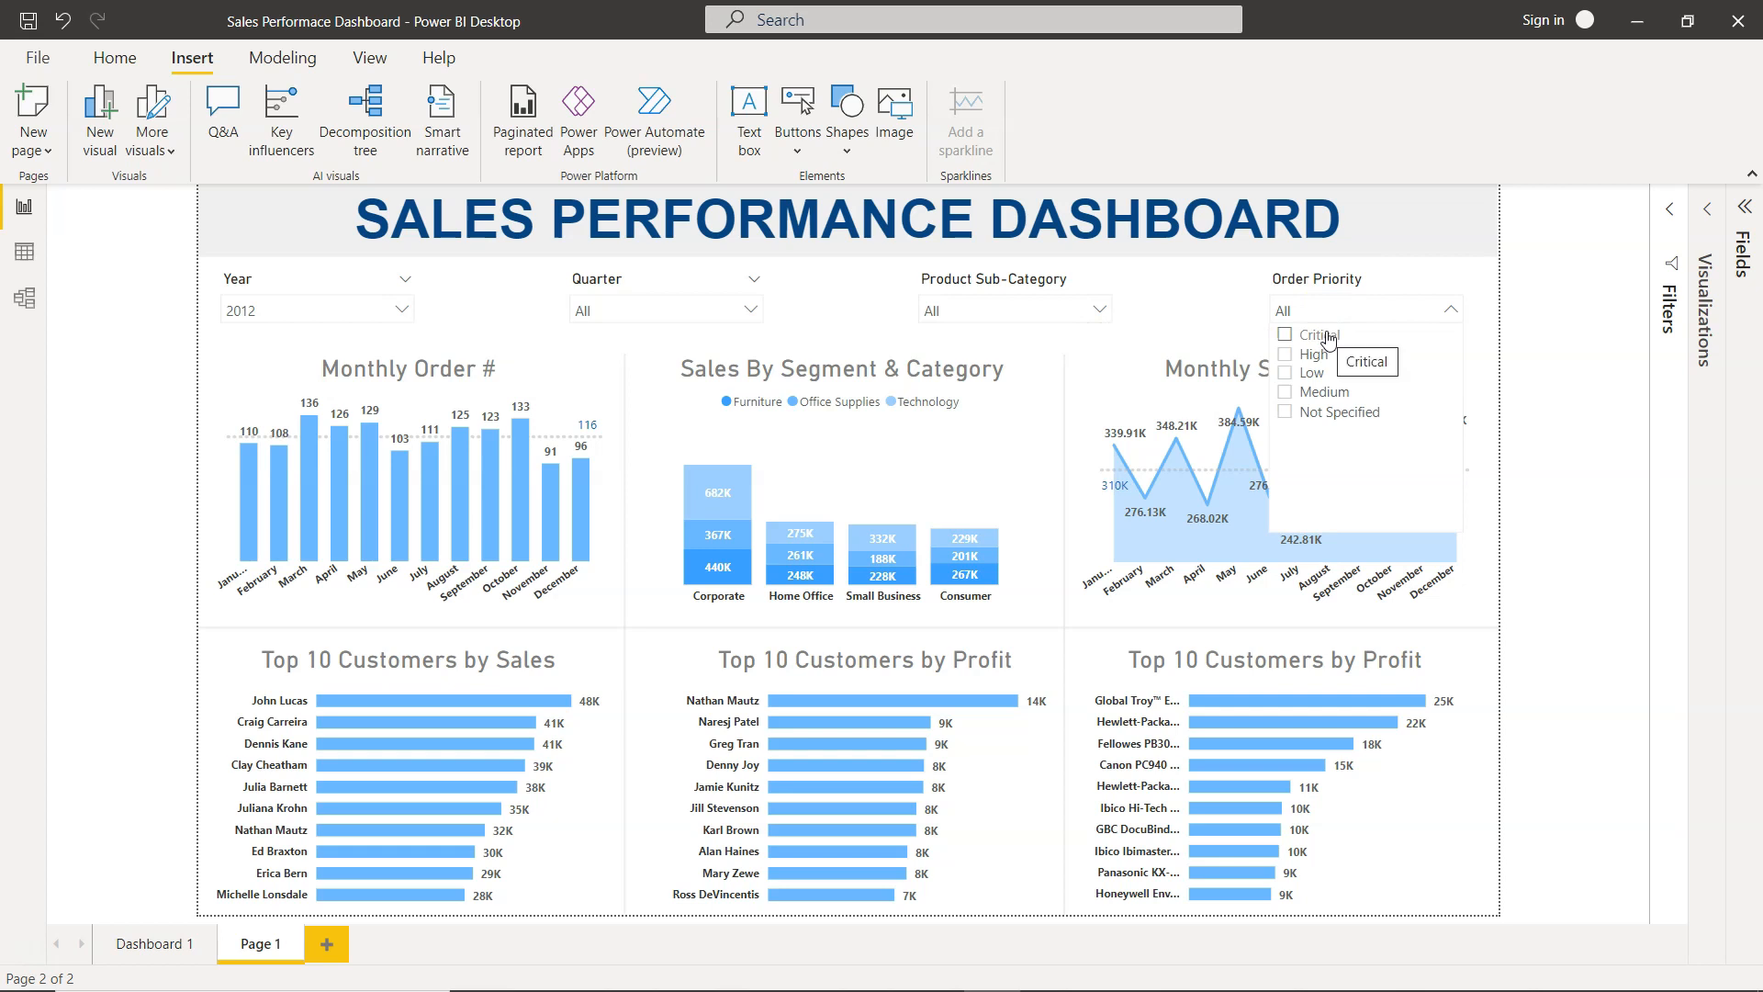
{"action": "left_click", "coordinate": [1328, 336]}
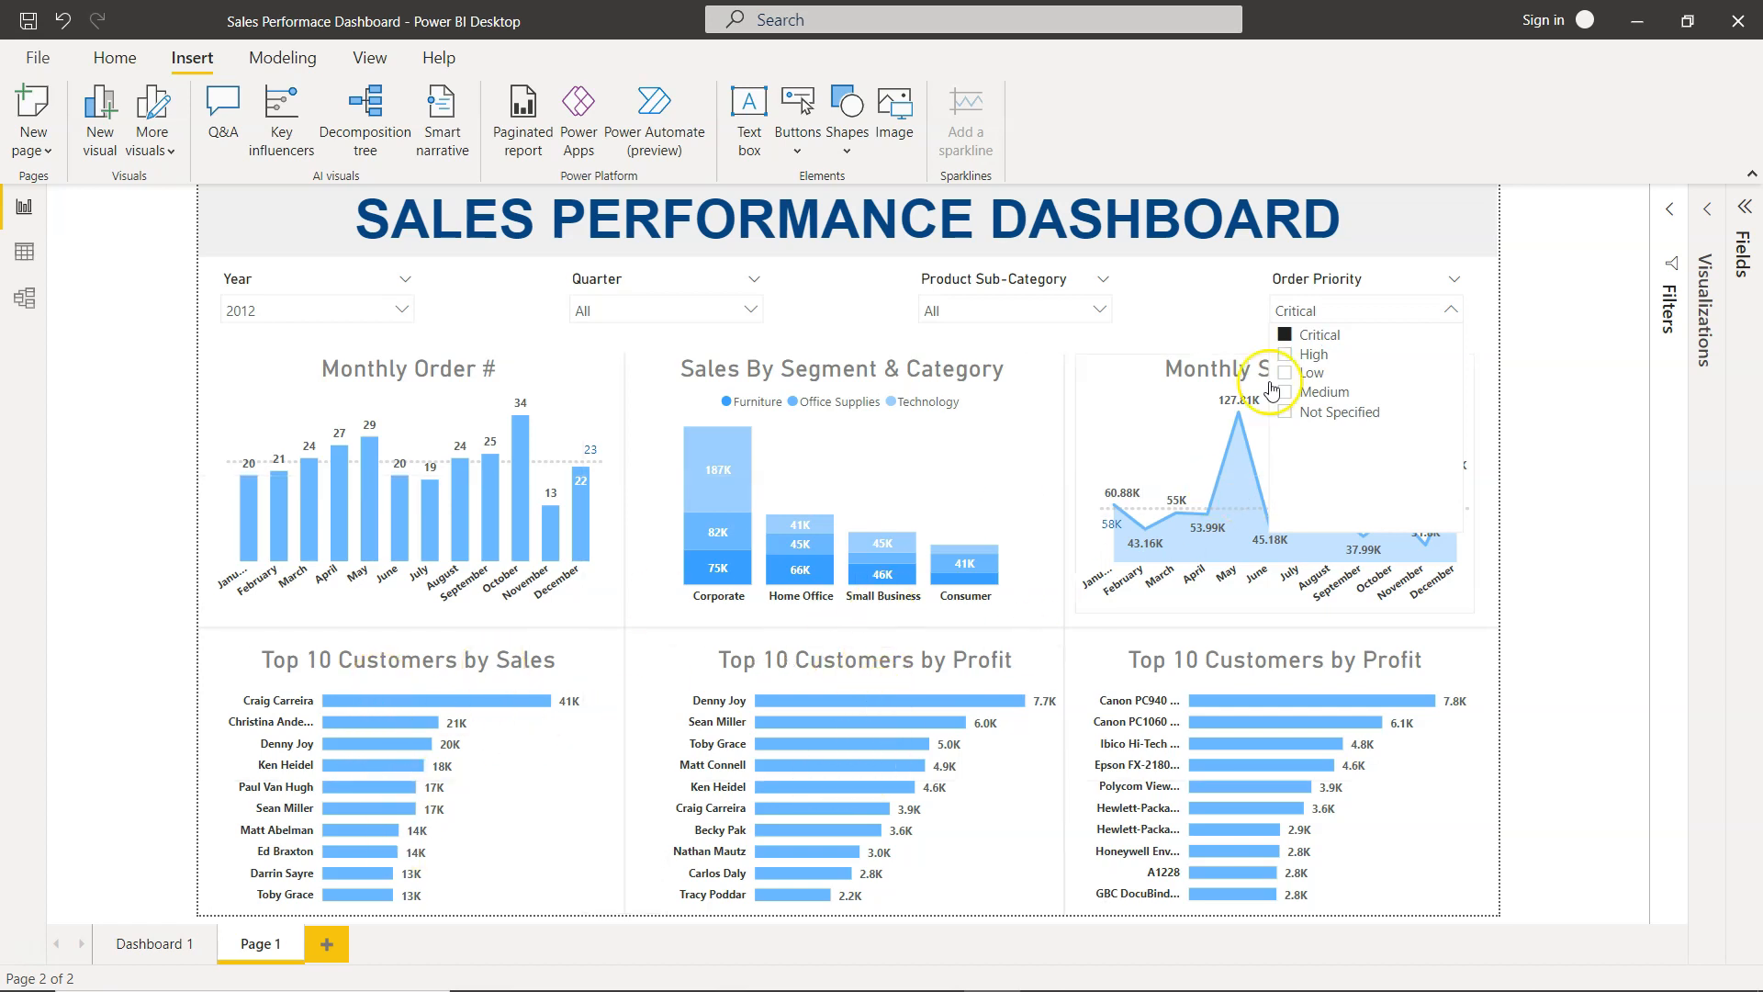
{"action": "left_click", "coordinate": [1284, 336]}
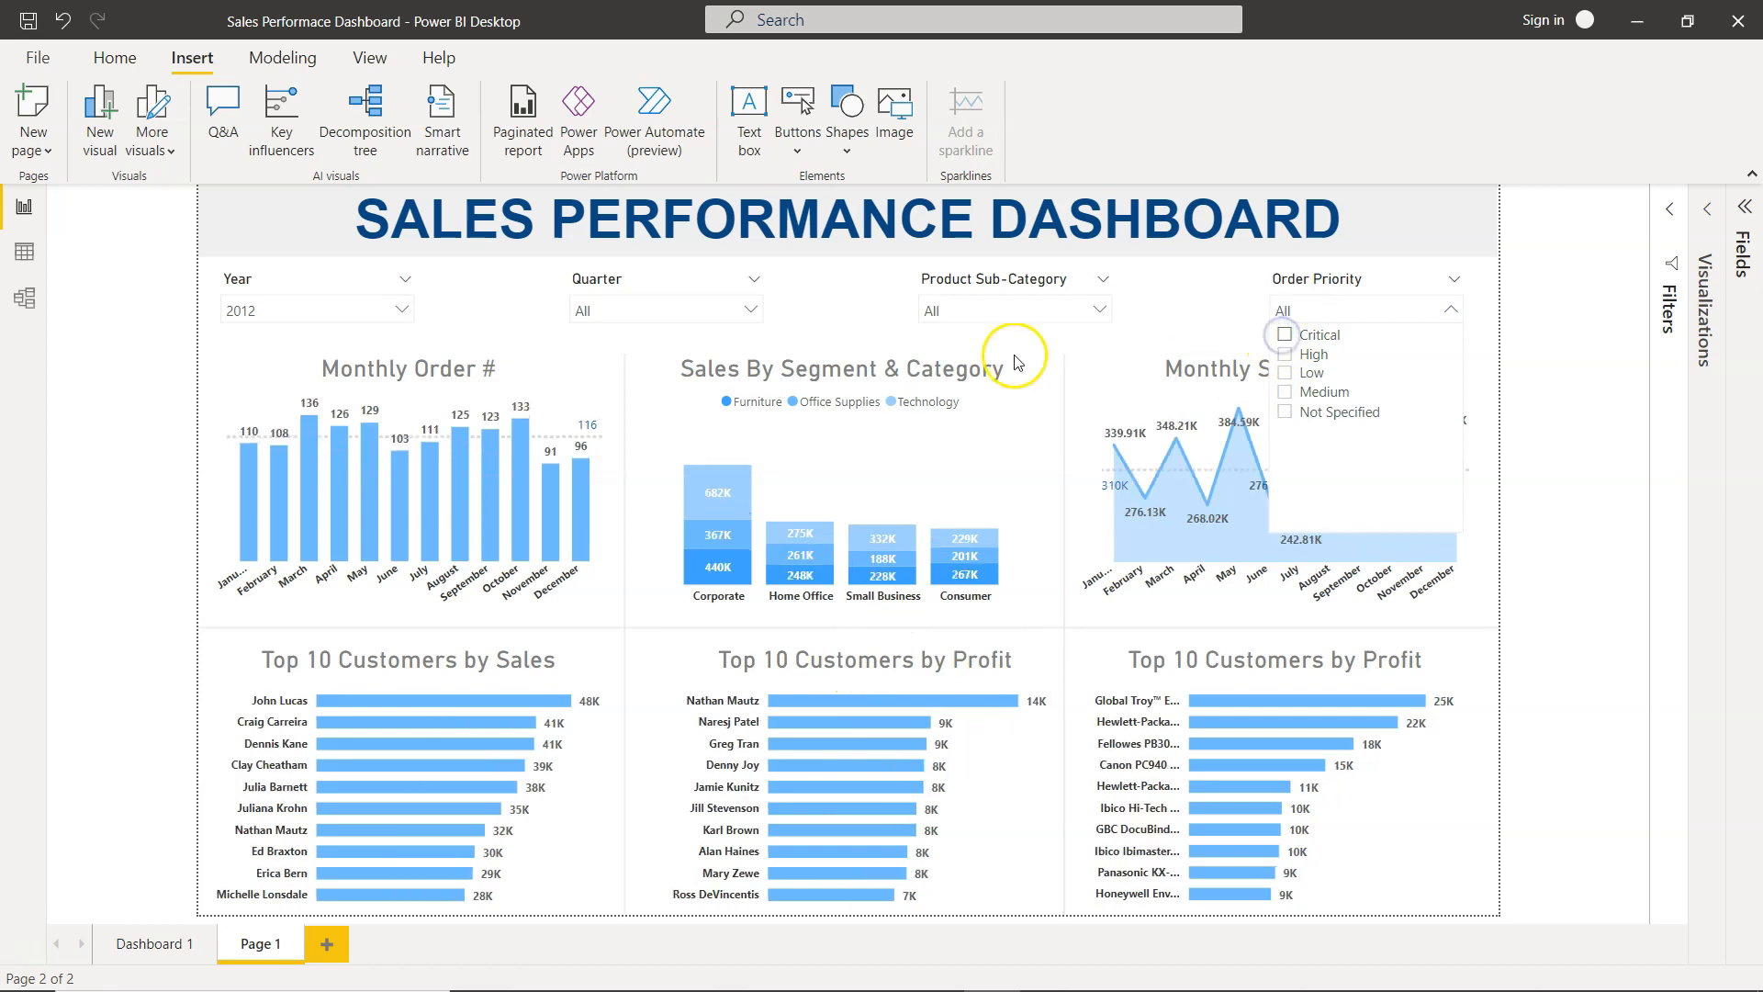
Step: Review the years available in the Year slicer and close its list
{"action": "left_click", "coordinate": [405, 314]}
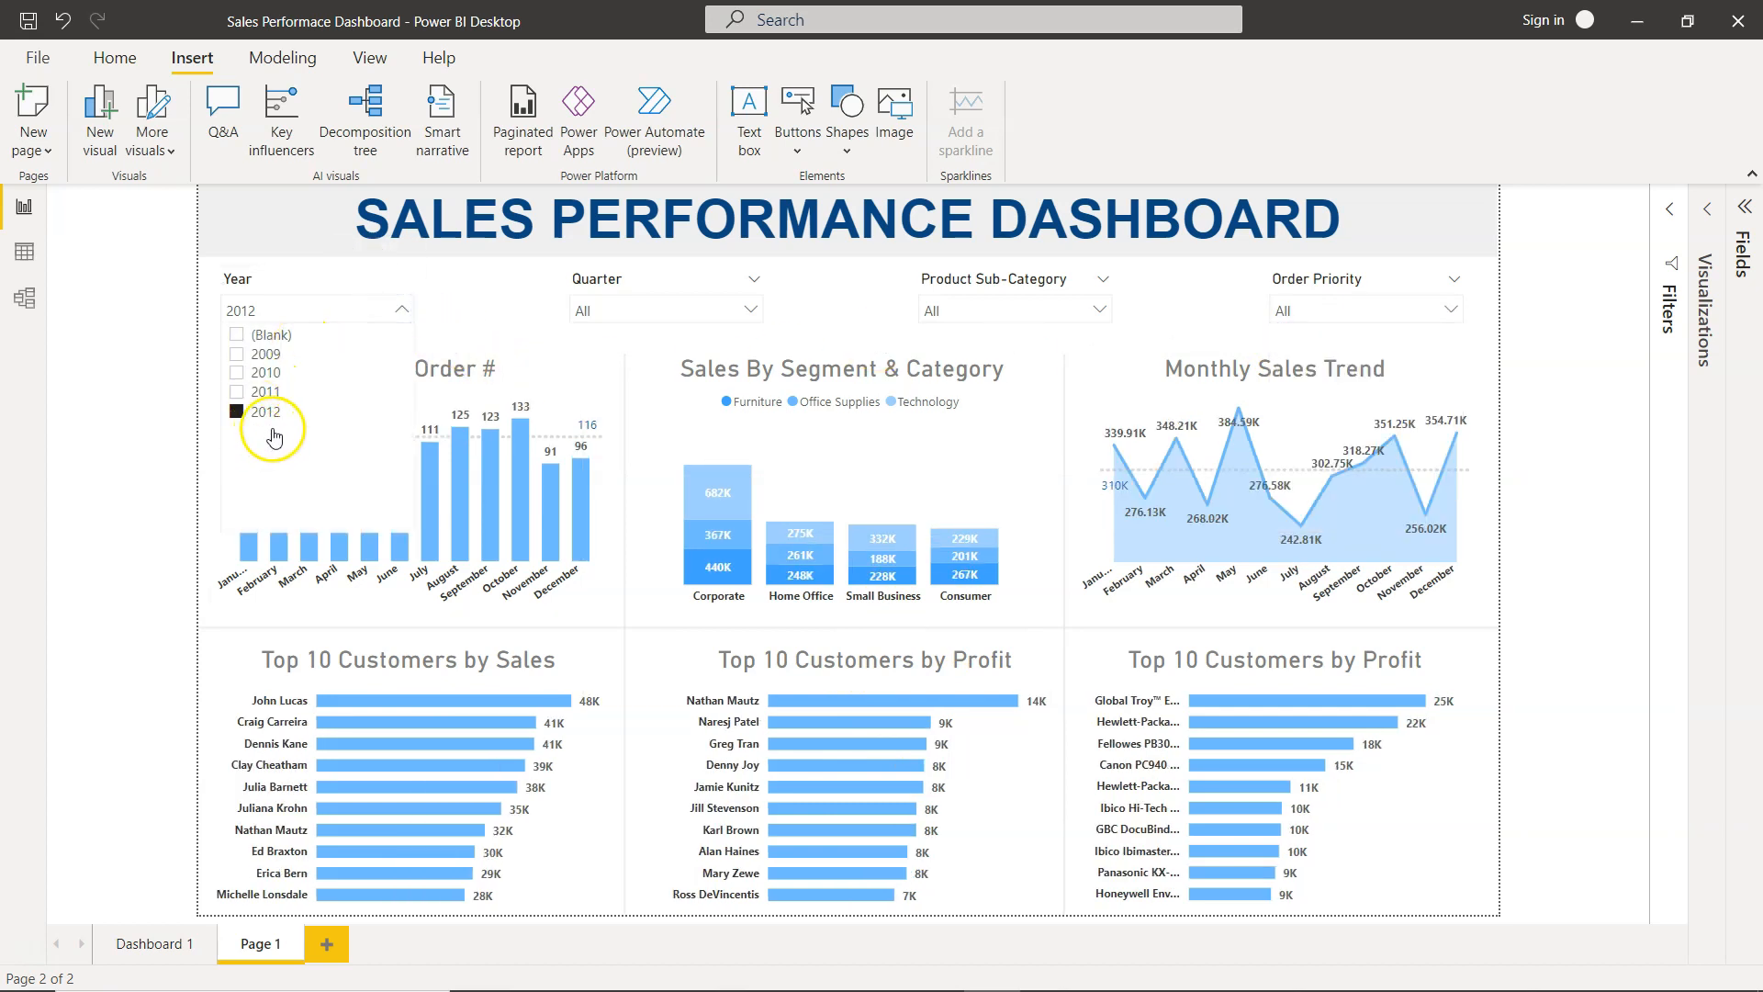
{"action": "left_click", "coordinate": [136, 465]}
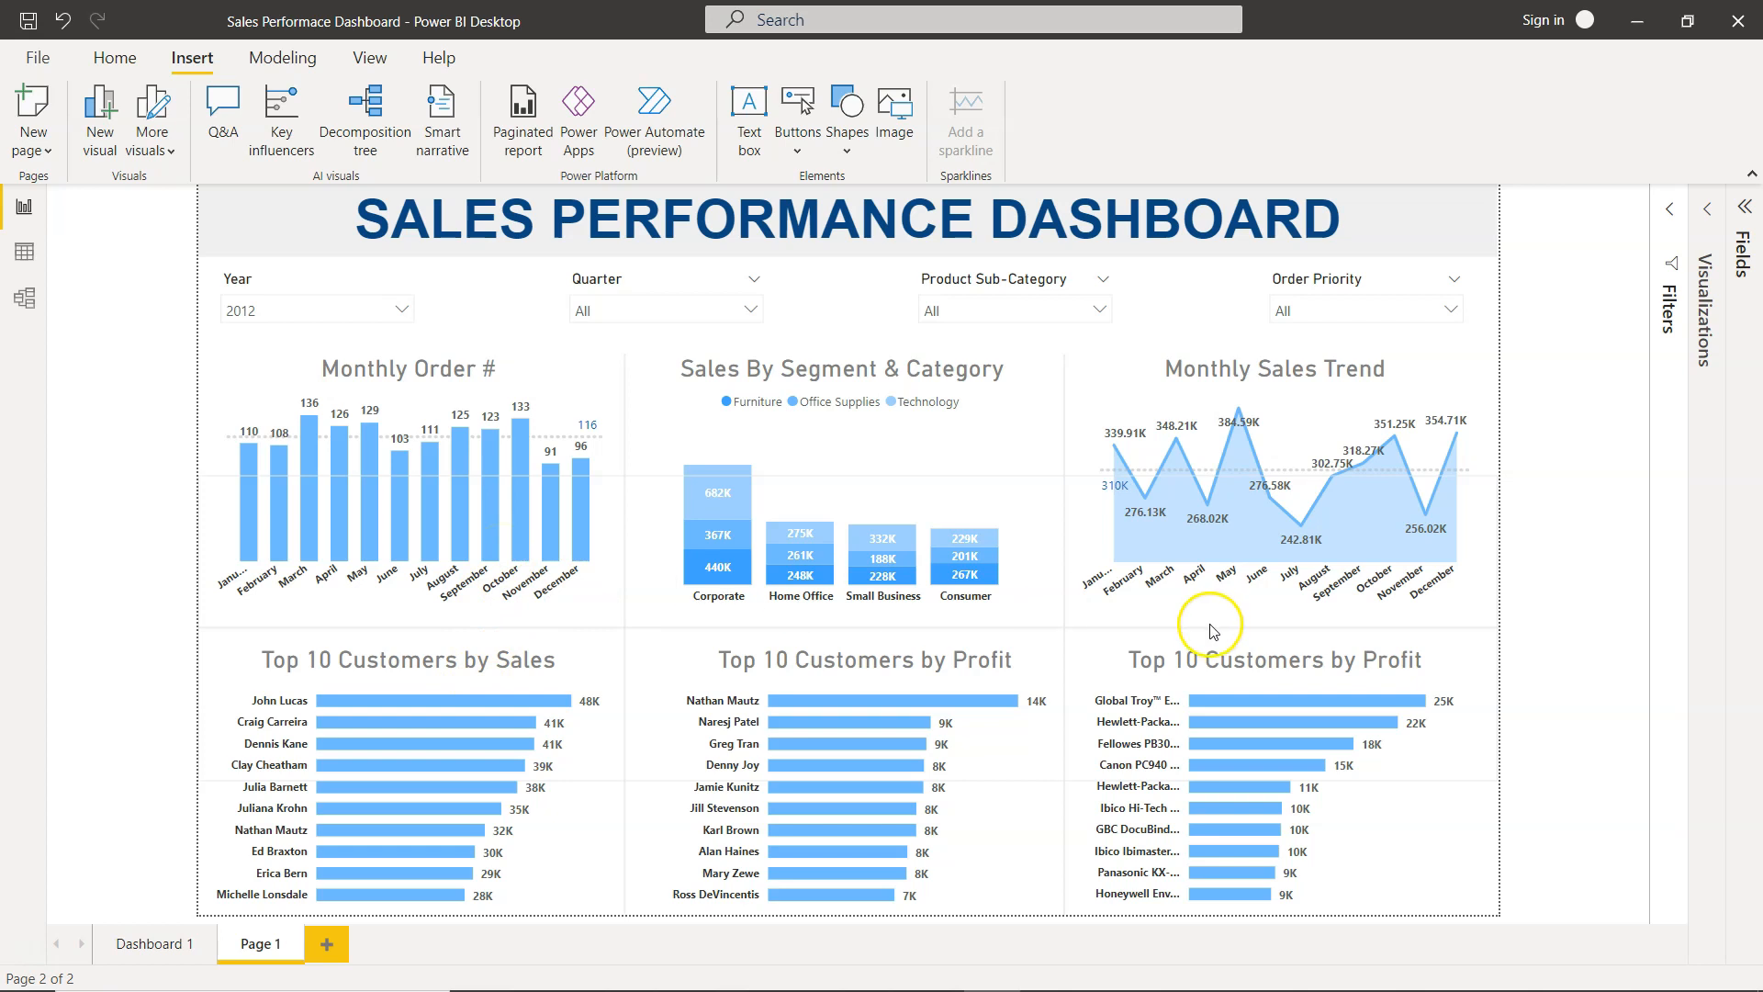
Step: Test the Quarter slicer by filtering Page 1 to Qtr 3, examine the Monthly Sales Trend chart, and clear the selection
{"action": "left_click", "coordinate": [695, 311]}
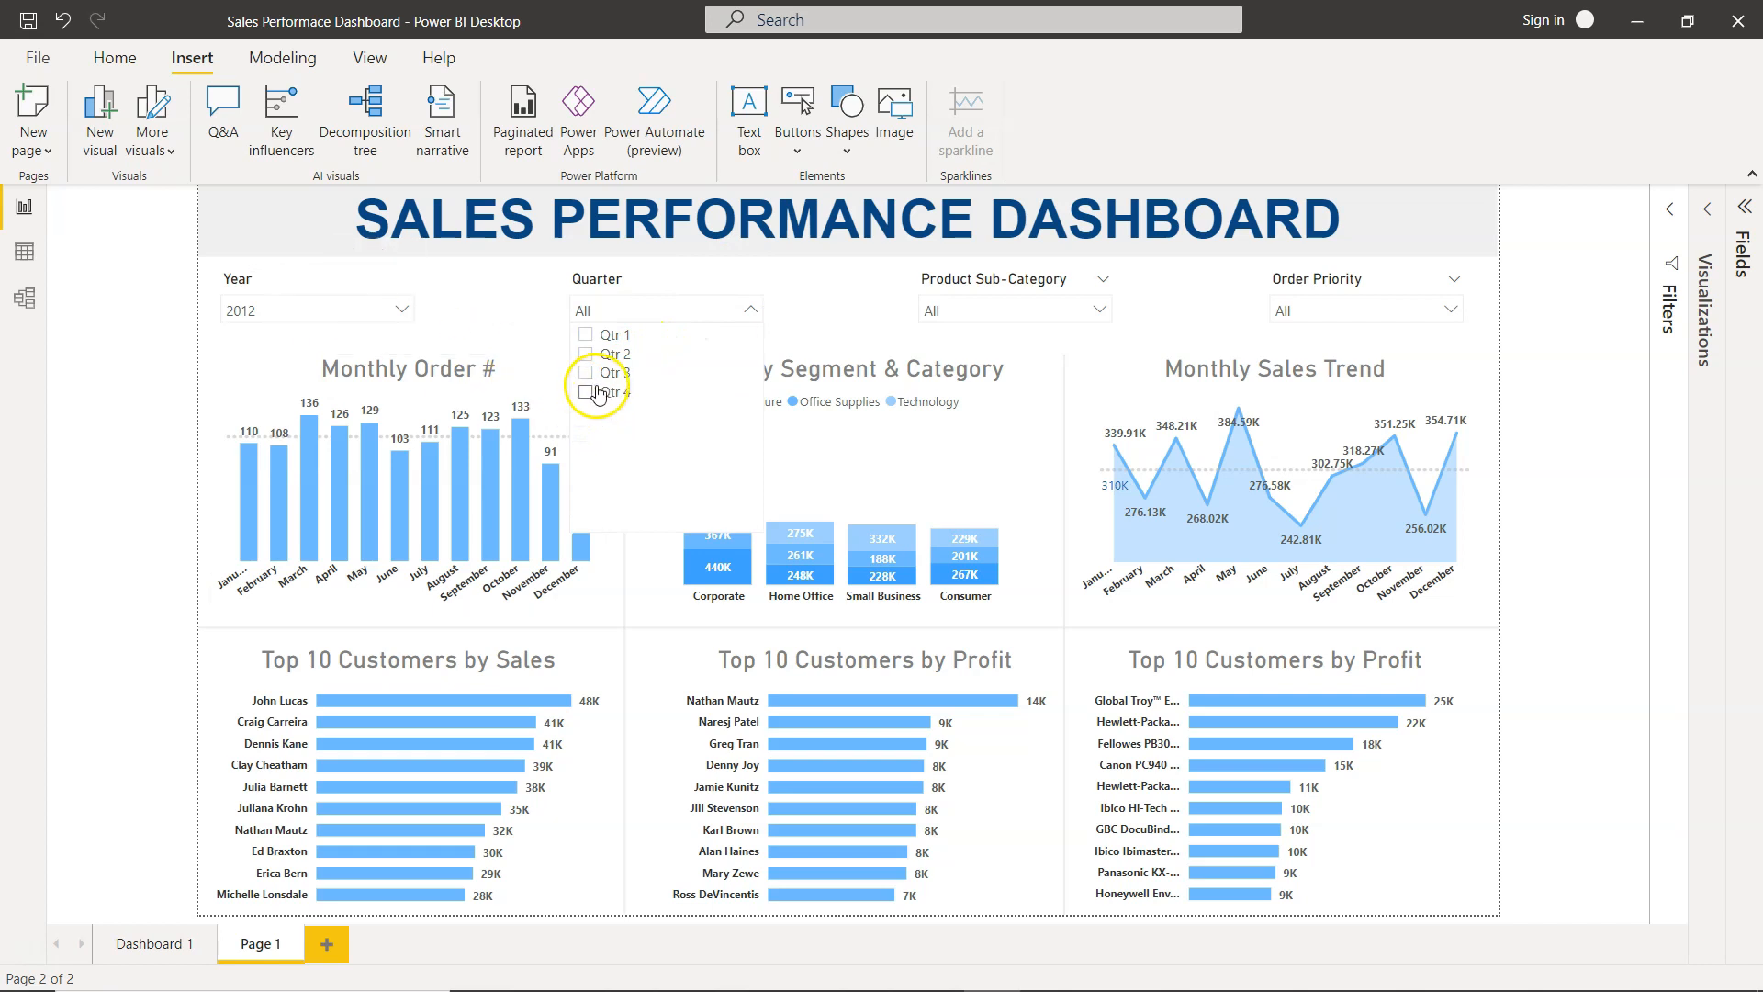
{"action": "left_click", "coordinate": [582, 374]}
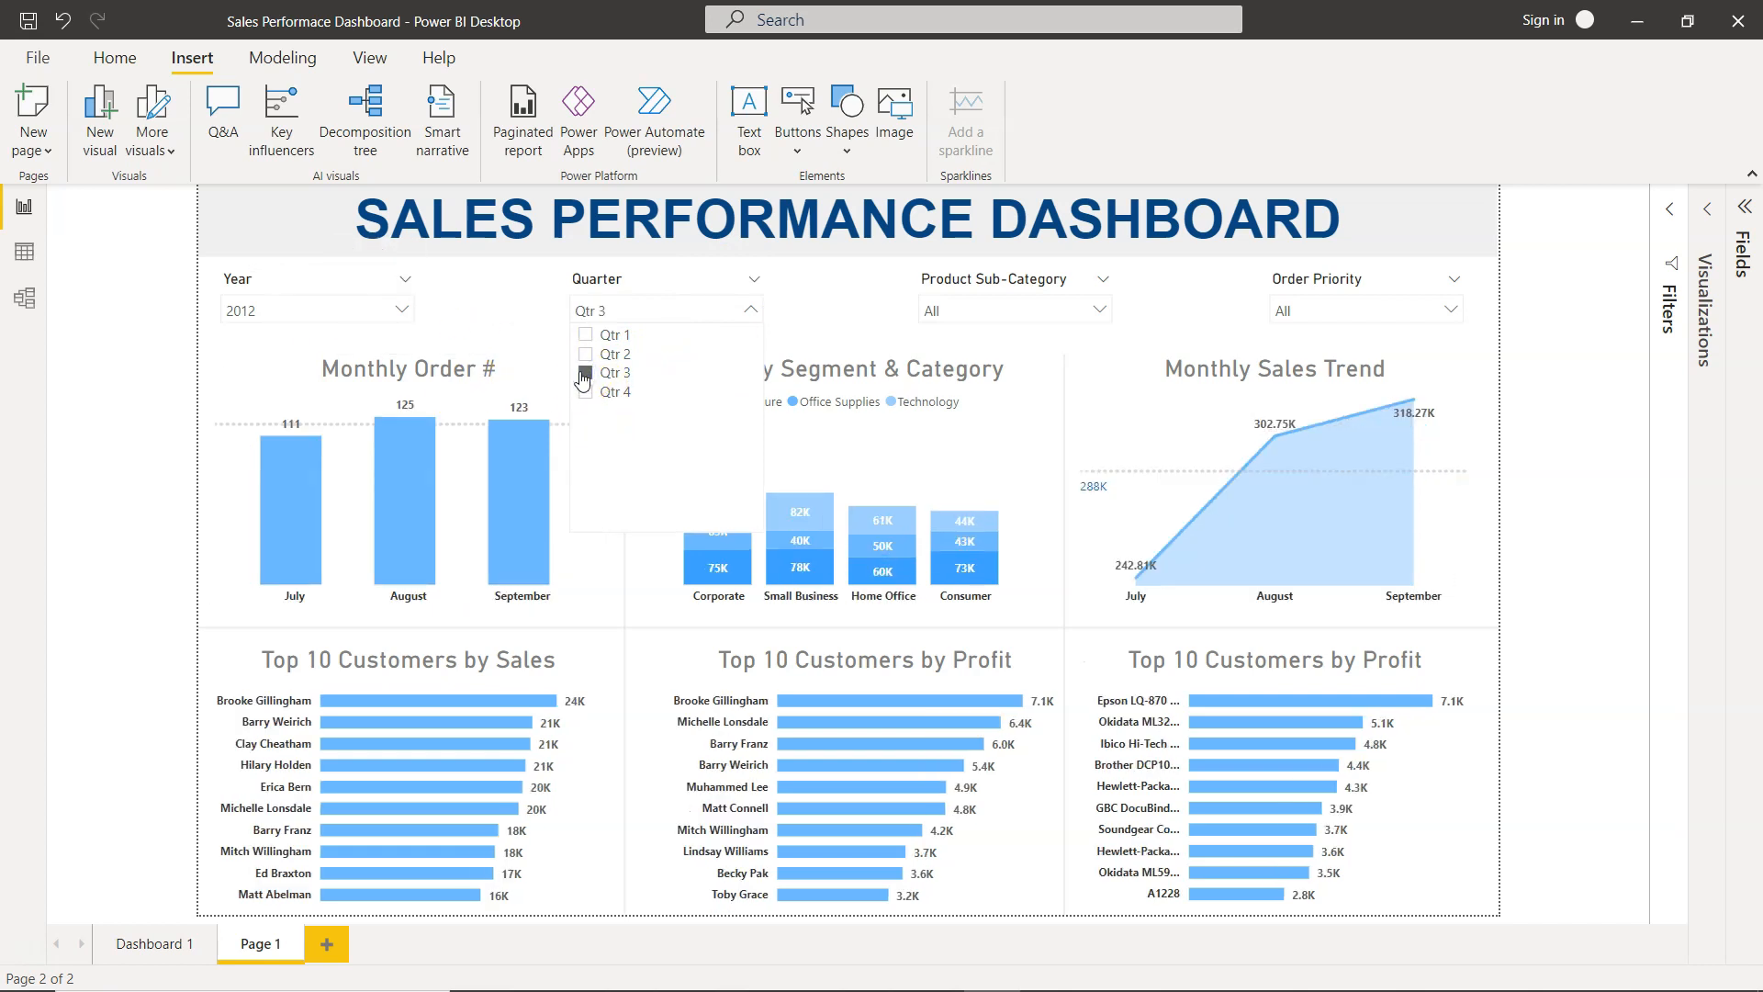
{"action": "left_click", "coordinate": [1554, 555]}
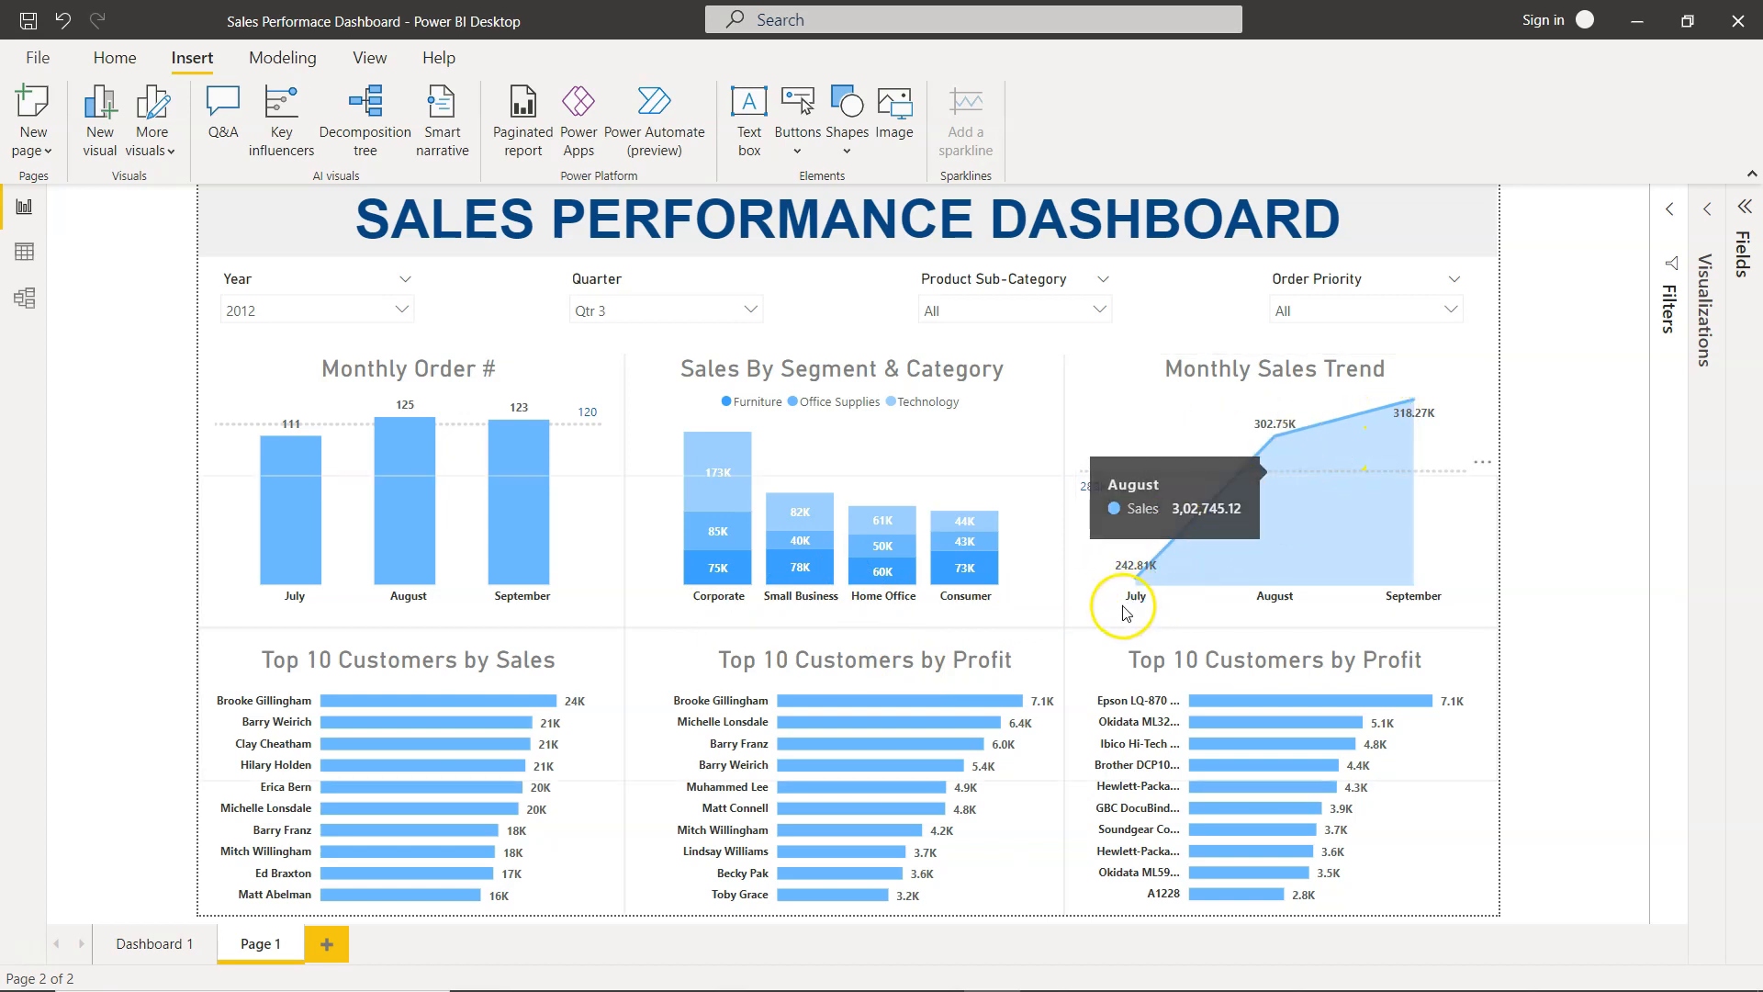
{"action": "mouse_move", "coordinate": [1430, 412]}
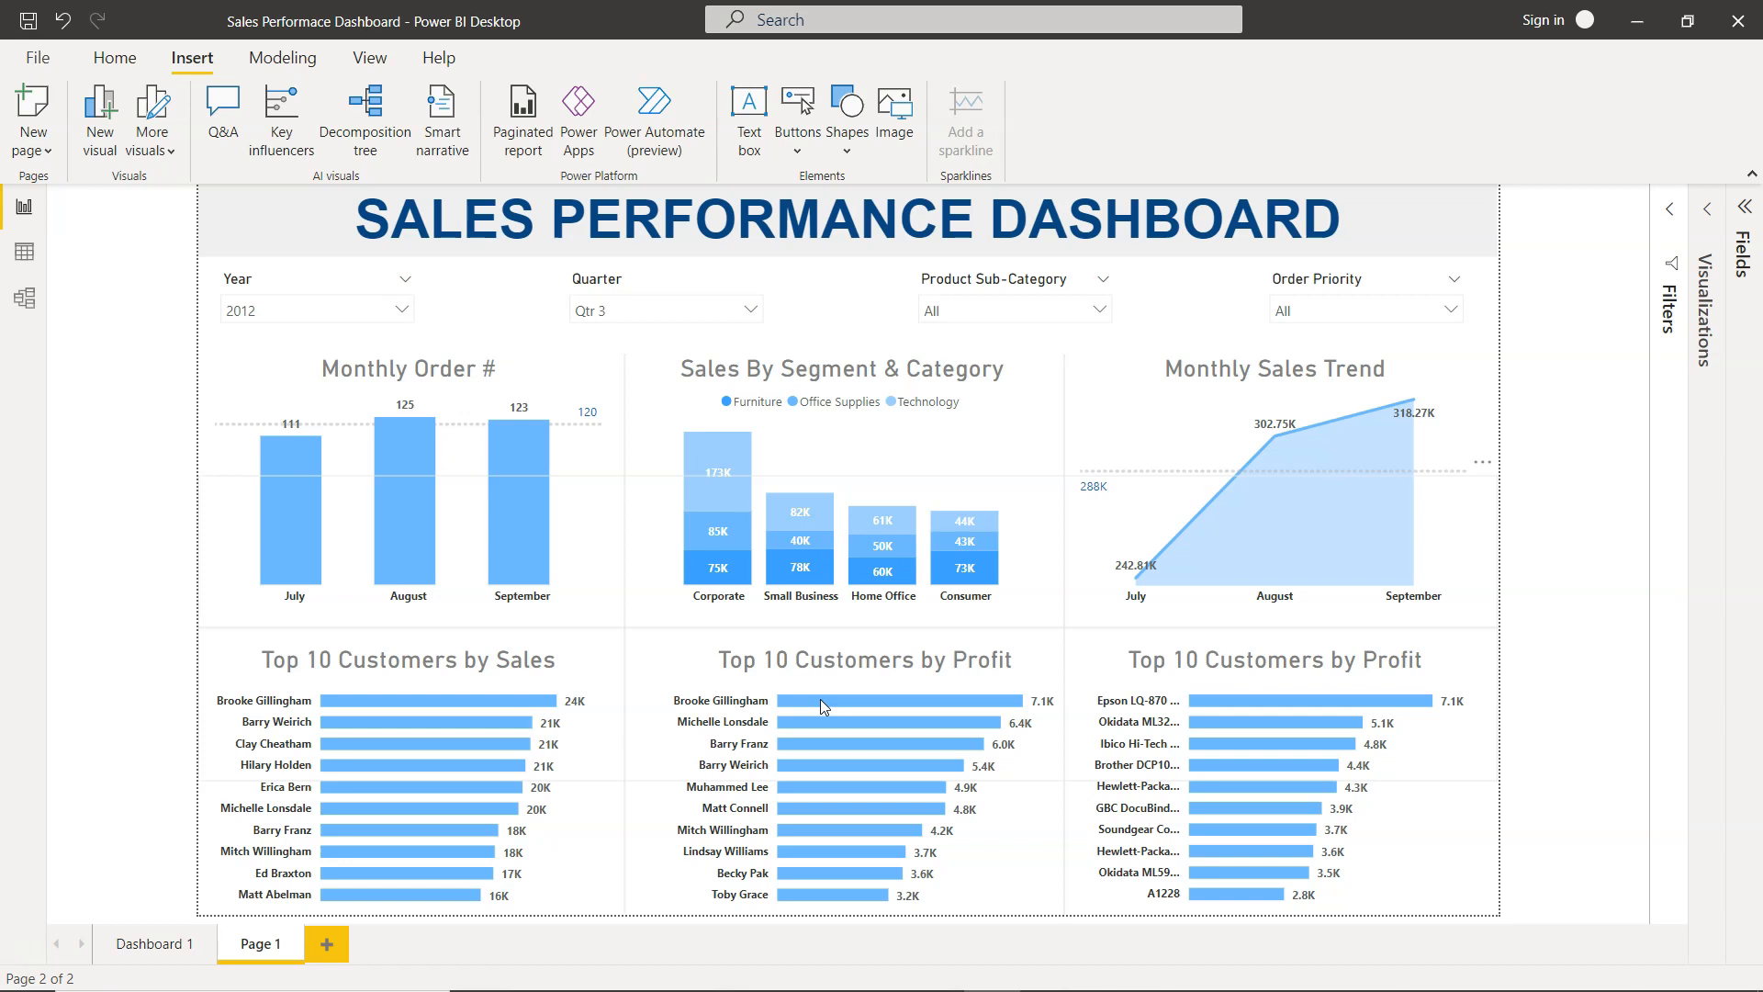
{"action": "left_click", "coordinate": [723, 312]}
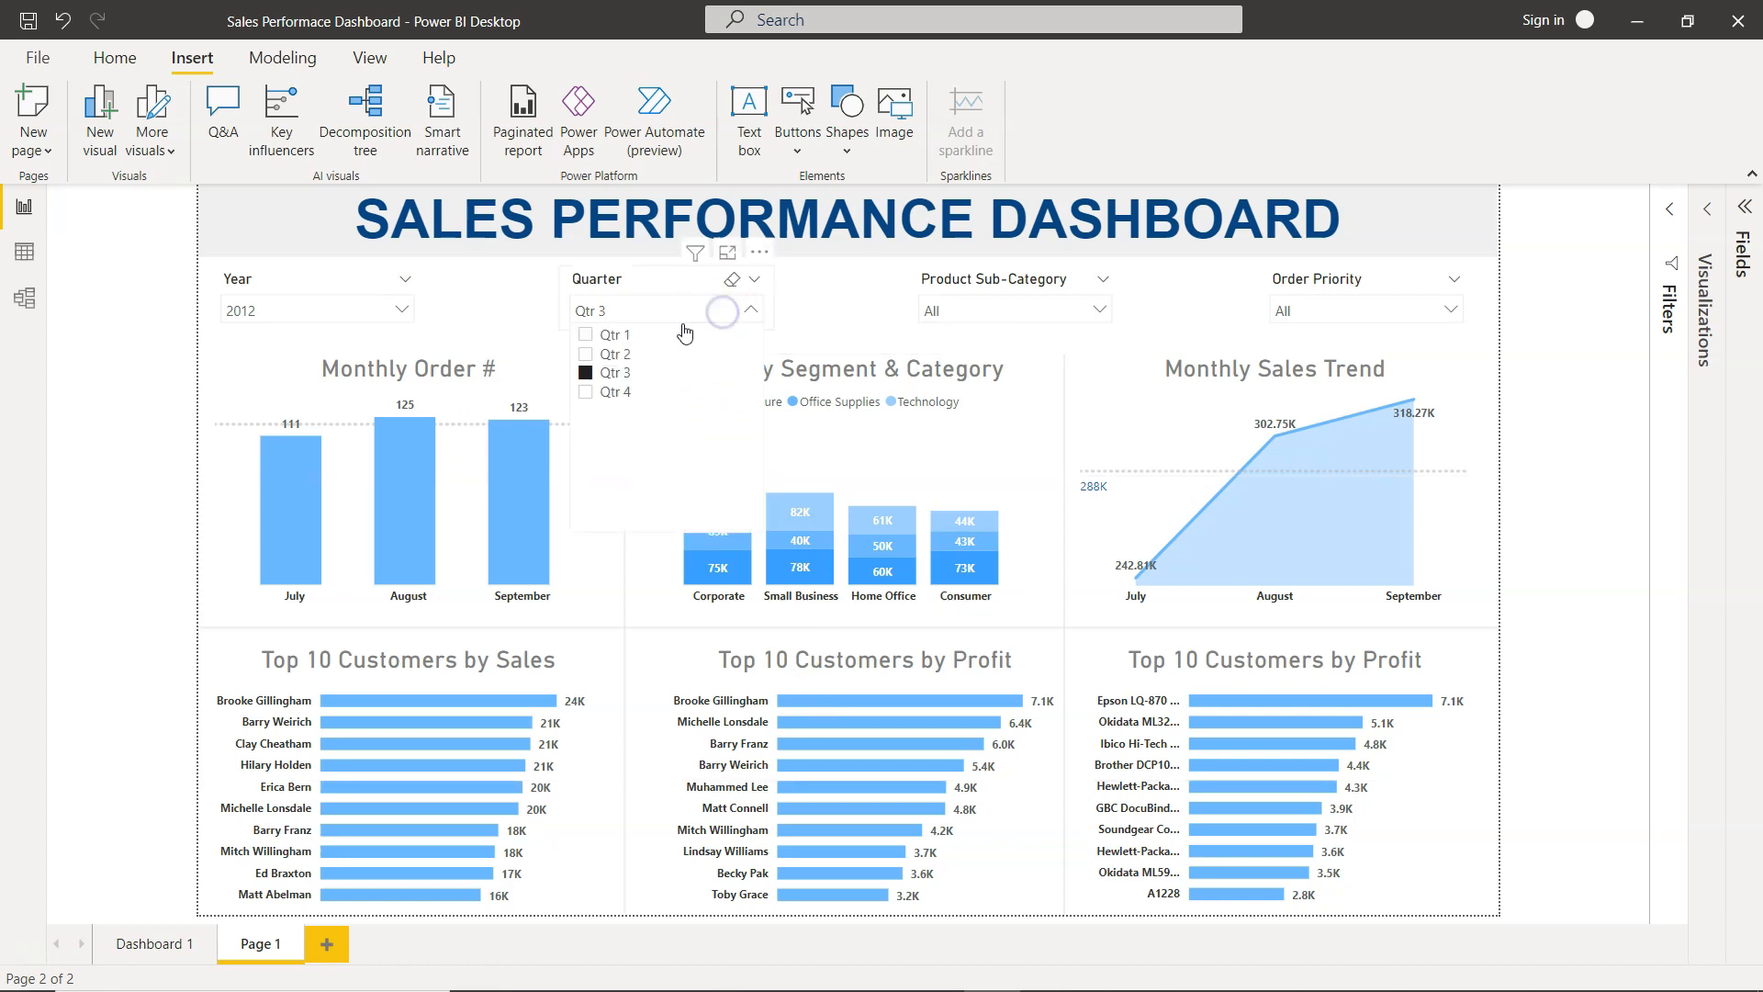
{"action": "left_click", "coordinate": [585, 374]}
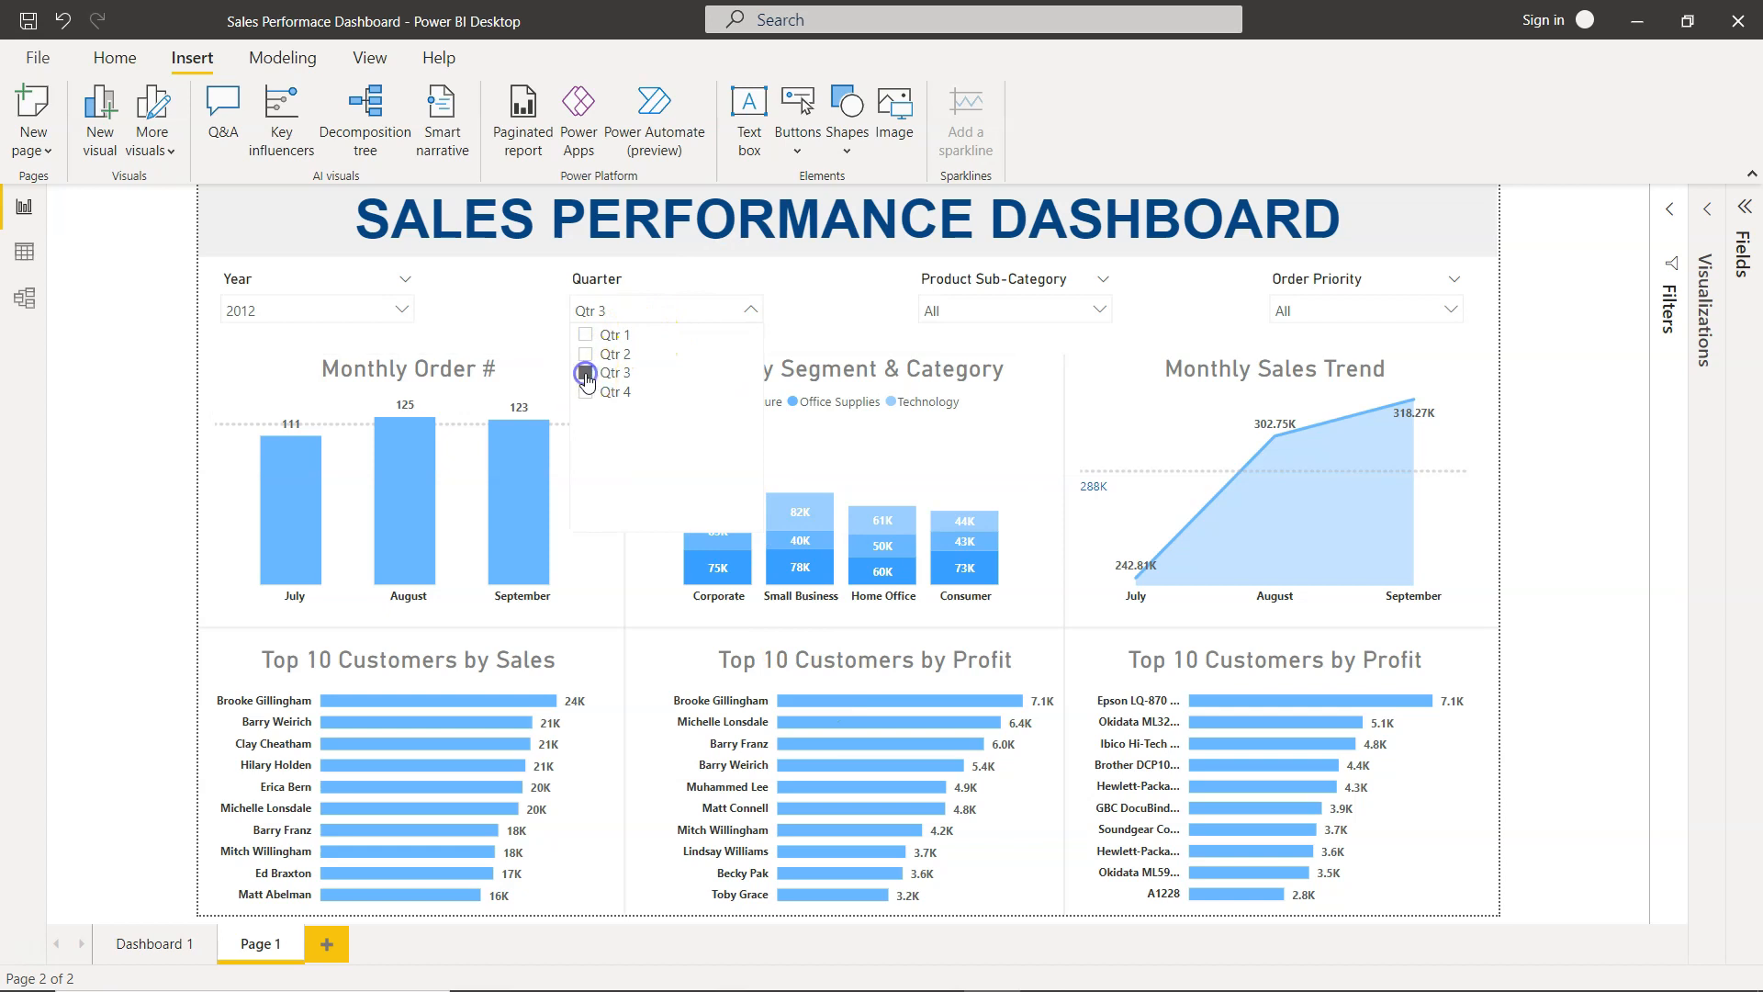
{"action": "left_click", "coordinate": [1567, 583]}
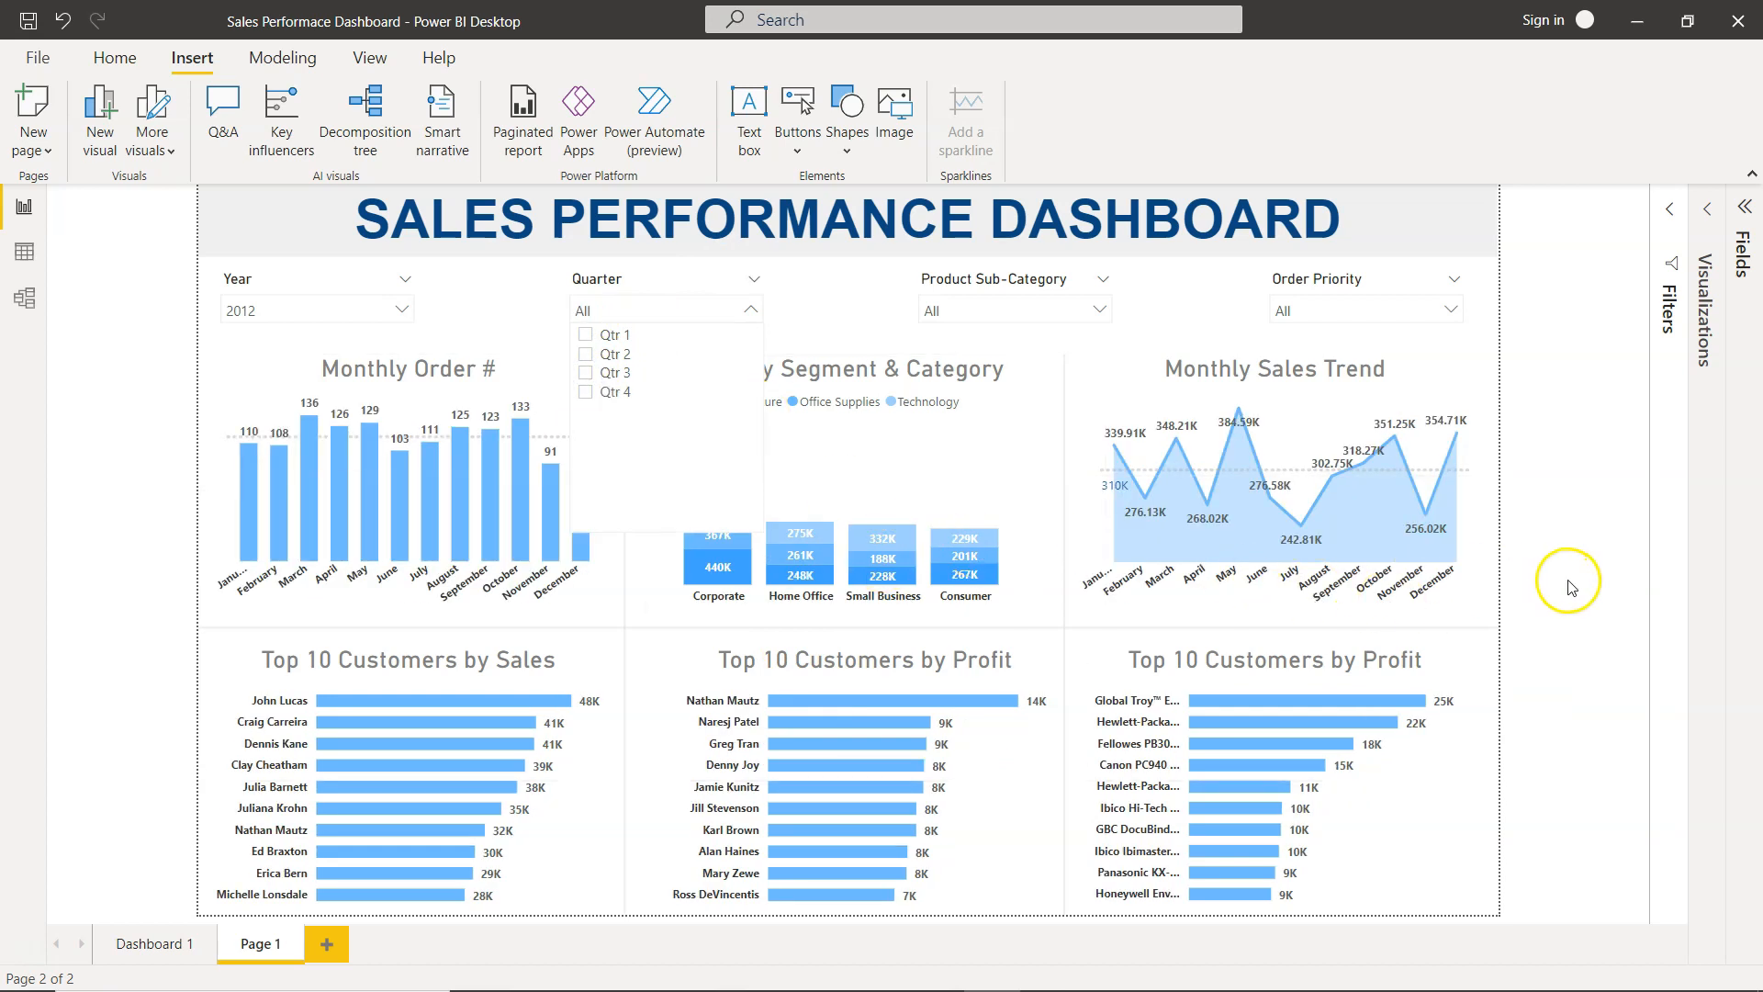